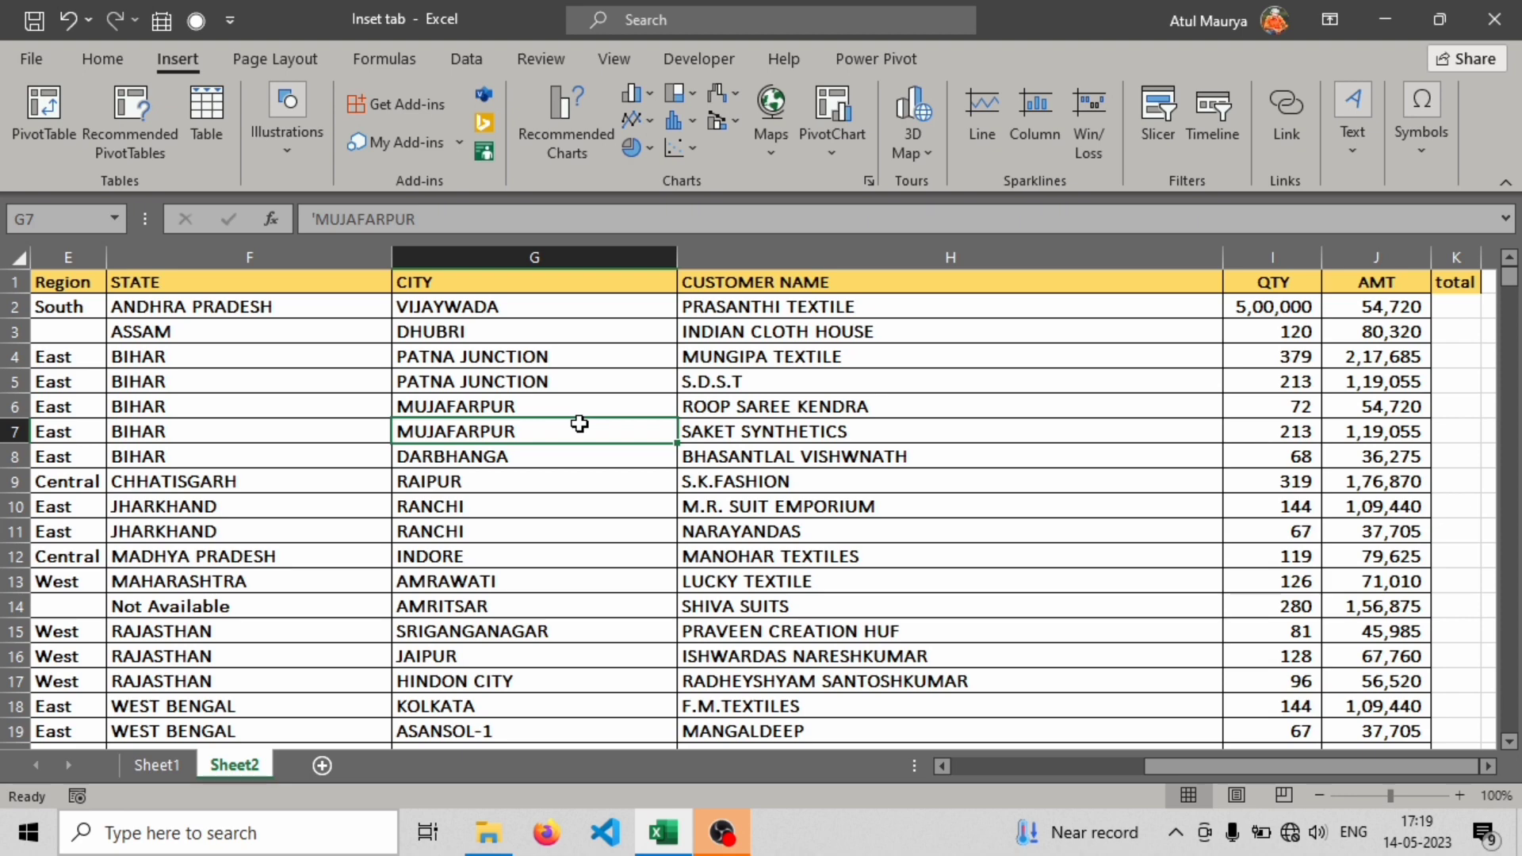
left_click(56, 142)
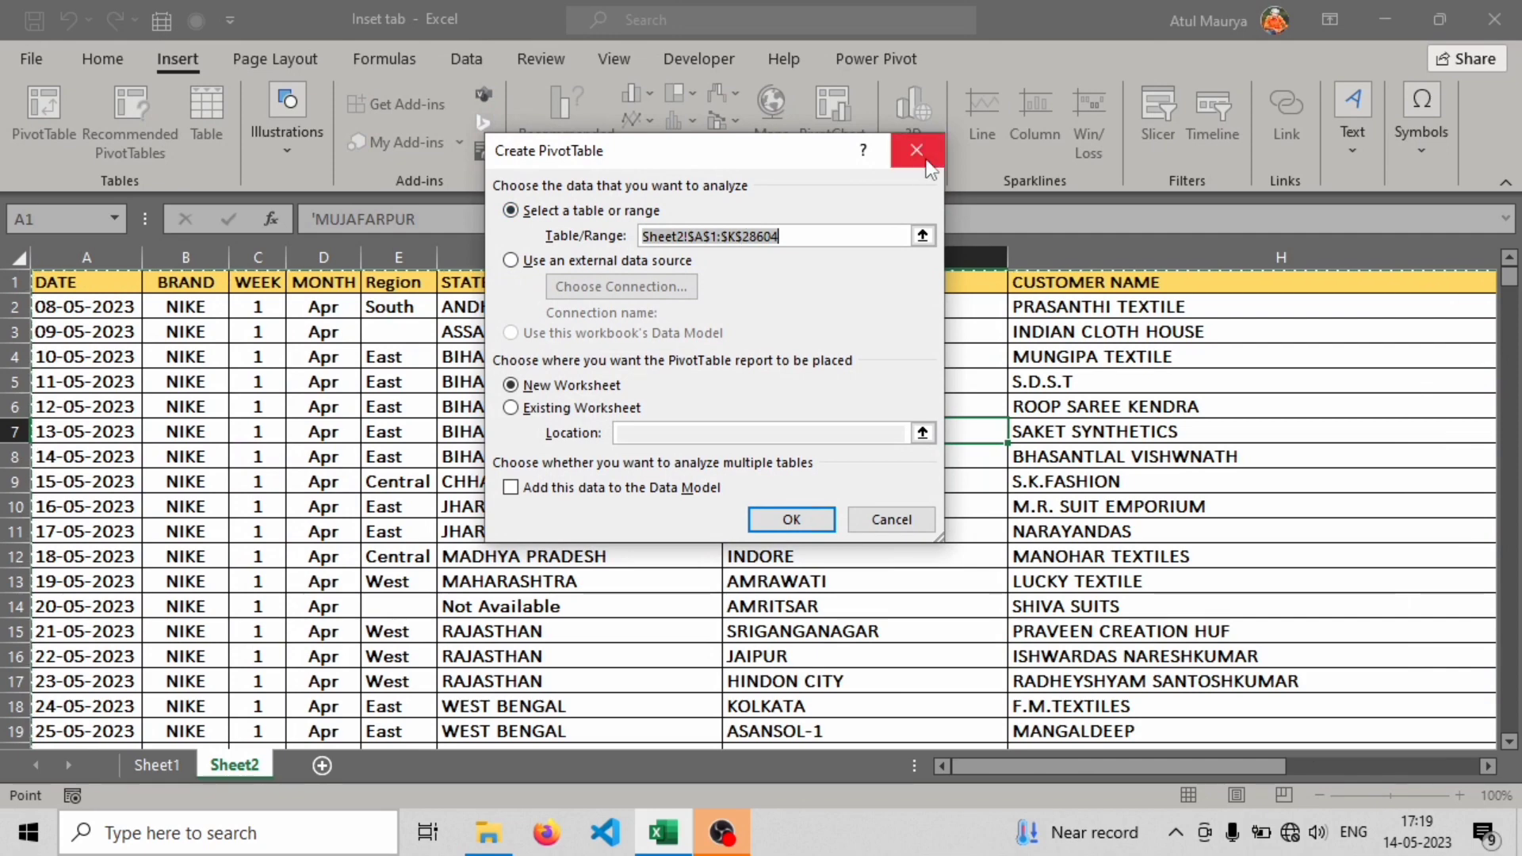
left_click(927, 162)
left_click(95, 54)
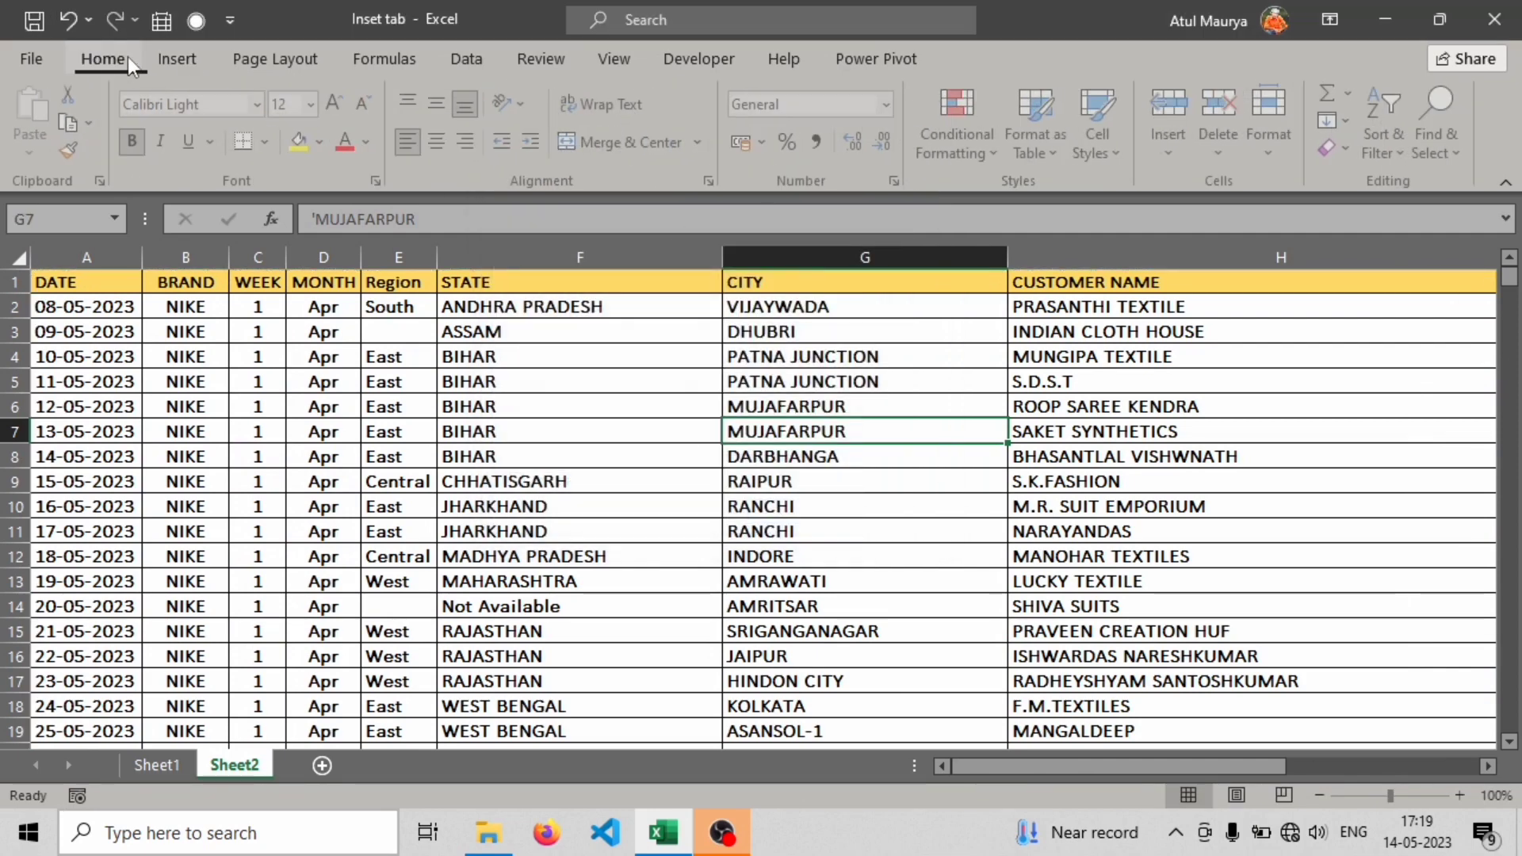
left_click(184, 58)
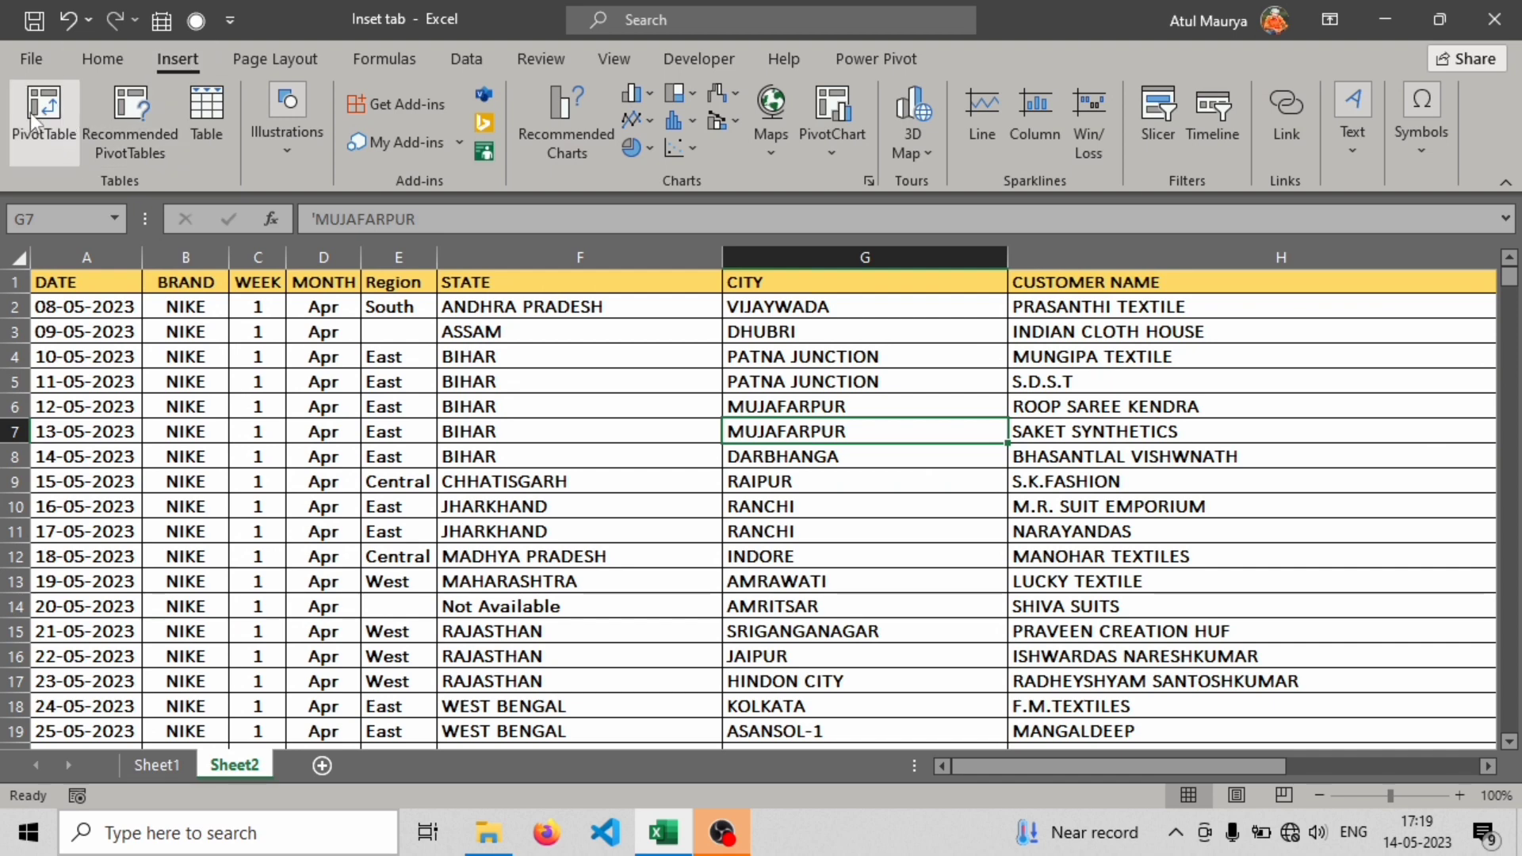
Select the entire data range on Sheet2 and start creating a PivotTable from it
left_click(127, 379)
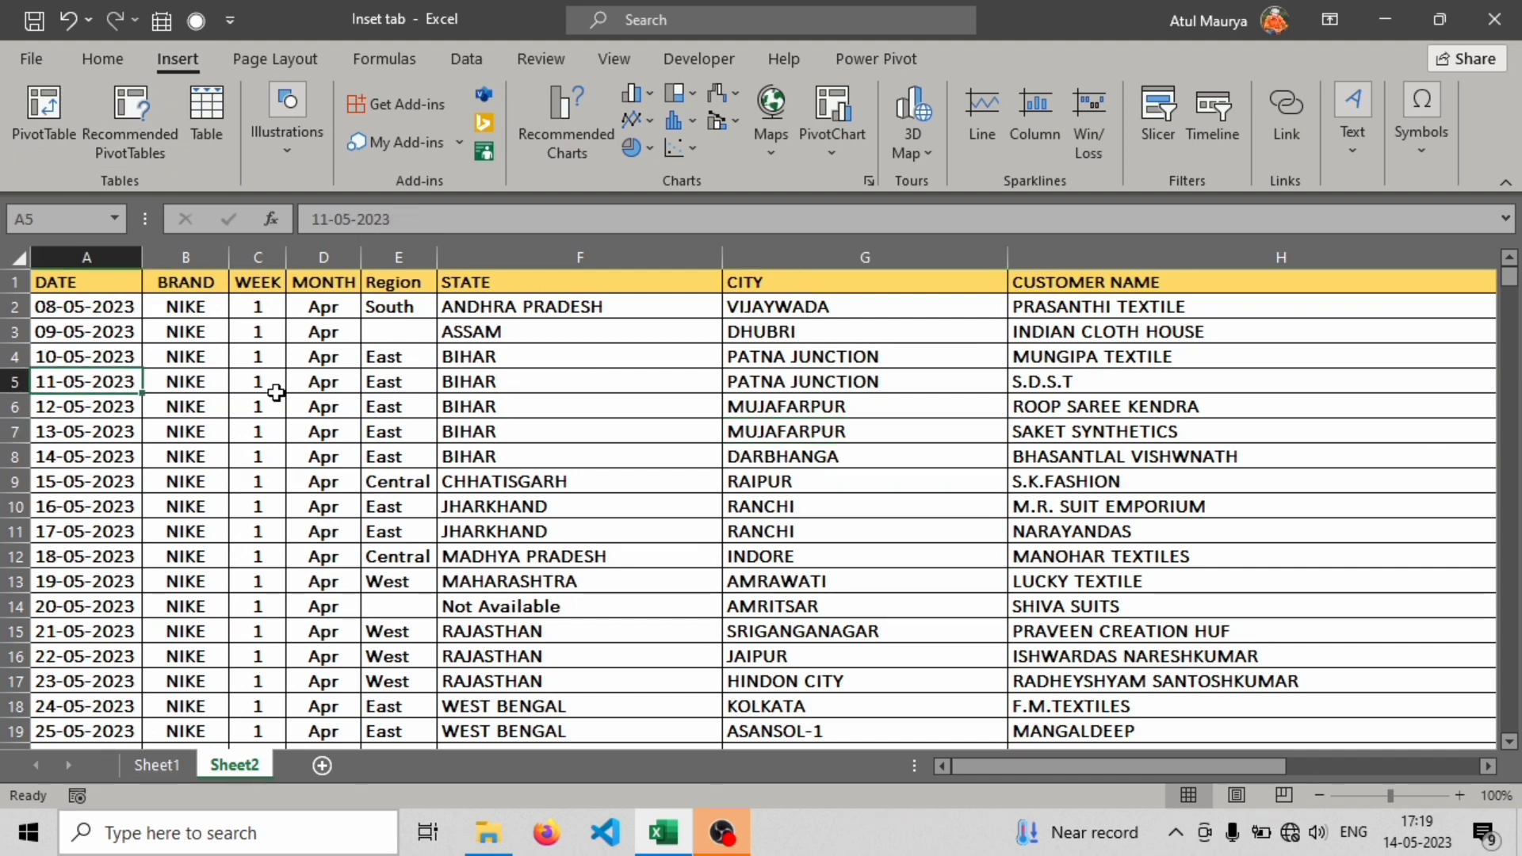
key("ctrl+a")
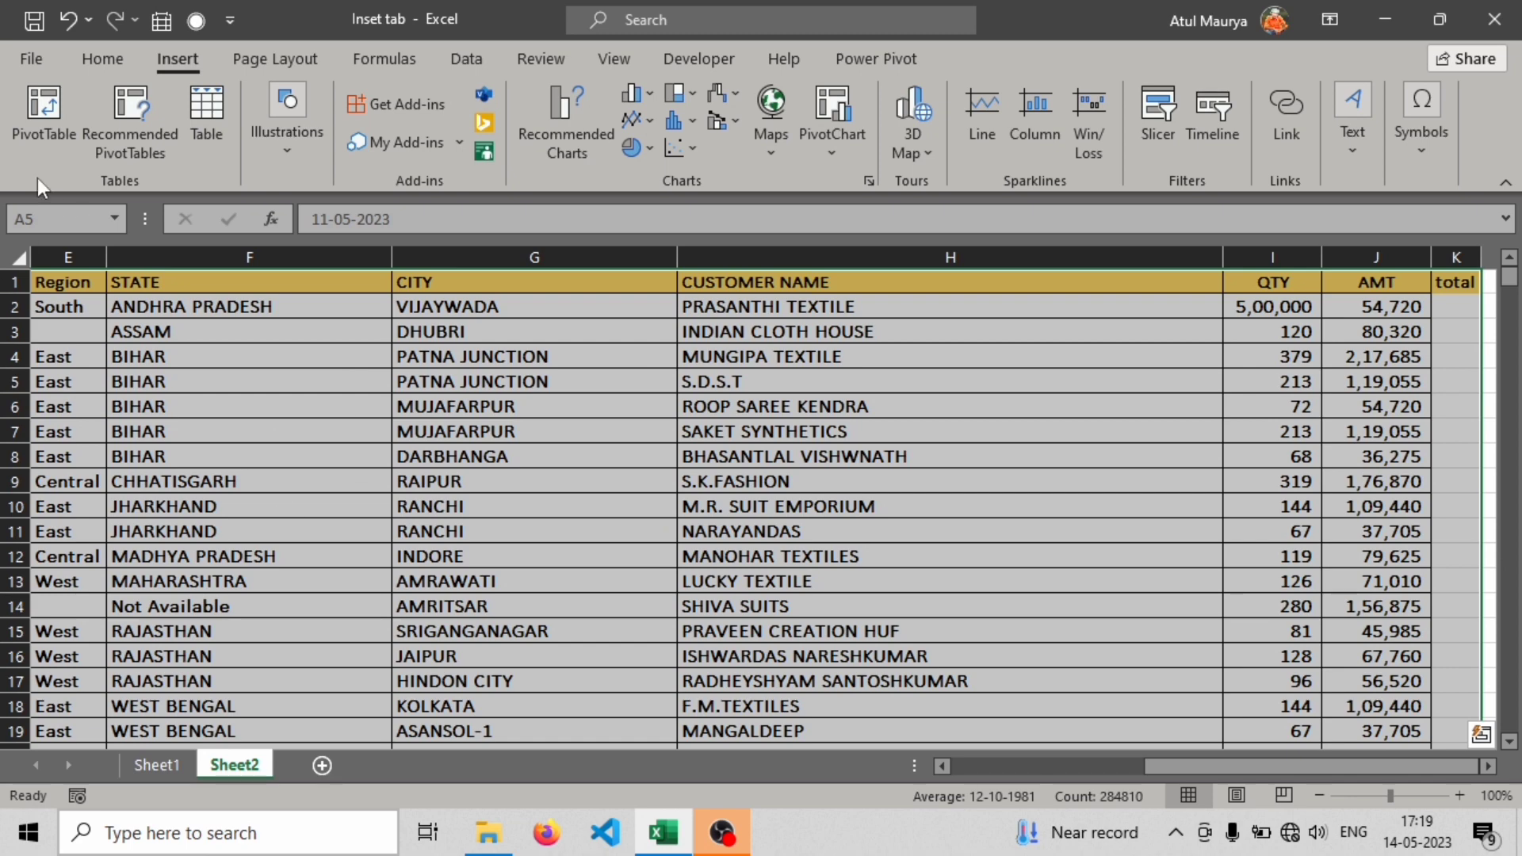
left_click(43, 111)
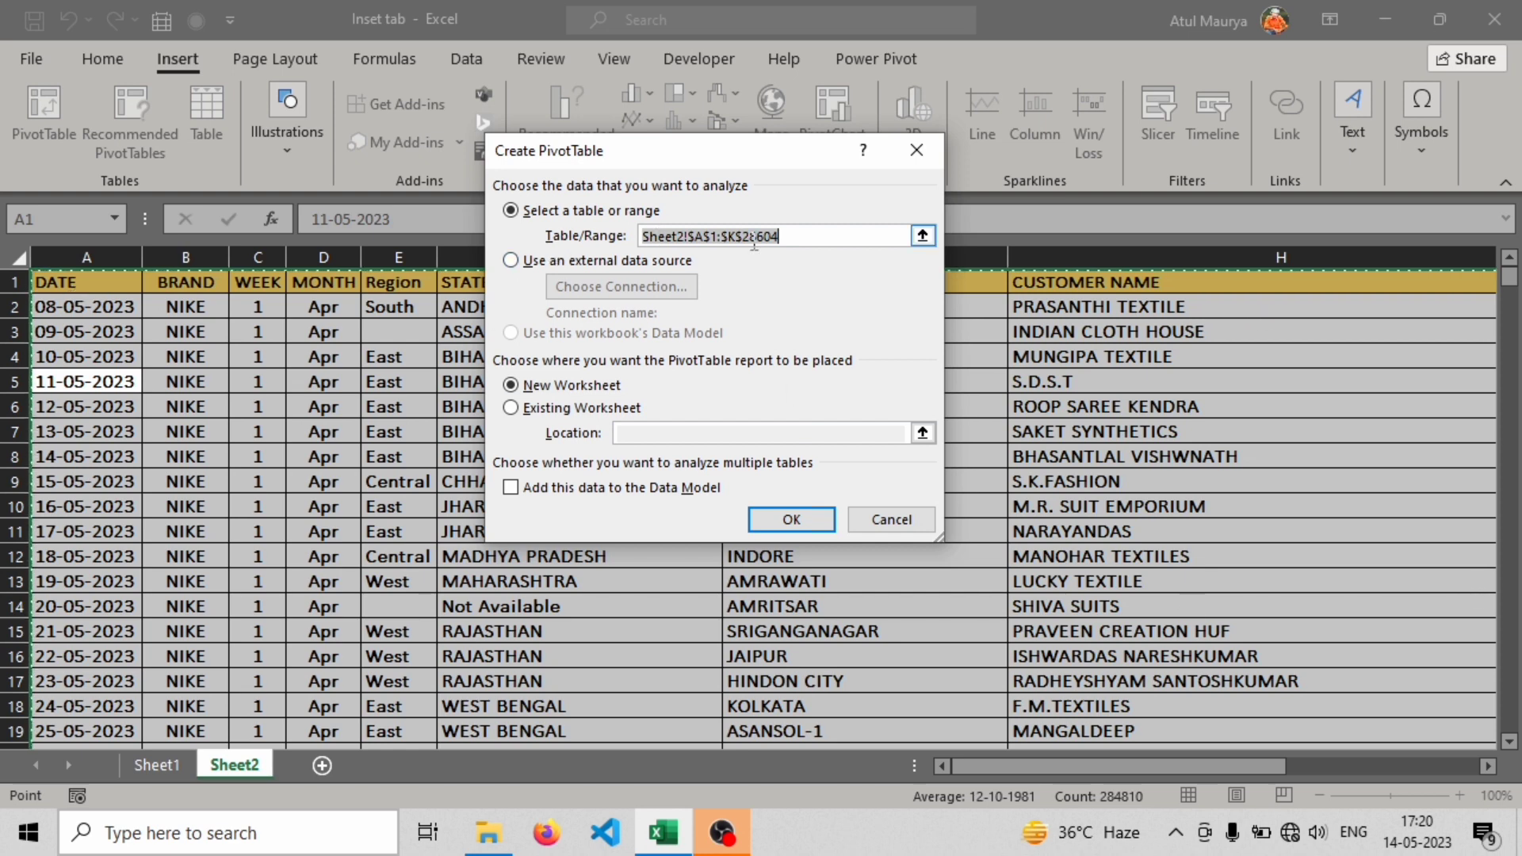
left_click(512, 262)
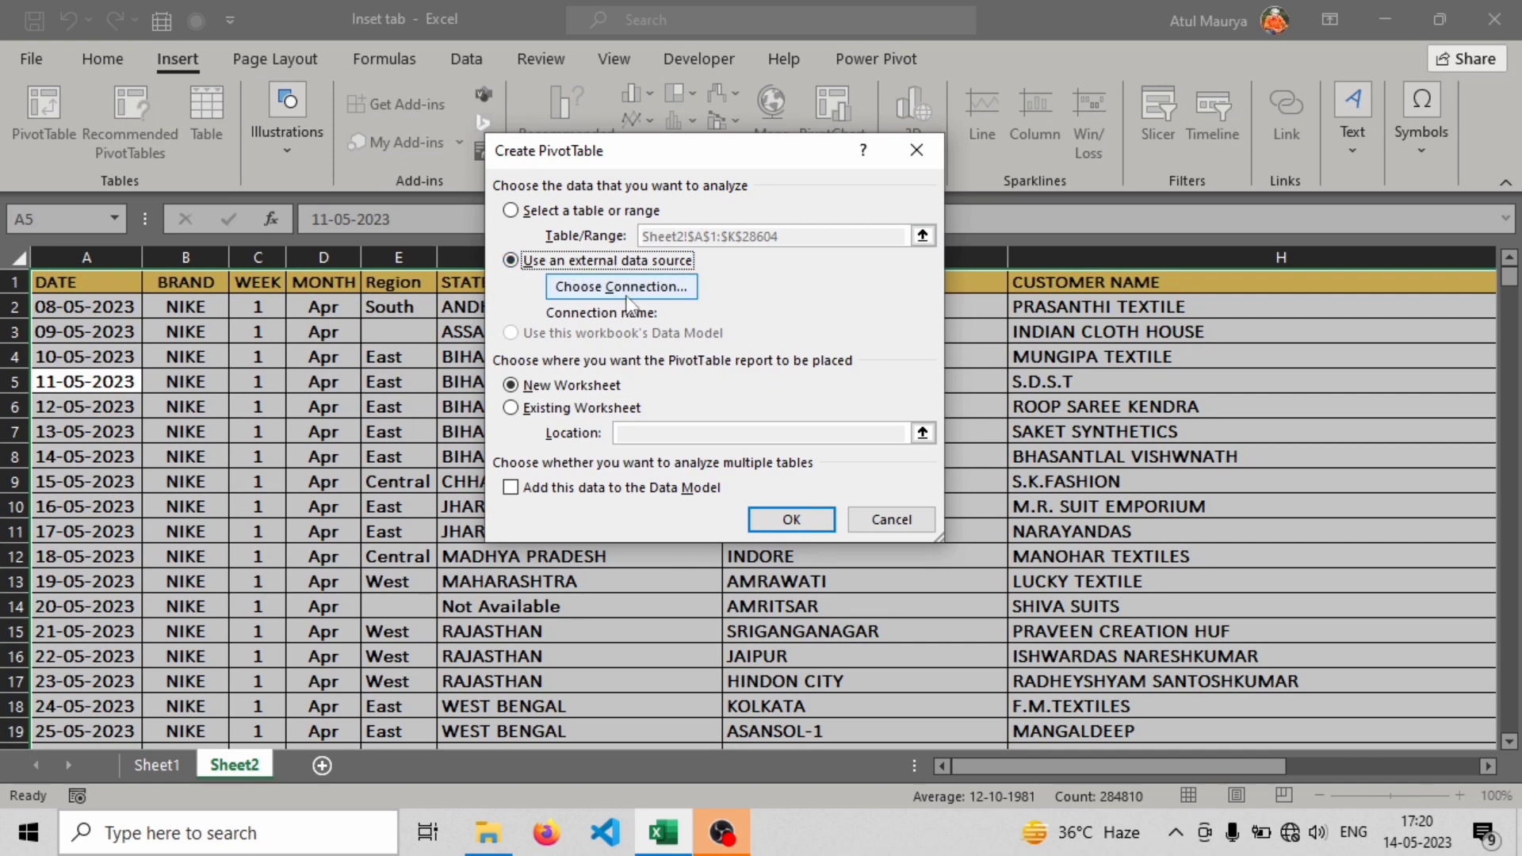
left_click(588, 305)
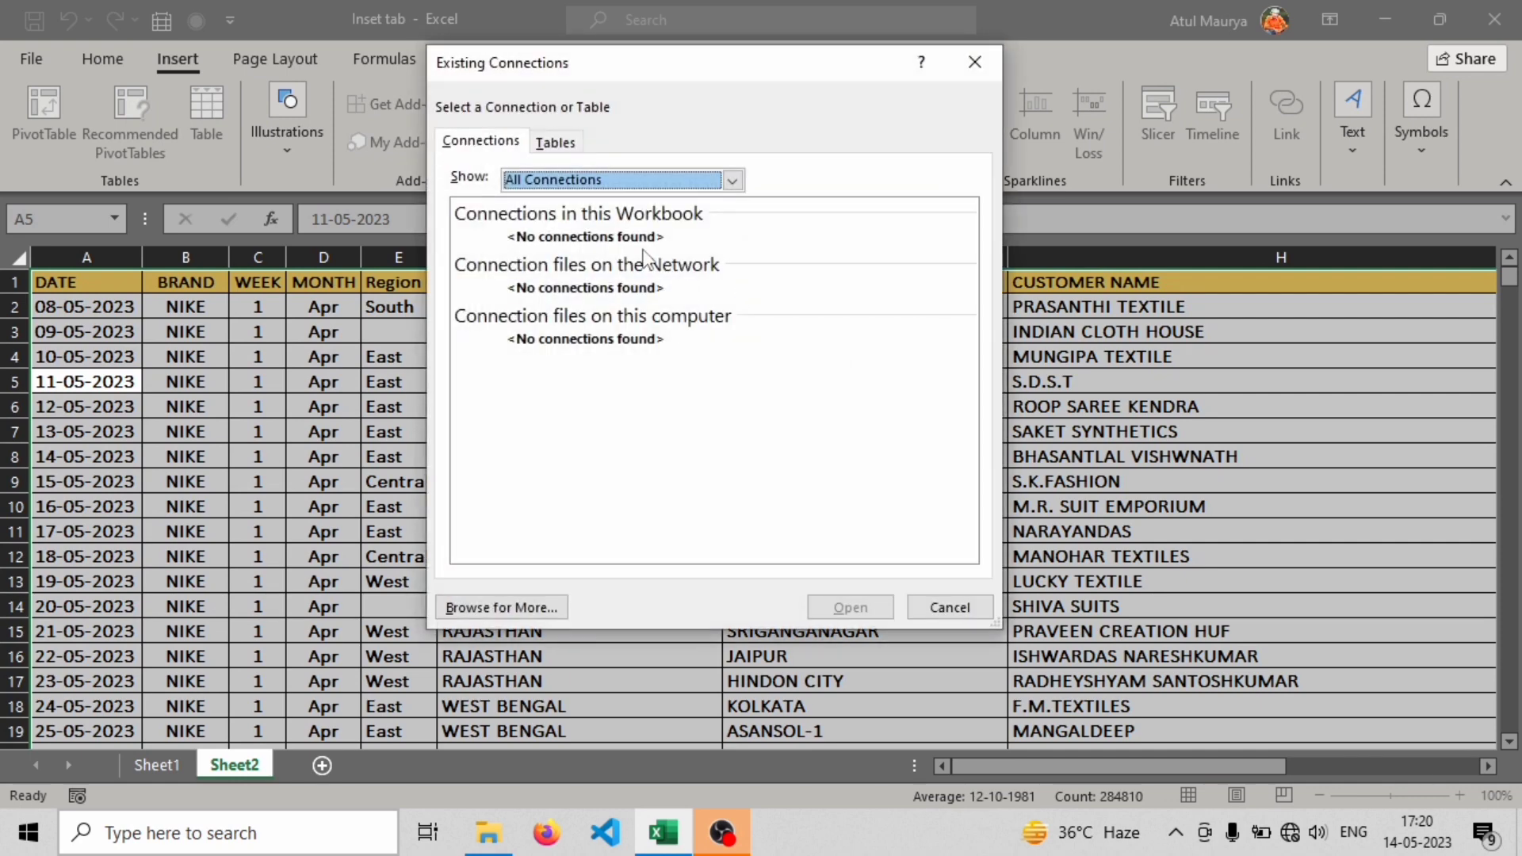
left_click(974, 62)
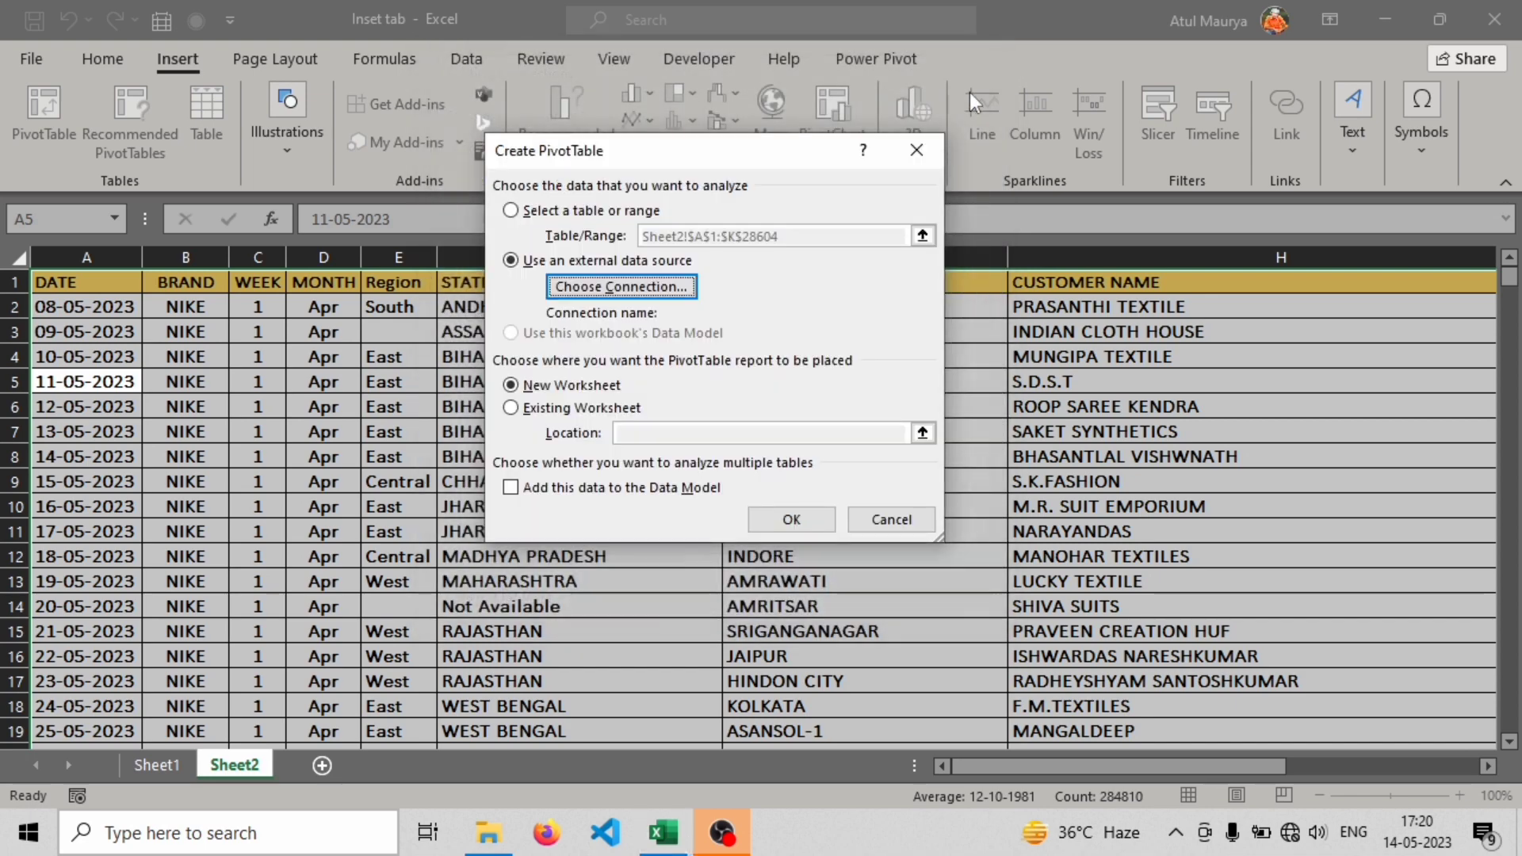
Use the table range Sheet2!$A$1:$K$28604 as the source and create the PivotTable on a new worksheet
left_click(511, 210)
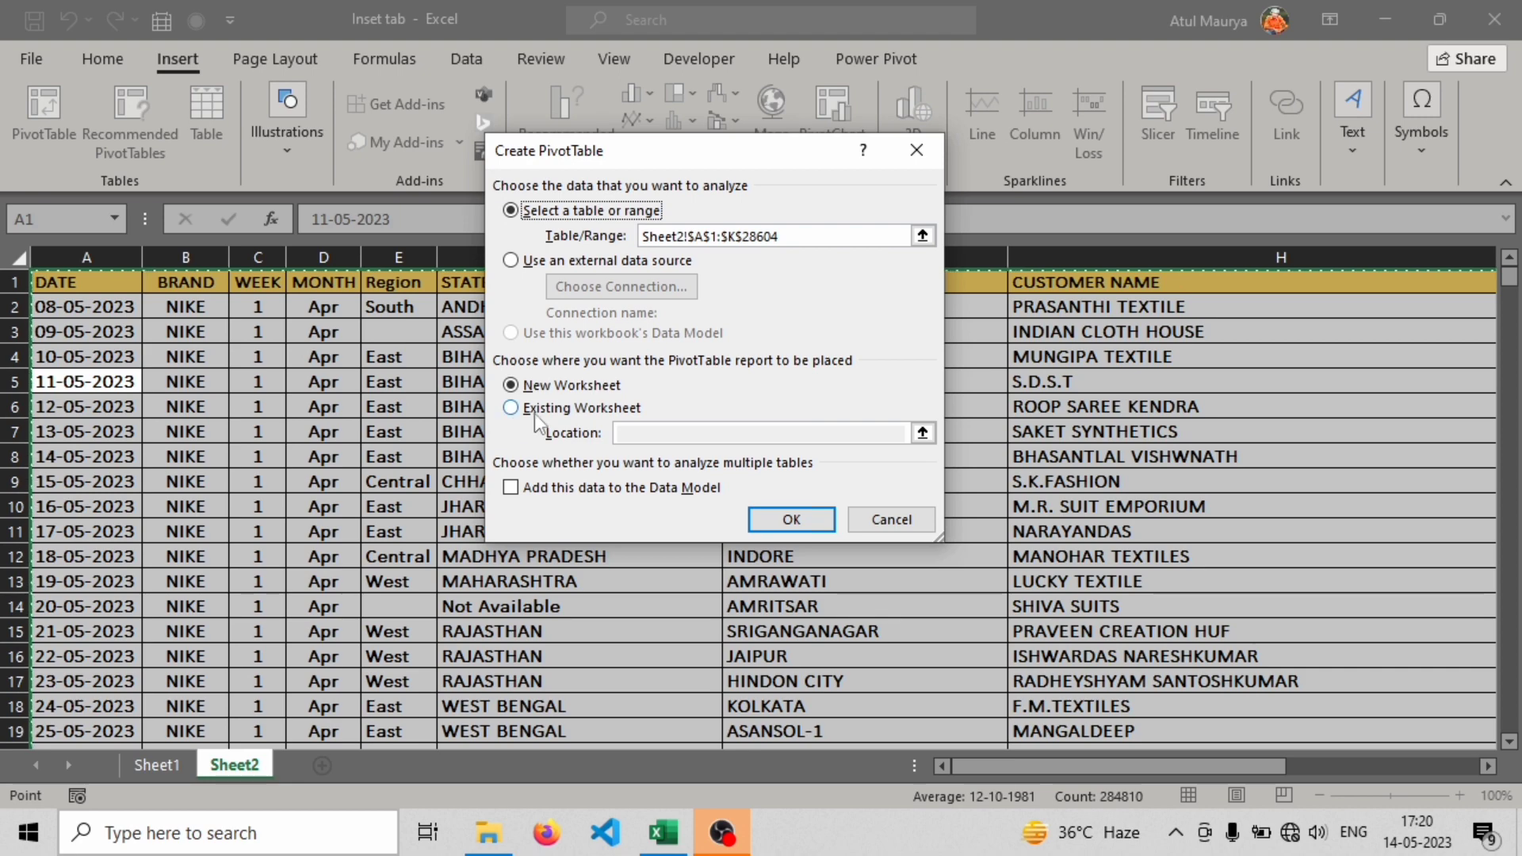
left_click(791, 523)
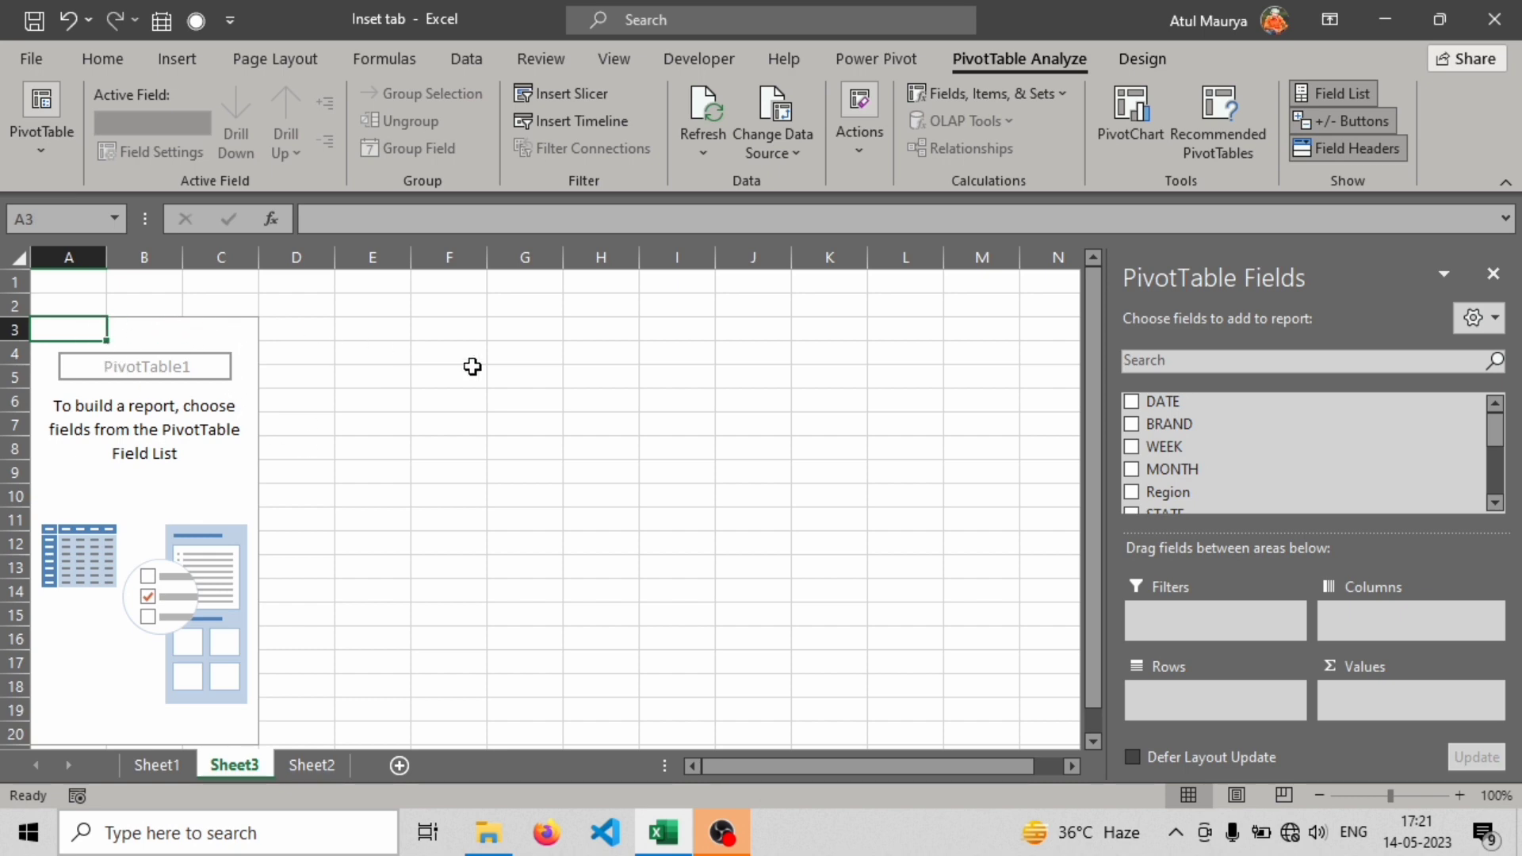
left_click(143, 329)
left_click(227, 329)
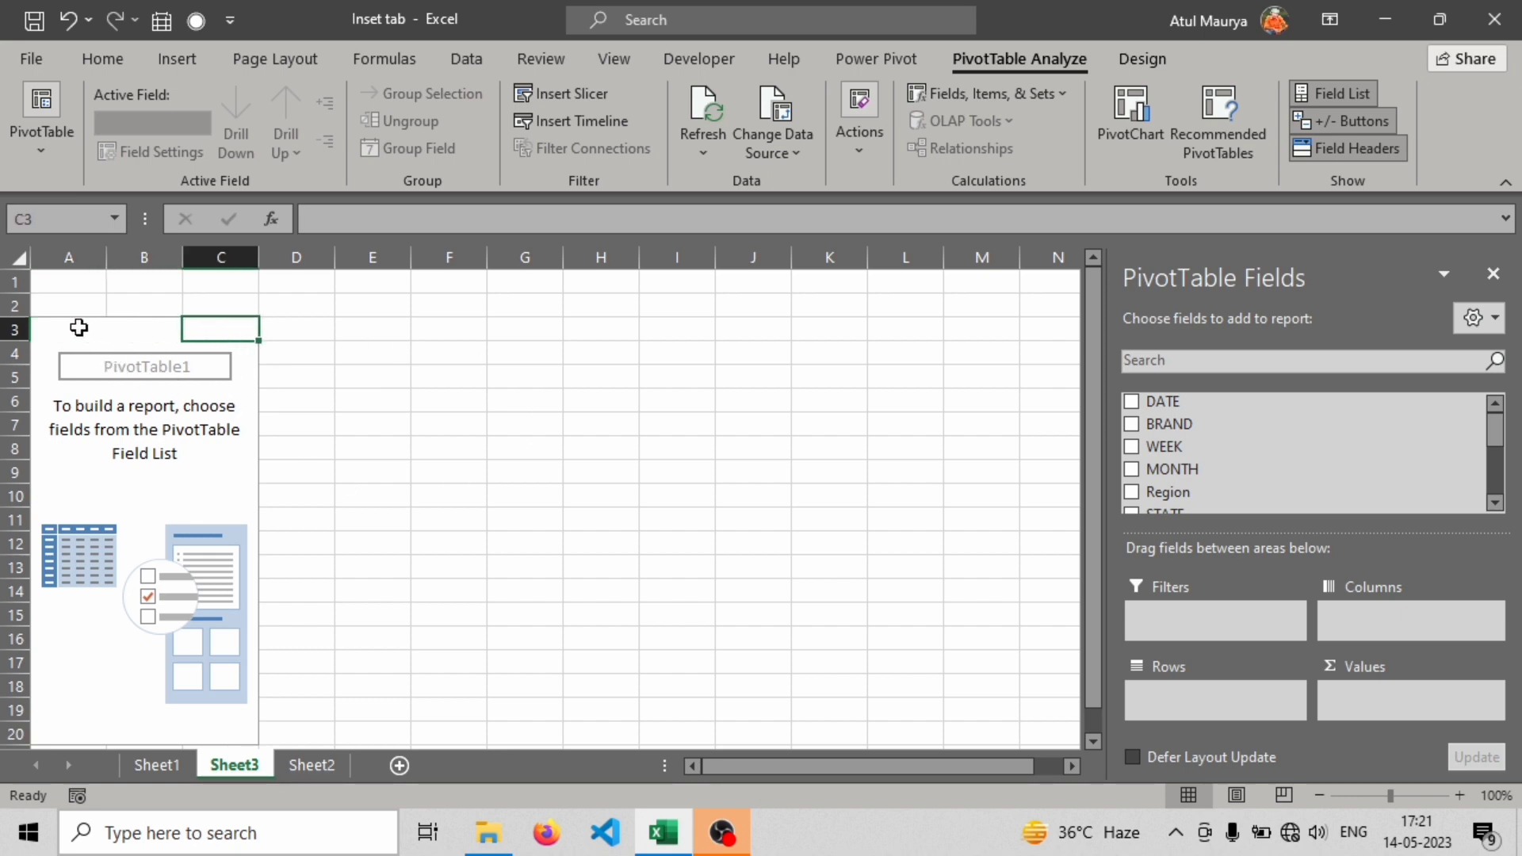
left_click(80, 327)
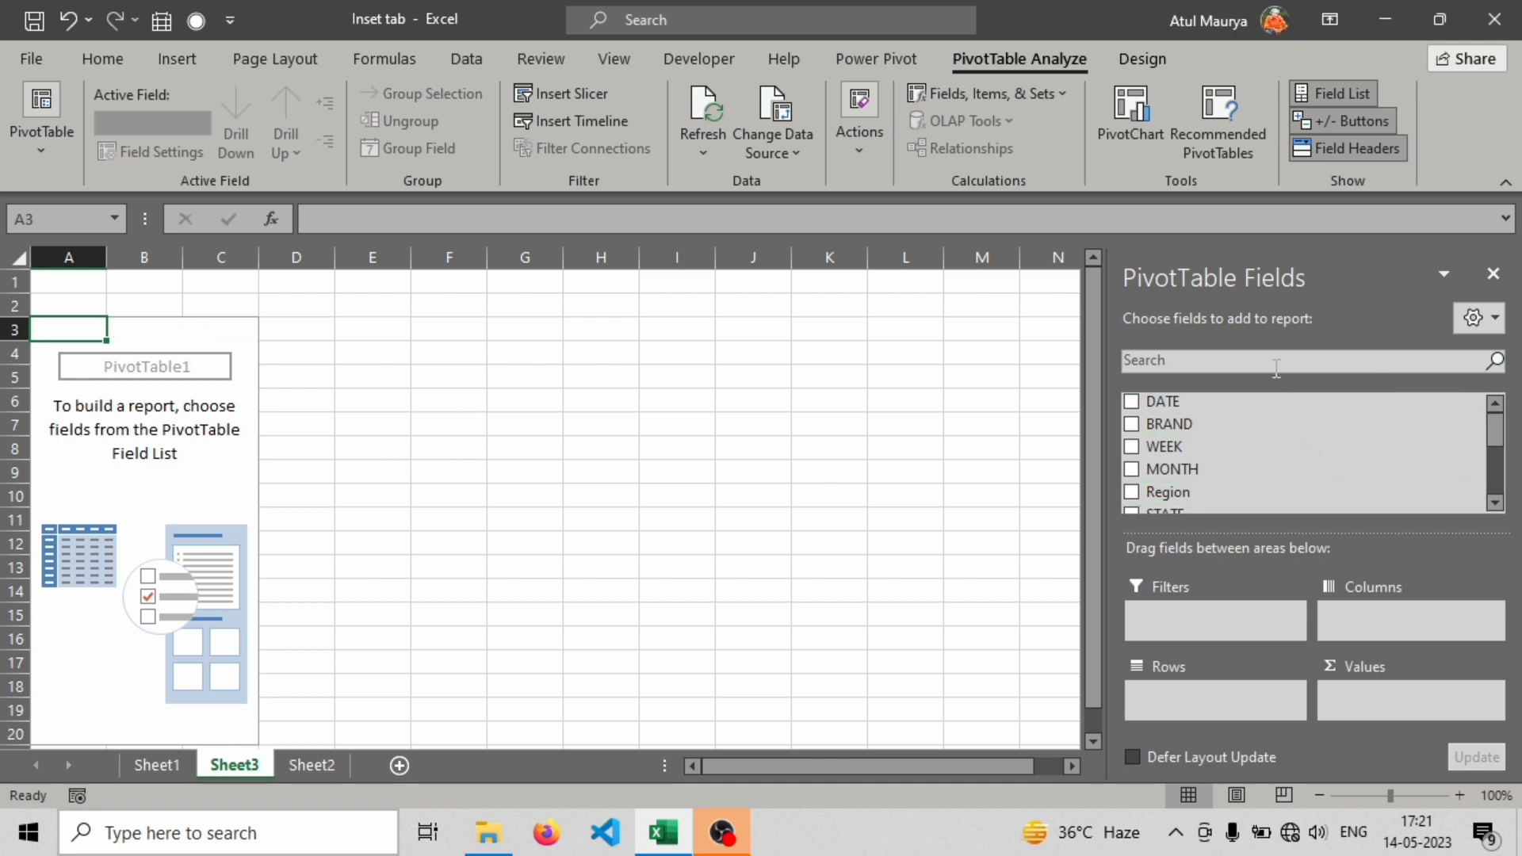
scroll(1273, 458, "down", 3)
scroll(1273, 452, "up", 3)
left_click(170, 333)
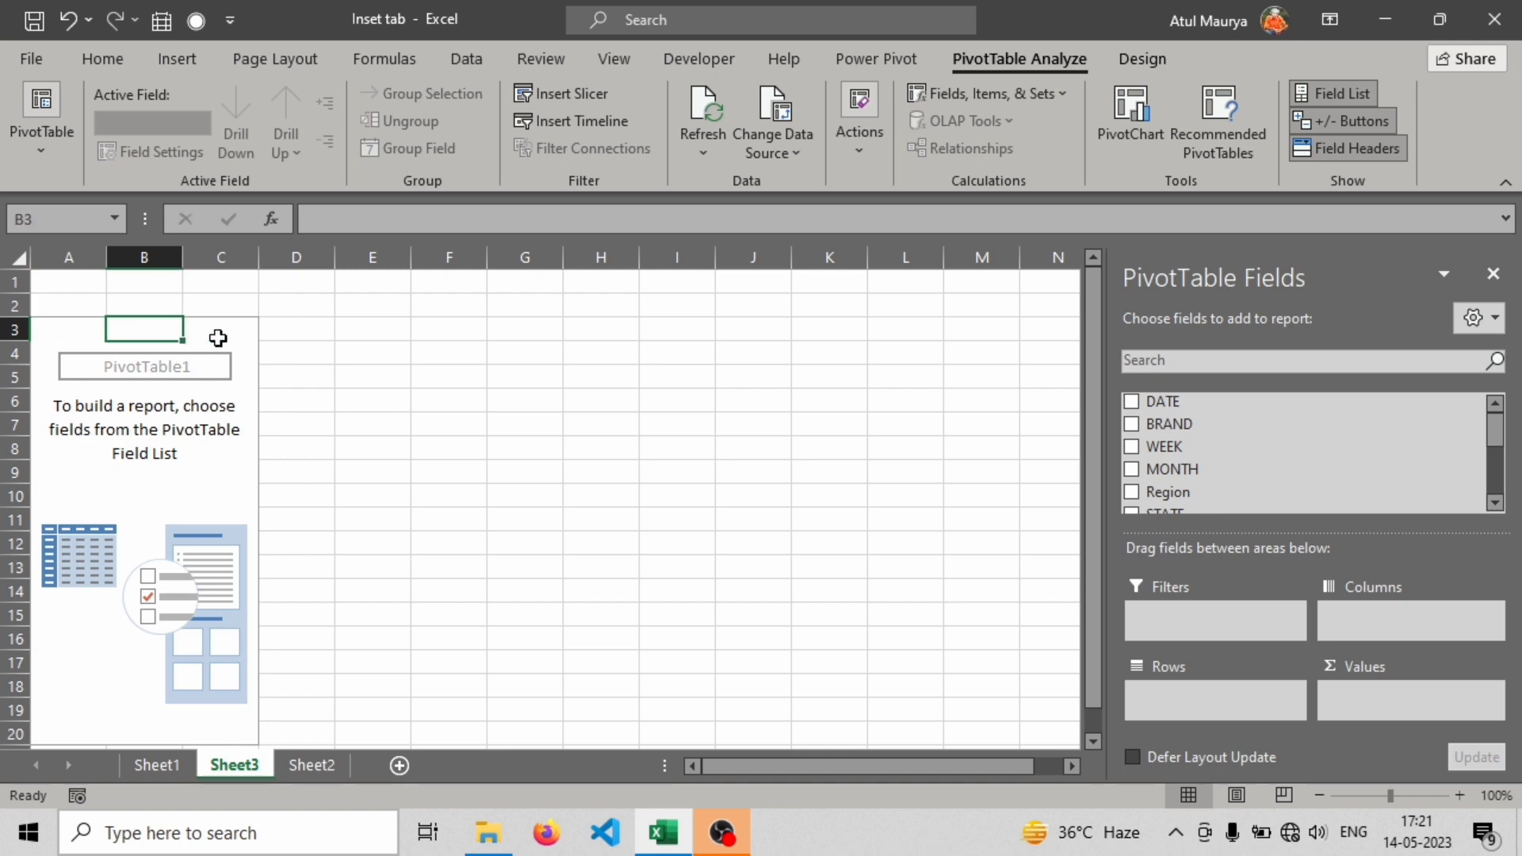
left_click(216, 333)
Hide the PivotTable field list and show it again for the empty PivotTable
left_click(1493, 275)
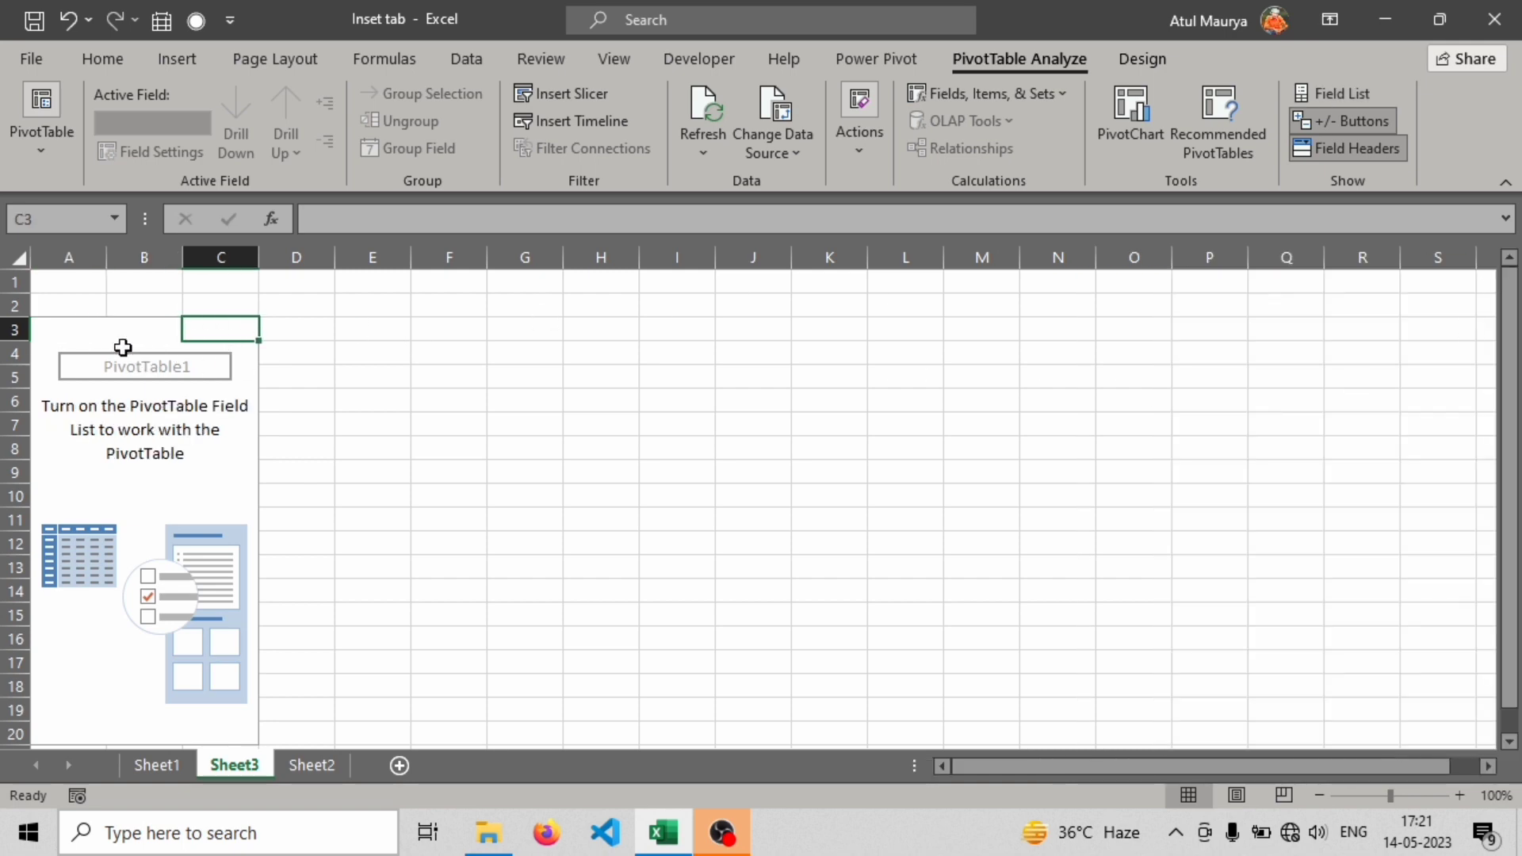
left_click(57, 341)
left_click(177, 330)
left_click(234, 337)
left_click(198, 429)
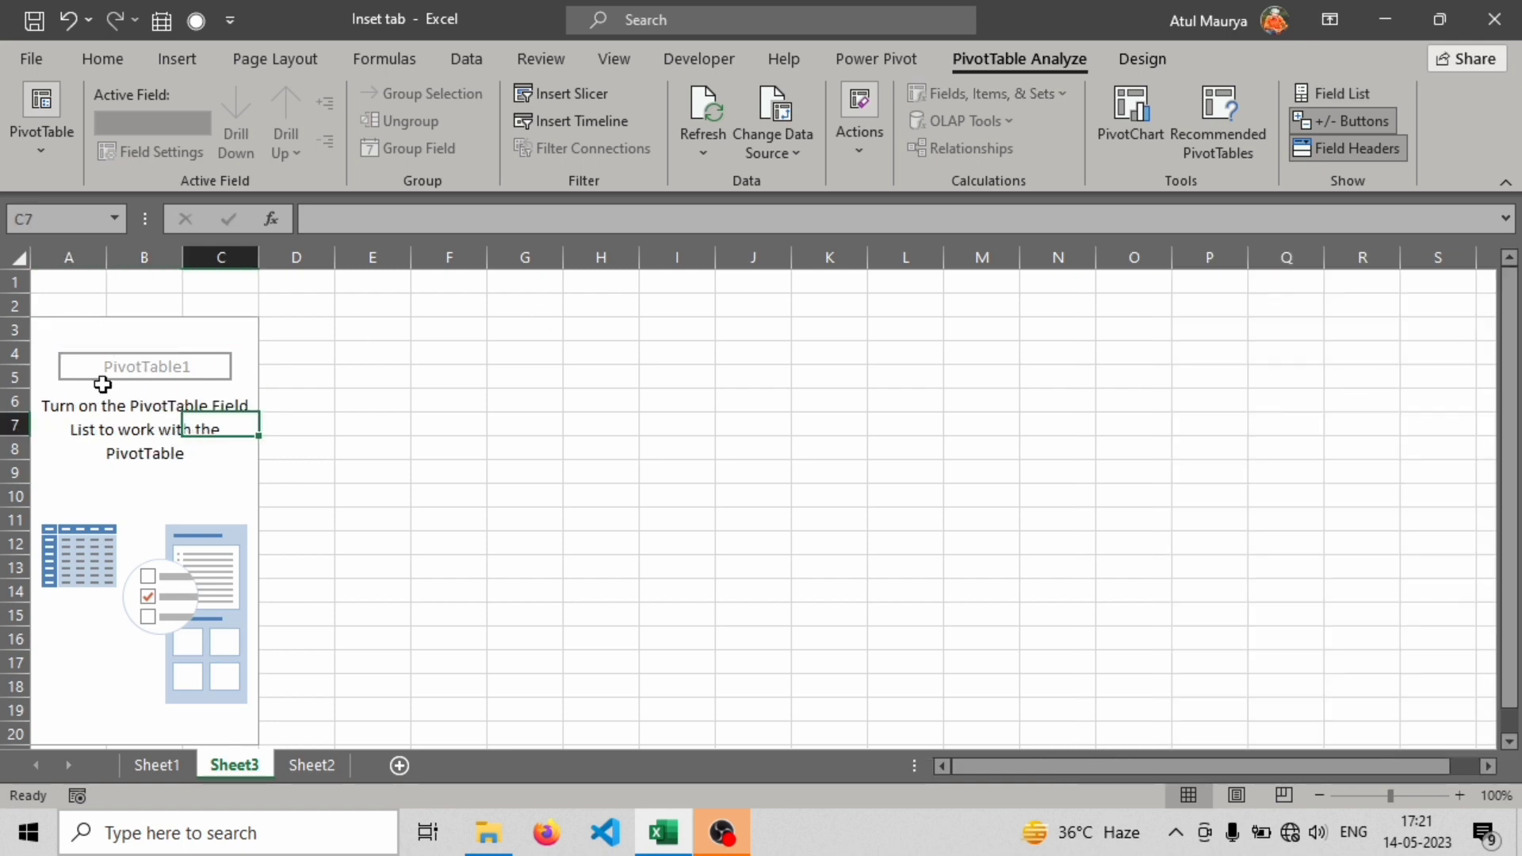
left_click(75, 335)
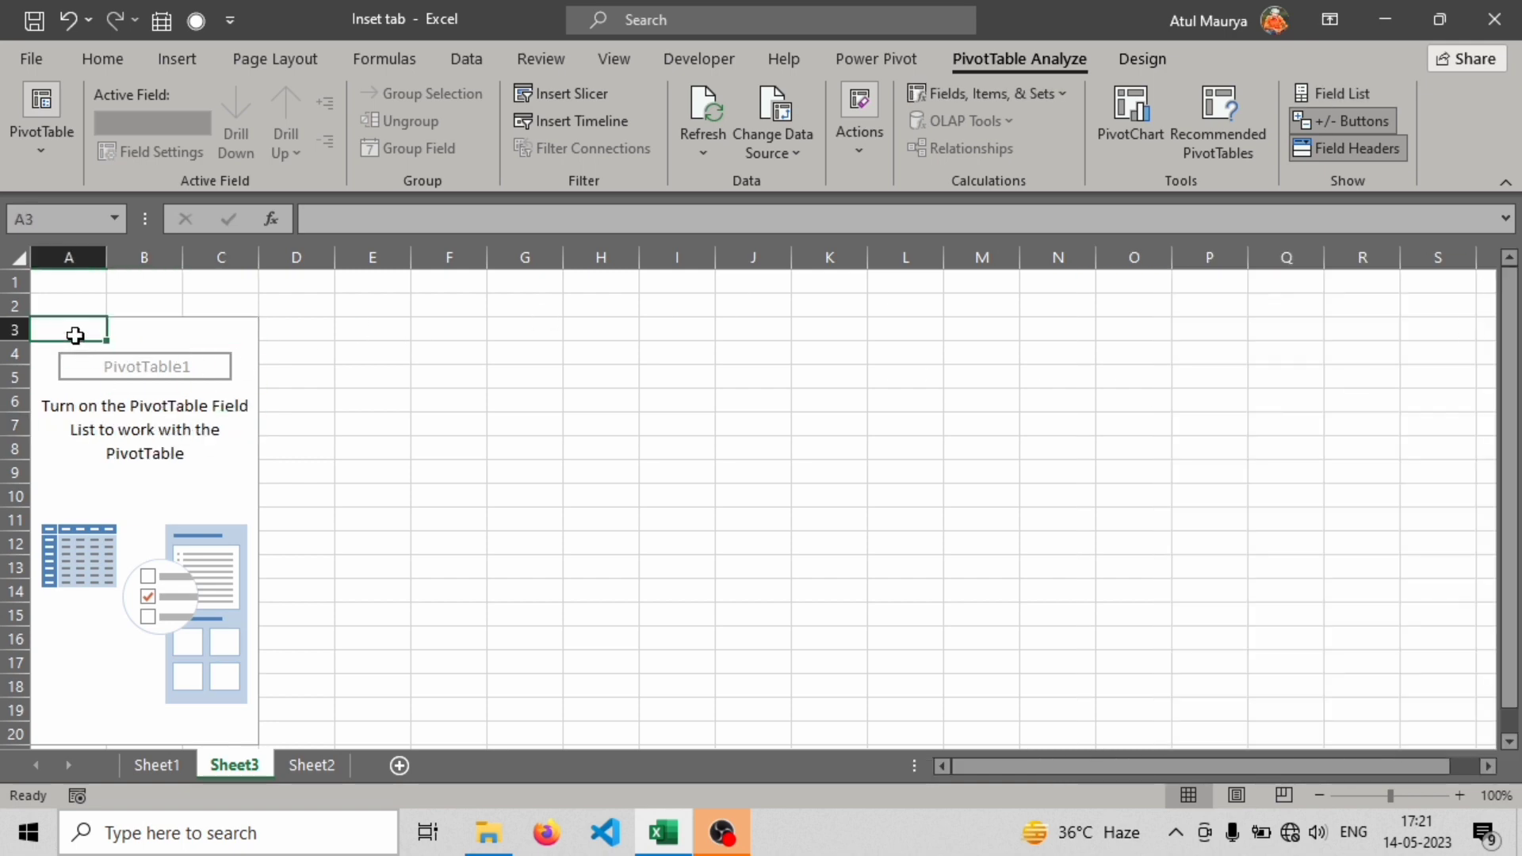
left_click(1330, 100)
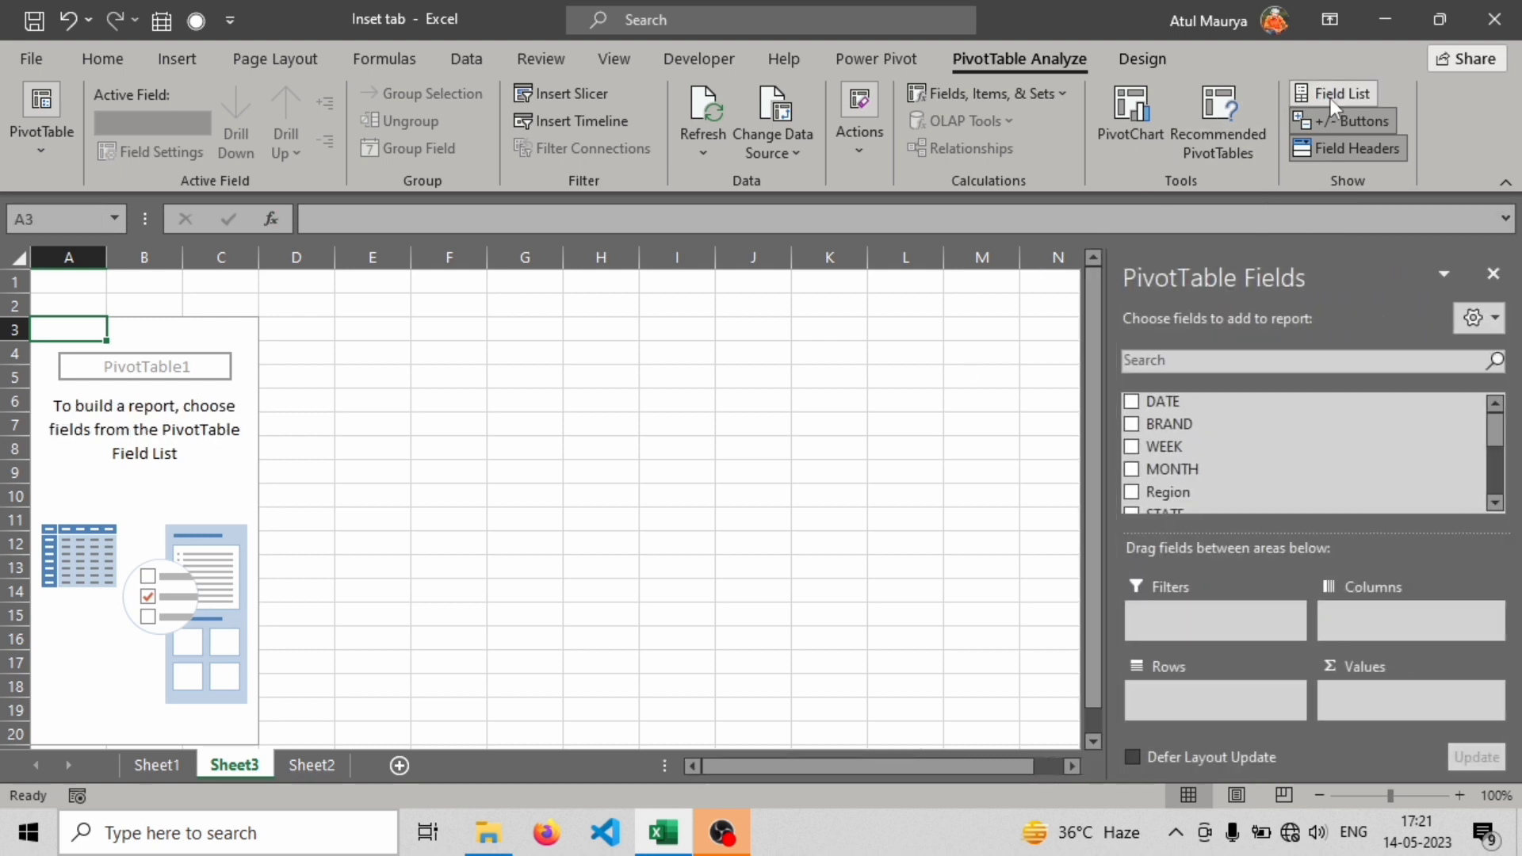
Add the BRAND field to the PivotTable's rows and the QTY field to its values
scroll(1372, 482, "down", 1)
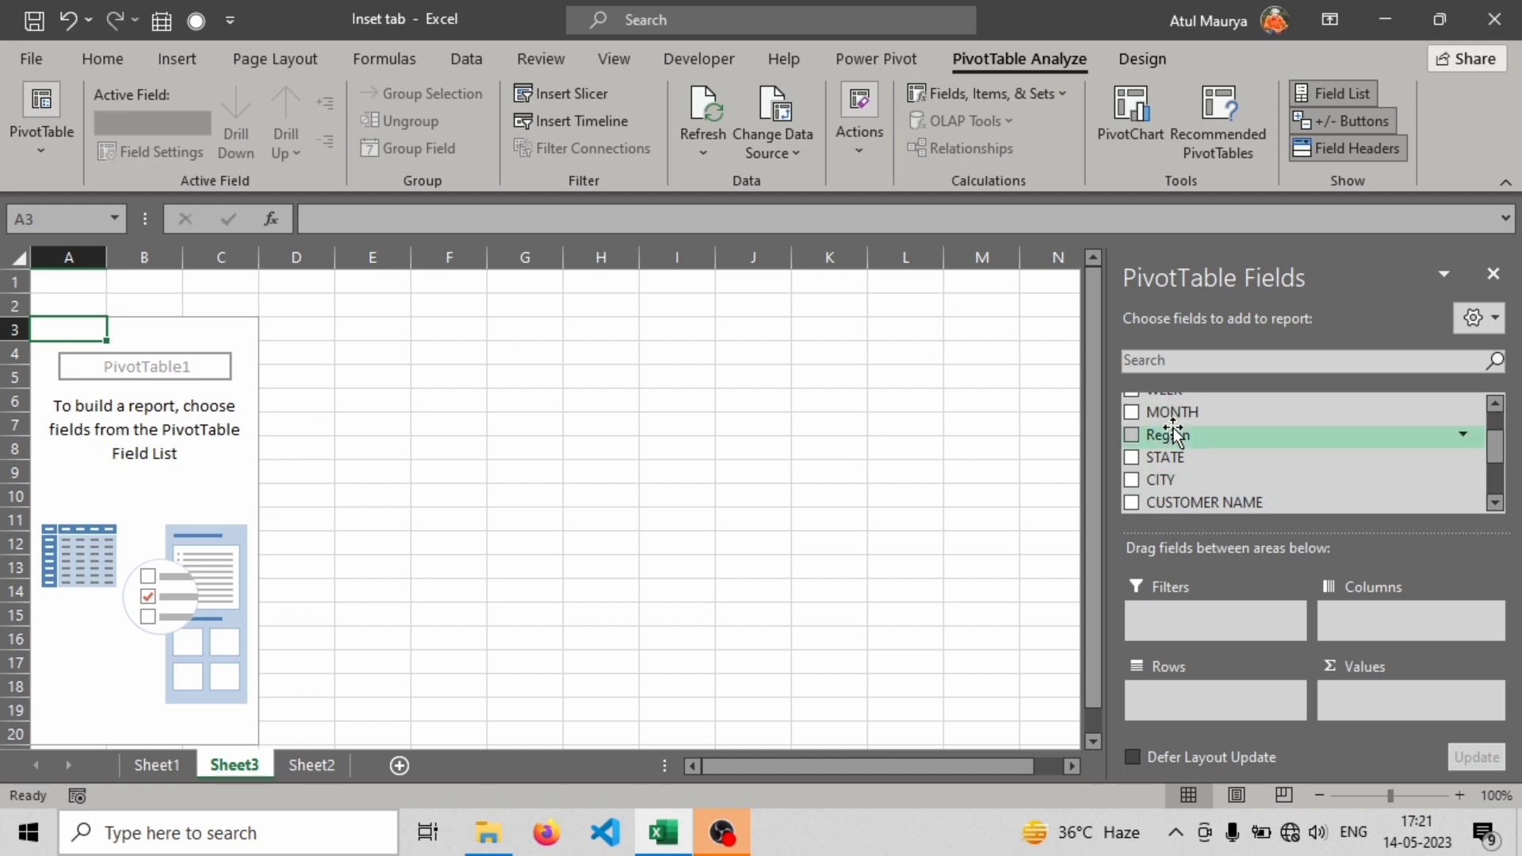
scroll(1176, 432, "up", 1)
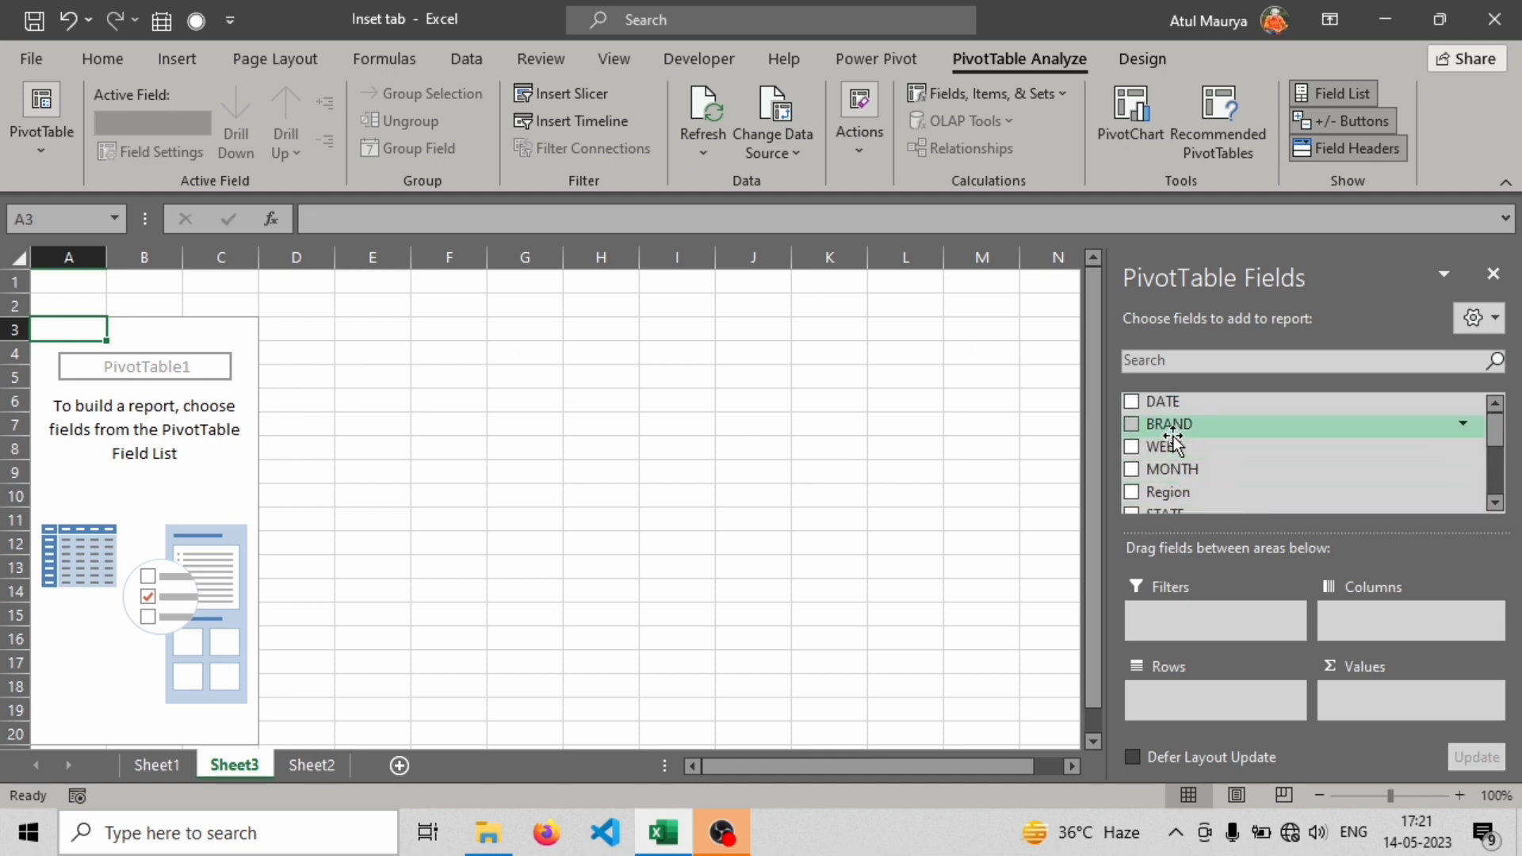
left_click_drag(1173, 436, 1186, 707)
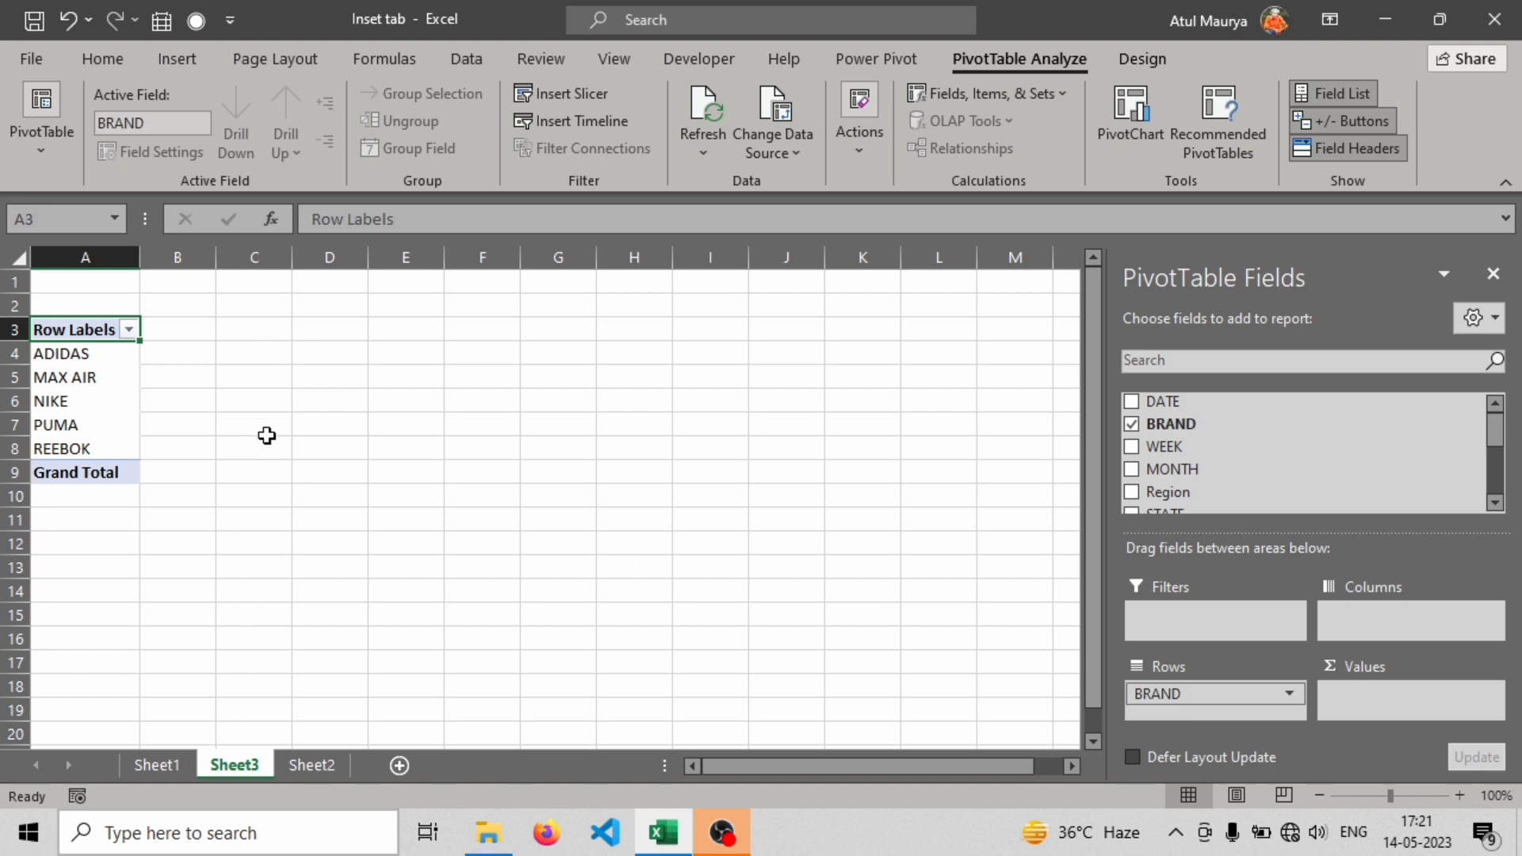
scroll(1241, 464, "down", 3)
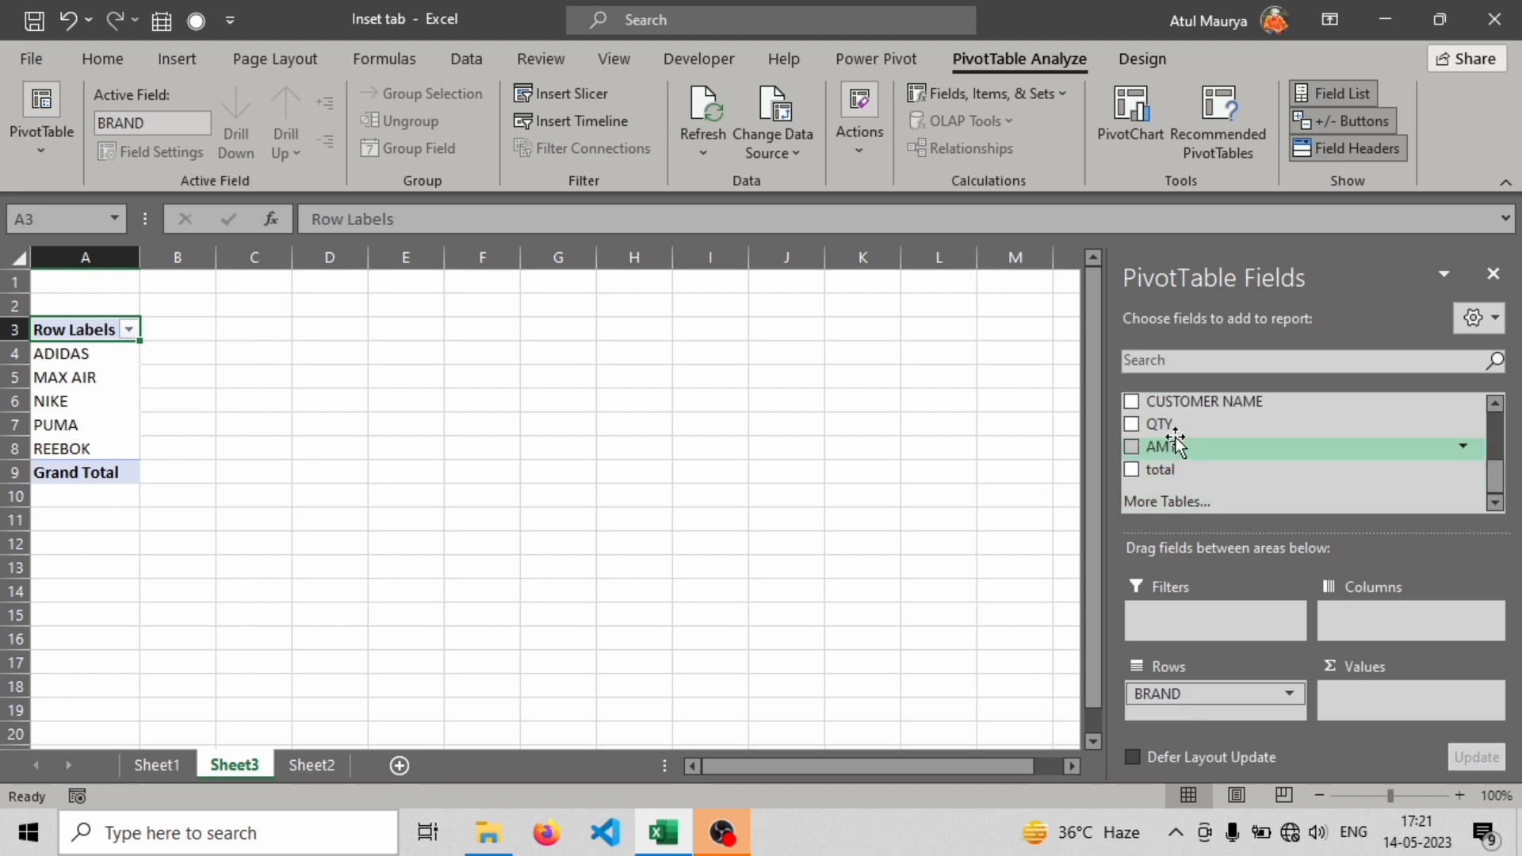
left_click_drag(1177, 426, 1357, 695)
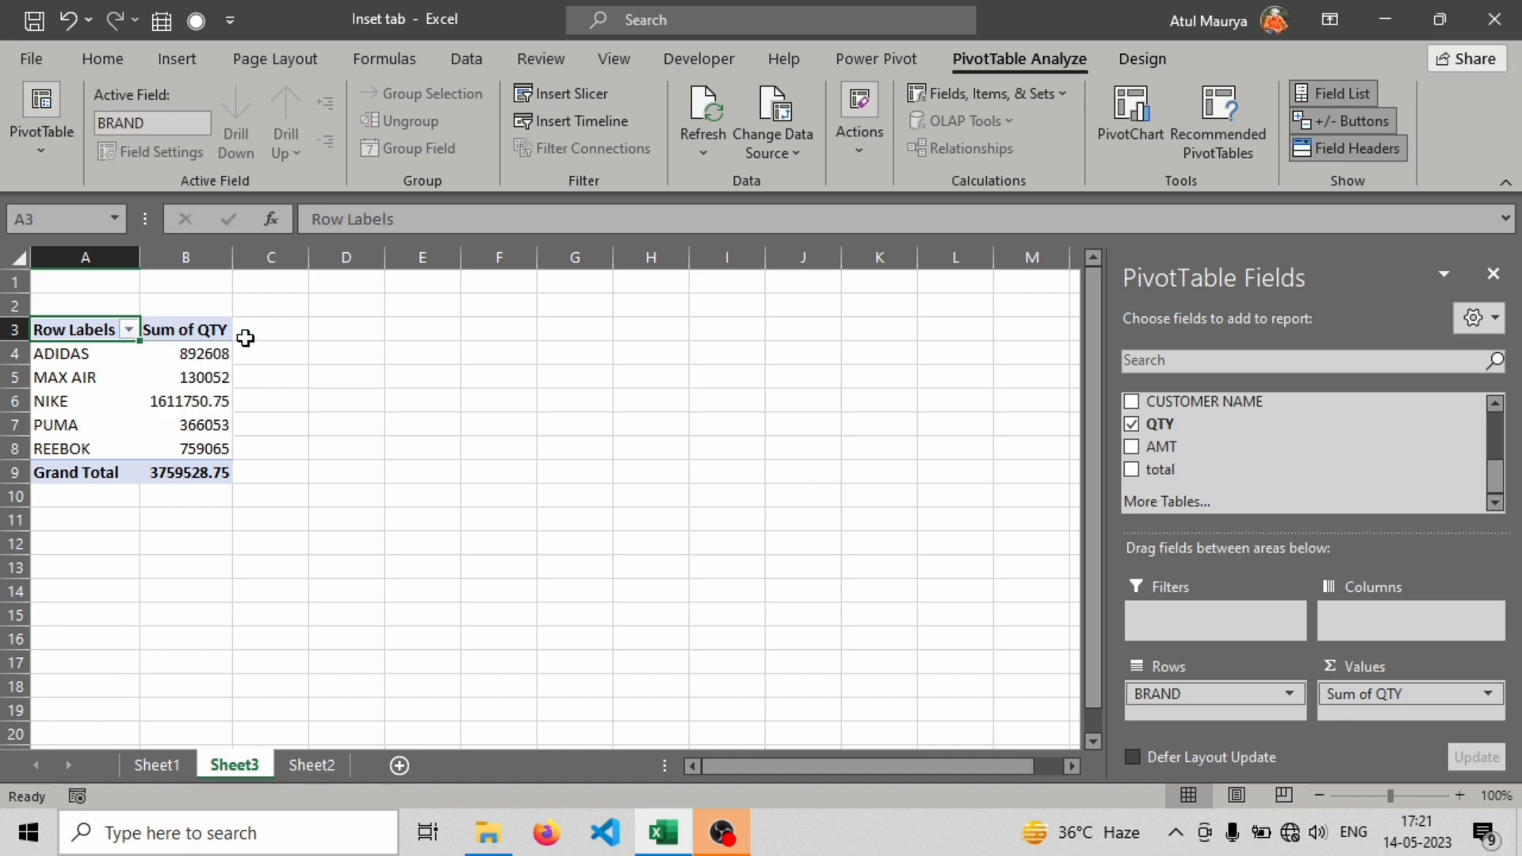
left_click(35, 356)
left_click(208, 357)
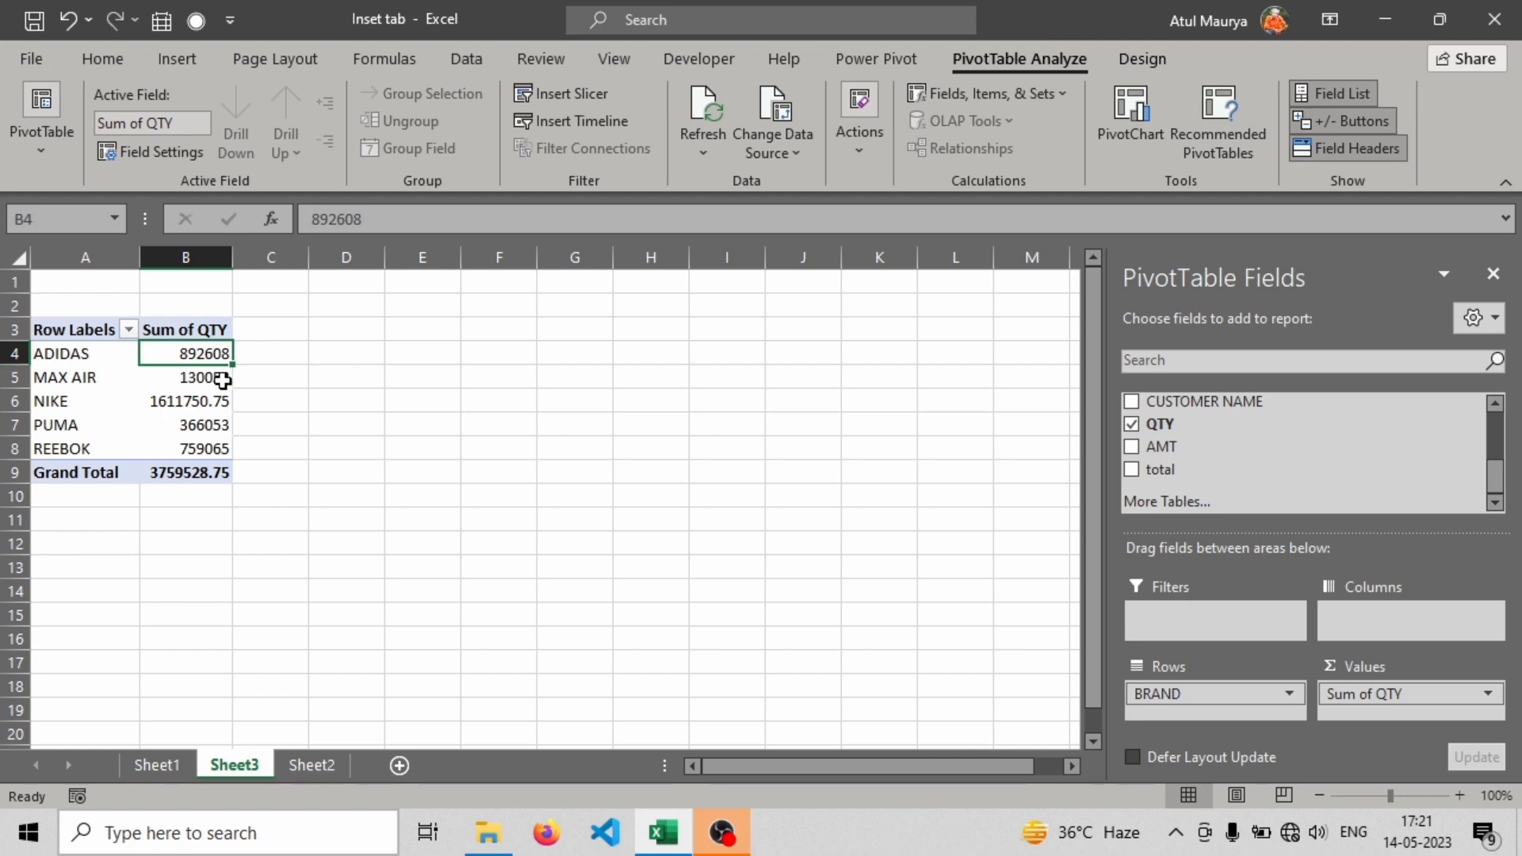
left_click(222, 380)
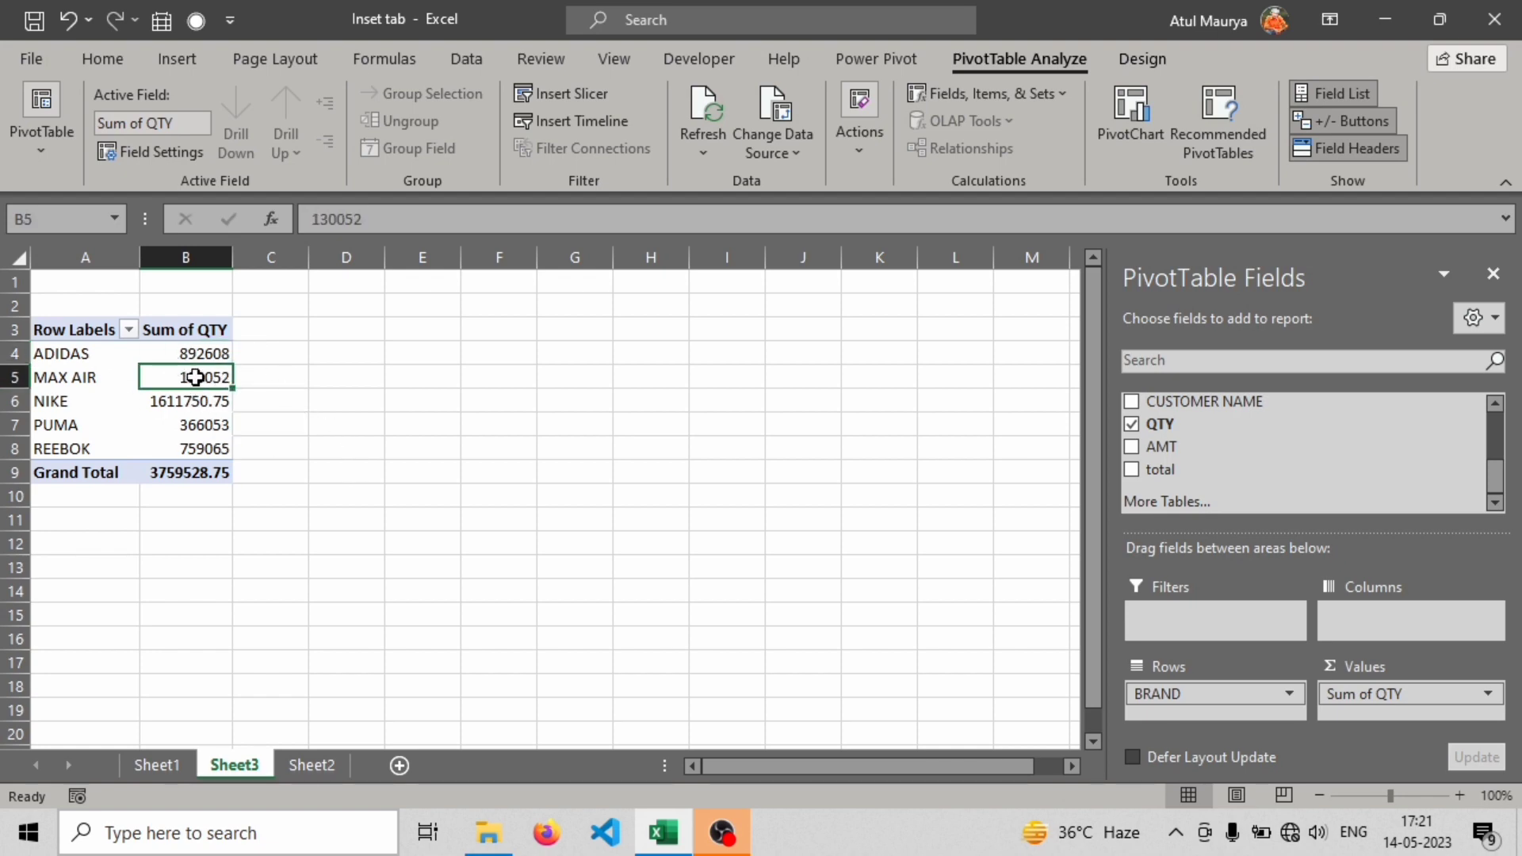
Change the QTY value field to summarize by Count
left_click(1400, 697)
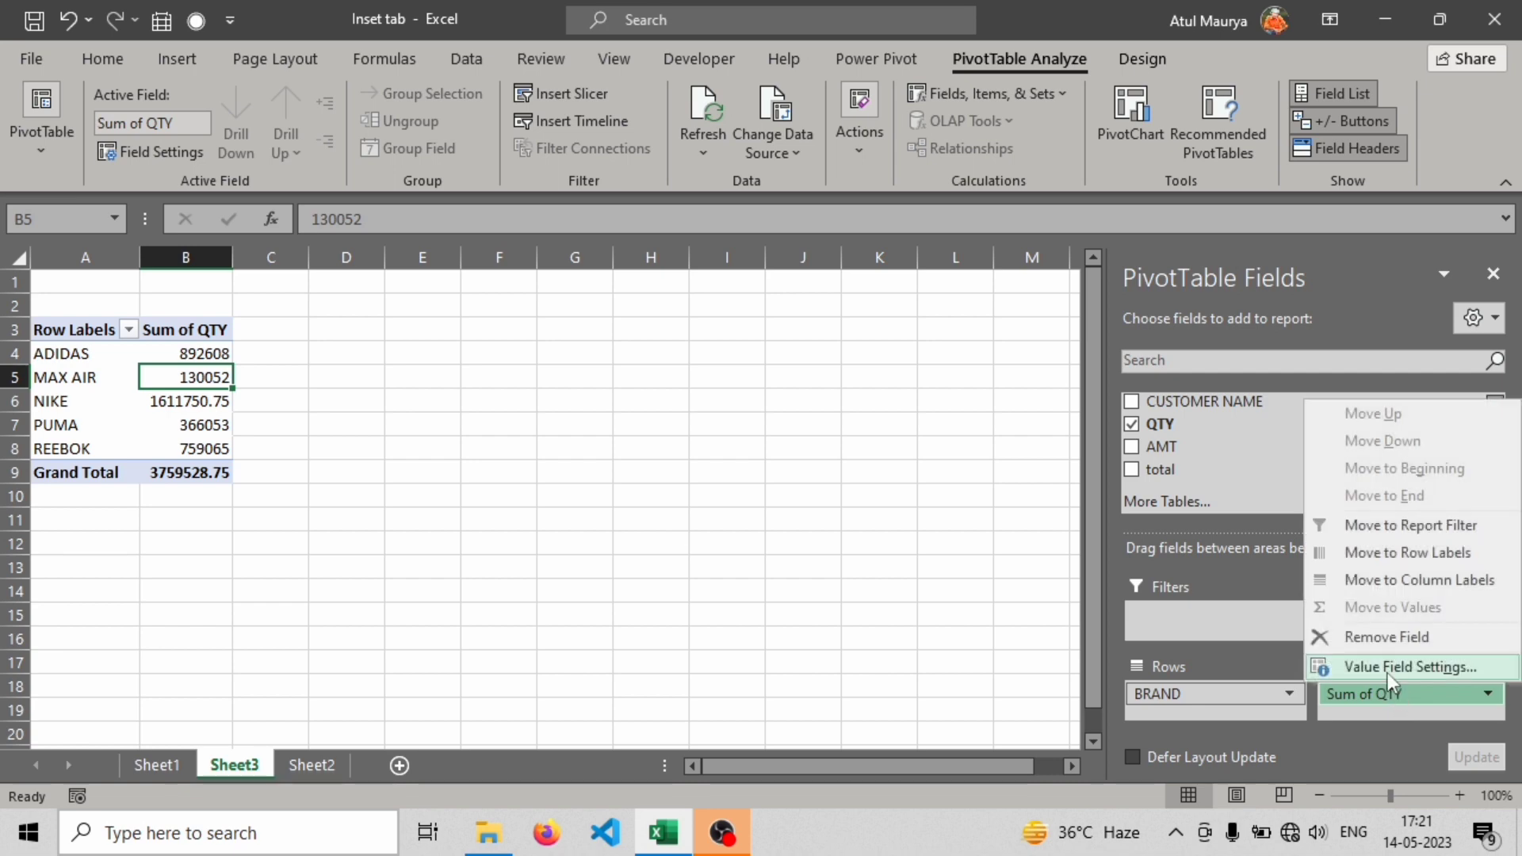
left_click(1387, 668)
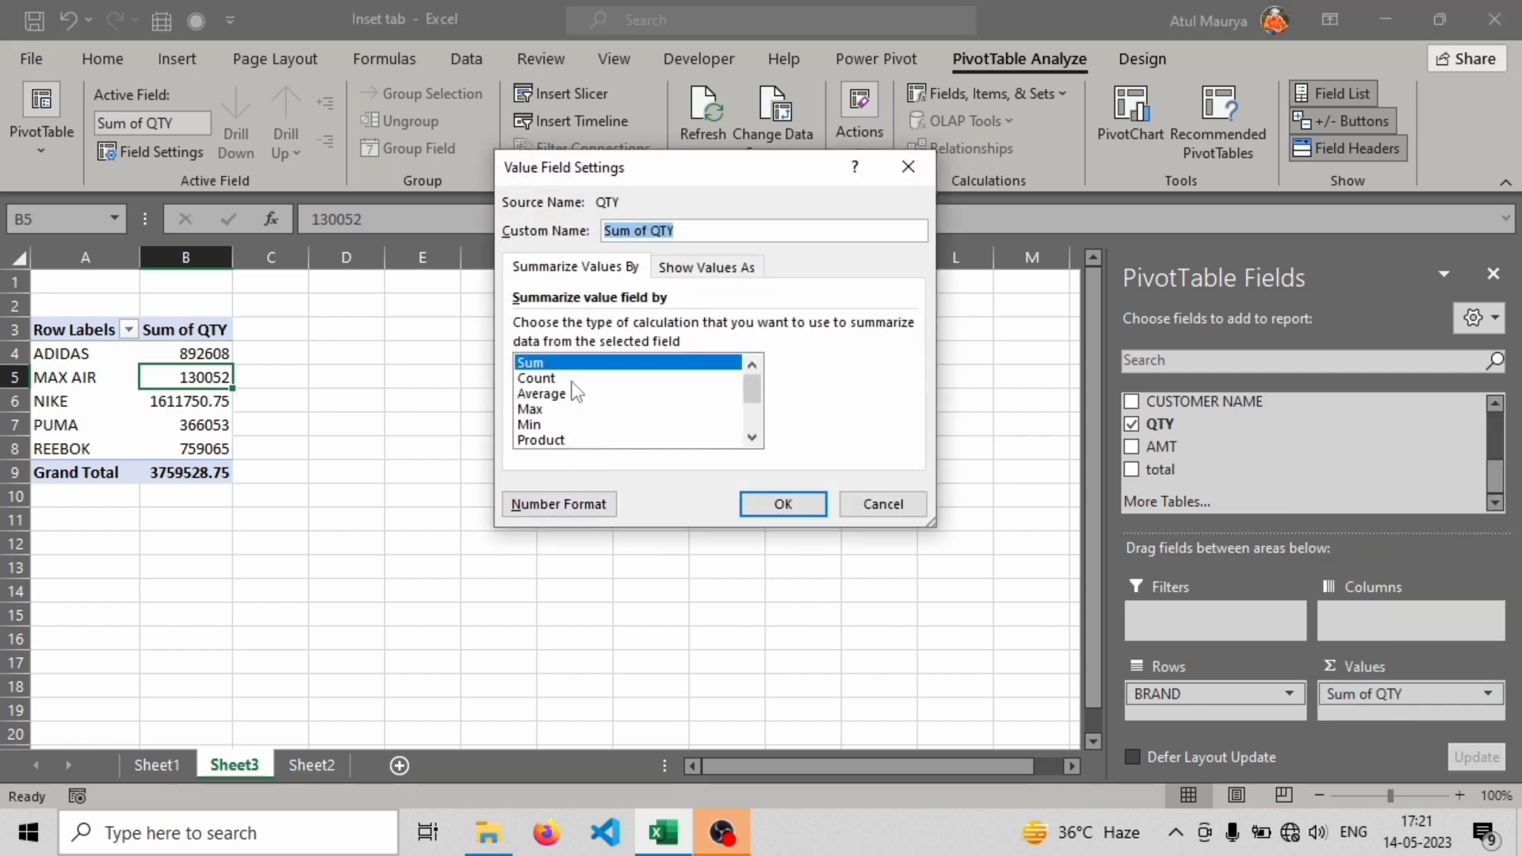
left_click(564, 378)
left_click(781, 504)
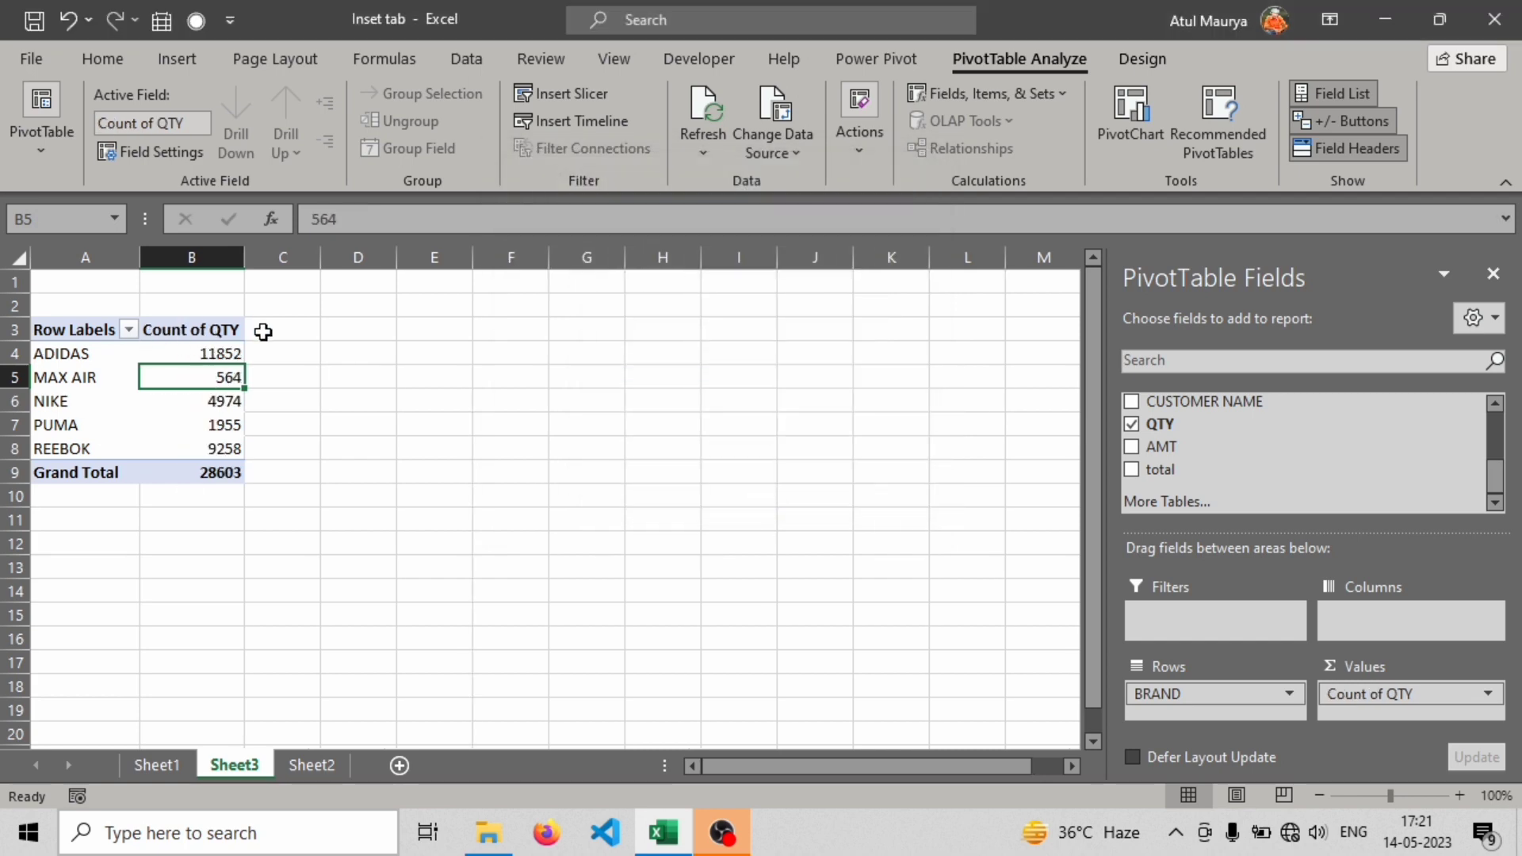
Change the QTY value field to summarize by Min
left_click(1359, 694)
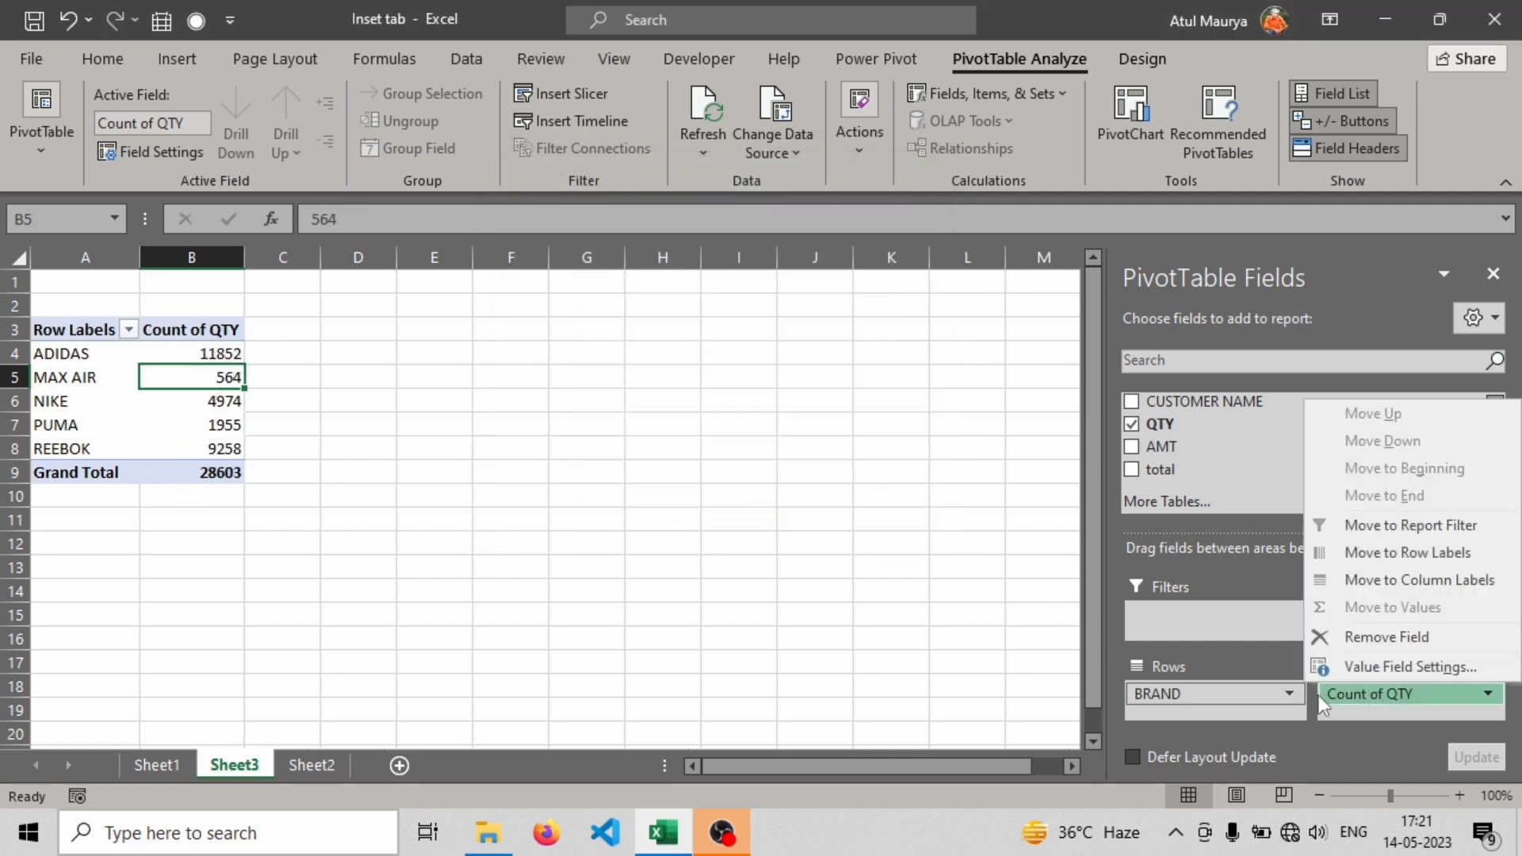
left_click(1359, 667)
left_click(577, 424)
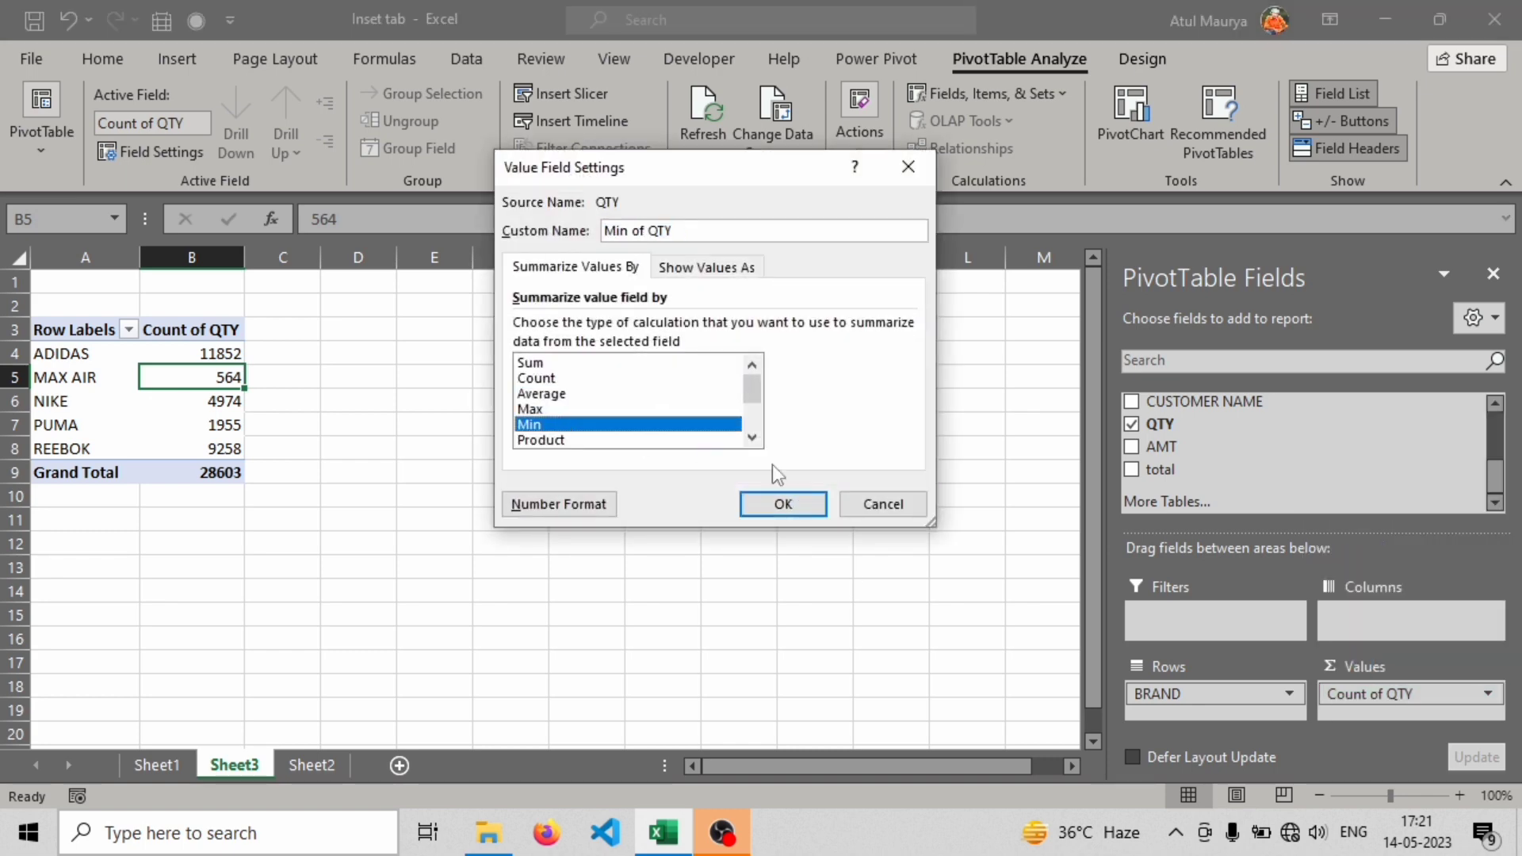
left_click(783, 503)
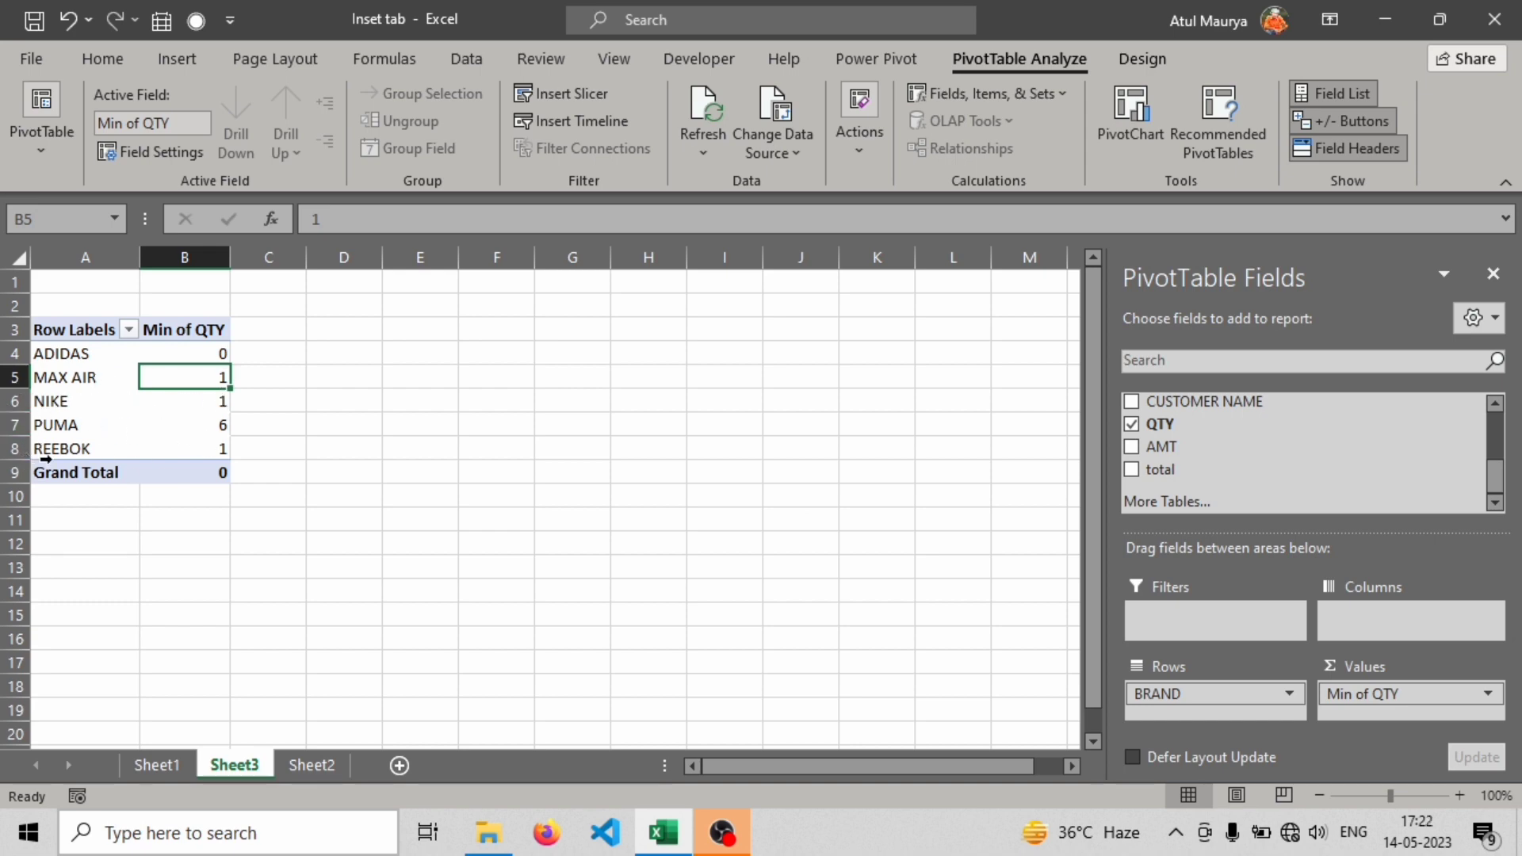
Change the QTY value field to summarize by Max
left_click(1371, 696)
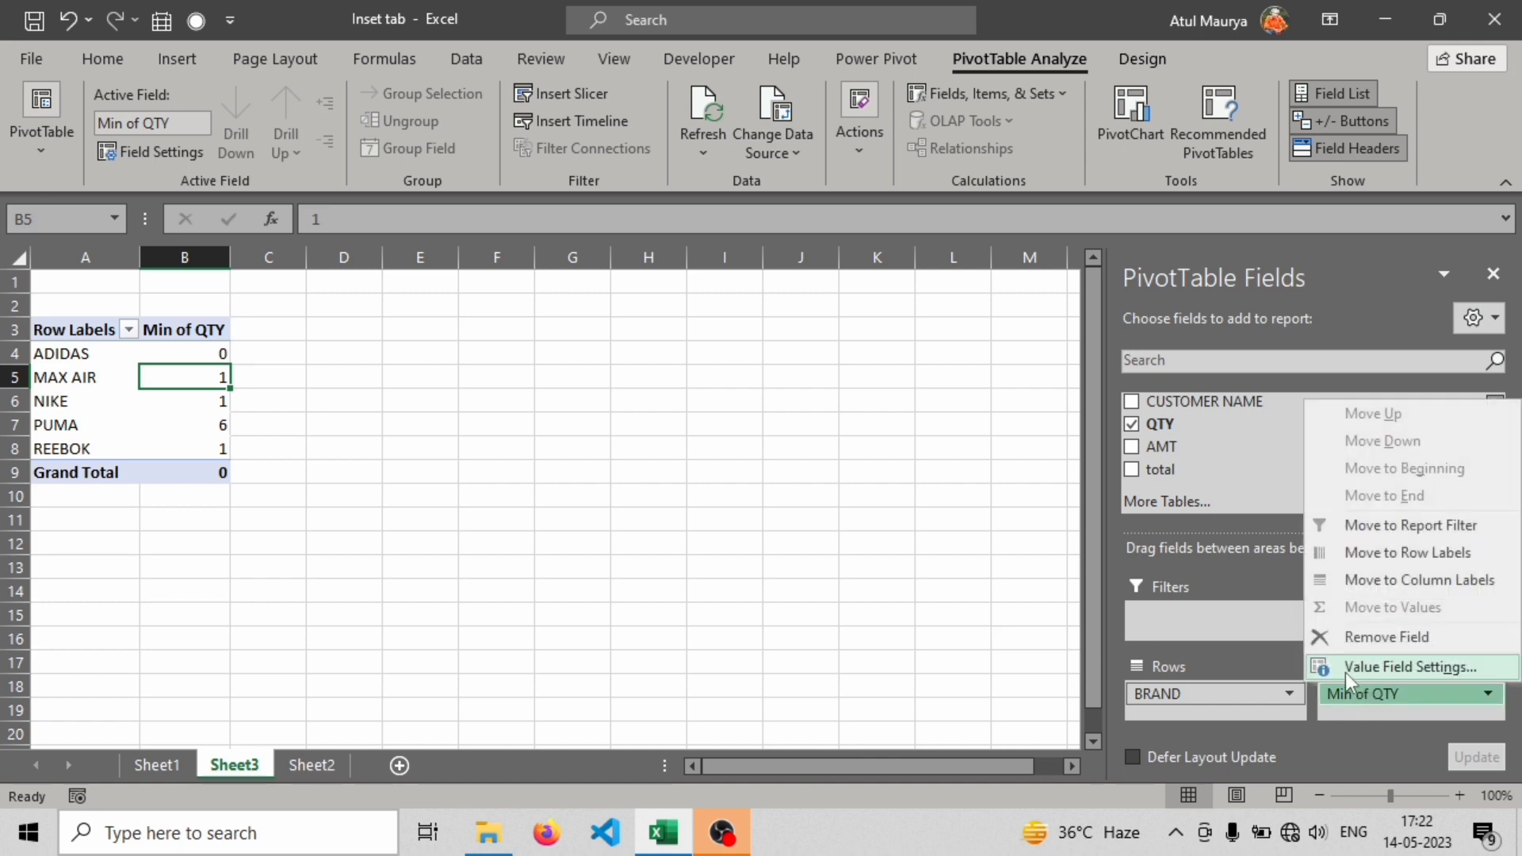
left_click(1345, 669)
left_click(587, 409)
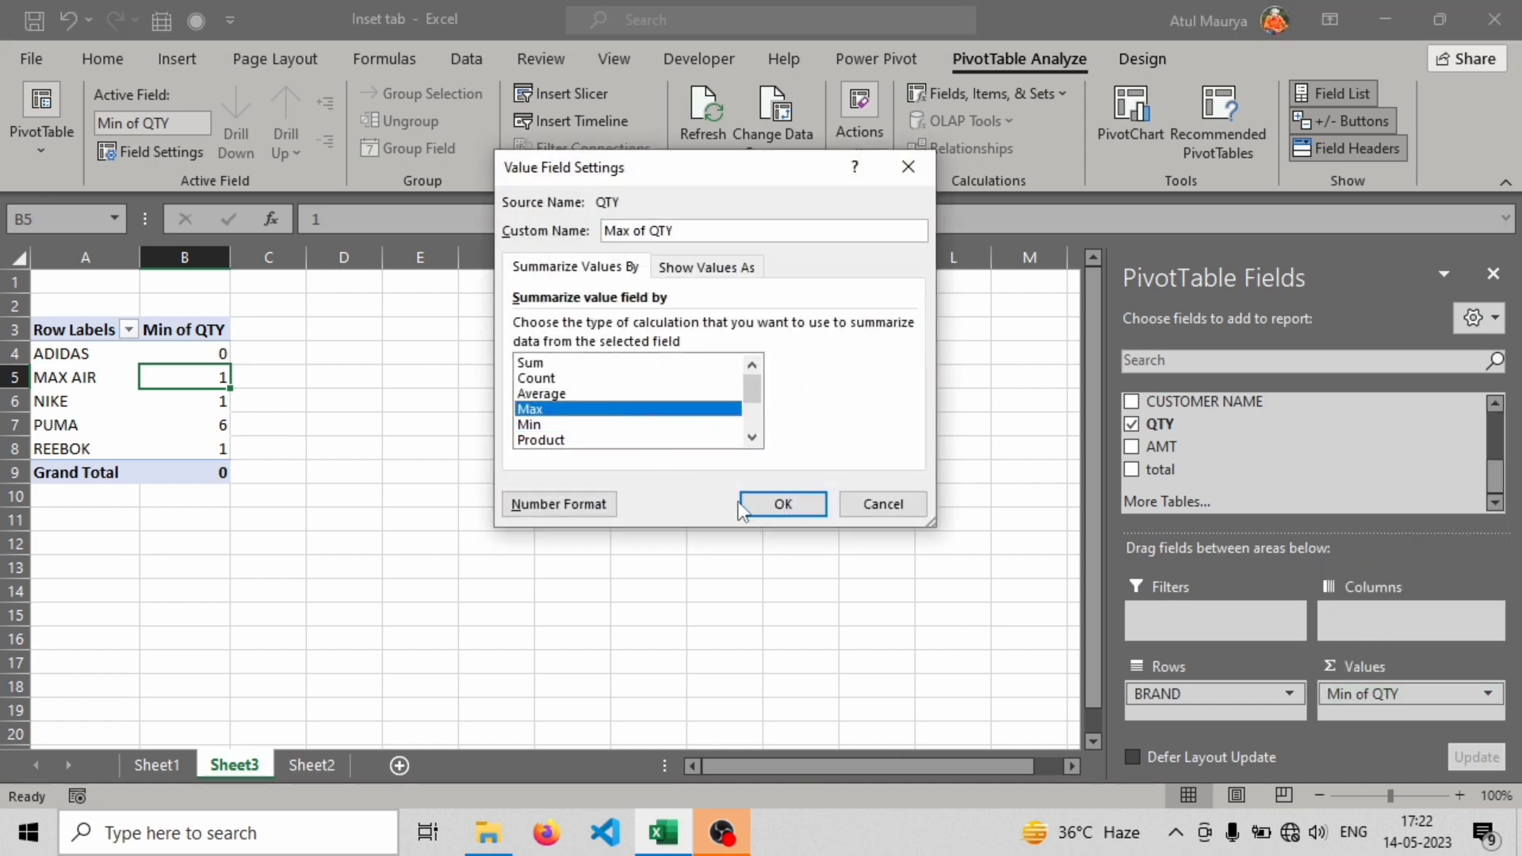
left_click(781, 504)
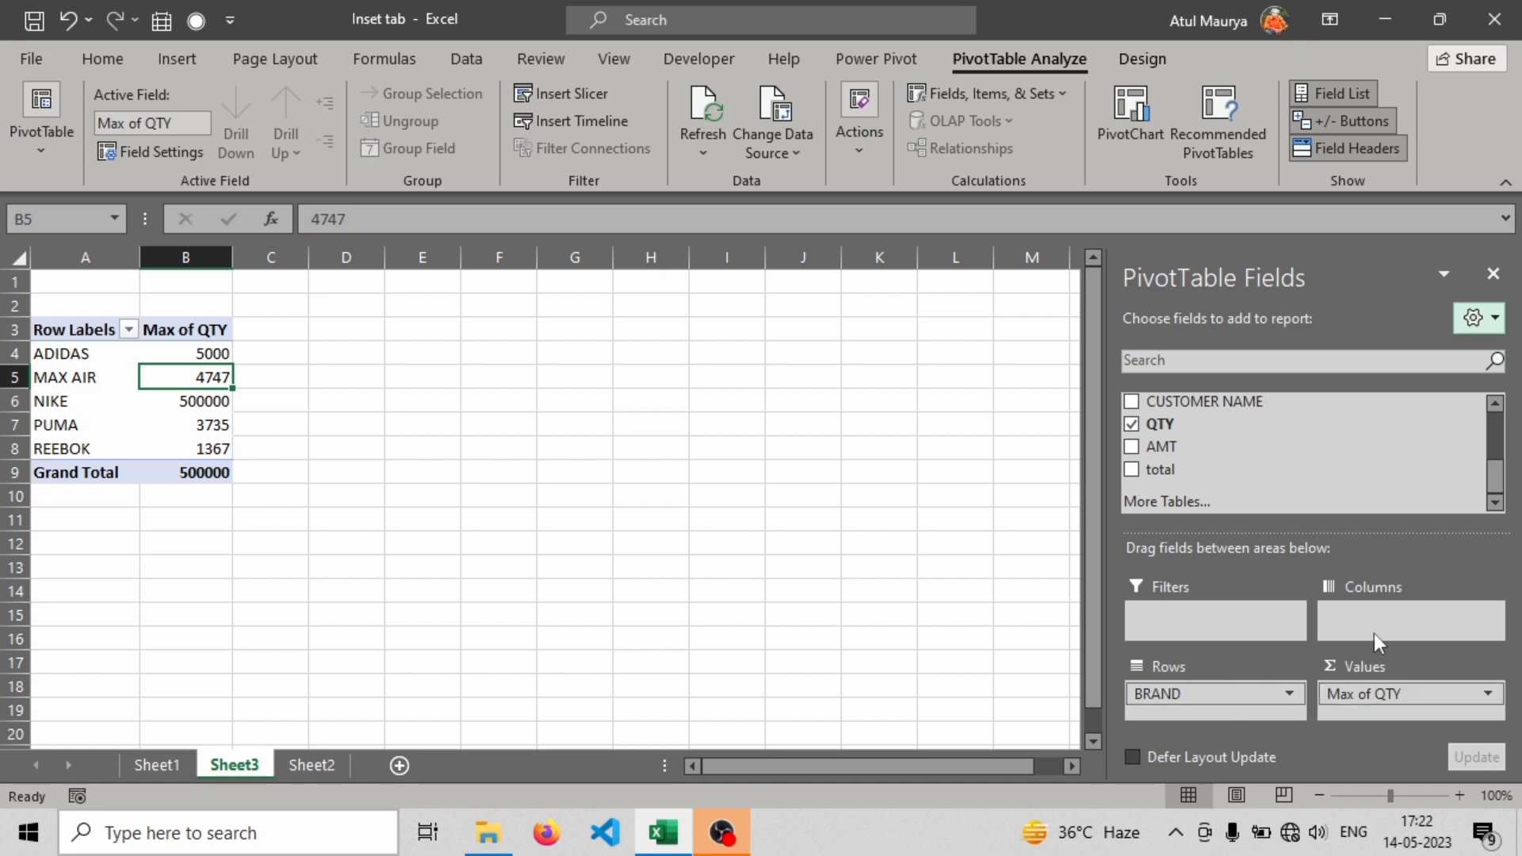
scroll(1257, 499, "up", 5)
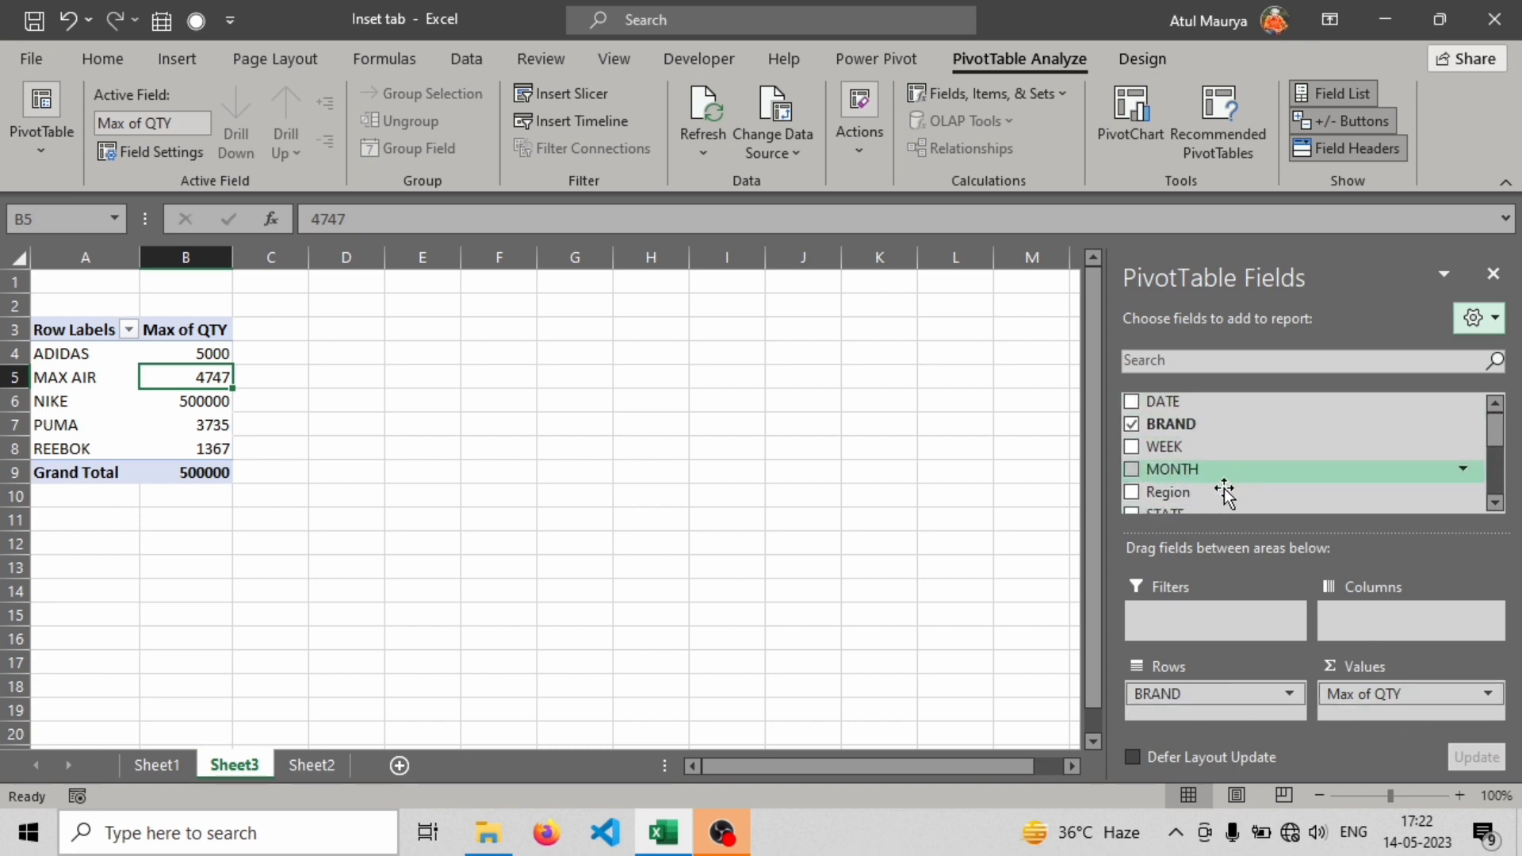
Add the Region field to the PivotTable's columns and review the Grand Total column and row
left_click_drag(1233, 496, 1395, 614)
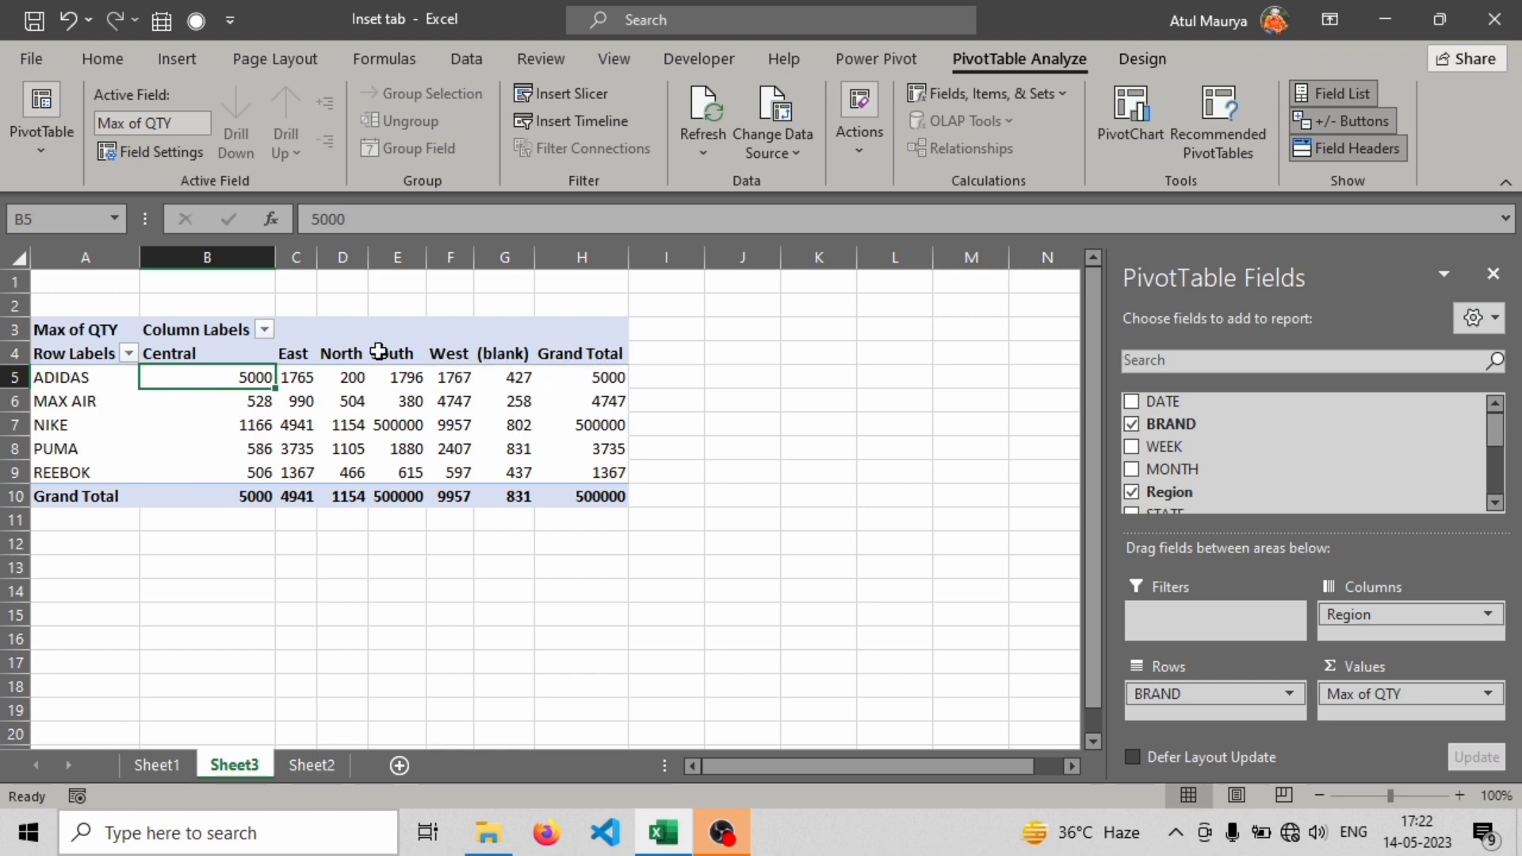
left_click(592, 340)
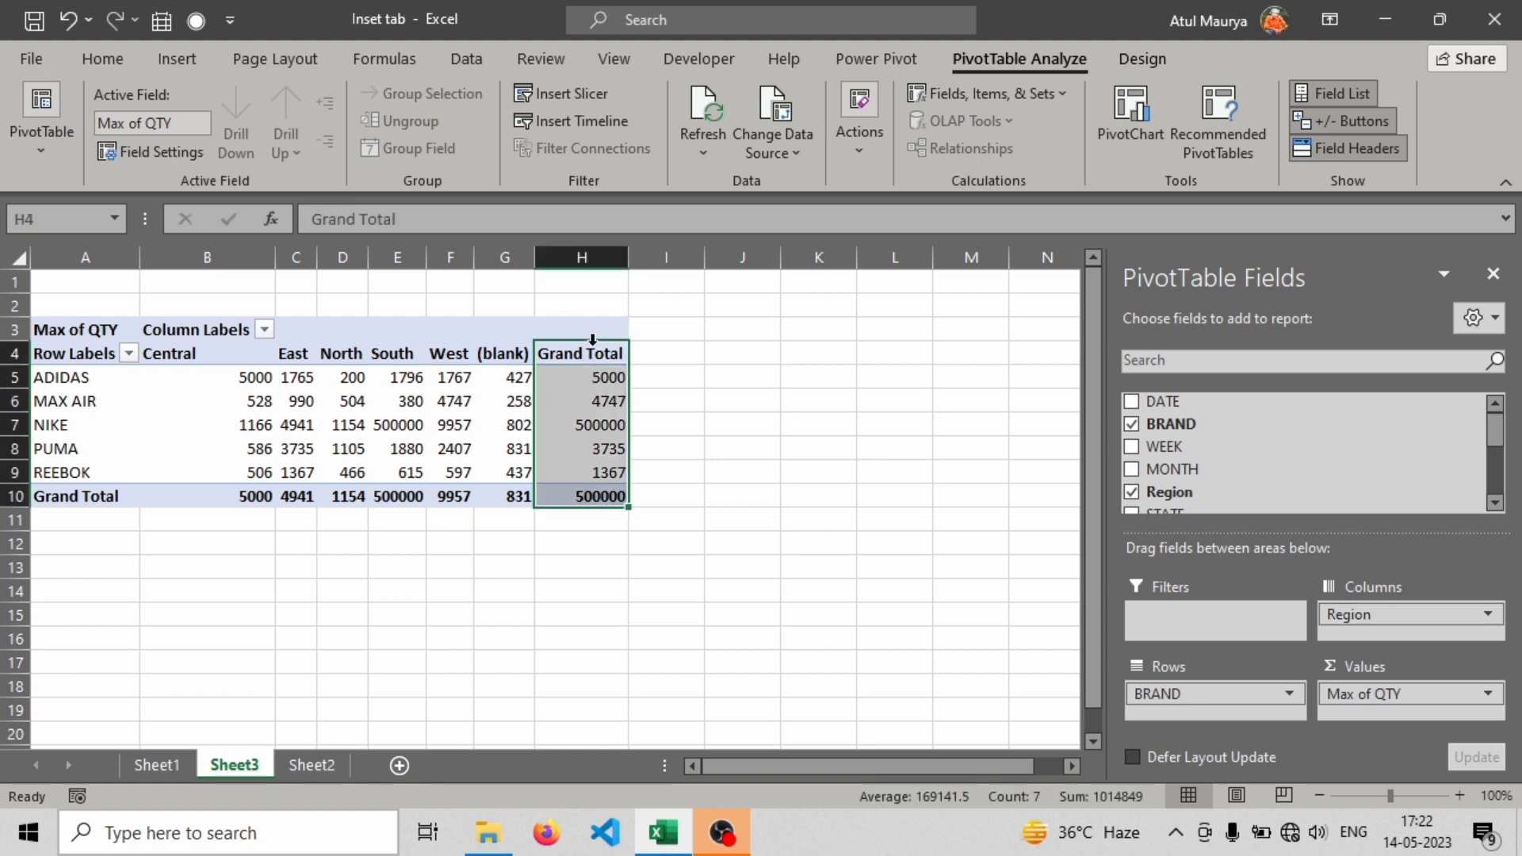
left_click(6, 497)
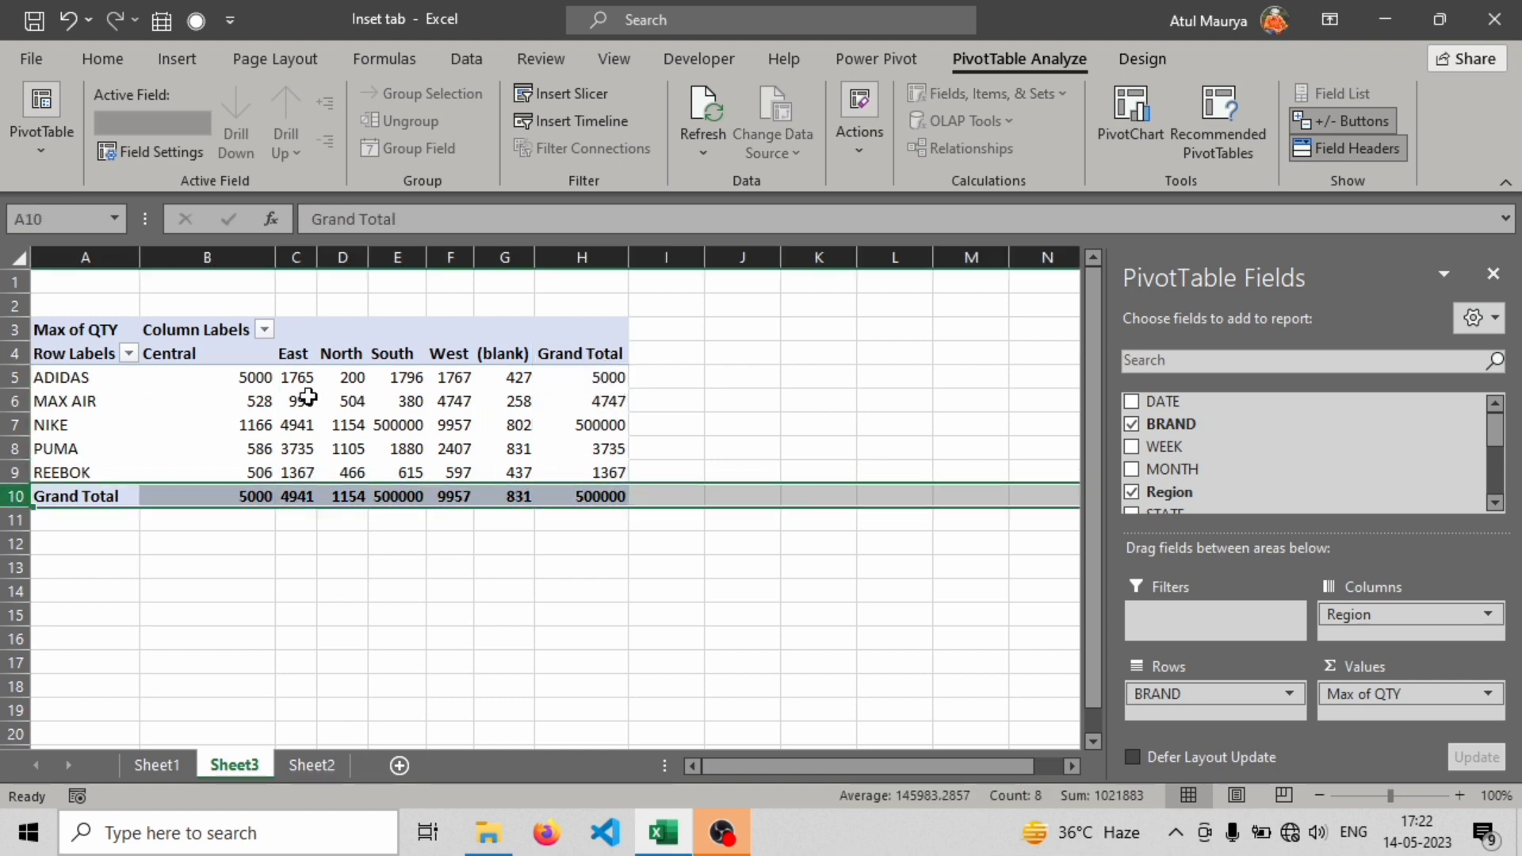
left_click(573, 339)
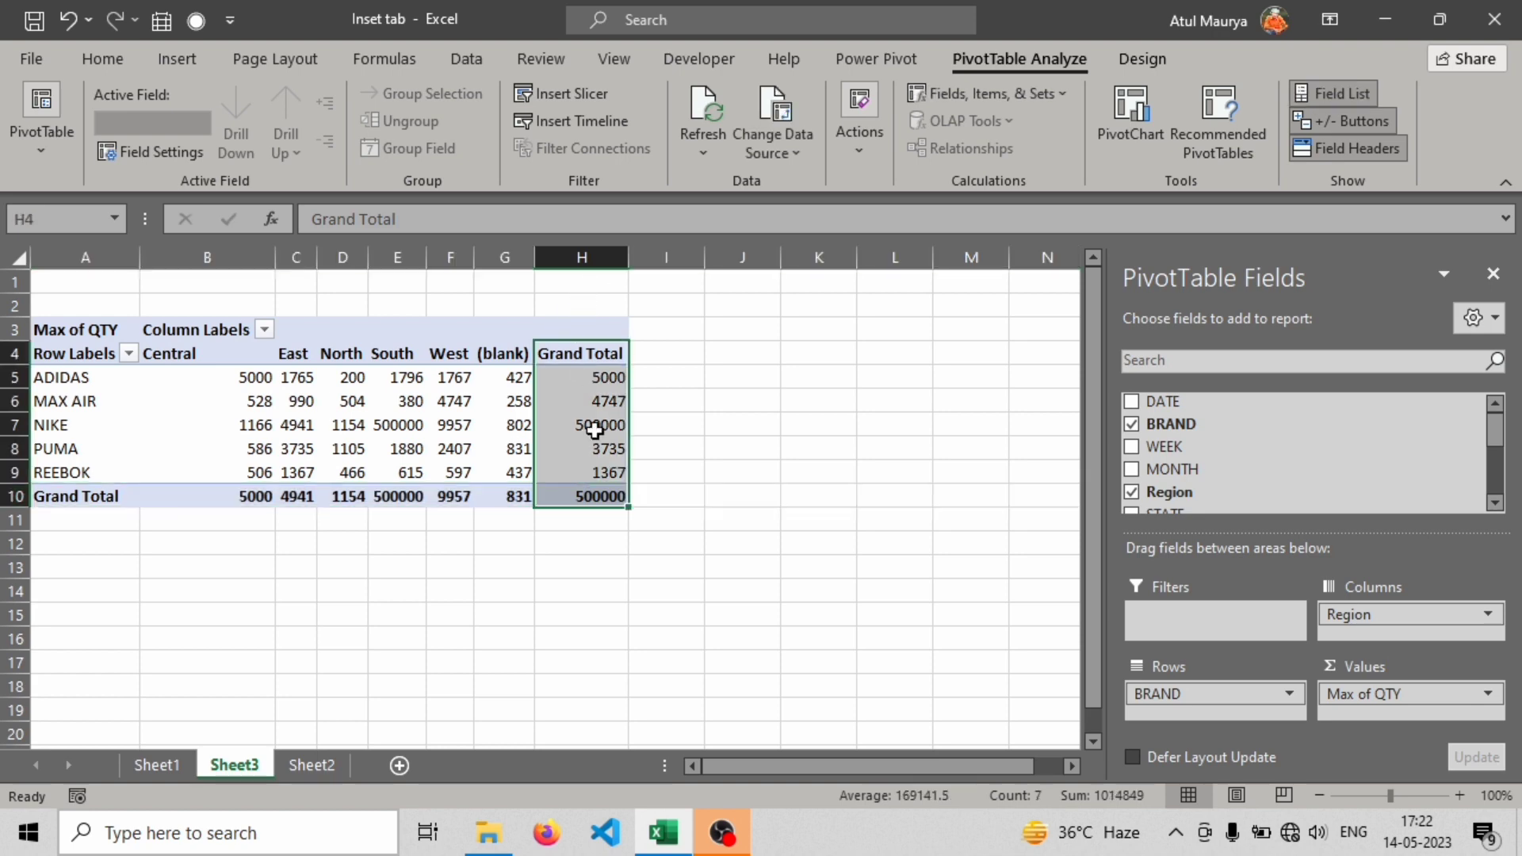
left_click(17, 498)
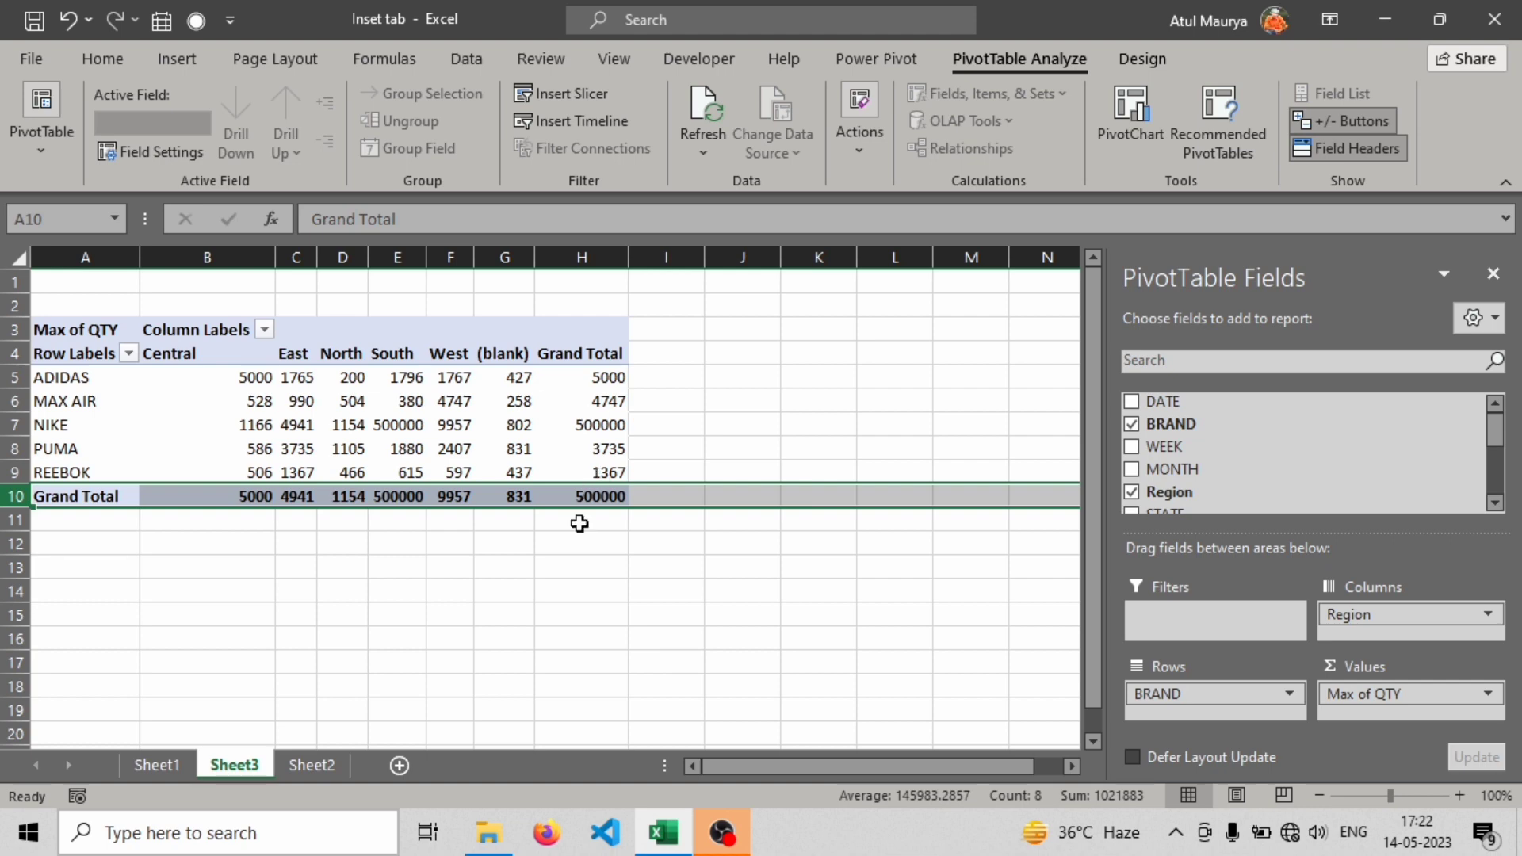
left_click(671, 515)
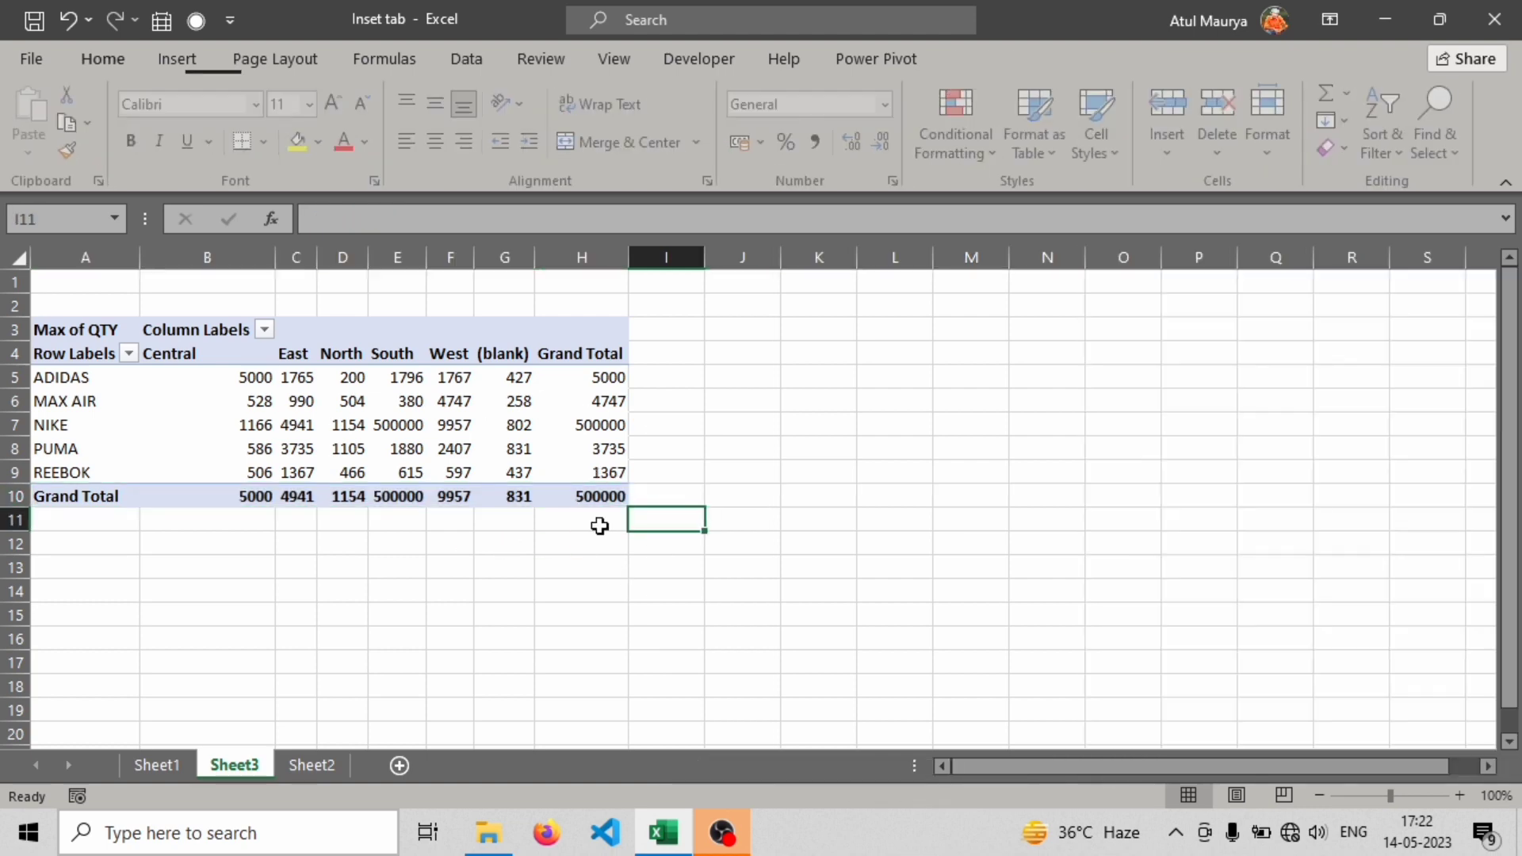
Try a light orange and a light green outlined PivotTable style on the table
left_click(584, 476)
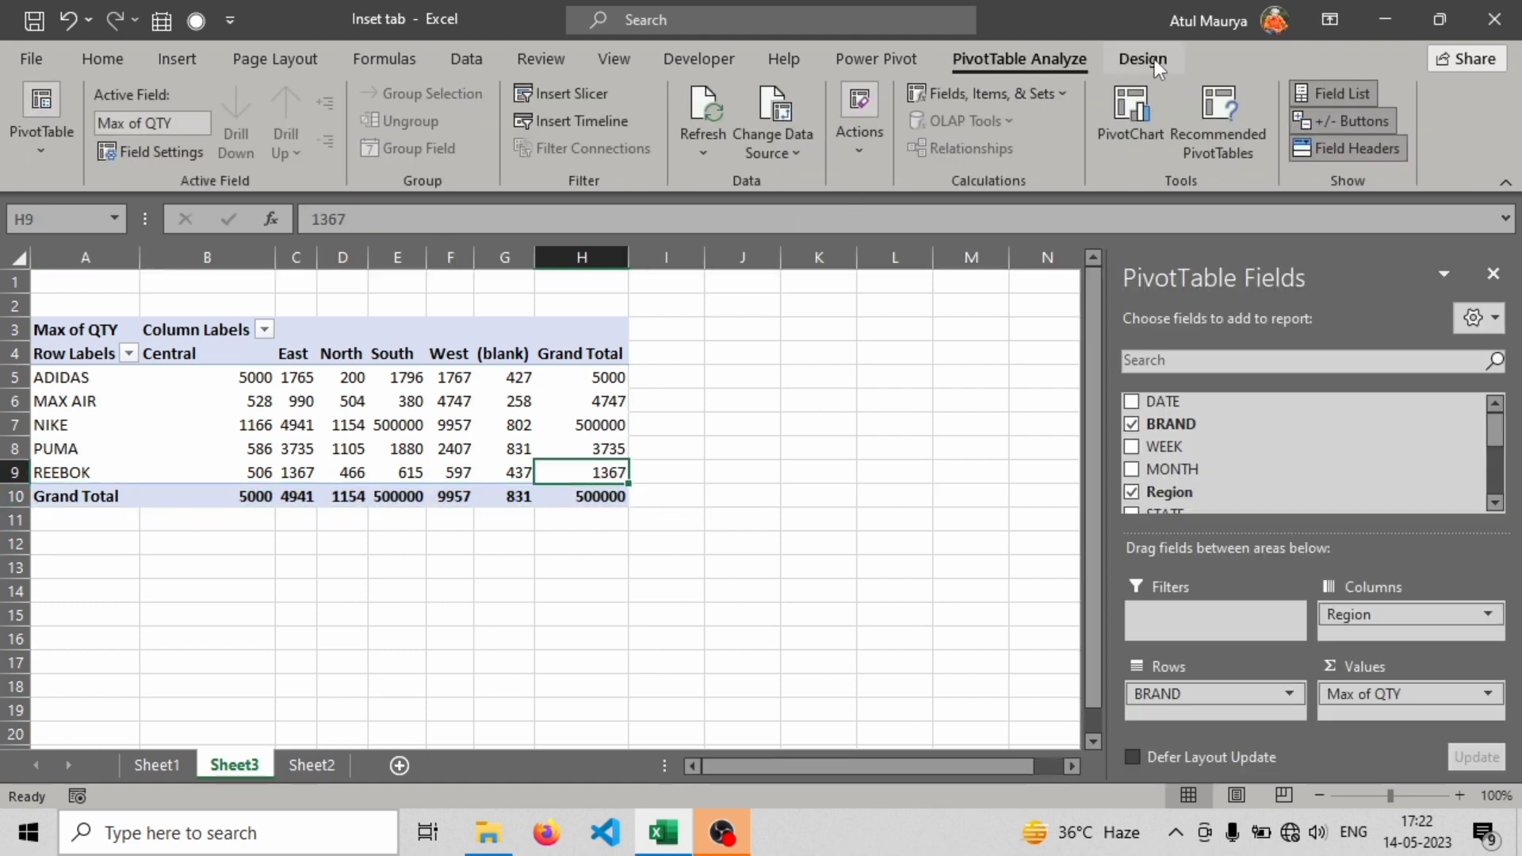
left_click(1154, 59)
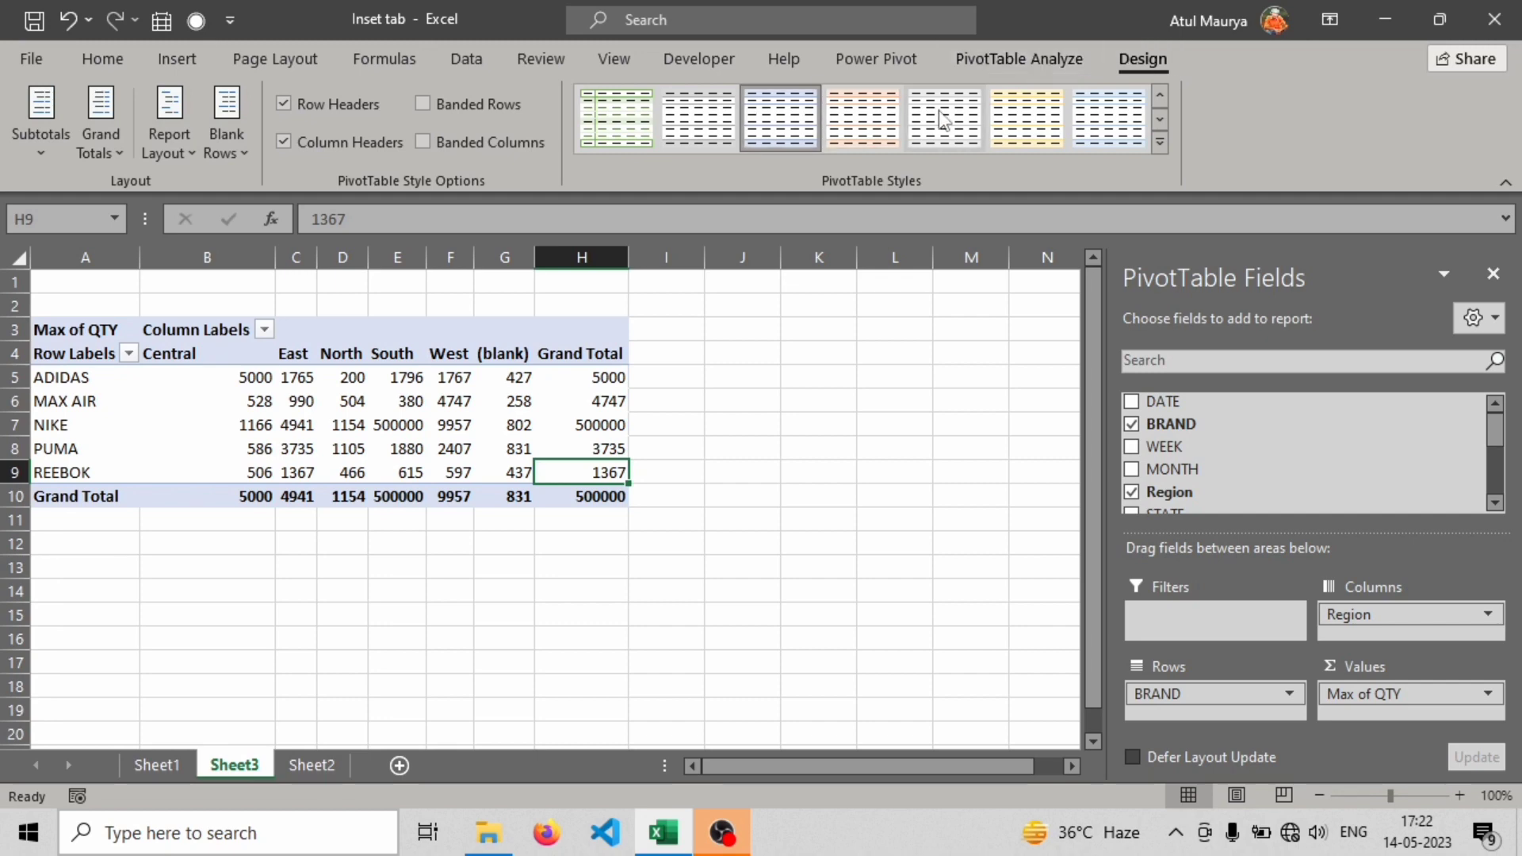
left_click(860, 123)
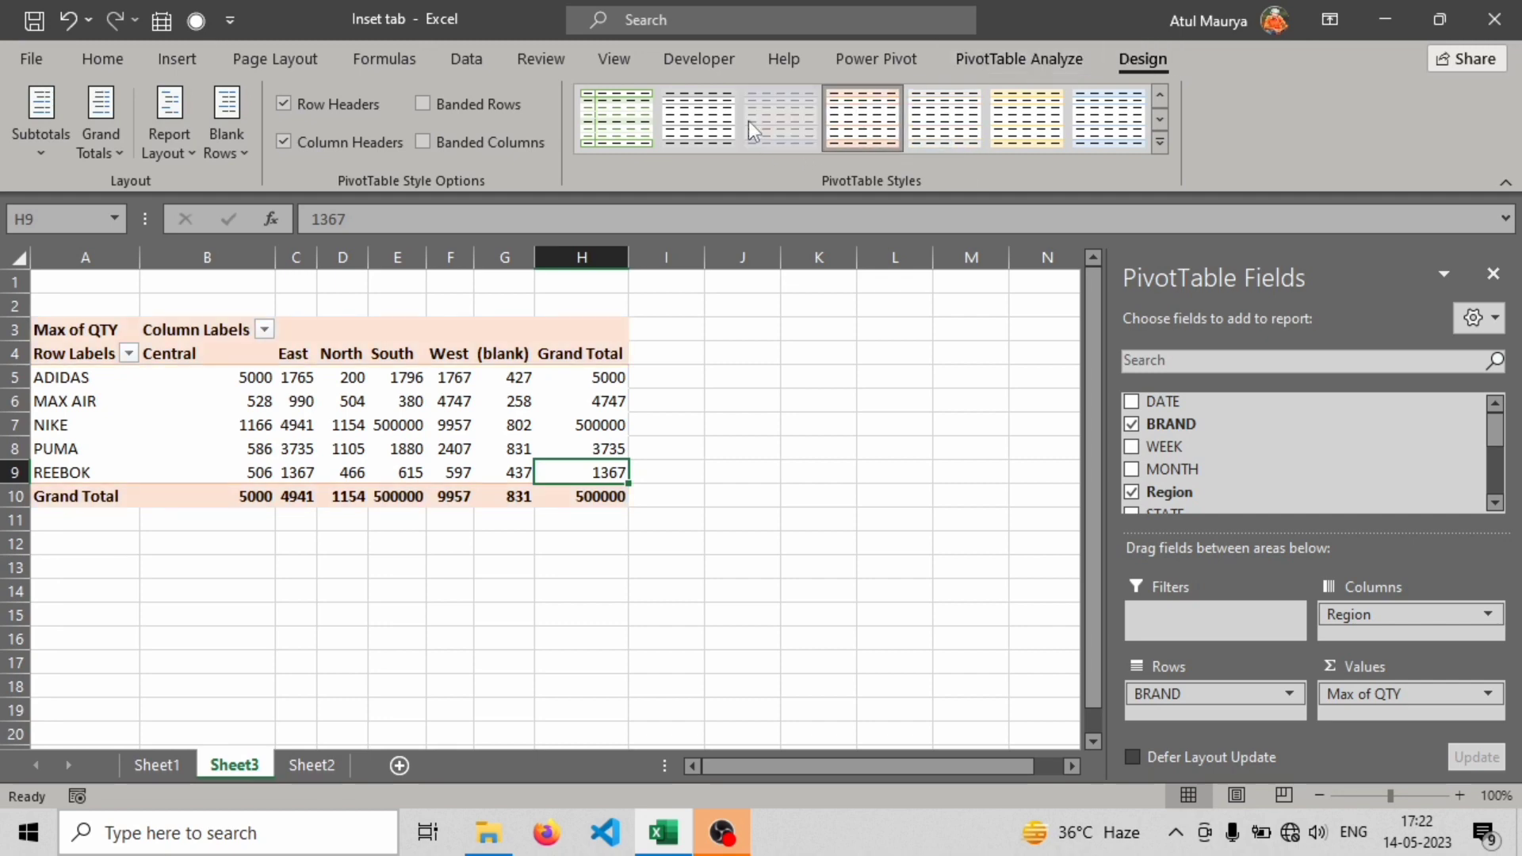
left_click(616, 123)
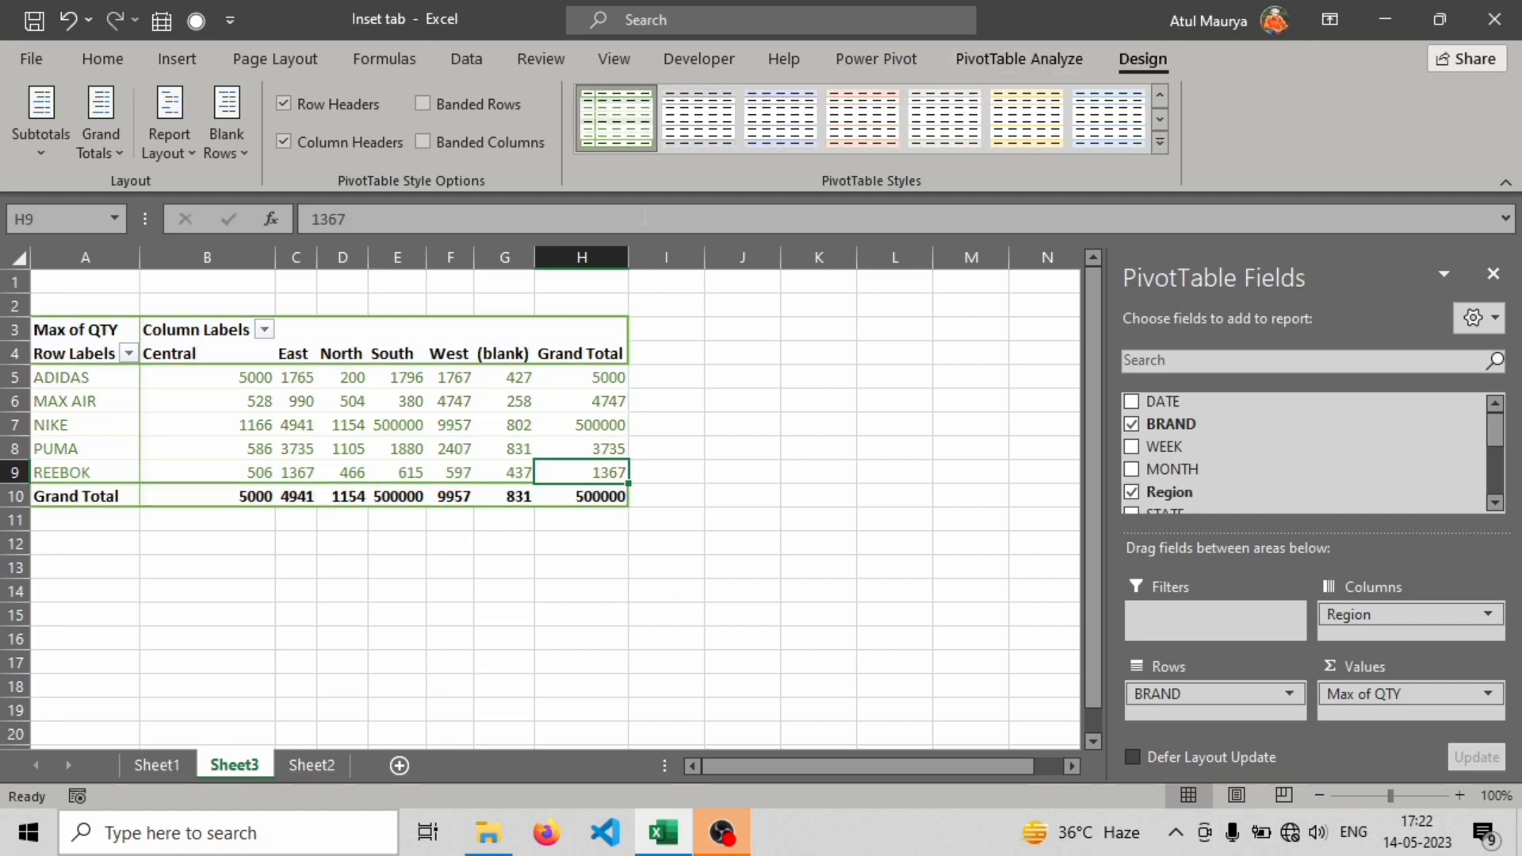
Try the blue and light grey Dark PivotTable styles and apply the dark grey one with black header and total rows
left_click(1159, 143)
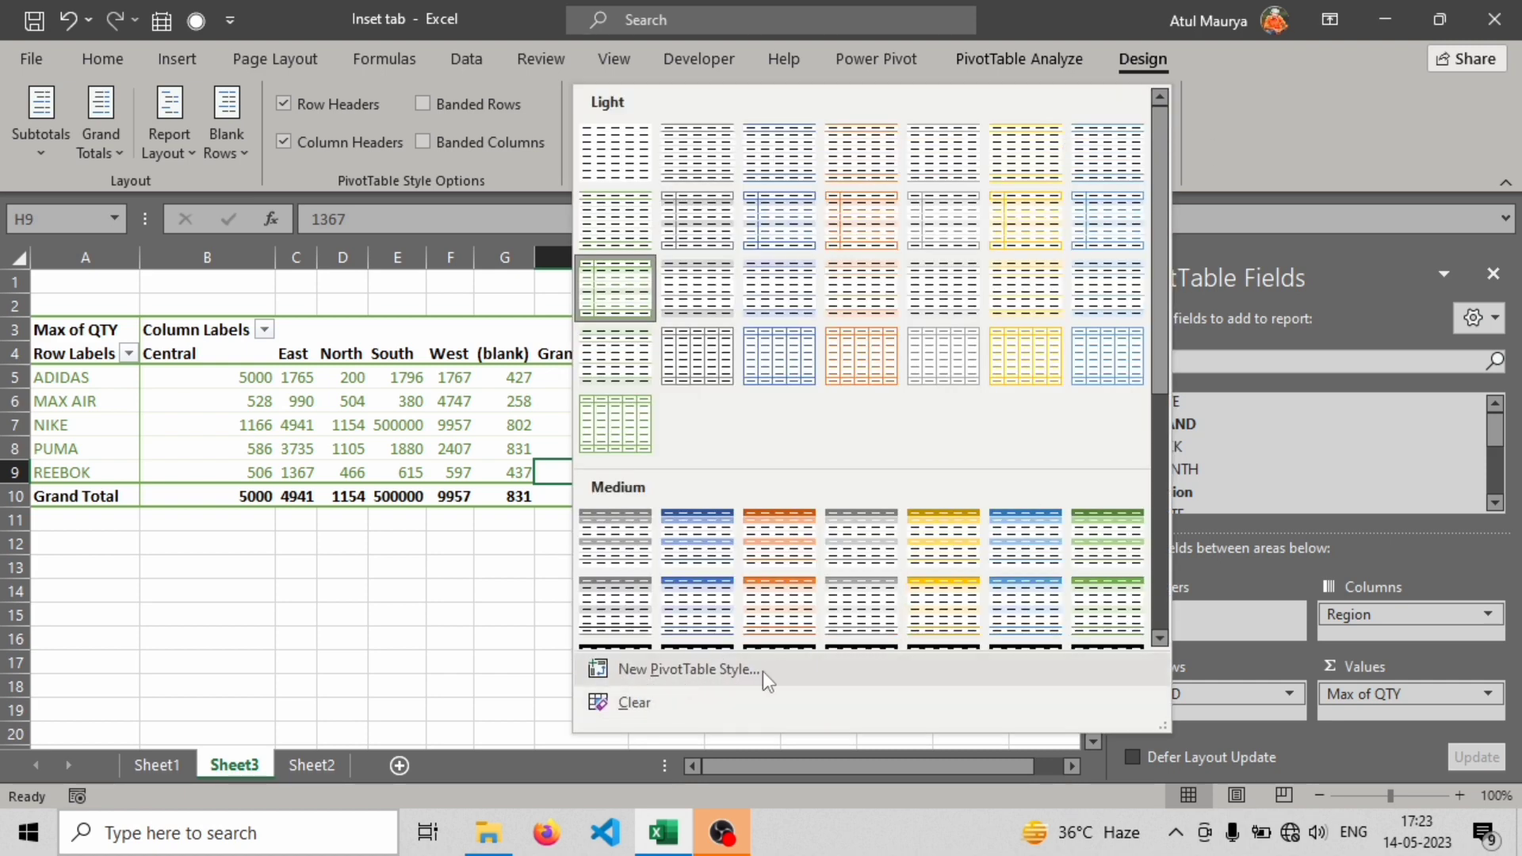
scroll(785, 538, "down", 5)
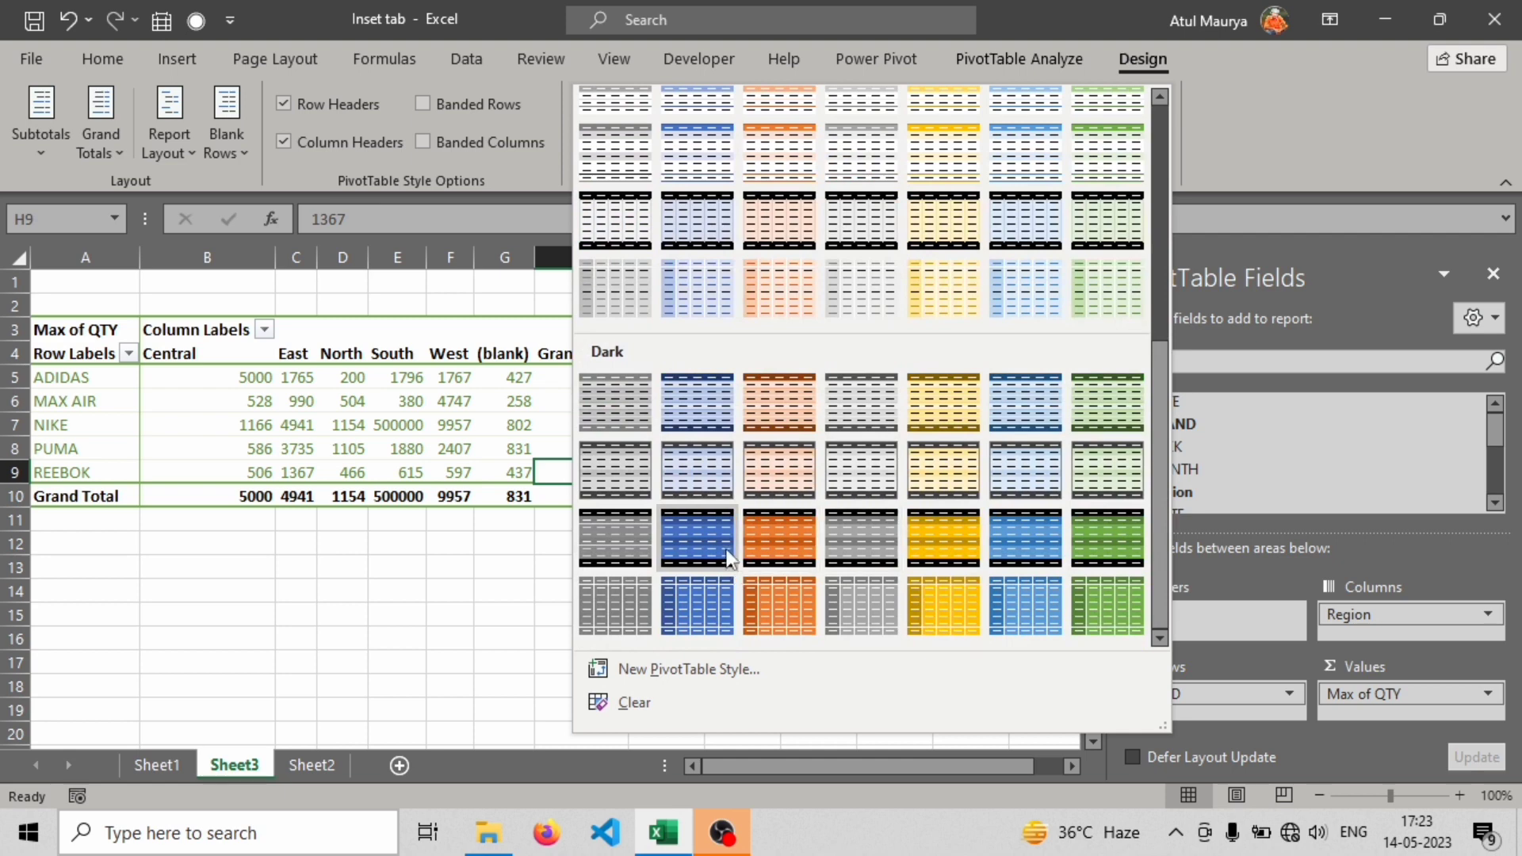
left_click(779, 539)
left_click(394, 354)
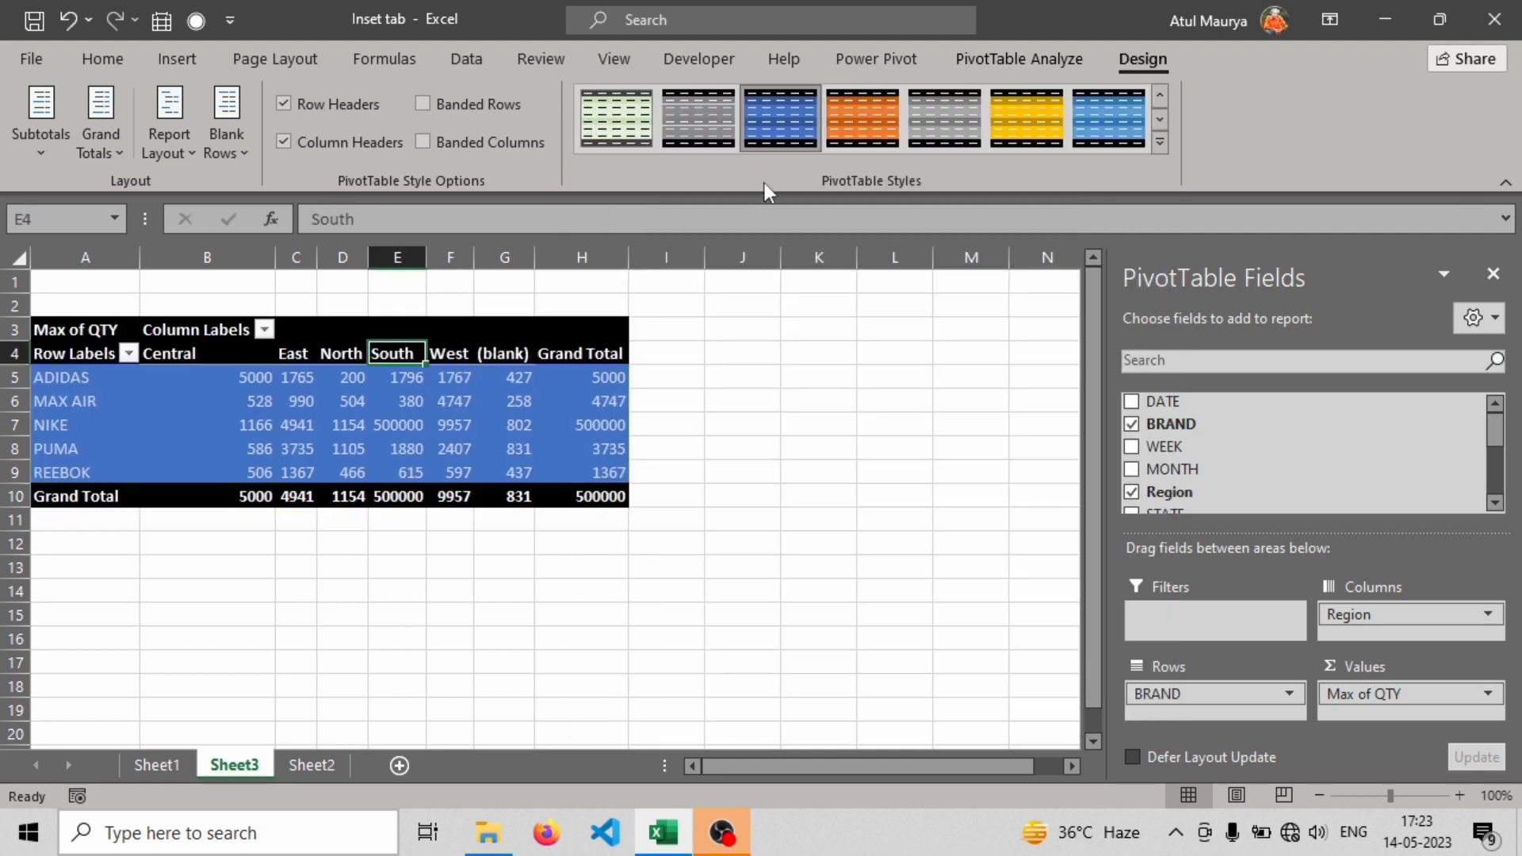
left_click(878, 95)
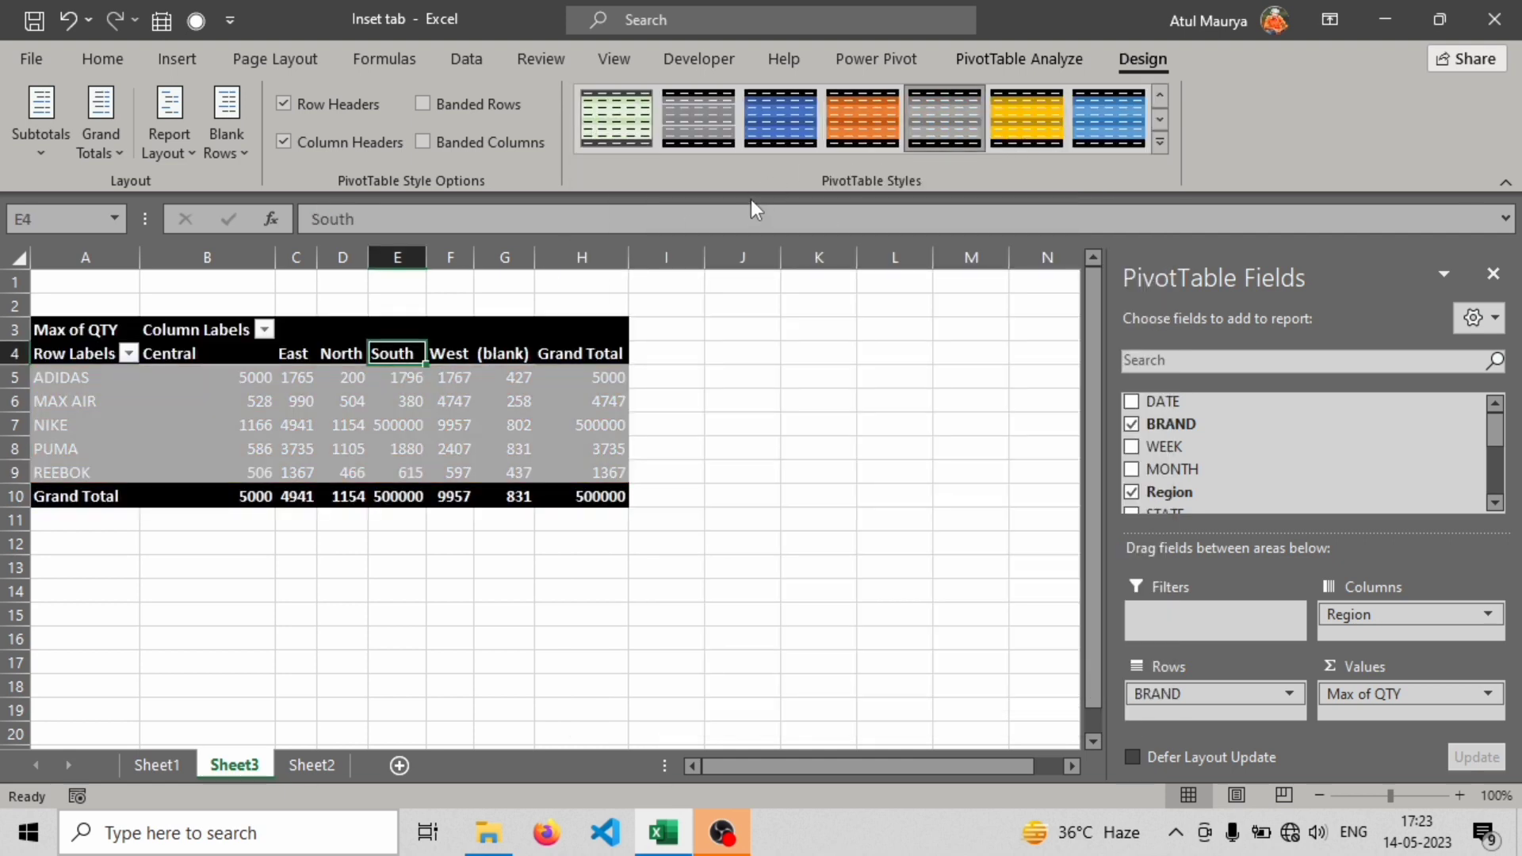
left_click(718, 136)
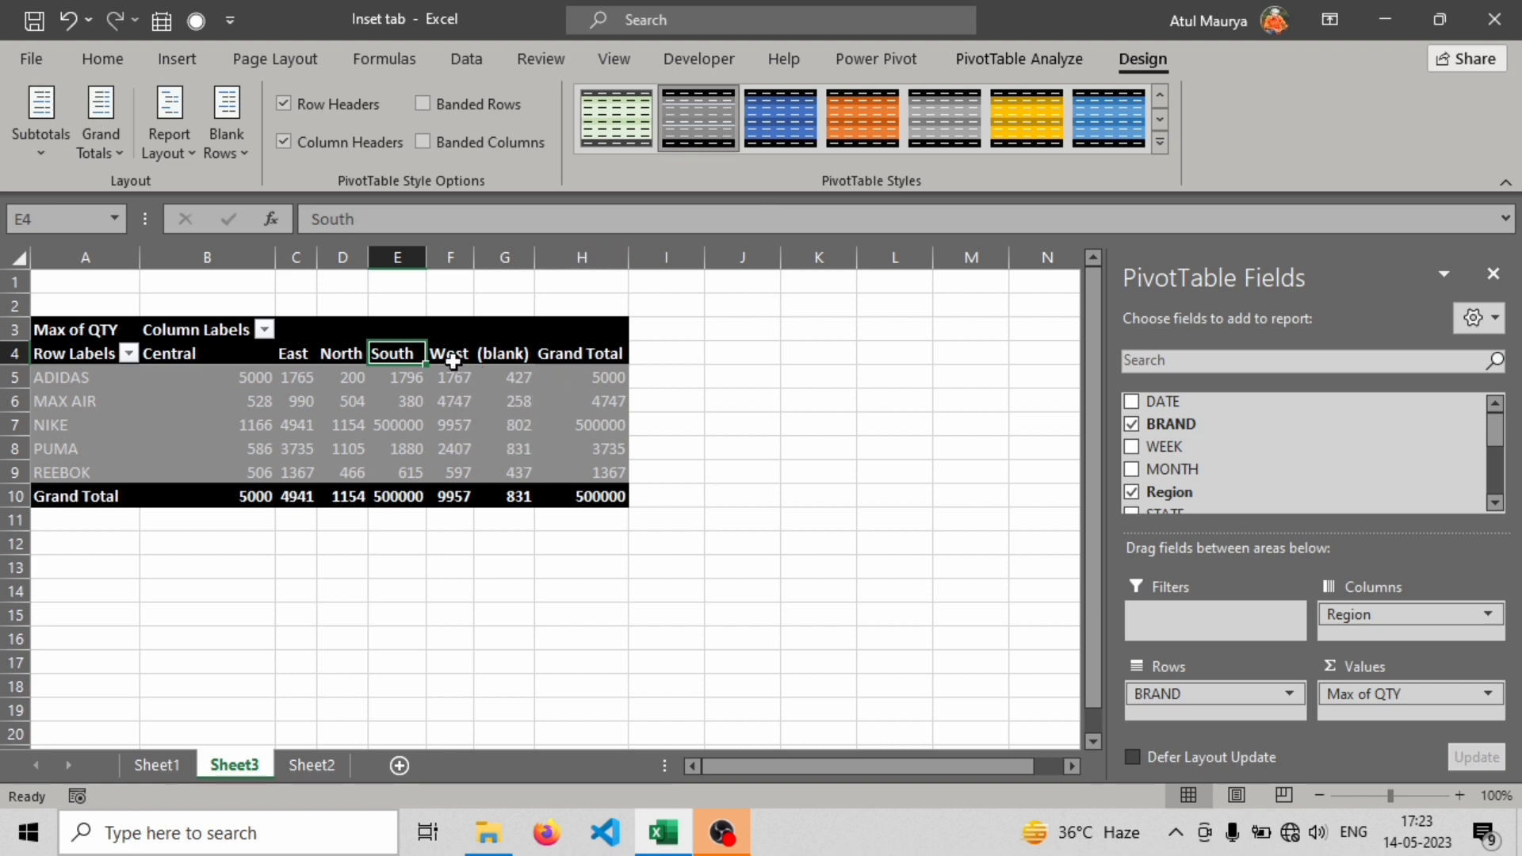
Try the PivotTable style options by switching banded rows, column headers and banded columns on and off
left_click(422, 103)
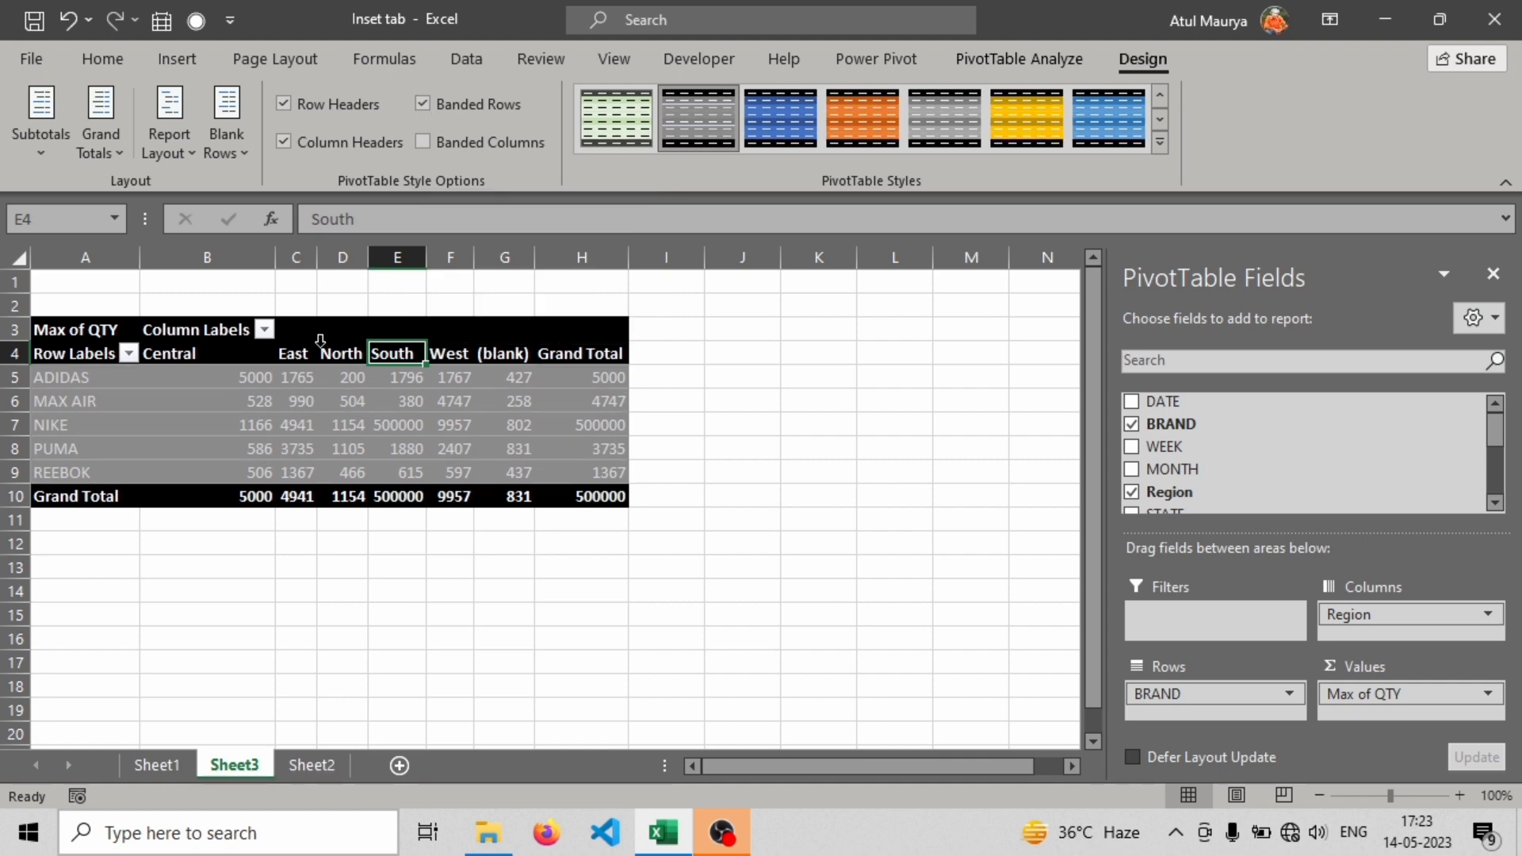
left_click(425, 100)
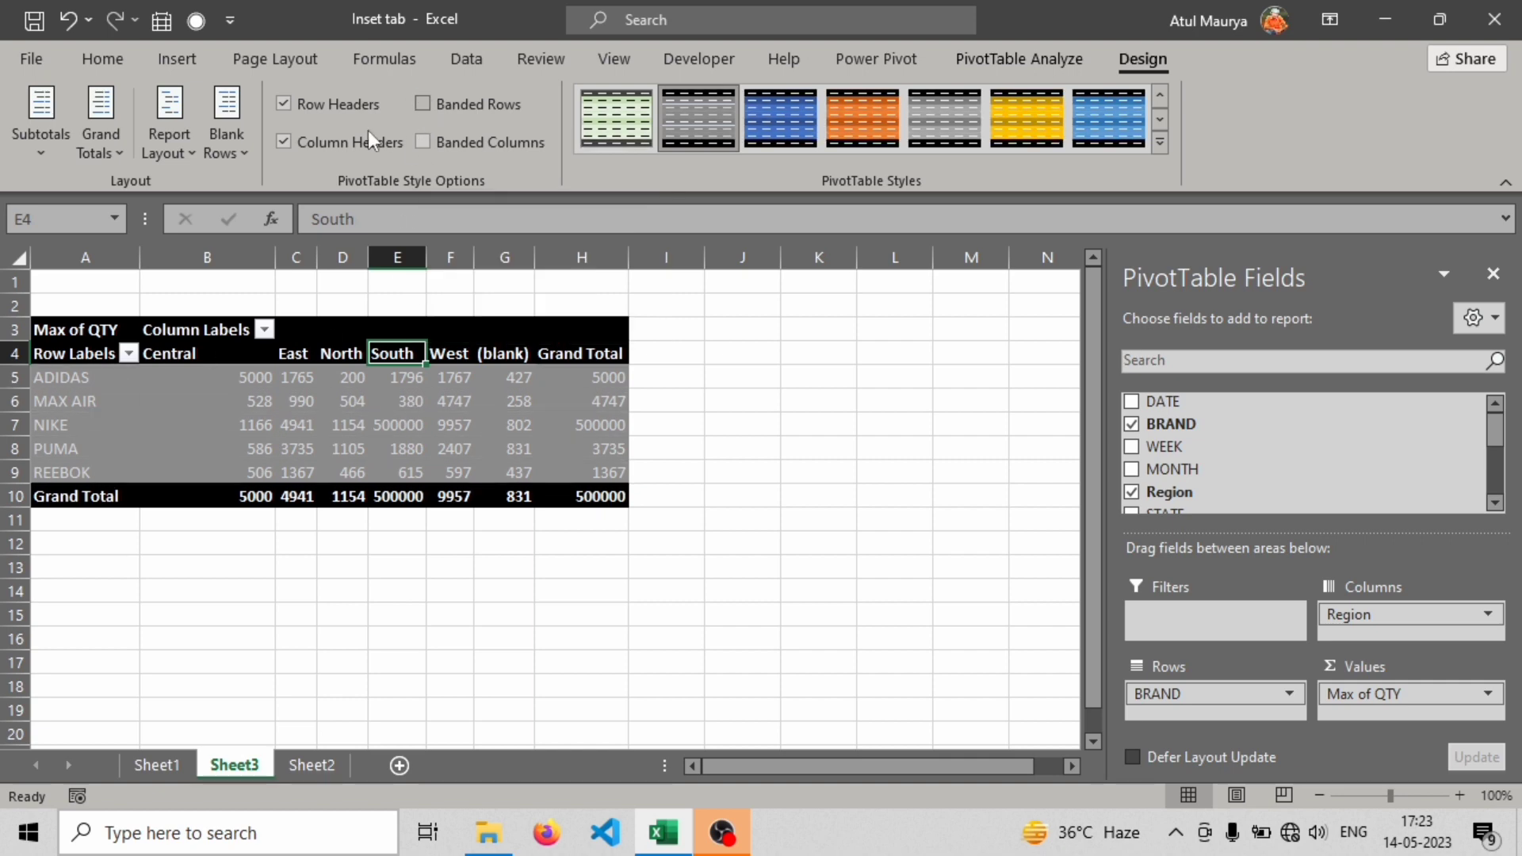
left_click(283, 104)
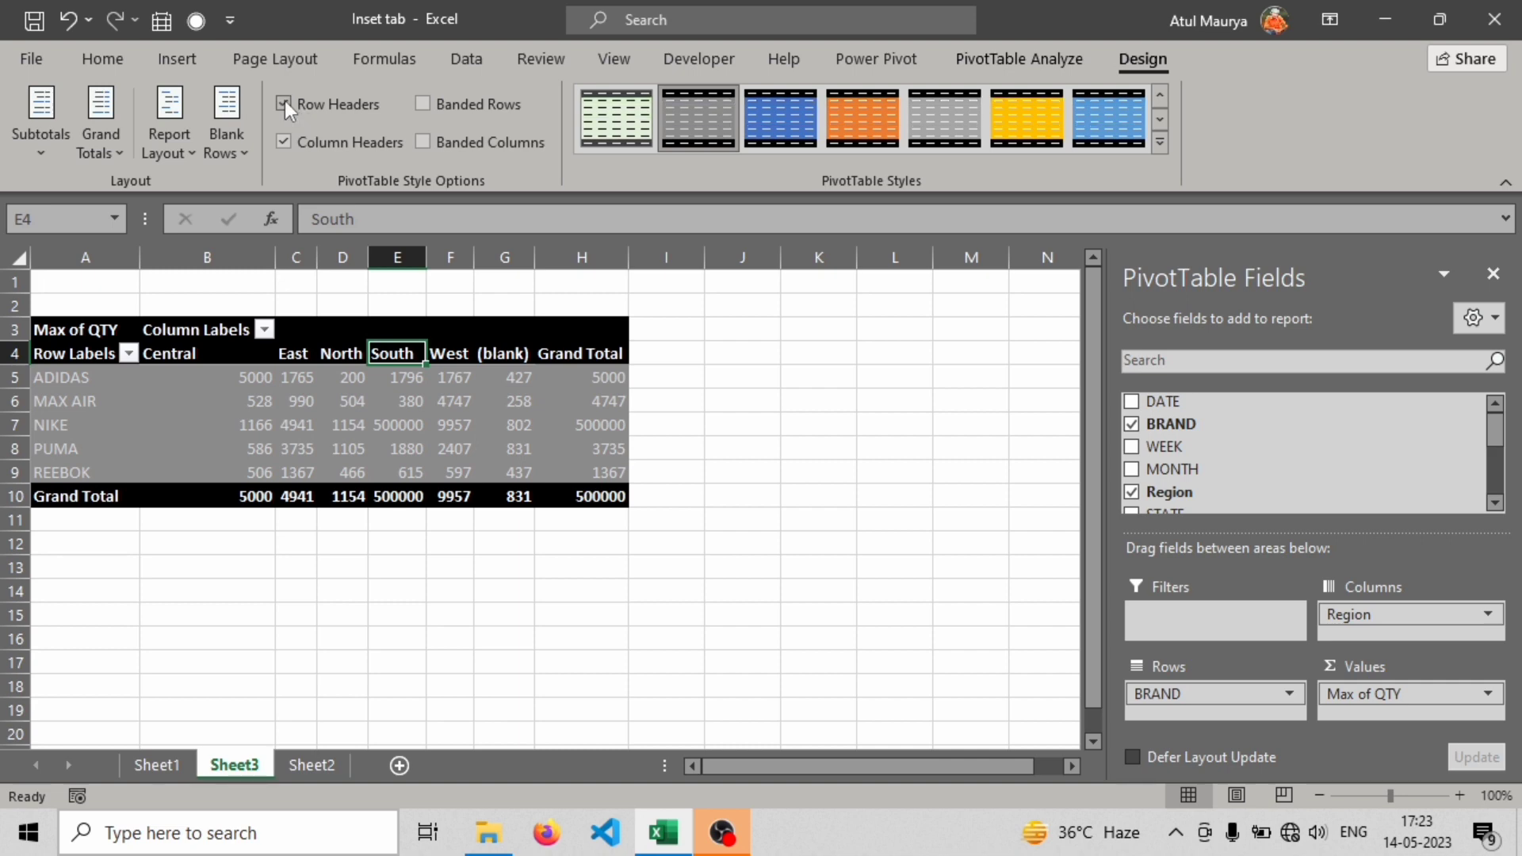
left_click(283, 141)
left_click(283, 141)
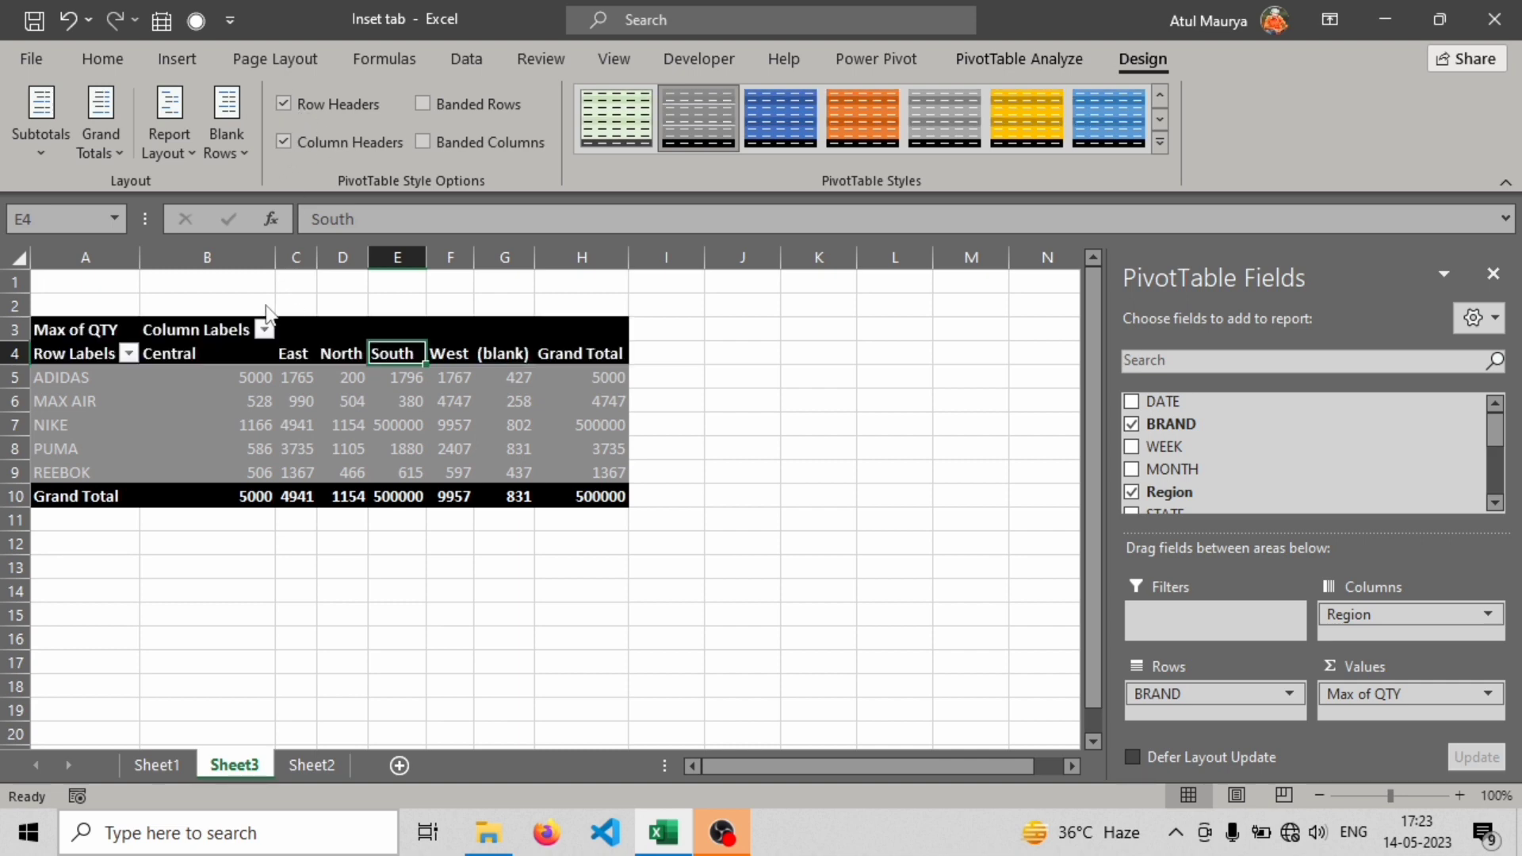
left_click(285, 142)
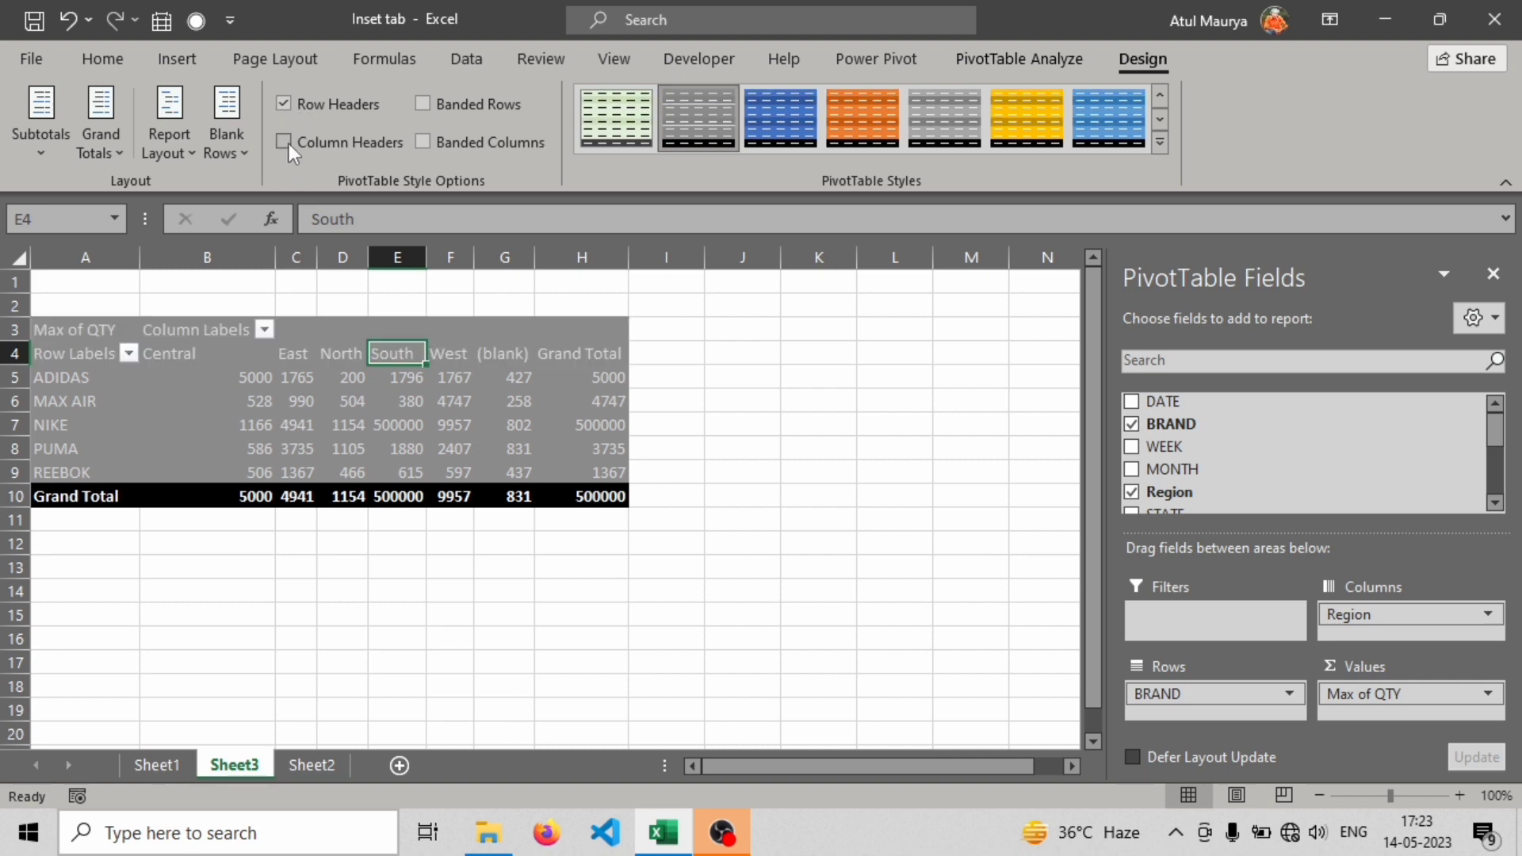
left_click(285, 142)
left_click(284, 142)
left_click(284, 142)
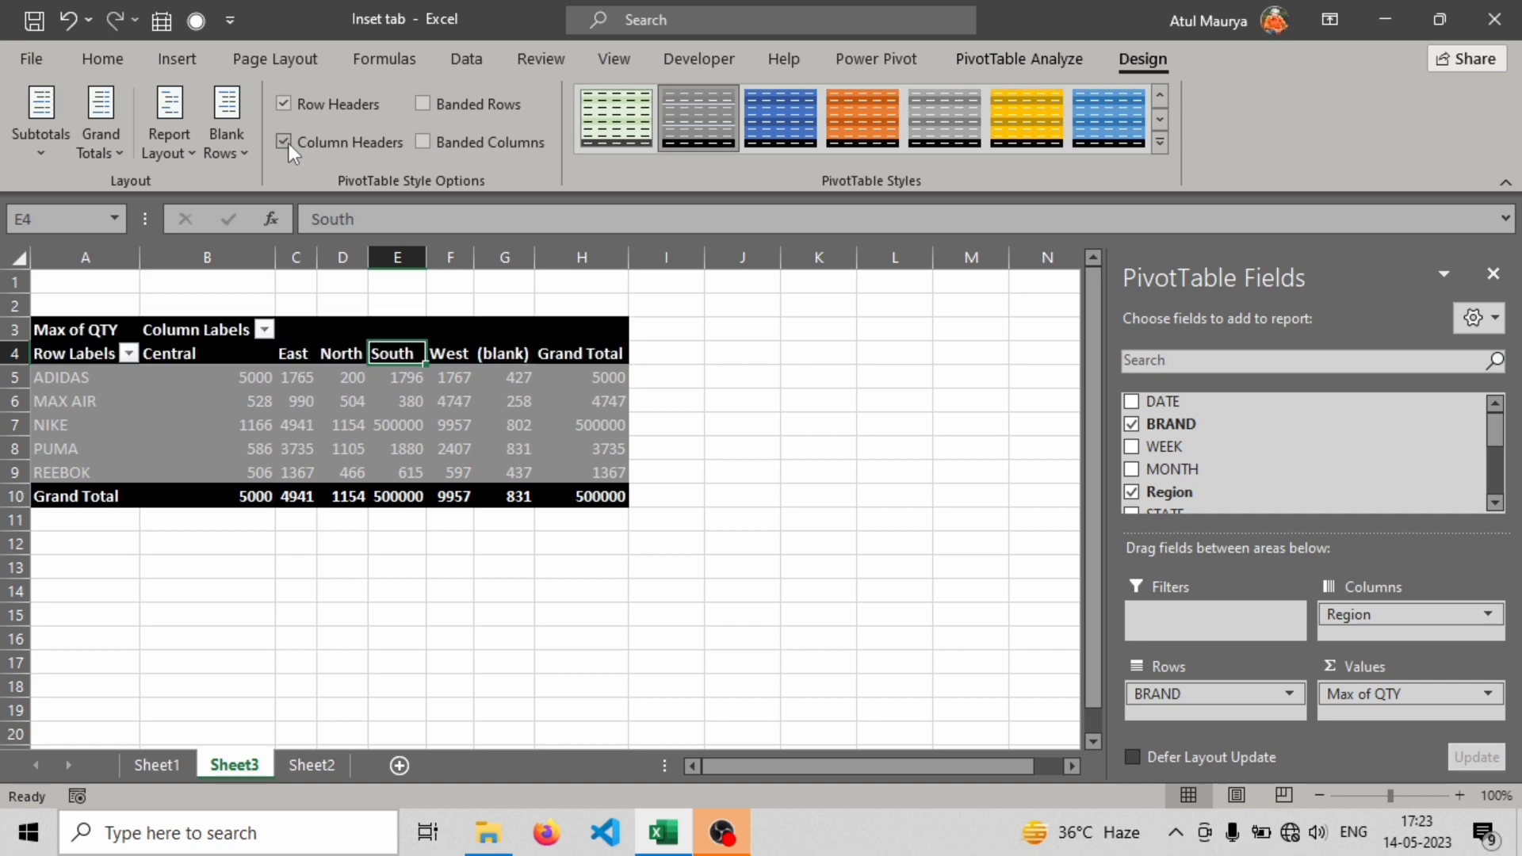
left_click(421, 144)
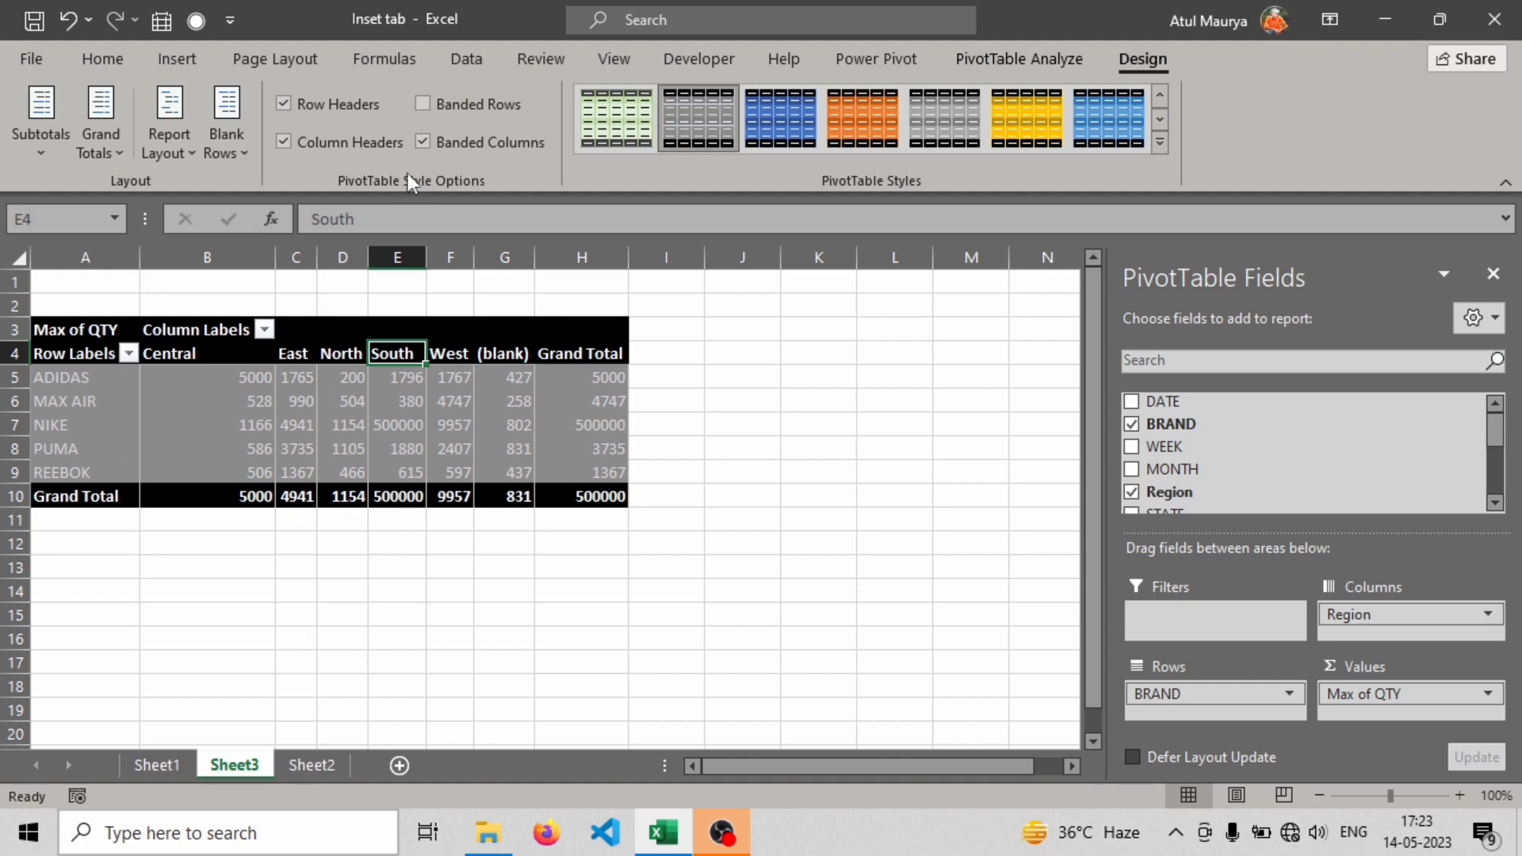
left_click(422, 141)
left_click(246, 141)
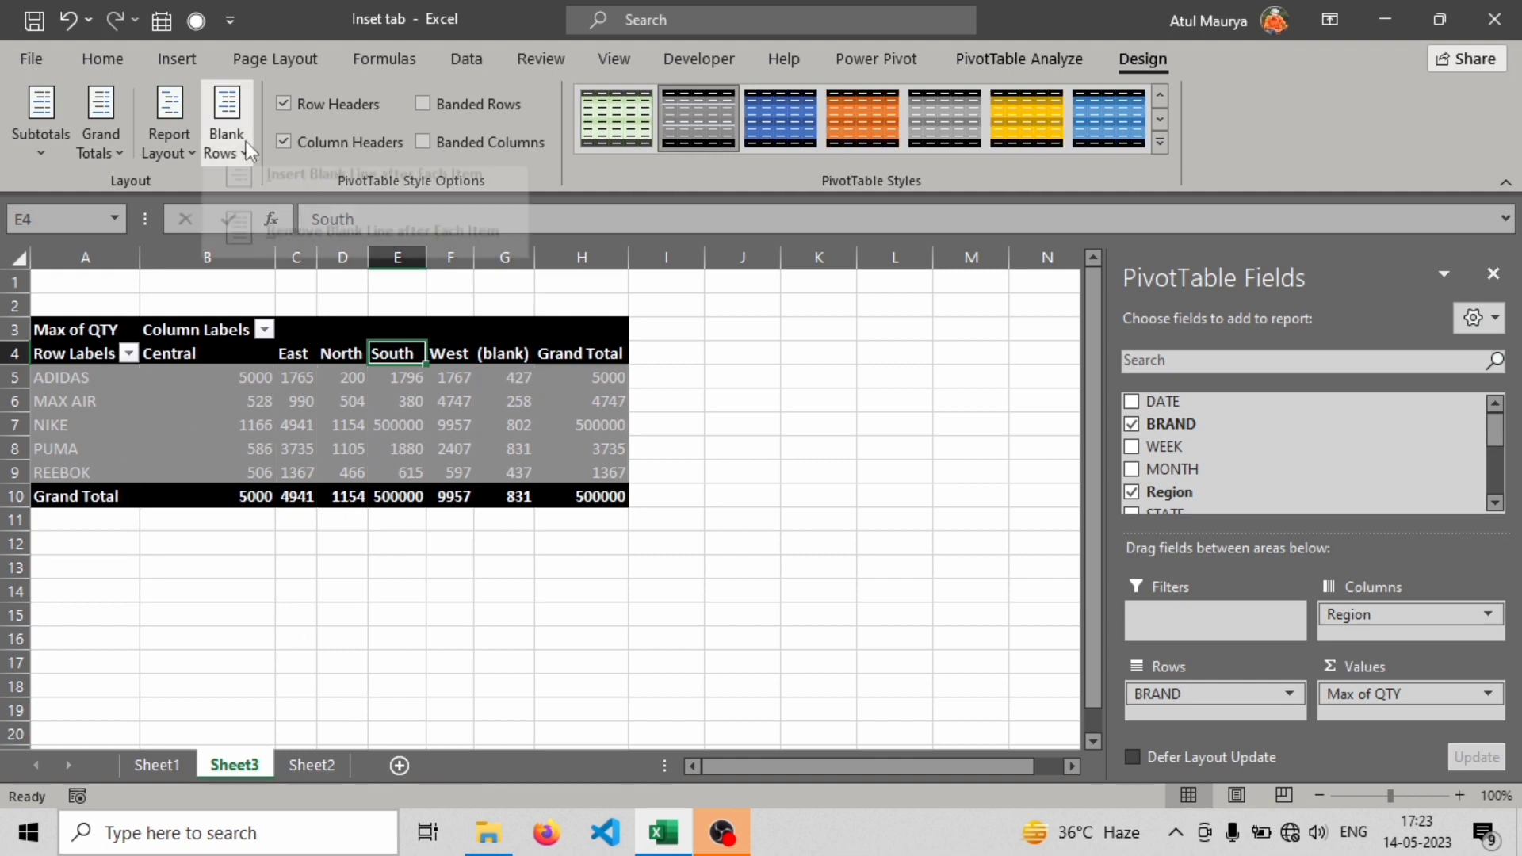
left_click(581, 182)
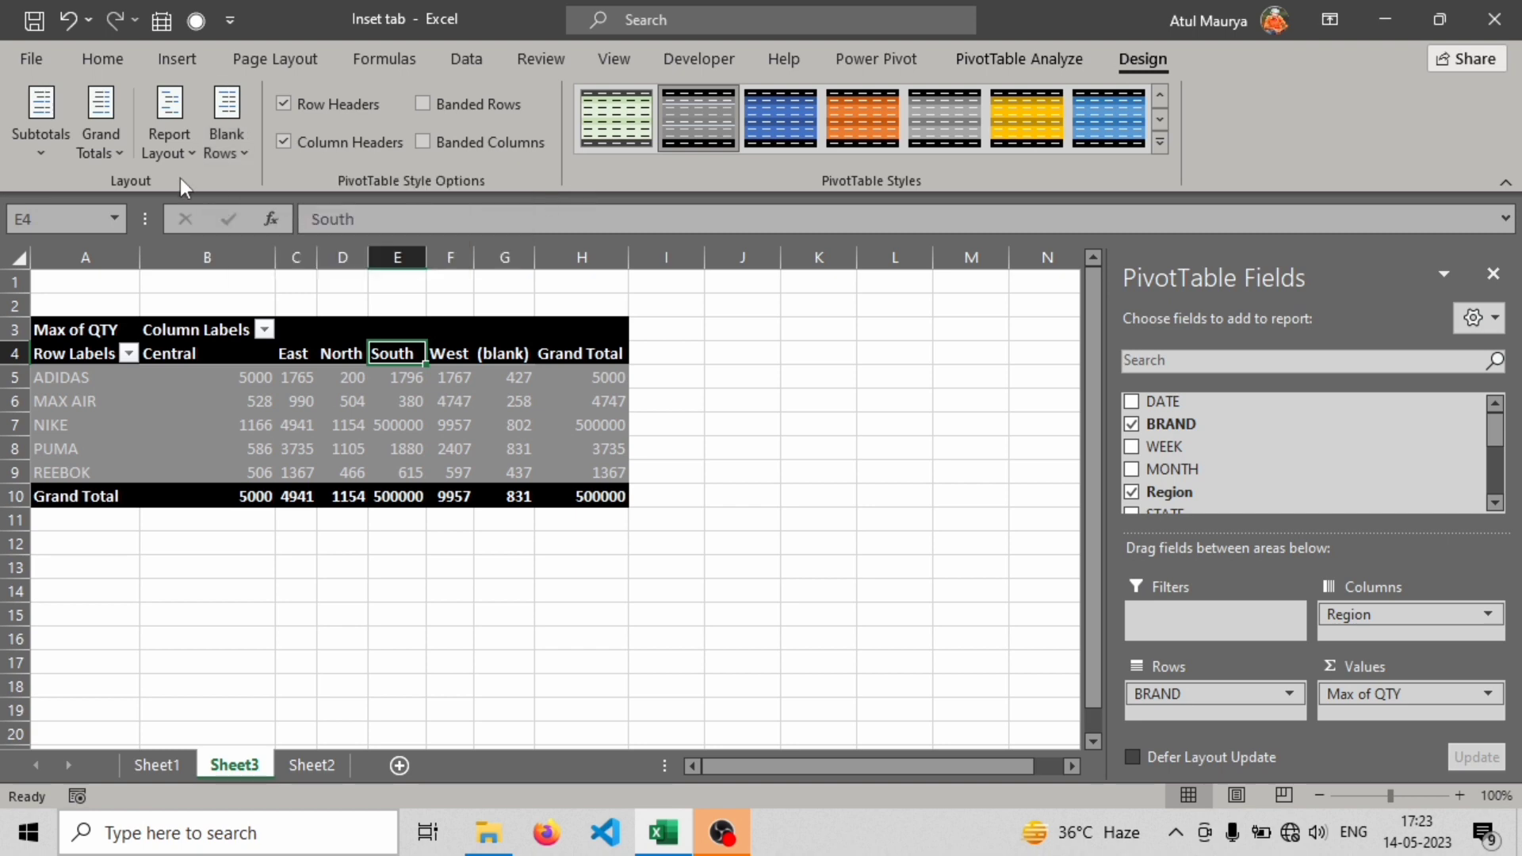
left_click(40, 154)
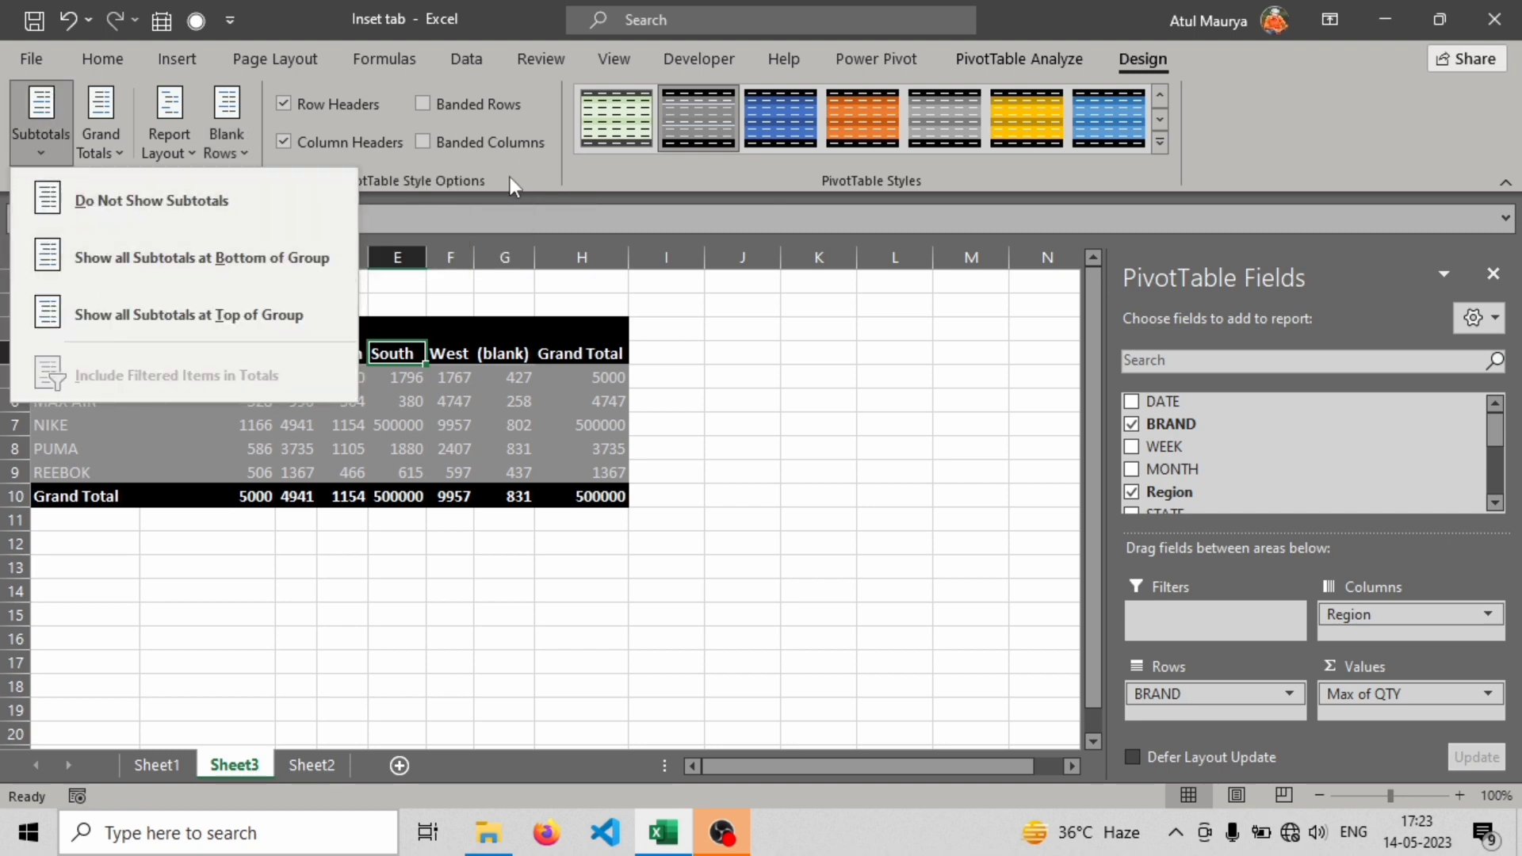
left_click(530, 172)
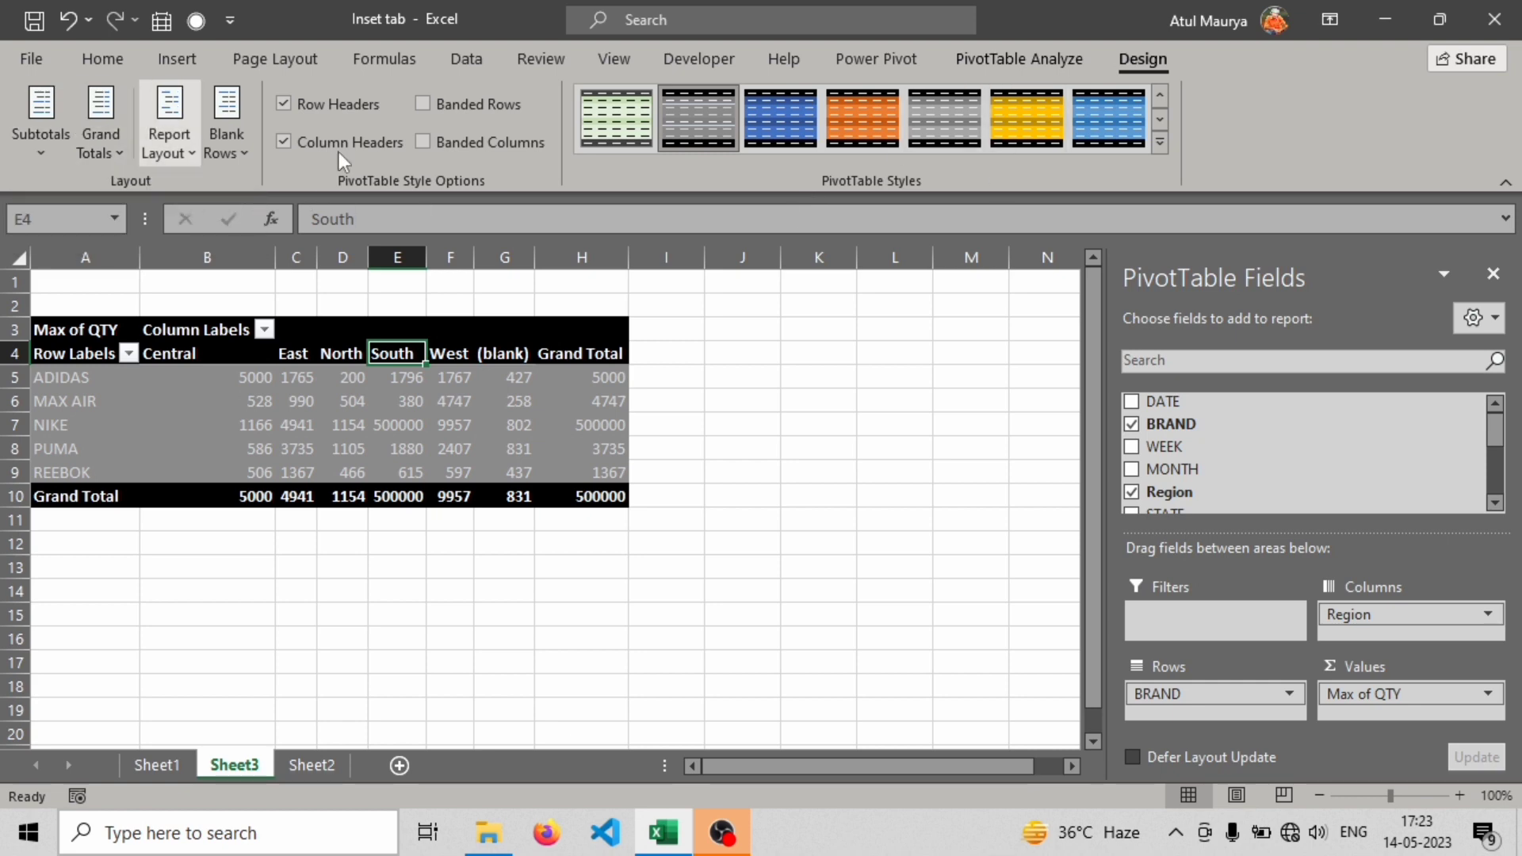
left_click(465, 328)
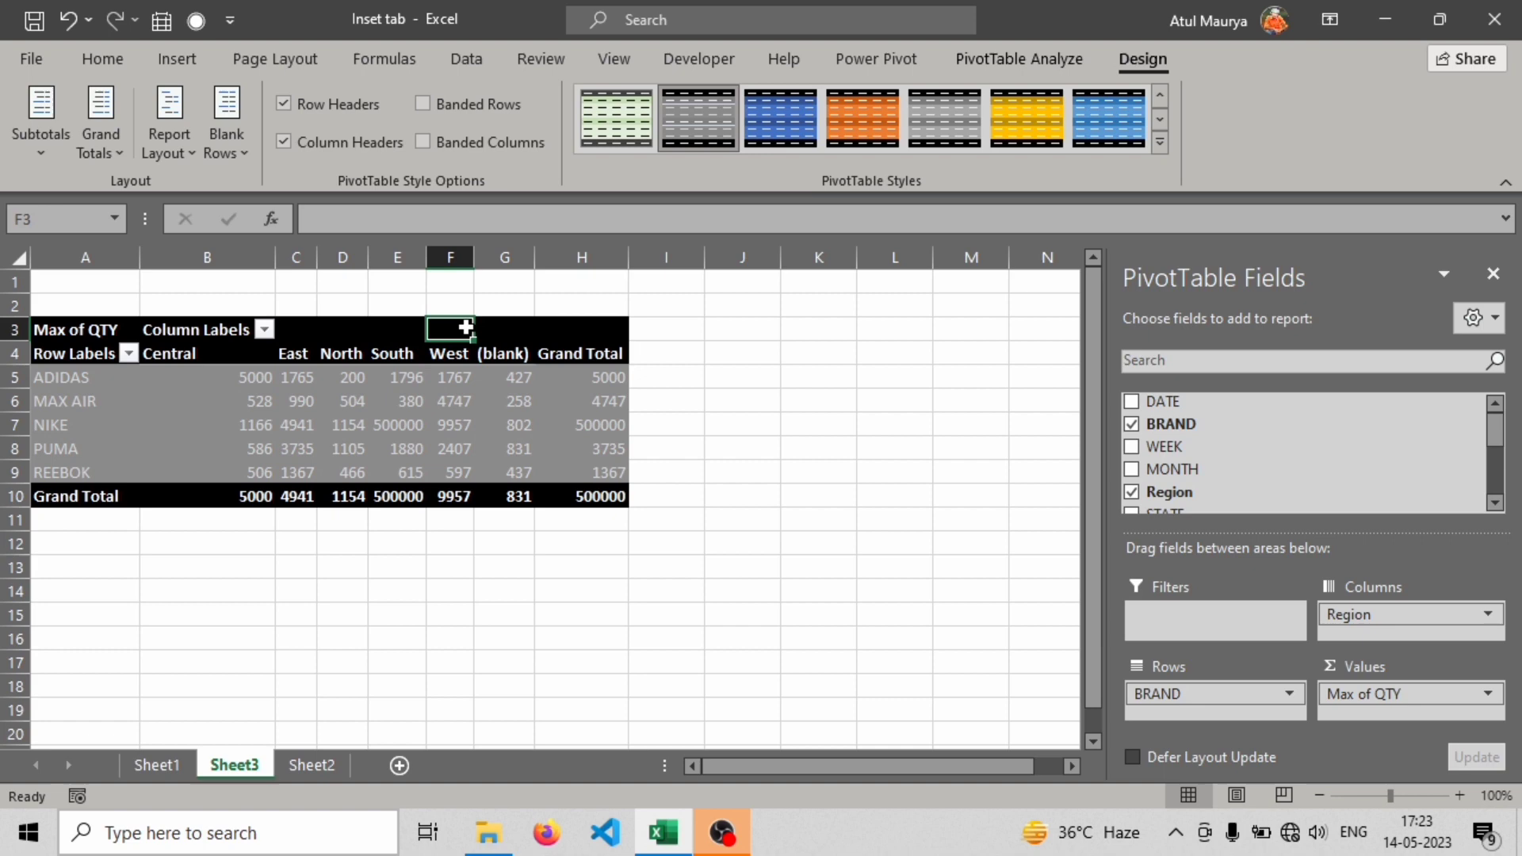
left_click(399, 368)
left_click(560, 398)
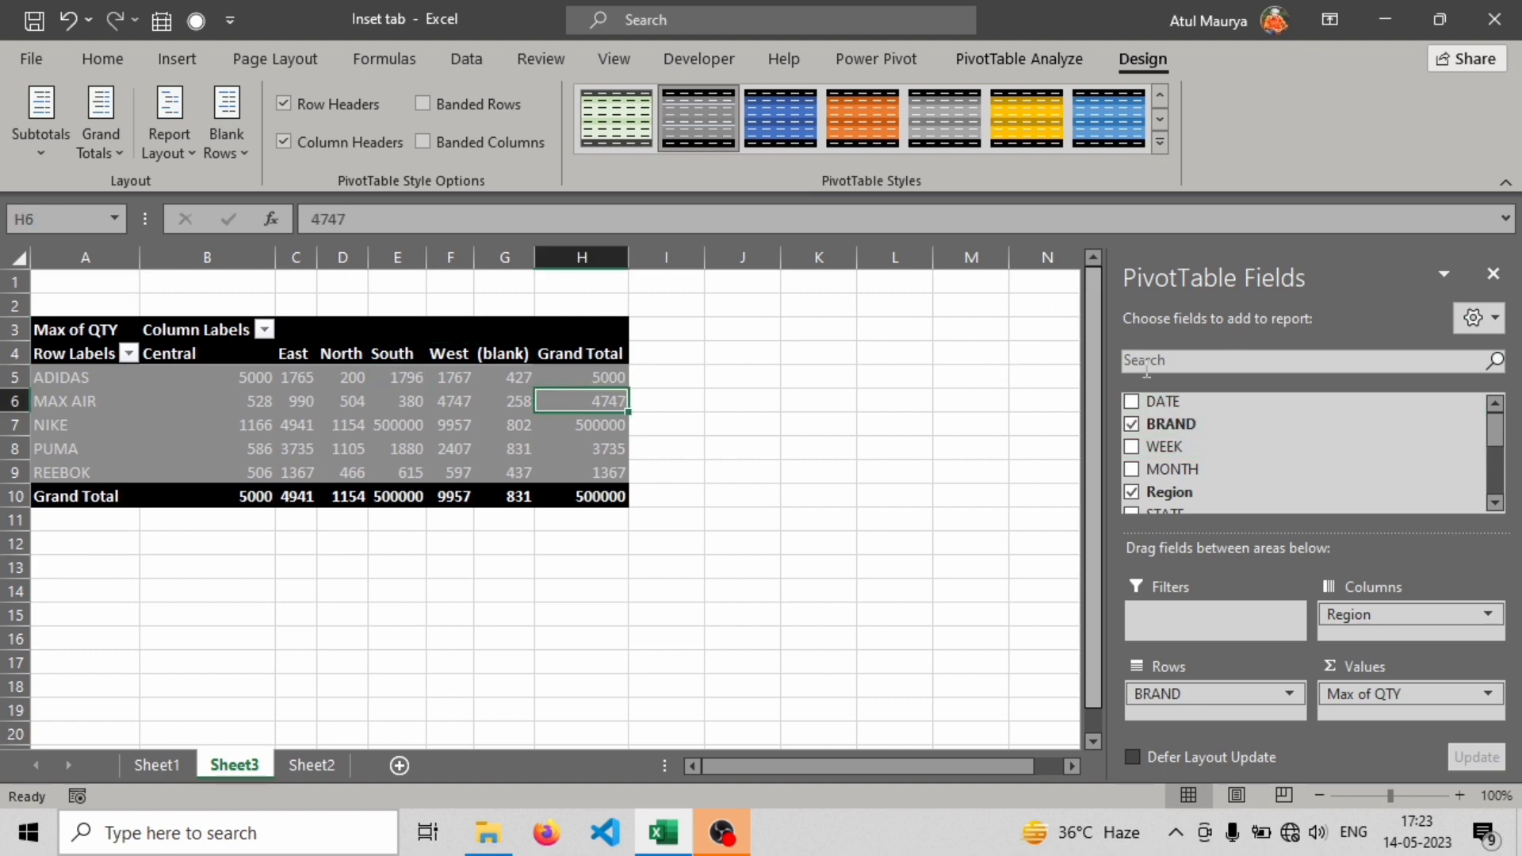
Try the DATE field as a report filter of the PivotTable and remove it again
left_click_drag(1143, 403, 1189, 618)
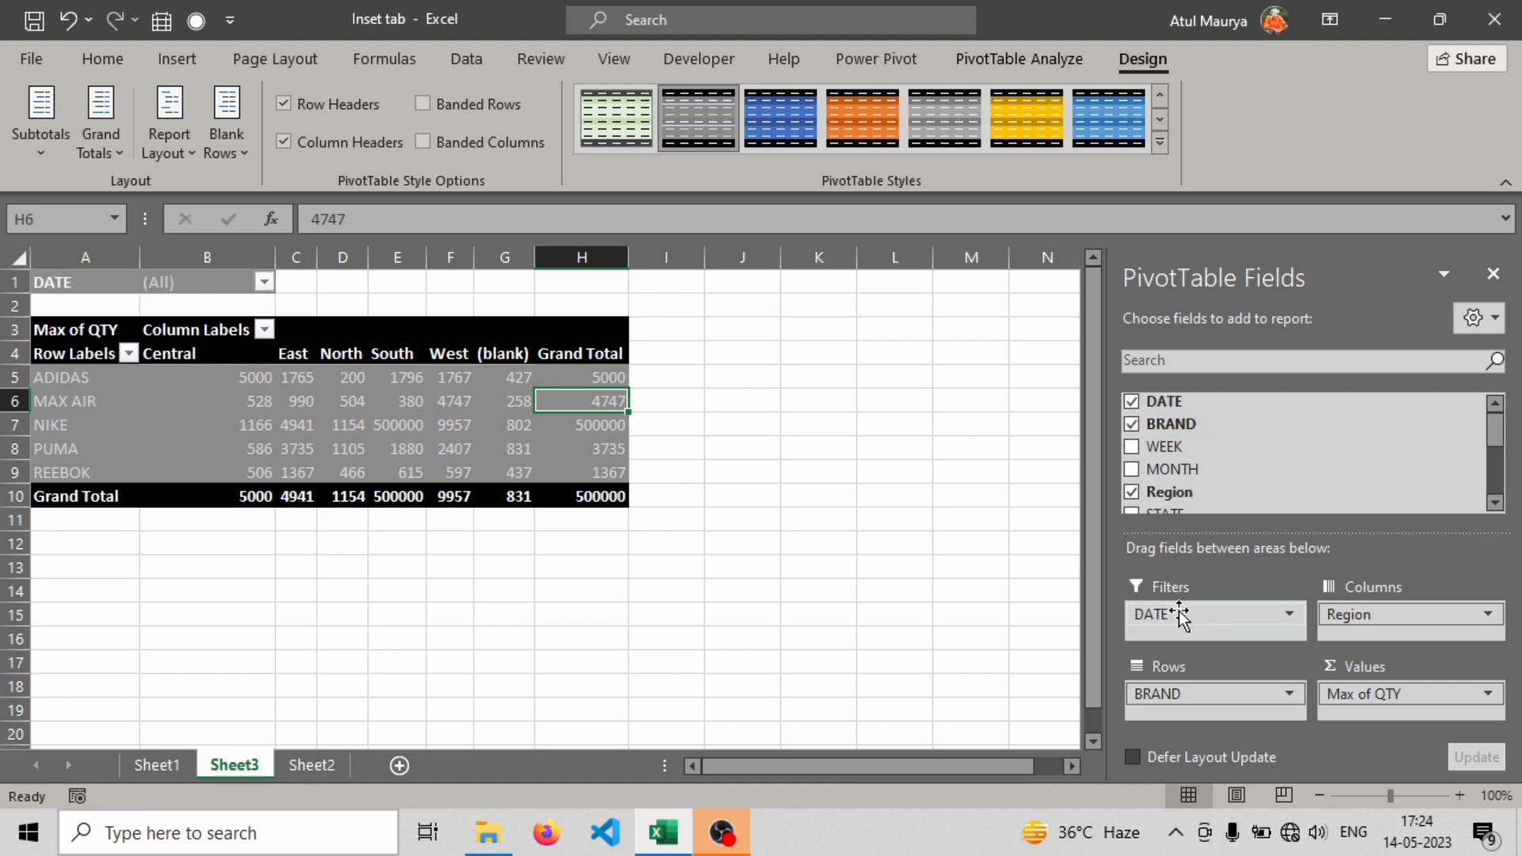
left_click_drag(1178, 610, 1197, 432)
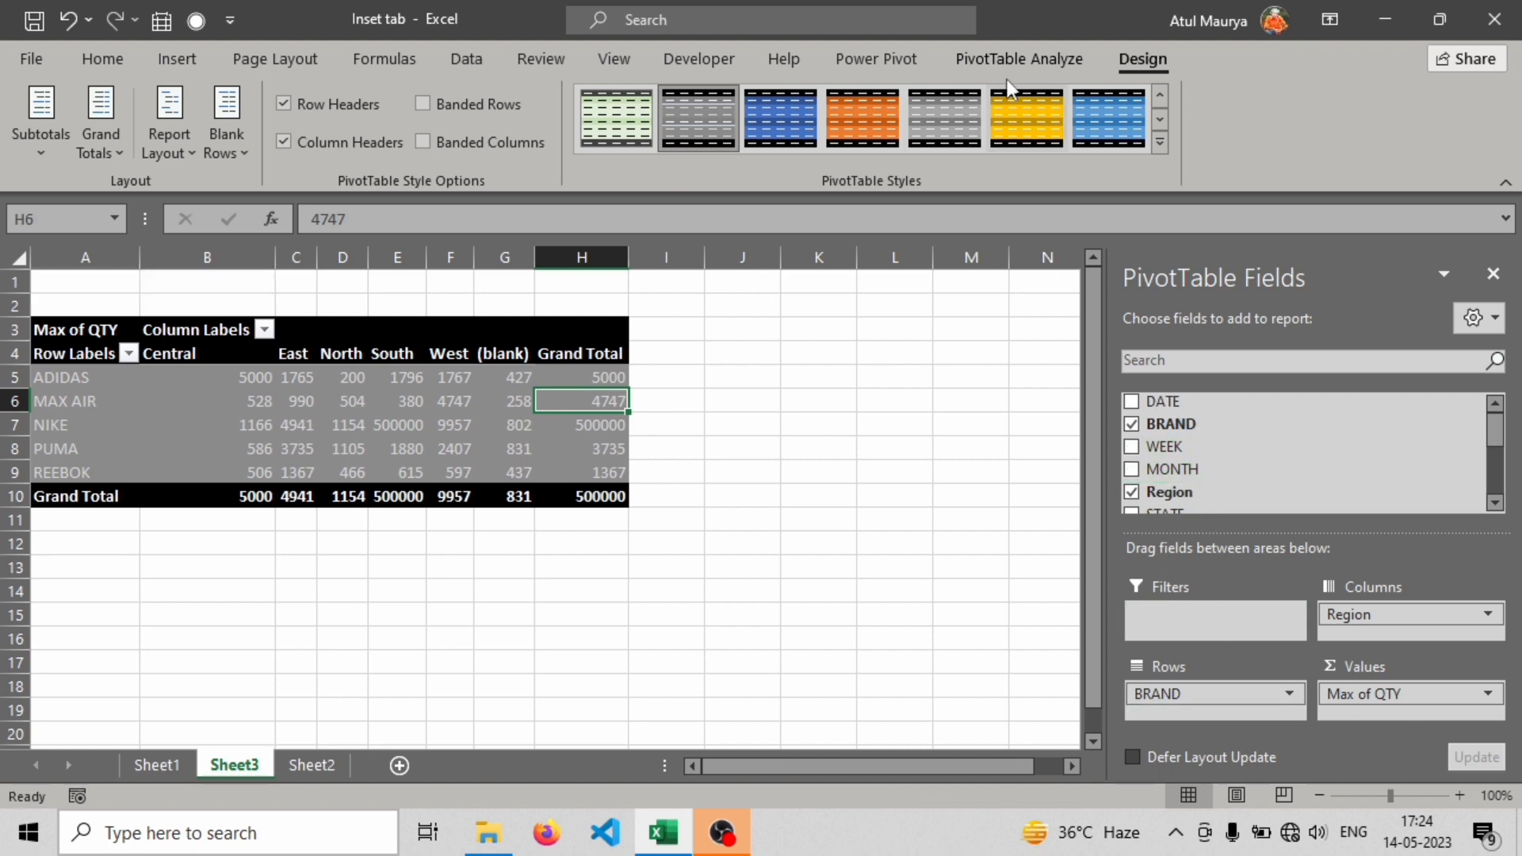
Browse the recommended PivotTables suggested for the sales data
left_click(1015, 60)
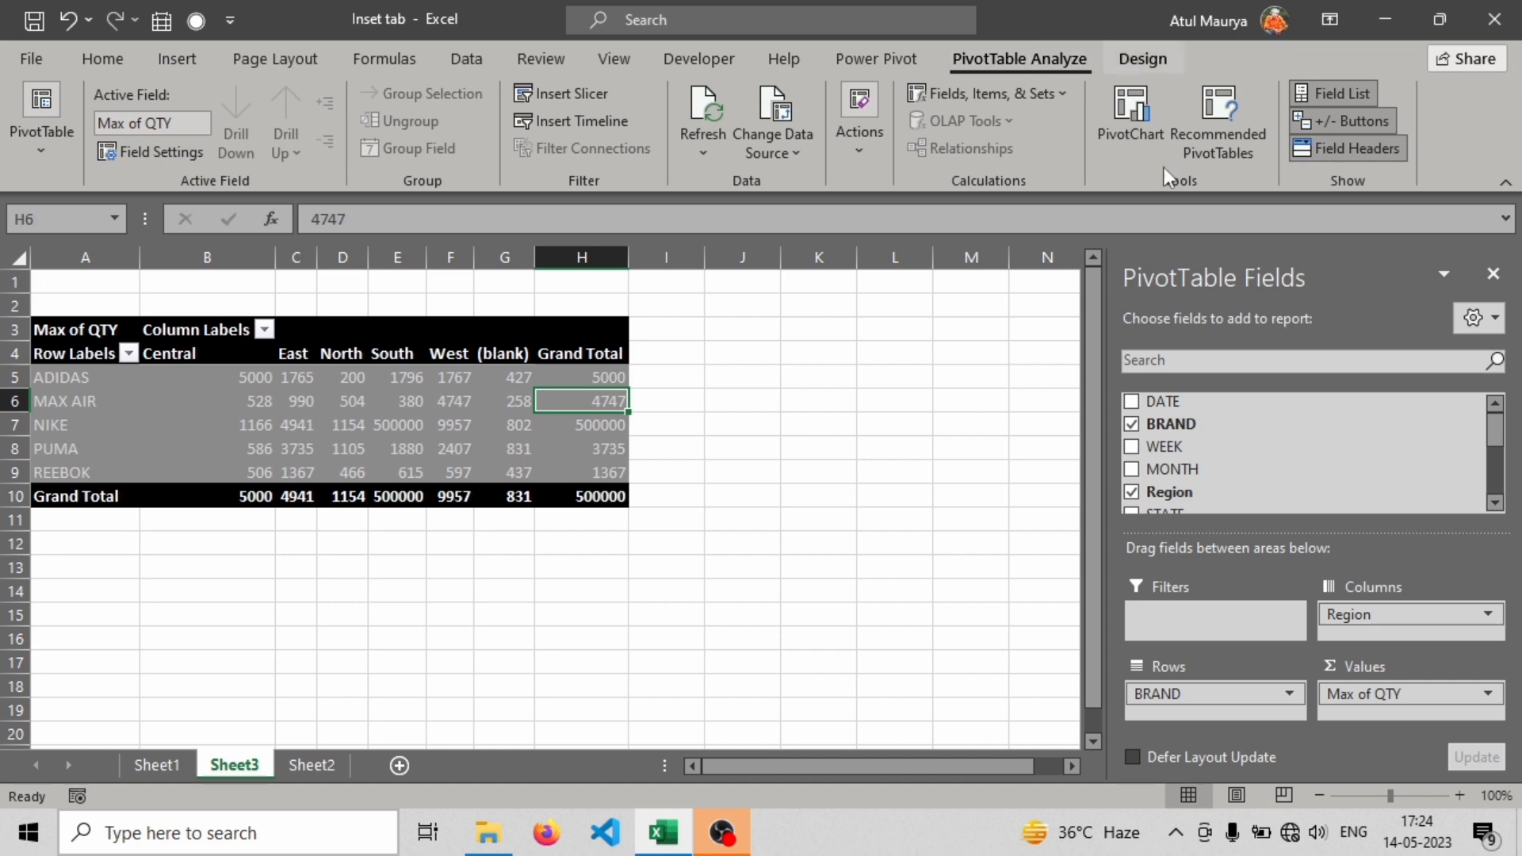
left_click(1213, 140)
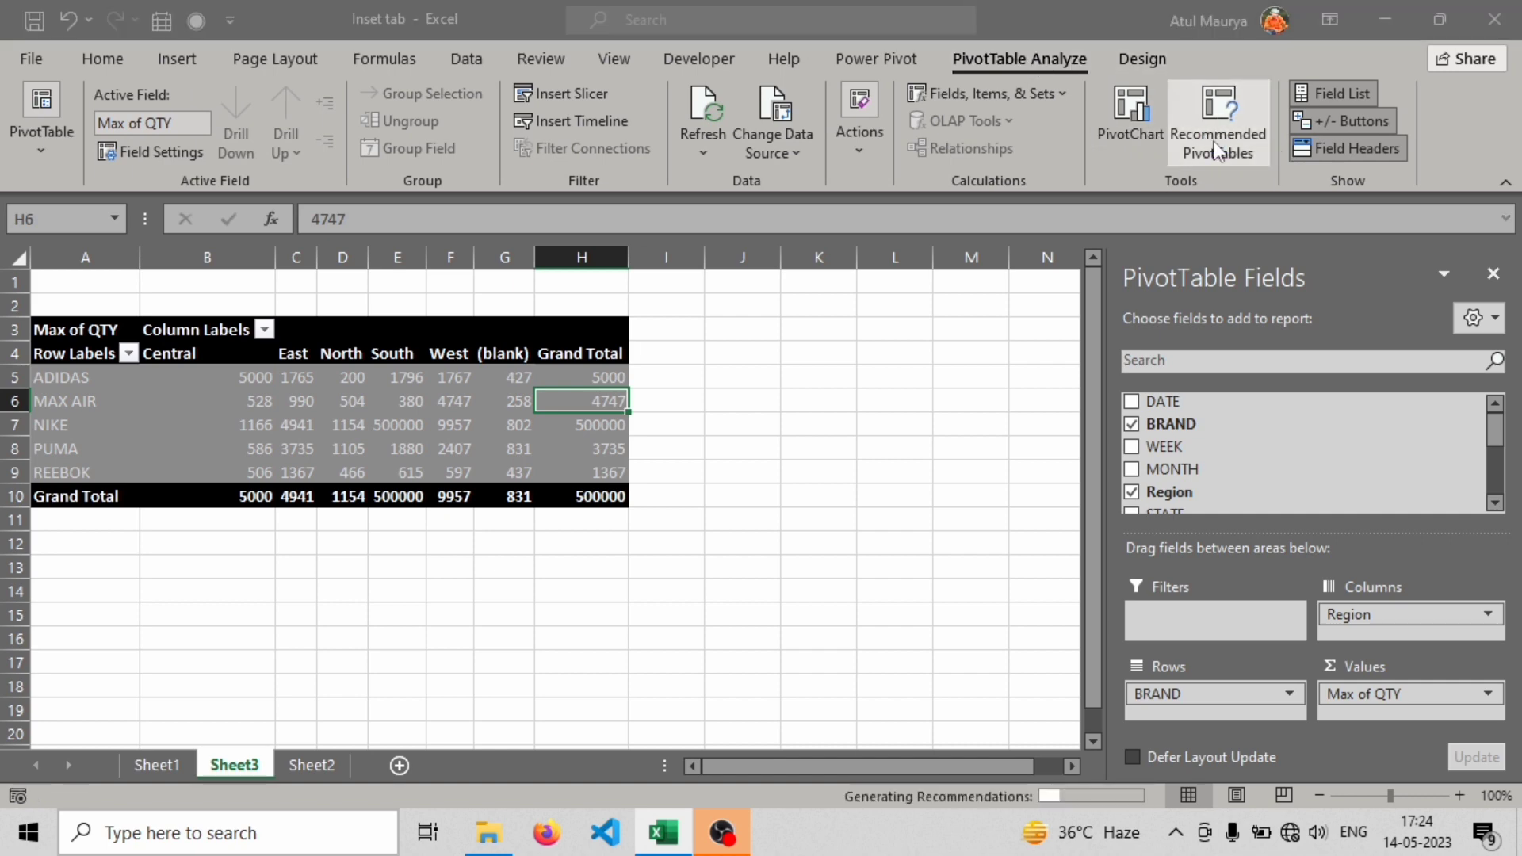
scroll(497, 339, "down", 5)
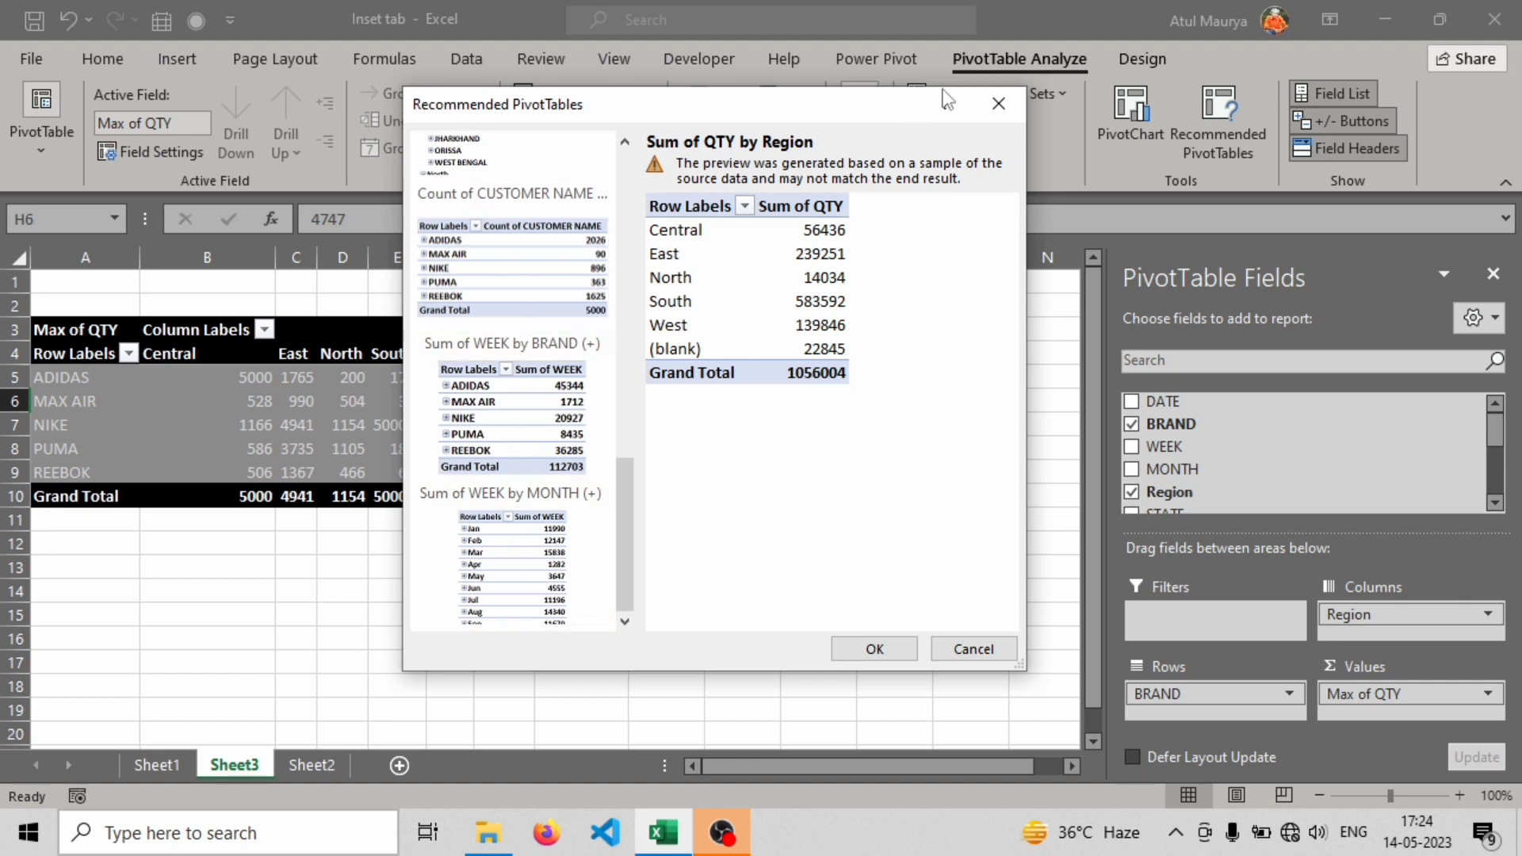
left_click(999, 104)
Try the recommended PivotTable Count of CUSTOMER NAME by BRAND and undo it
left_click(1234, 111)
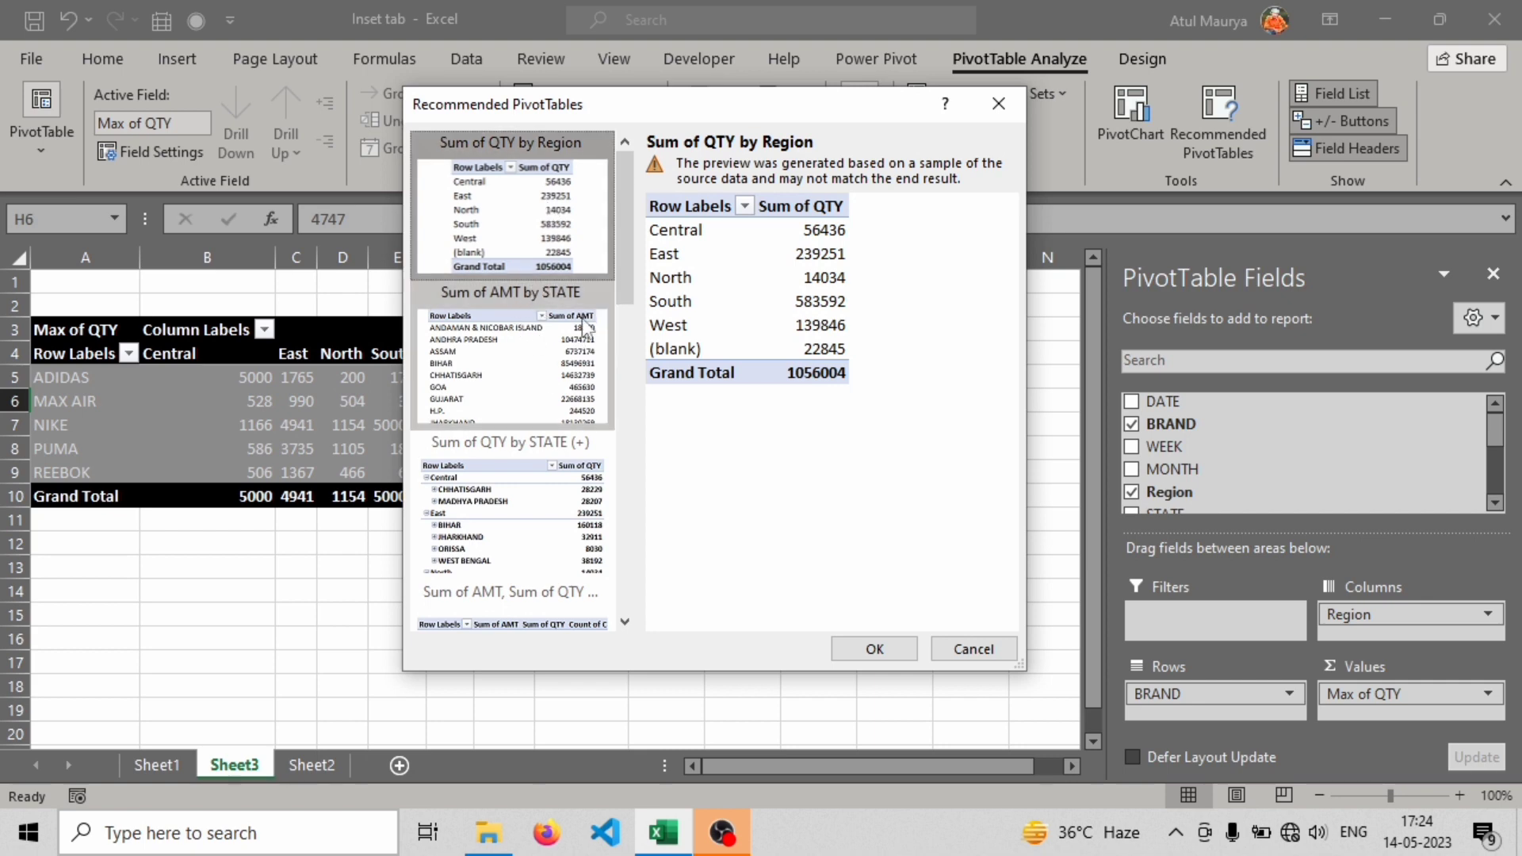
scroll(539, 408, "down", 5)
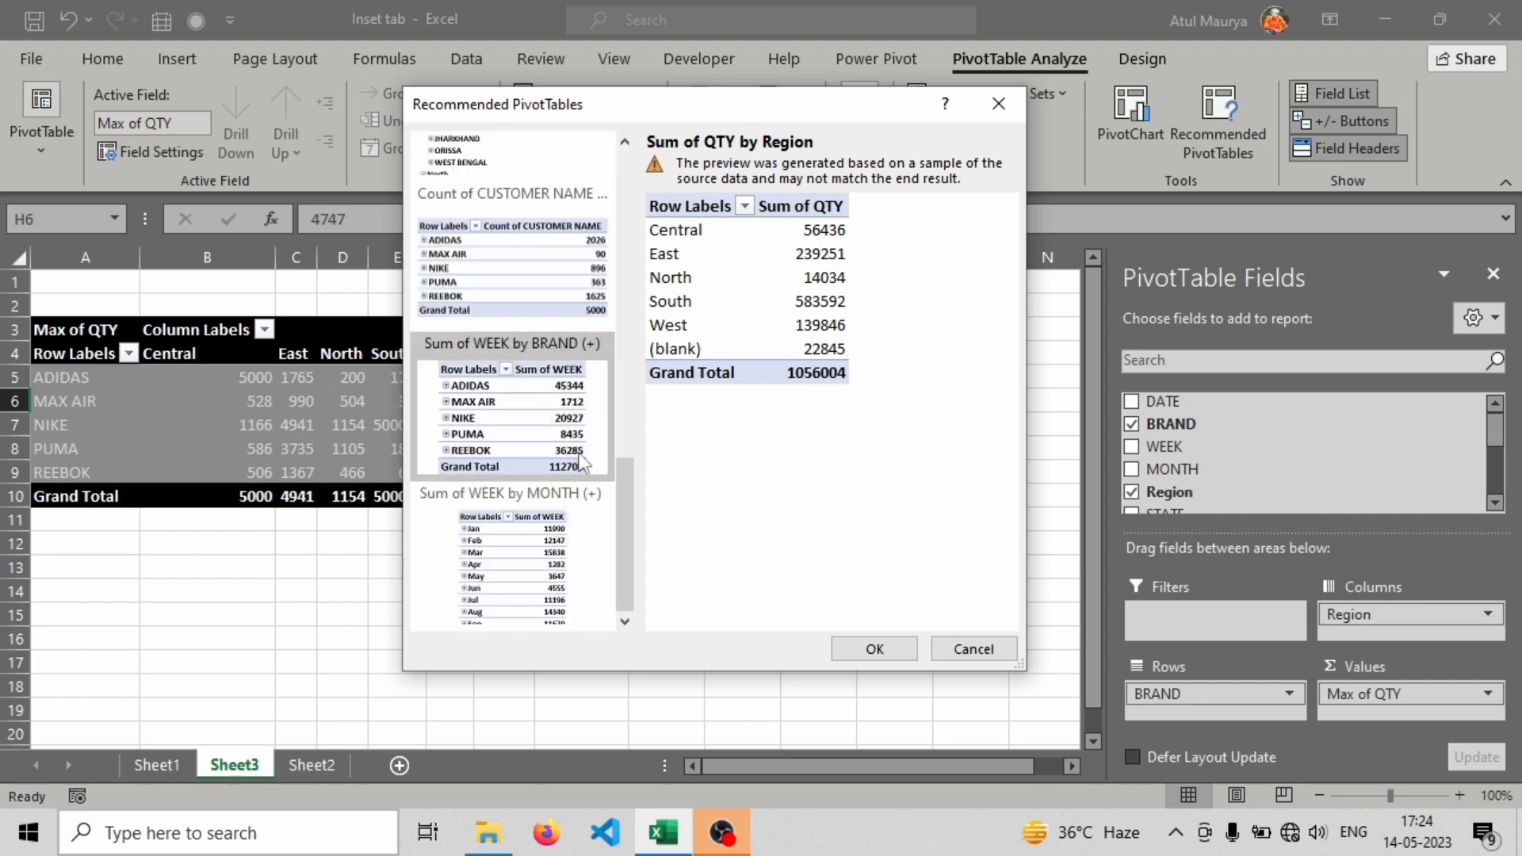
left_click(515, 283)
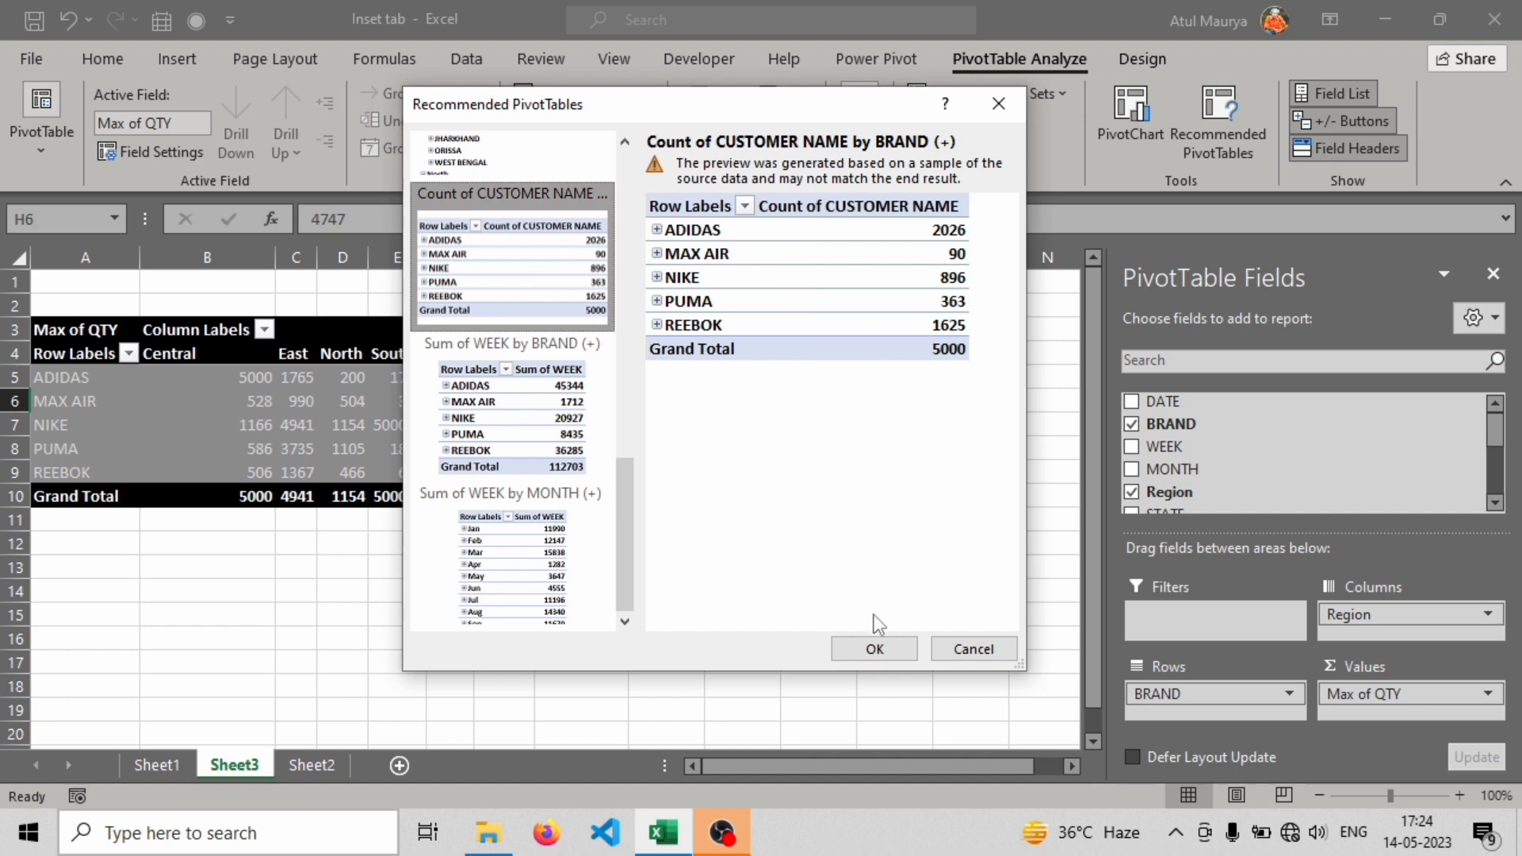
left_click(874, 647)
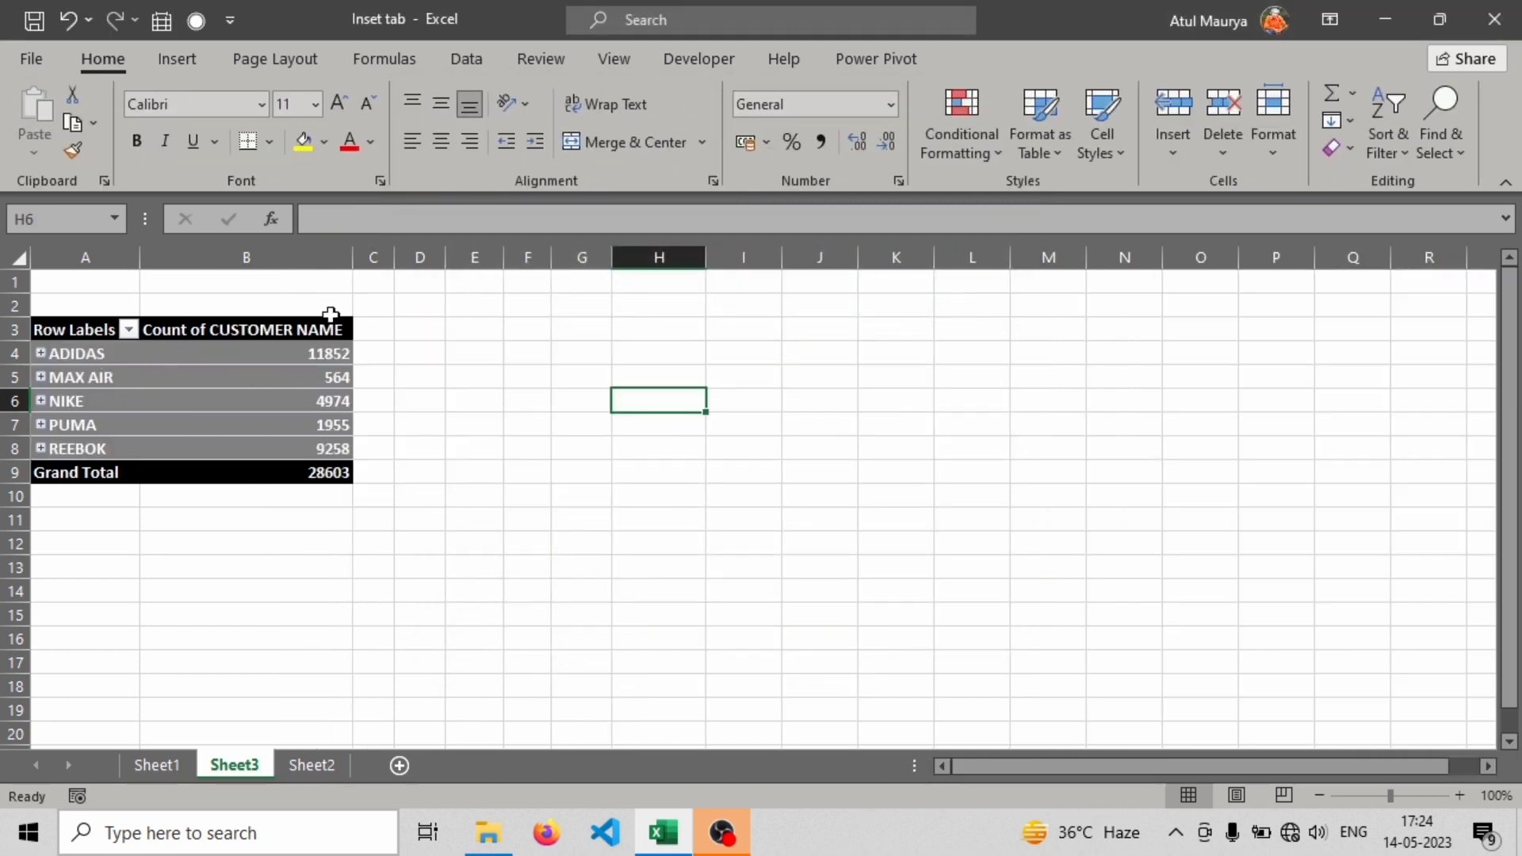
key("ctrl+z")
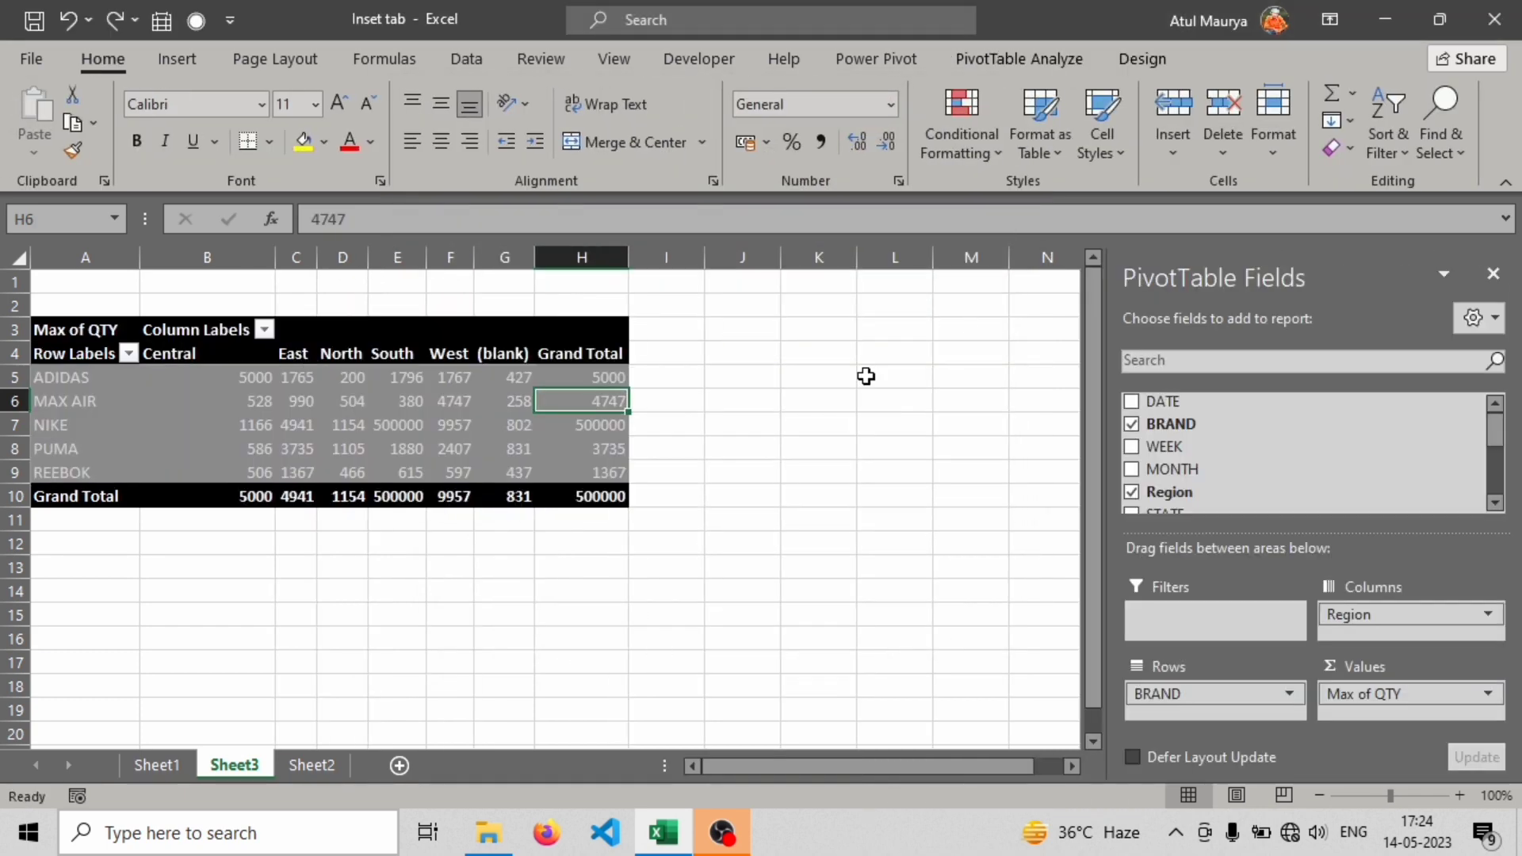
Look through the PivotTable options for layout and format, totals and filters, display, printing, data and alt text
left_click(571, 358)
left_click(1086, 60)
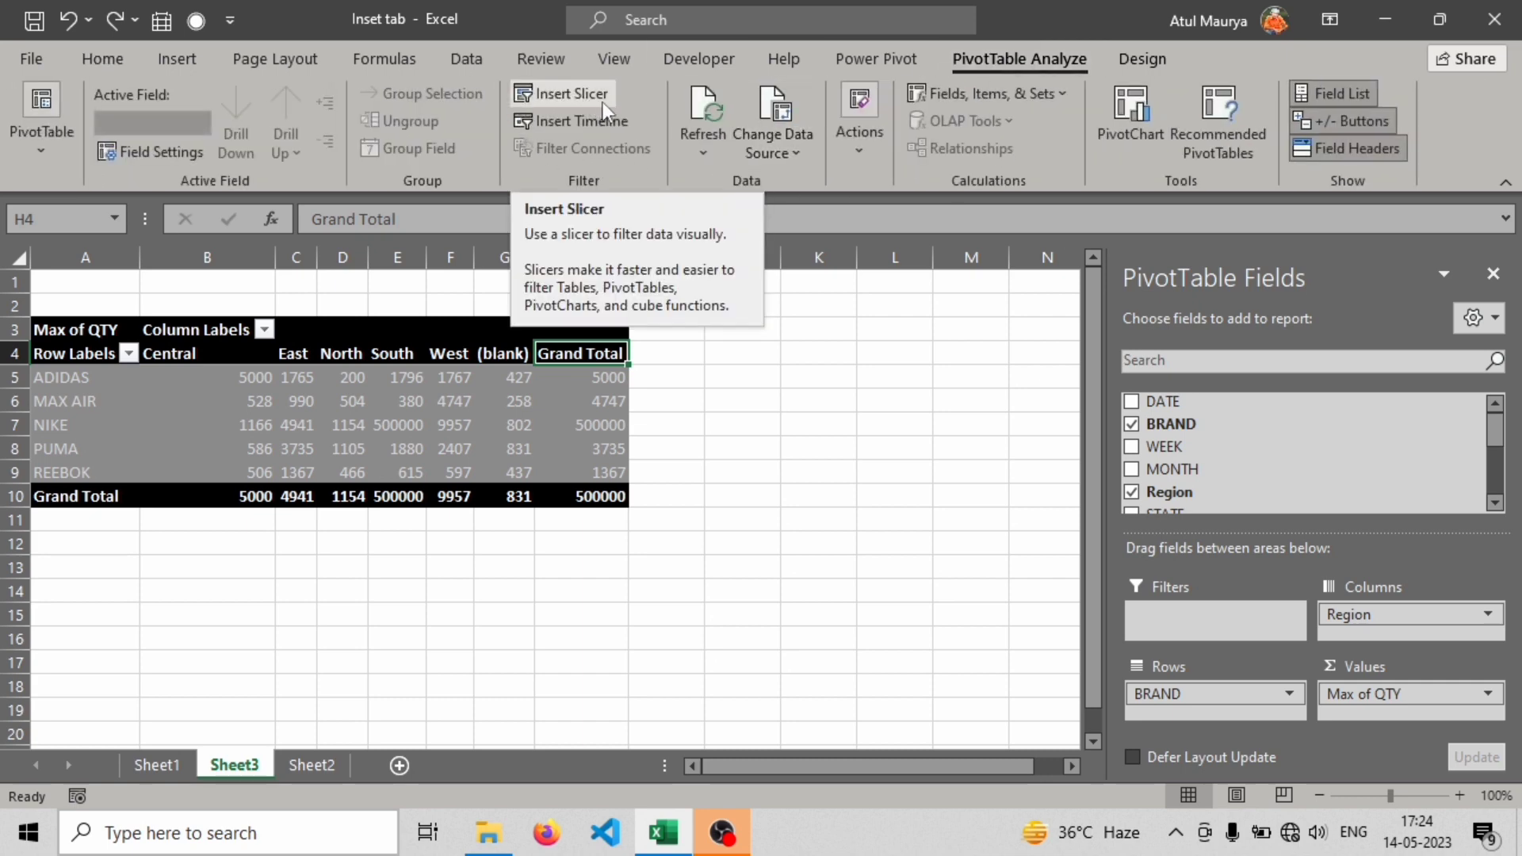
left_click(55, 146)
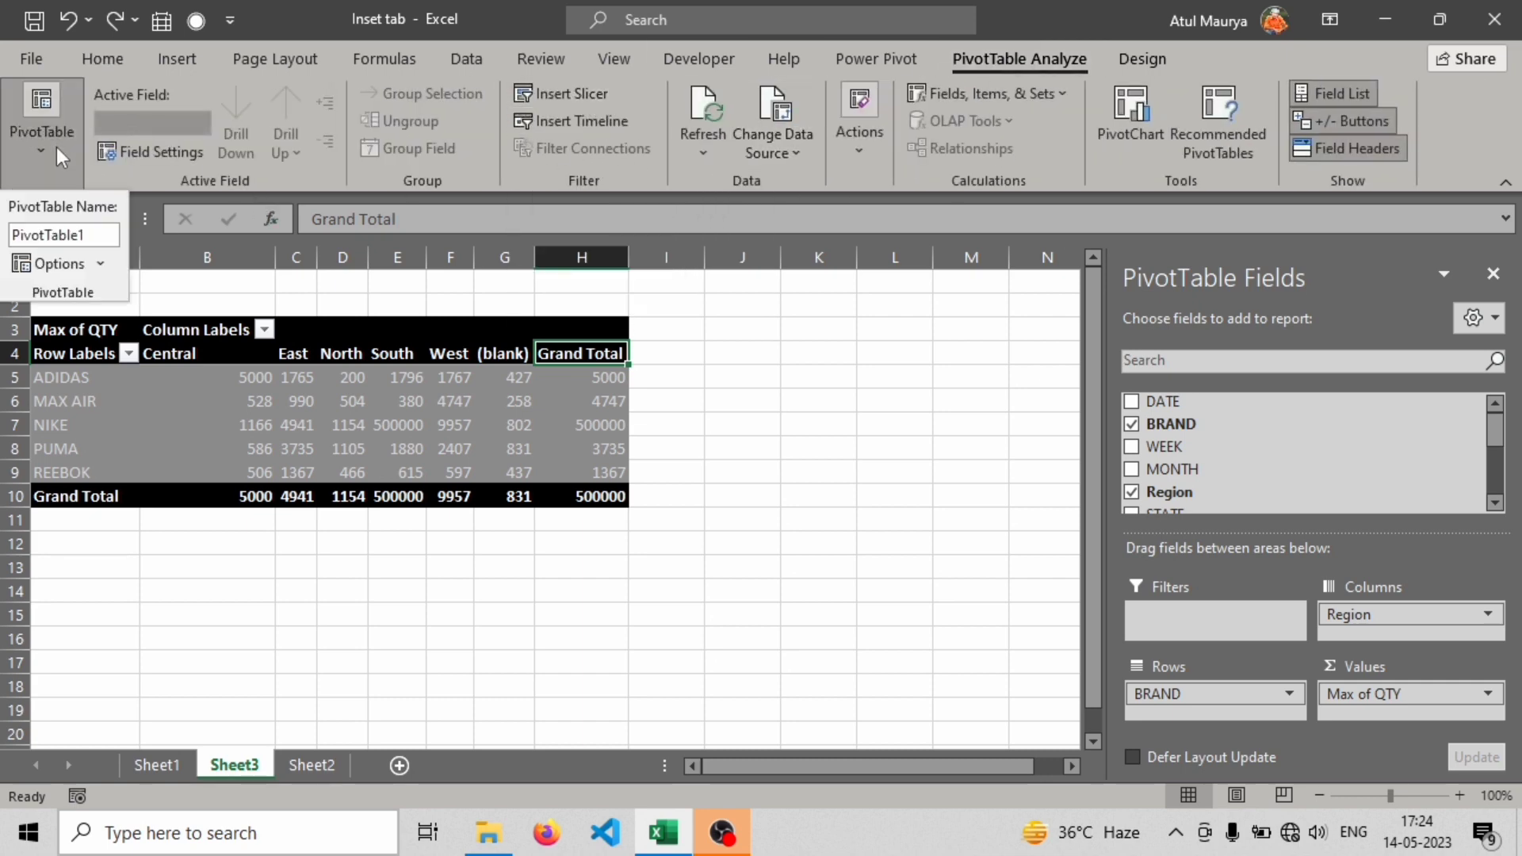
left_click(88, 262)
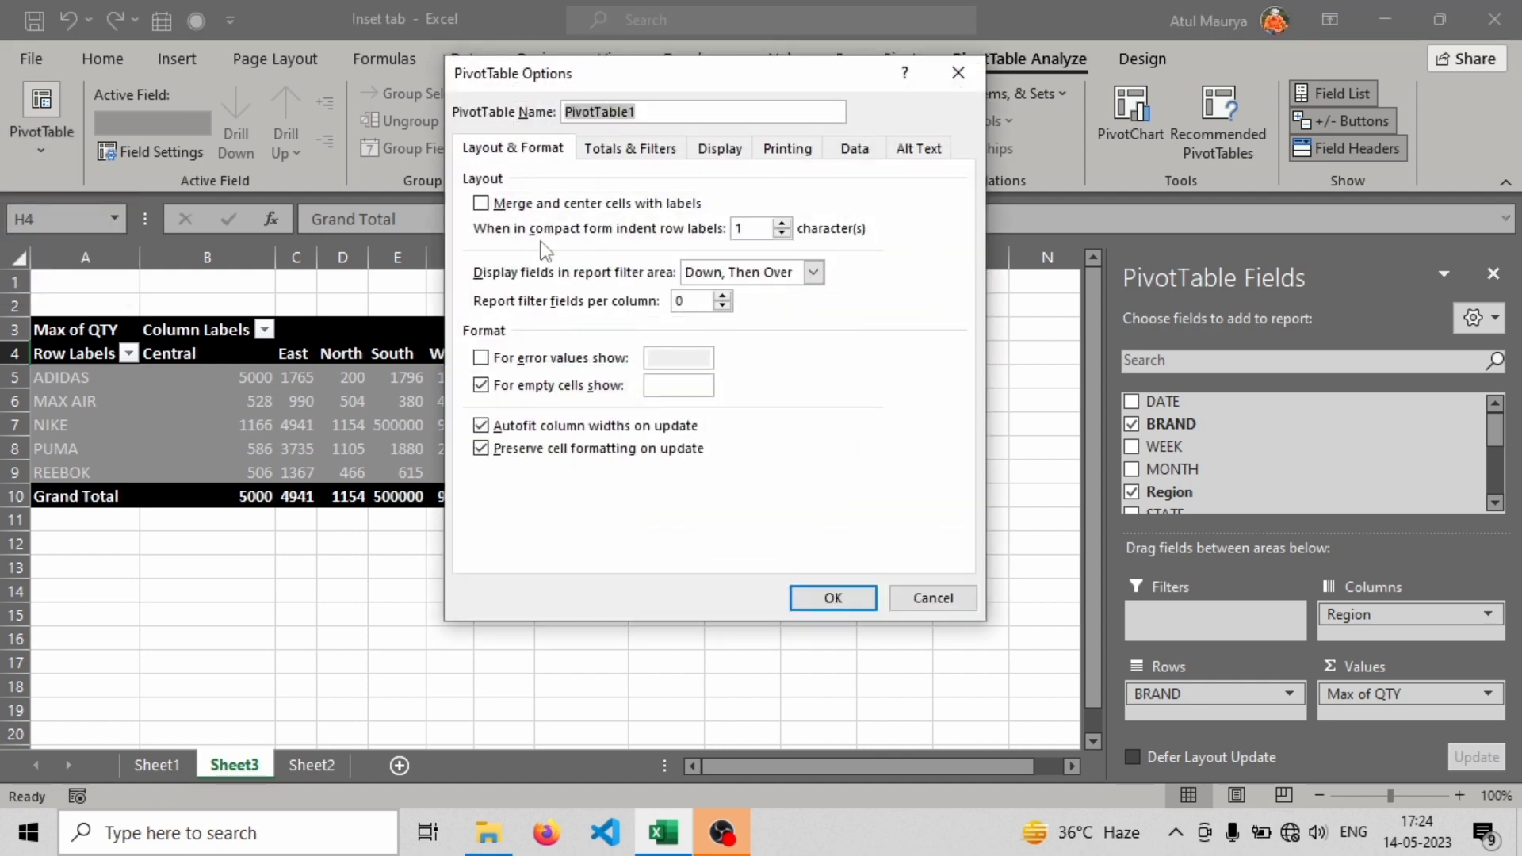
left_click(630, 148)
left_click(720, 149)
left_click(787, 149)
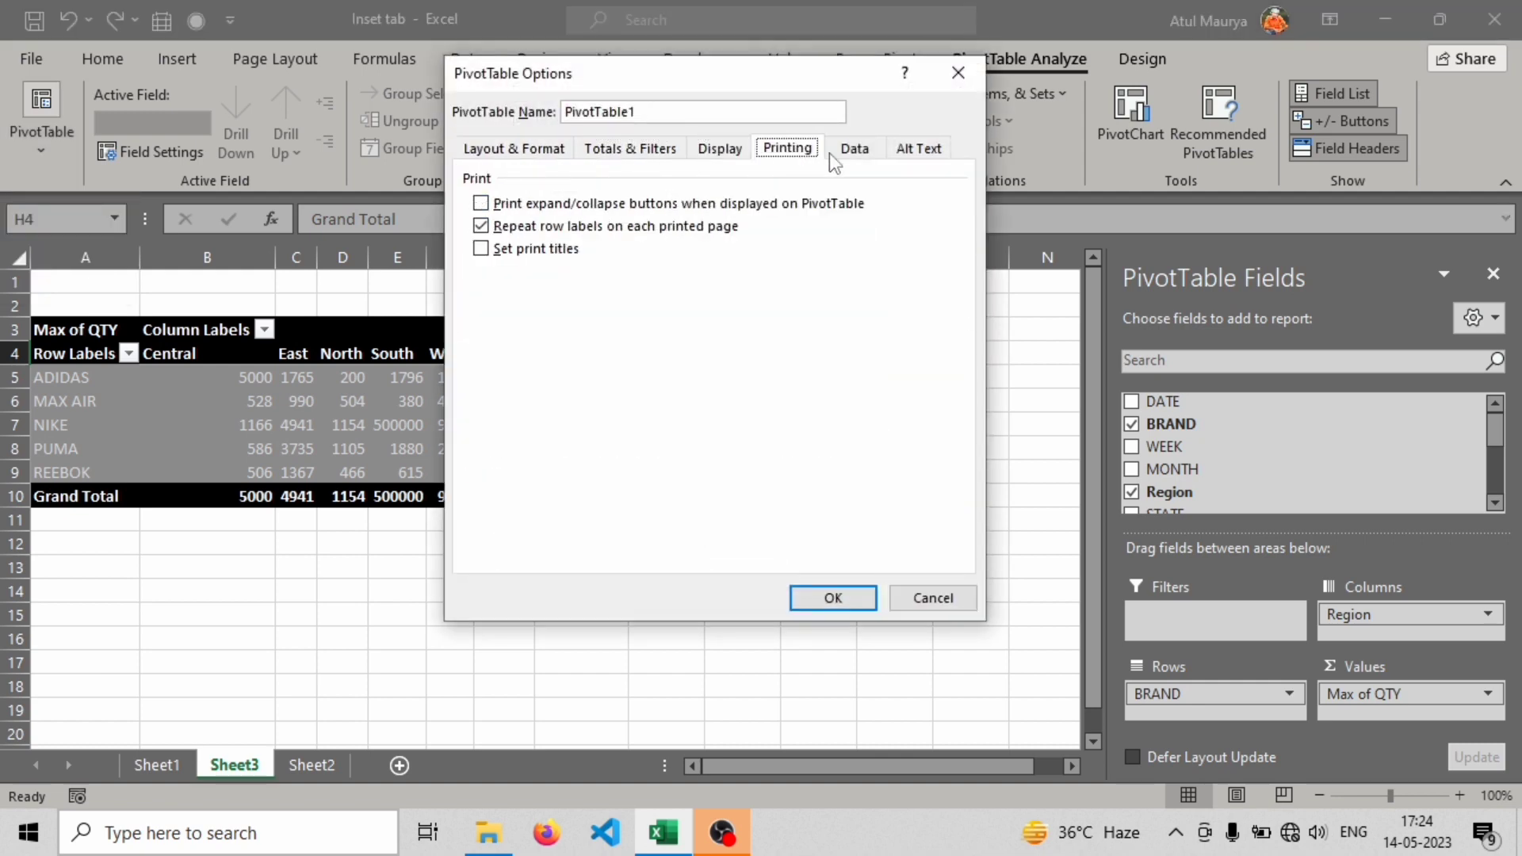
left_click(912, 150)
left_click(838, 150)
left_click(502, 151)
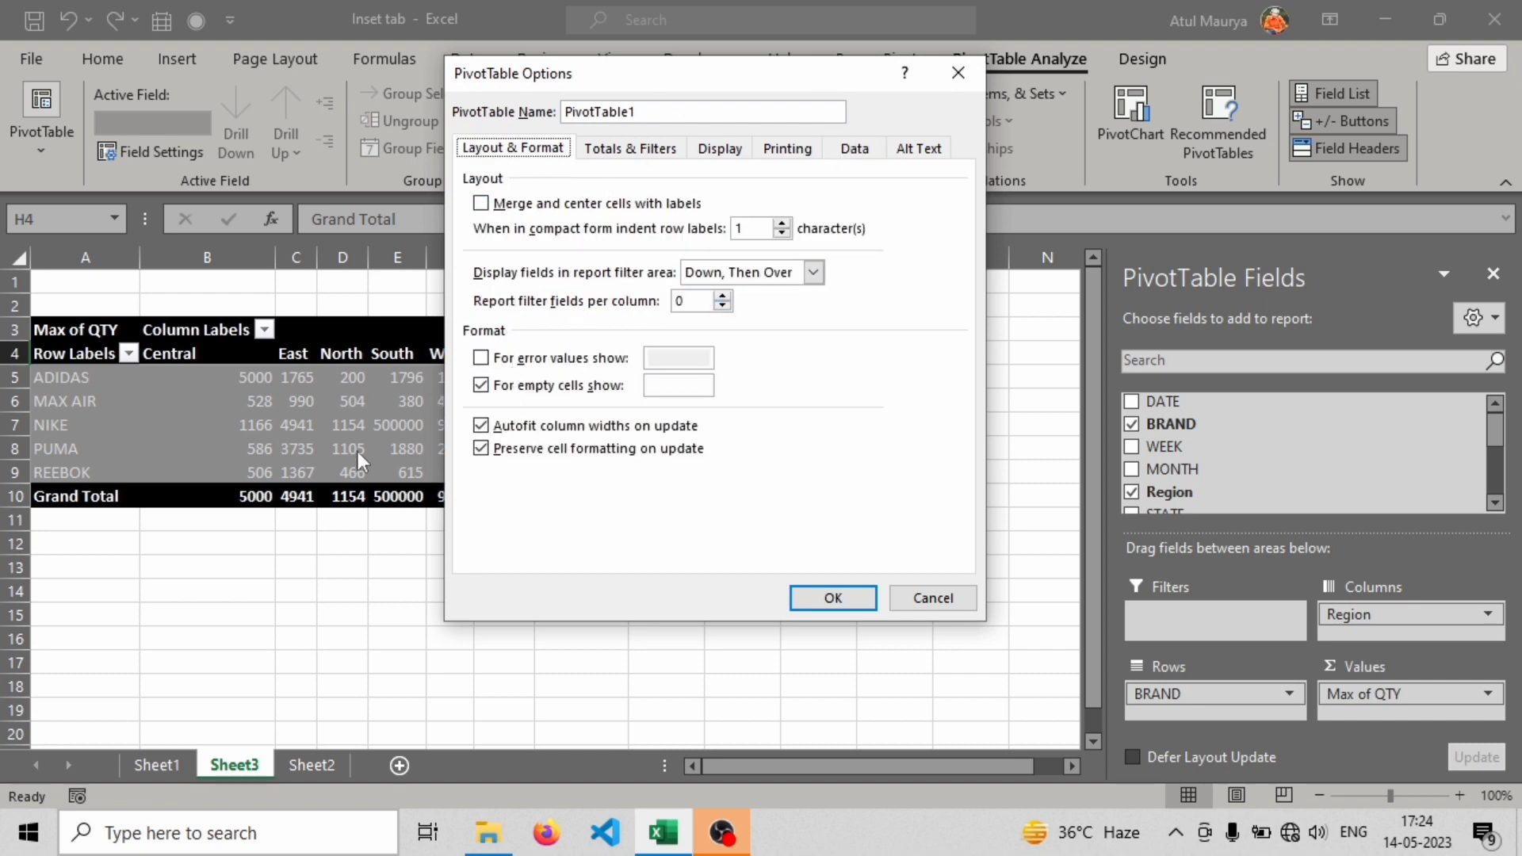
Try the custom display option for error values in the PivotTable options and discard the change
left_click(481, 359)
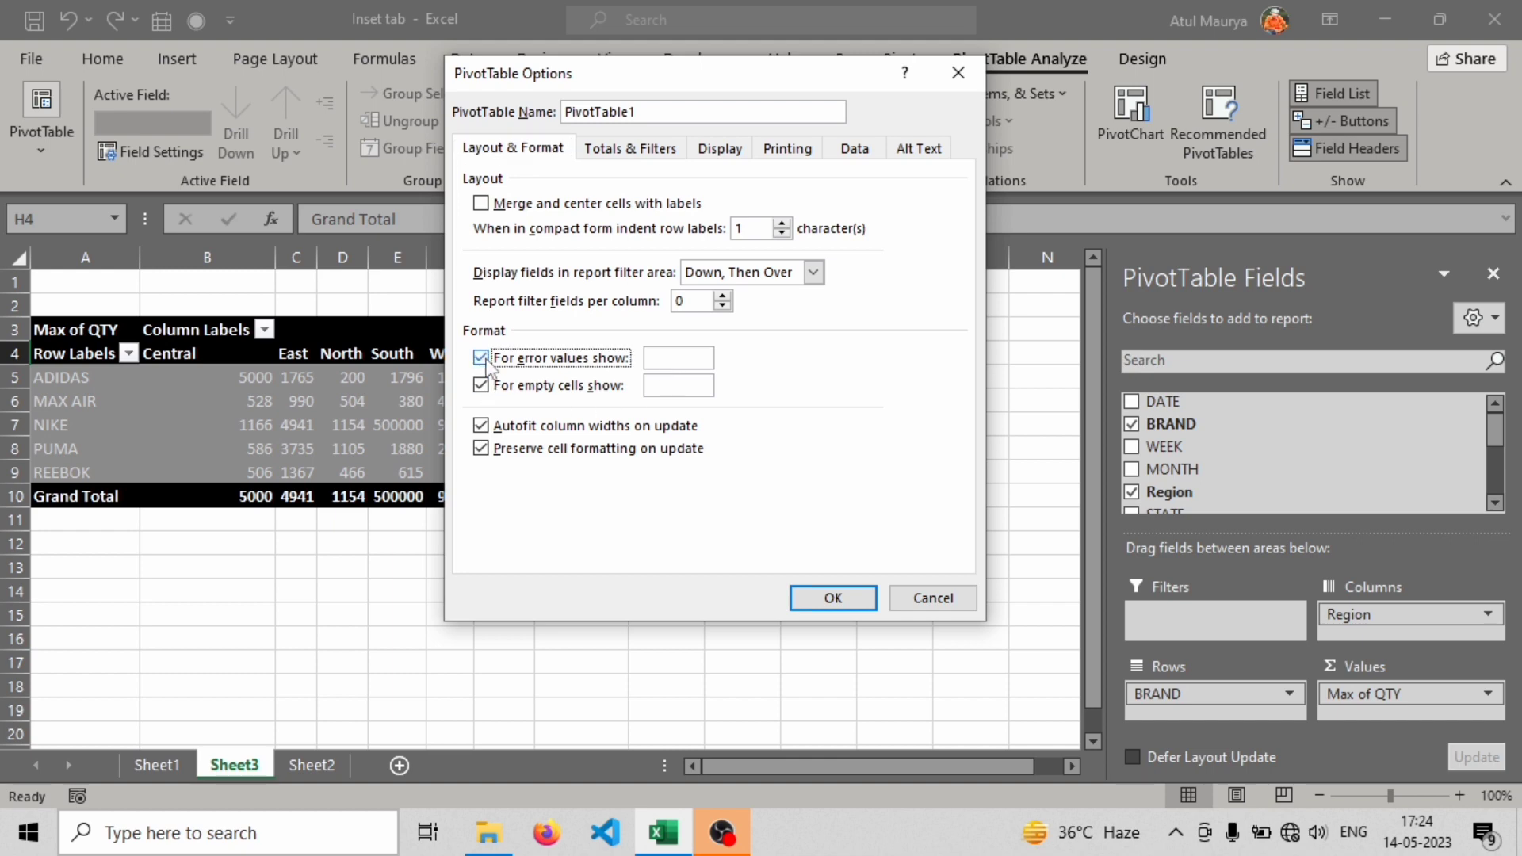
left_click(680, 387)
left_click(958, 79)
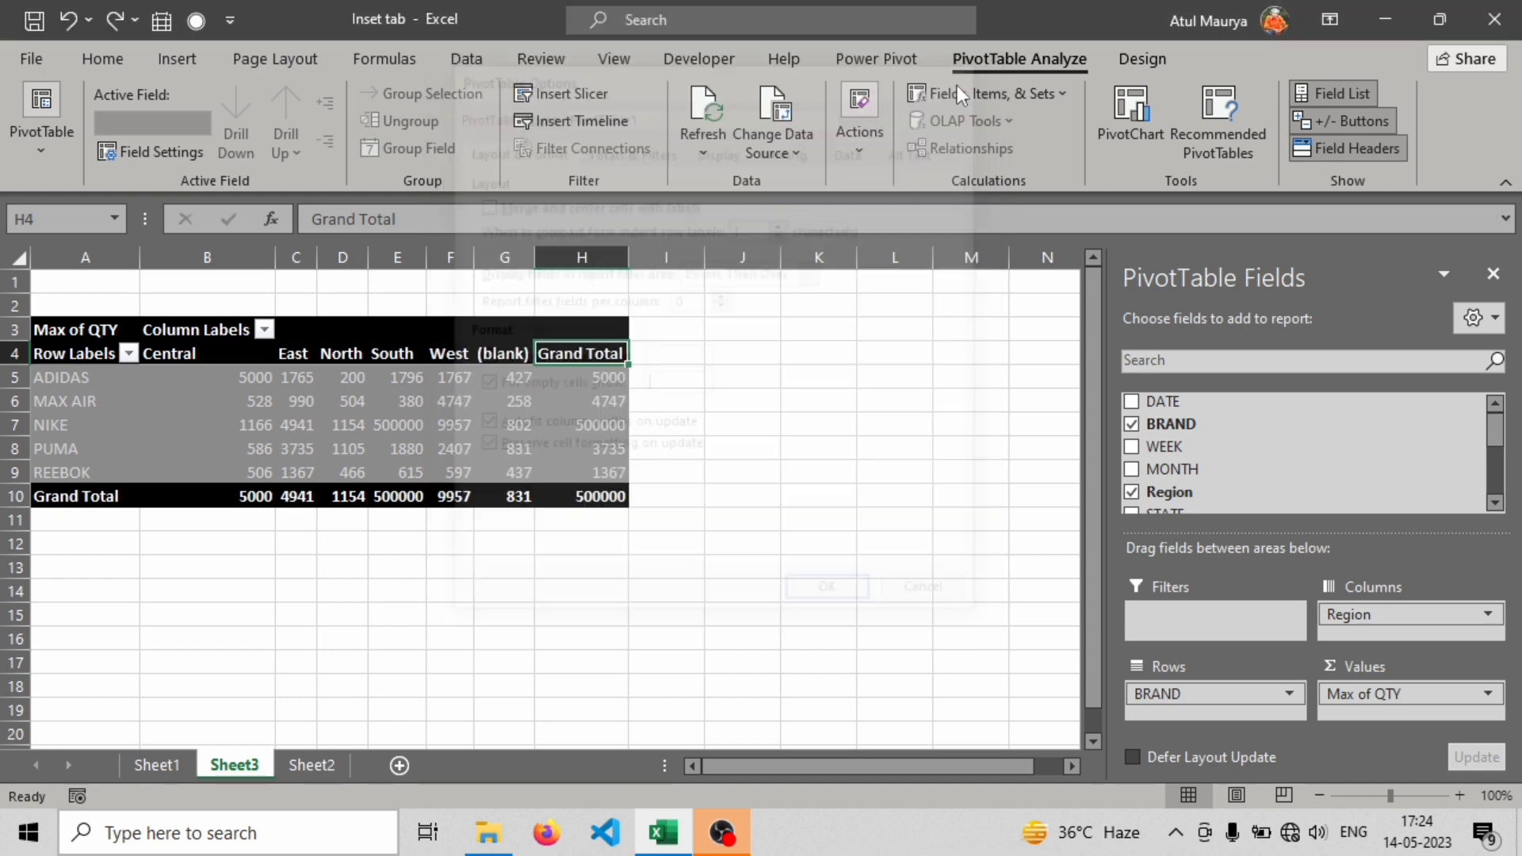
Insert a slicer for the DATE field and place it beside the PivotTable
left_click(299, 380)
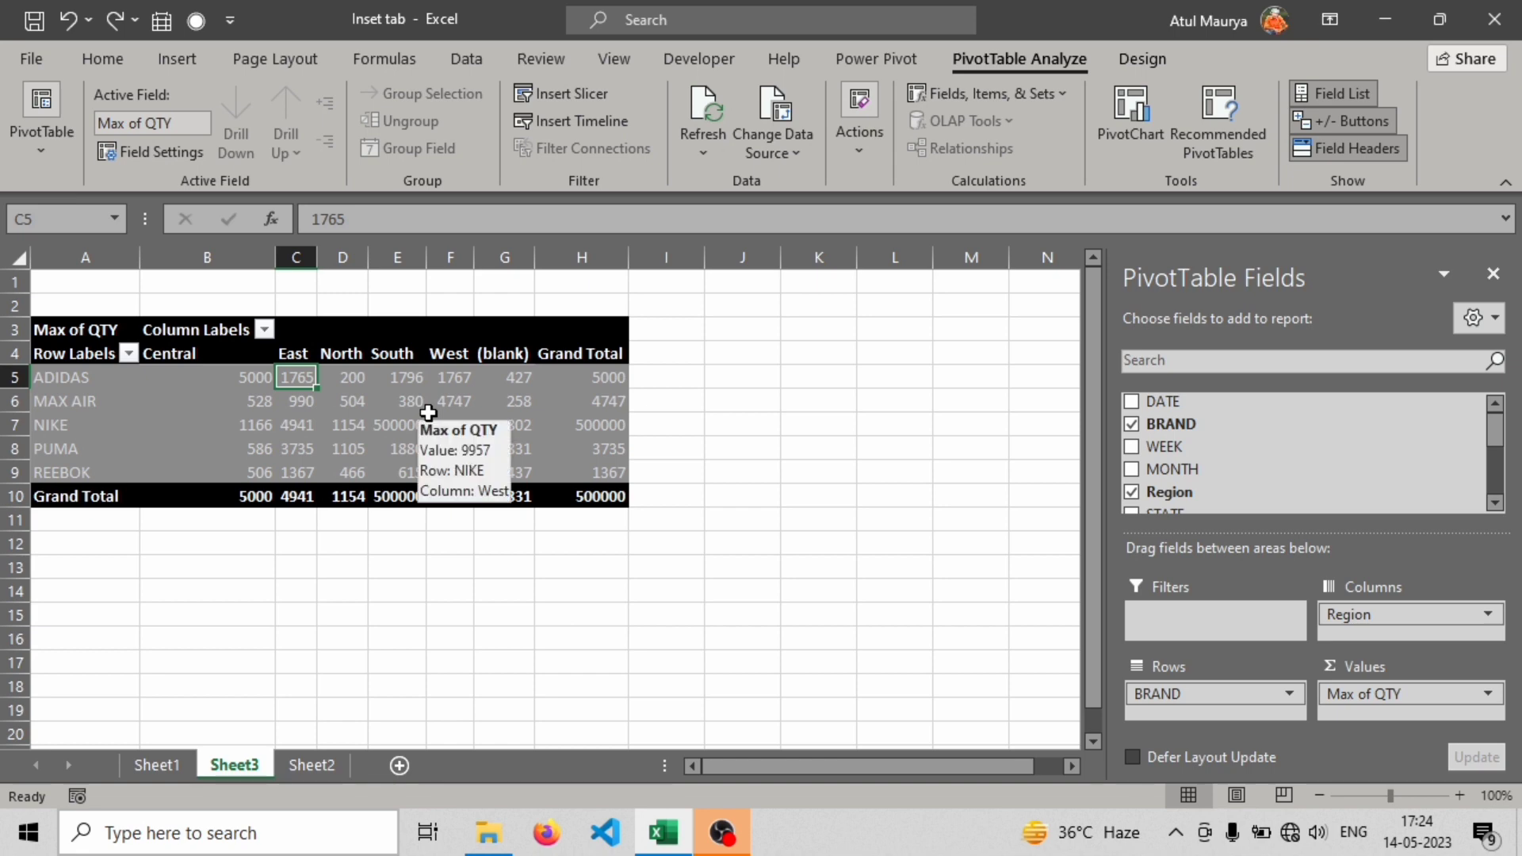
left_click(574, 92)
left_click(601, 182)
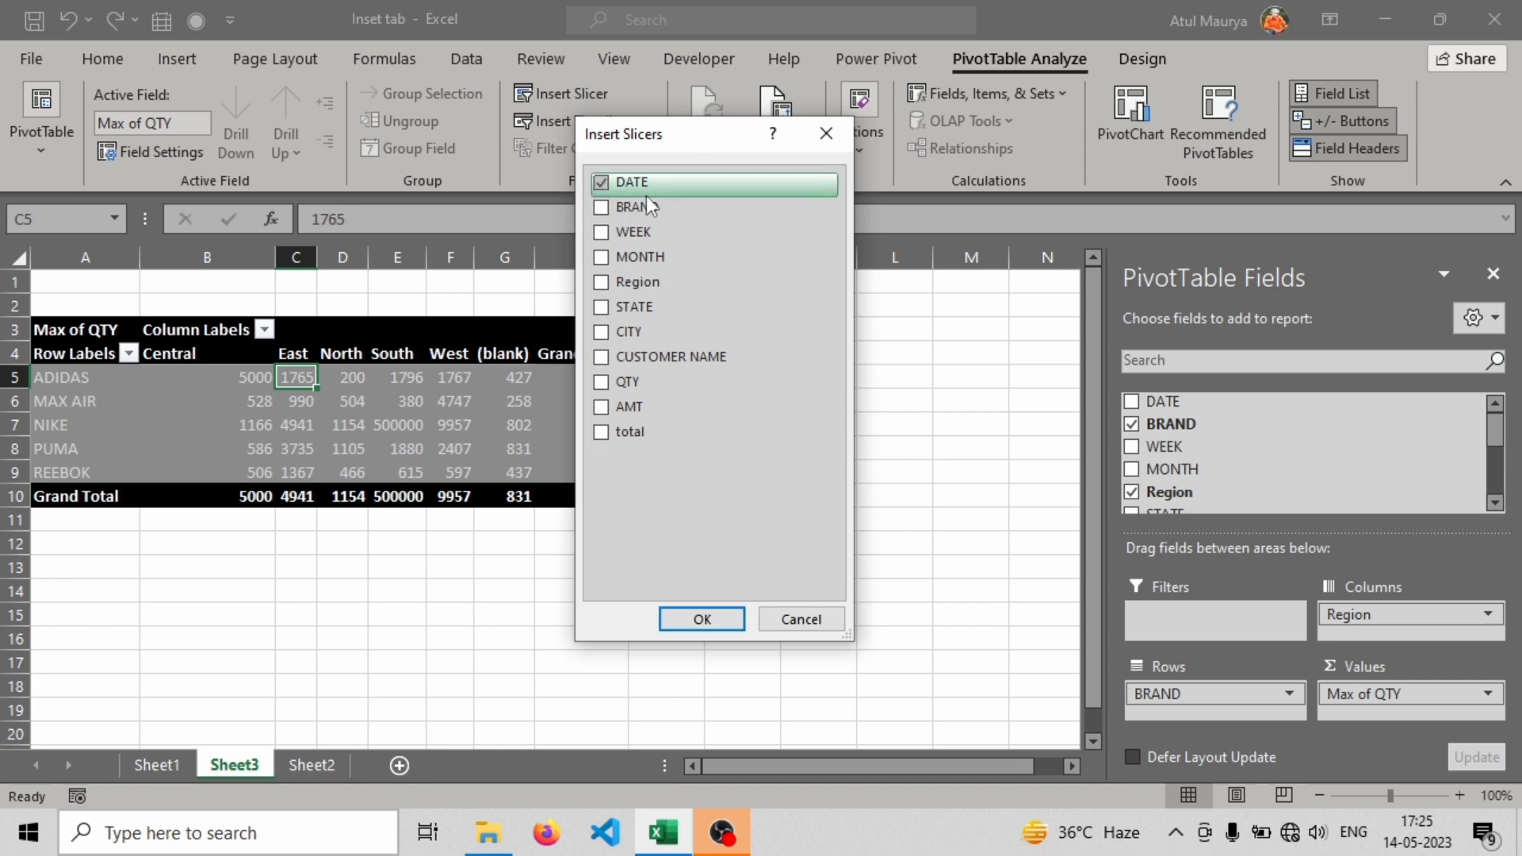
left_click(702, 618)
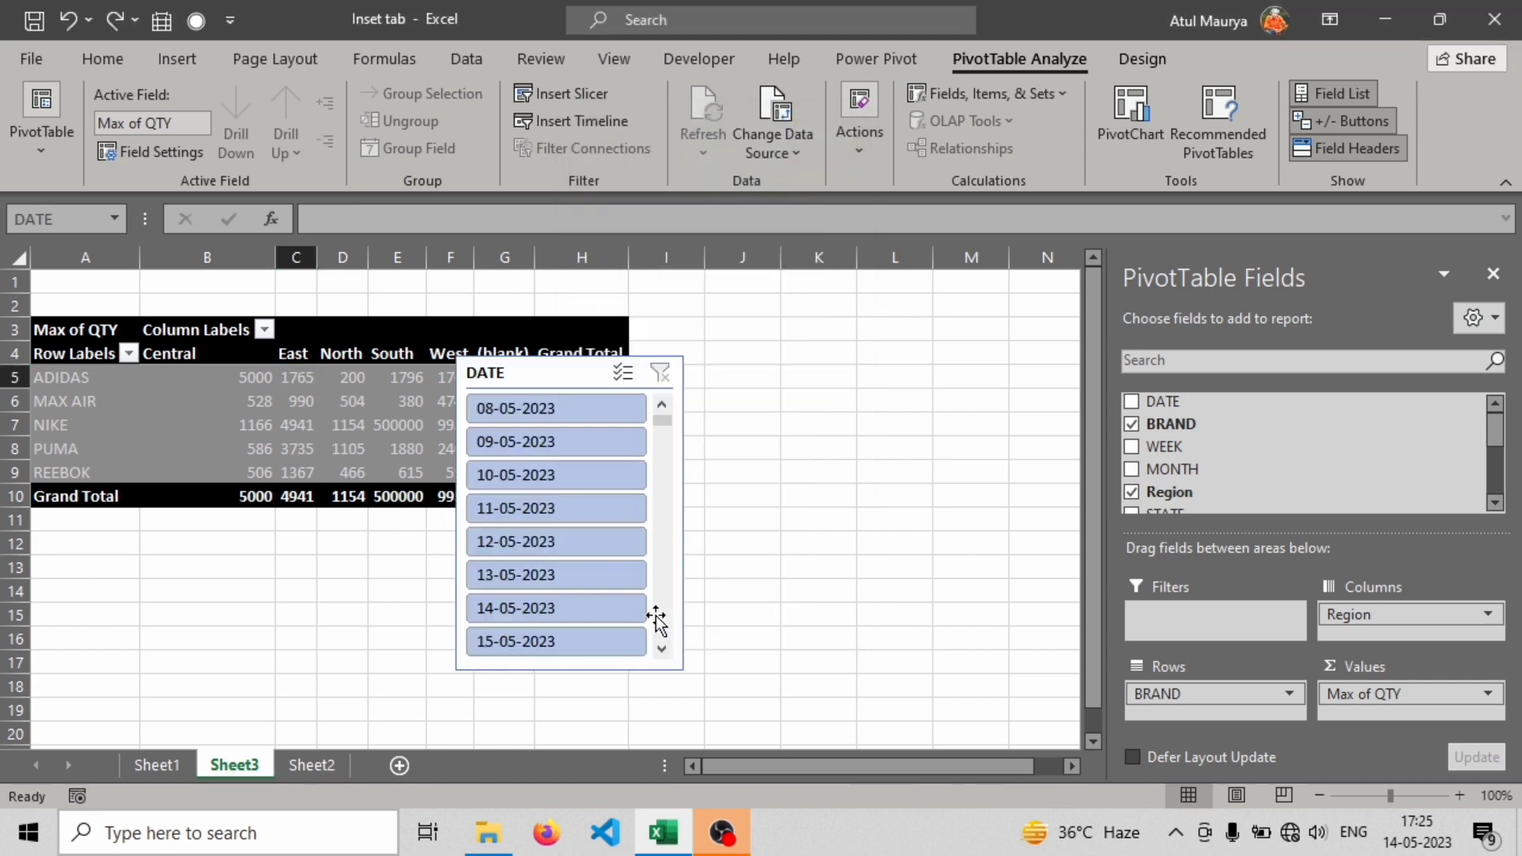
left_click_drag(605, 378, 732, 302)
Filter the PivotTable by 08-05-2023, 10-05-2023, 12-05-2023 and 14-05-2023 one at a time with the slicer, and clear the filter
left_click(741, 341)
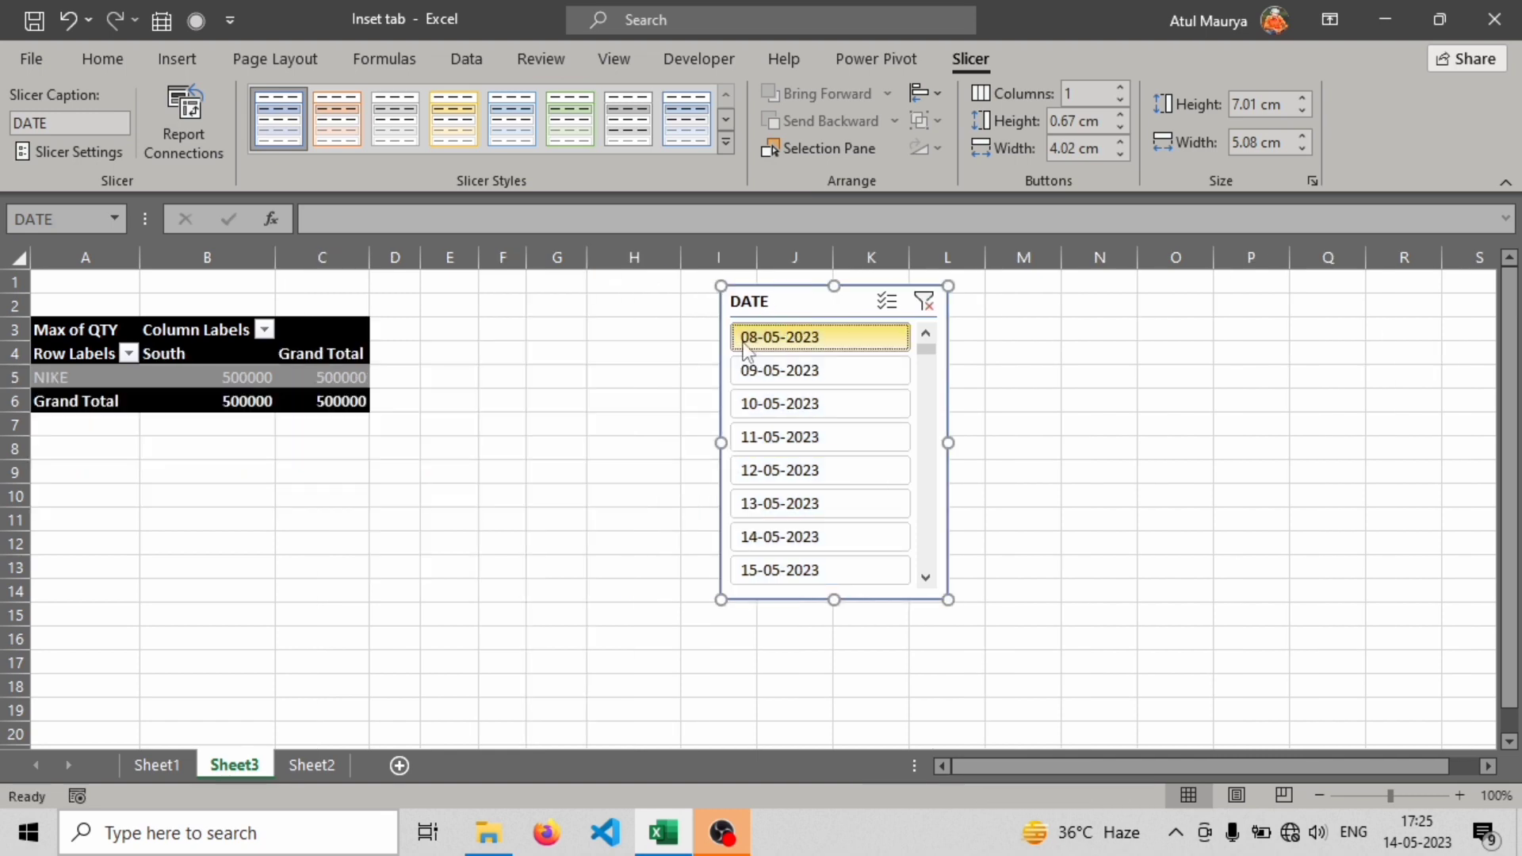
left_click(785, 406)
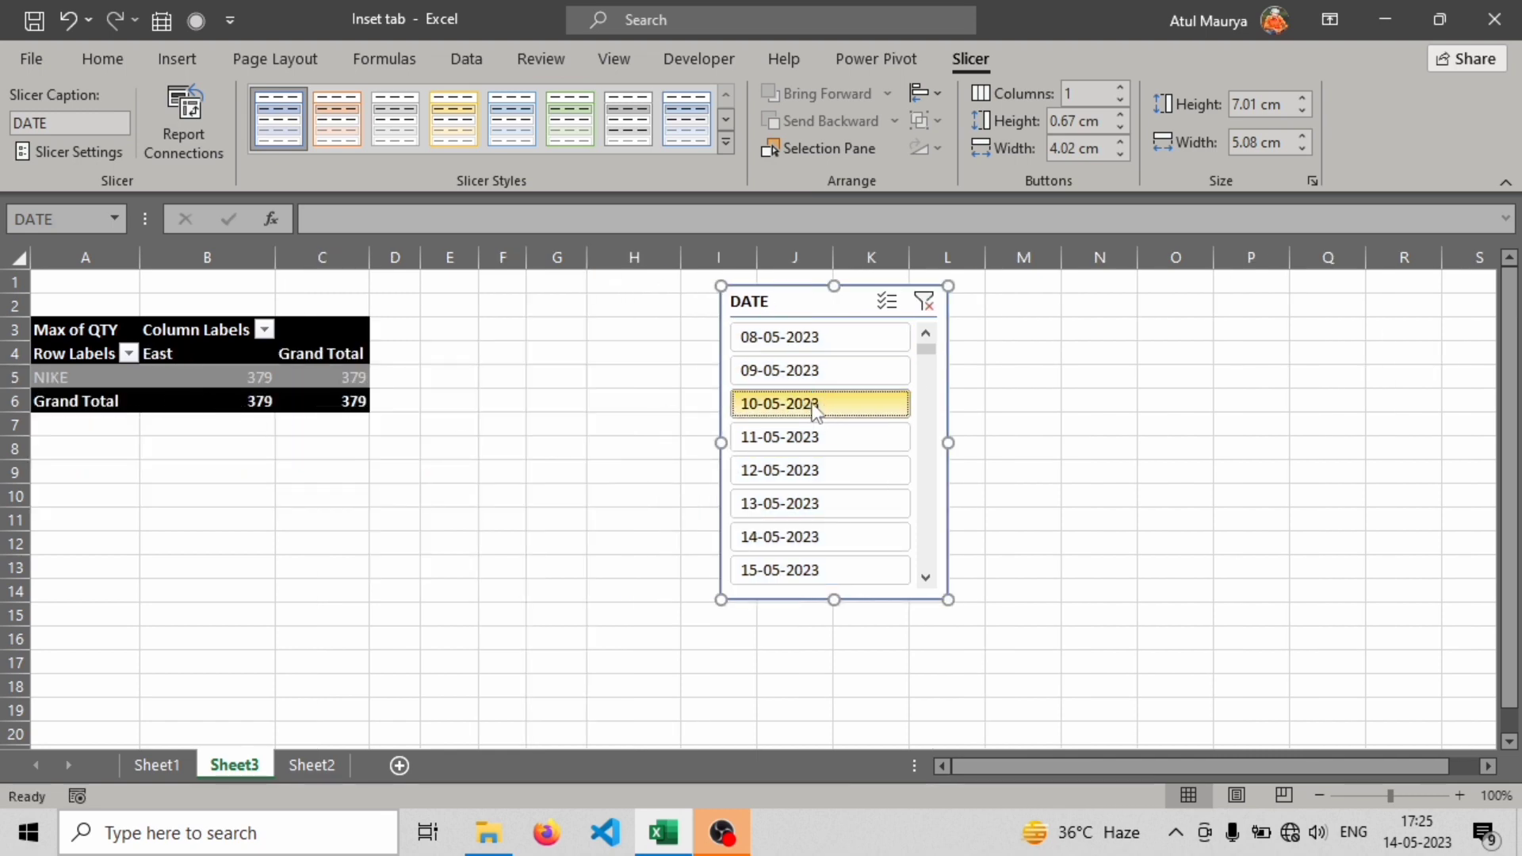
left_click(813, 474)
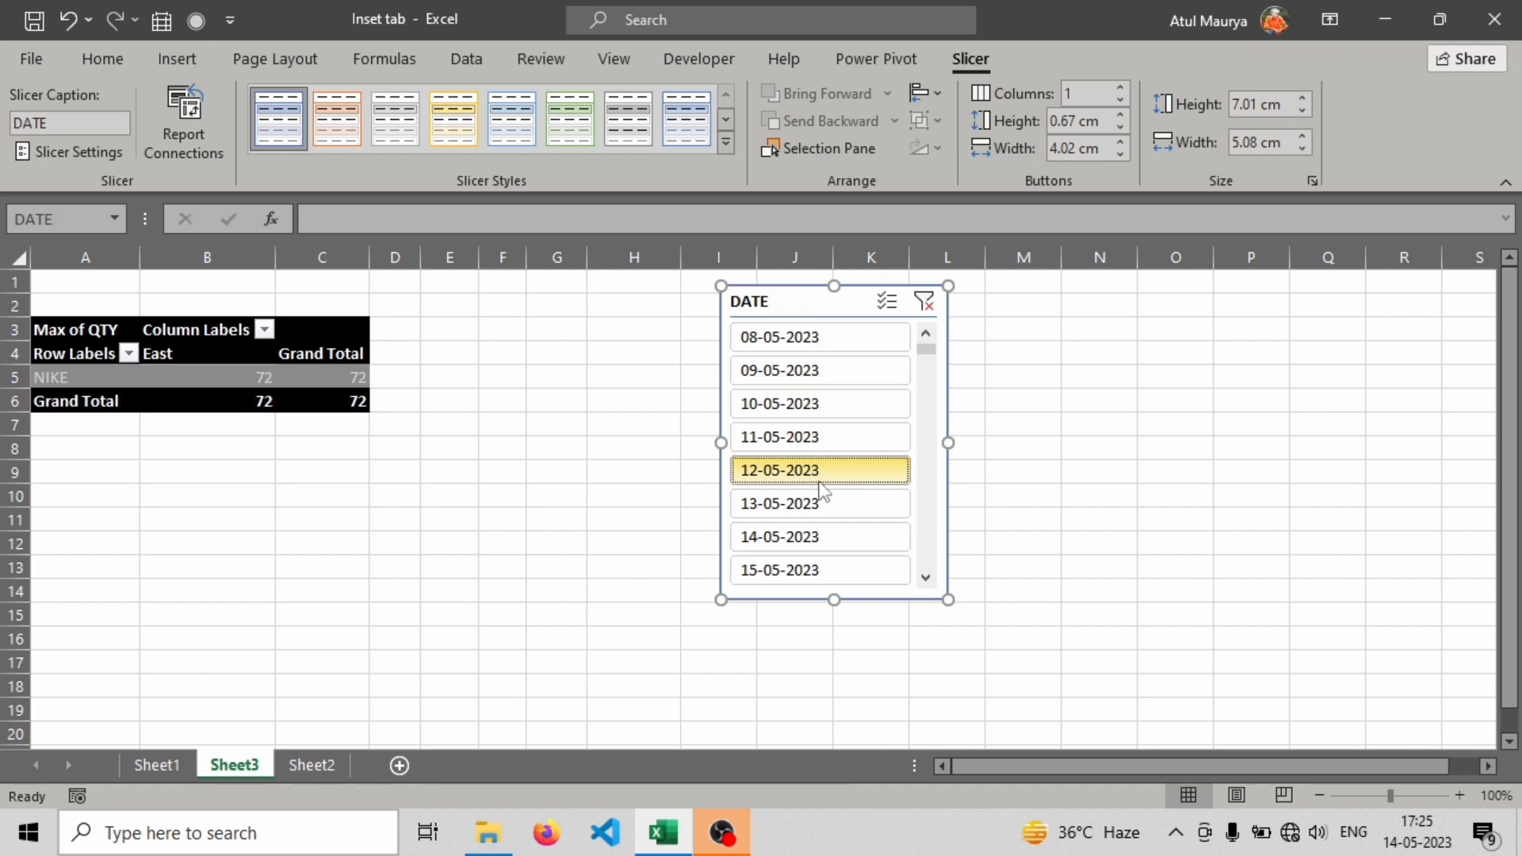
left_click(797, 541)
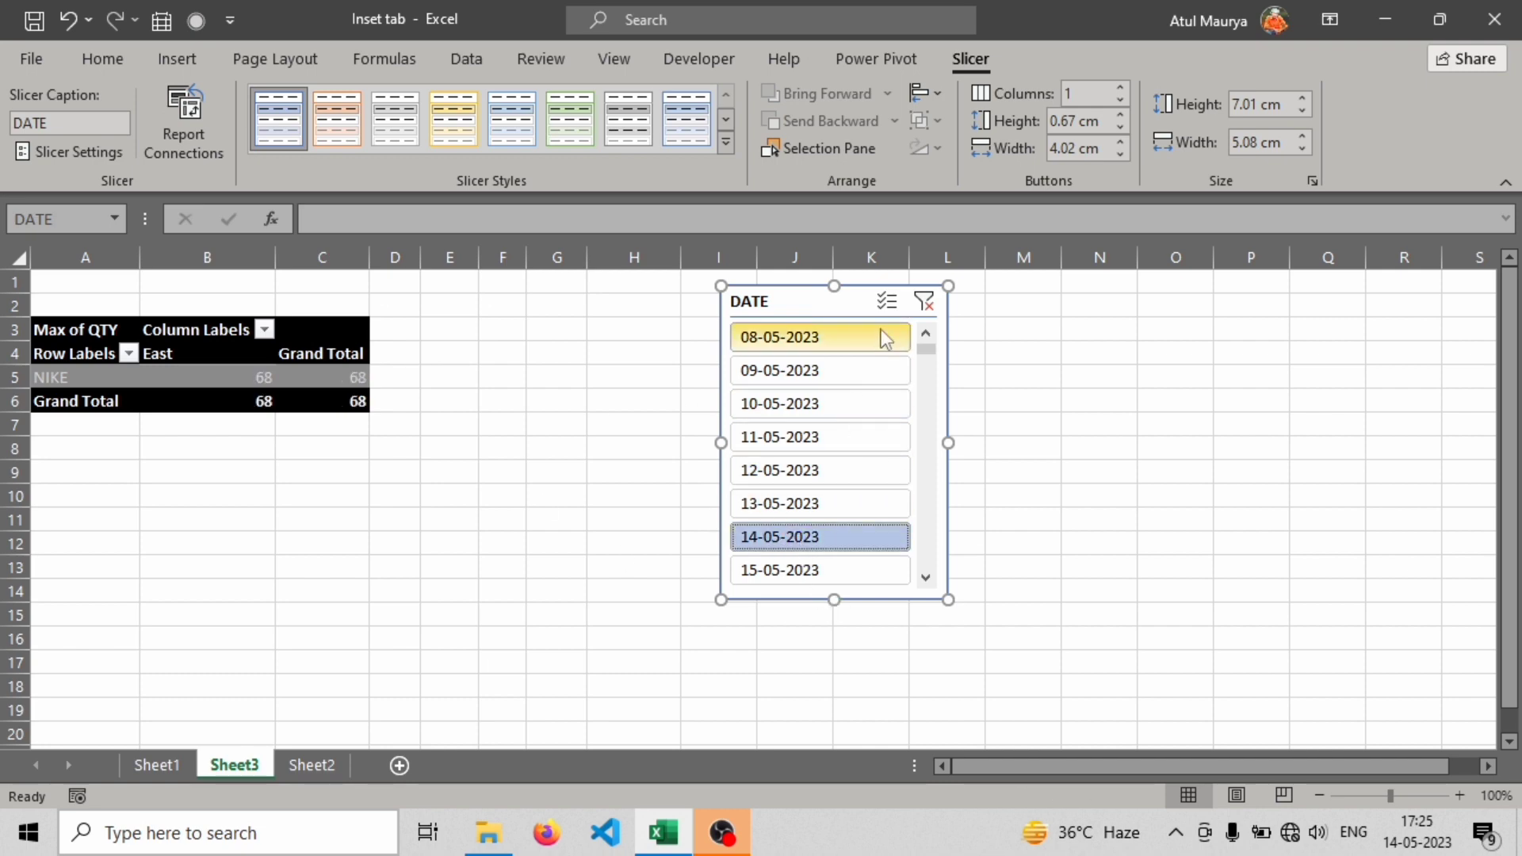
left_click(924, 304)
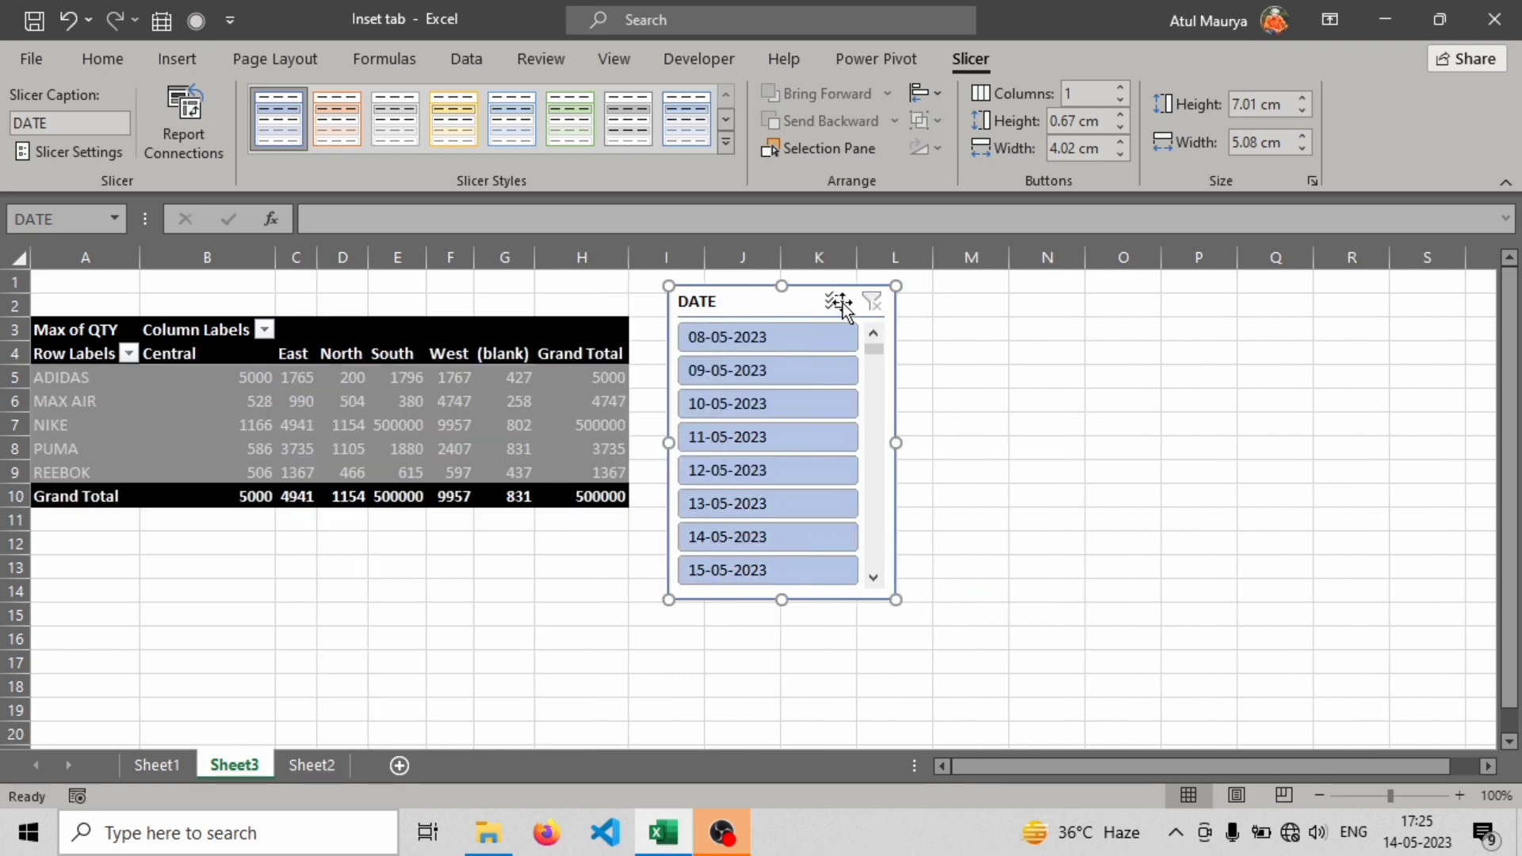
Try multi-select in the DATE slicer by excluding 09-05-2023 through 15-05-2023, and turn multi-select off again
left_click(812, 400)
left_click(749, 438)
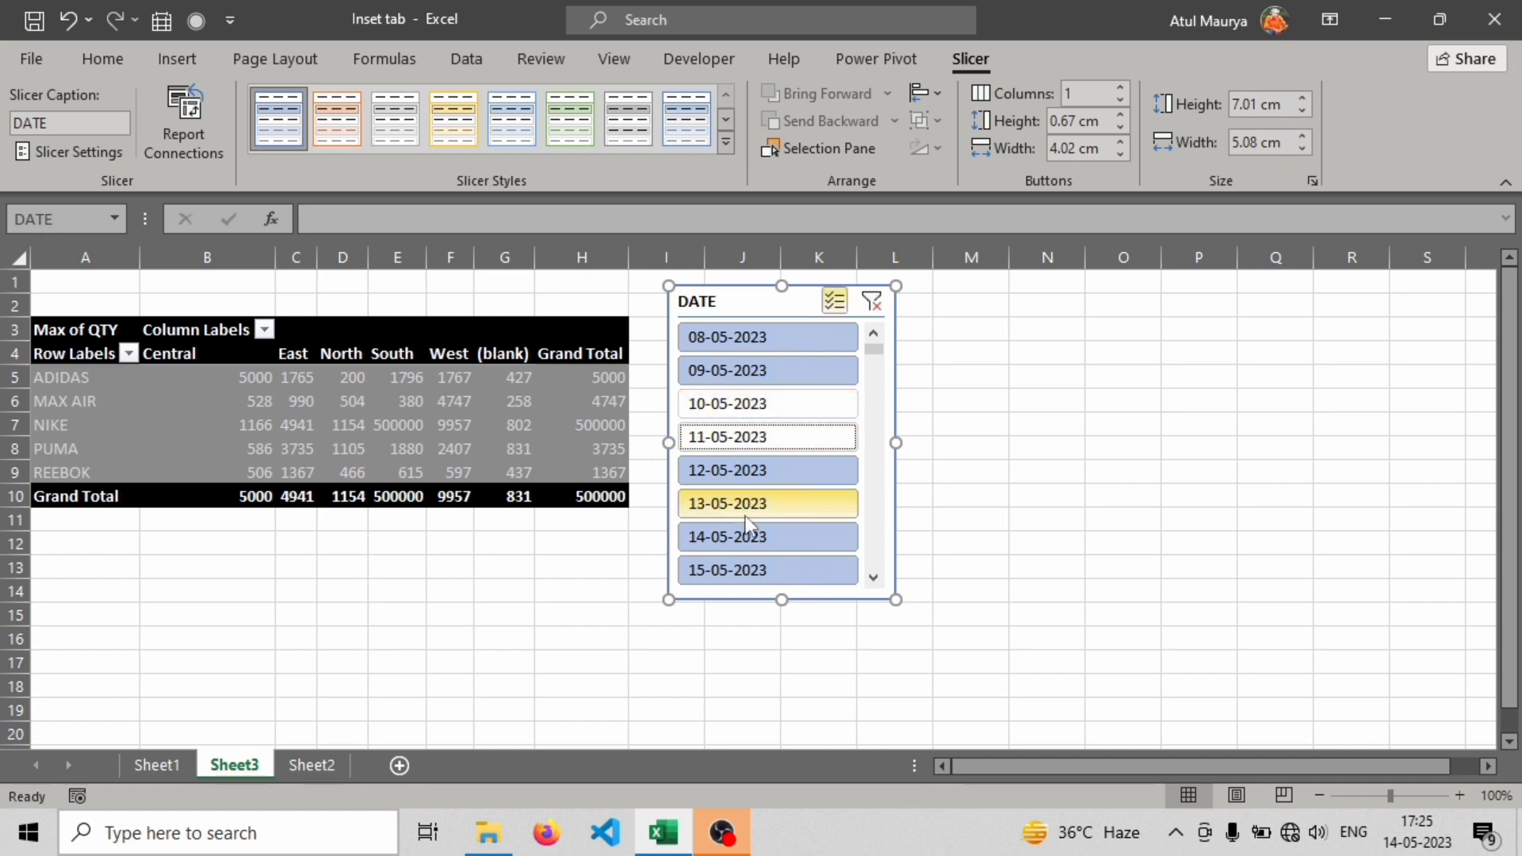
left_click(753, 503)
left_click(757, 570)
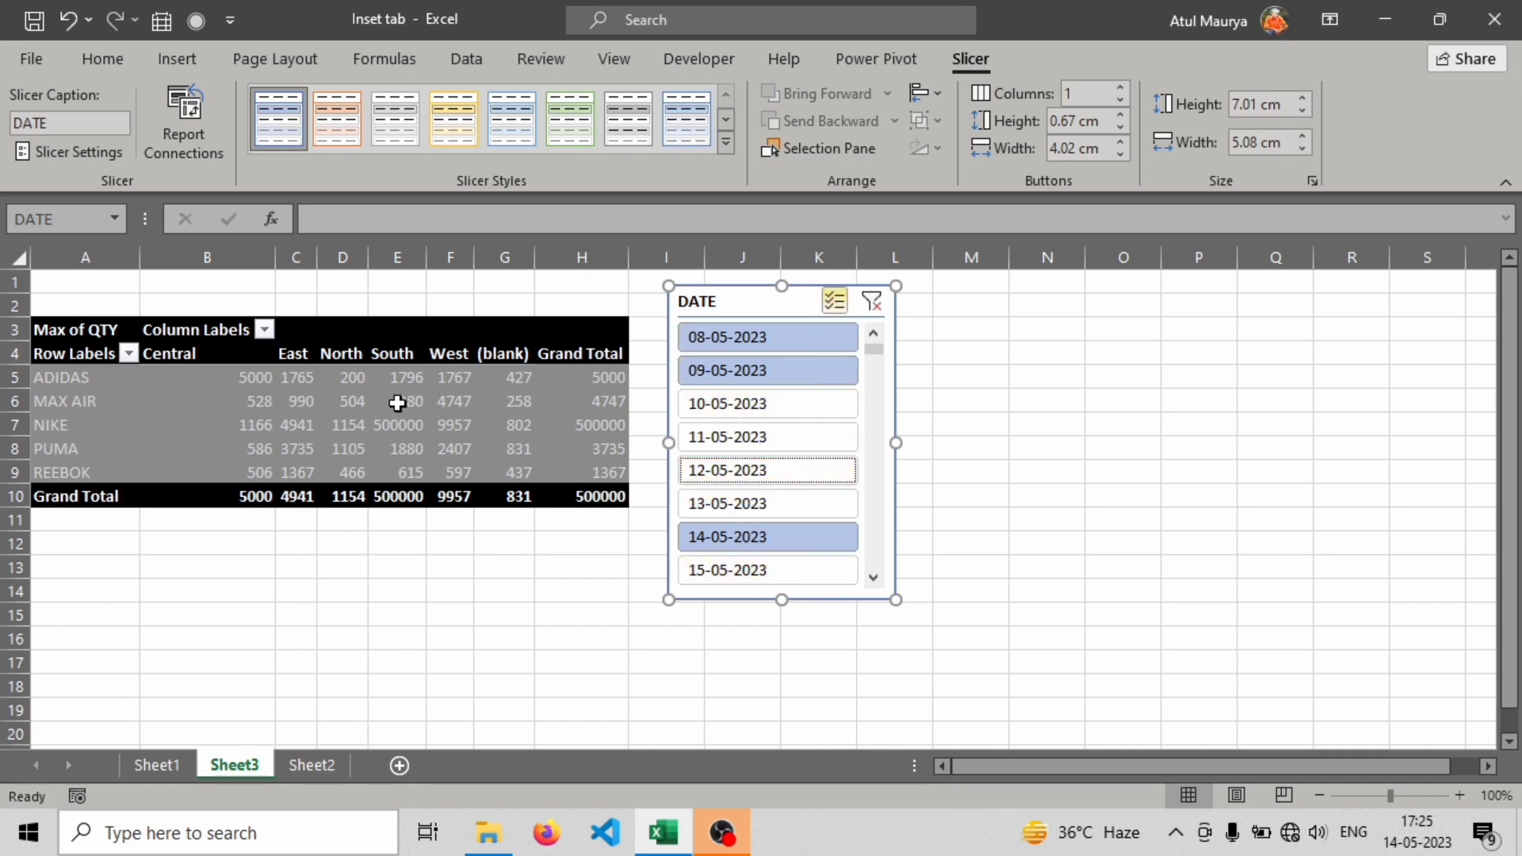
left_click(741, 537)
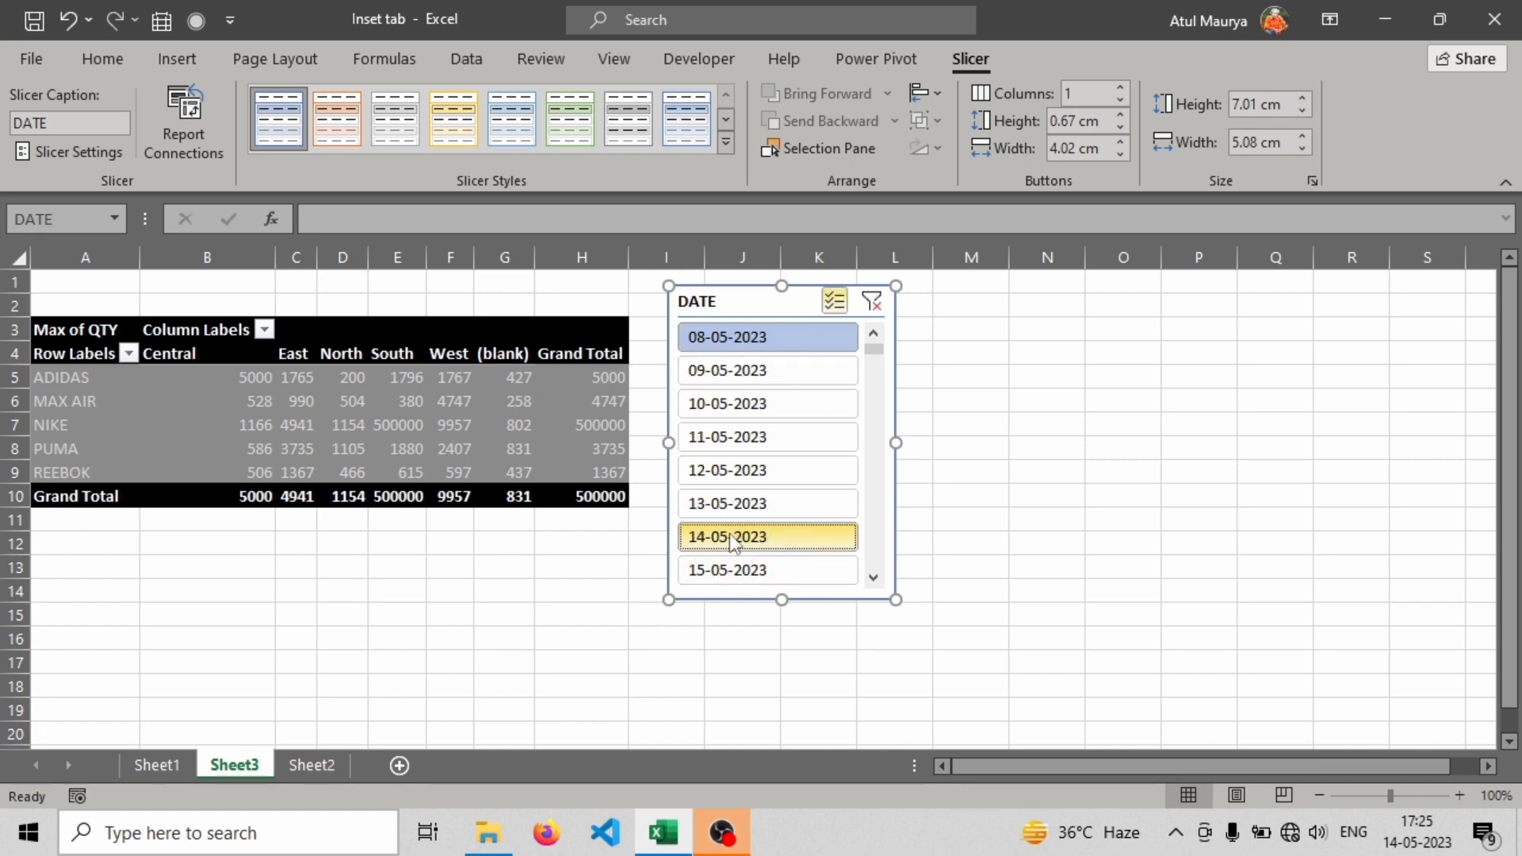
left_click(834, 300)
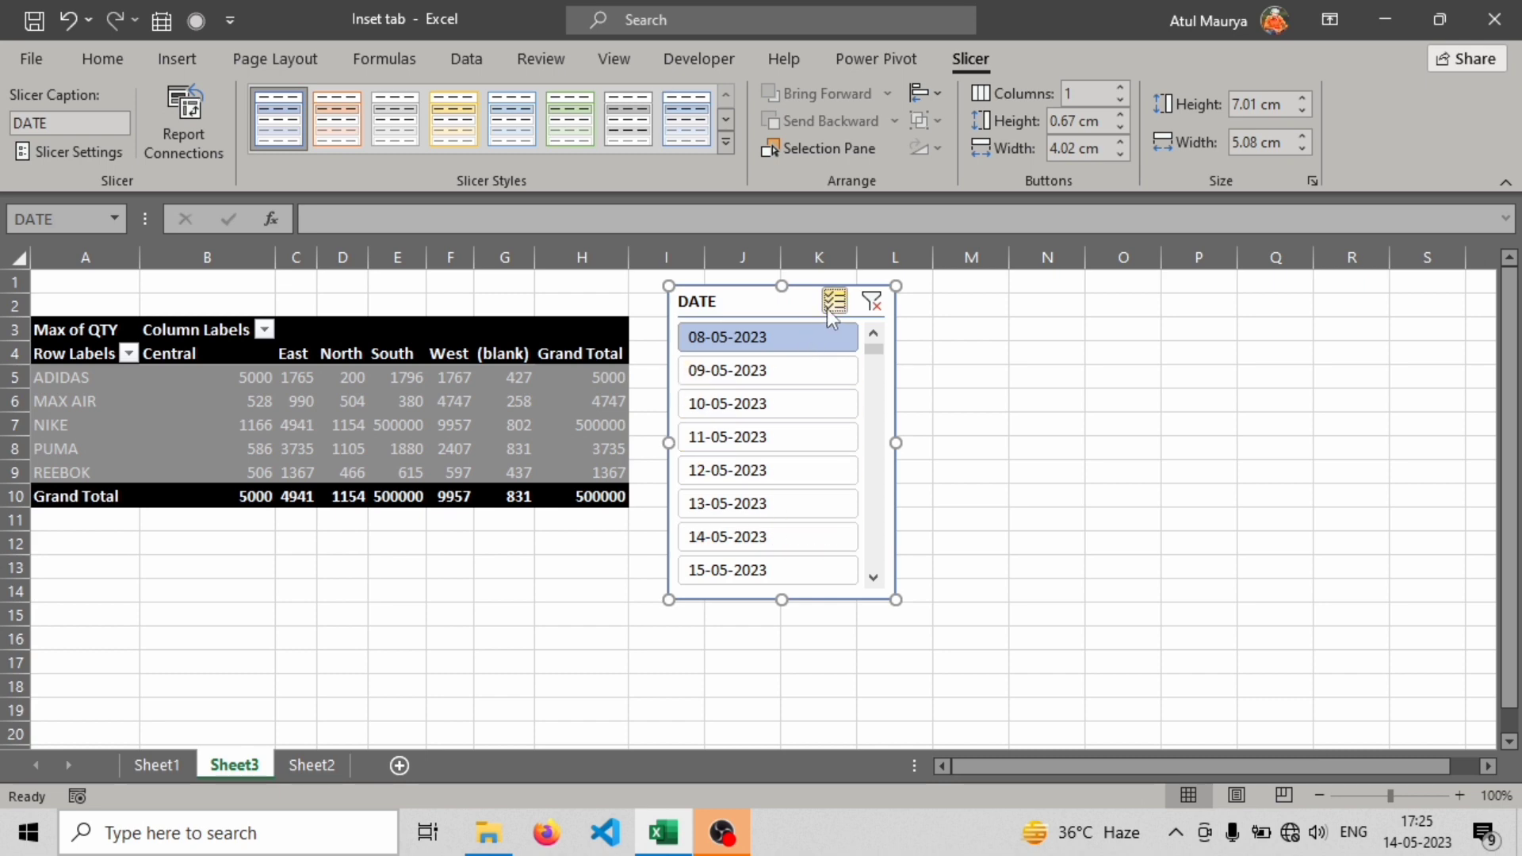
Select 08-05-2023 to 10-05-2023 and extend the slicer selection through 14-05-2023, and clear the filter
left_click(773, 400, "shift")
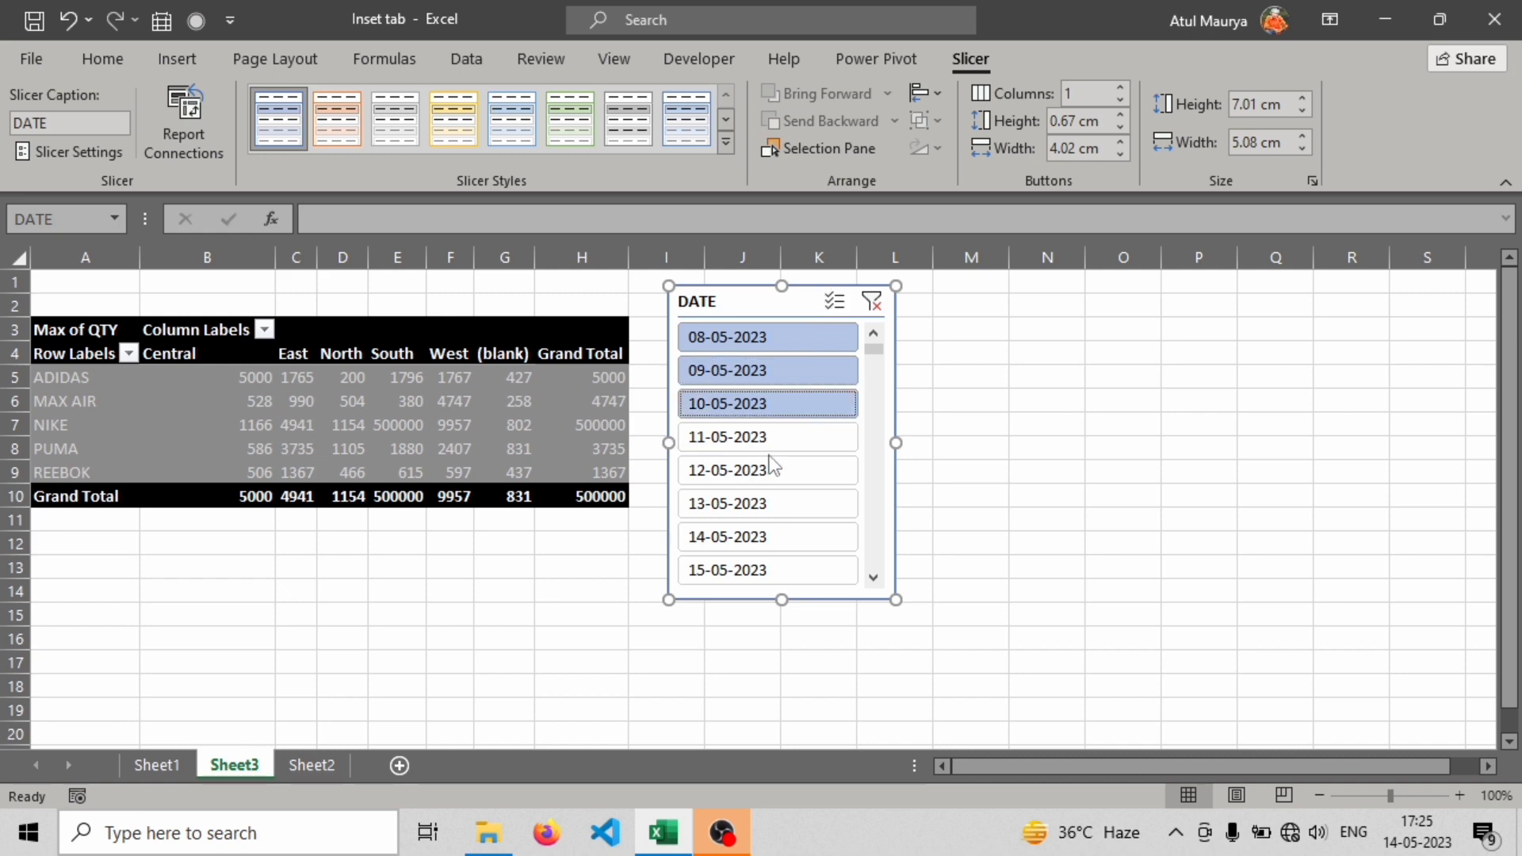
left_click_drag(762, 542, 772, 436)
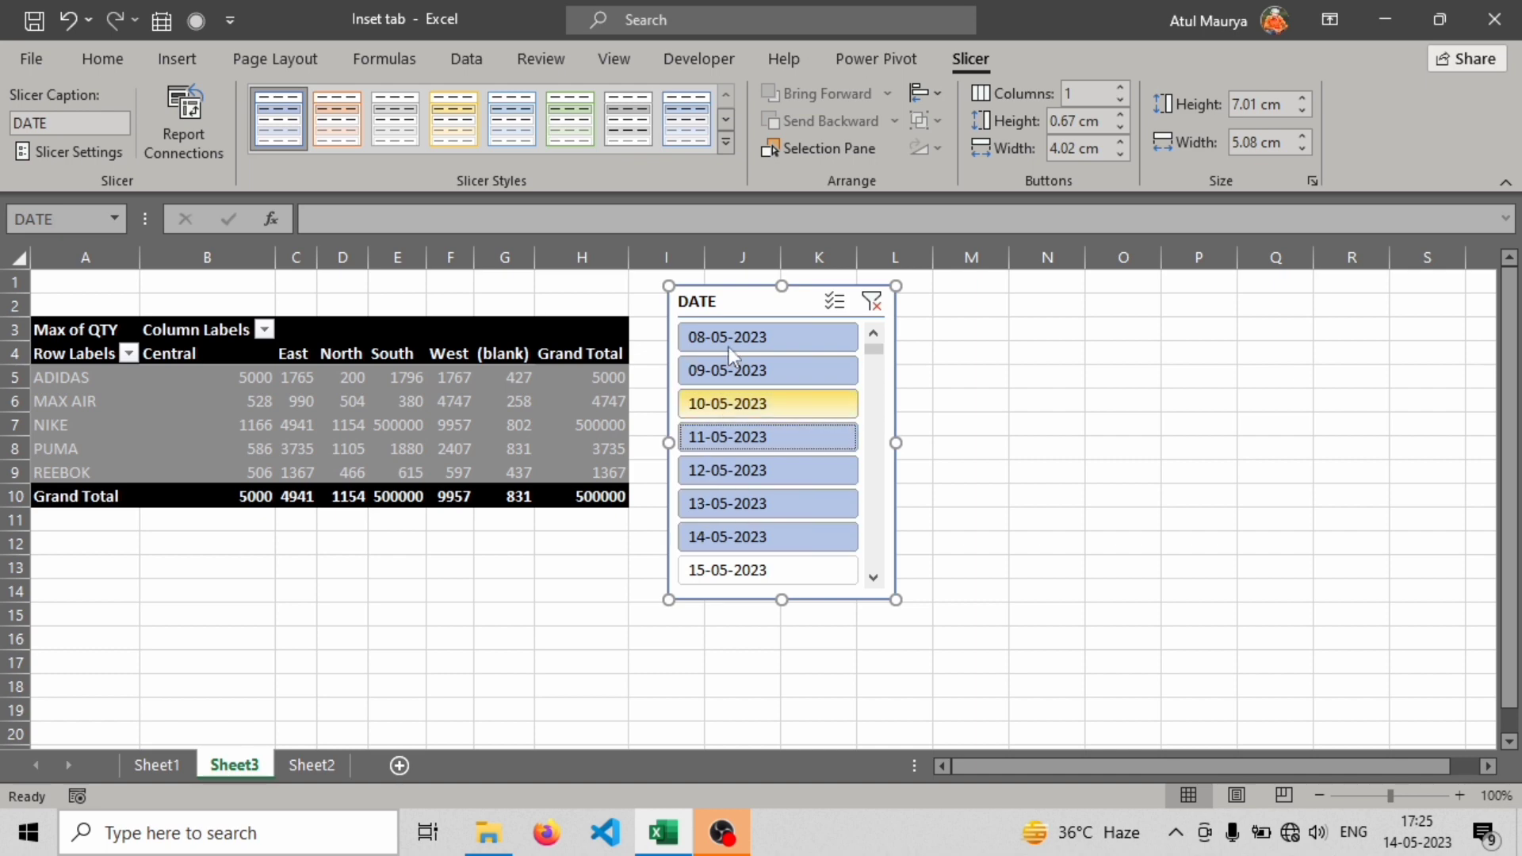
left_click(872, 301)
Try the light grey, yellow and gradient blue slicer styles on the DATE slicer
left_click_drag(730, 296, 691, 291)
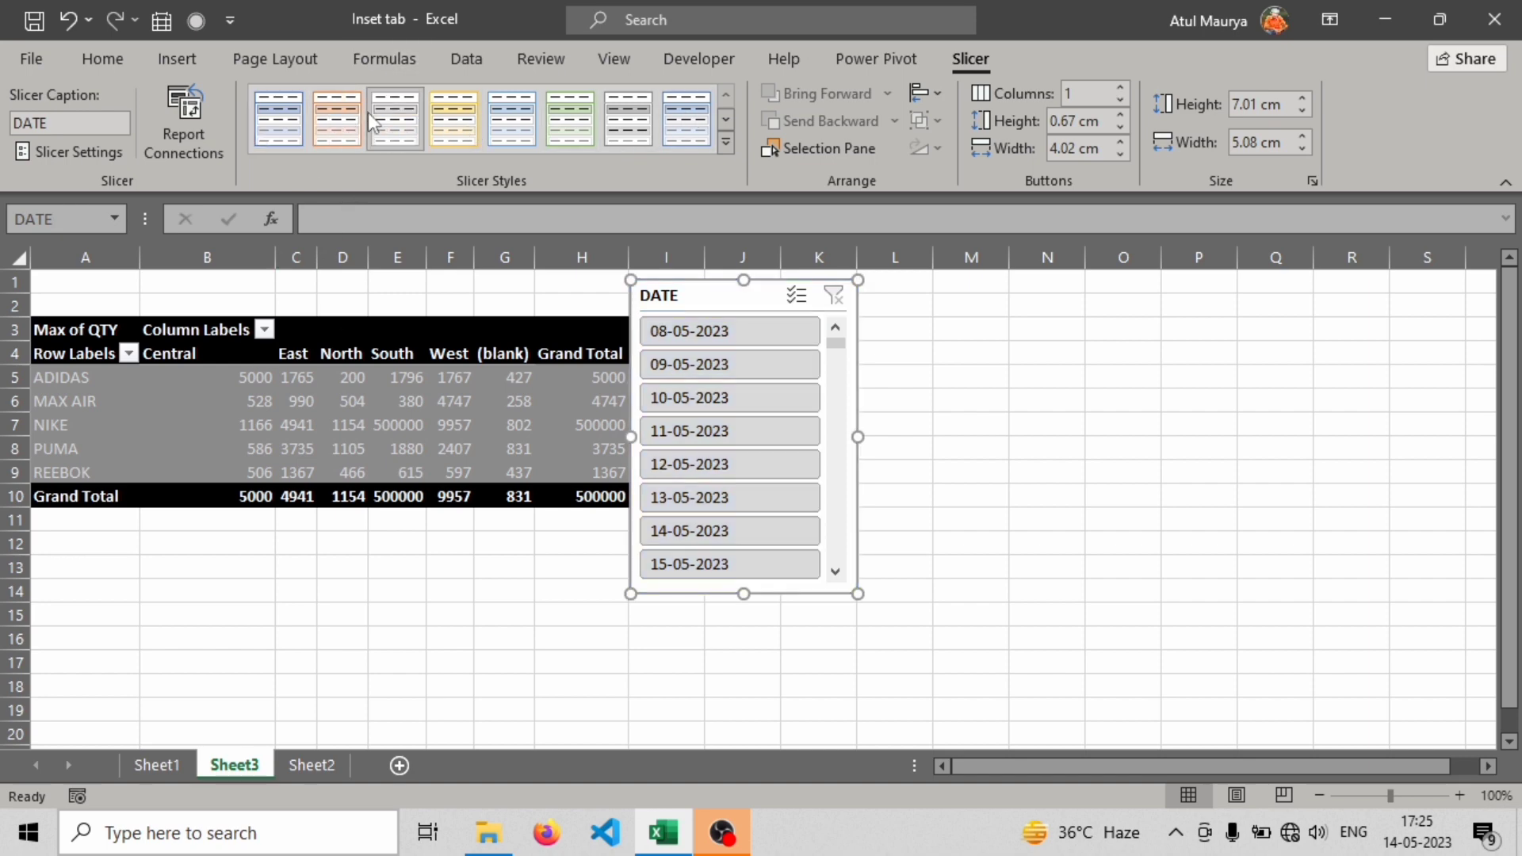
left_click(464, 119)
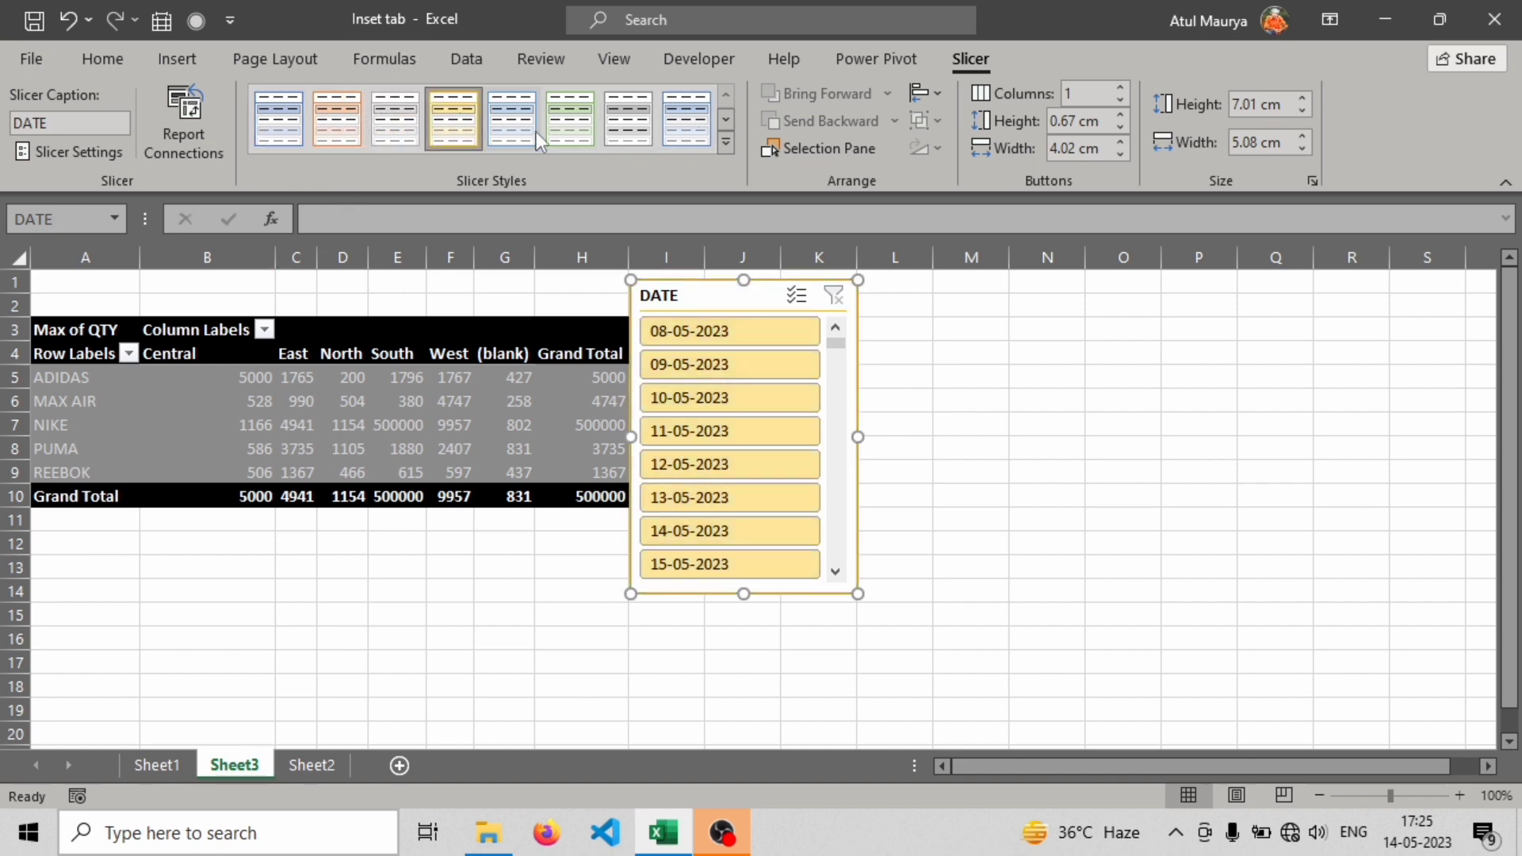
left_click(692, 125)
Apply the dark orange slicer style to the DATE slicer and move it against the PivotTable's Grand Total column
left_click(719, 154)
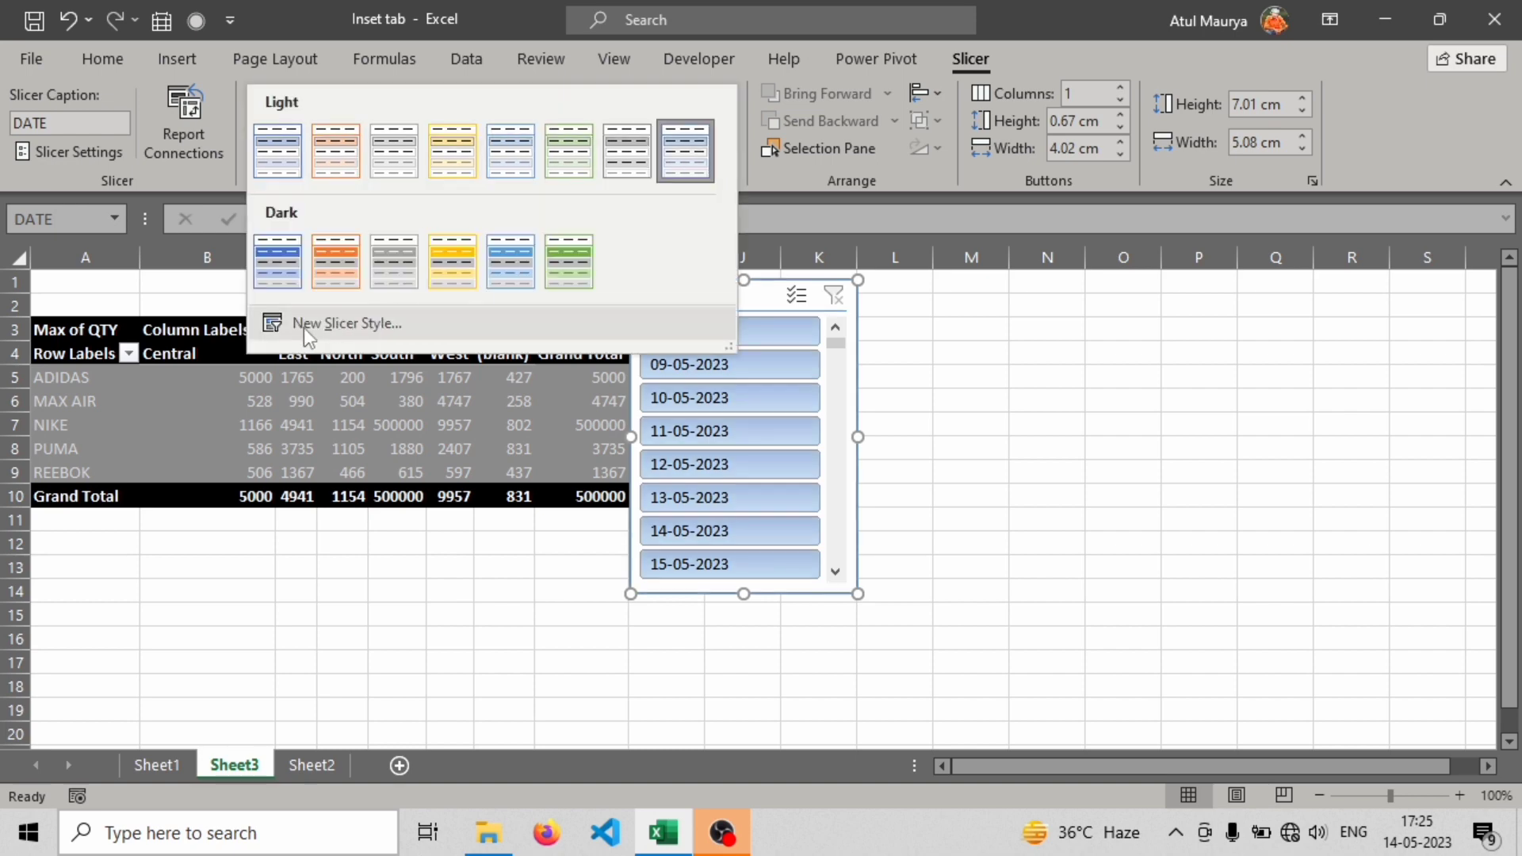
left_click(332, 265)
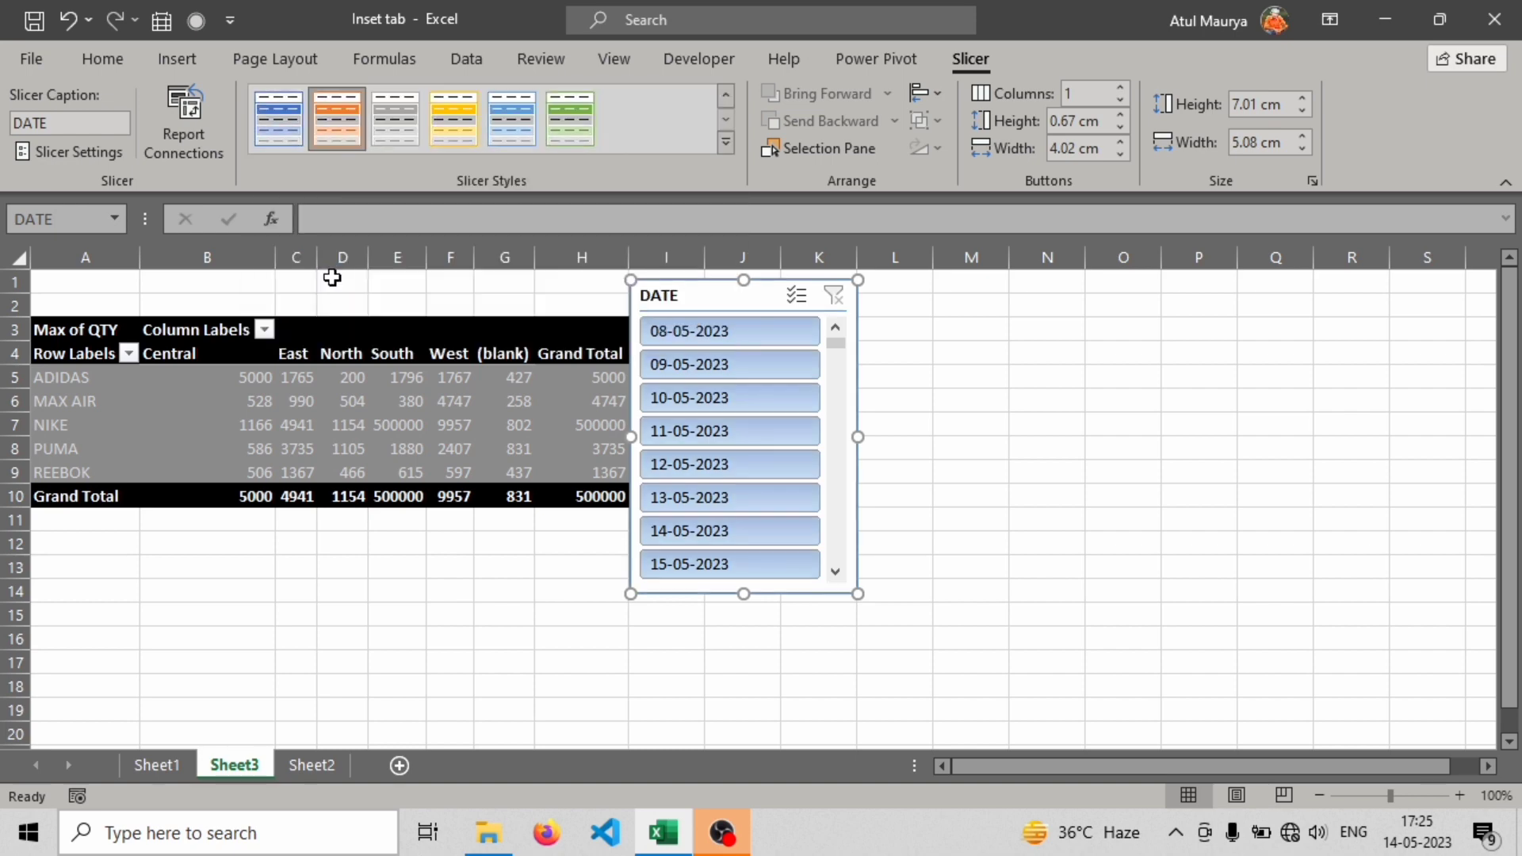
mouse_move(698, 294)
left_mouse_down()
mouse_move(638, 417)
mouse_move(615, 364)
mouse_move(692, 295)
mouse_move(714, 296)
left_mouse_up()
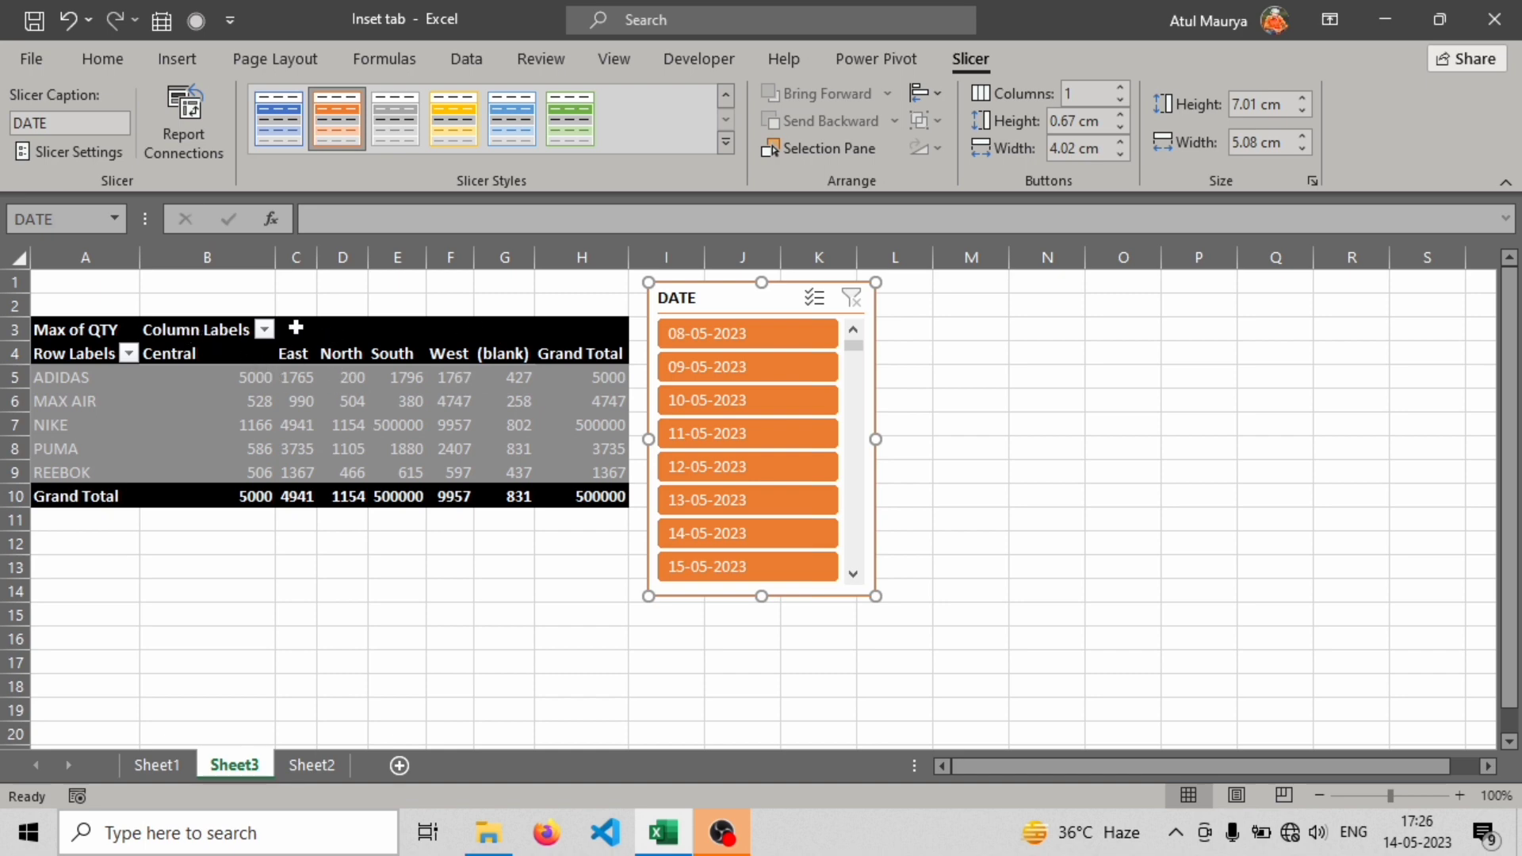
left_click_drag(730, 303, 703, 338)
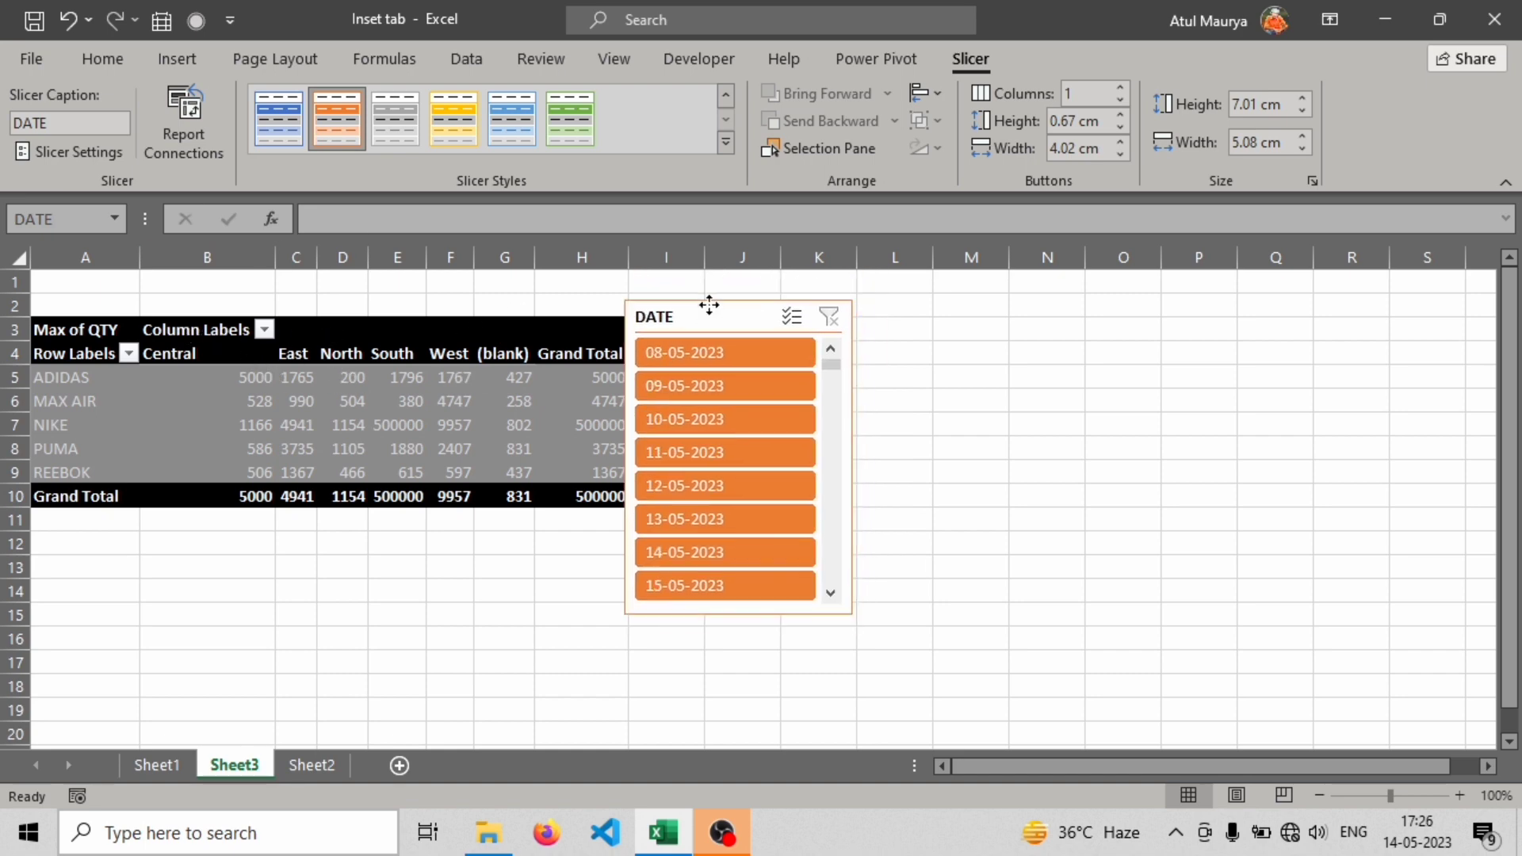
Check the DATE slicer's report connection to PivotTable1, filter to 08-05-2023, and clear the filter
left_click(195, 146)
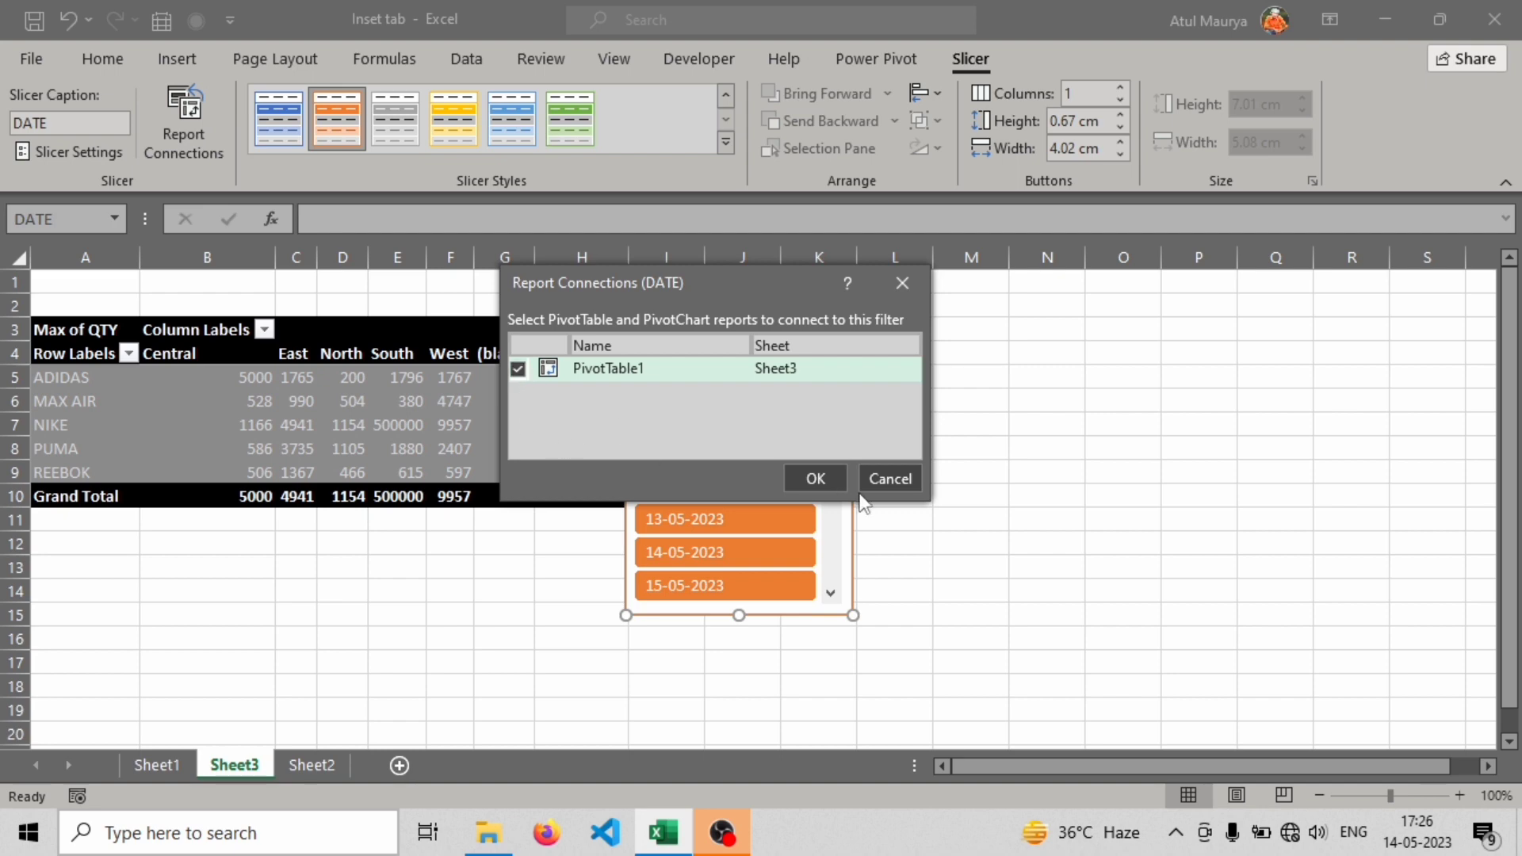
left_click(816, 478)
left_click(750, 355)
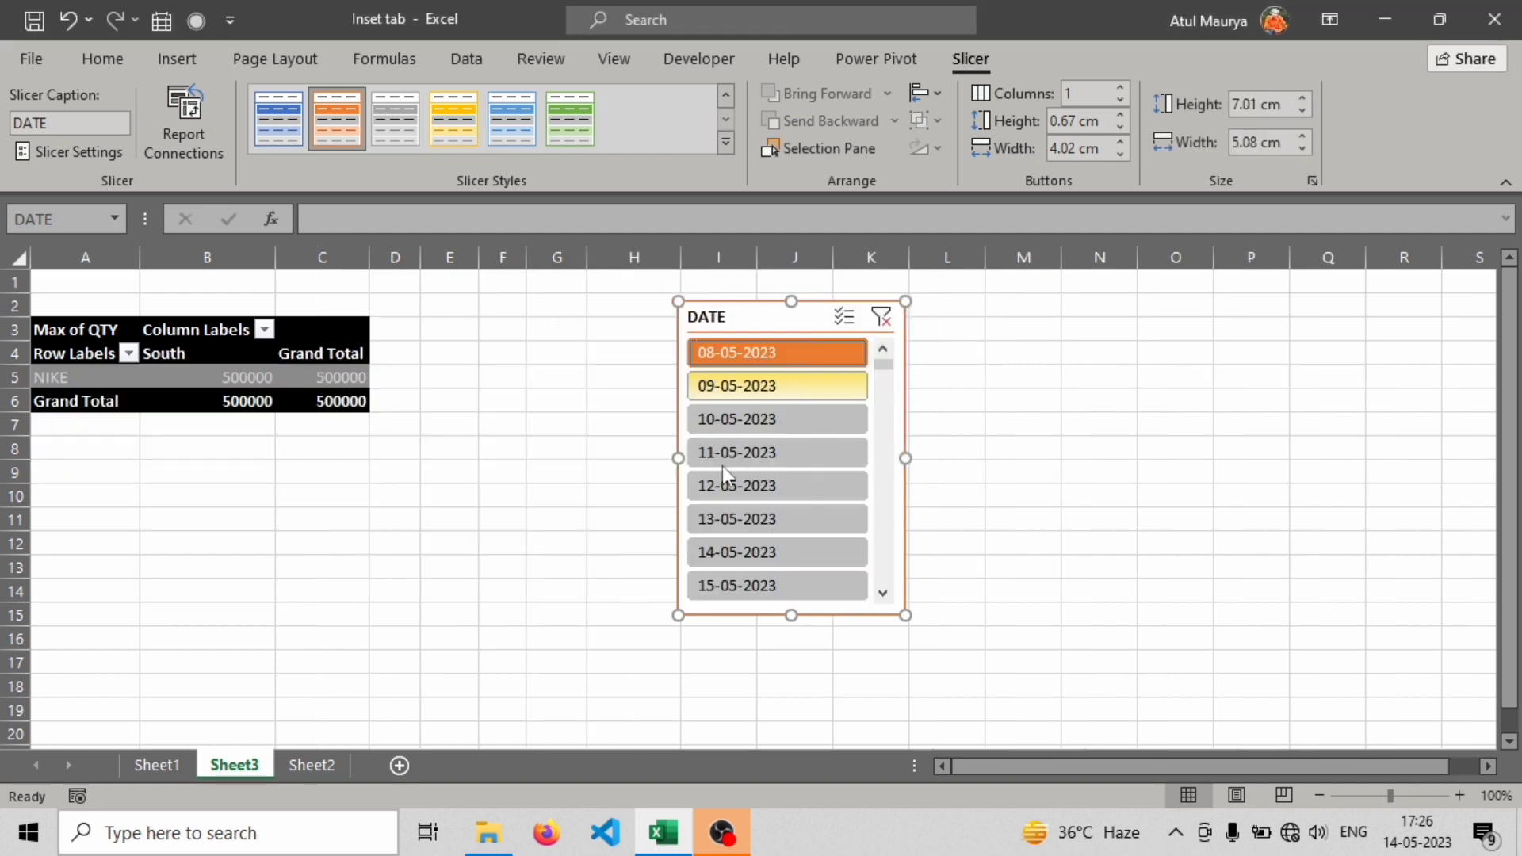
left_click(880, 317)
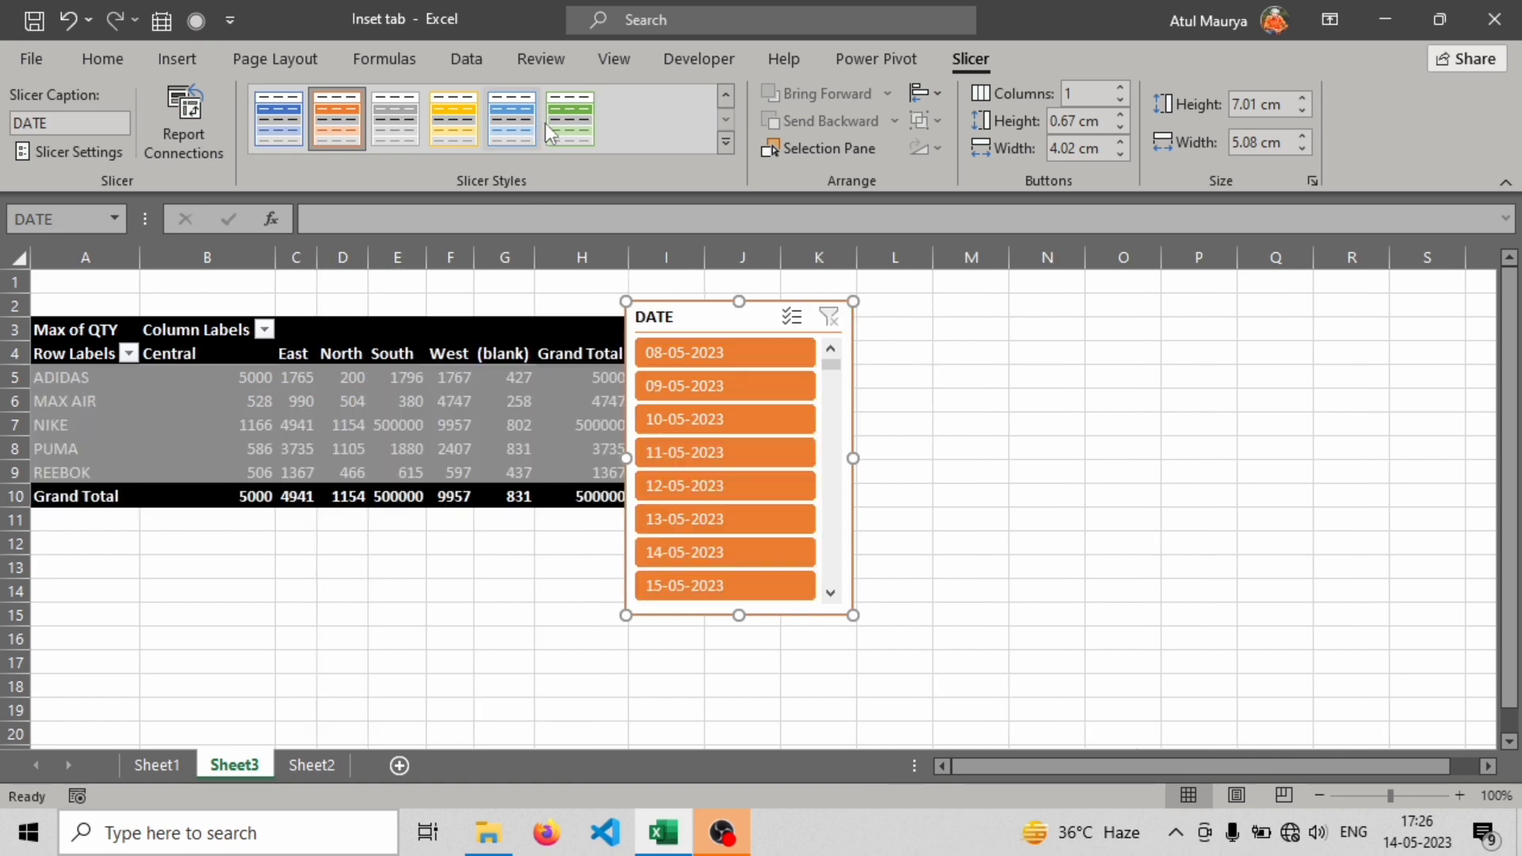
Apply the dark green slicer style to the DATE slicer and look at its alignment options
left_click(570, 119)
left_click(933, 97)
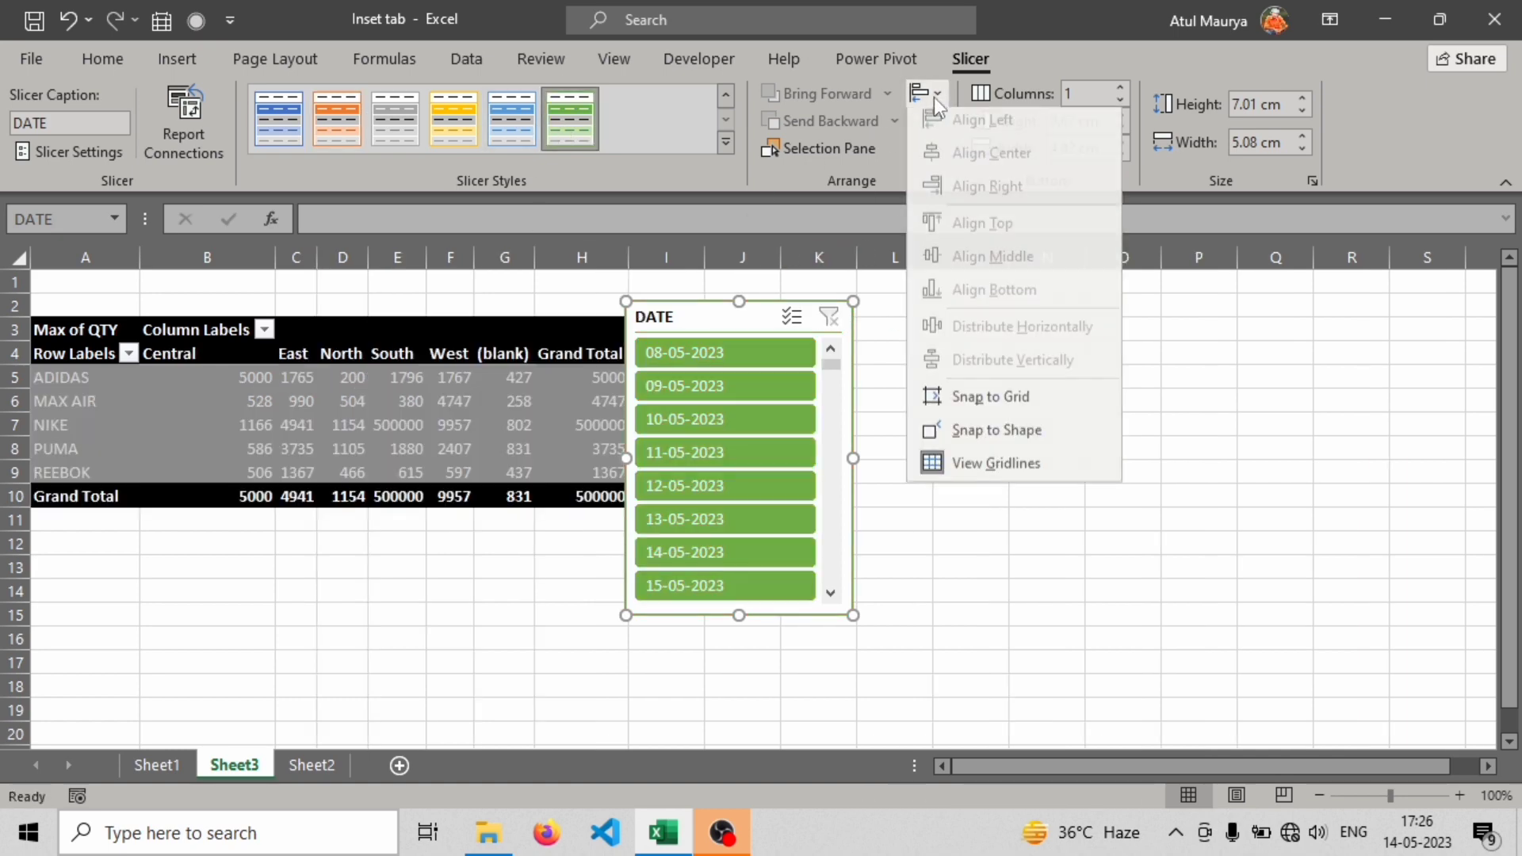
left_click(919, 102)
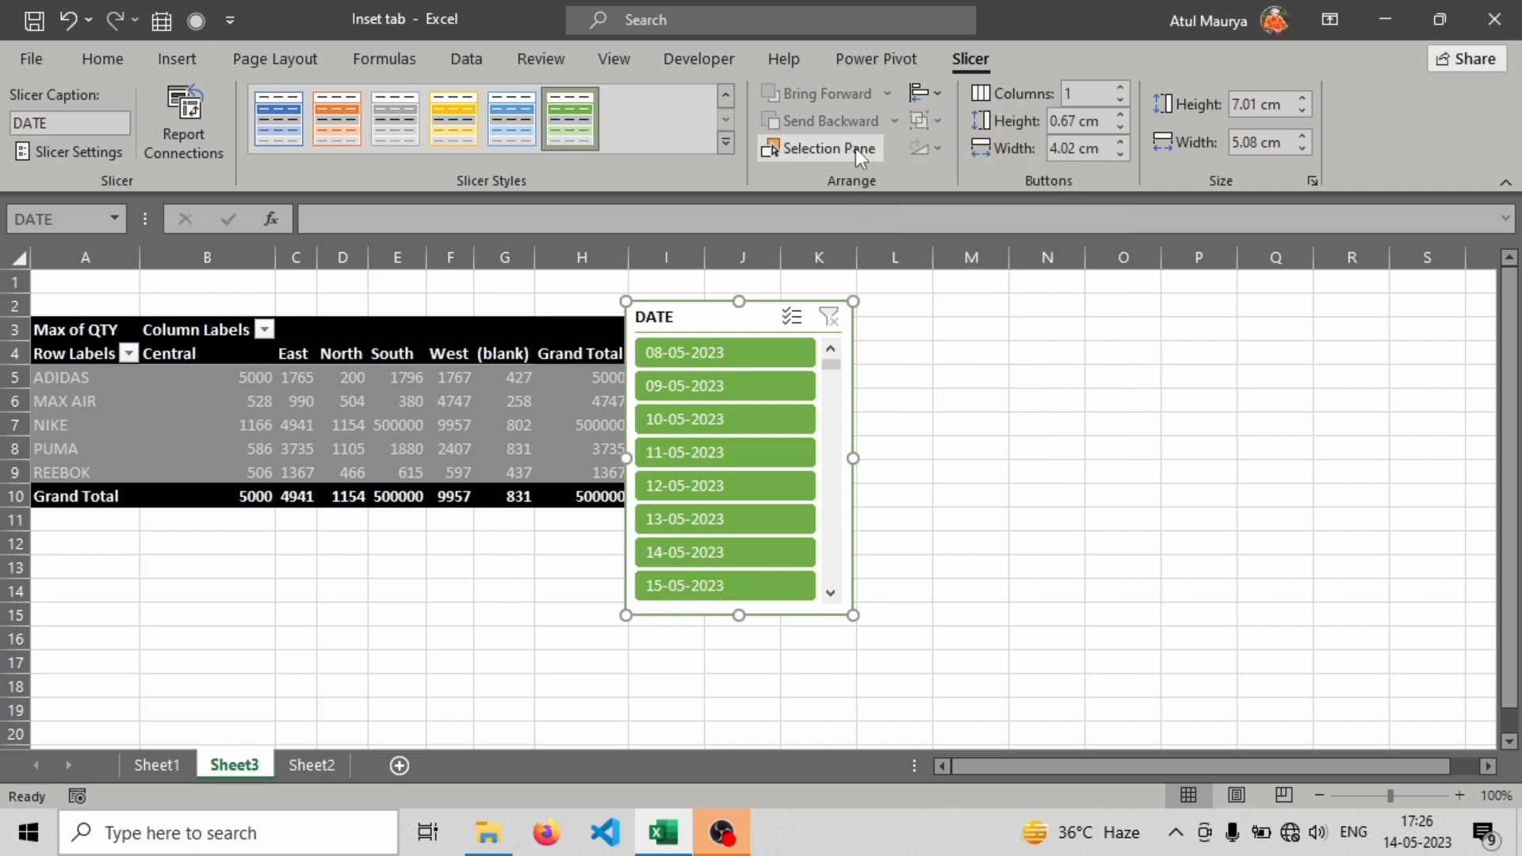
Try hiding and showing the DATE slicer twice through the Selection pane, and close the pane
left_click(811, 149)
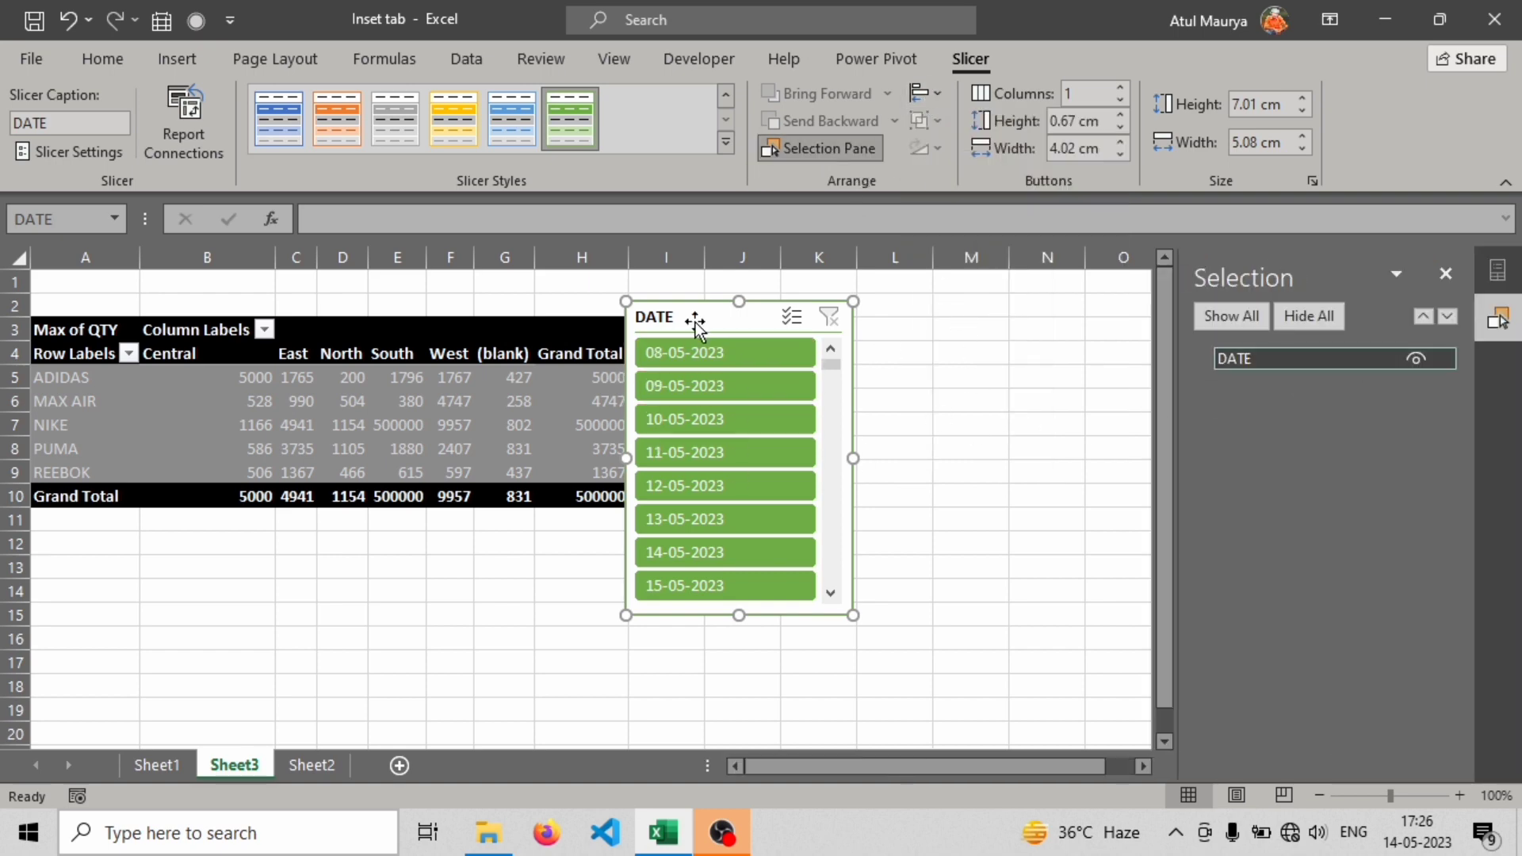
left_click(1417, 359)
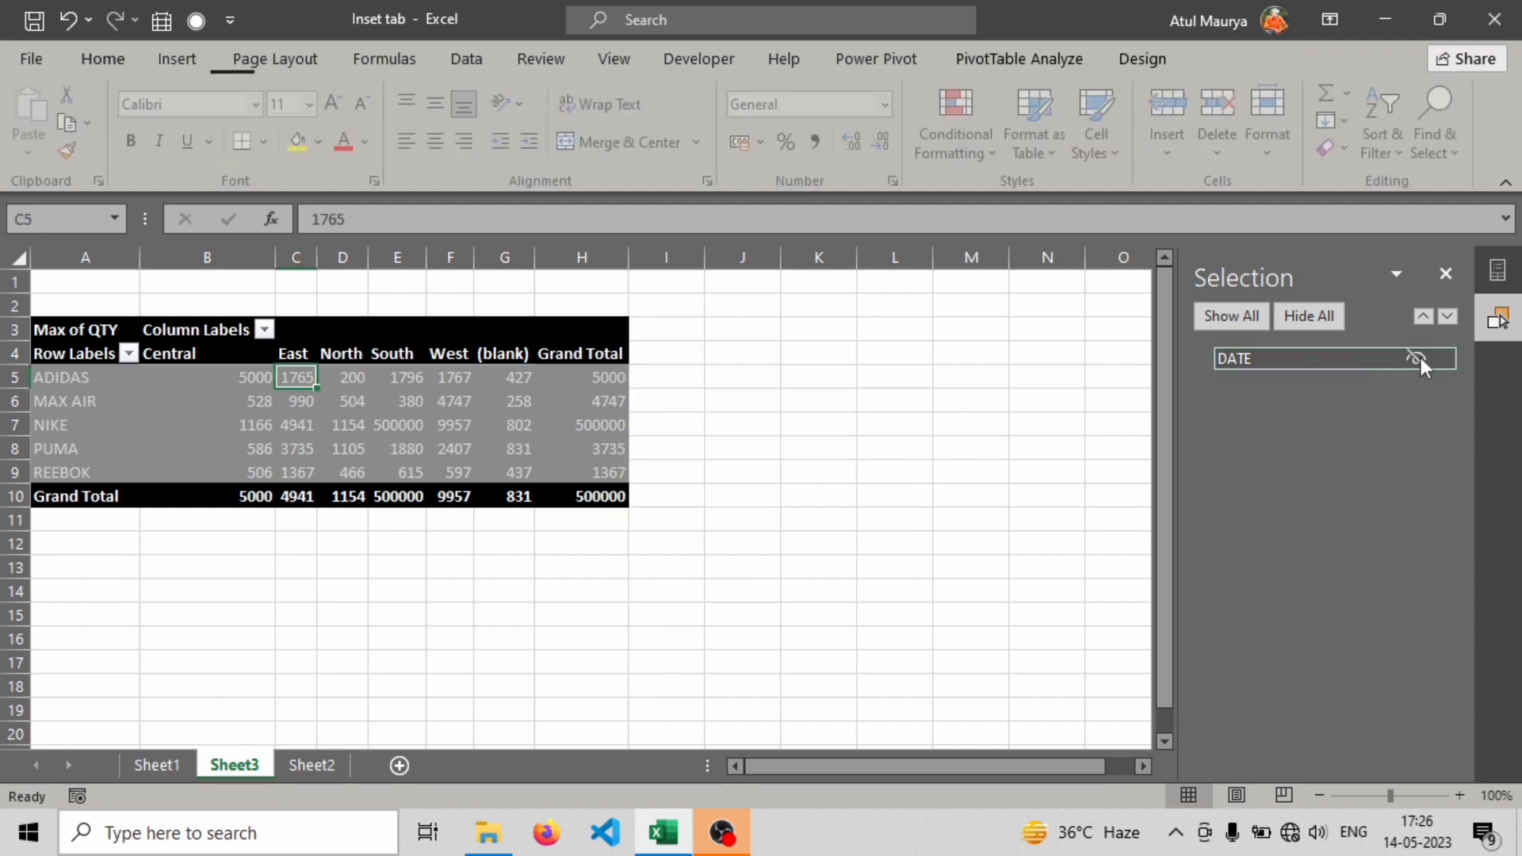
left_click(1417, 359)
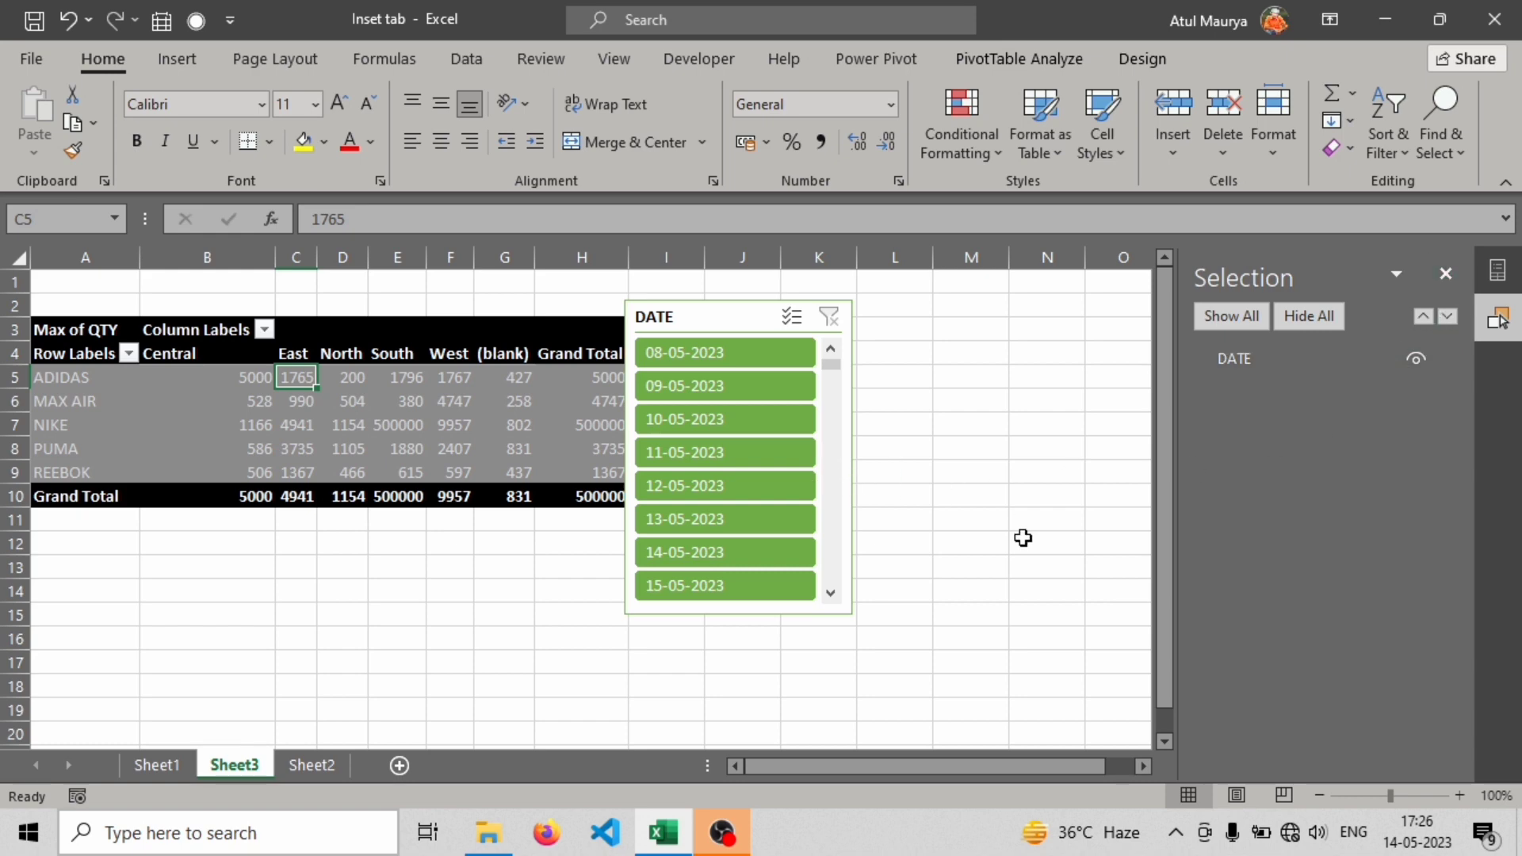
left_click(1417, 356)
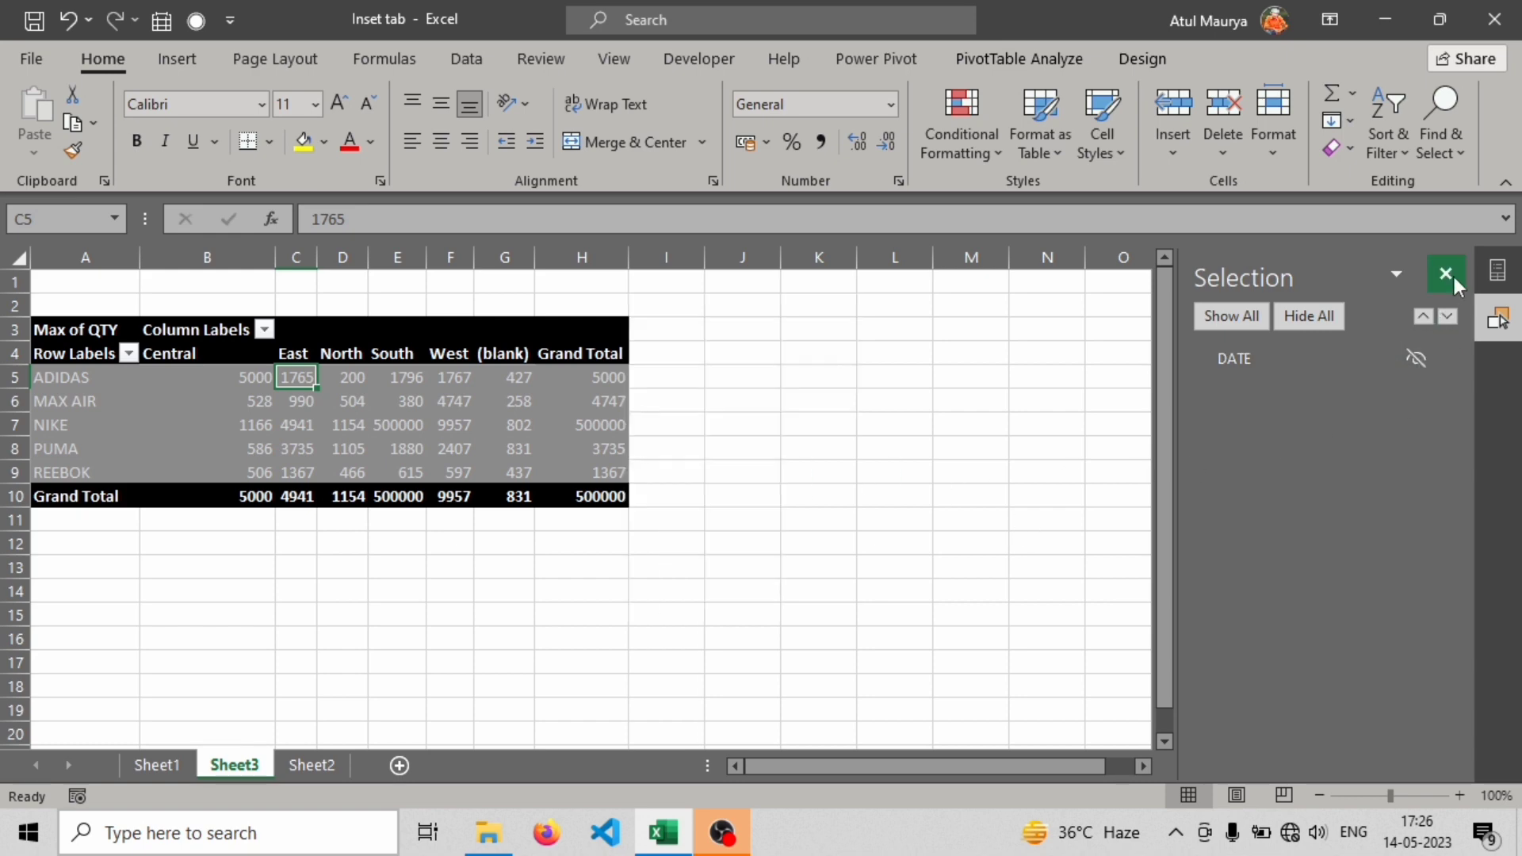
left_click(1417, 358)
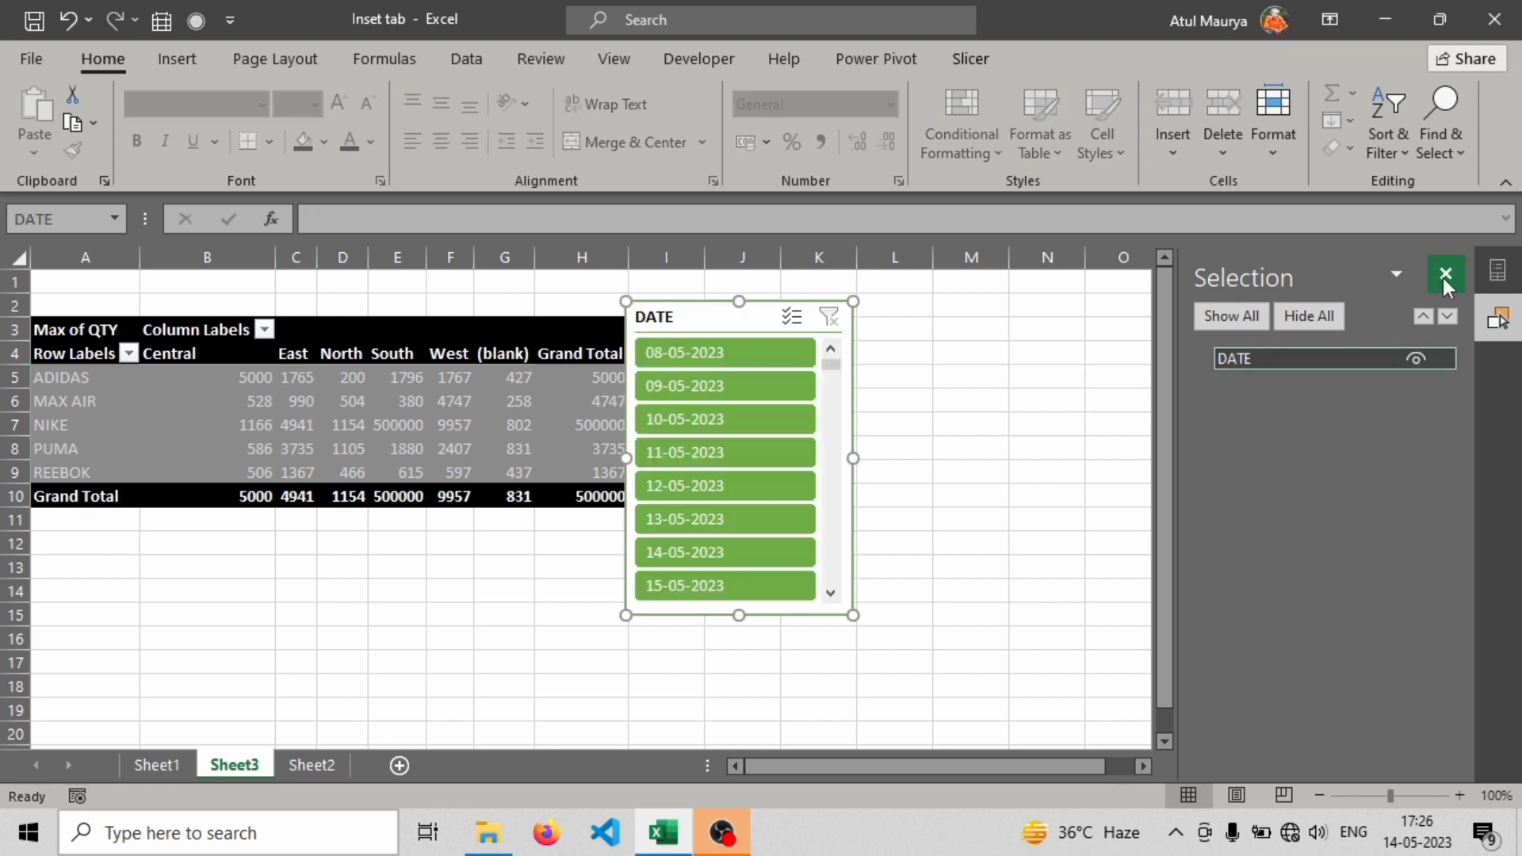
left_click(1445, 273)
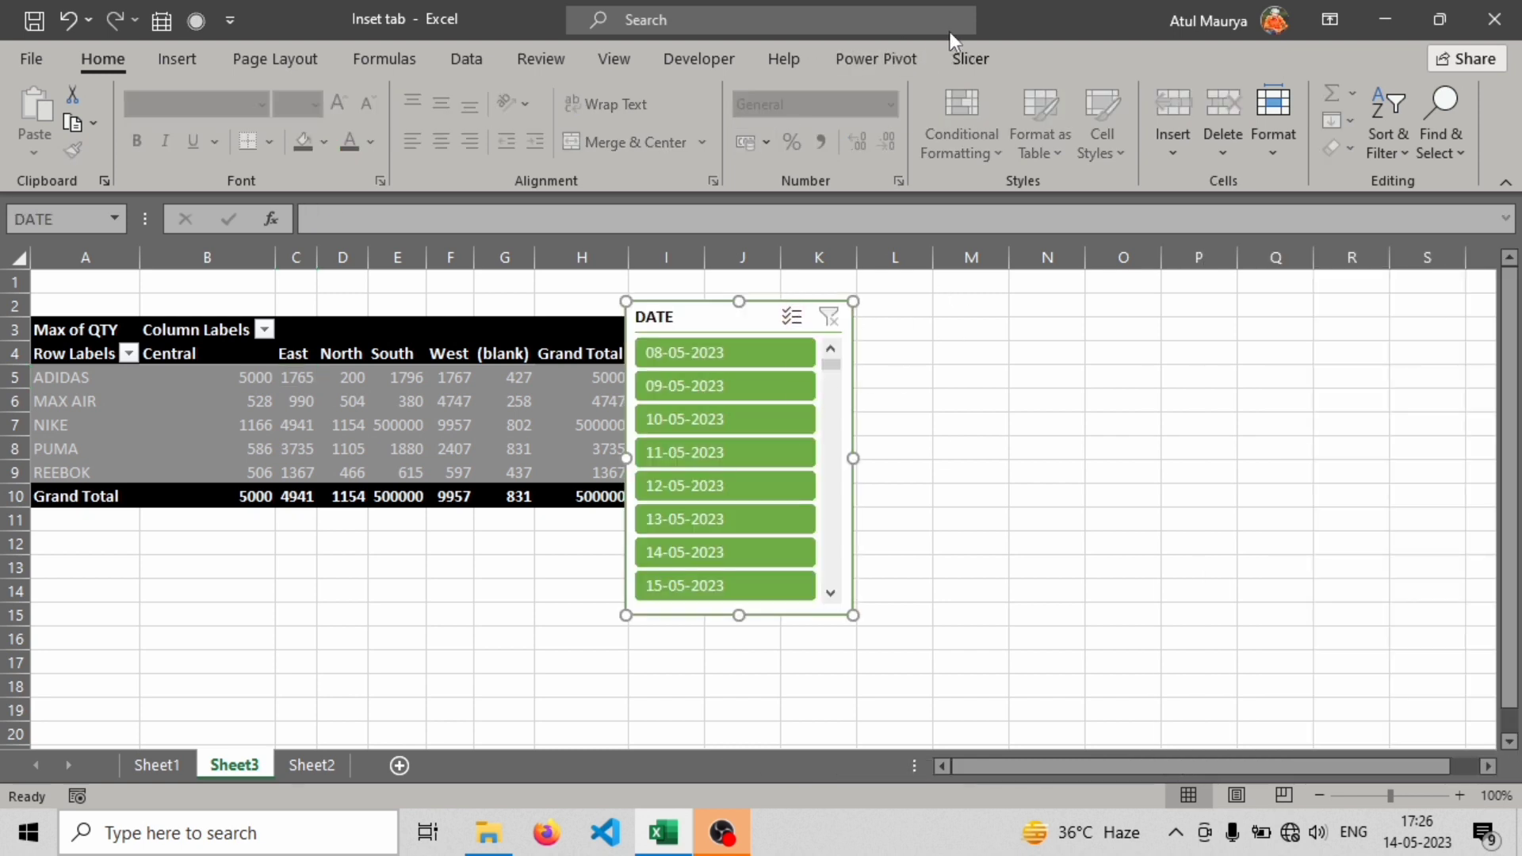
Arrange the DATE slicer's buttons in 3 columns with a button height of 0.9 cm
left_click(964, 54)
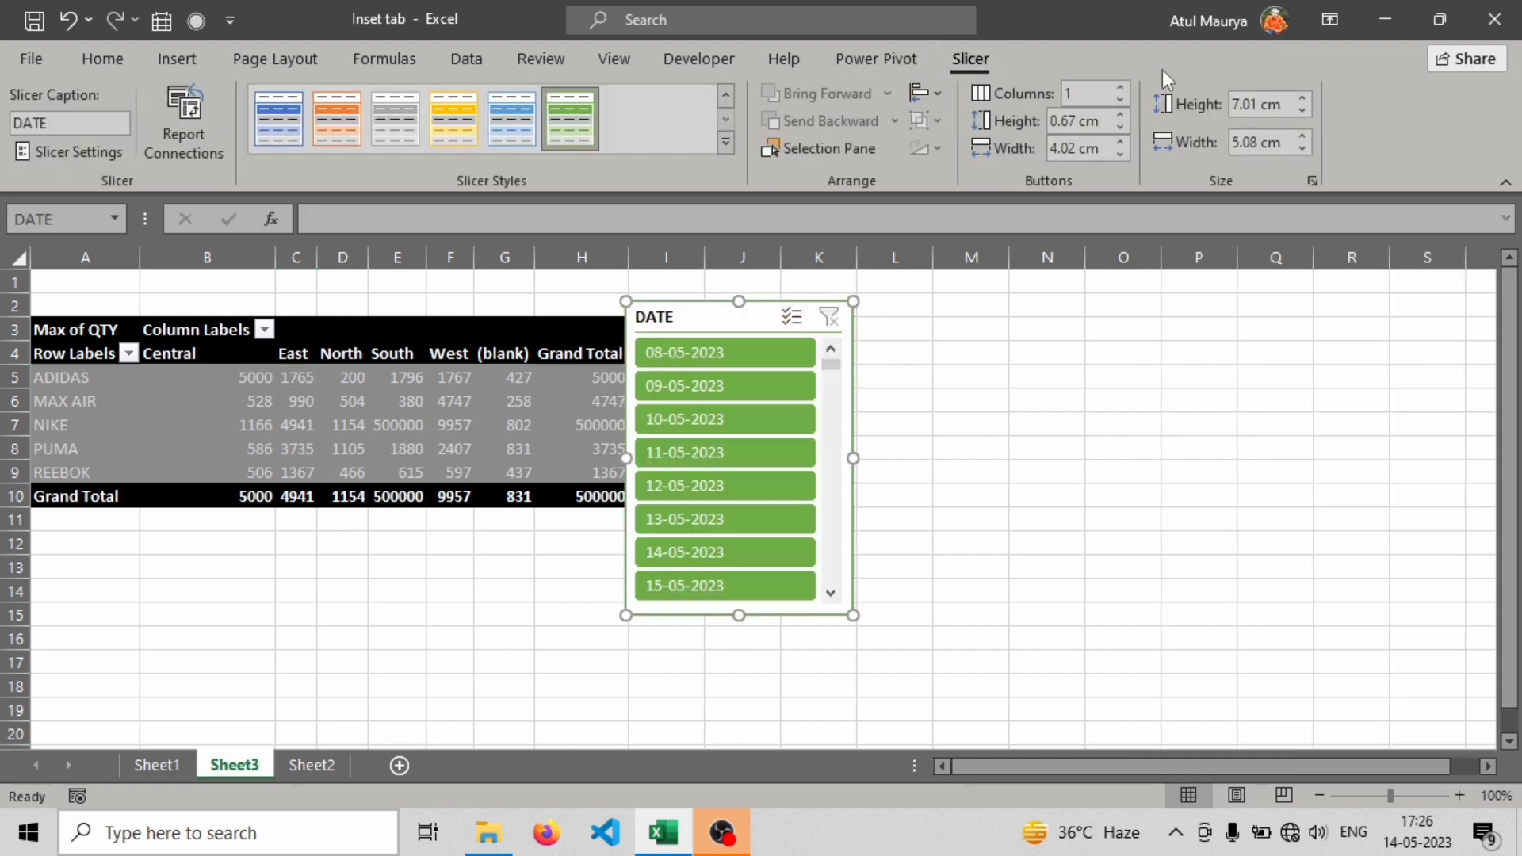
left_click(1122, 89)
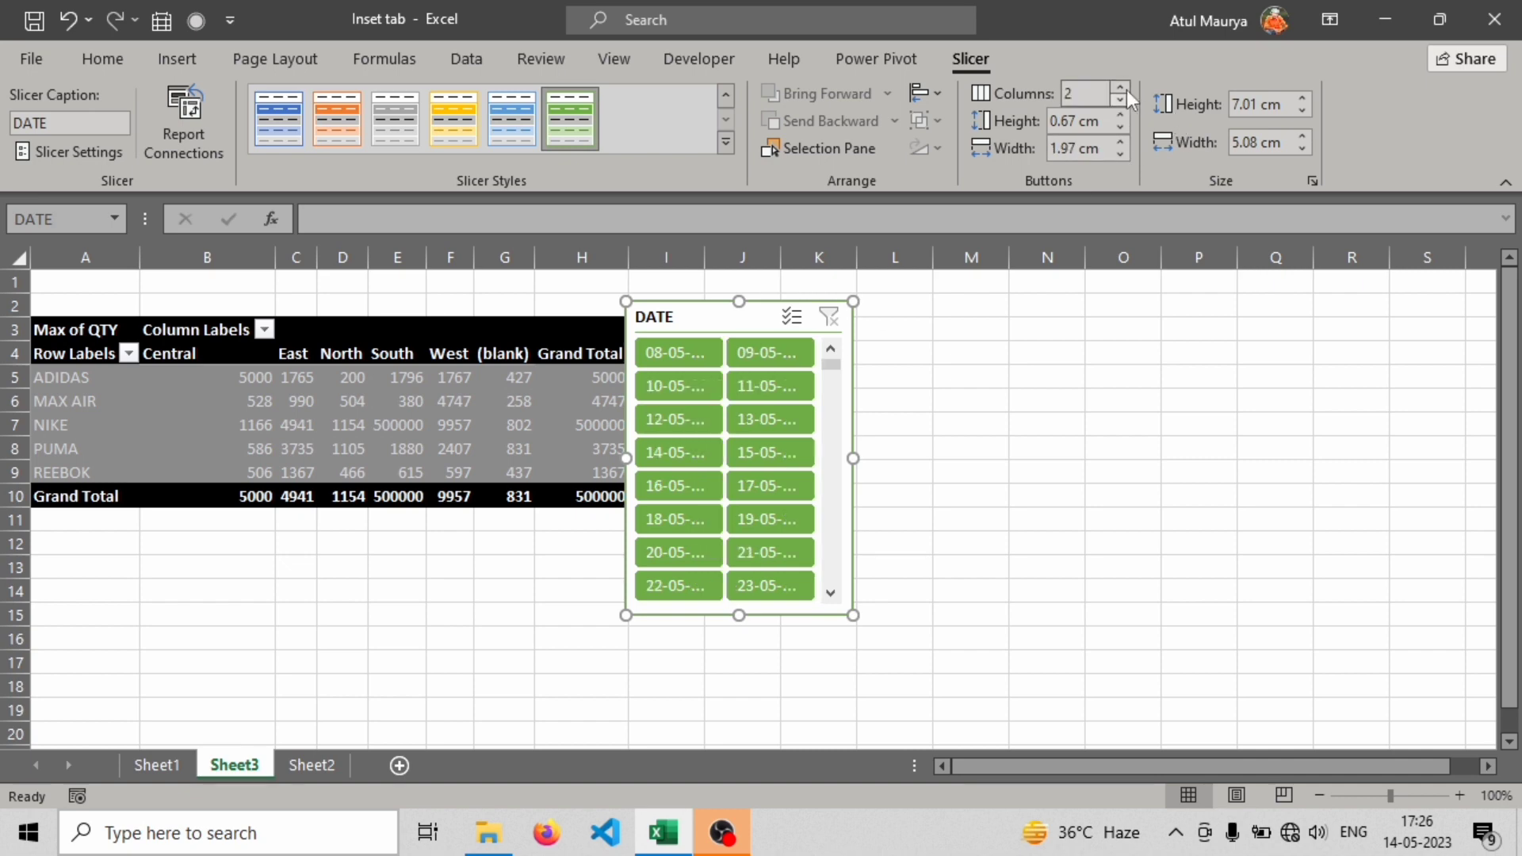
left_click(1122, 89)
left_click(1121, 115)
left_click(1120, 115)
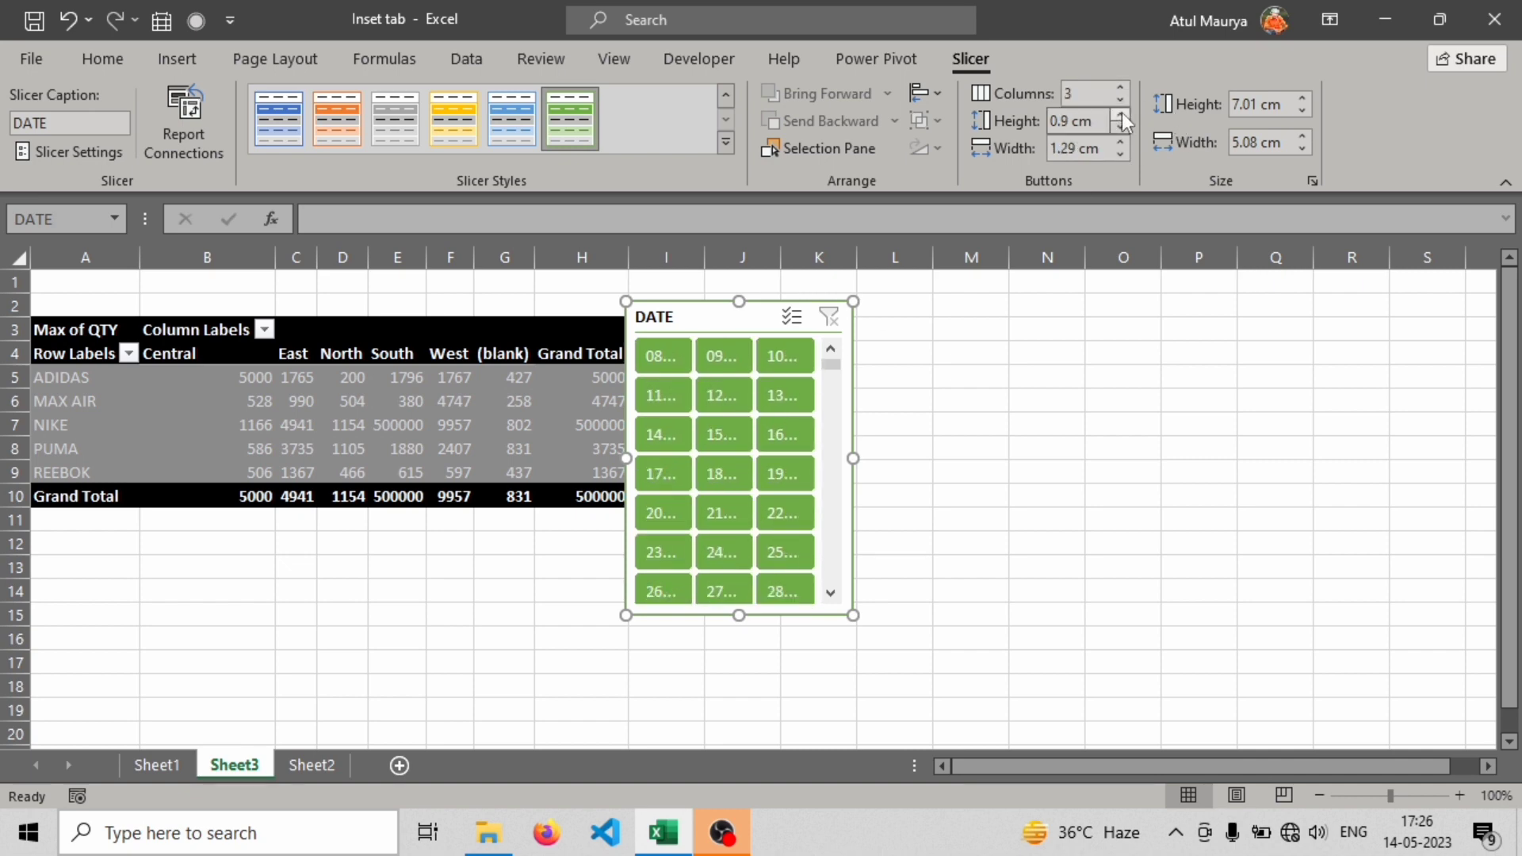
Increase the DATE slicer's button width to 2.6 cm
left_click(1125, 141)
left_click(1125, 141)
left_click(1125, 141)
left_click(1125, 141)
left_click(1126, 141)
left_click(1126, 141)
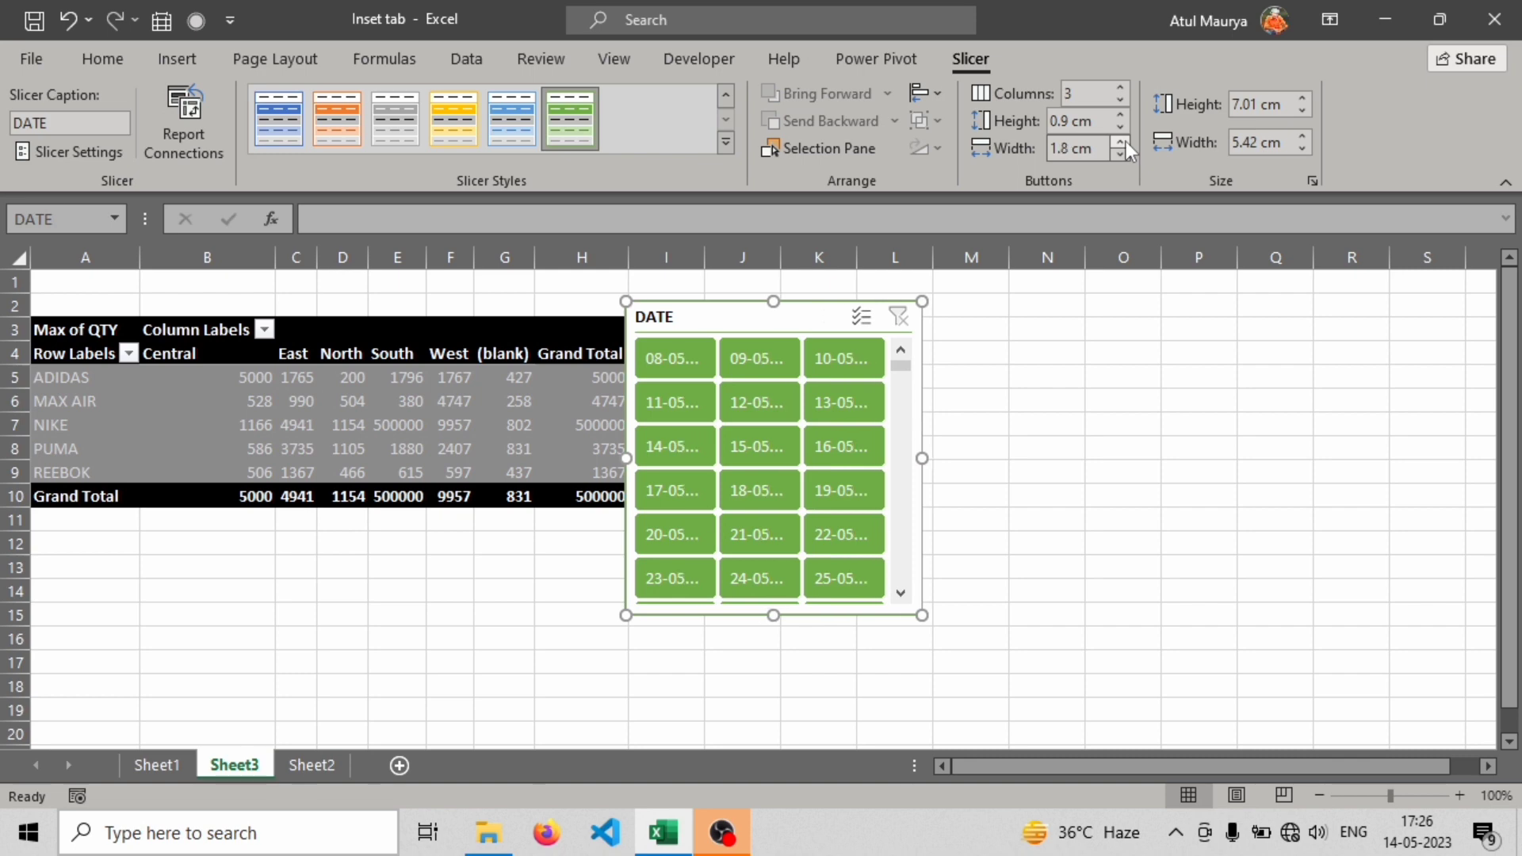
left_click(1125, 141)
left_click(1126, 141)
left_click(1125, 141)
left_click(1125, 141)
left_click(1125, 142)
left_click(1126, 141)
left_click(1126, 141)
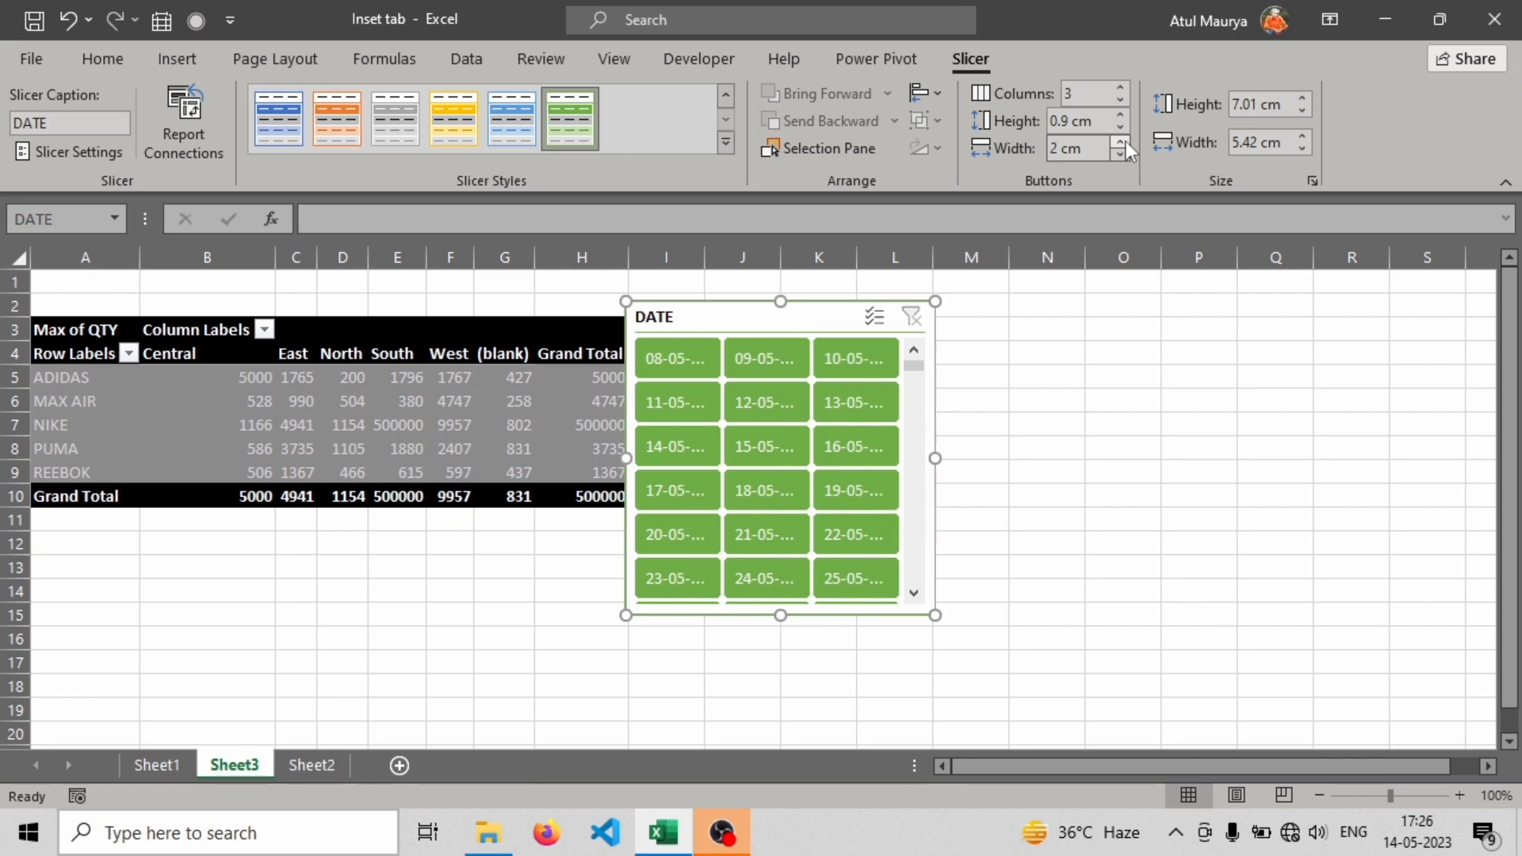
Set the DATE slicer's overall height to 7.6 cm and its width to about 9.5 cm
left_click(1300, 99)
left_click(1300, 99)
left_click(1300, 99)
left_click(1300, 99)
left_click(1300, 99)
left_click(1300, 100)
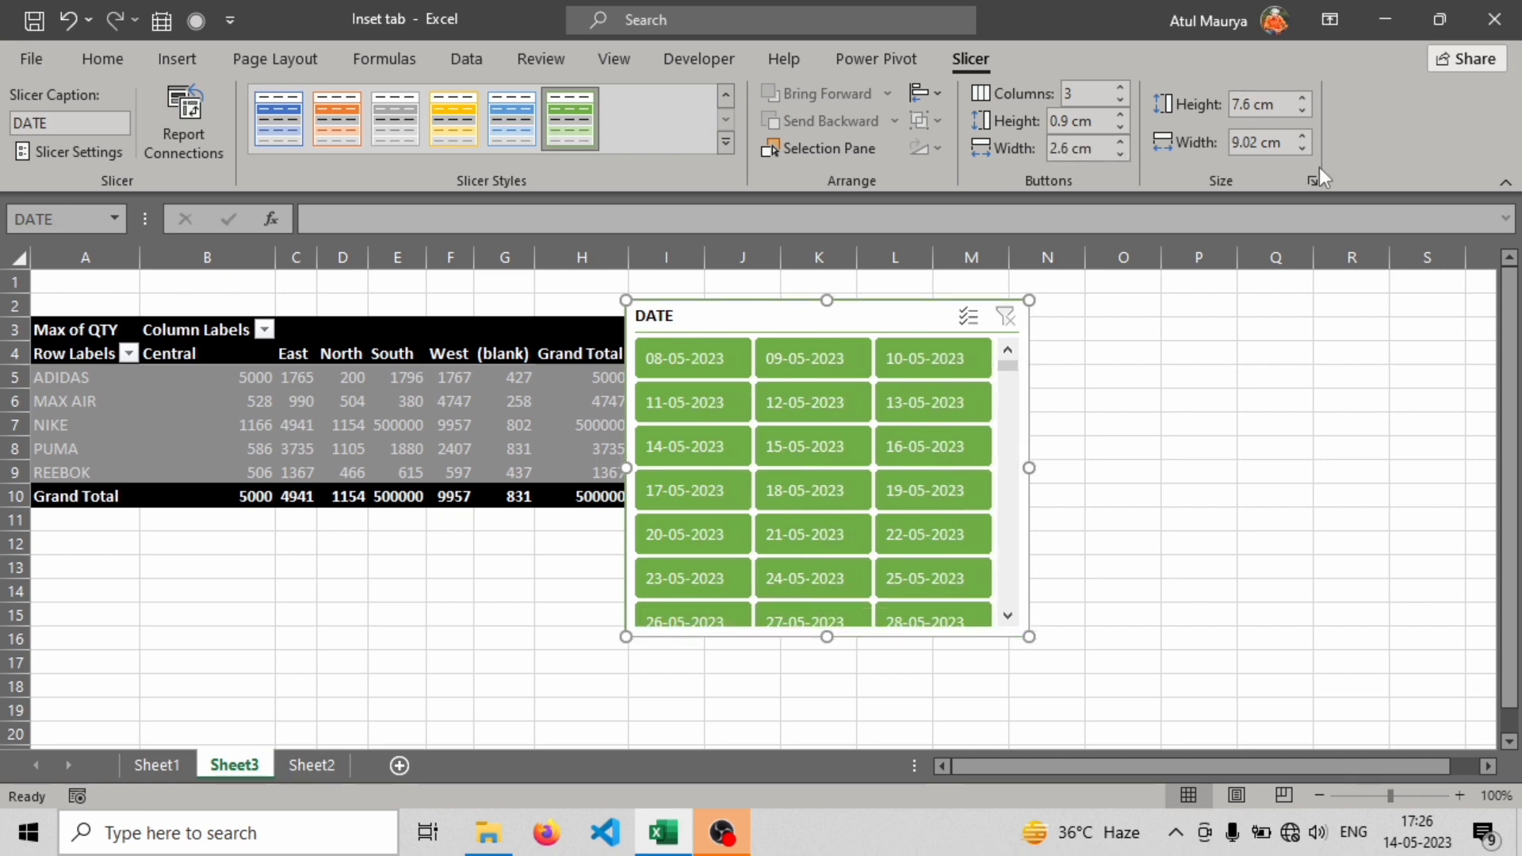
left_click(1301, 135)
left_click(1301, 134)
left_click(1301, 134)
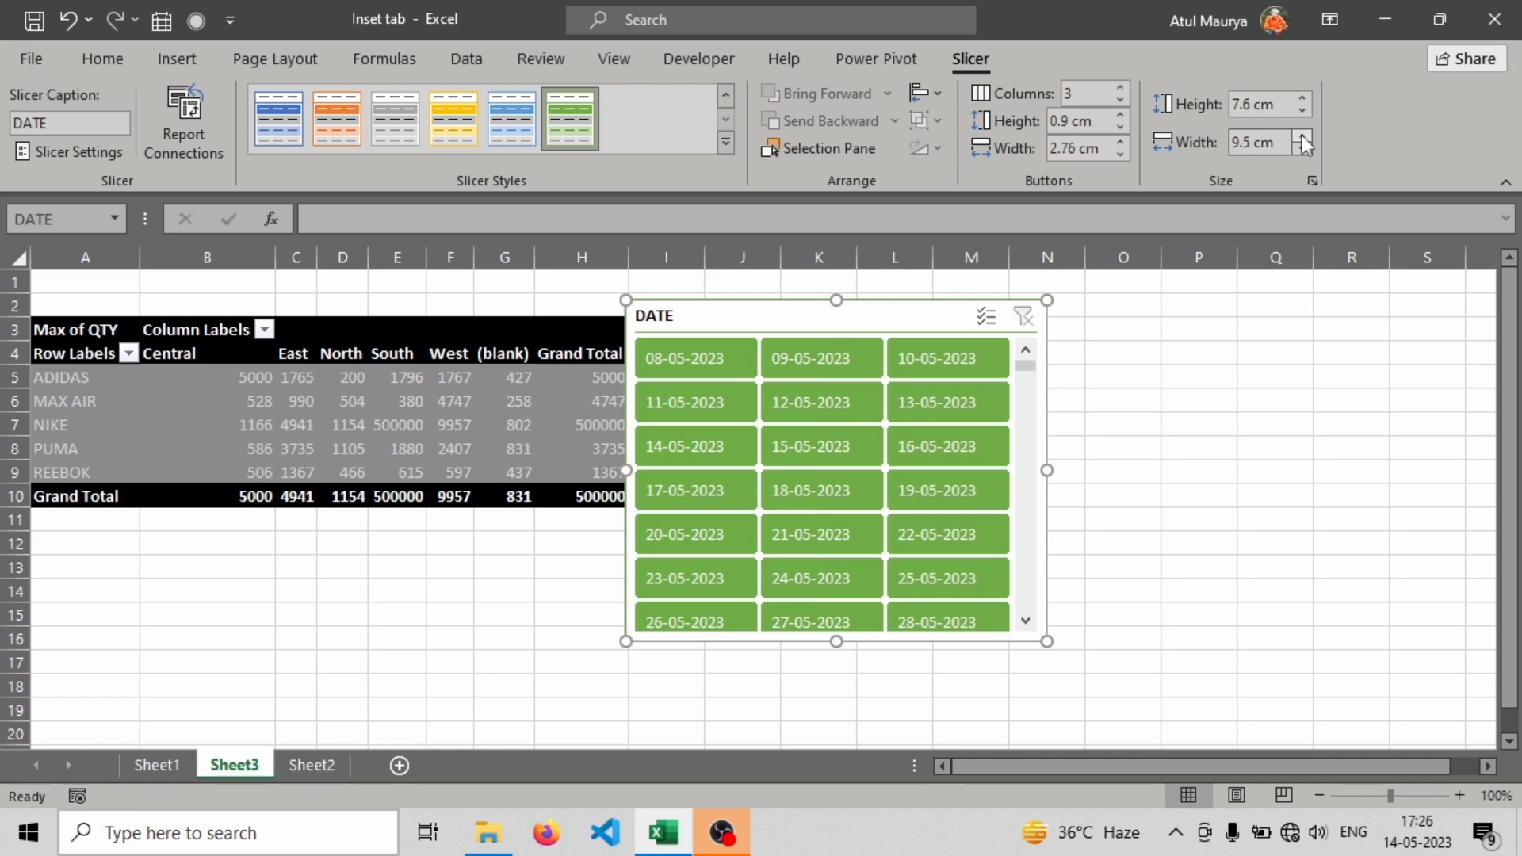
left_click(1302, 135)
left_click(1301, 135)
left_click(1302, 151)
Replace the DATE slicer with a timeline on the DATE field and place it directly below the PivotTable
key("Delete")
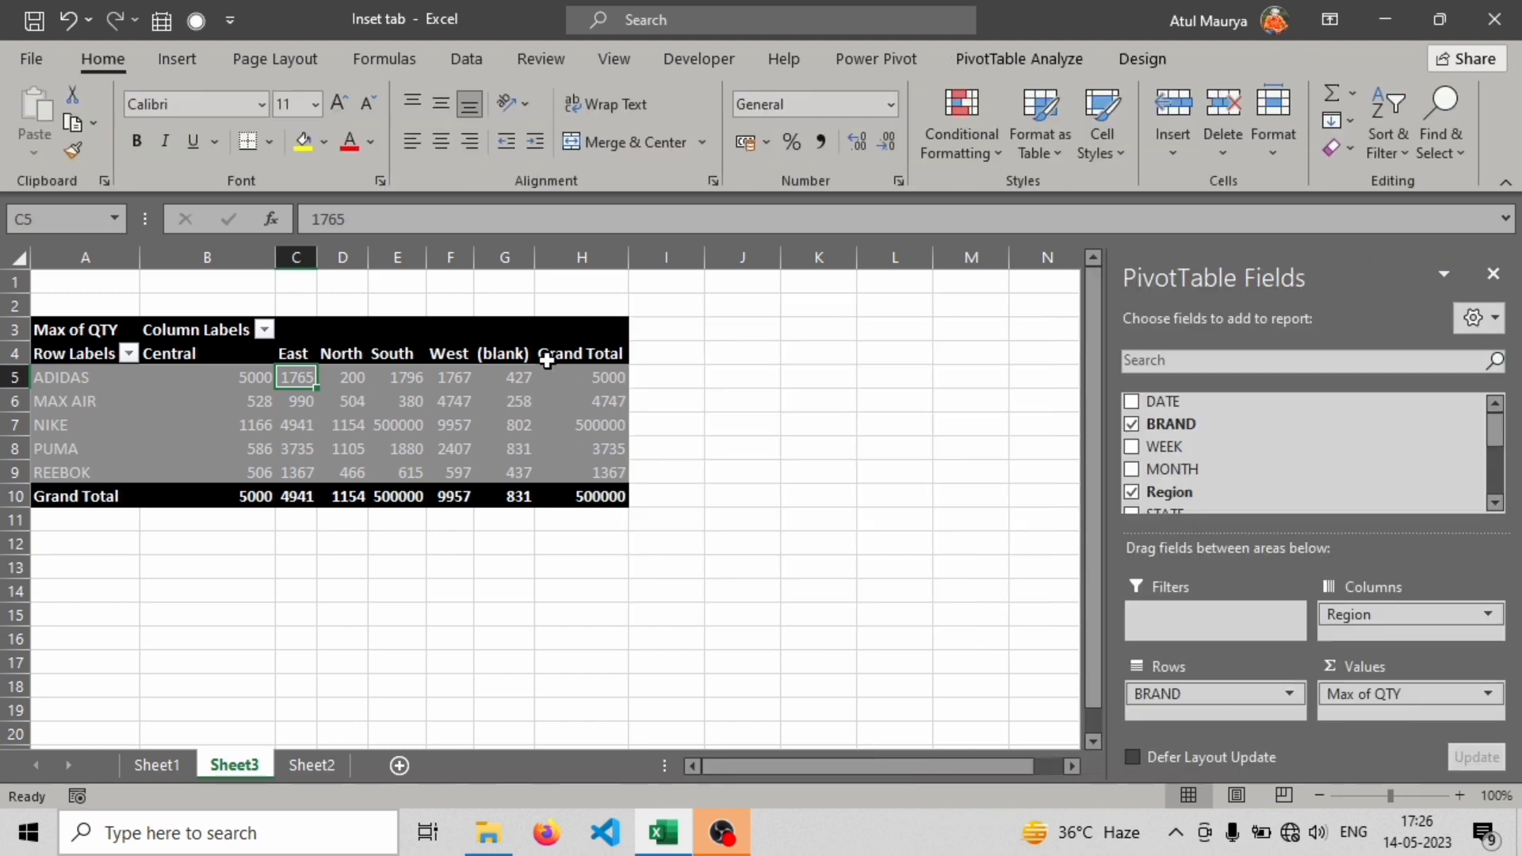
left_click(1057, 58)
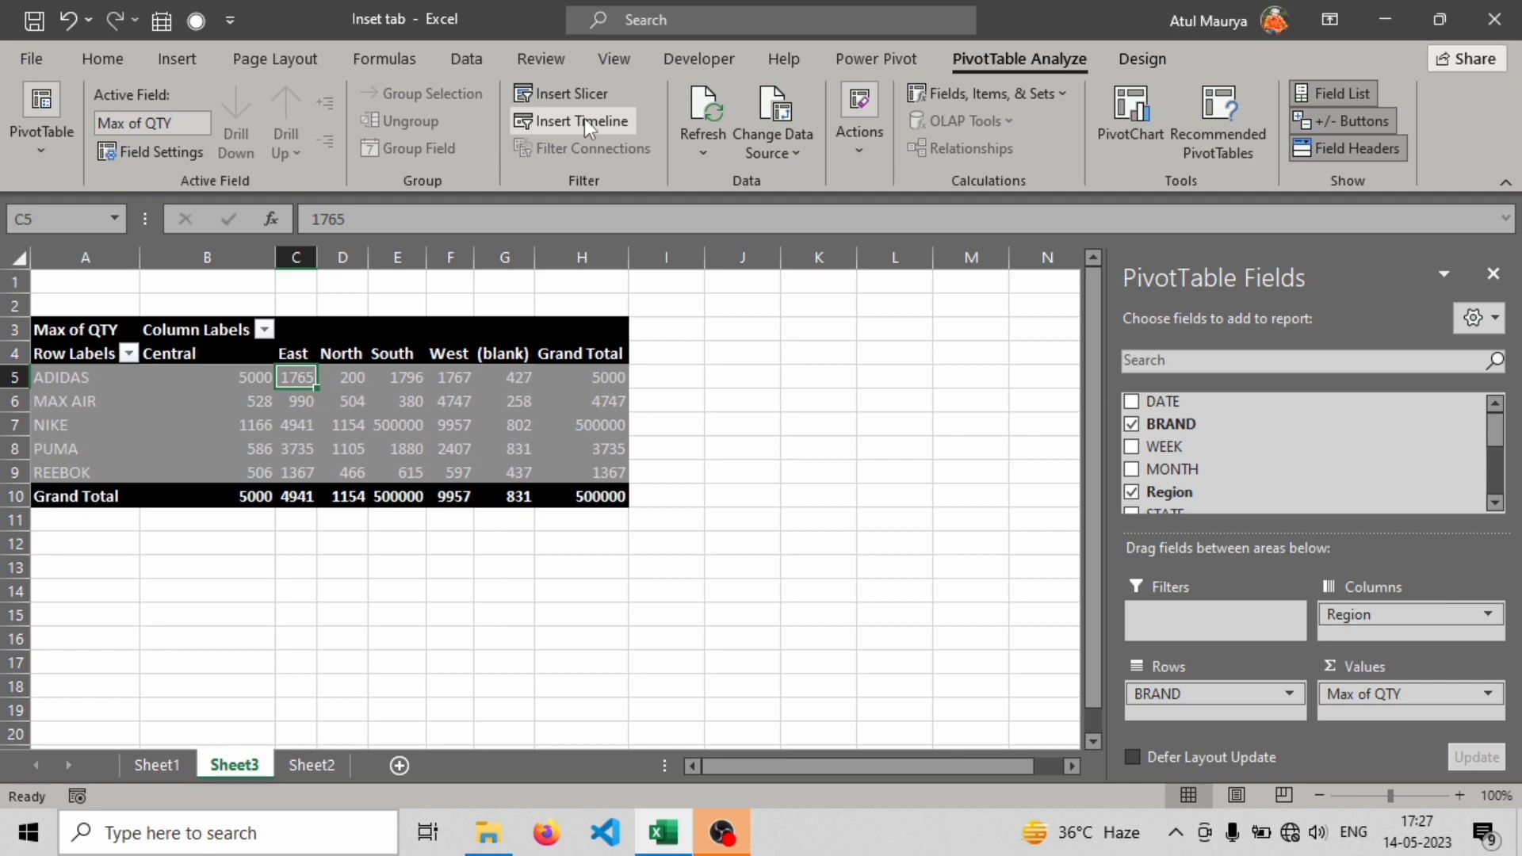
left_click(586, 123)
left_click(600, 273)
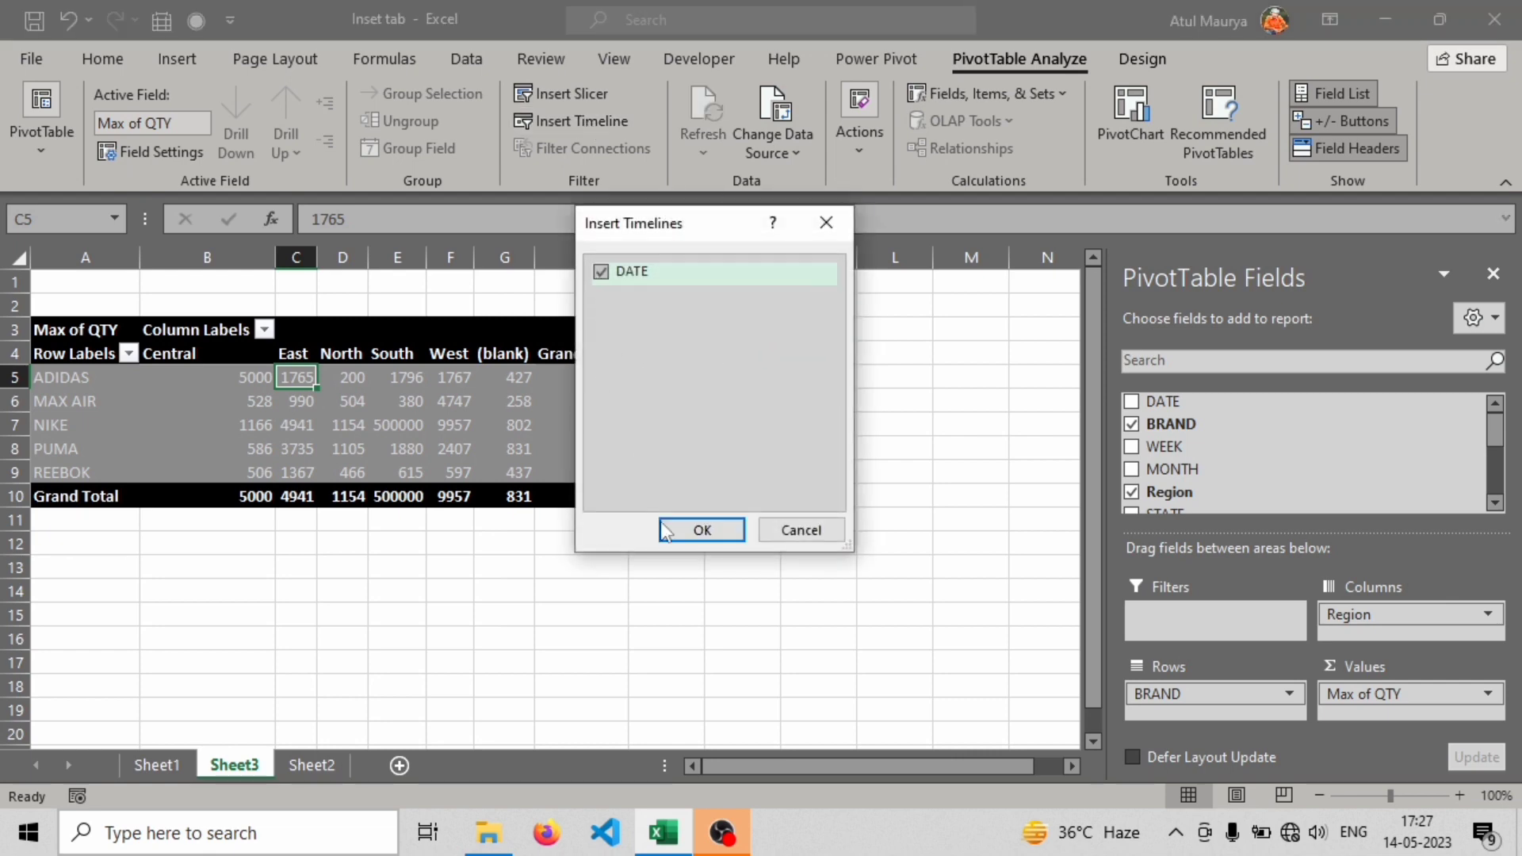
left_click(686, 529)
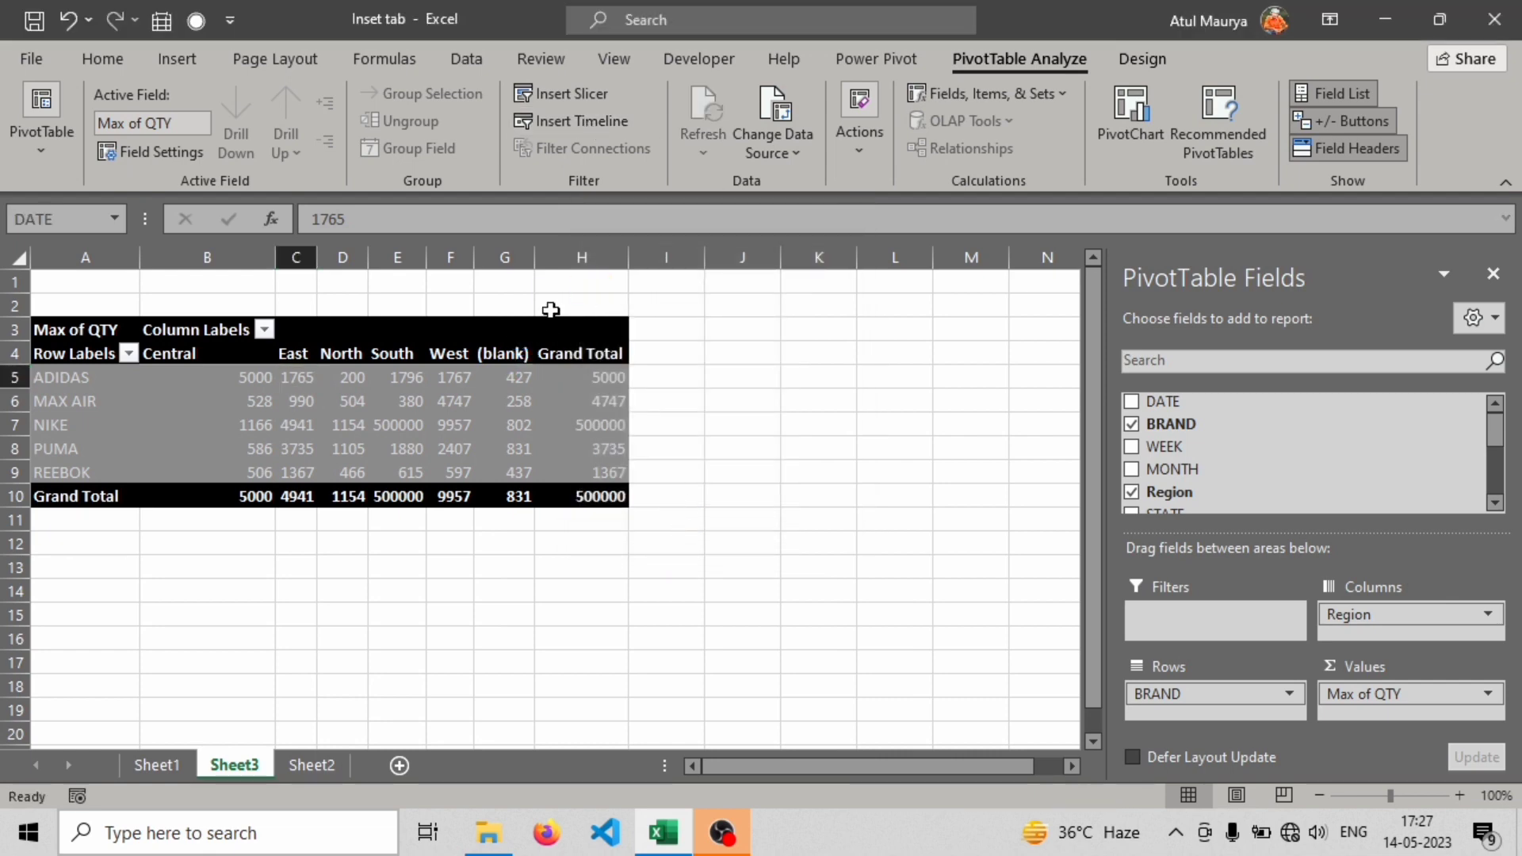
left_click(554, 462)
left_click_drag(554, 462, 370, 552)
Try the quarters, months and days levels on the DATE timeline and set its time level to years
left_click(565, 577)
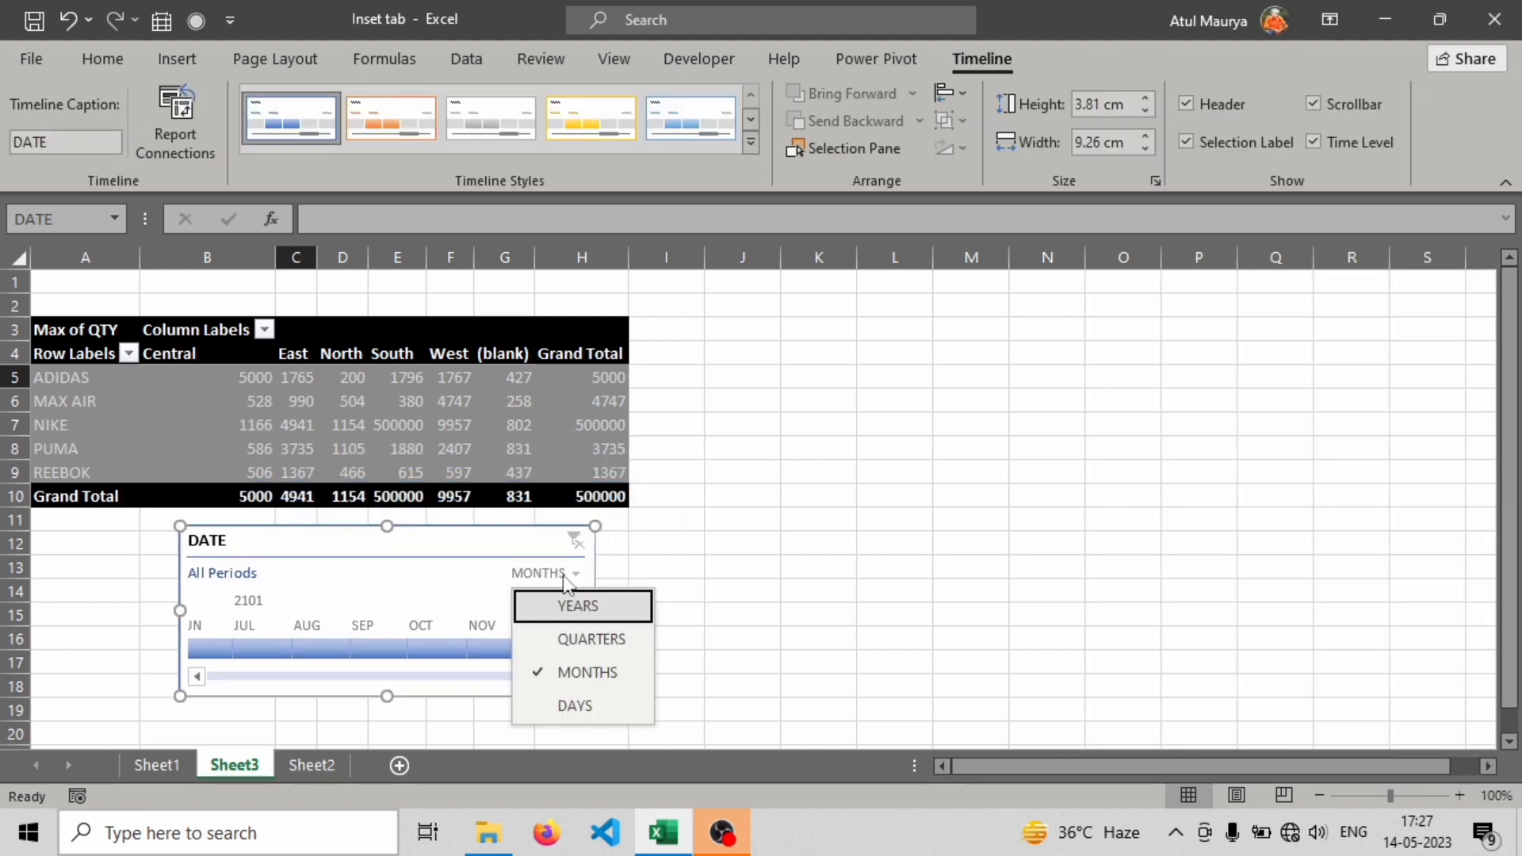
left_click(569, 642)
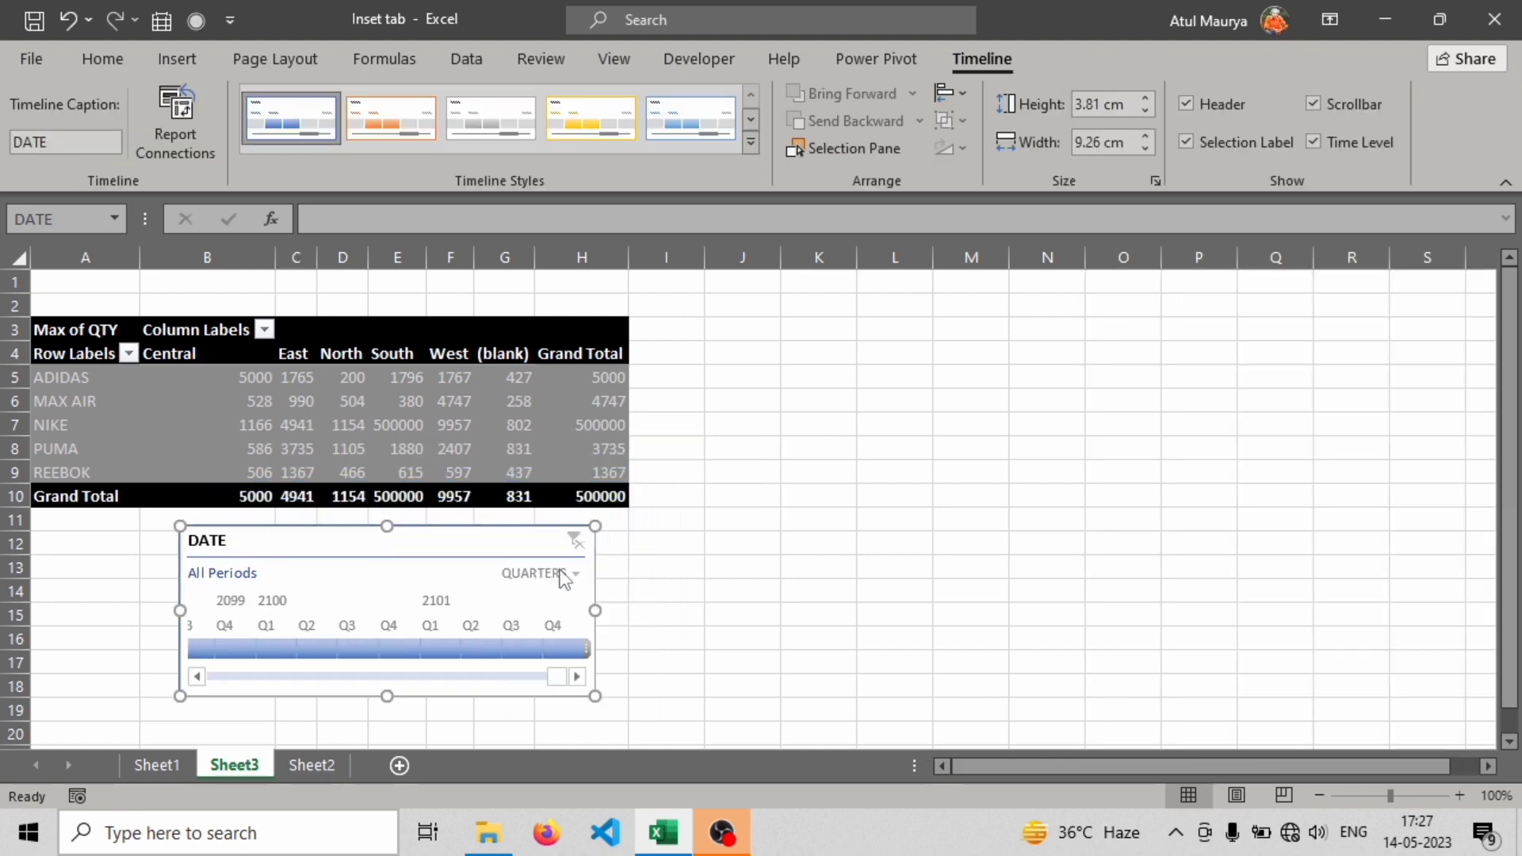
left_click(560, 576)
left_click(568, 672)
left_click(554, 574)
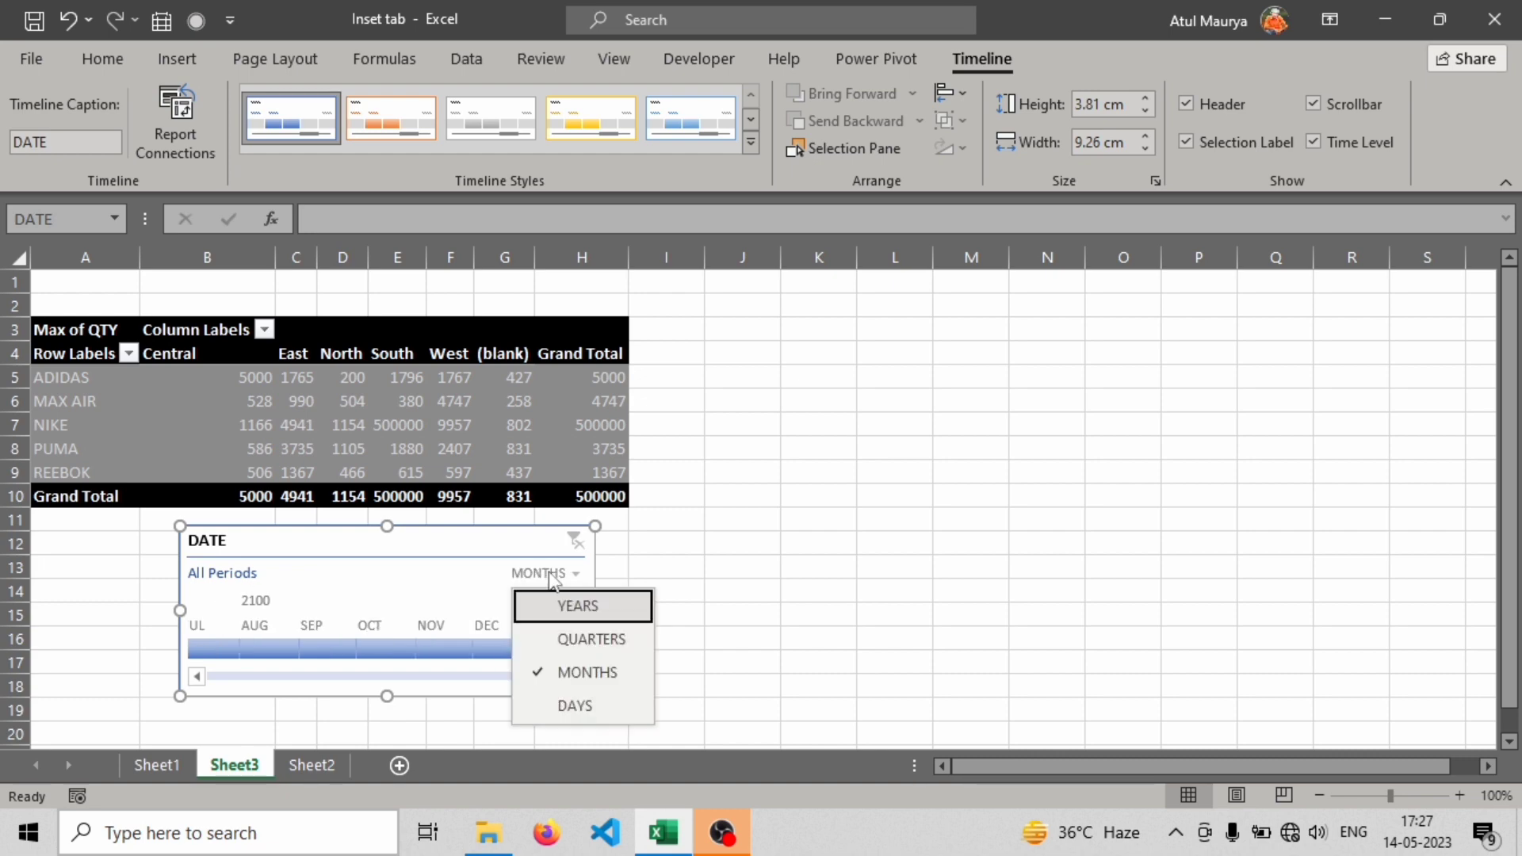
left_click(558, 701)
left_click(563, 577)
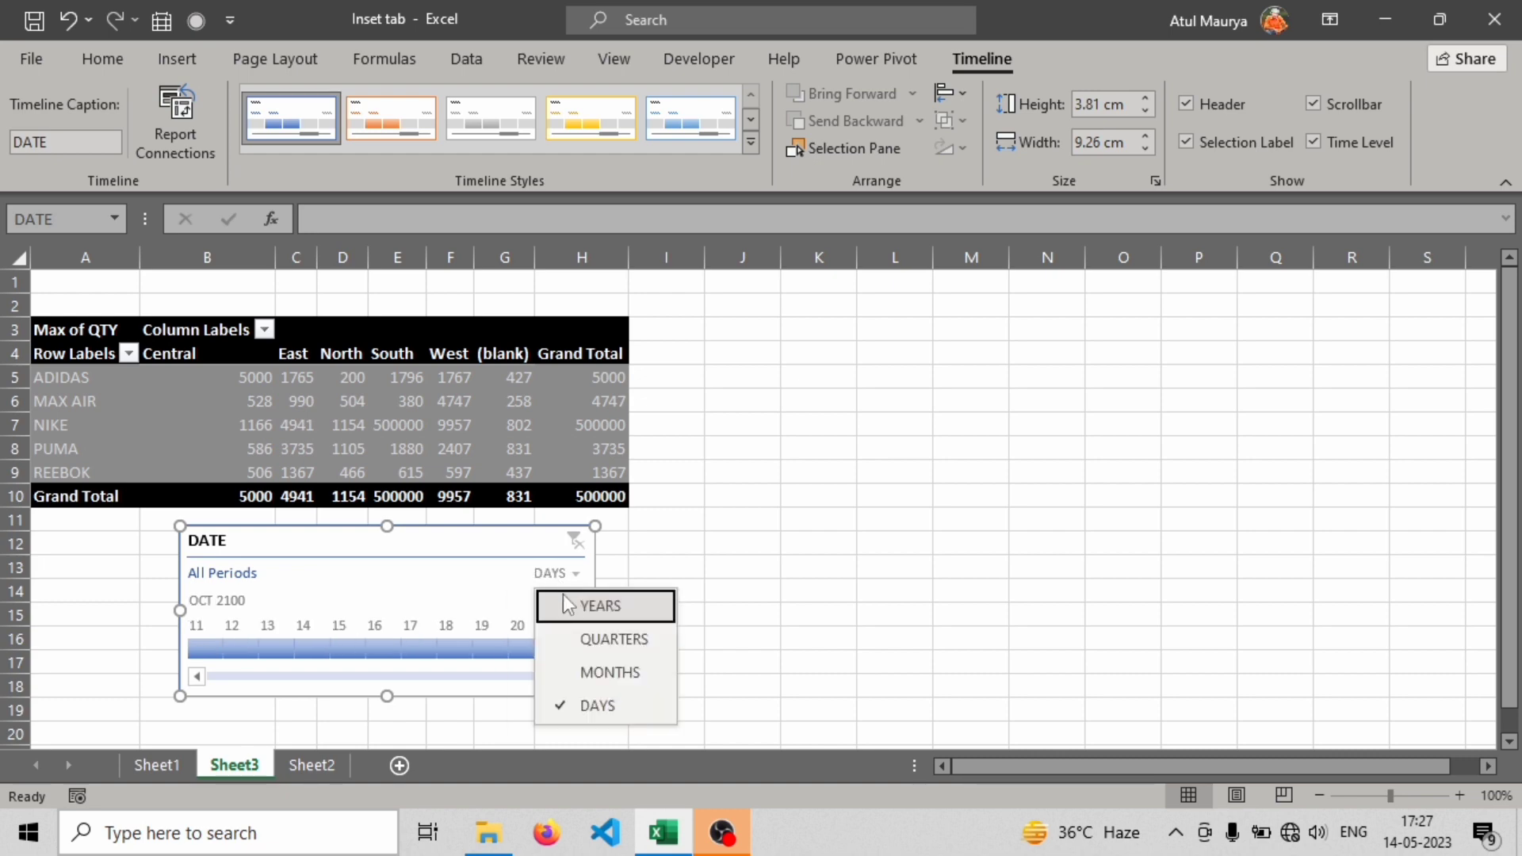
left_click(564, 606)
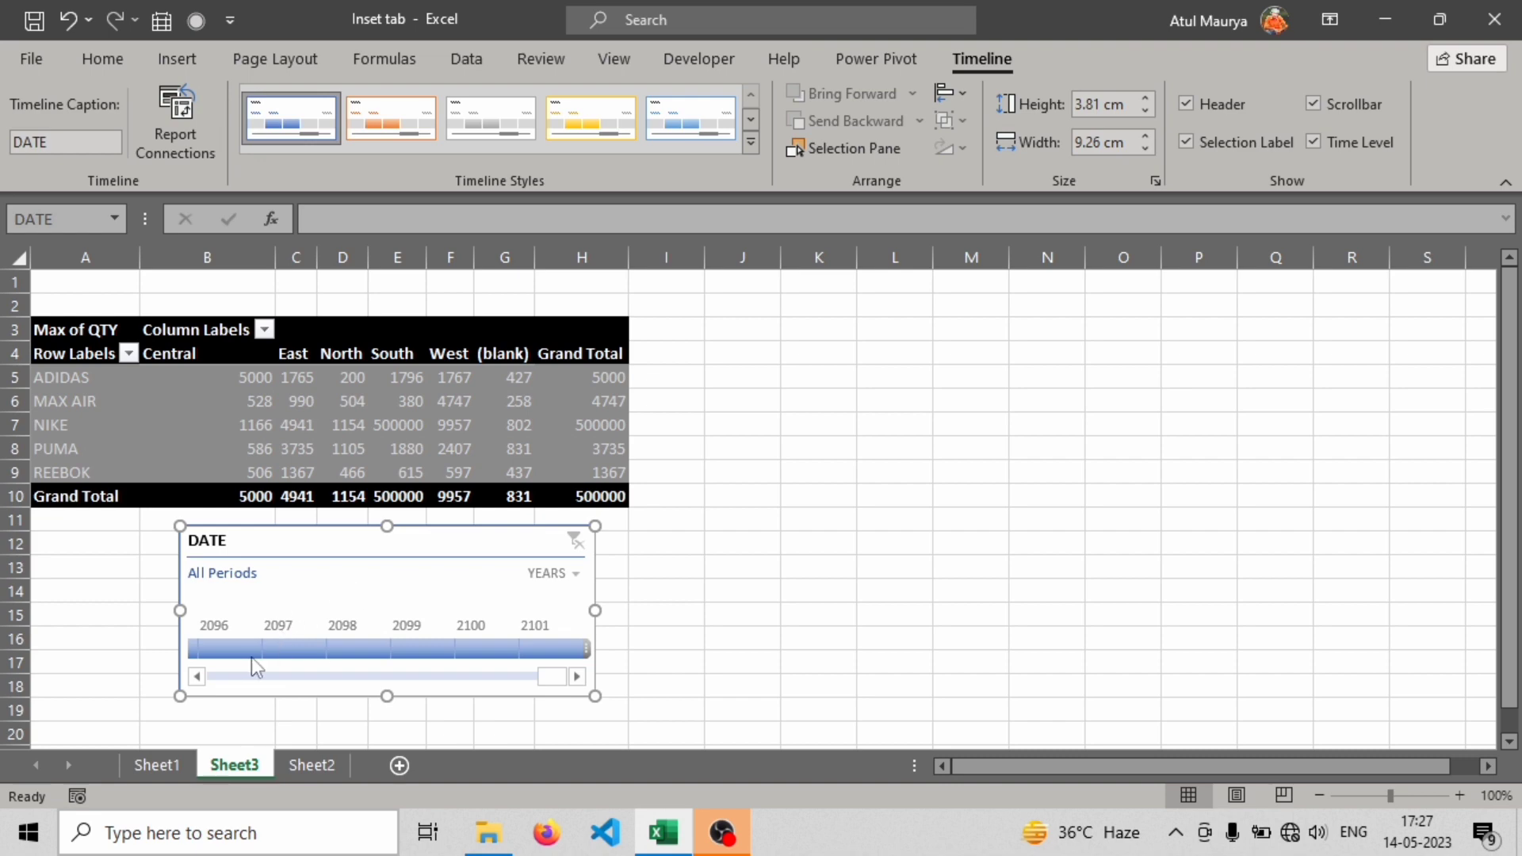
Filter the PivotTable with the timeline by 2096, 2097 and finally 2098
left_click(229, 652)
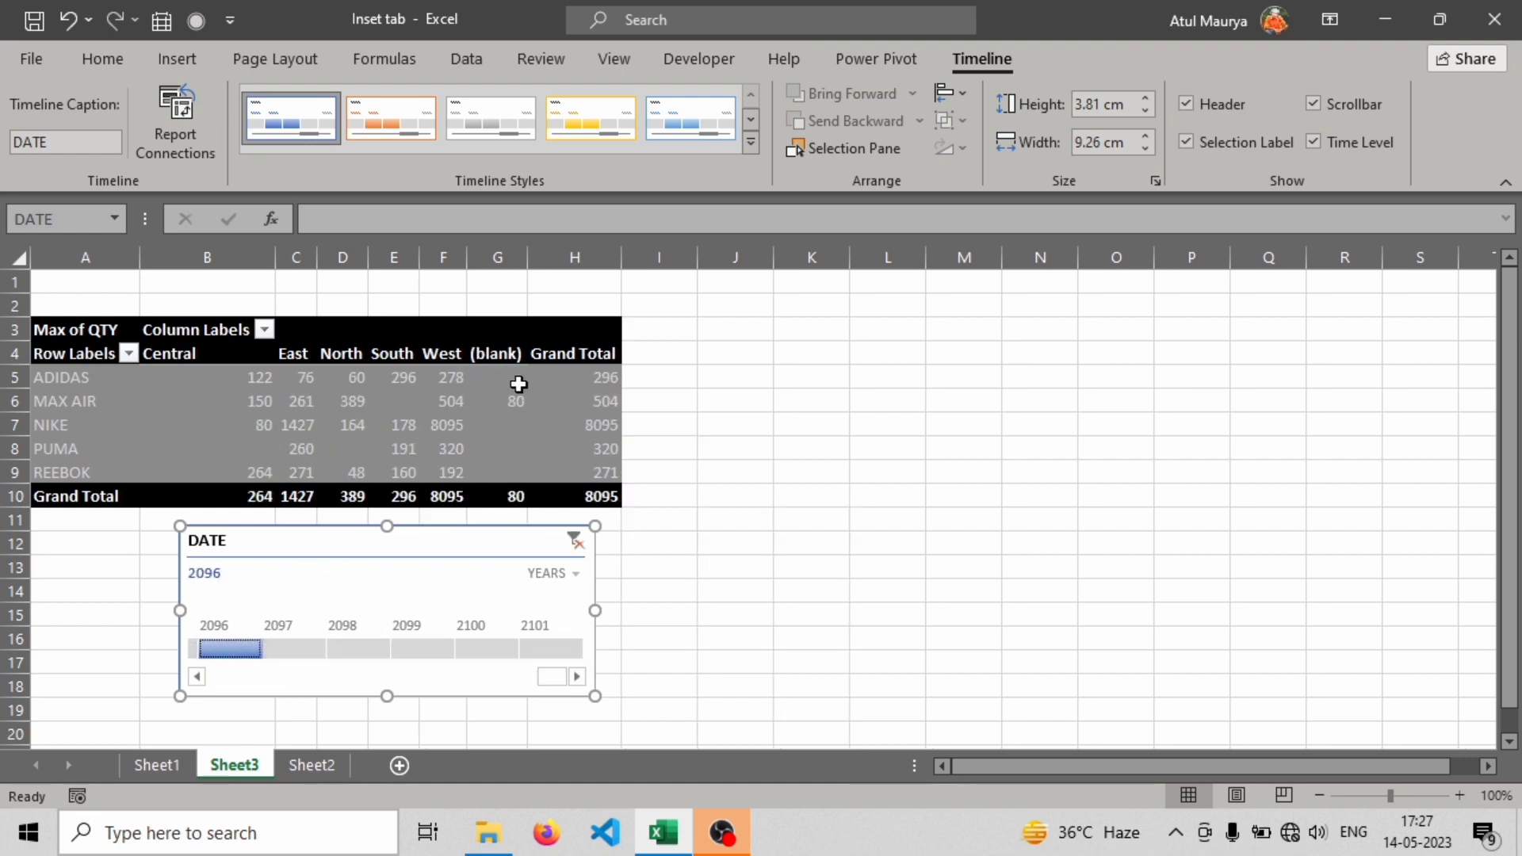
left_click(284, 650)
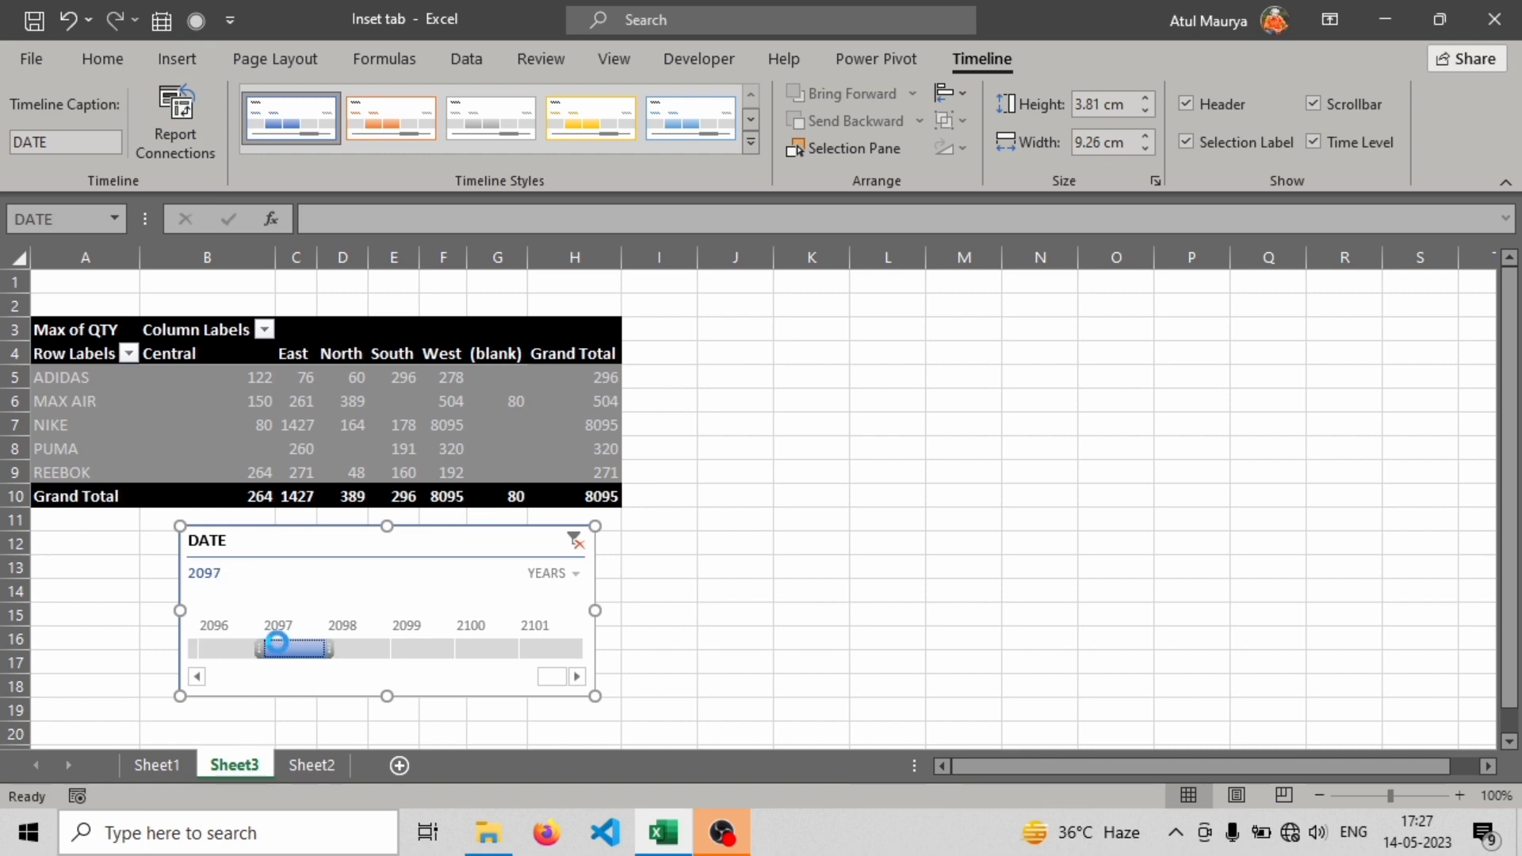
left_click(359, 650)
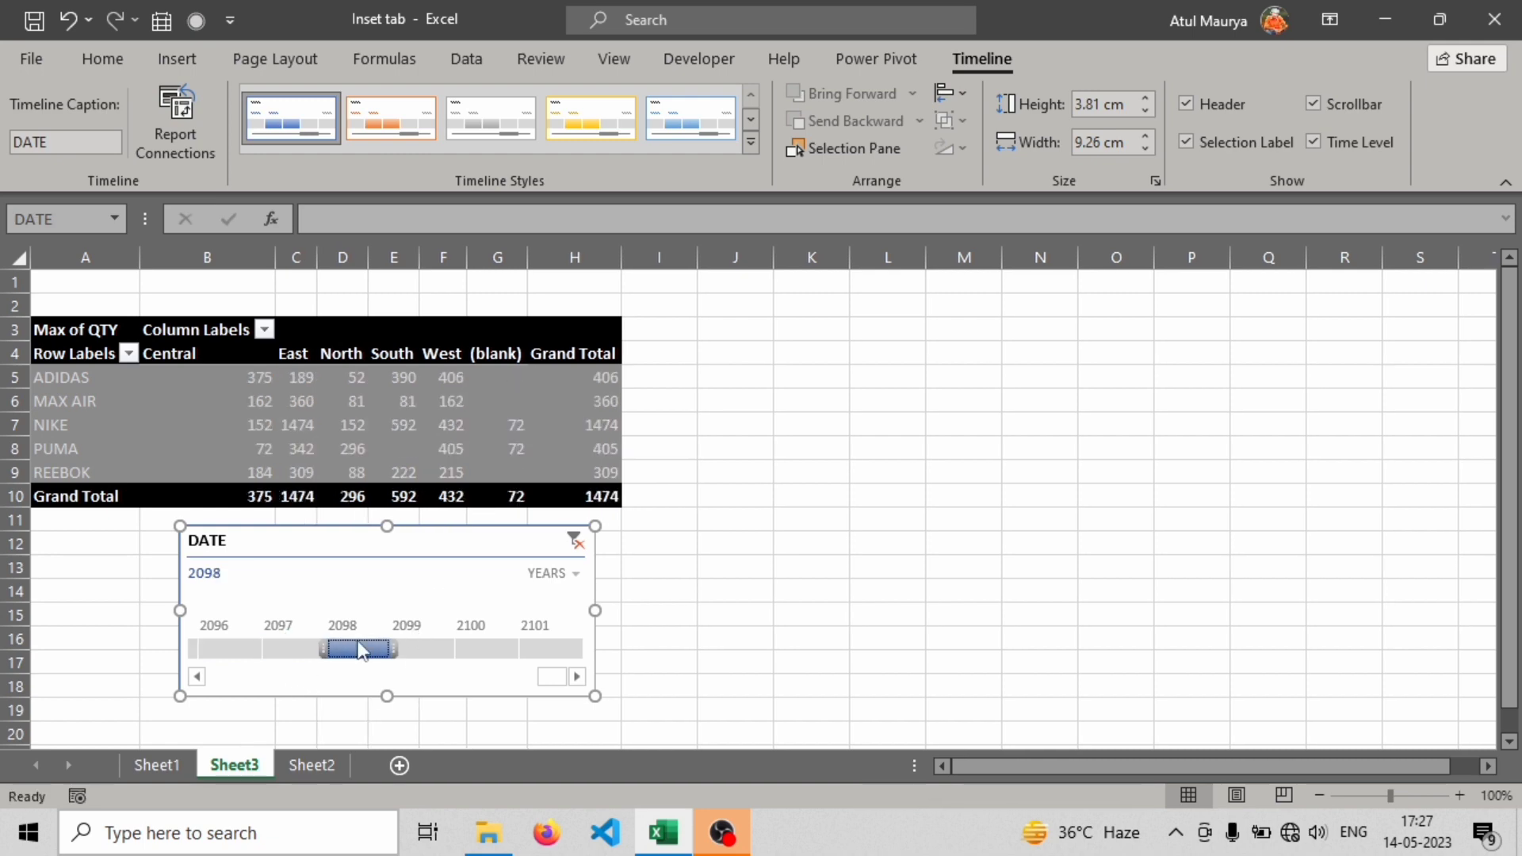
Set the PivotTable options to show 0 for empty cells
left_click(876, 59)
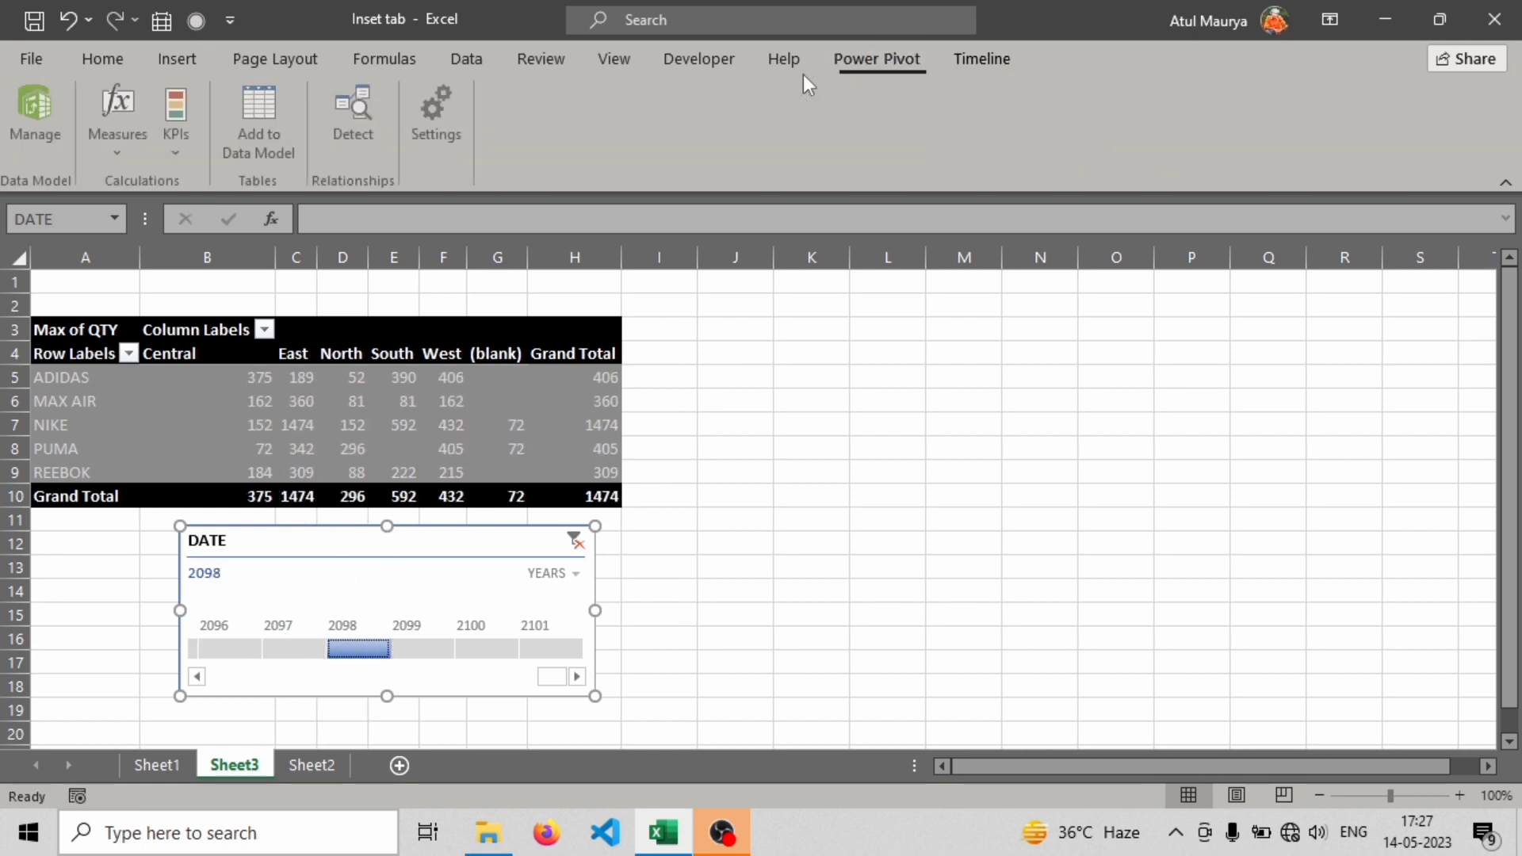
left_click(406, 382)
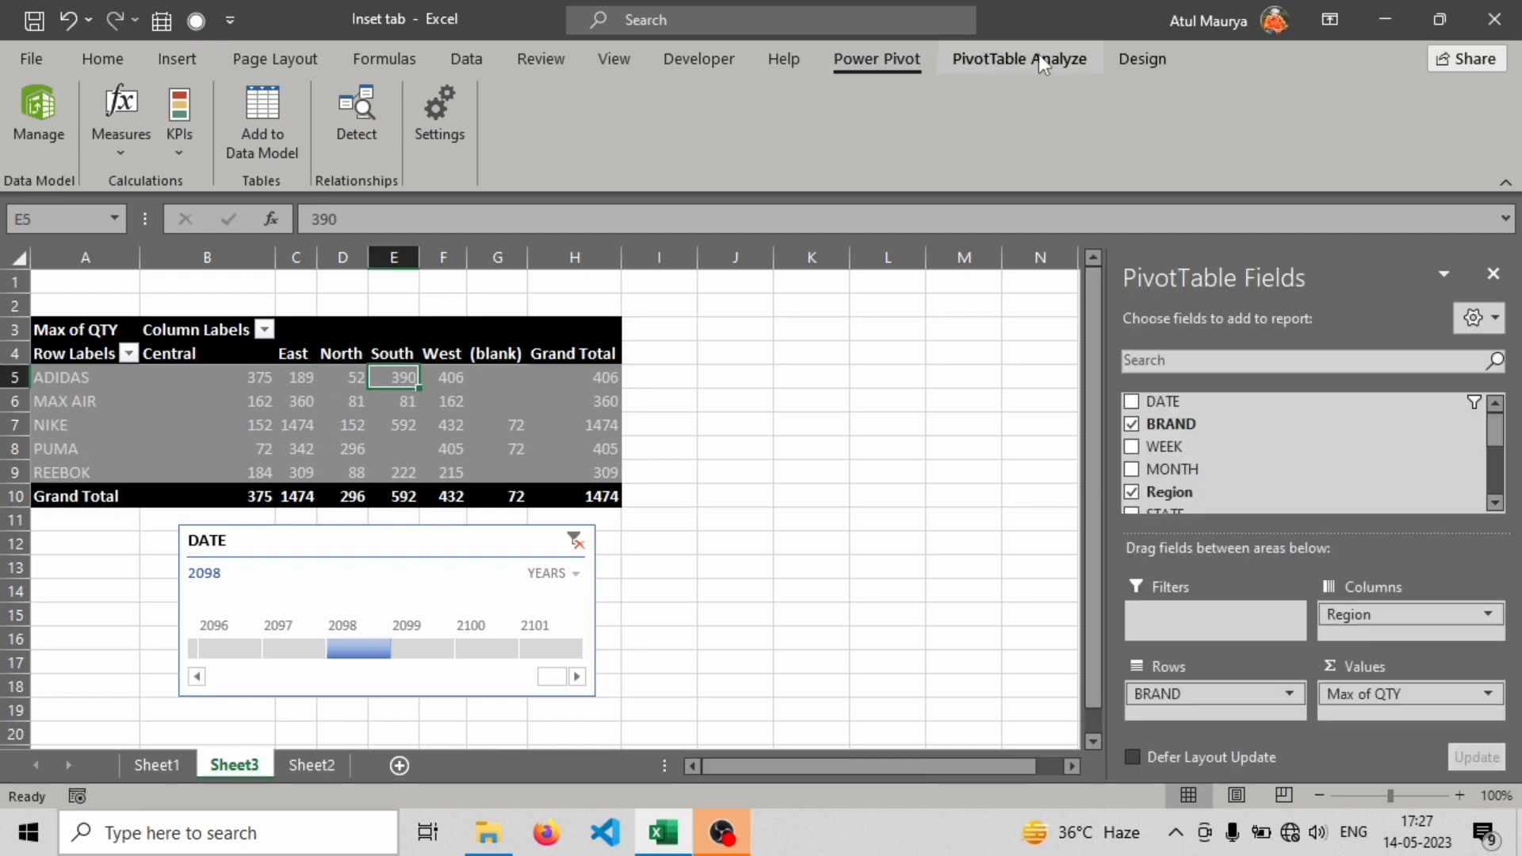
left_click(1034, 57)
left_click(41, 119)
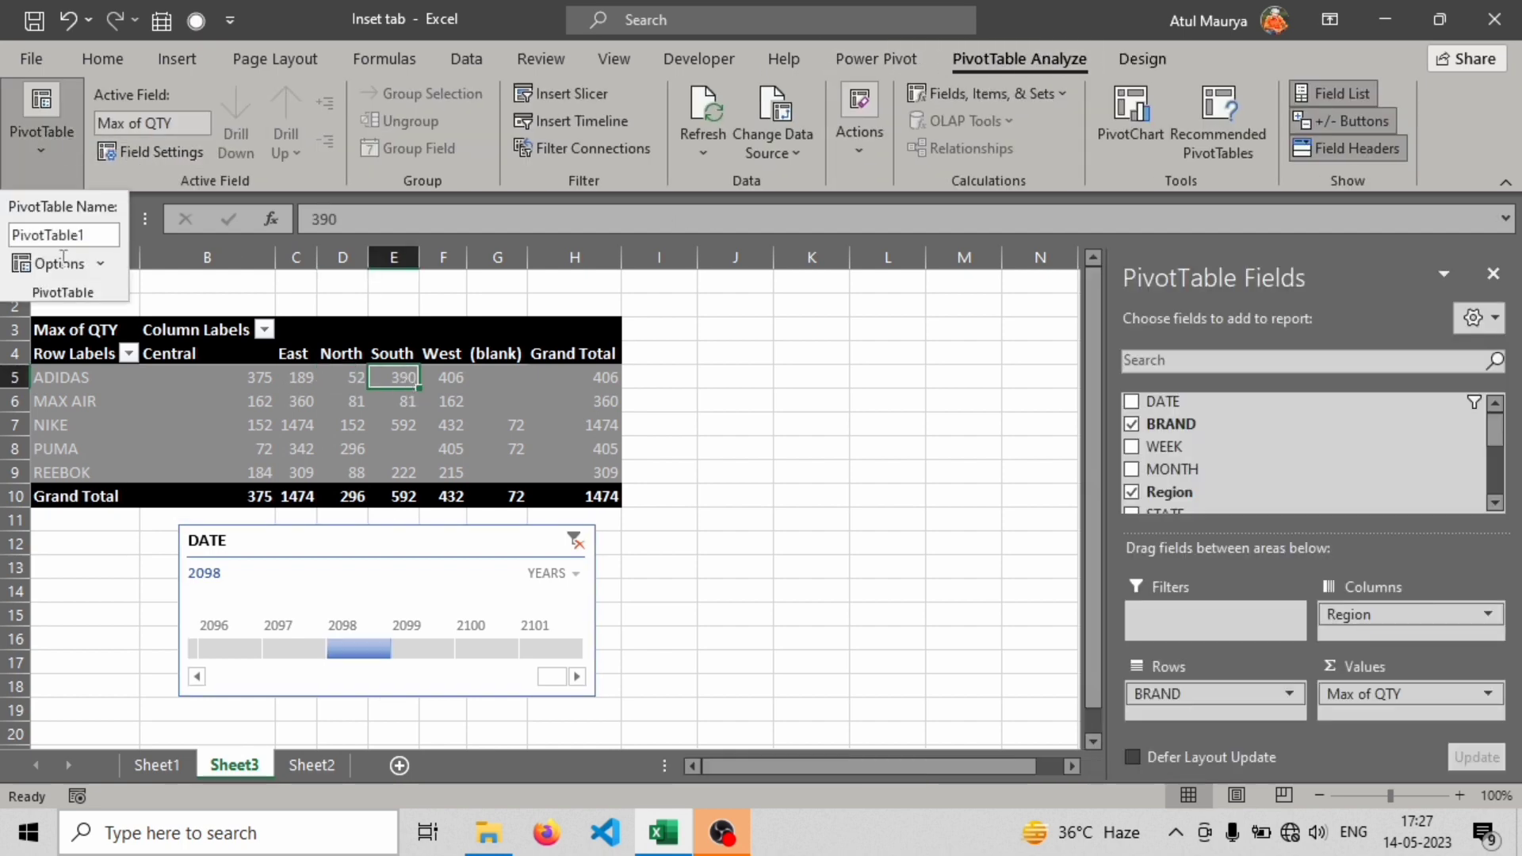
left_click(44, 260)
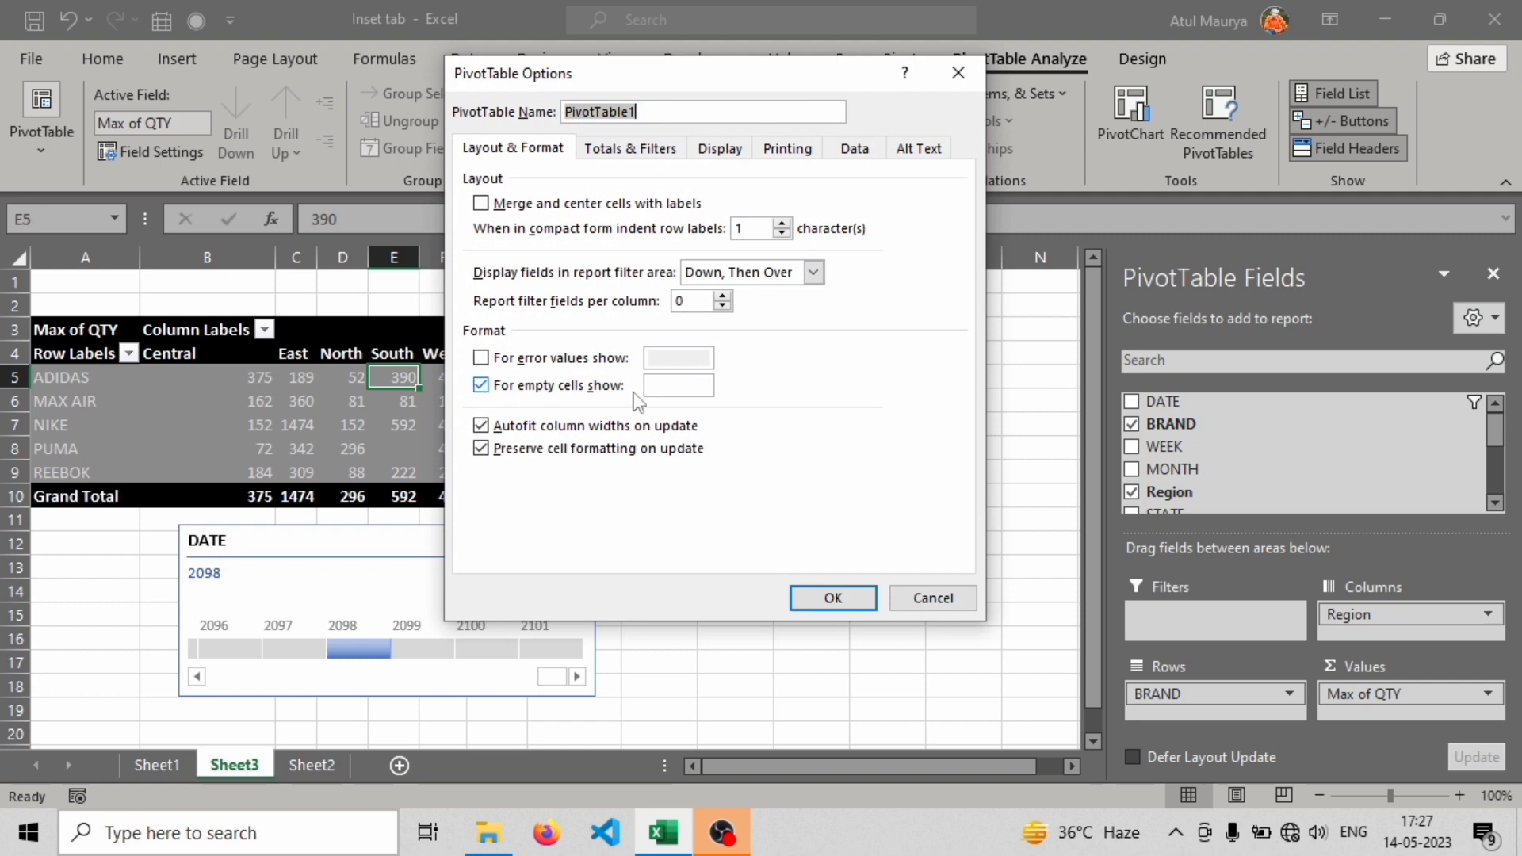
left_click(670, 386)
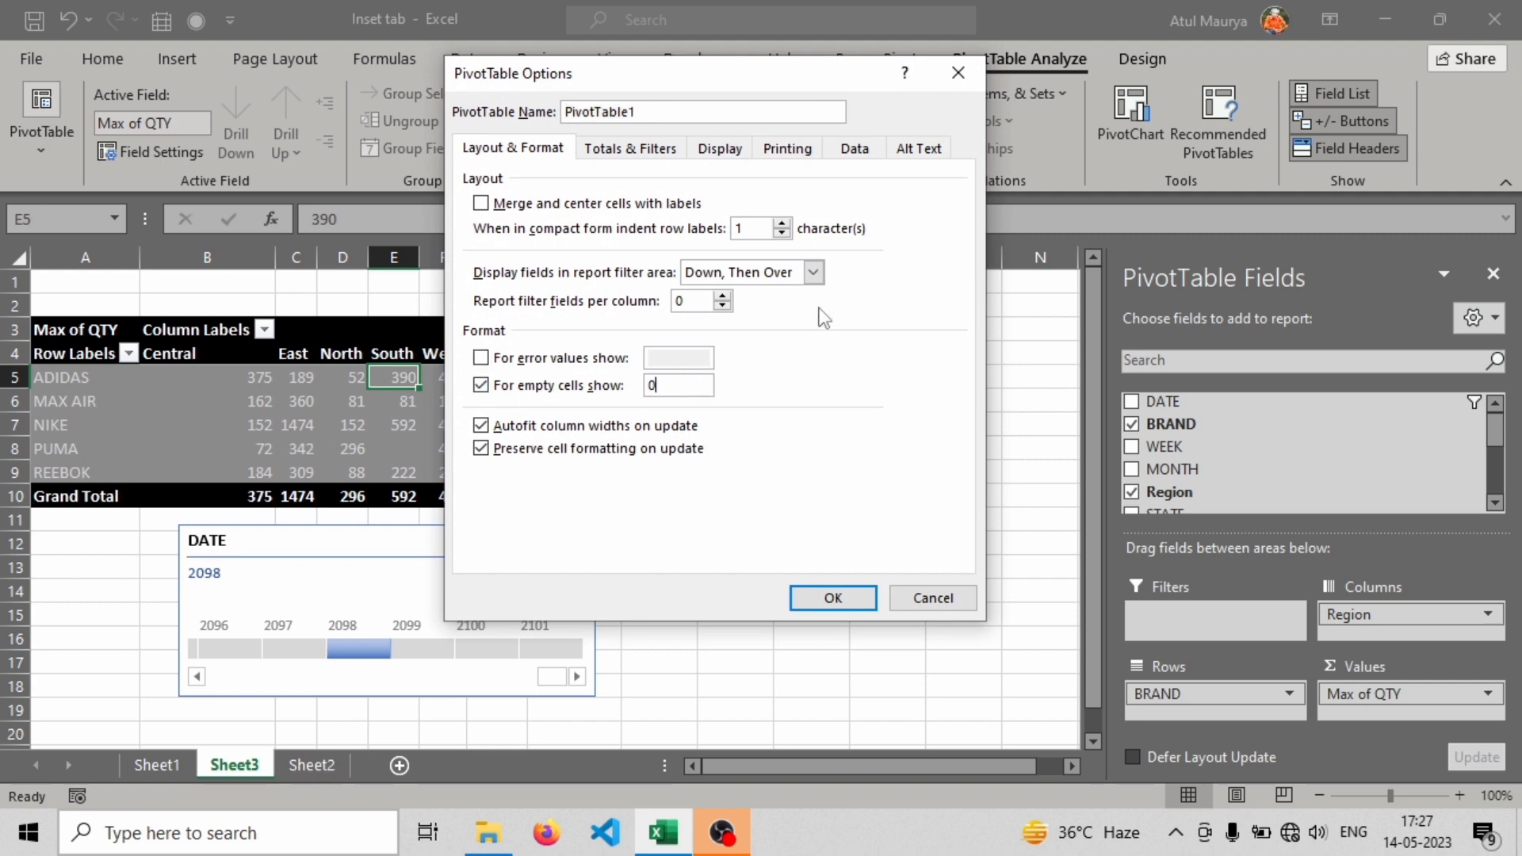
left_click(832, 597)
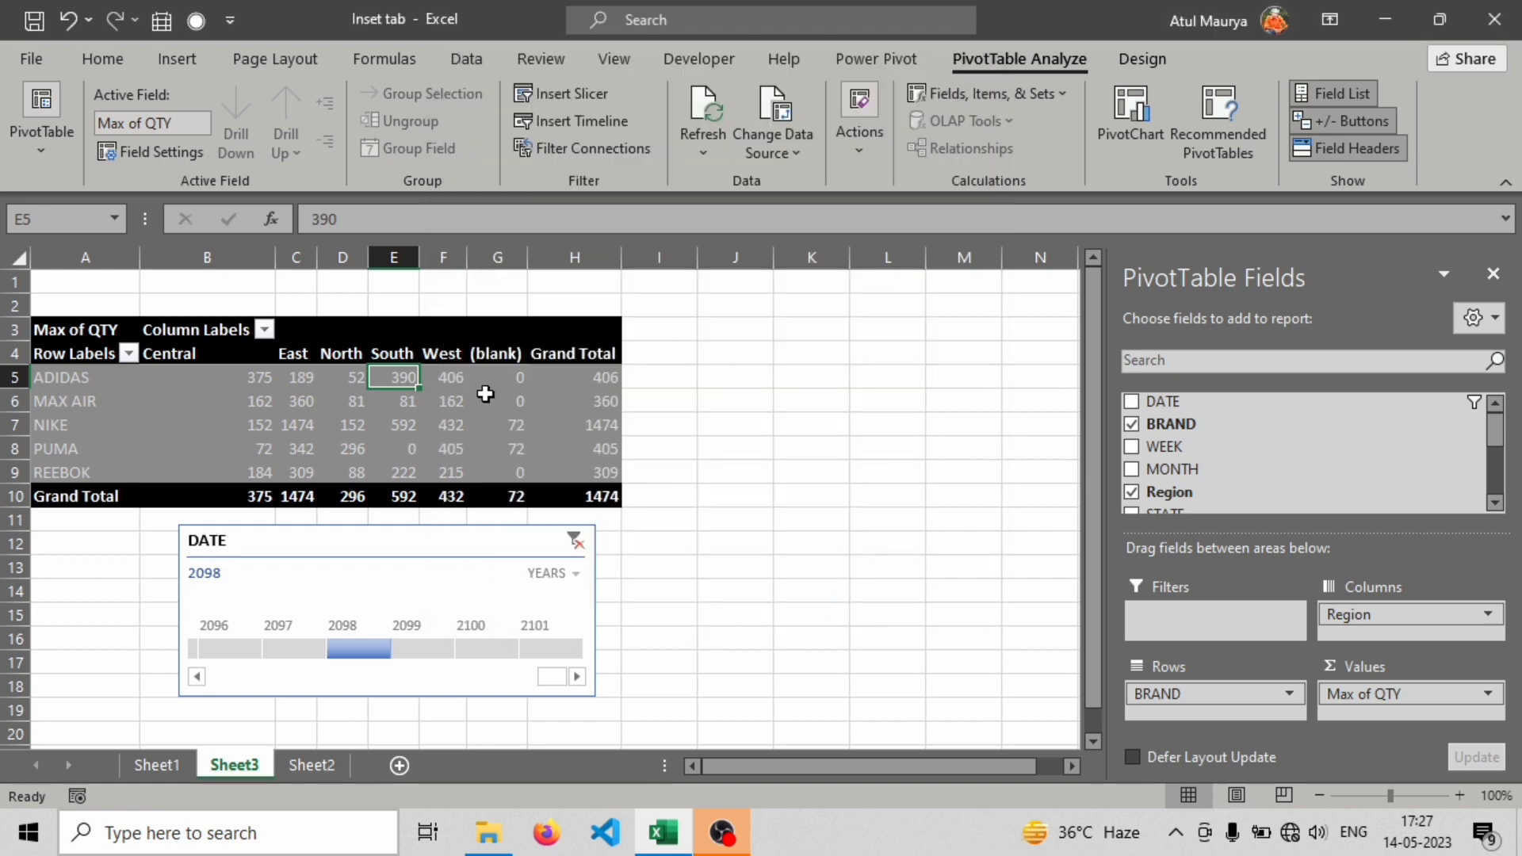
Filter the PivotTable with the DATE timeline by 2099, and extend the selected range to 2096–2099
left_click(428, 648)
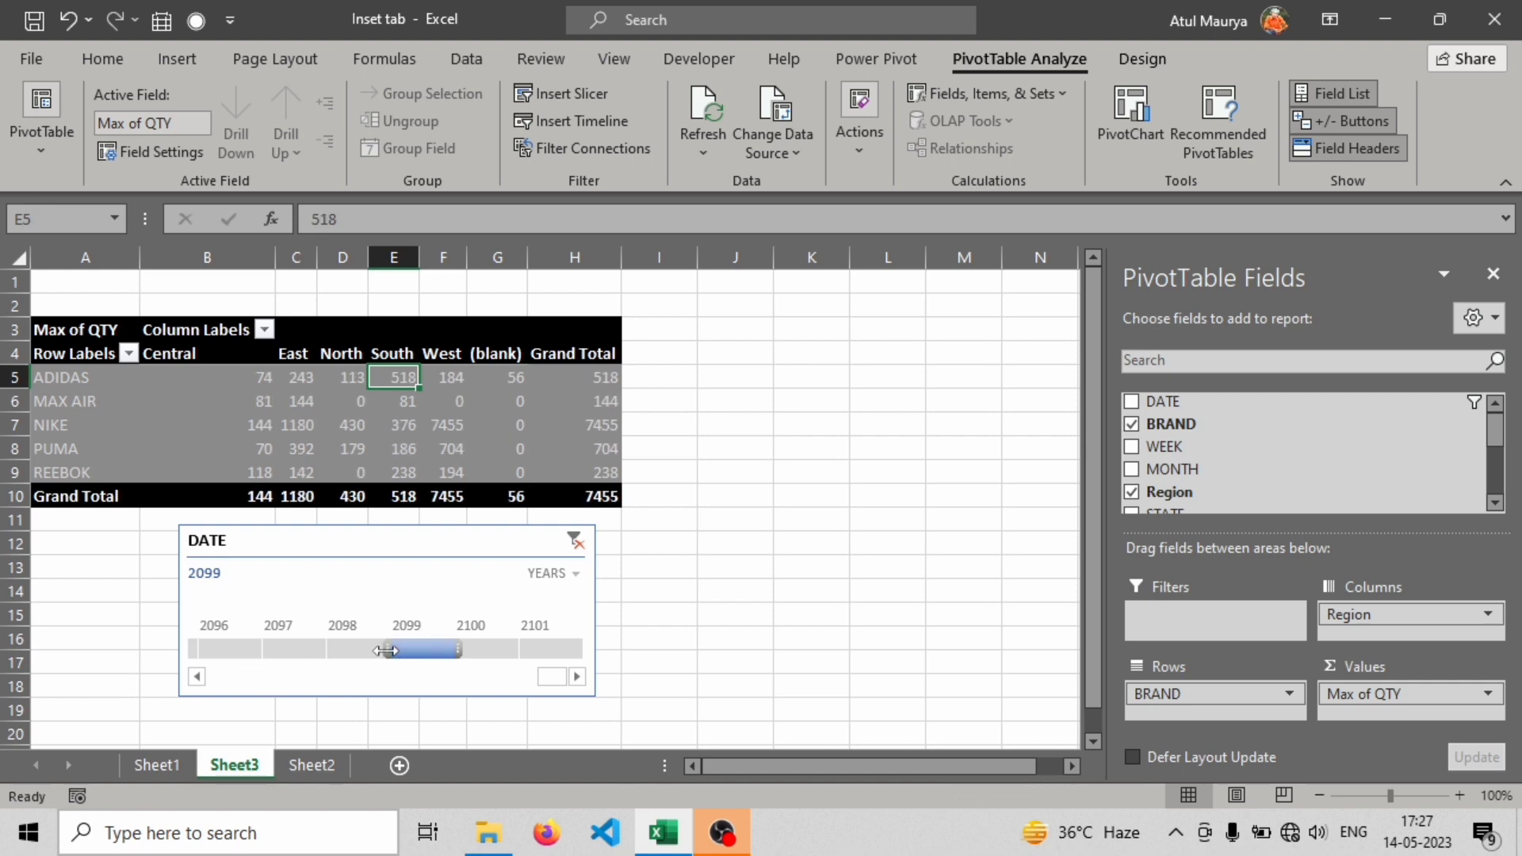
left_click_drag(313, 644, 209, 643)
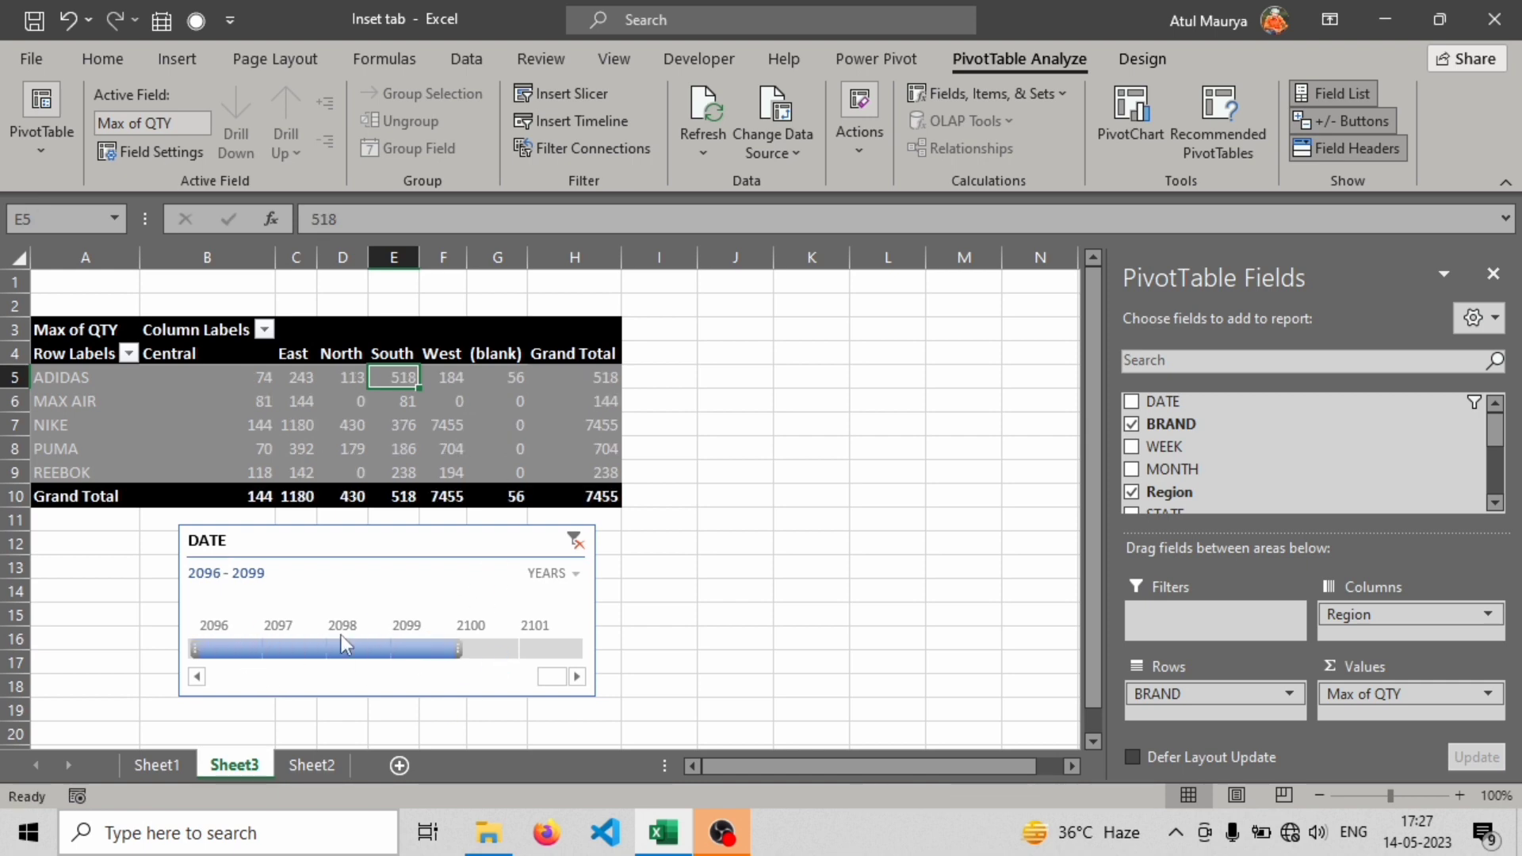
Clear the DATE timeline's filter and delete the timeline from Sheet3
left_click(574, 541)
right_click(490, 547)
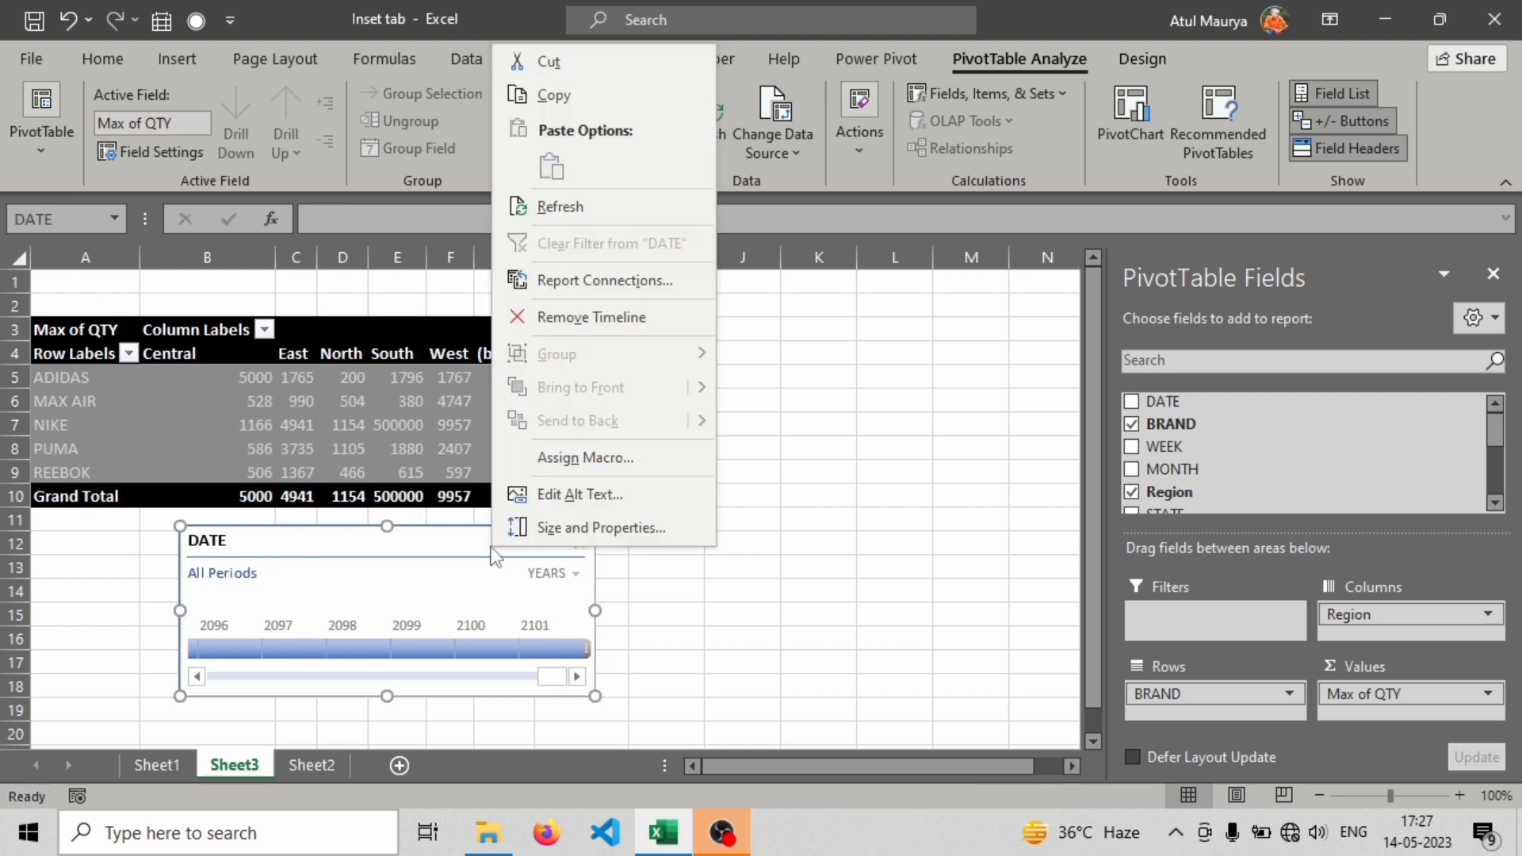
left_click(370, 549)
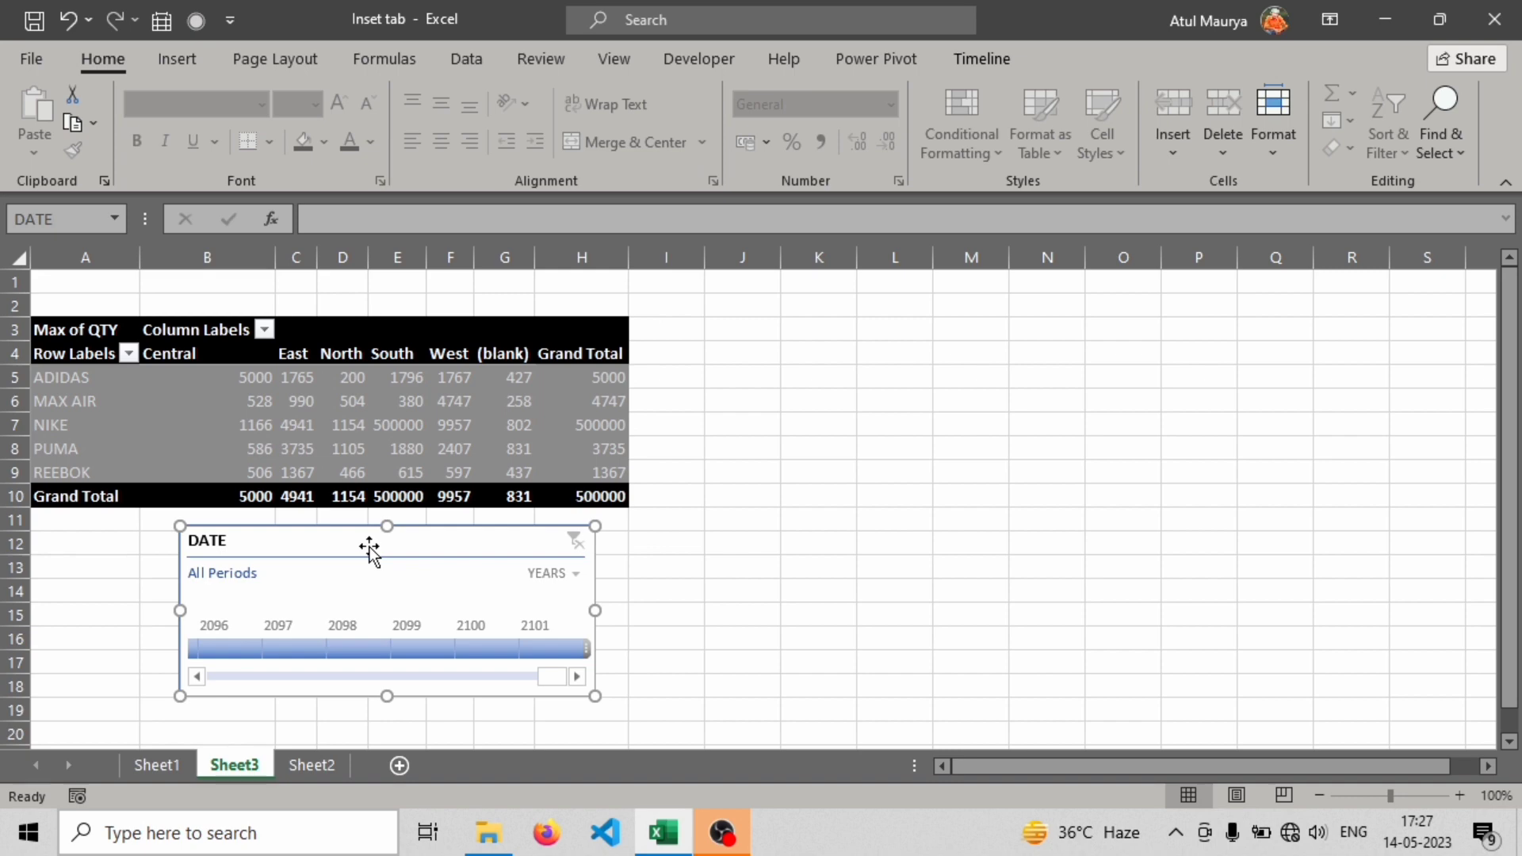
key("Delete")
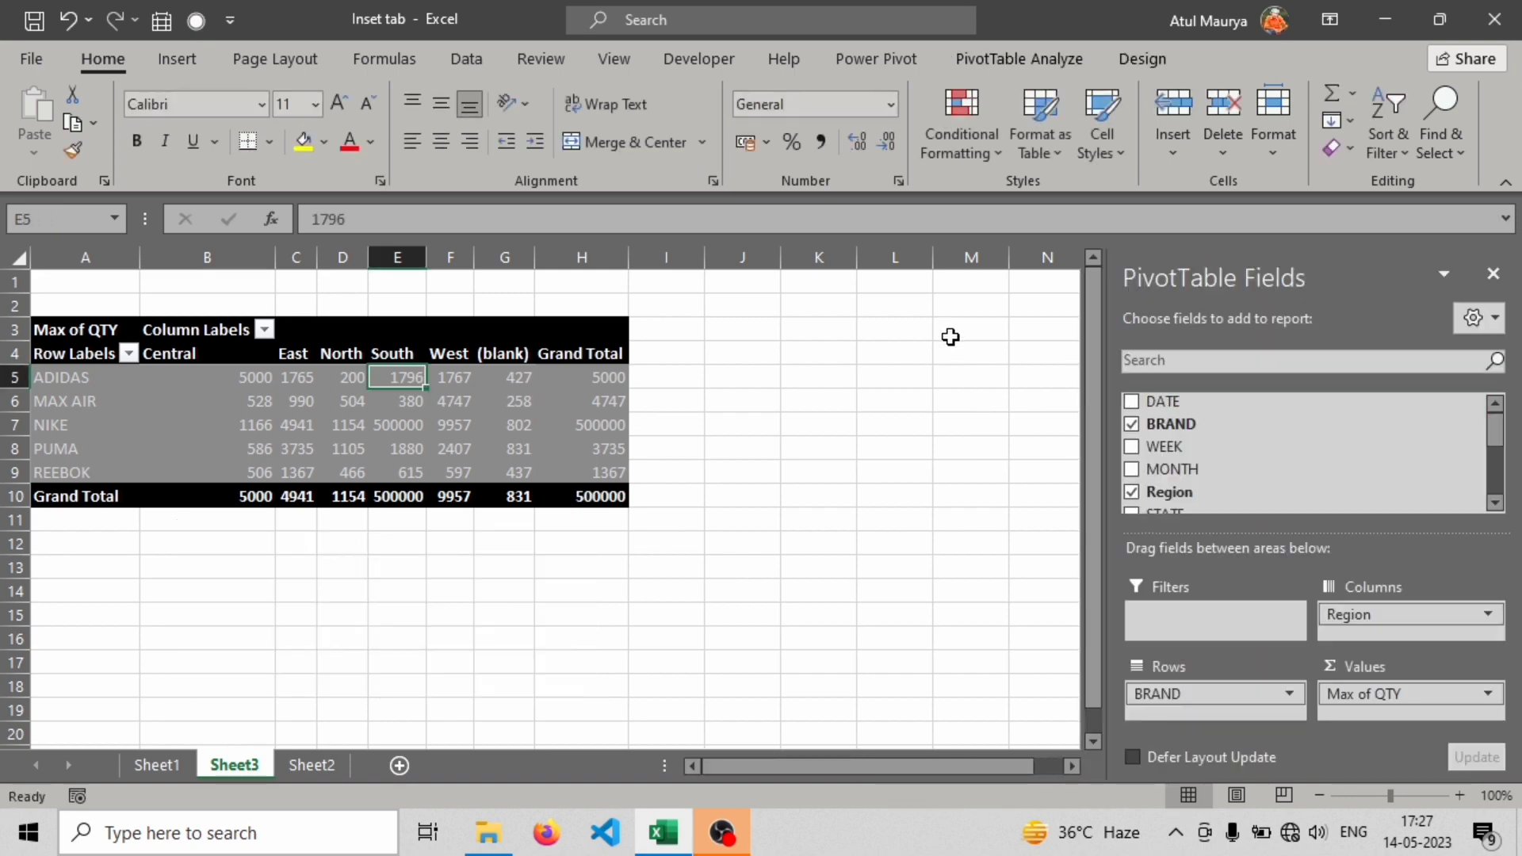
Set the QTY of the ASSAM record in cell I3 of Sheet2 to 500000
left_click(1062, 59)
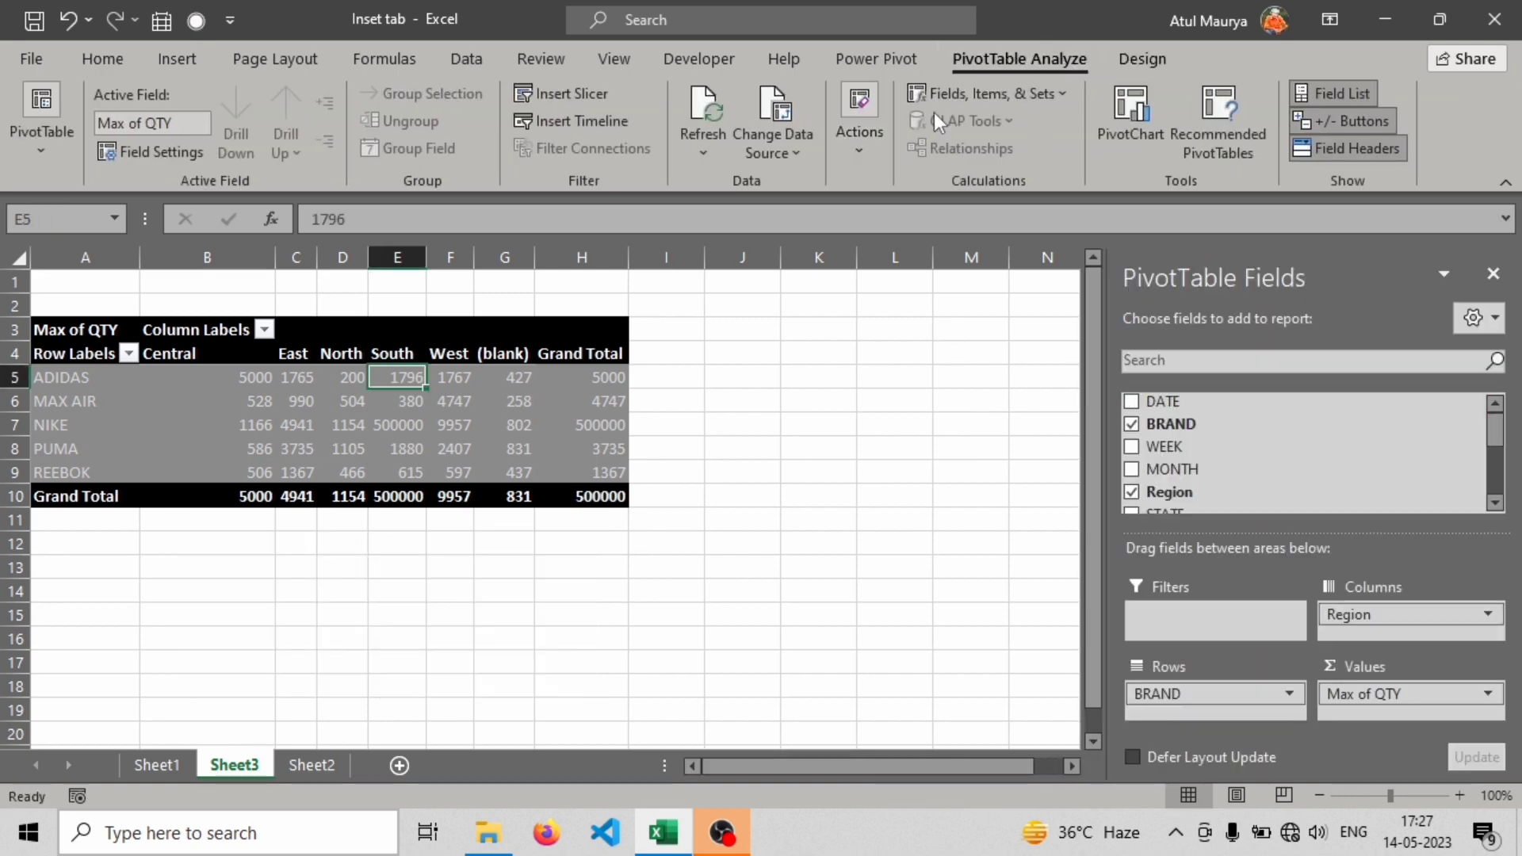
left_click(330, 767)
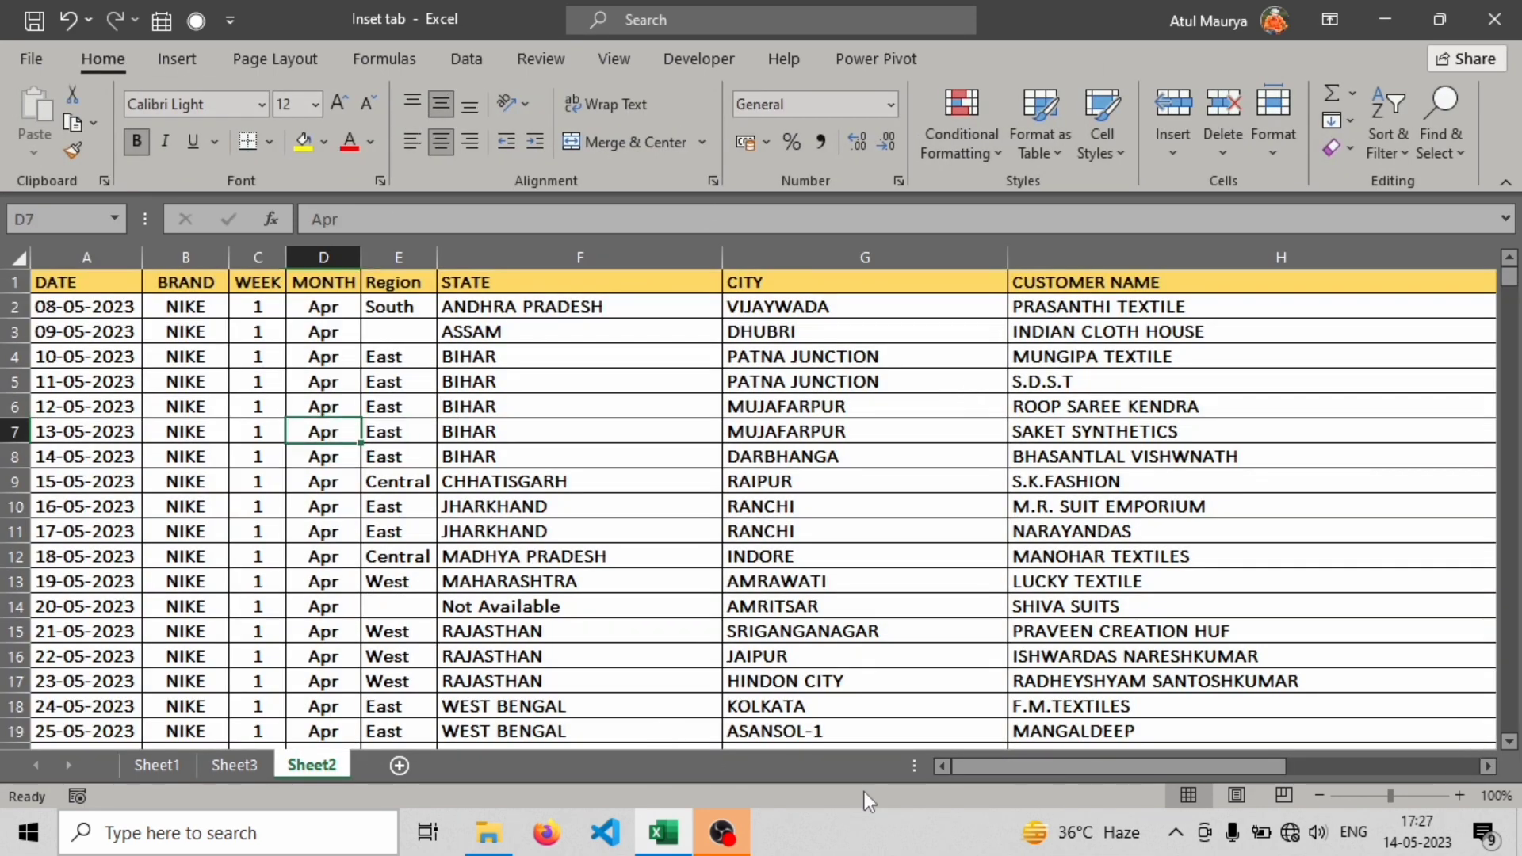
left_click_drag(983, 766, 1177, 766)
left_click(1262, 305)
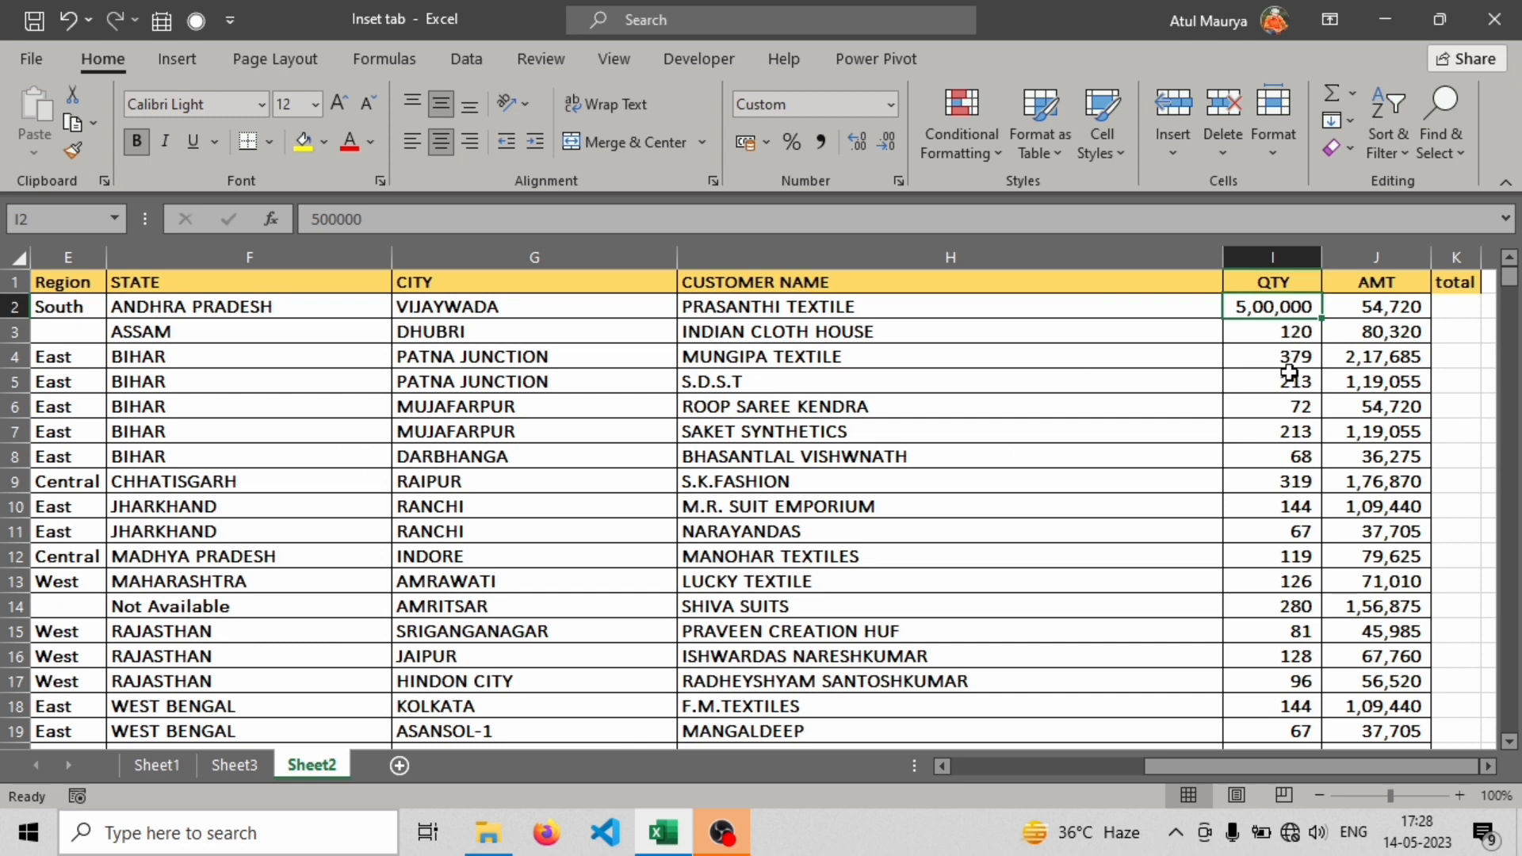
left_click(1296, 338)
type("5000000")
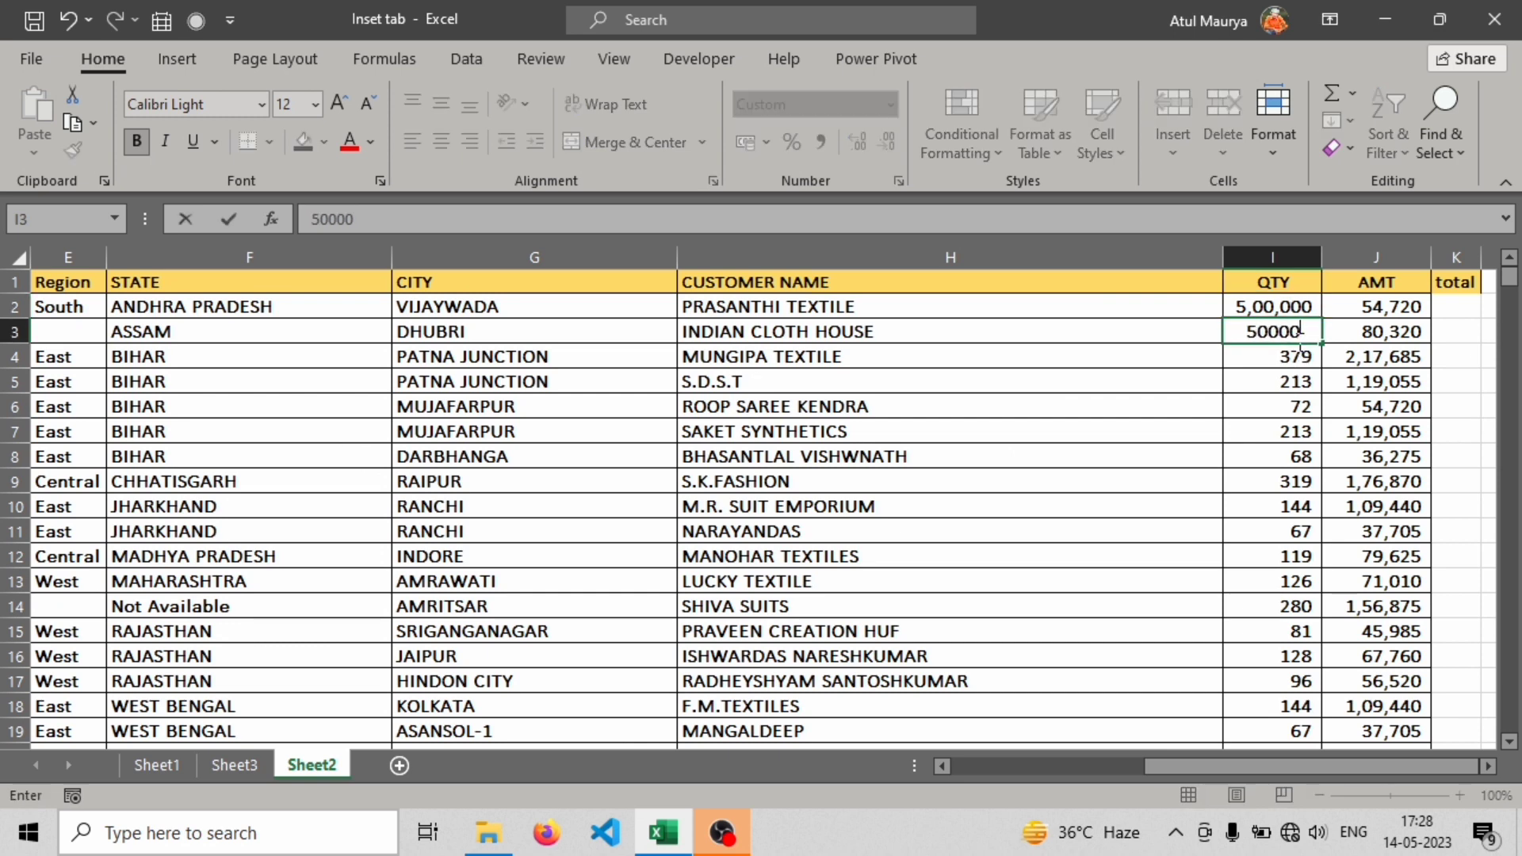
key("Return")
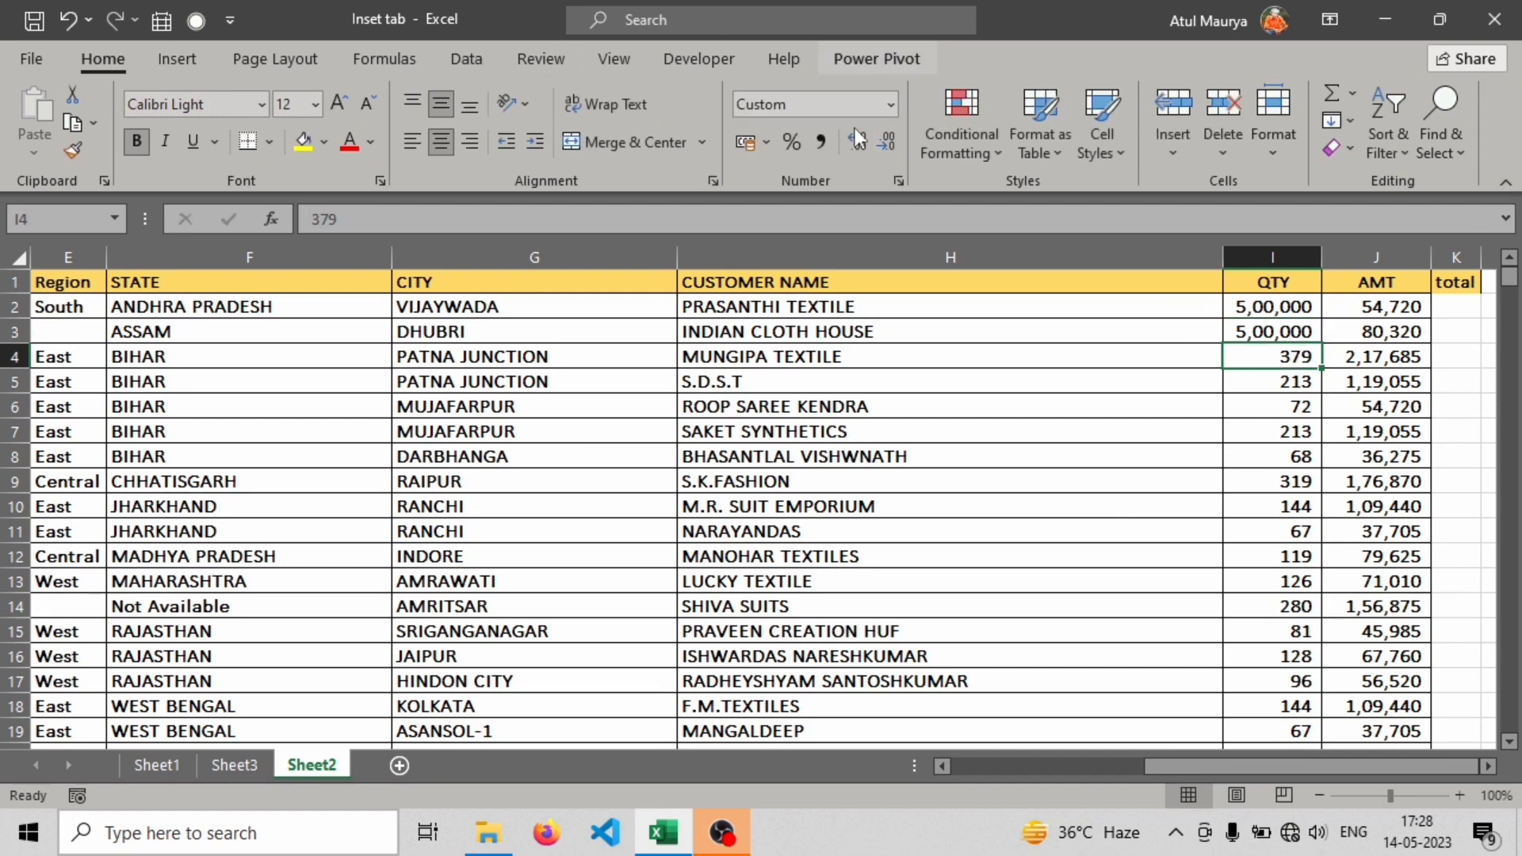
Return to the PivotTable on Sheet3 and update it with the edited source data using Refresh All
left_click(234, 764)
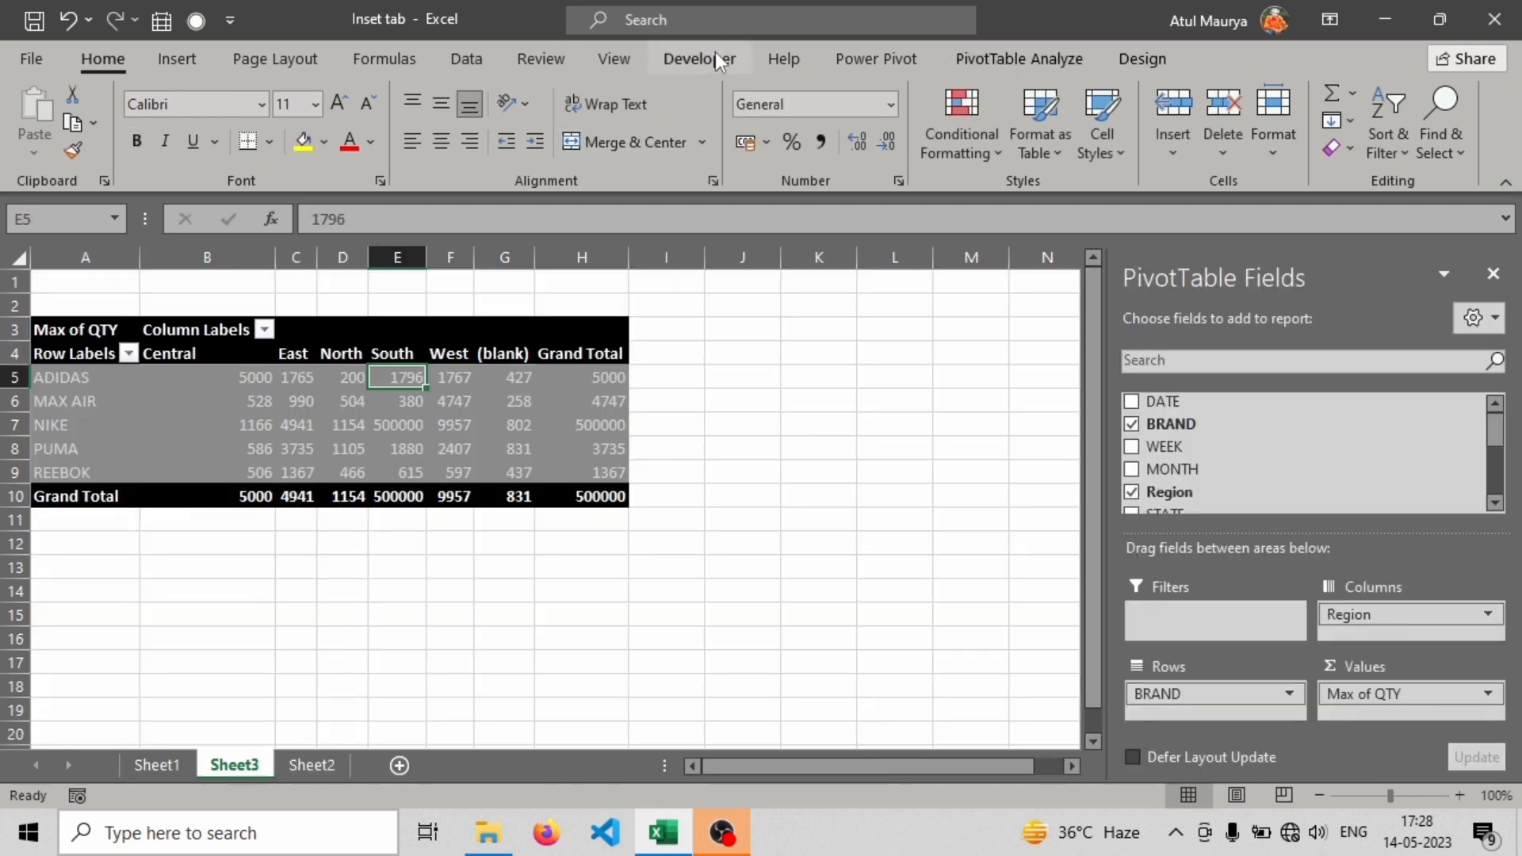
left_click(1022, 59)
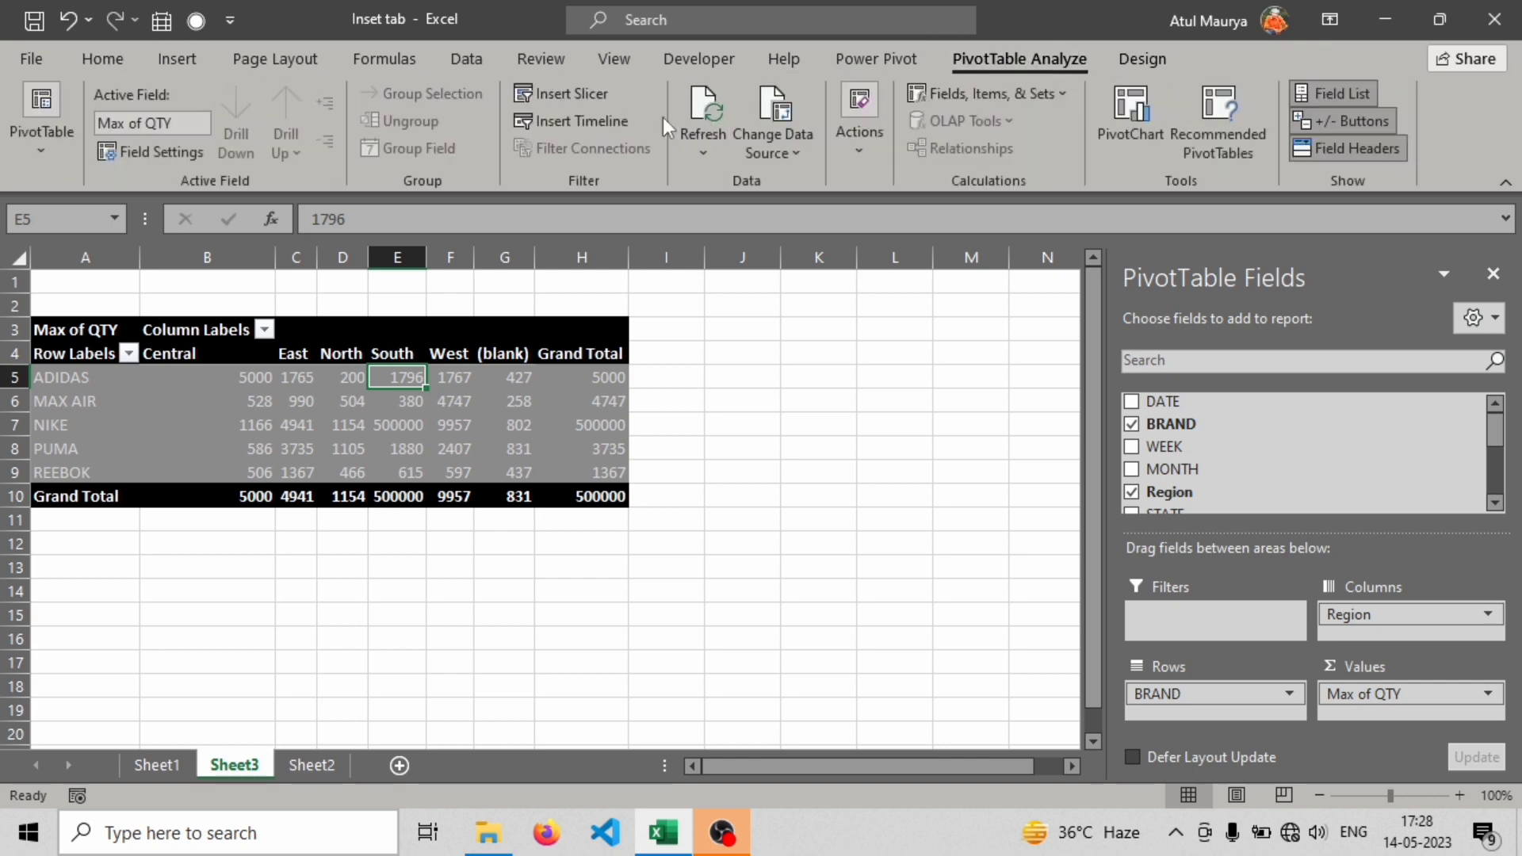
left_click(707, 151)
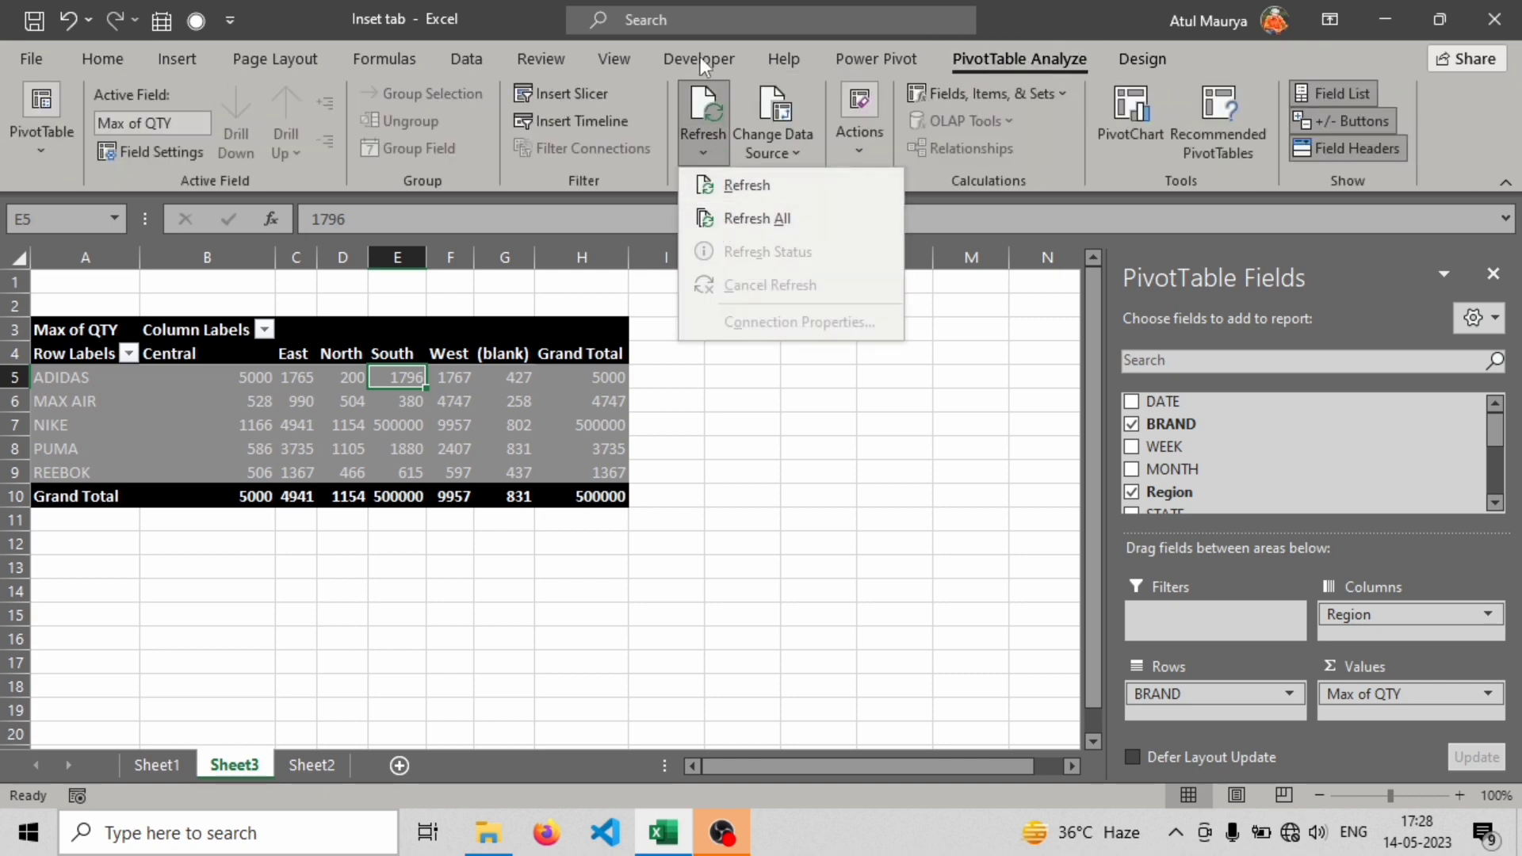
left_click(474, 55)
left_click(473, 54)
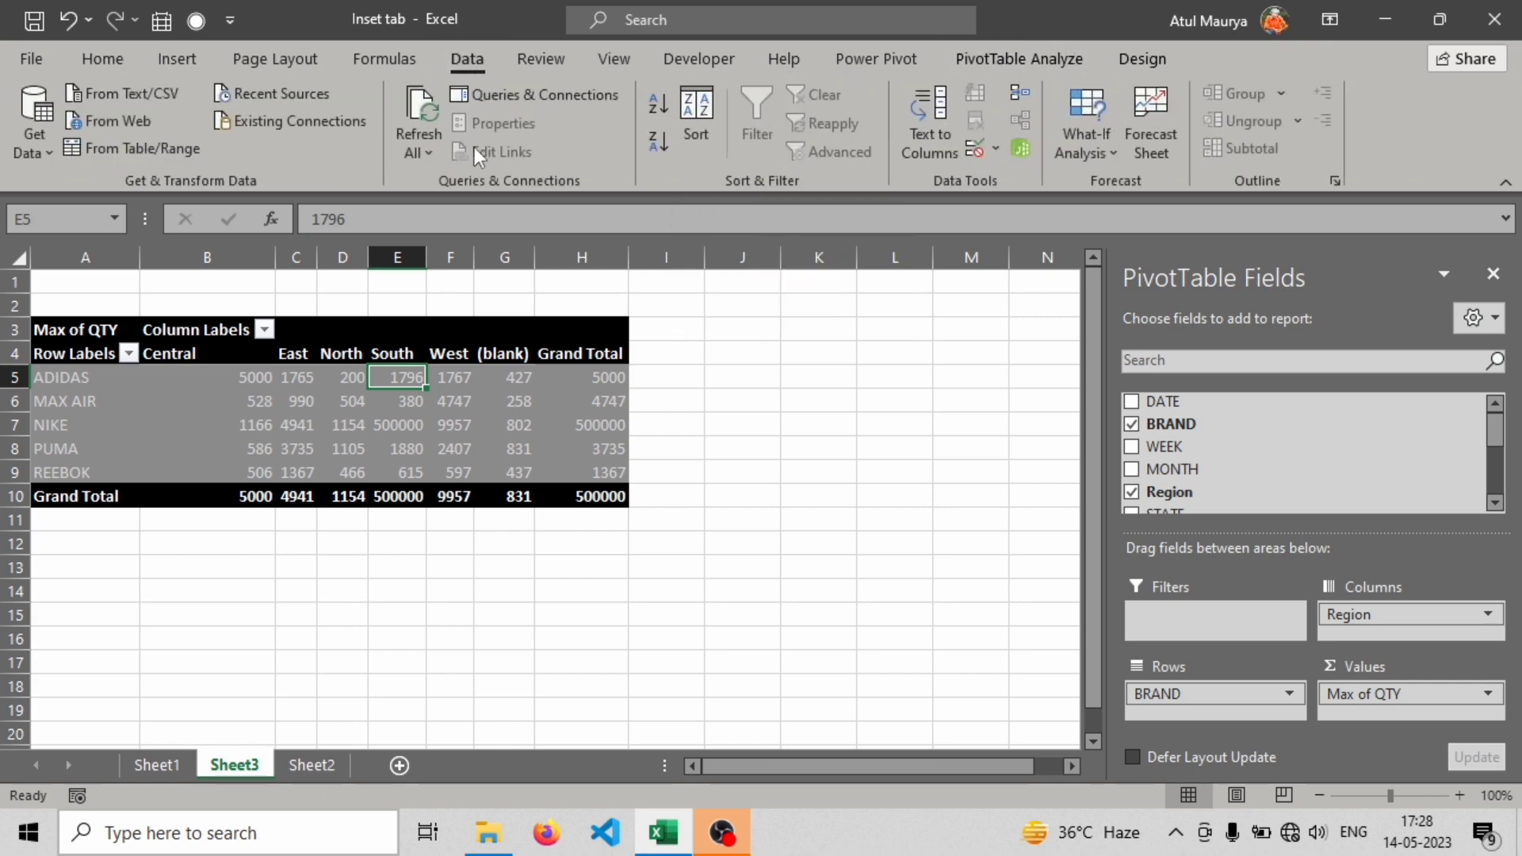
left_click(427, 146)
left_click(460, 219)
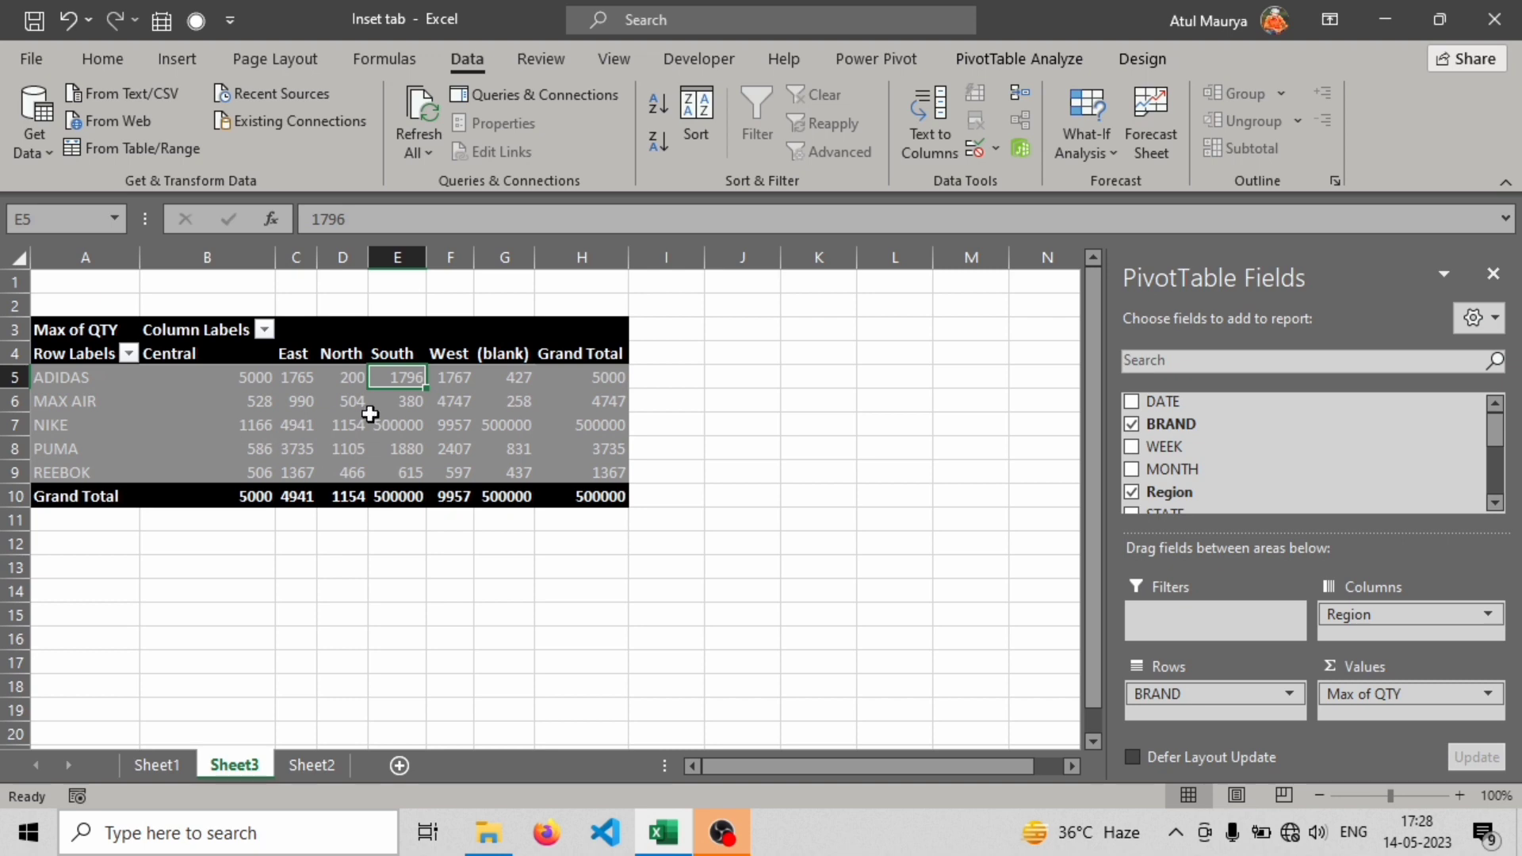
Look over the source records and their brand and region columns on Sheet2, and return to Sheet3
left_click(311, 764)
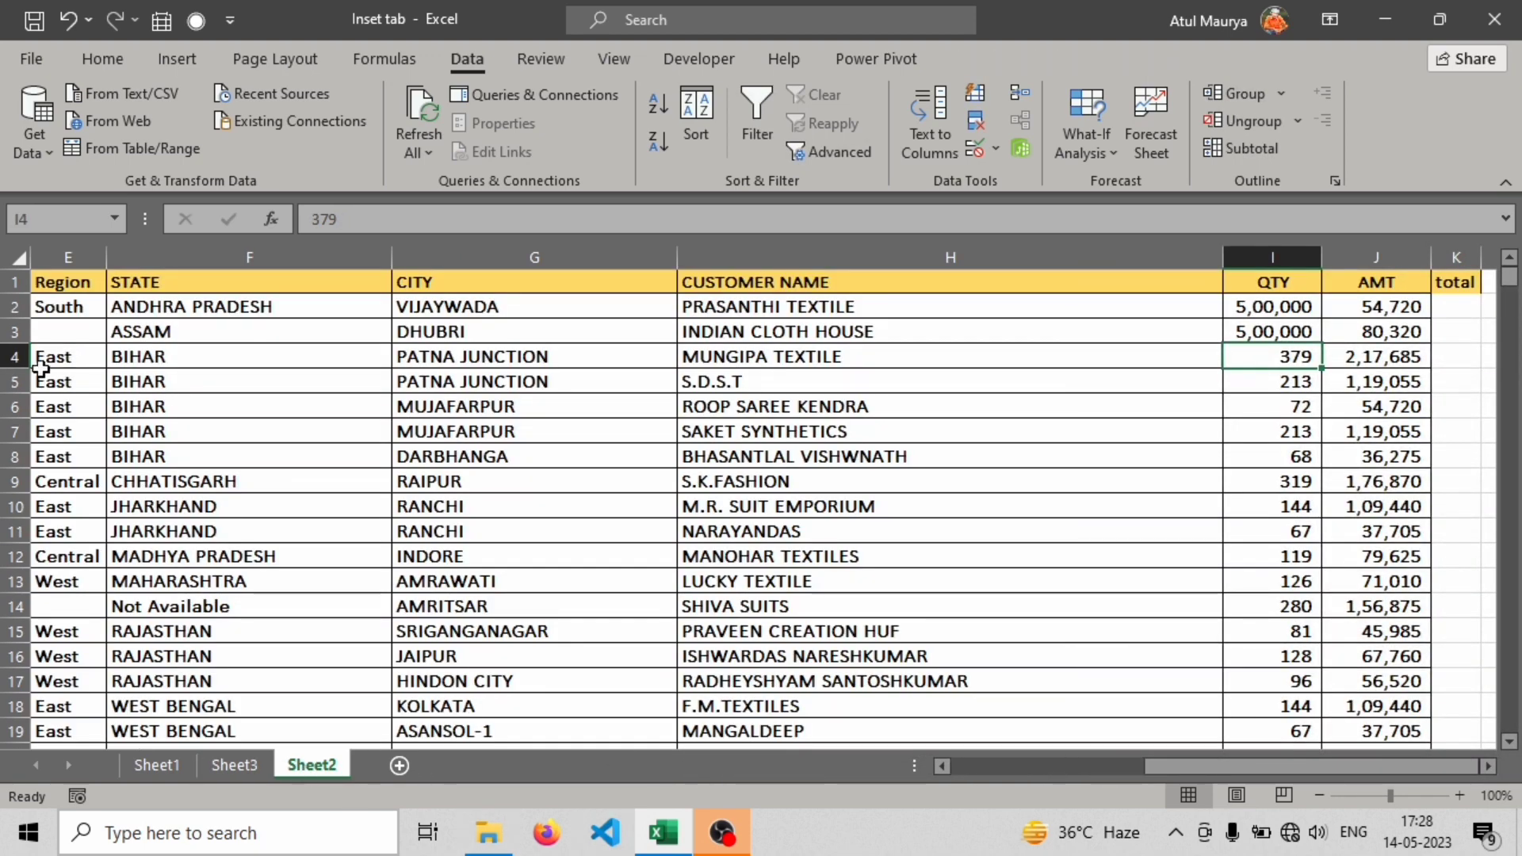
left_click_drag(1212, 767, 1021, 766)
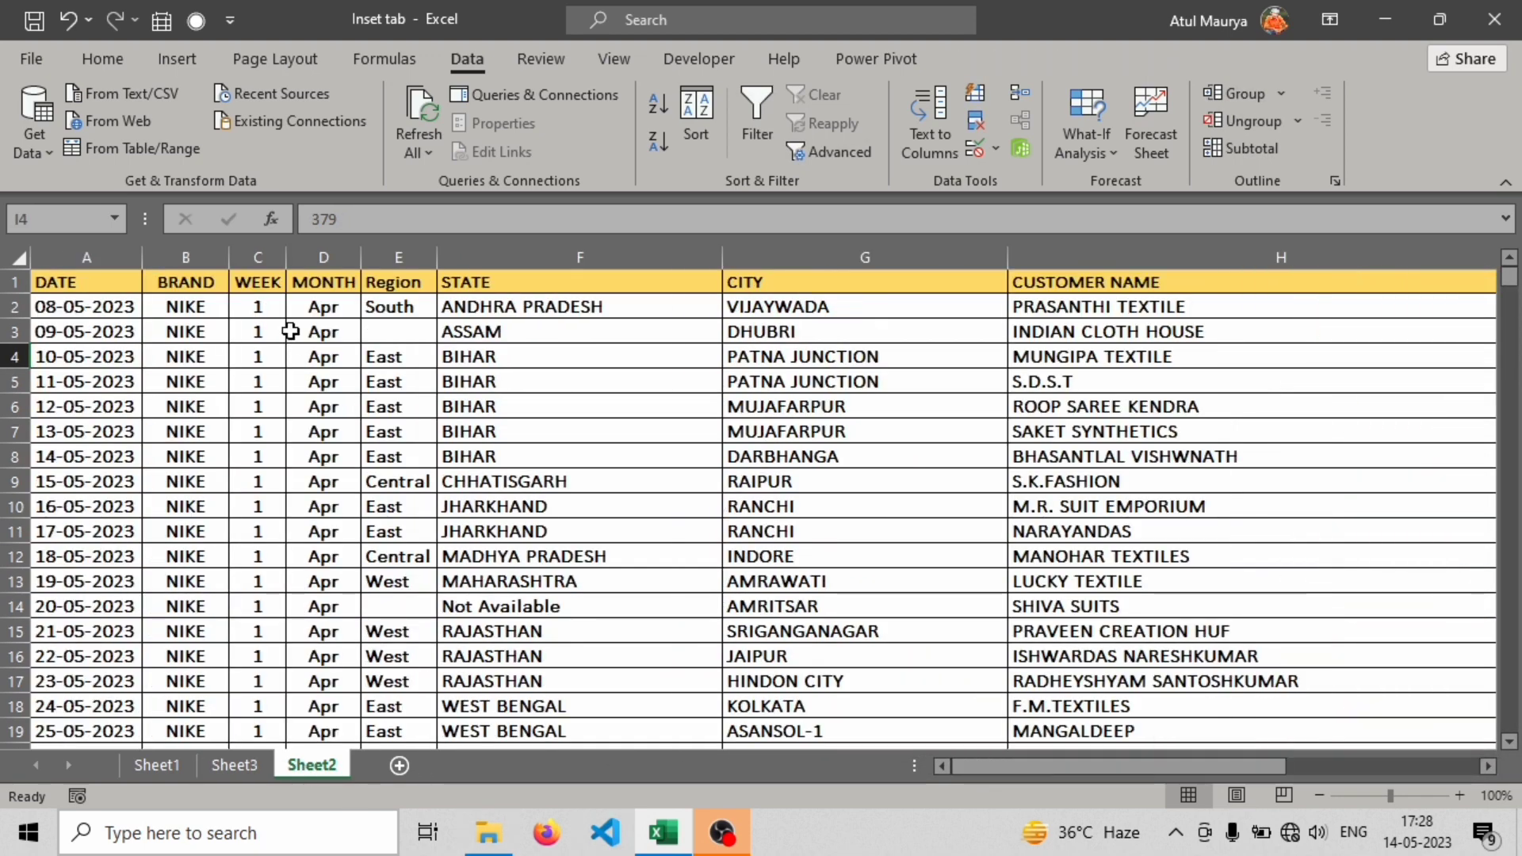
left_click(235, 765)
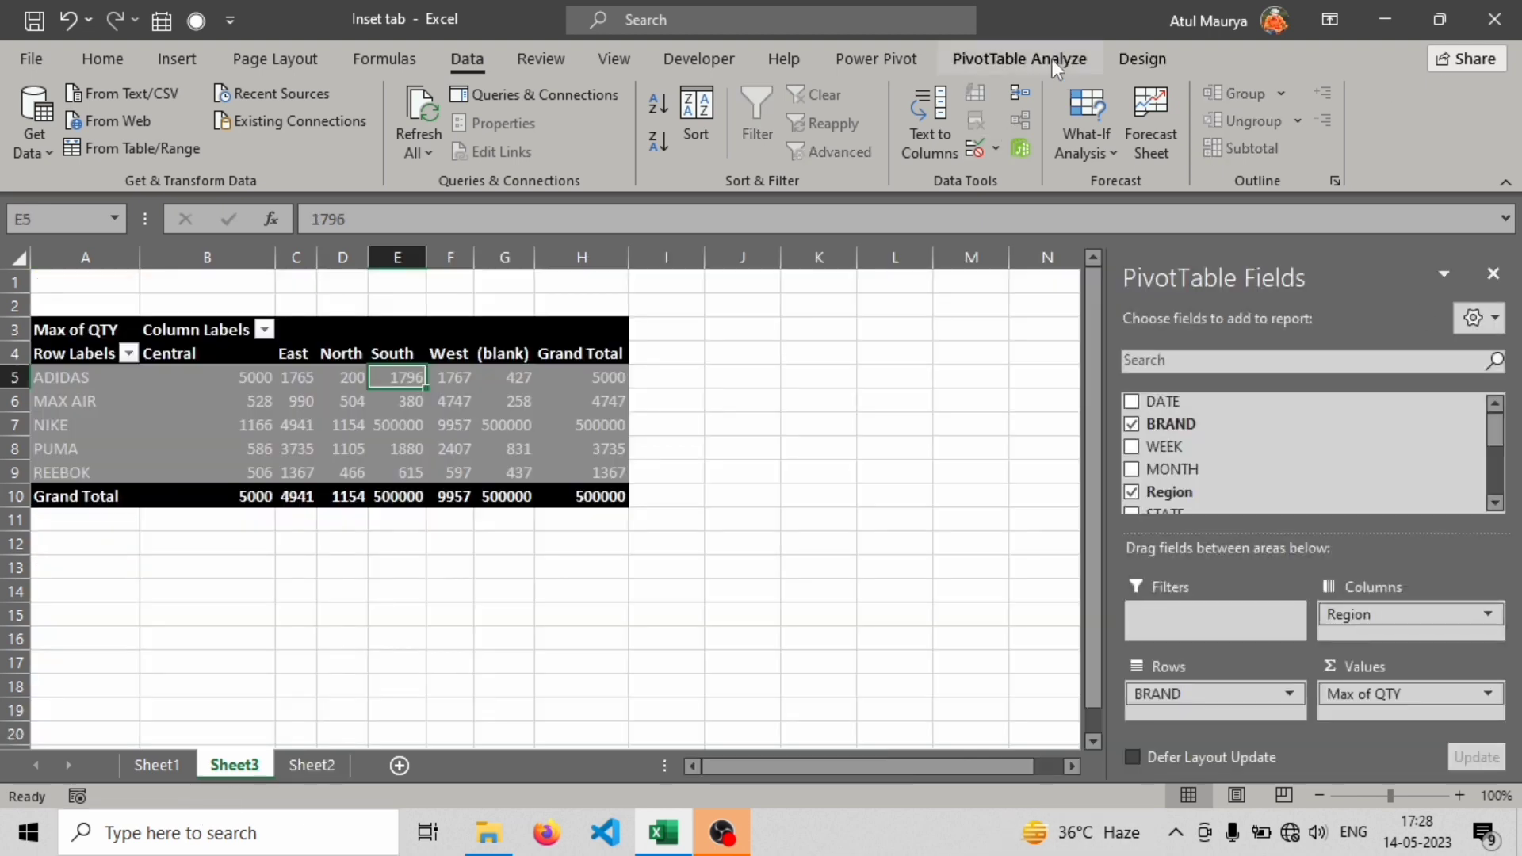
Check the PivotTable's source range in the Change PivotTable Data Source dialog and leave it without changes
left_click(1022, 59)
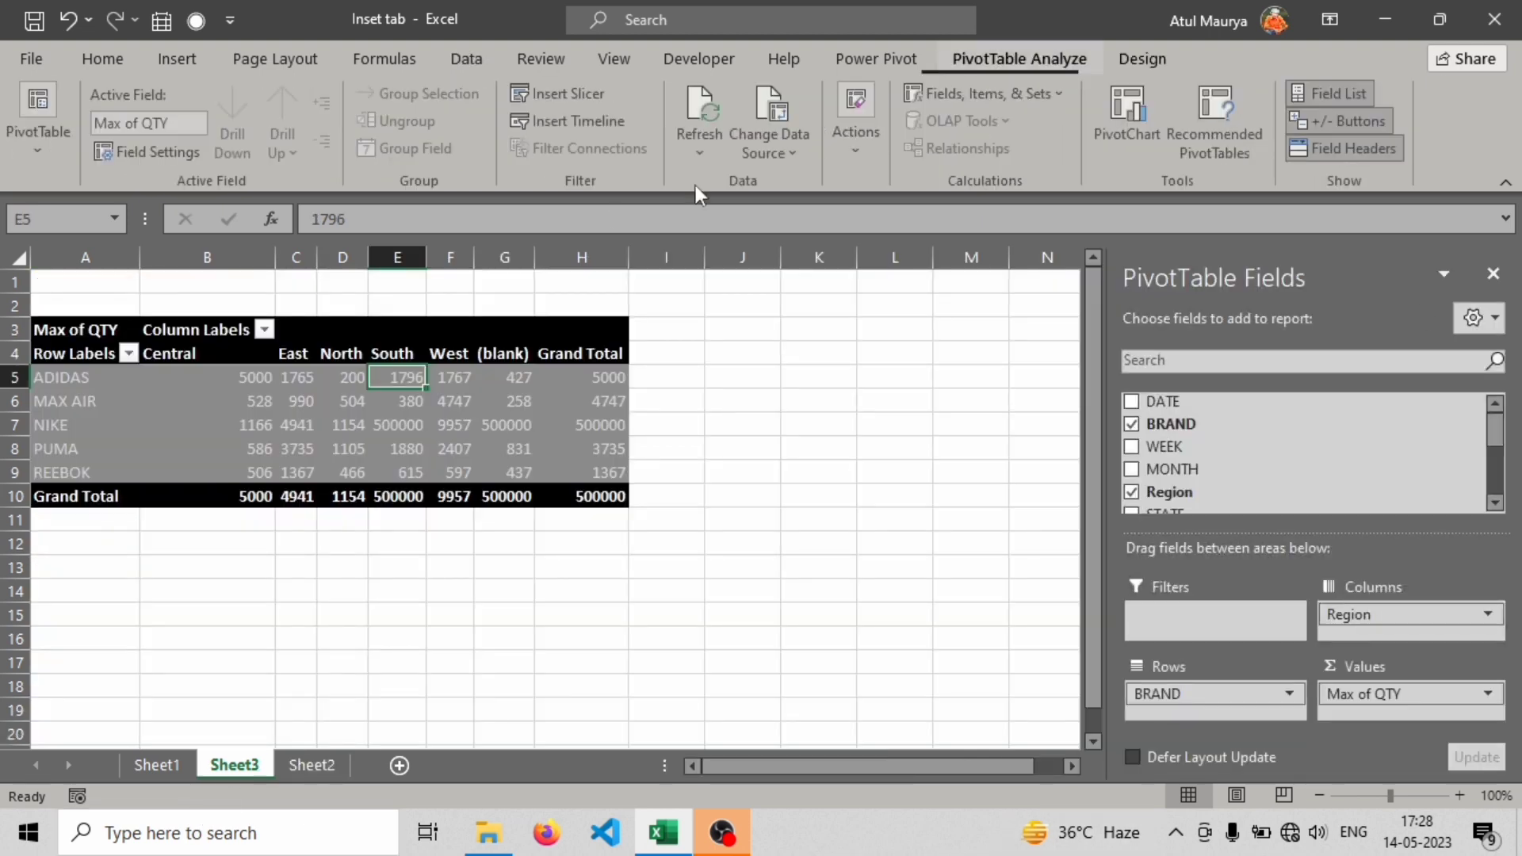
left_click(768, 158)
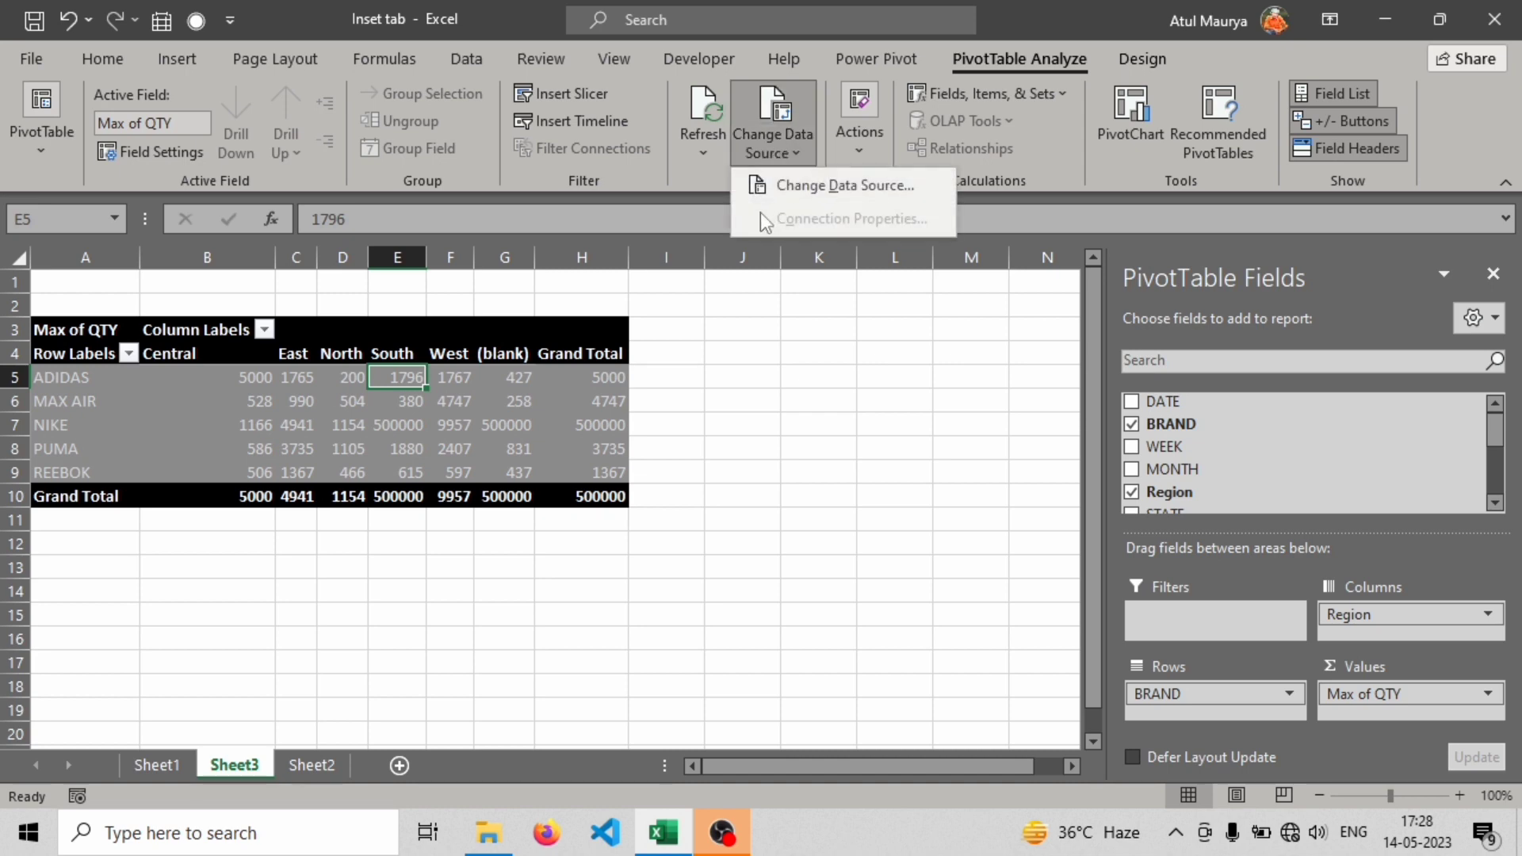
left_click(585, 425)
left_click(748, 163)
left_click(312, 769)
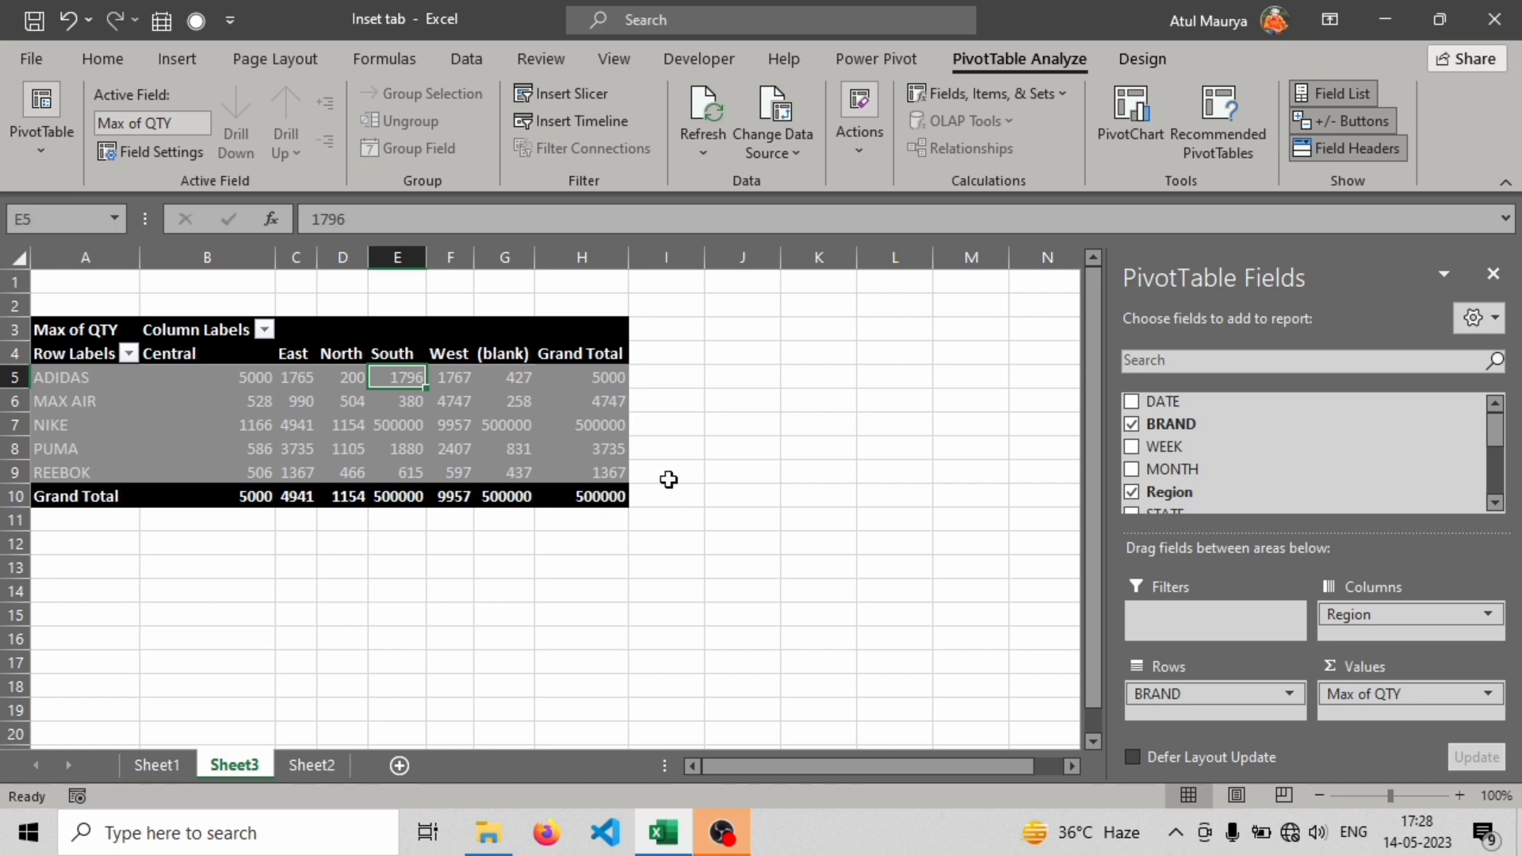
left_click(311, 763)
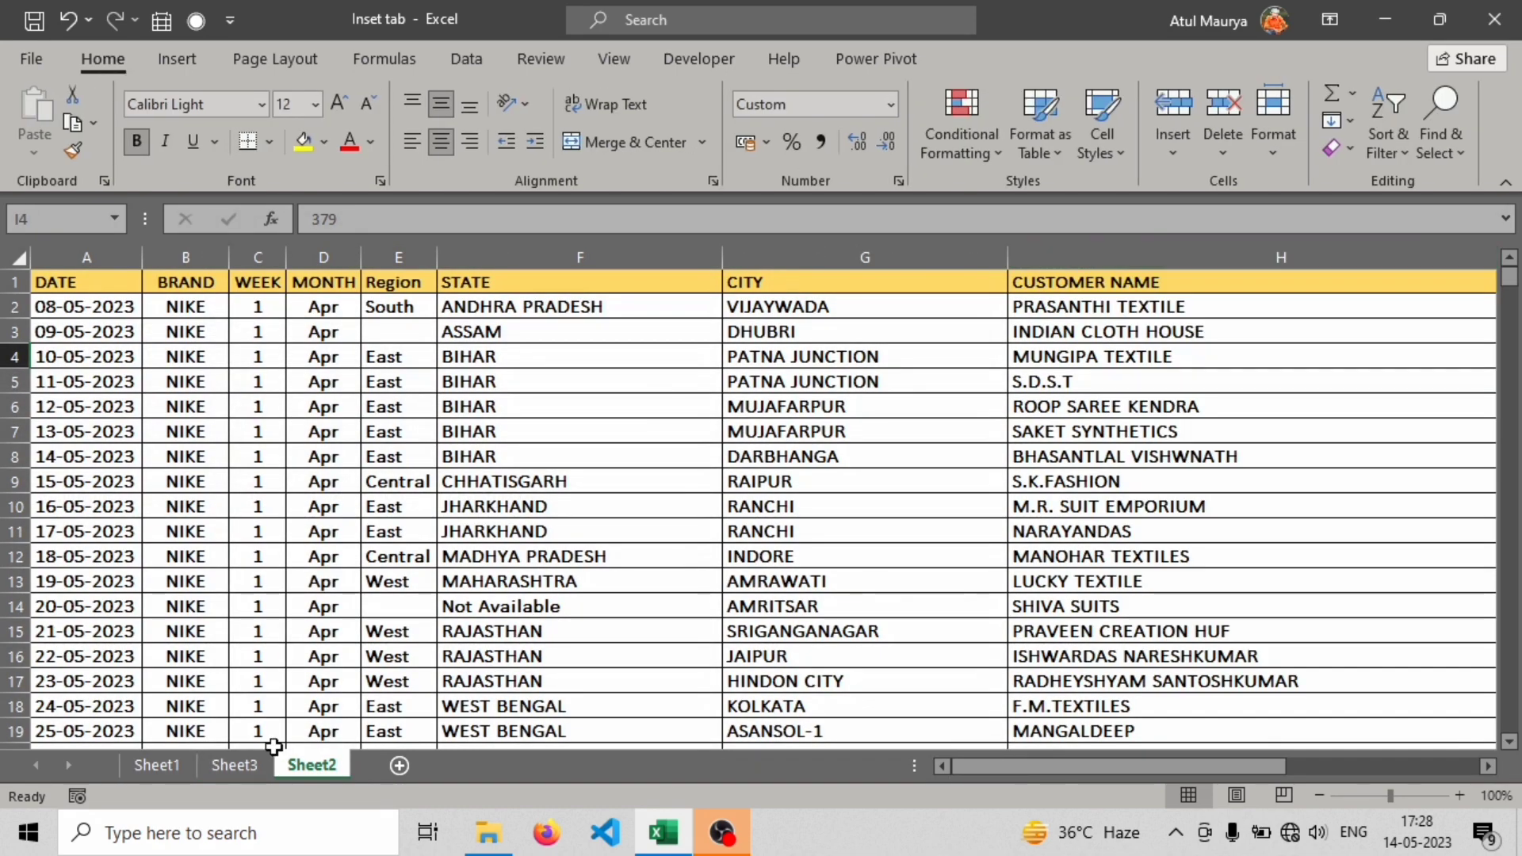
left_click(238, 765)
left_click(777, 135)
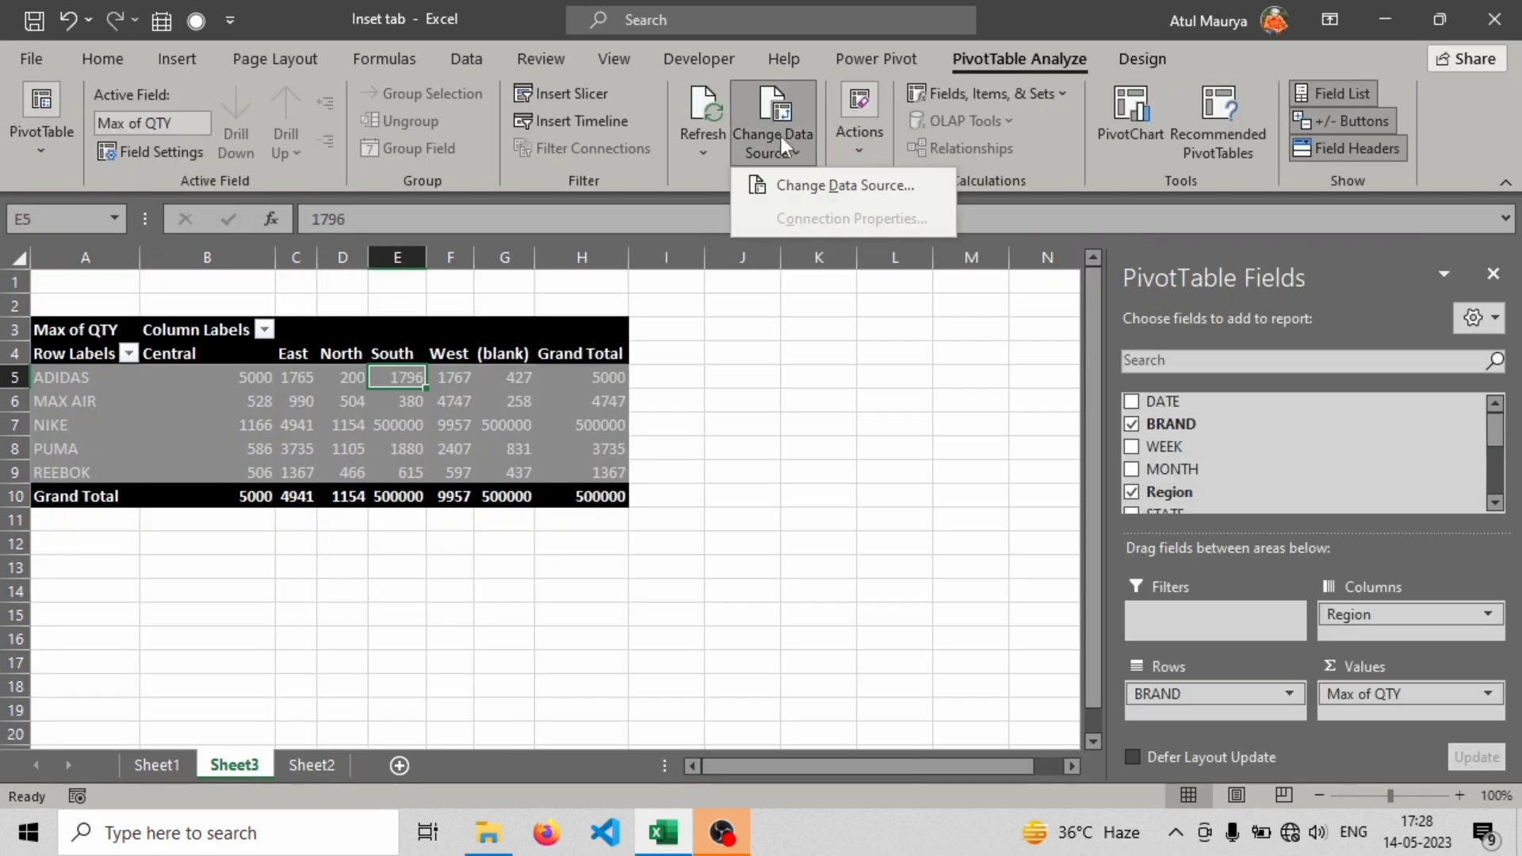
left_click(844, 188)
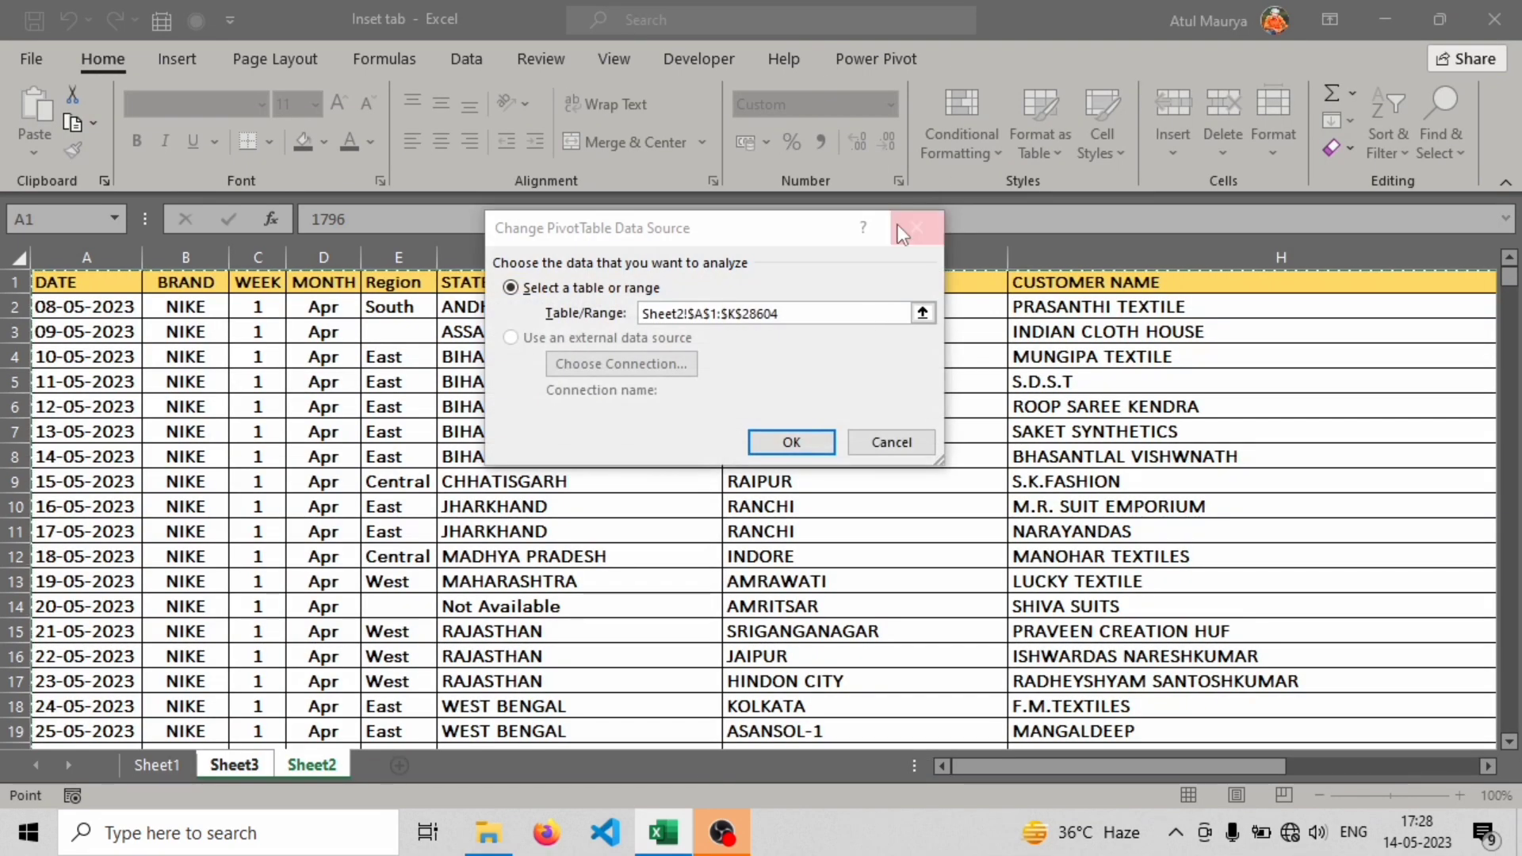
left_click(898, 228)
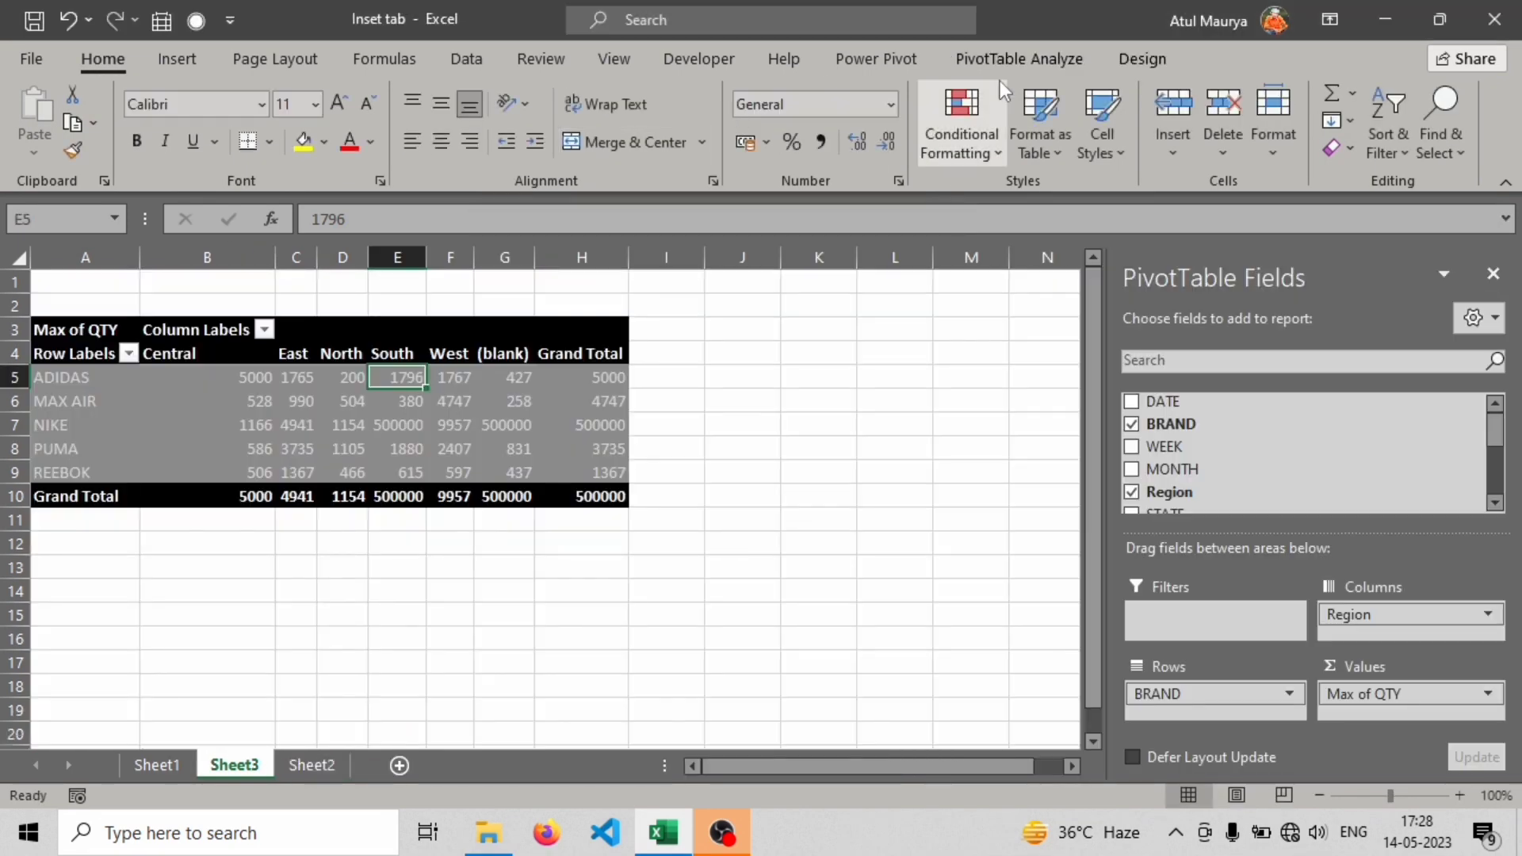
left_click(1010, 66)
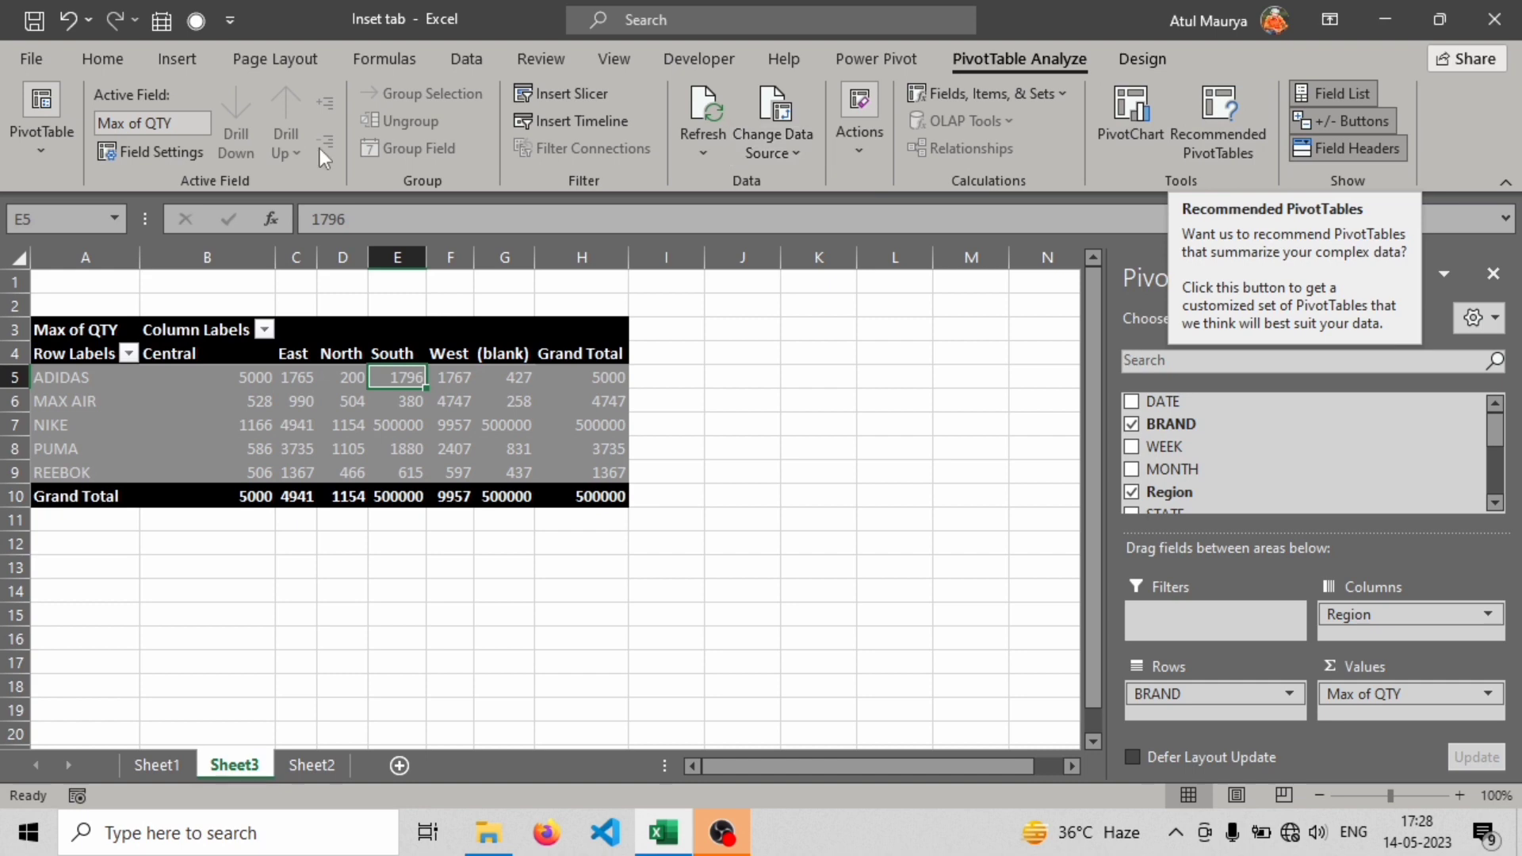
left_click(160, 68)
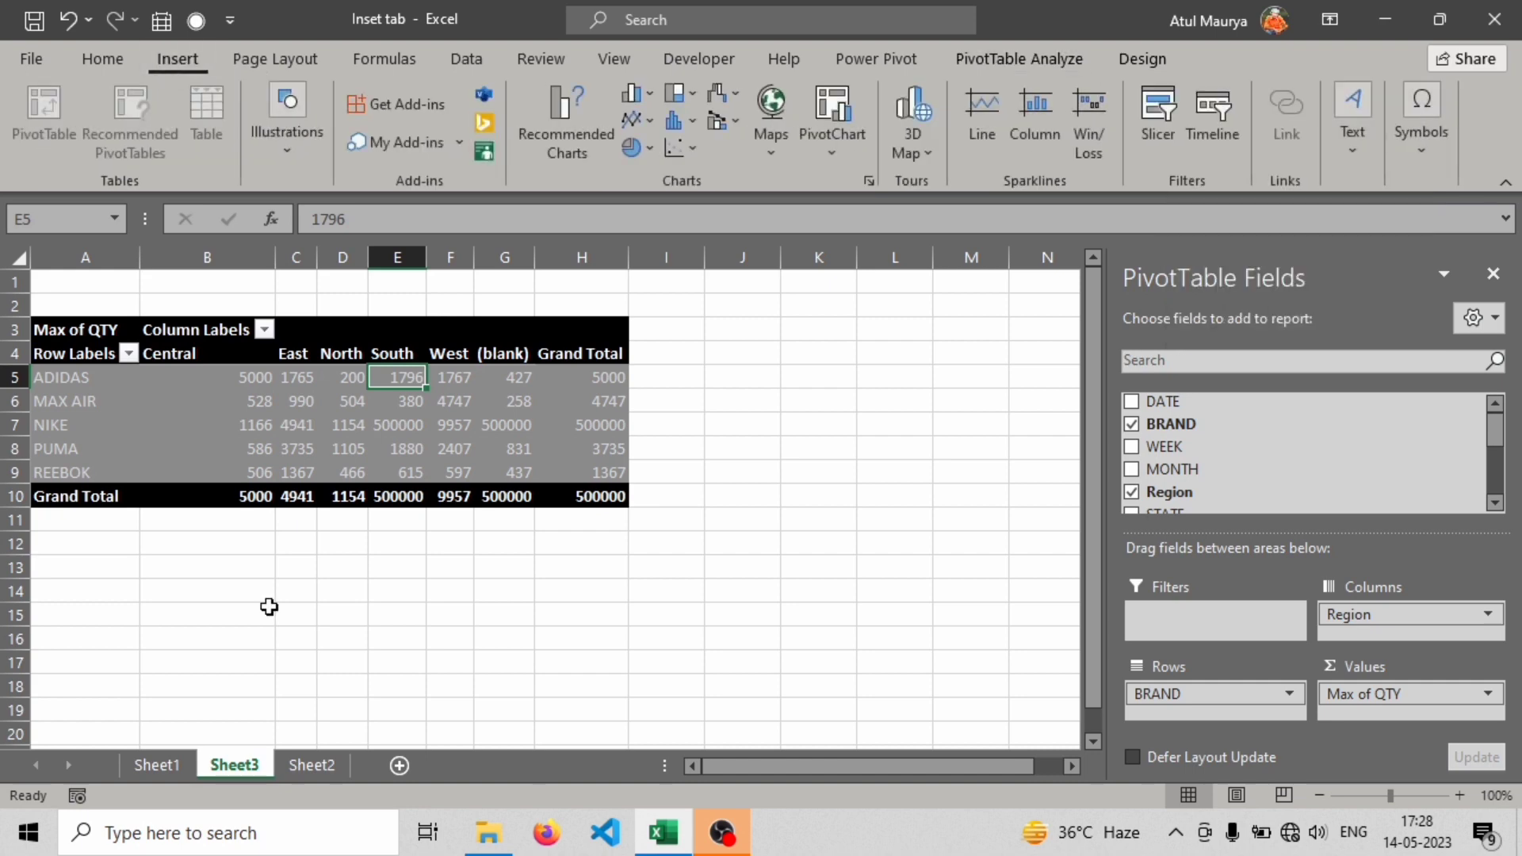
left_click(331, 766)
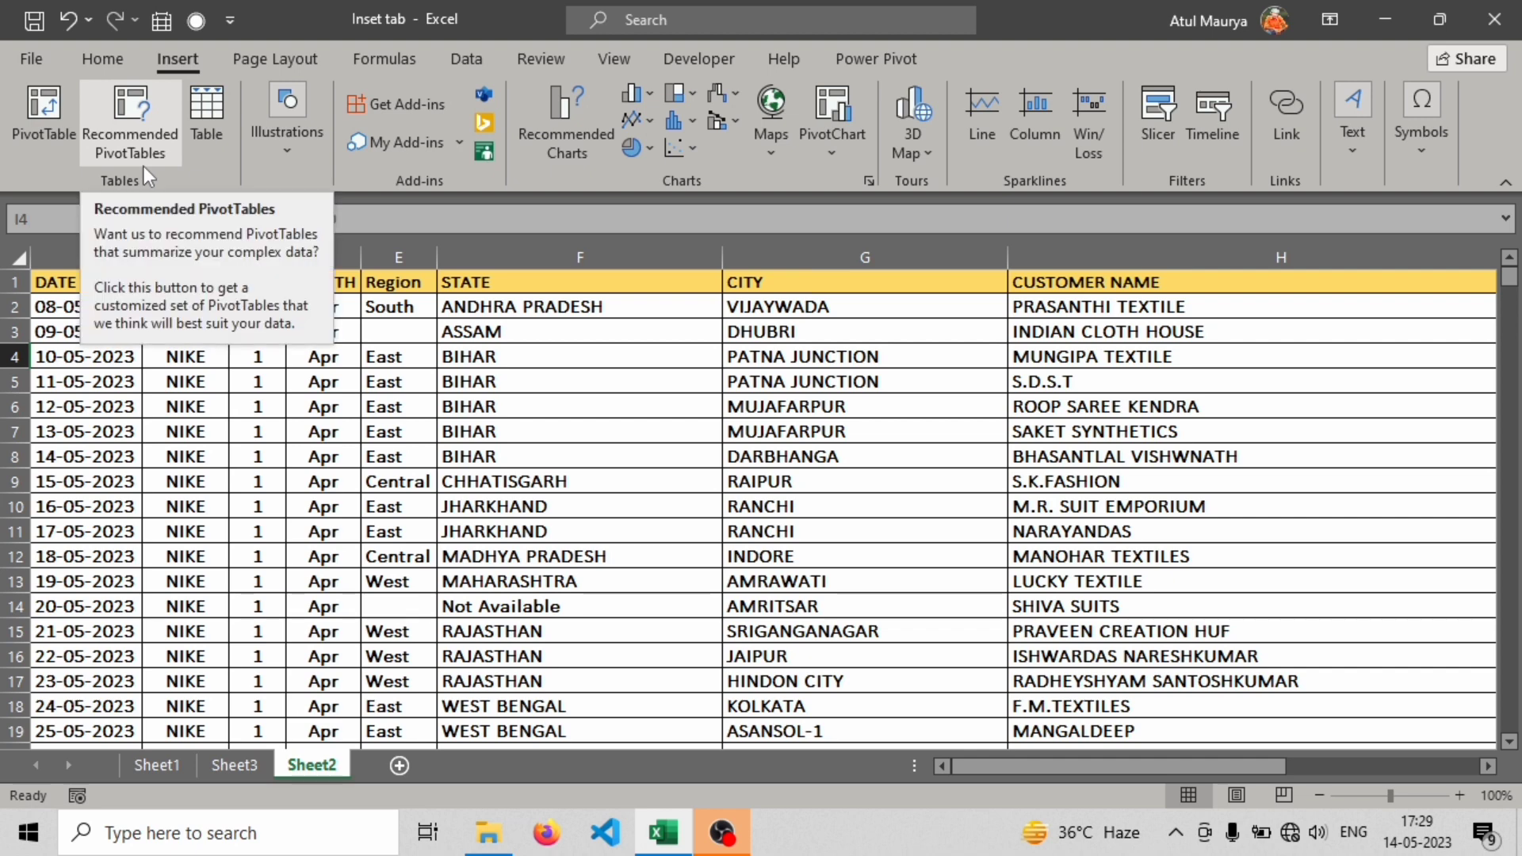
Create a table with headers from the Name and Marks data in D1:E19 on Sheet1
left_click(157, 765)
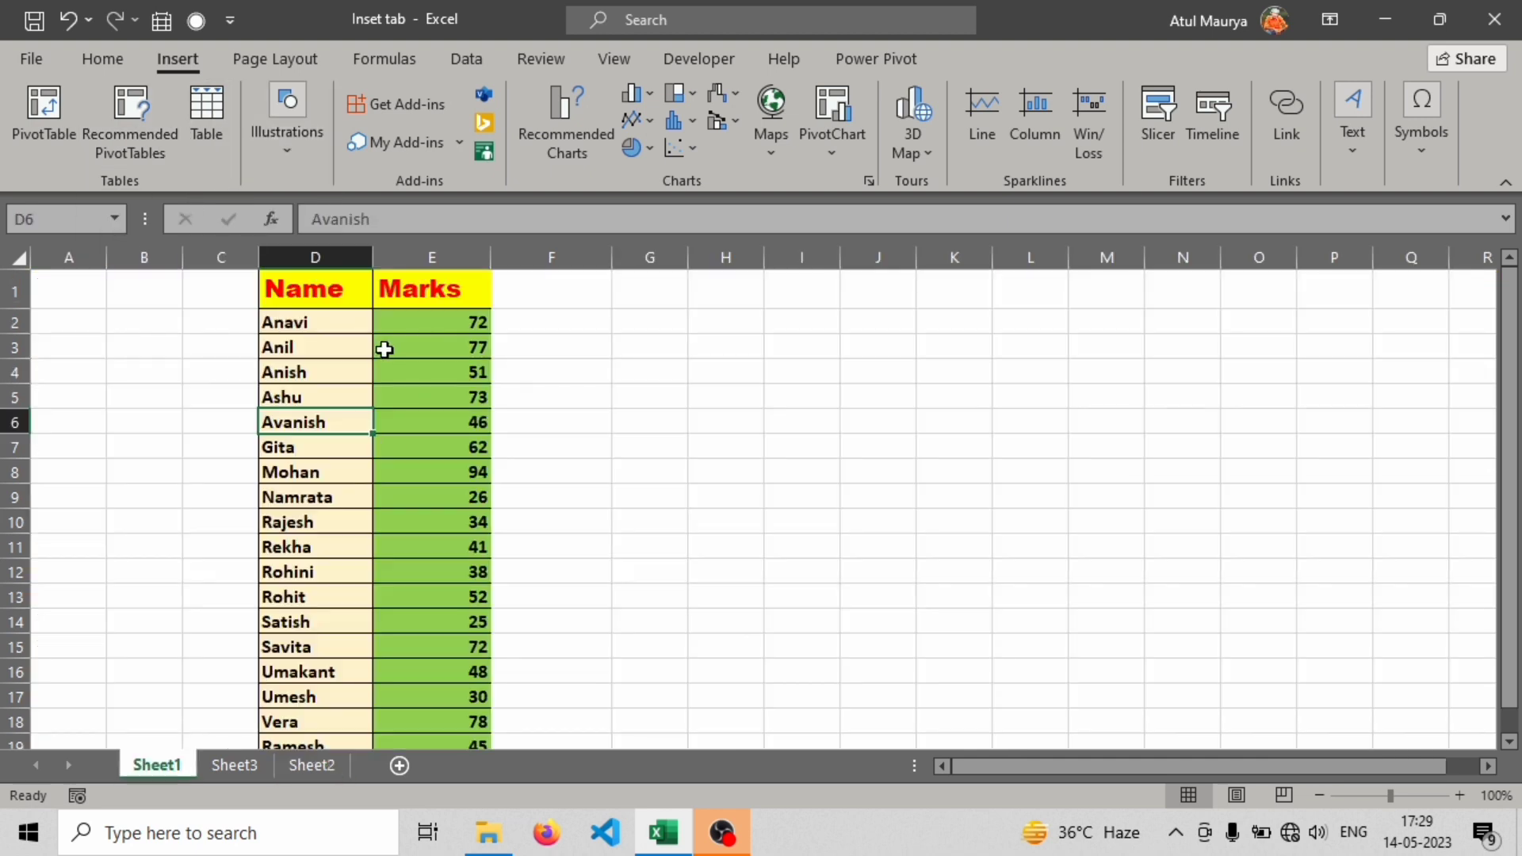
left_click(332, 286)
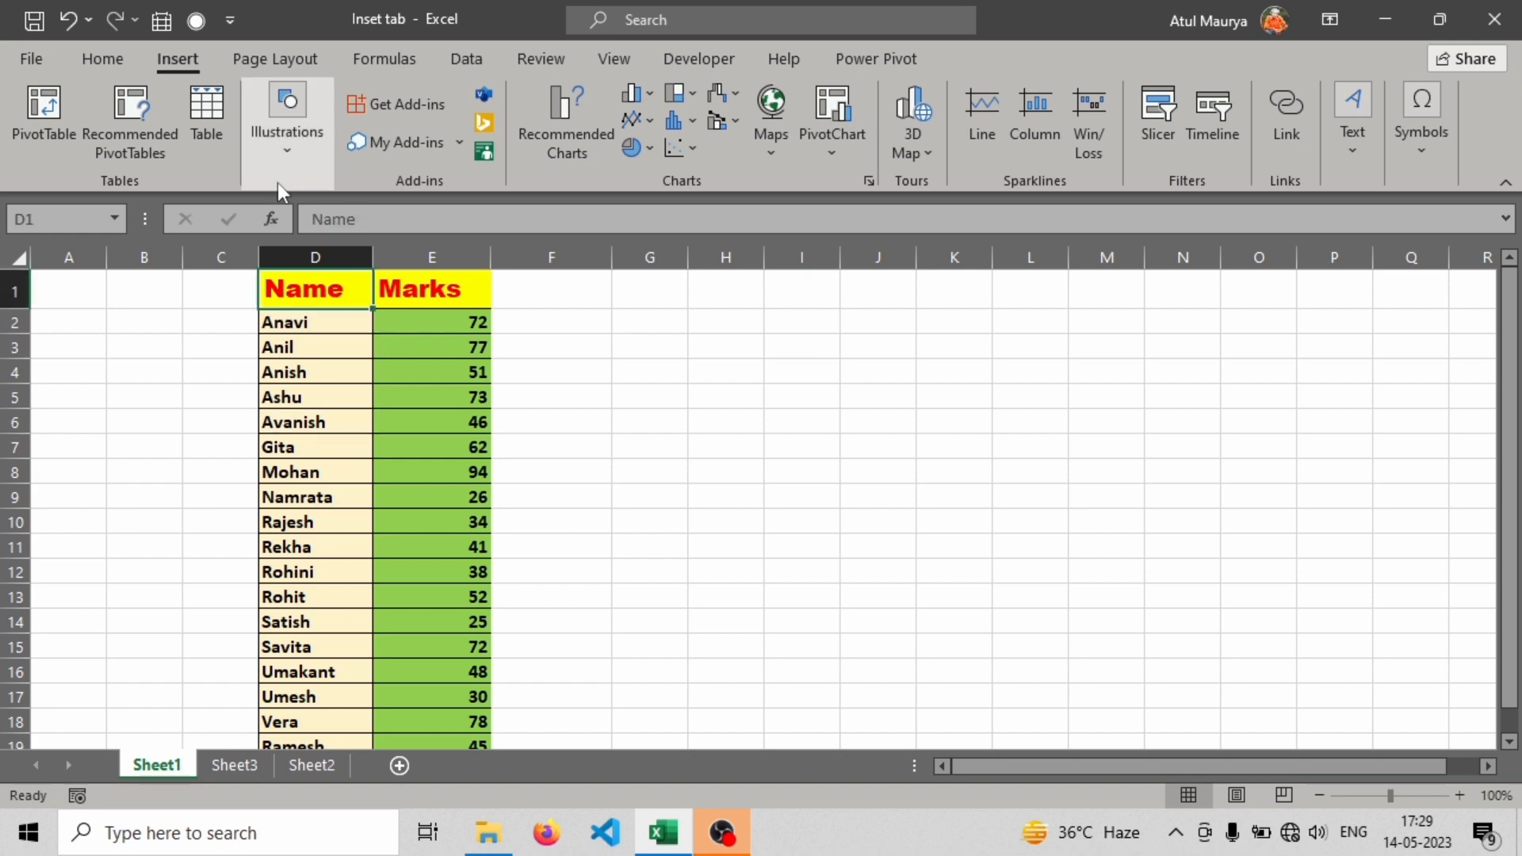
key("ctrl+shift+Right")
key("ctrl+shift+Down")
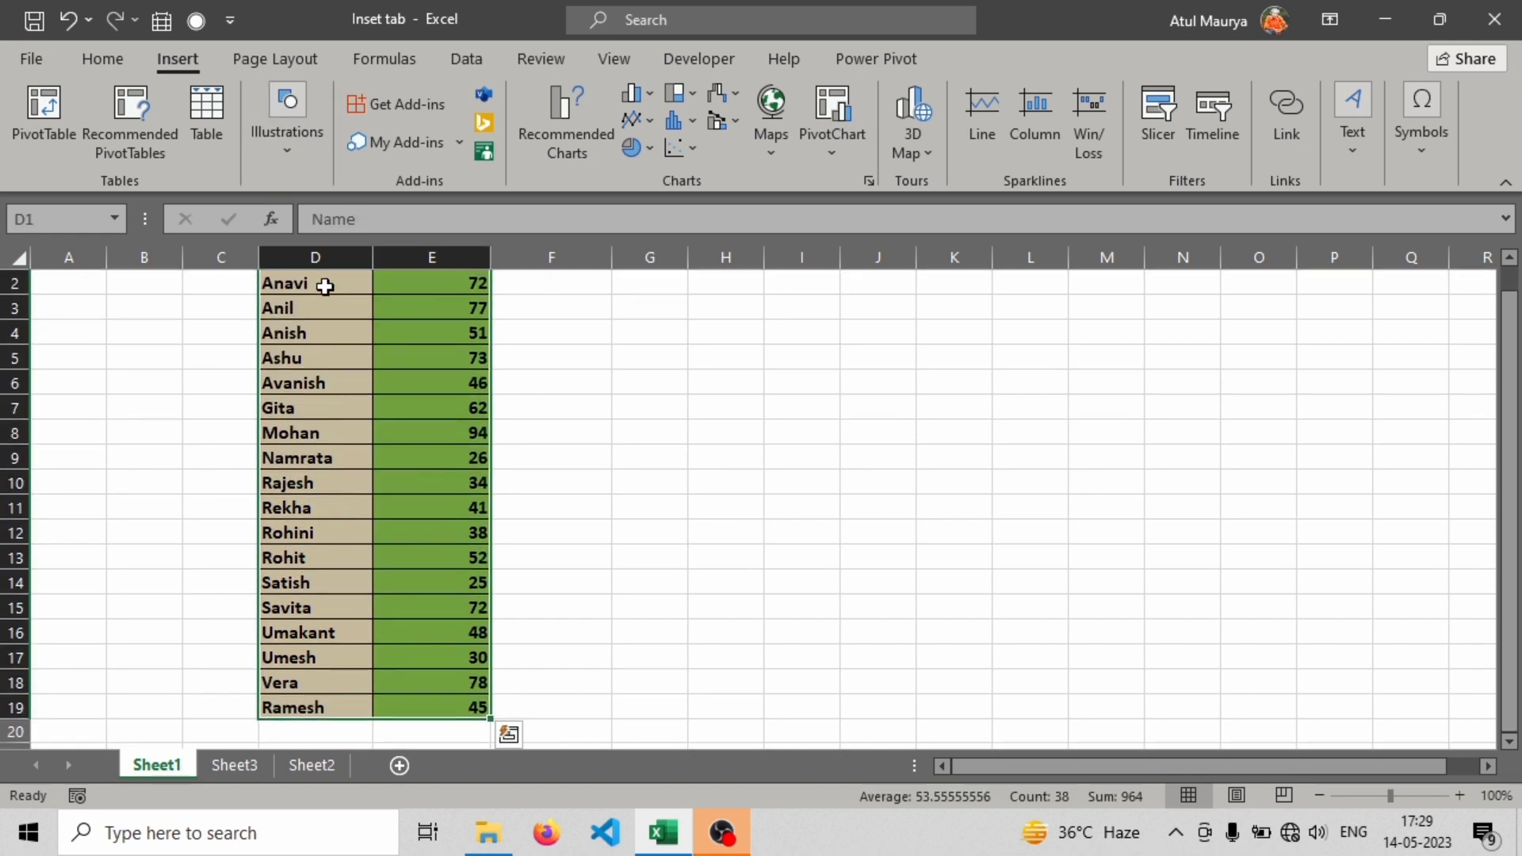
left_click(217, 131)
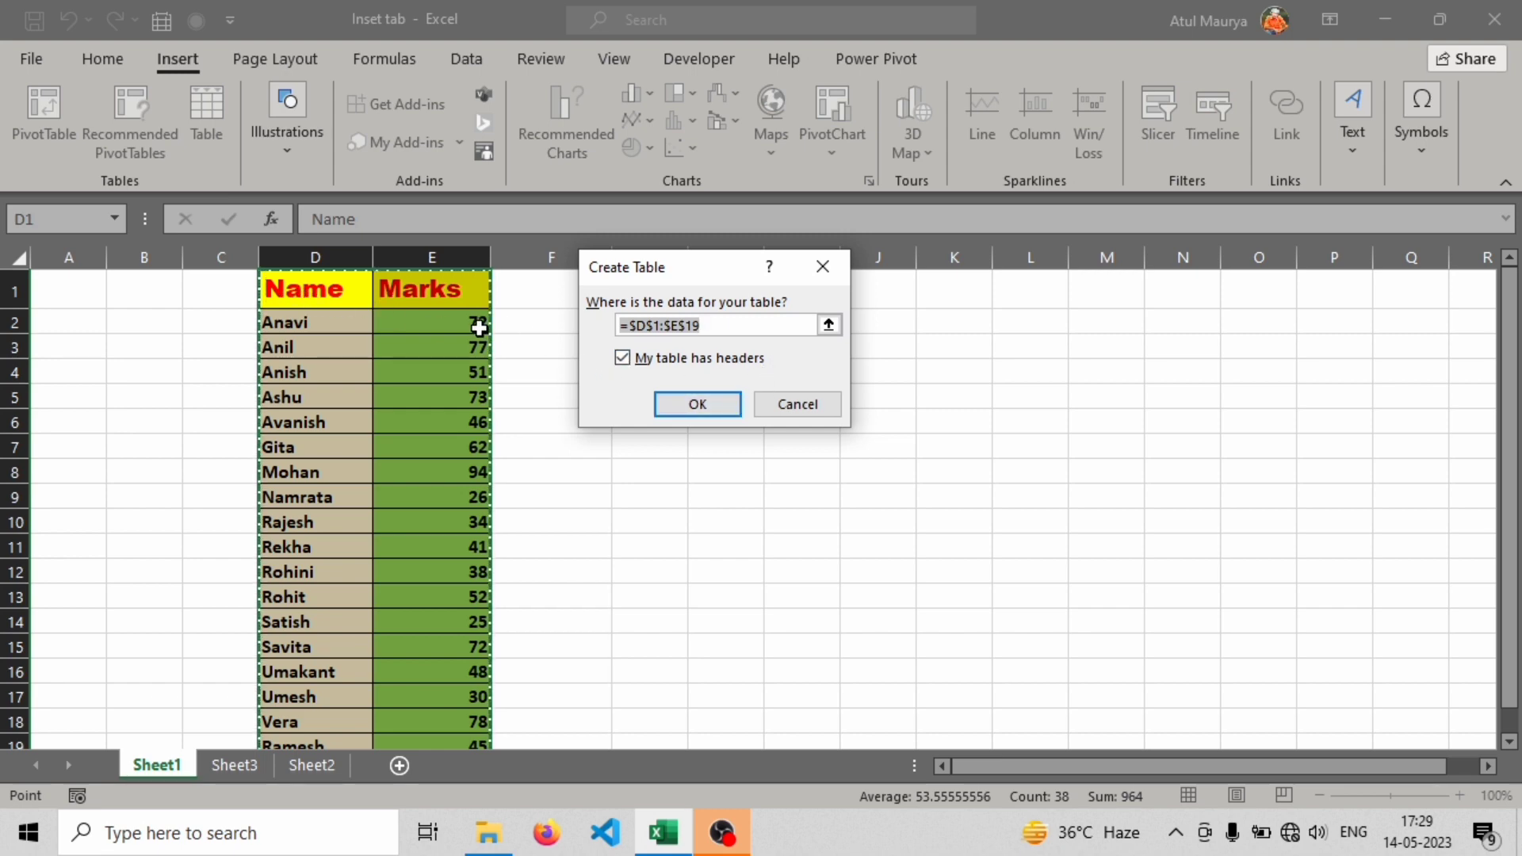
left_click(623, 359)
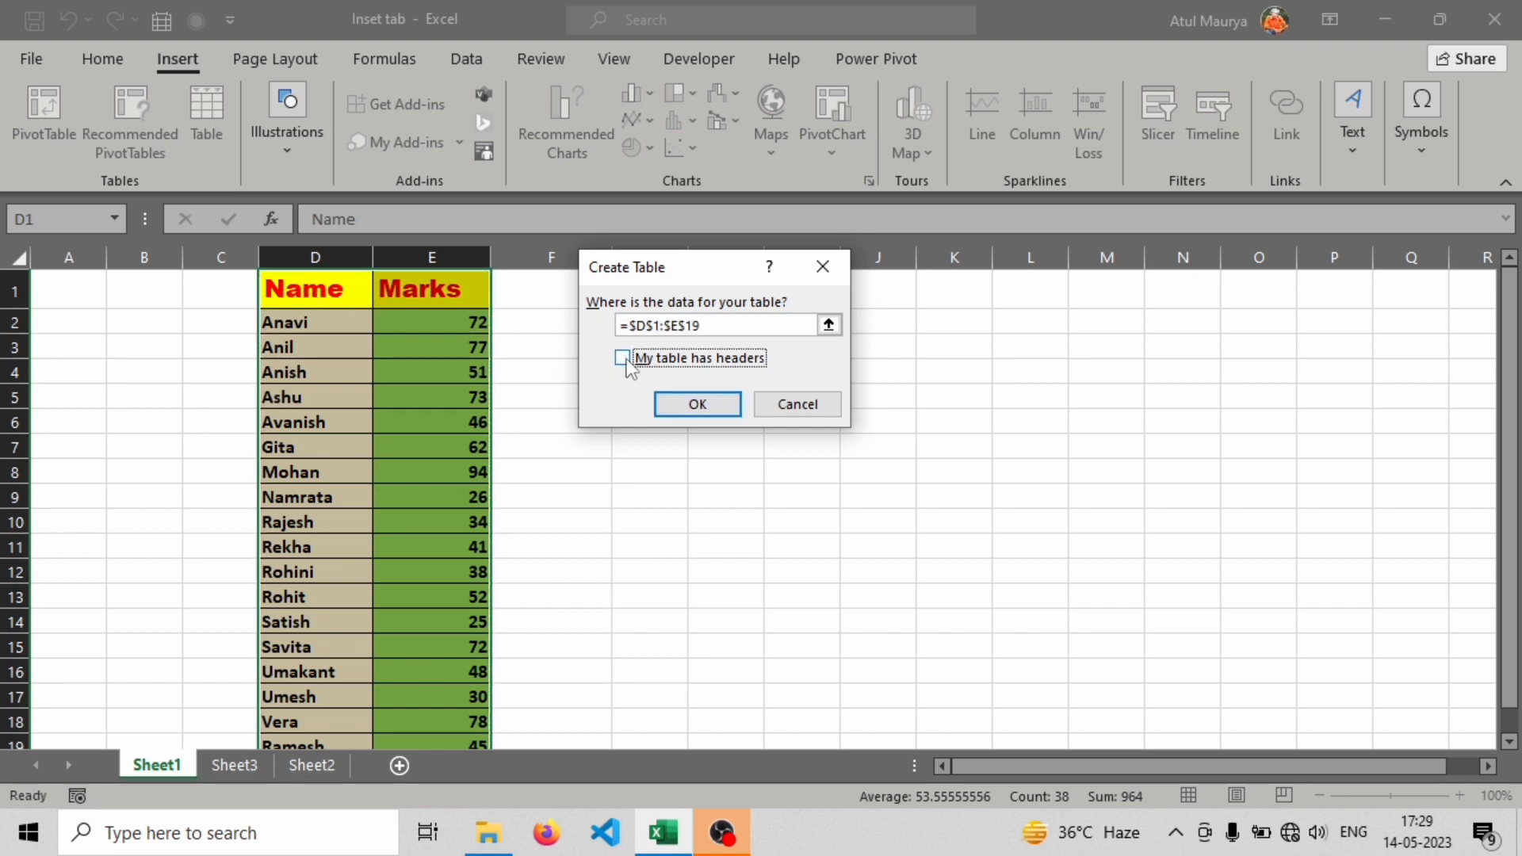
left_click(702, 406)
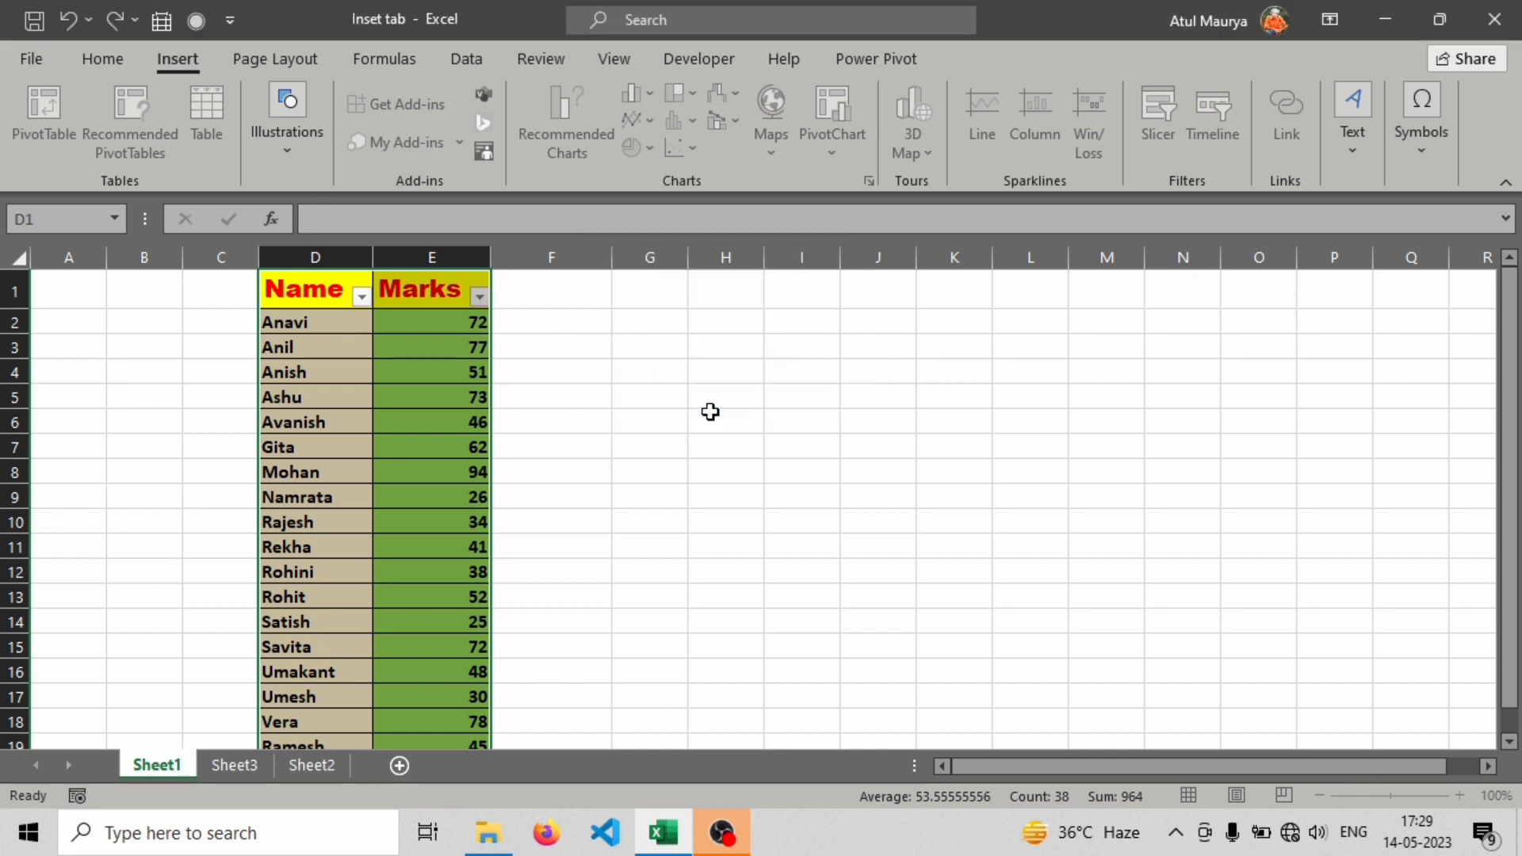
Examine the sort and filter options of the new table's Name column and close them without filtering
left_click(362, 296)
left_click(365, 299)
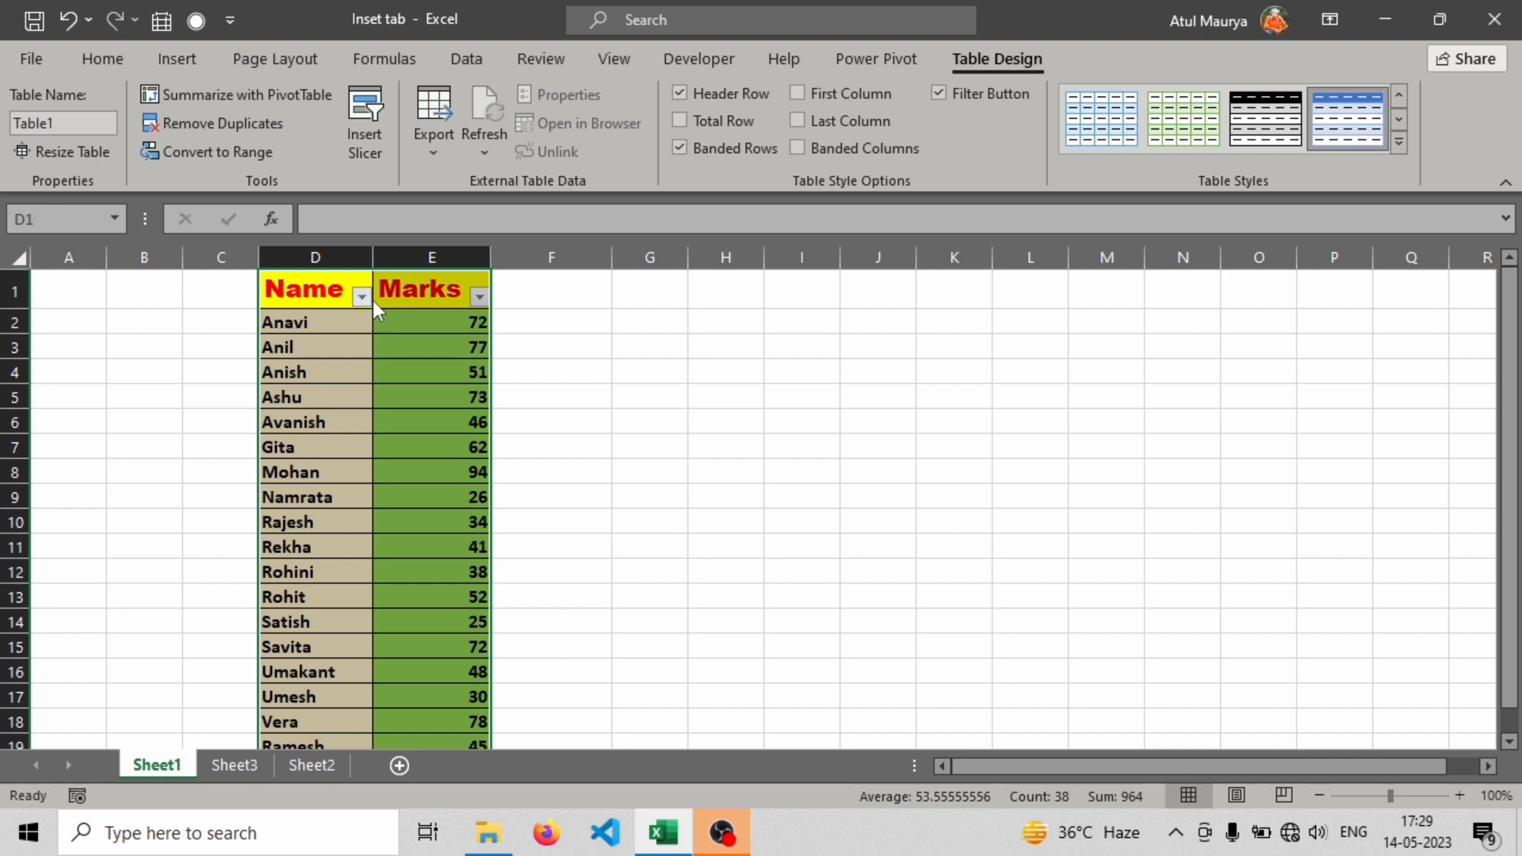
left_click(478, 296)
left_click(478, 296)
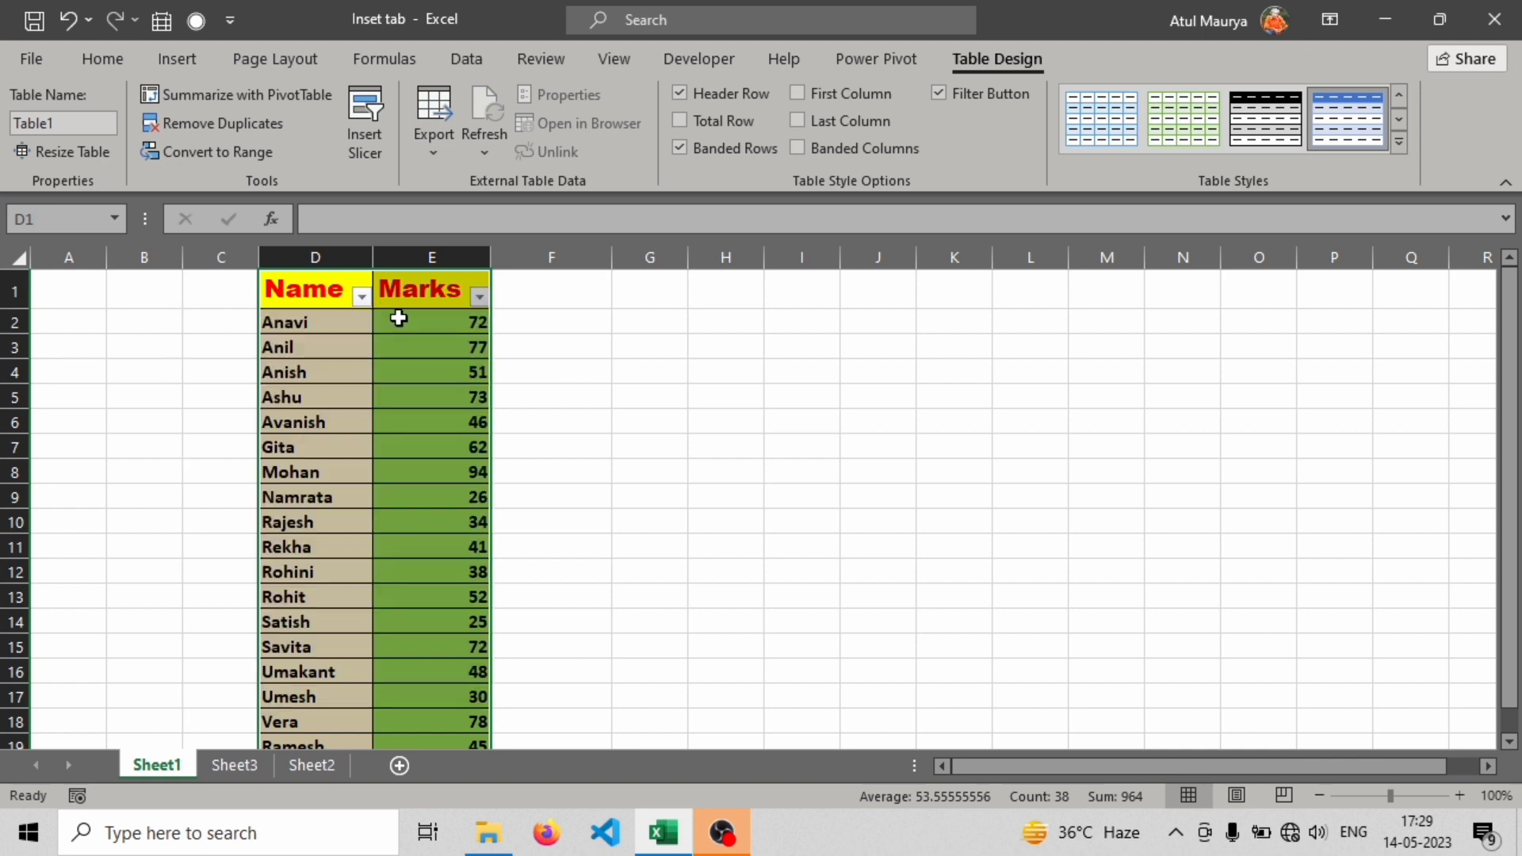
left_click(361, 296)
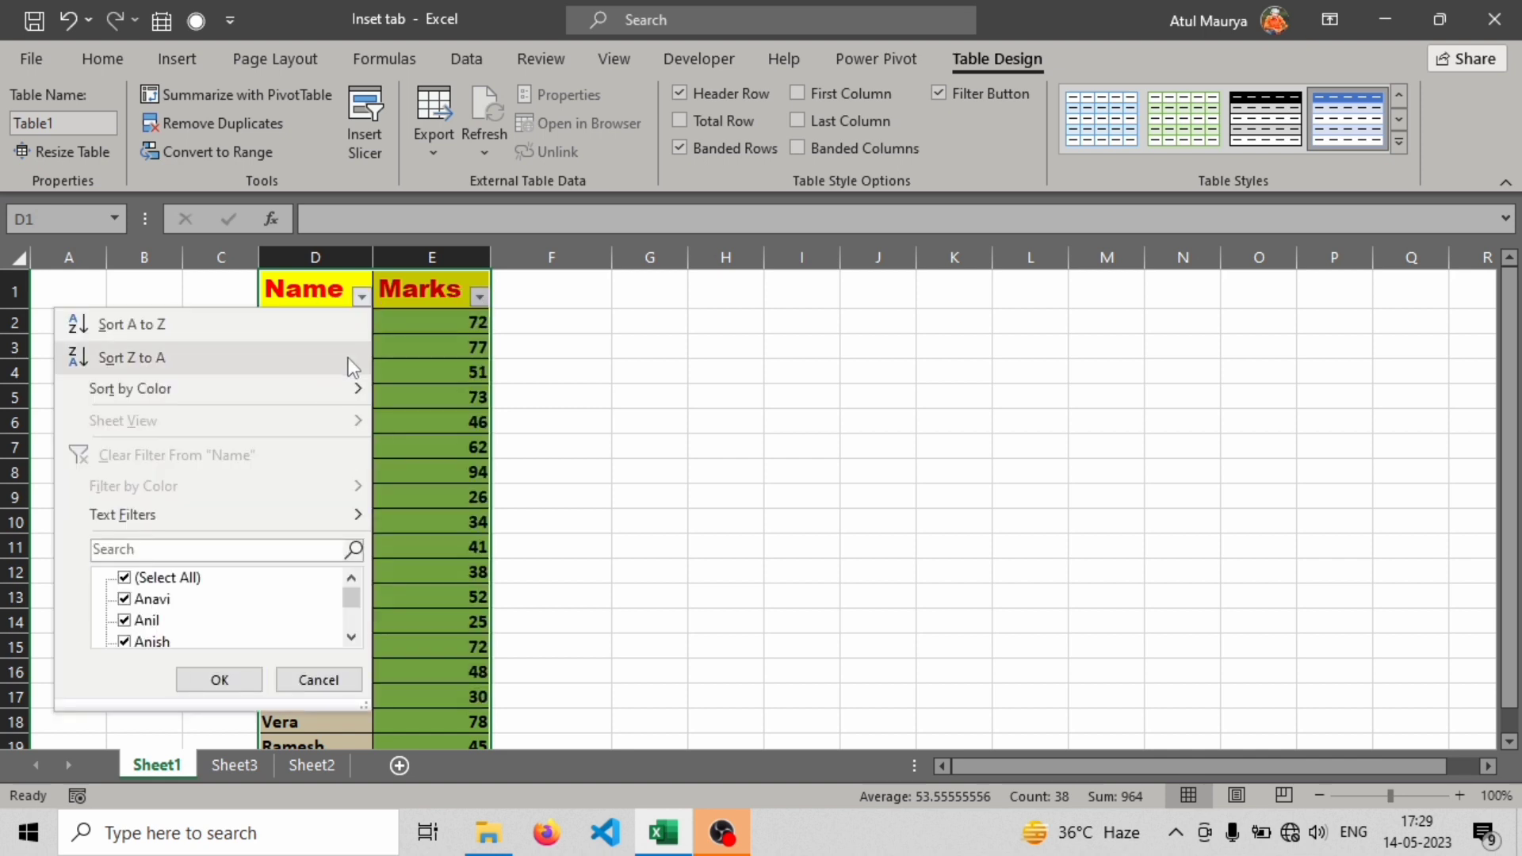
scroll(176, 578, "down", 3)
scroll(176, 578, "up", 3)
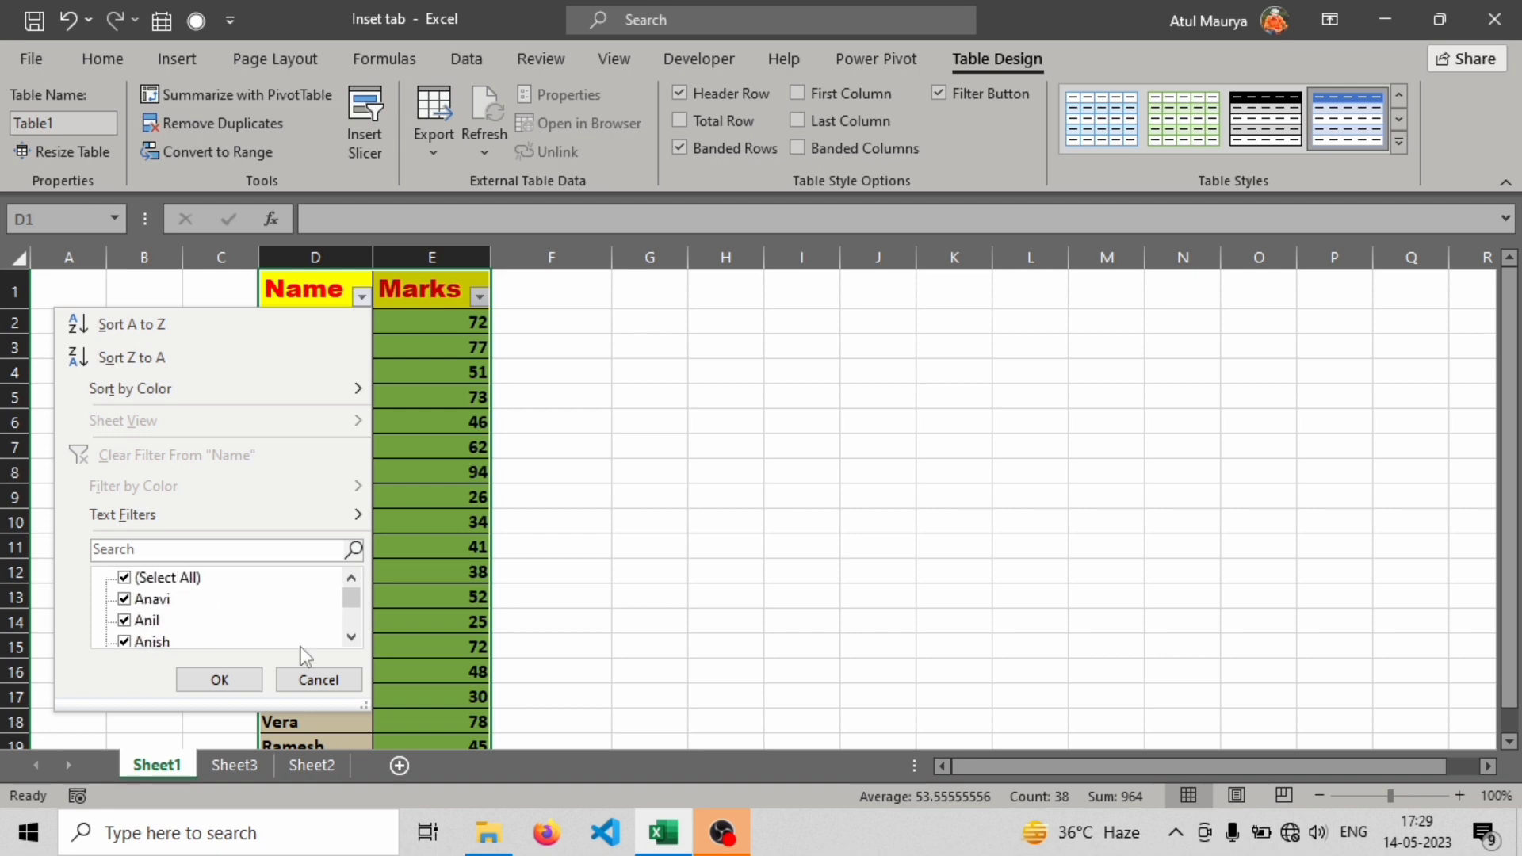
left_click(318, 679)
left_click(478, 327)
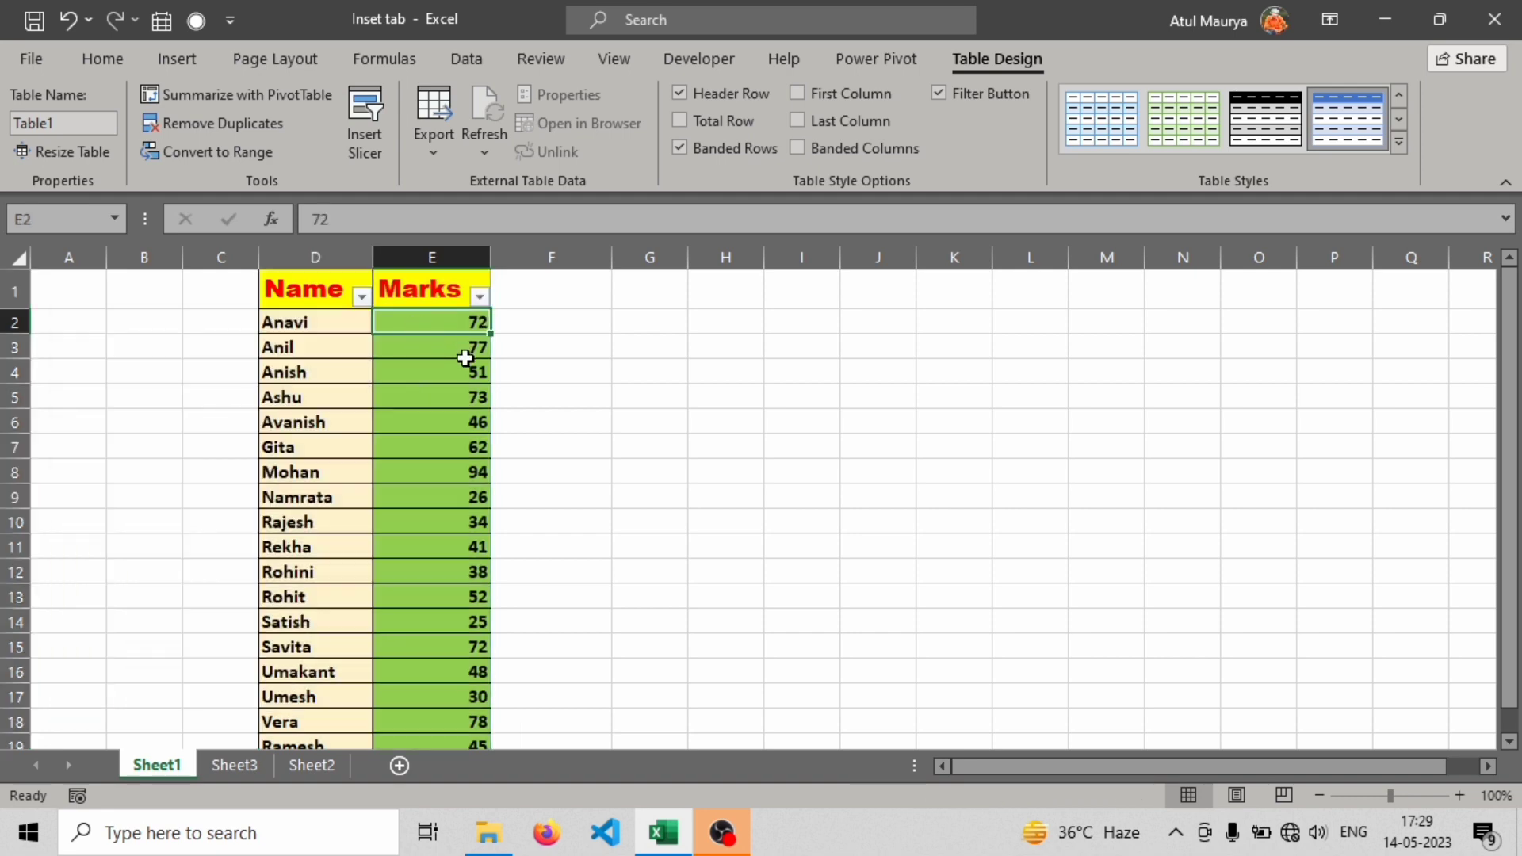
Extend the table with a new column headed Mark 2 in F1
left_click(527, 307)
type("Mark 2")
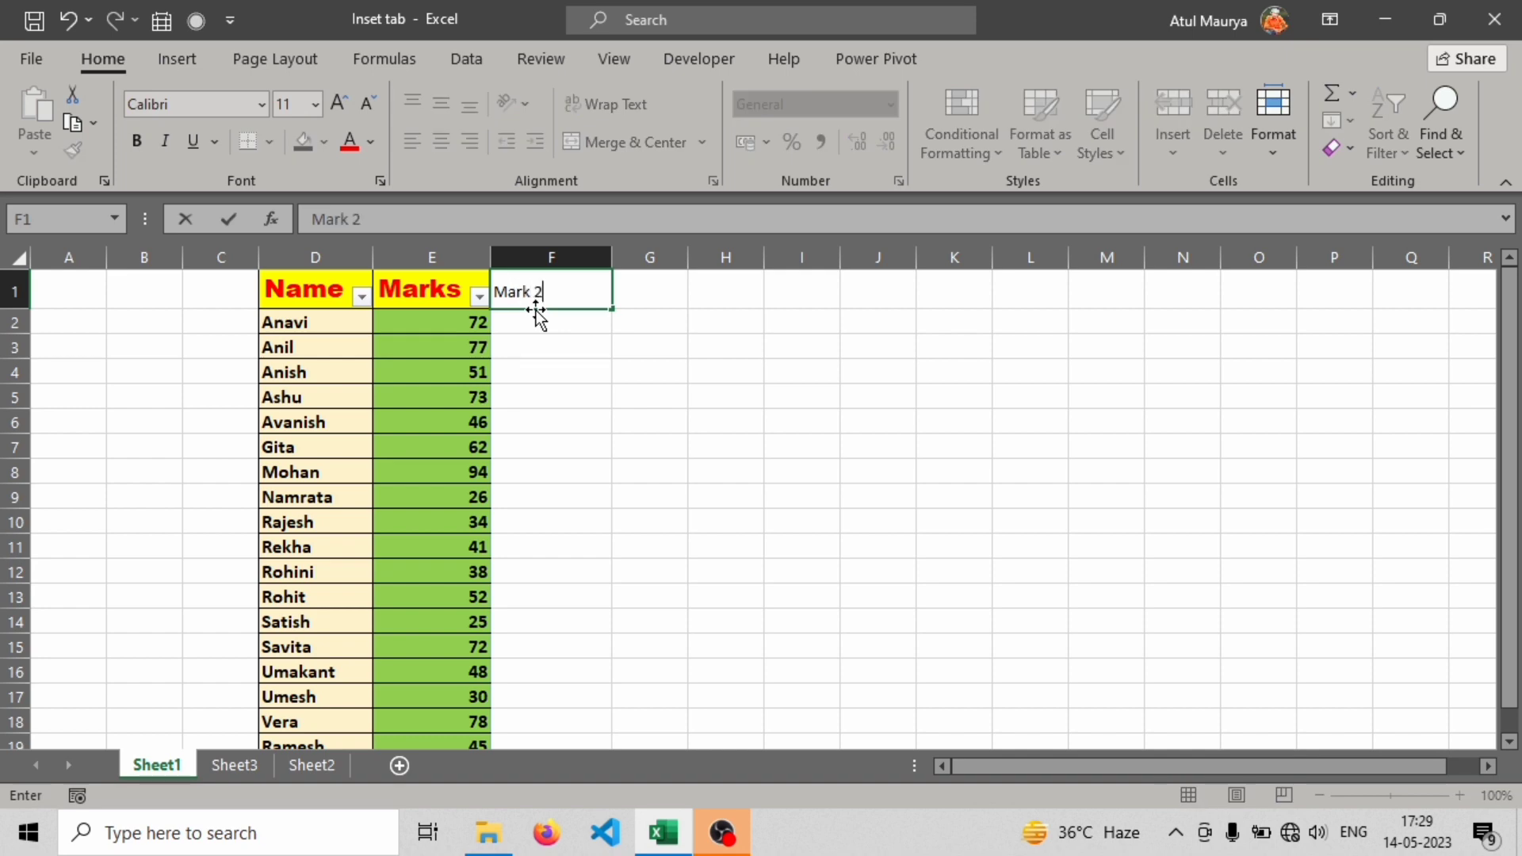
key("Return")
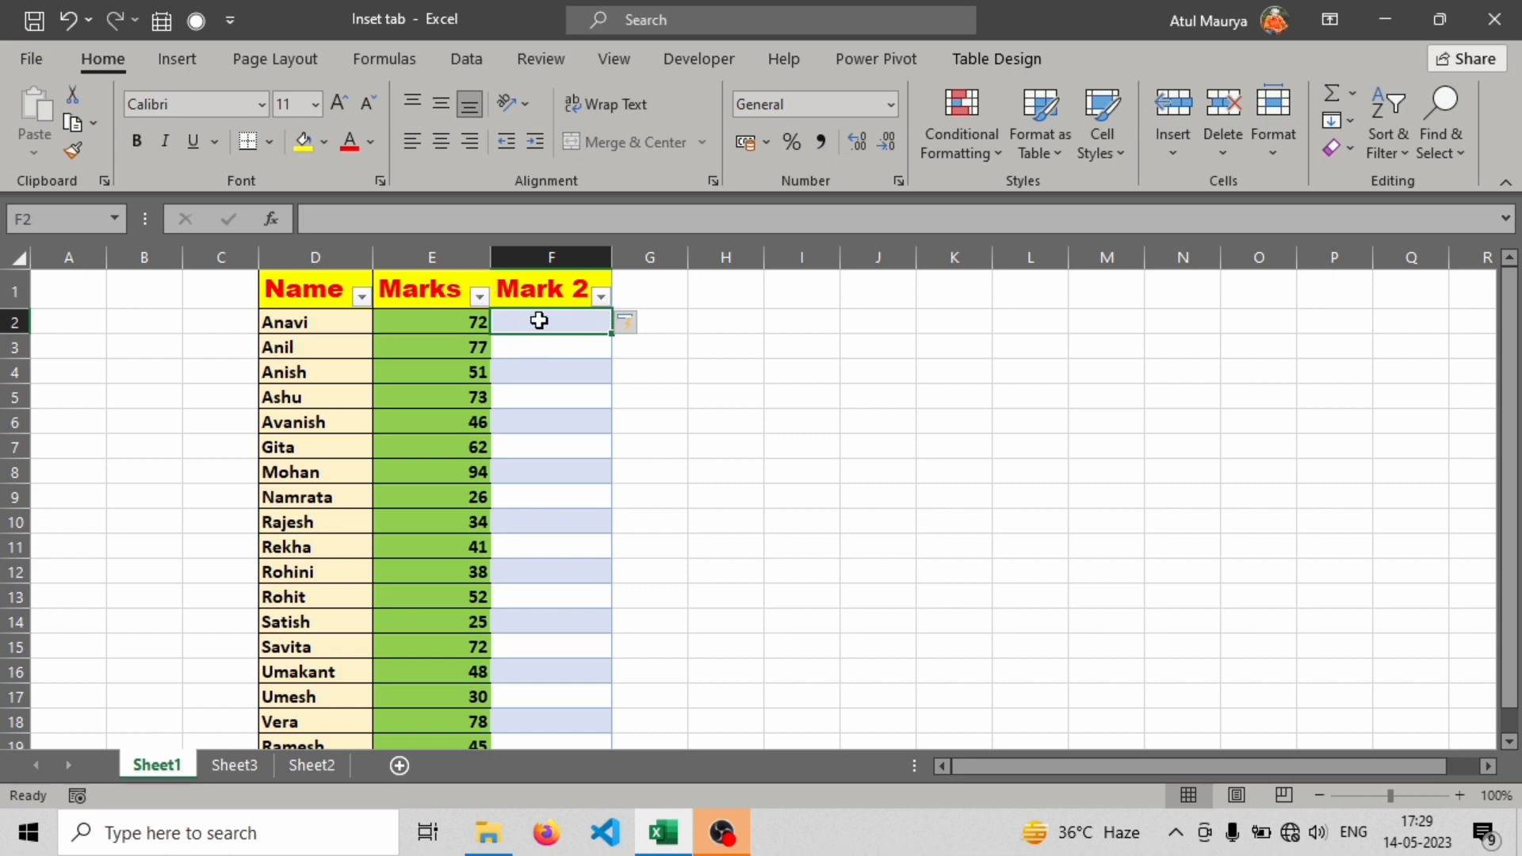
Fill the Mark 2 column with random marks using the formula =RANDBETWEEN(25,98) in F2
type("=rand")
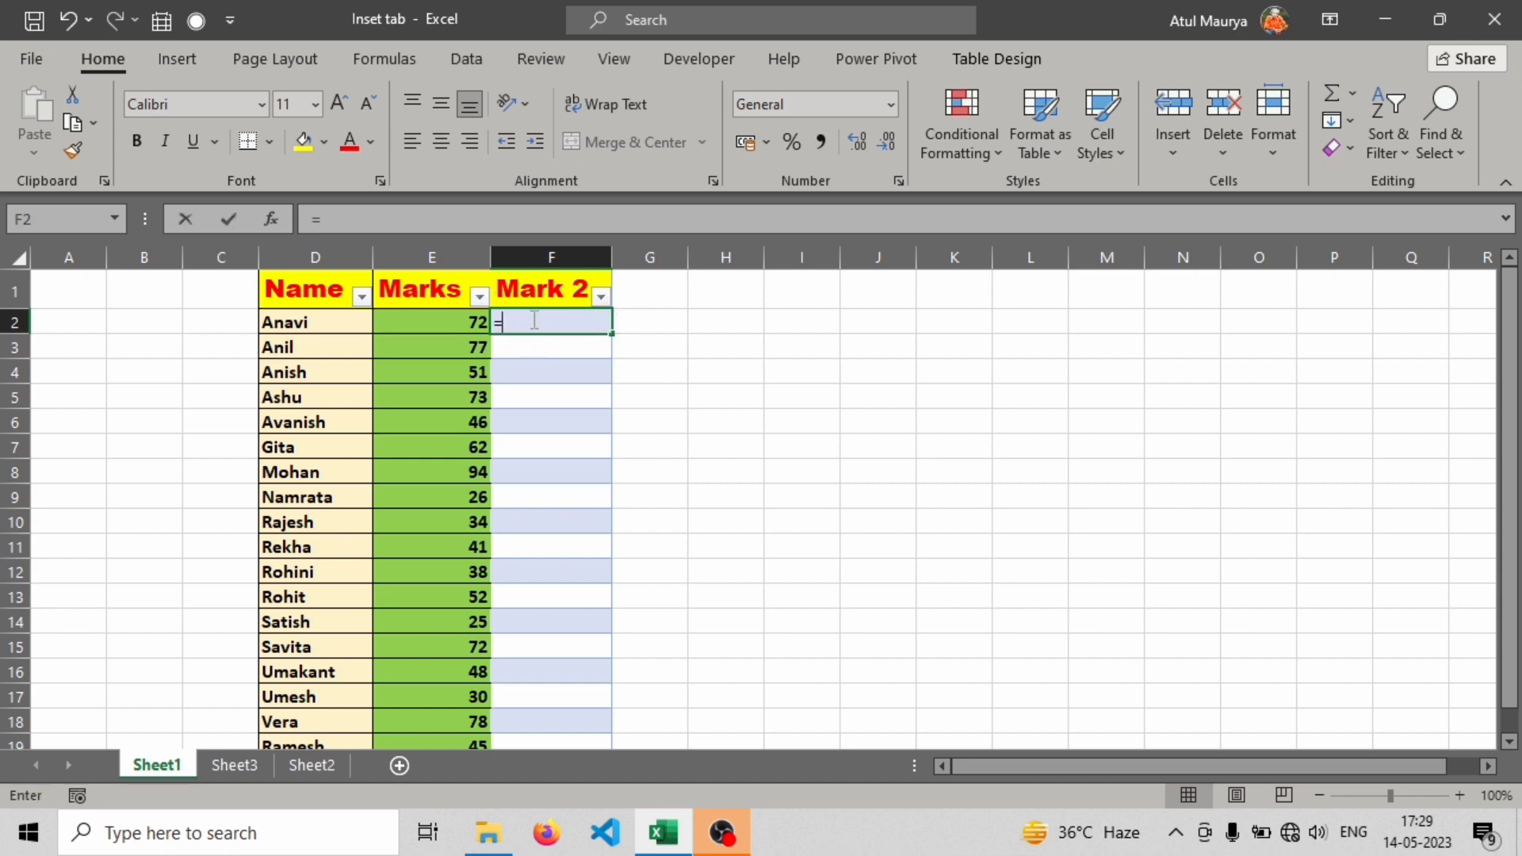
key("Down")
key("Down")
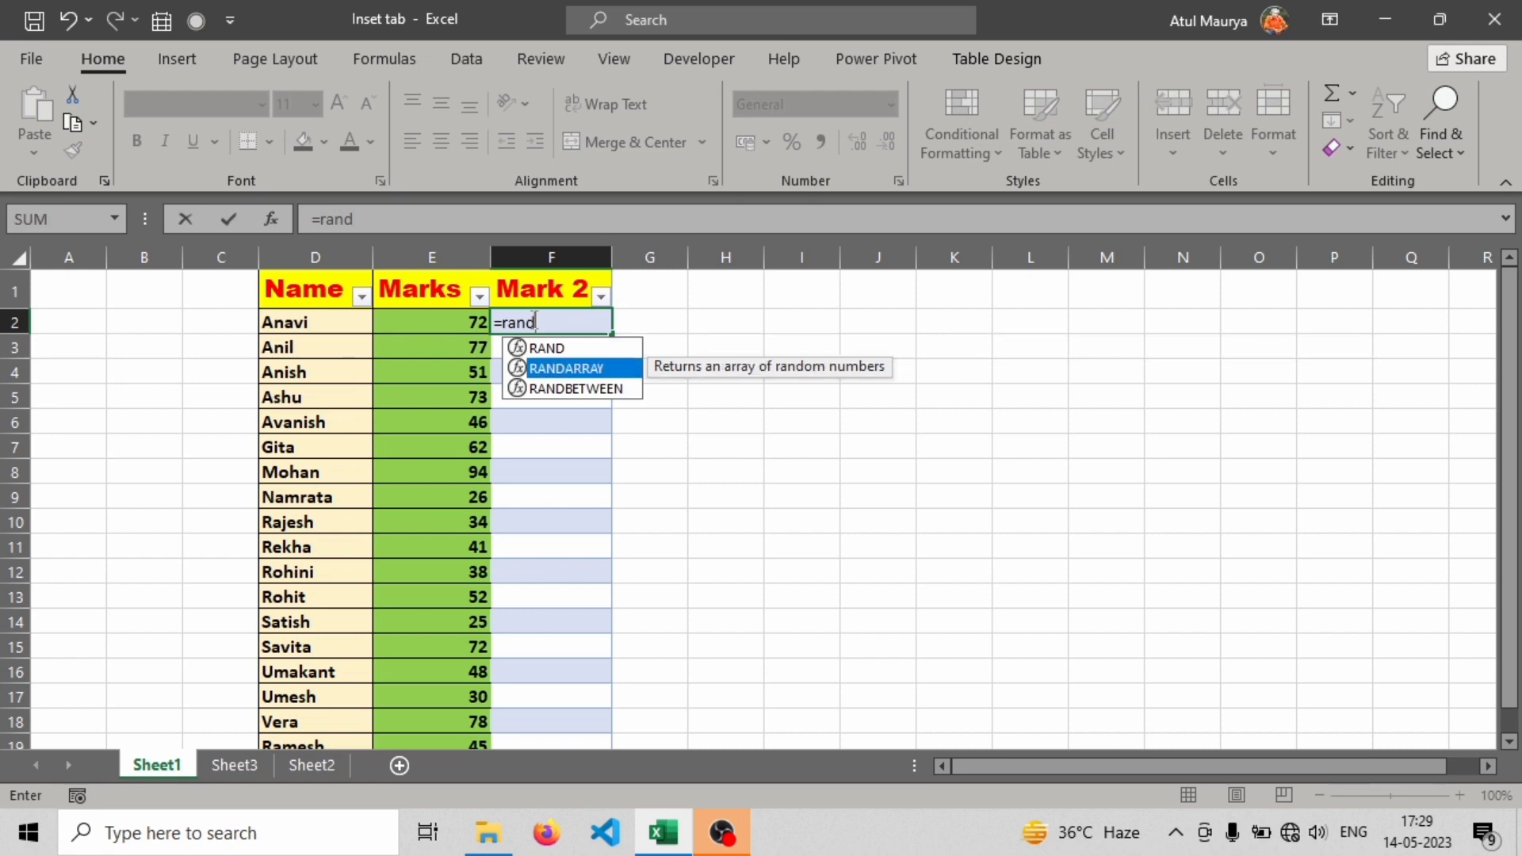
key("Tab")
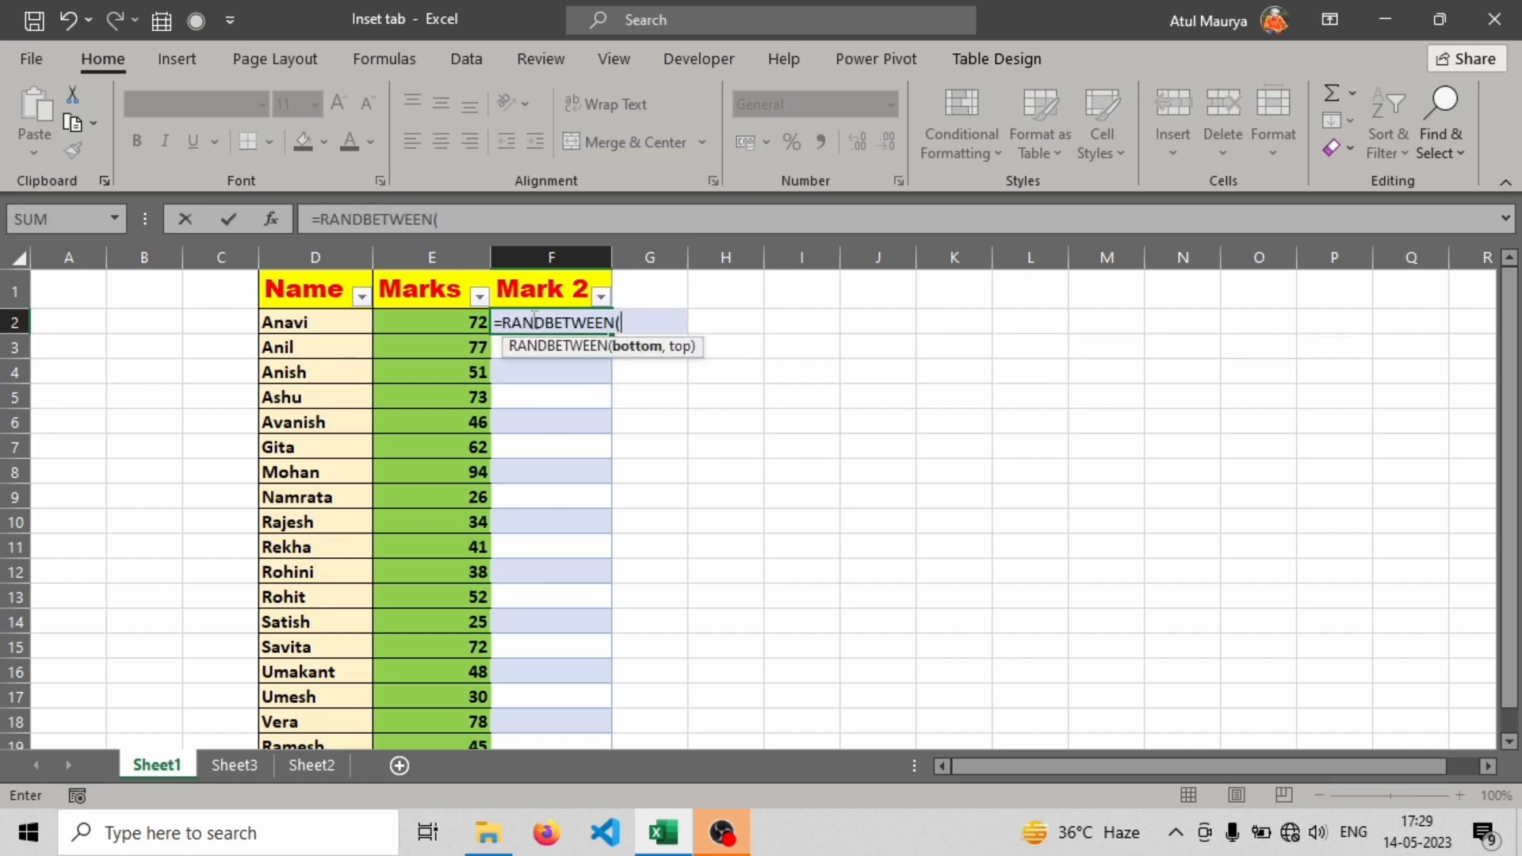
type("25,")
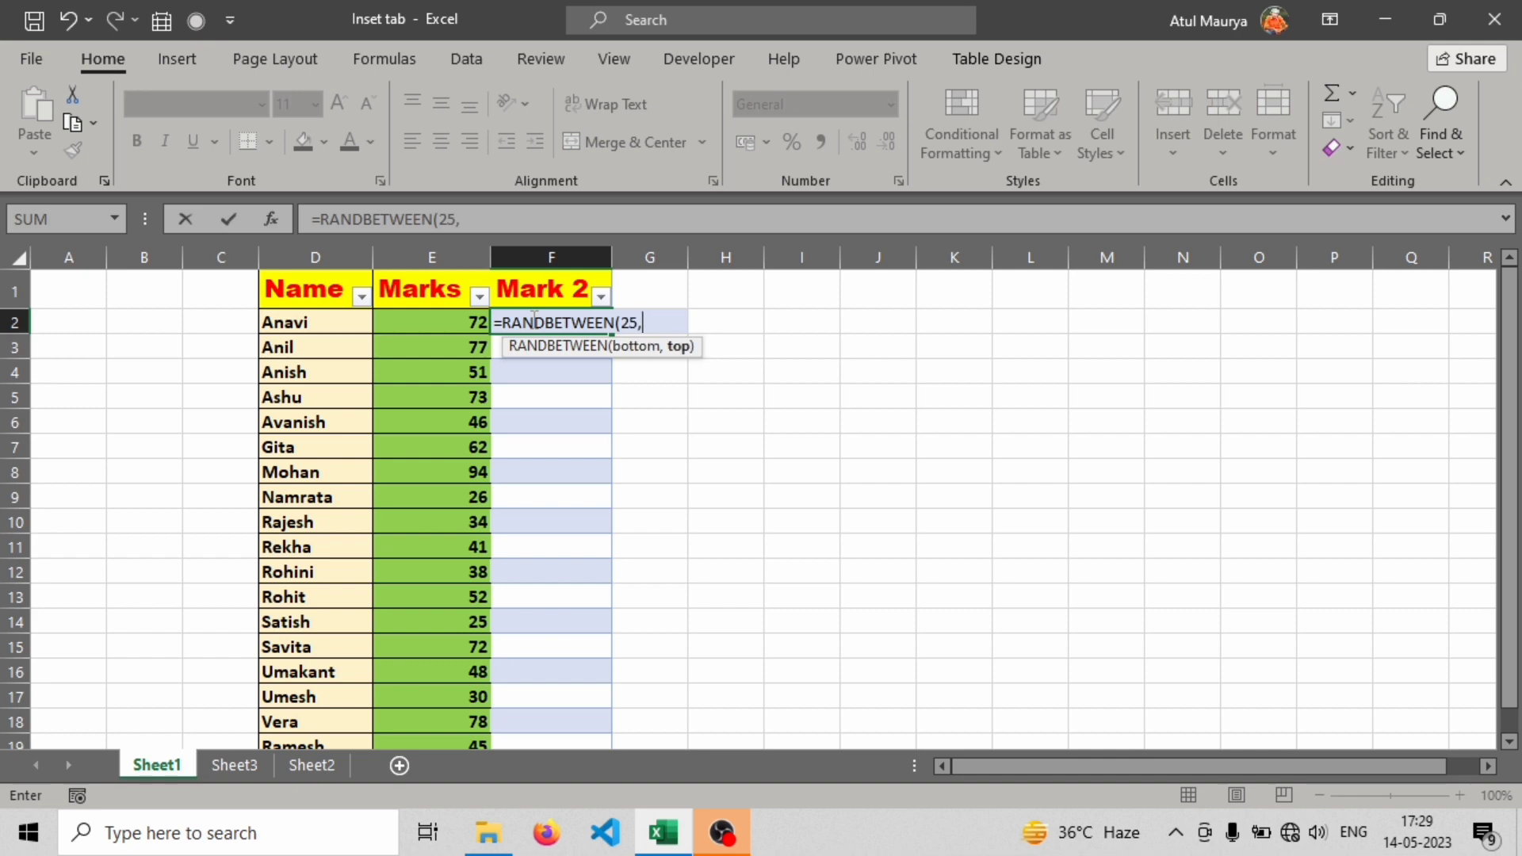
type("98)")
key("Return")
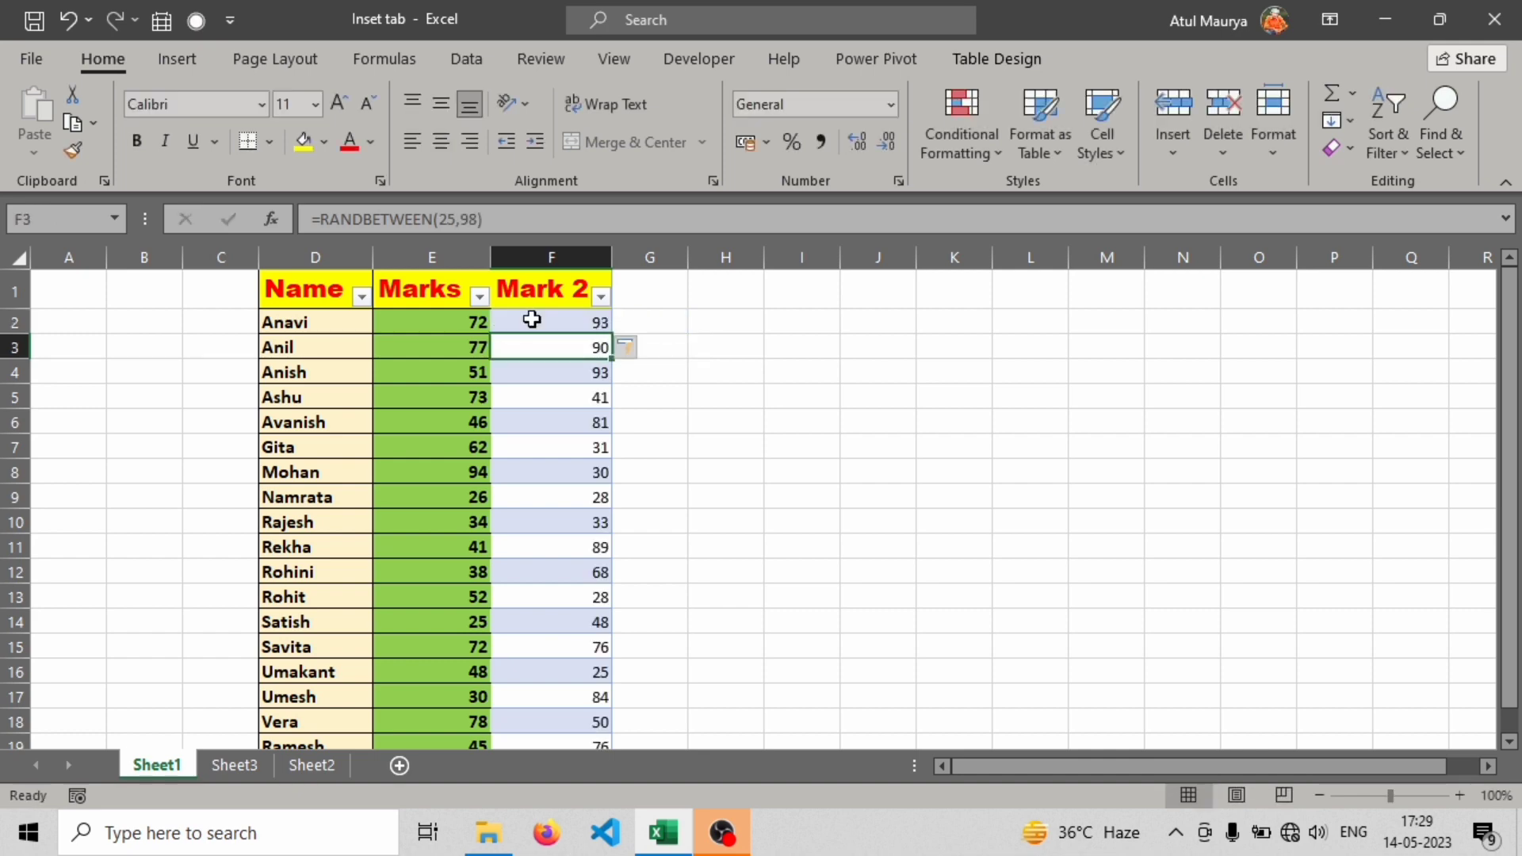
Check that the Mark 2 formula fills every row down to the end of the table
scroll(575, 614, "down", 3)
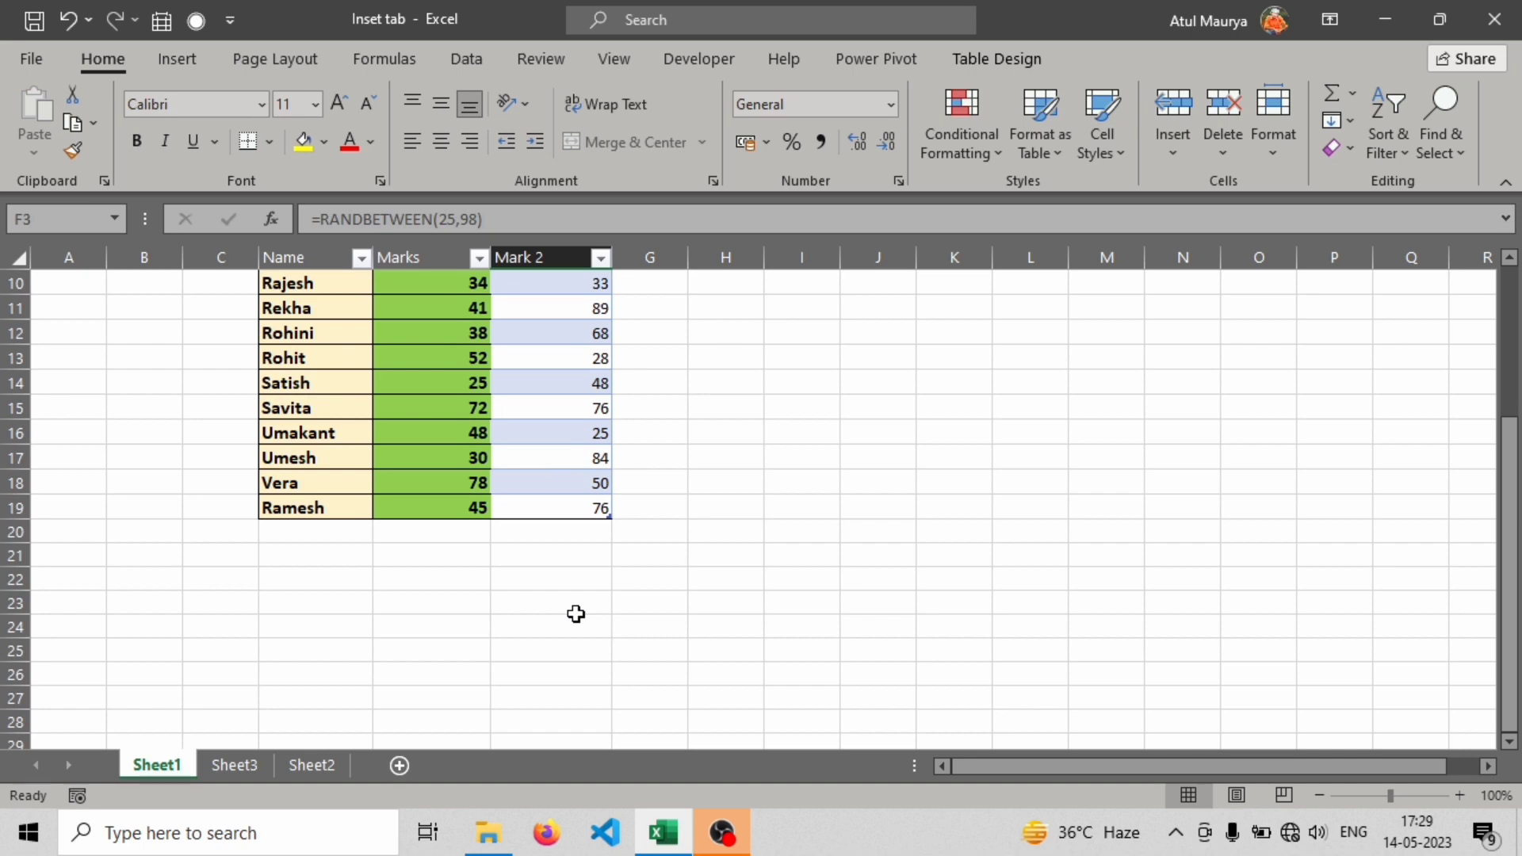
scroll(575, 615, "up", 3)
left_click(564, 332)
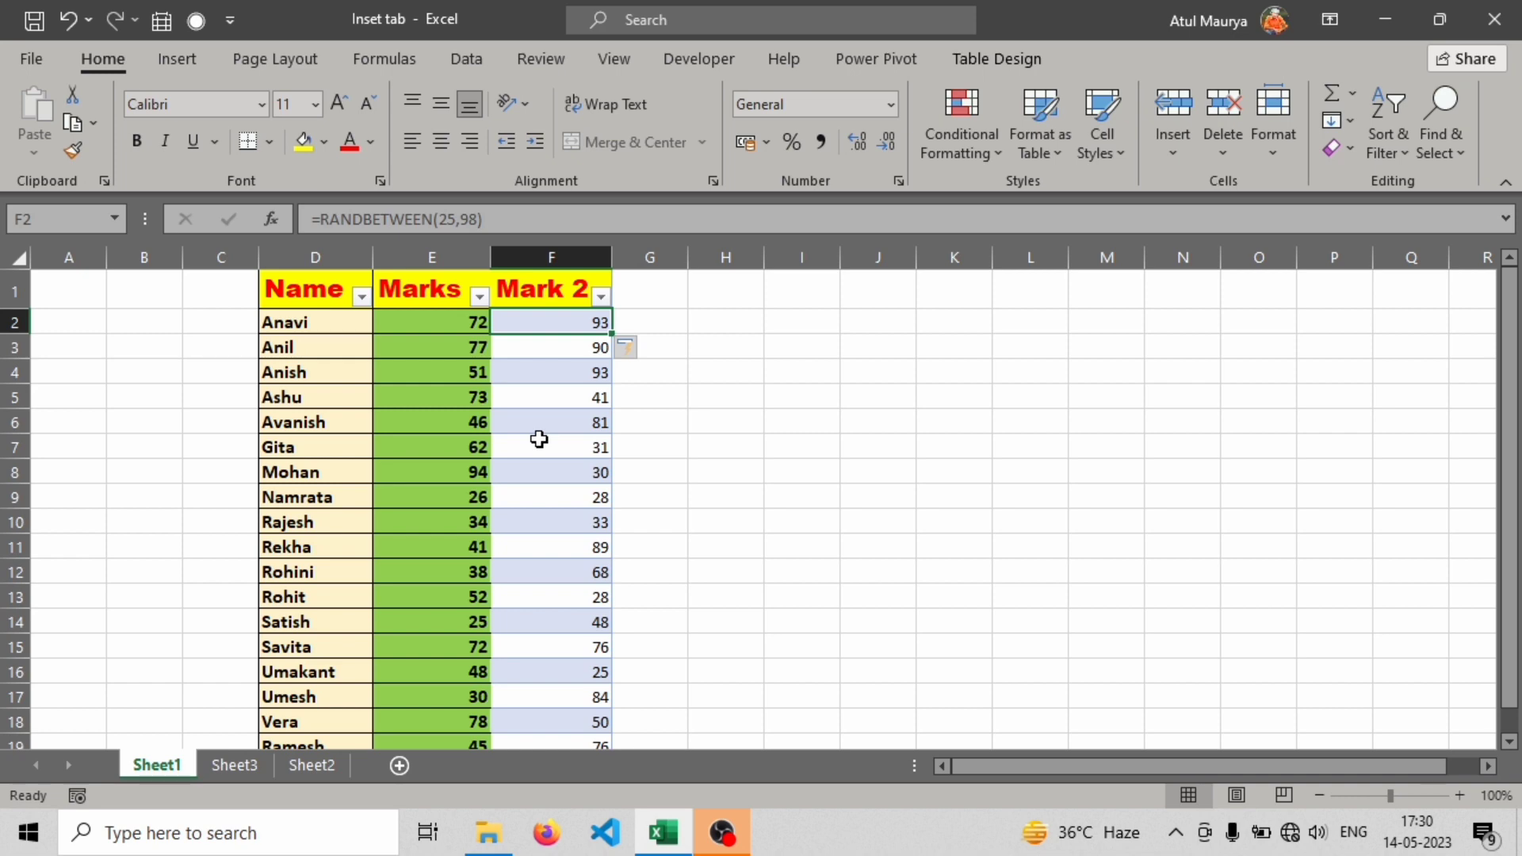
key("ctrl+a")
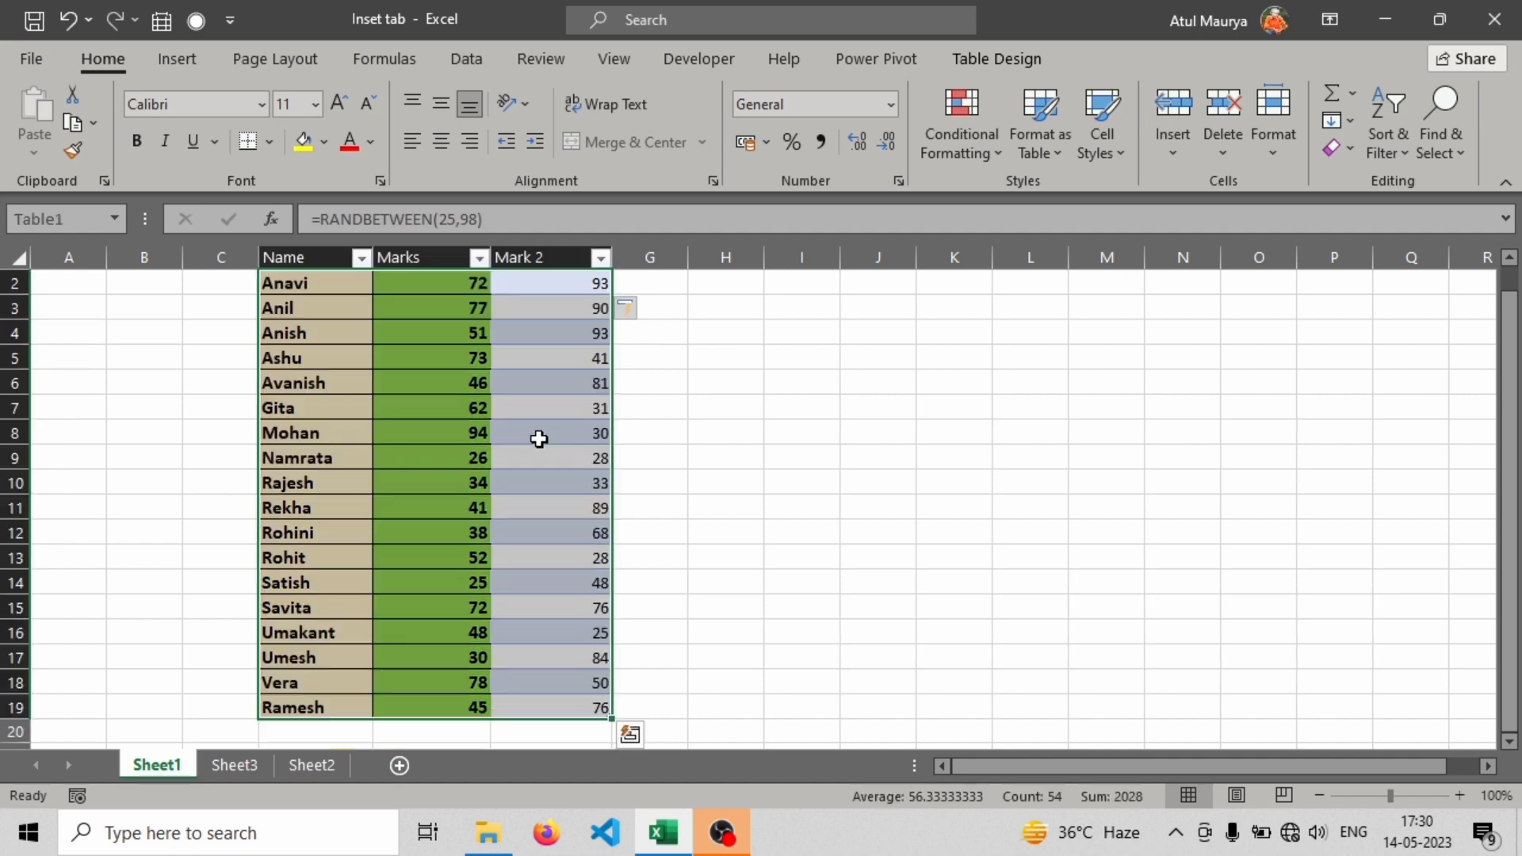
scroll(539, 438, "up", 1)
left_click_drag(547, 320, 563, 708)
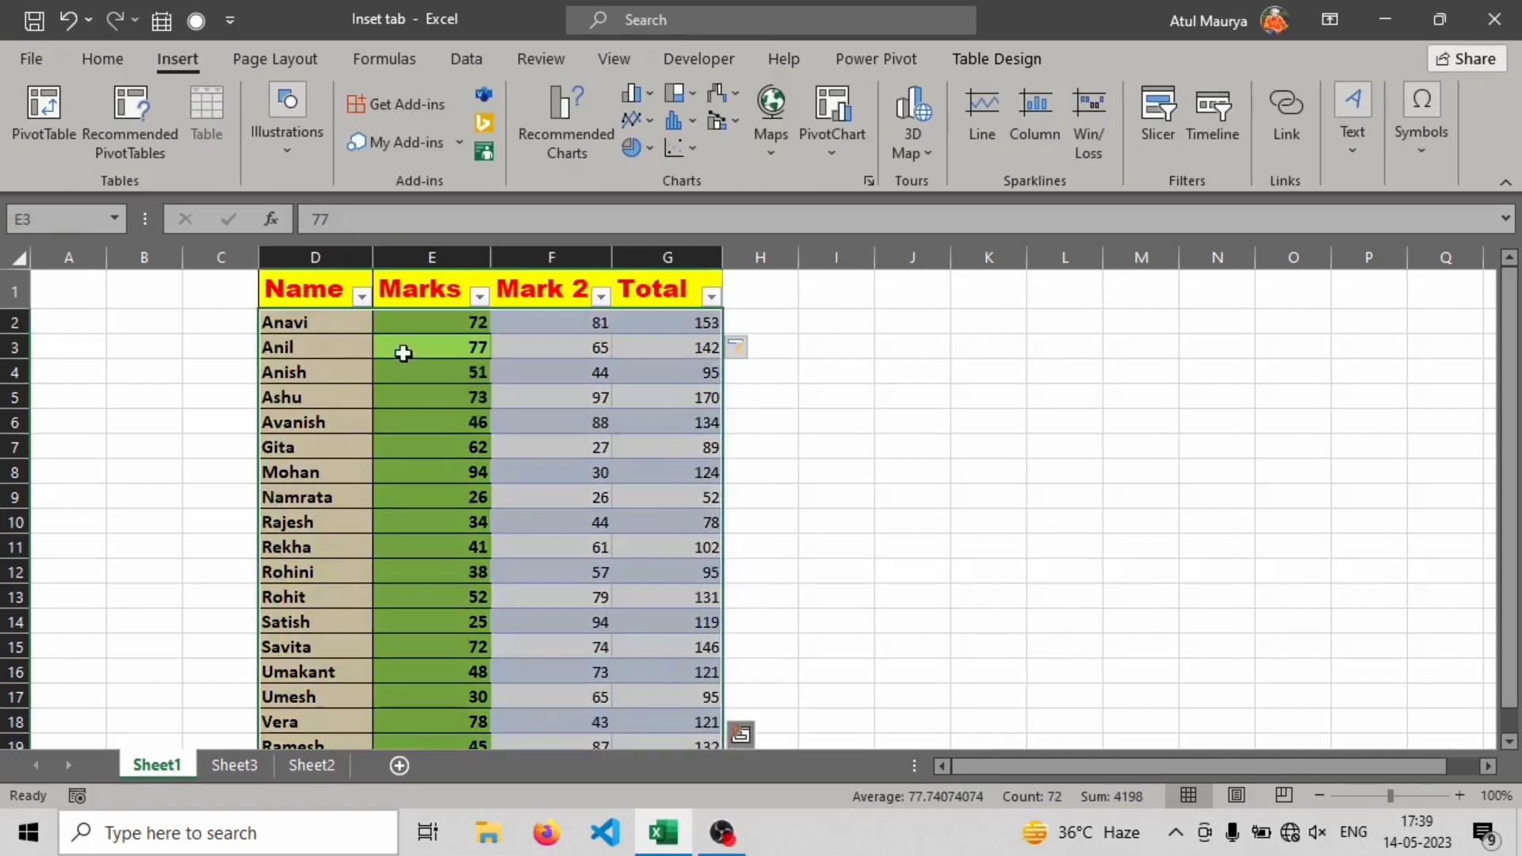
left_click(415, 450)
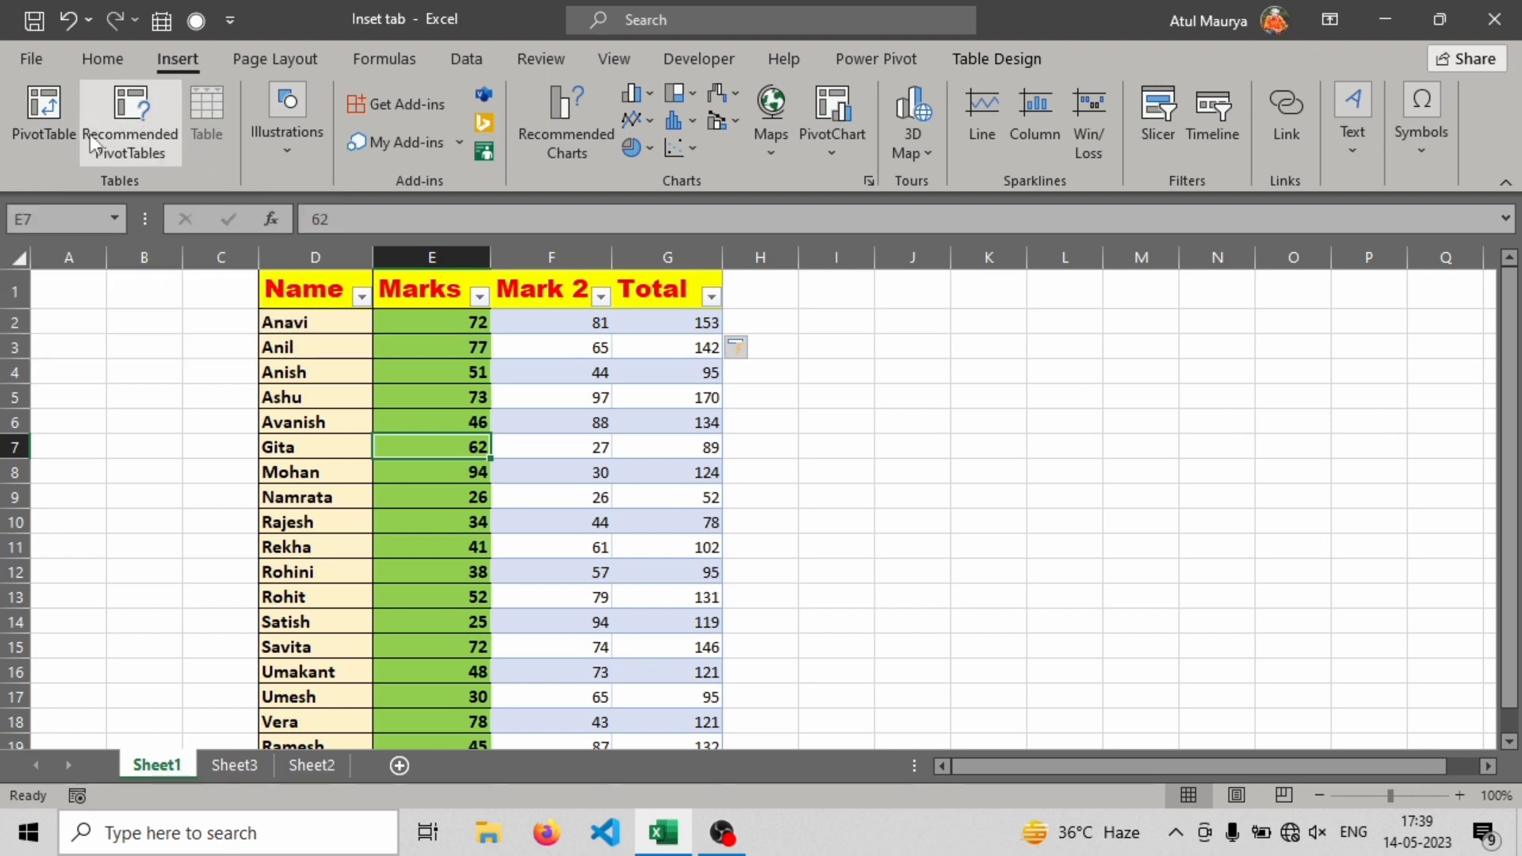
left_click(123, 136)
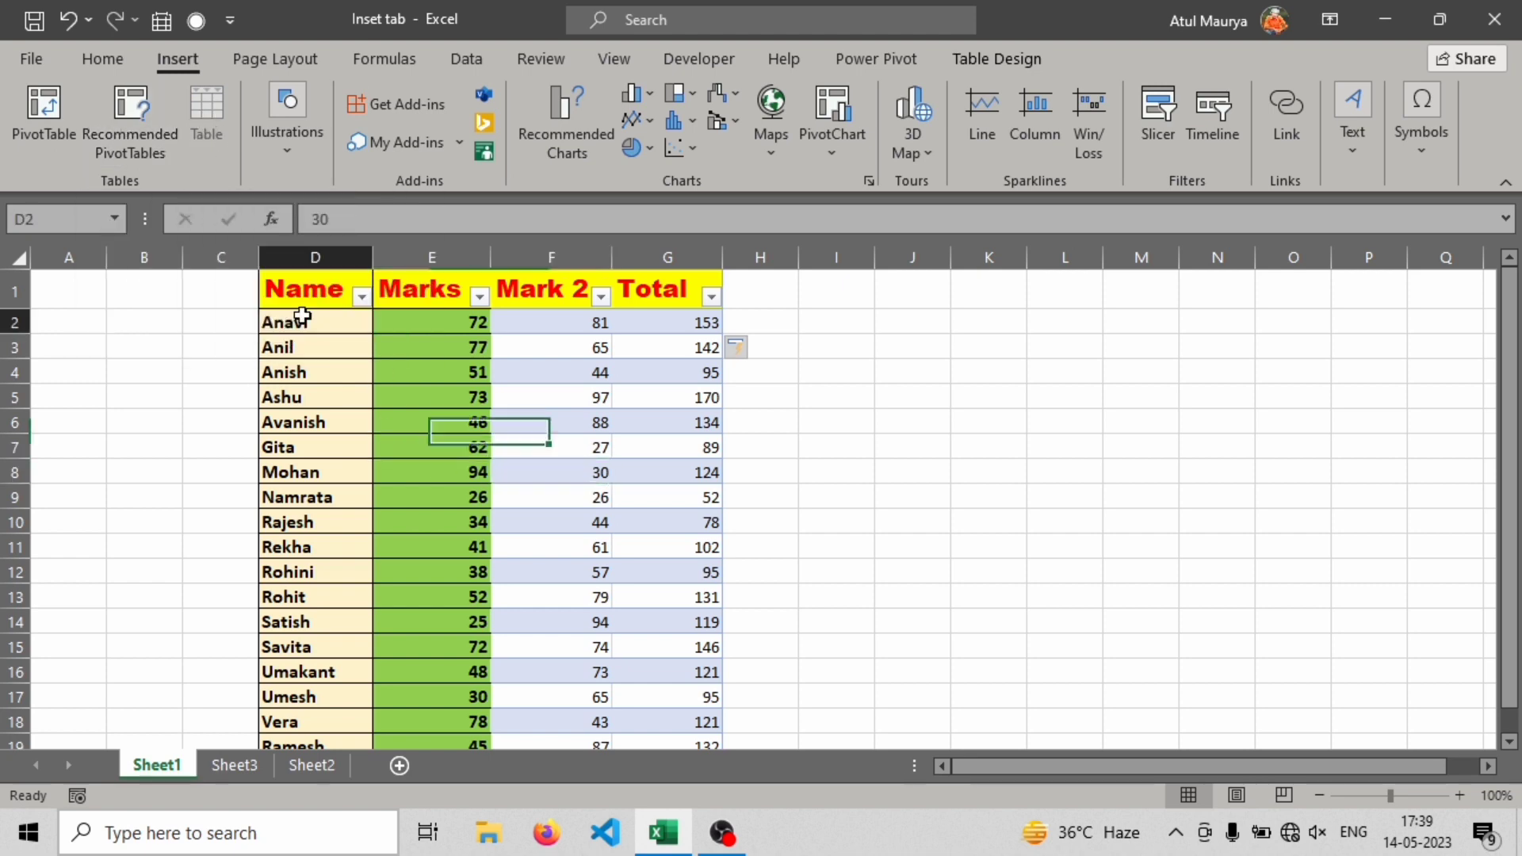
left_click(360, 374)
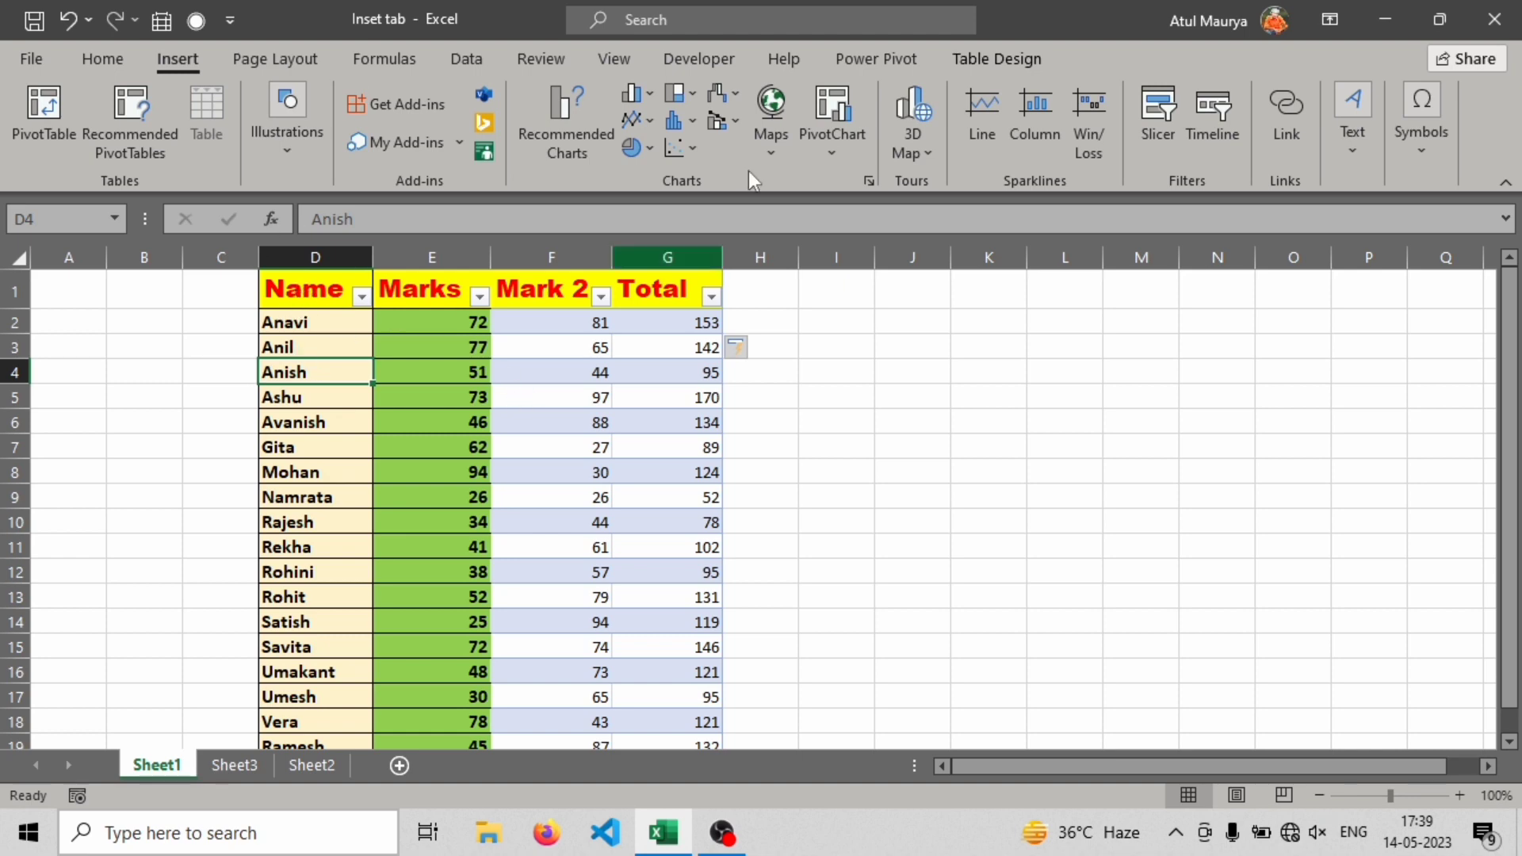
left_click(1009, 61)
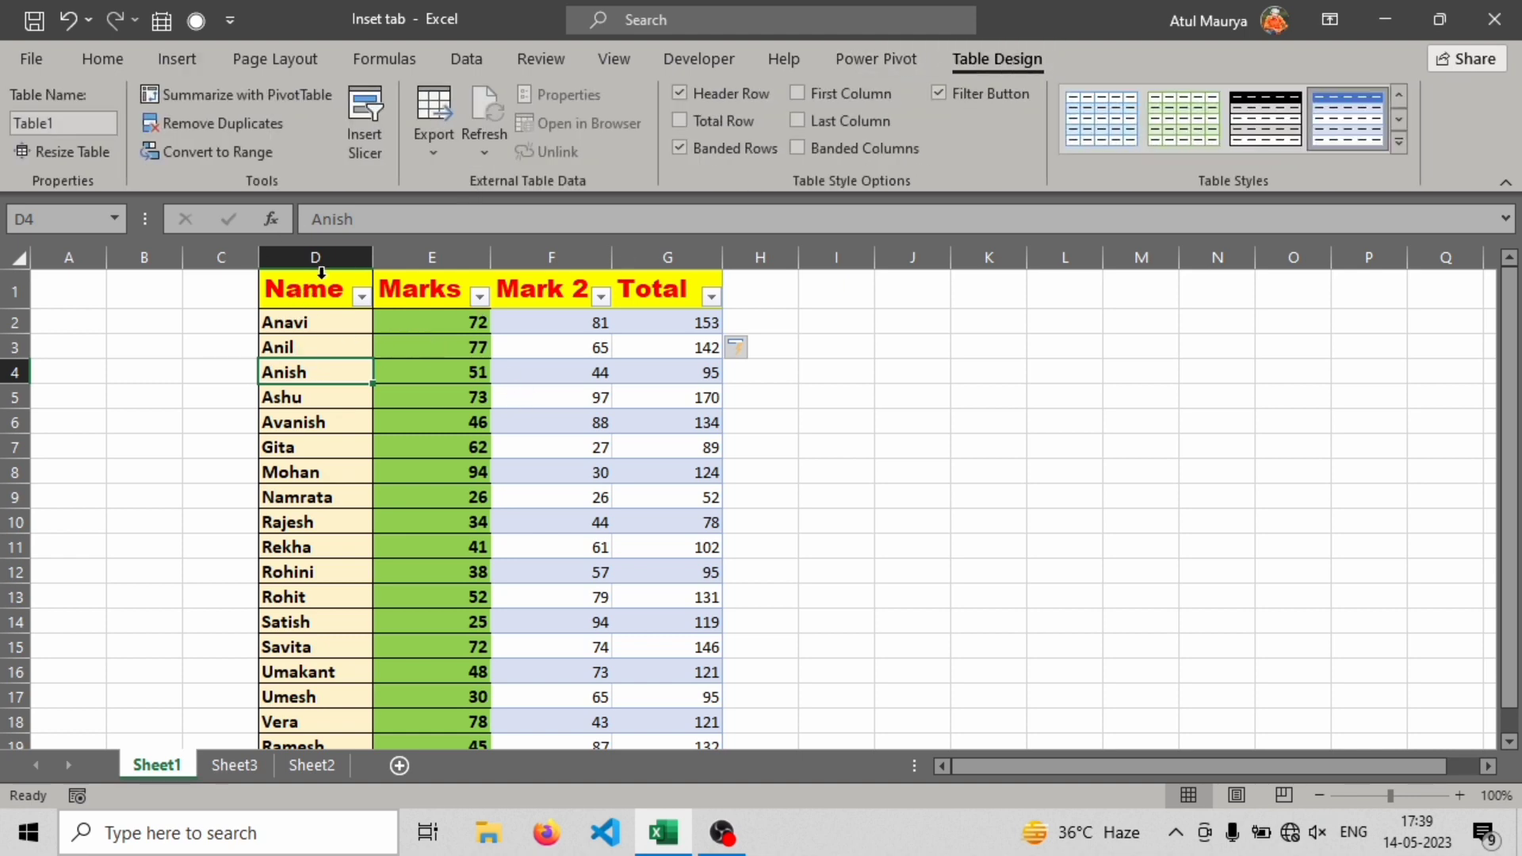
left_click(174, 60)
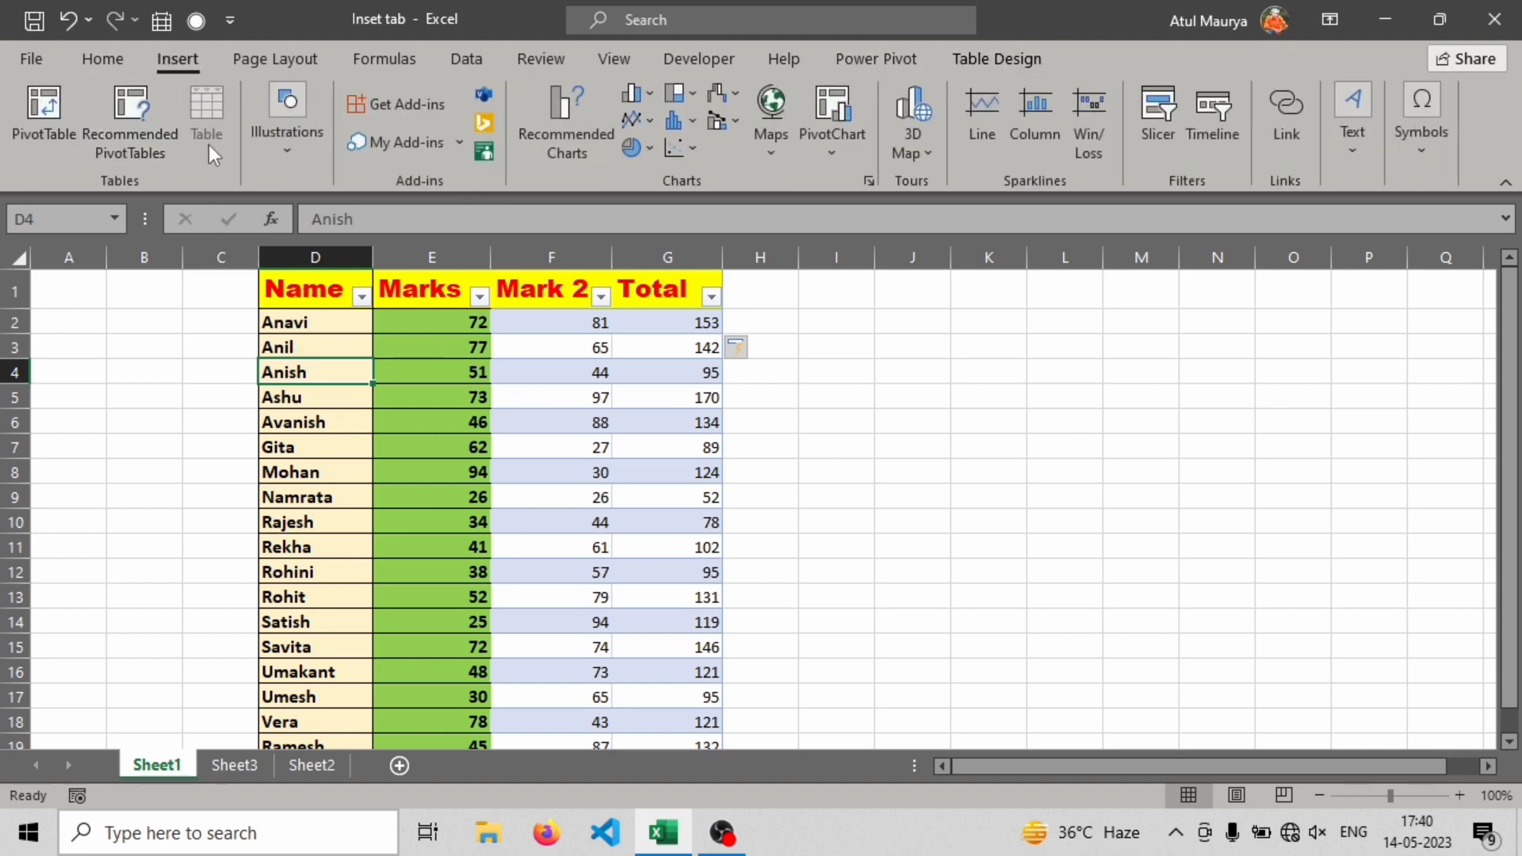
Convert the marks table on Sheet1 back to a normal range
left_click(418, 383)
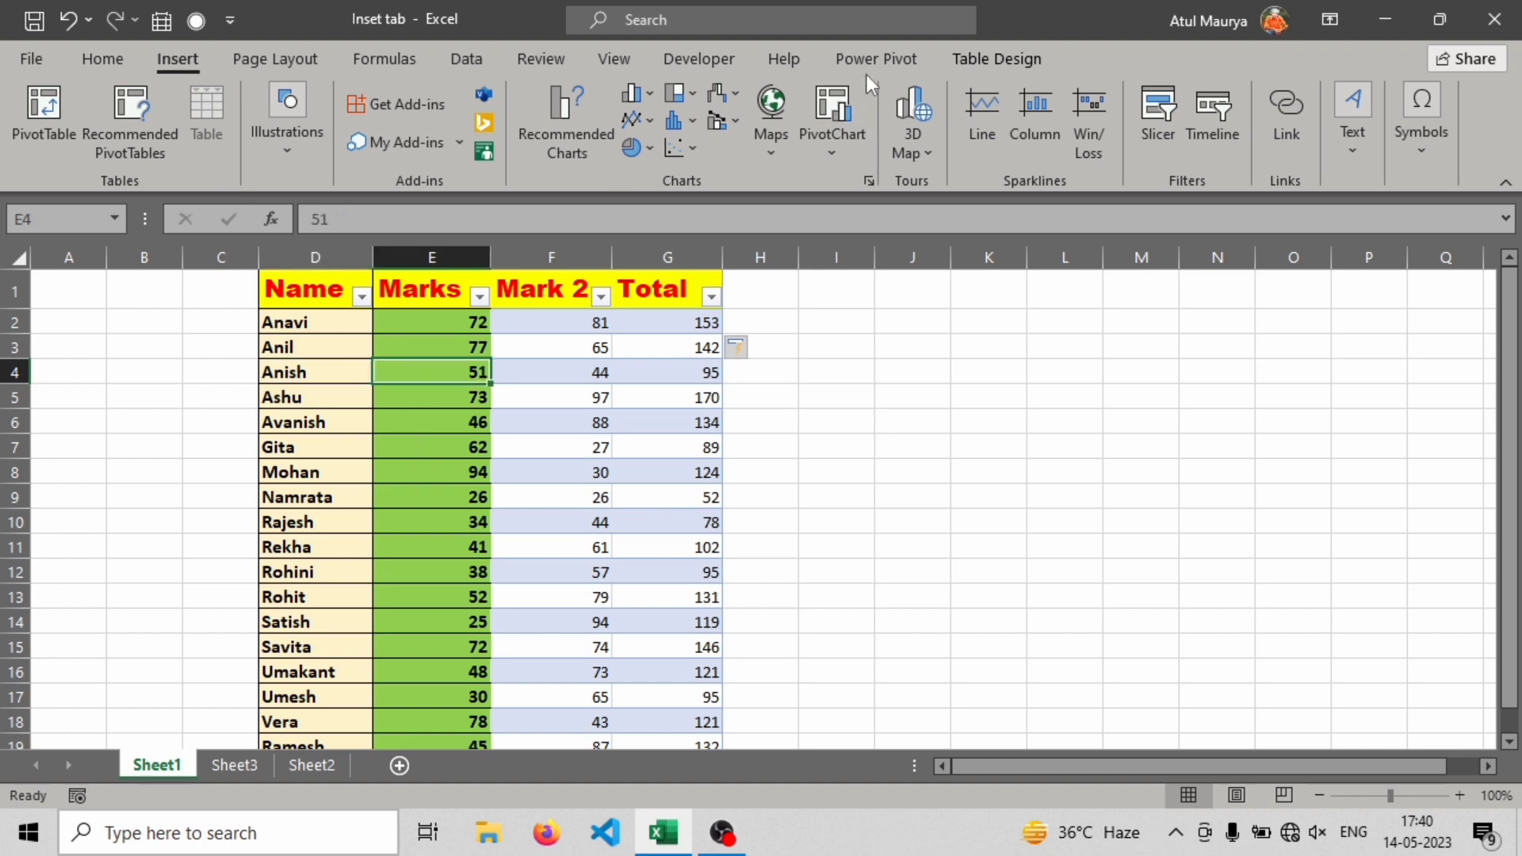
left_click(992, 55)
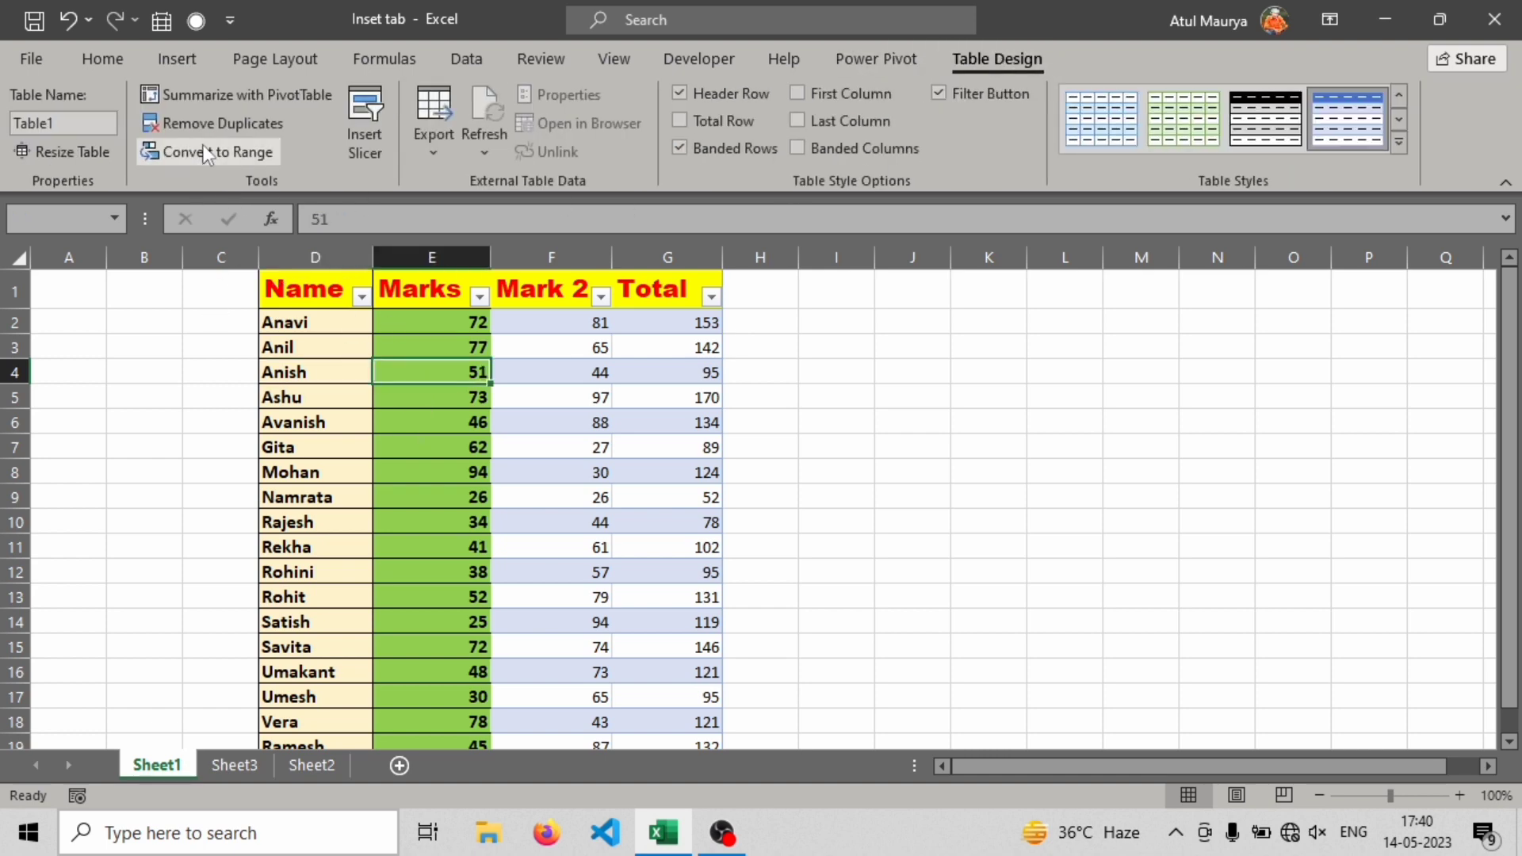
left_click(208, 152)
left_click(722, 482)
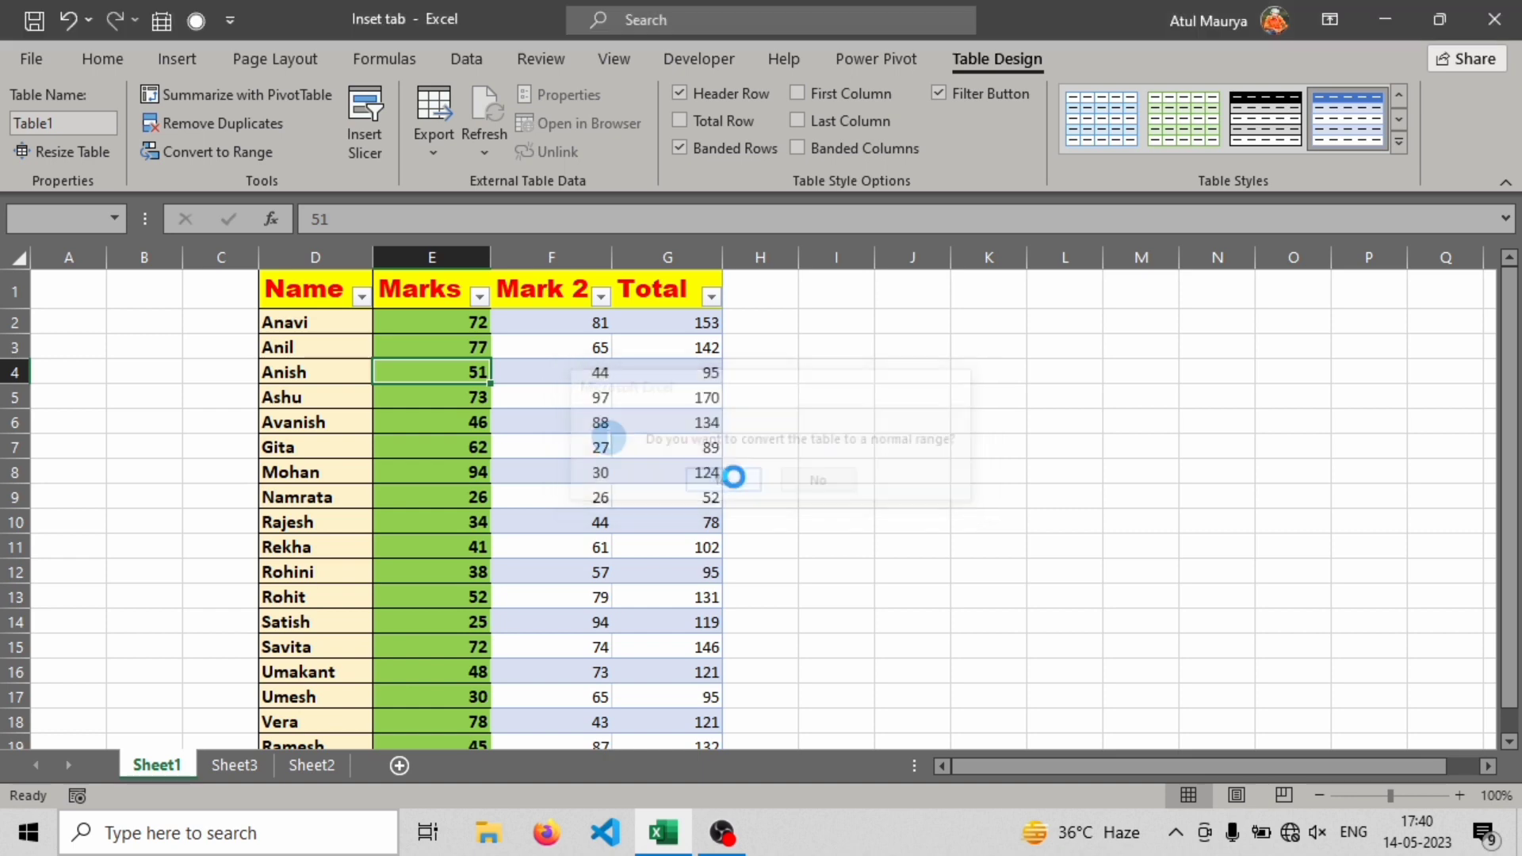
left_click(600, 349)
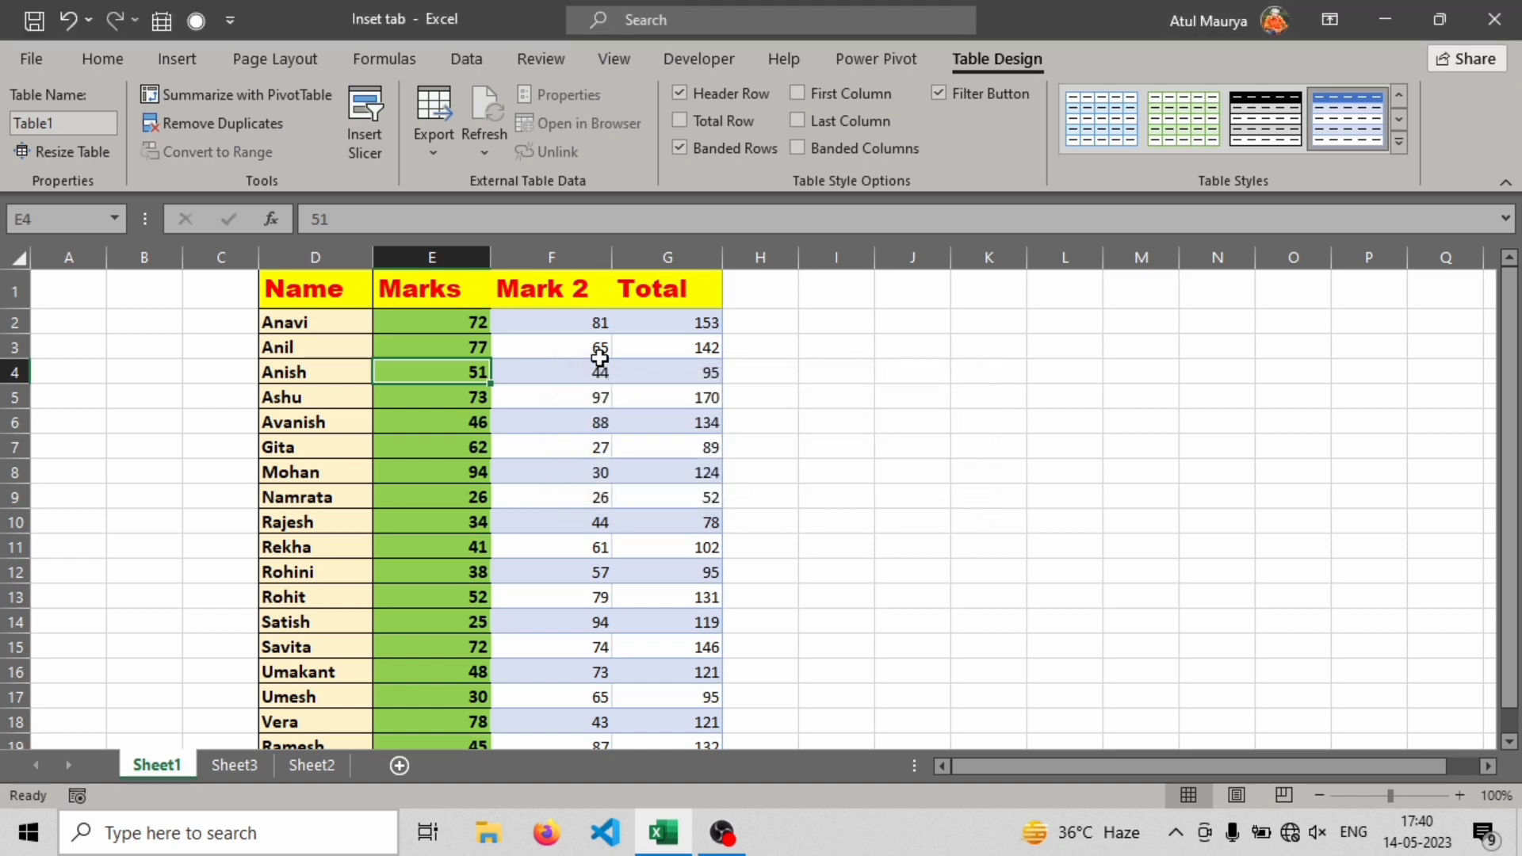
left_click(172, 61)
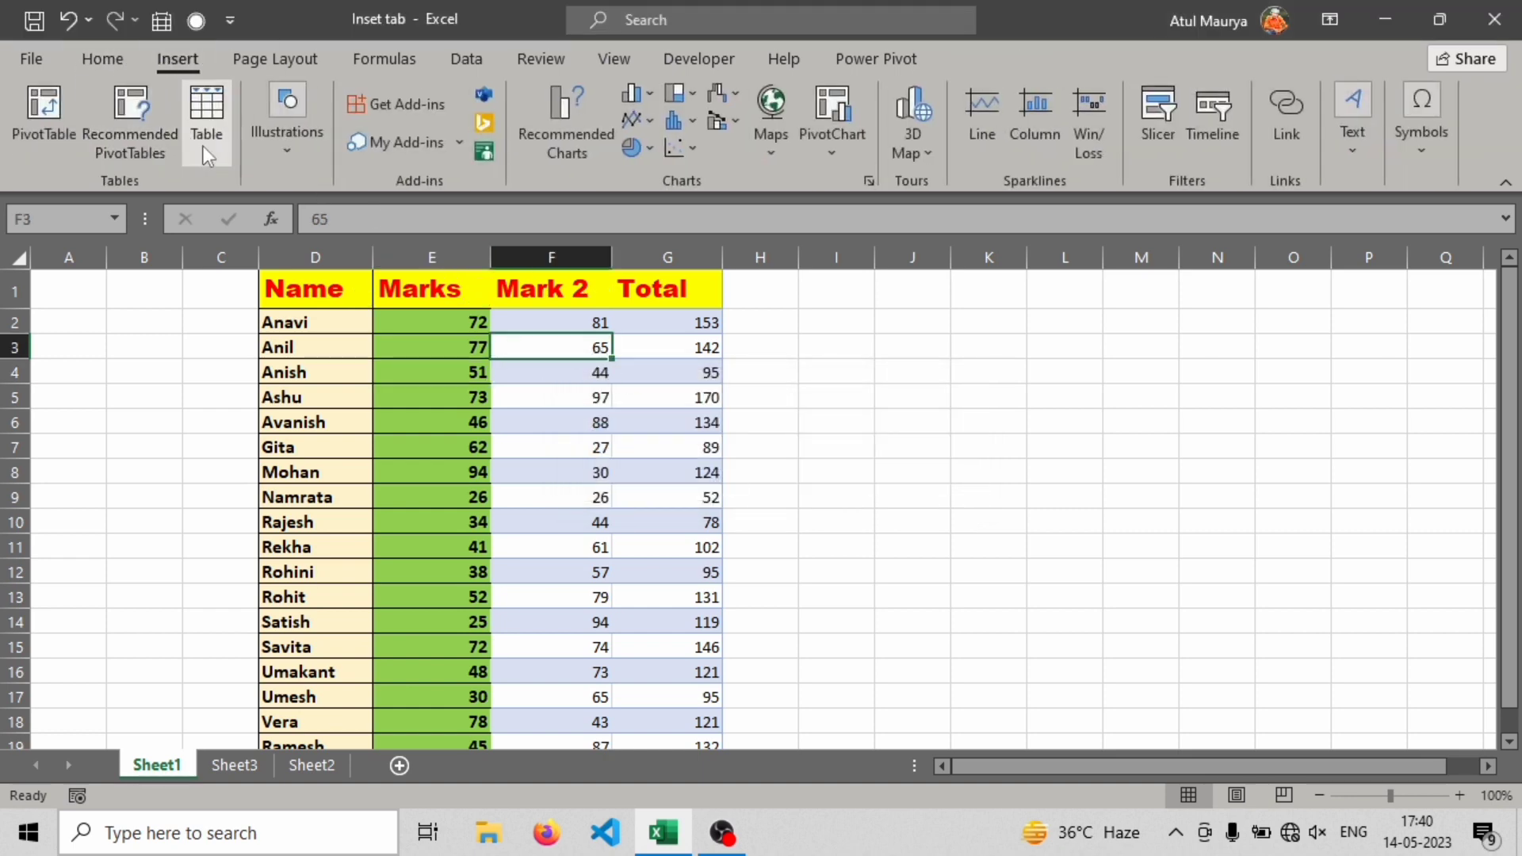
left_click(279, 151)
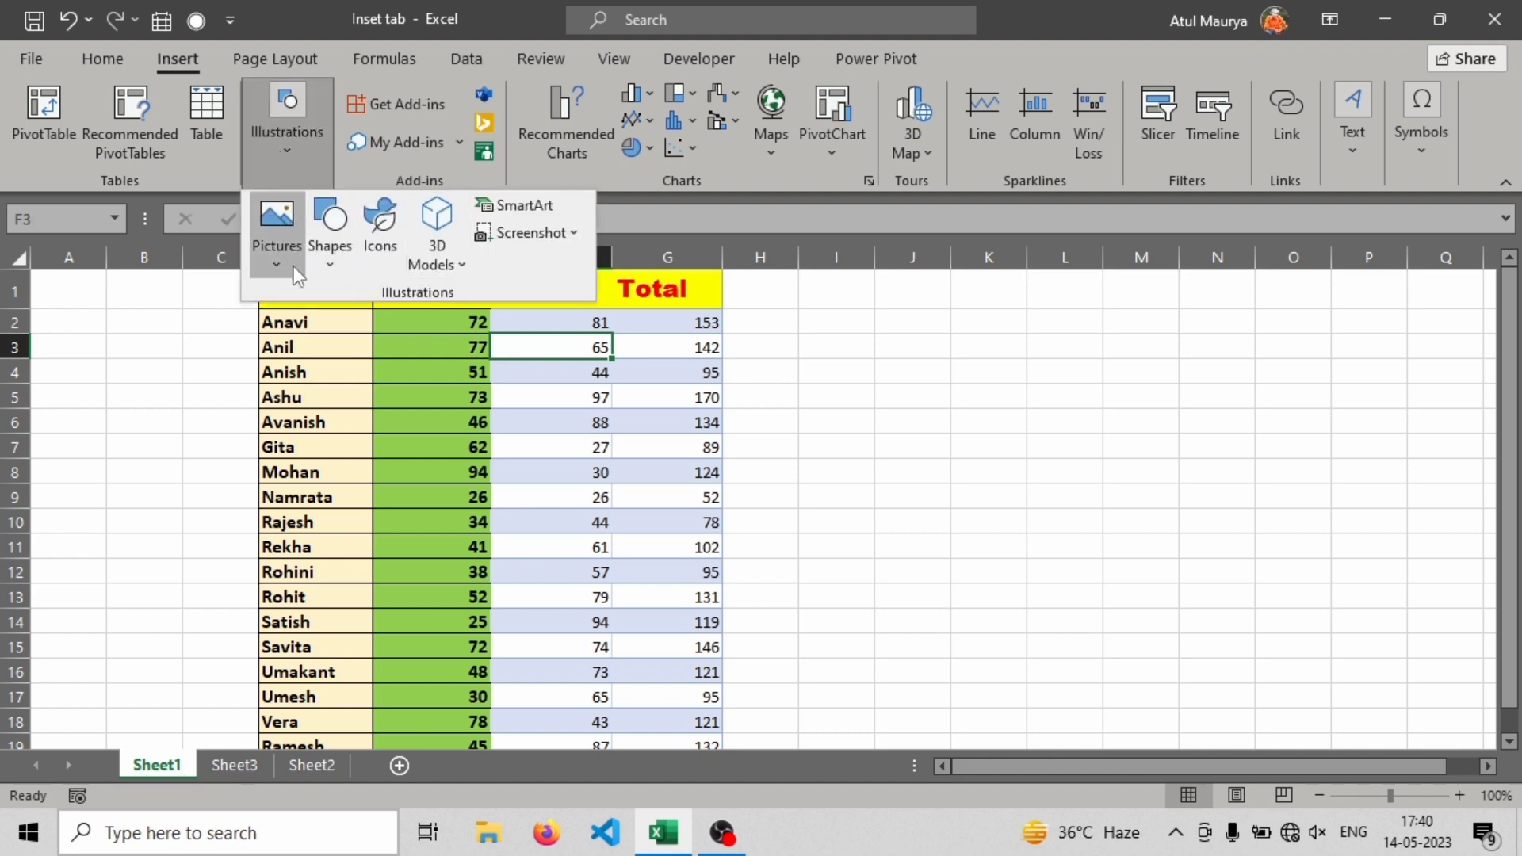
left_click(298, 275)
key("Escape")
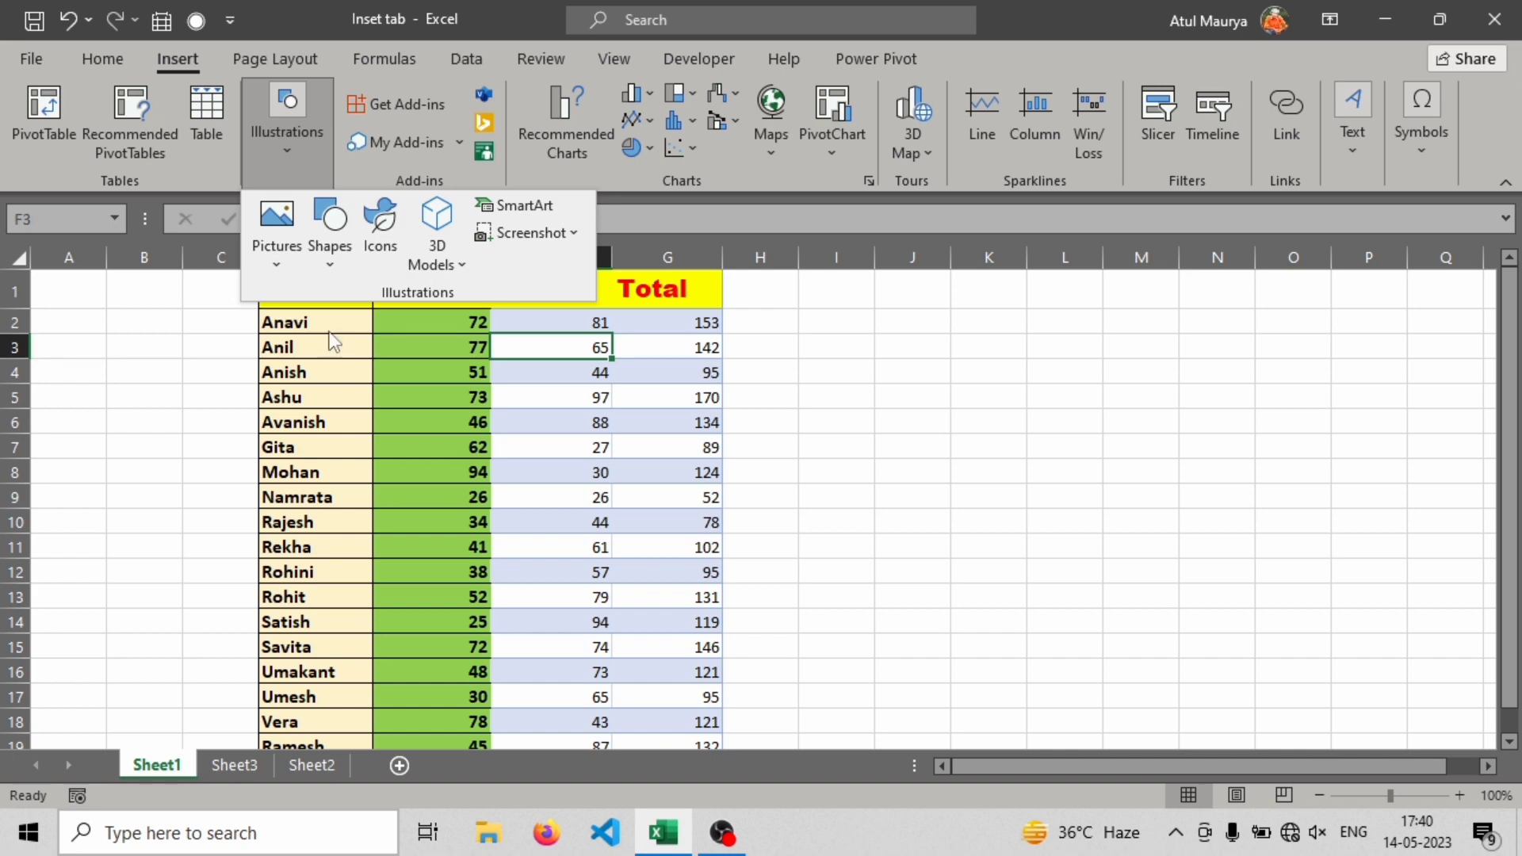
left_click(281, 270)
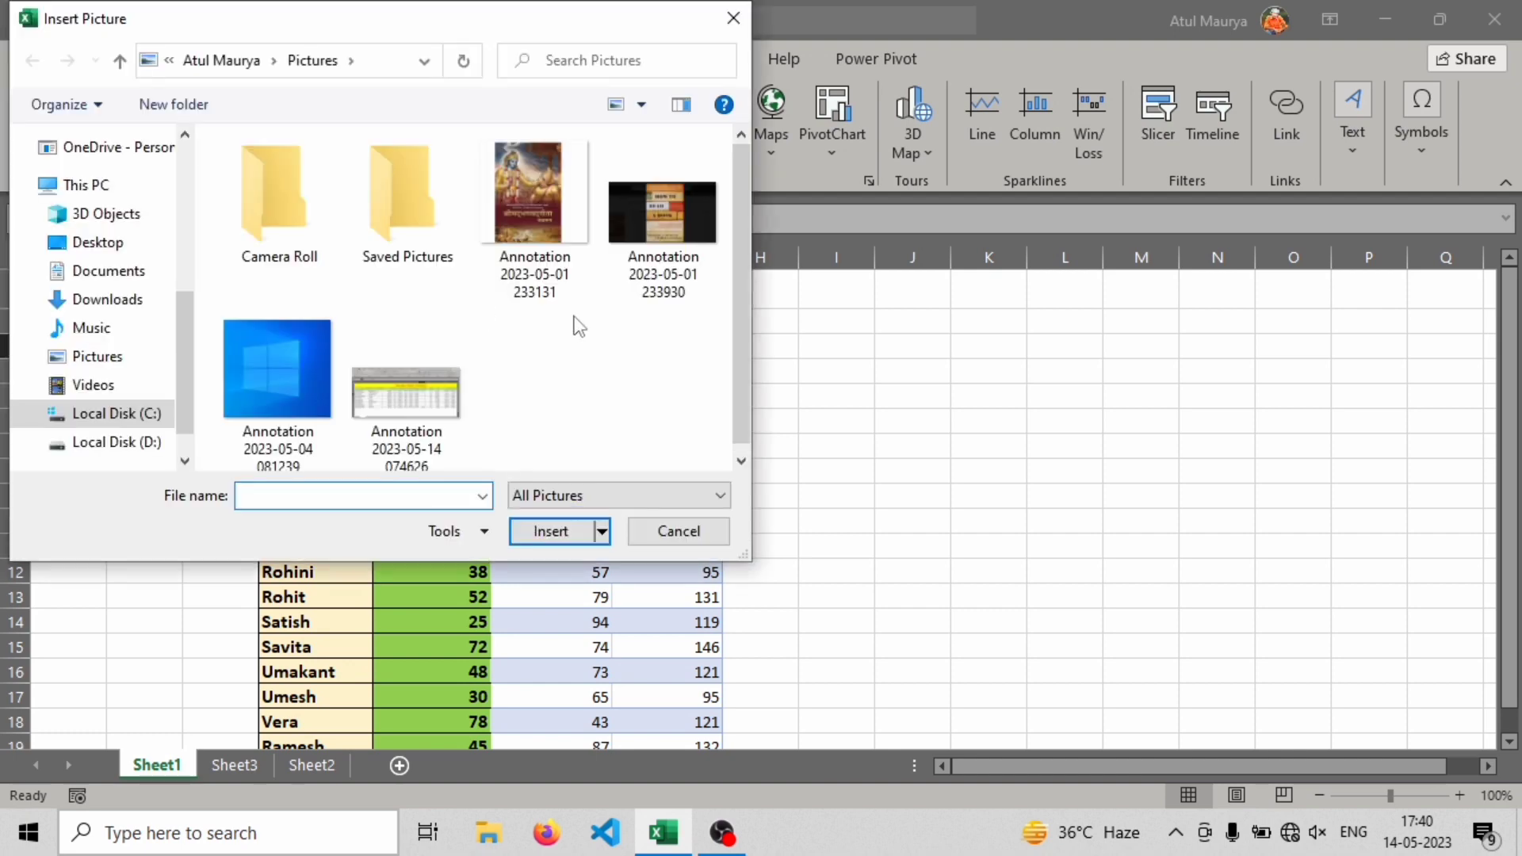
left_click(282, 377)
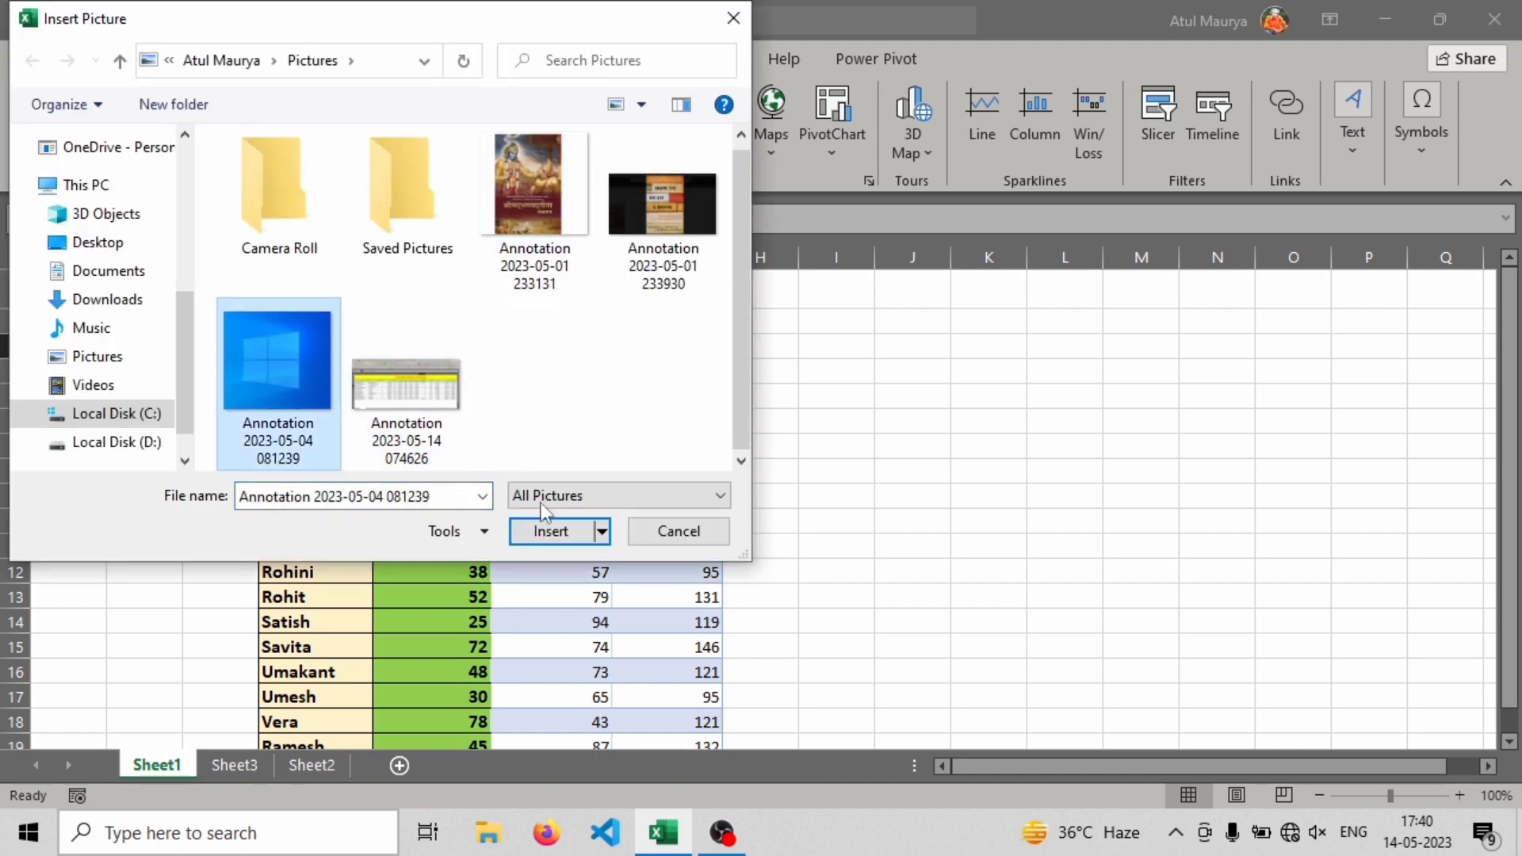
left_click(406, 389)
left_click(551, 531)
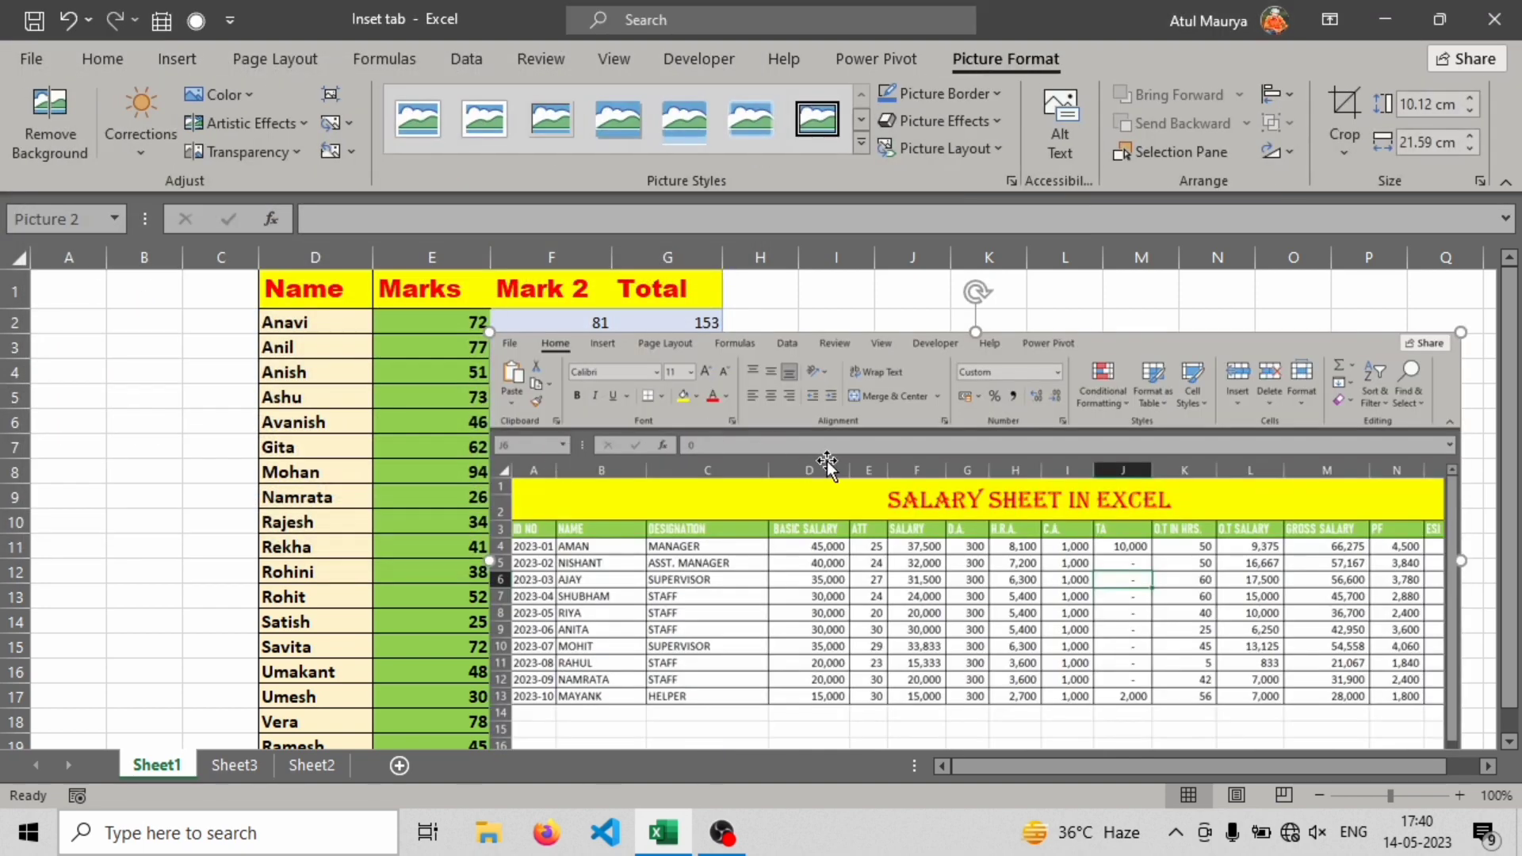
Shrink the inserted picture to about 6.5 cm by 13.9 cm and place it in the empty cells beside the Total column
left_click_drag(895, 358, 841, 356)
left_click_drag(505, 365, 899, 496)
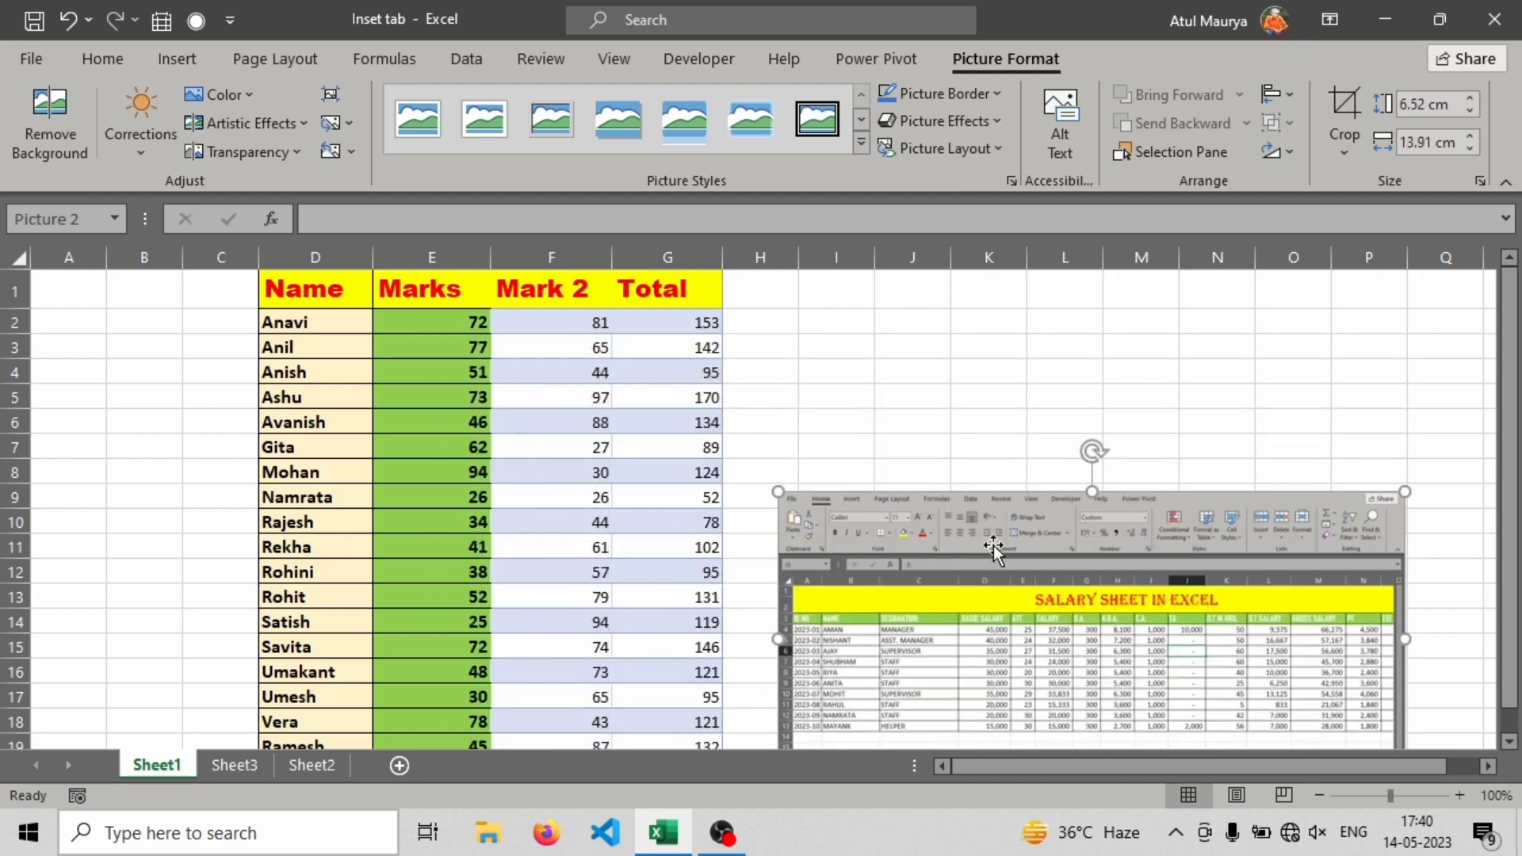
left_click_drag(994, 546, 986, 349)
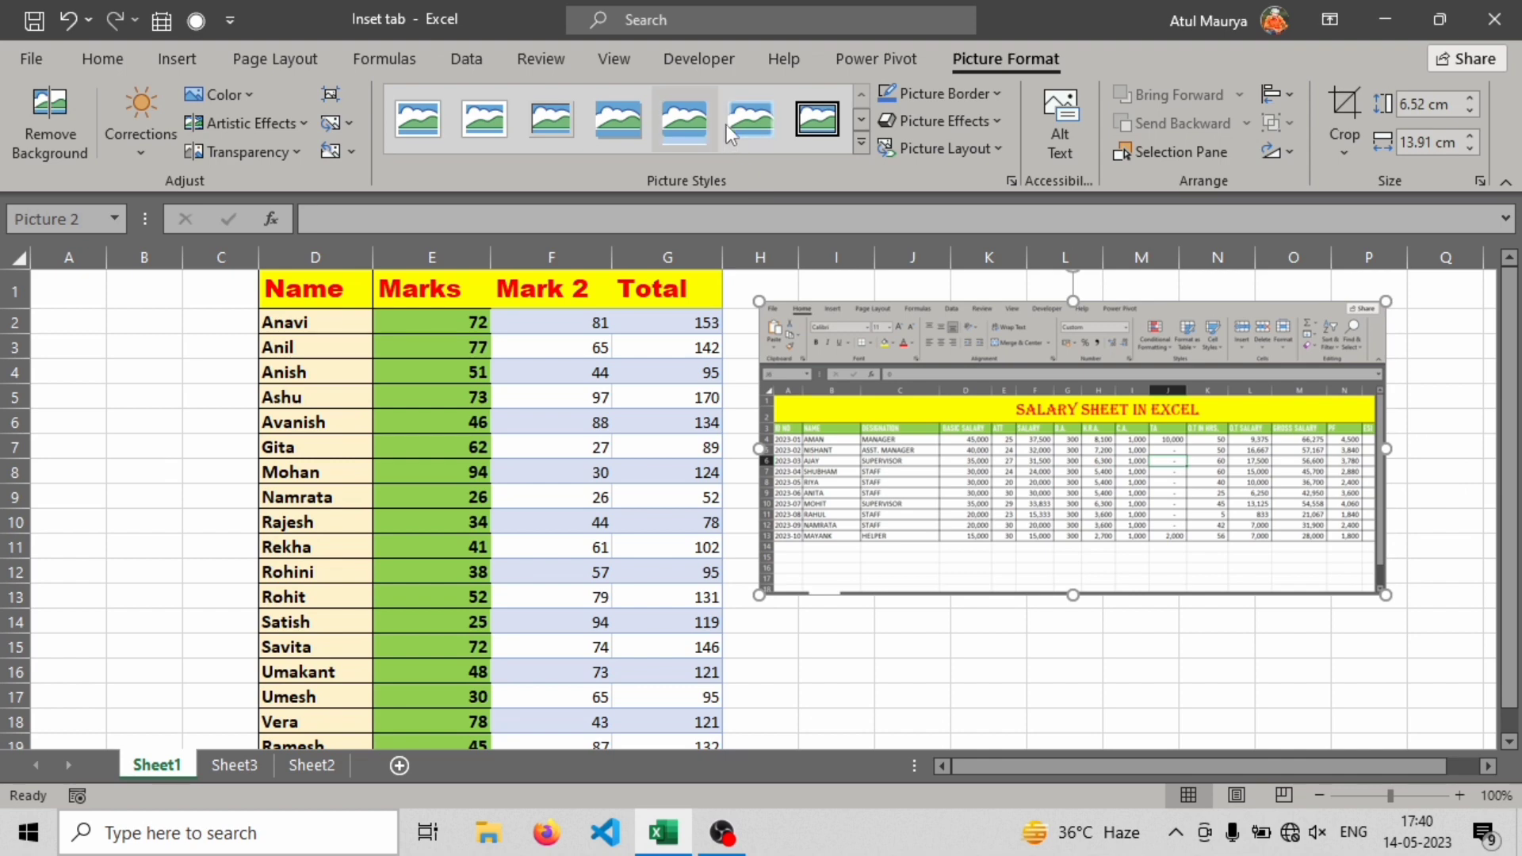
left_click_drag(904, 463, 996, 435)
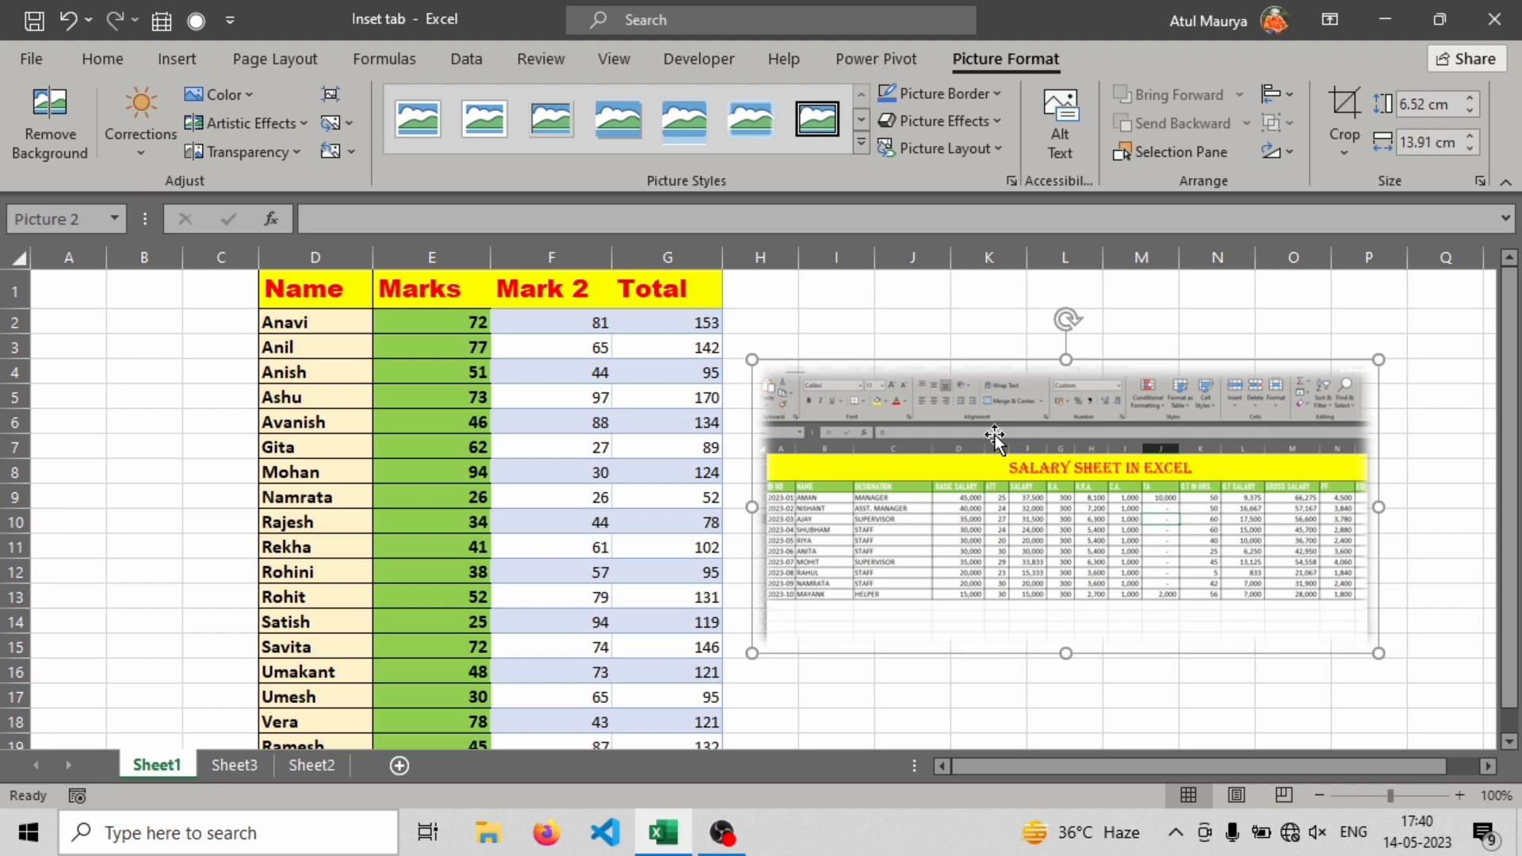
left_click_drag(994, 435, 1037, 415)
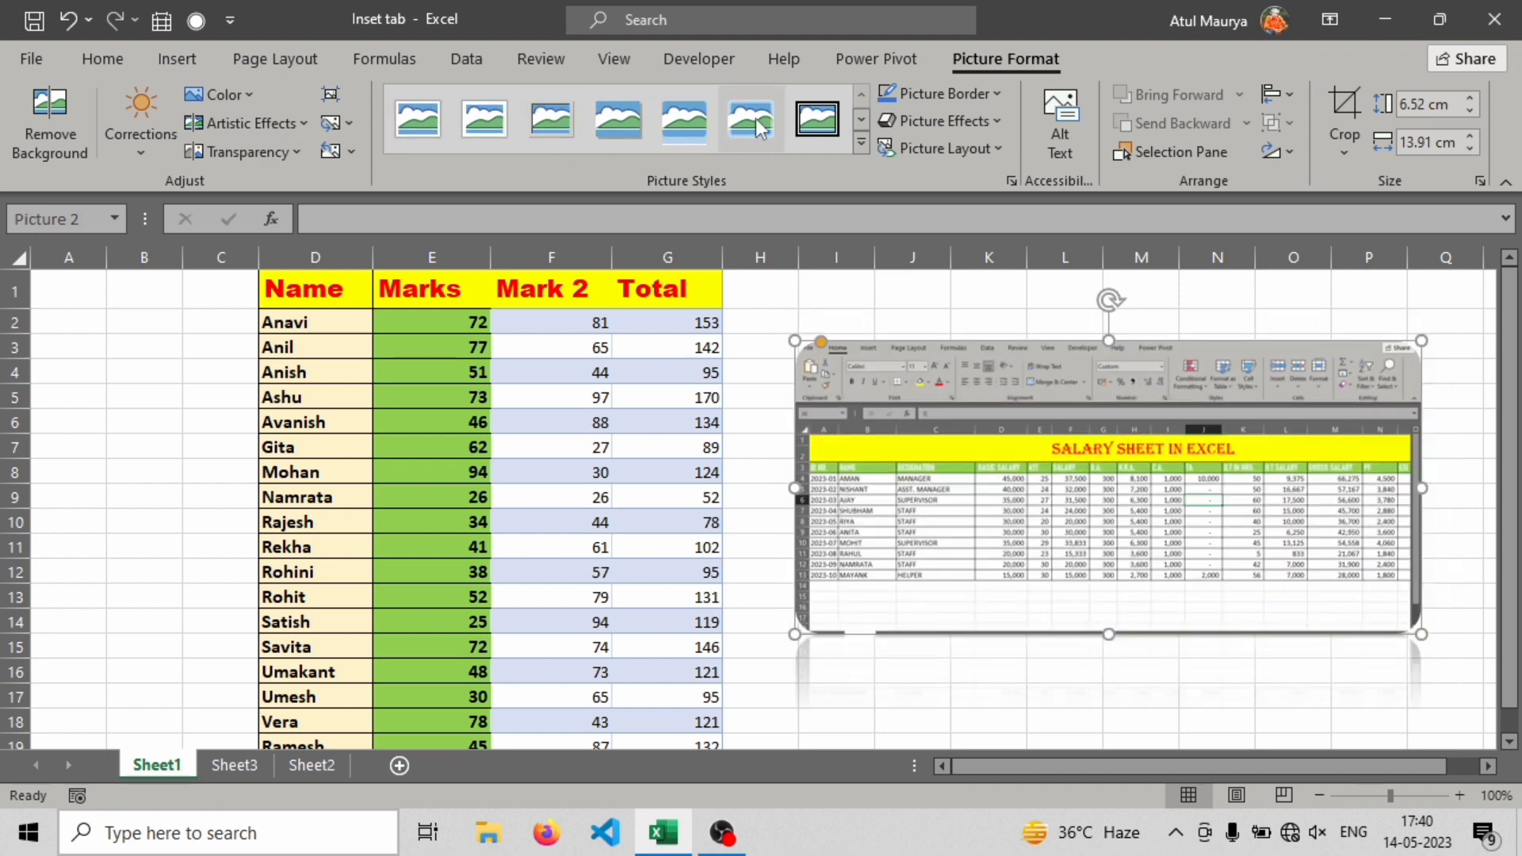
Try a tilted perspective style on the picture, and replace it with a thick black frame style
left_click(861, 144)
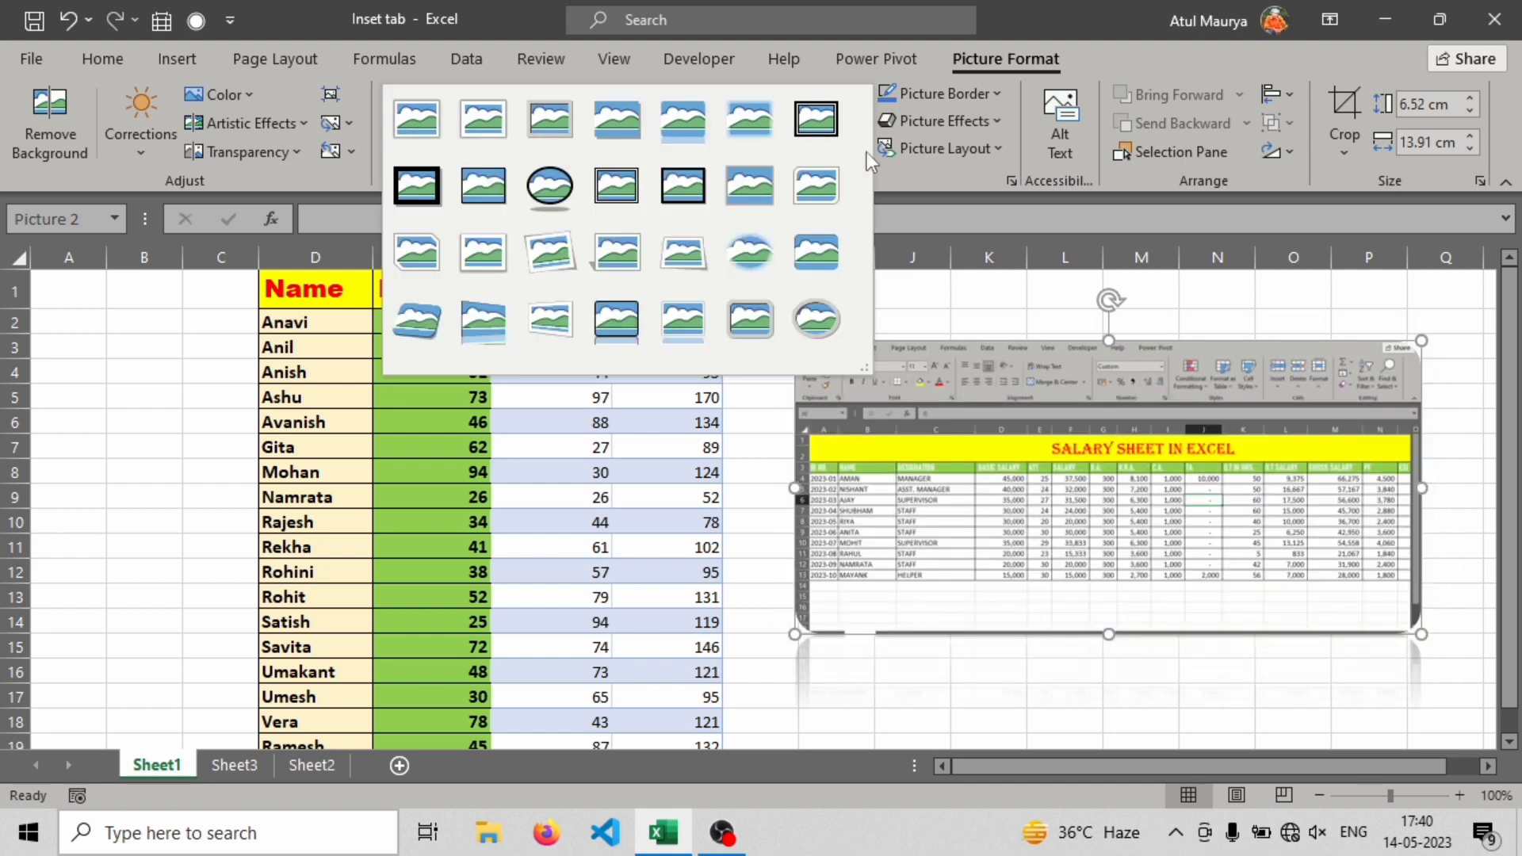
left_click(627, 329)
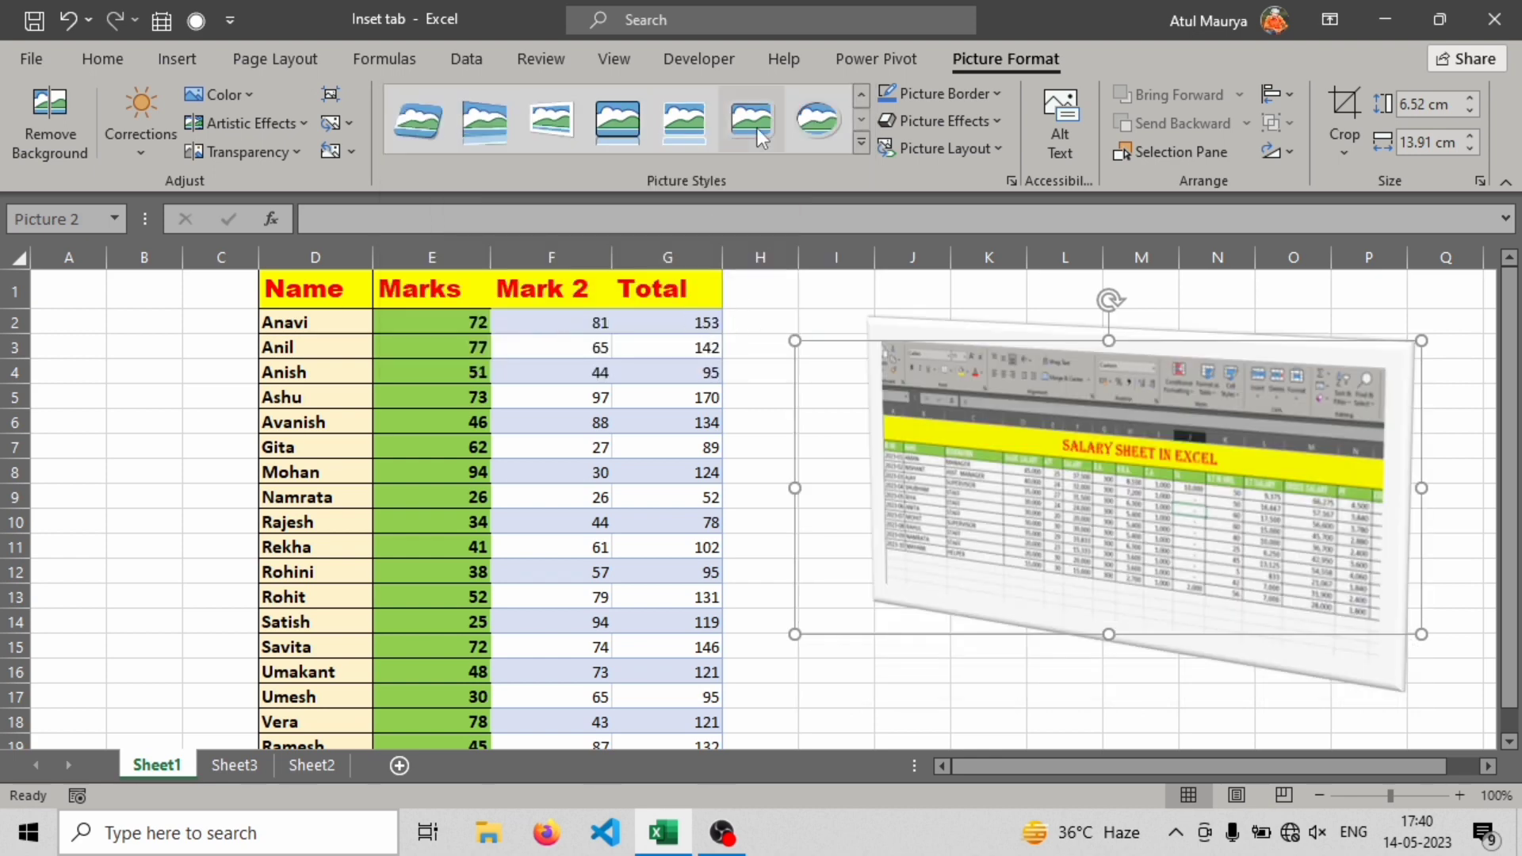
left_click(861, 144)
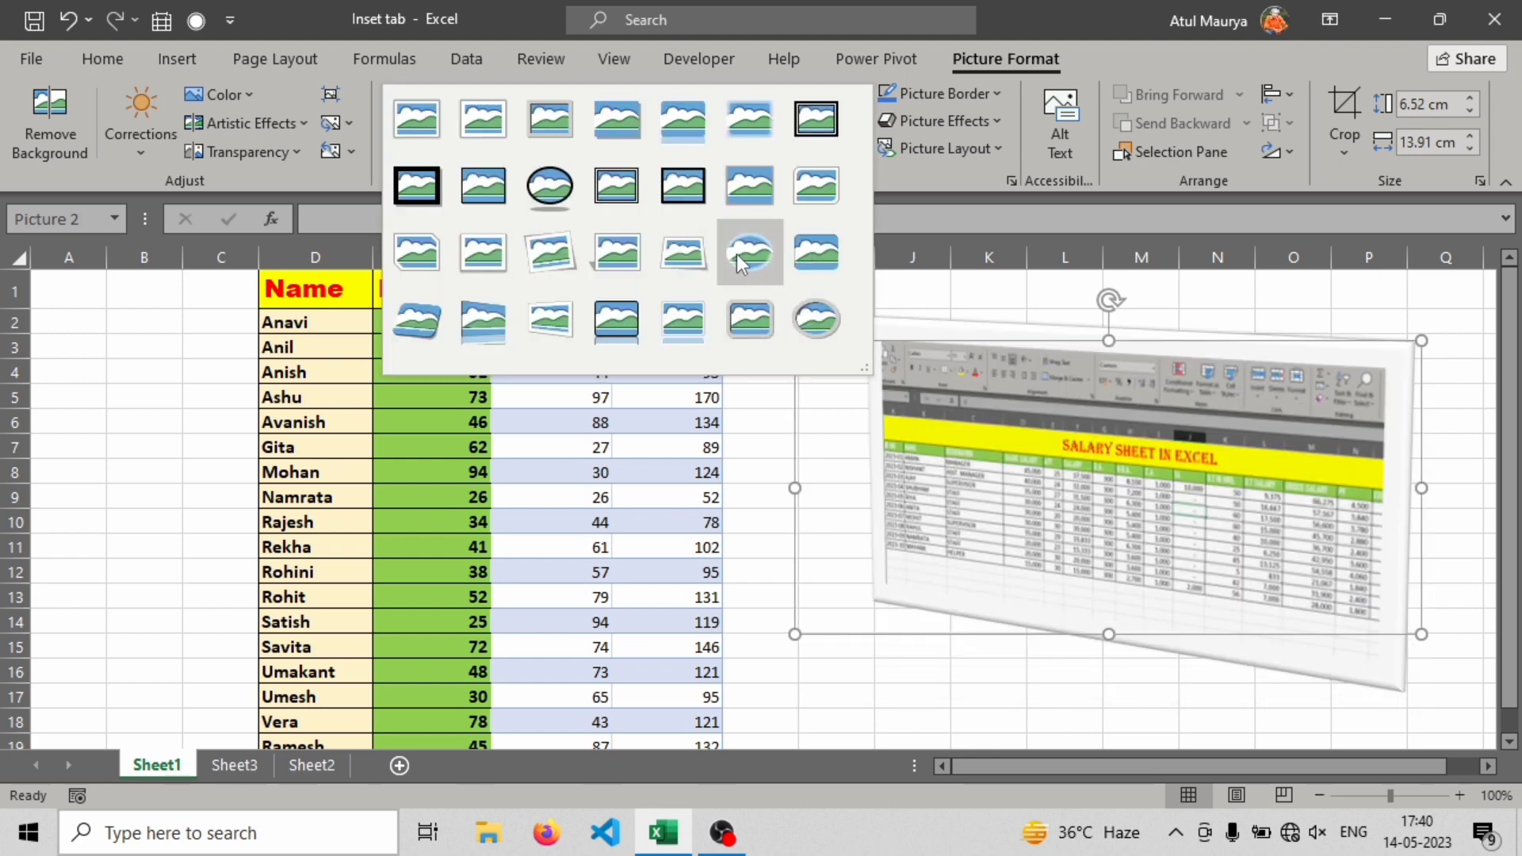
left_click(665, 184)
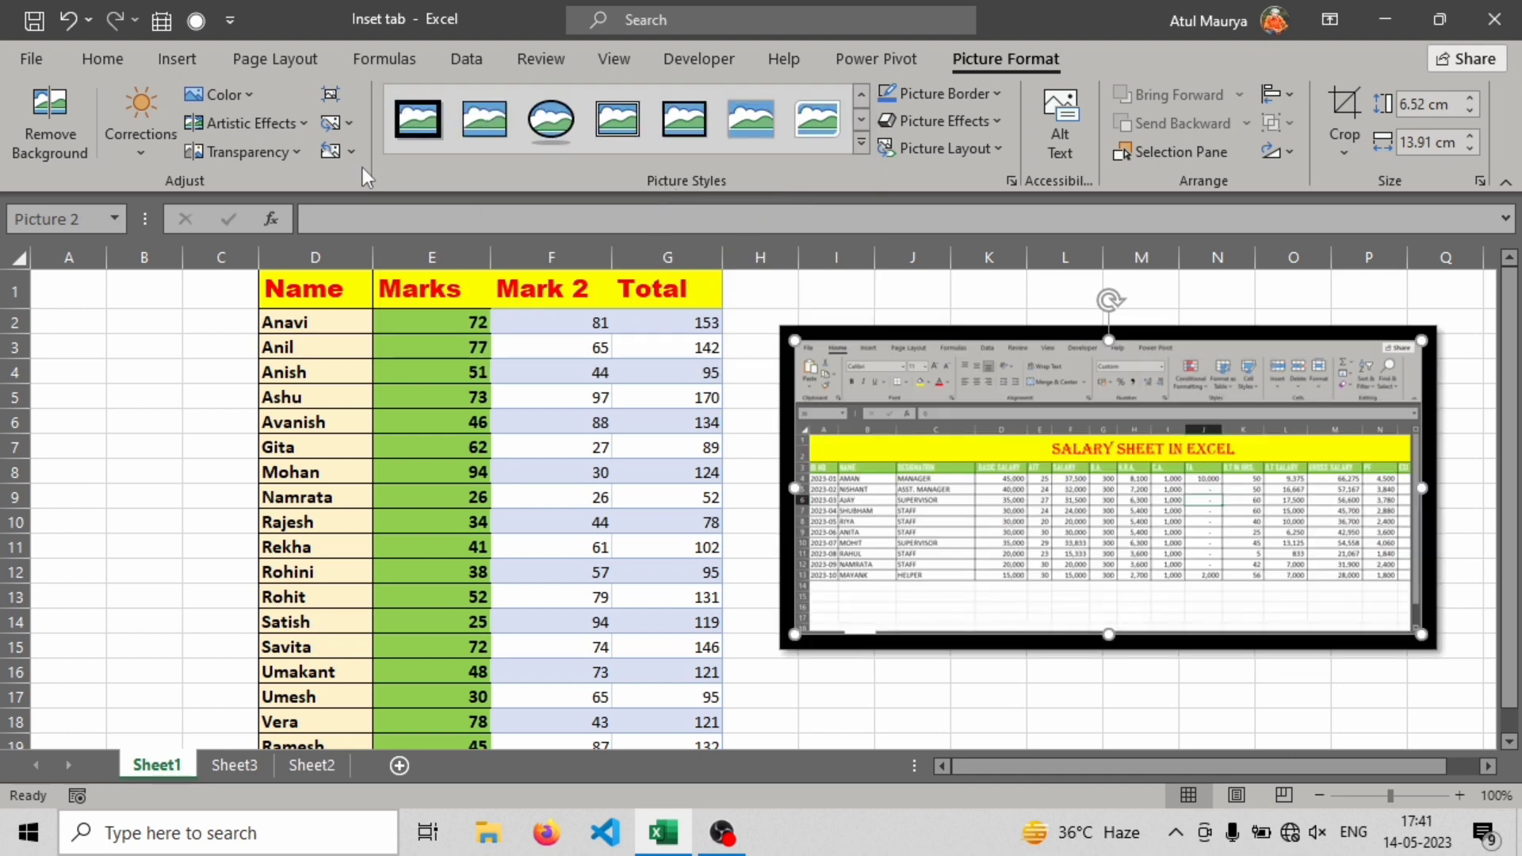
Review the picture's colour and artistic effect options, and make the picture semi-transparent with a transparency preset
left_click(232, 98)
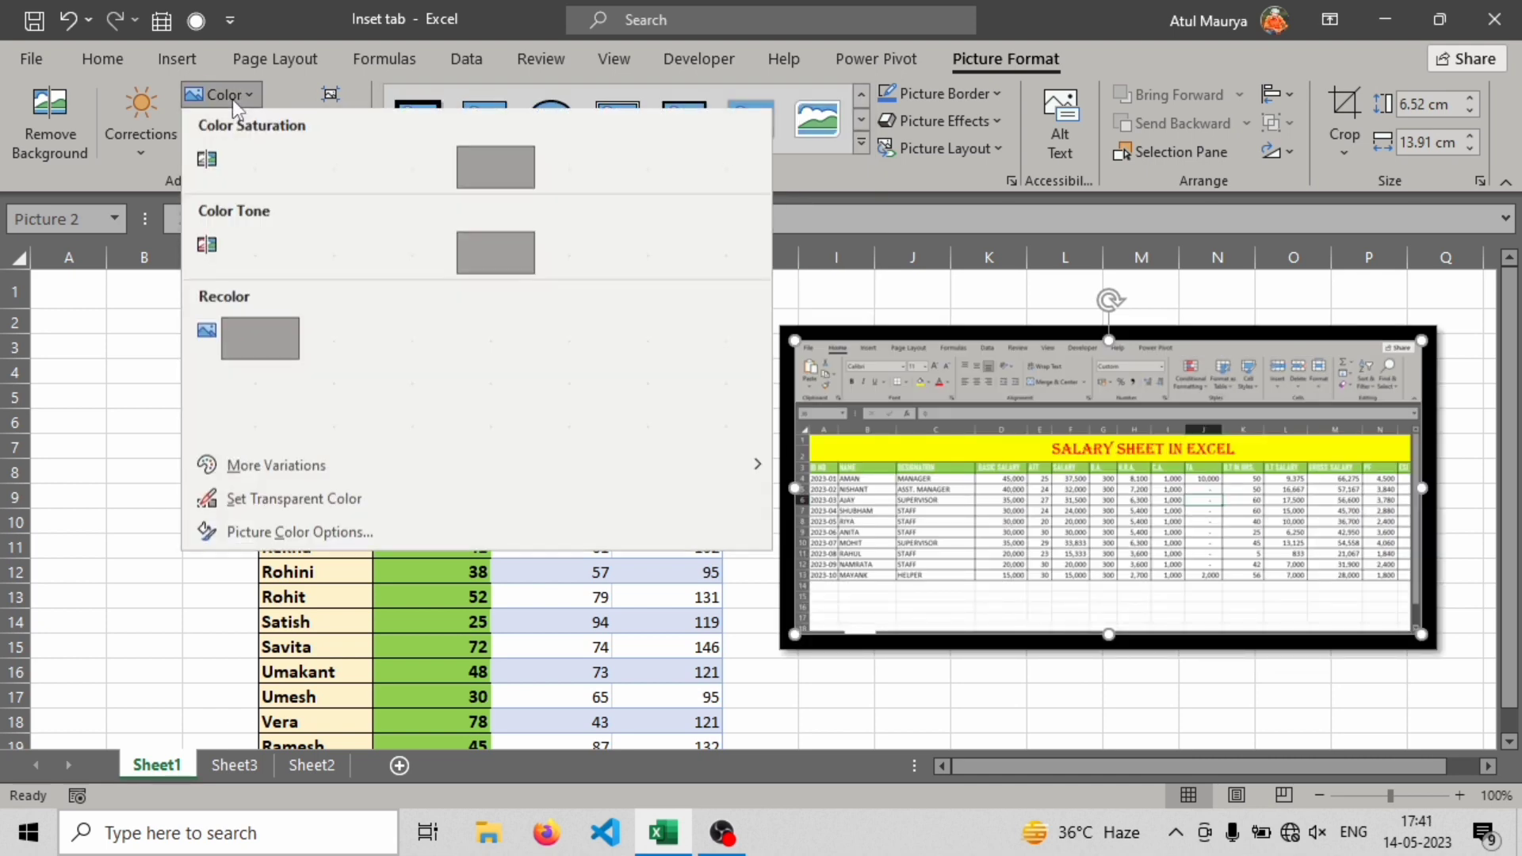
left_click(231, 99)
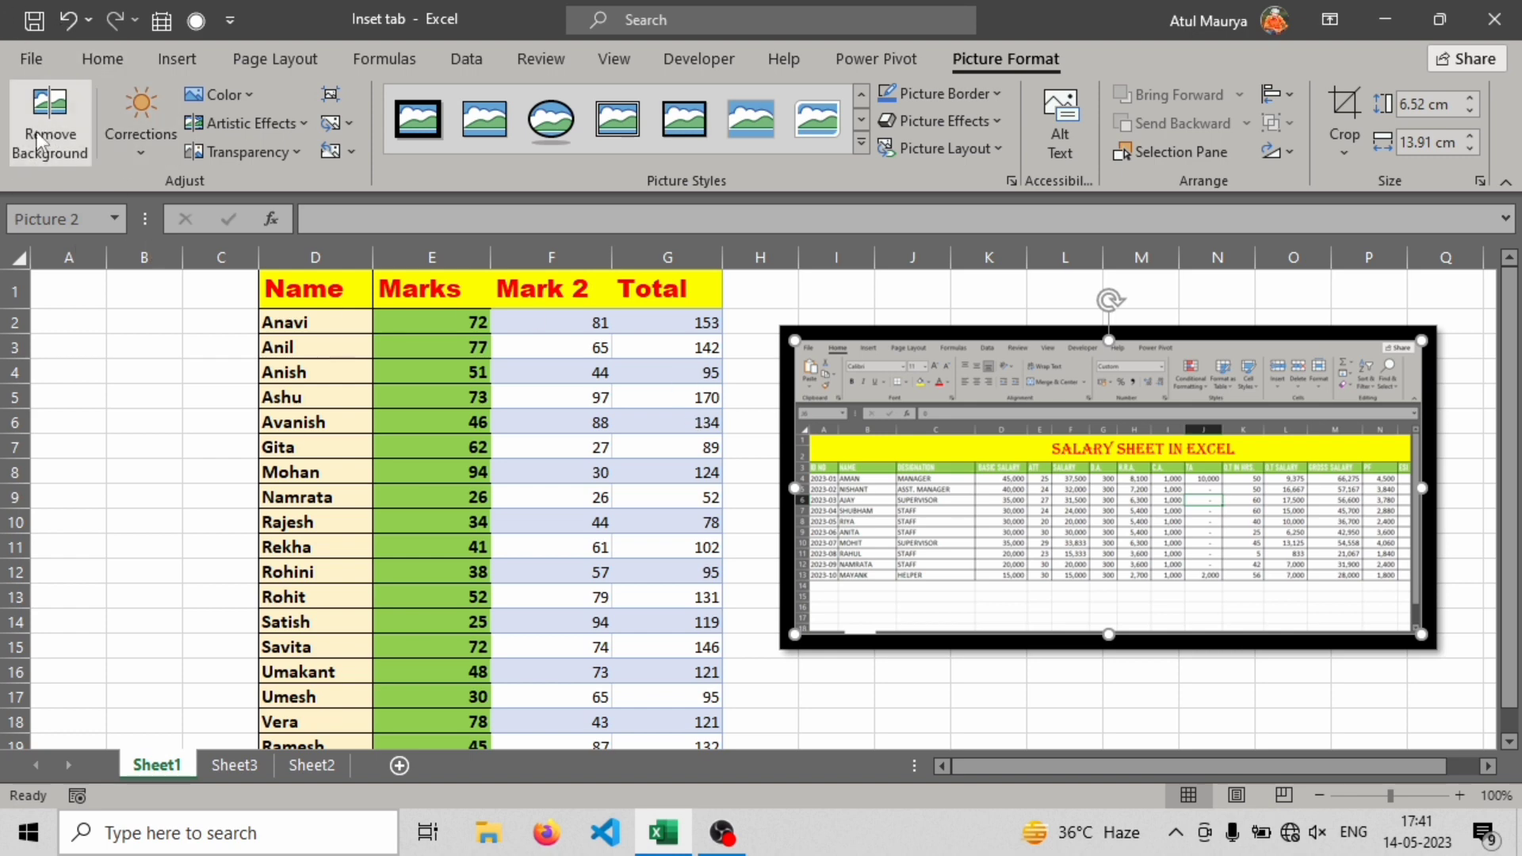
left_click(279, 125)
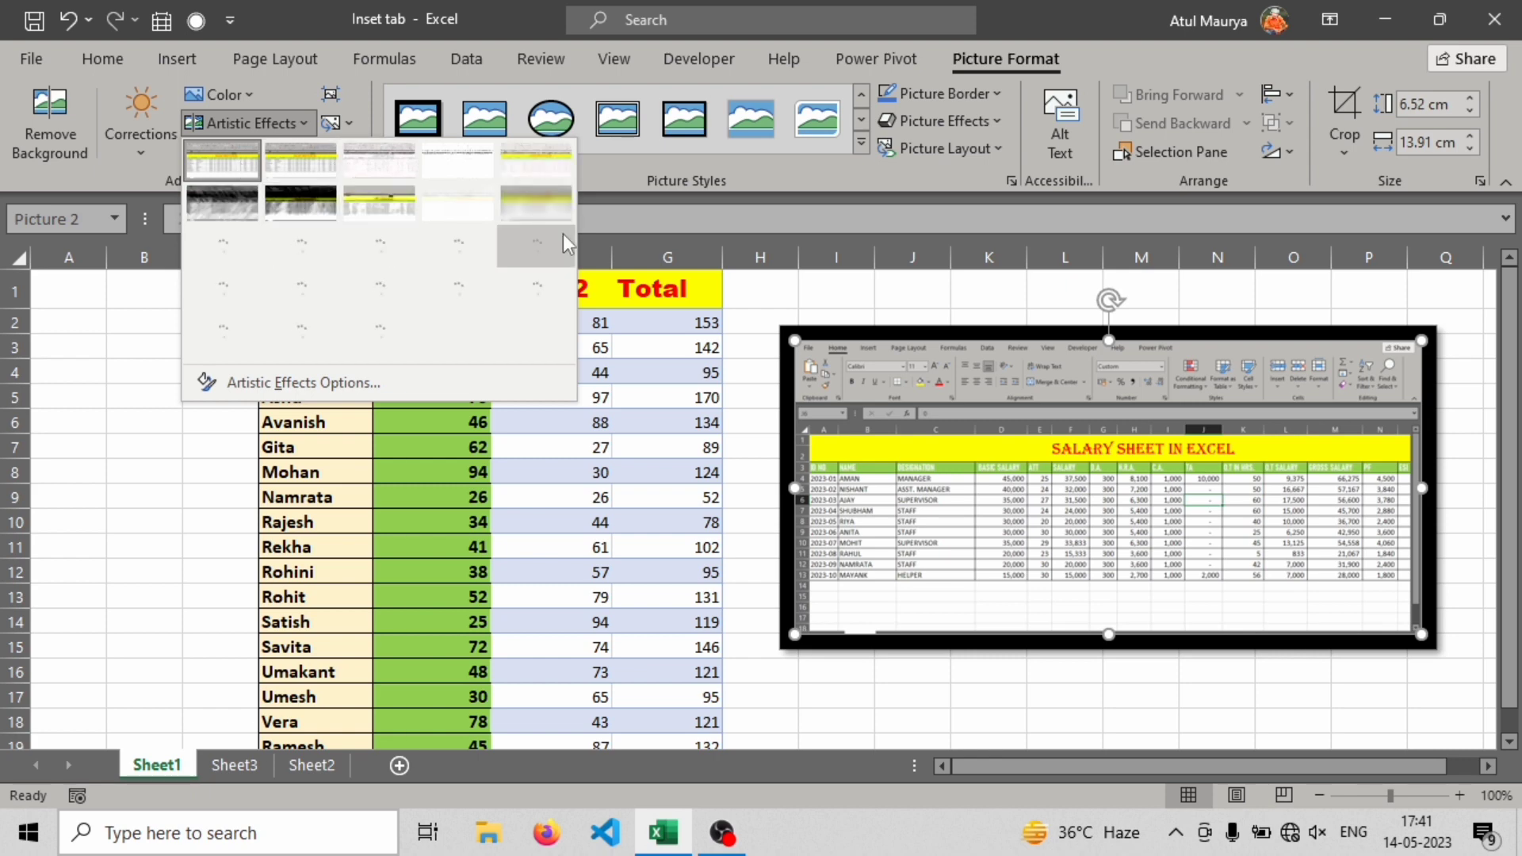
left_click(622, 180)
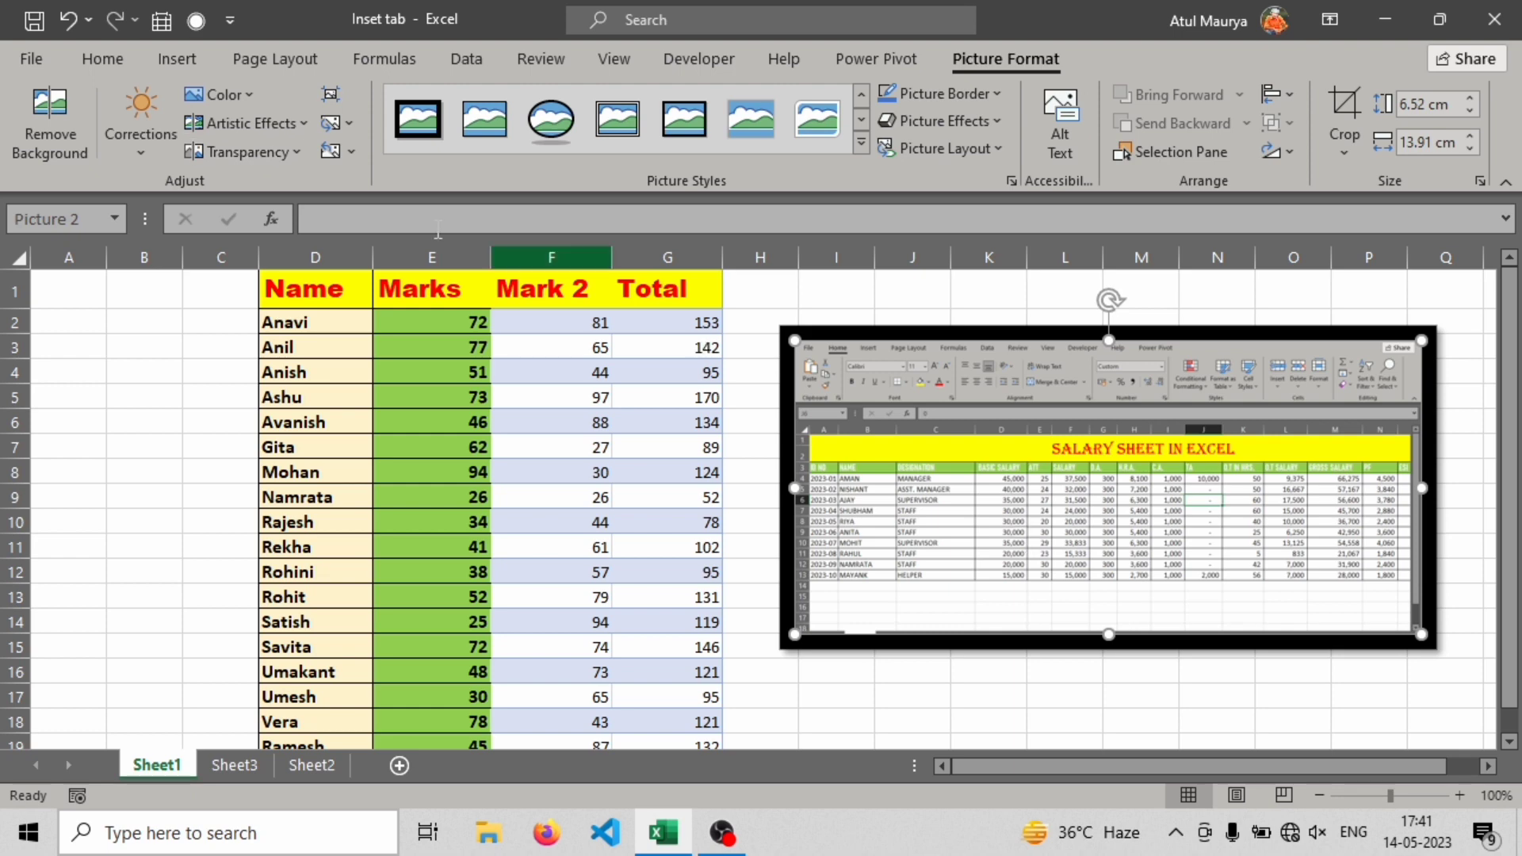
left_click(242, 151)
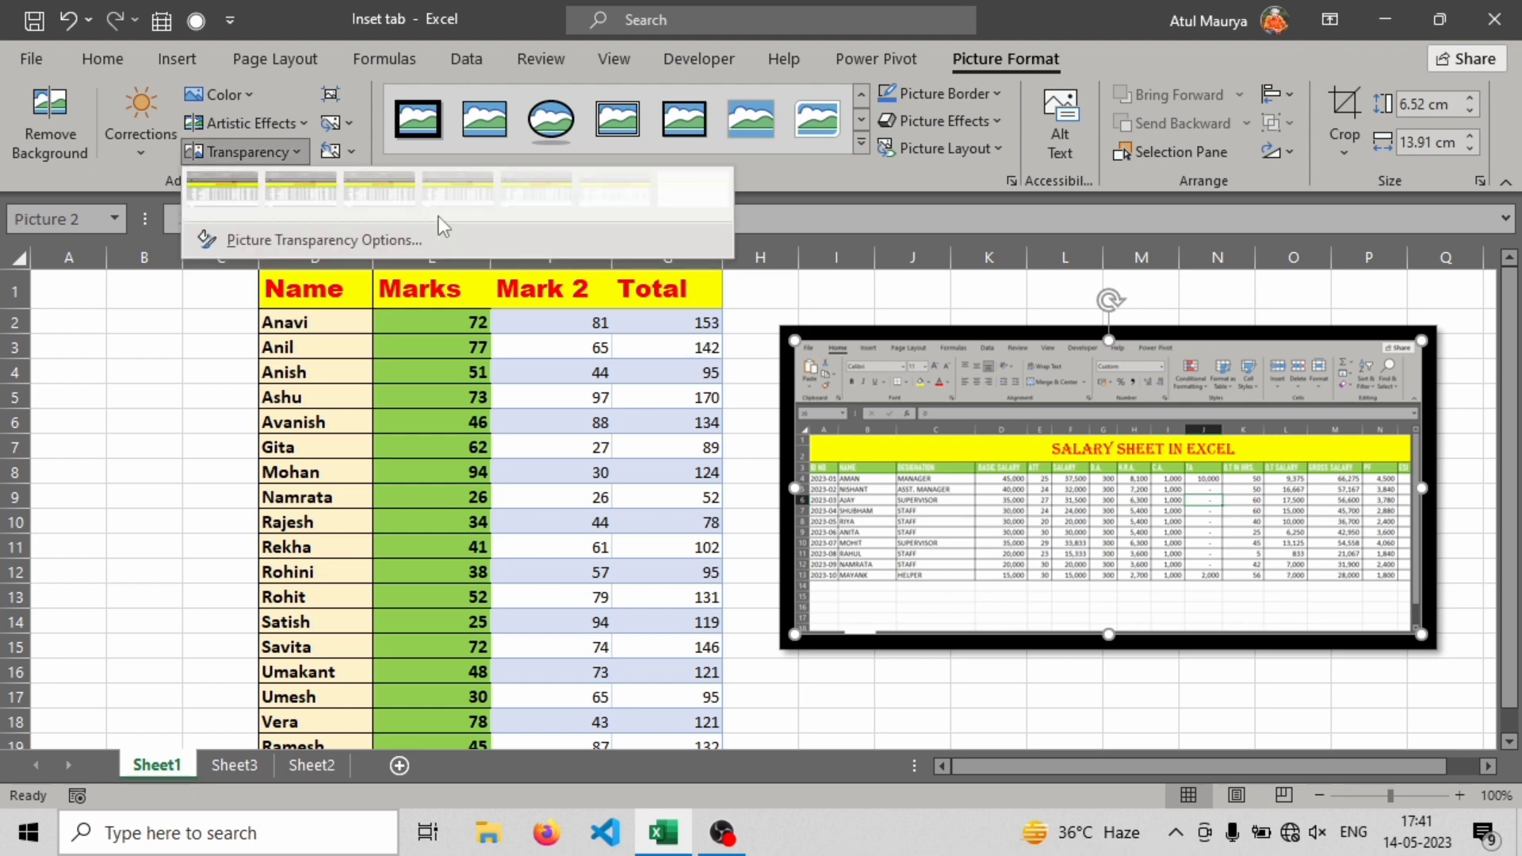
left_click(563, 191)
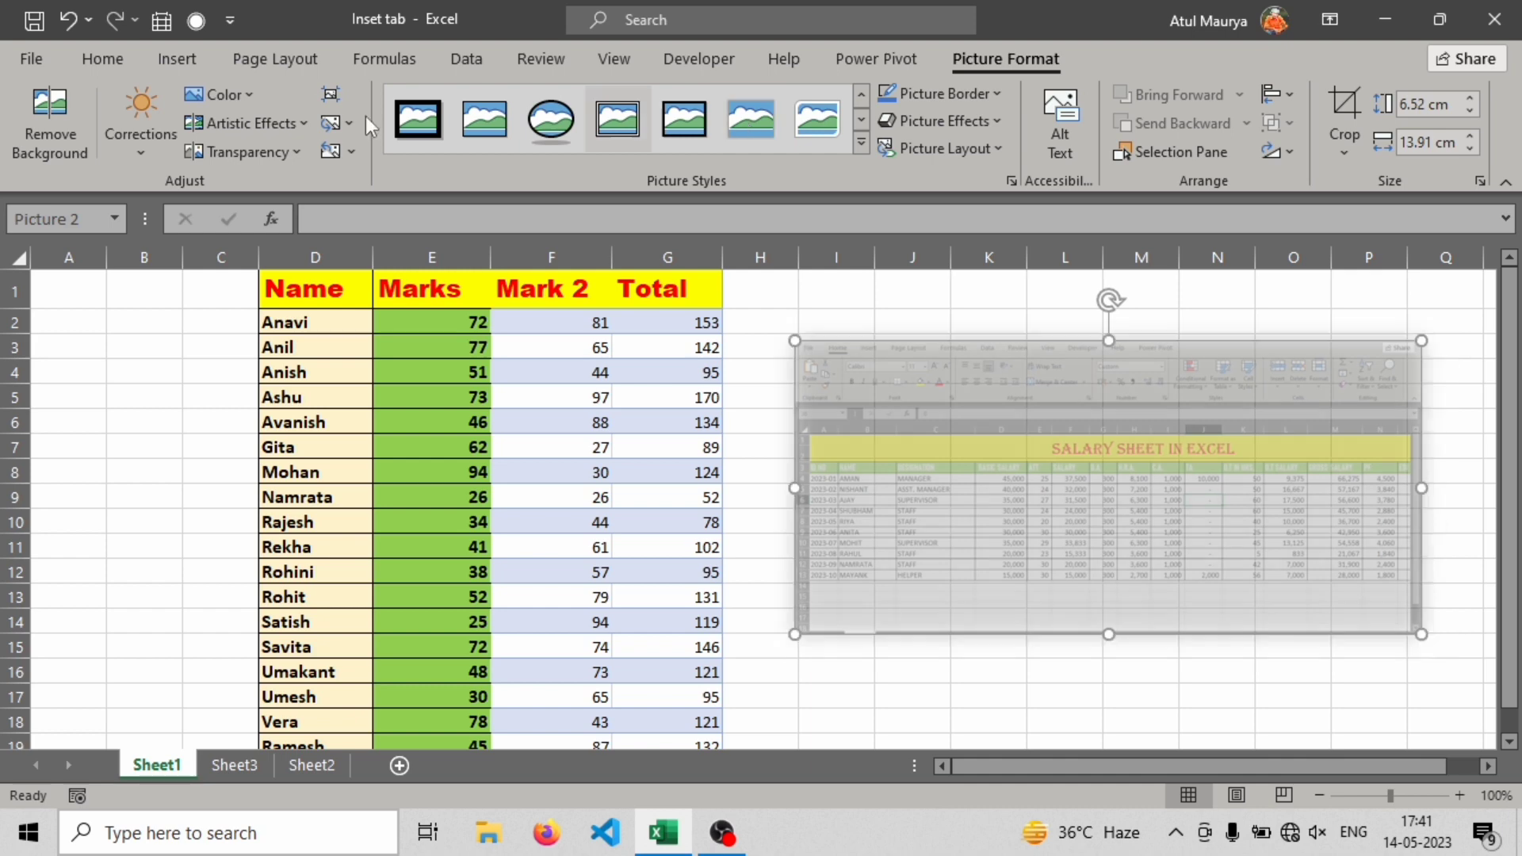
left_click(329, 95)
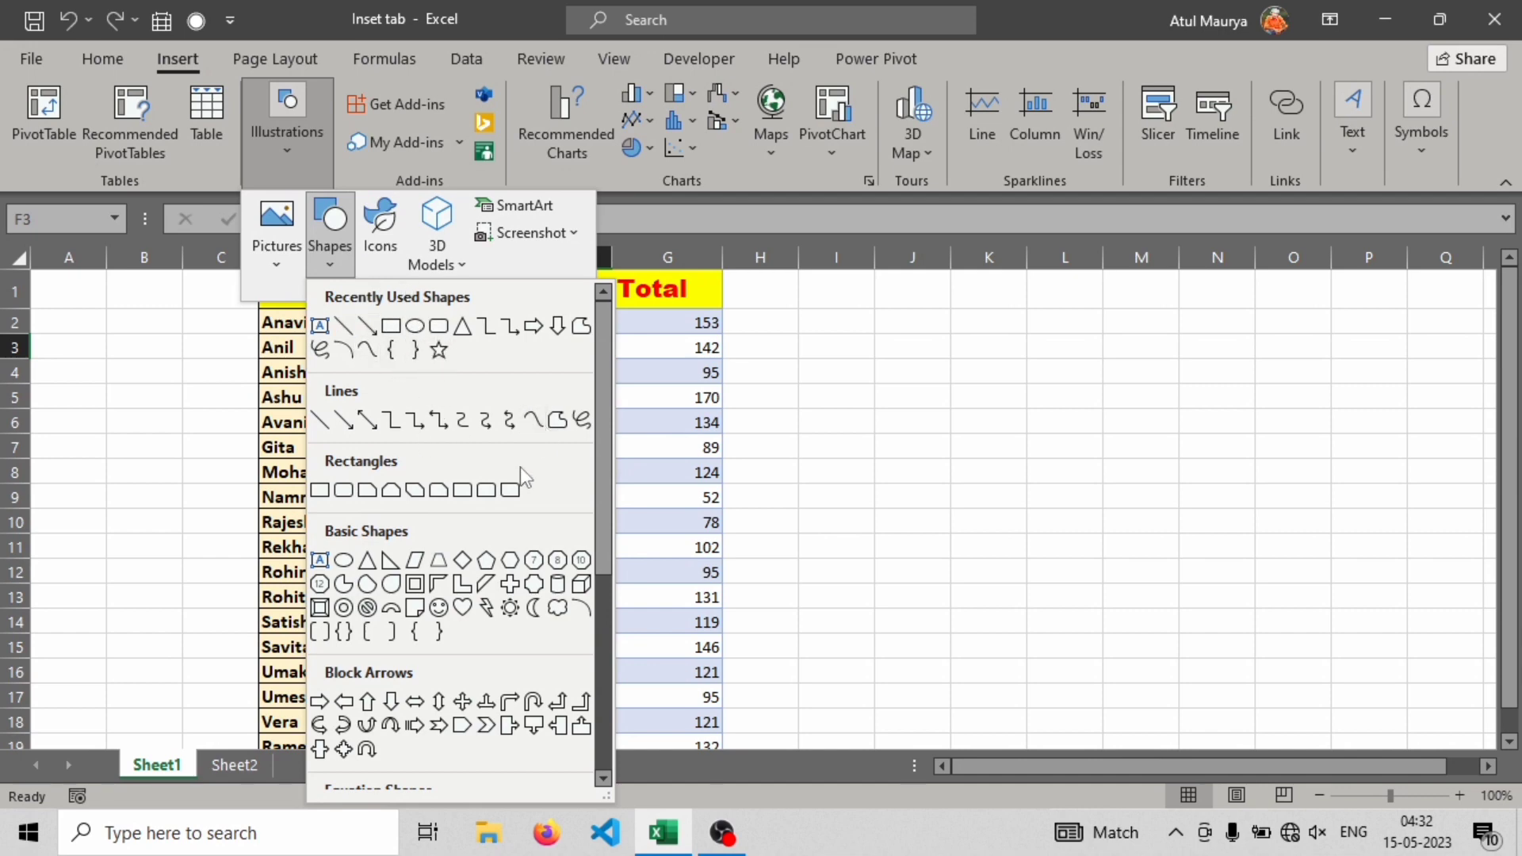
Browse the shape categories and draw an oval about 6 cm wide and 3.7 cm high beside the marks table
scroll(493, 496, "down", 5)
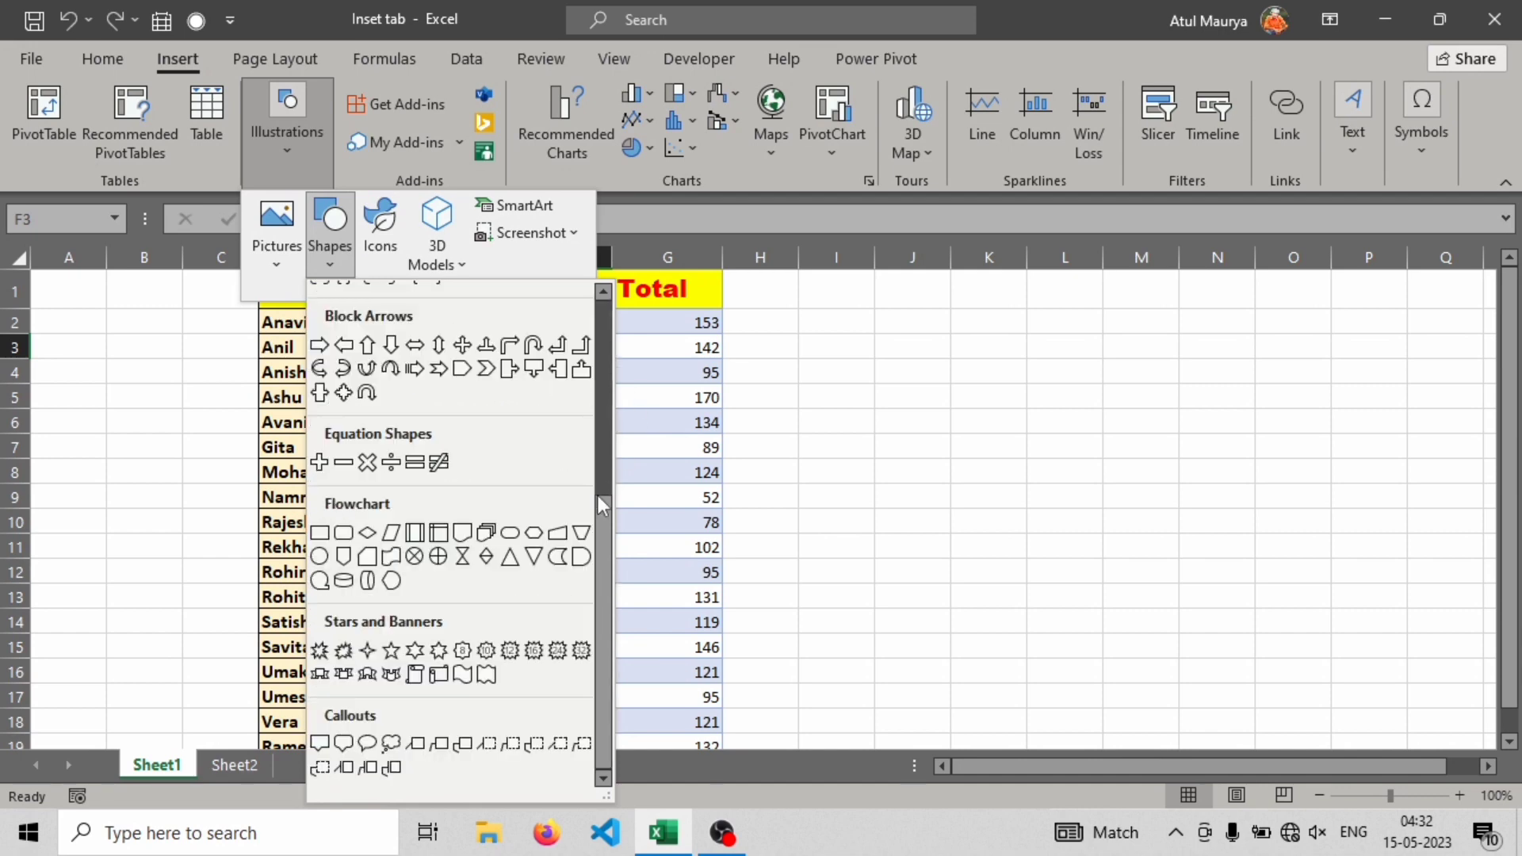
scroll(603, 429, "up", 5)
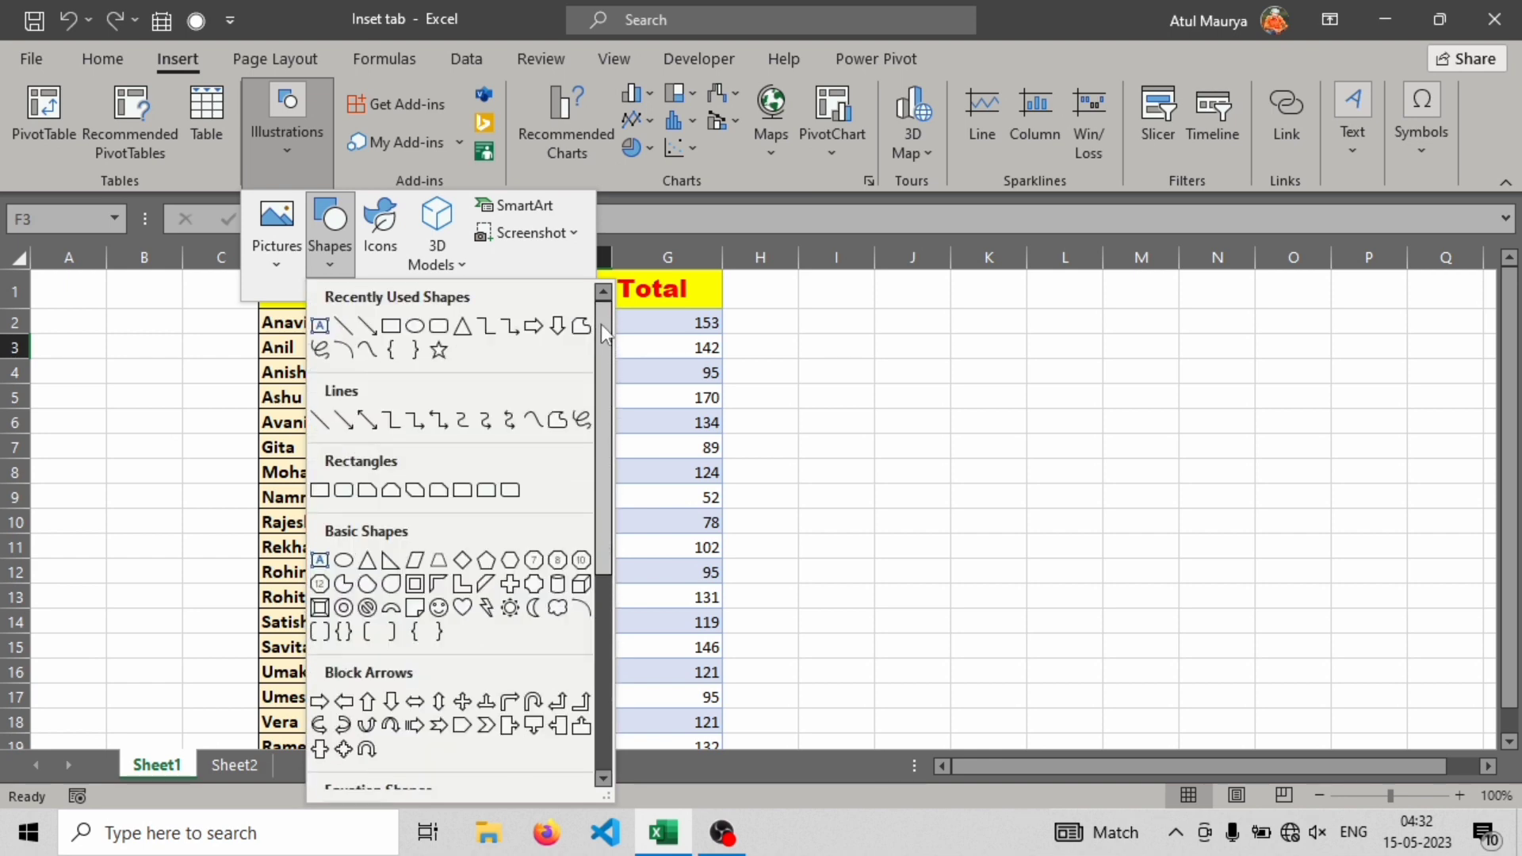
left_click_drag(601, 325, 588, 631)
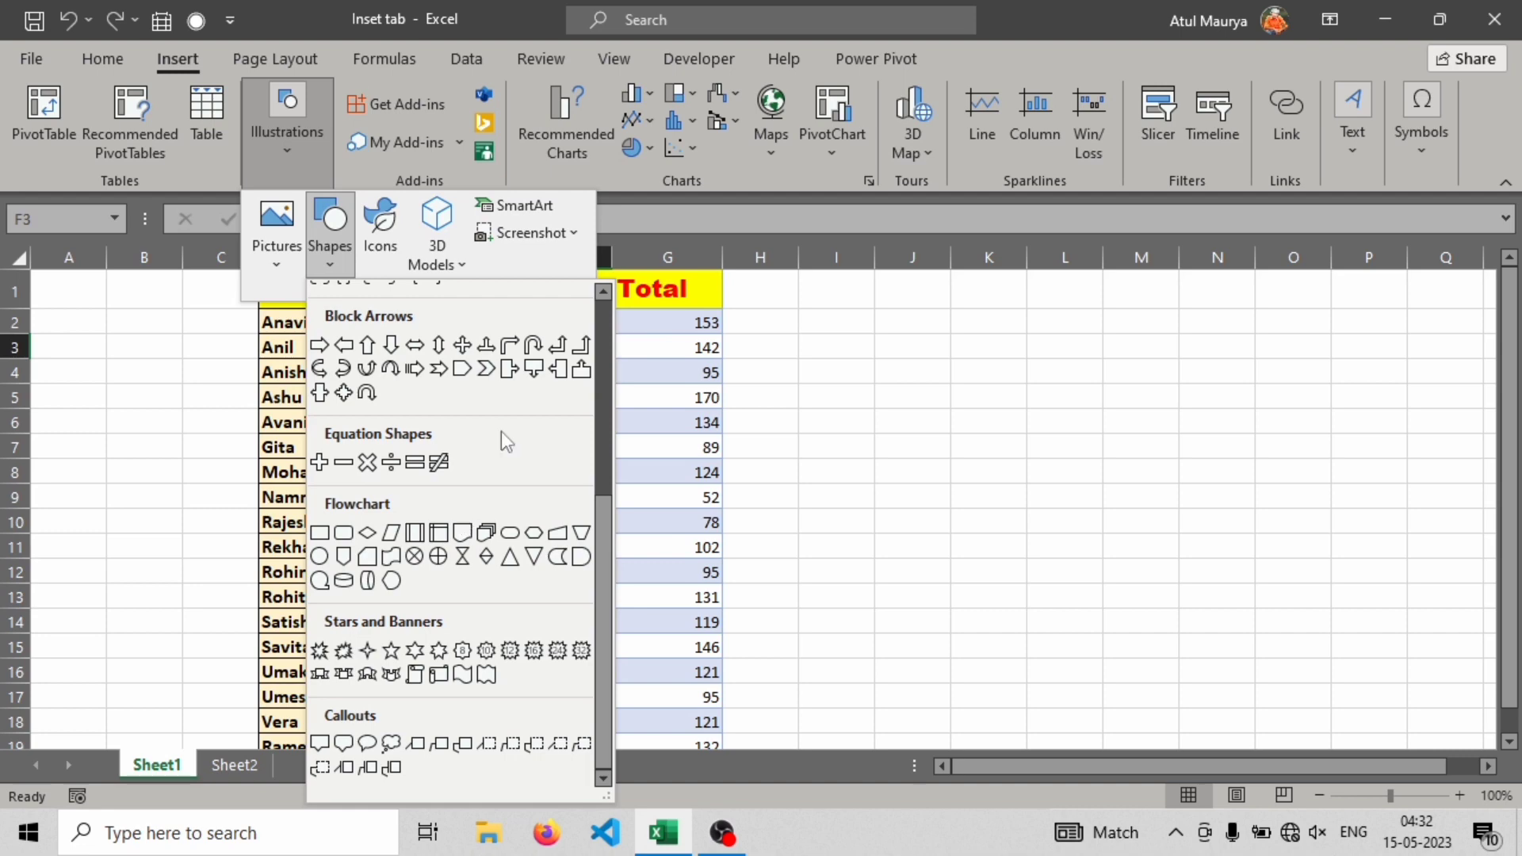
scroll(487, 507, "up", 3)
scroll(486, 420, "up", 2)
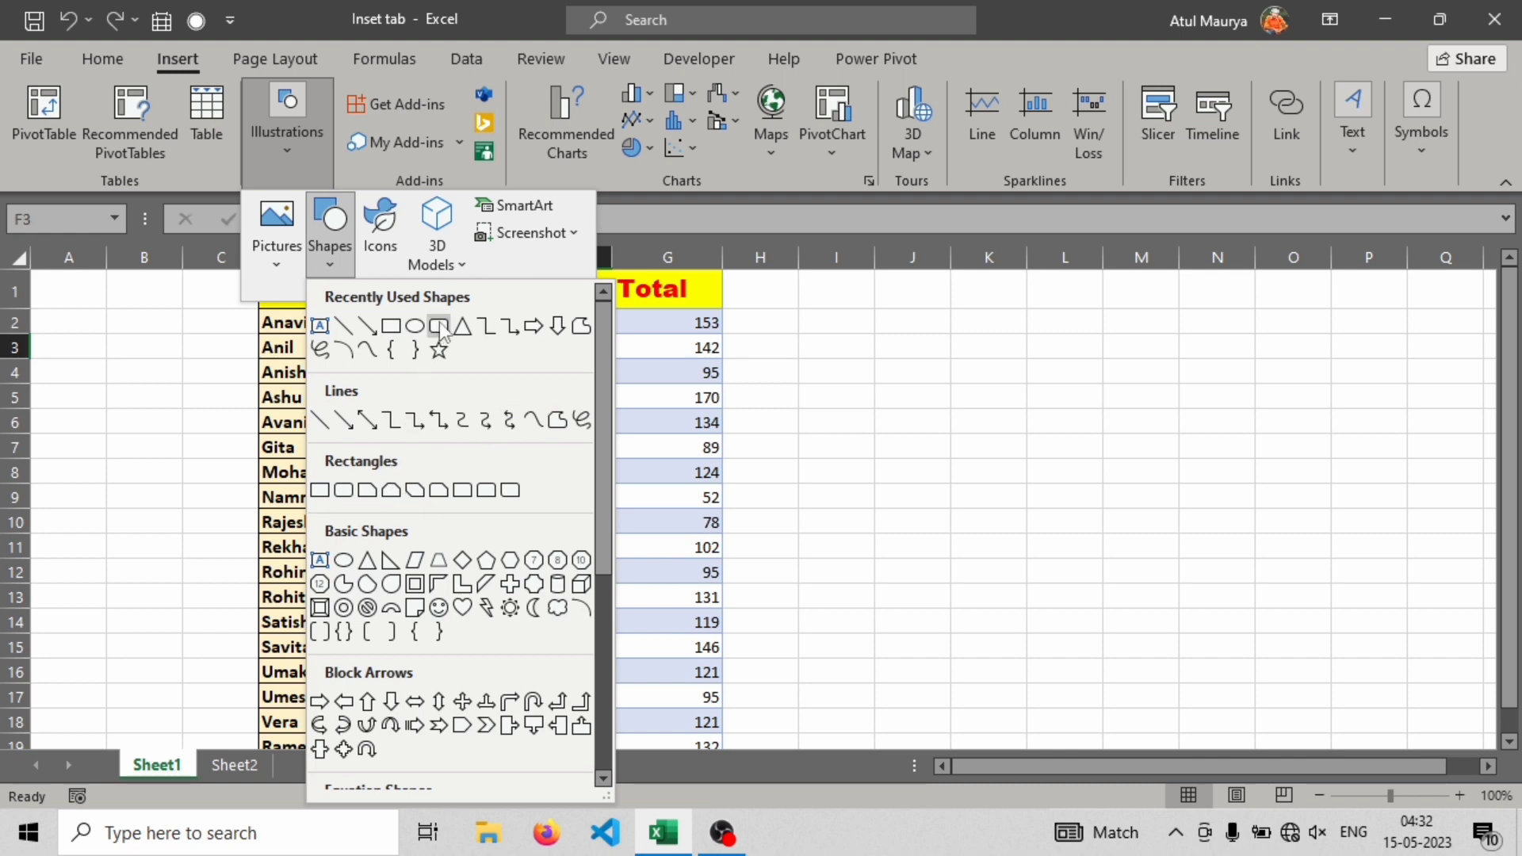
left_click(417, 327)
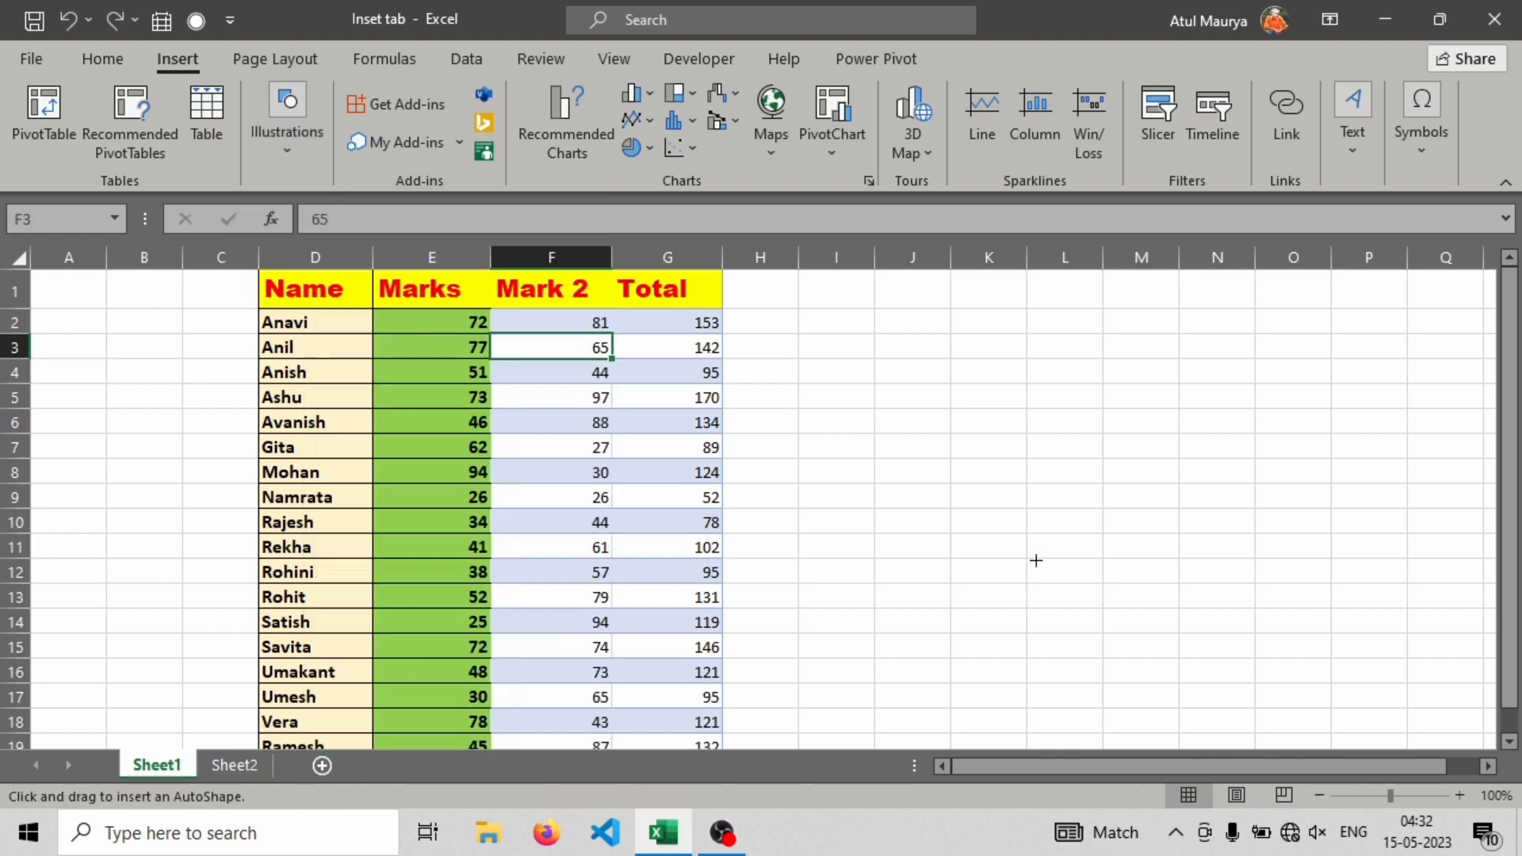
left_click_drag(842, 365, 1113, 531)
Add text inside the oval reading "my name is" followed by the person's full name
right_click(979, 436)
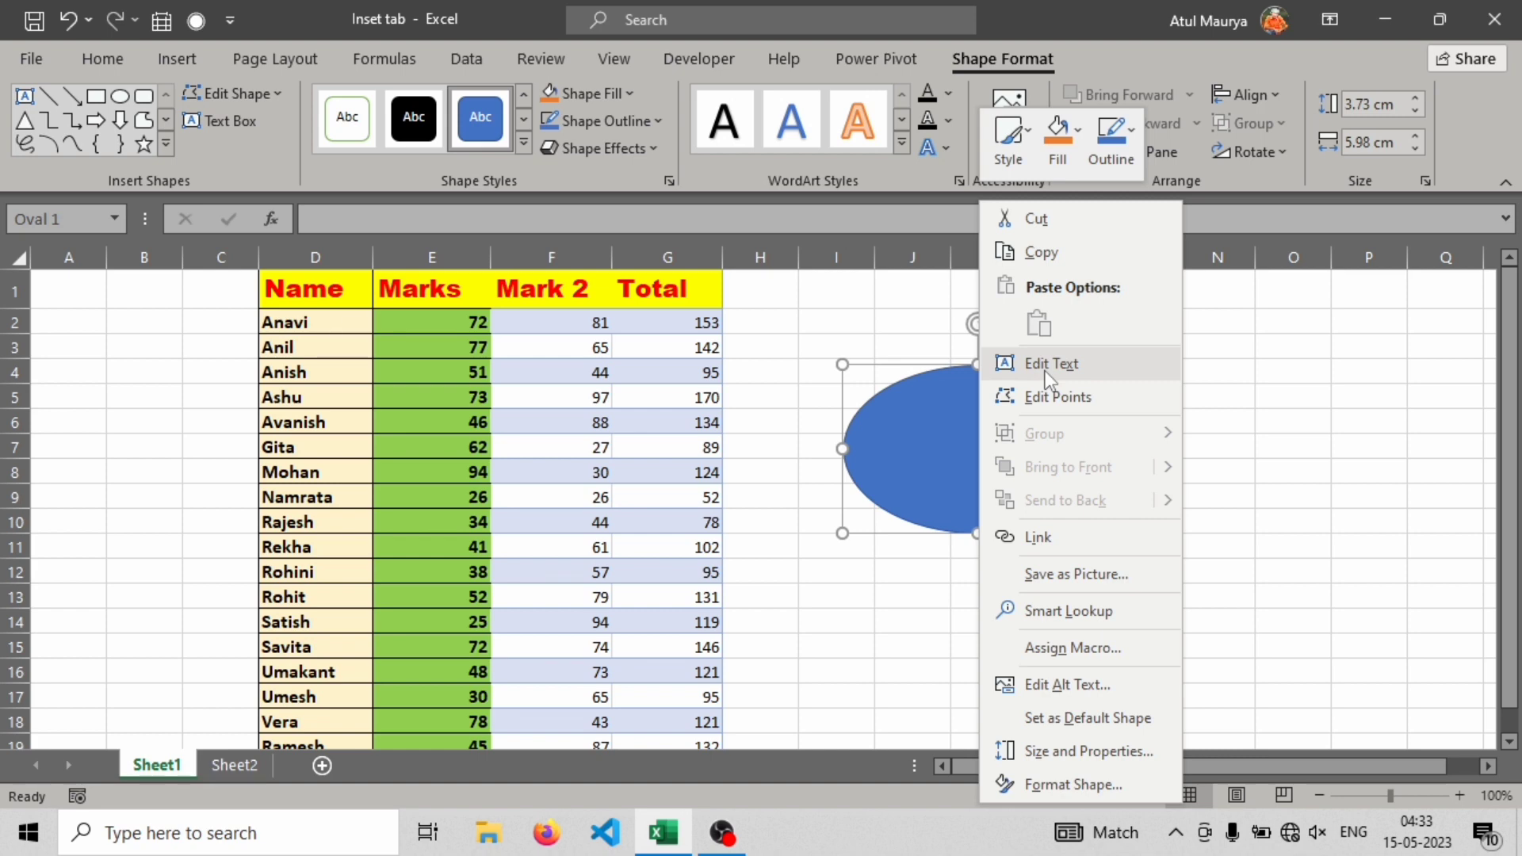
right_click(950, 403)
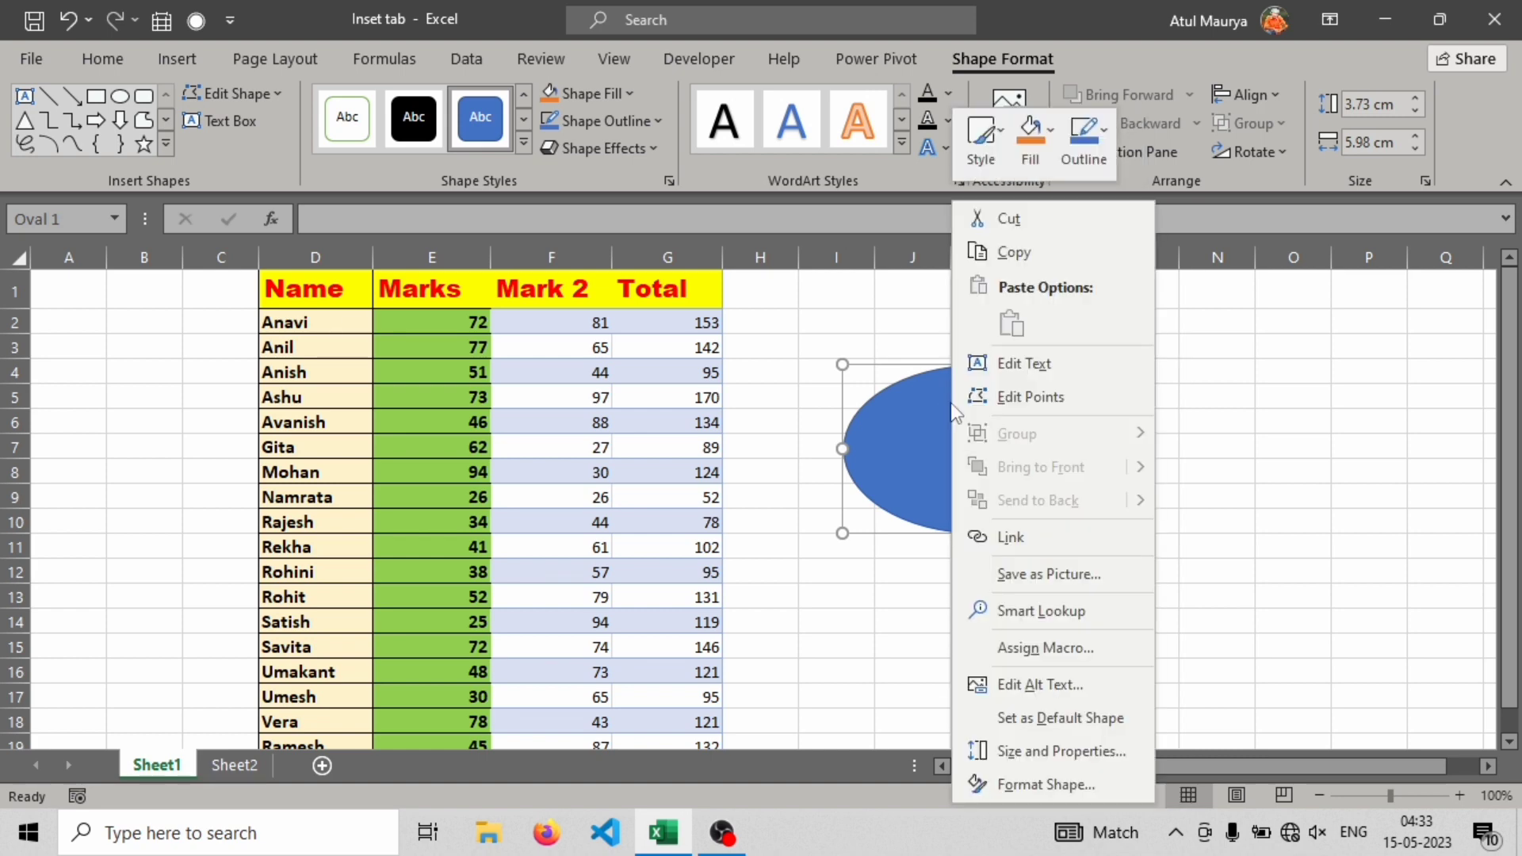
left_click(1010, 365)
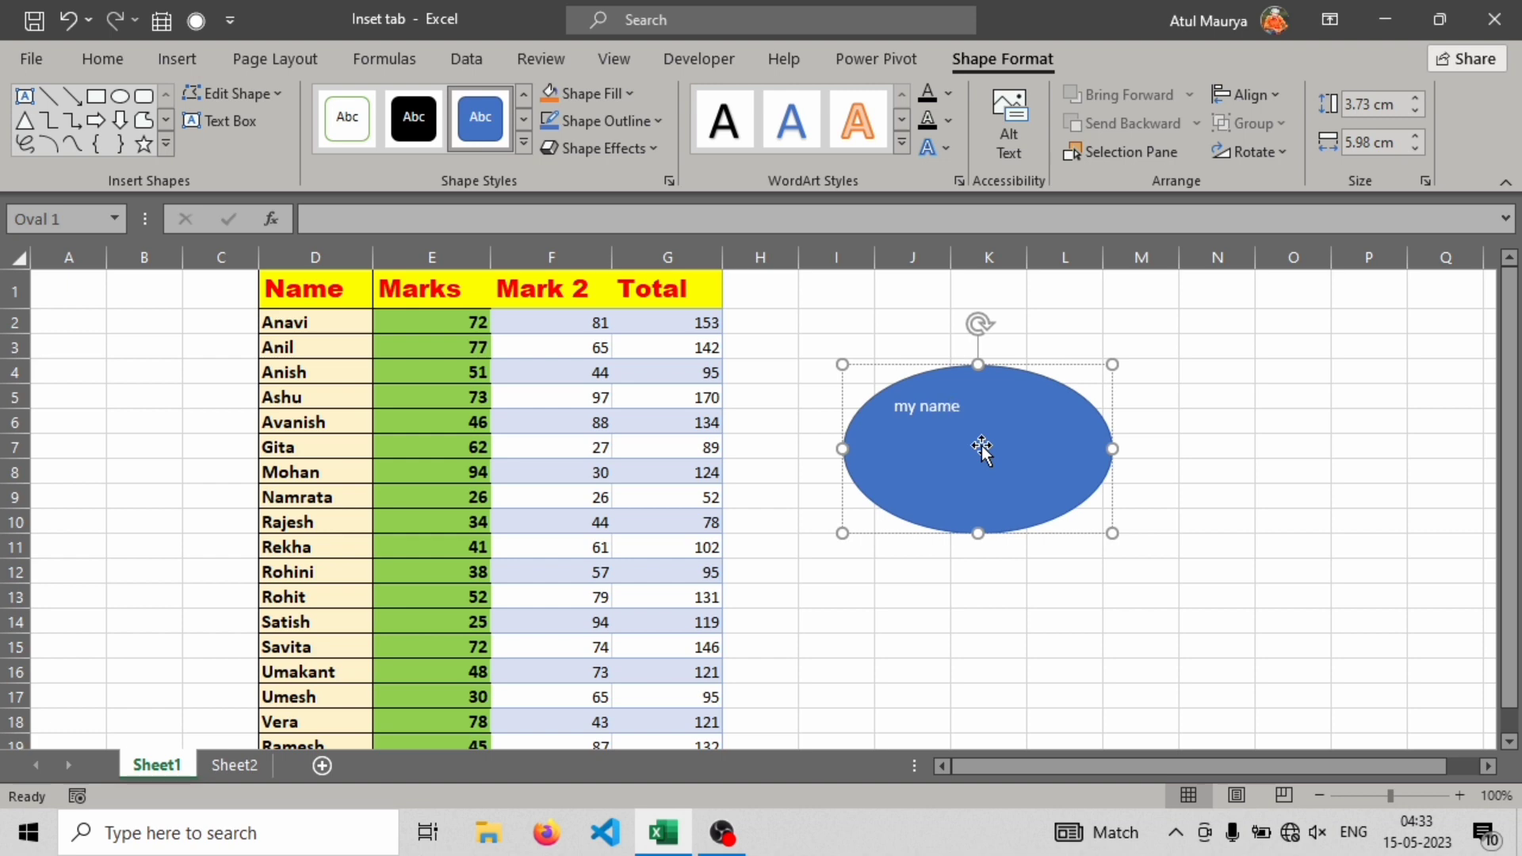
type("my name is atul maurya")
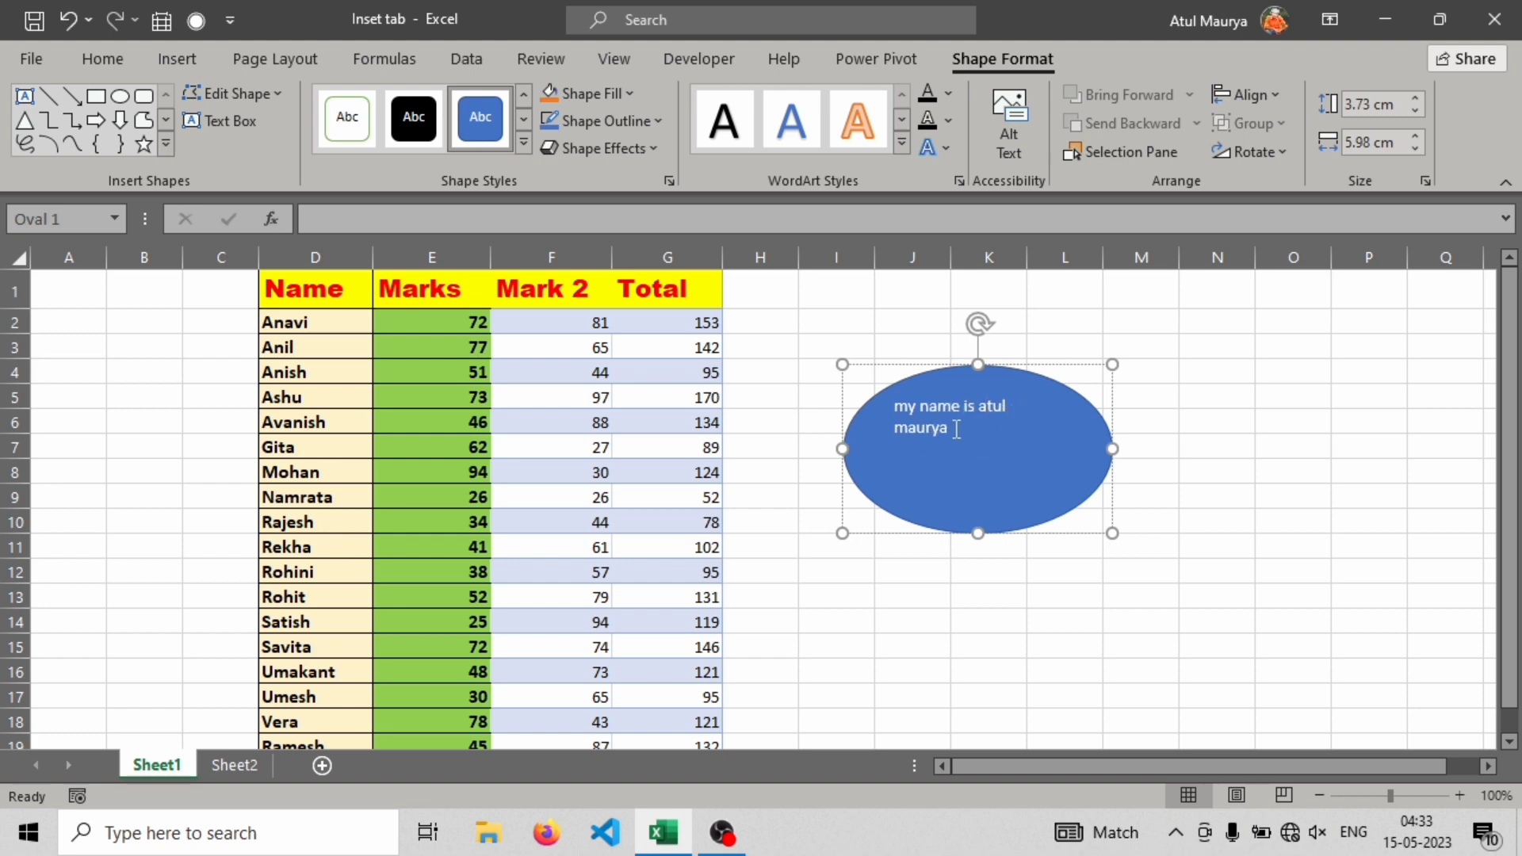
Center the oval's text horizontally and align it to the vertical middle of the shape
triple_click(925, 418)
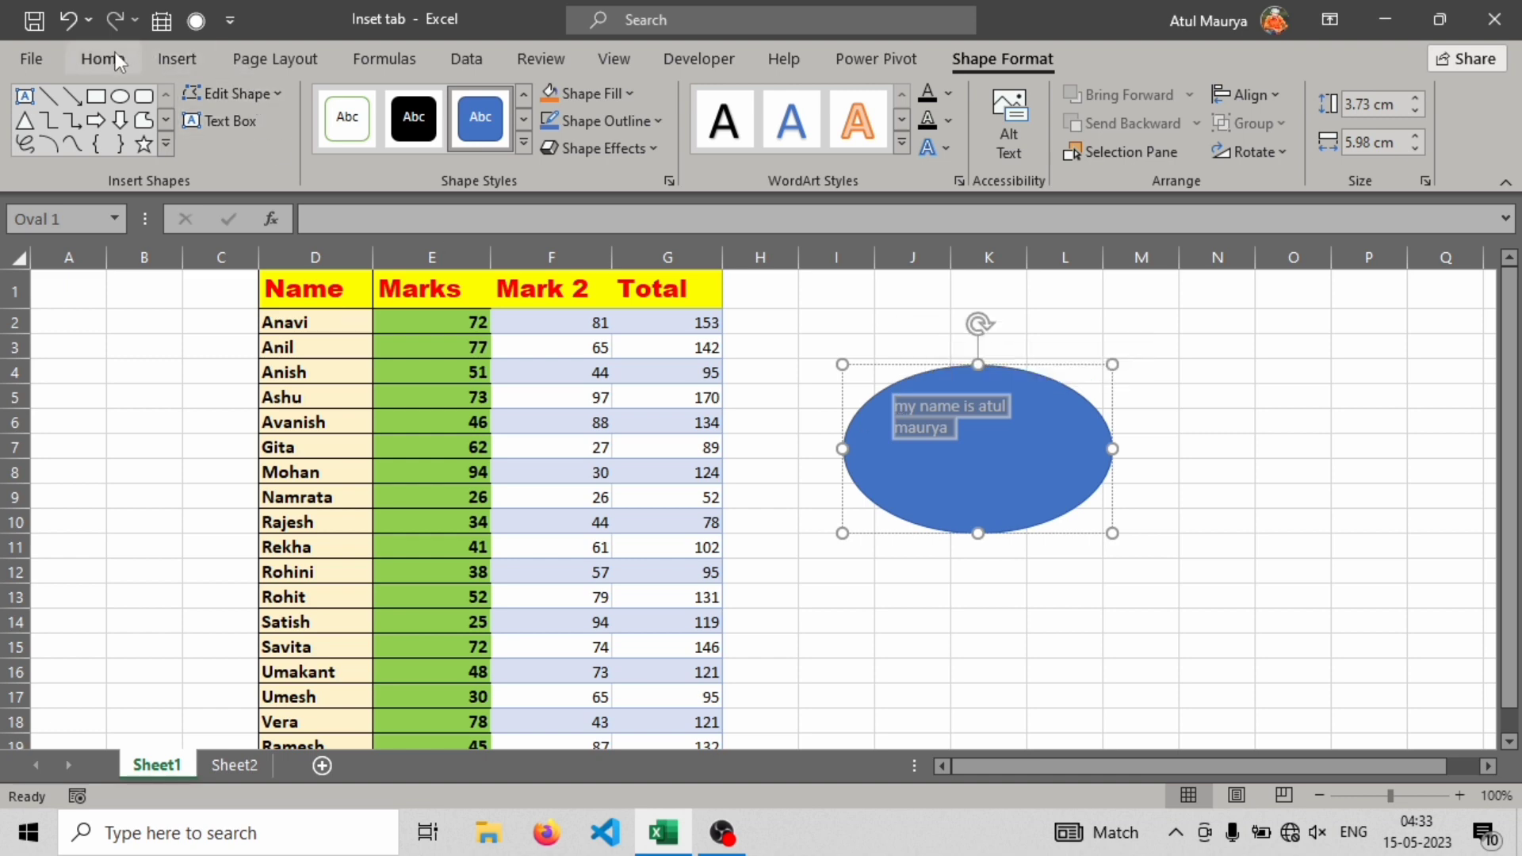
left_click(111, 56)
left_click(442, 142)
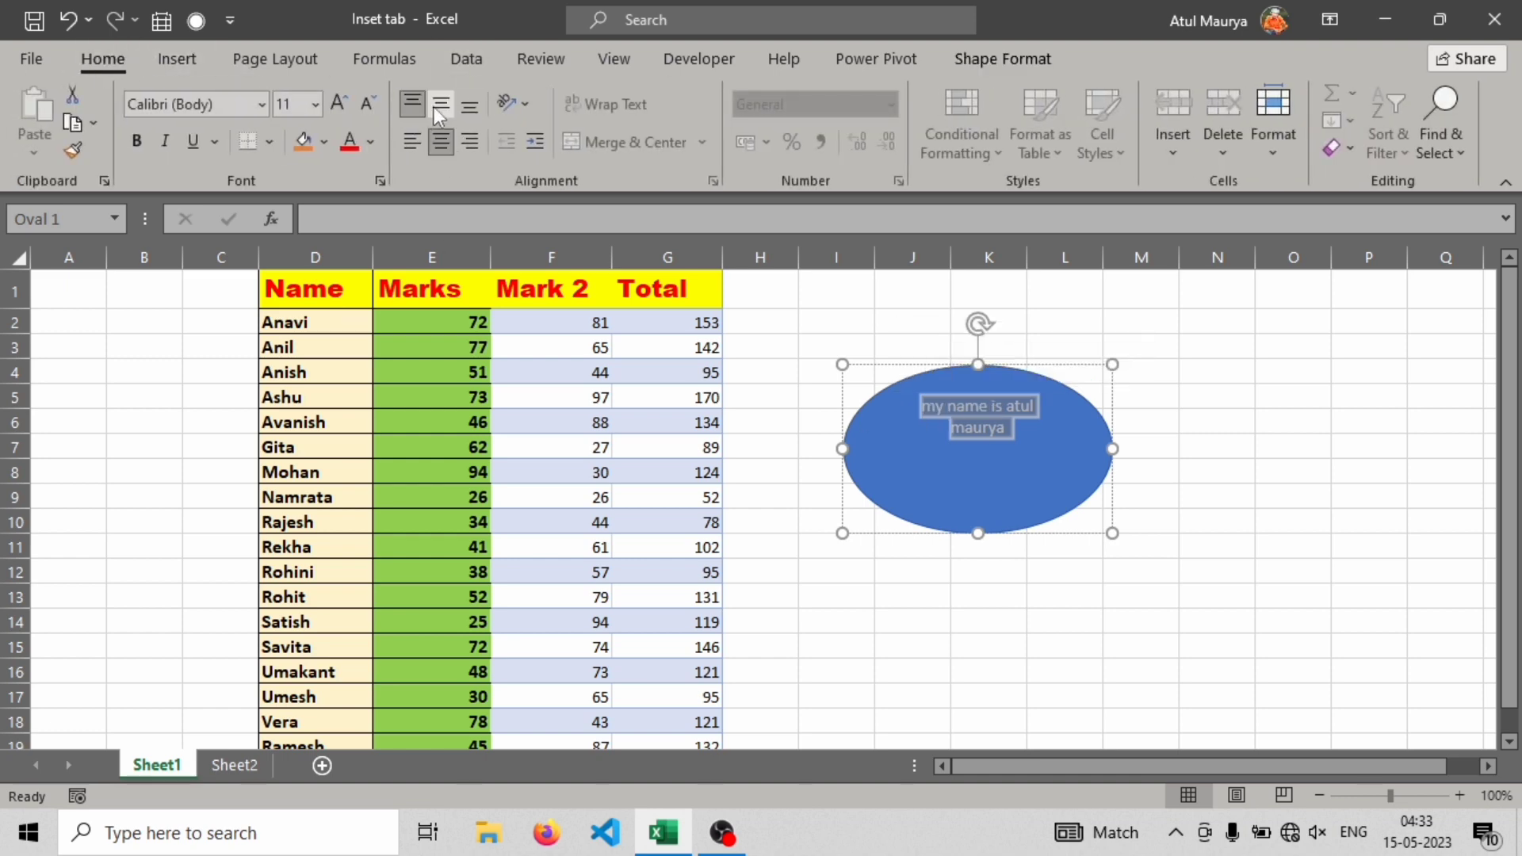
left_click(436, 107)
left_click(966, 441)
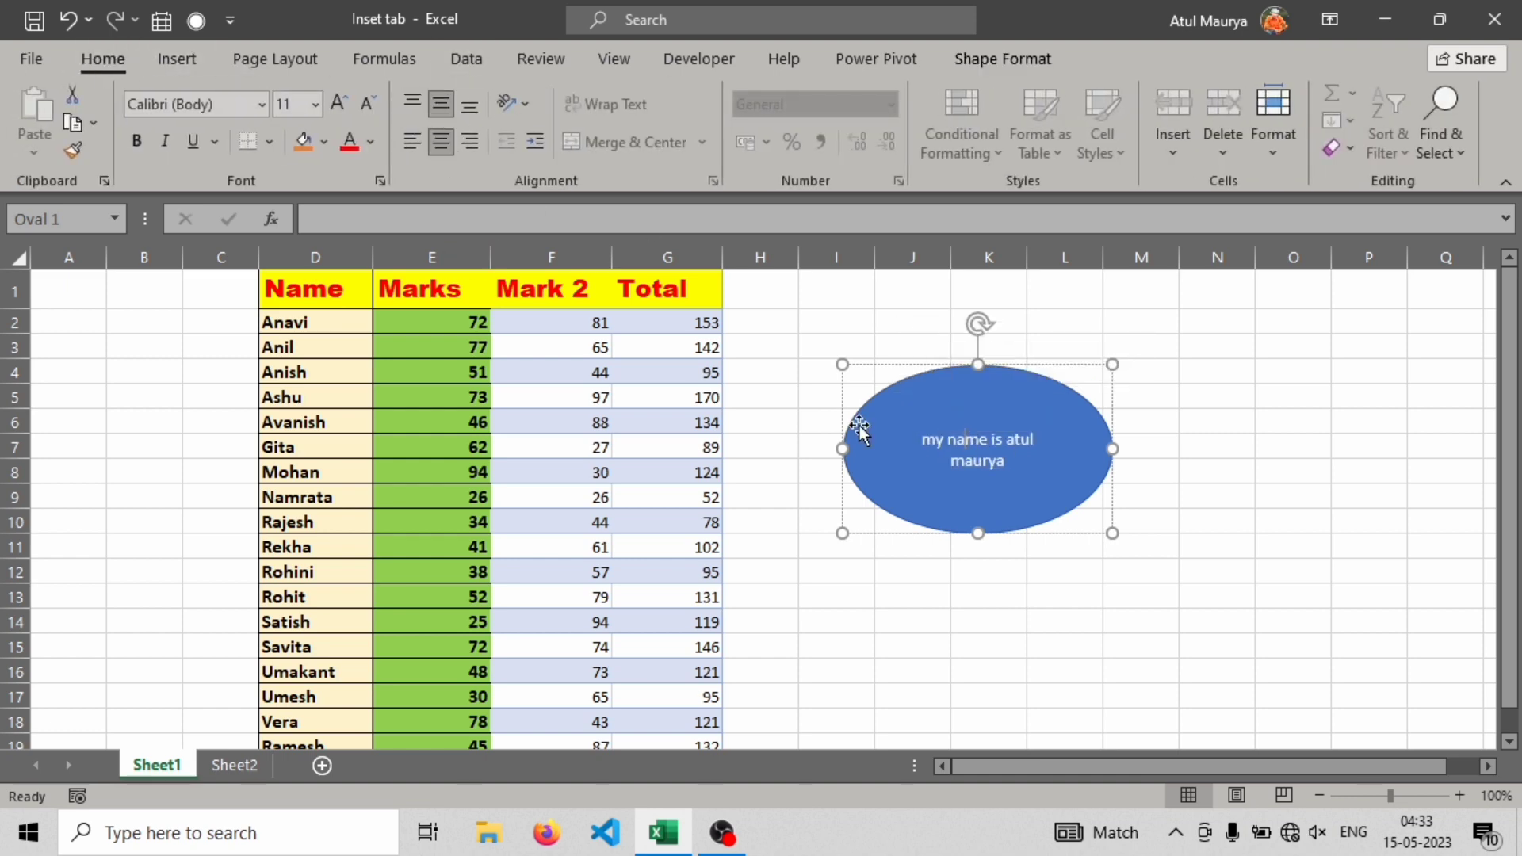
Color the oval's text red and fill the oval with orange
triple_click(1019, 464)
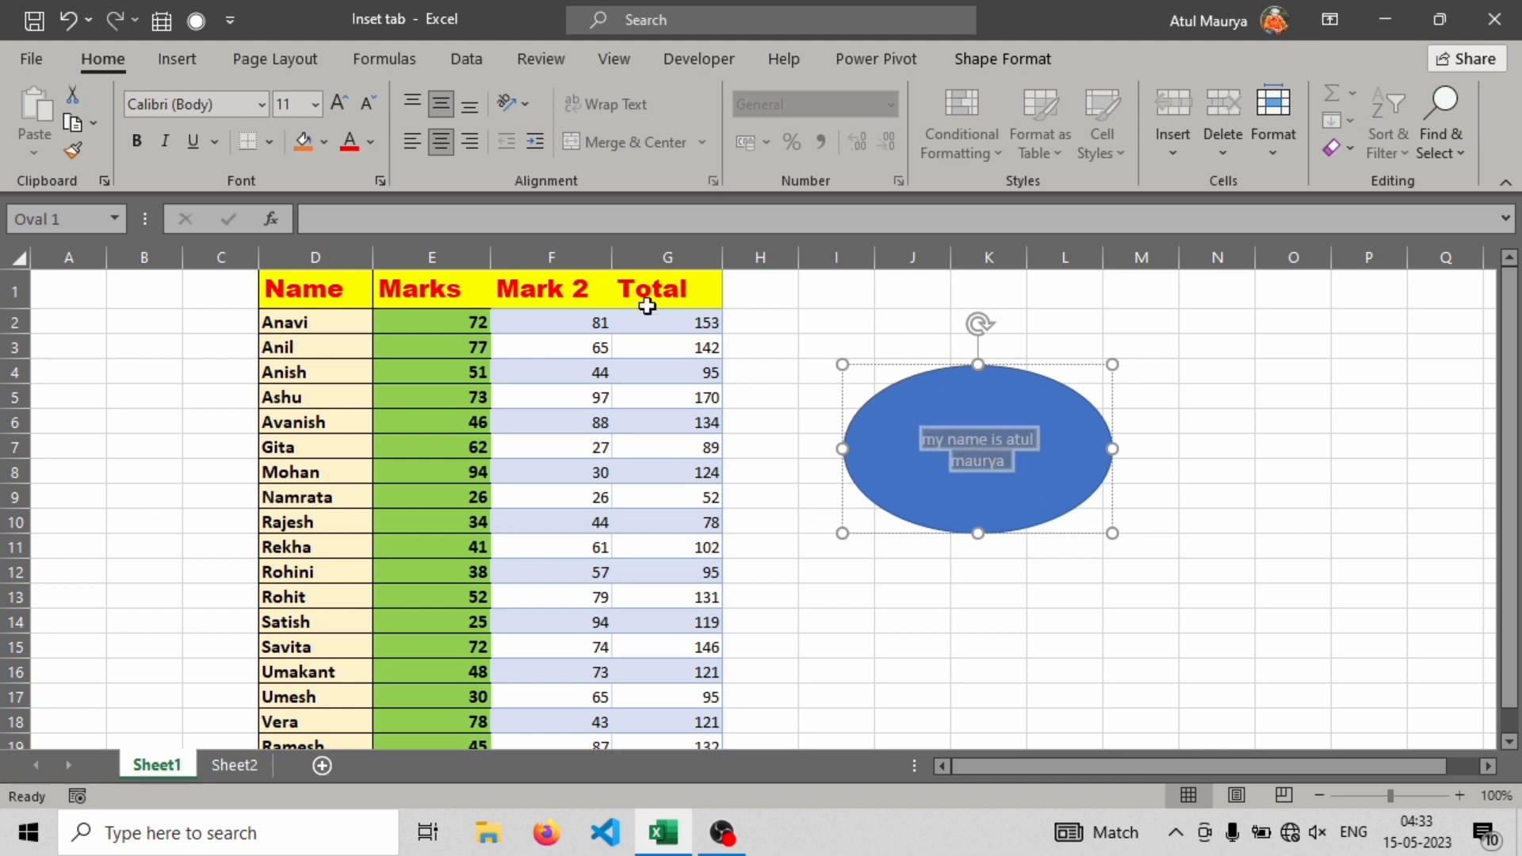
left_click(349, 144)
left_click(311, 153)
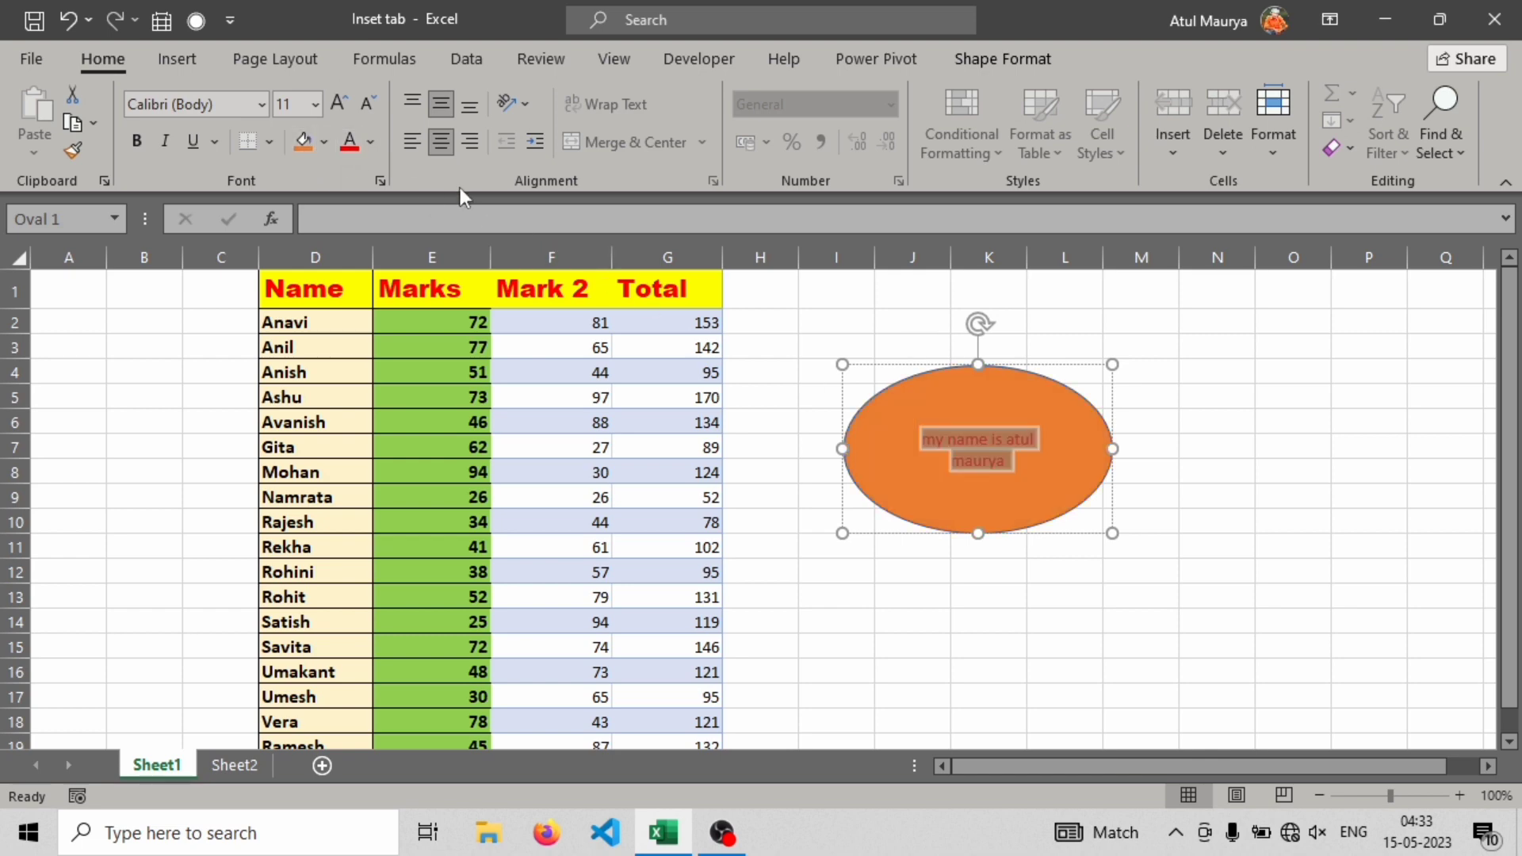
left_click(325, 143)
left_click(327, 141)
left_click(1023, 448)
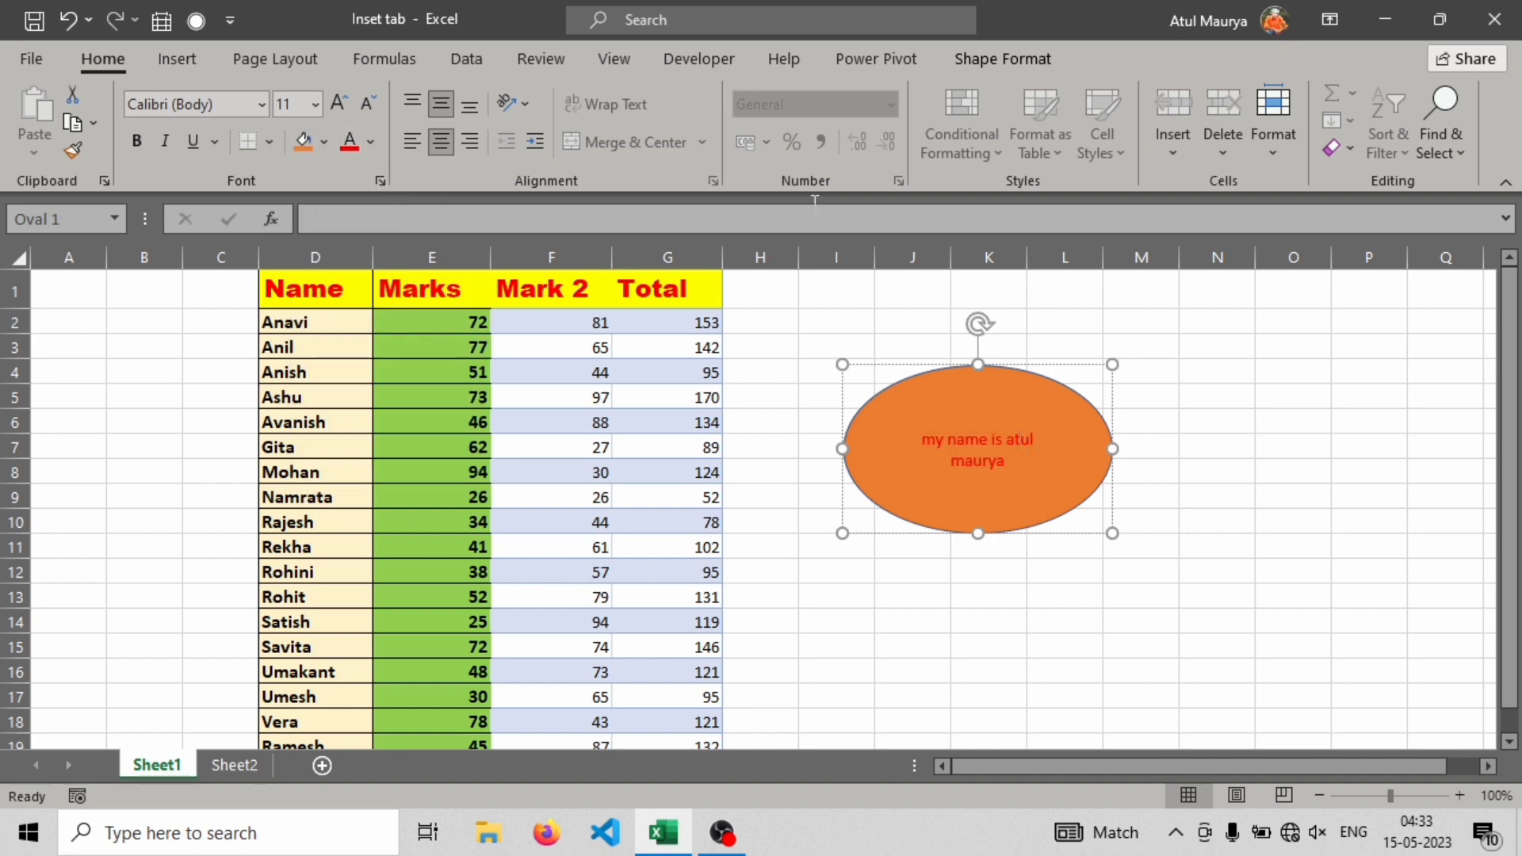
Fill the oval with yellow and give it a light blue outline
left_click(1029, 53)
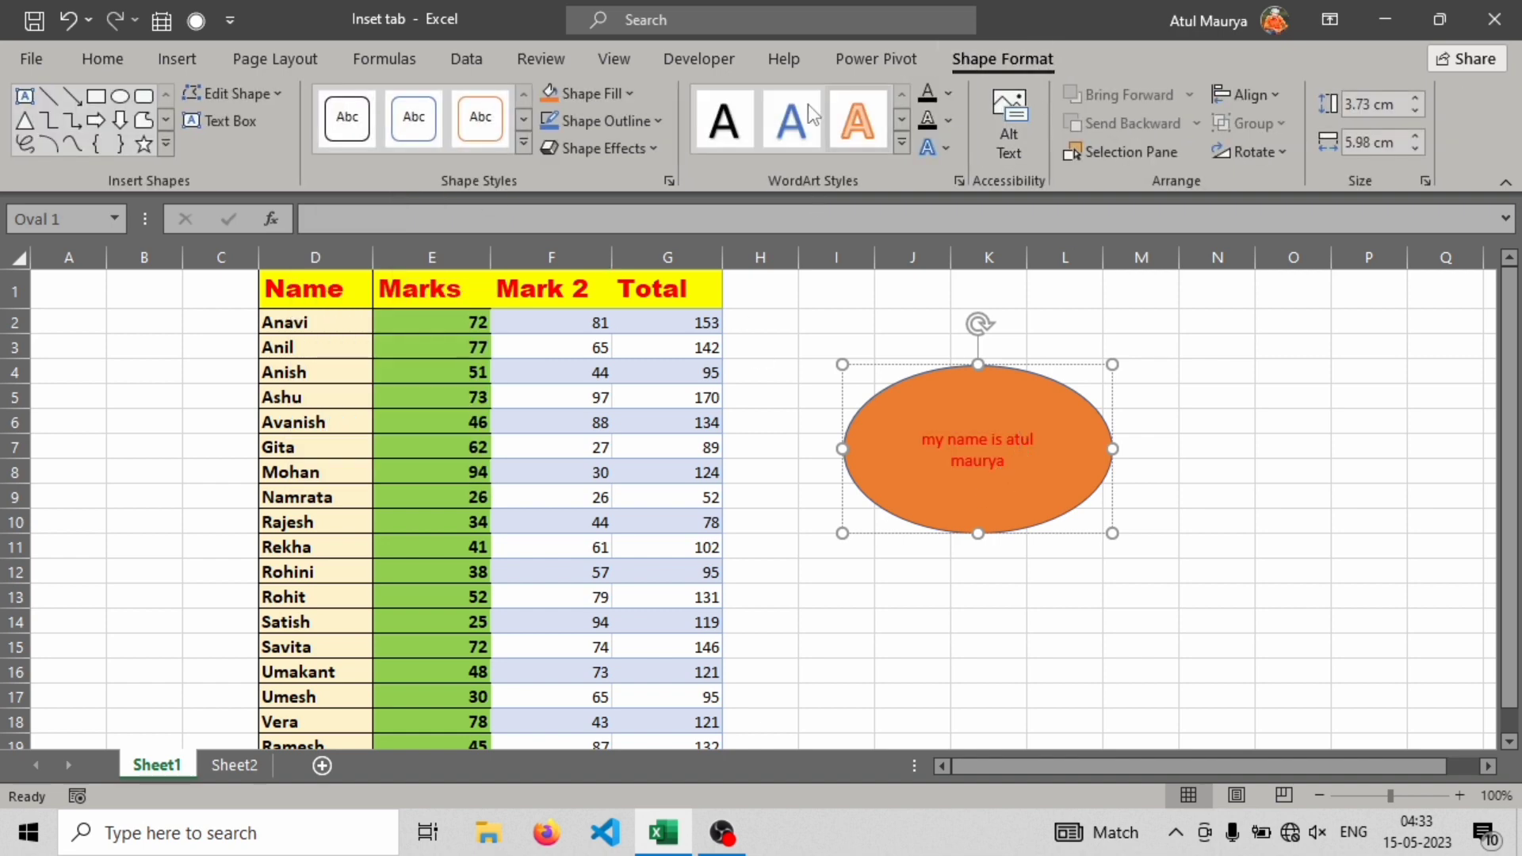
left_click(583, 99)
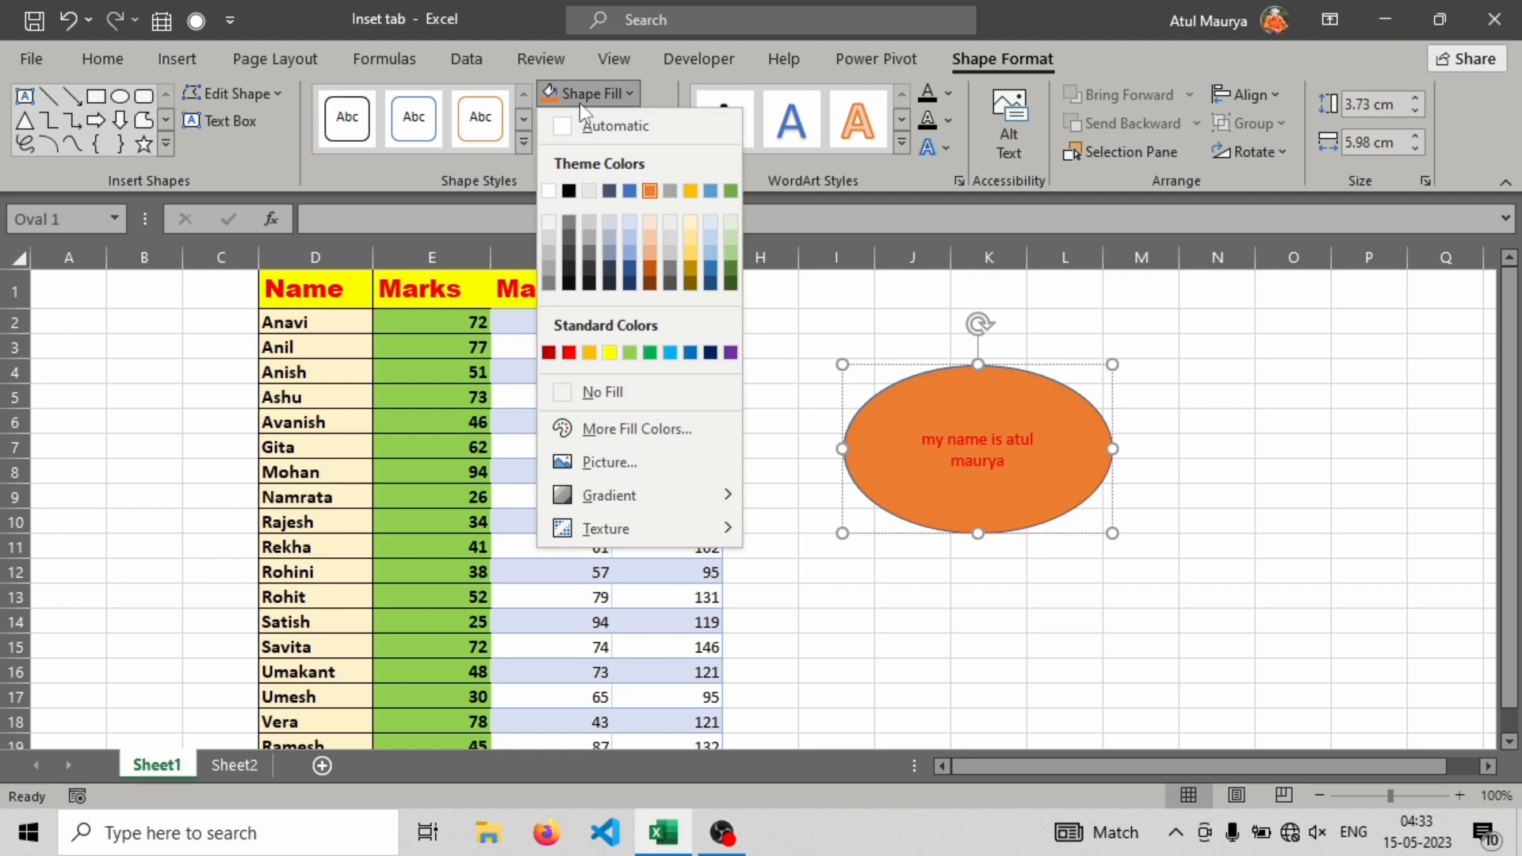
left_click(610, 352)
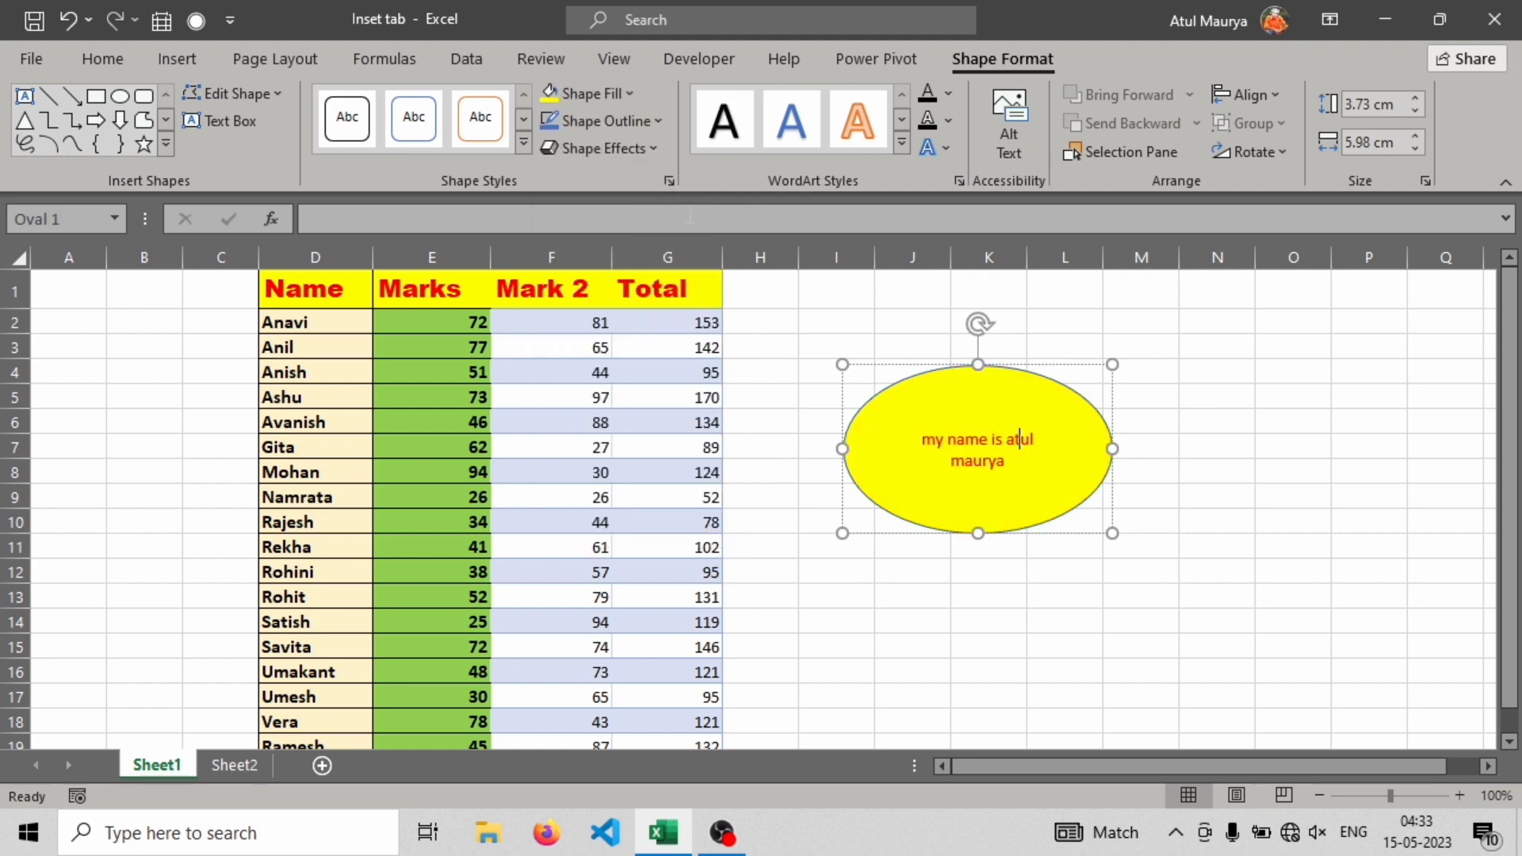
left_click(602, 120)
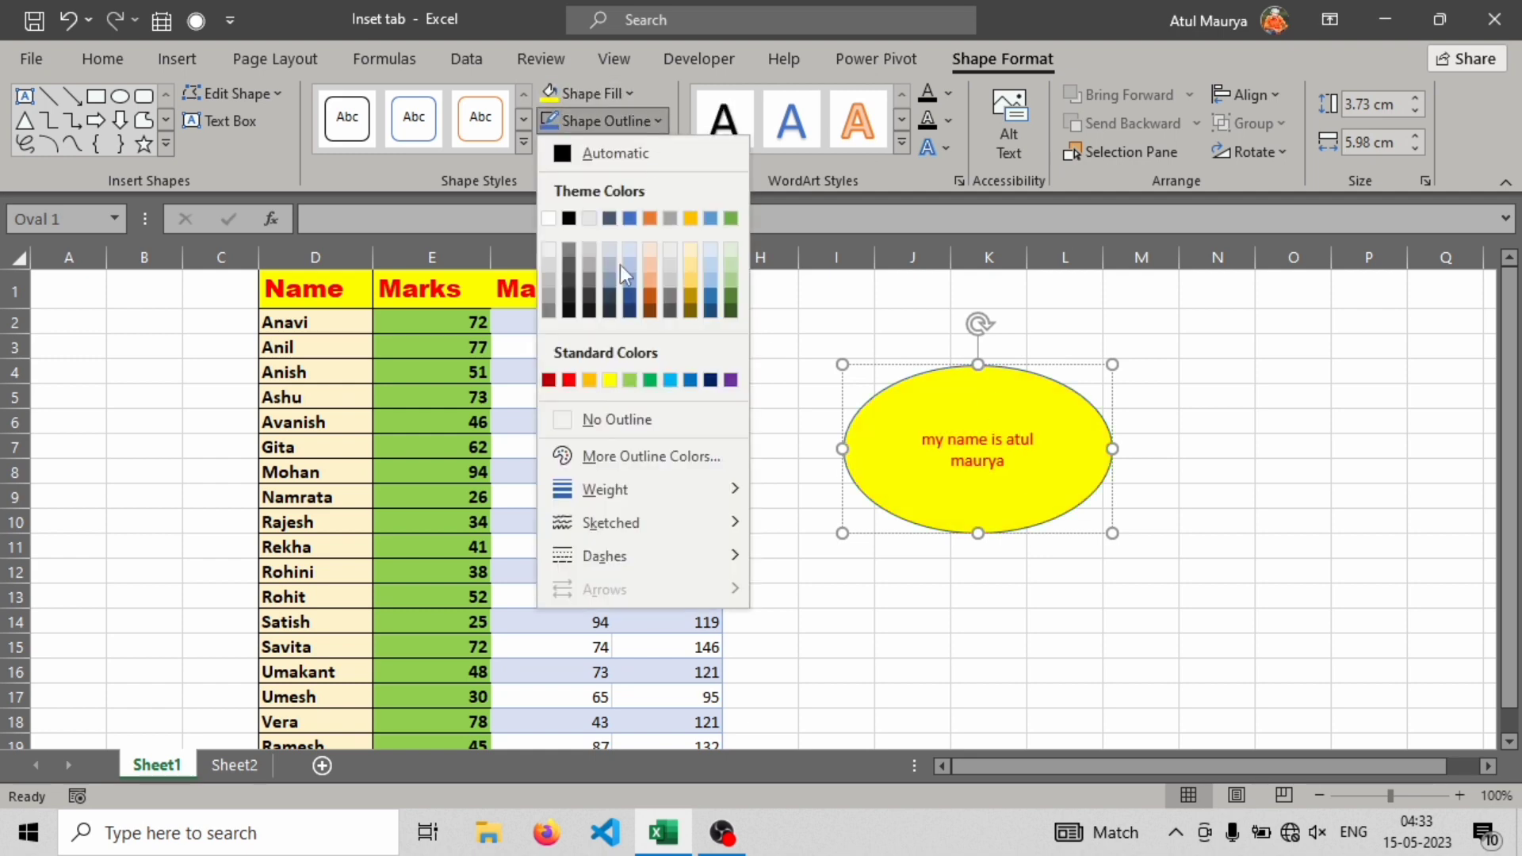
left_click(669, 380)
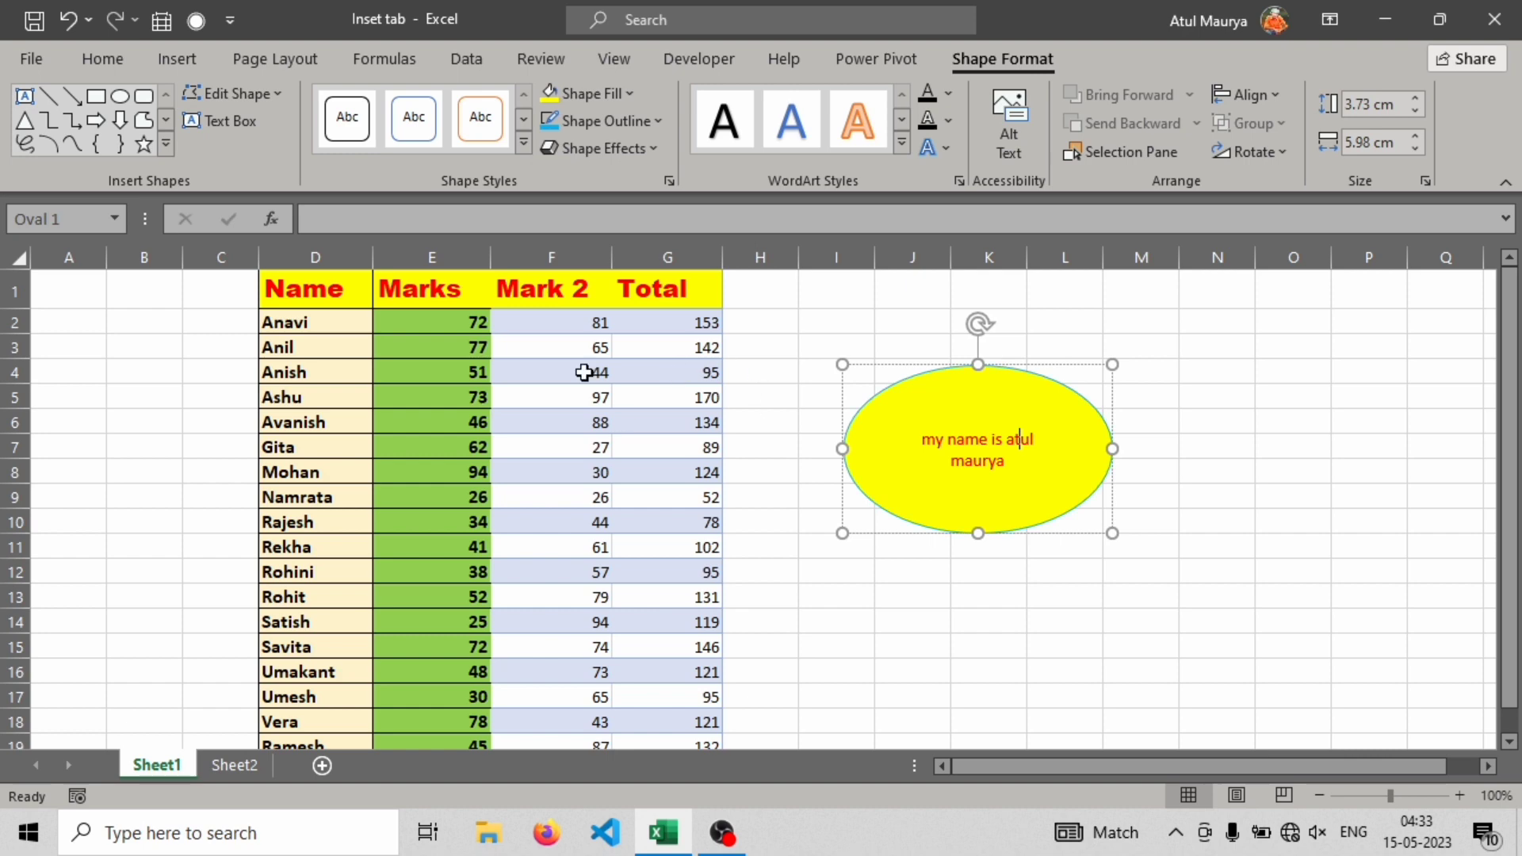
left_click(274, 94)
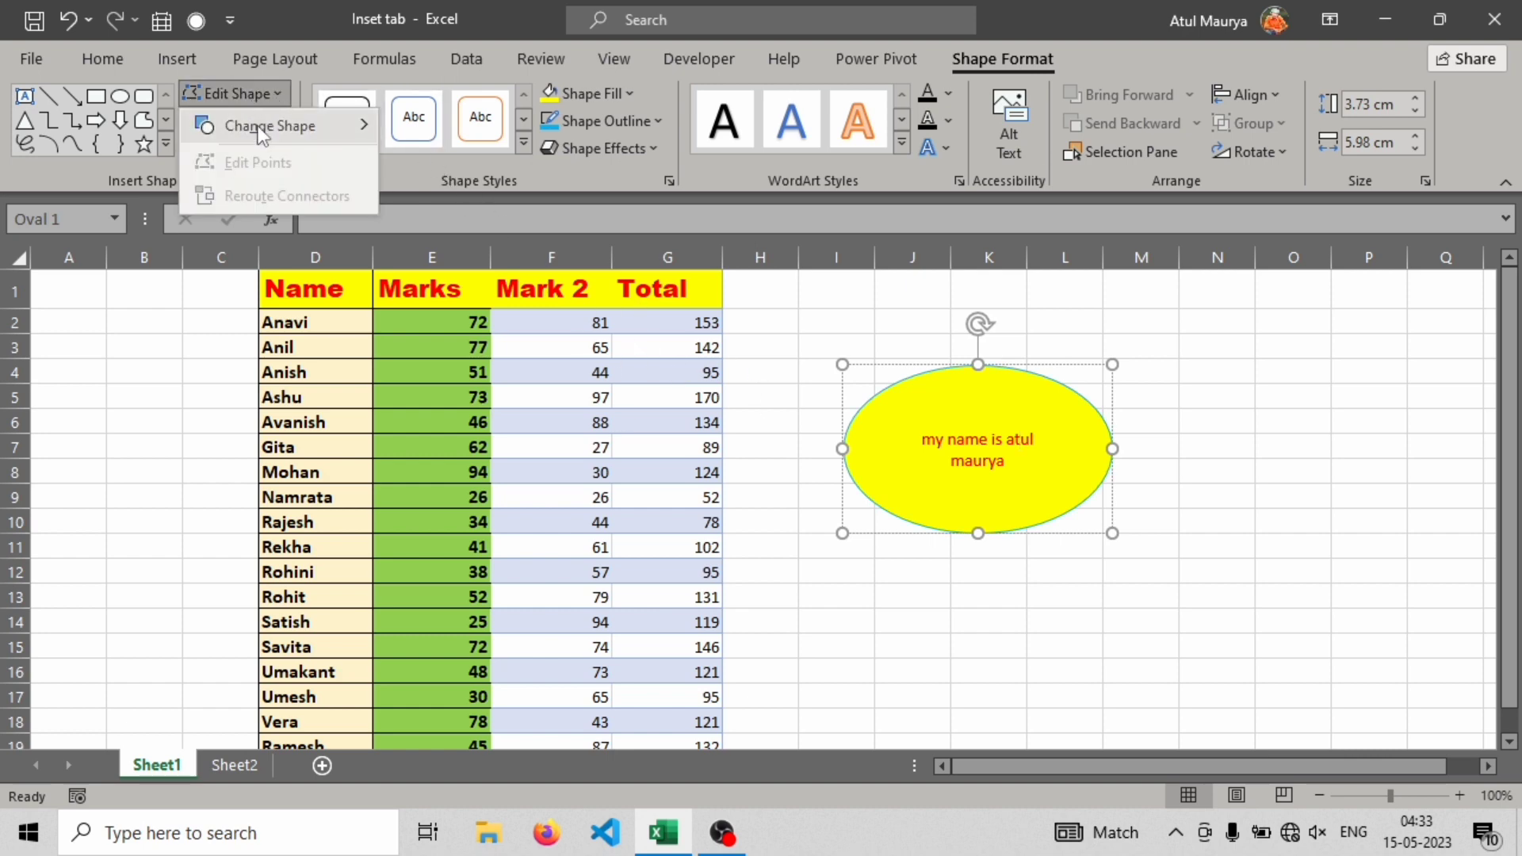
mouse_move(261, 134)
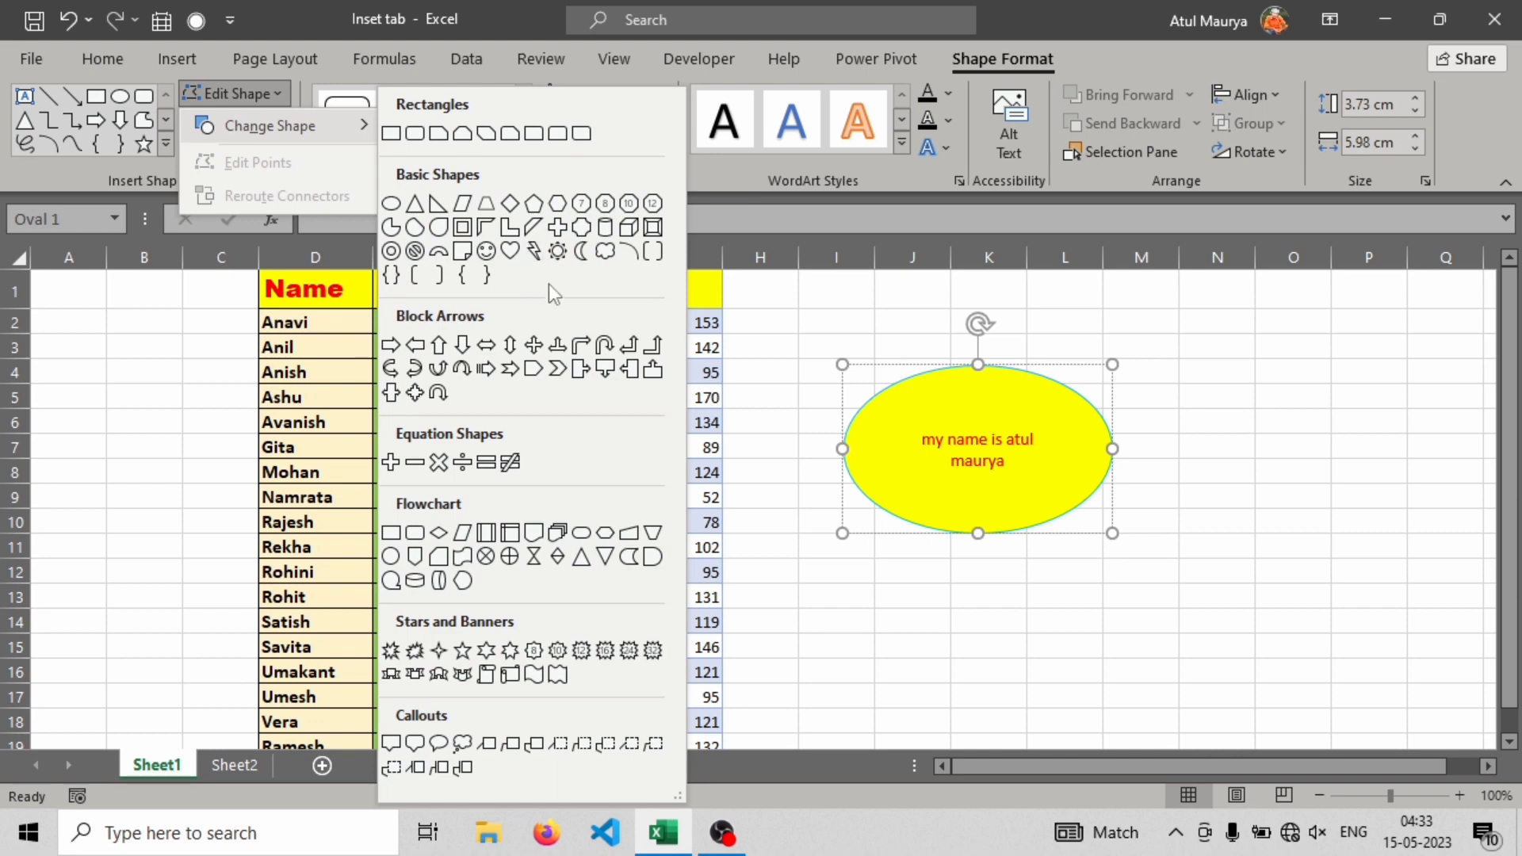
left_click(787, 196)
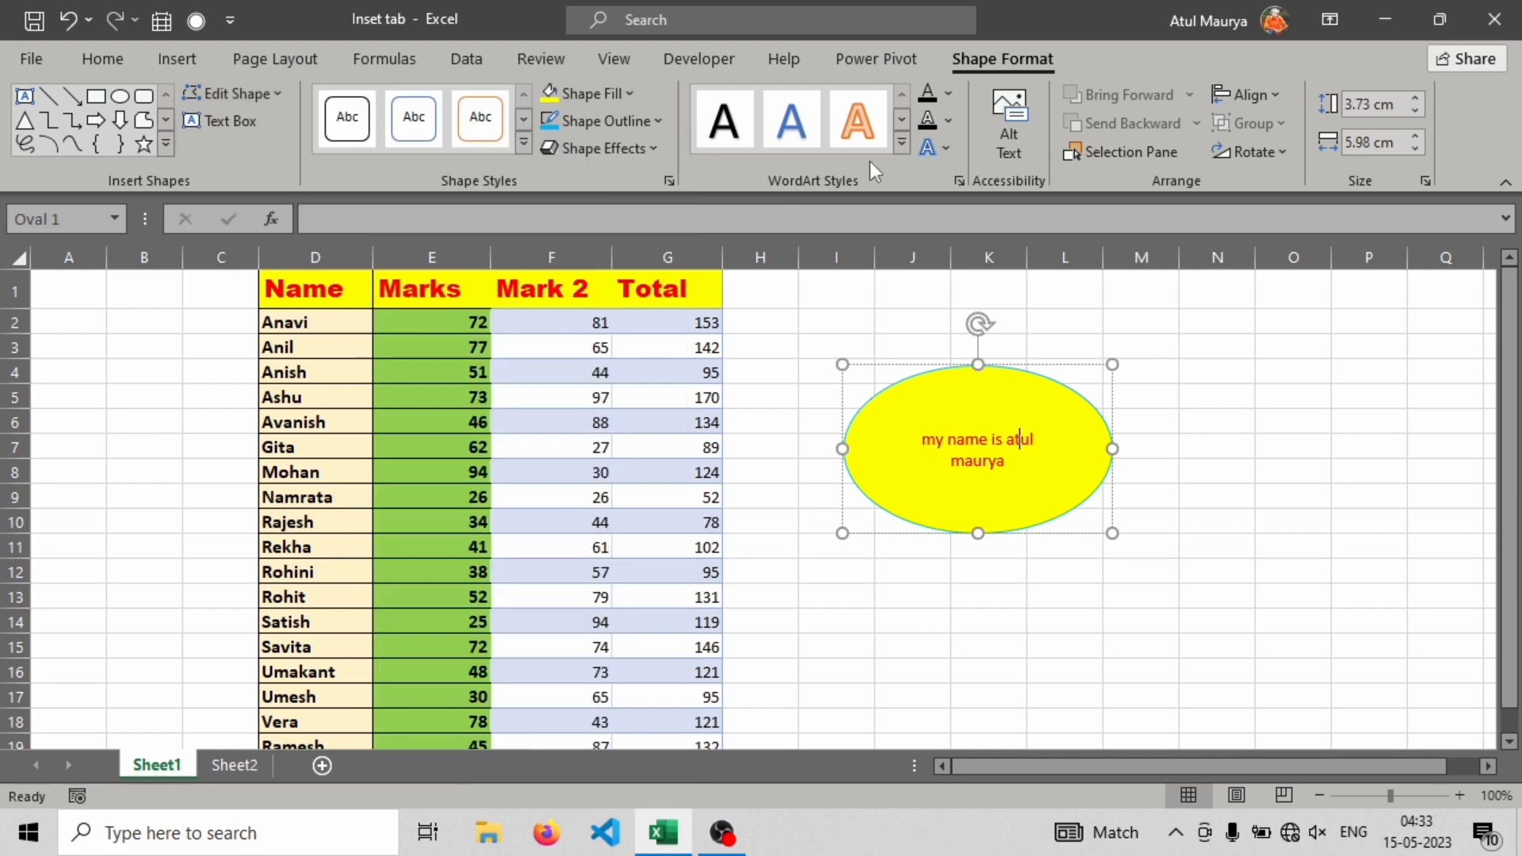
Apply the orange WordArt style to the first name in the oval and the blue WordArt style to all of its text
left_click(952, 99)
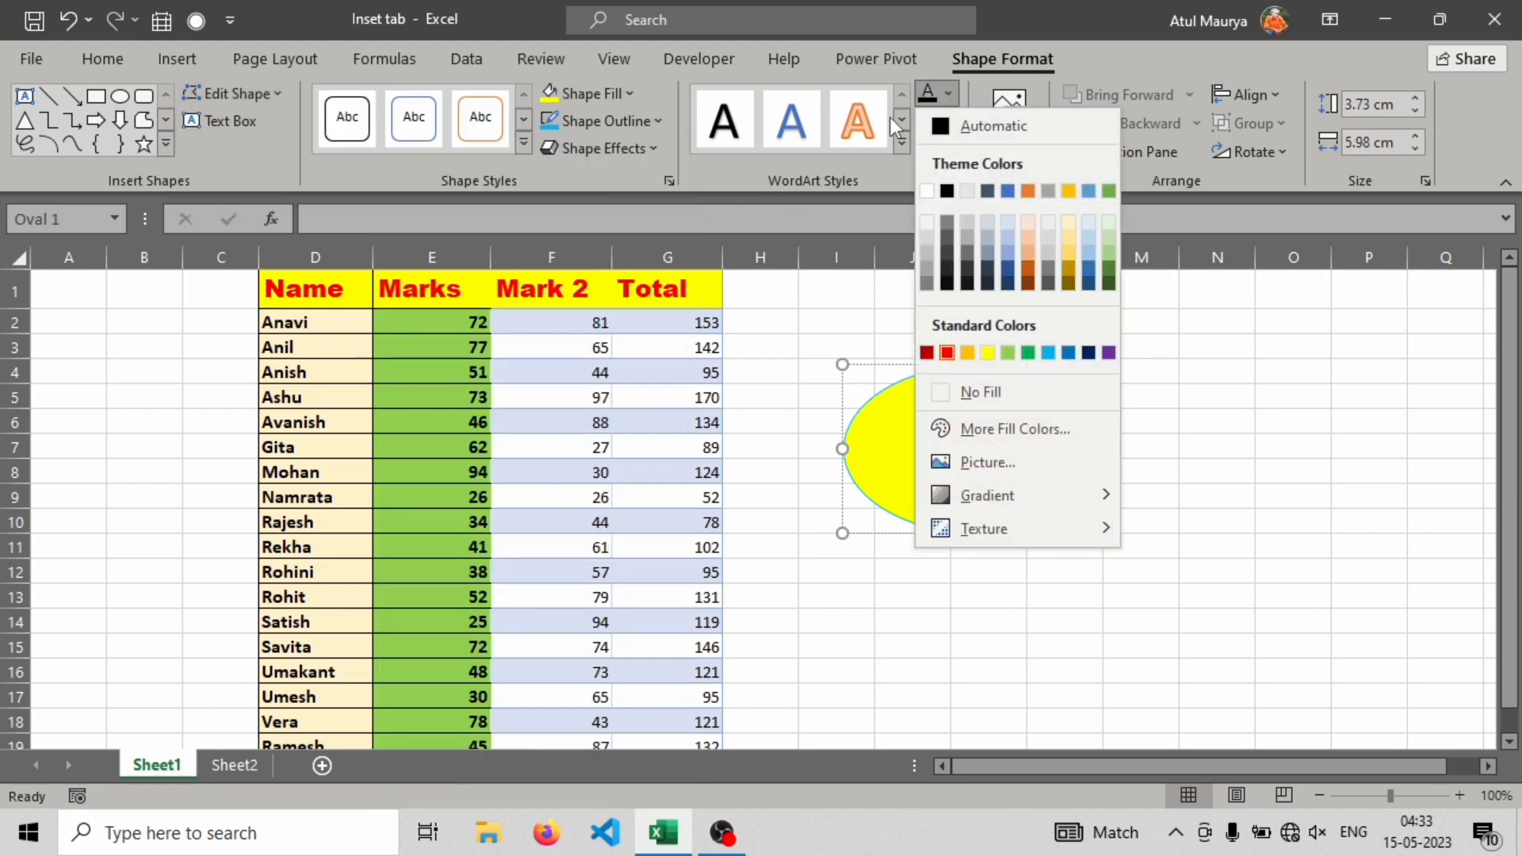
left_click(864, 119)
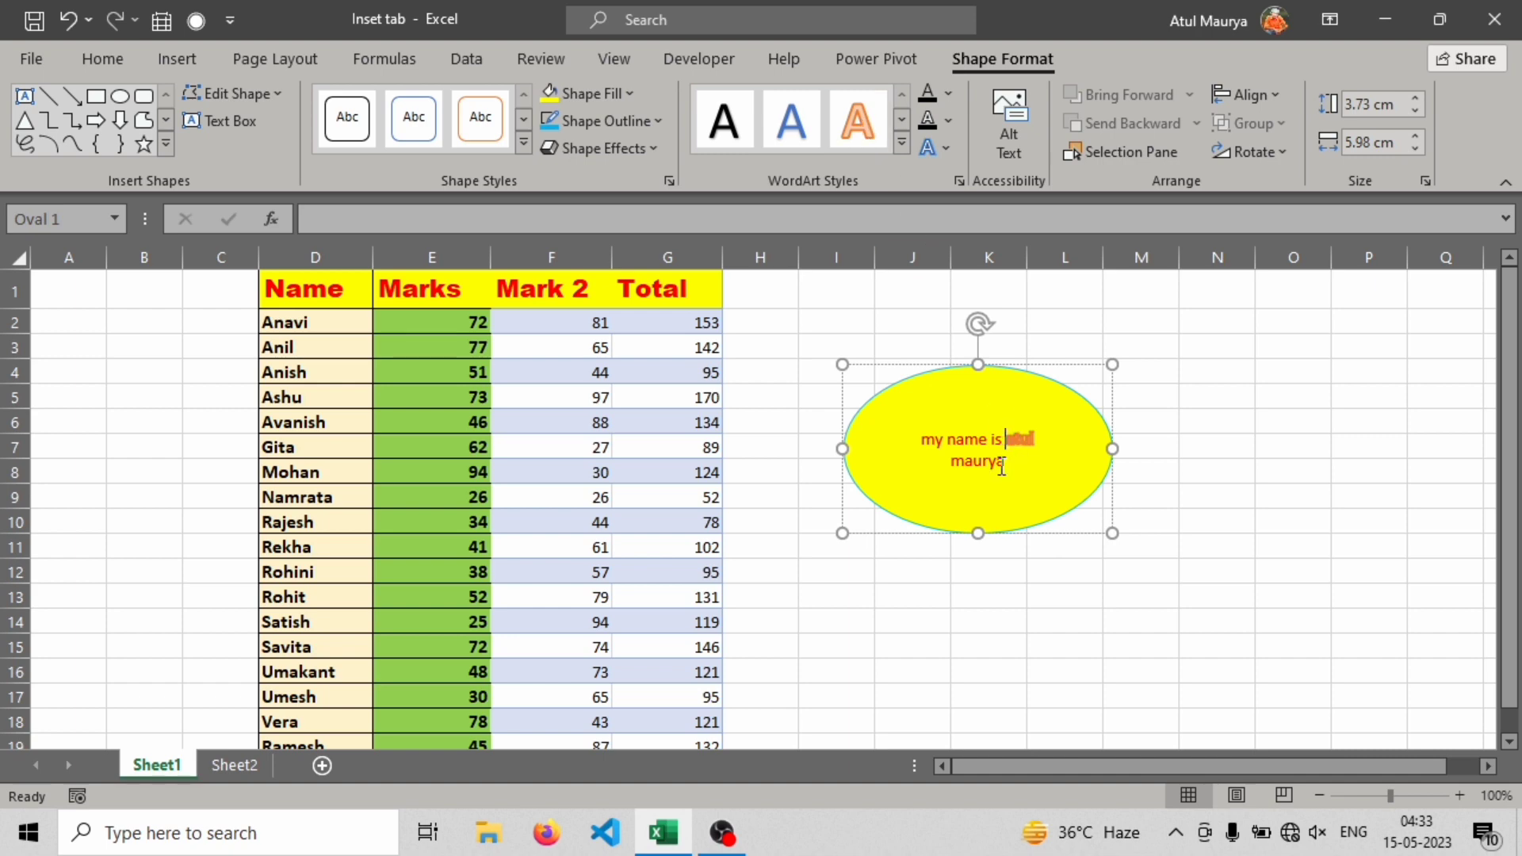
left_click_drag(1001, 466, 917, 429)
left_click(975, 478)
Hide and reshow the oval through the Selection Pane, and delete the oval from the sheet
left_click(1064, 157)
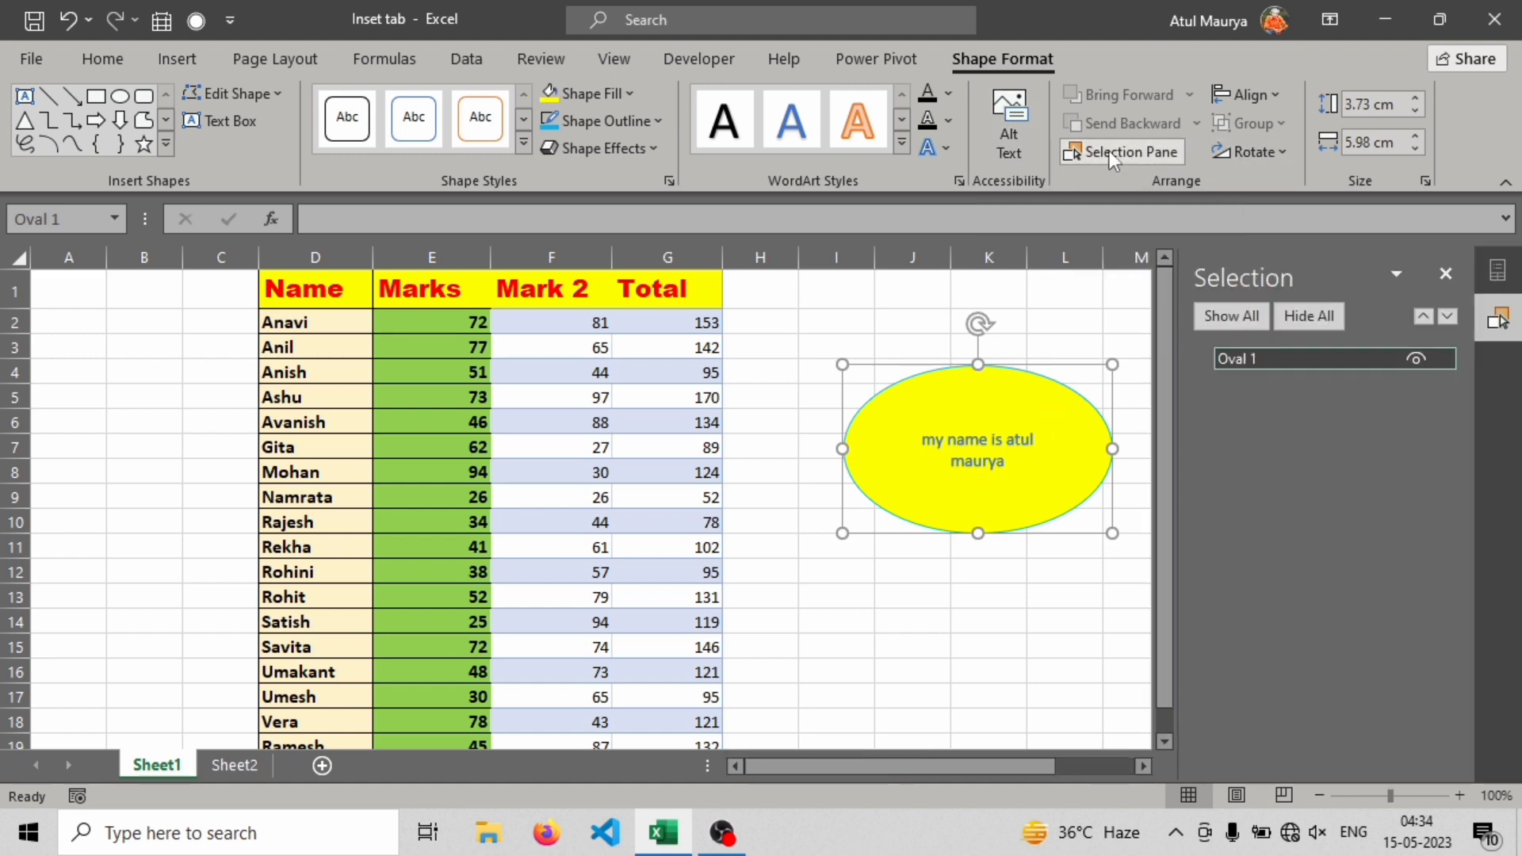
key("Escape")
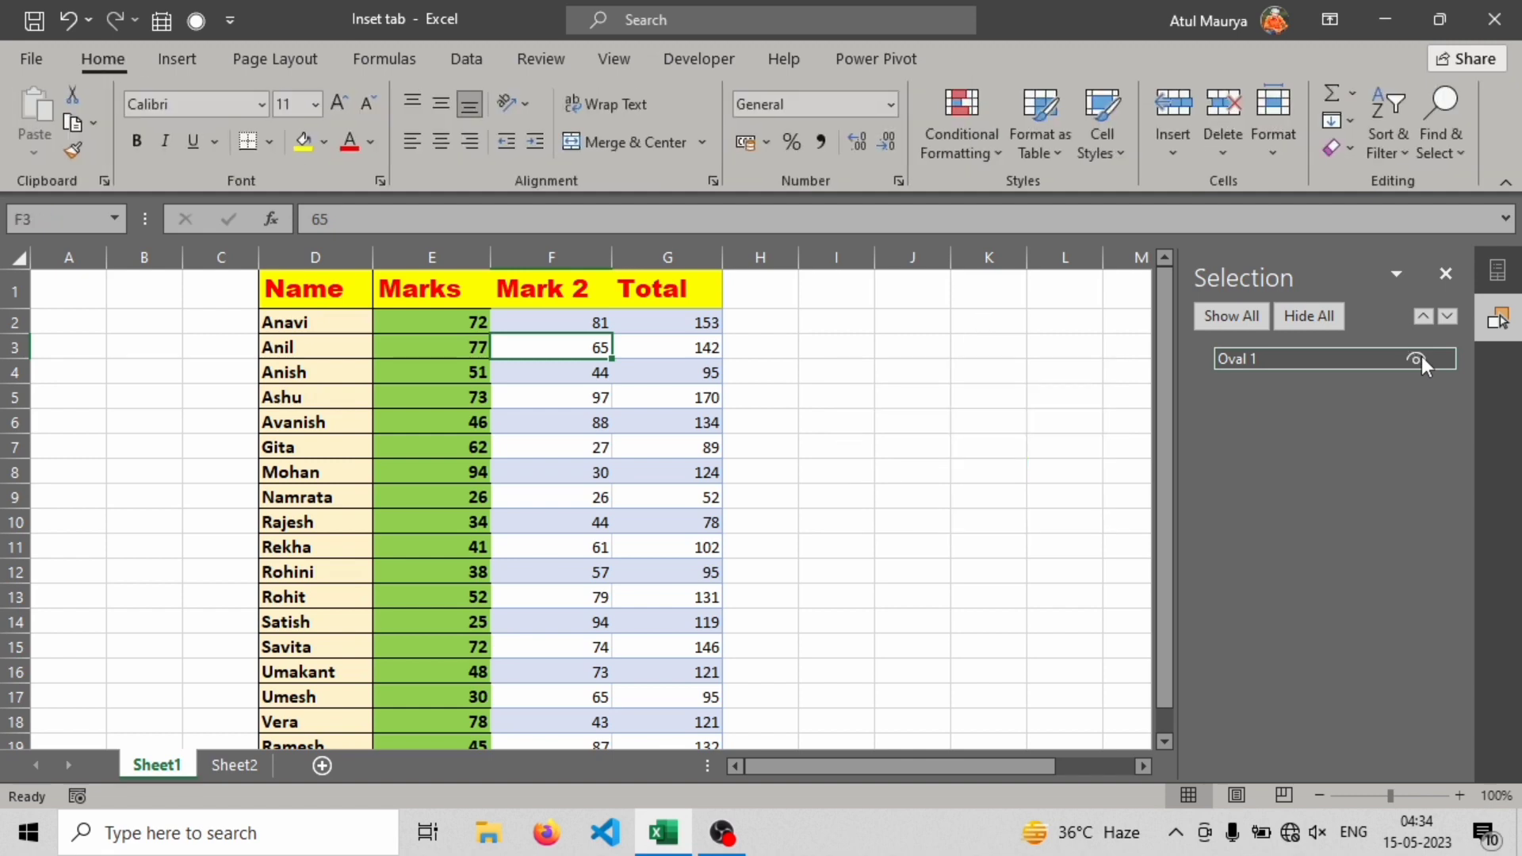
left_click(1444, 273)
left_click(961, 420)
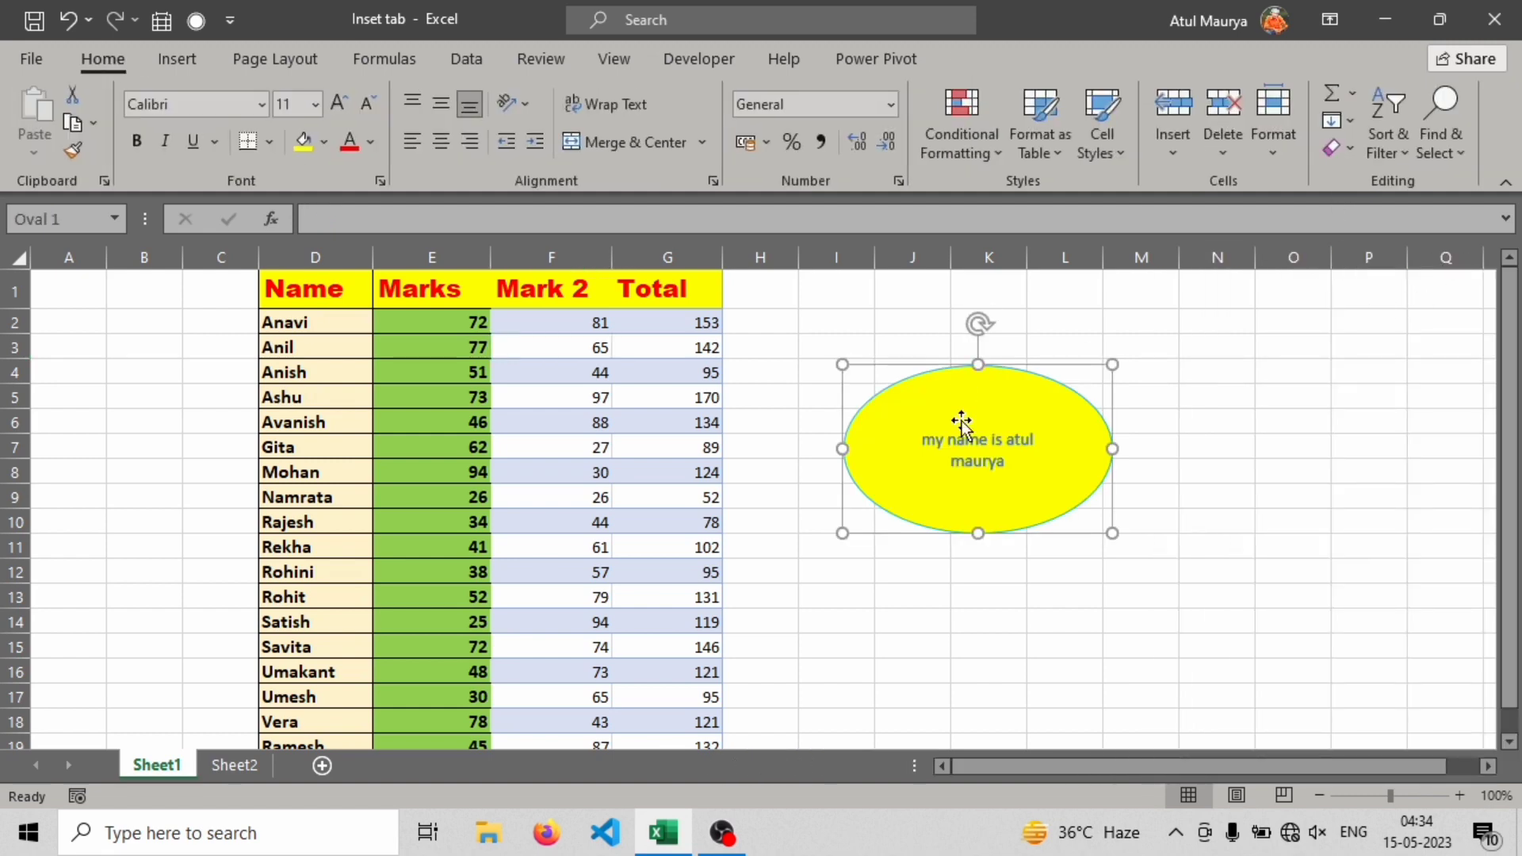
key("Delete")
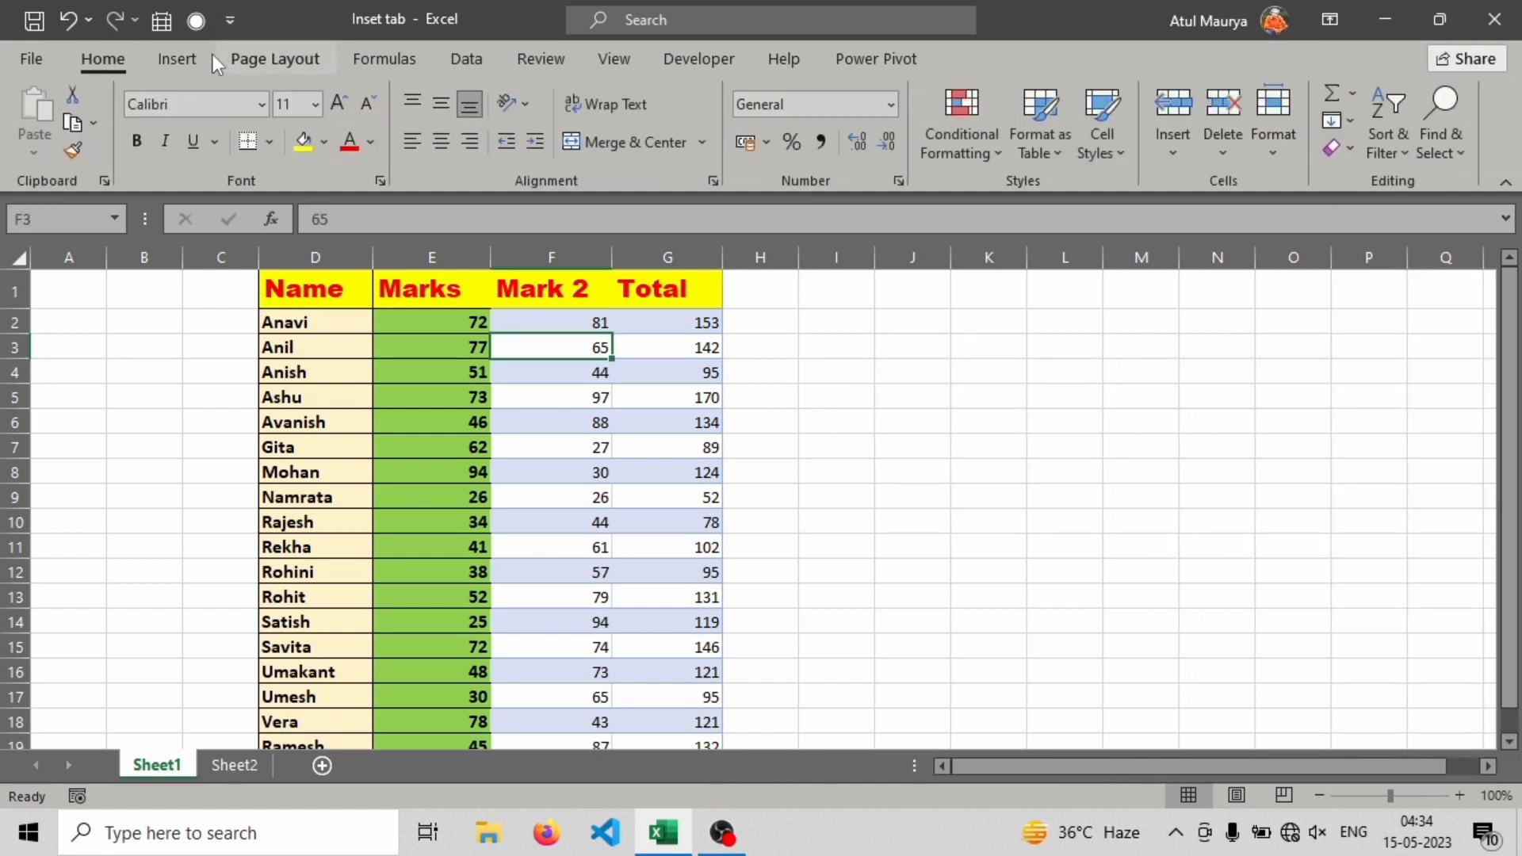
Try to insert an icon from the illustrations
left_click(186, 57)
left_click(270, 152)
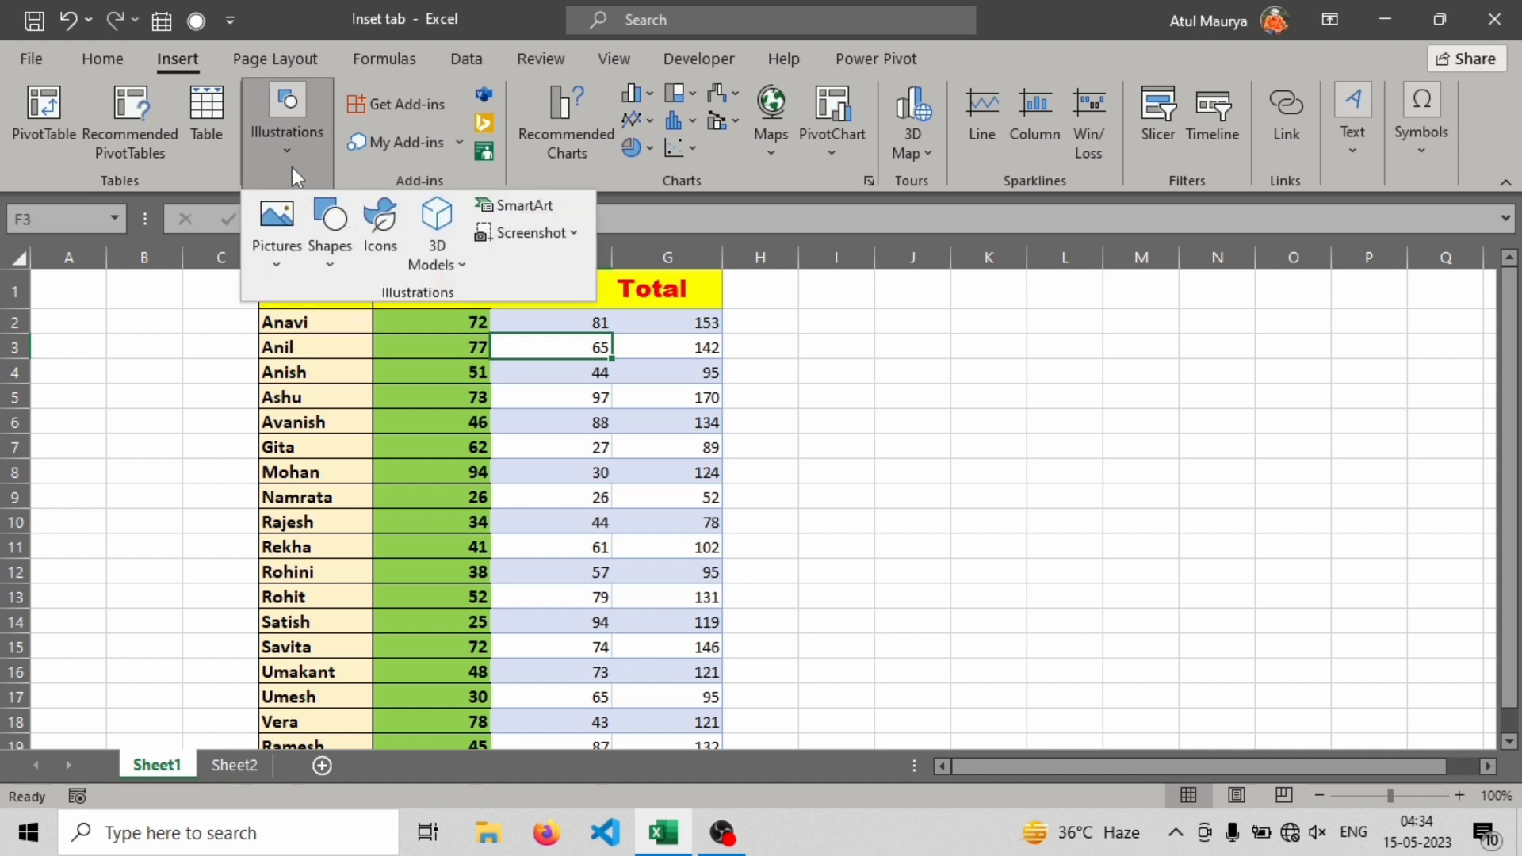
left_click(383, 255)
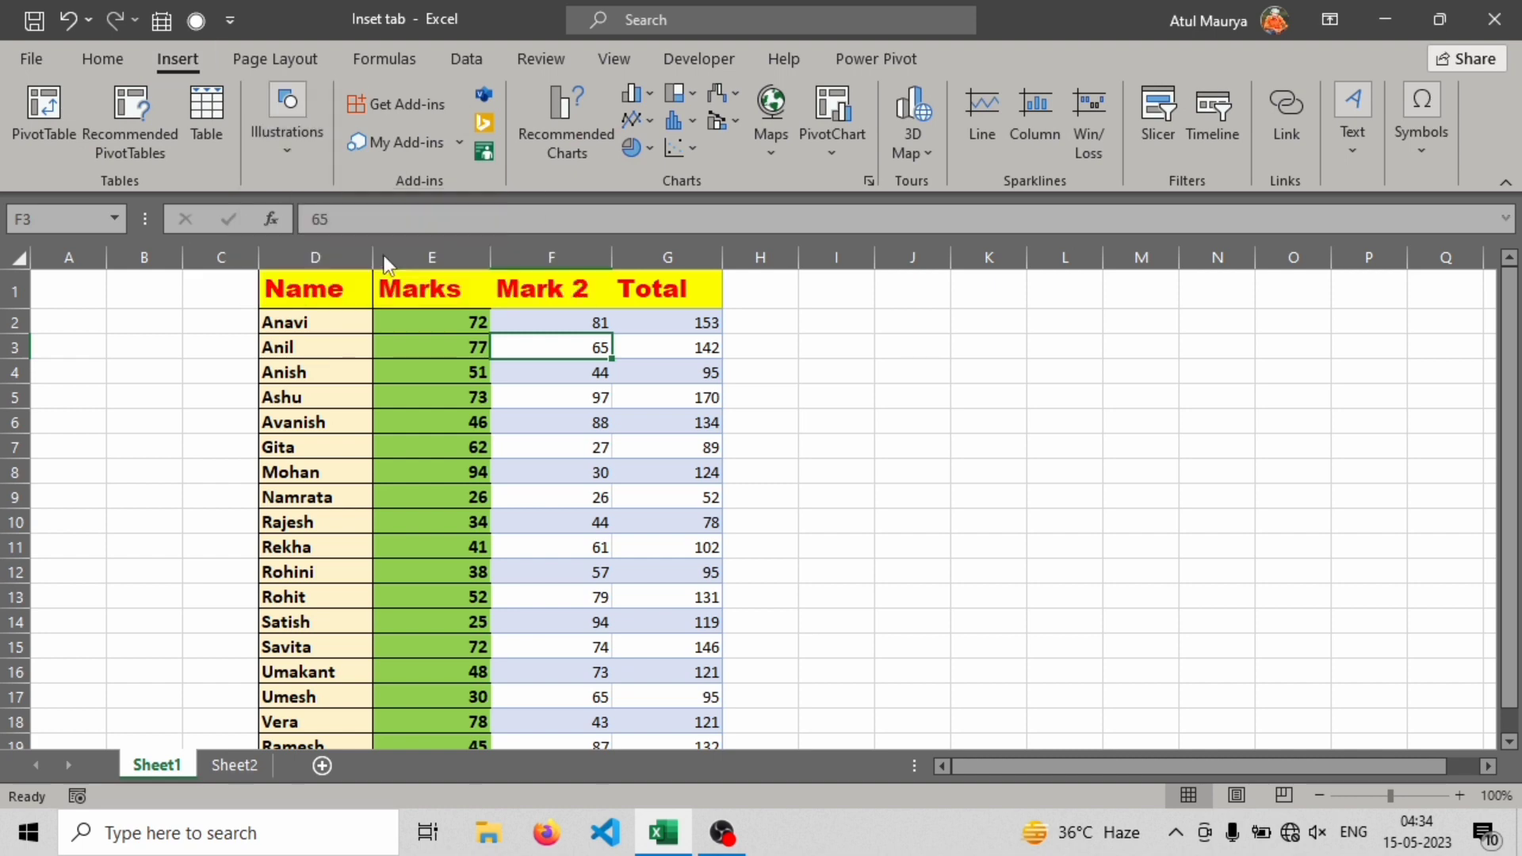
left_click(1327, 113)
Insert a Basic Cycle SmartArt graphic and move it into the empty cells beside the marks table
left_click(296, 139)
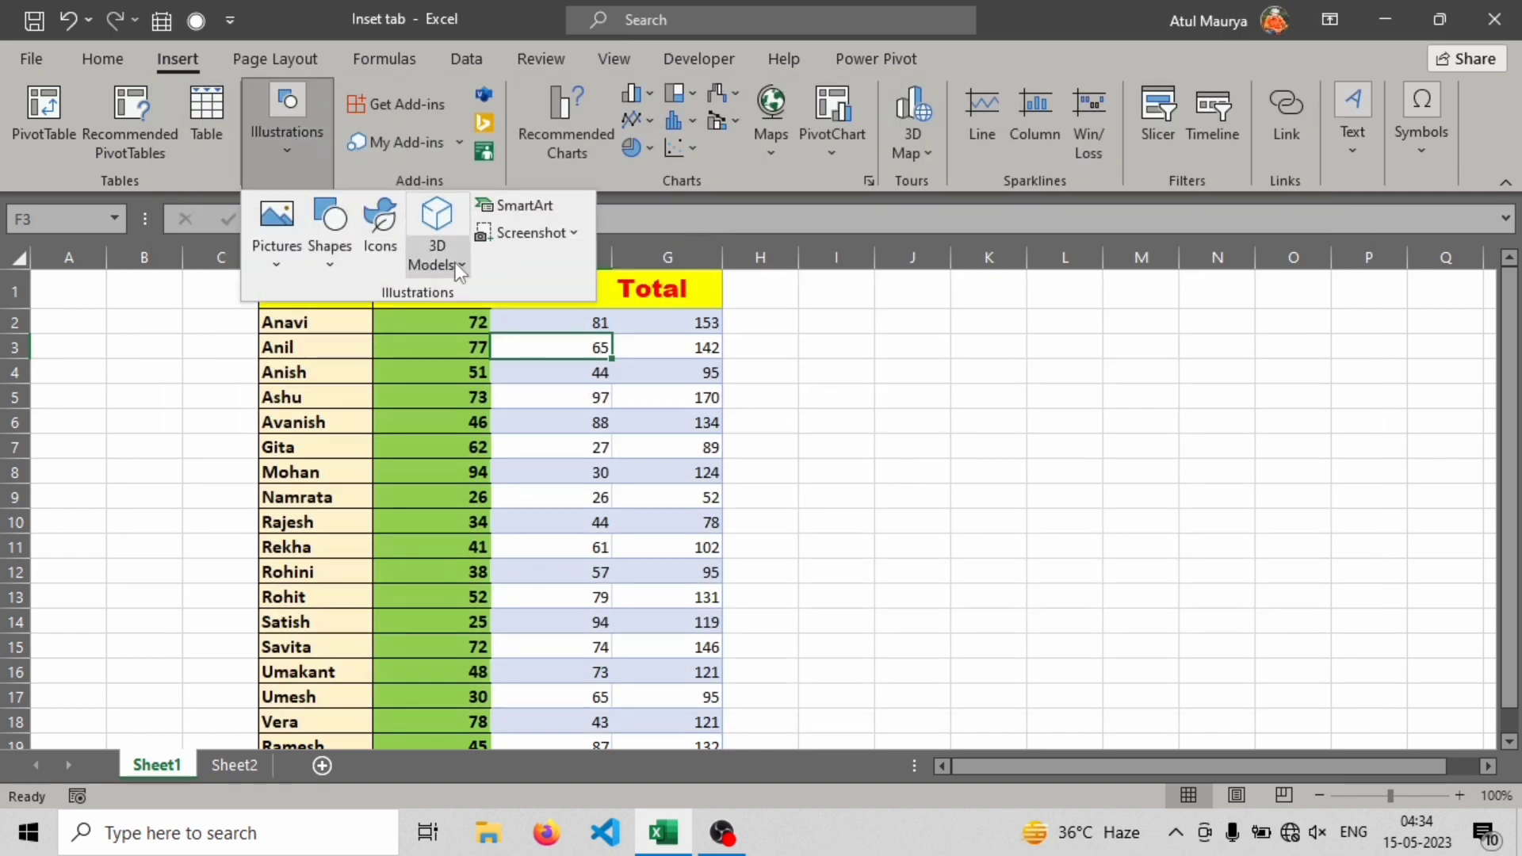
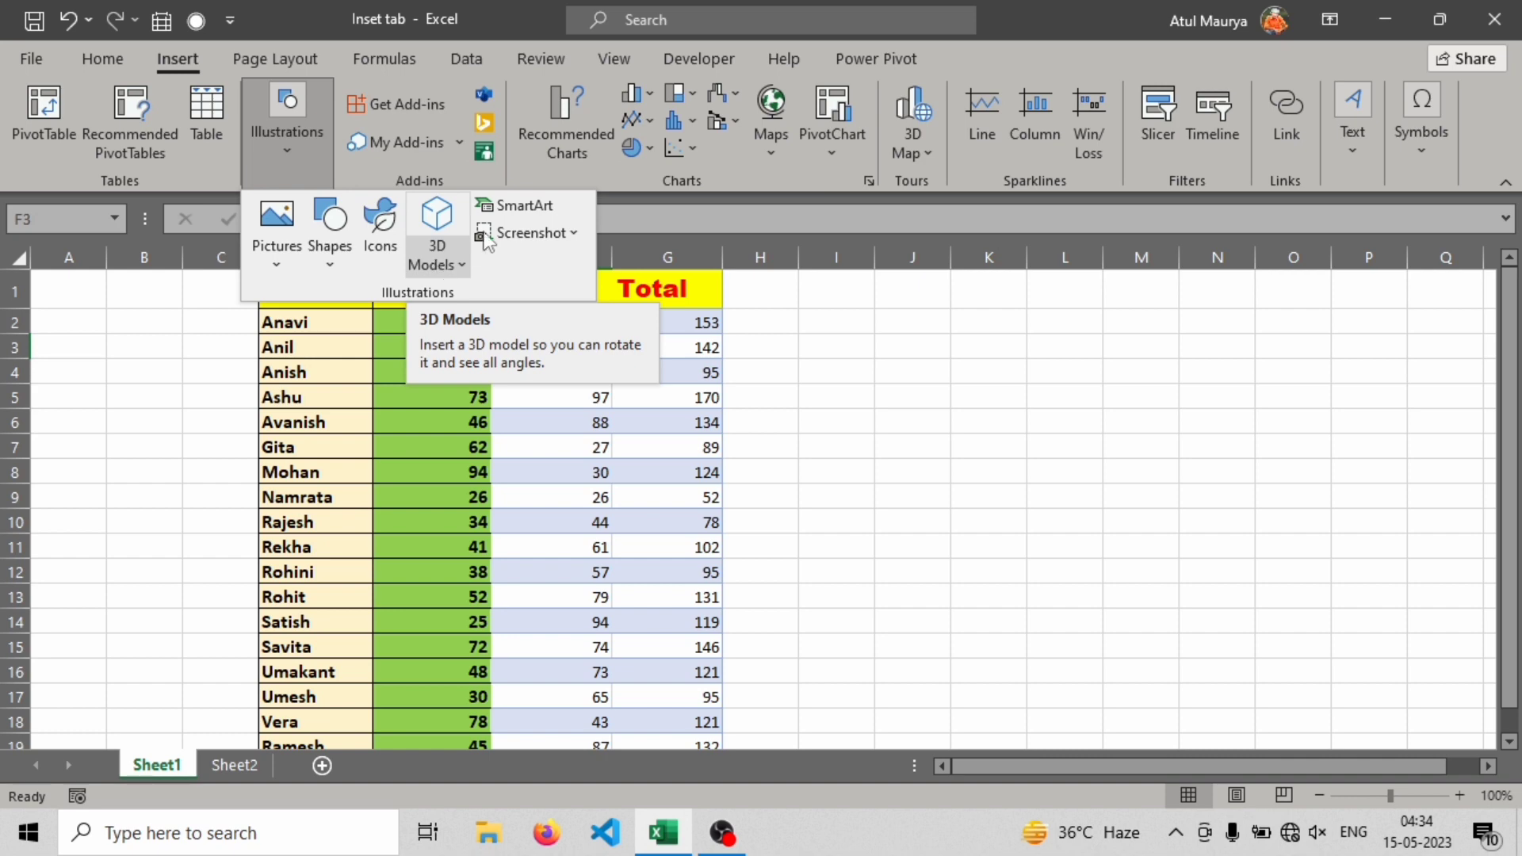
left_click(526, 203)
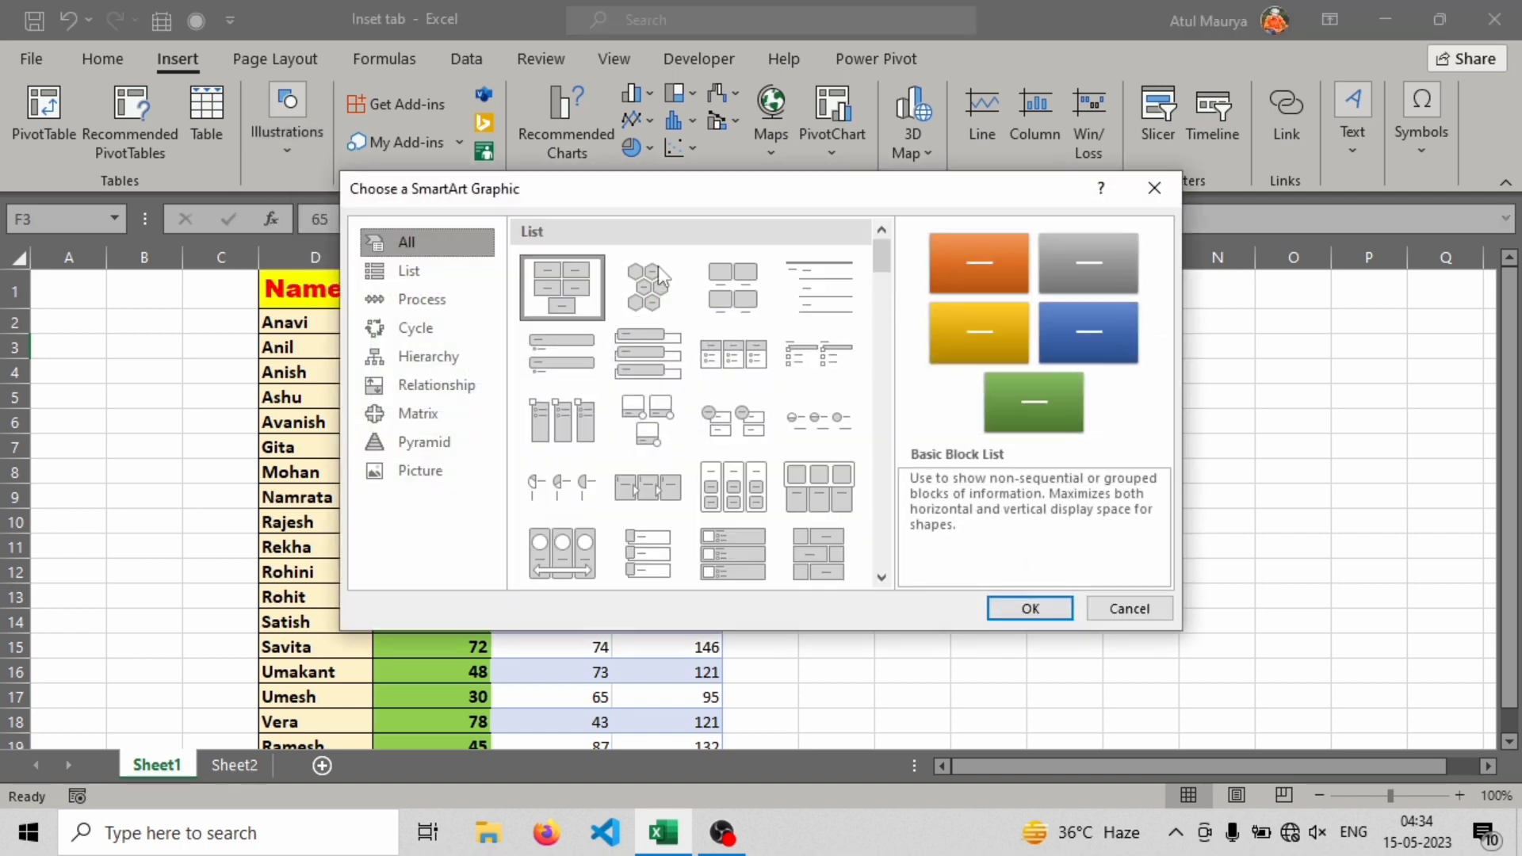
left_click_drag(672, 198, 328, 26)
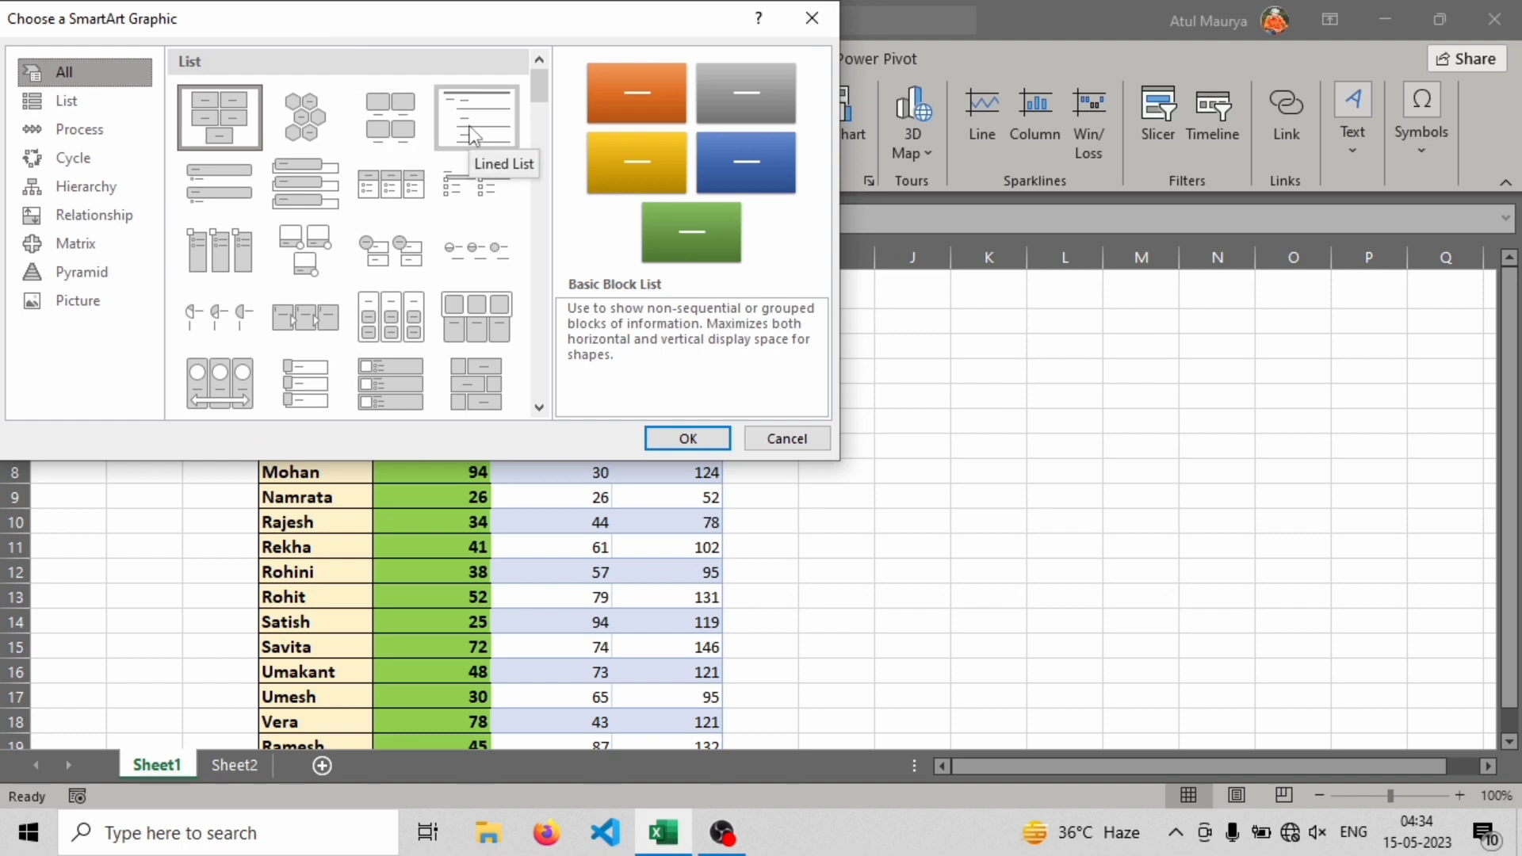
scroll(341, 252, "down", 3)
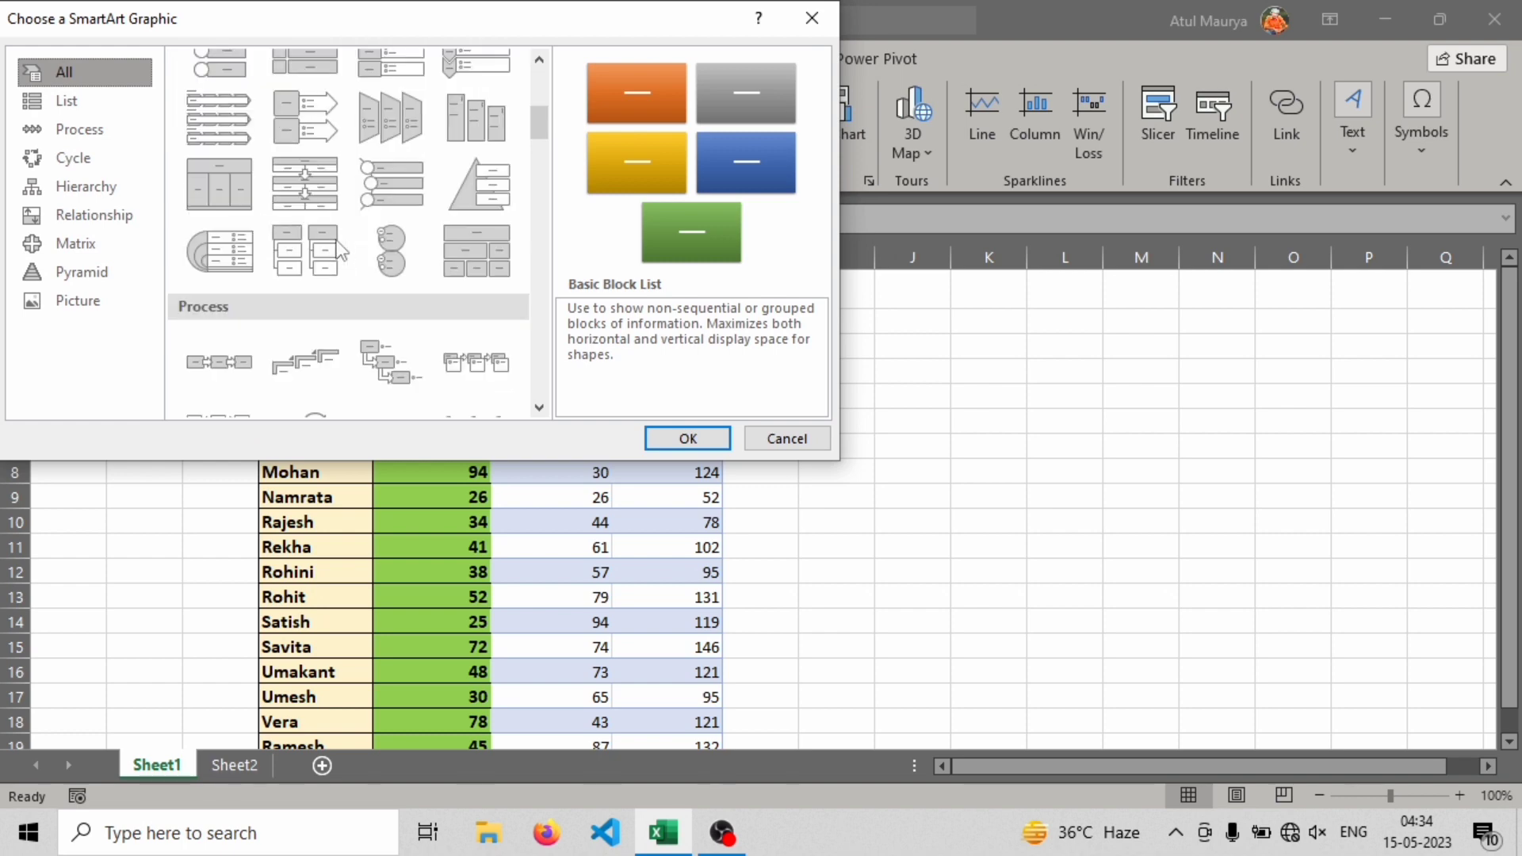
scroll(340, 258, "down", 6)
scroll(340, 272, "up", 2)
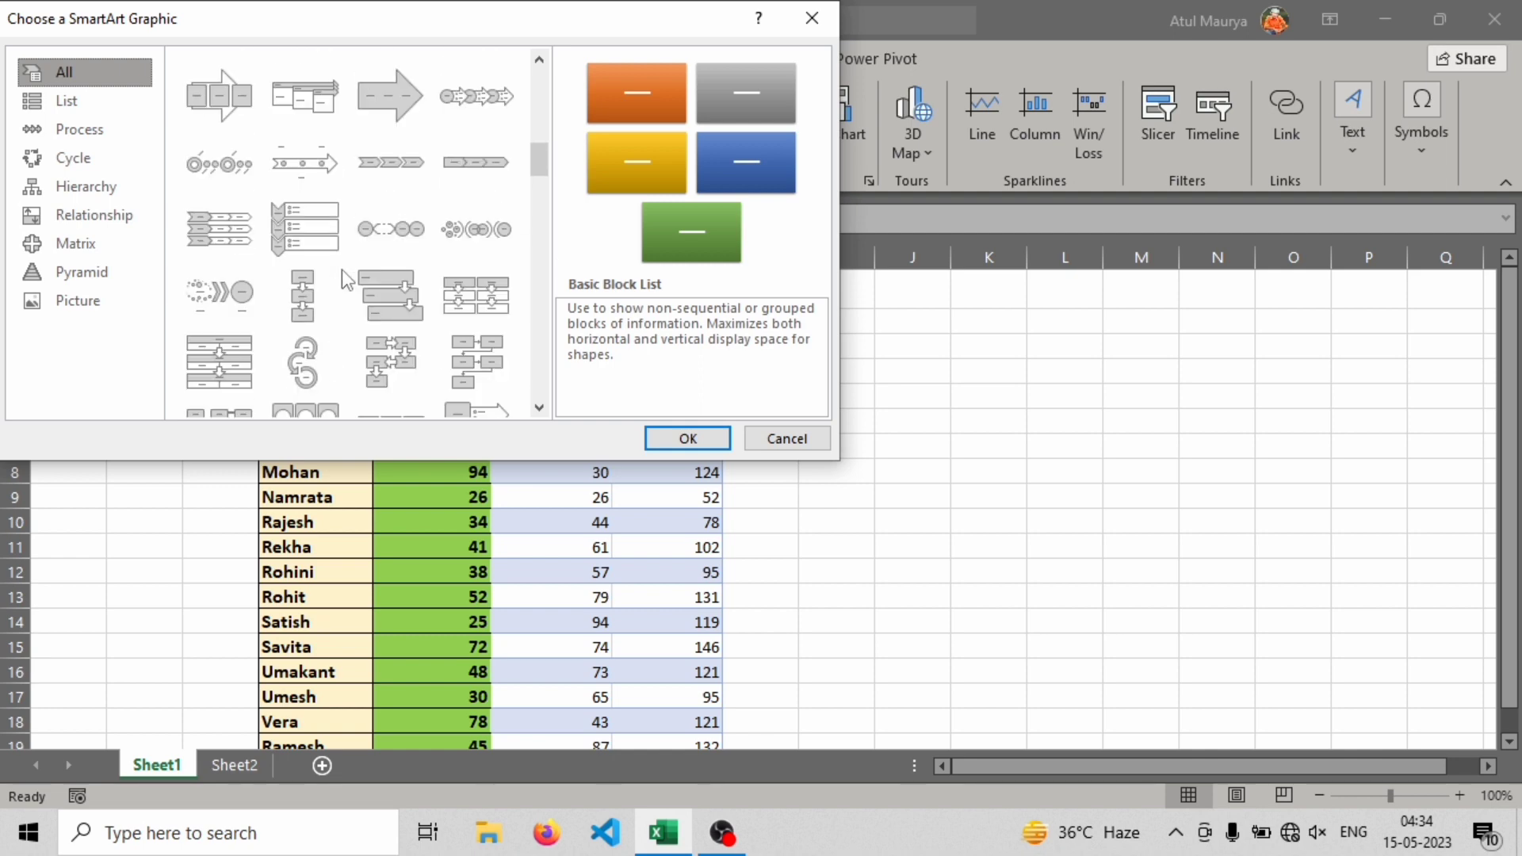
scroll(341, 270, "down", 3)
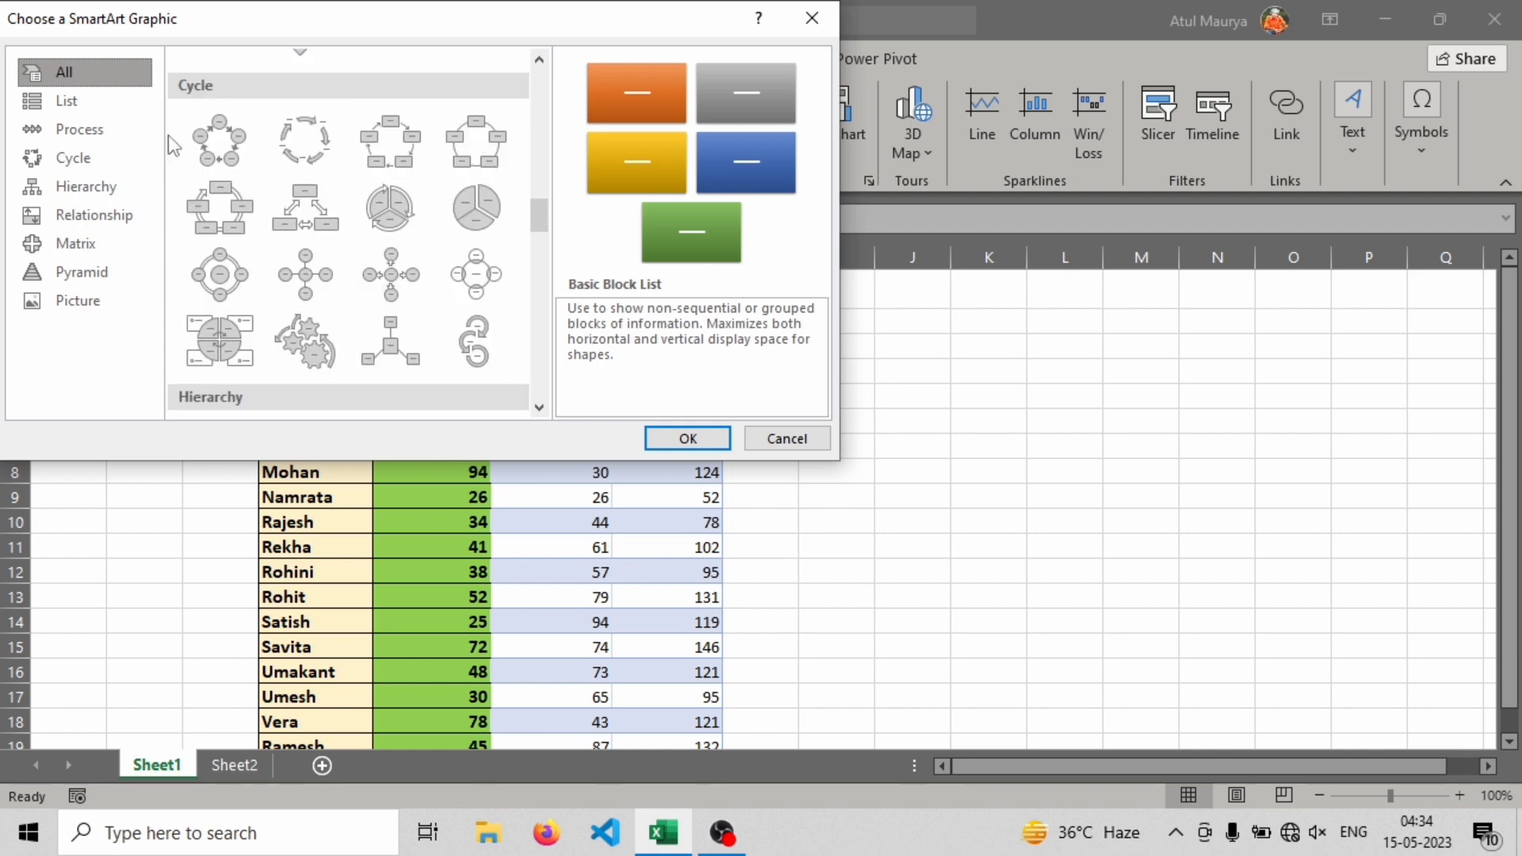
left_click(215, 139)
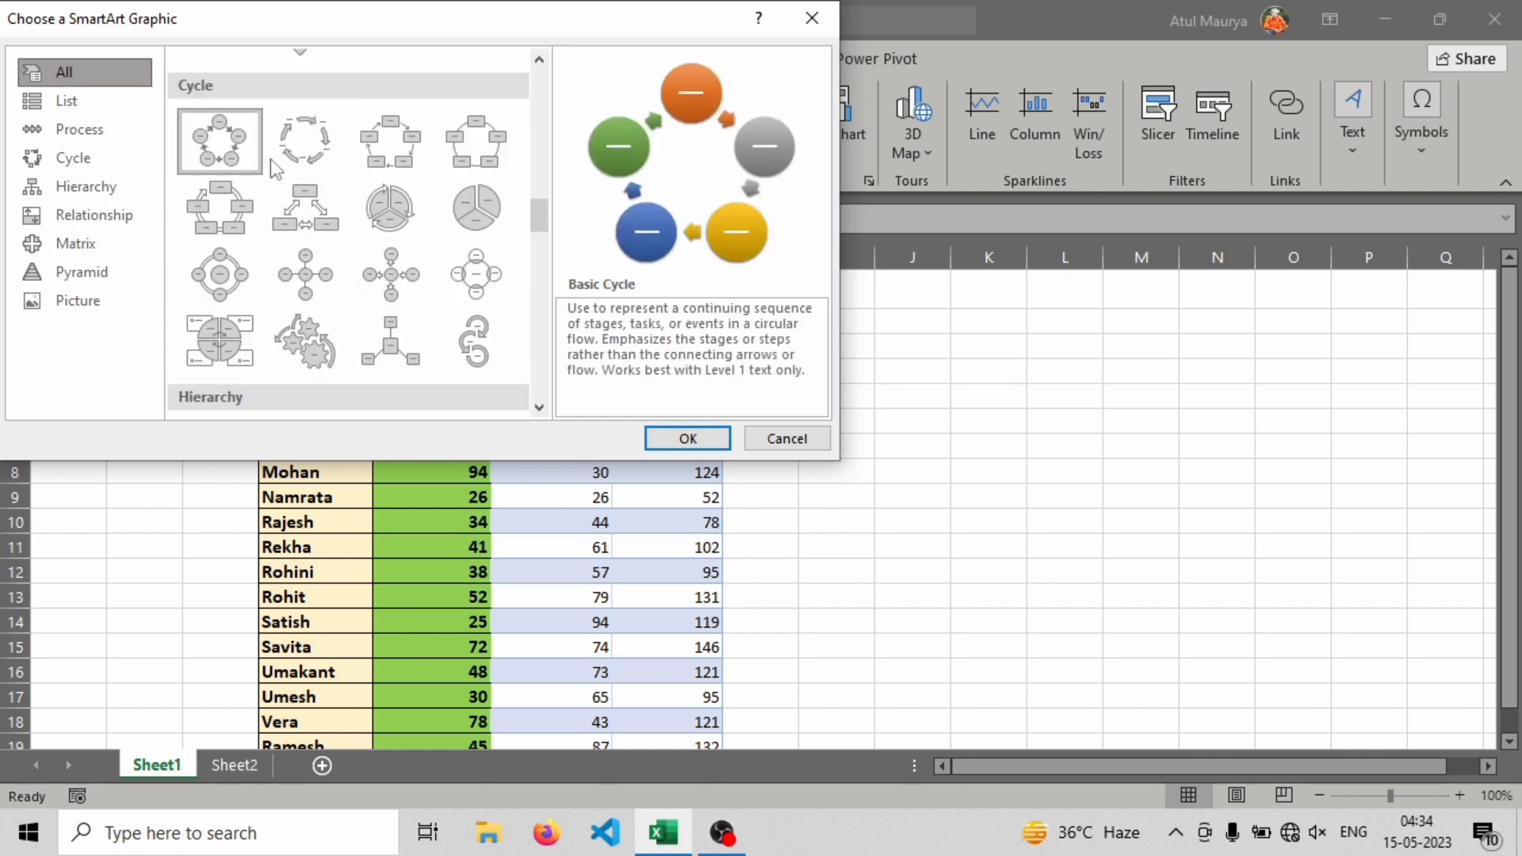
left_click(687, 438)
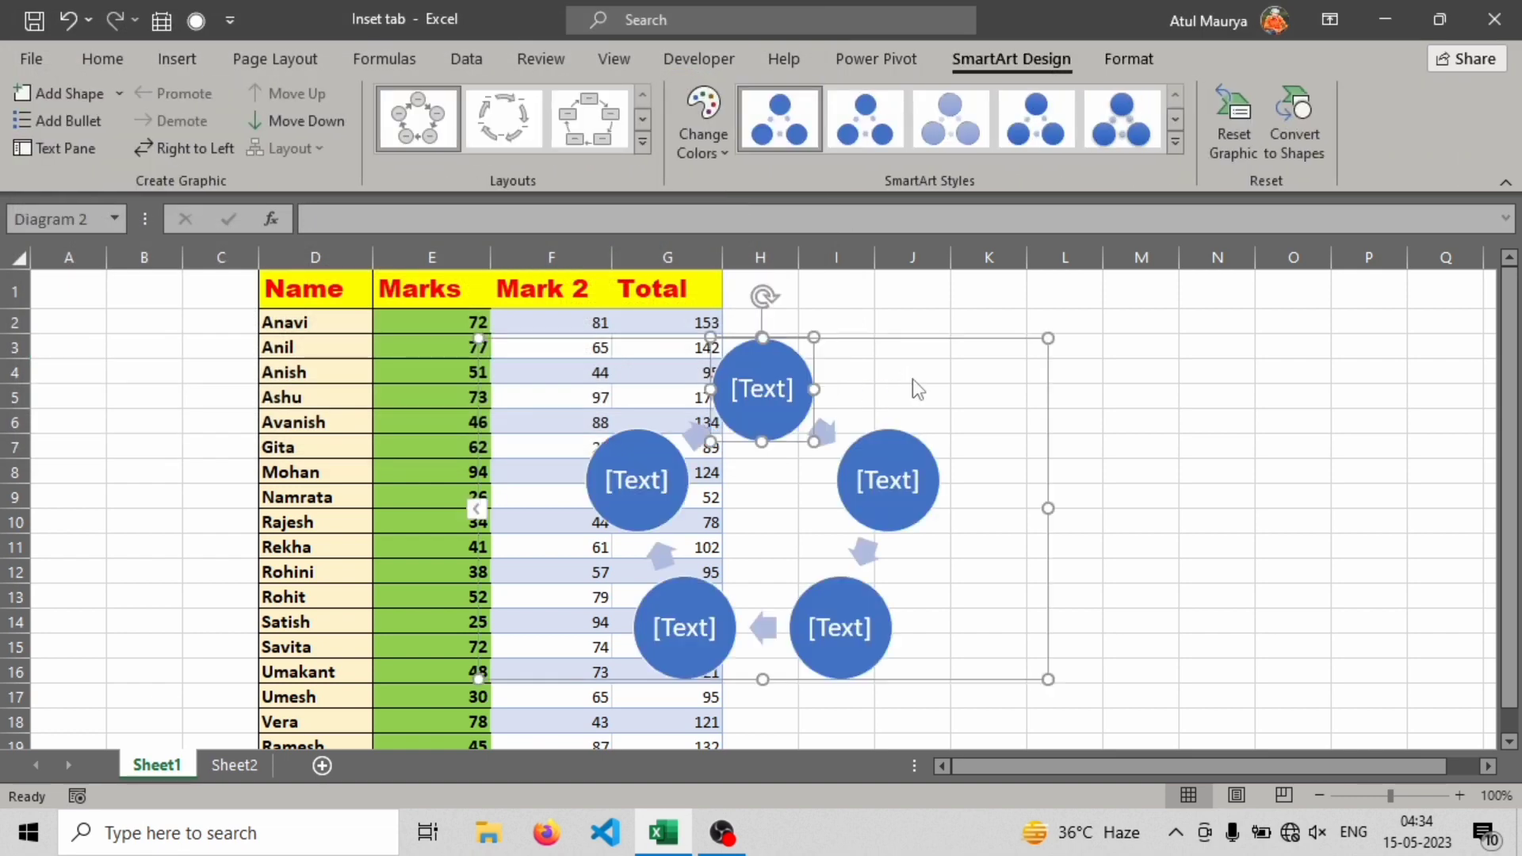
left_click(951, 359)
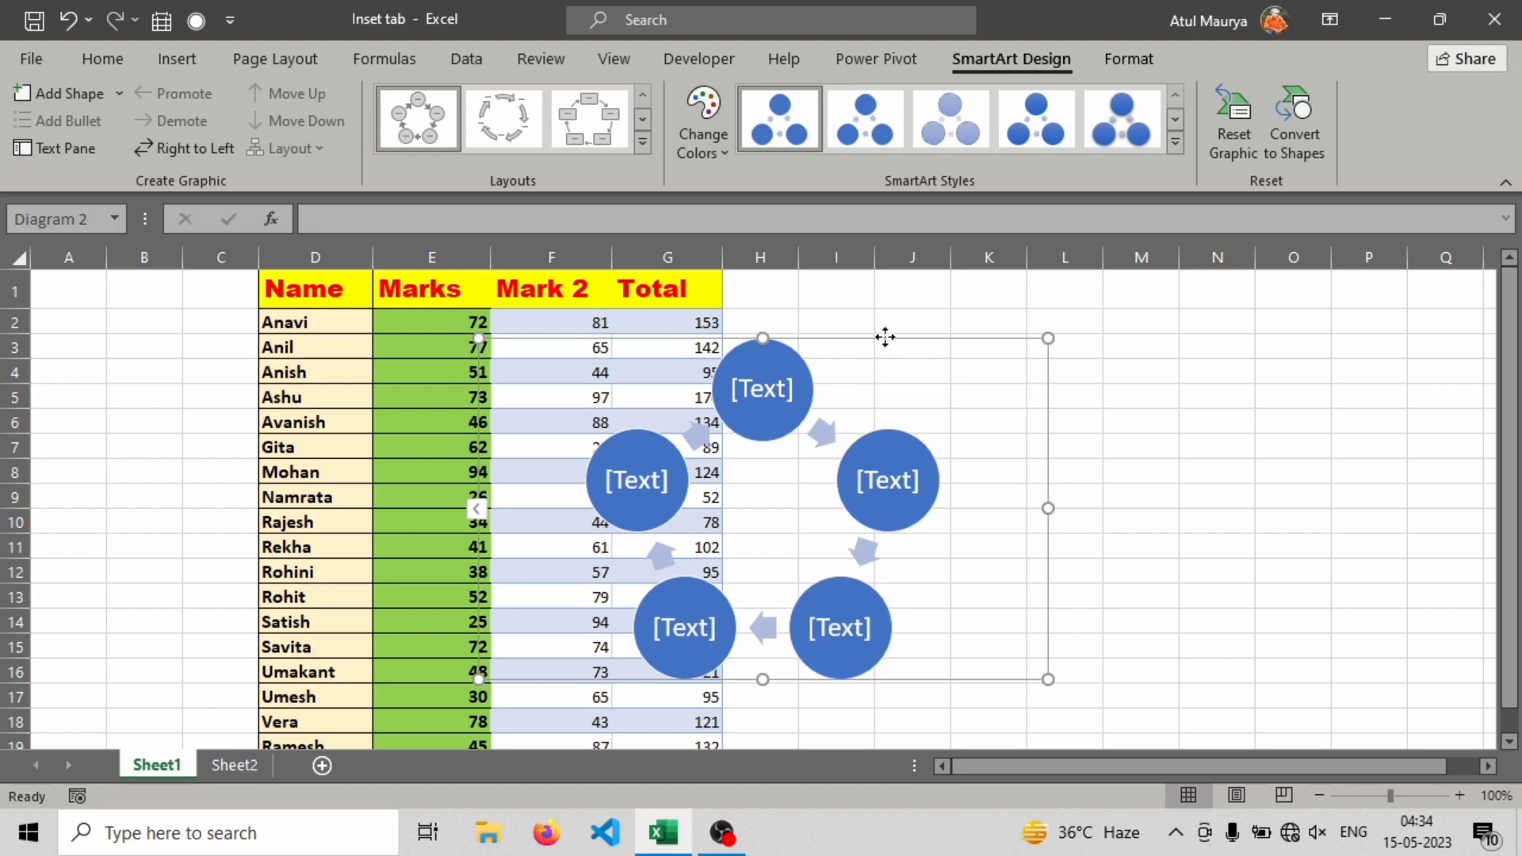
left_click_drag(883, 336, 1181, 316)
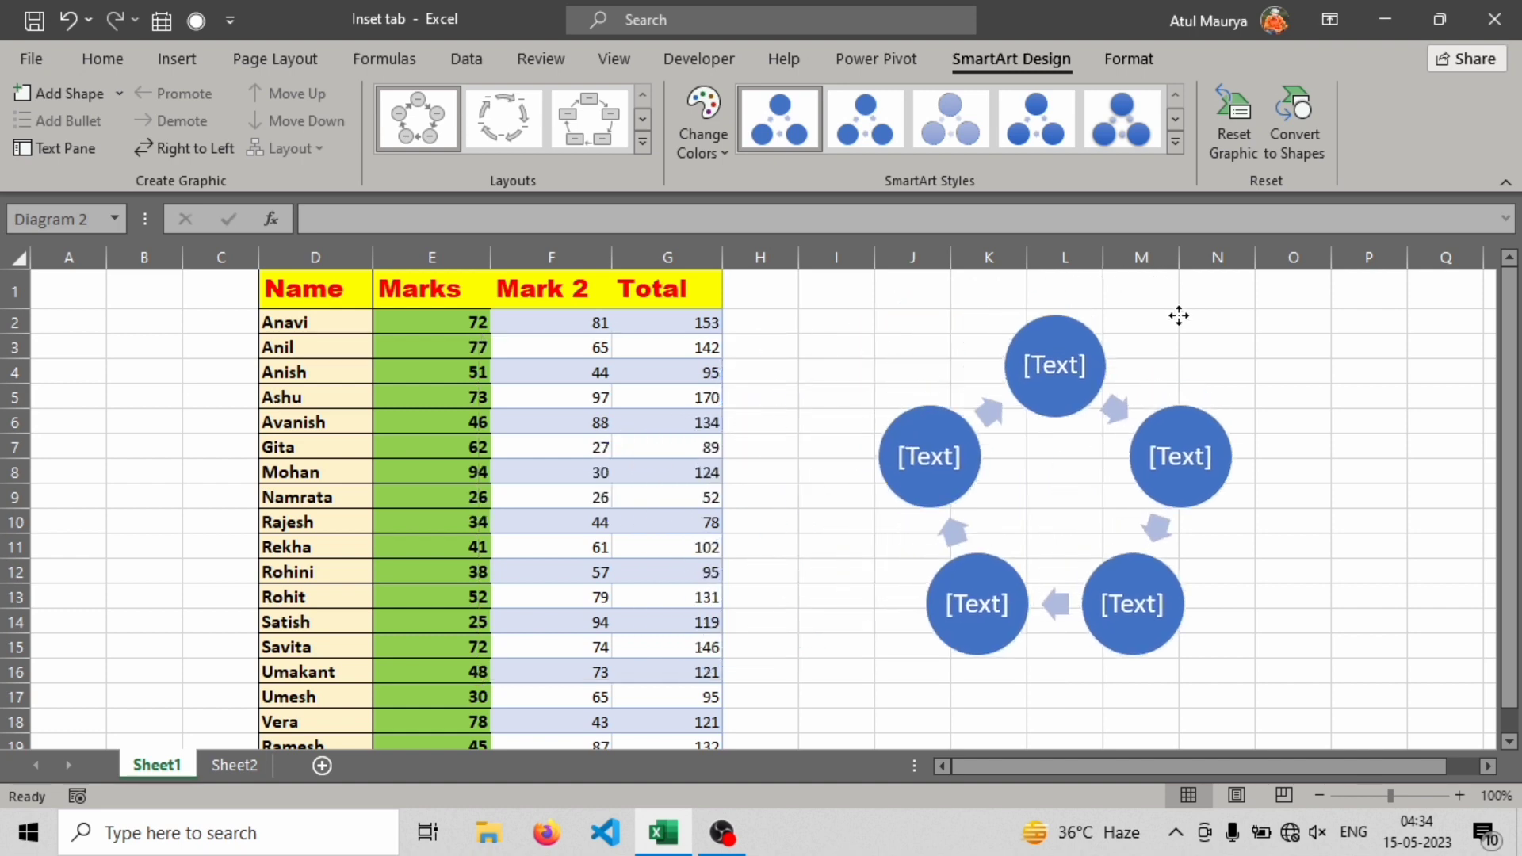
Recolor the cycle graphic with the first Colorful variation and apply the second SmartArt style to it
left_click(1082, 382)
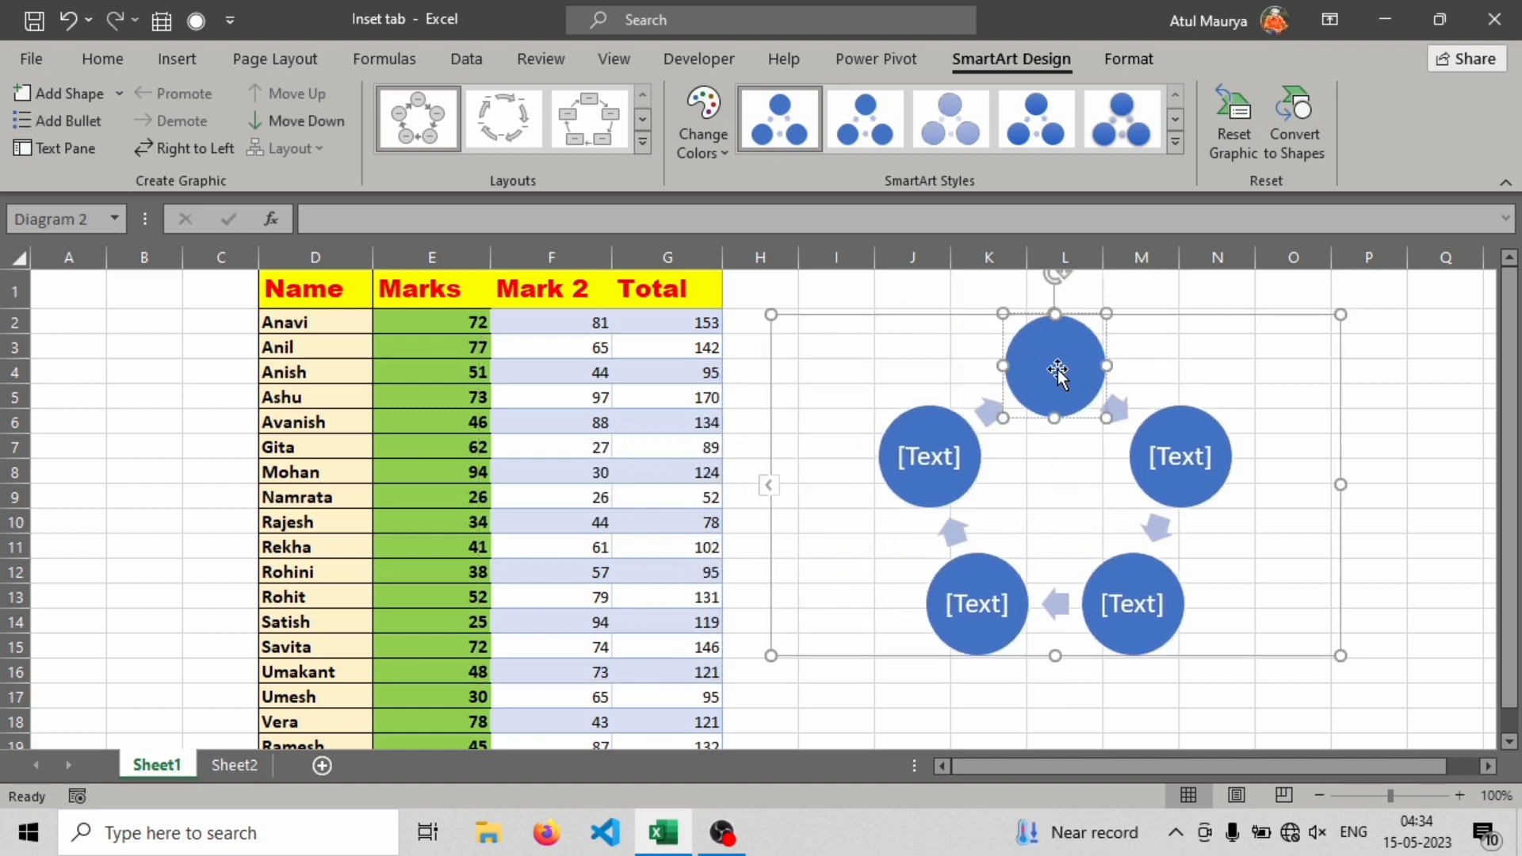
left_click(703, 143)
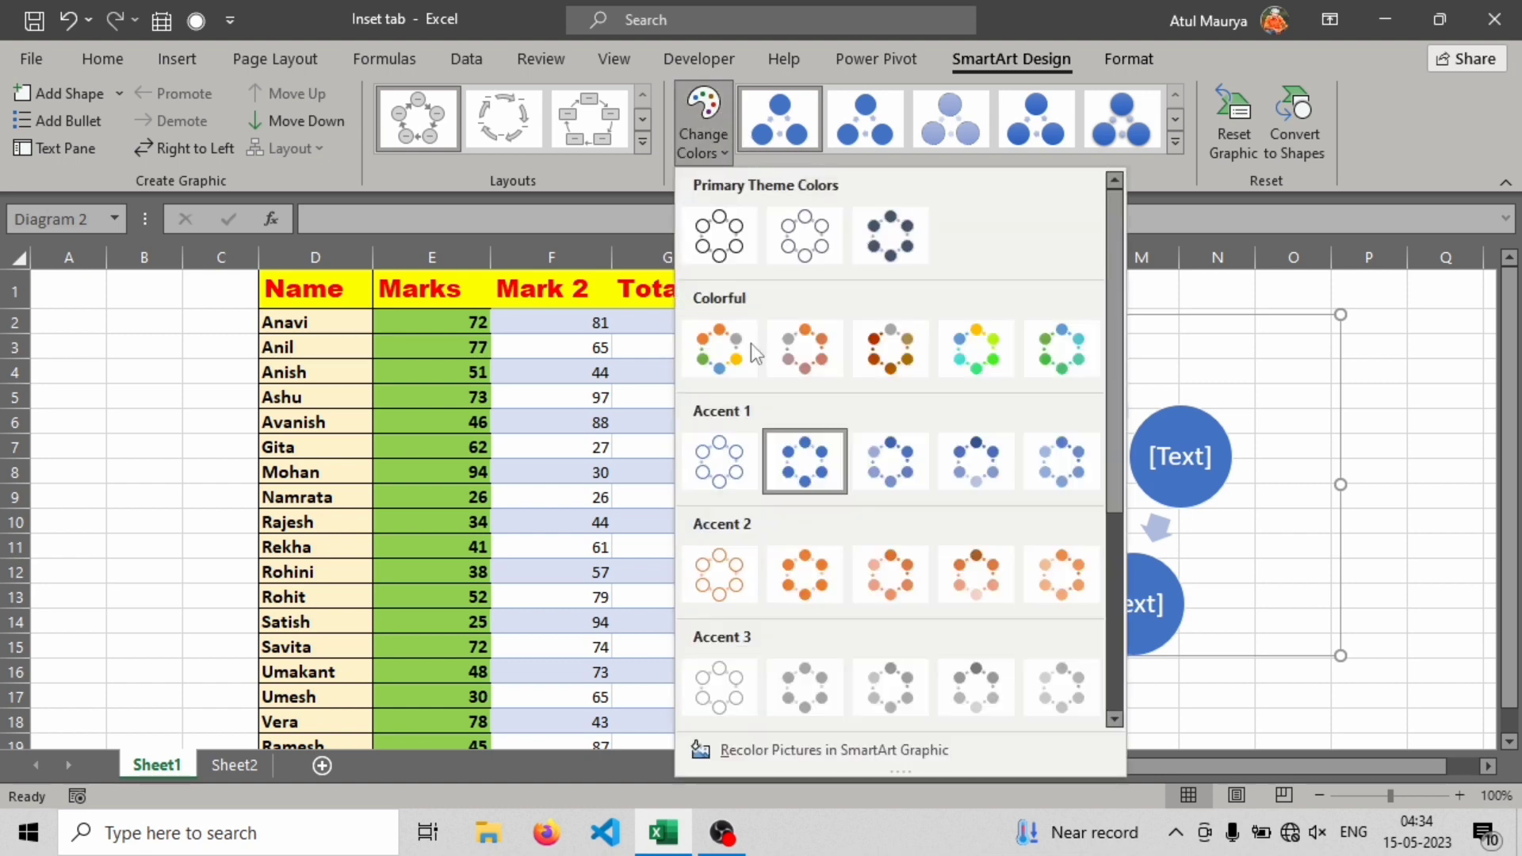
left_click(717, 349)
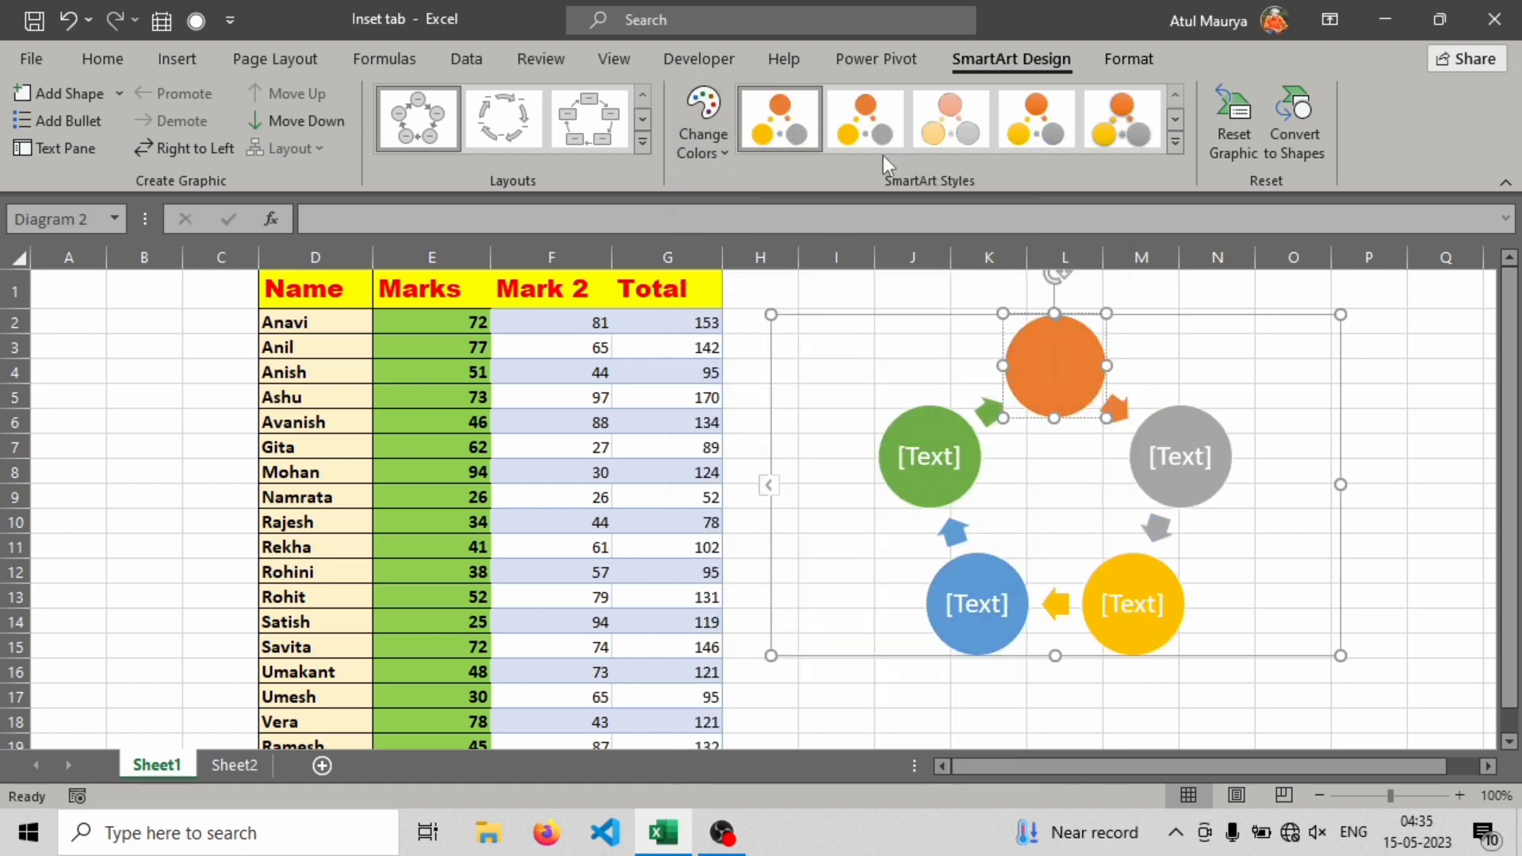
left_click(865, 119)
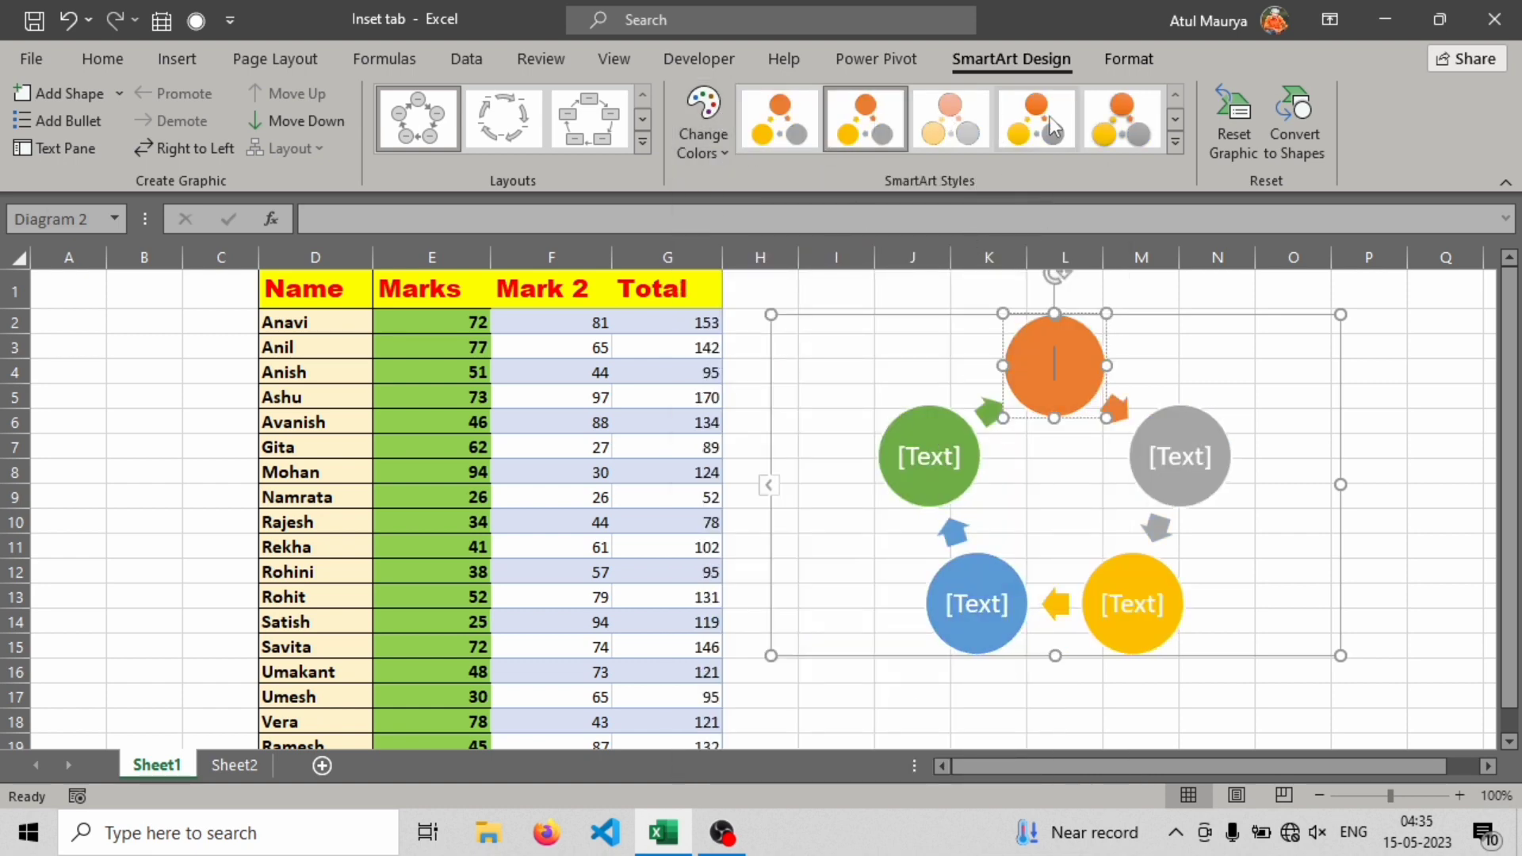
Change the SmartArt to the cycle layout with curved arrows between plain text and reverse its direction to right-to-left
left_click(505, 132)
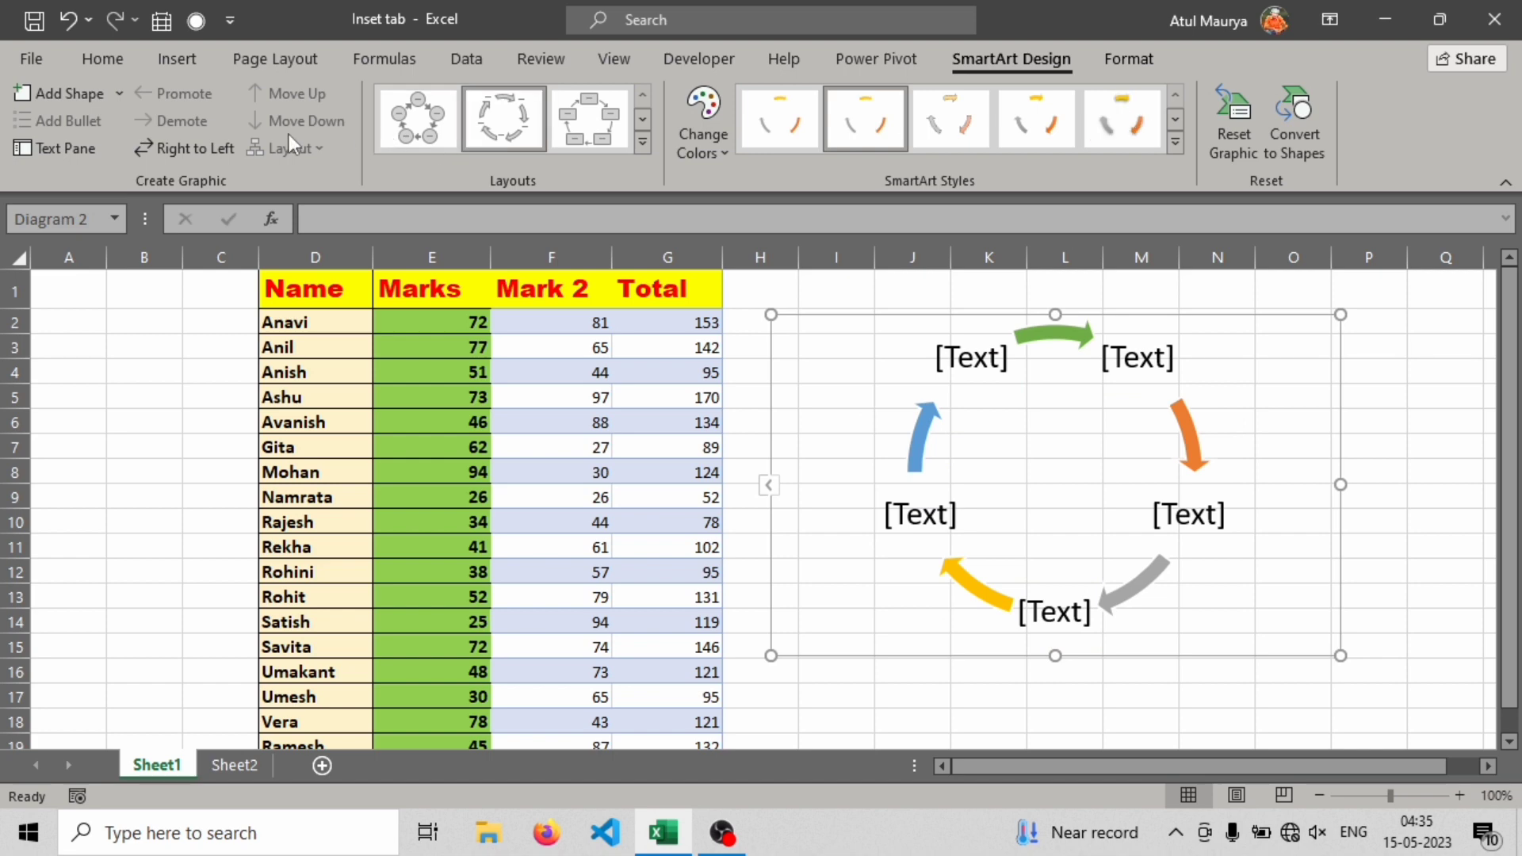
left_click(217, 154)
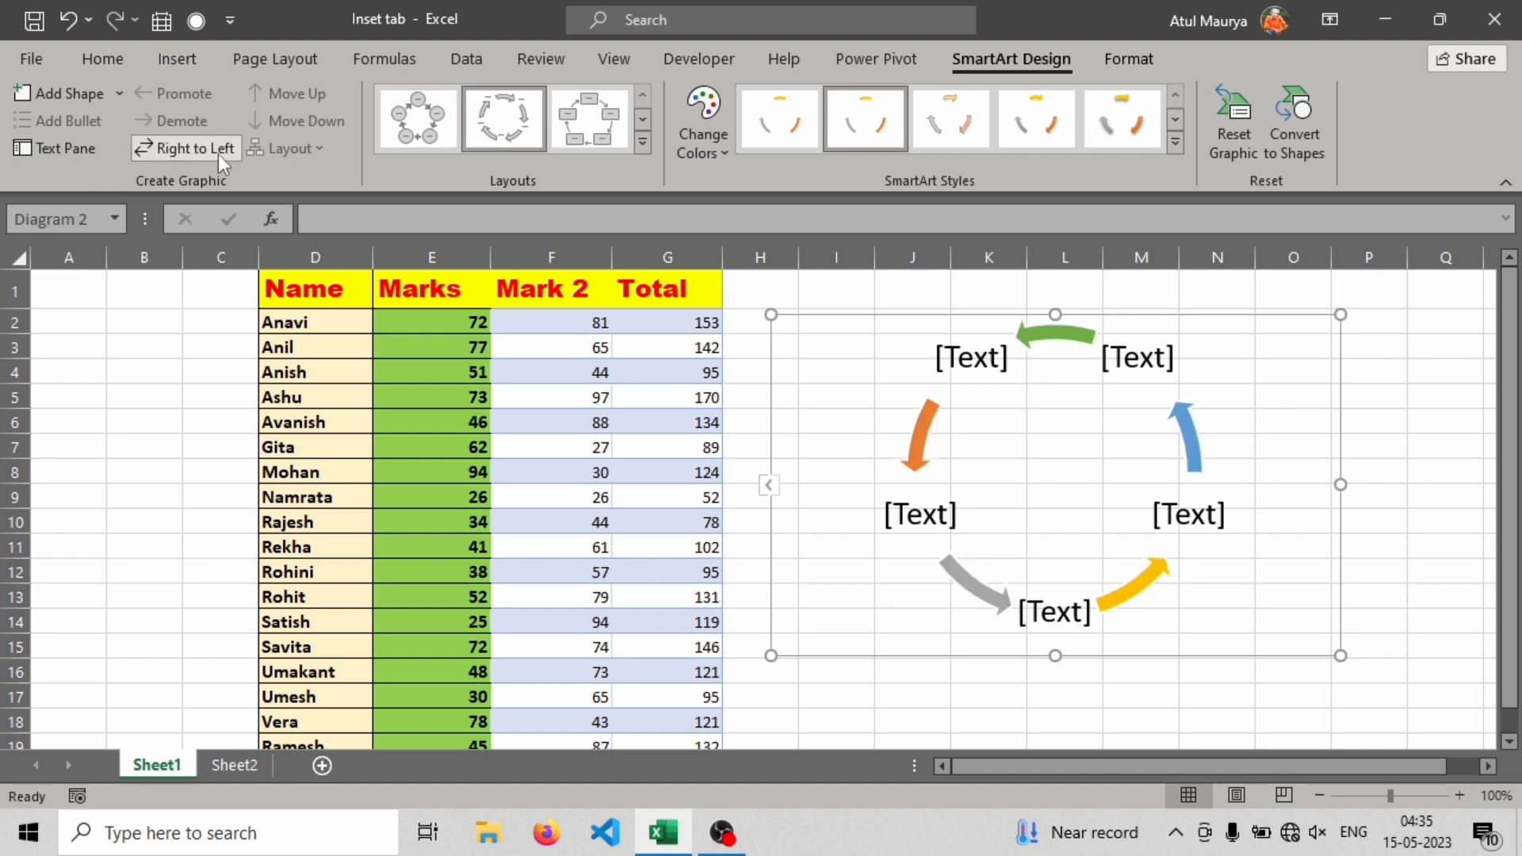
left_click(217, 153)
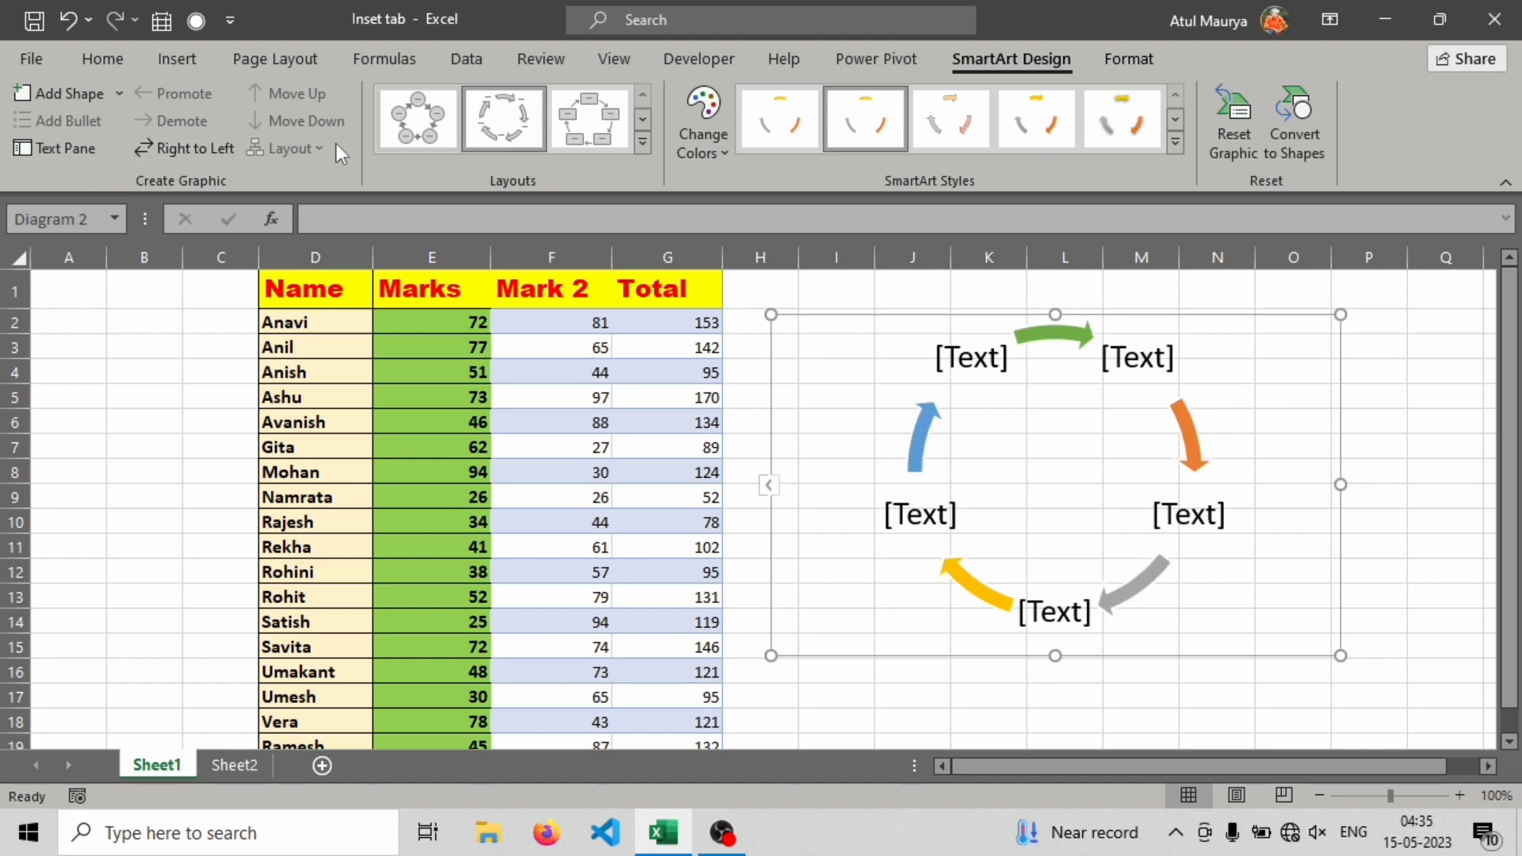
left_click(225, 151)
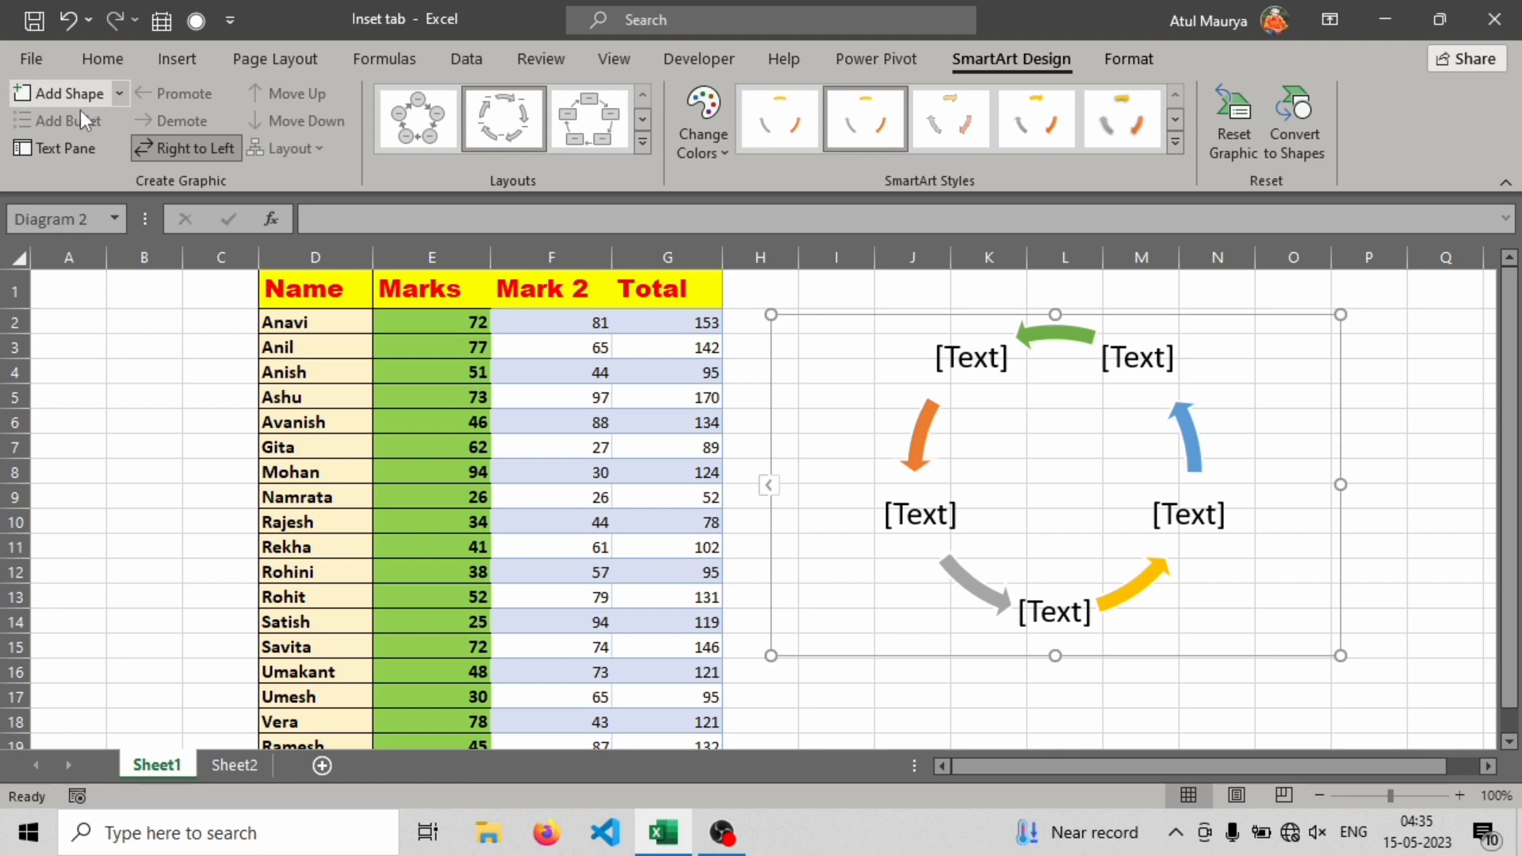
Fill the first four bullets of the SmartArt cycle with Computer, CPU, ROM and RAM
left_click(63, 150)
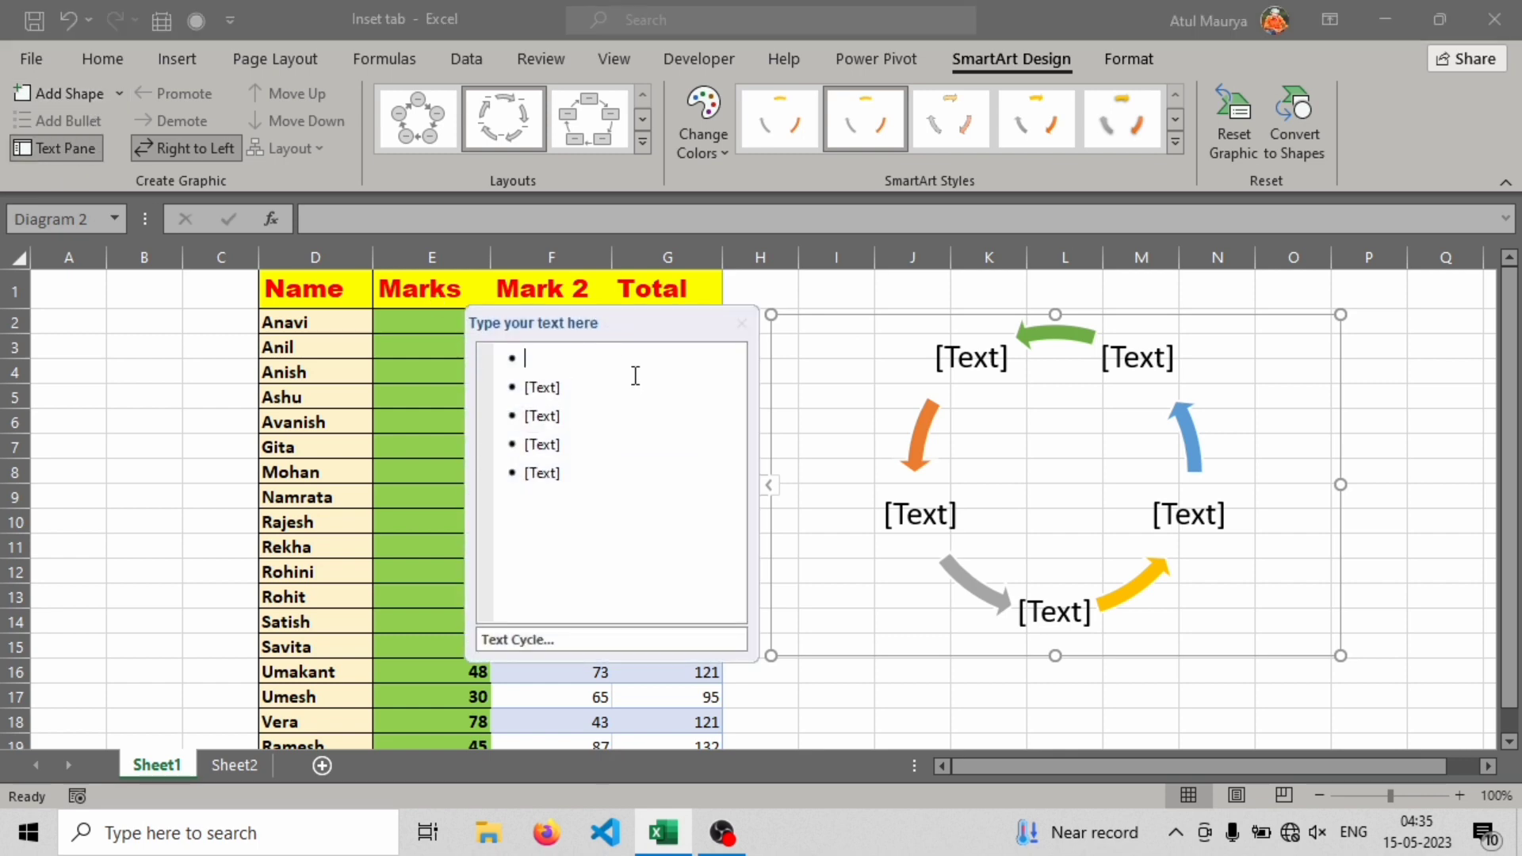
type("Com")
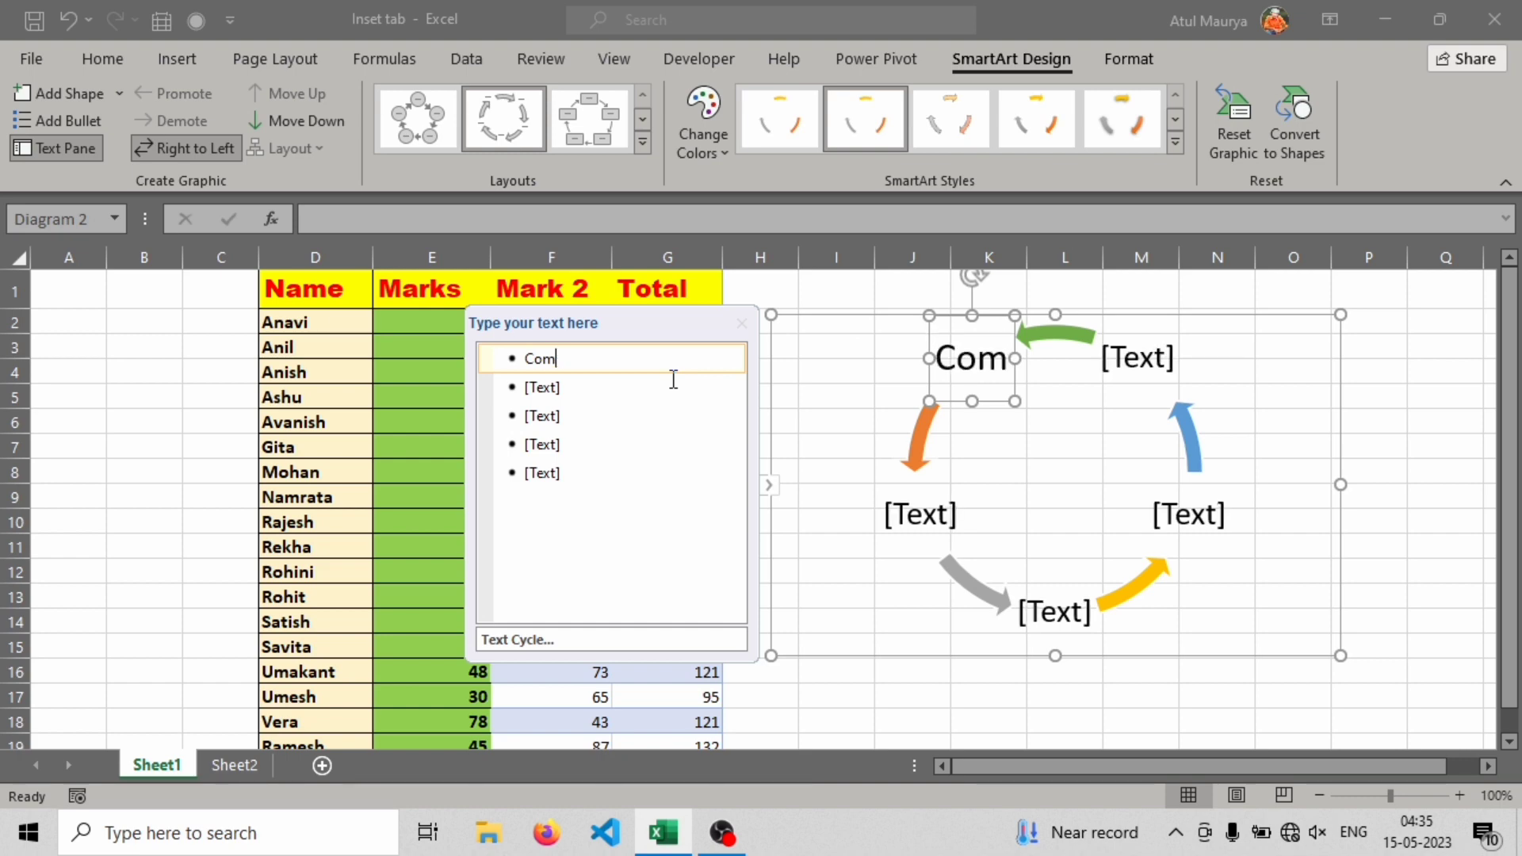
type("pputer")
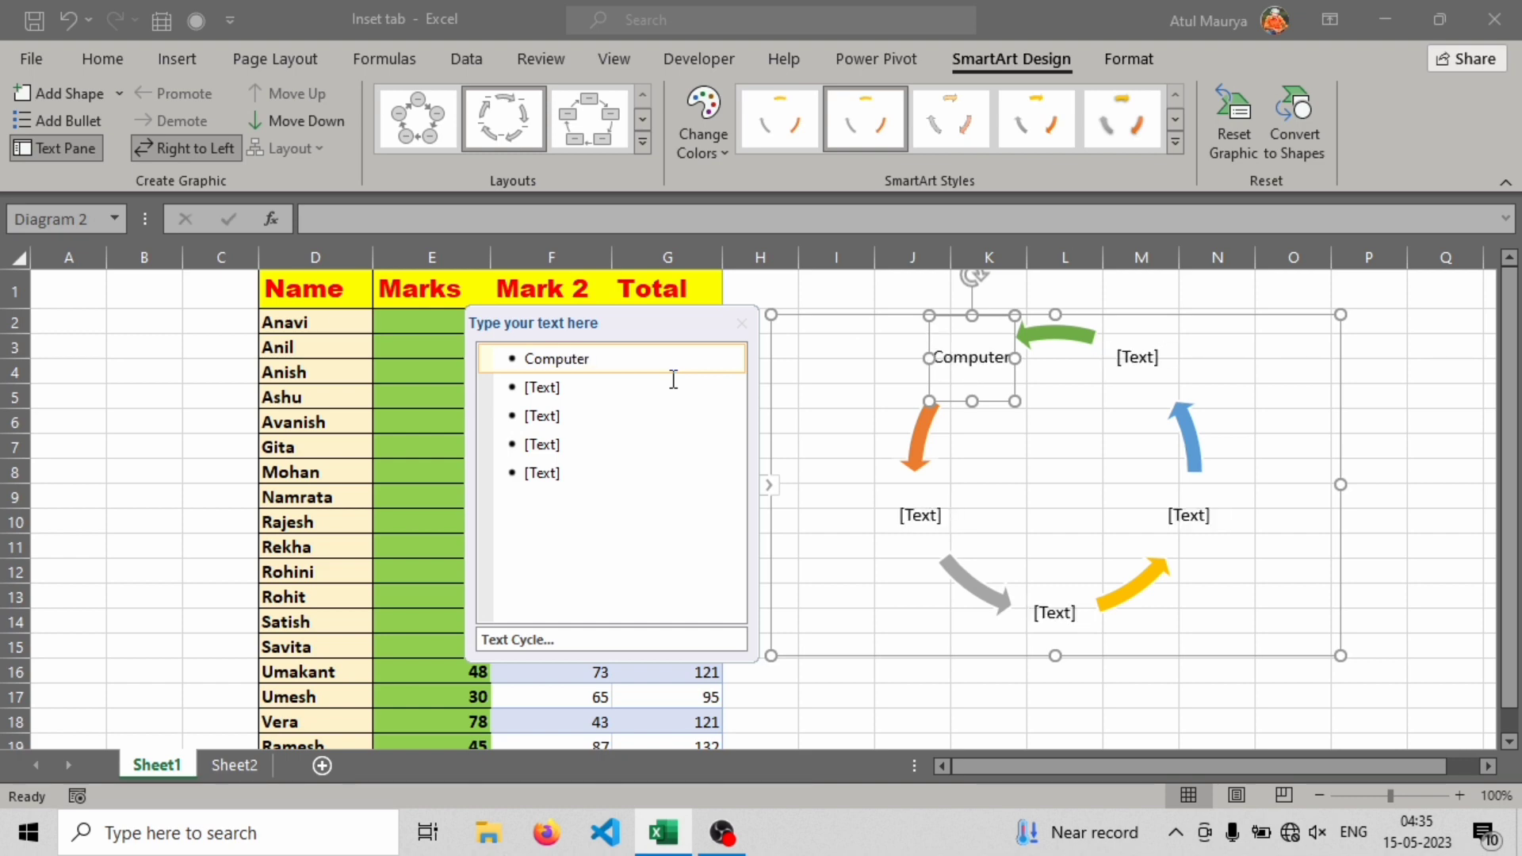
key("Return")
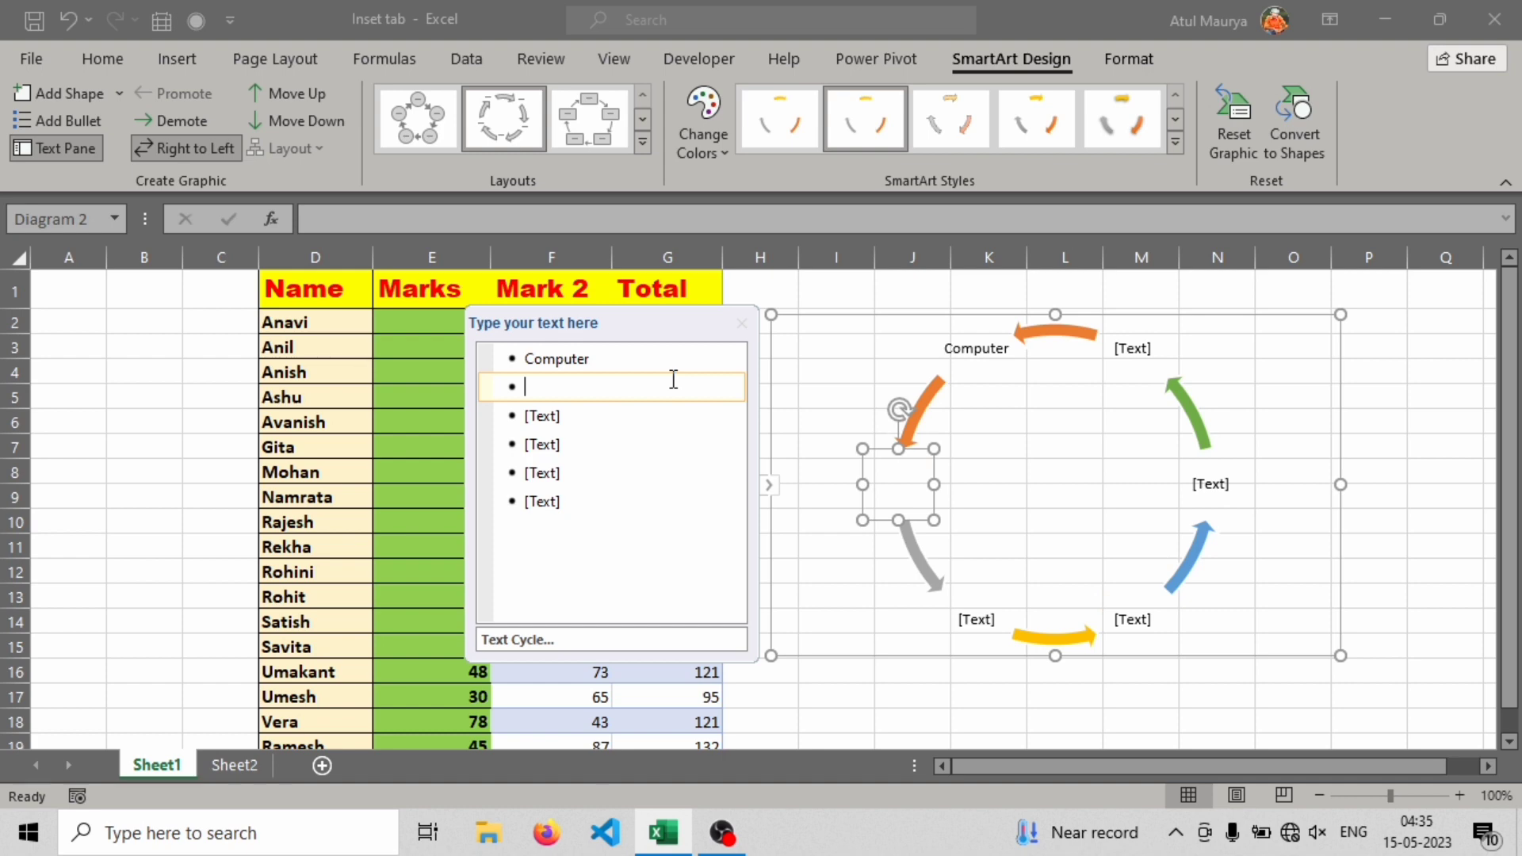
type("CPU")
key("Return")
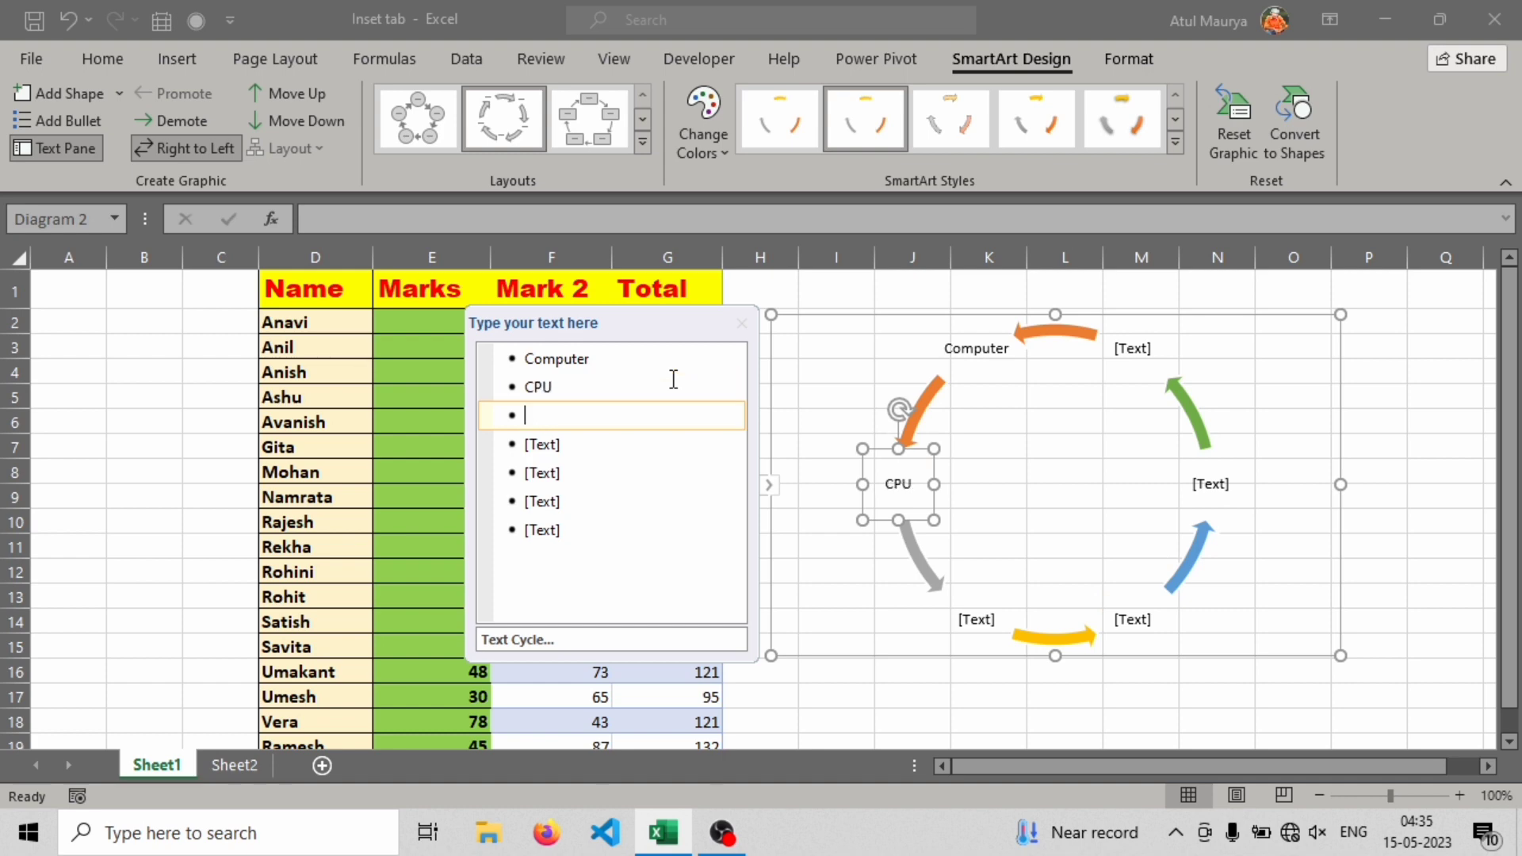
type("ROM")
key("Return")
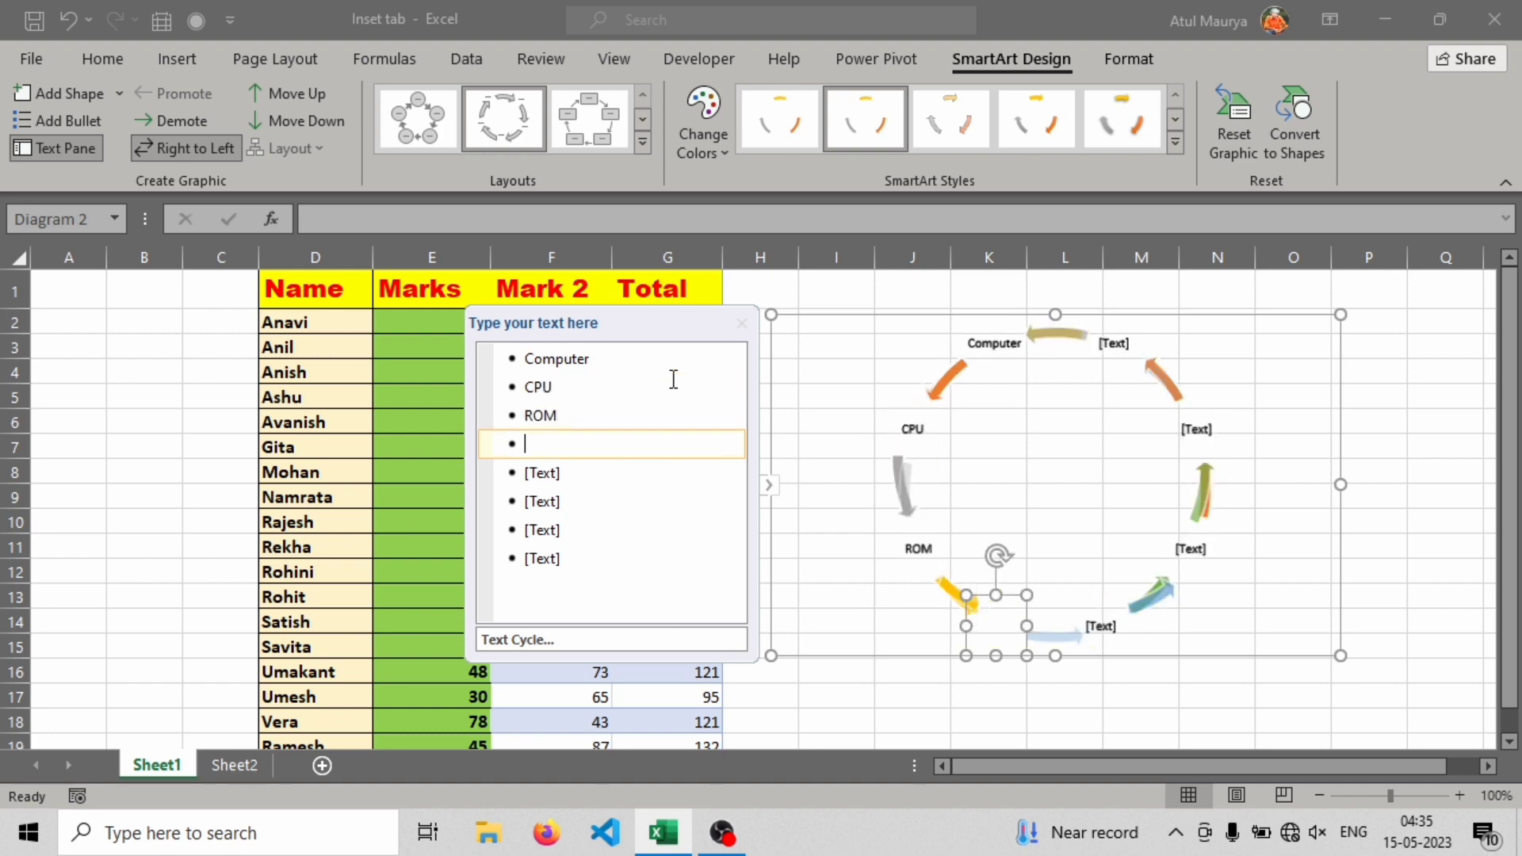
type("RAM")
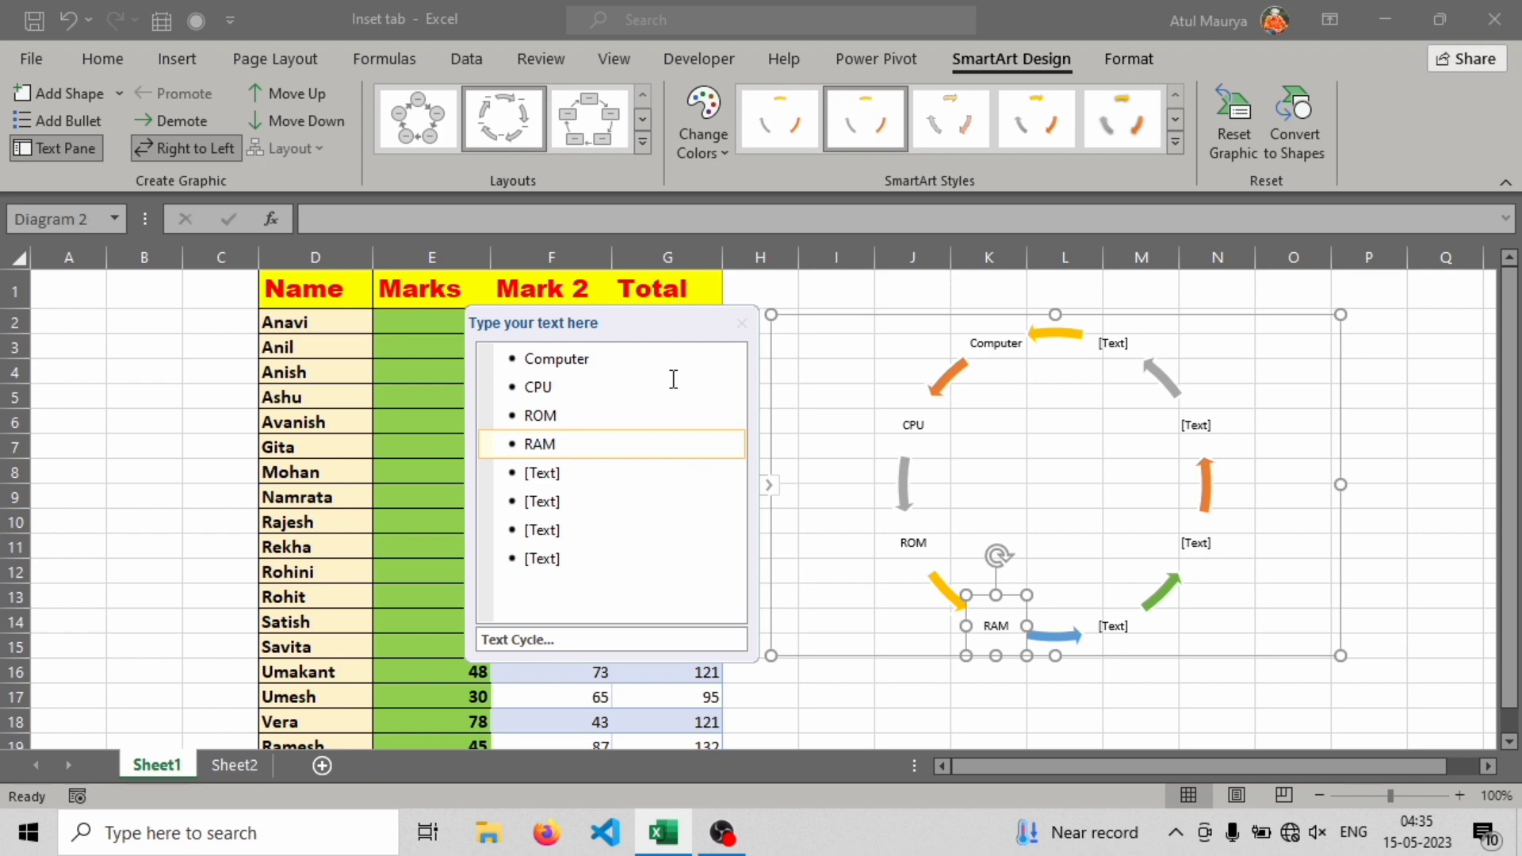
Remove all the empty placeholder bullets after RAM from the SmartArt cycle
left_click(566, 472)
key("Down")
key("Down")
key("Down")
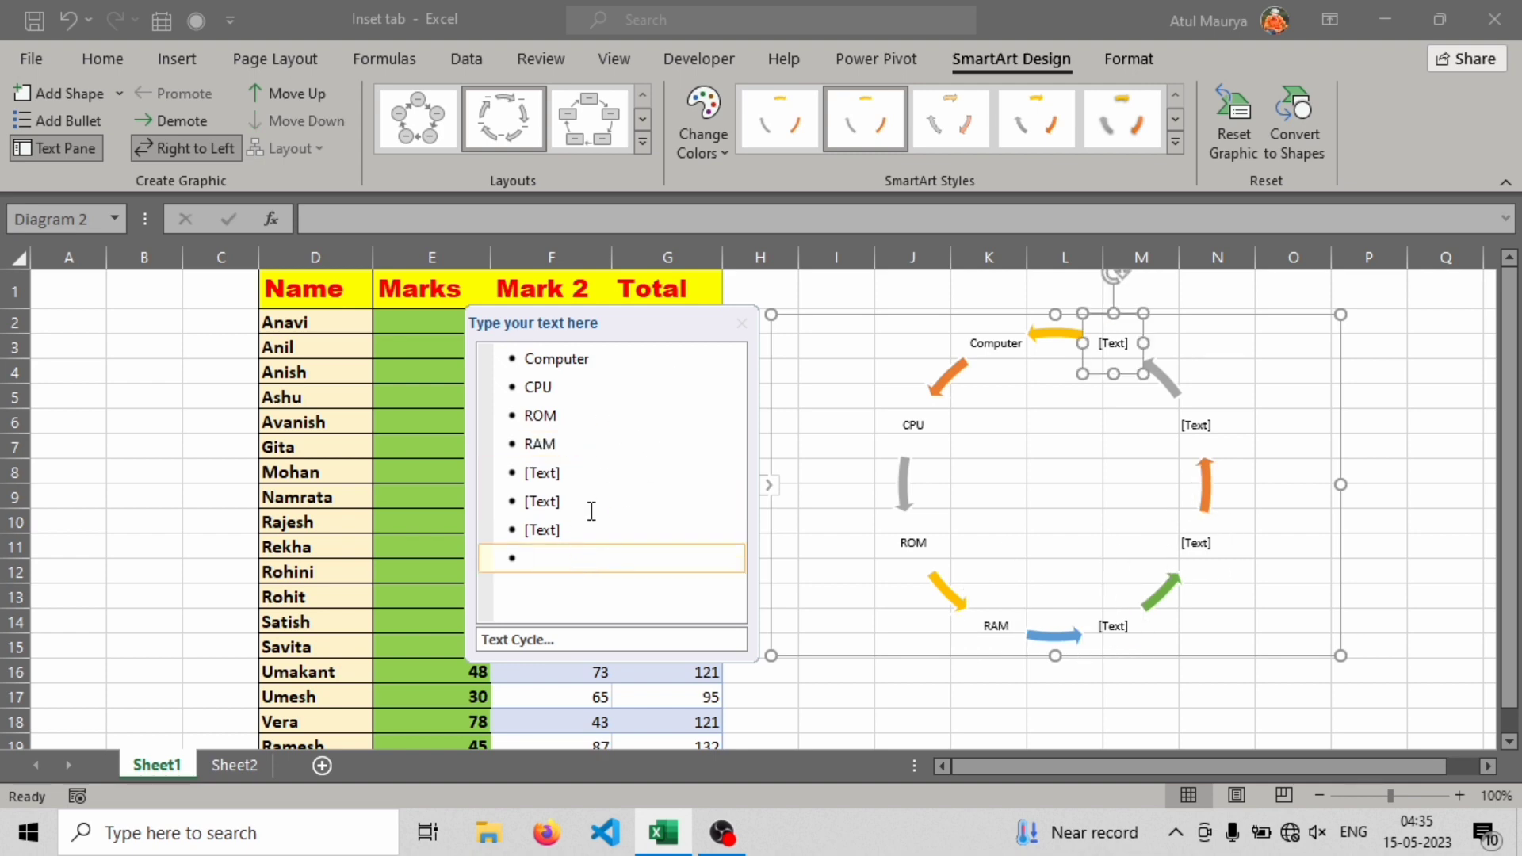
left_click_drag(467, 558, 469, 557)
key("BackSpace")
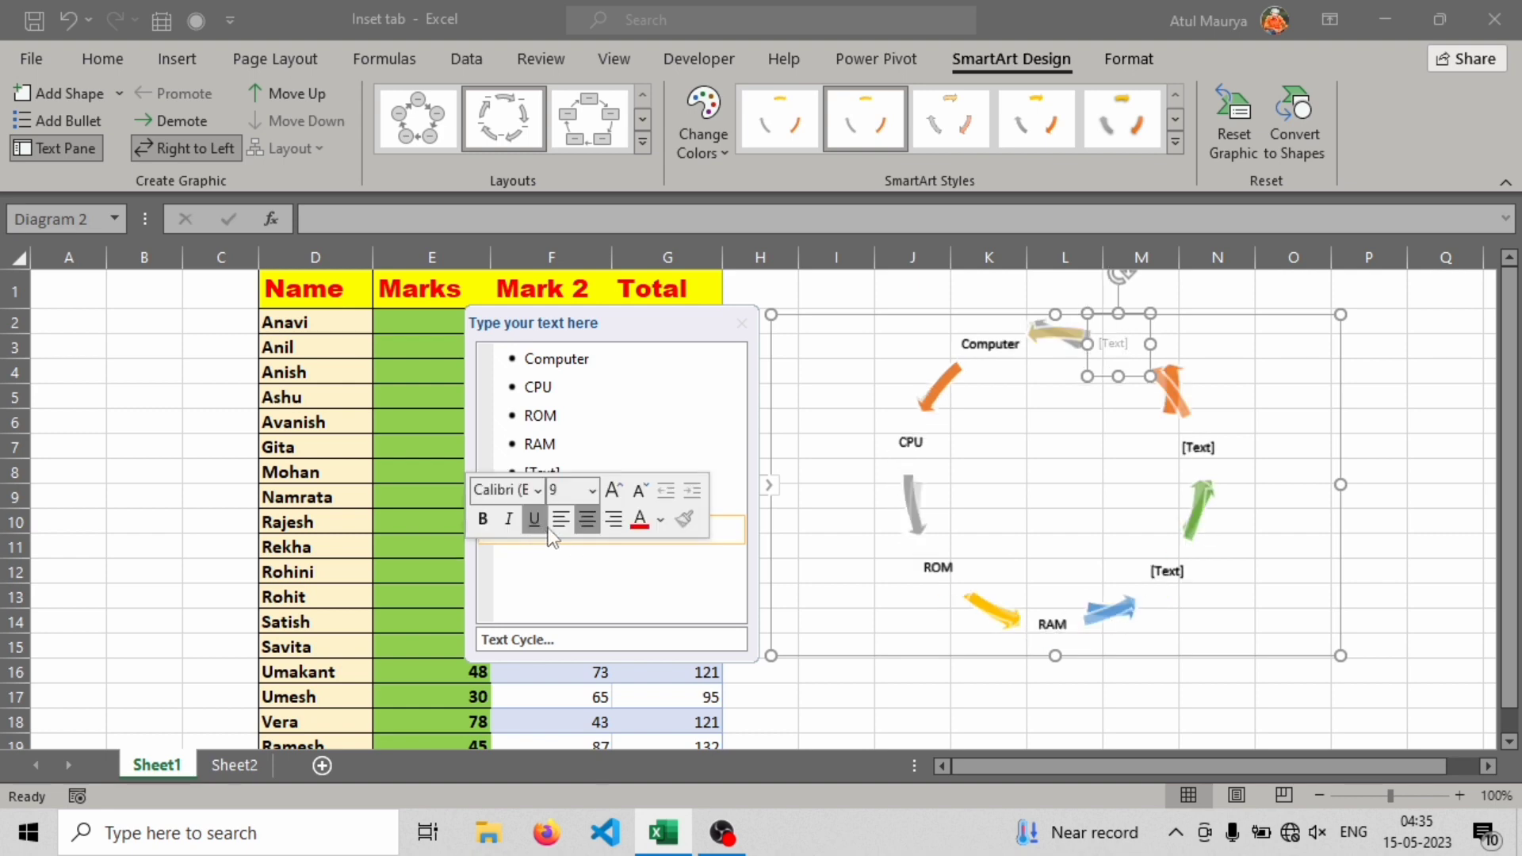
left_click(666, 445)
left_click(590, 544)
key("Return")
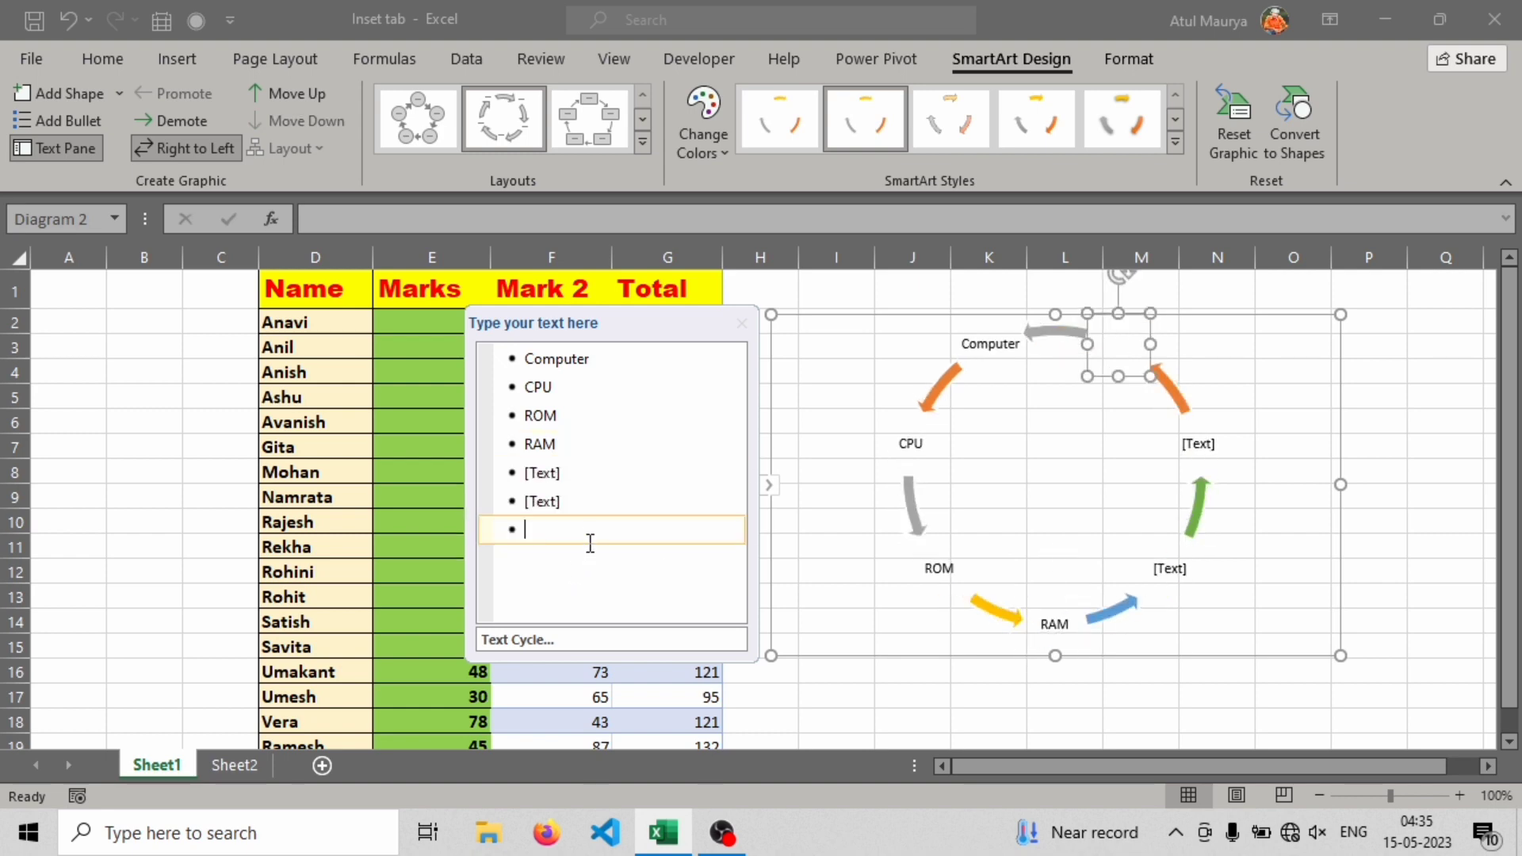
key("BackSpace")
key("BackSpace")
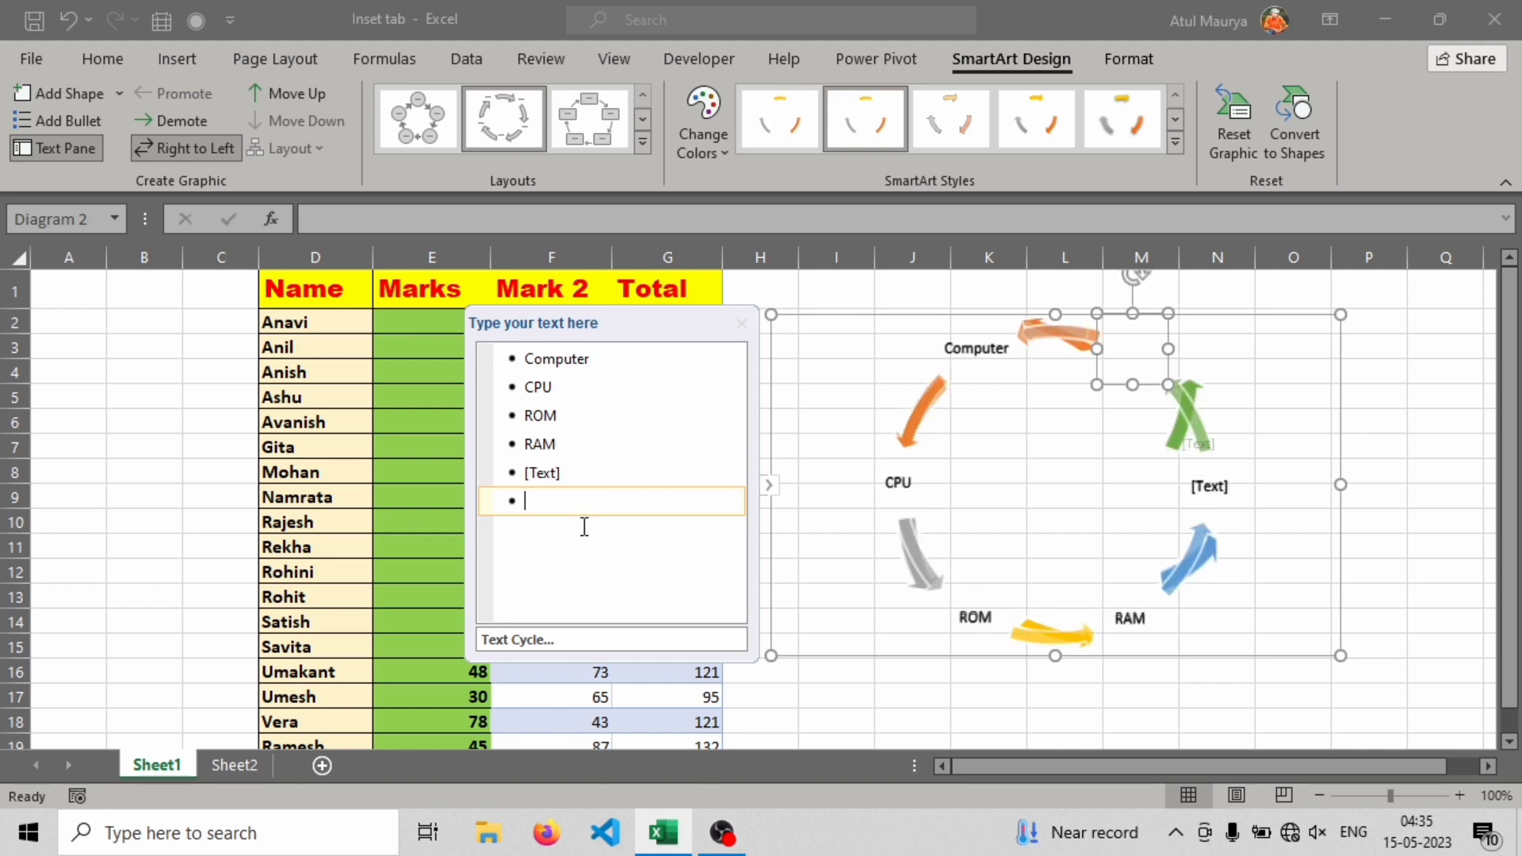
key("BackSpace")
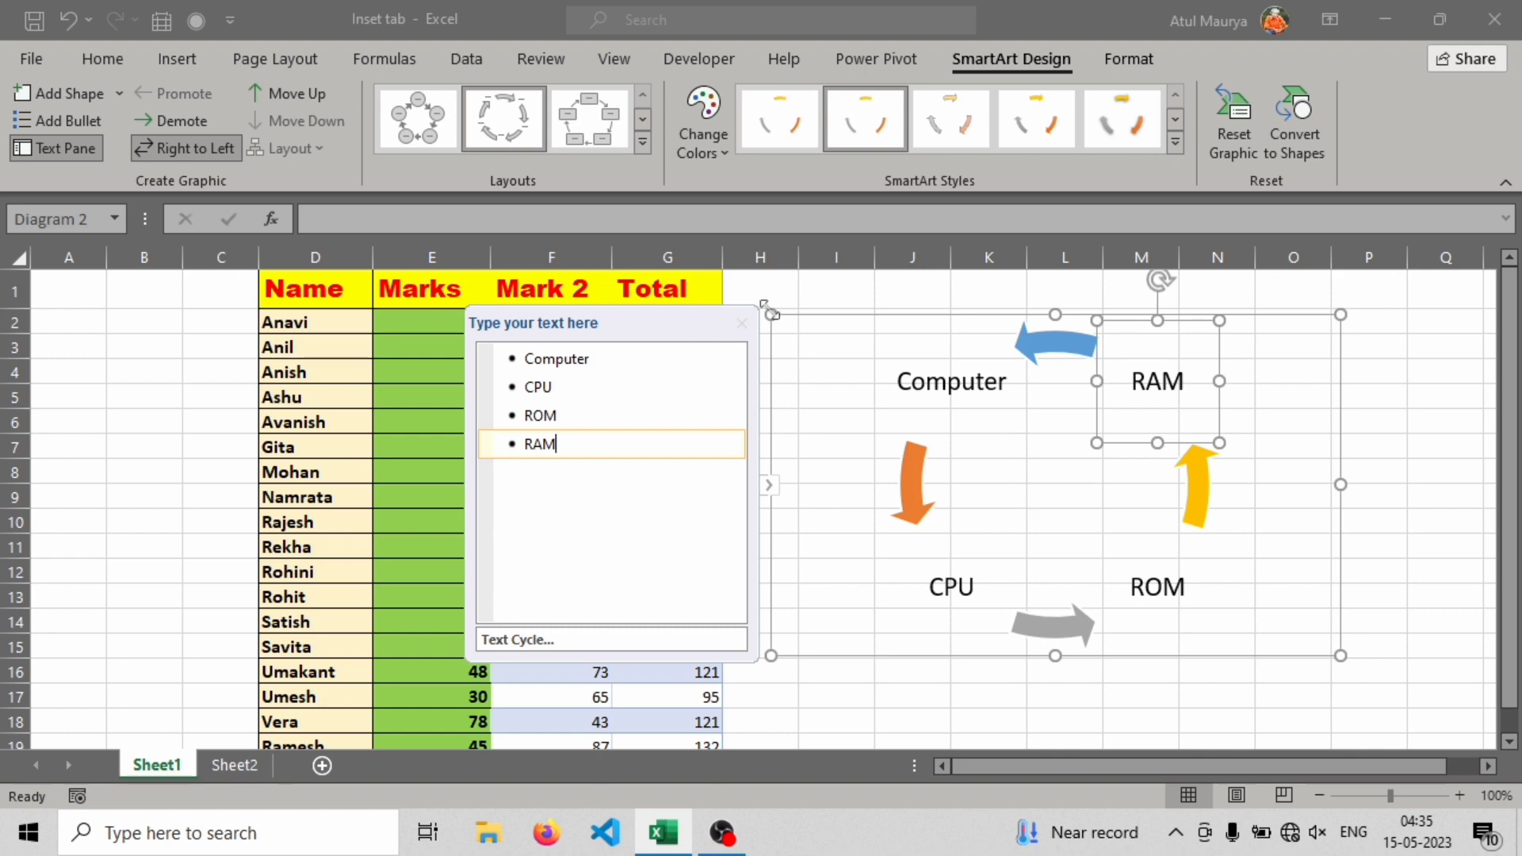
Delete the whole cycle SmartArt graphic from Sheet1
left_click(835, 340)
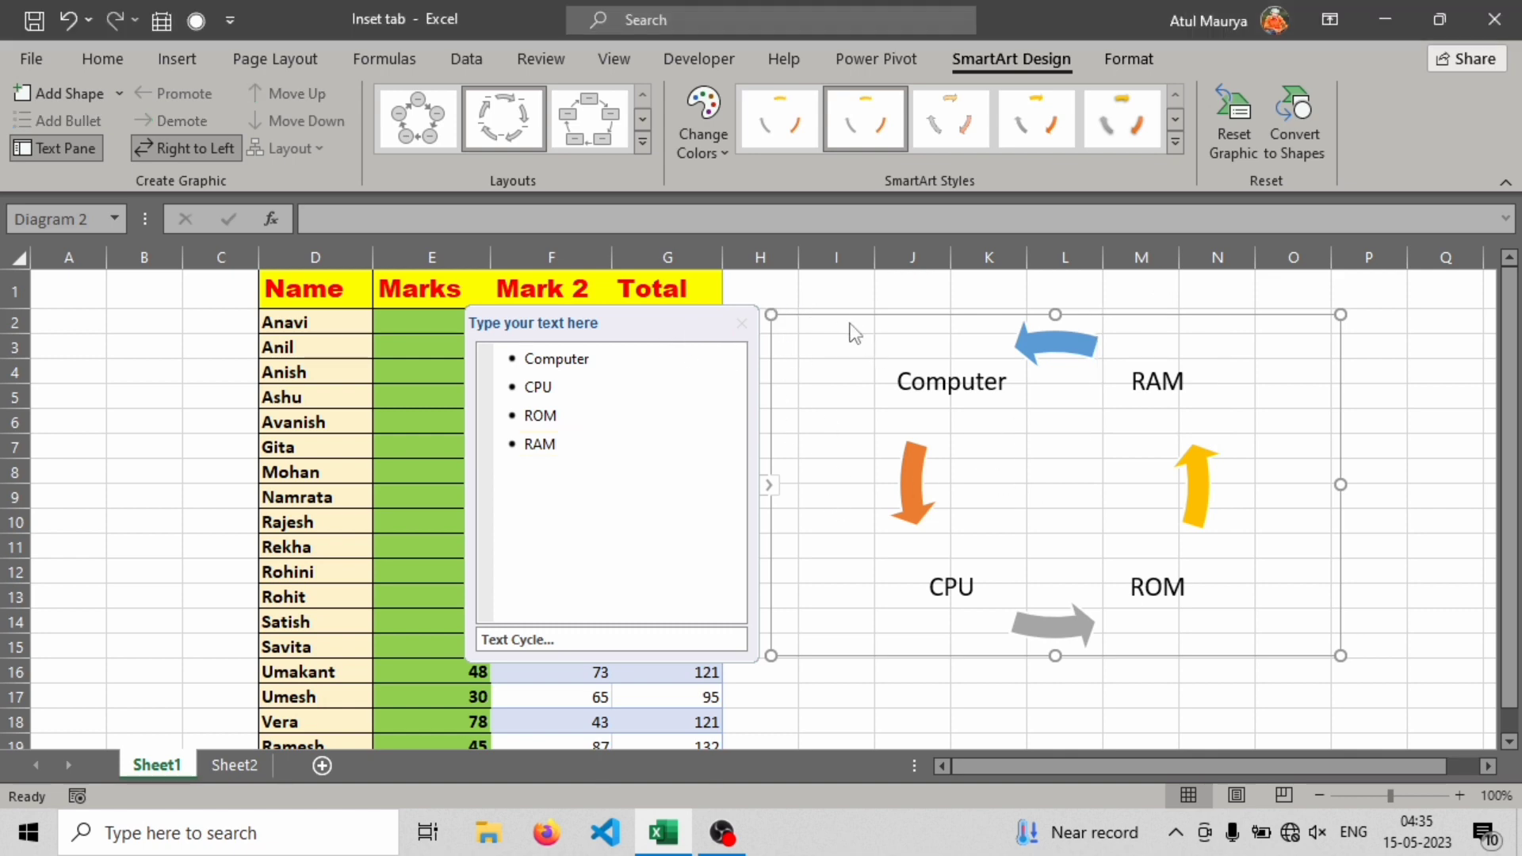
key("Delete")
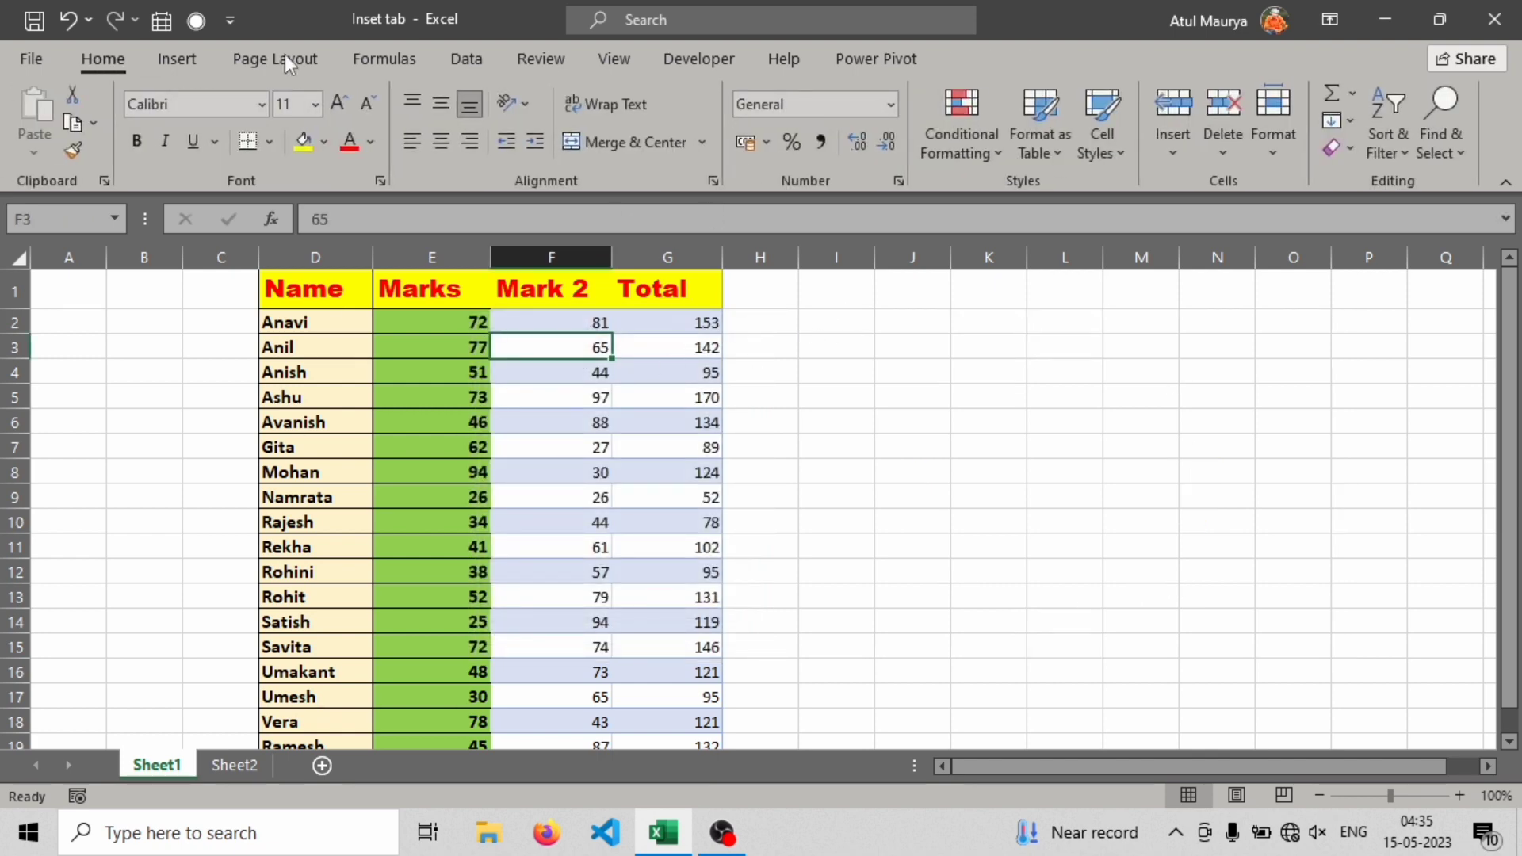
Insert a screen clipping of the sunset area of the desktop wallpaper into Sheet1
left_click(217, 59)
left_click(197, 59)
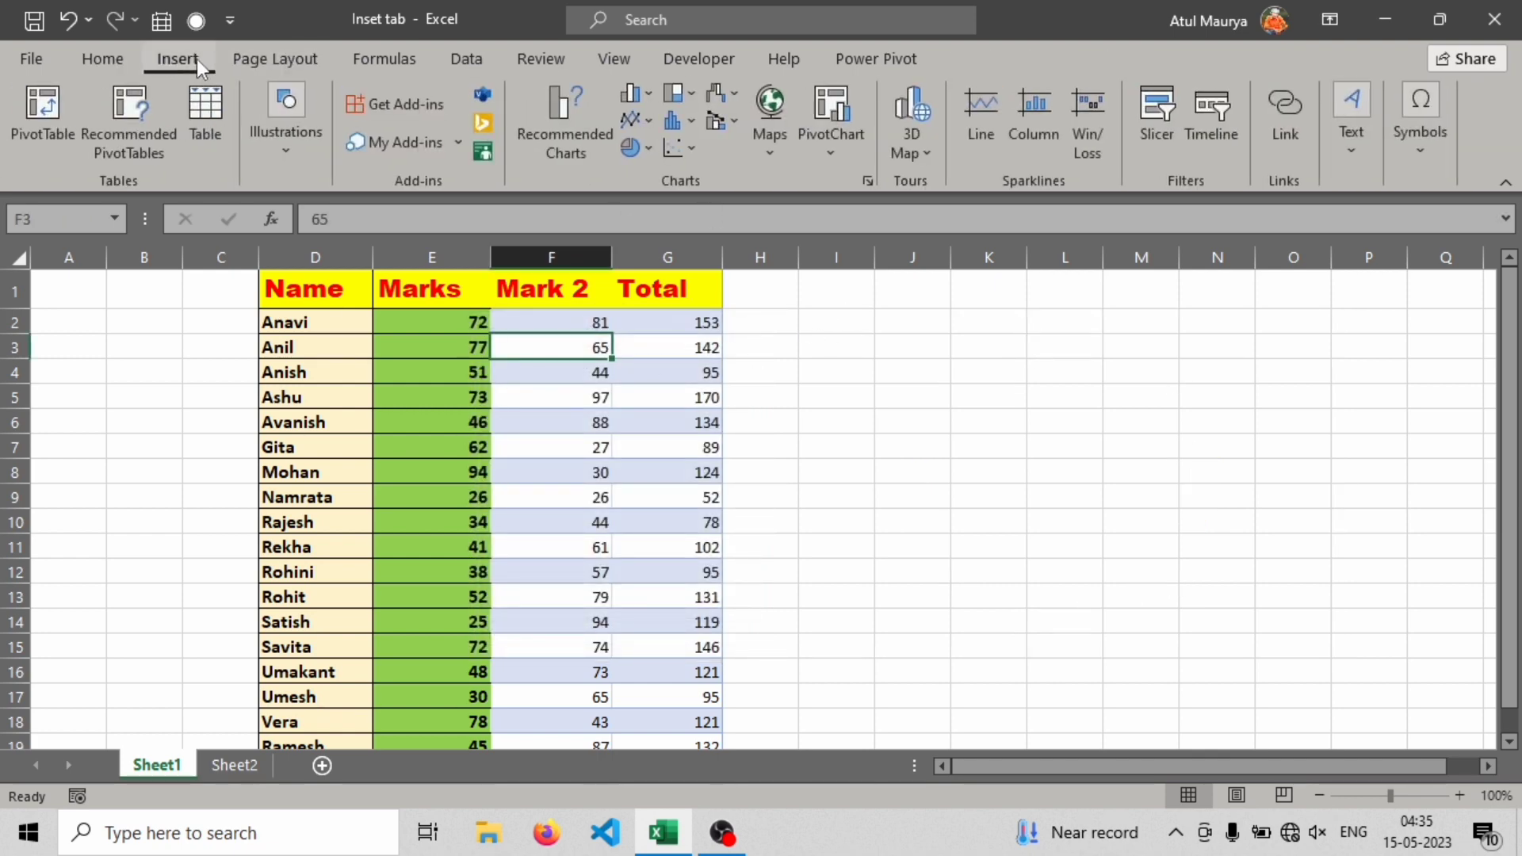
left_click(458, 144)
left_click(281, 155)
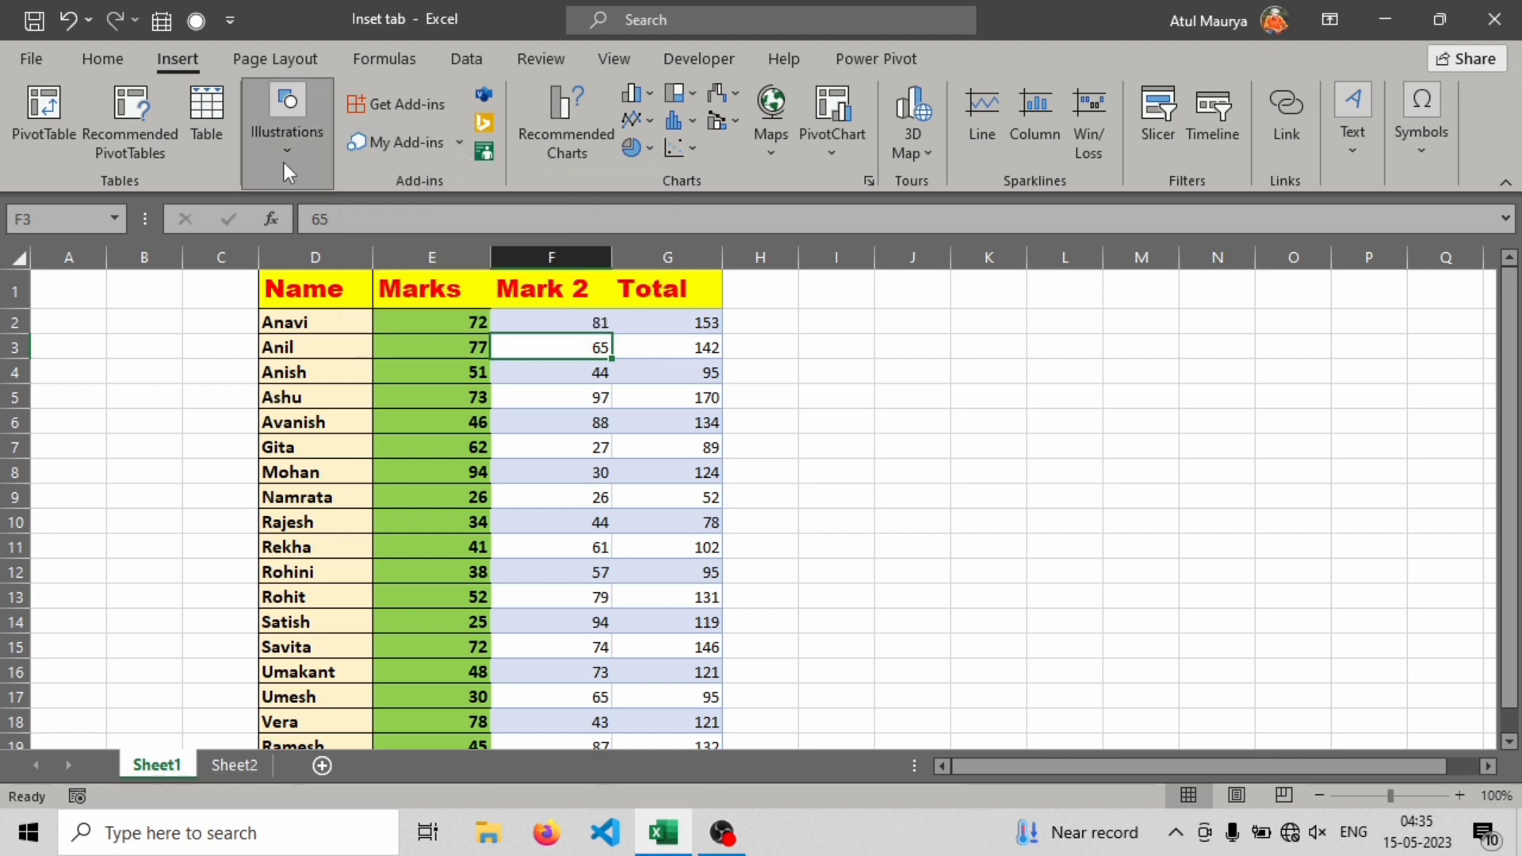
left_click(285, 161)
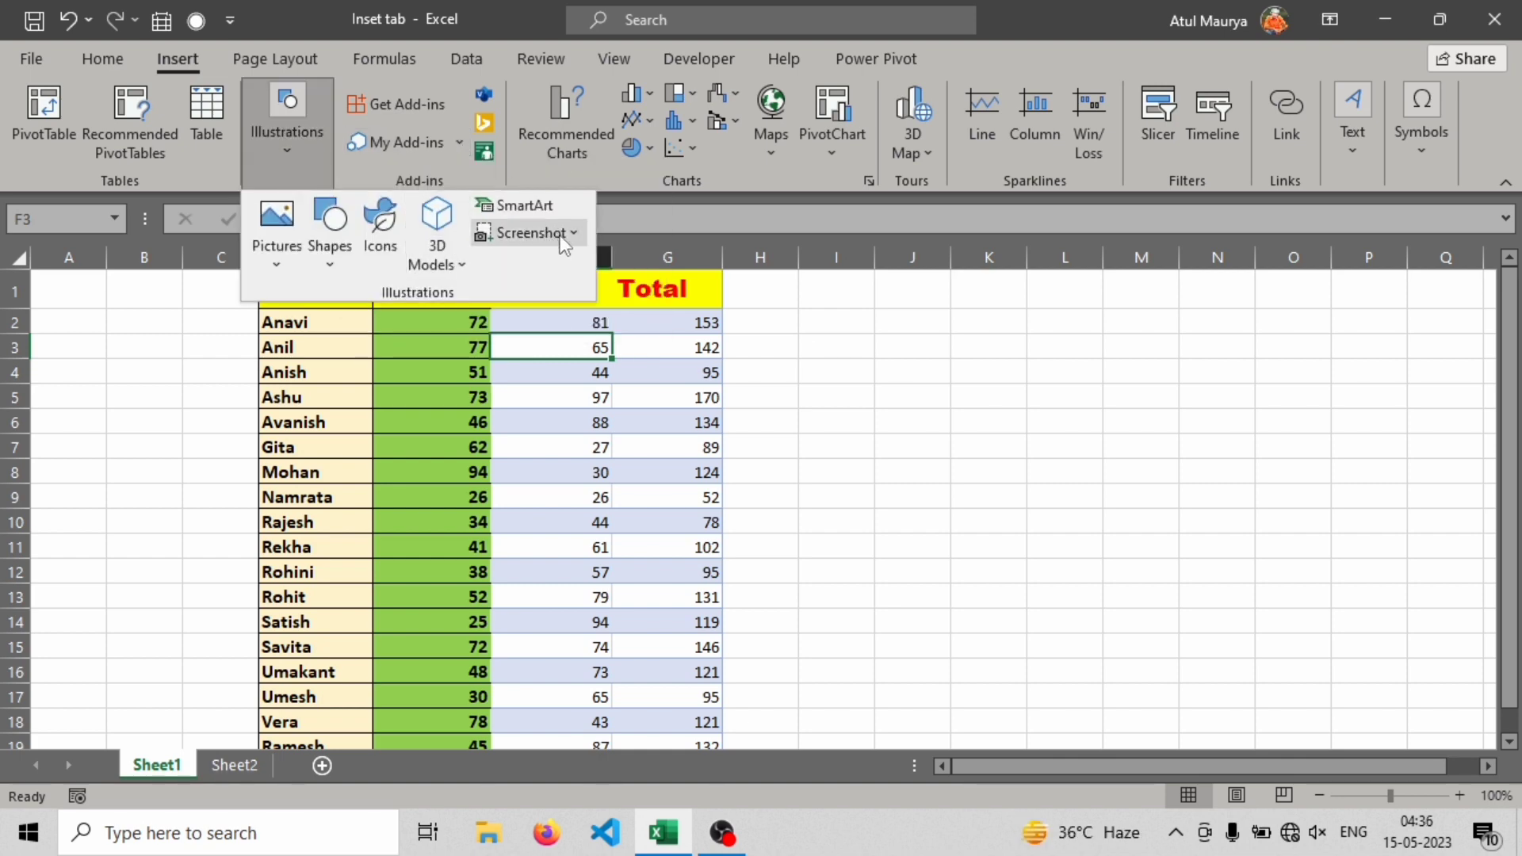
left_click(572, 230)
left_click(558, 268)
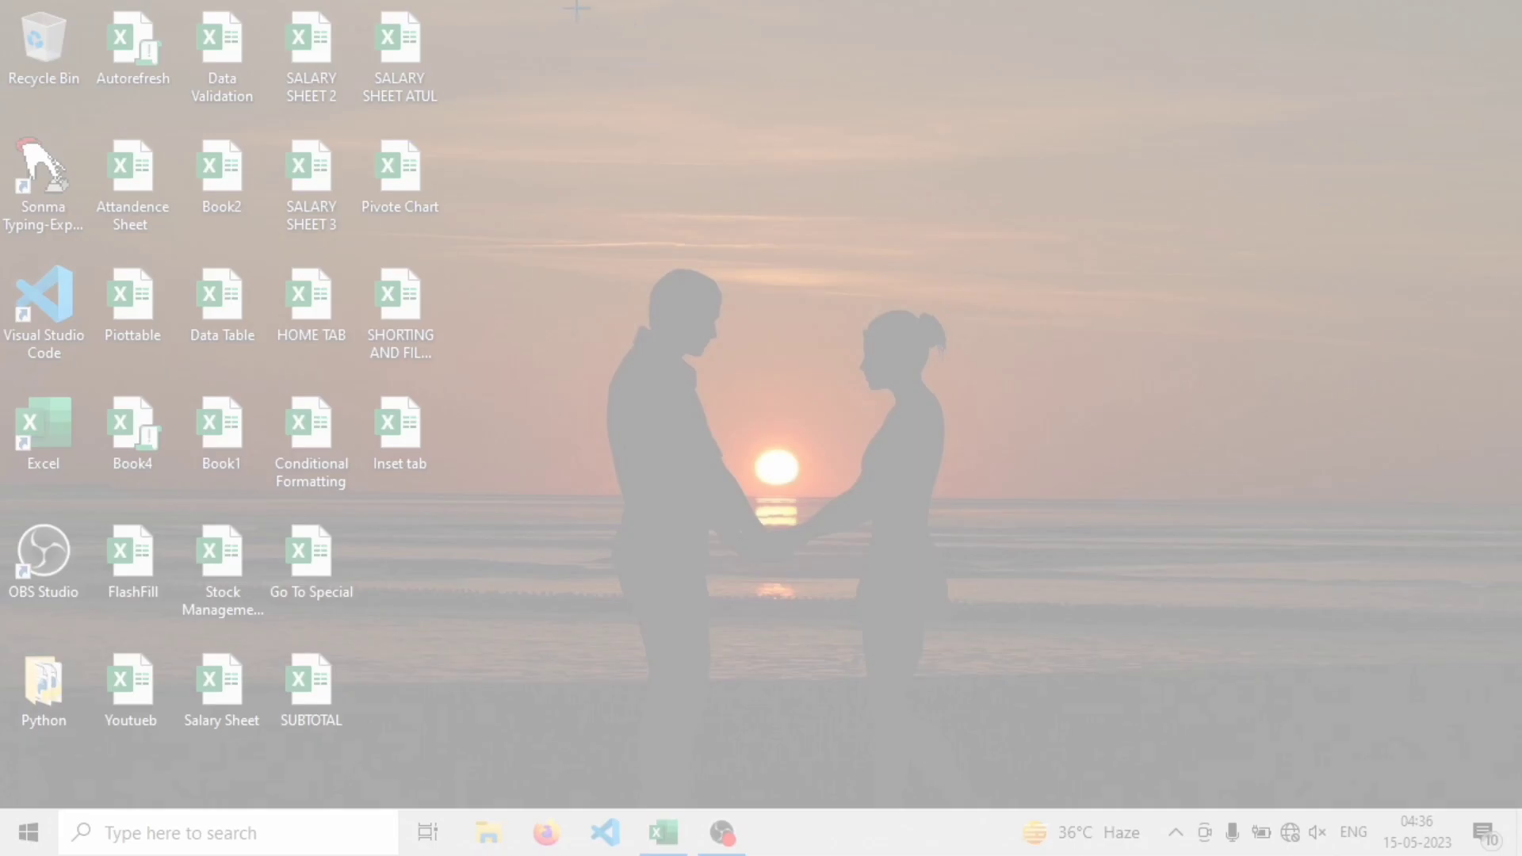
left_click_drag(576, 9, 1423, 441)
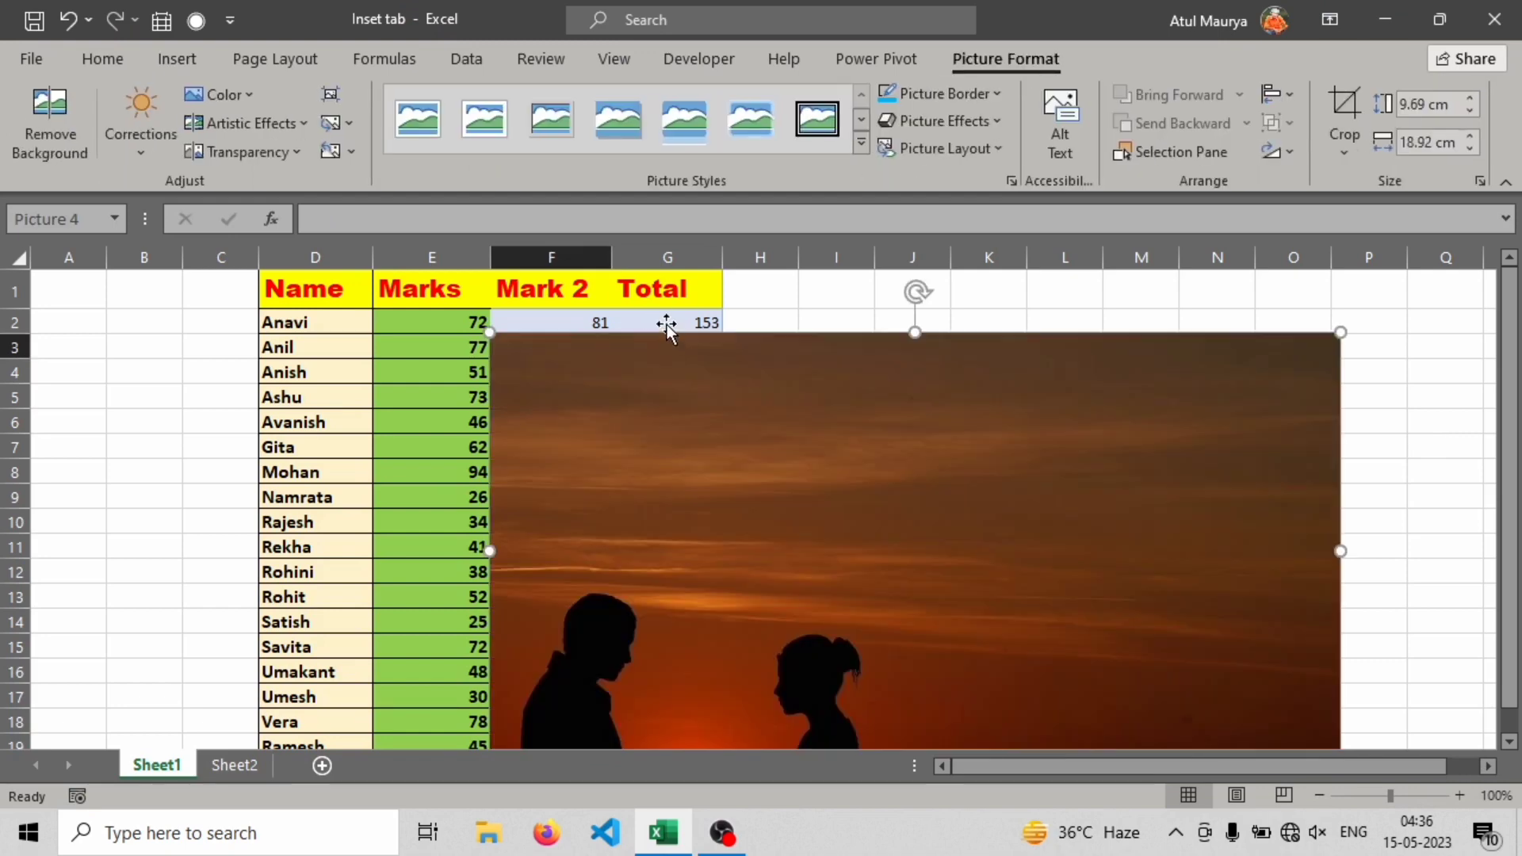
Shrink the sunset clipping to about 4.48 cm by 8.75 cm beside the marks table, then delete it
left_click_drag(781, 401, 750, 375)
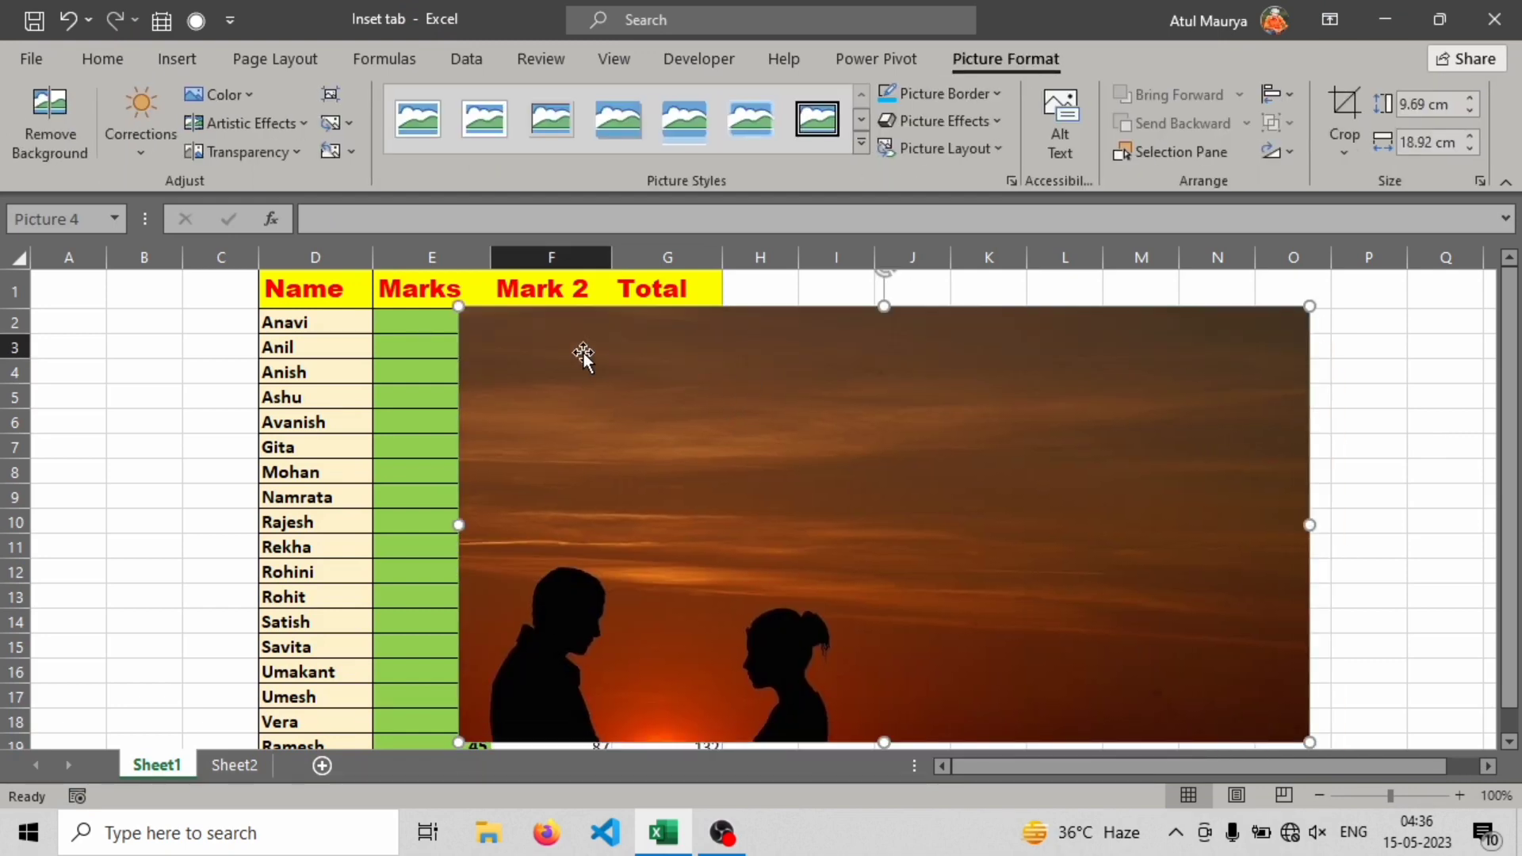
left_click_drag(459, 306, 842, 444)
left_click_drag(979, 487, 958, 390)
left_click_drag(708, 344, 891, 373)
left_click_drag(967, 424, 971, 345)
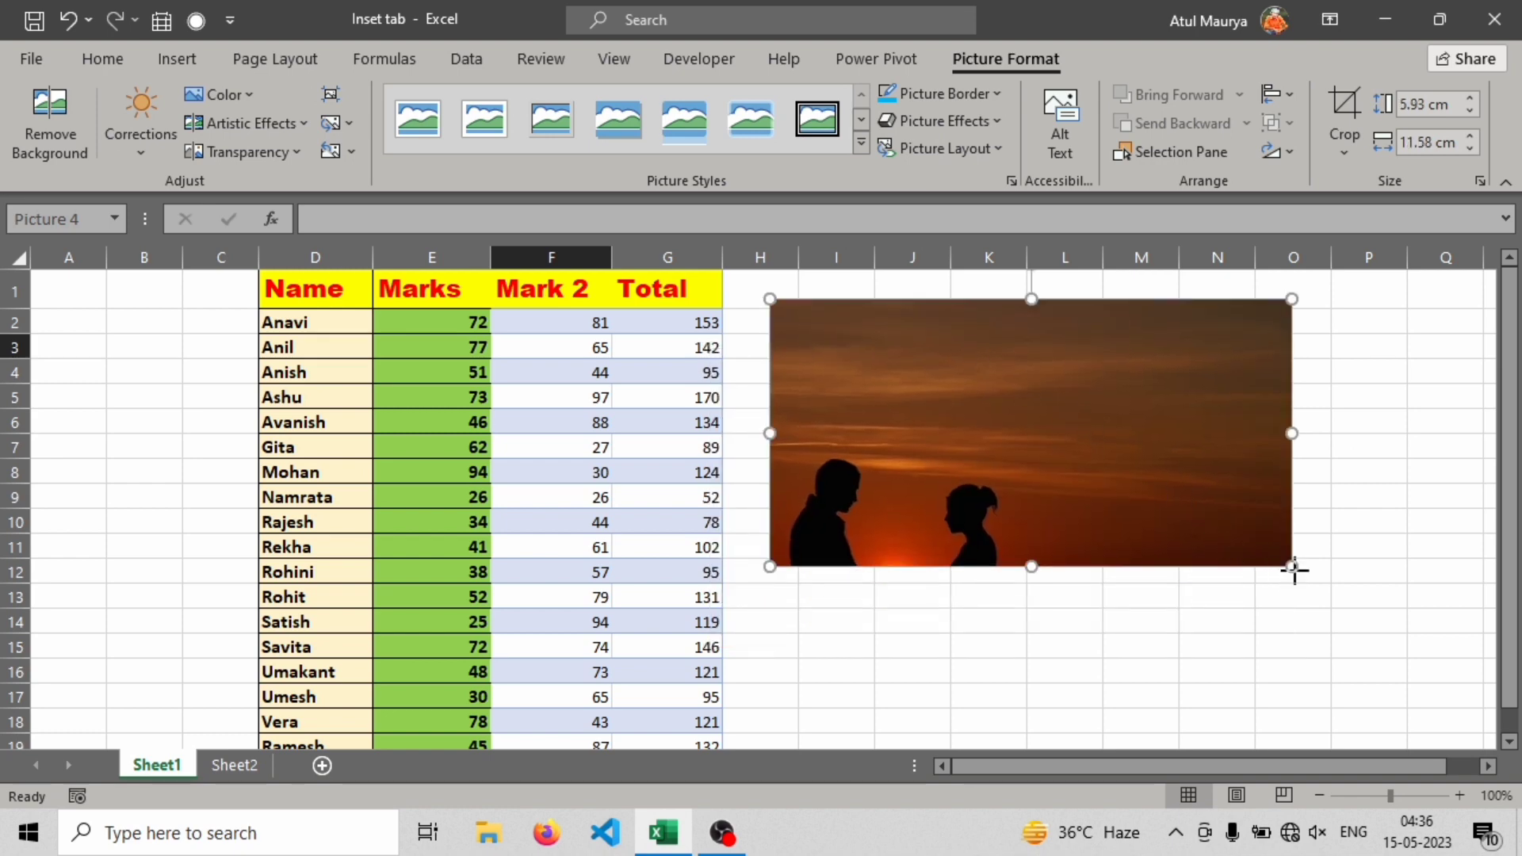
left_click_drag(1292, 569, 1164, 501)
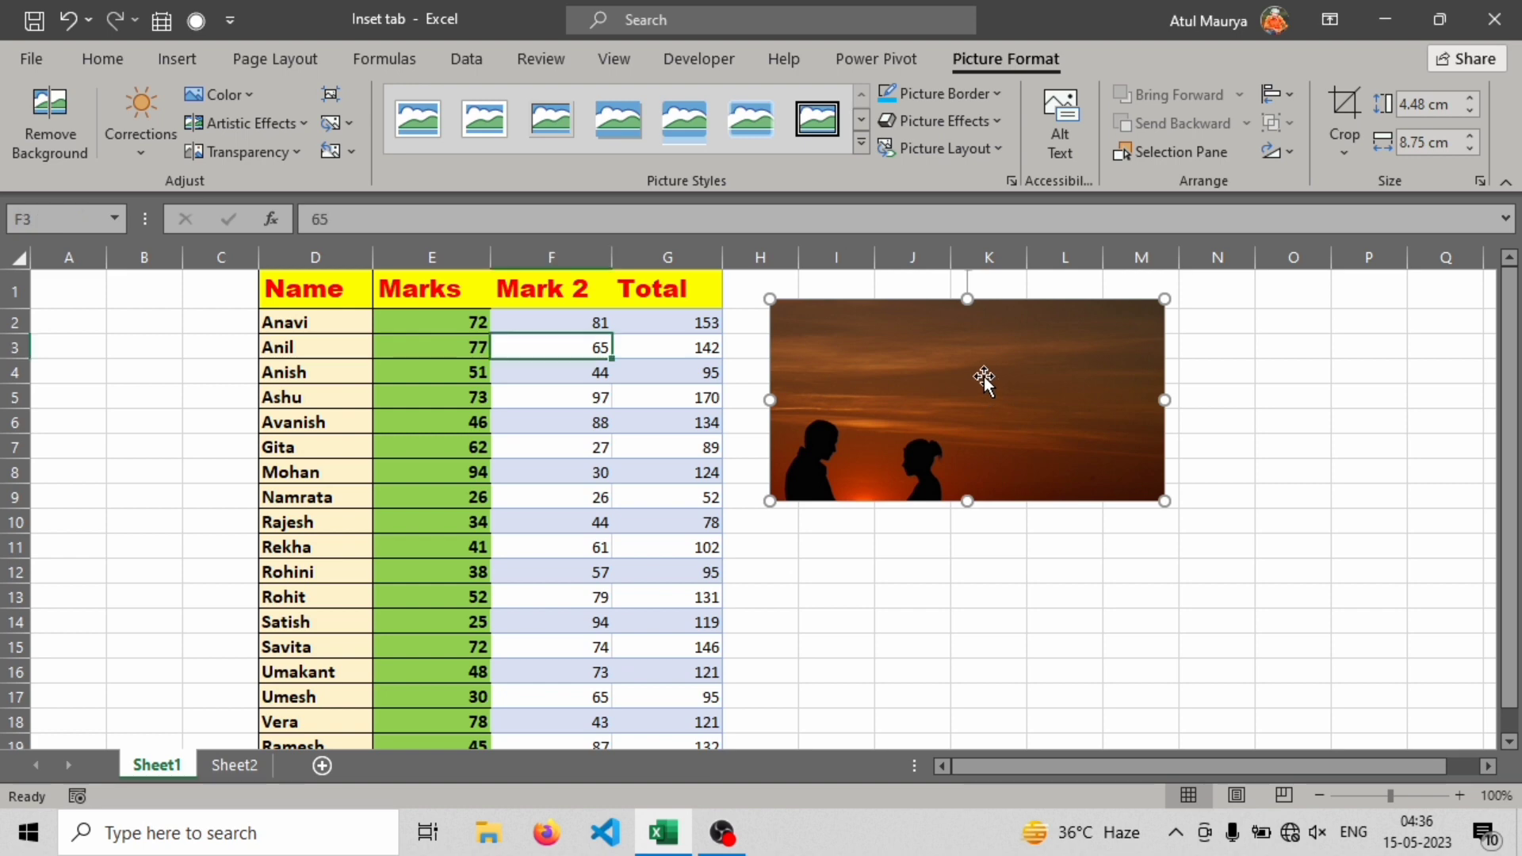
key("Delete")
Insert a screen clipping of the Excel window showing the marks table into Sheet1 and maximize the workbook window
left_click(177, 62)
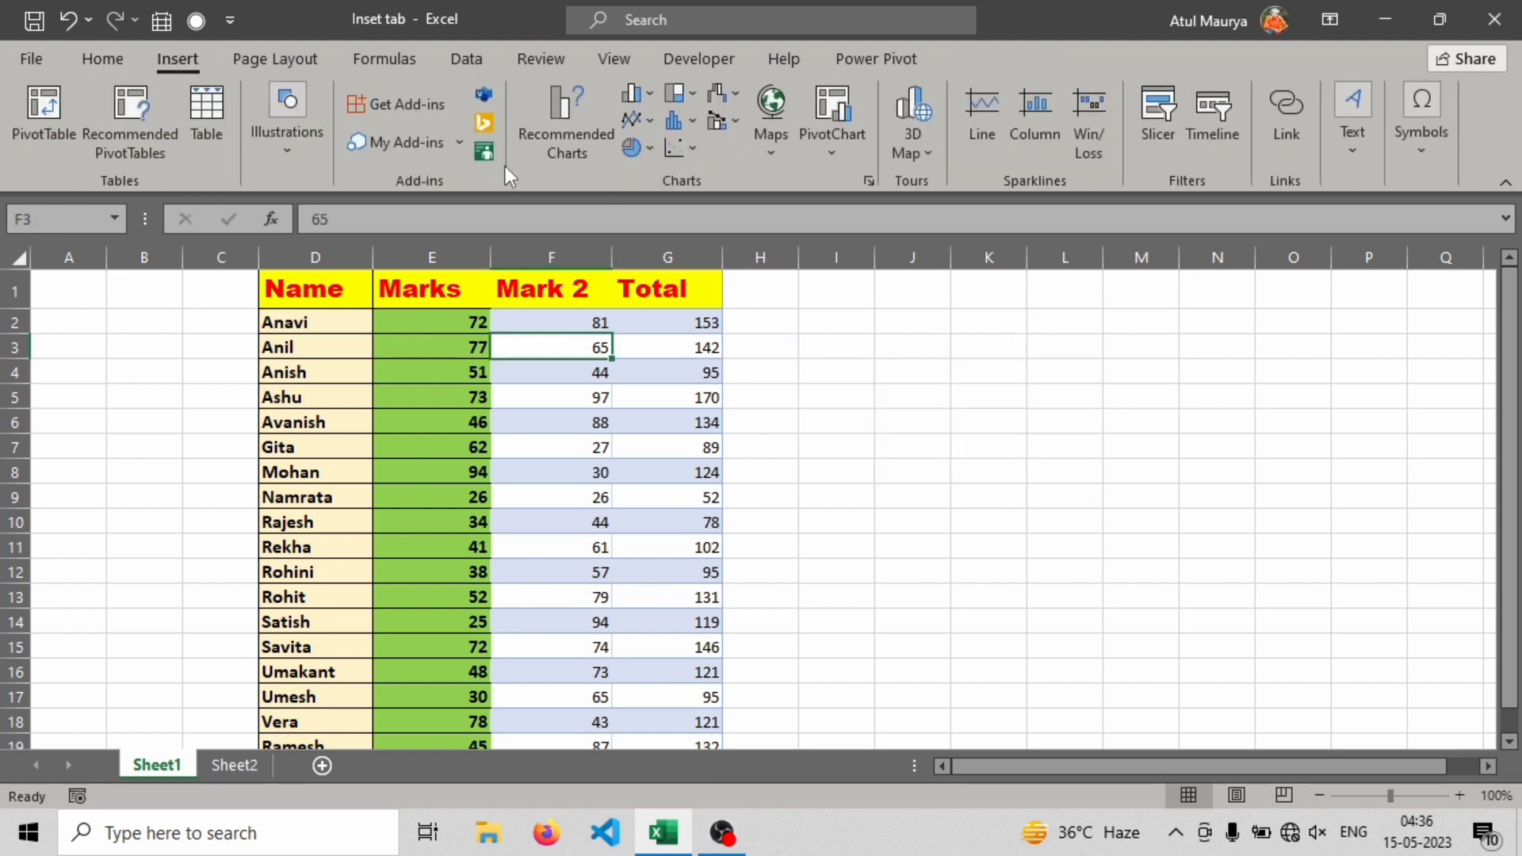
left_click(301, 143)
left_click(535, 233)
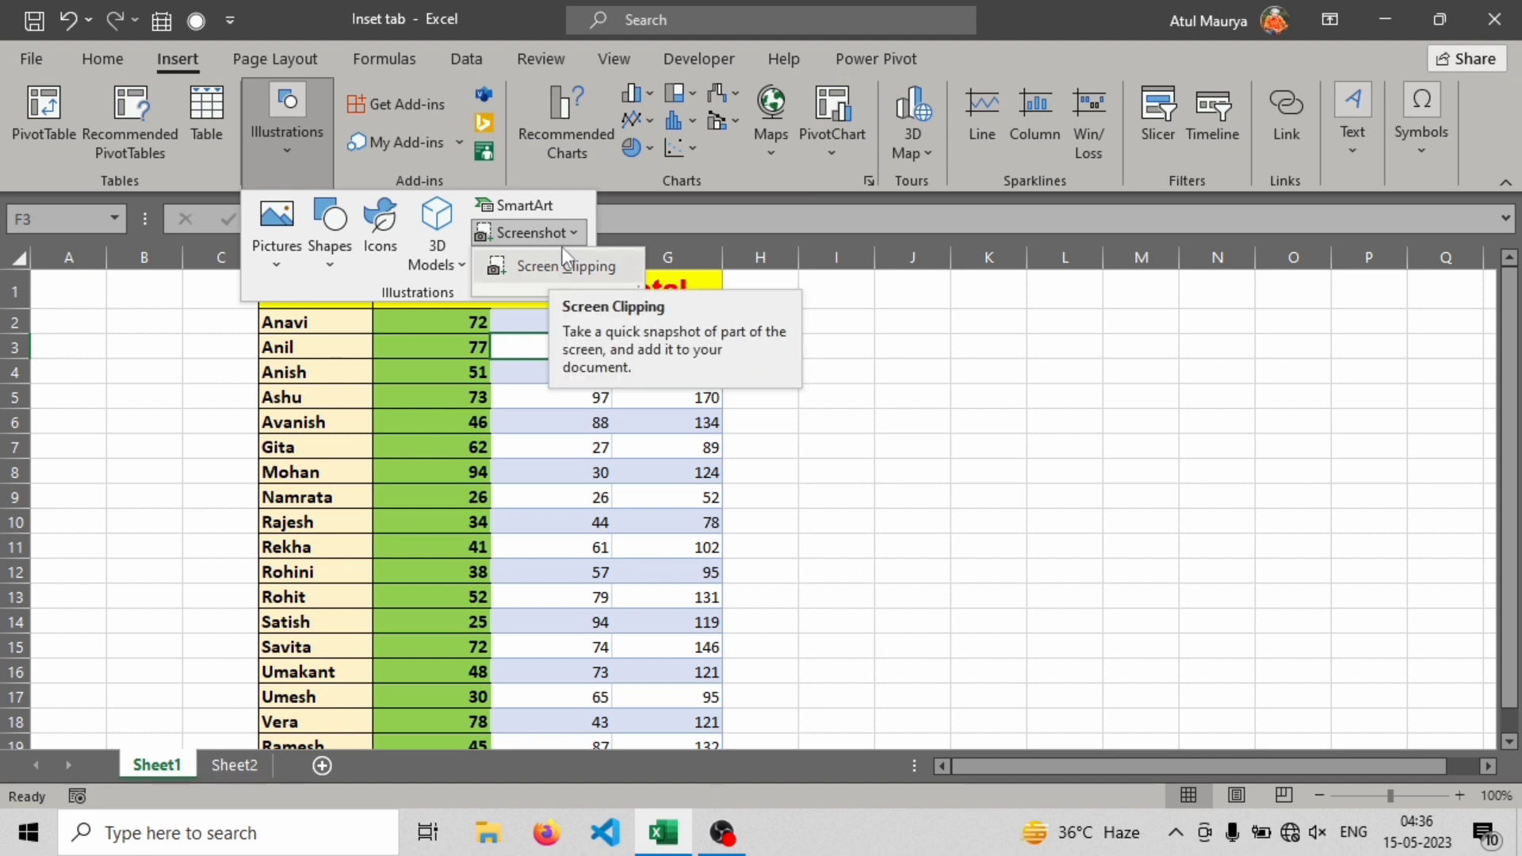
left_click(582, 276)
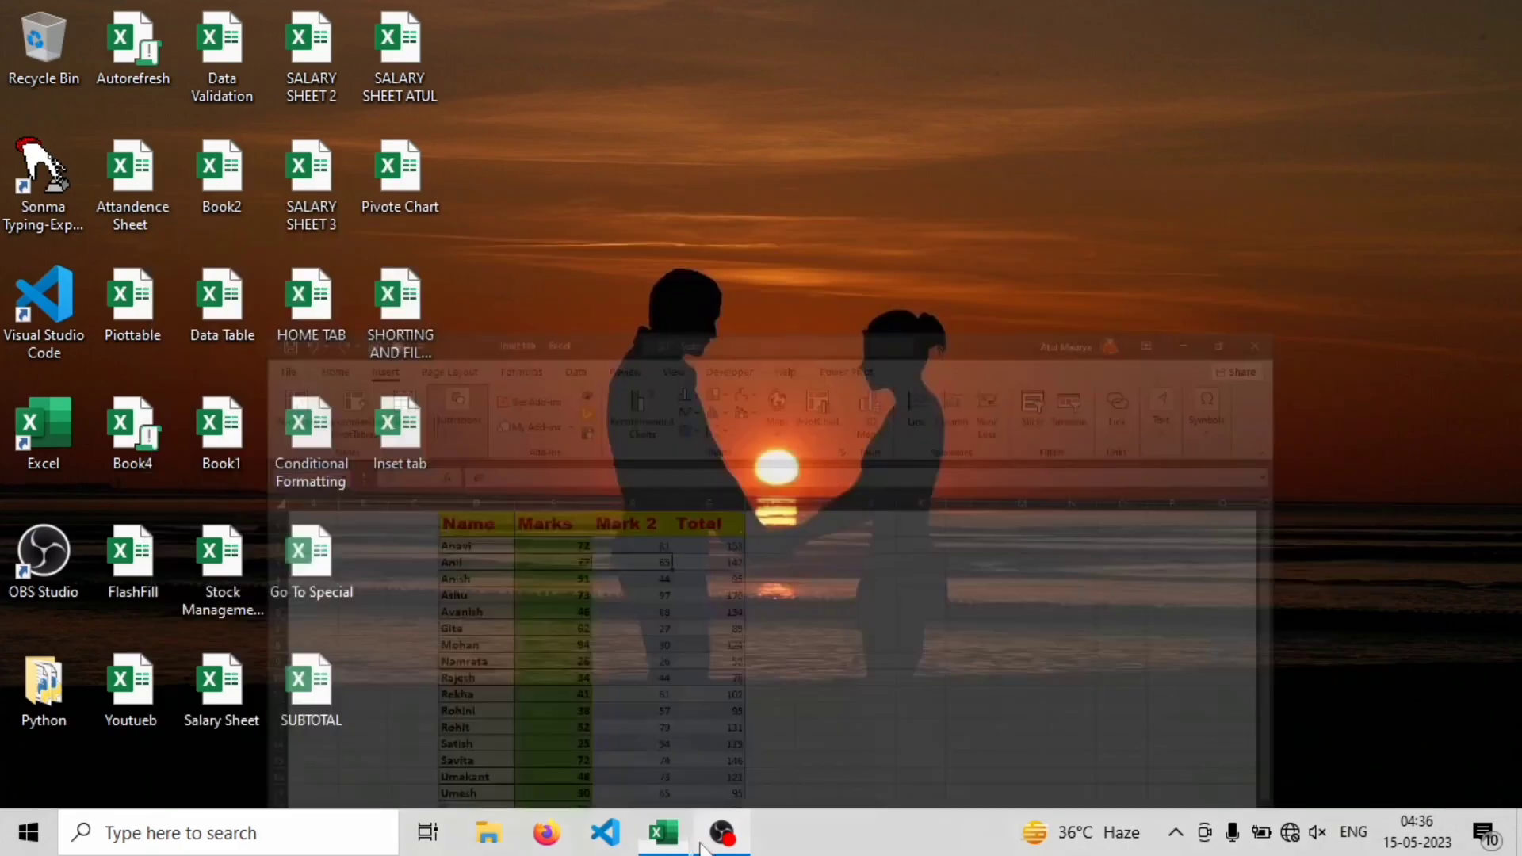
left_click(680, 837)
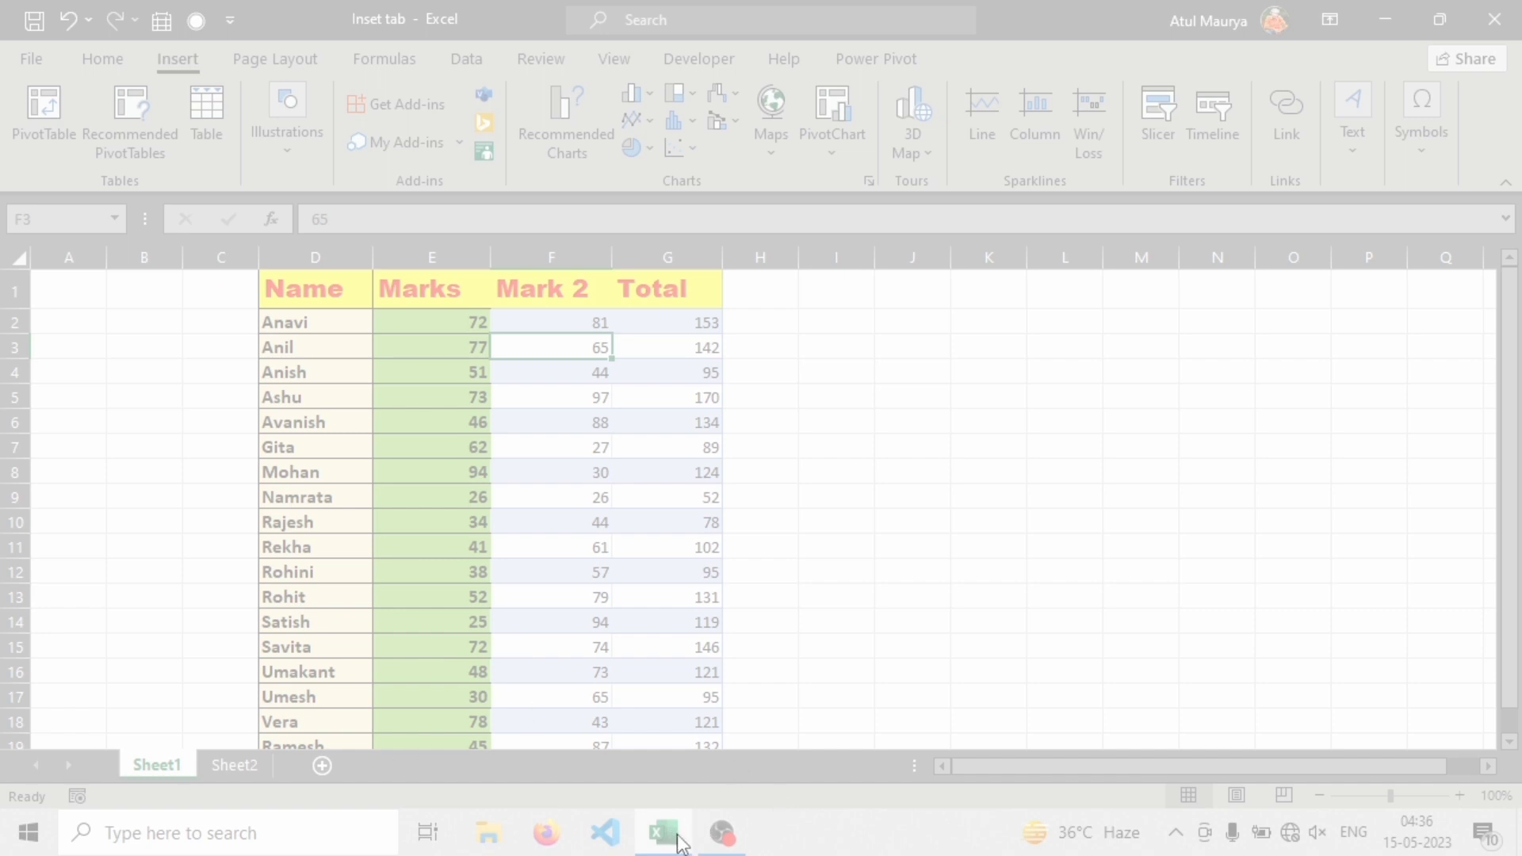
left_click_drag(2, 3, 1490, 758)
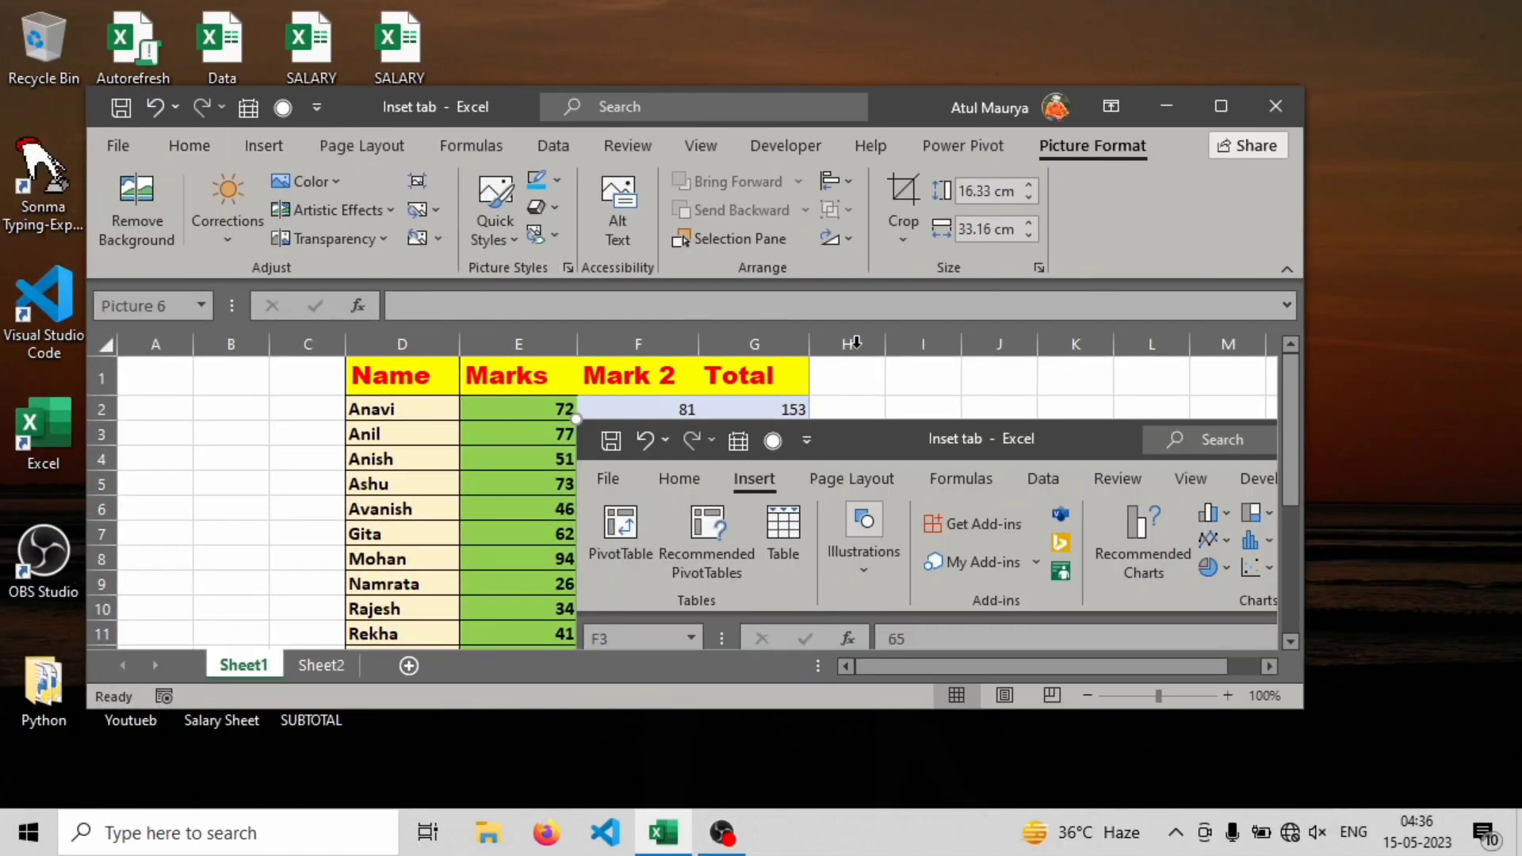
left_click(1221, 105)
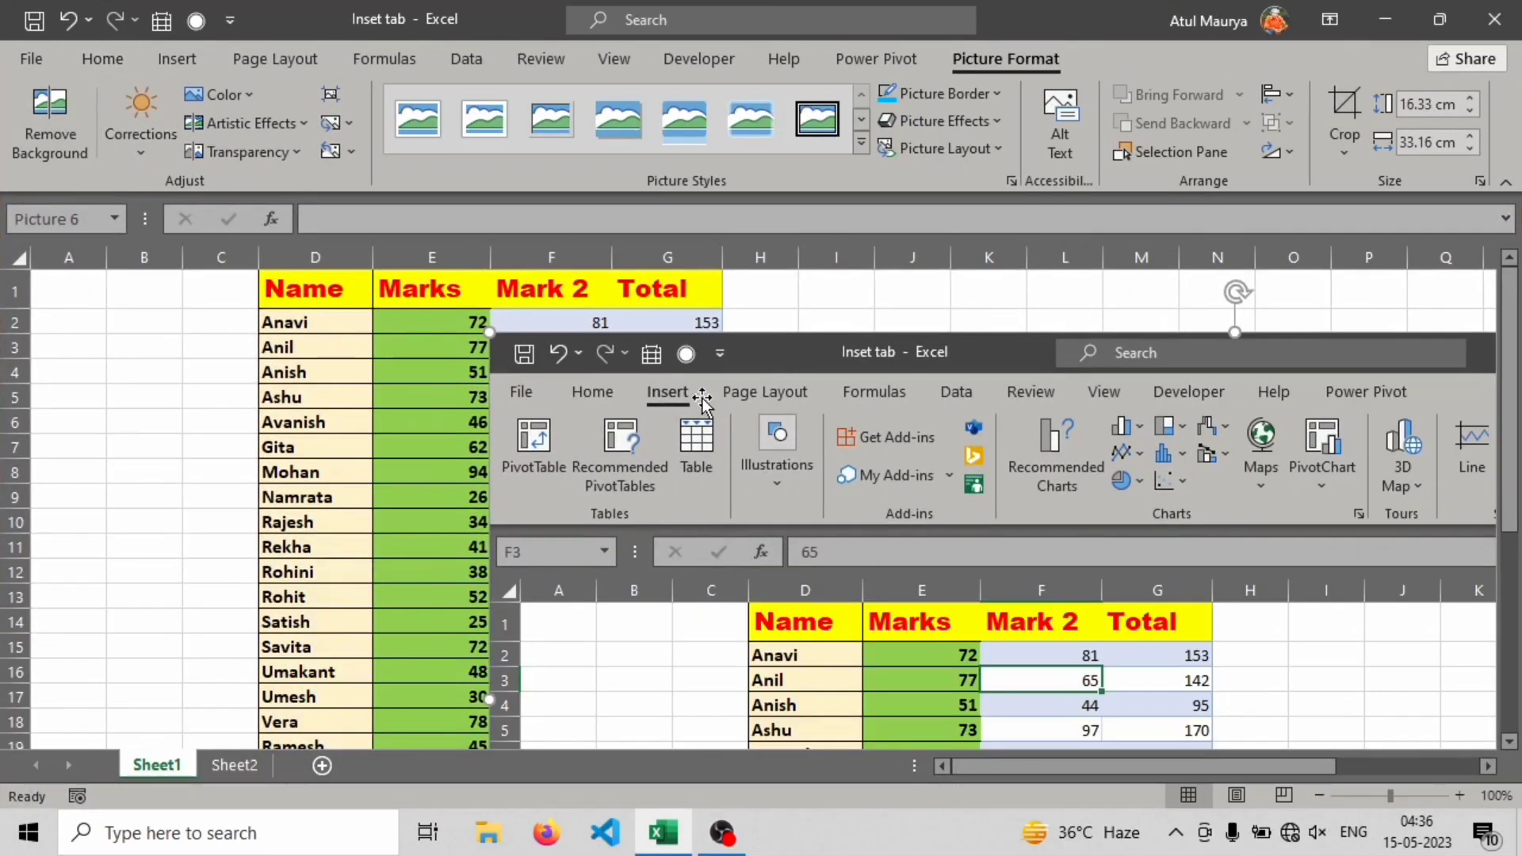
Scale down the Excel window clipping and place it beside the marks table, covering about I2 to P13
left_click_drag(495, 333, 886, 527)
left_click_drag(1003, 555, 776, 391)
left_click_drag(659, 365, 1035, 550)
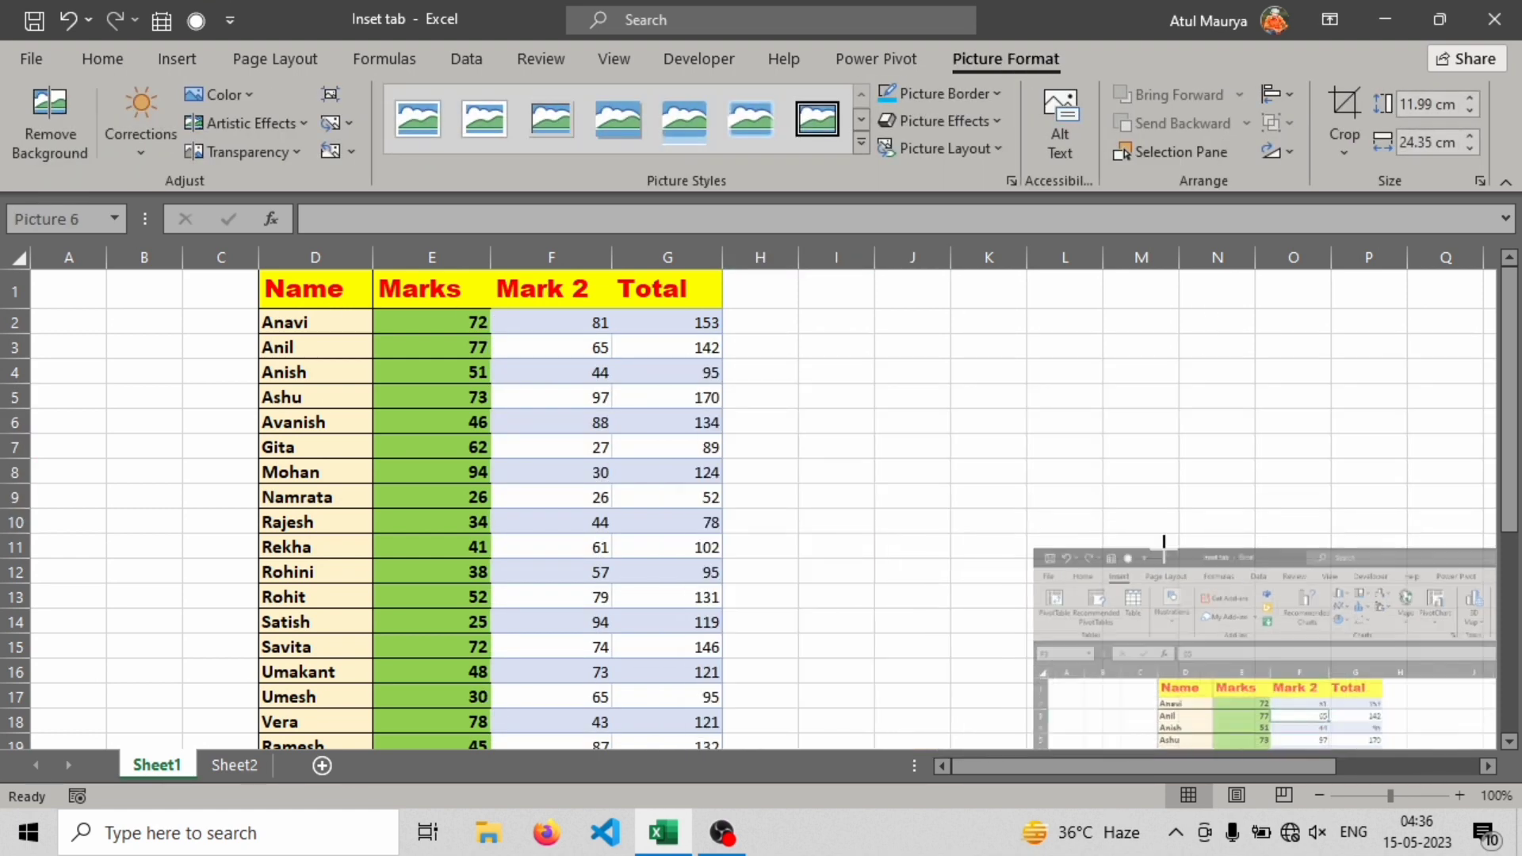
left_click_drag(1197, 557, 872, 333)
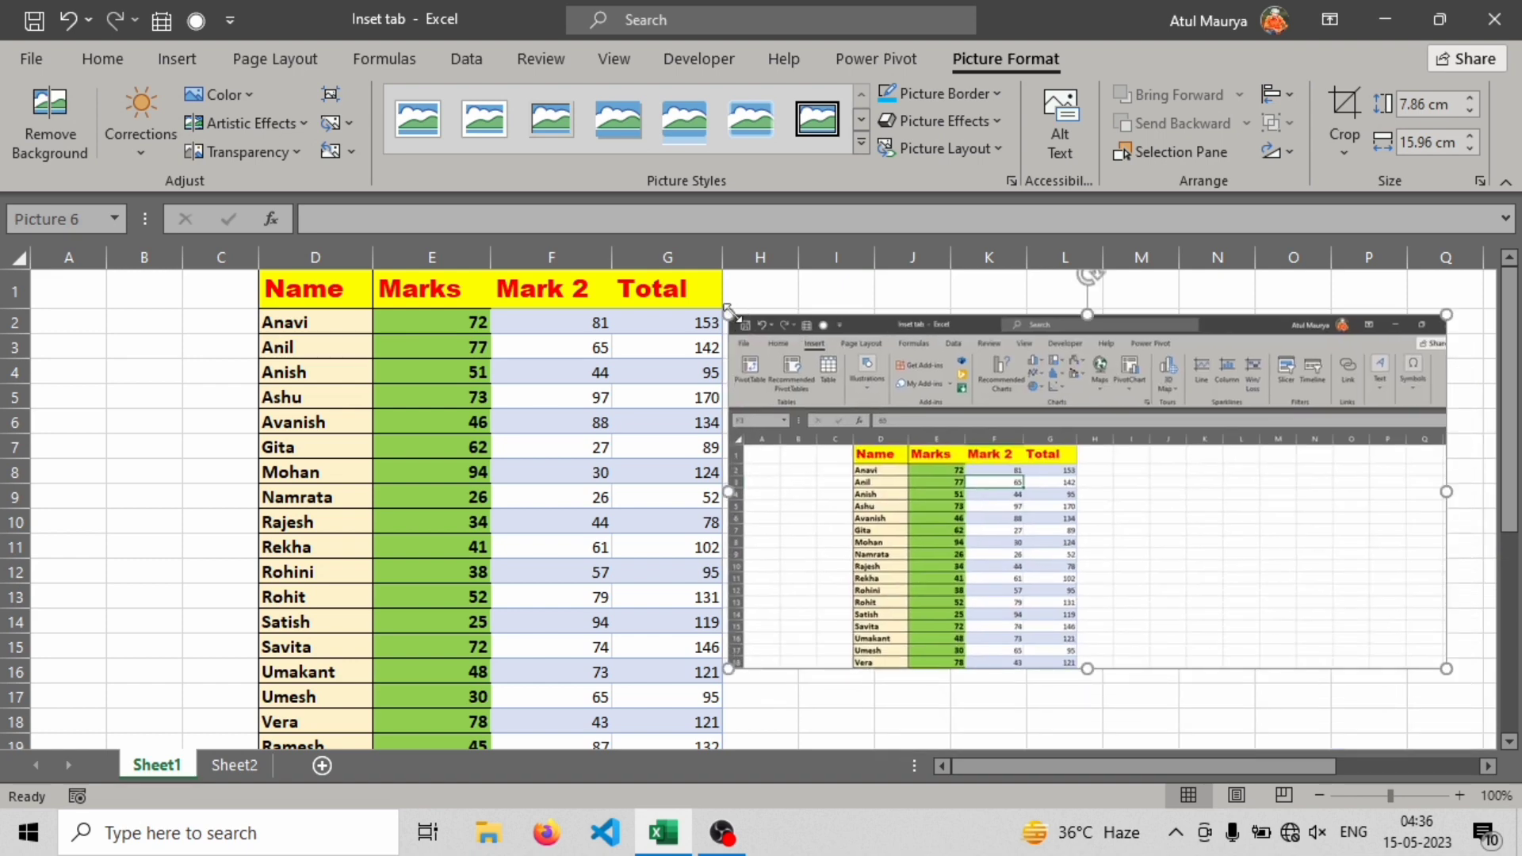
left_click_drag(728, 315, 899, 399)
left_click_drag(1177, 407, 1082, 318)
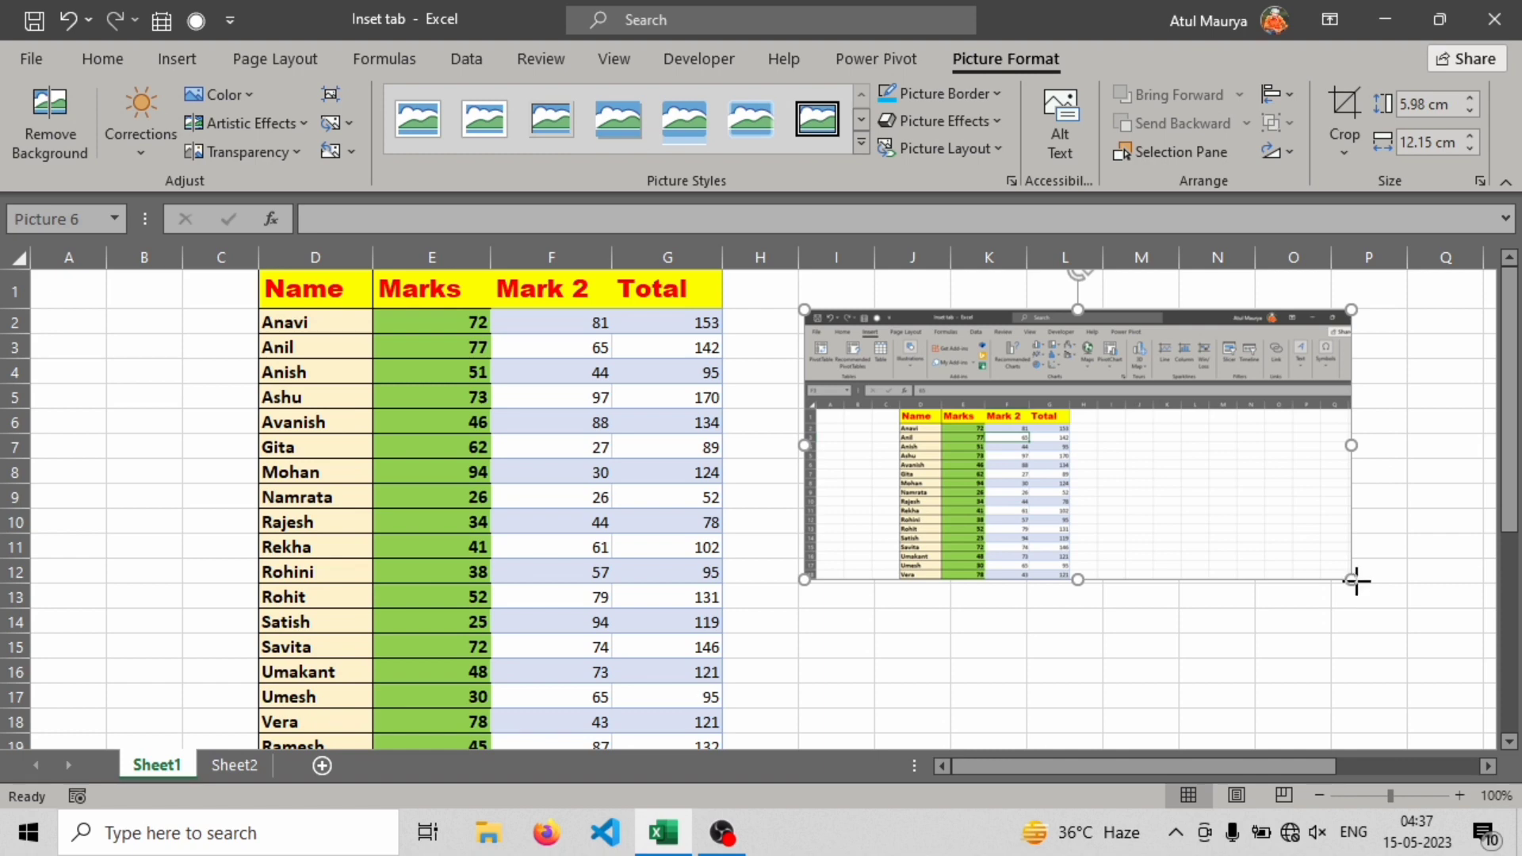
left_click_drag(1353, 579, 1418, 611)
Copy cell F2 as a picture, as shown on screen and in Picture format
left_click(549, 315)
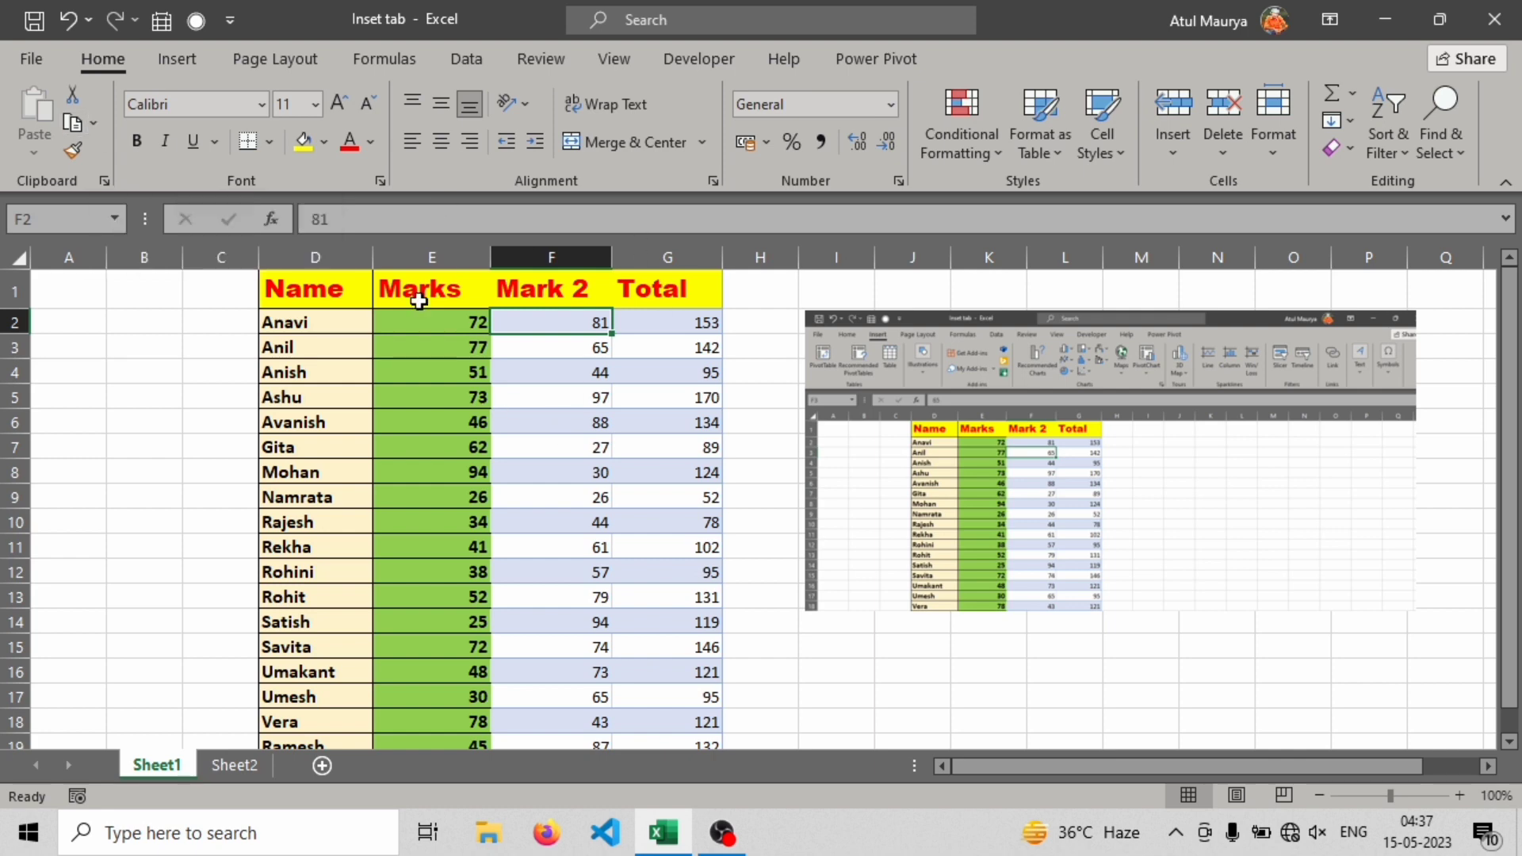
left_click(93, 124)
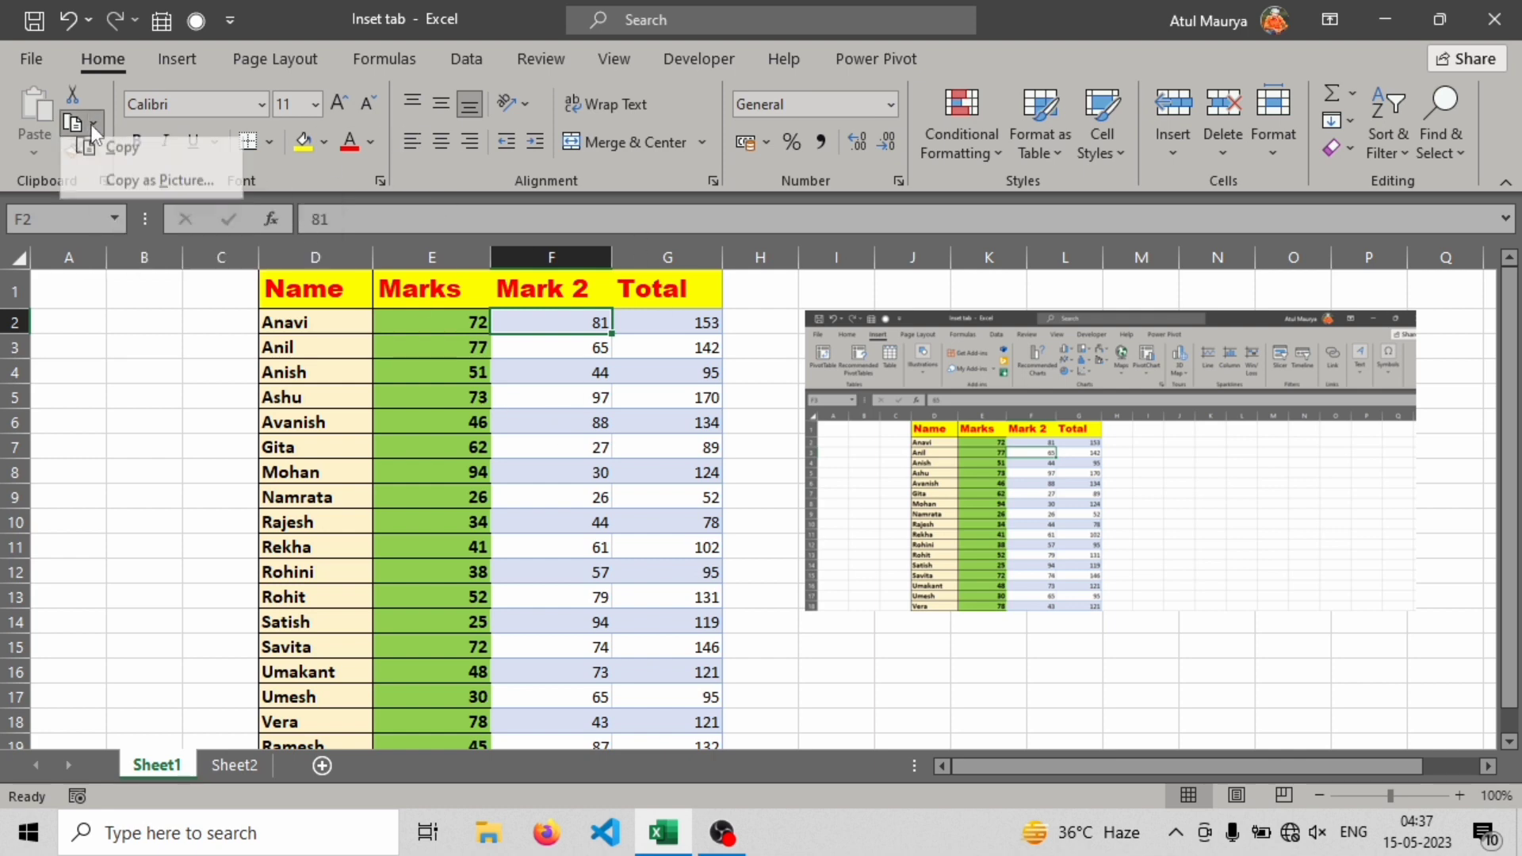
left_click(153, 190)
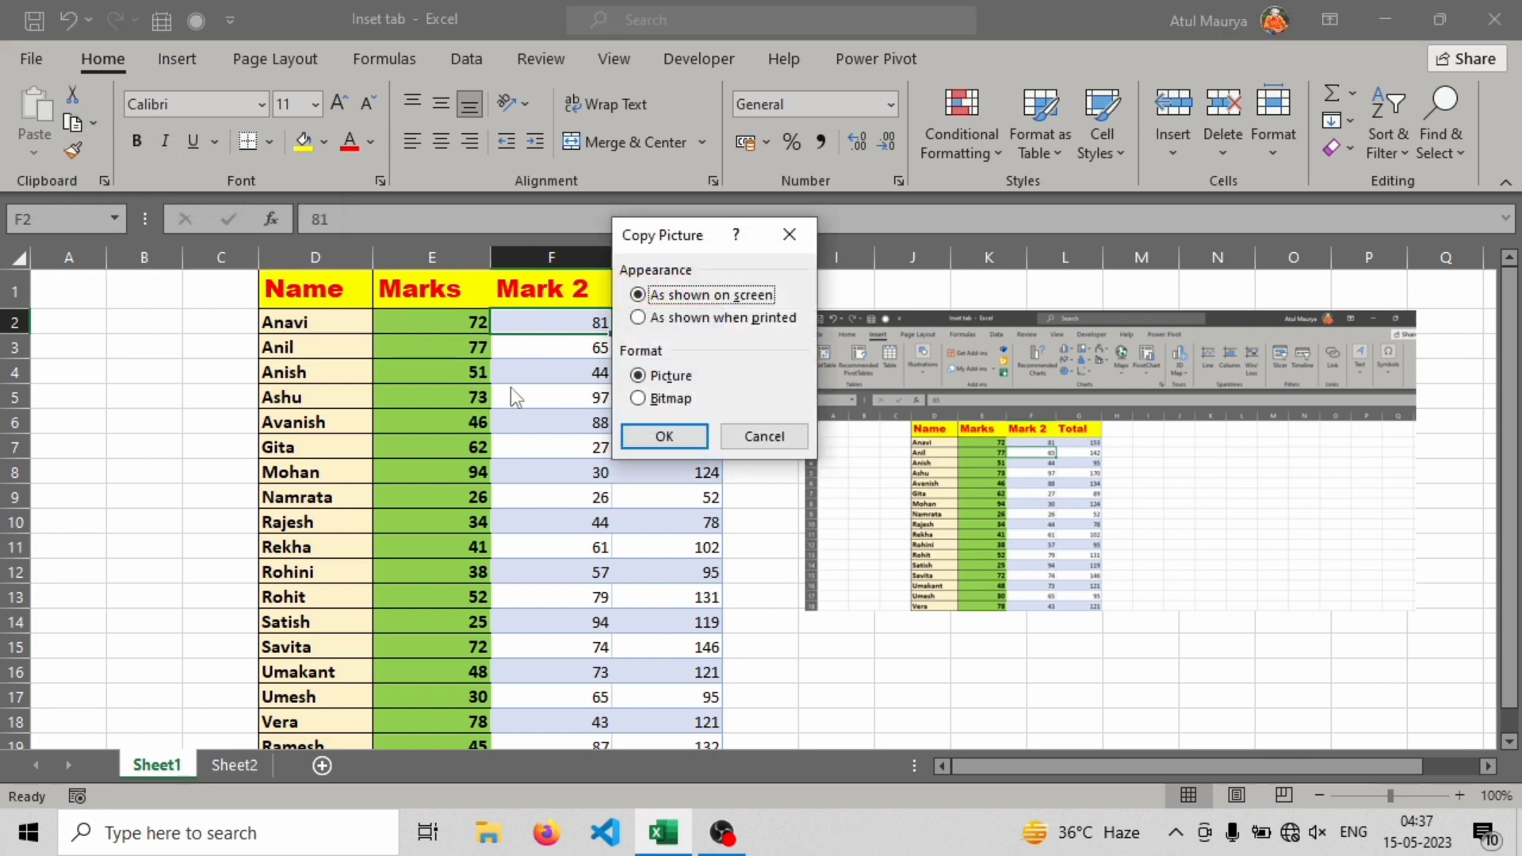
left_click(662, 435)
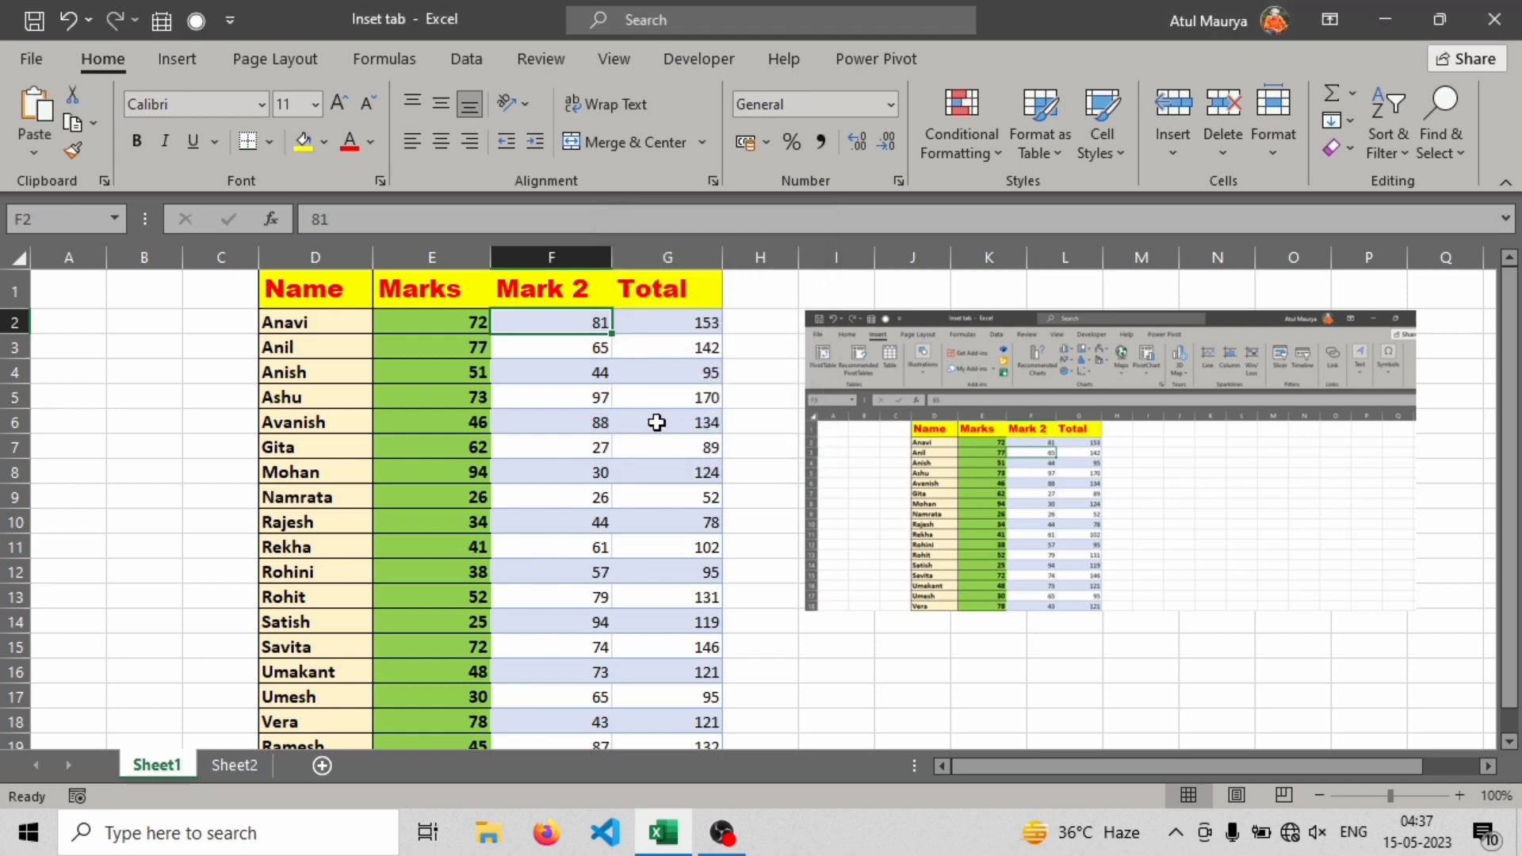
Paste the copied picture of cell F2 at M17 and stretch it upward to about two and a half rows tall
left_click(1252, 588)
left_click(1107, 686)
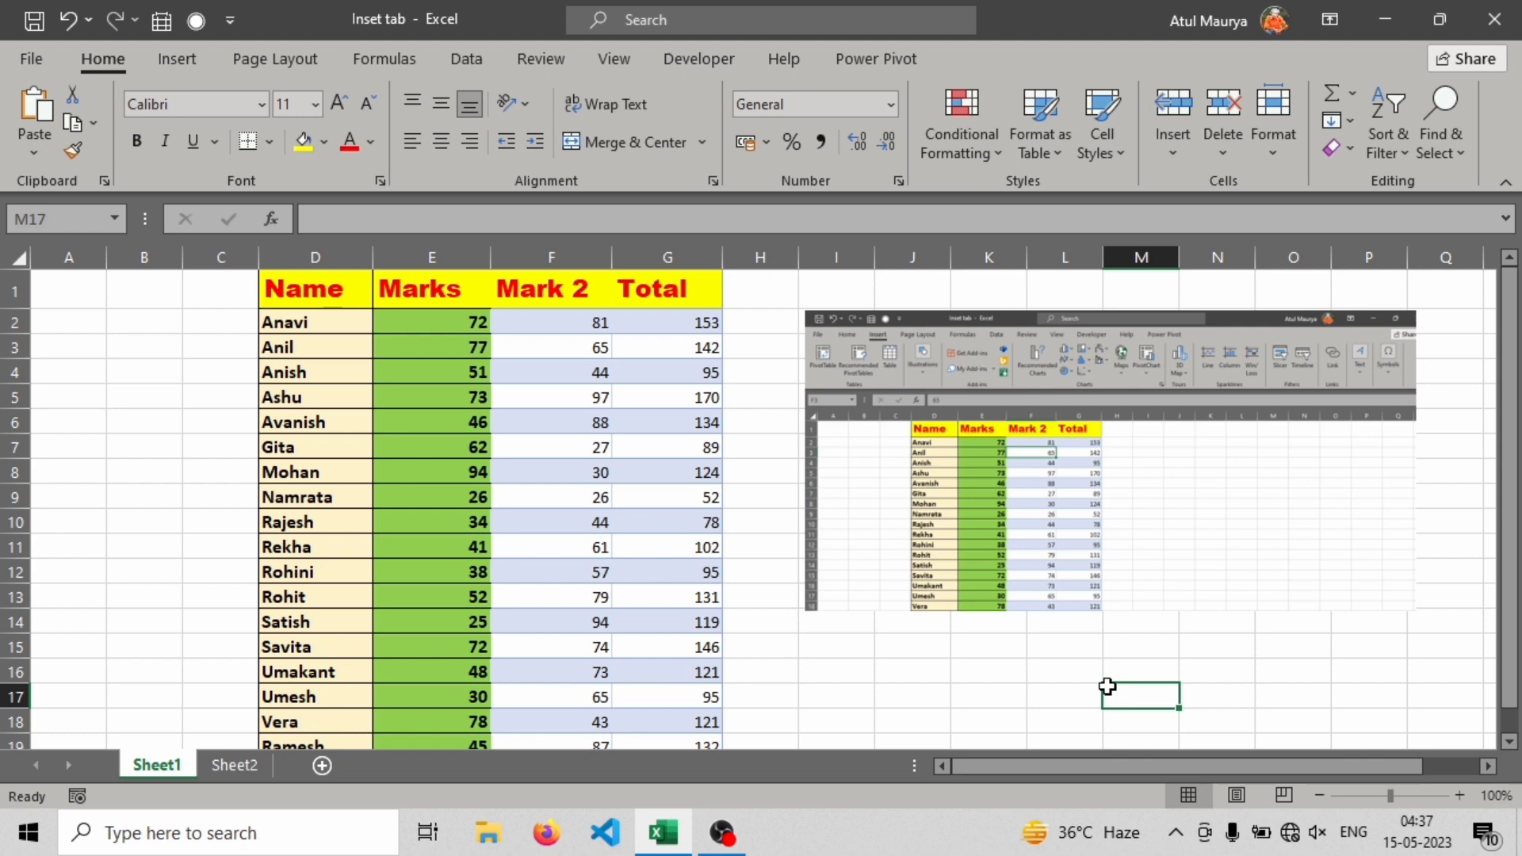
key("ctrl+v")
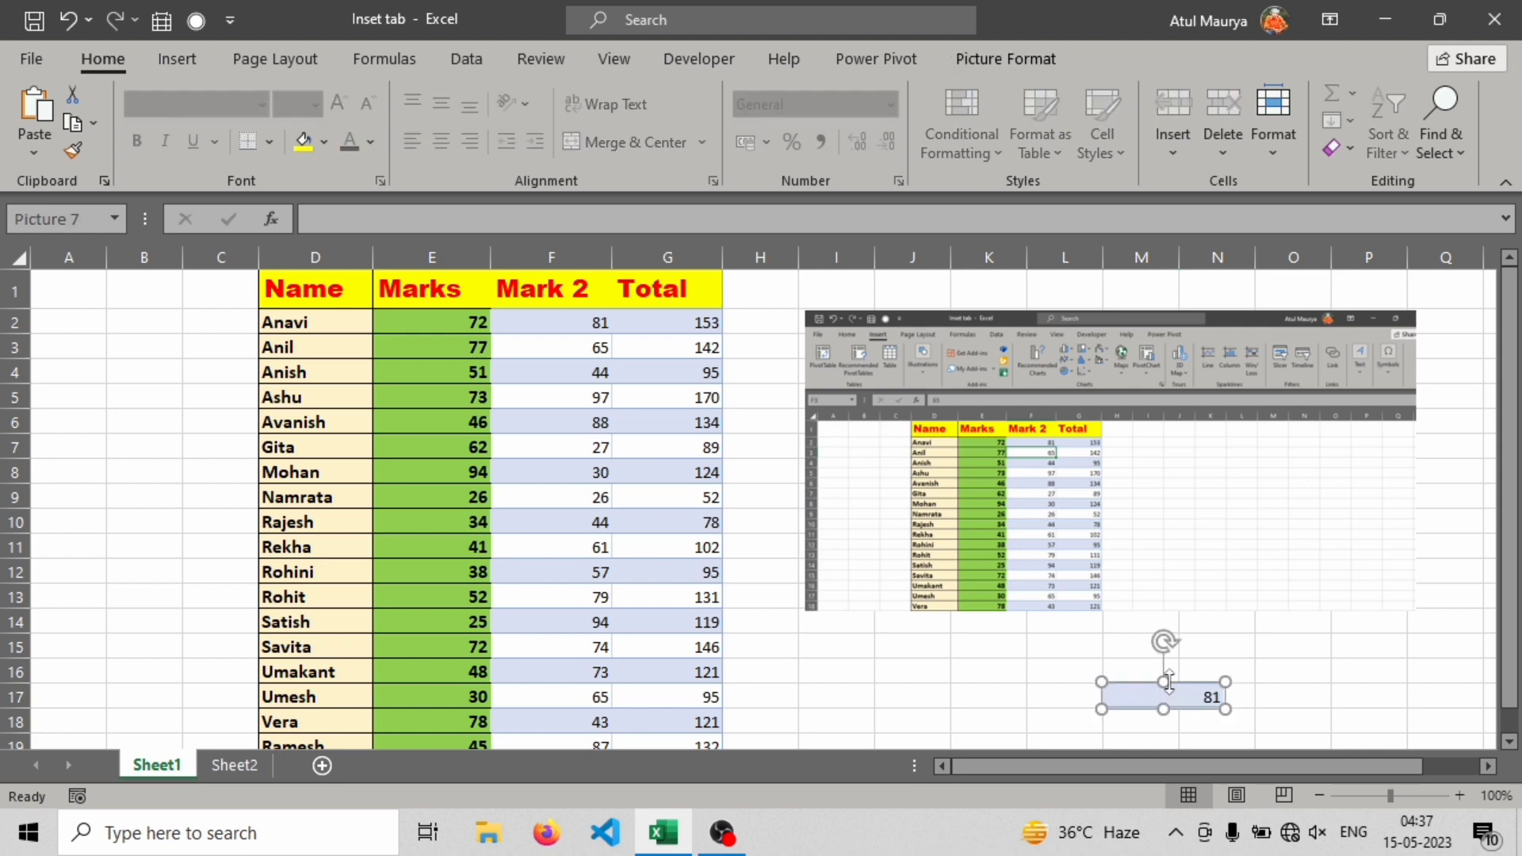
left_click_drag(1168, 683, 1164, 646)
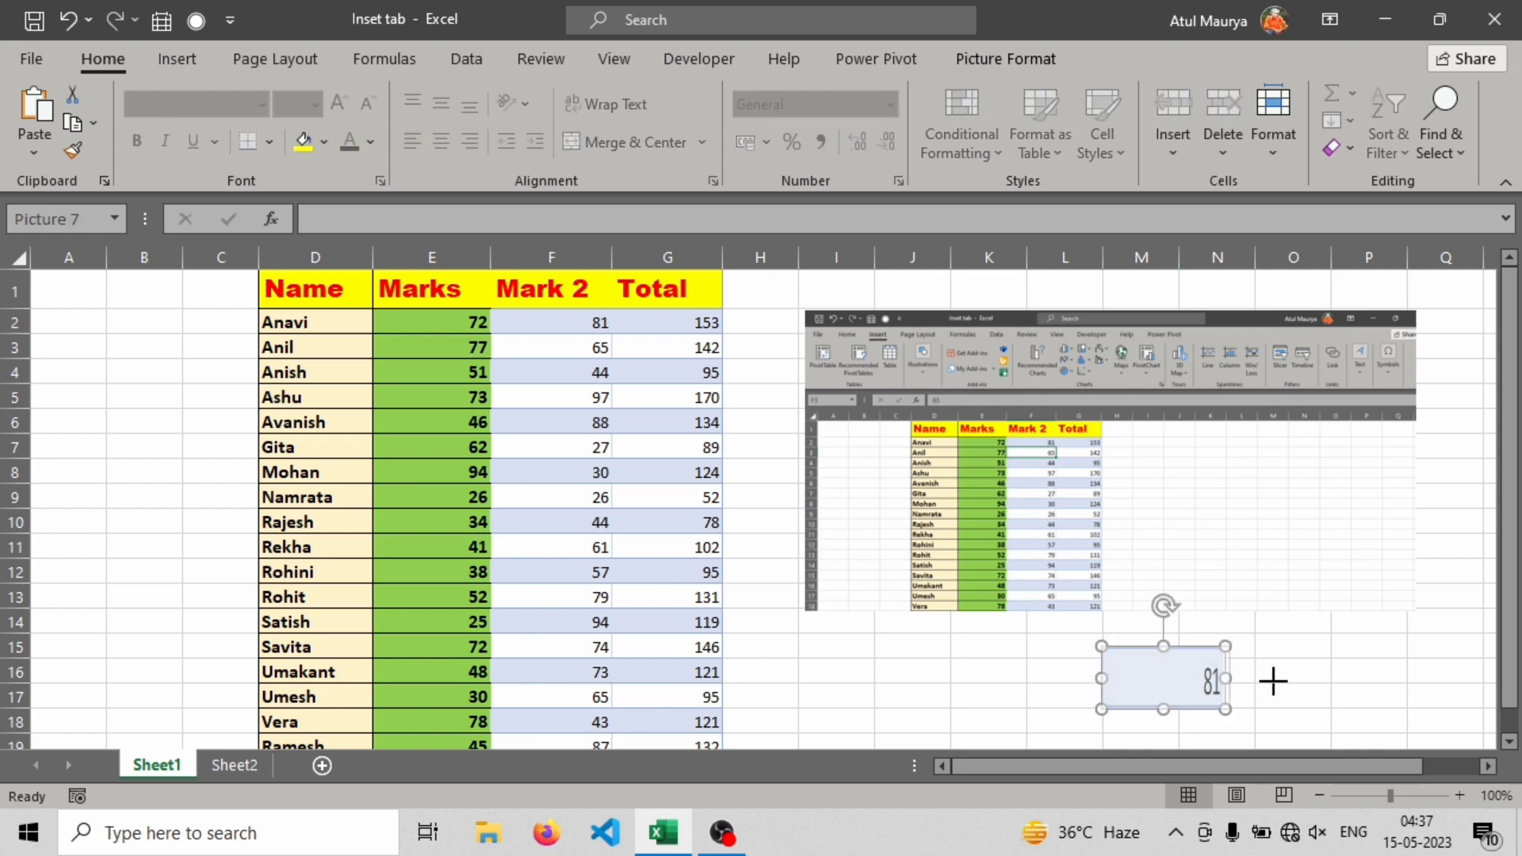
Delete the pasted cell picture and the Excel window clipping from Sheet1
key("Delete")
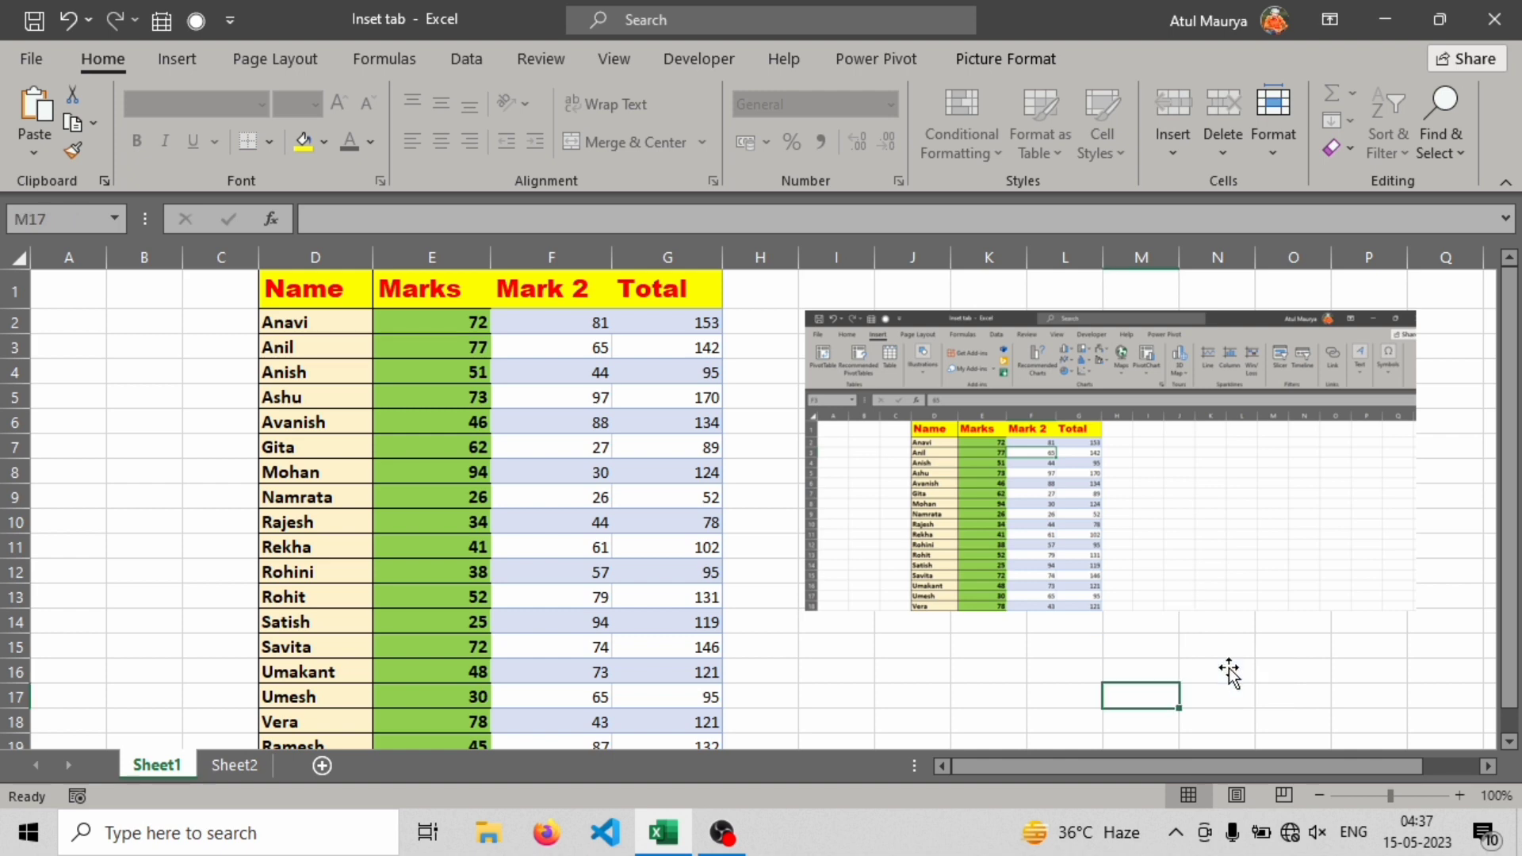
left_click(879, 428)
key("Delete")
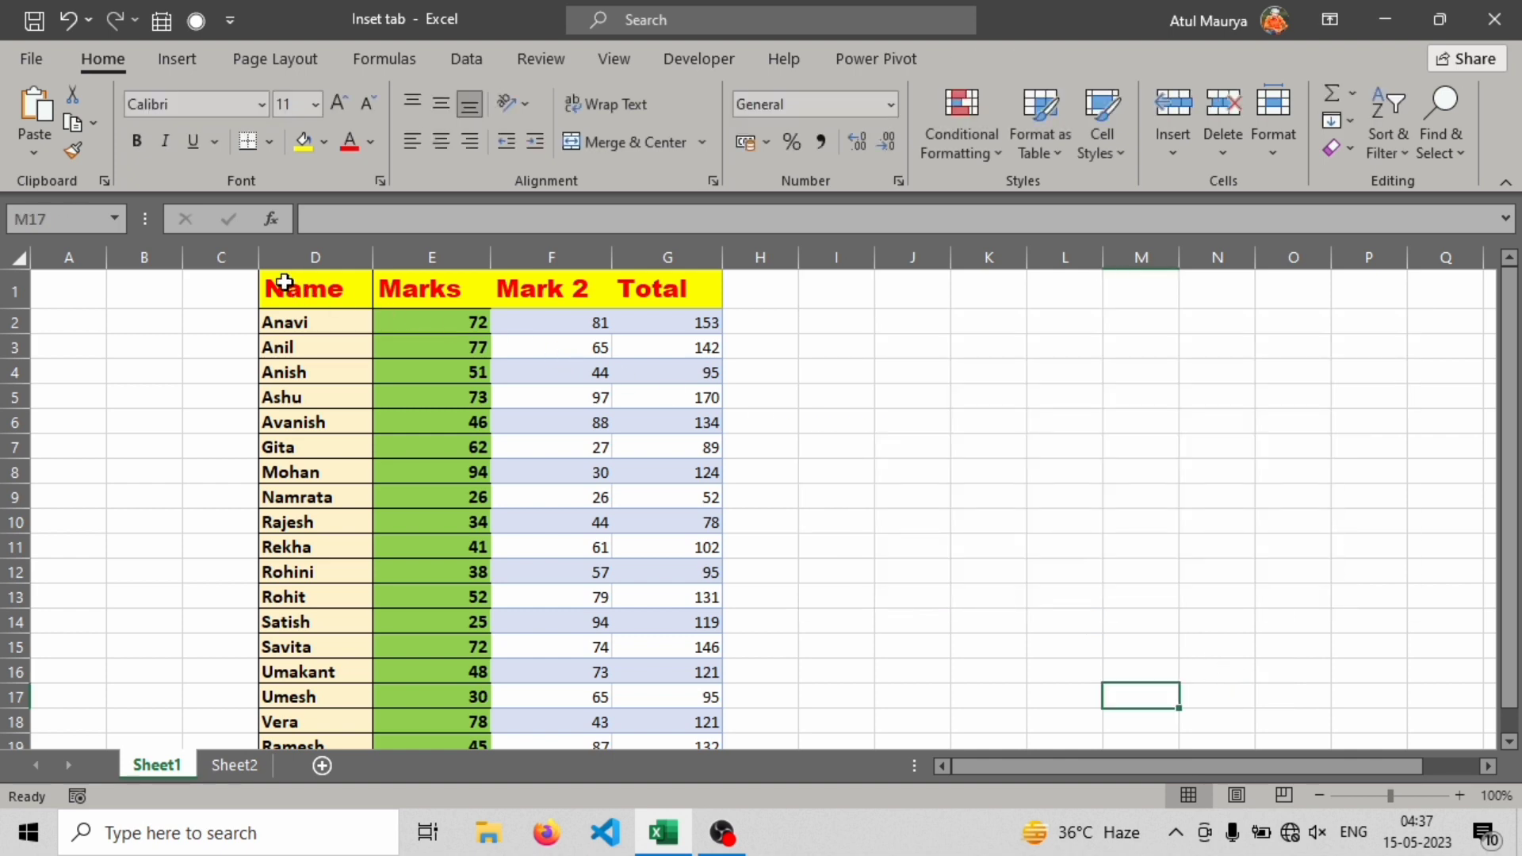
Copy the marks table D1:G19 as a picture, as shown on screen and in Picture format
left_click_drag(284, 282, 688, 609)
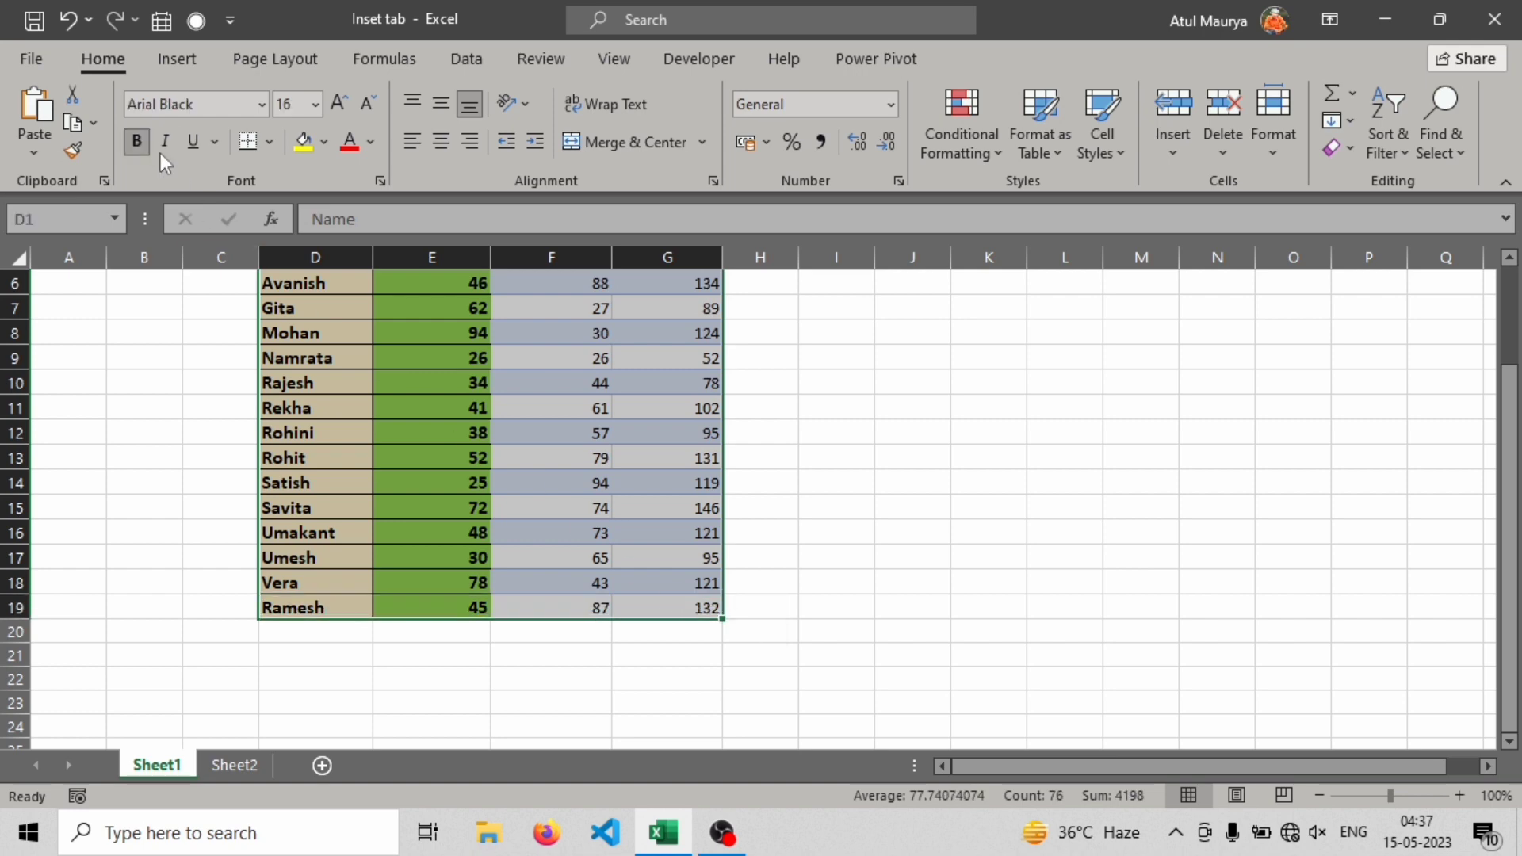
left_click(94, 121)
left_click(121, 194)
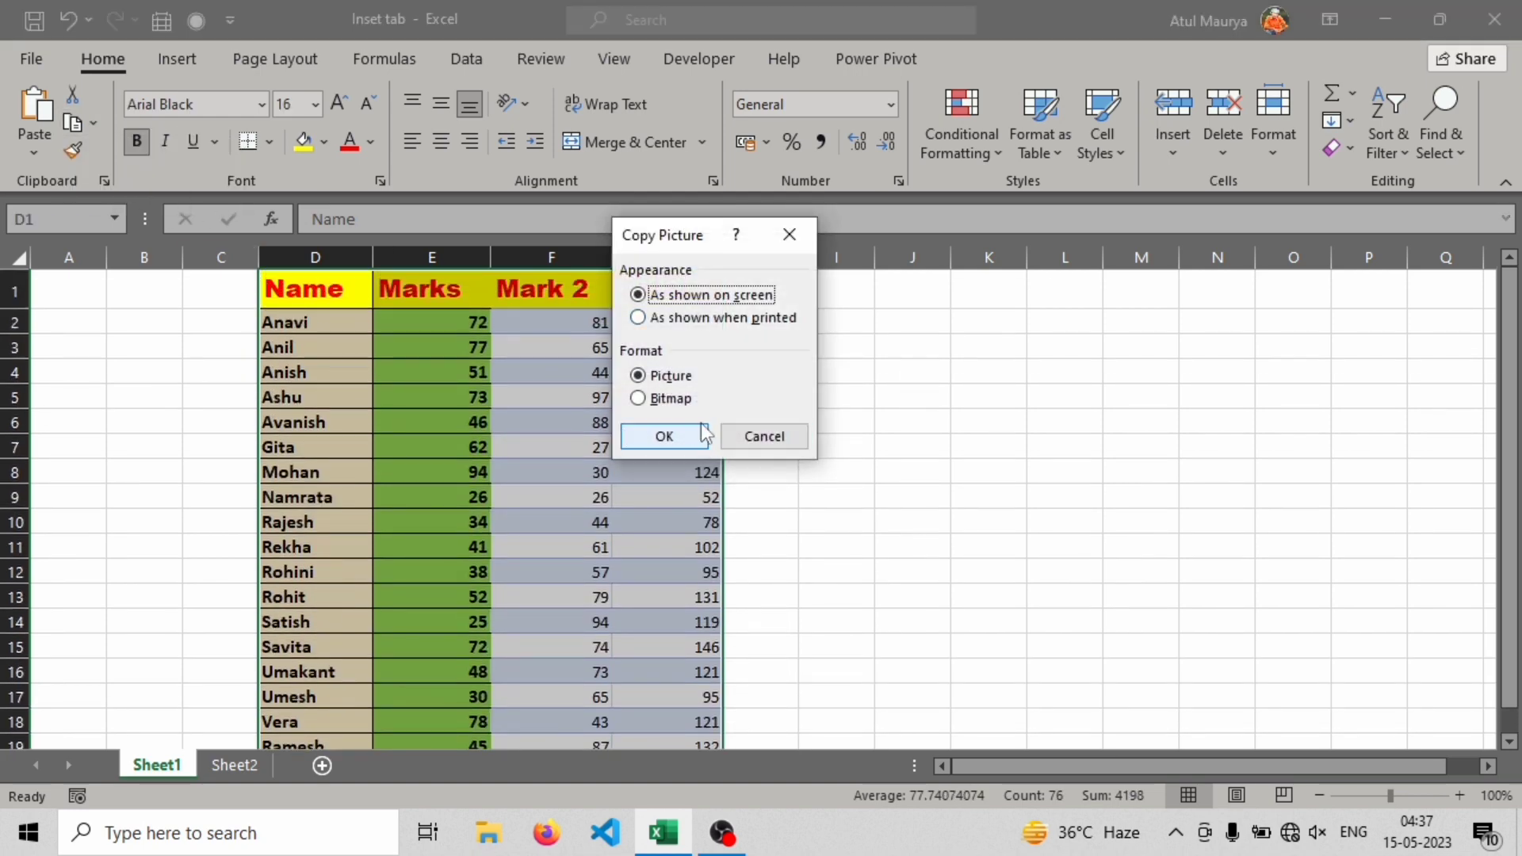
left_click(690, 436)
Paste the table picture at J4, scale it down and reposition it beside the marks table, then delete it
left_click(907, 366)
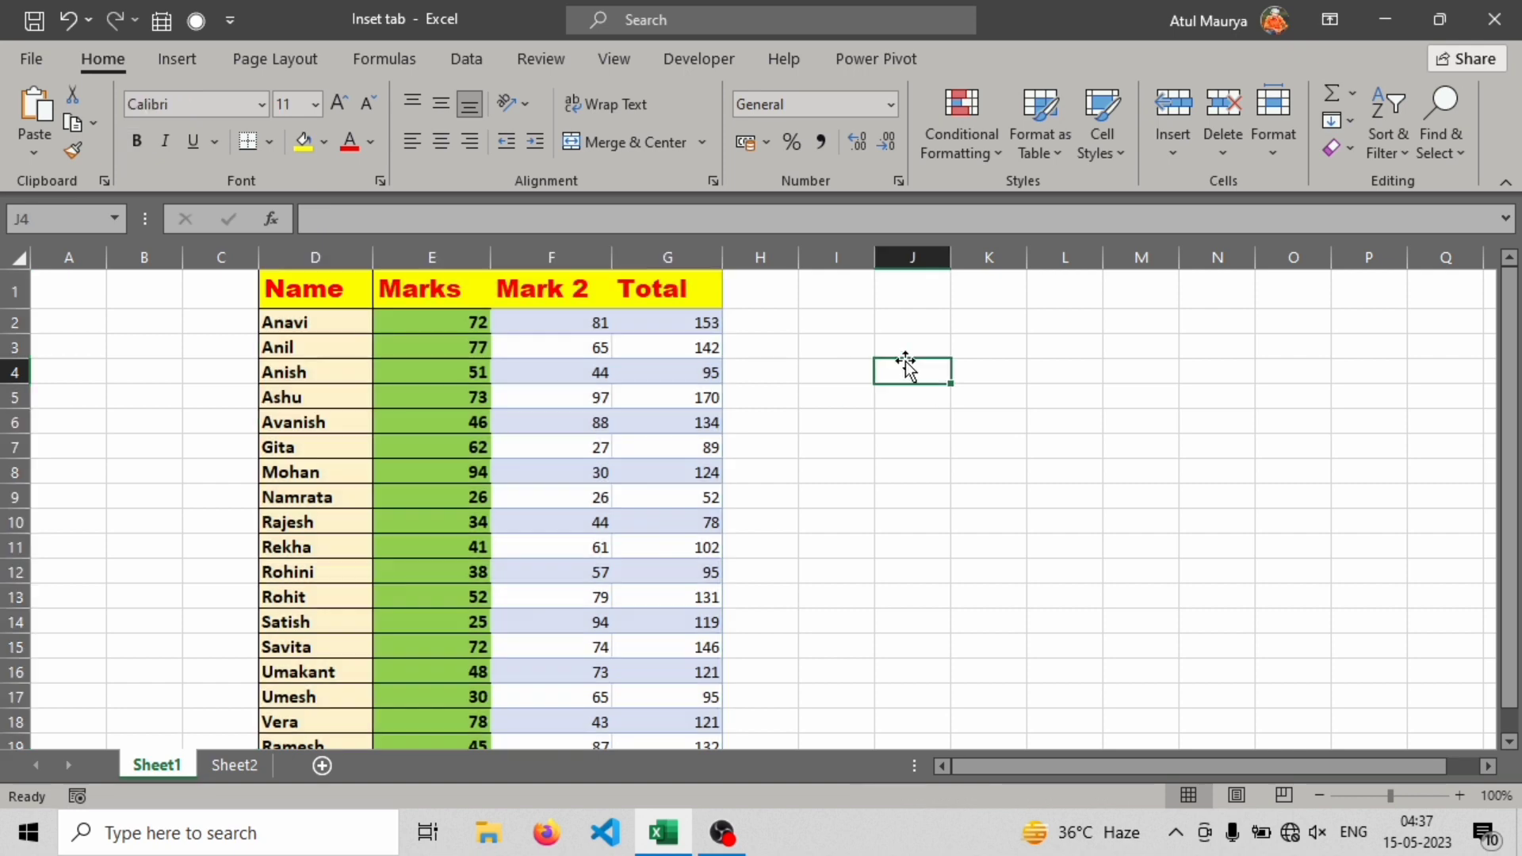
key("ctrl+v")
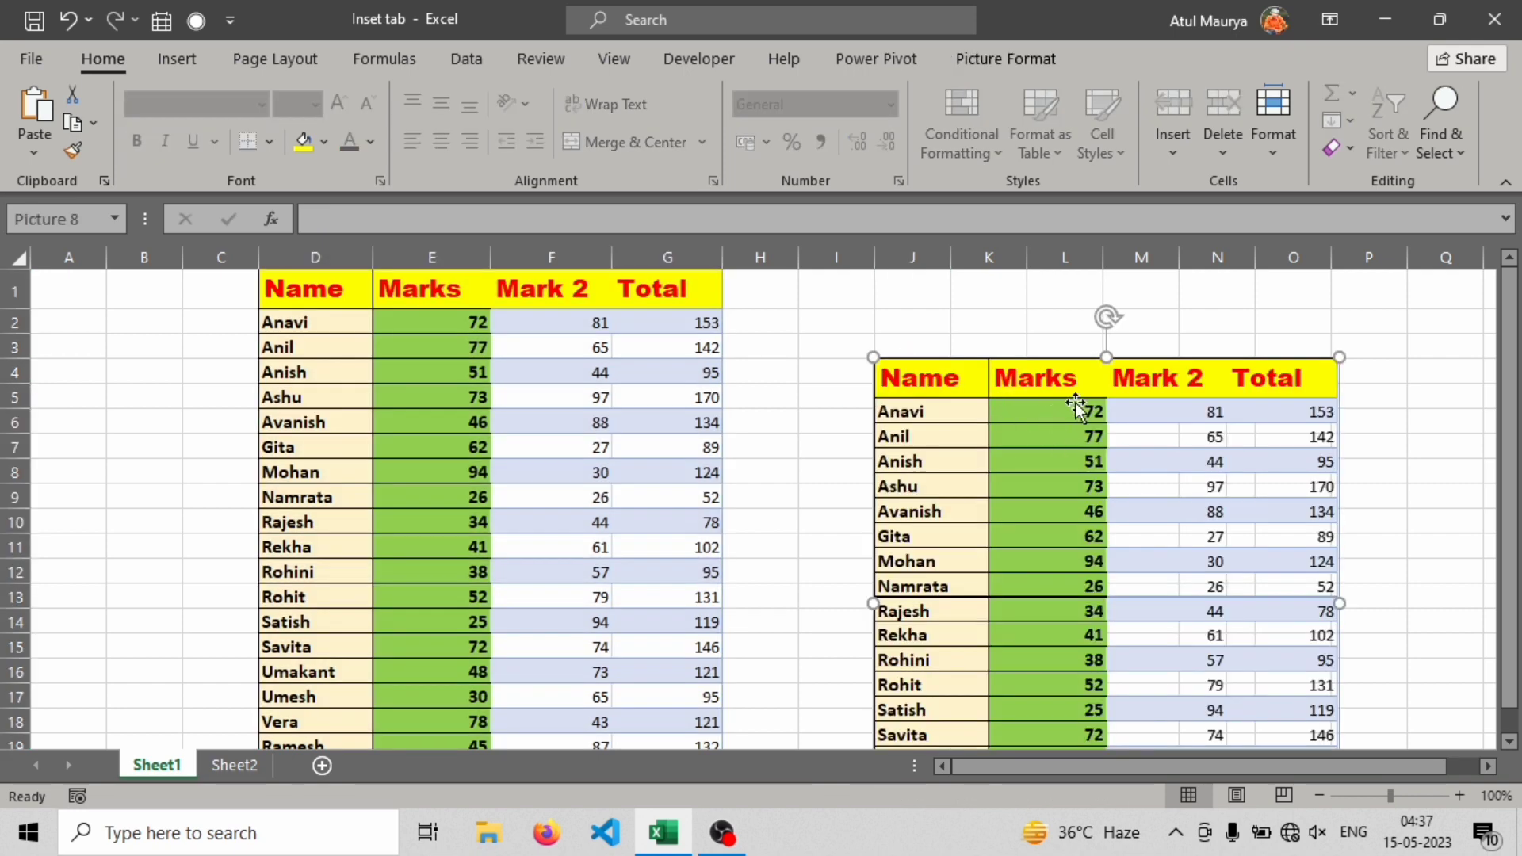
left_click_drag(873, 358, 970, 460)
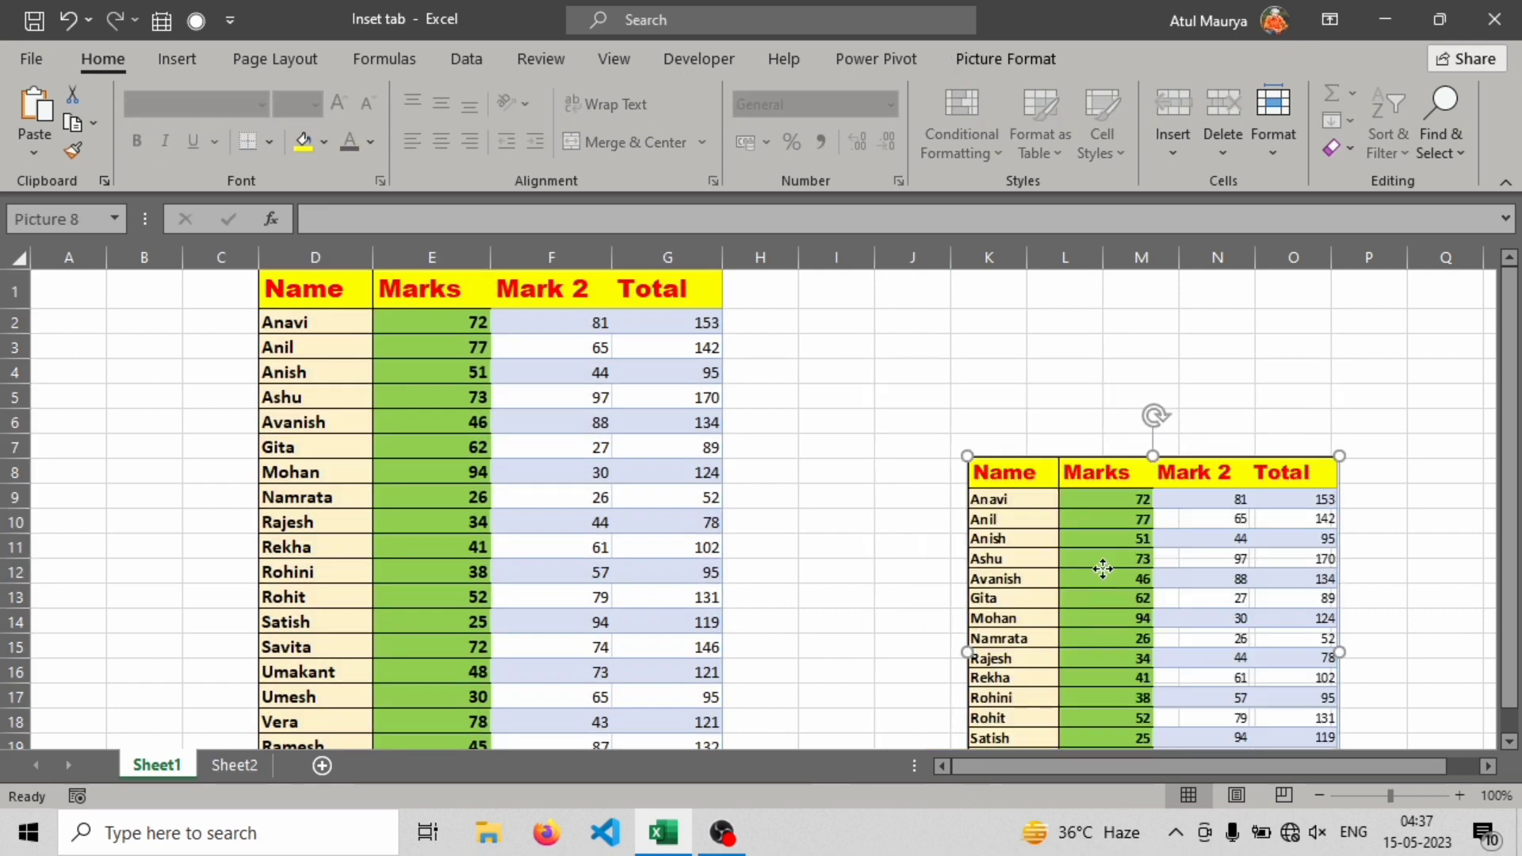
left_click_drag(1118, 611, 1045, 443)
key("Delete")
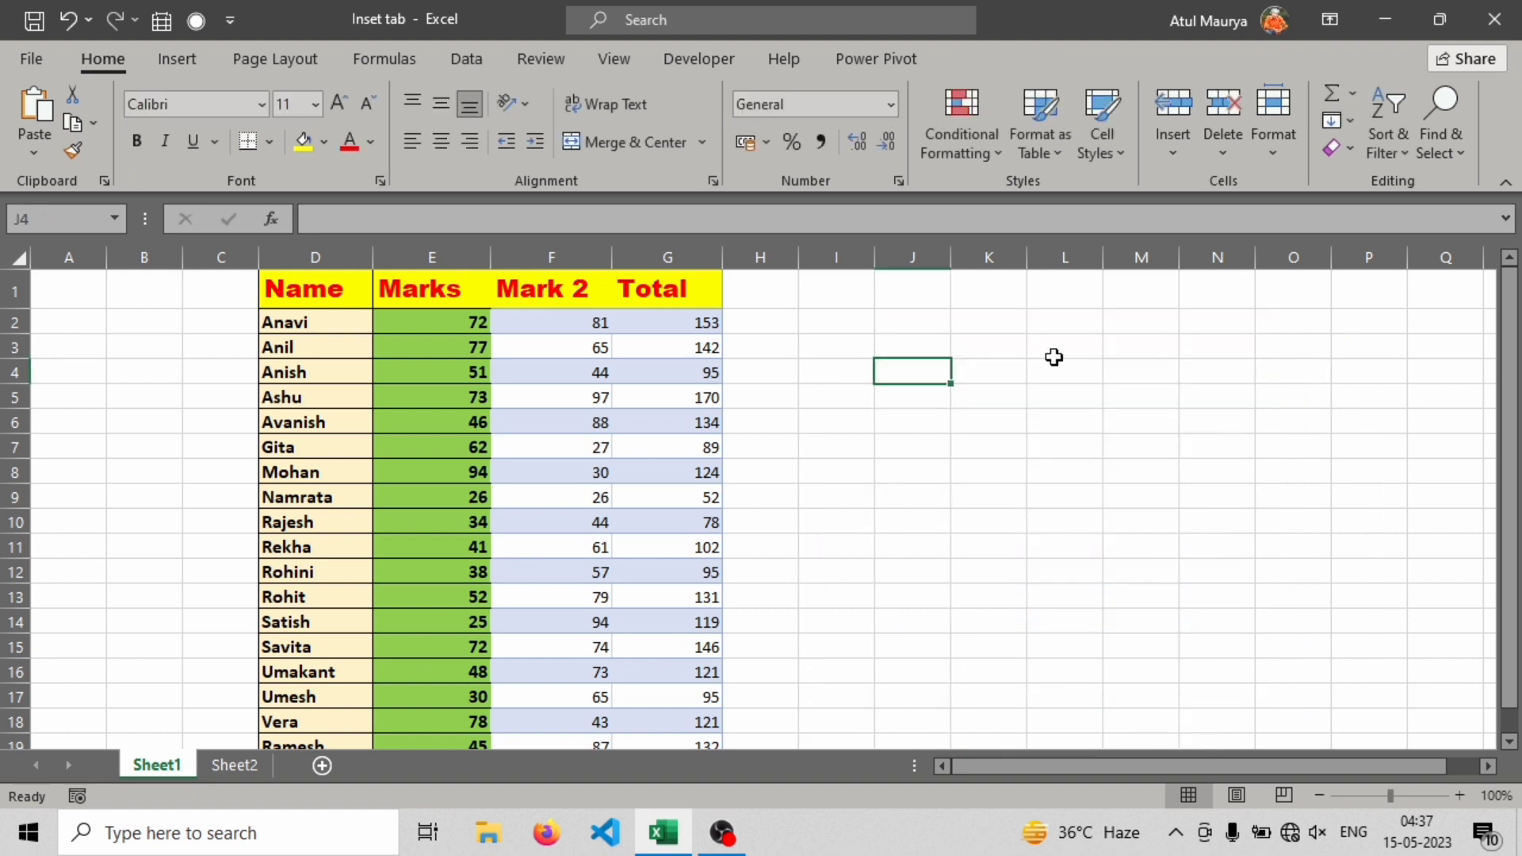
View the list of recently used and other add-ins, then close it
left_click(176, 57)
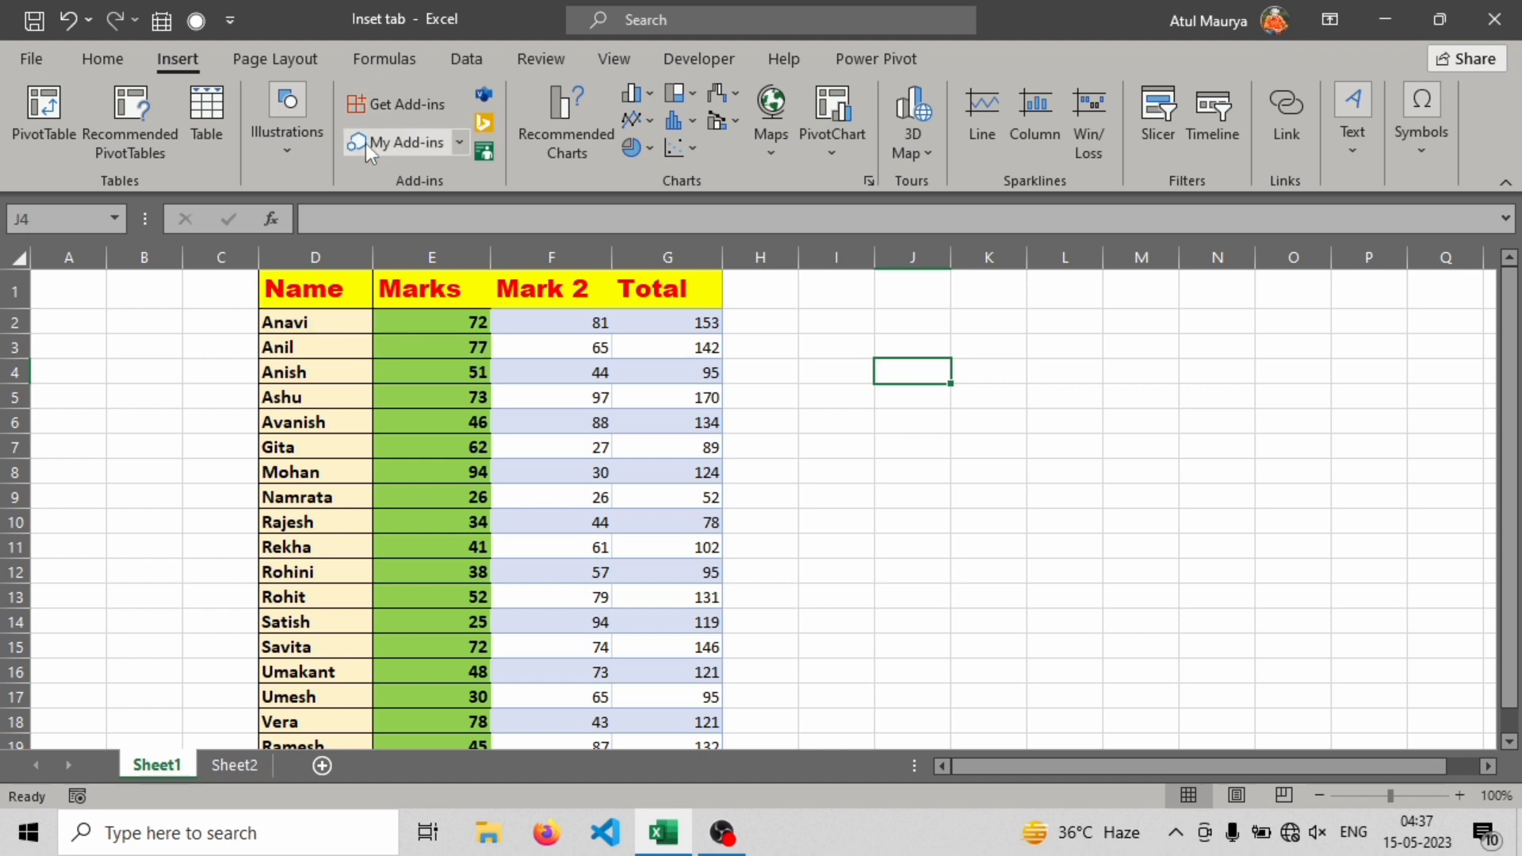
left_click(456, 144)
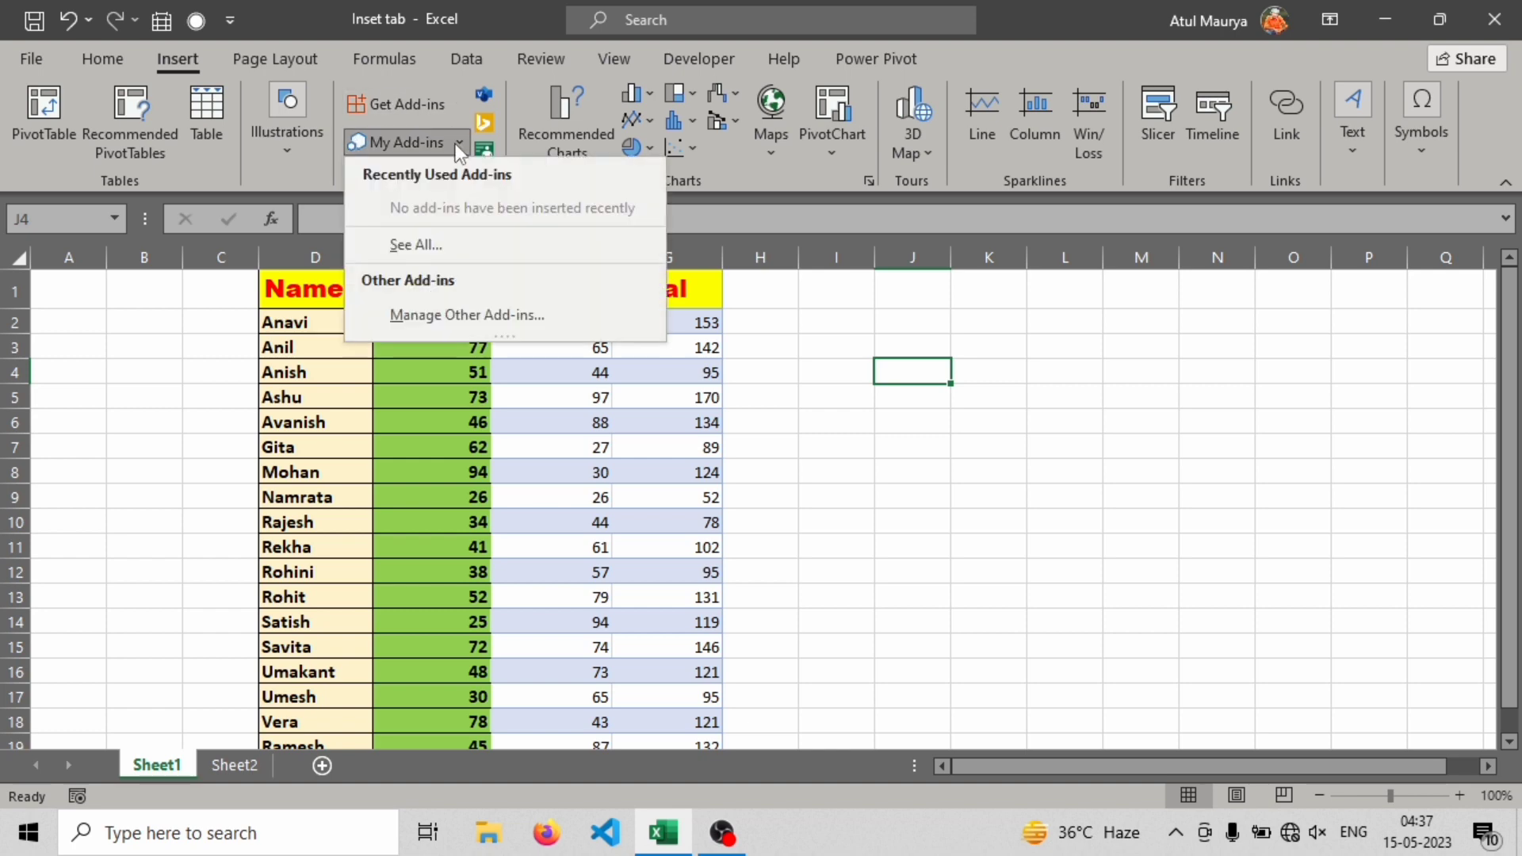
left_click(460, 141)
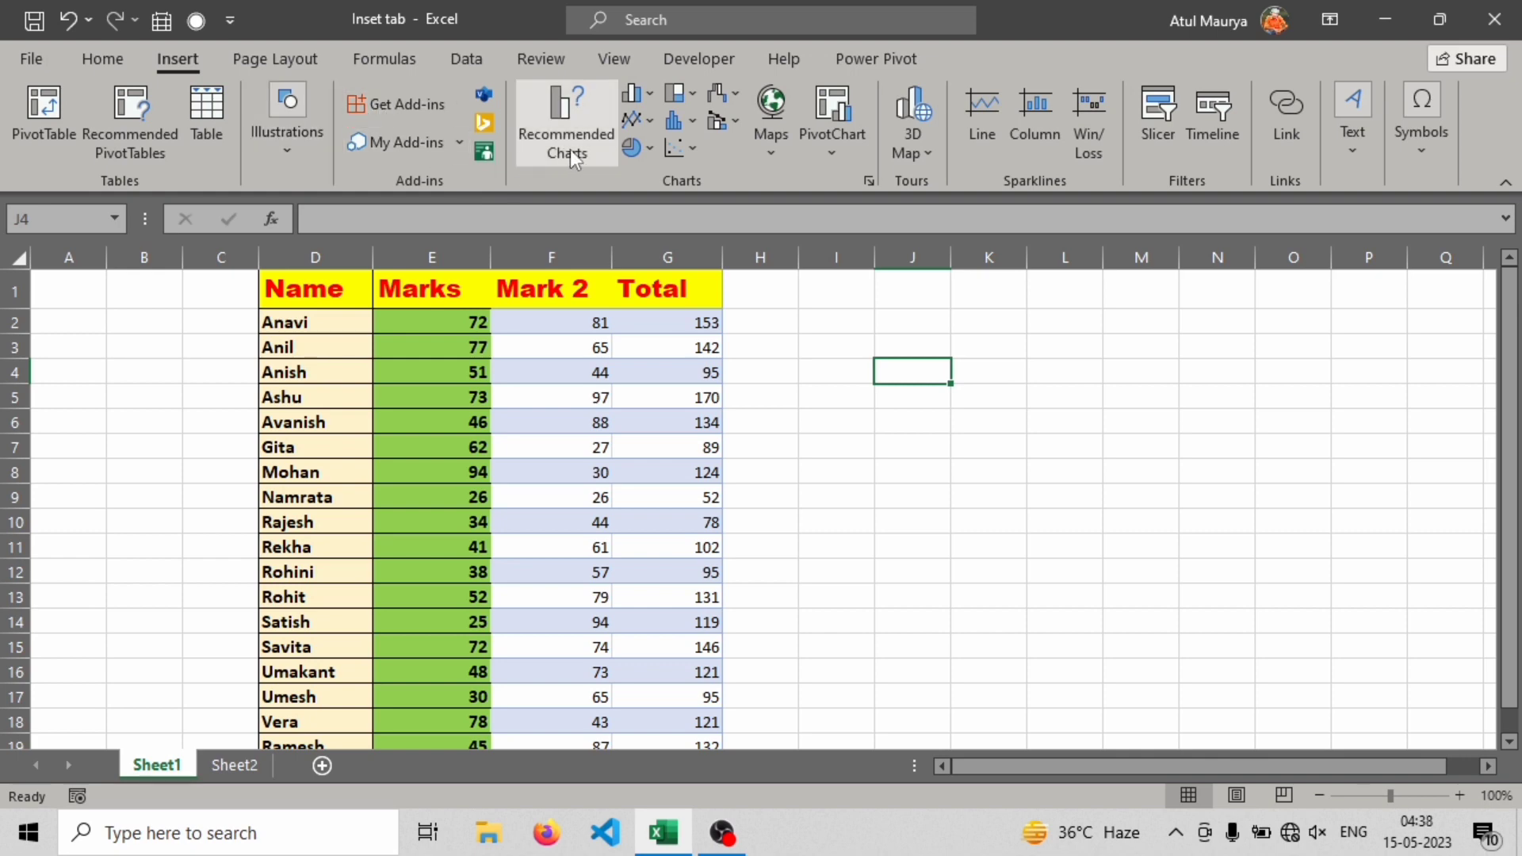
Browse the recommended charts for the marks table, previewing types such as Bubble, Pareto and Clustered Column
left_click(528, 395)
left_click(666, 371)
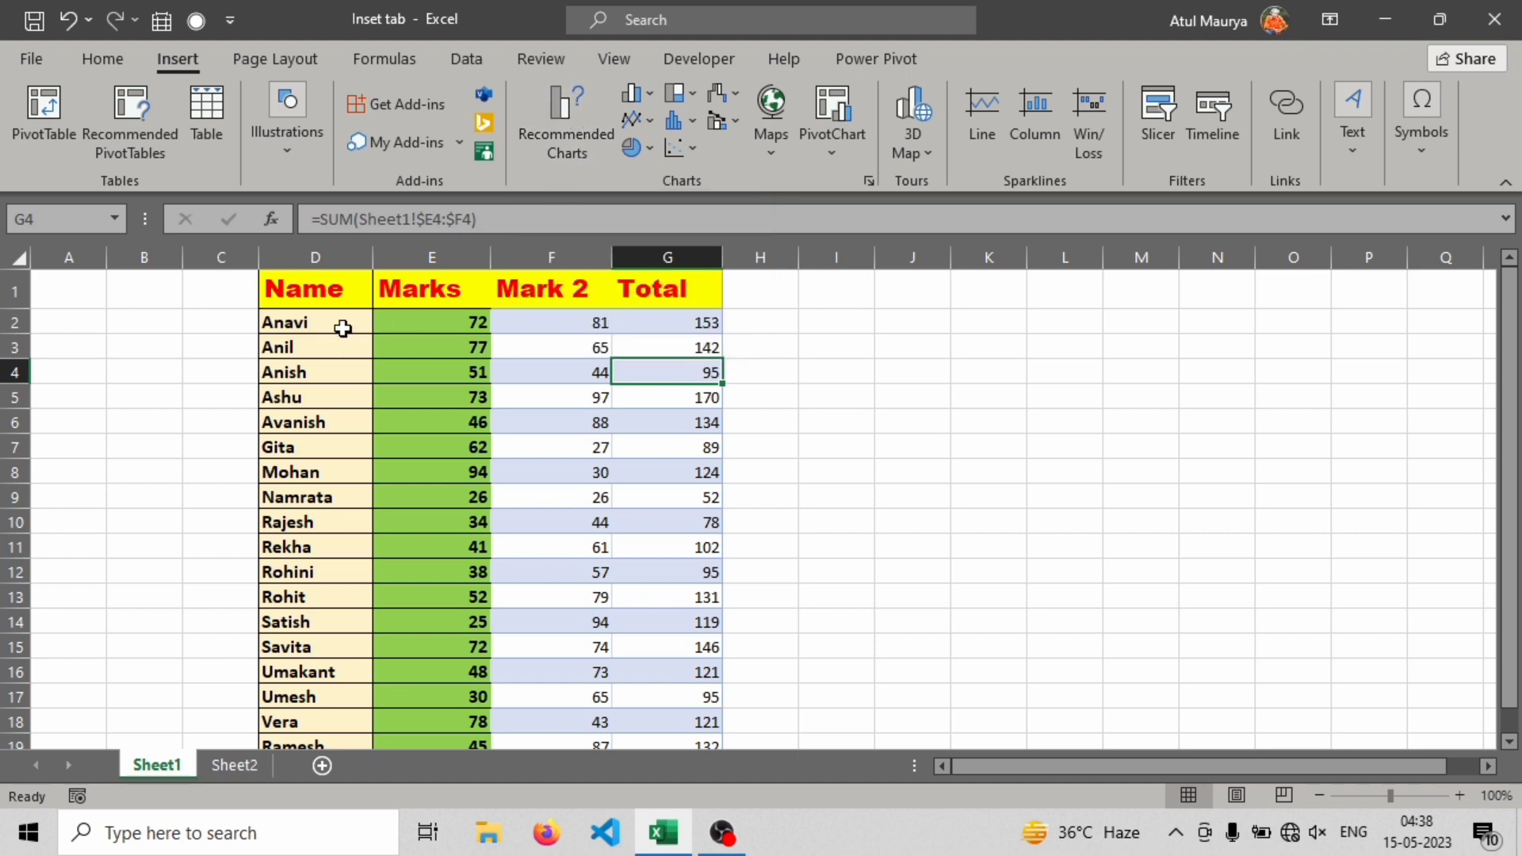
left_click(292, 305)
left_click(567, 131)
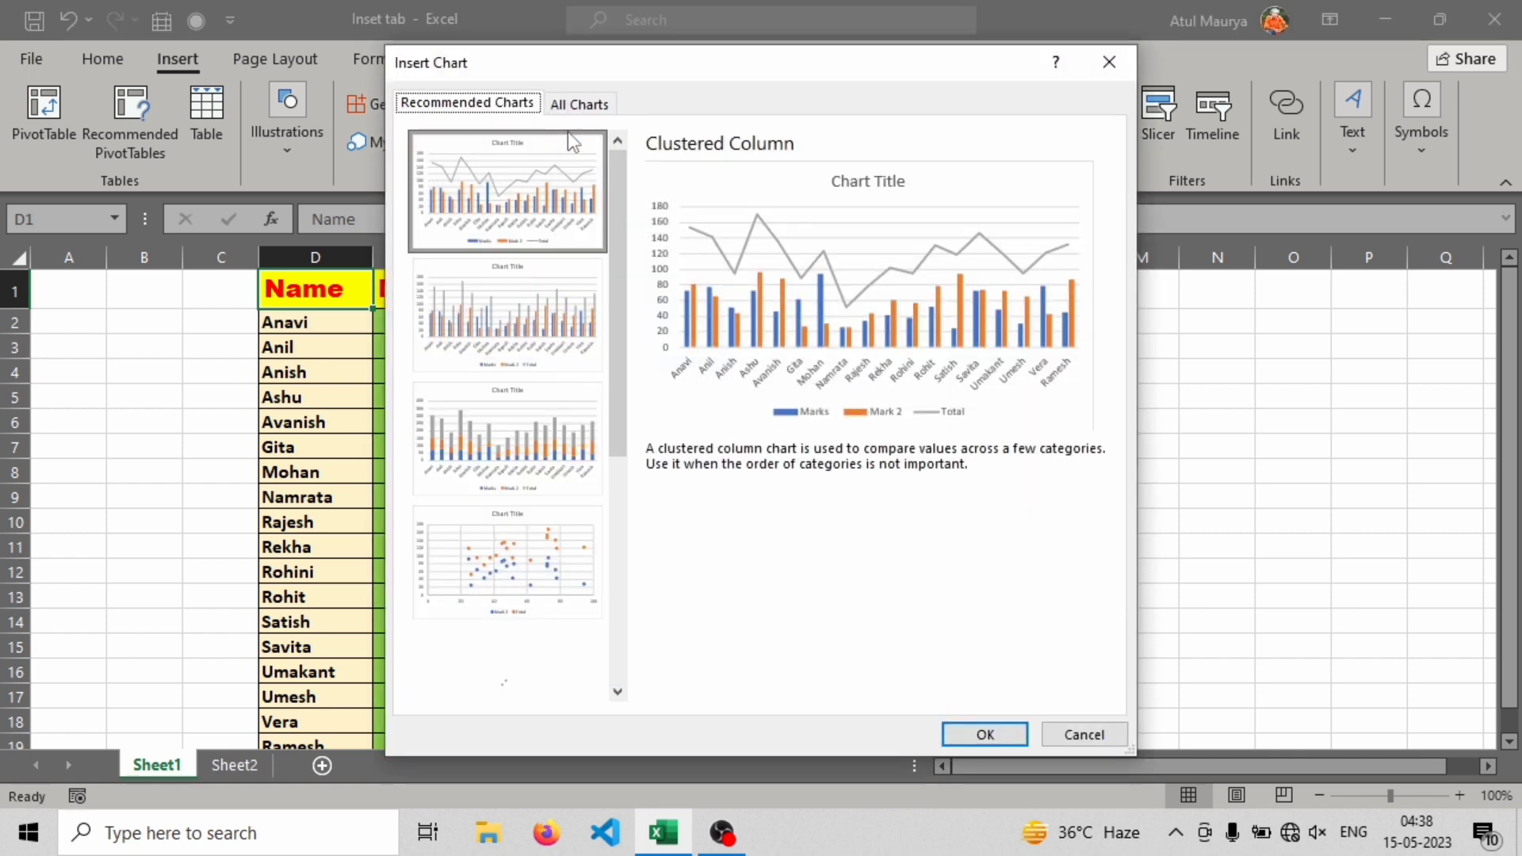
left_click_drag(620, 241, 643, 519)
left_click(526, 421)
left_click(504, 513)
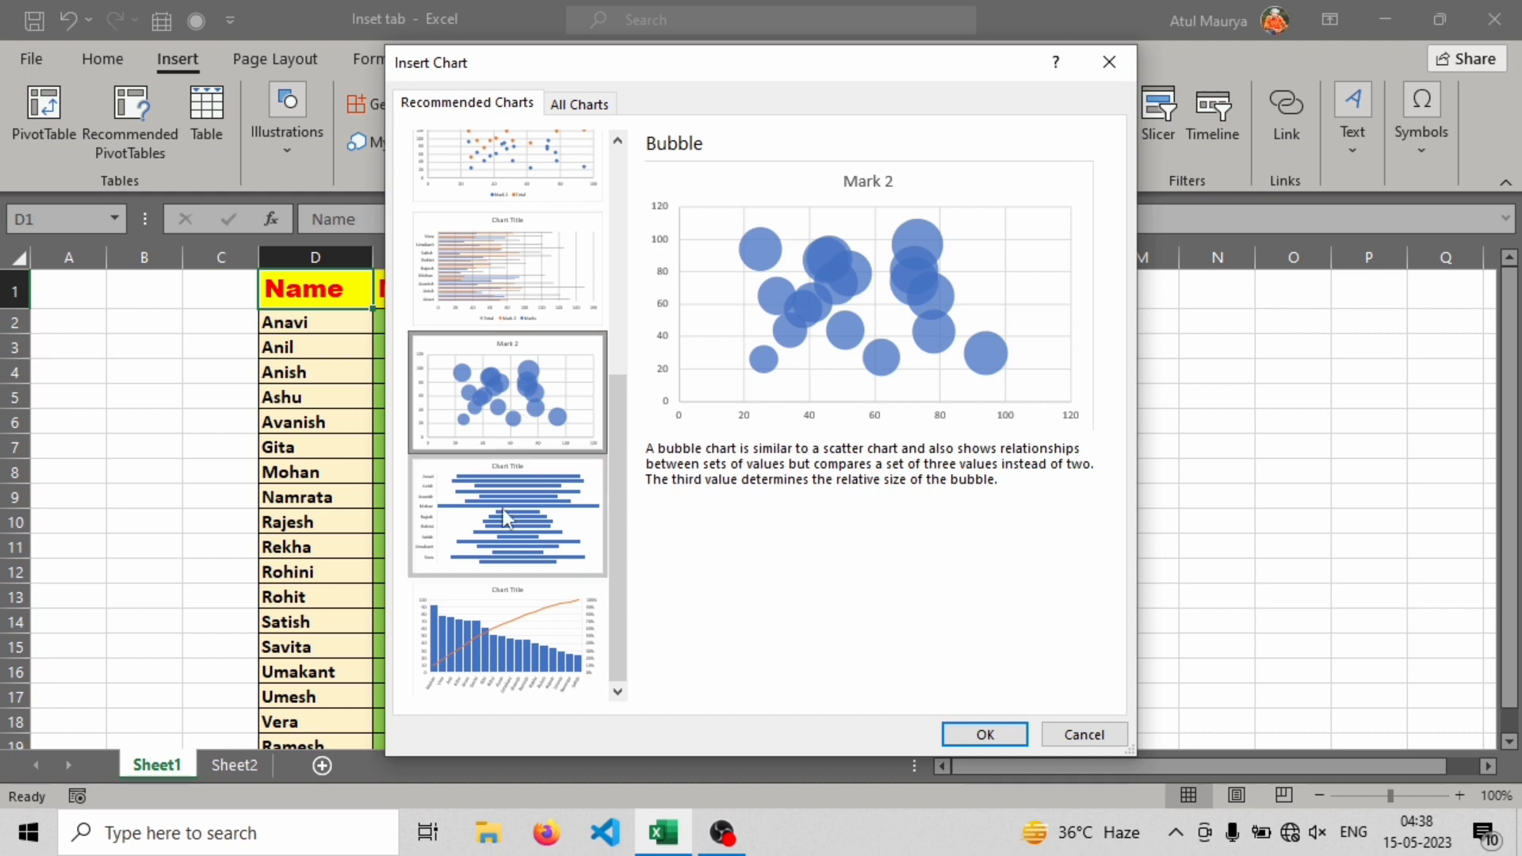
left_click(486, 644)
scroll(619, 523, "up", 5)
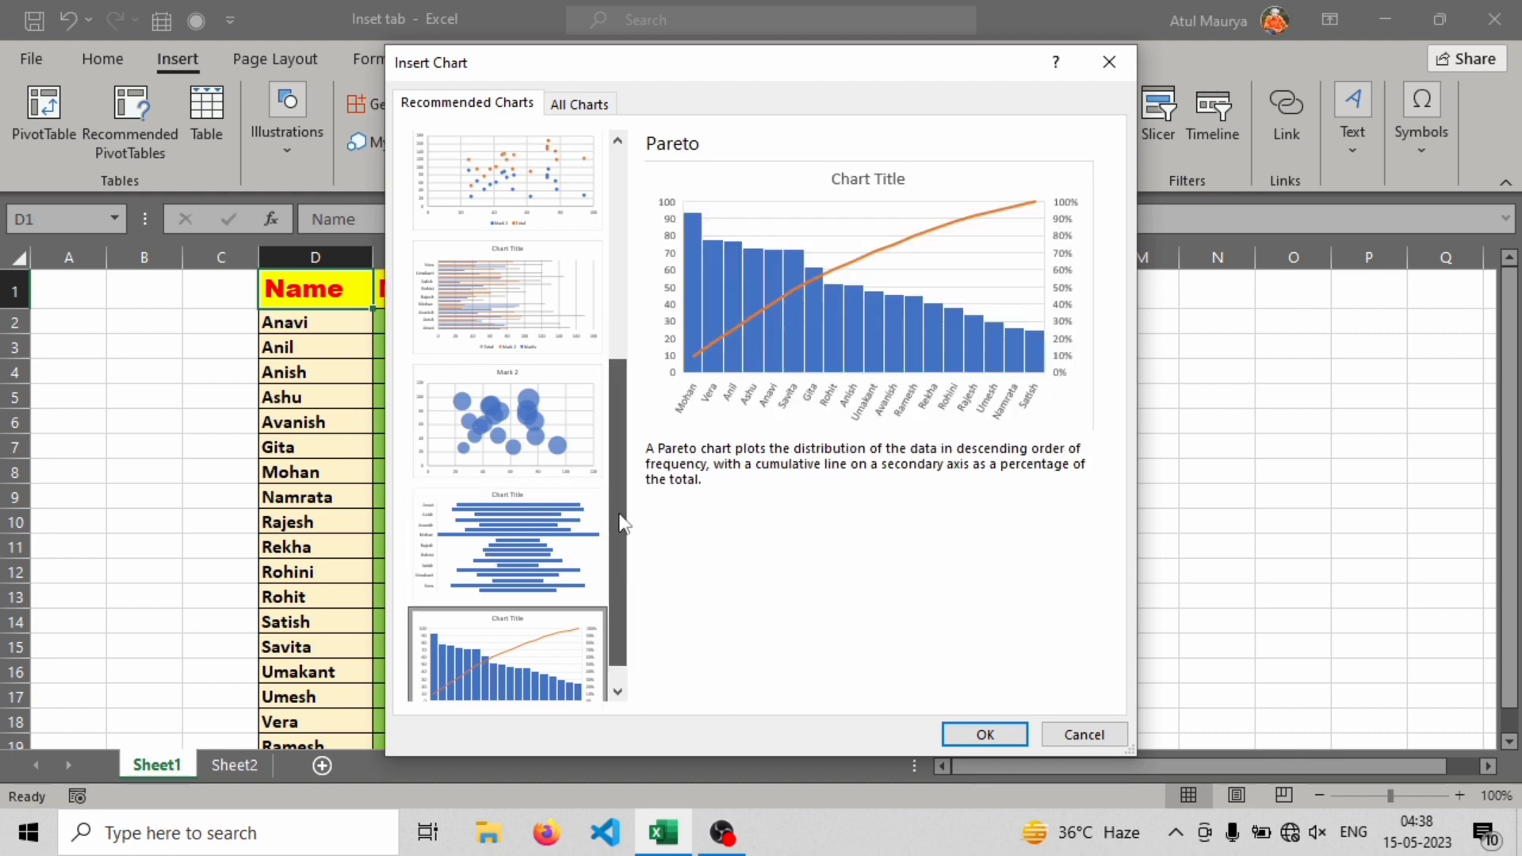
left_click(547, 254)
left_click_drag(614, 307, 618, 196)
left_click(492, 204)
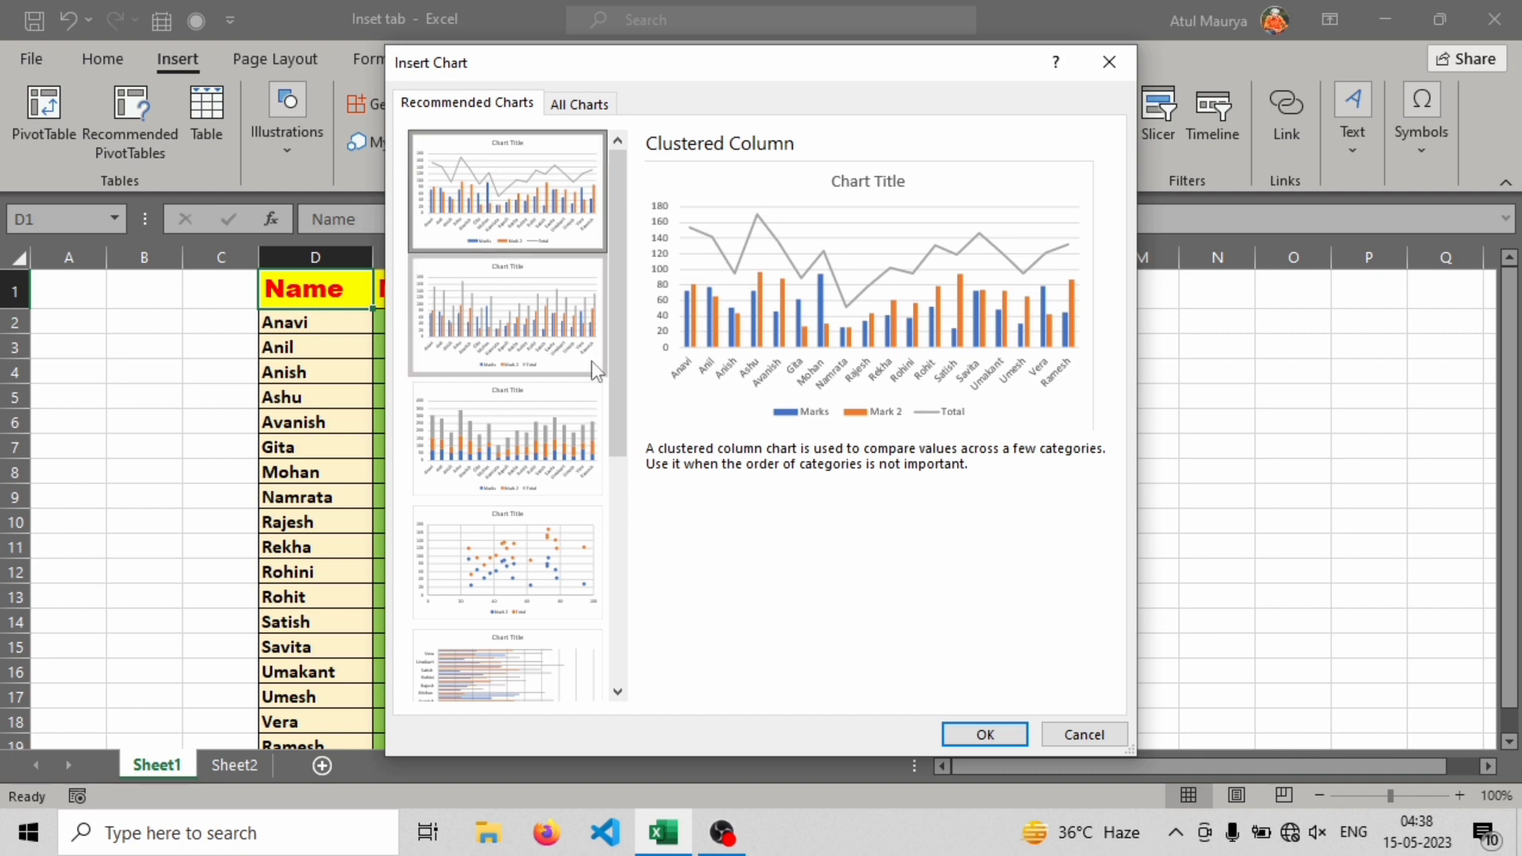
Insert the second recommended chart, with columns for Marks, Mark 2 and Total, and place it beside the table over about I1 to P14
left_click(529, 302)
left_click(1001, 734)
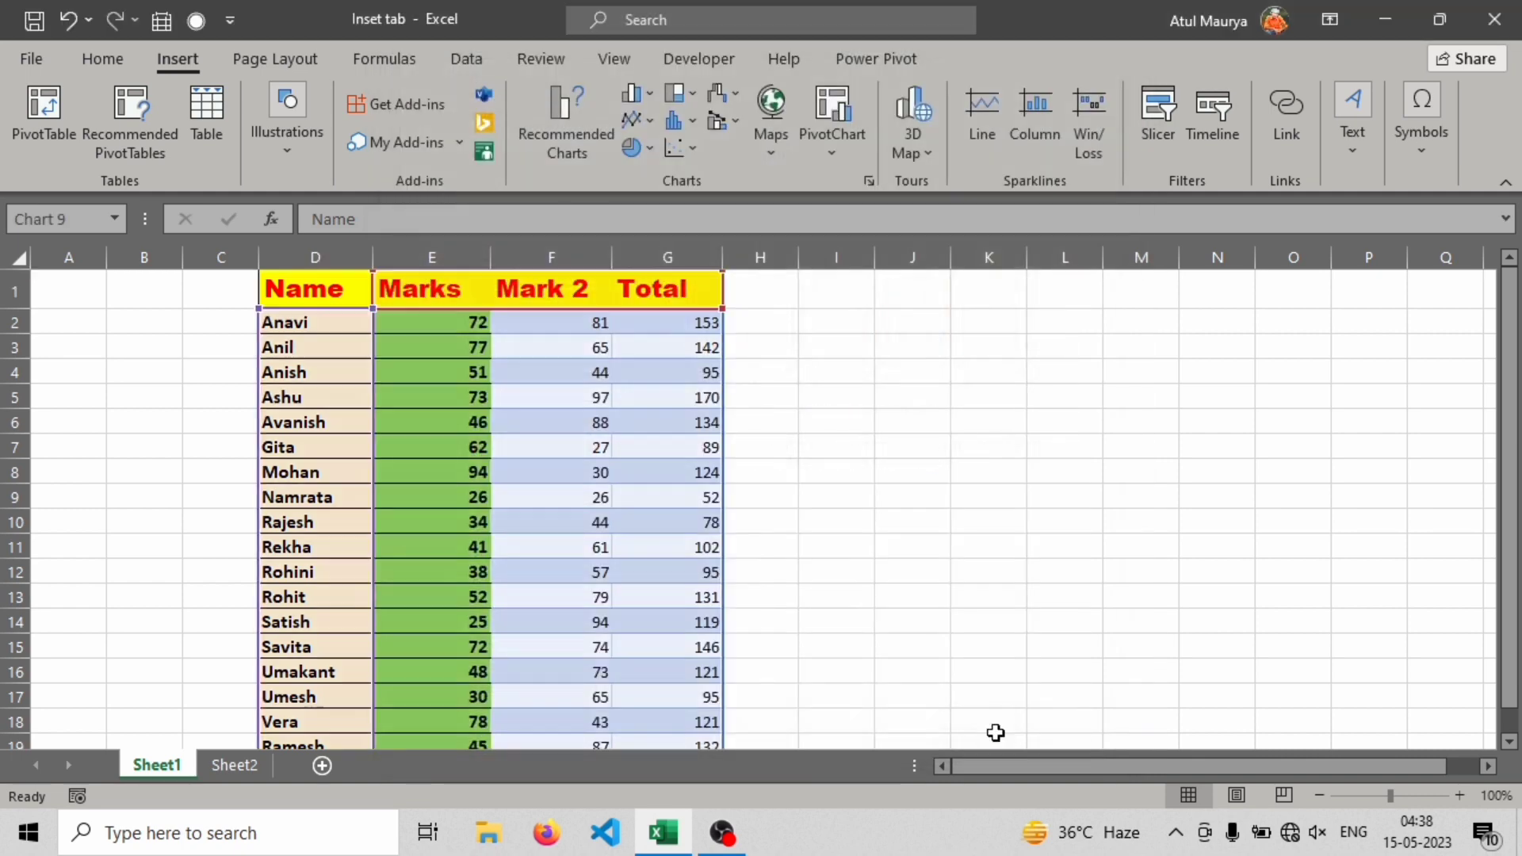
left_click_drag(788, 367, 1067, 321)
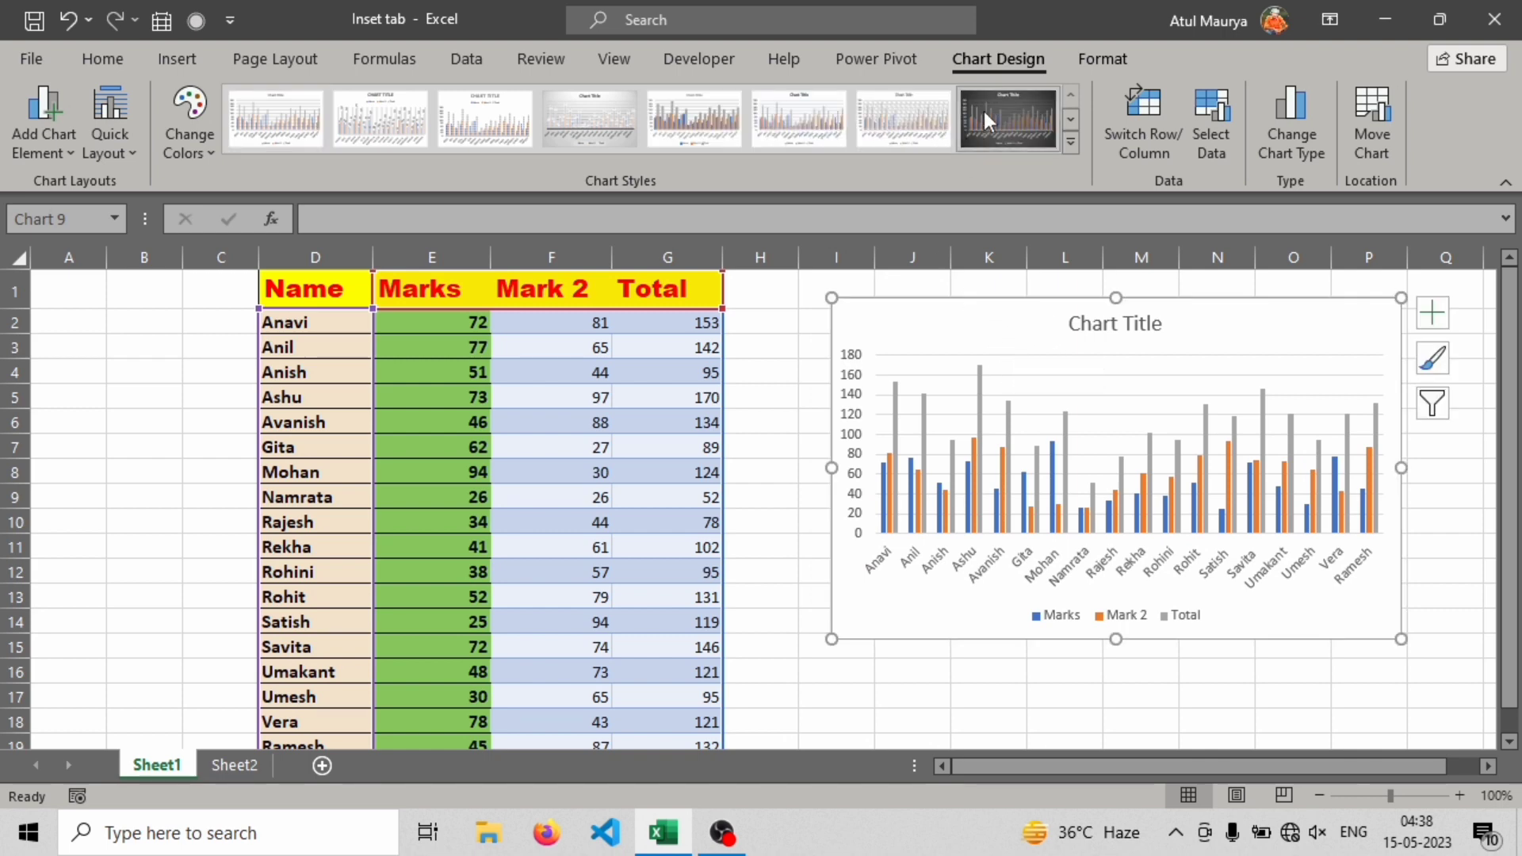
Apply the dark-background chart style to the column chart, then delete the chart
left_click(985, 116)
mouse_move(984, 411)
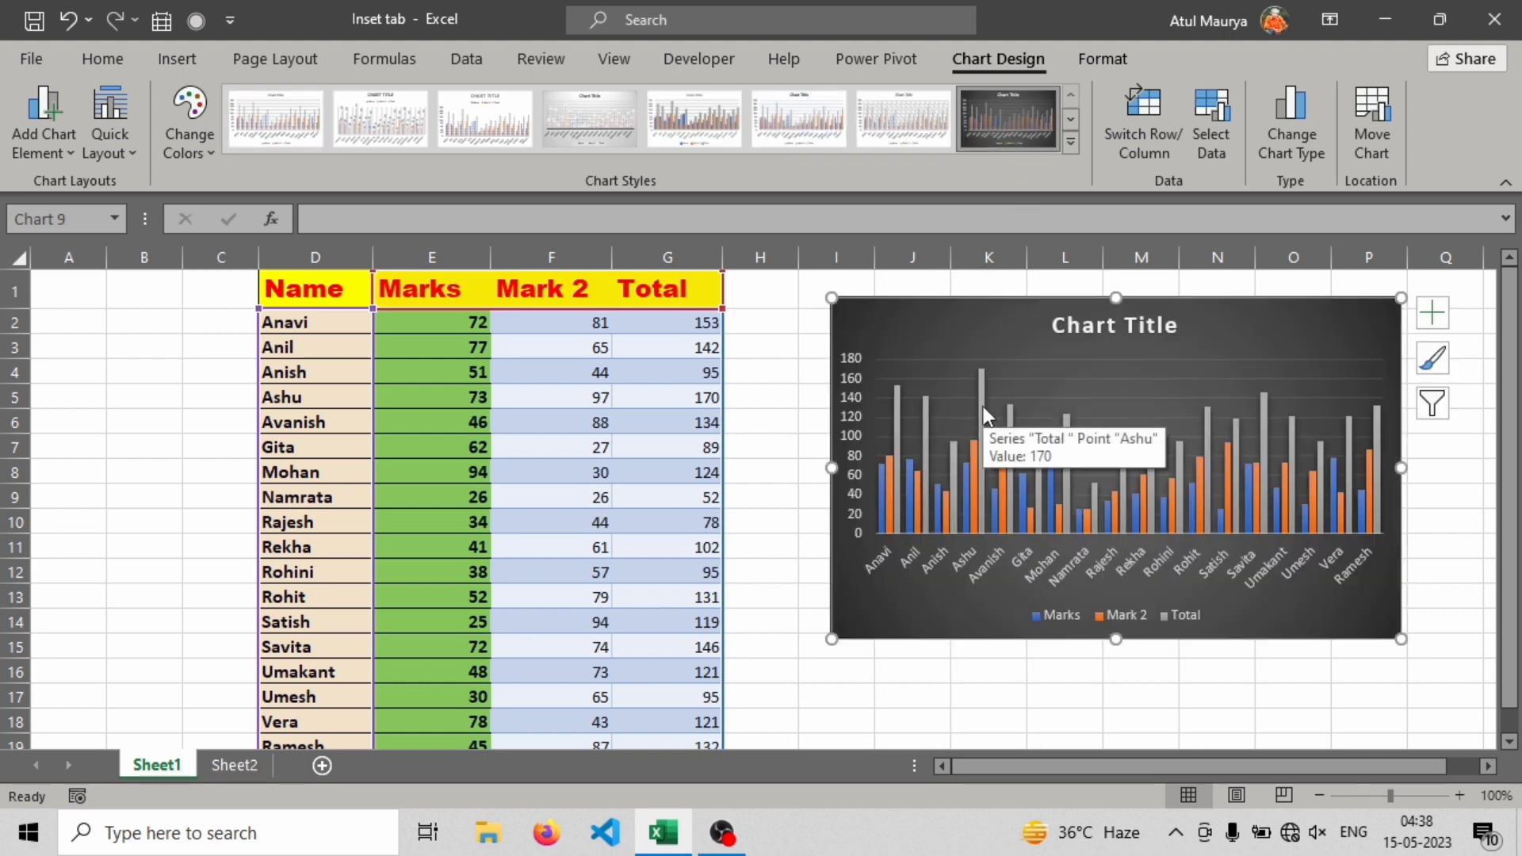
key("Delete")
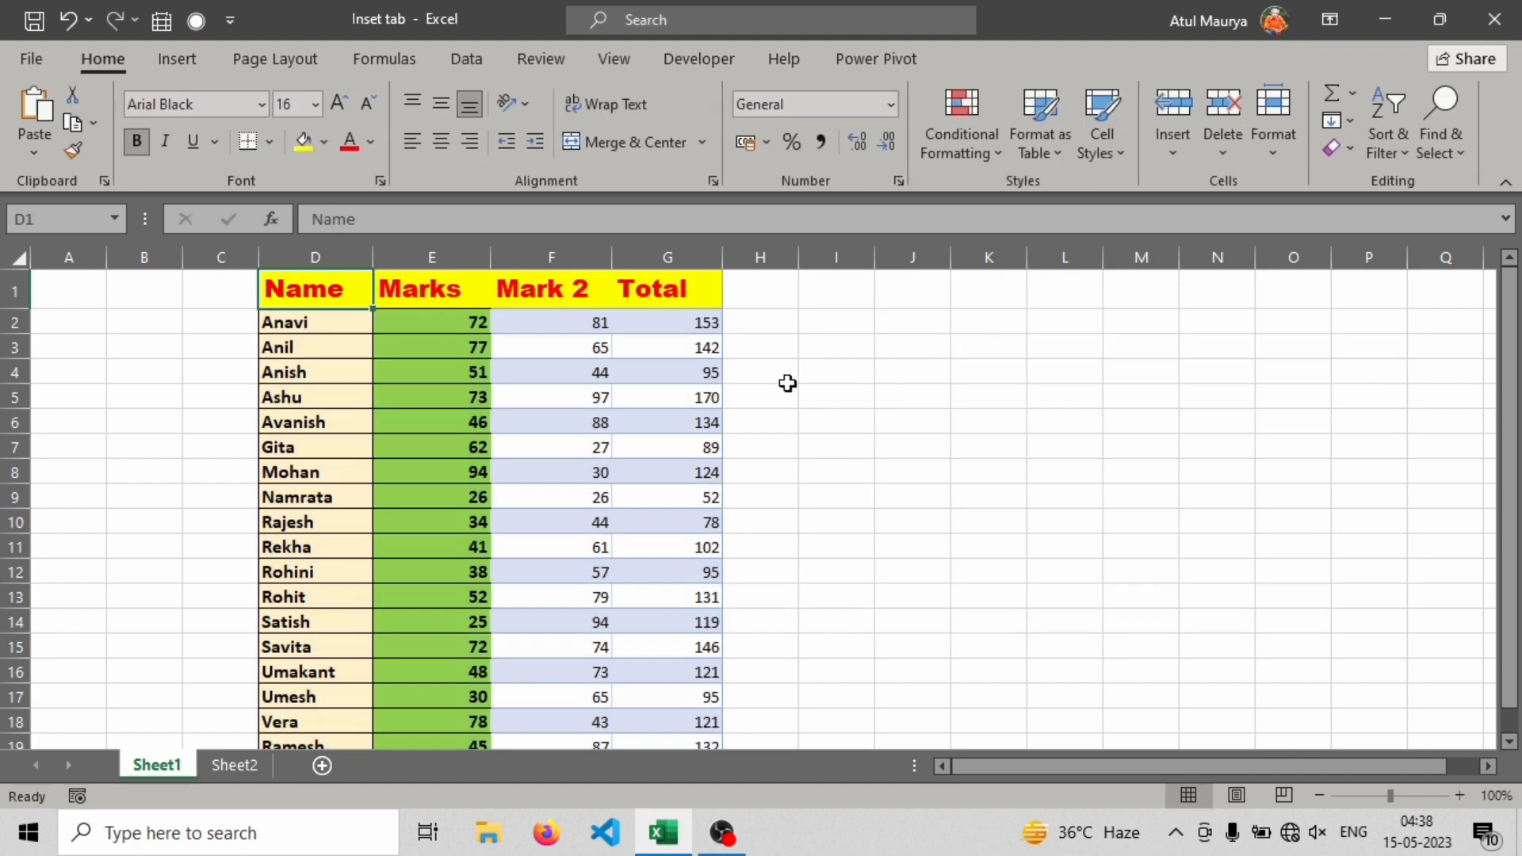
Clear all contents and formatting from the Mark 2 and Total columns, F1:G21, then undo the clearing
left_click_drag(586, 298, 710, 713)
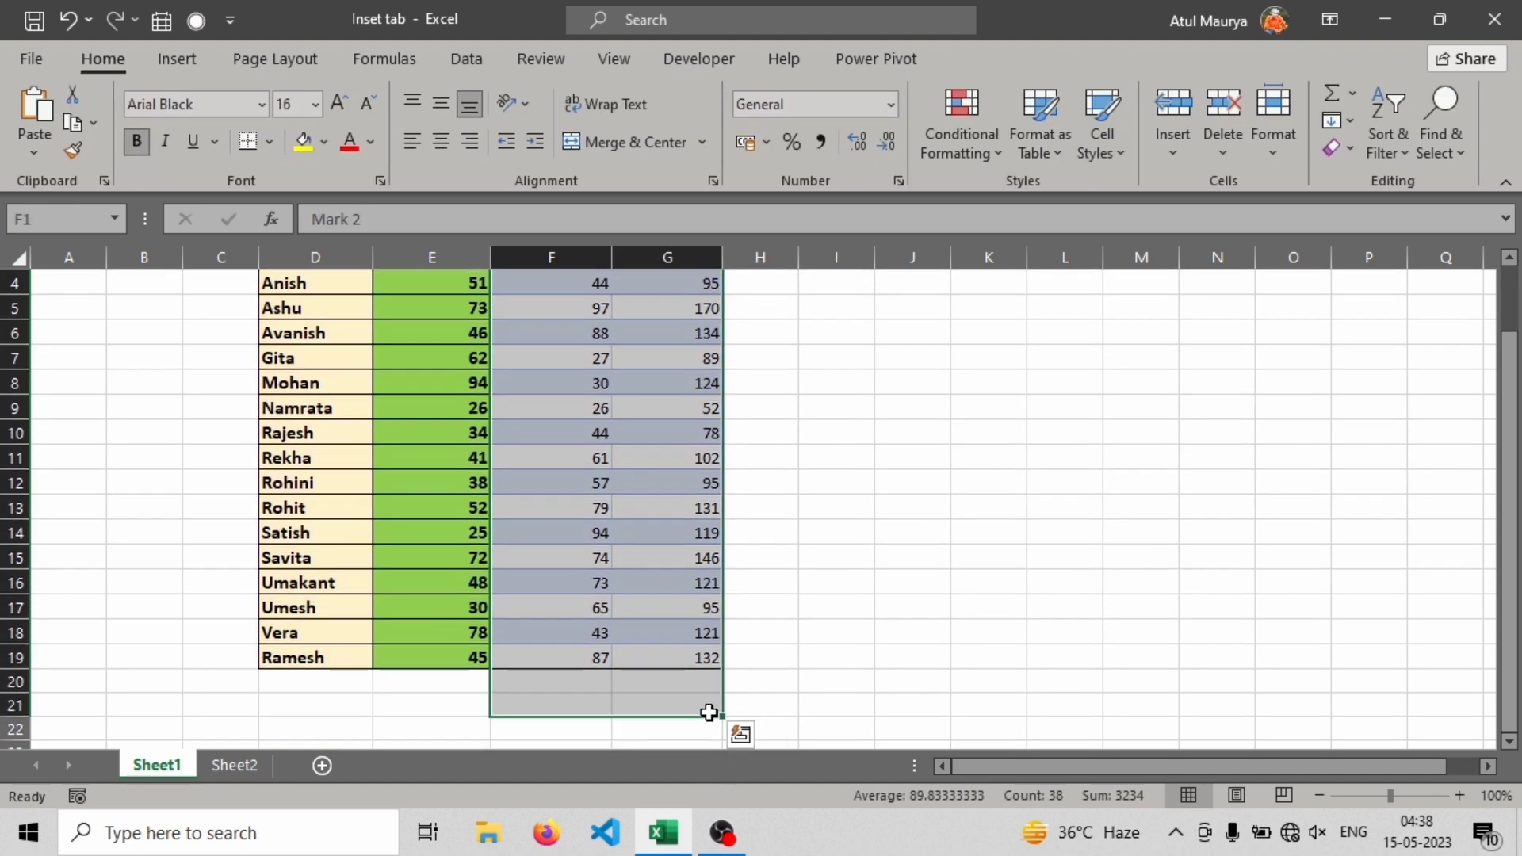
key("Delete")
scroll(708, 712, "up", 1)
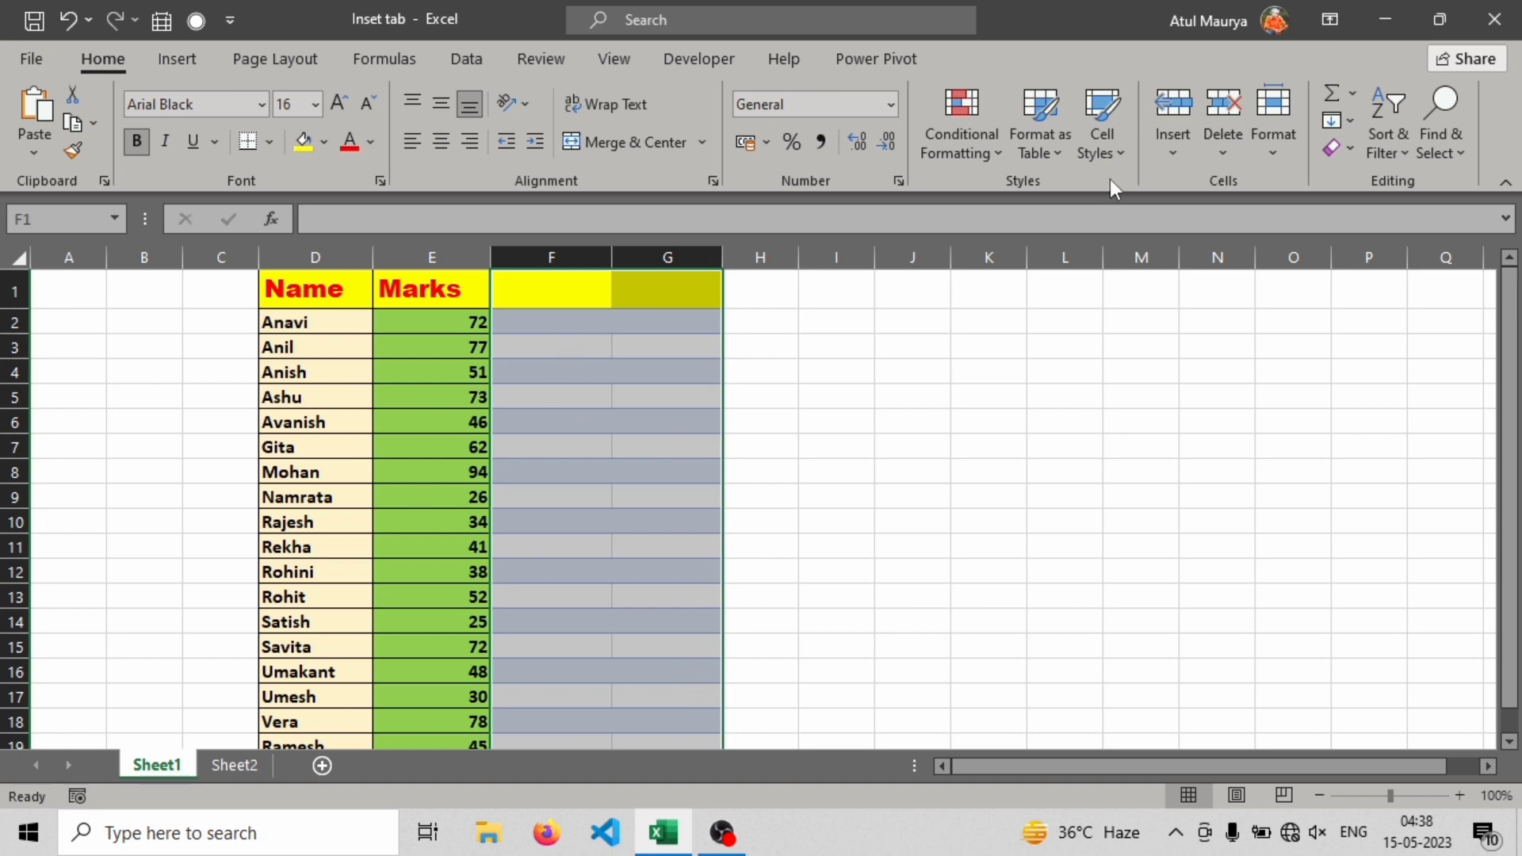
left_click(1336, 149)
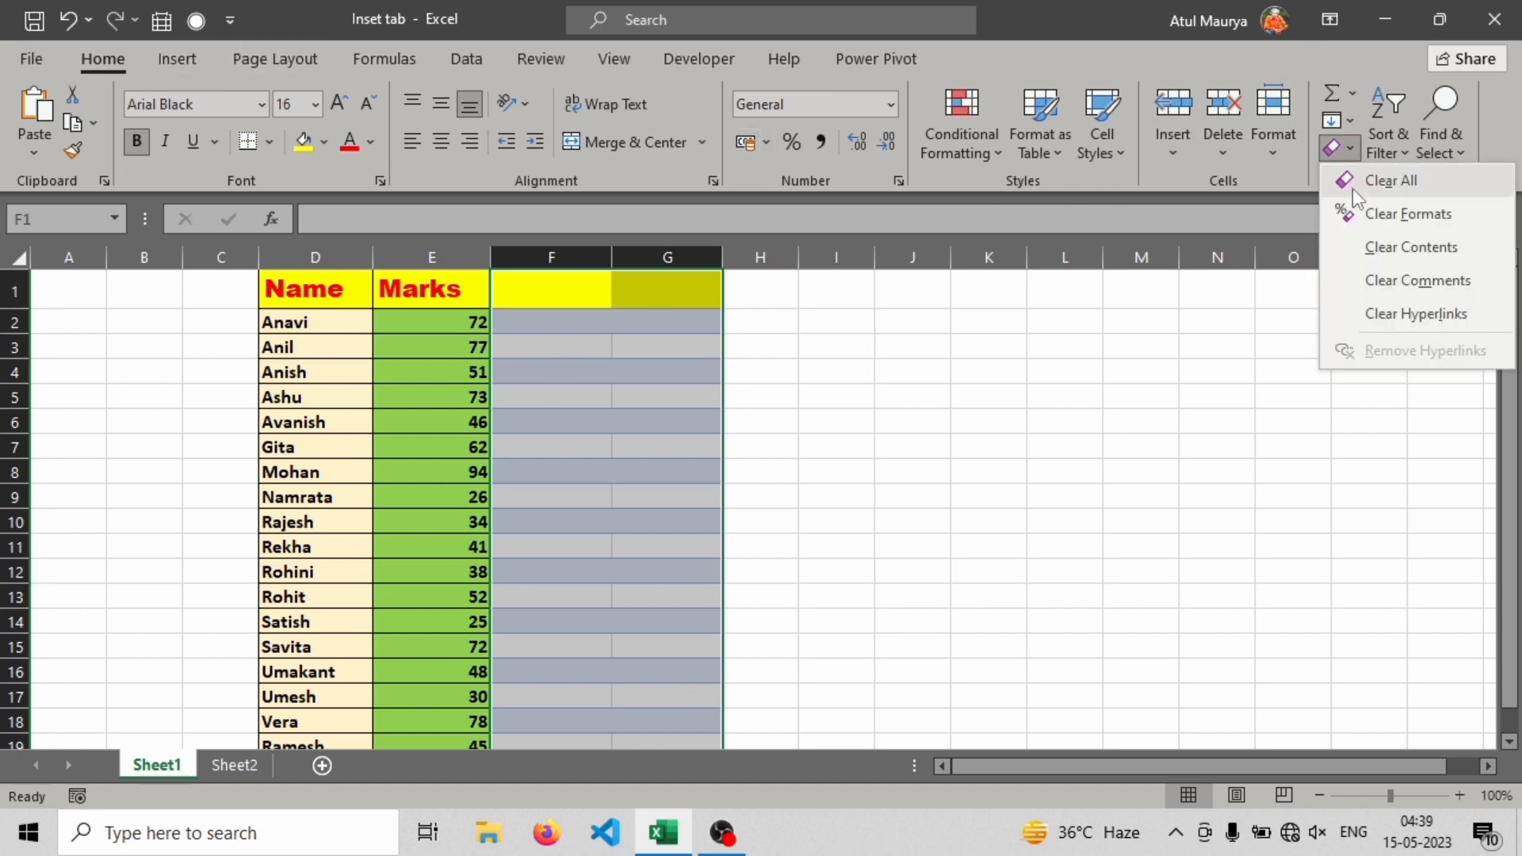
left_click(1352, 187)
left_click(534, 472)
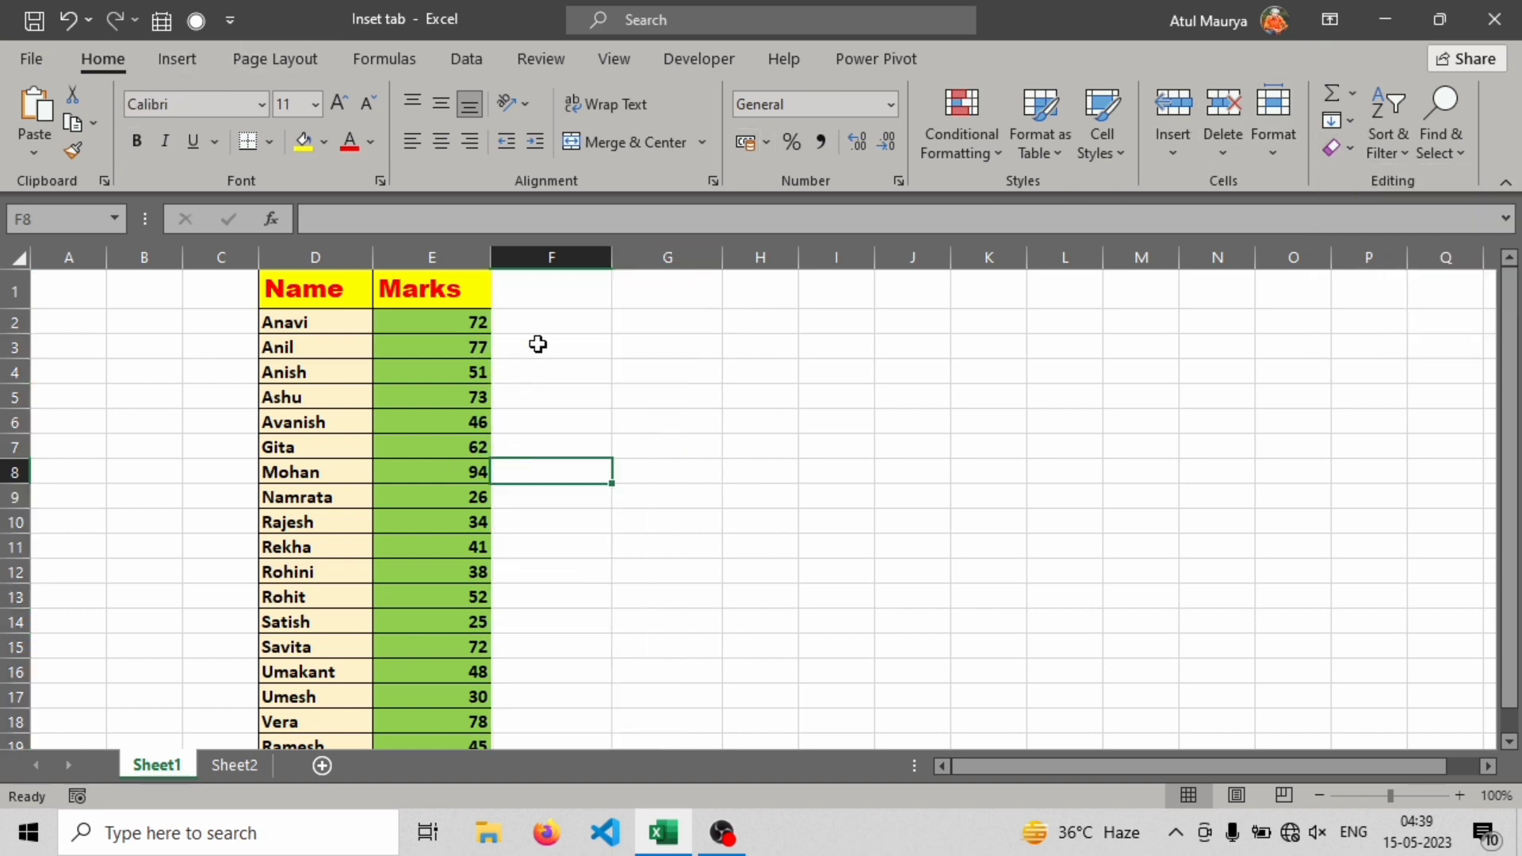
key("ctrl+z")
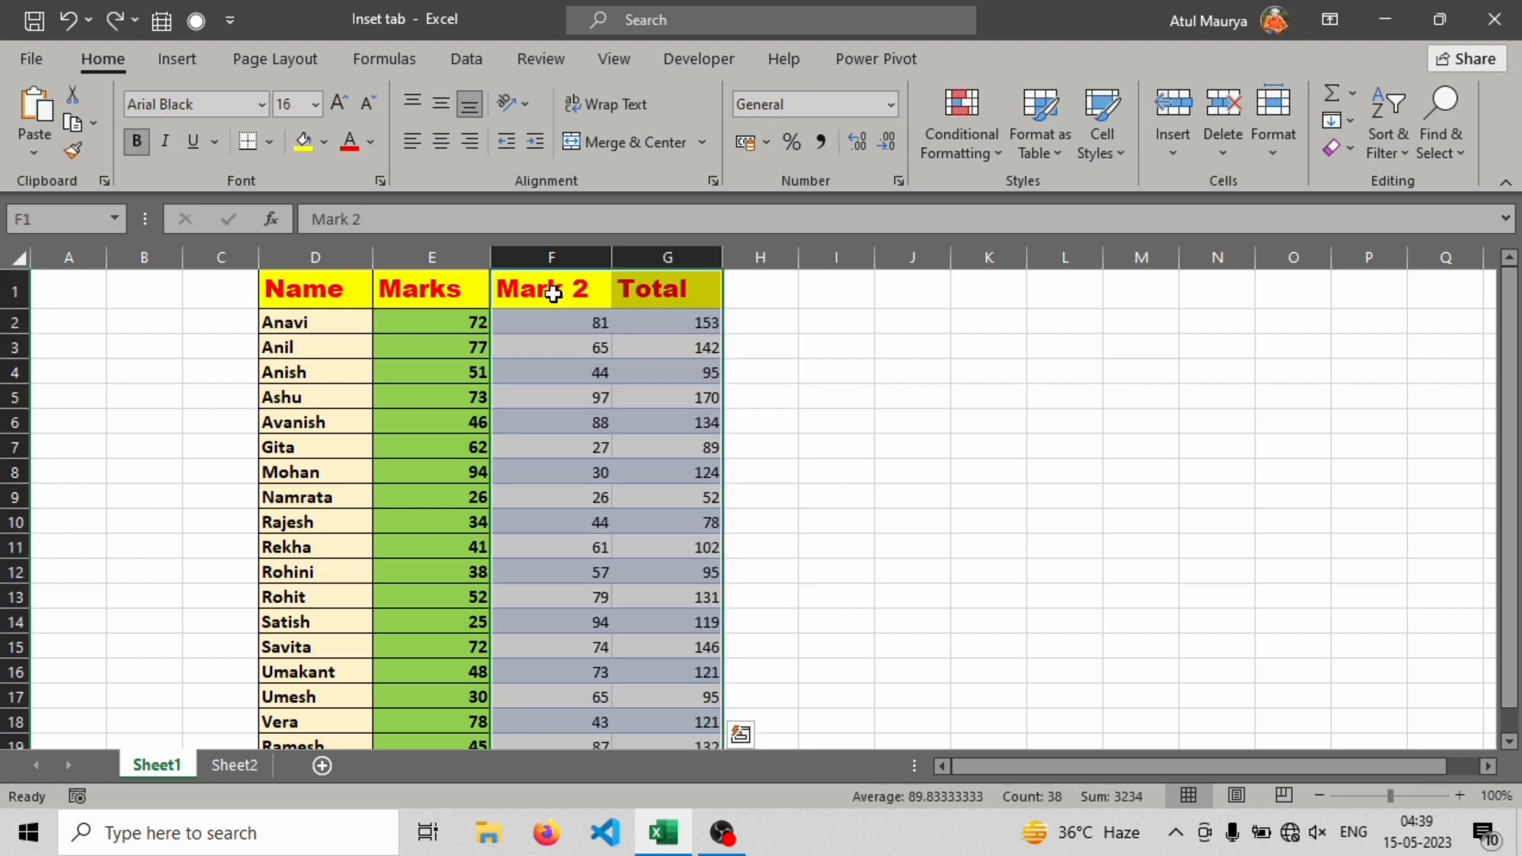
Select the whole Total column, column G
left_click(667, 257)
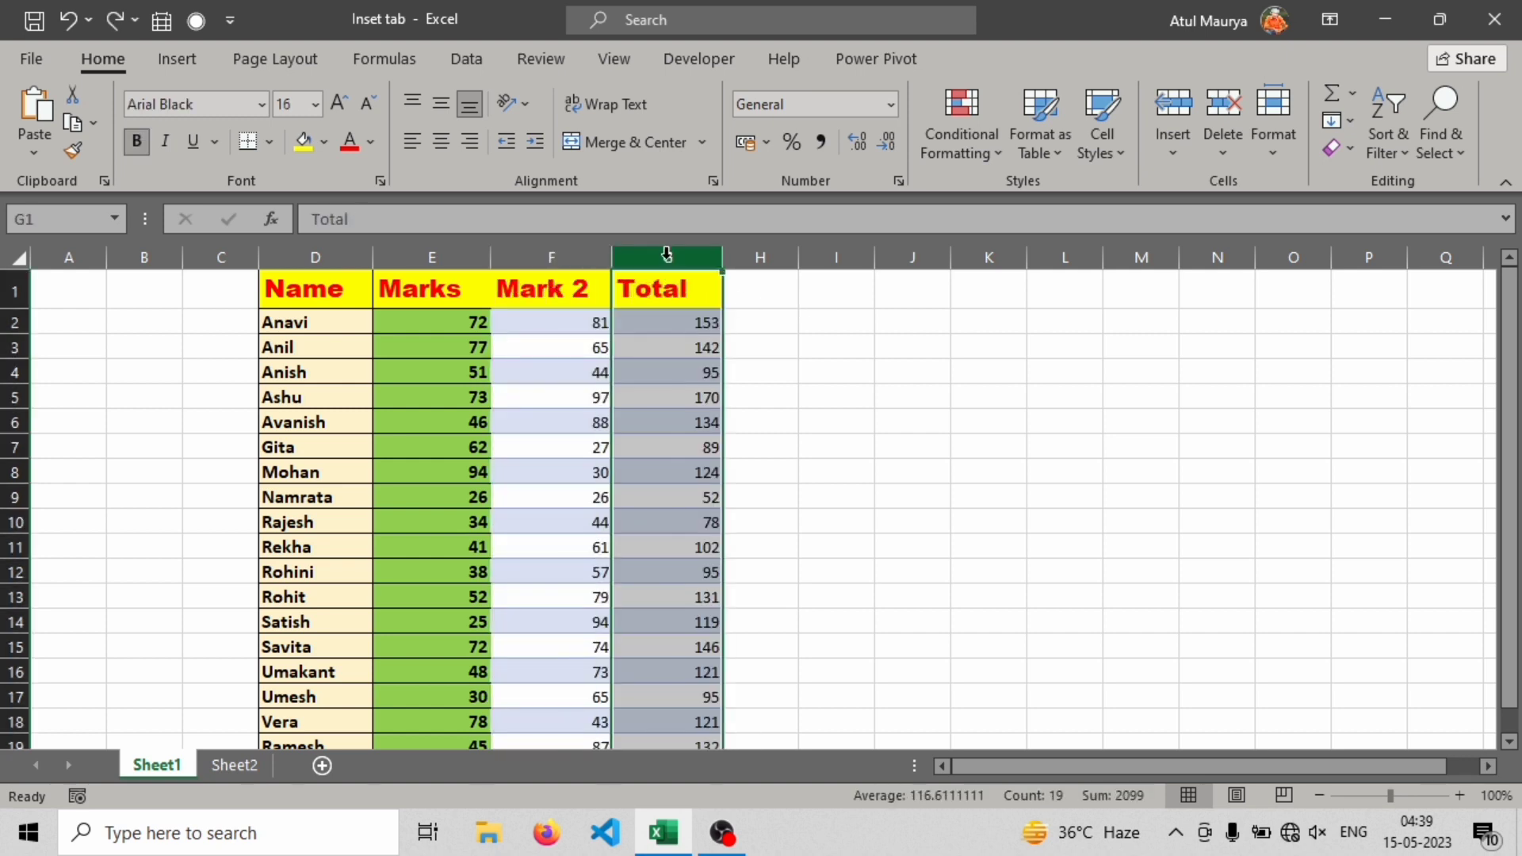
Delete the Total column from the marks table
key("ctrl+minus")
left_click(749, 394)
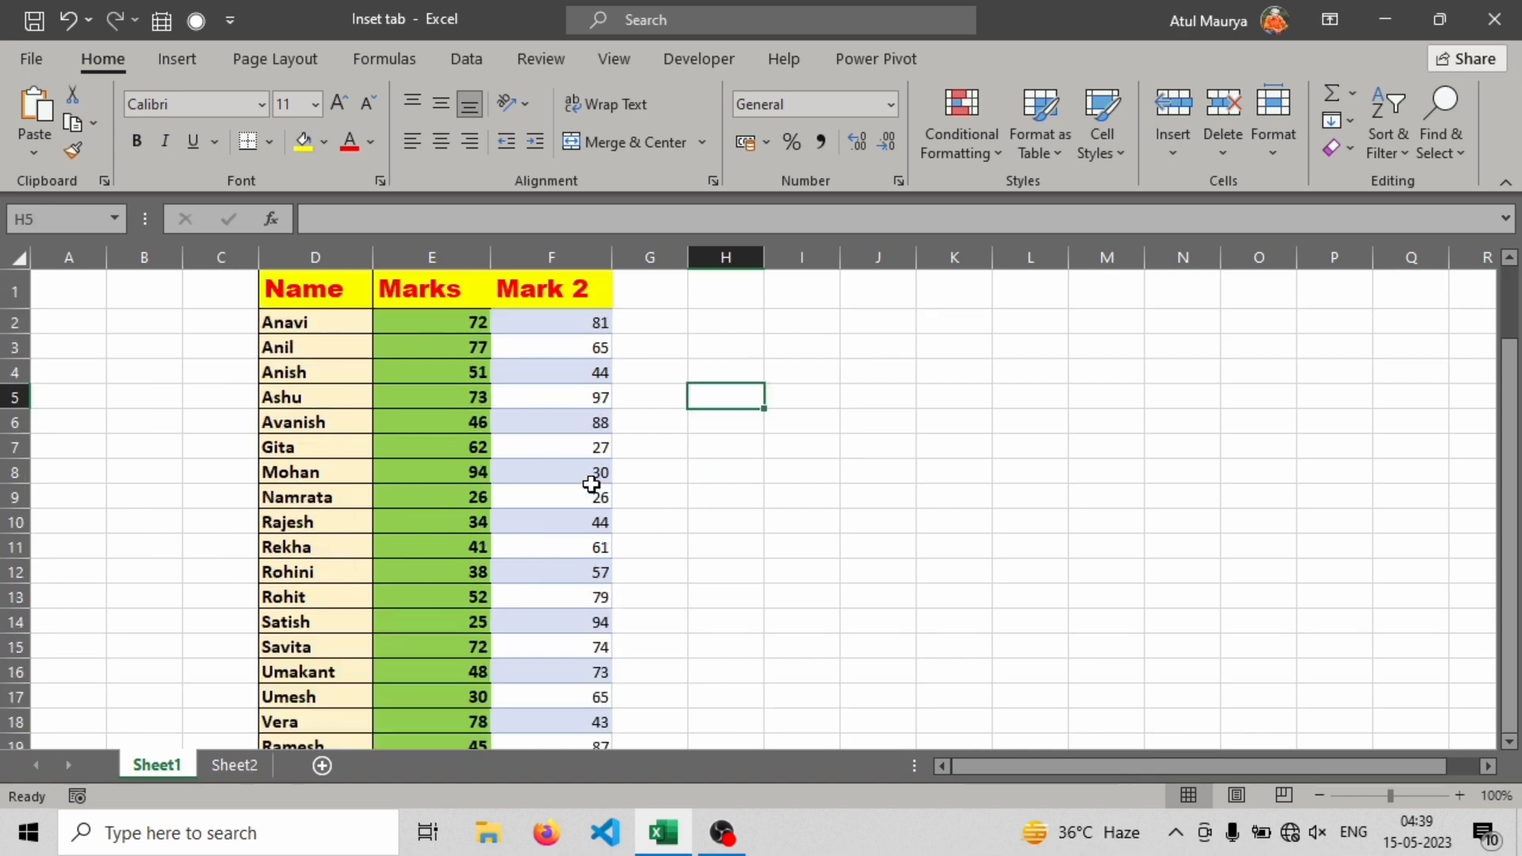
Insert a 2-D 100% stacked column chart of the Name, Marks and Mark 2 data and place it beside the table
left_click(498, 351)
left_click(441, 324)
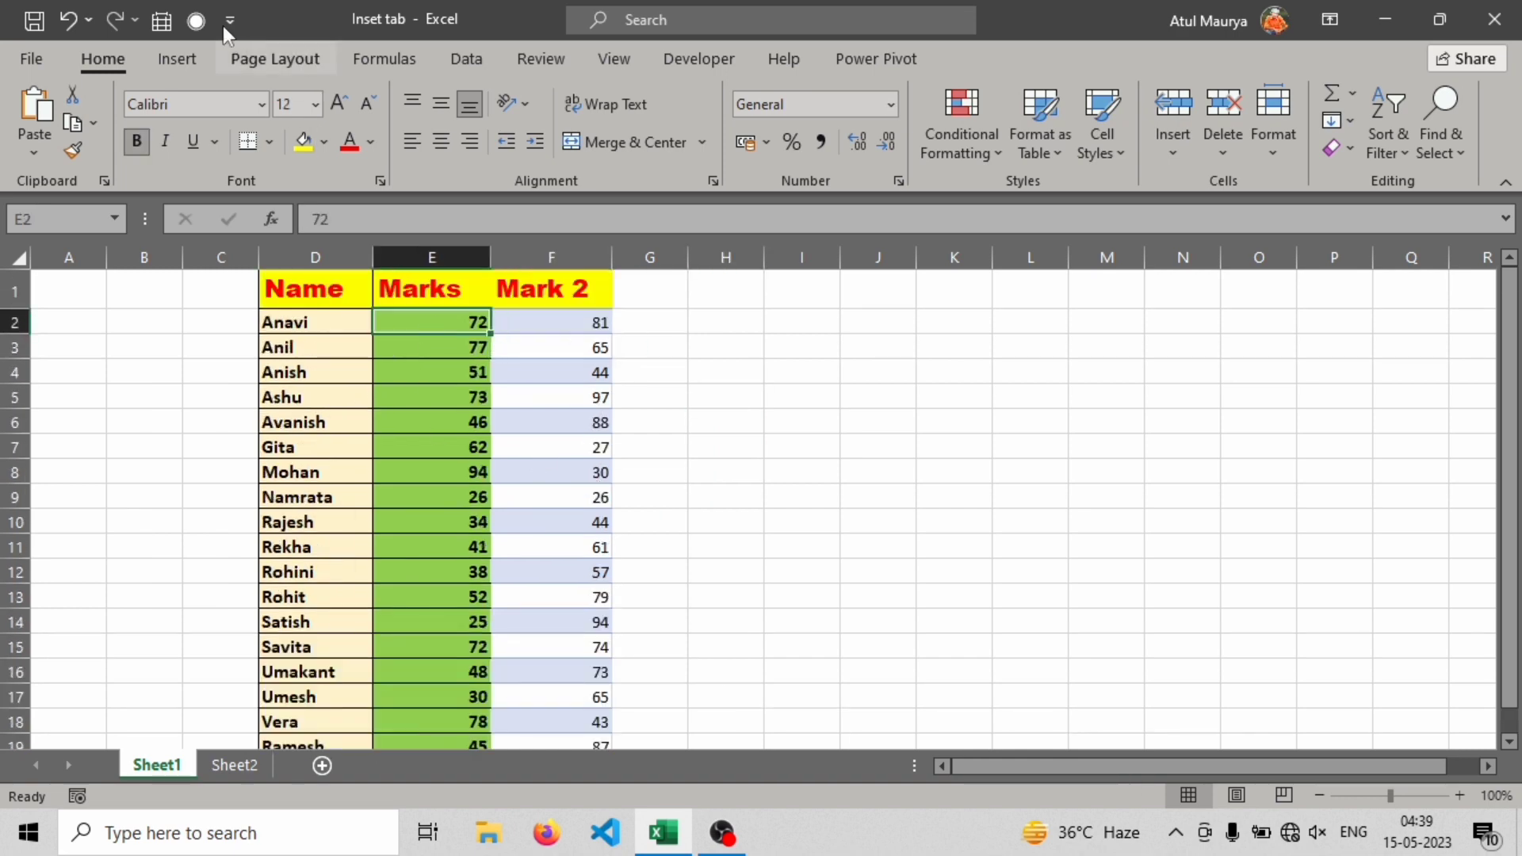
left_click(177, 59)
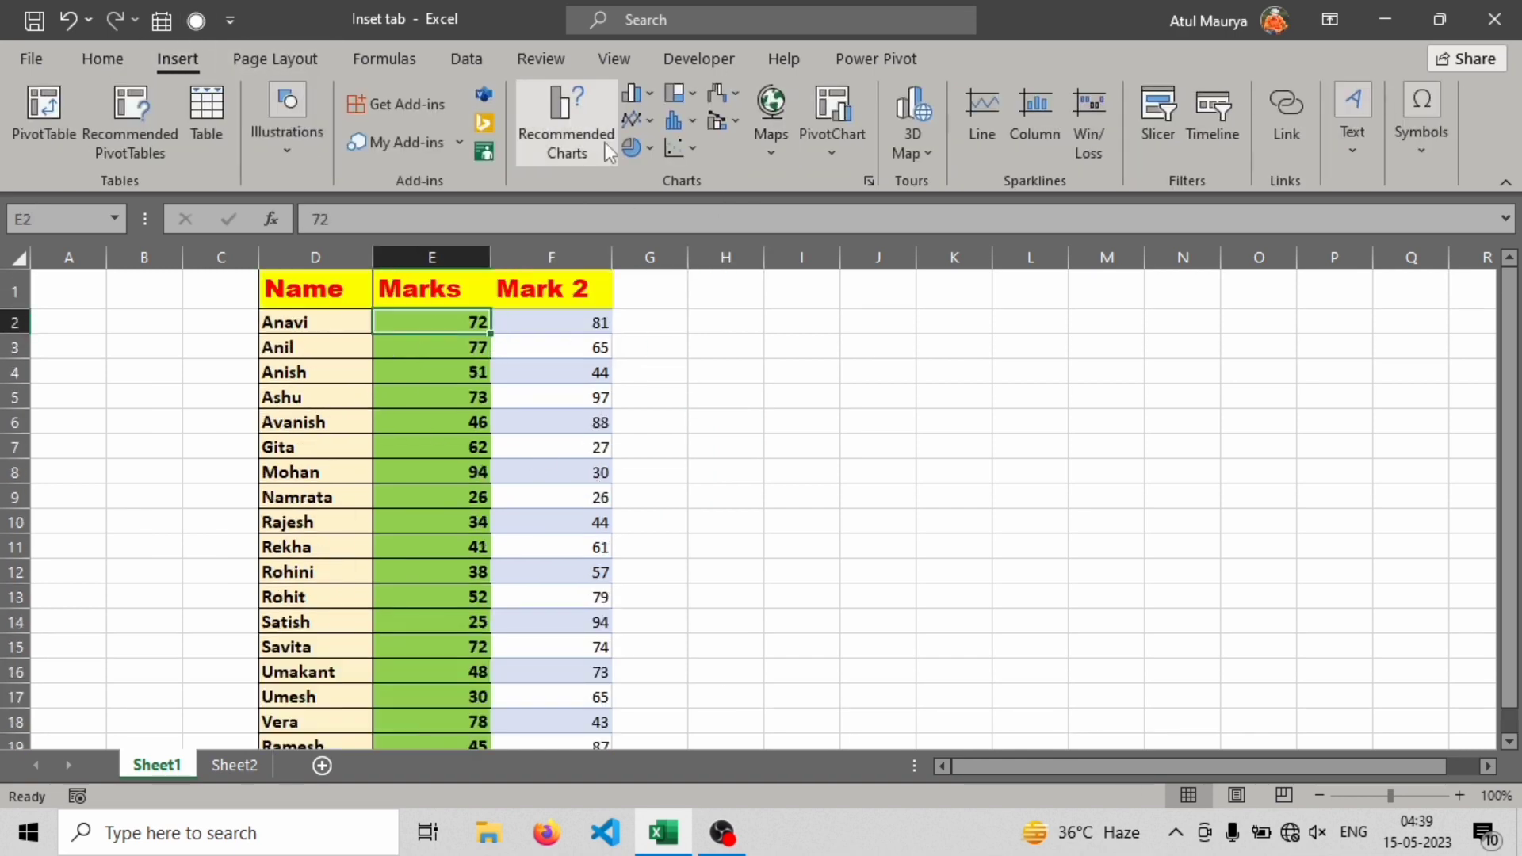
left_click(231, 765)
left_click(169, 772)
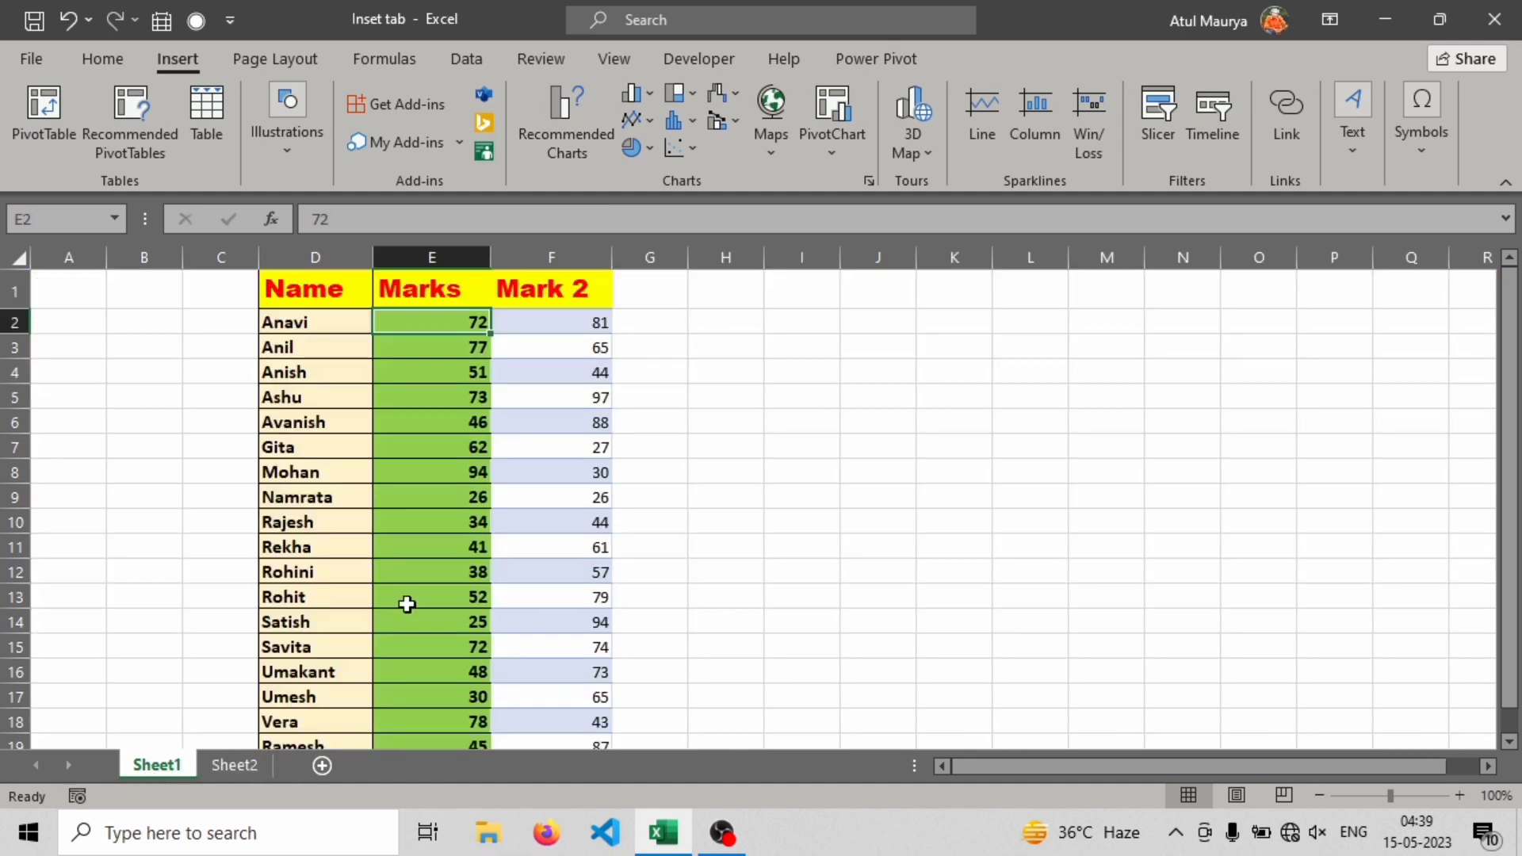
left_click(437, 413)
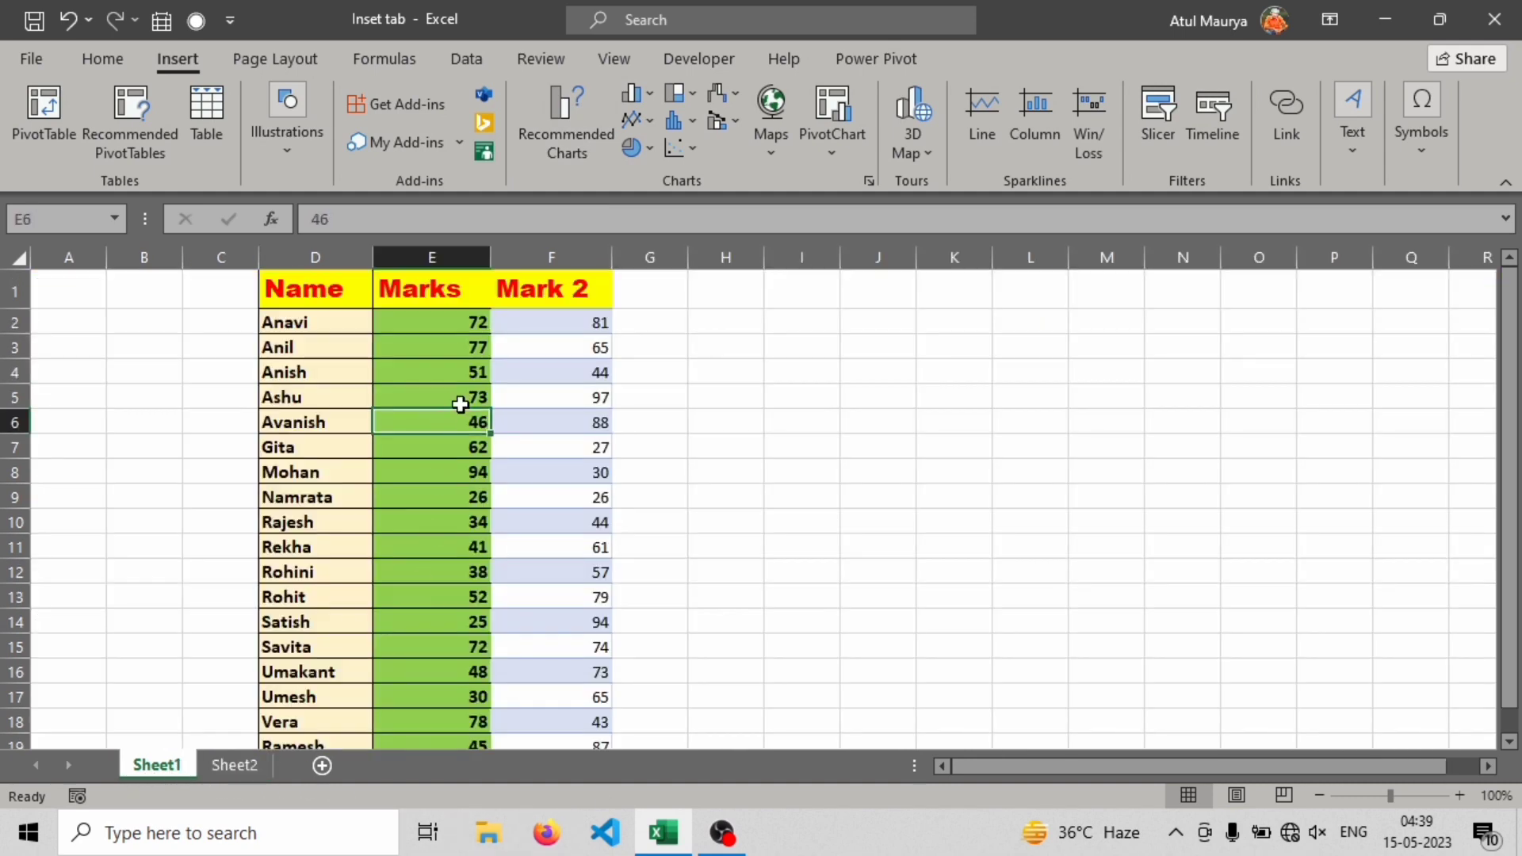
left_click(648, 95)
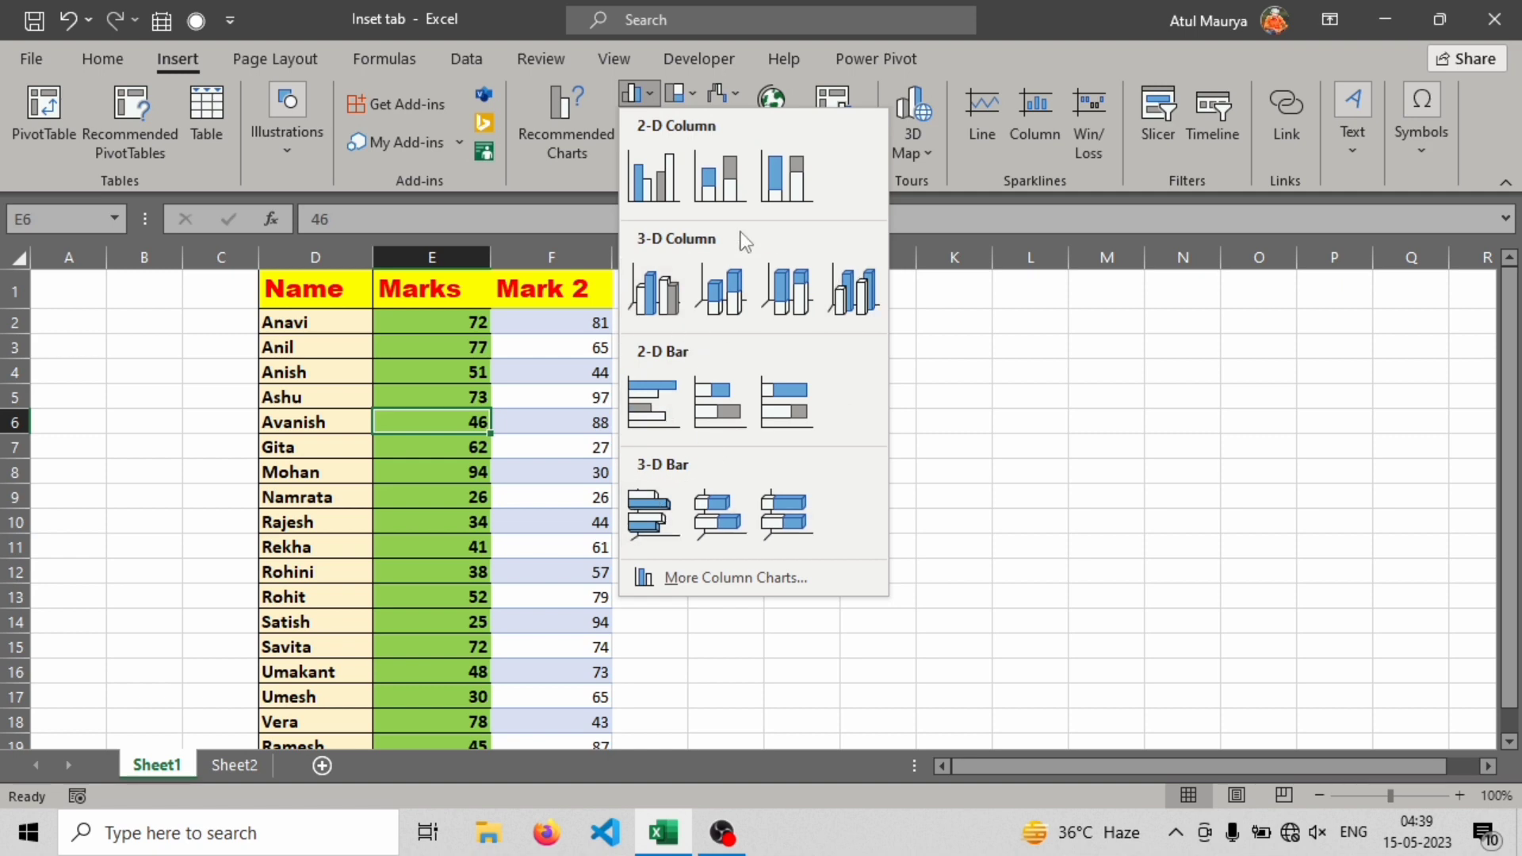
left_click(773, 181)
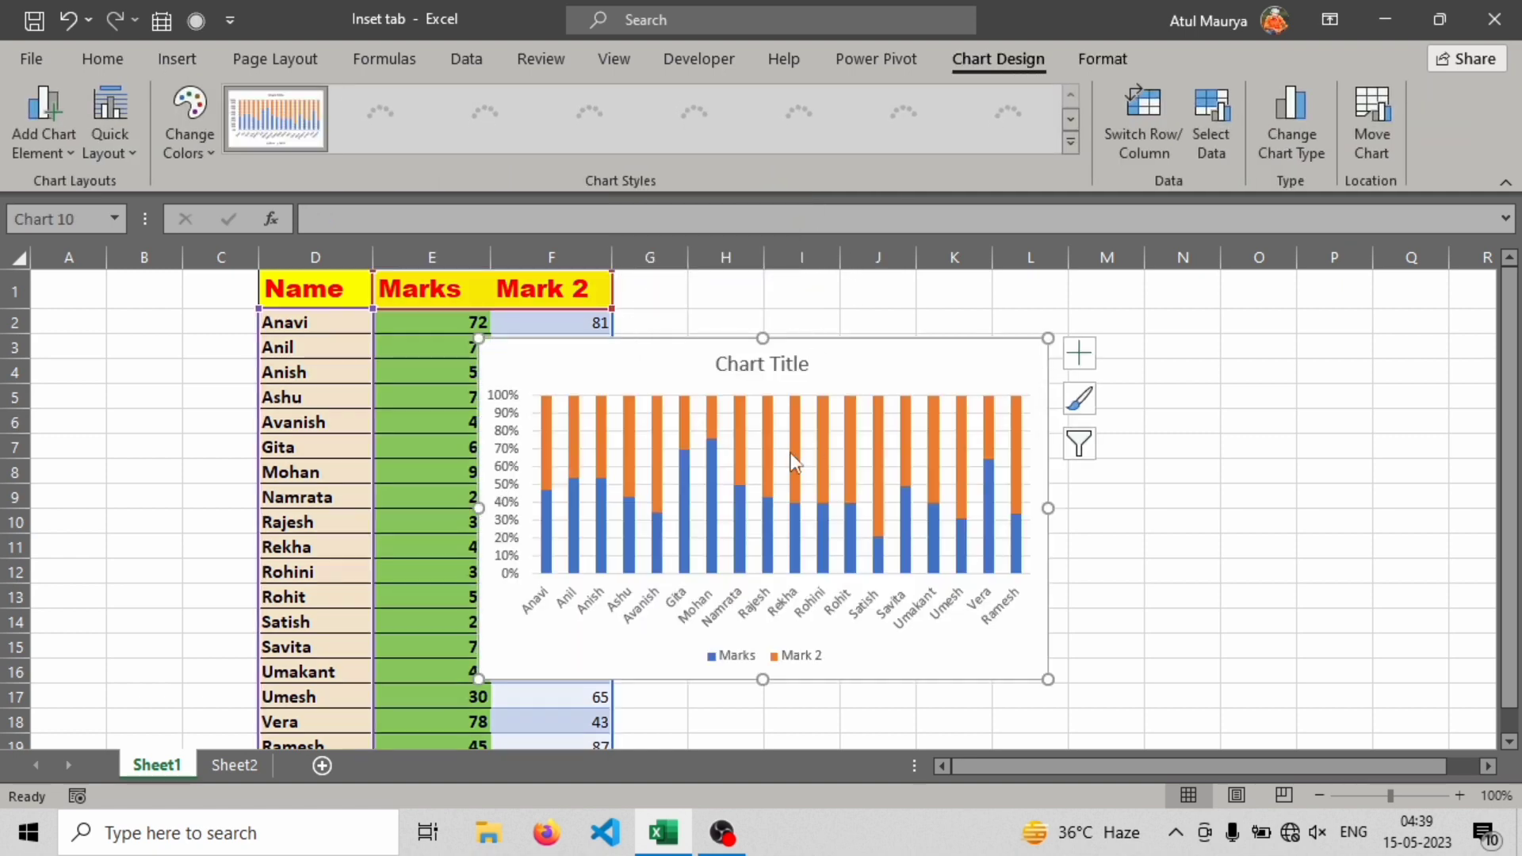
left_click_drag(690, 354, 928, 384)
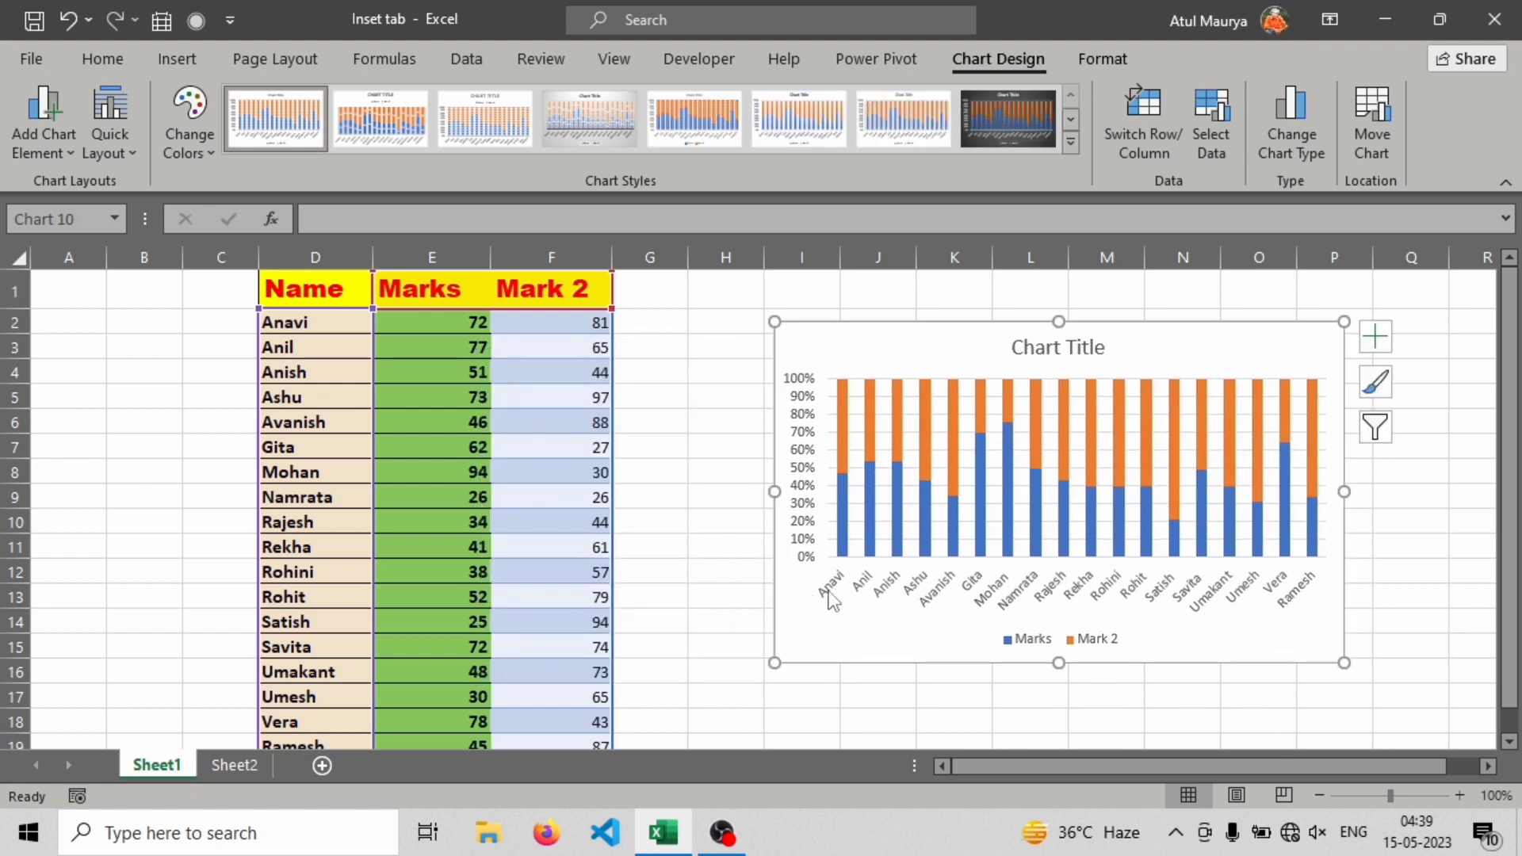
left_click(800, 431)
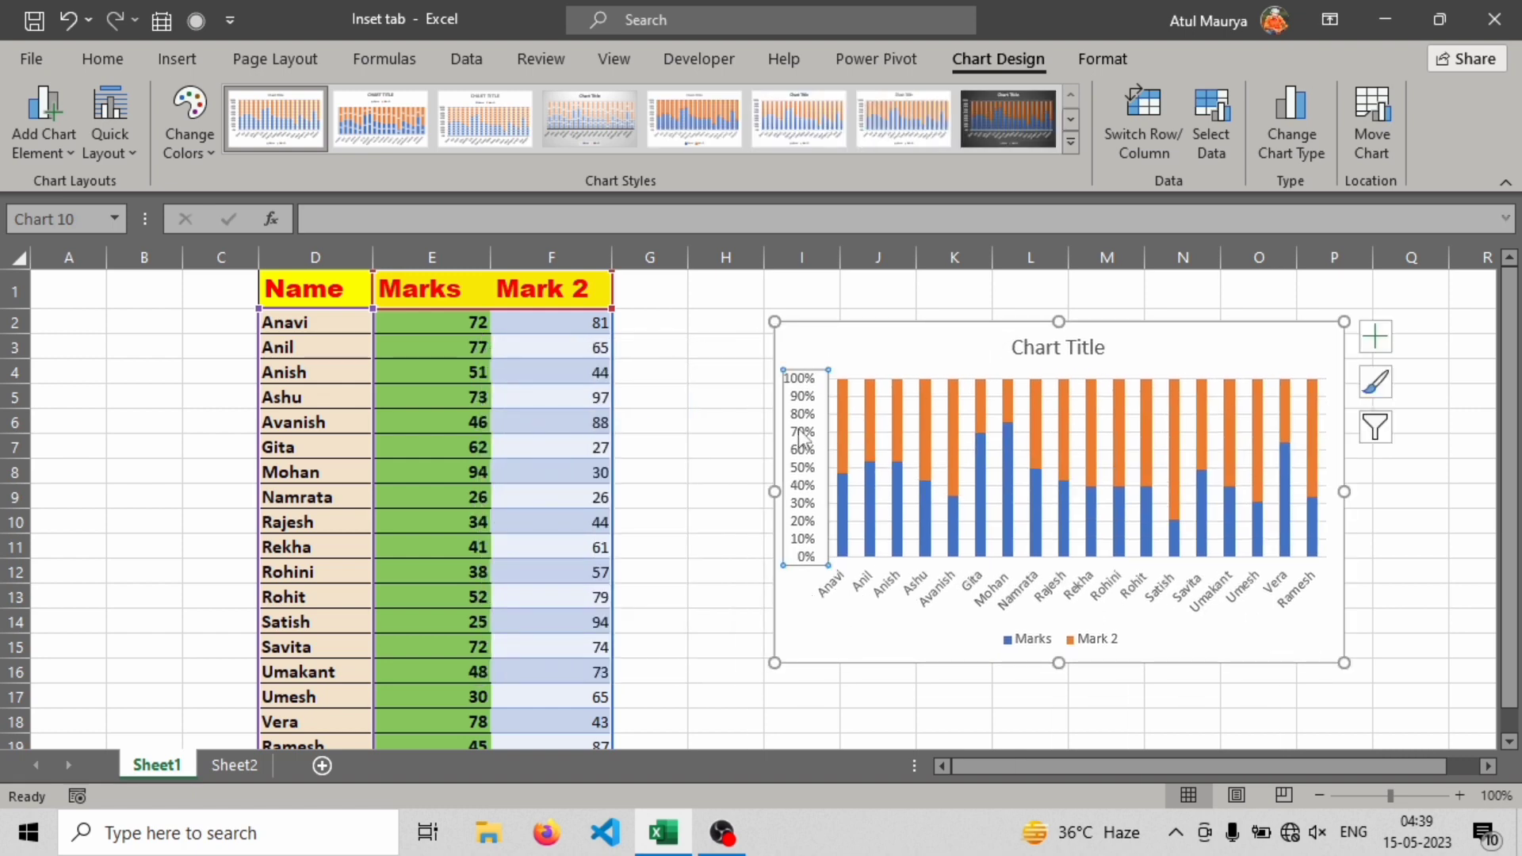
right_click(800, 433)
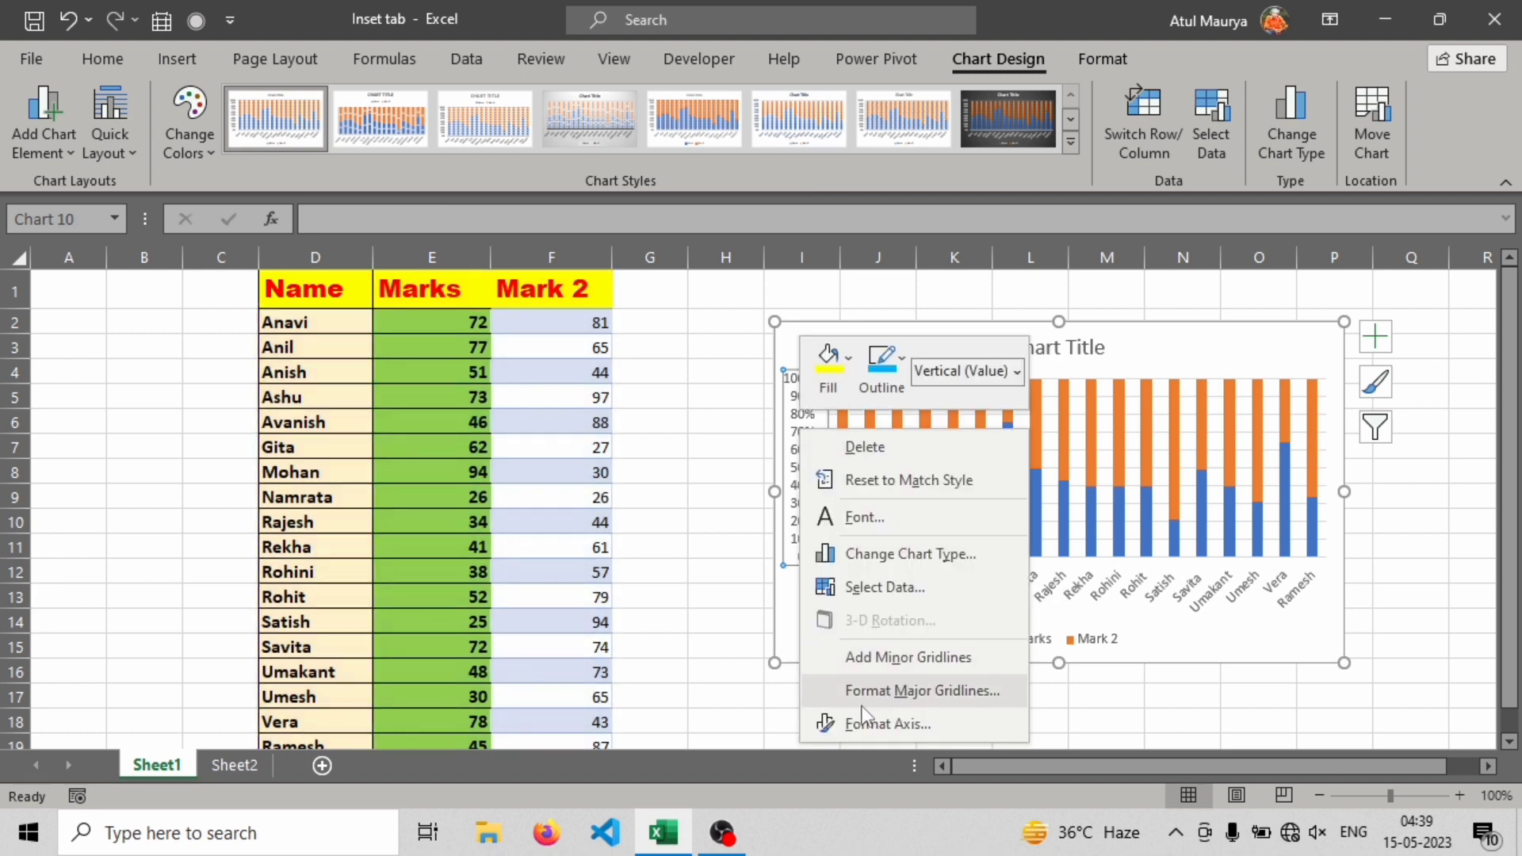
left_click(904, 553)
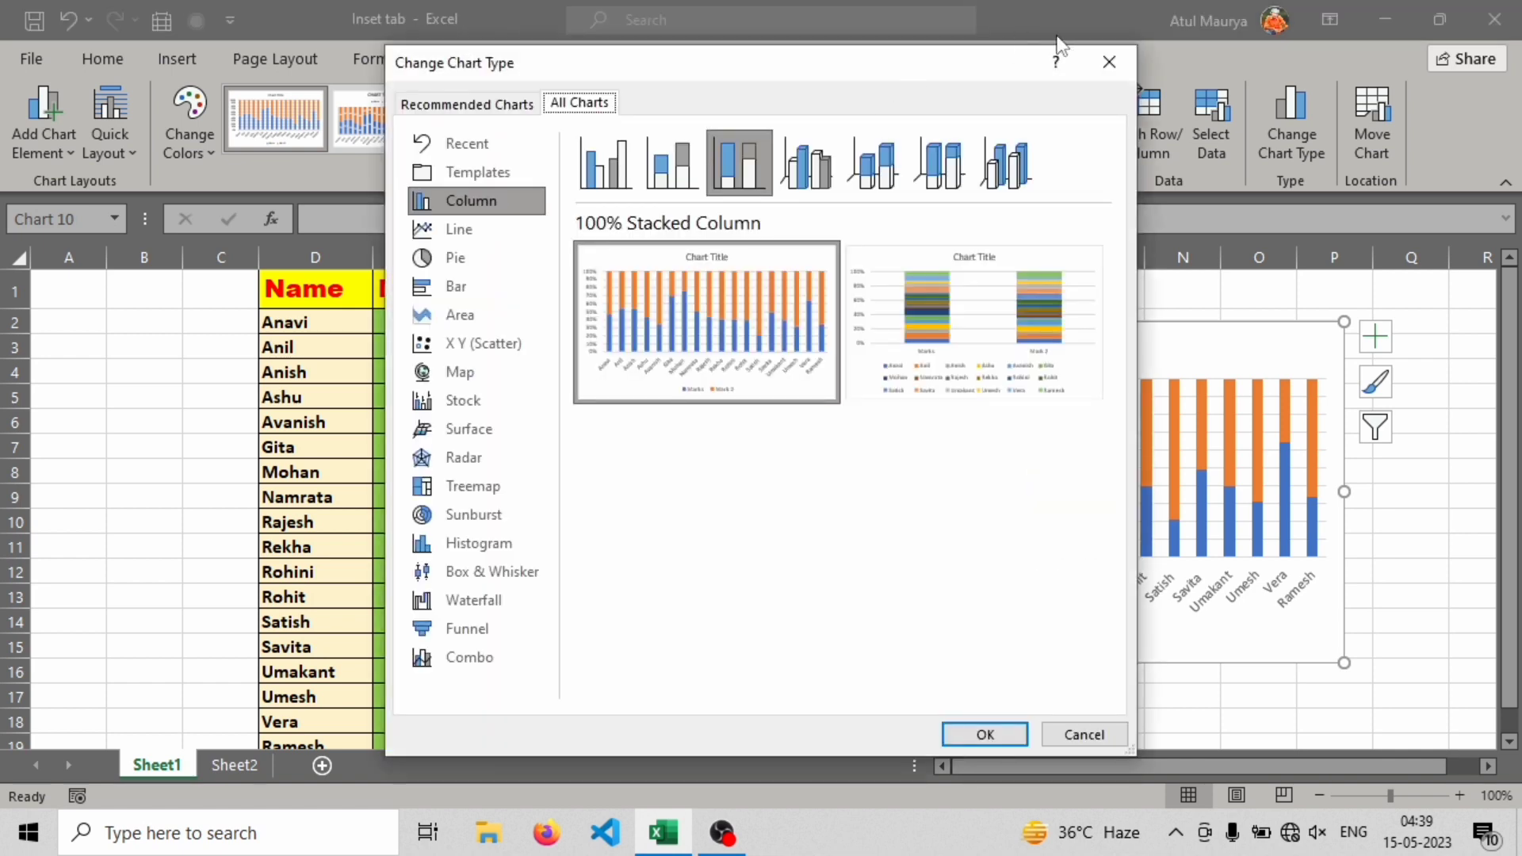
left_click(1109, 61)
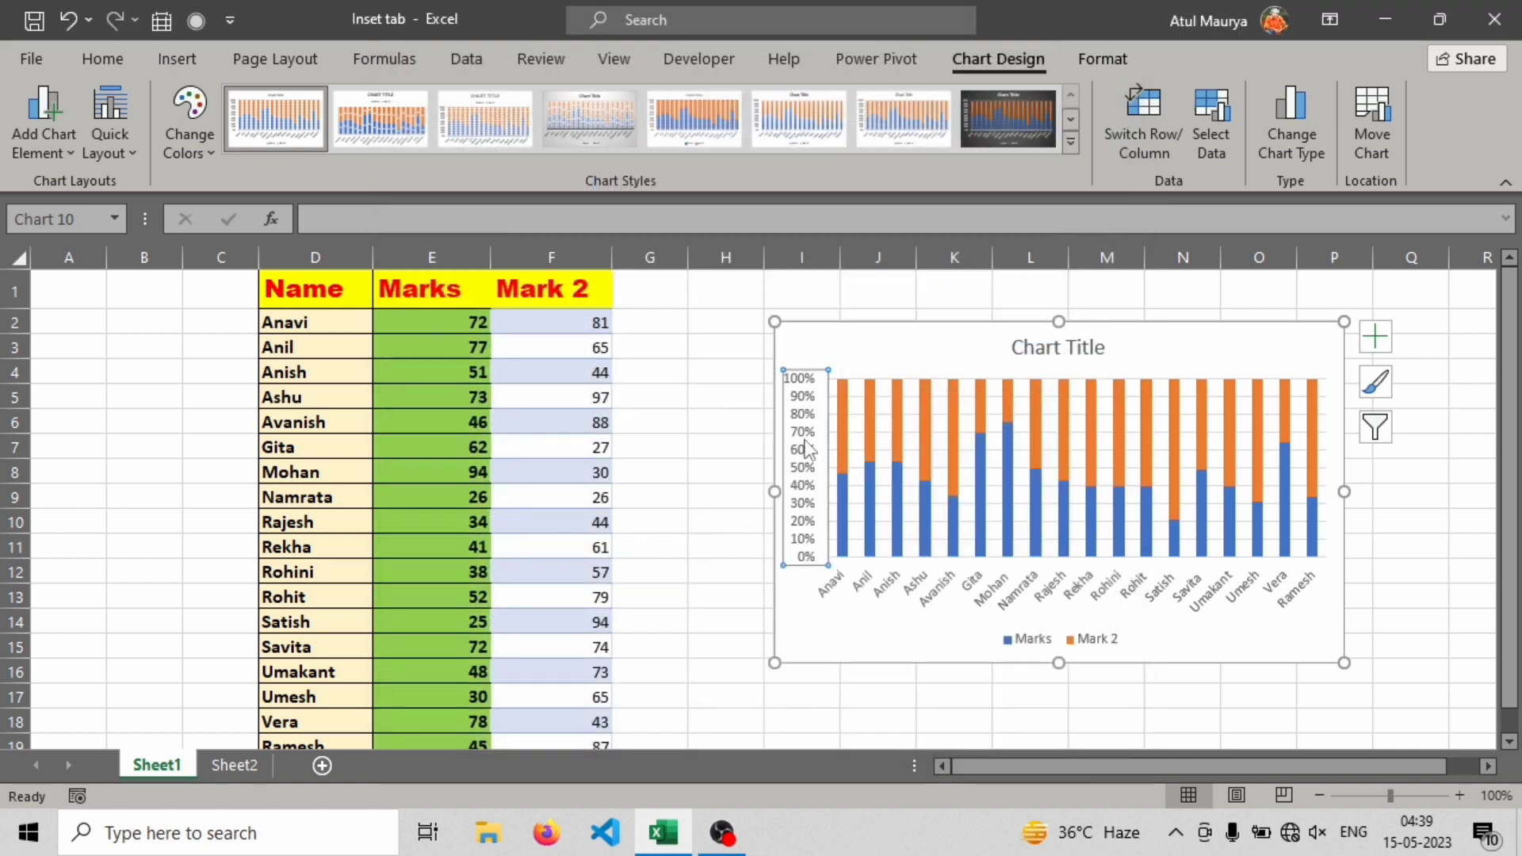
Format the chart's vertical axis so that the horizontal axis crosses at the axis value 0.0
right_click(807, 450)
left_click(895, 734)
left_click(1312, 371)
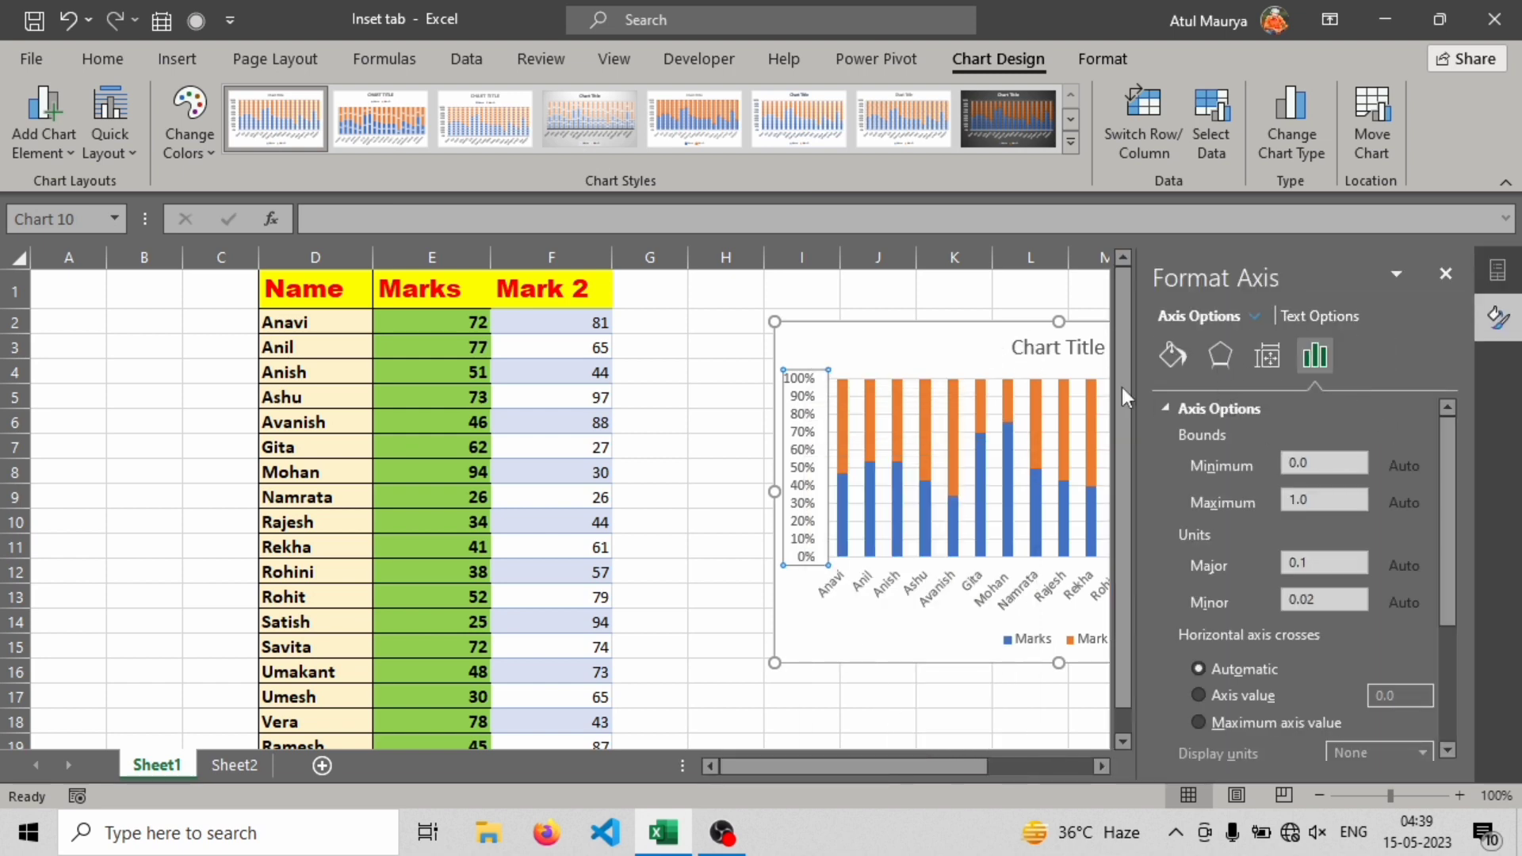
left_click_drag(927, 349, 586, 313)
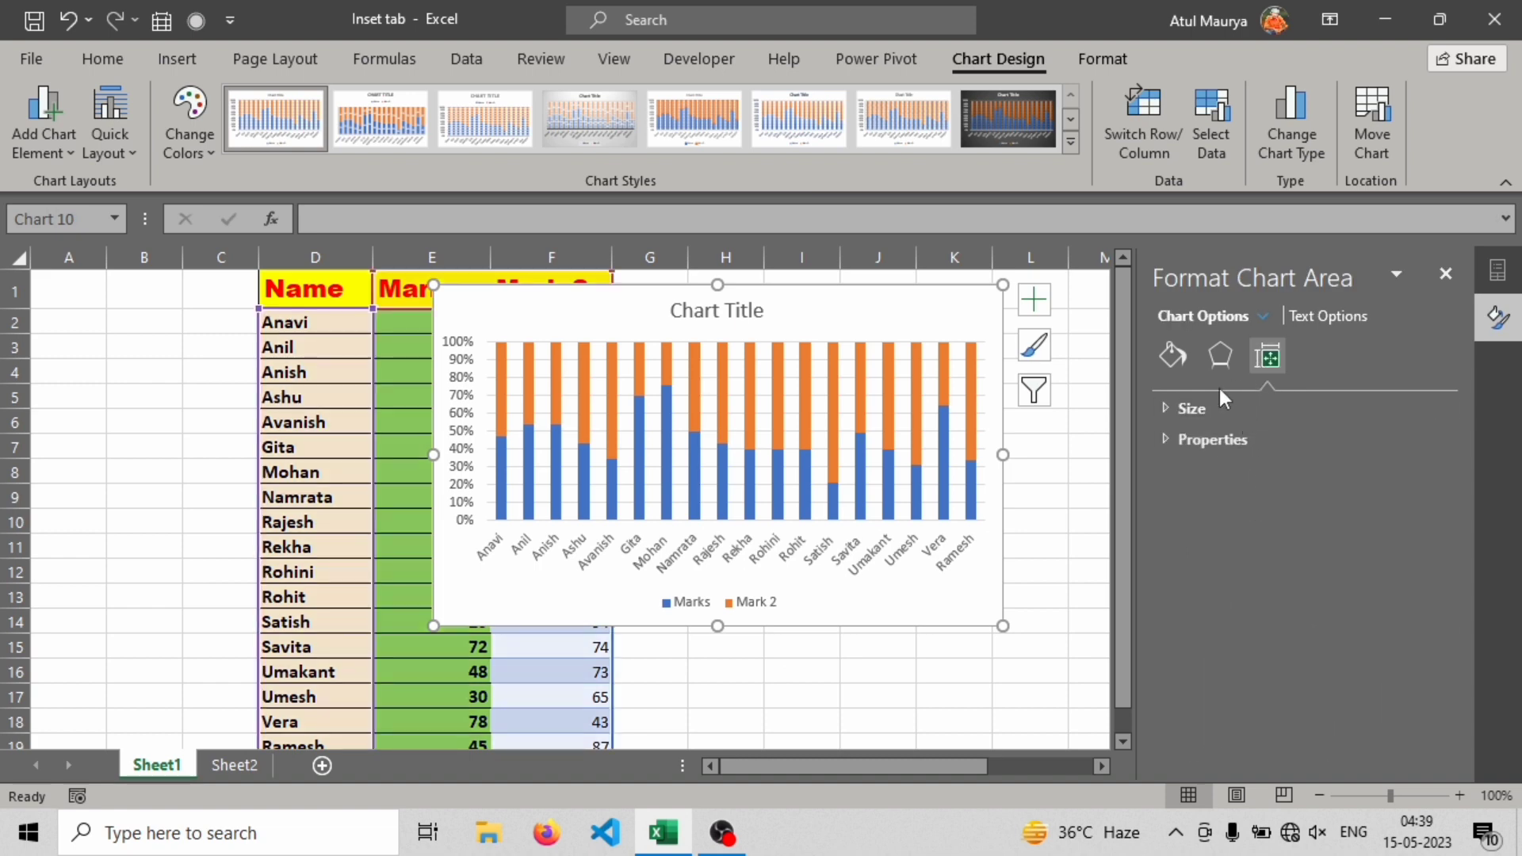
left_click(807, 390)
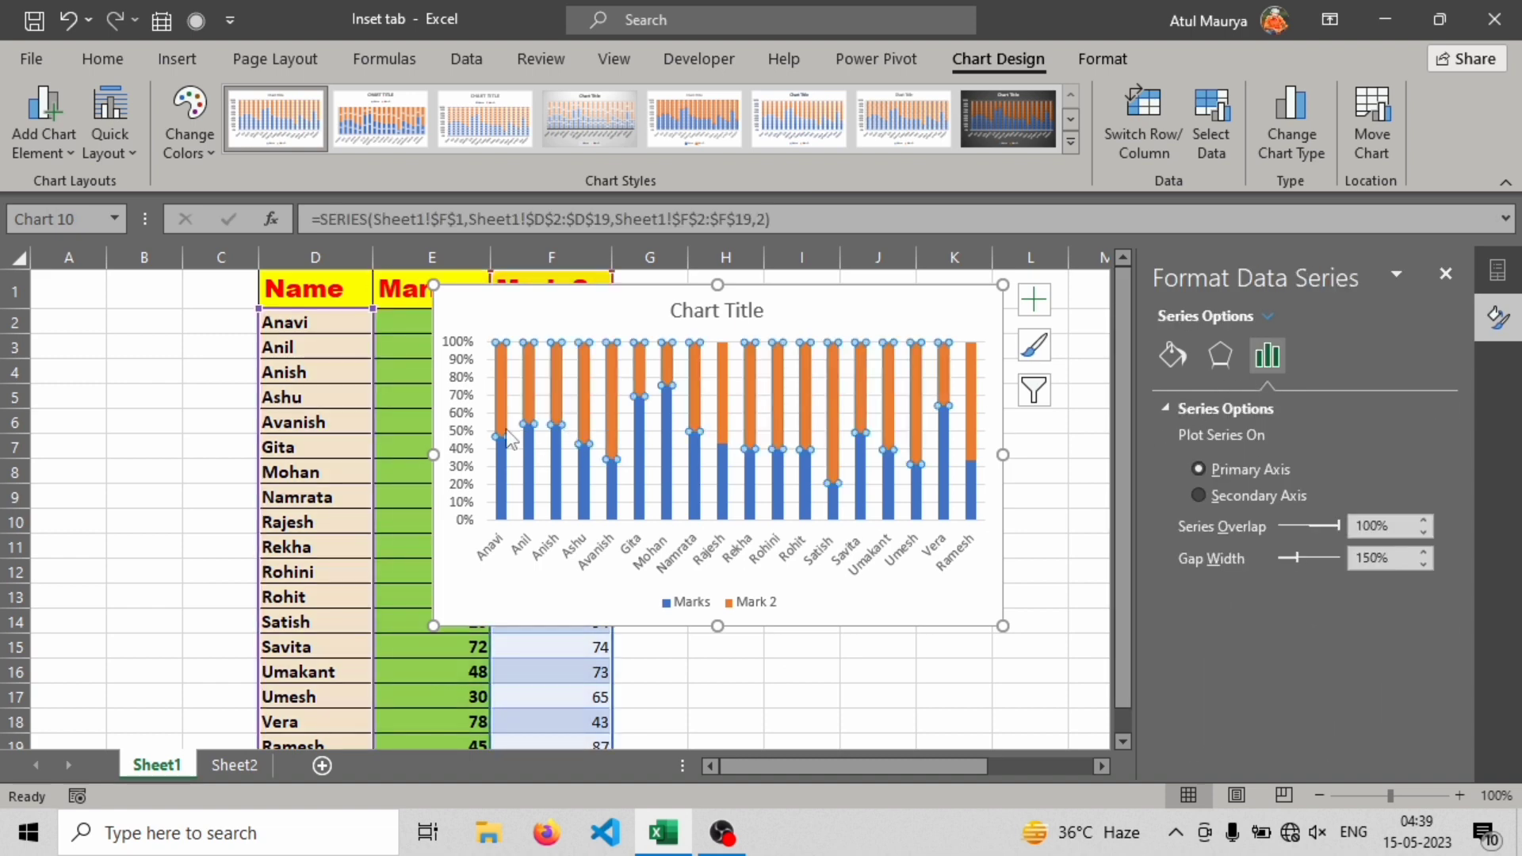
left_click(466, 420)
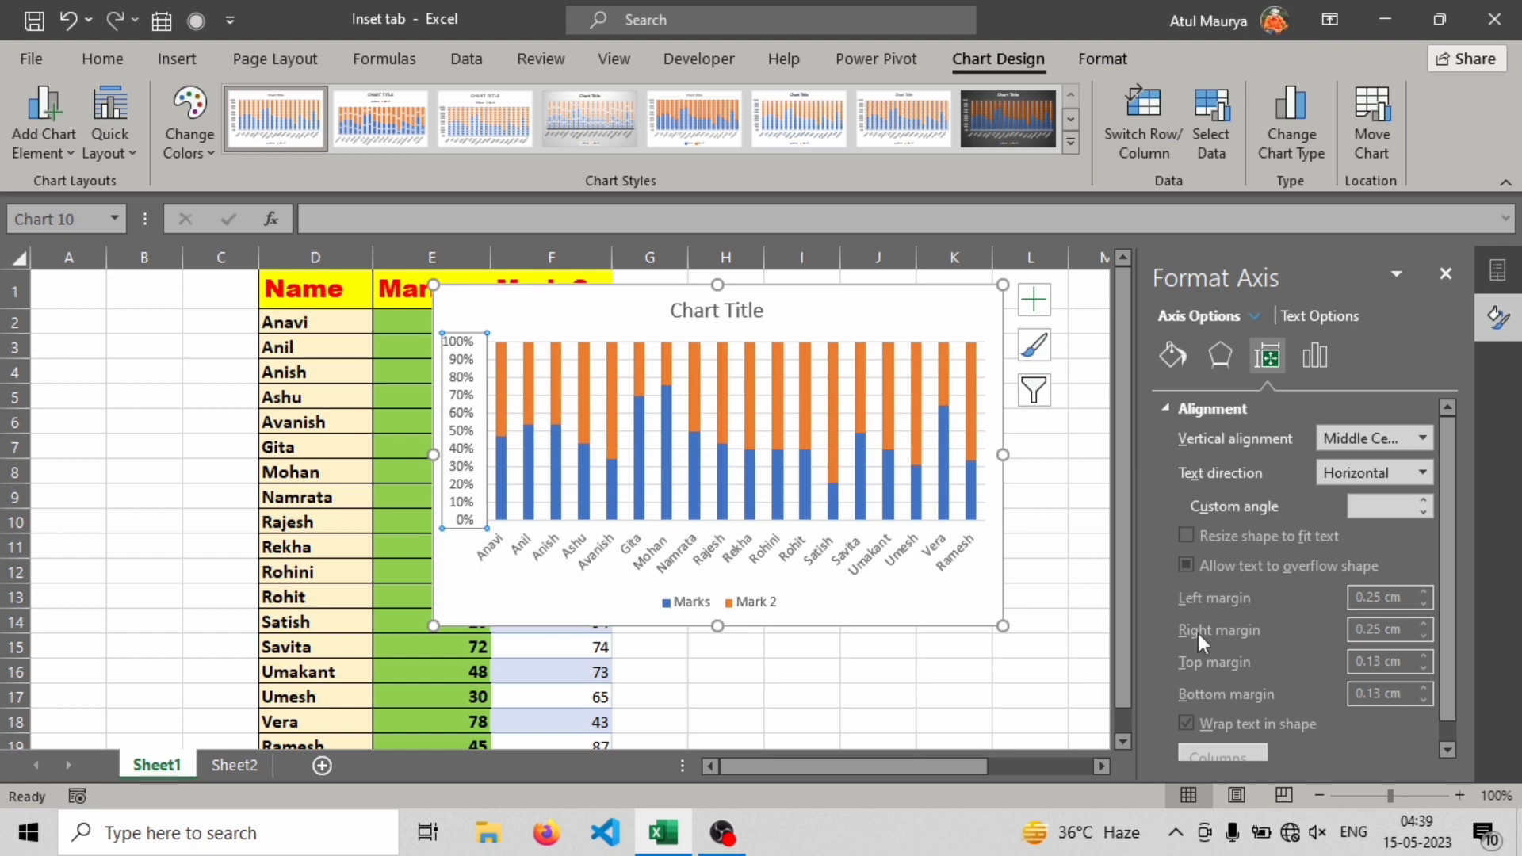
left_click(1314, 365)
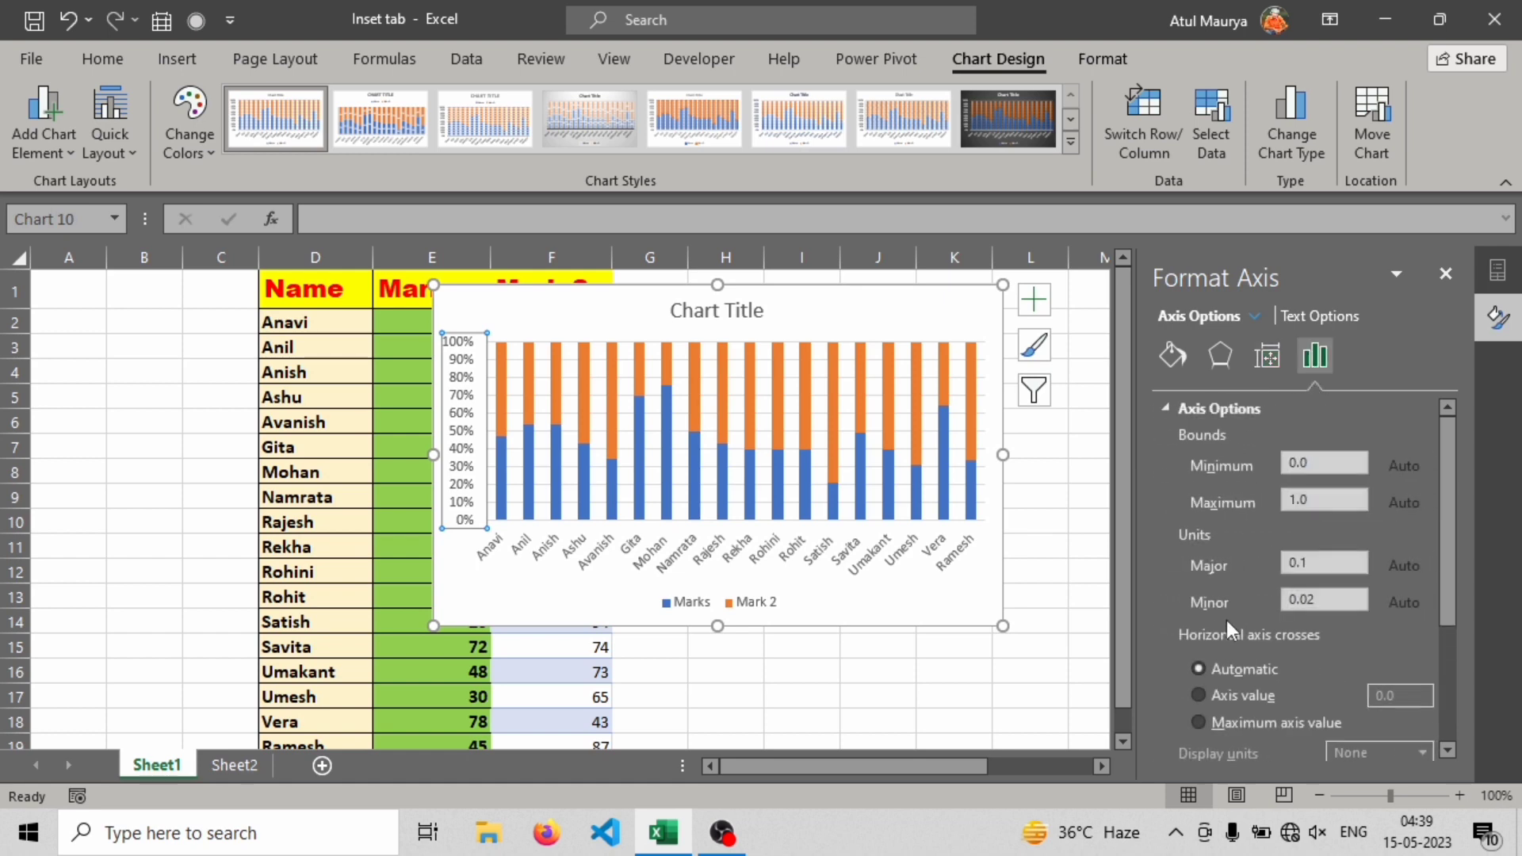
left_click(1198, 696)
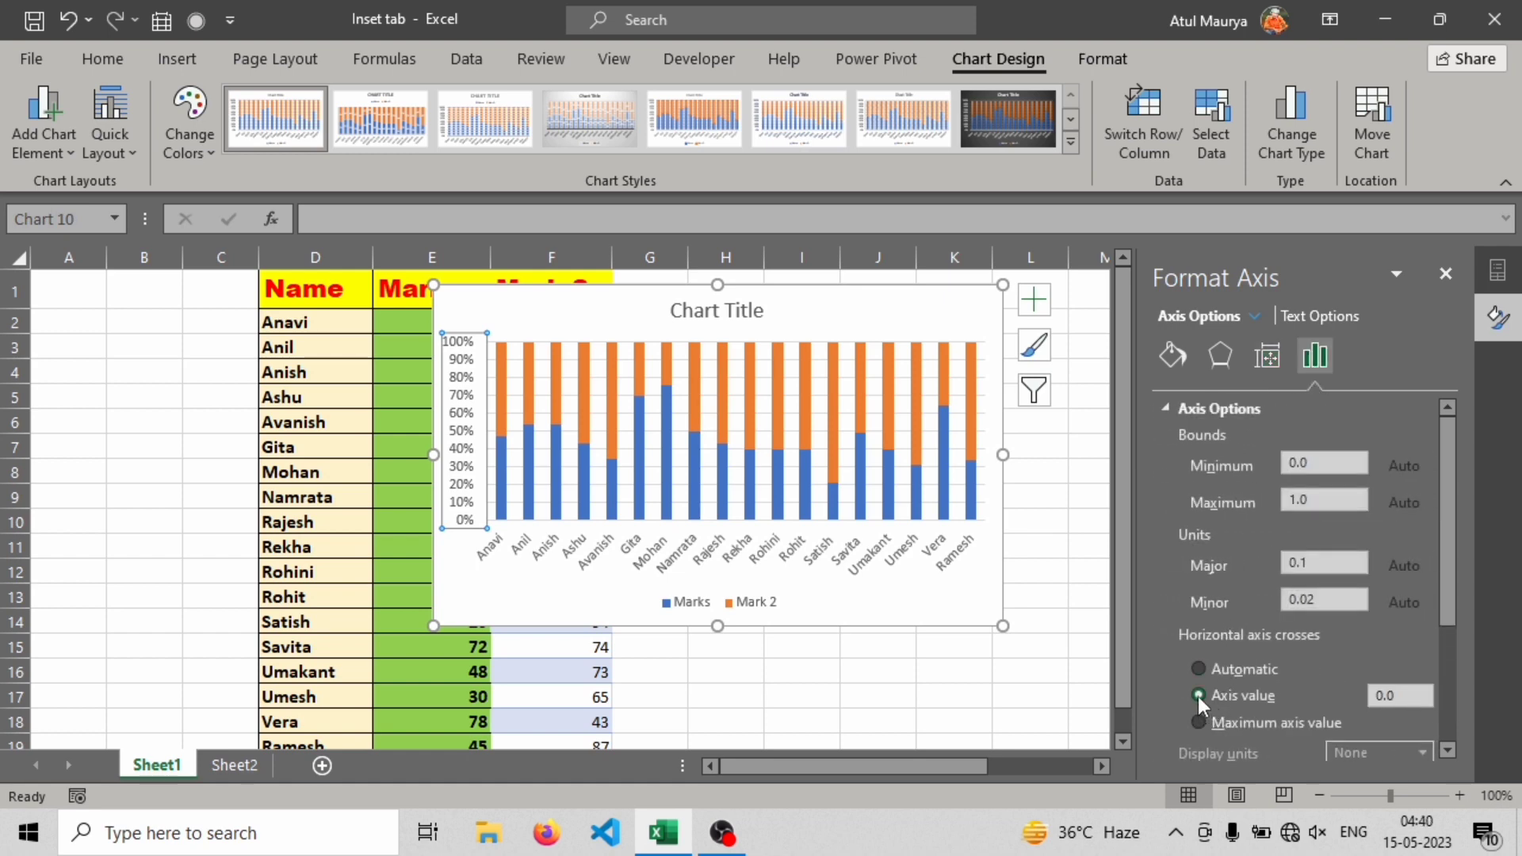
Examine the vertical axis's alignment, effects, fill and remaining axis options, and close the formatting settings
scroll(1292, 682, "down", 3)
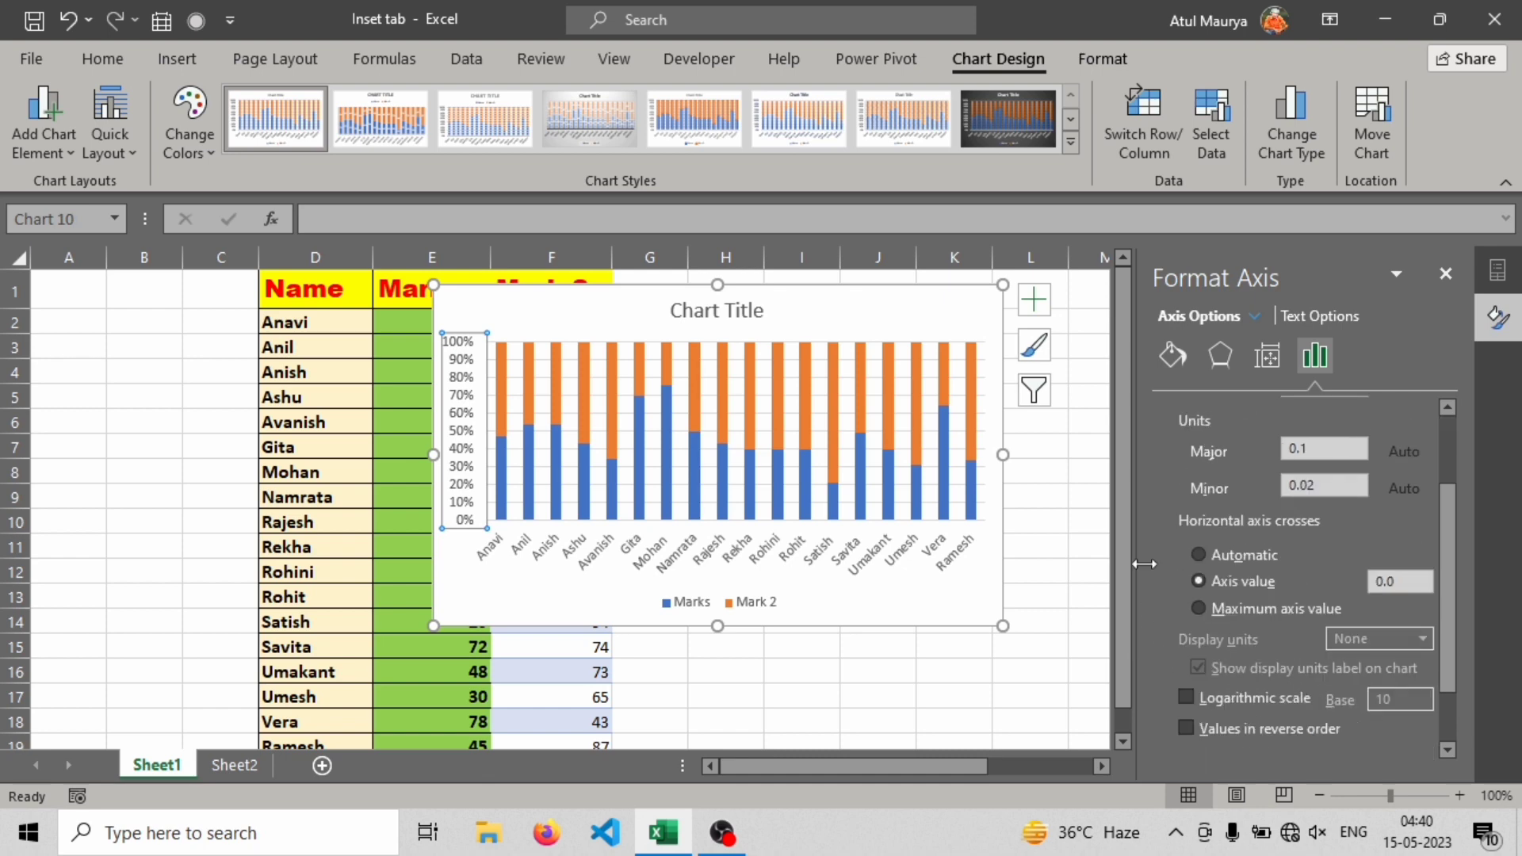
scroll(1267, 550, "up", 3)
left_click(1266, 358)
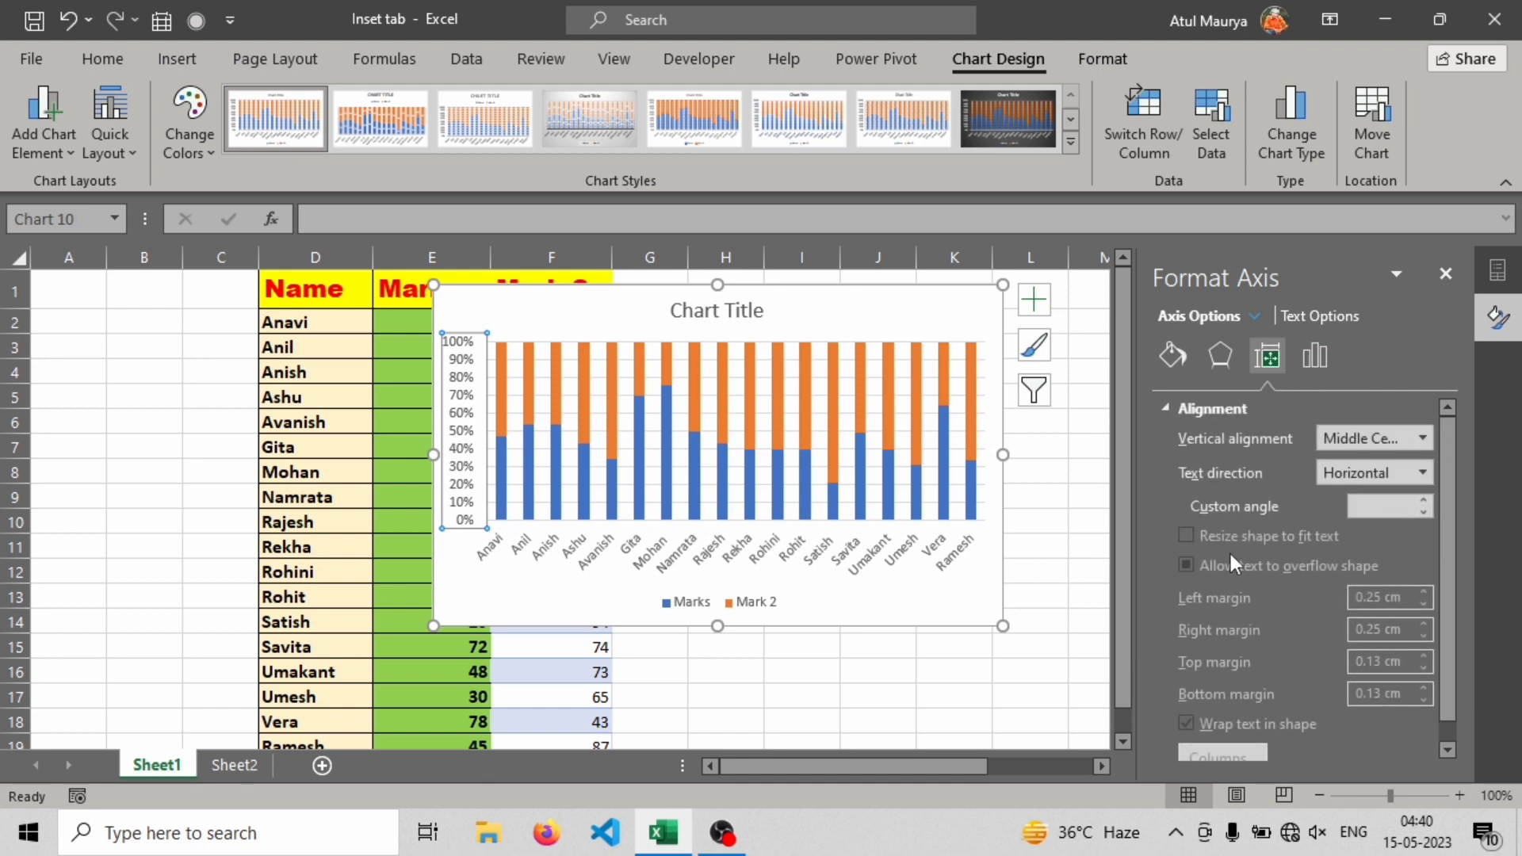
scroll(1229, 551, "down", 1)
scroll(1230, 565, "up", 1)
left_click(1220, 355)
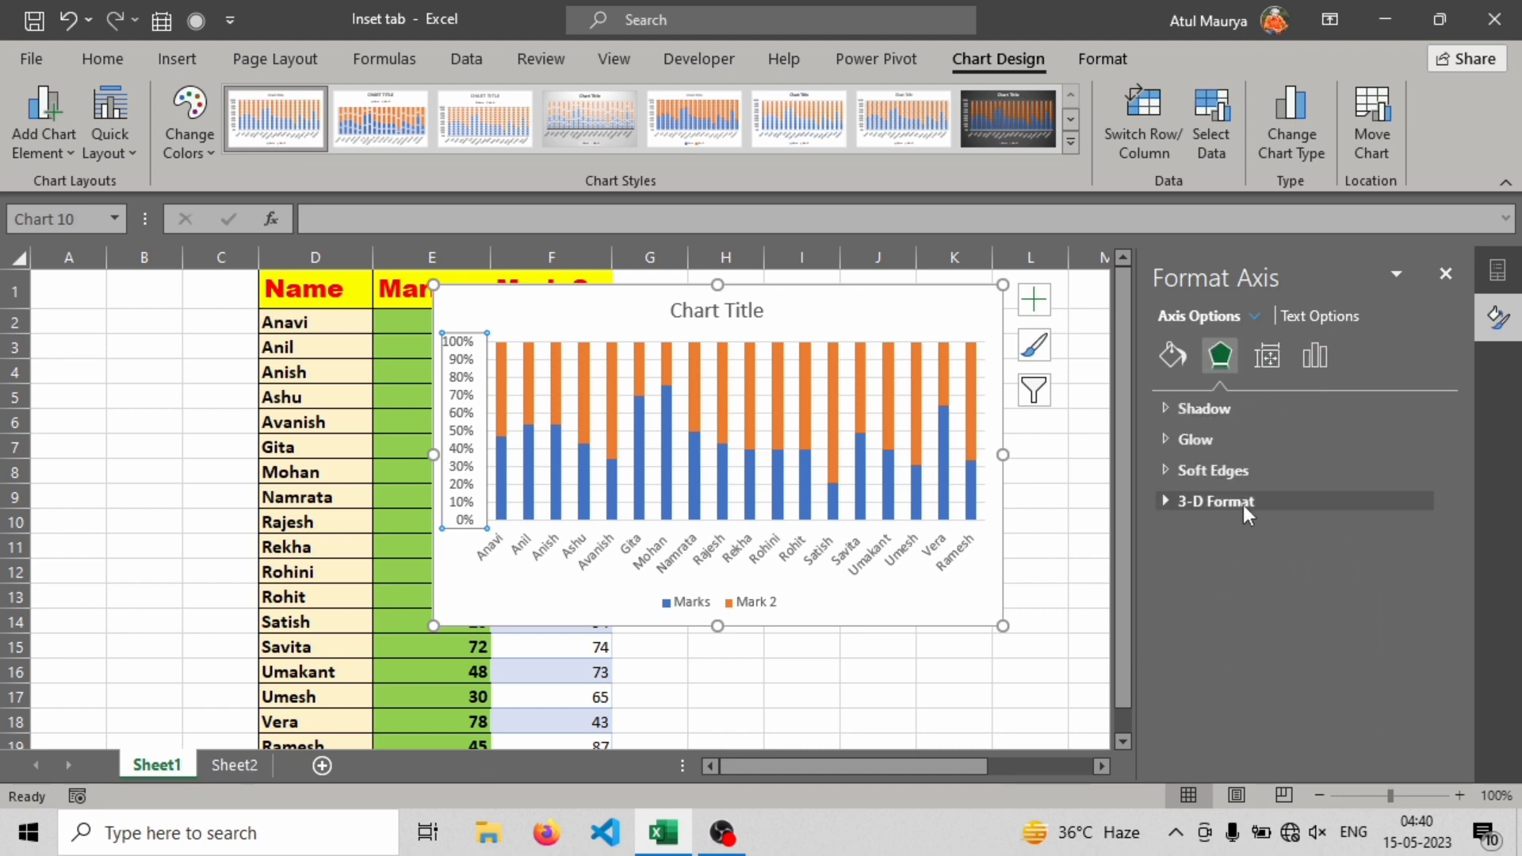
left_click(1173, 357)
left_click(1315, 356)
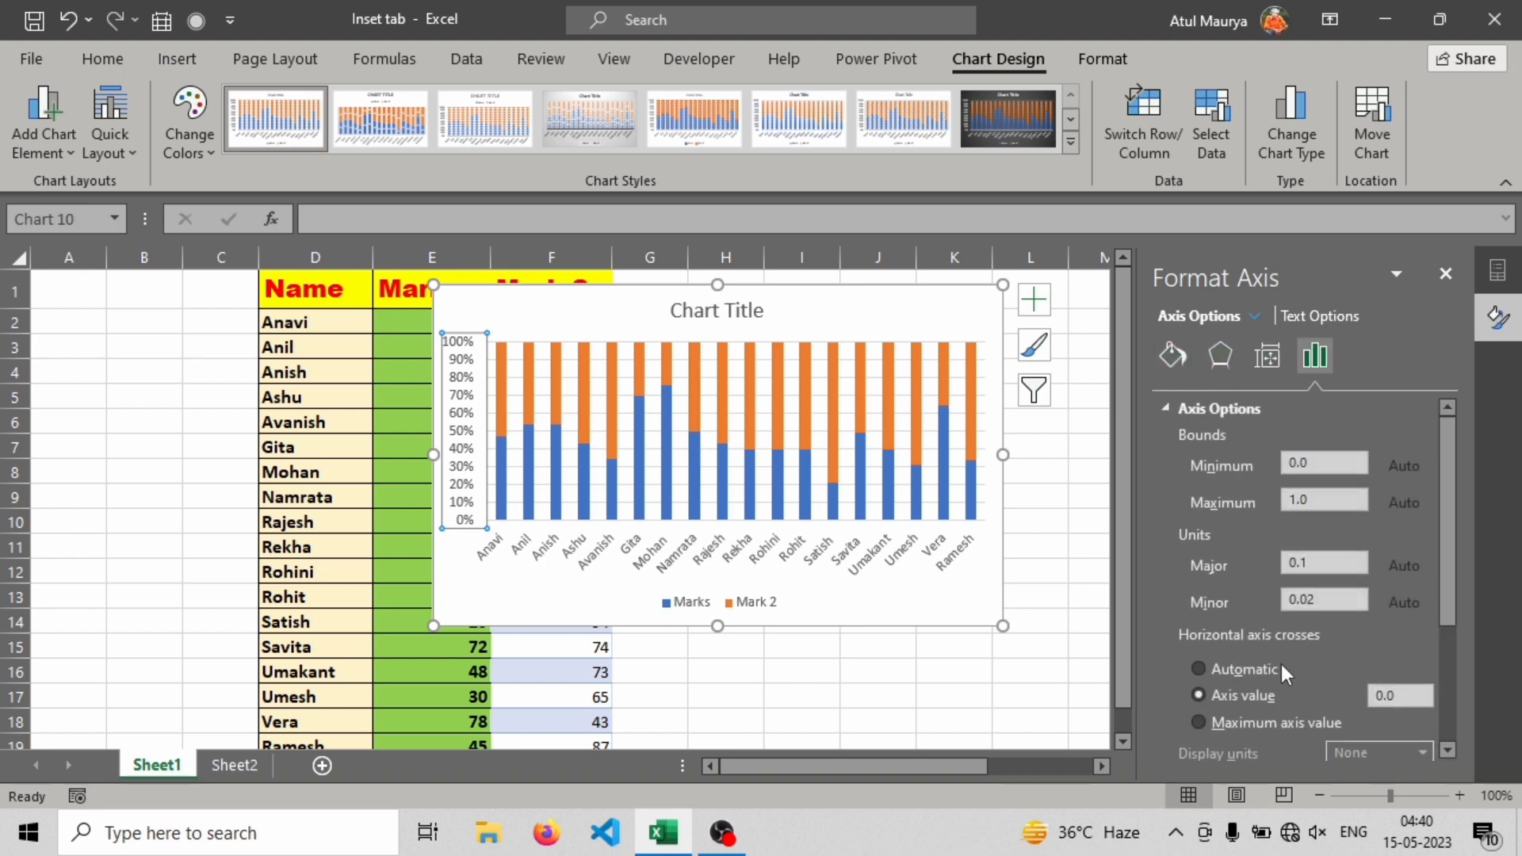
scroll(1268, 682, "down", 3)
scroll(1255, 702, "down", 2)
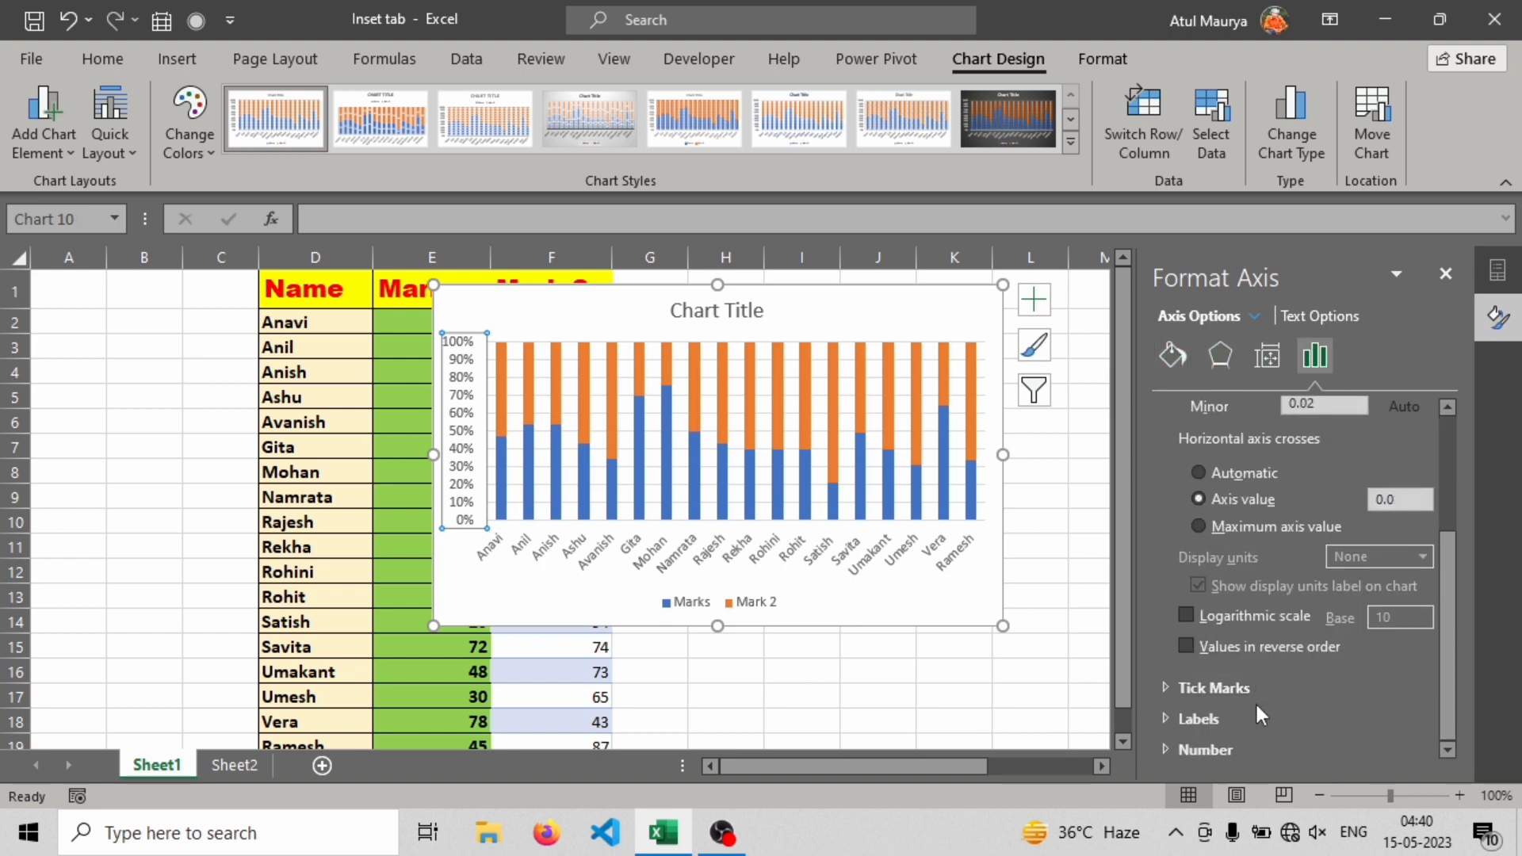
scroll(1255, 702, "up", 3)
scroll(1255, 703, "down", 2)
scroll(1245, 686, "up", 3)
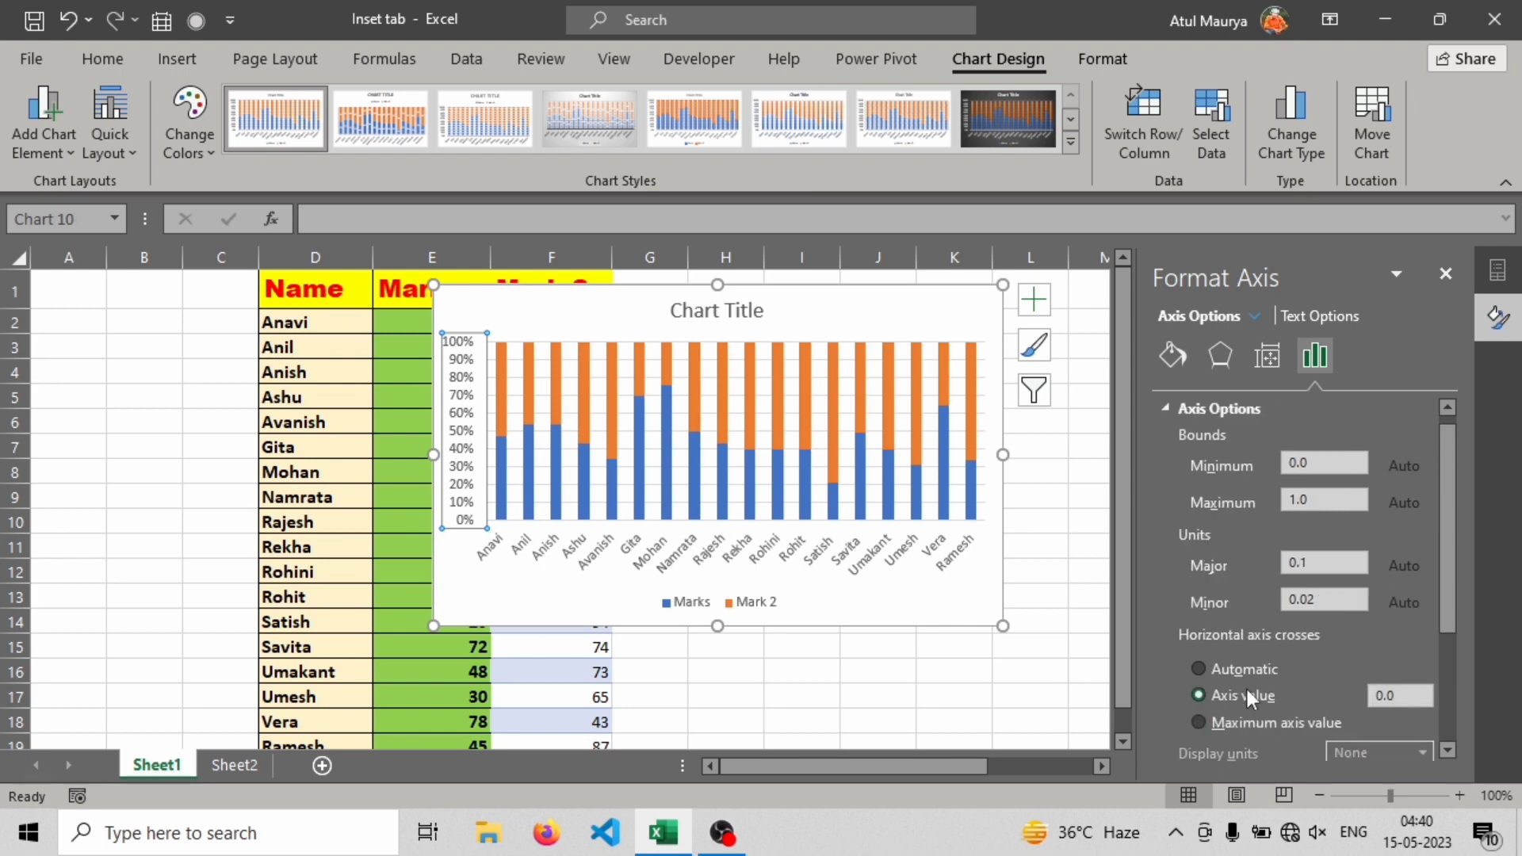
scroll(1191, 521, "down", 3)
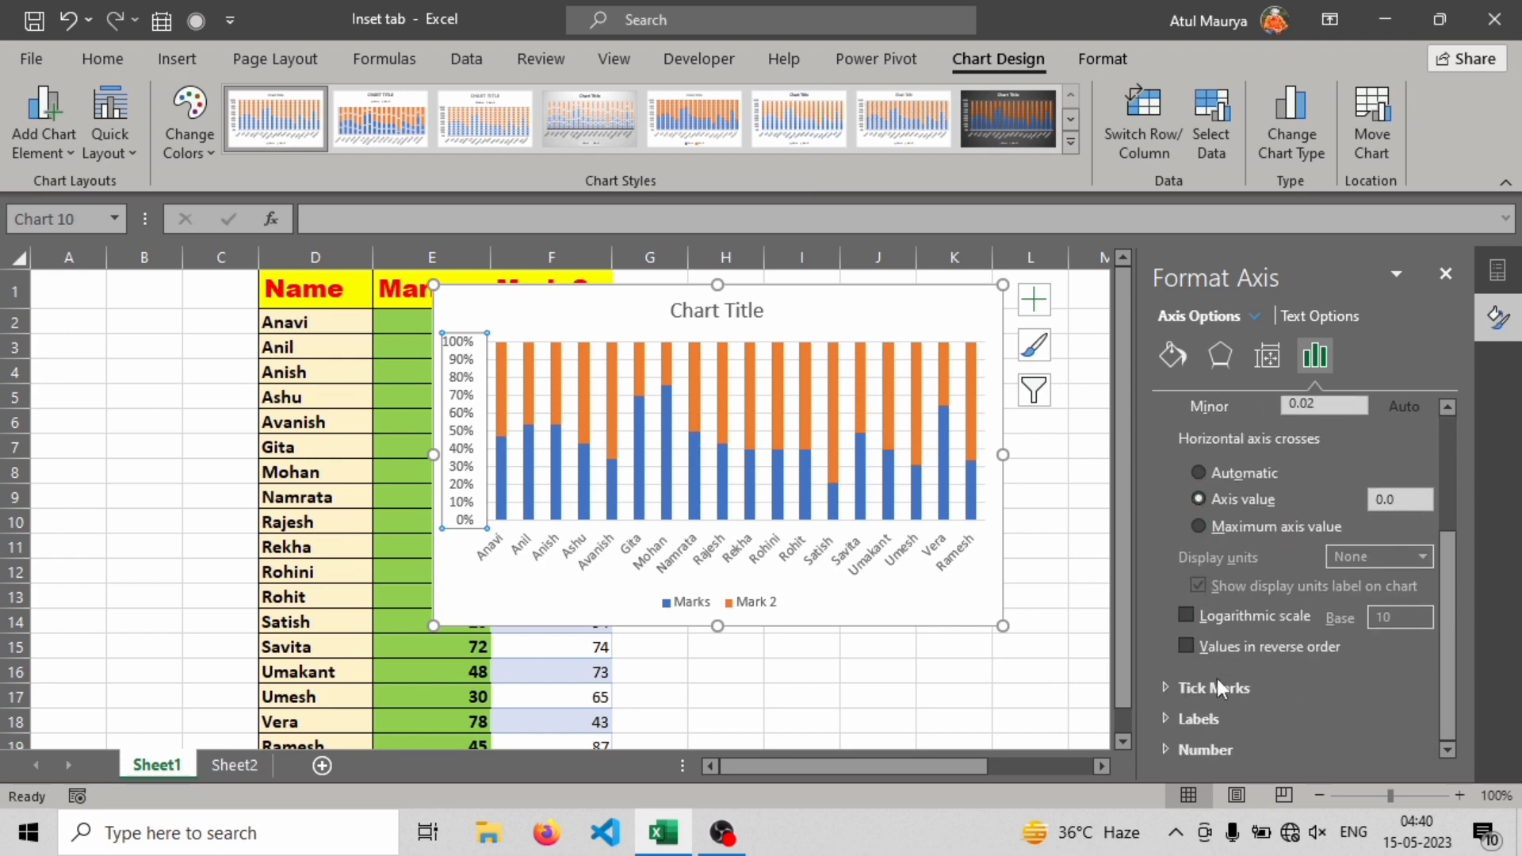
left_click(1442, 277)
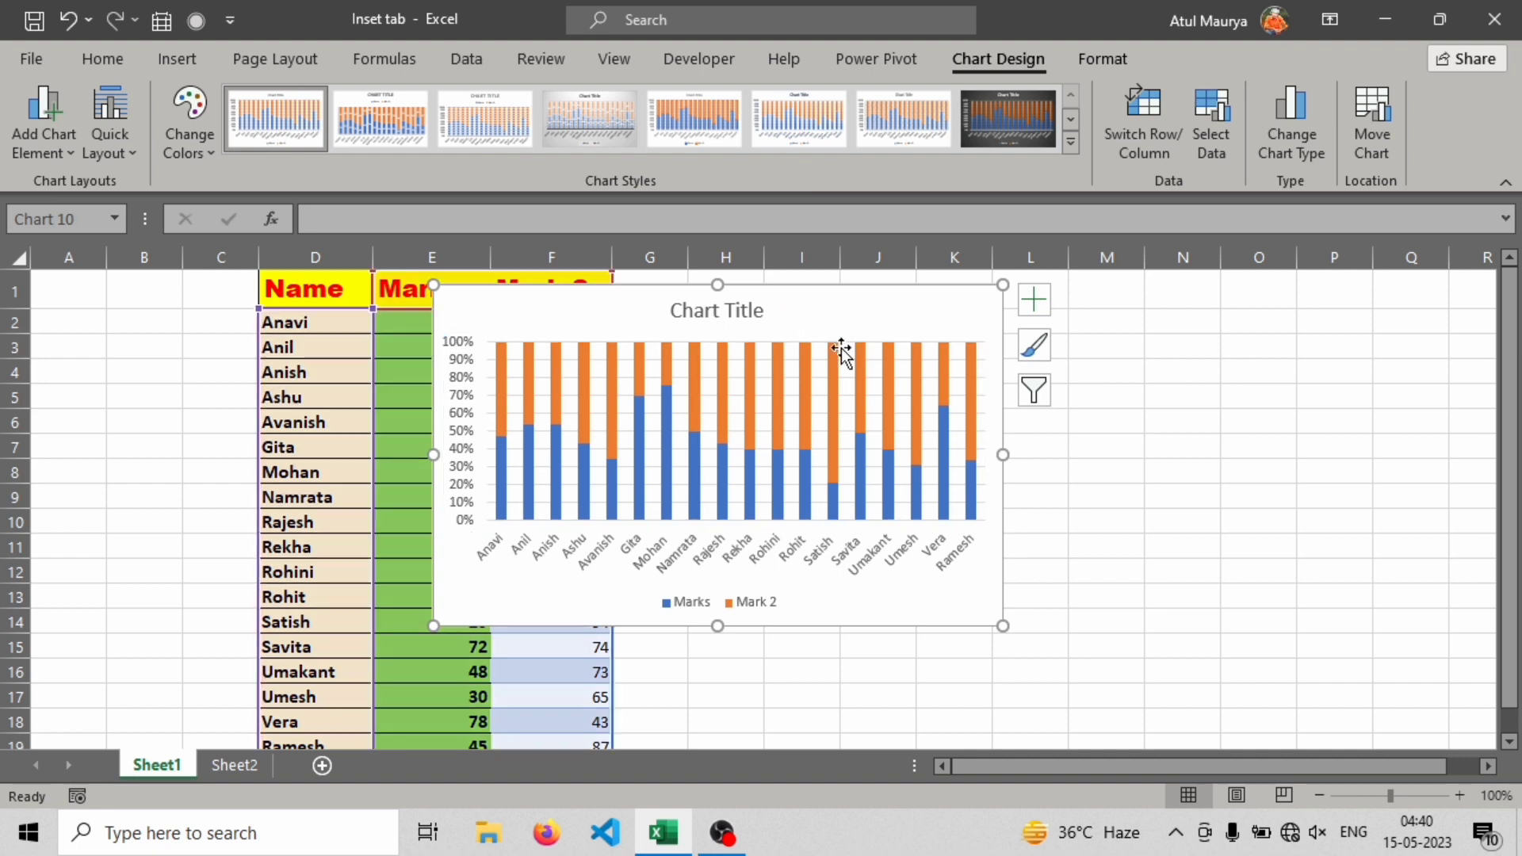
Apply the sixth chart style with data labels followed by the dark gradient style, and move the chart clear of the table
left_click(1029, 106)
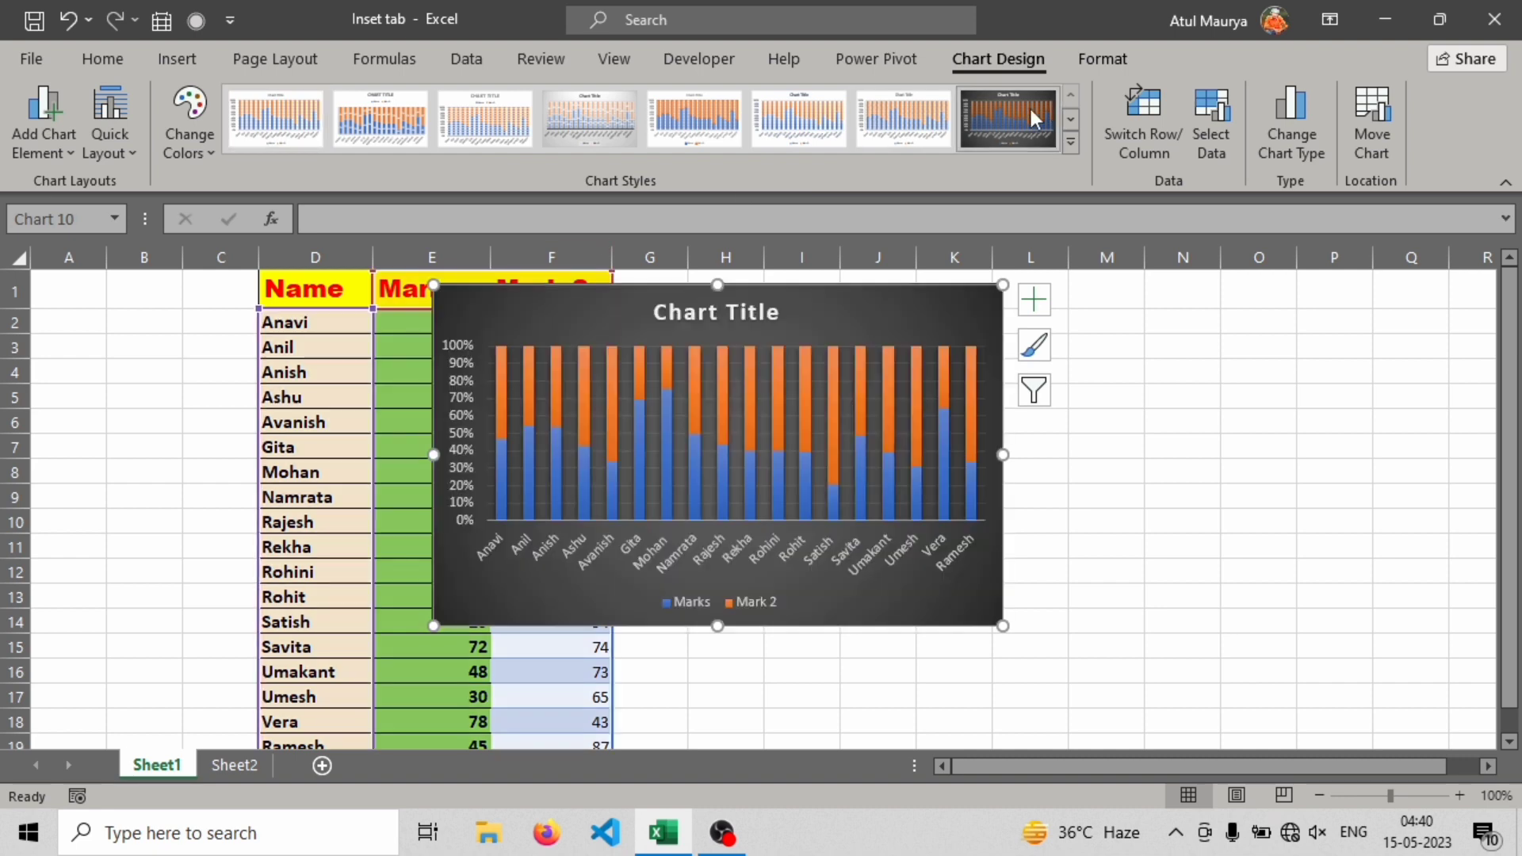
left_click(1071, 141)
left_click(582, 126)
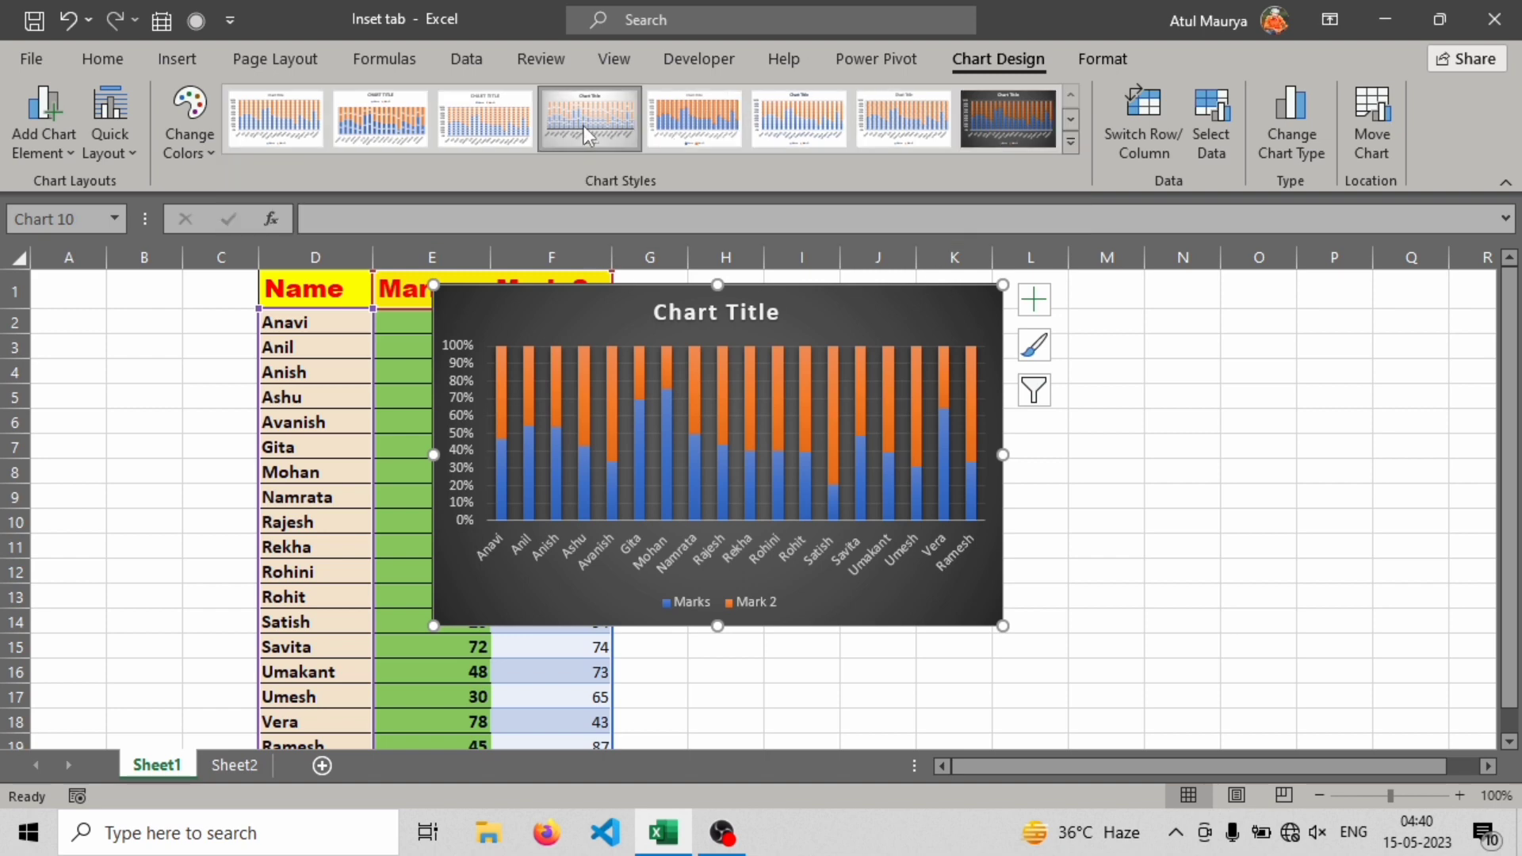
left_click(678, 144)
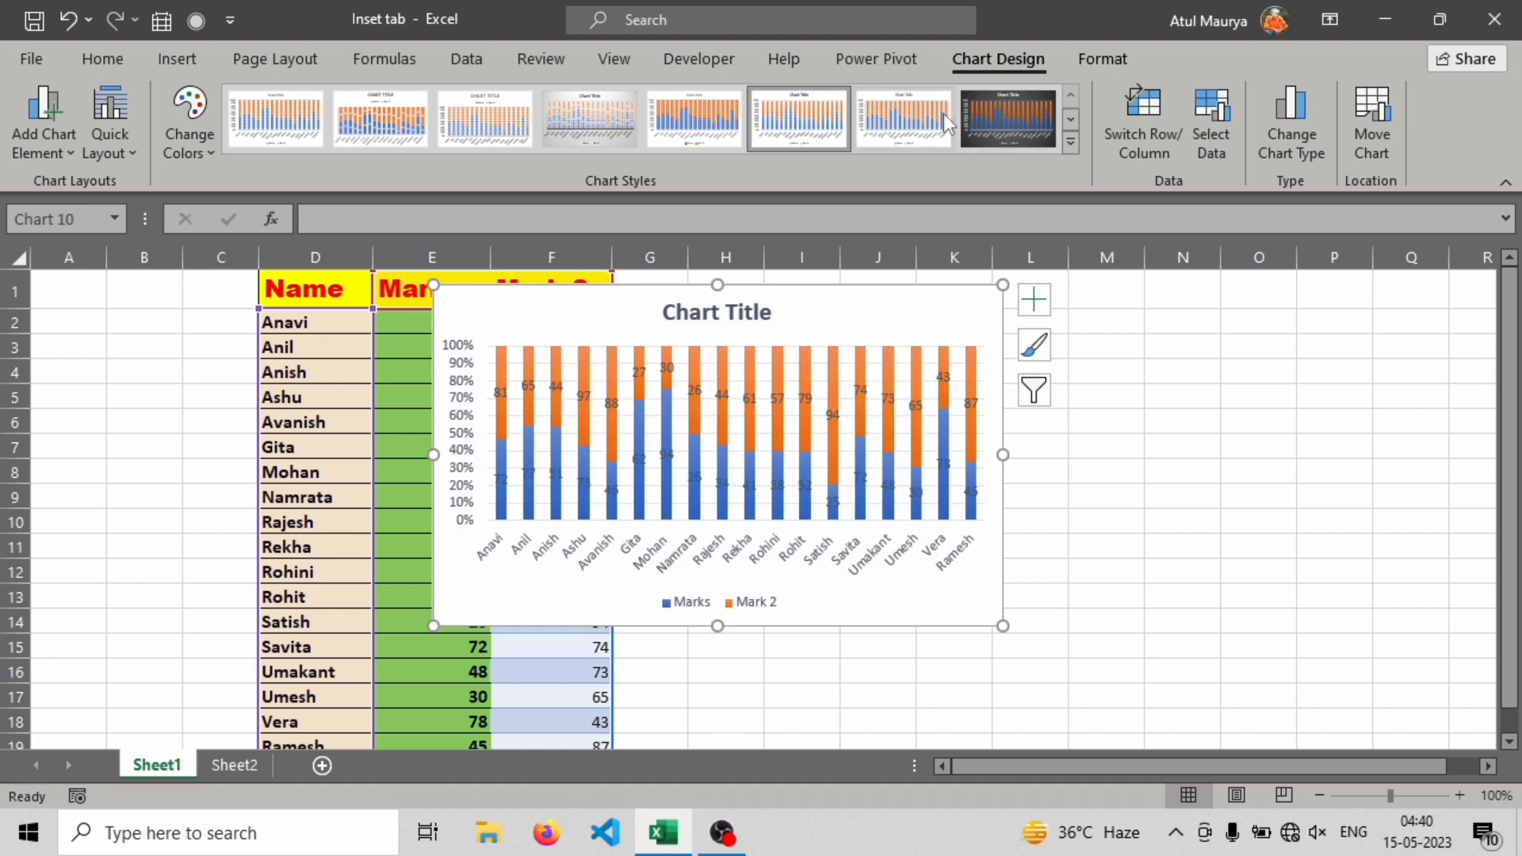
left_click(986, 117)
left_click_drag(645, 406, 921, 406)
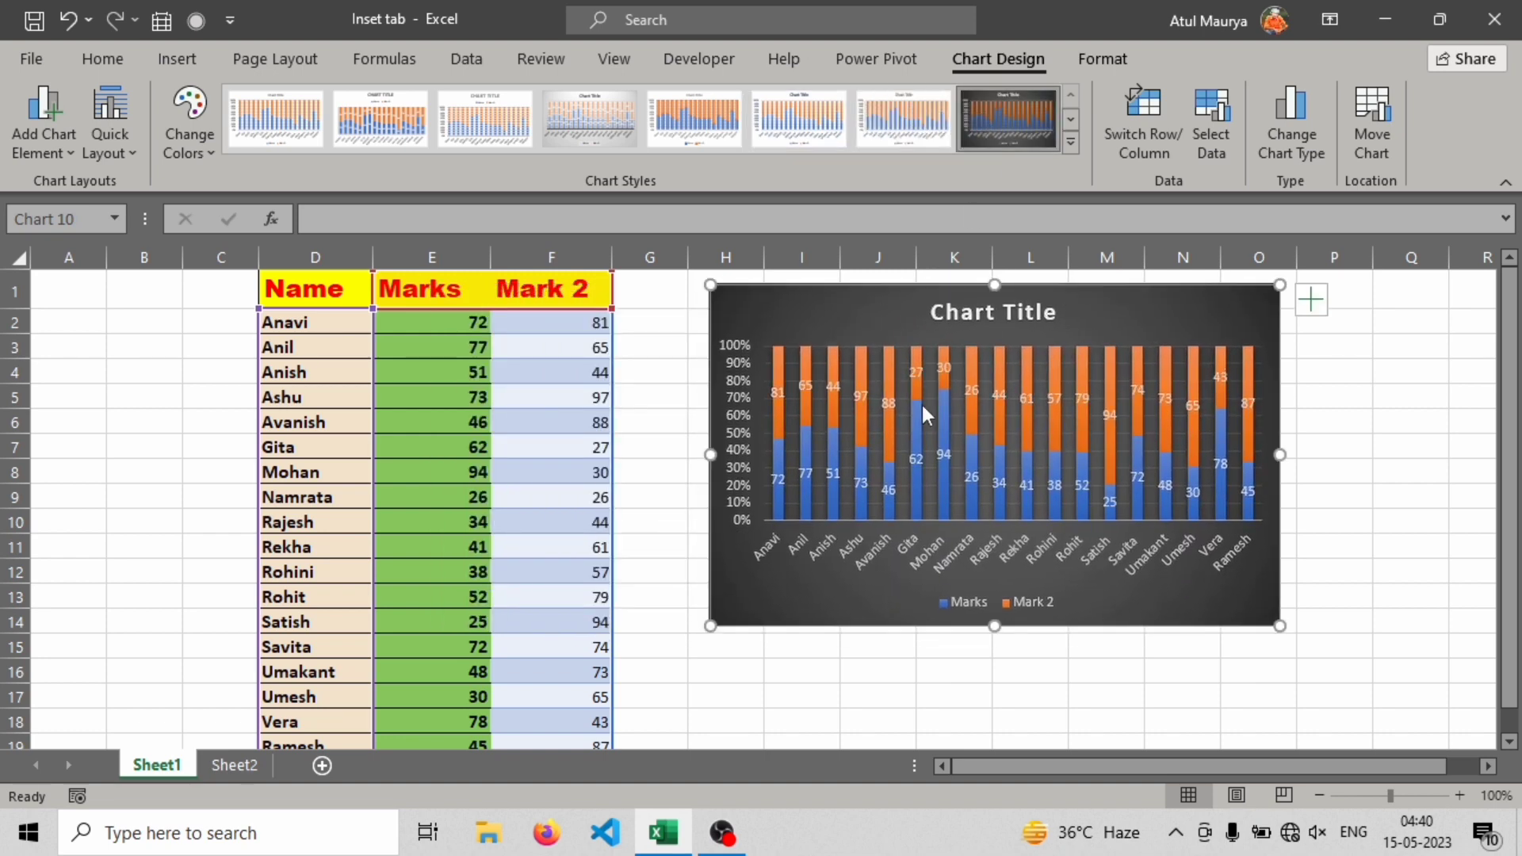
Change the chart's colours to the orange and gold palette
left_click(209, 157)
left_click(206, 296)
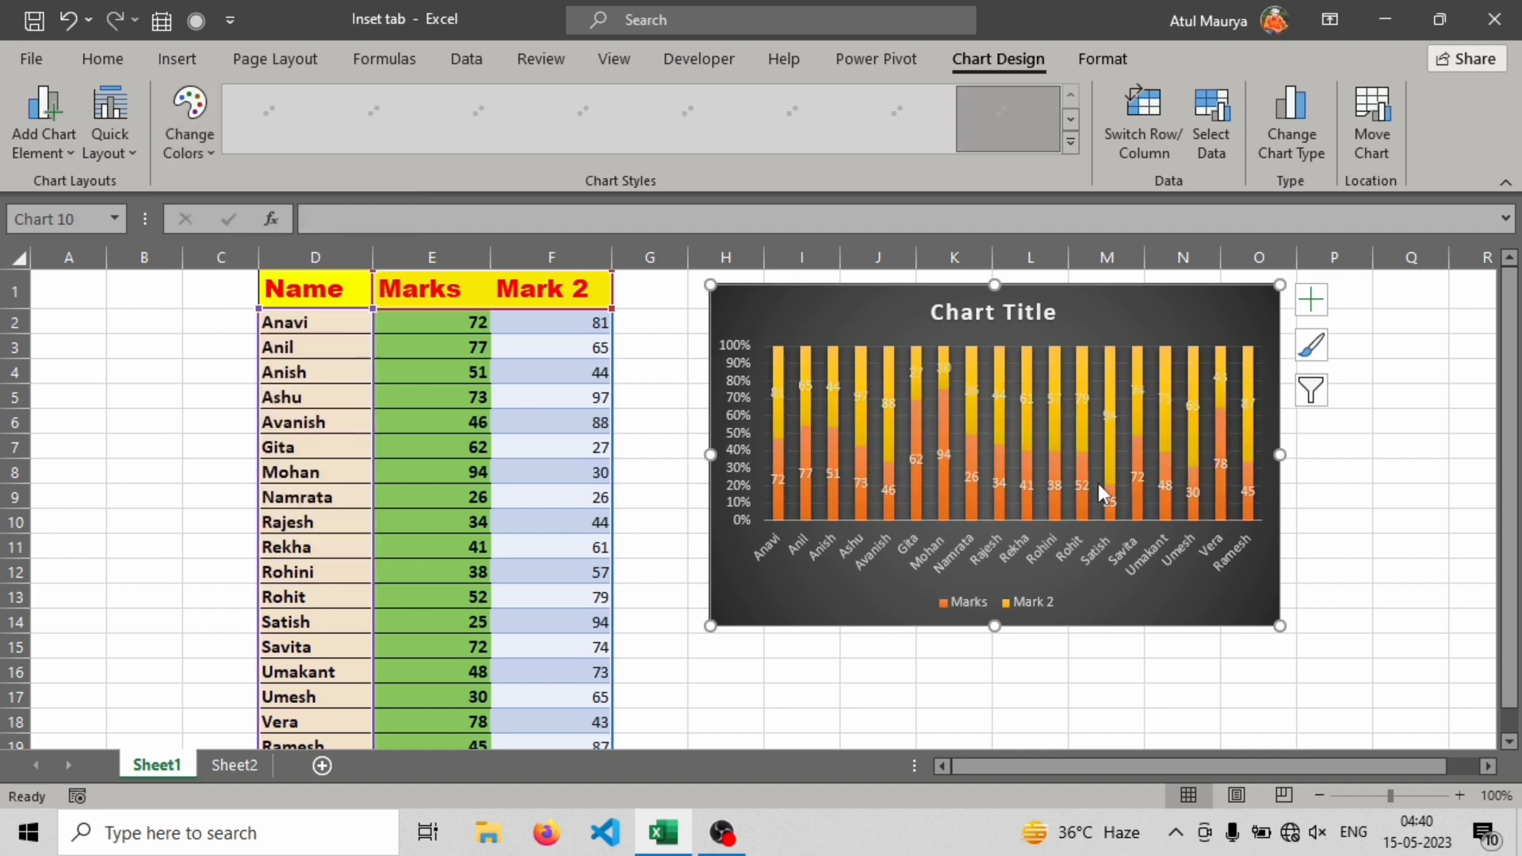
Add a primary vertical axis title to the chart
left_click(52, 150)
mouse_move(99, 189)
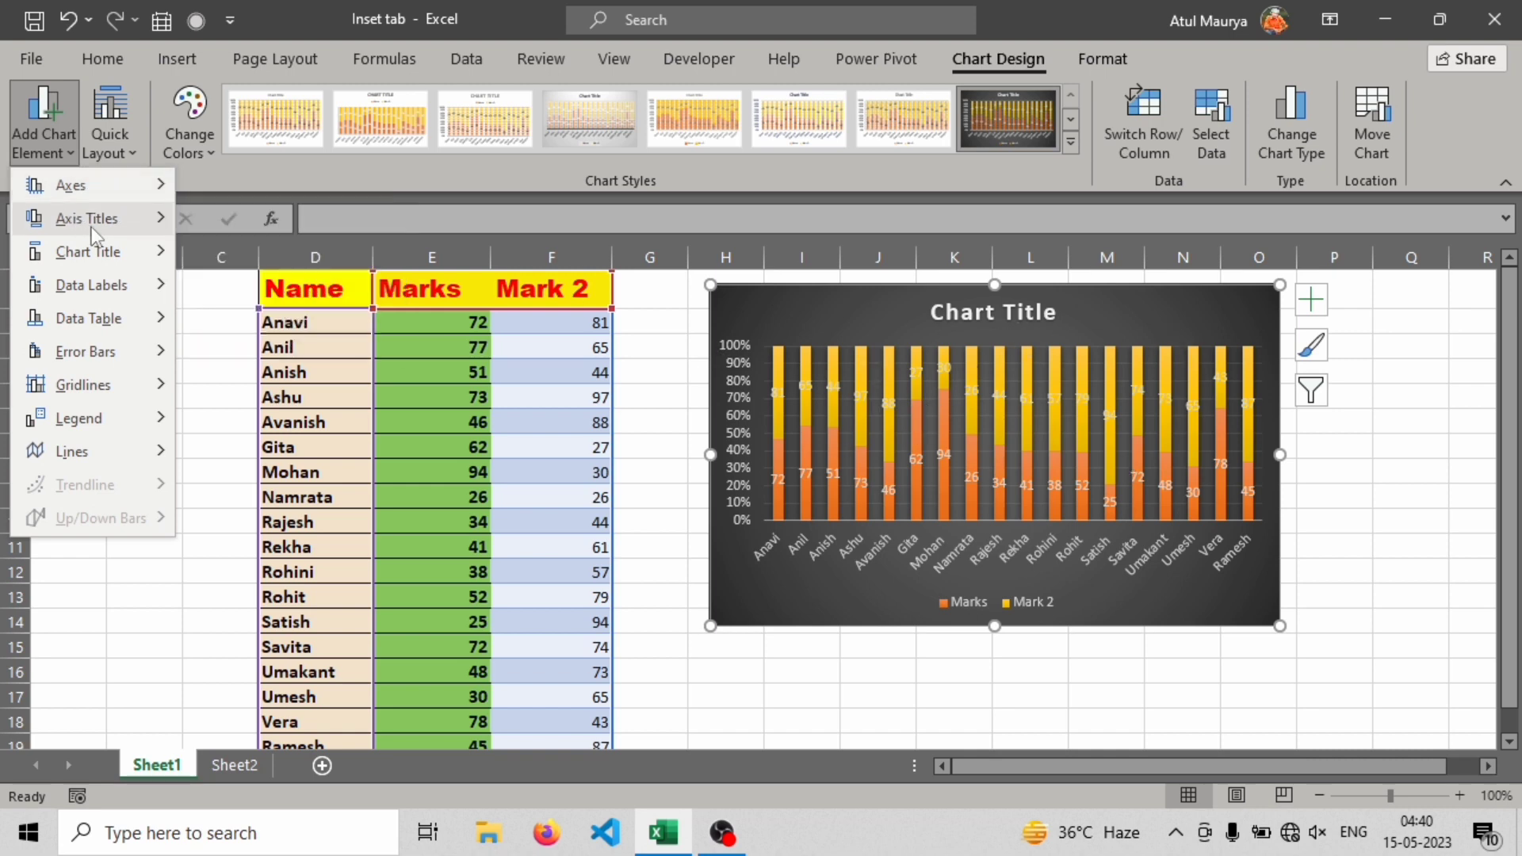
mouse_move(62, 228)
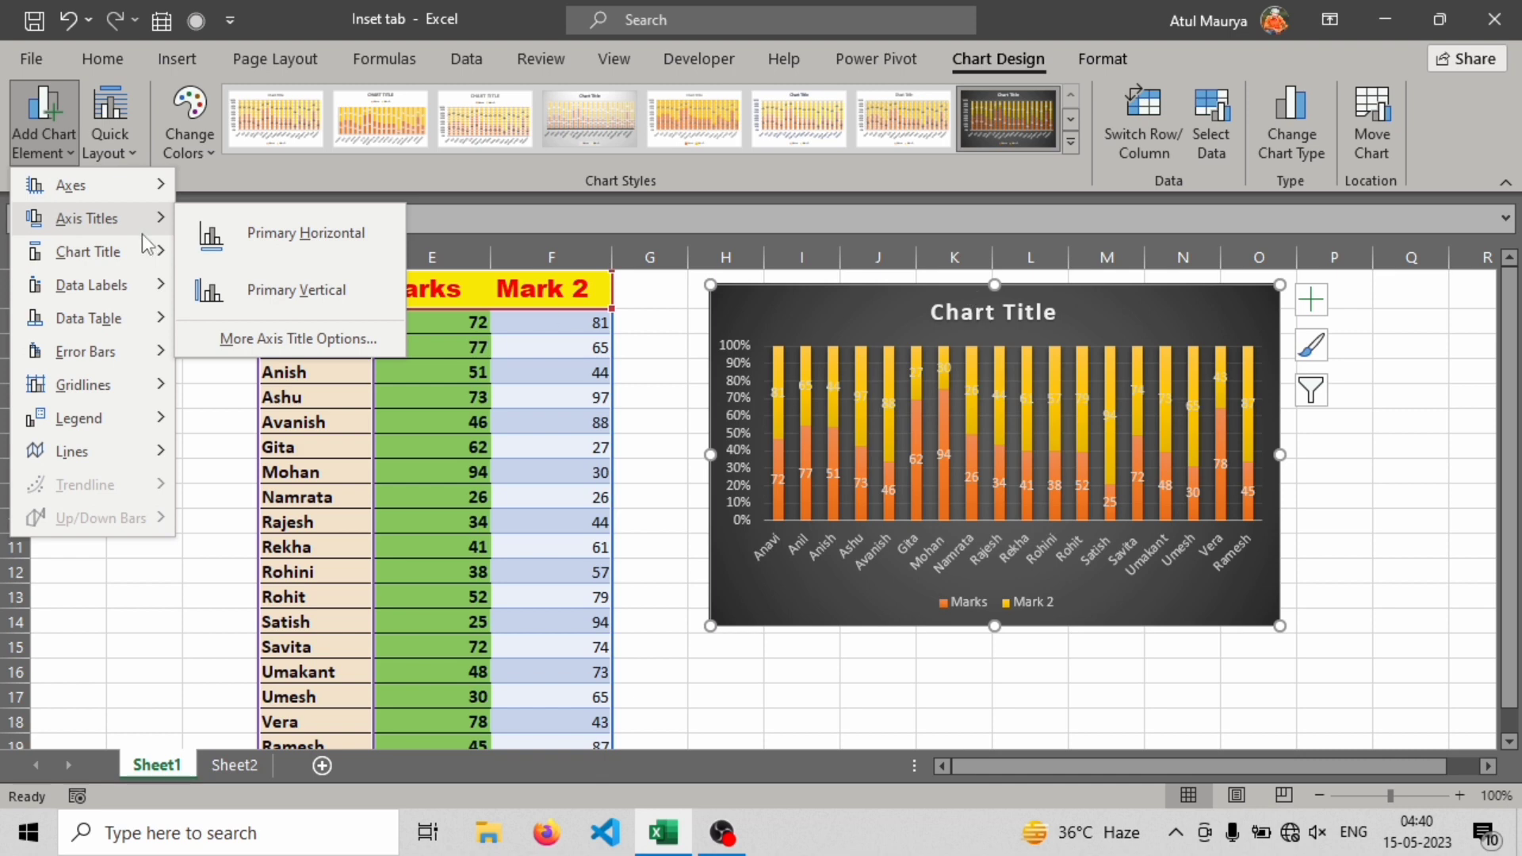
left_click(271, 296)
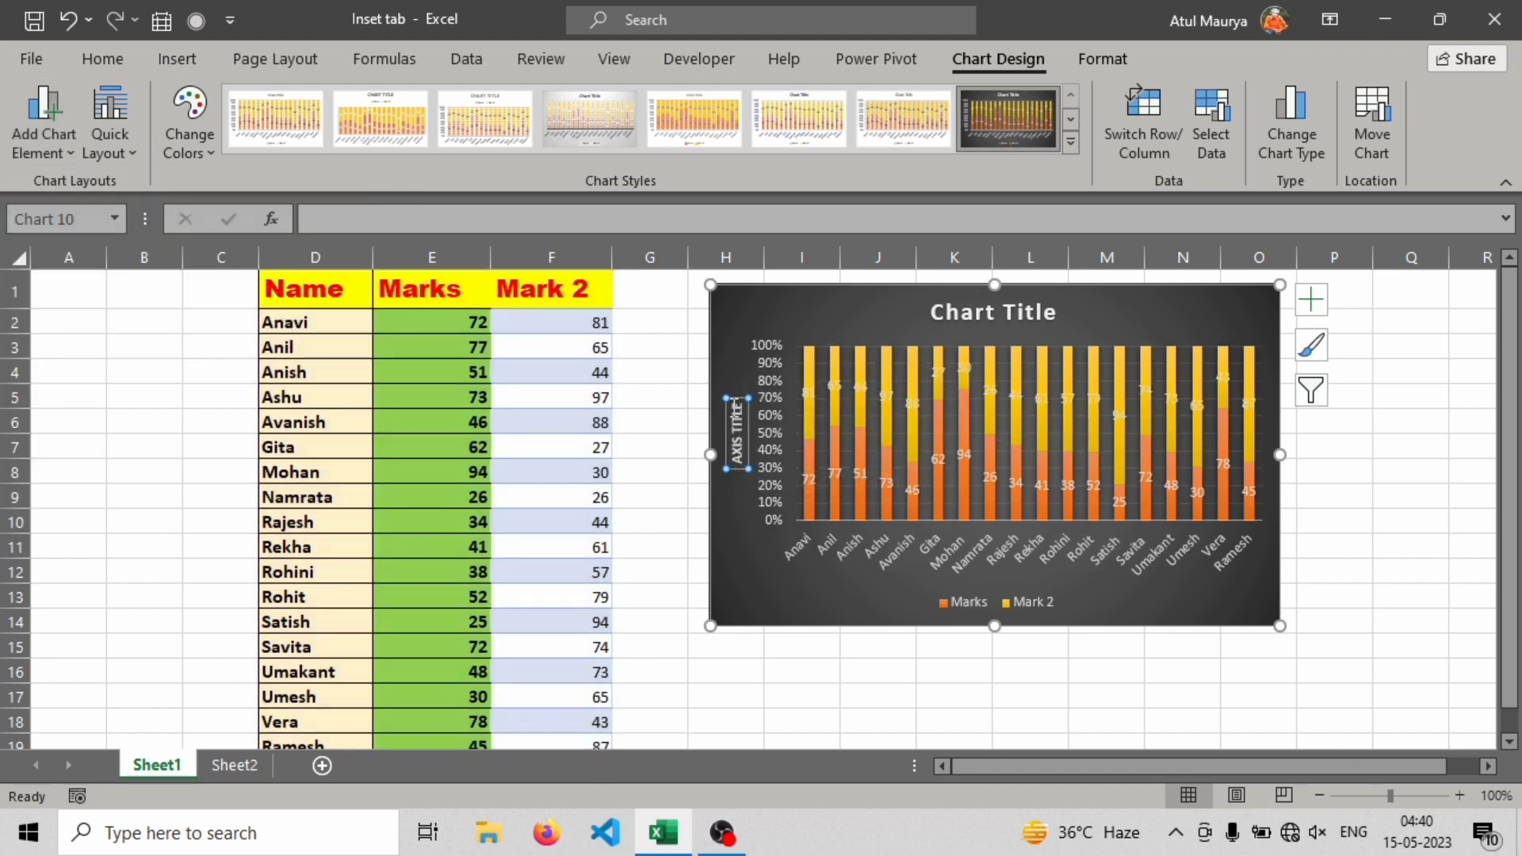
Set the data labels of the stacked column chart to the Inside End position
left_click(58, 158)
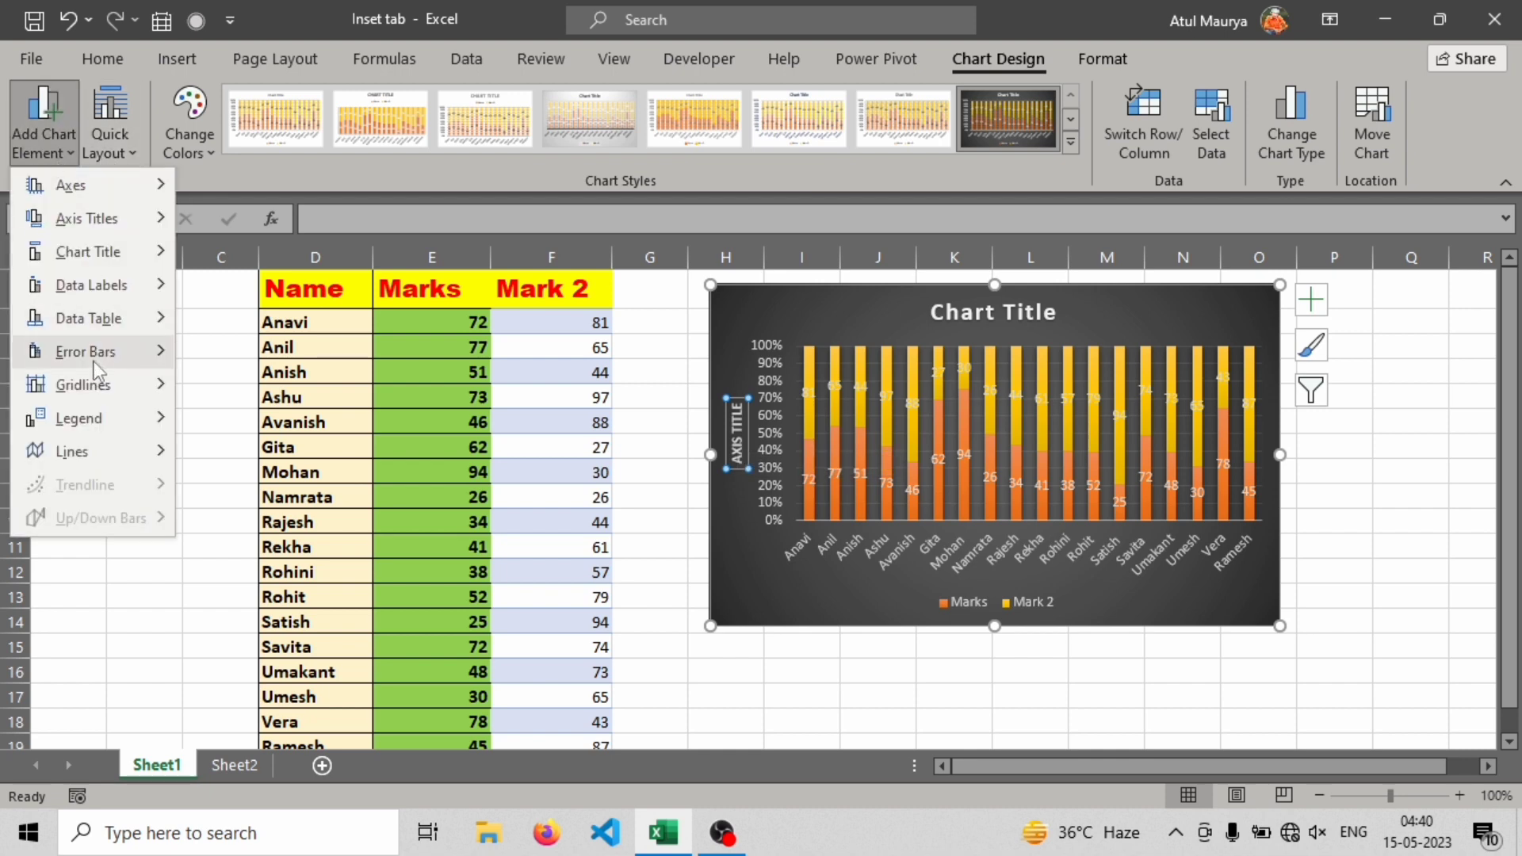
mouse_move(92, 288)
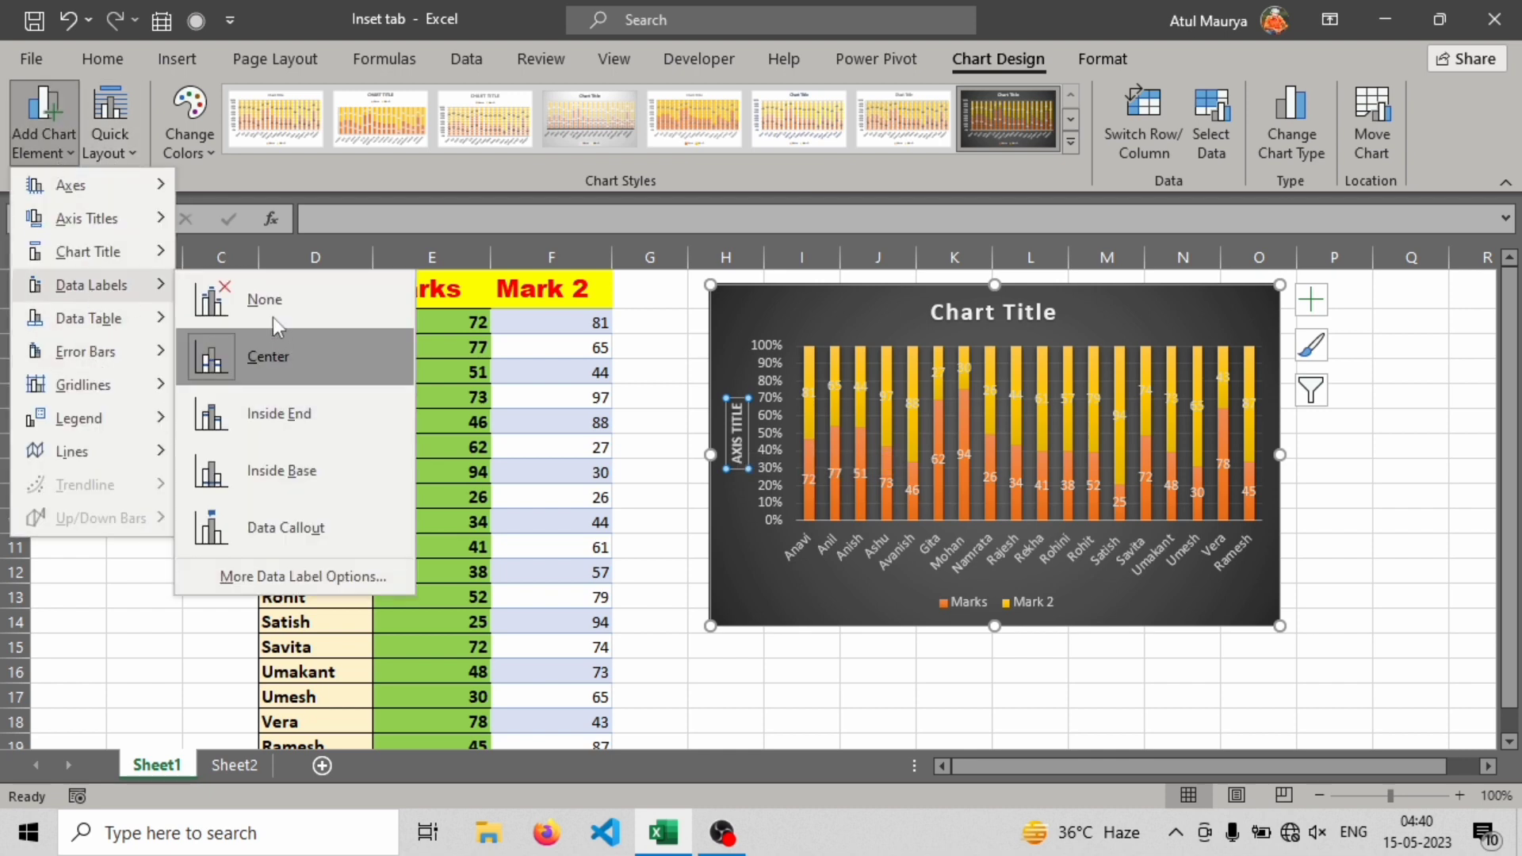
left_click(279, 414)
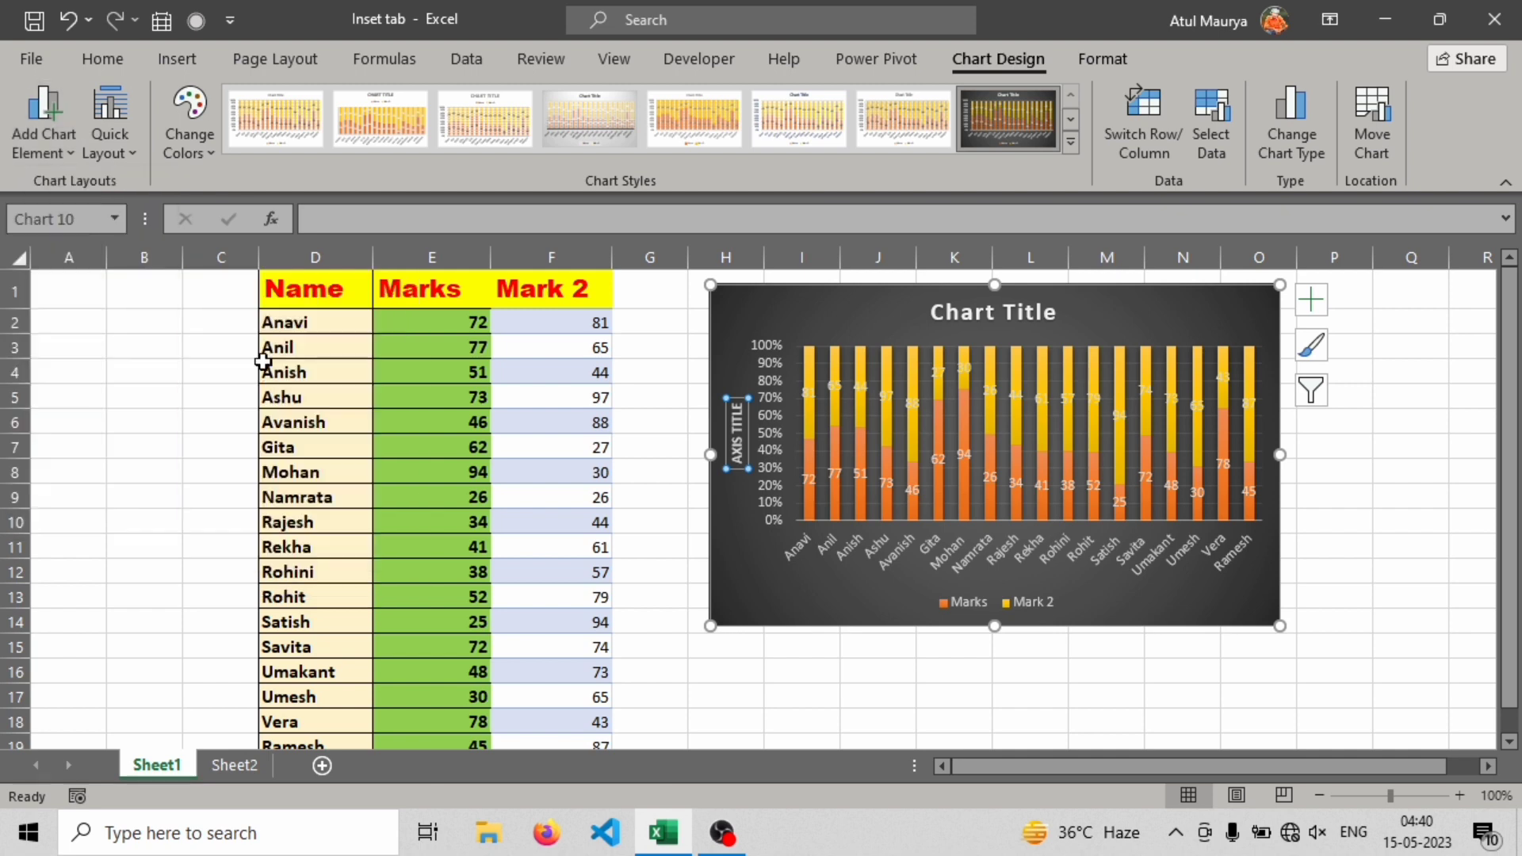
left_click(25, 153)
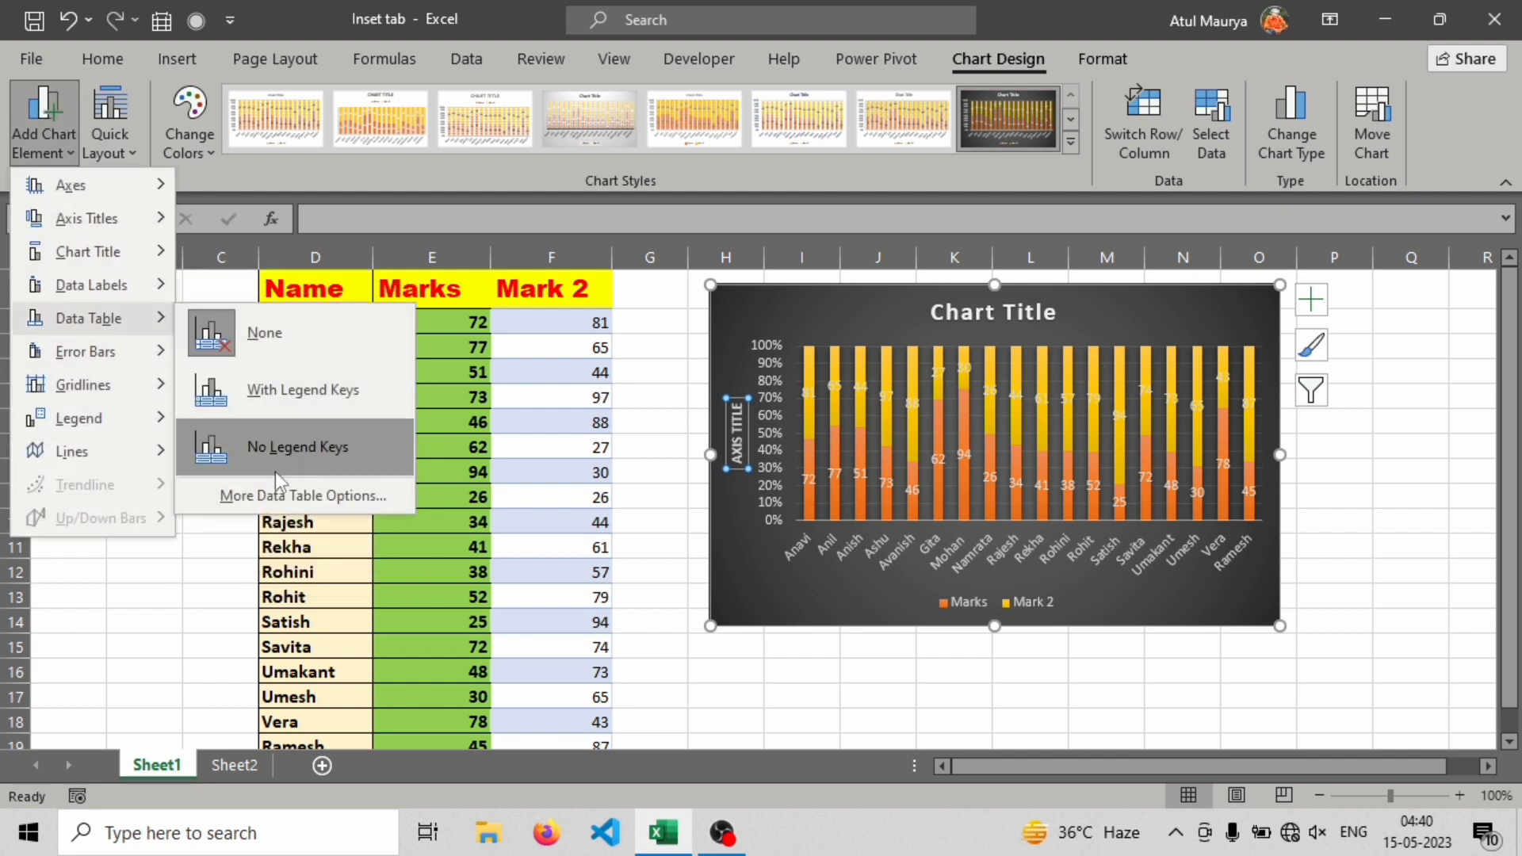
mouse_move(87, 282)
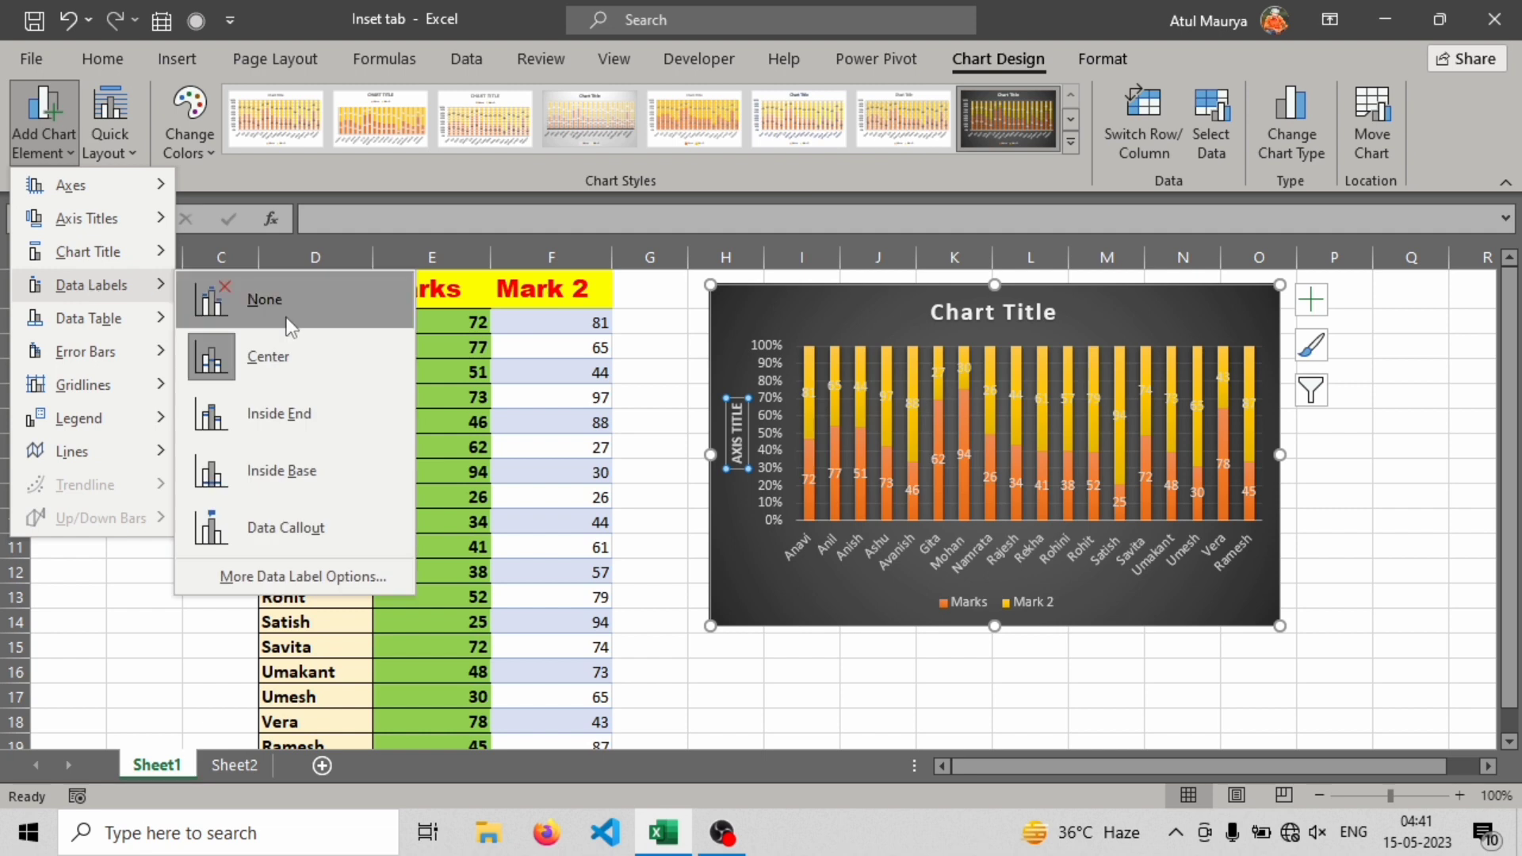
left_click(270, 412)
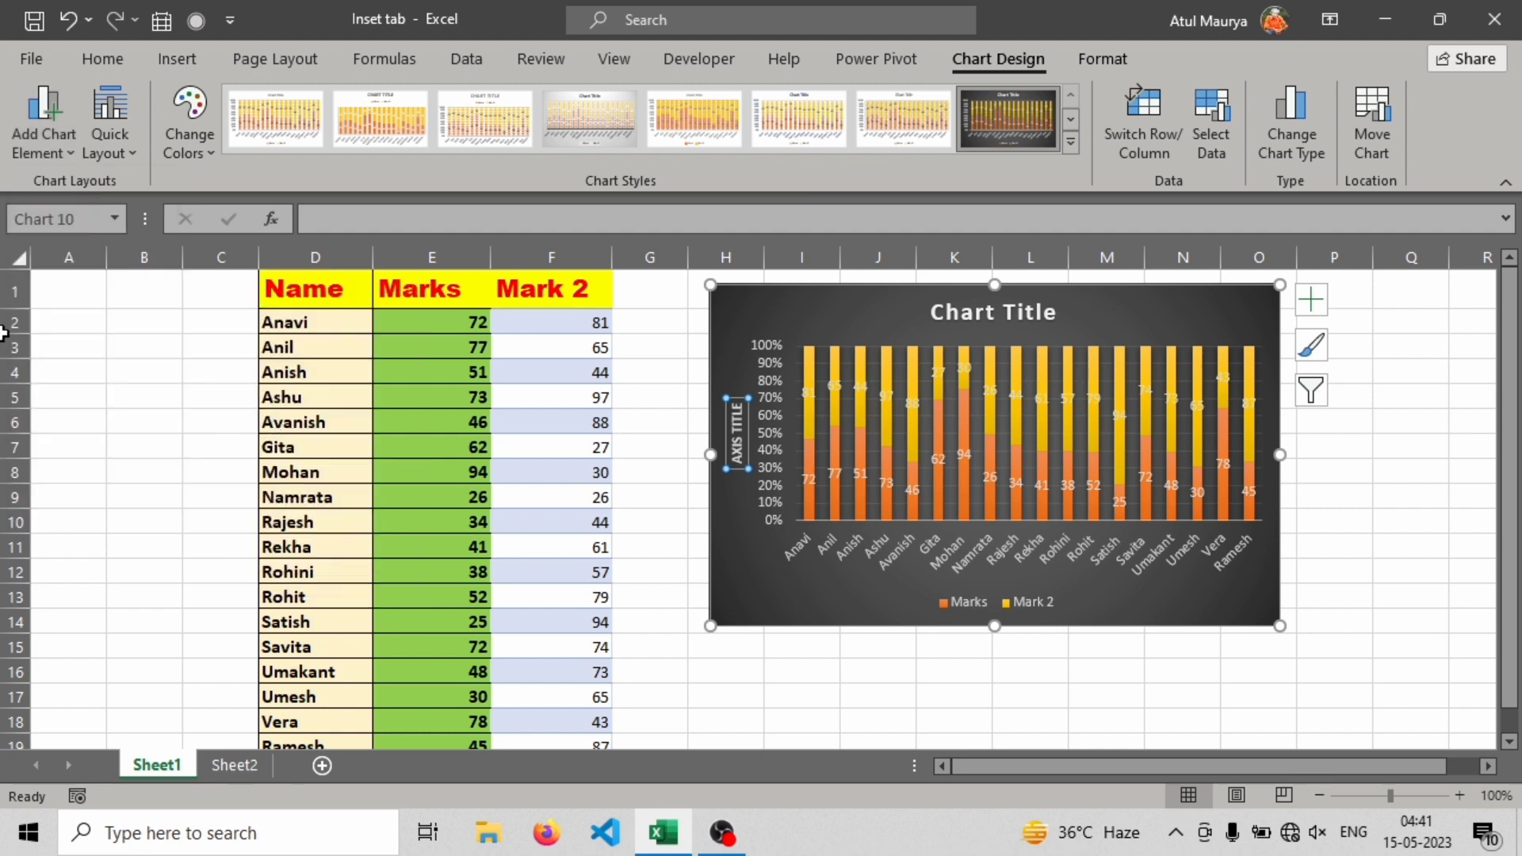
Add a data table with legend keys below the stacked column chart
left_click(44, 135)
mouse_move(109, 345)
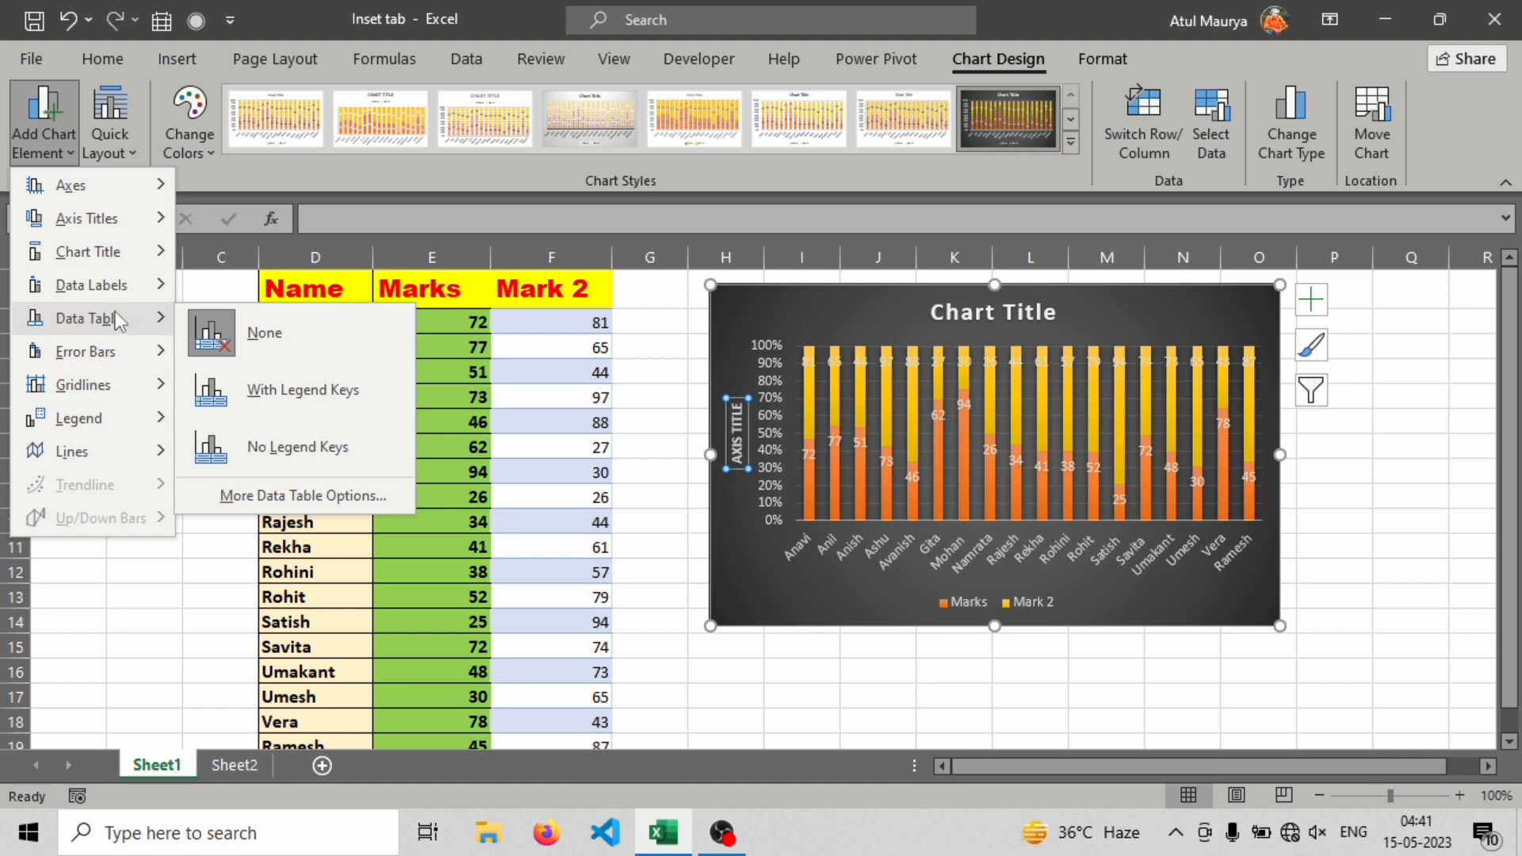
left_click(255, 396)
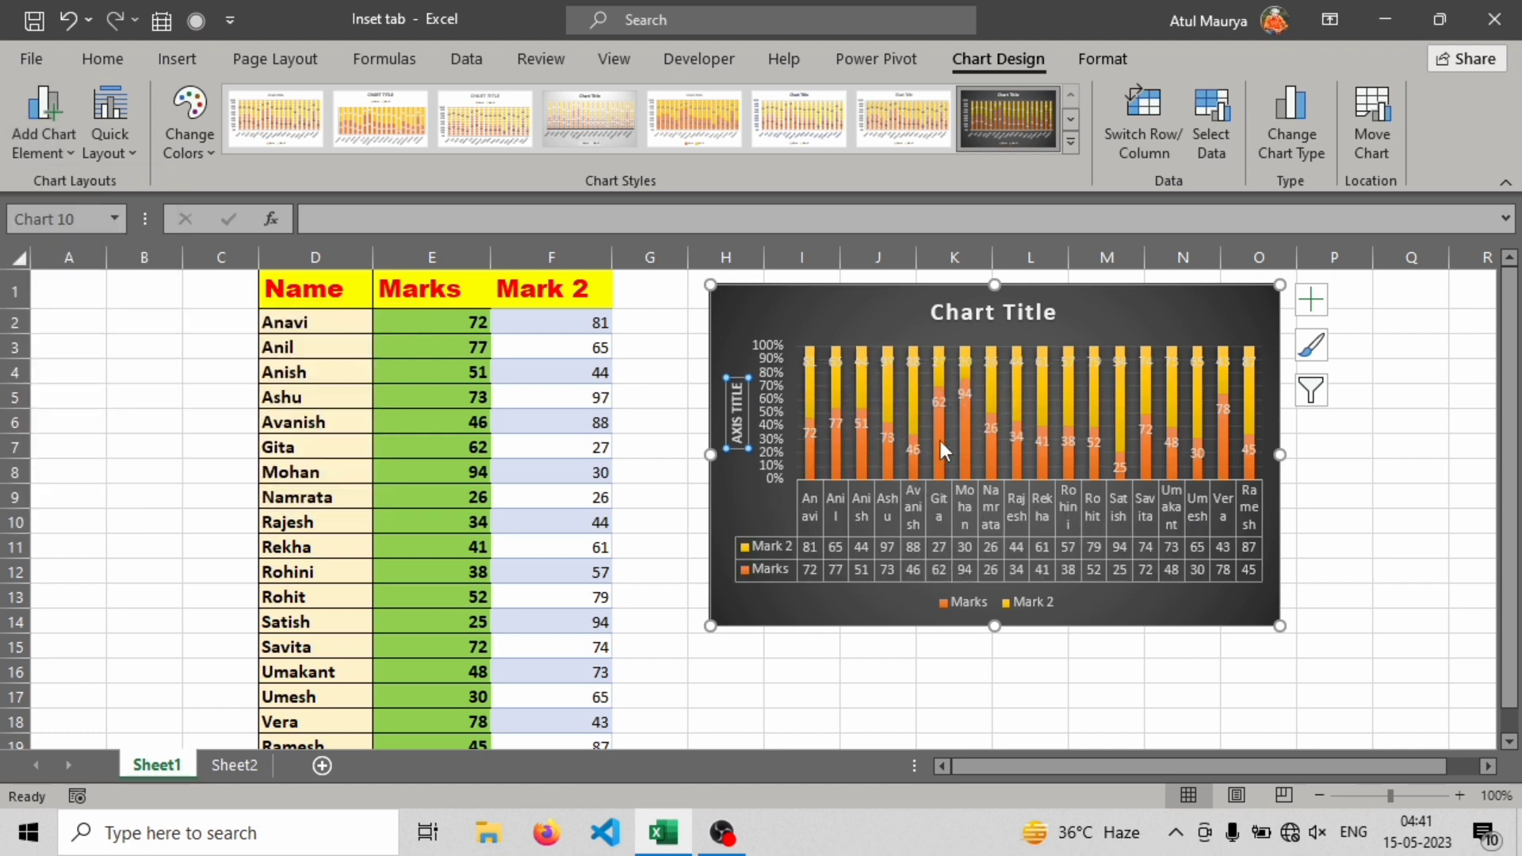
Delete the 100% stacked column chart from the sheet
left_click(887, 325)
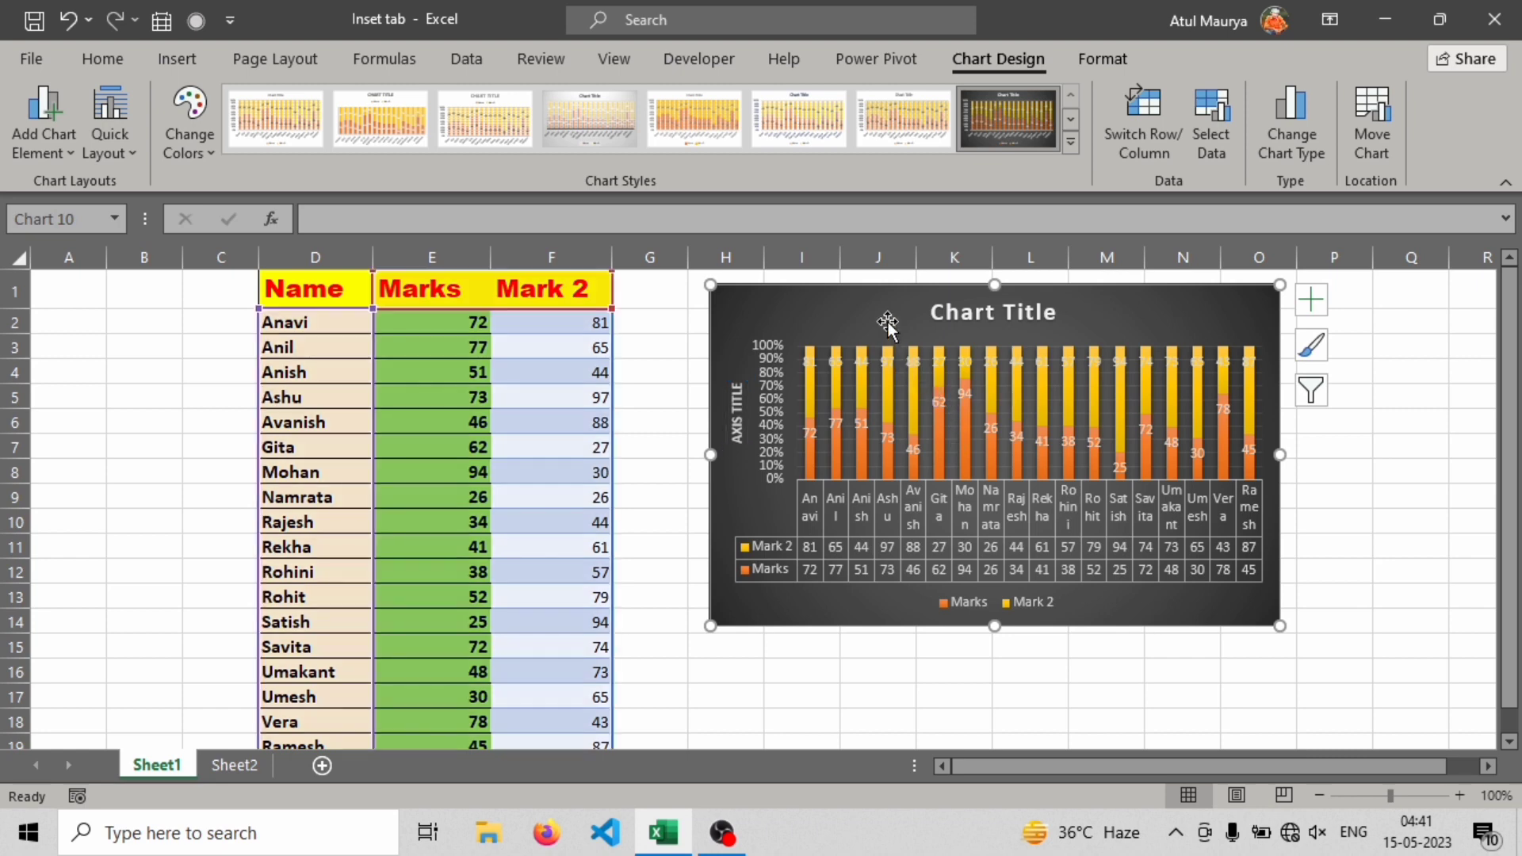
key("Delete")
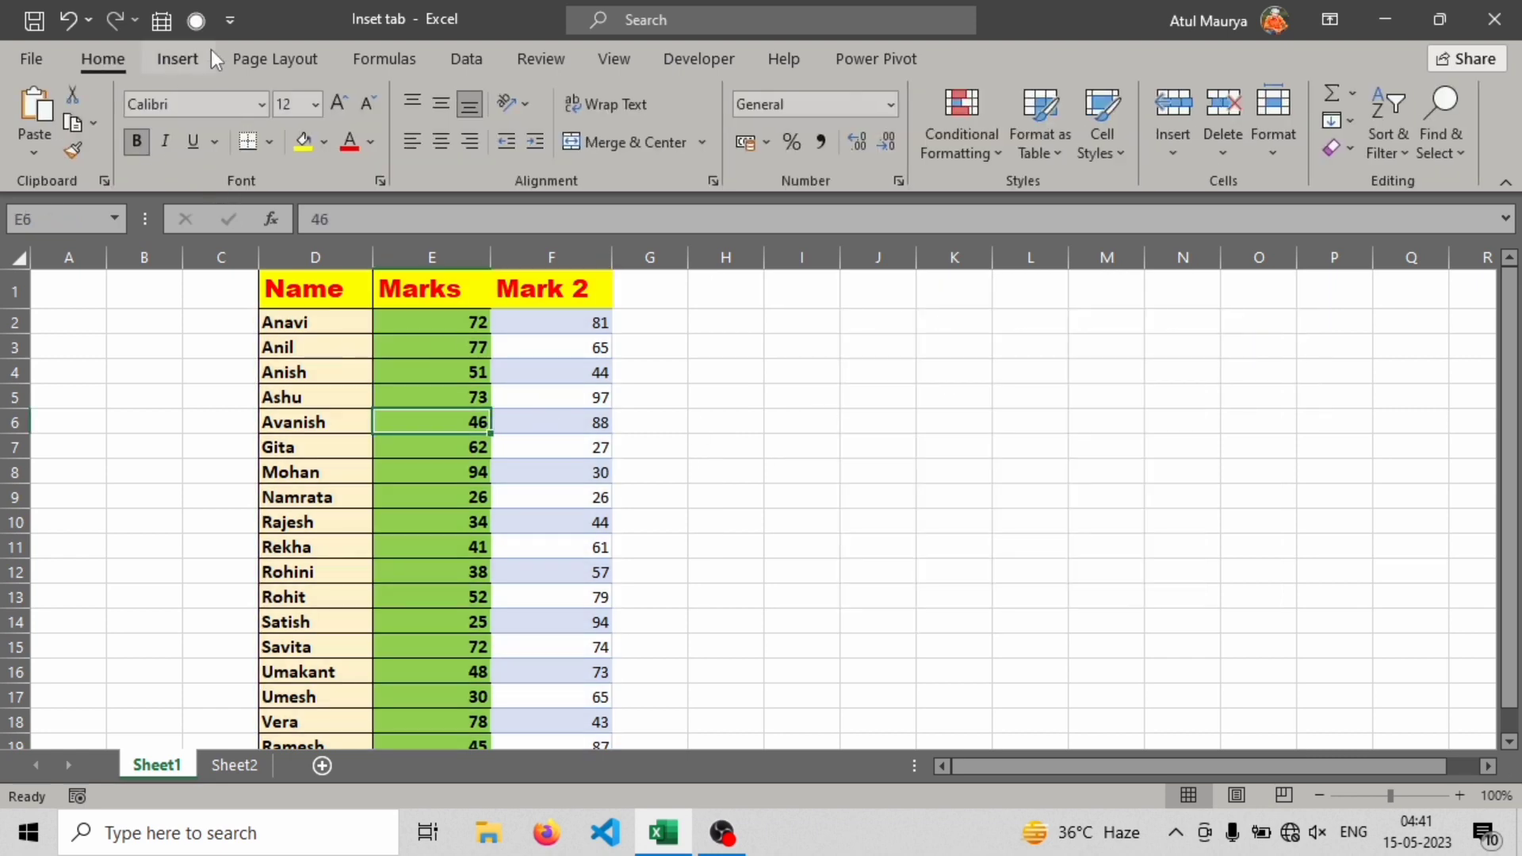
Insert a 2-D line chart with markers of the table's data and move it clear of the table
left_click(174, 59)
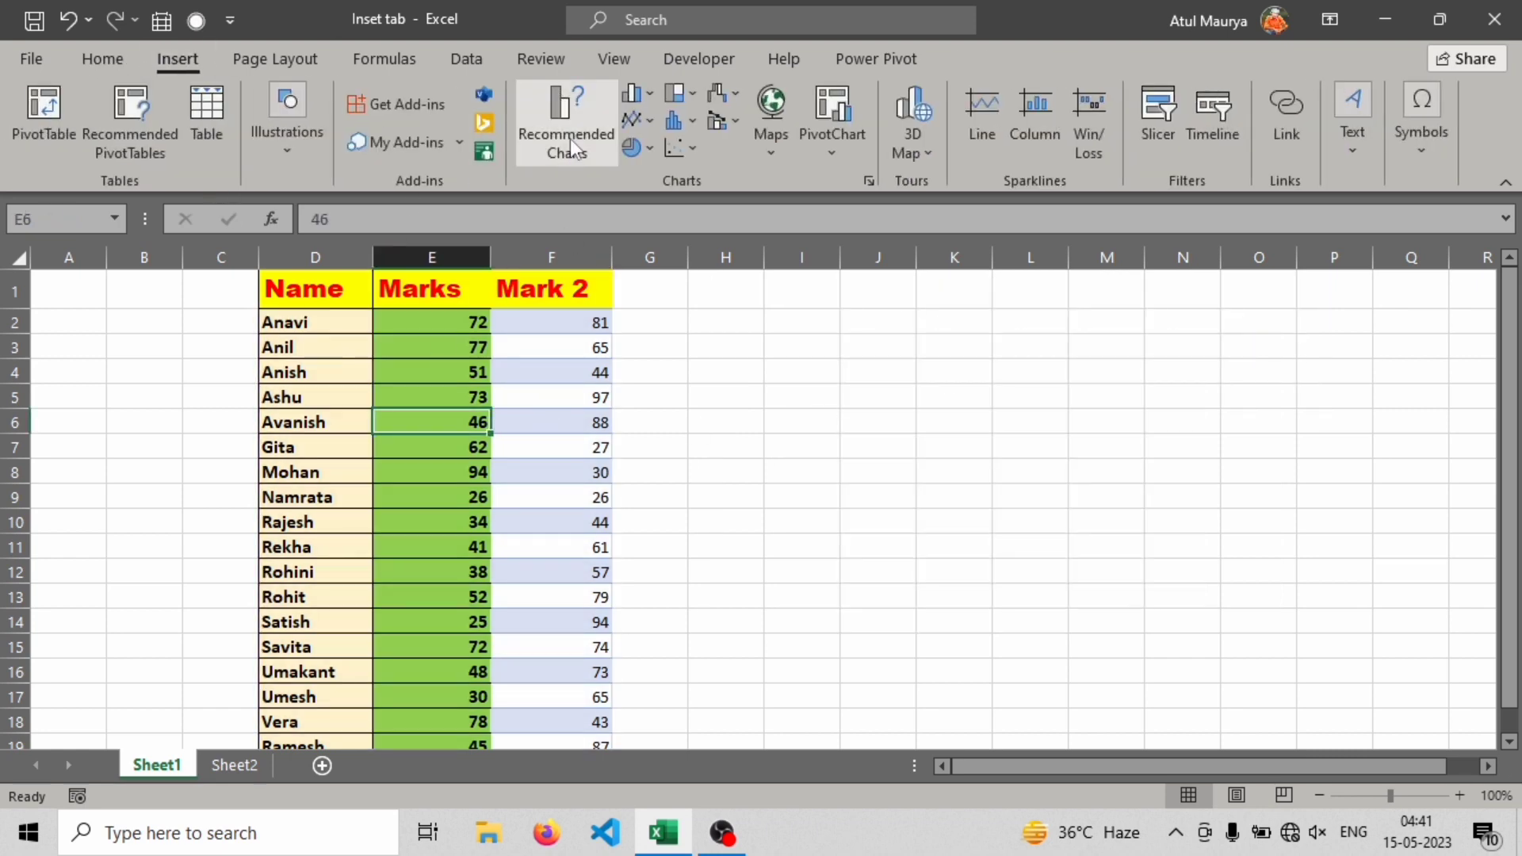
left_click(649, 127)
left_click(650, 130)
left_click(650, 96)
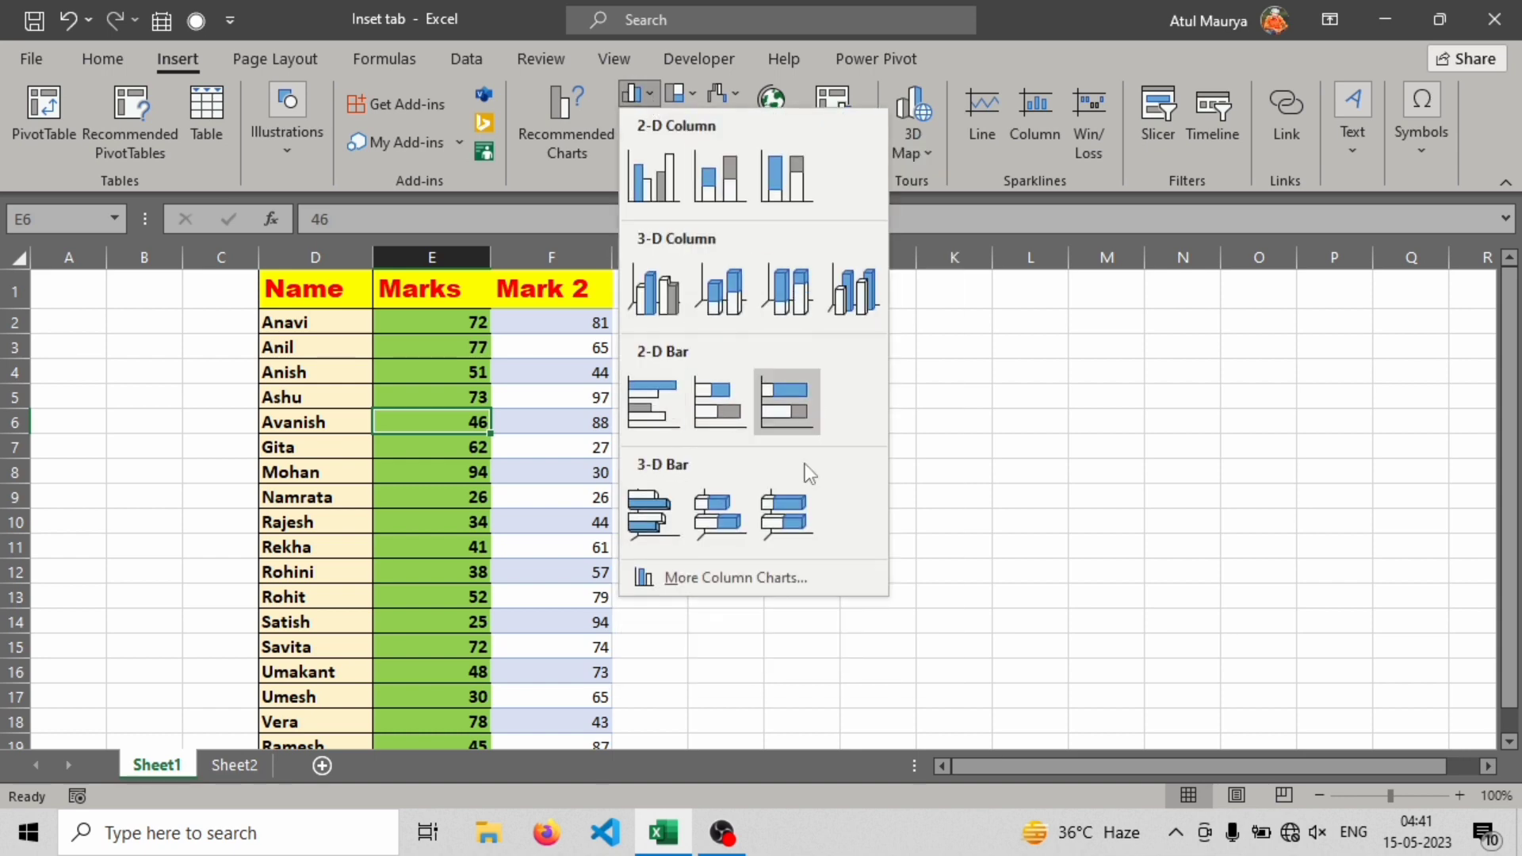
left_click(989, 305)
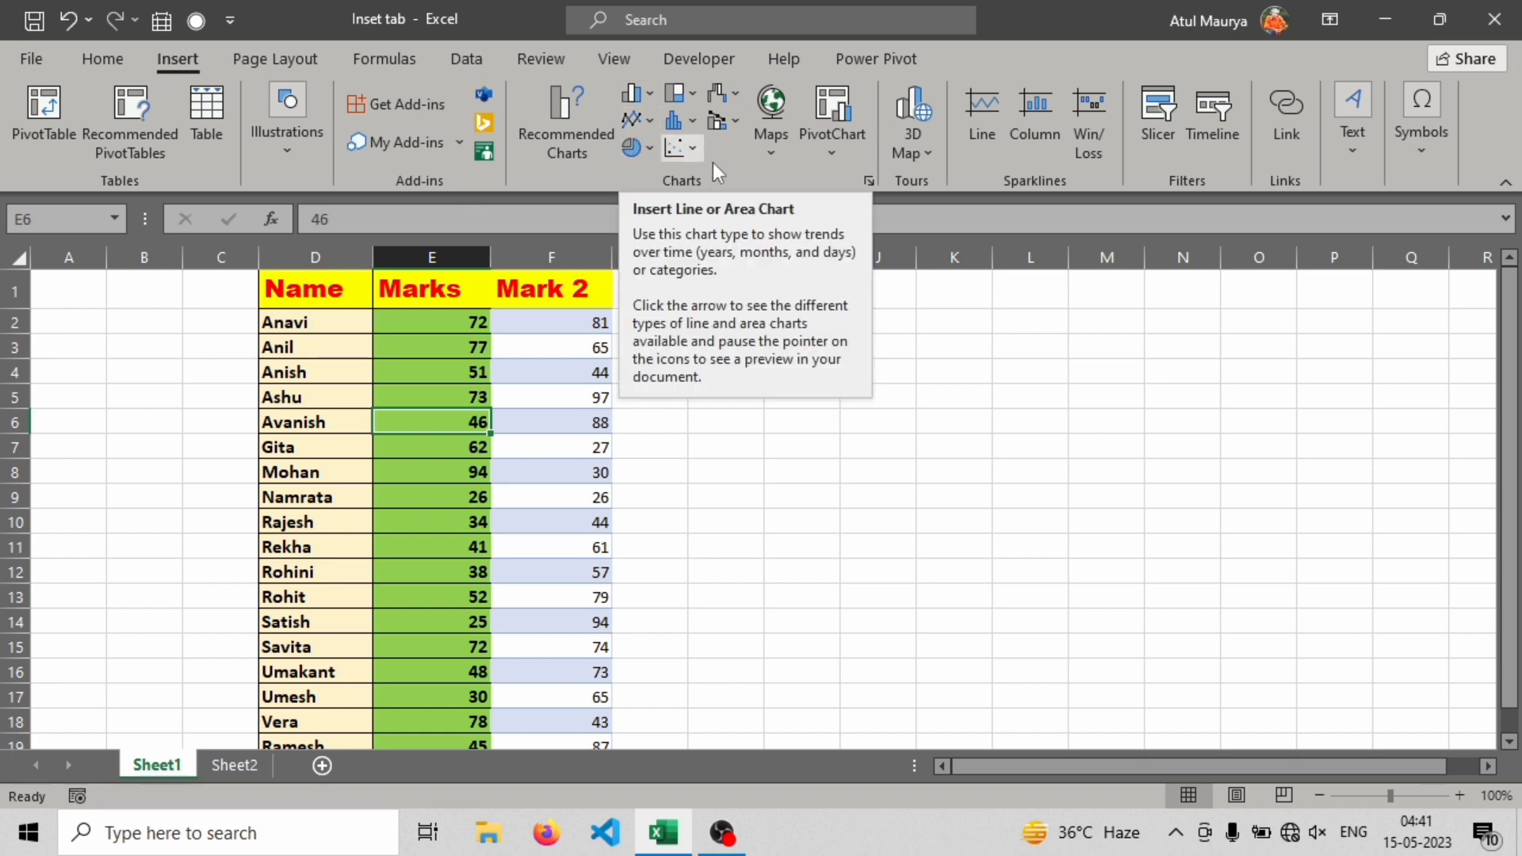
left_click(649, 123)
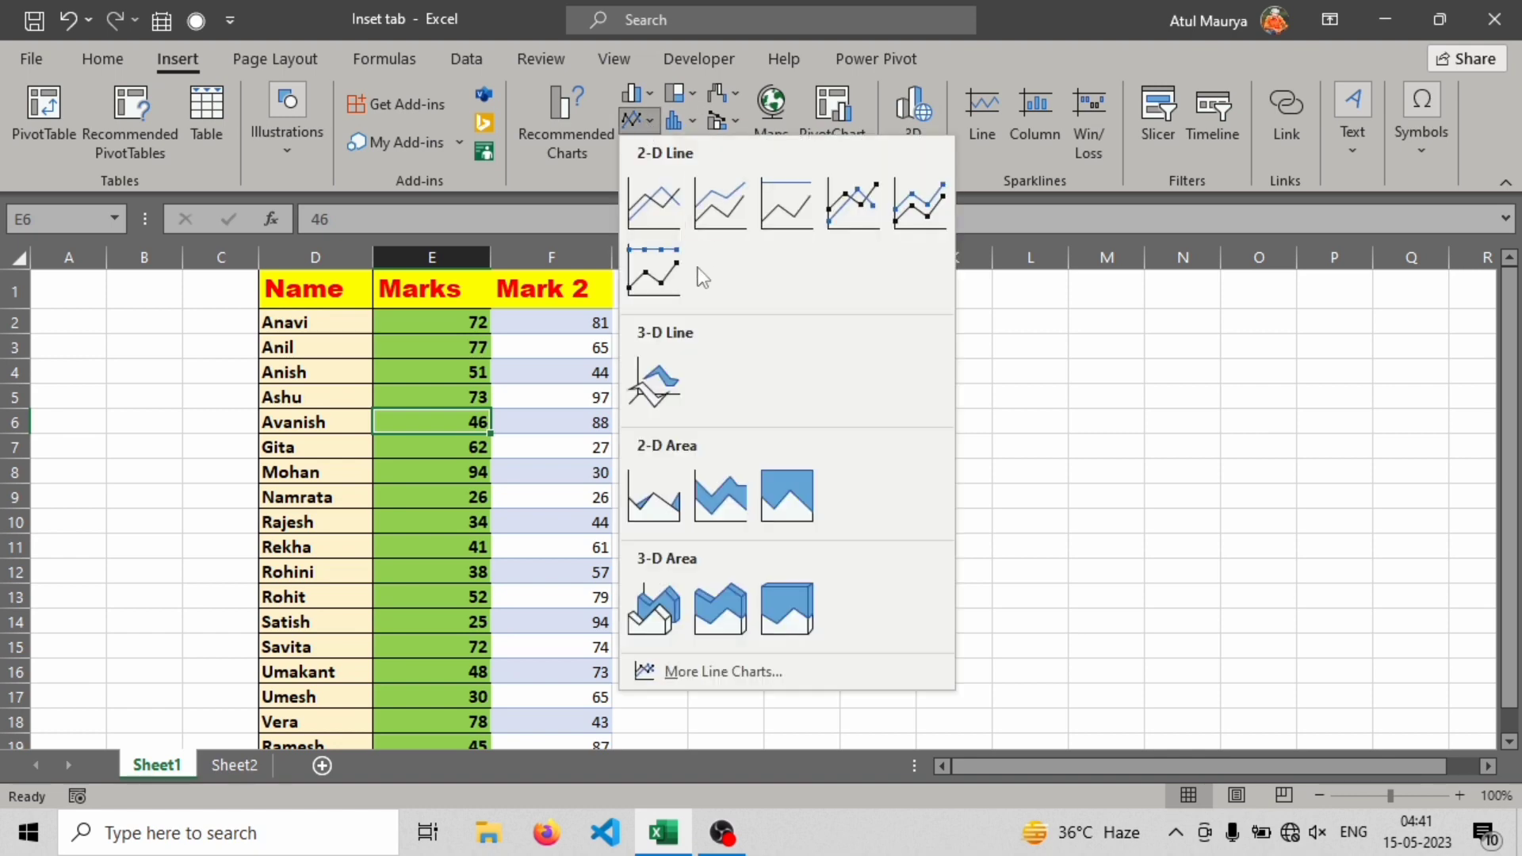
left_click(852, 204)
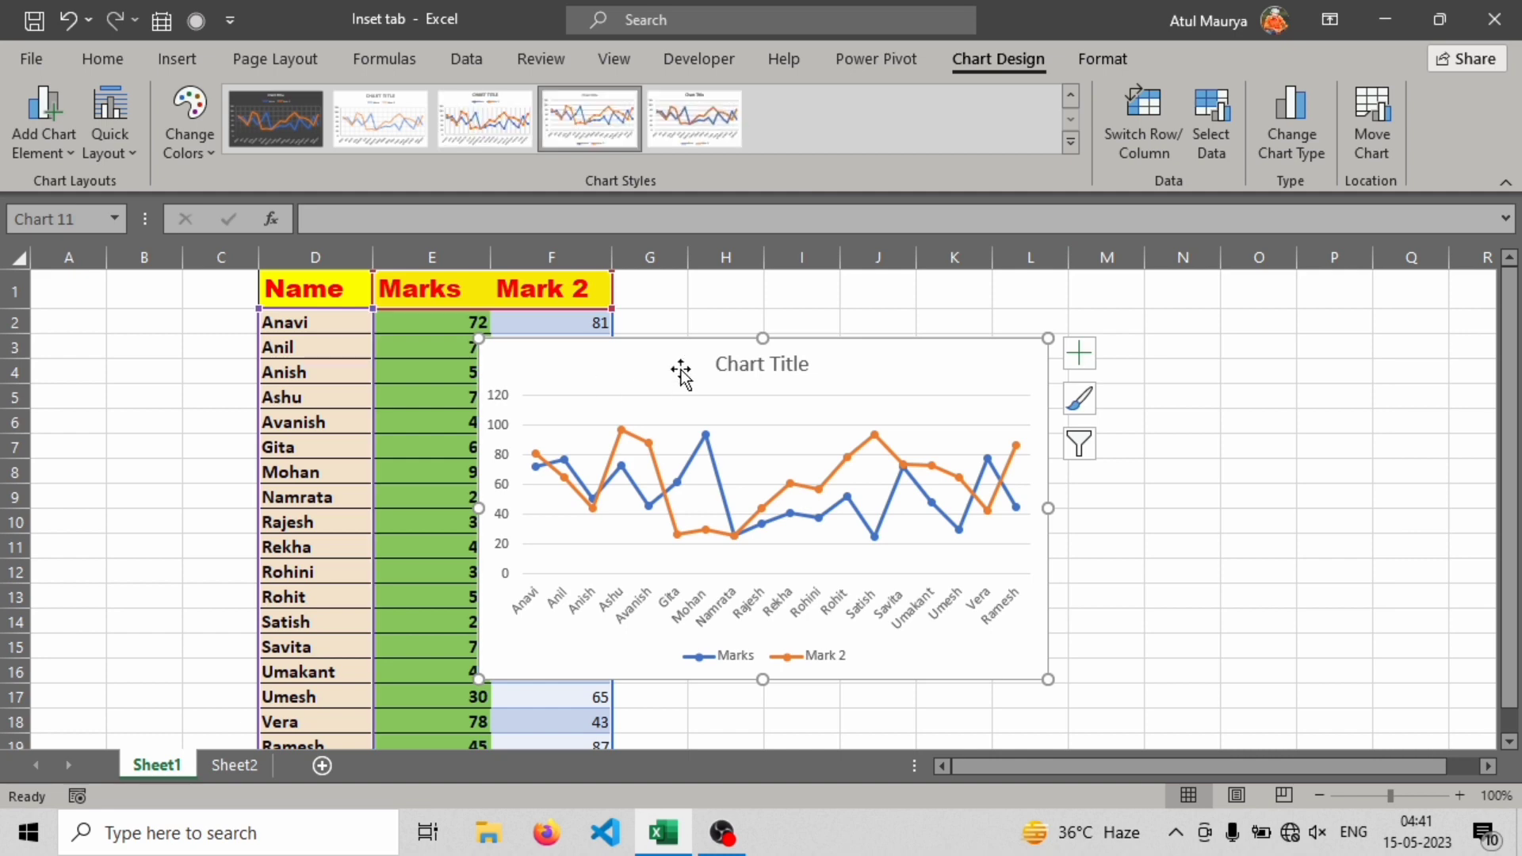
left_click_drag(681, 372, 888, 290)
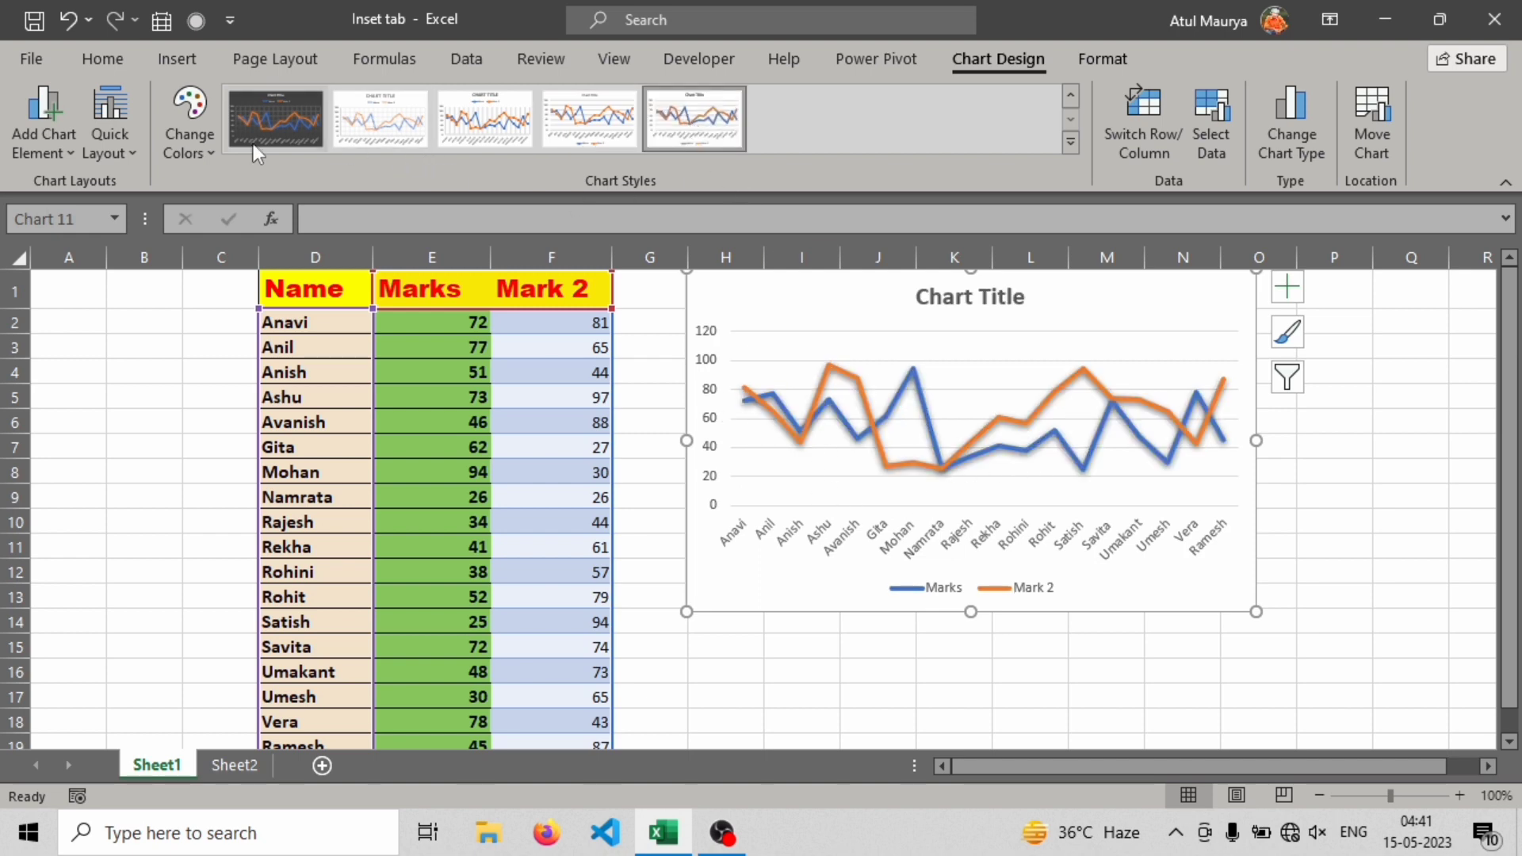
Apply the first, dark chart style to the line chart
left_click(258, 112)
left_click(198, 139)
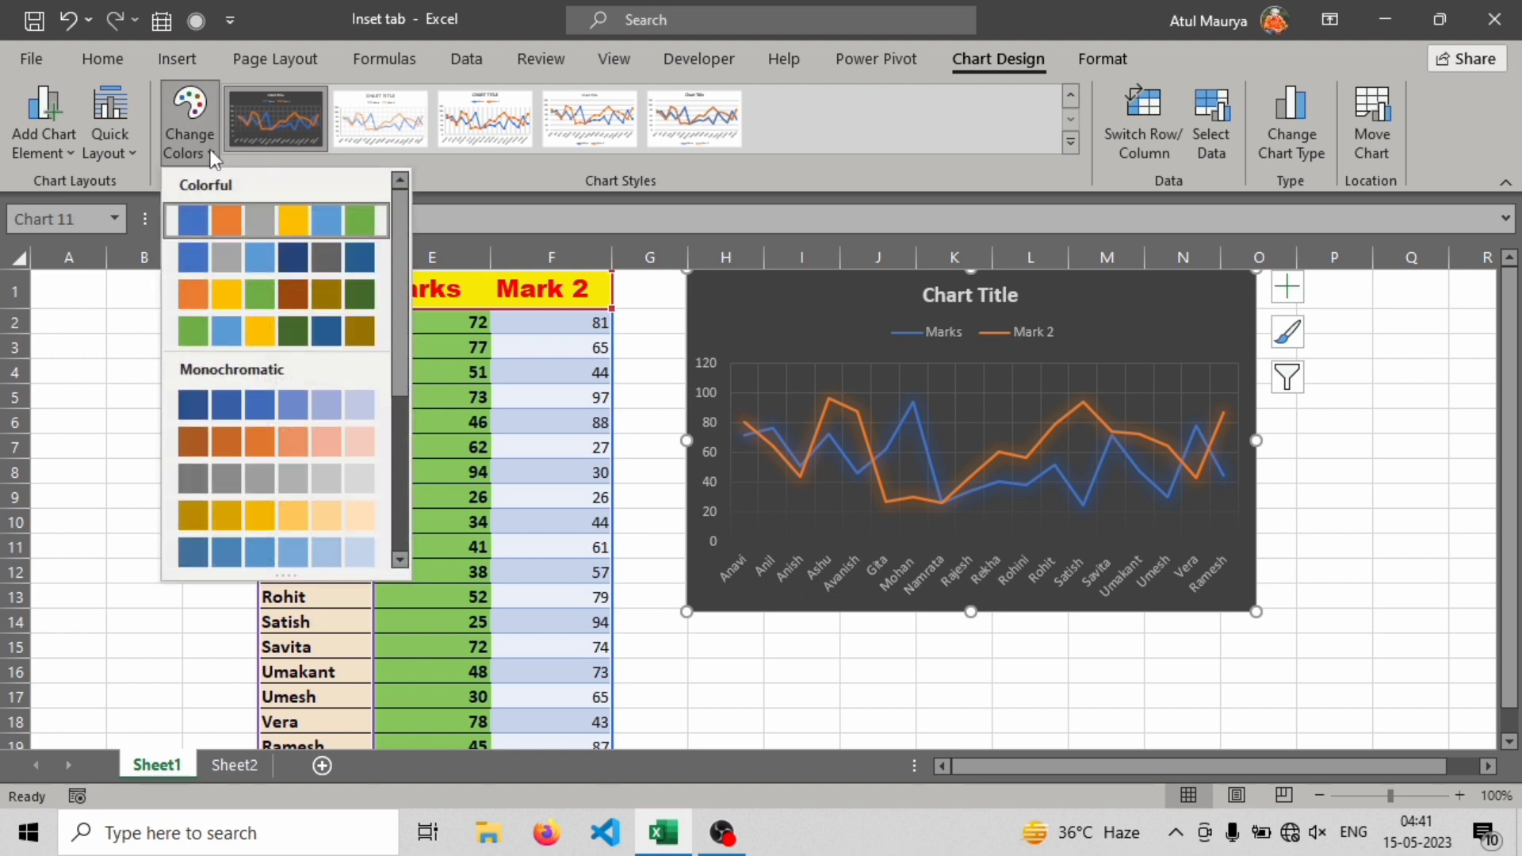
left_click(207, 150)
Try the second quick layout with data labels and apply the third layout with the legend below the plot
left_click(111, 146)
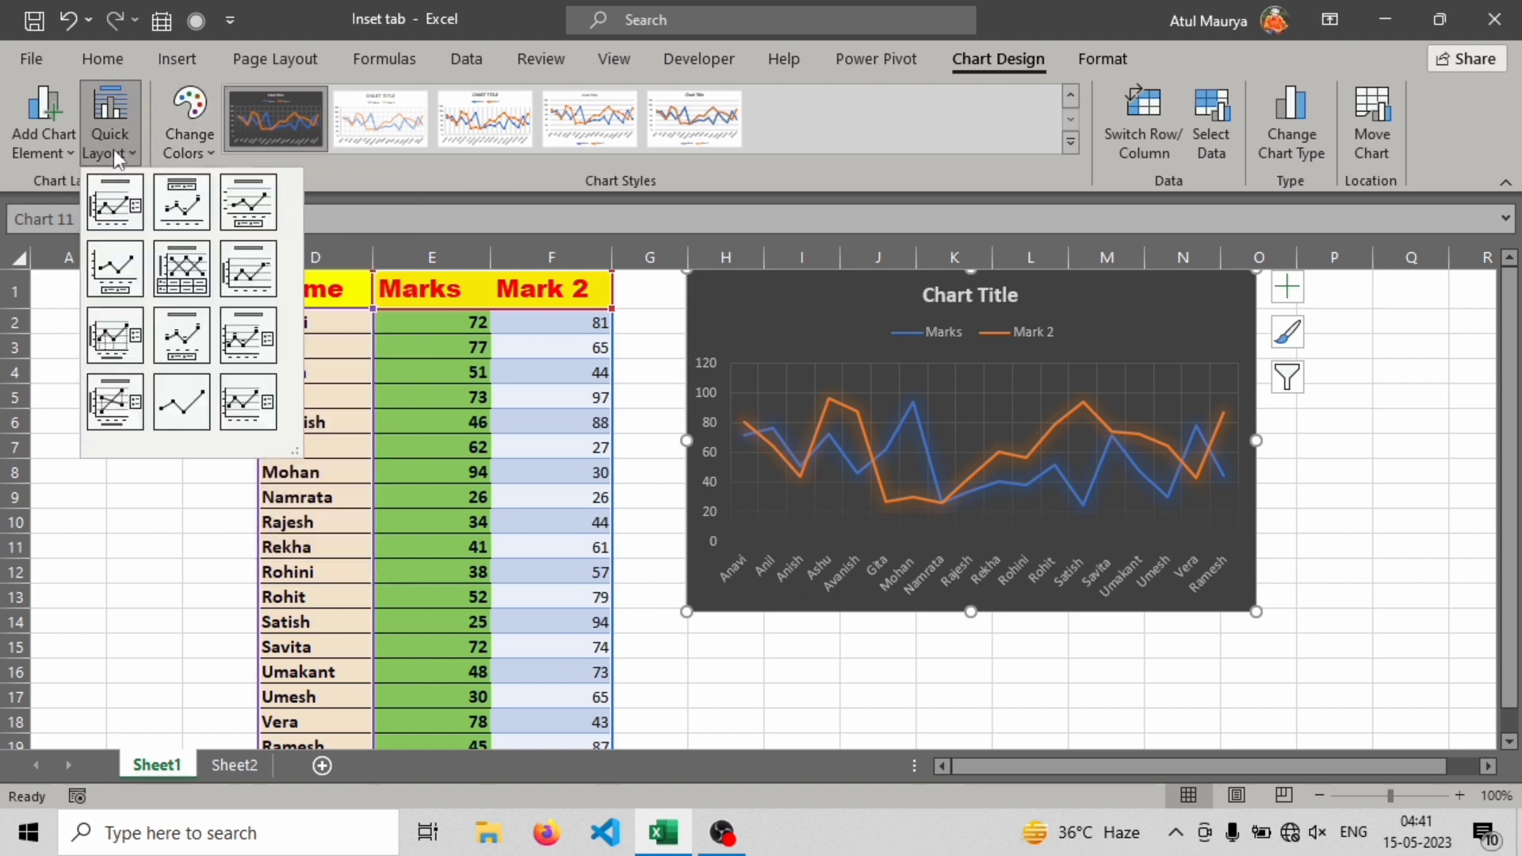
left_click(192, 217)
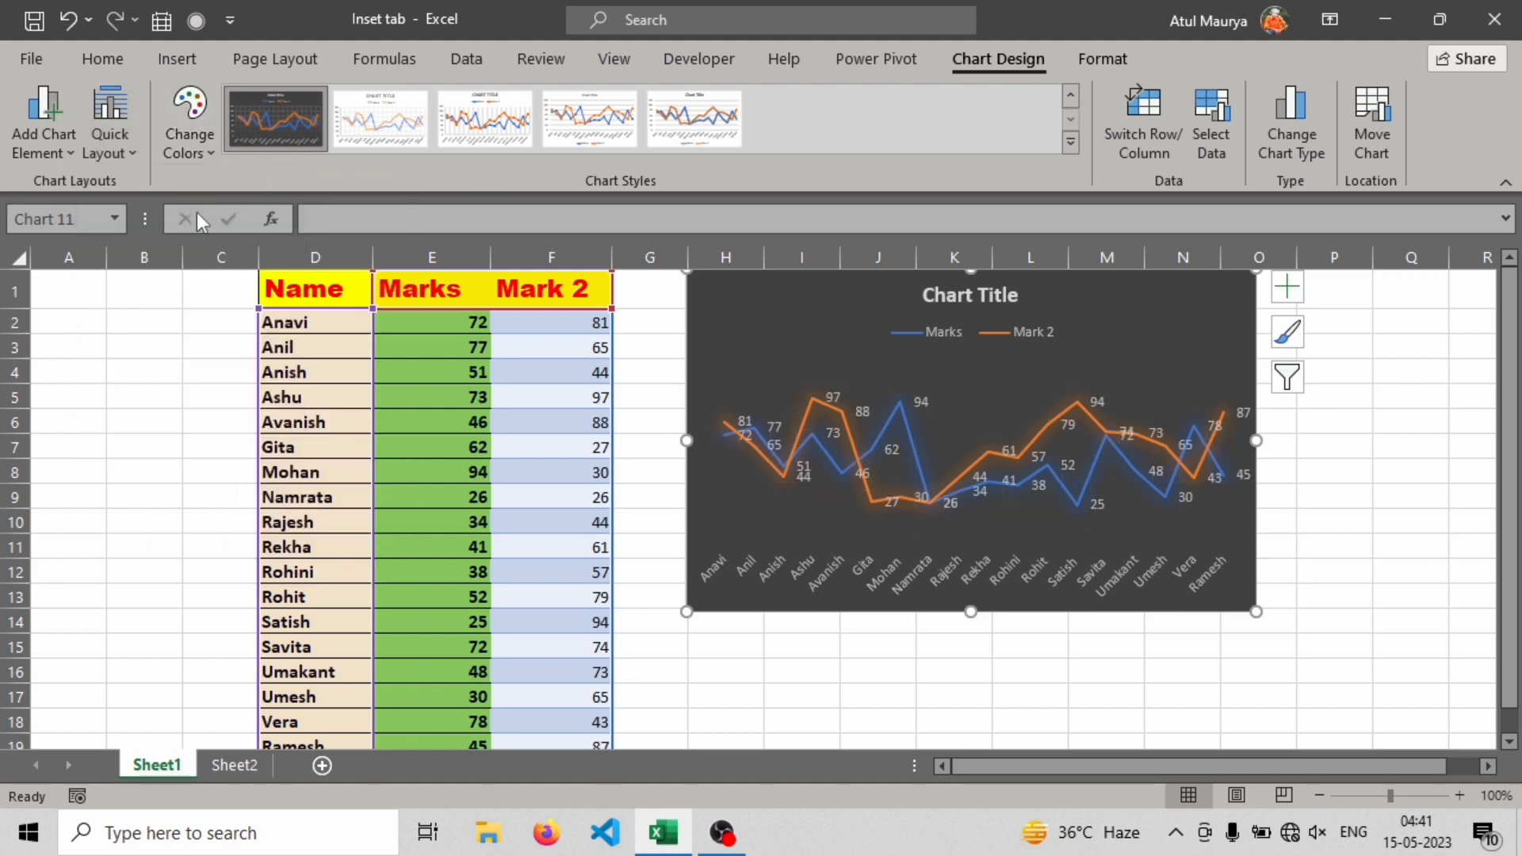
left_click(117, 127)
left_click(241, 204)
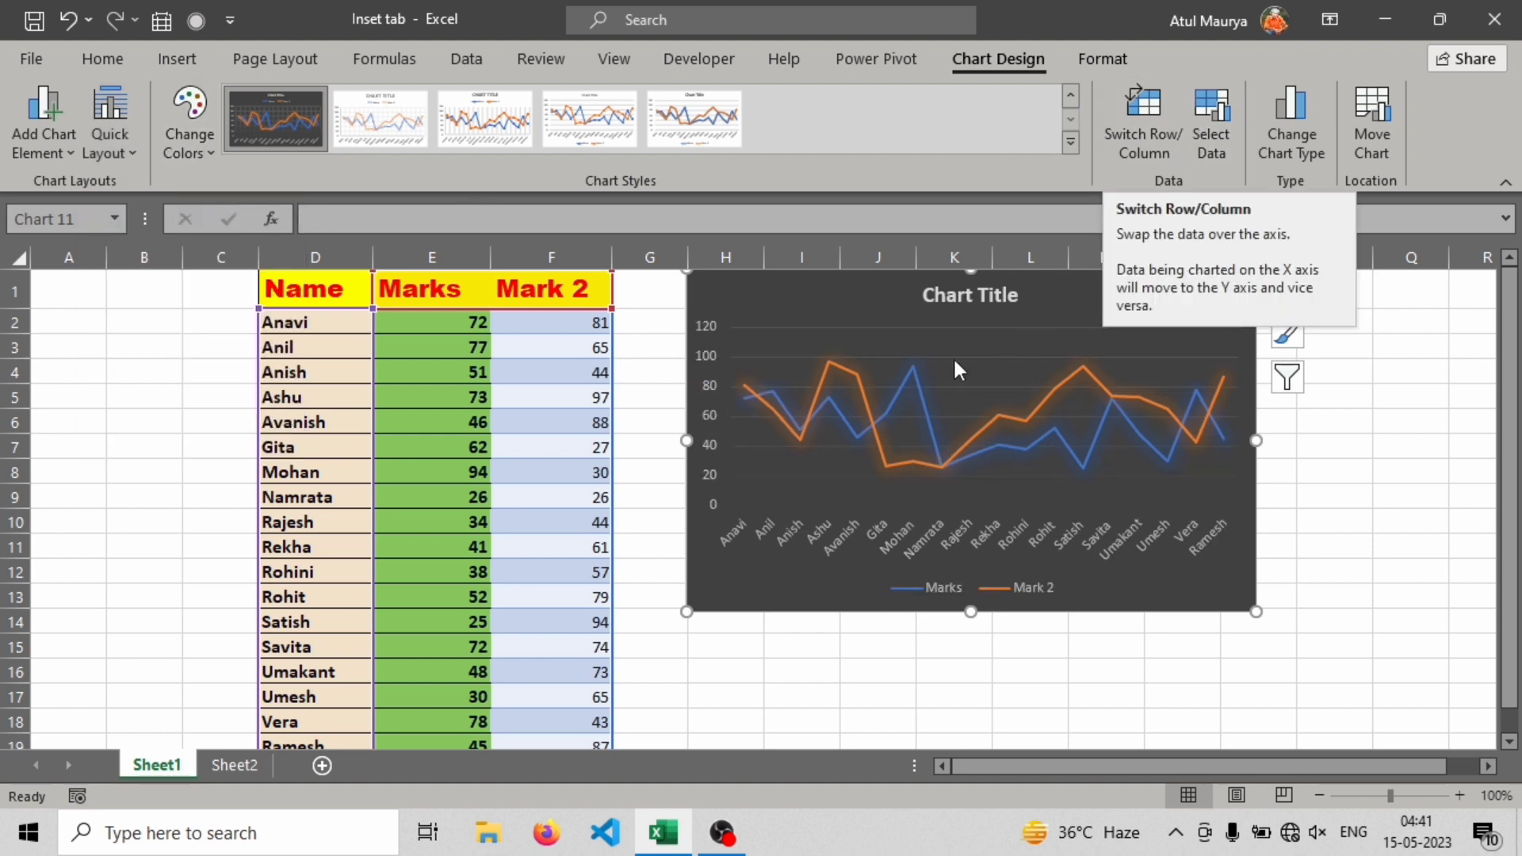
Switch the chart's rows and columns and exclude the first two name series from its data source
left_click(1176, 136)
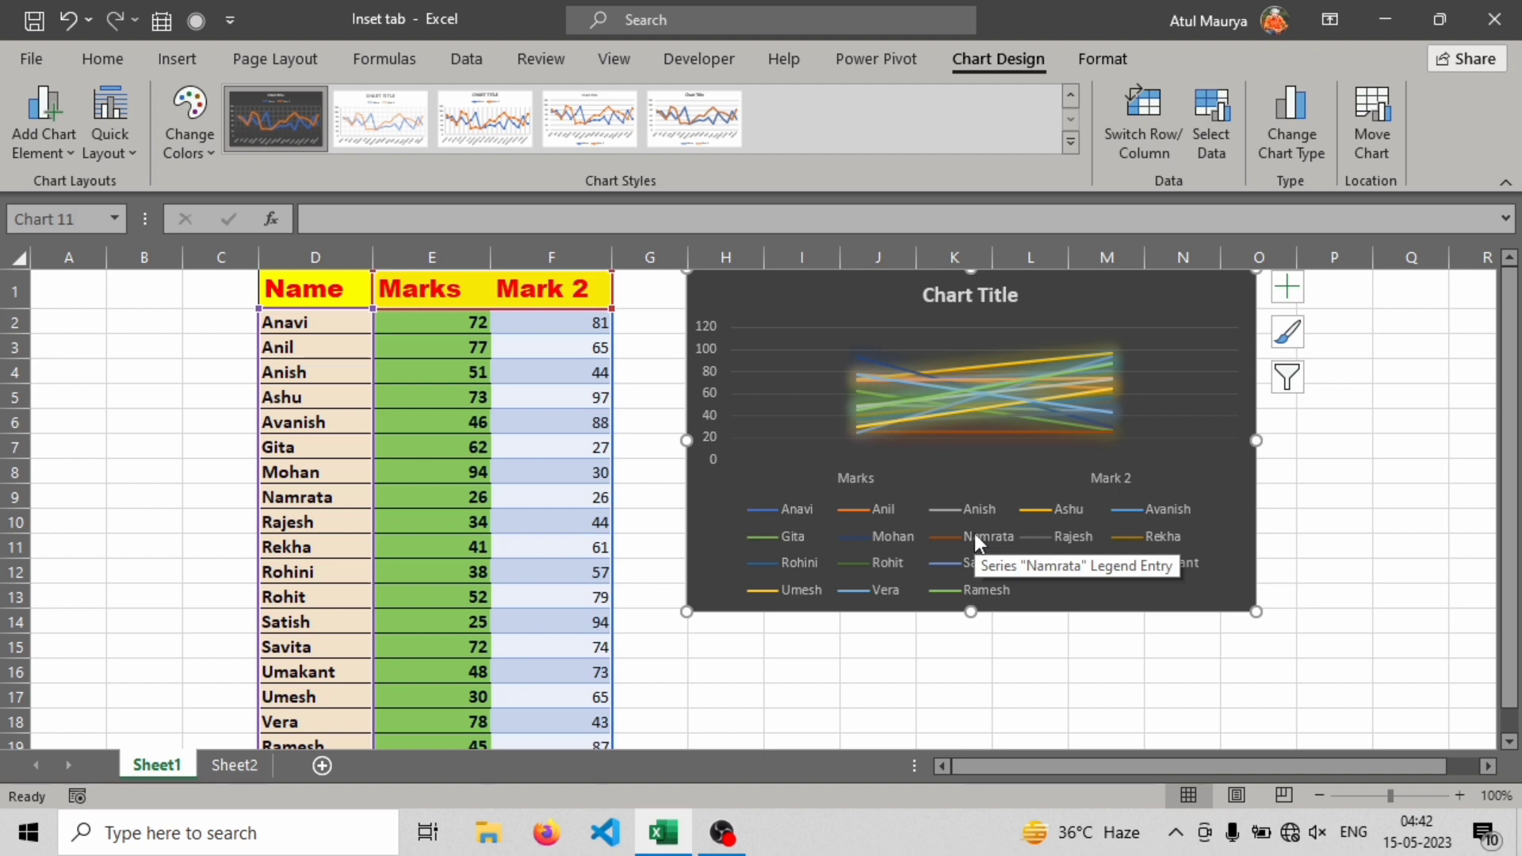
left_click(1224, 149)
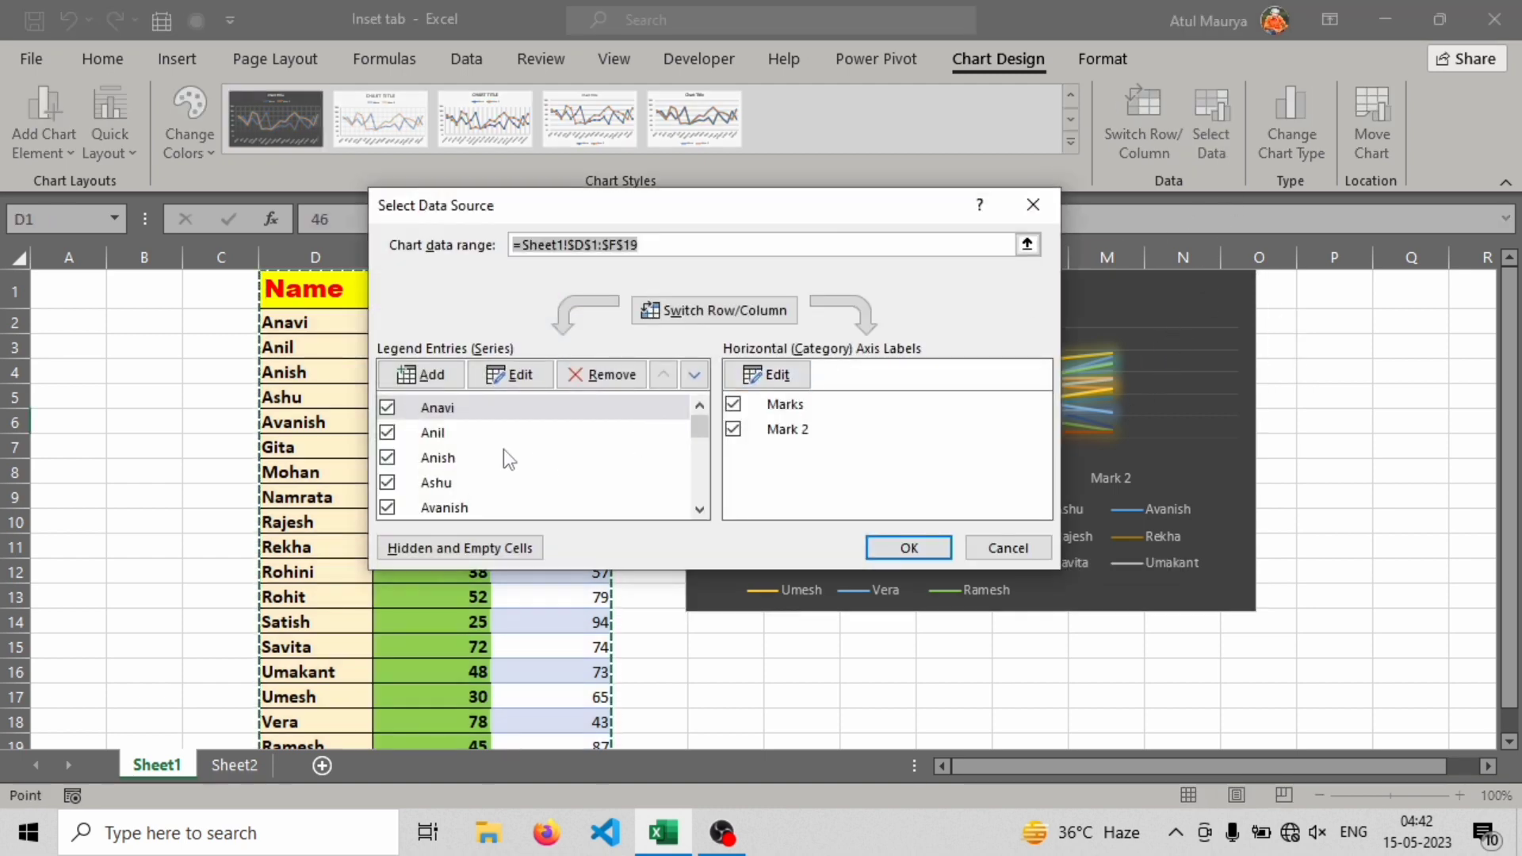
left_click(387, 406)
left_click(387, 432)
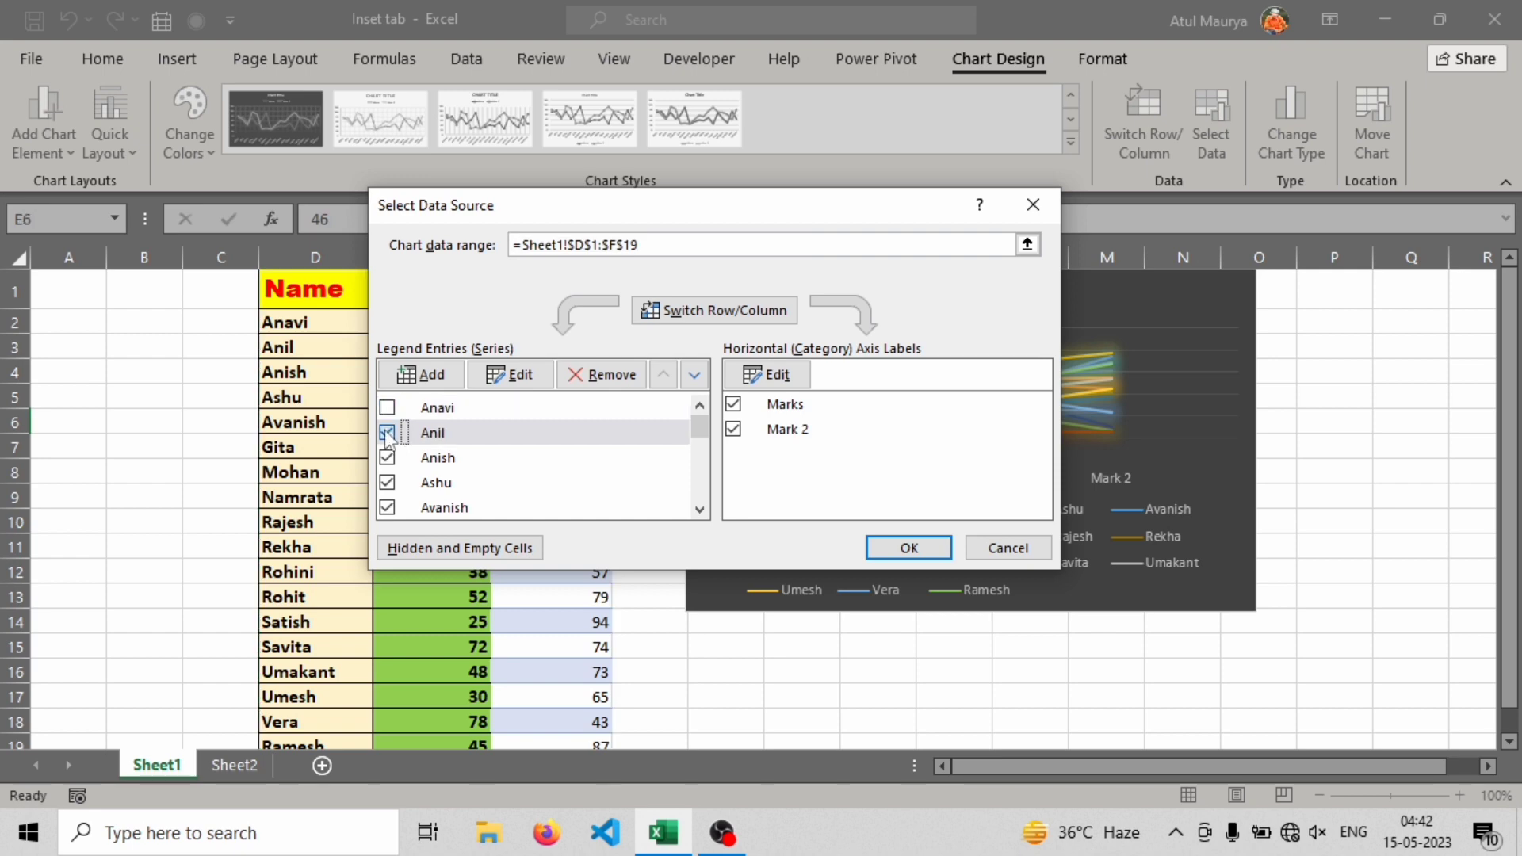
left_click(915, 558)
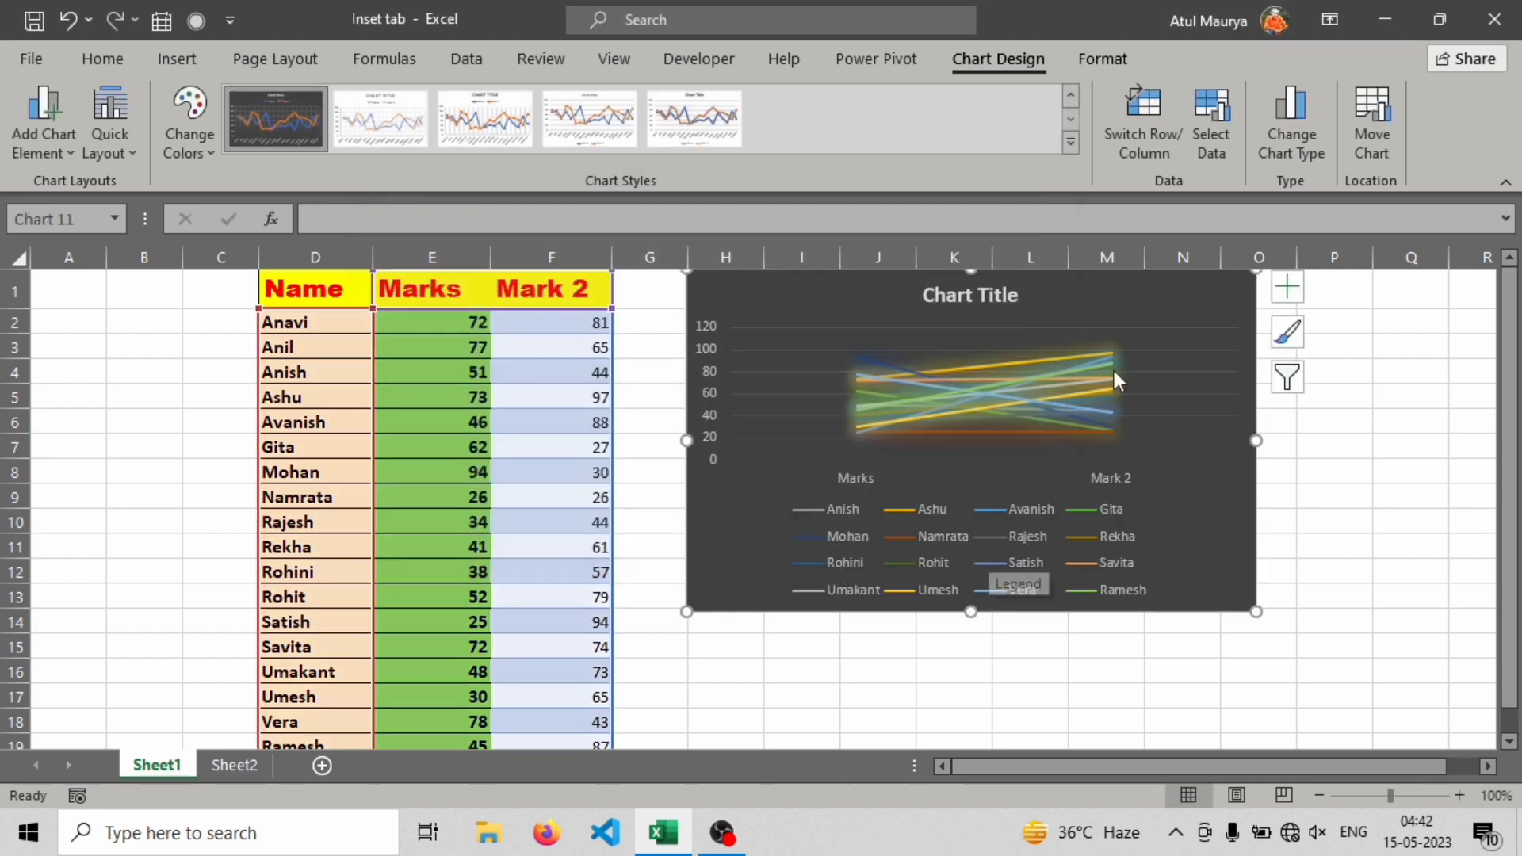
Exclude the Mark 2 category from the chart's horizontal axis labels in the data source
left_click(1211, 137)
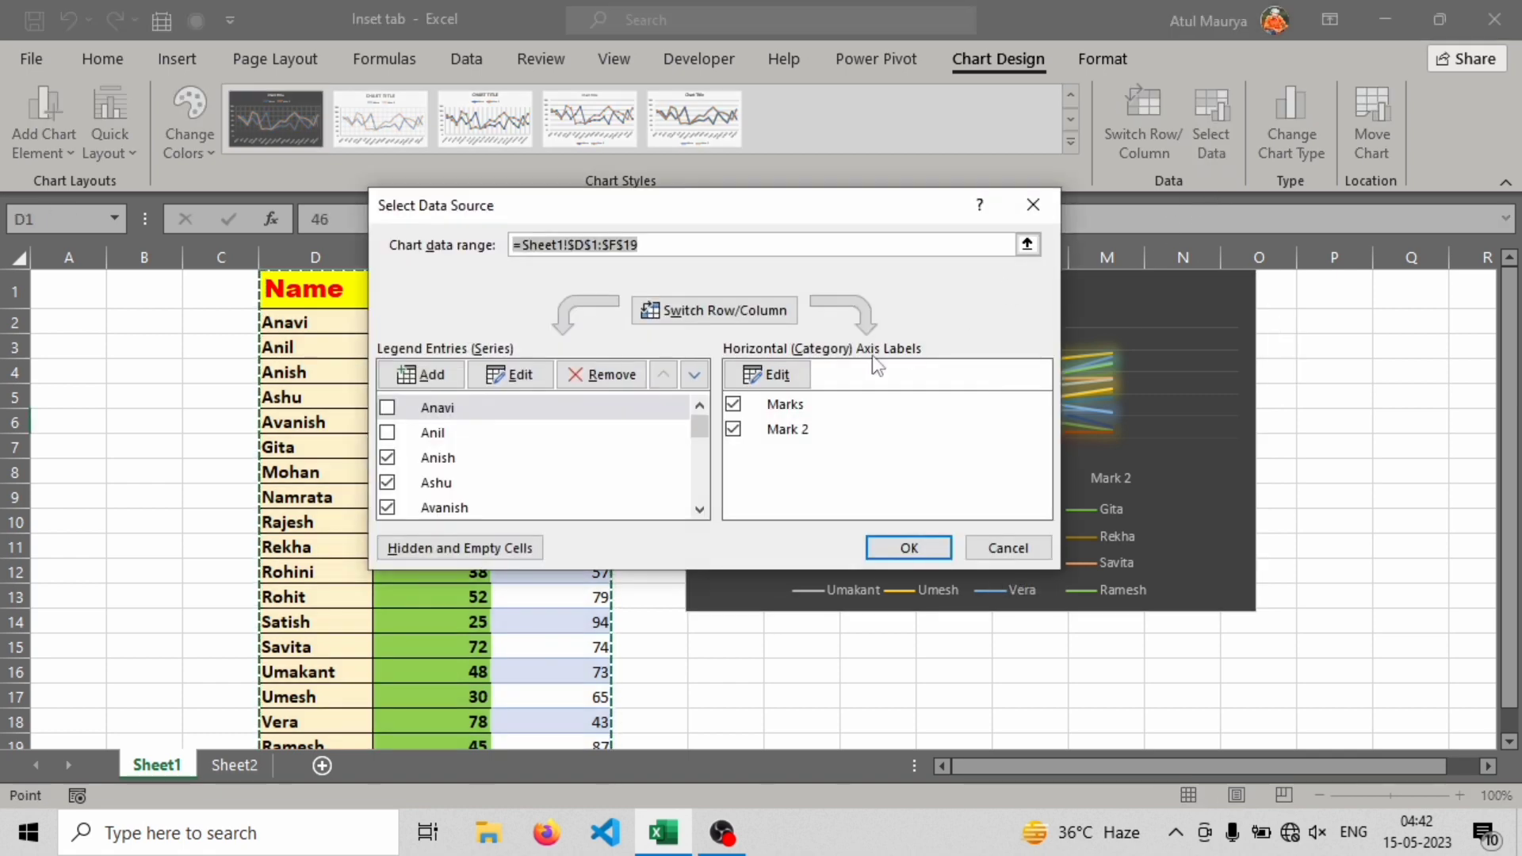
left_click(733, 429)
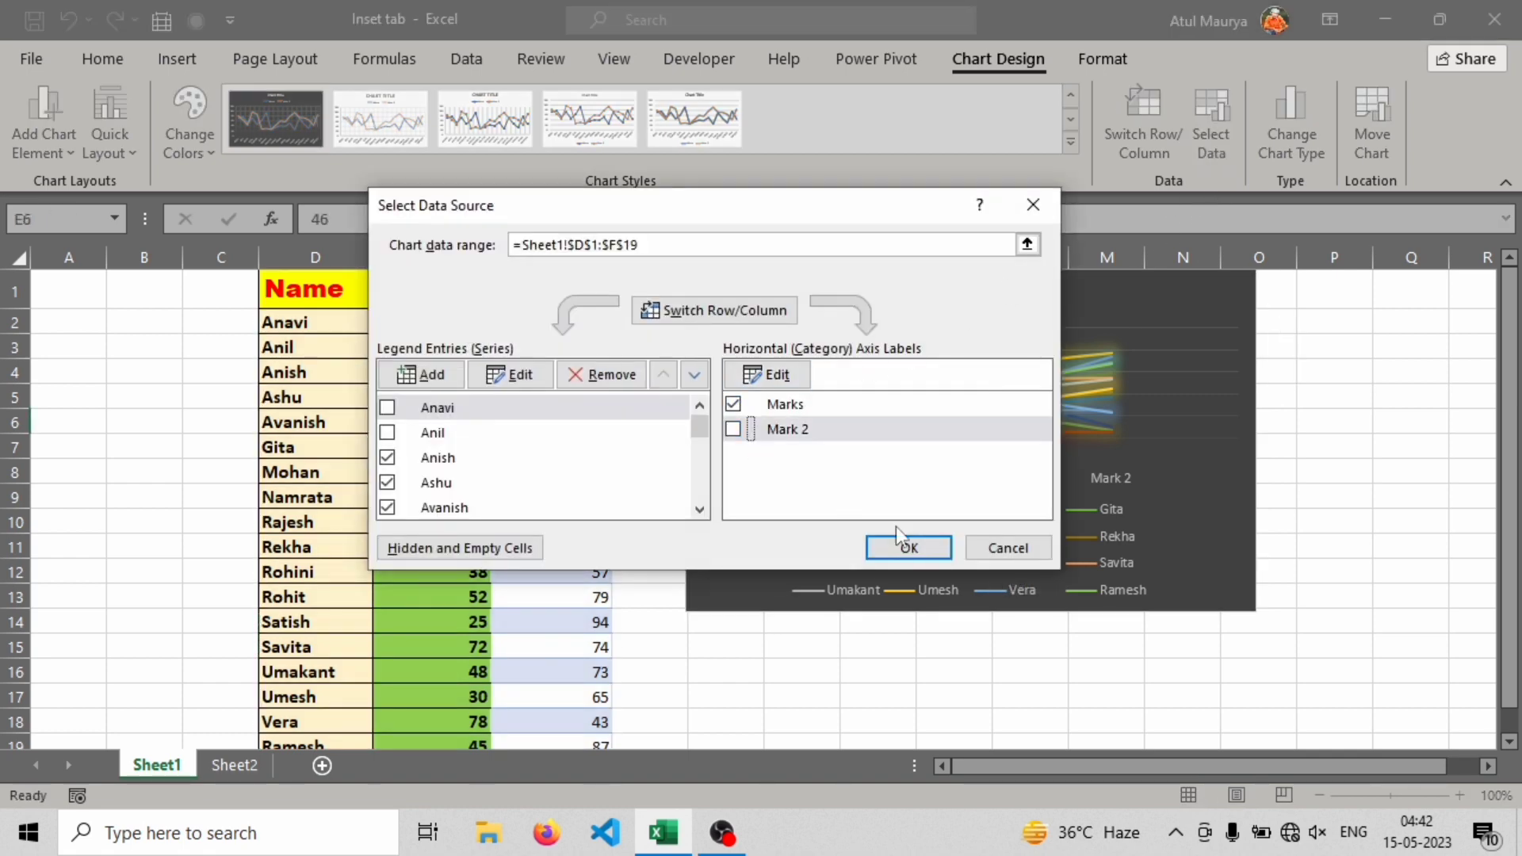
left_click(914, 556)
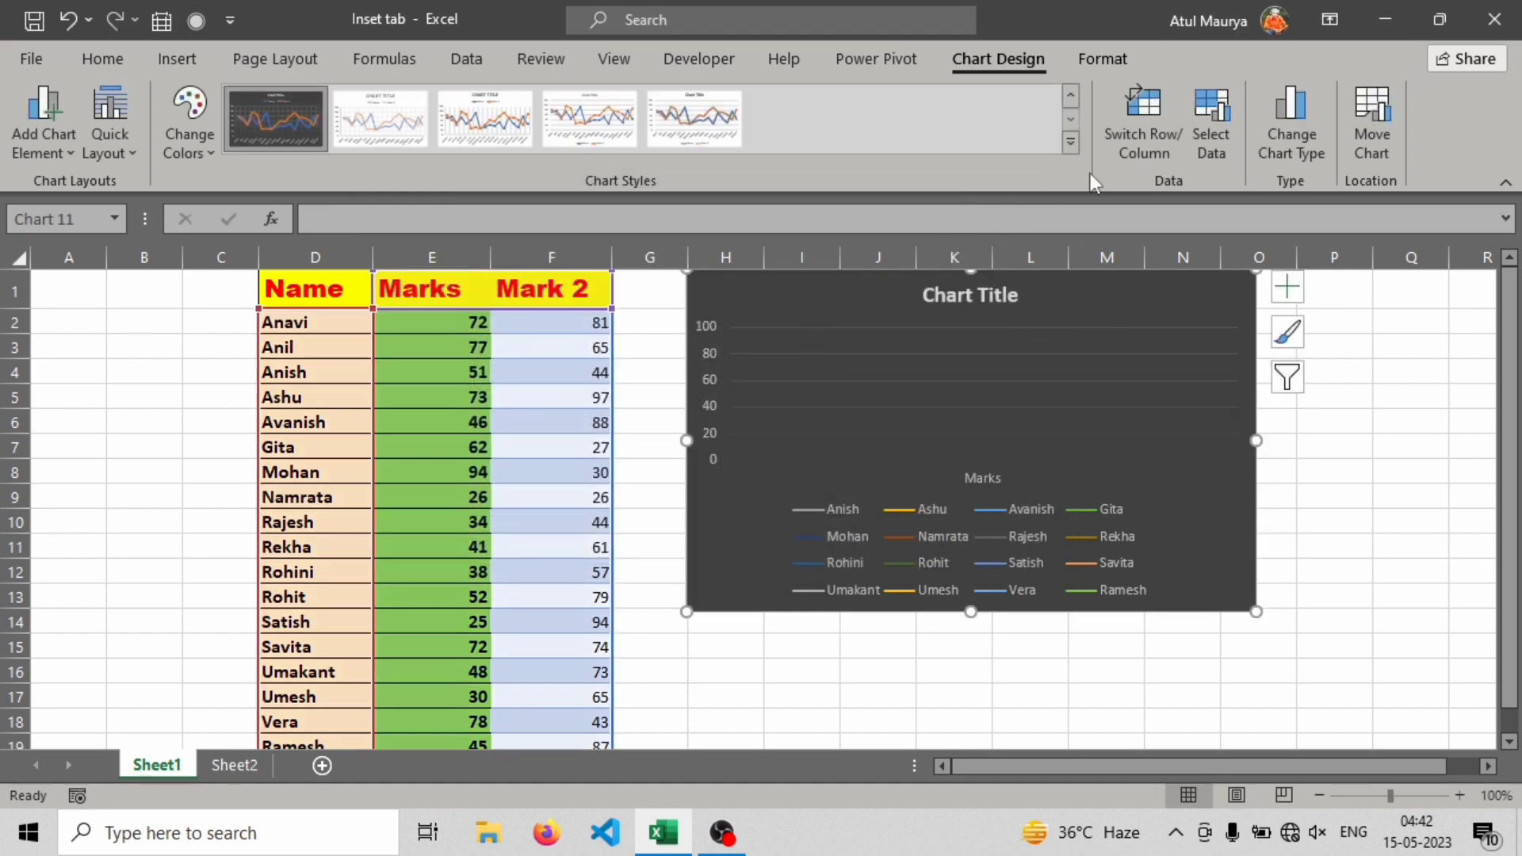
left_click(1205, 151)
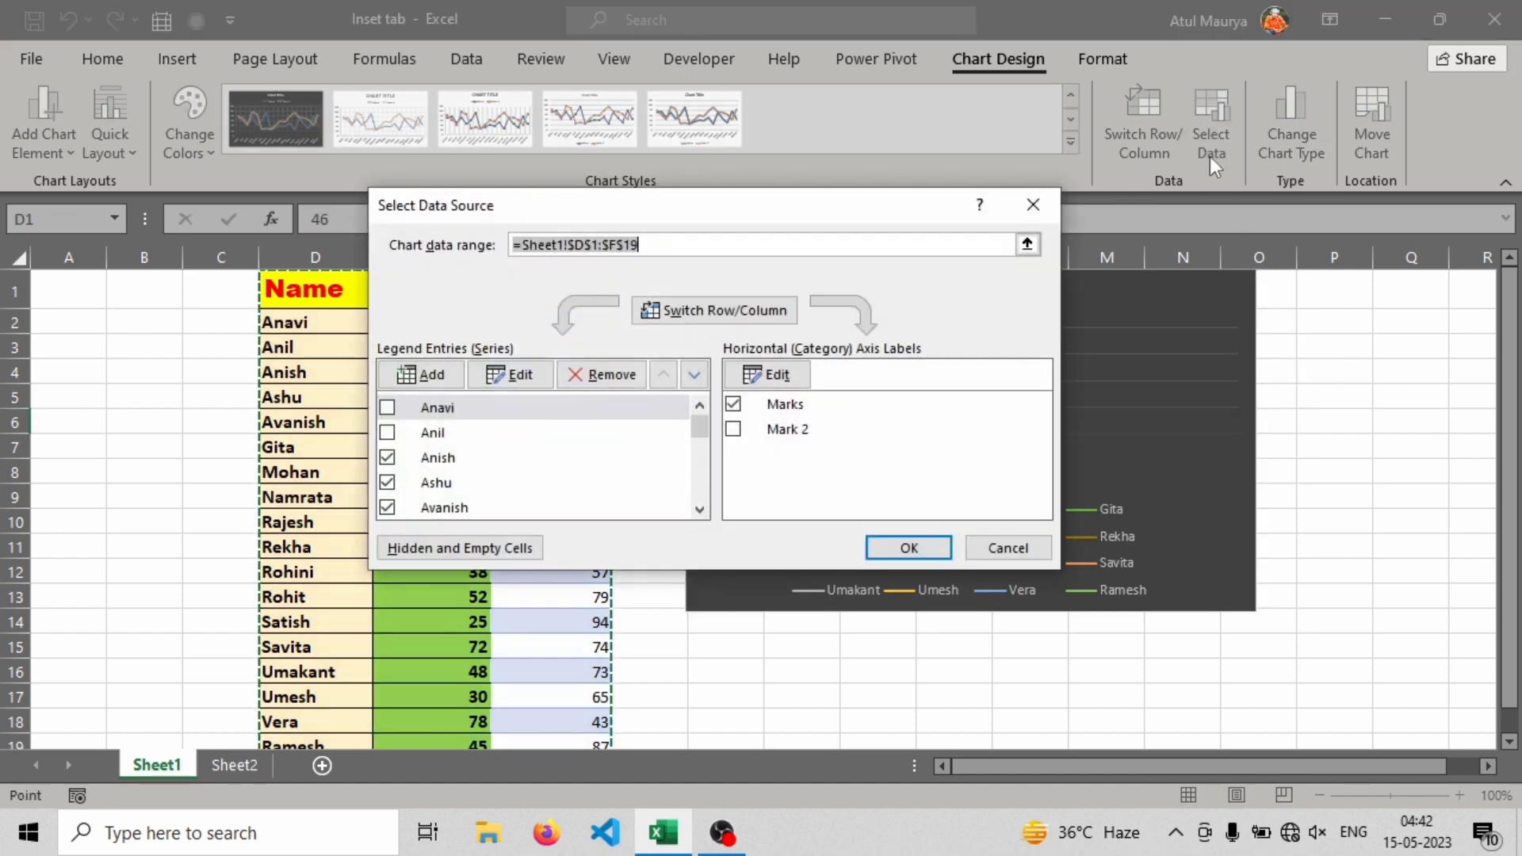
left_click(1036, 211)
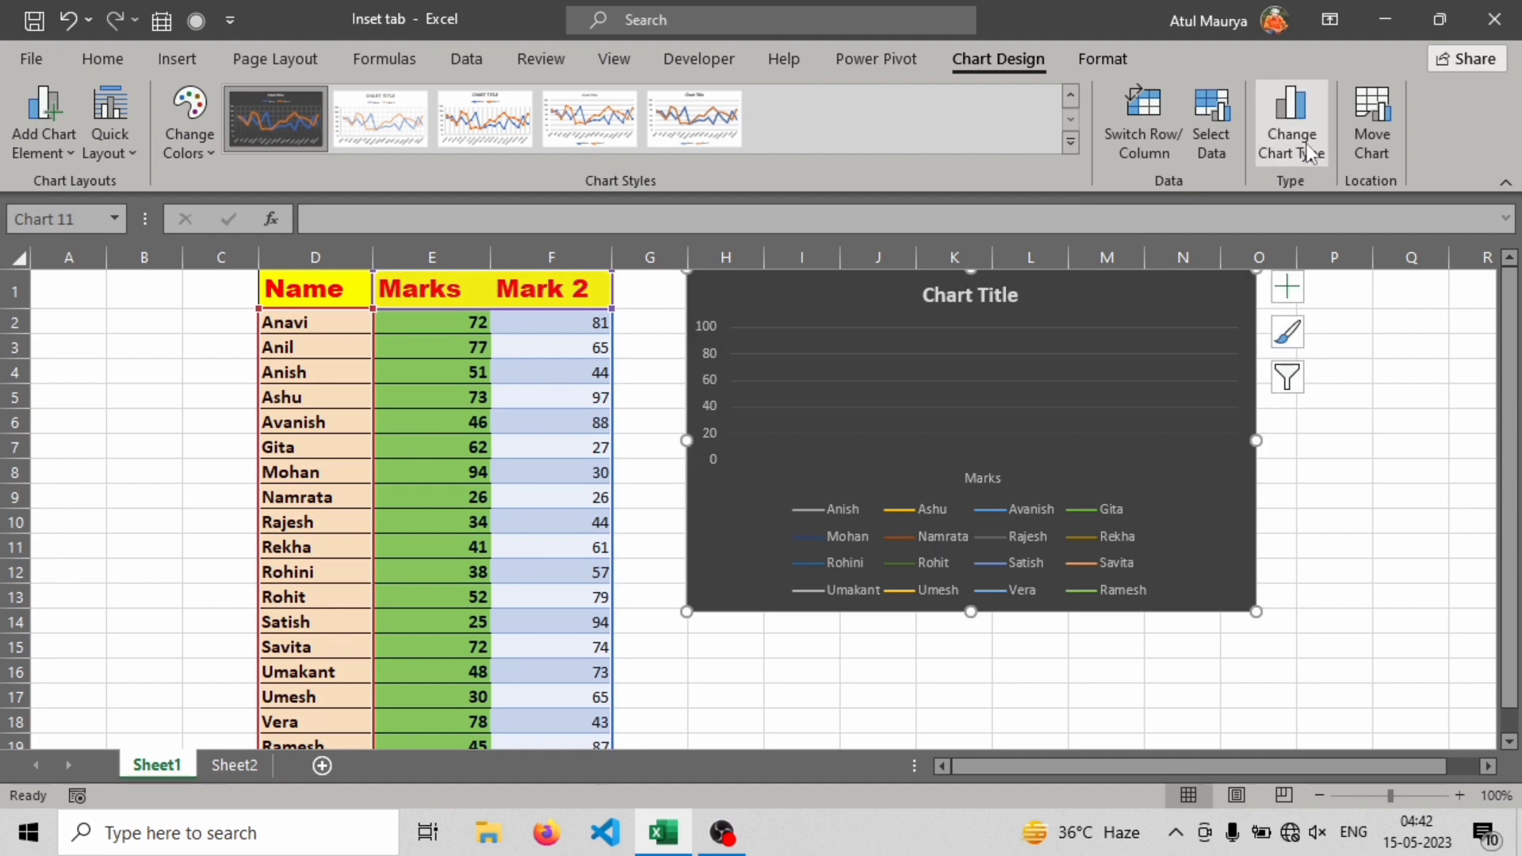
Examine the line, pie, bar, area, map and stock options for changing the chart type, keeping the current type
left_click(1307, 145)
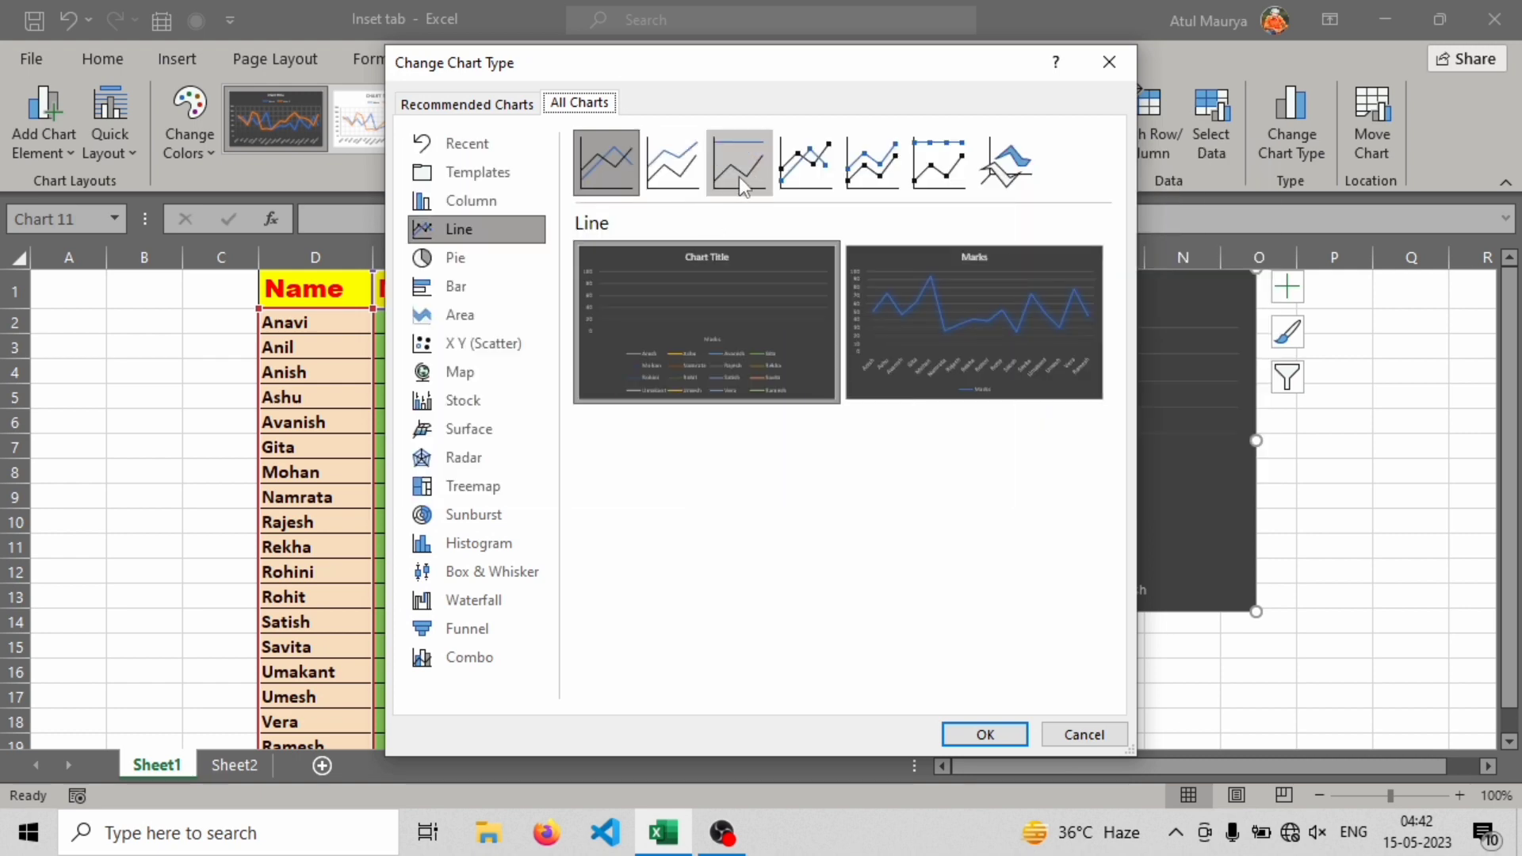
left_click(739, 178)
left_click(473, 267)
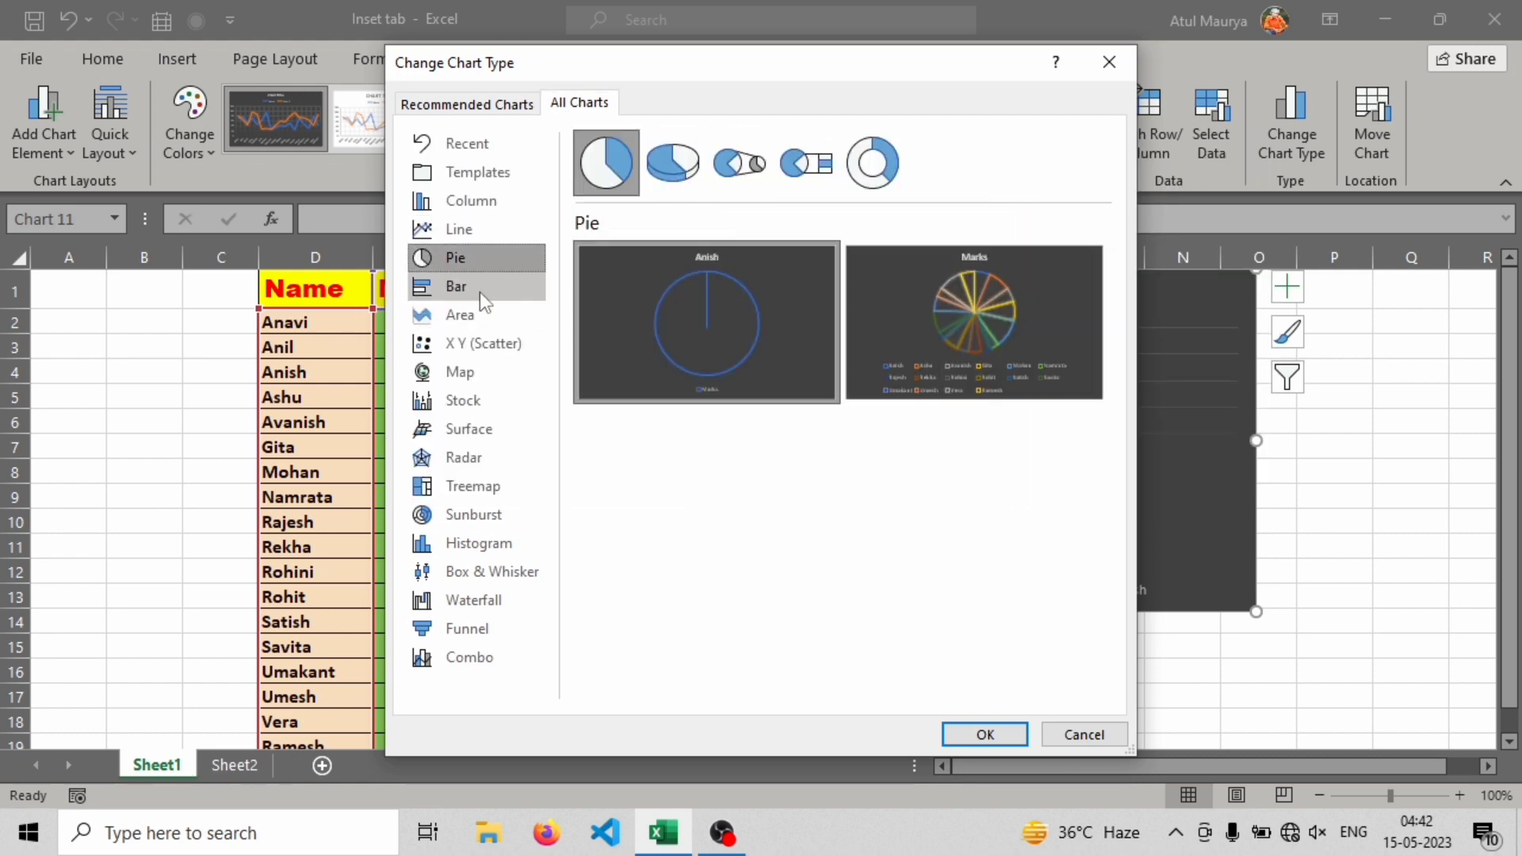
left_click(479, 295)
left_click(479, 320)
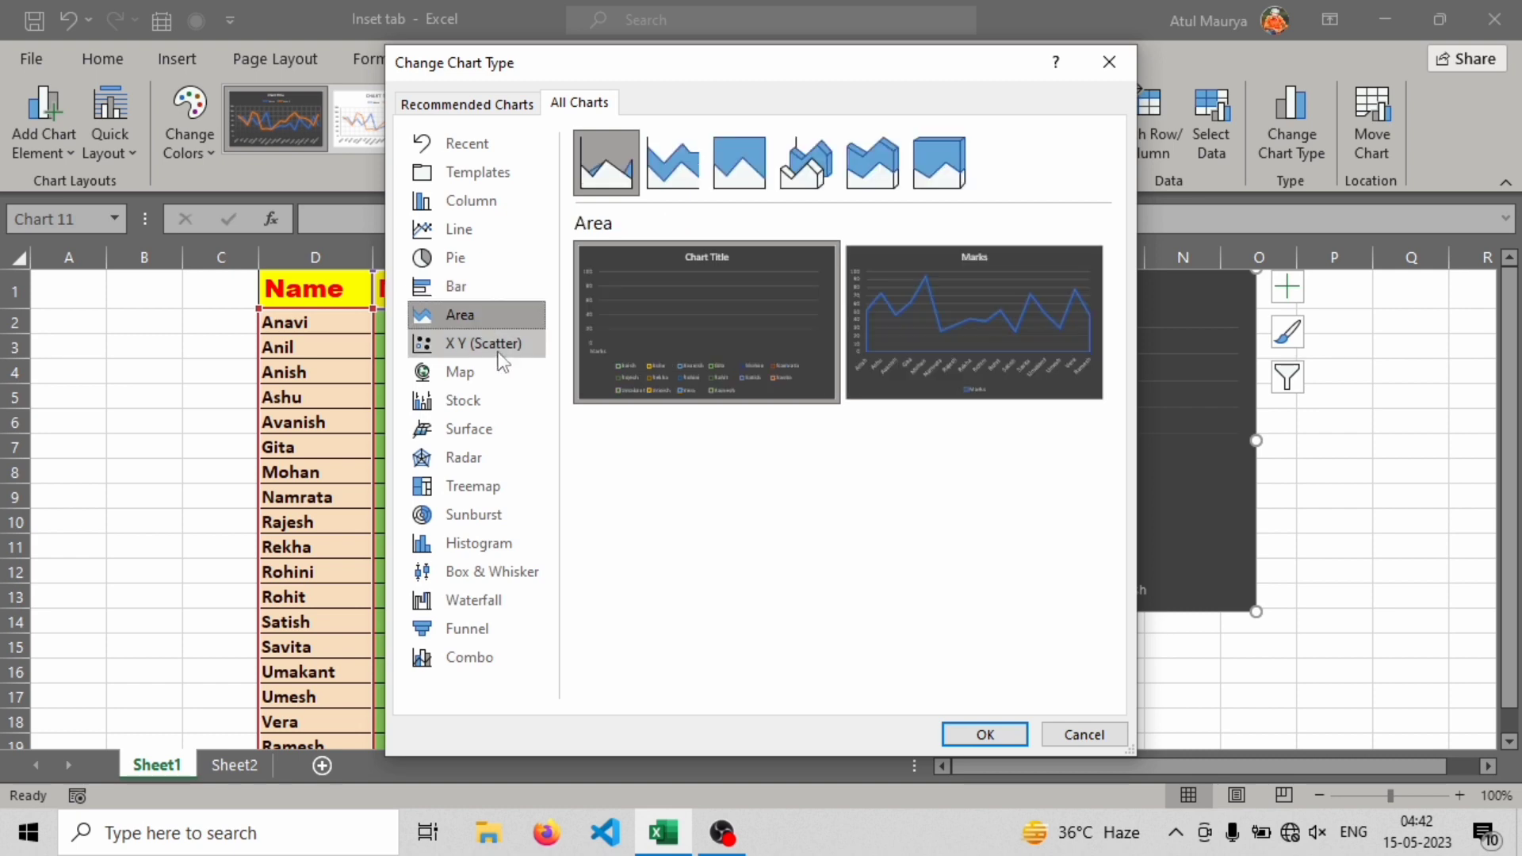
left_click(473, 371)
left_click(492, 403)
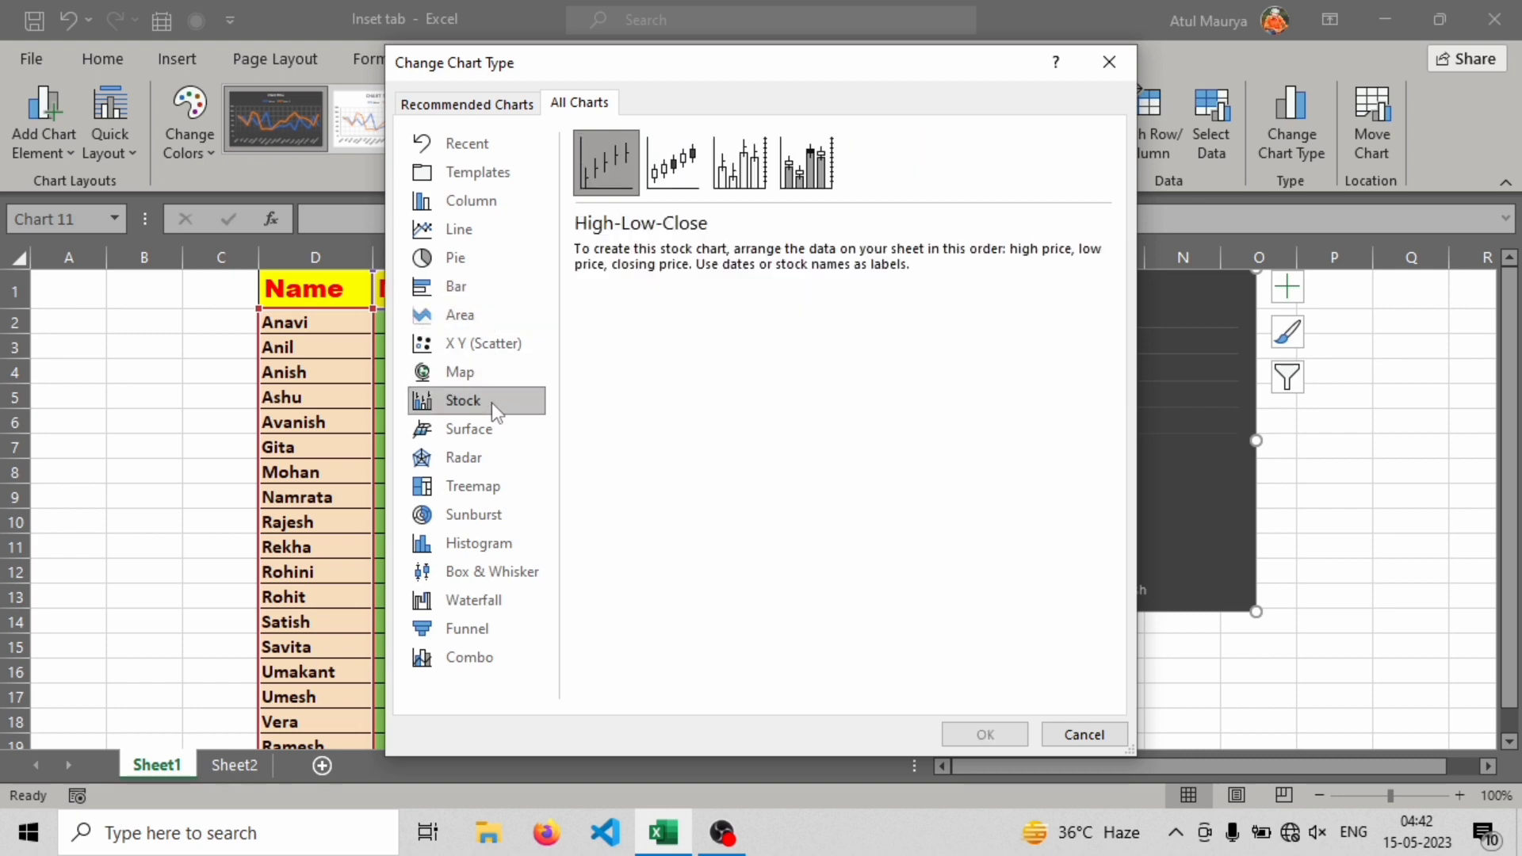
left_click(1109, 62)
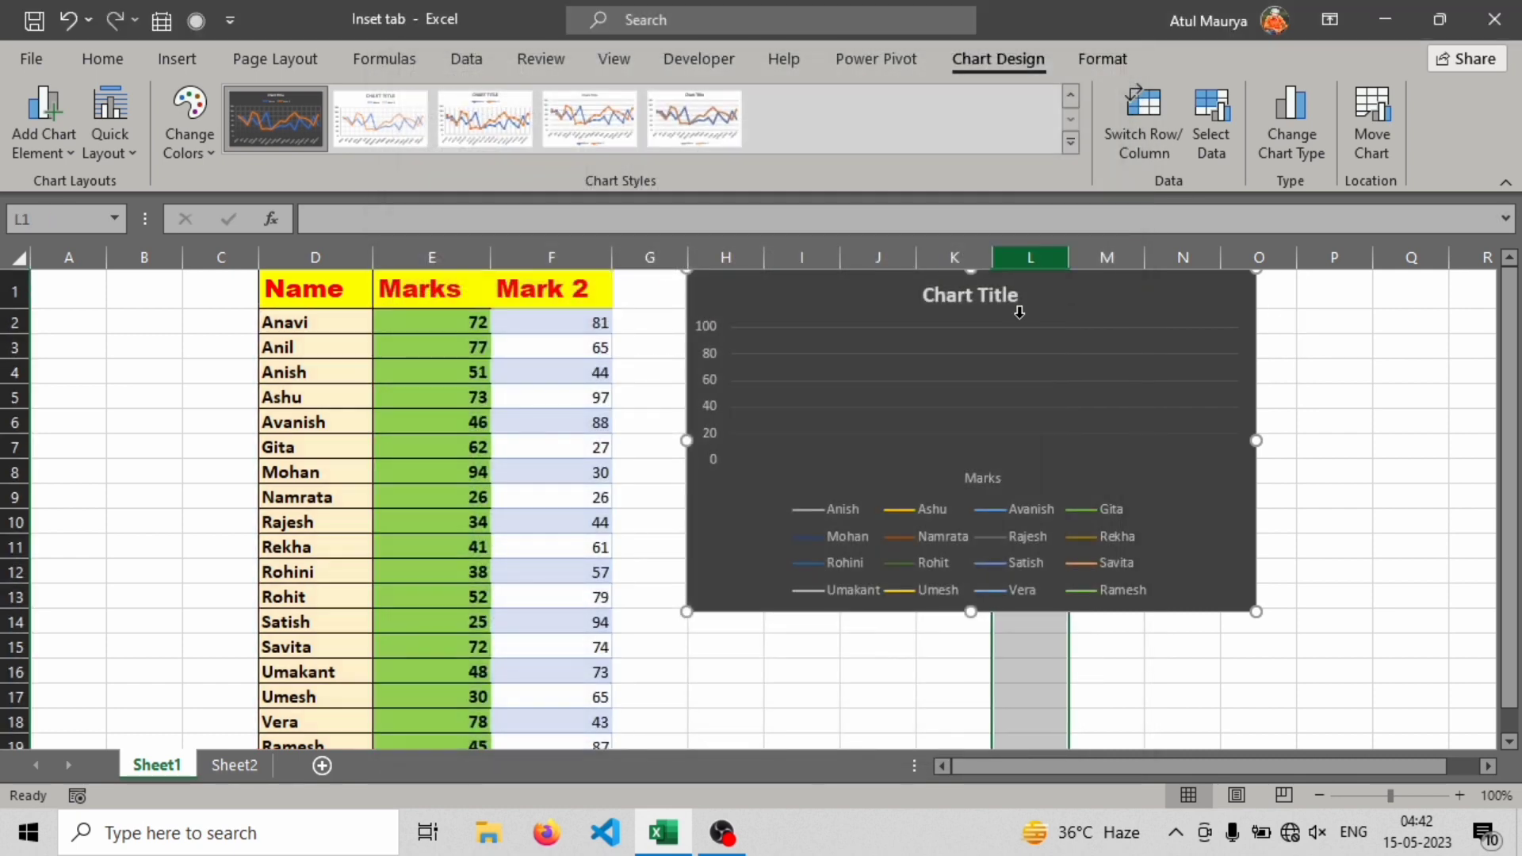
left_click(1008, 297)
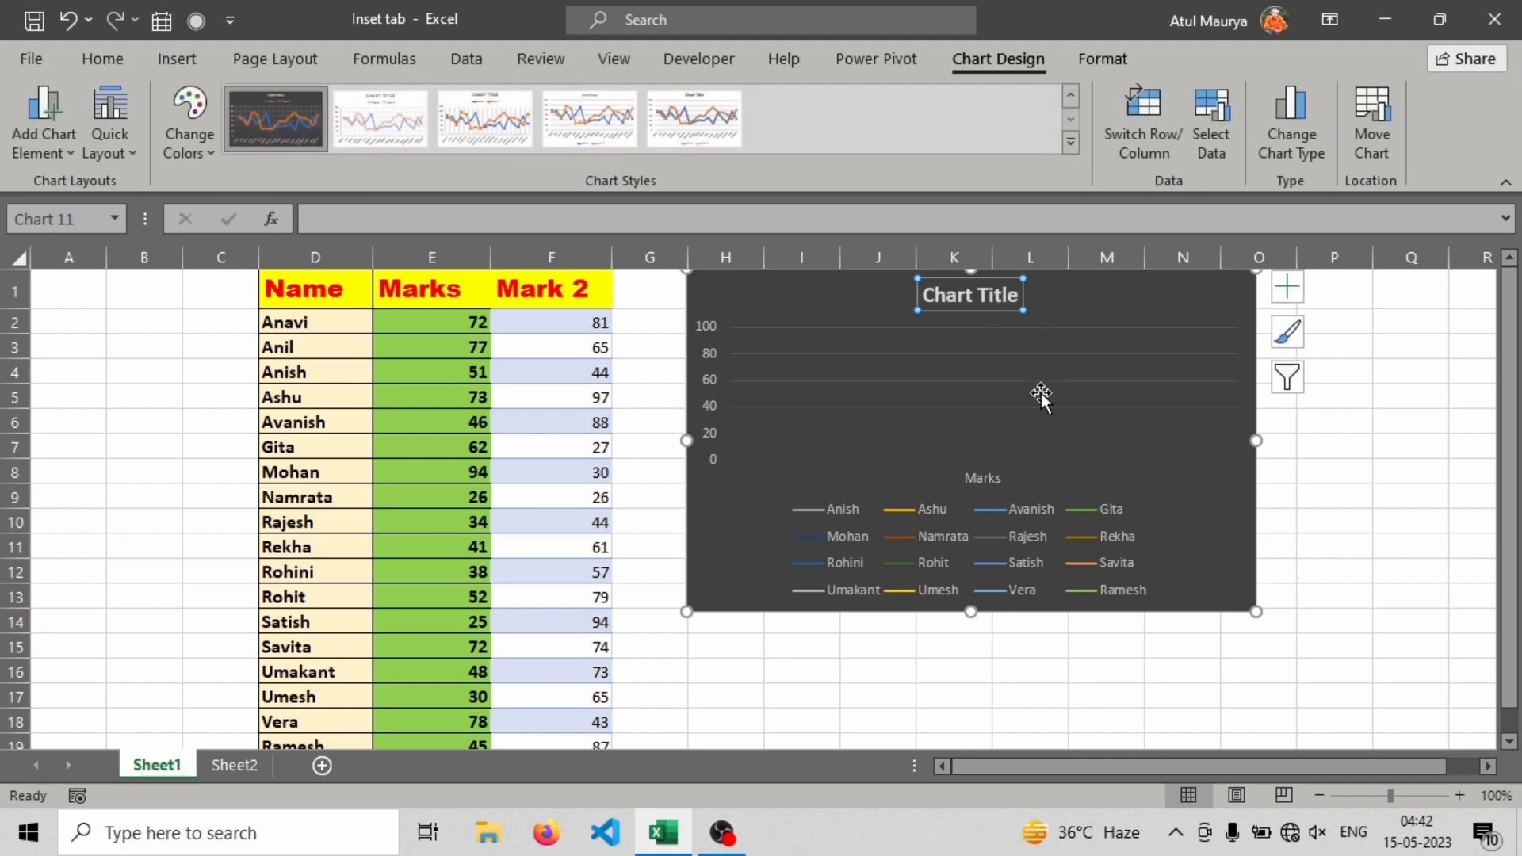
Delete the line chart from the sheet and look over the pie chart types for the marks table
left_click(853, 301)
key("Delete")
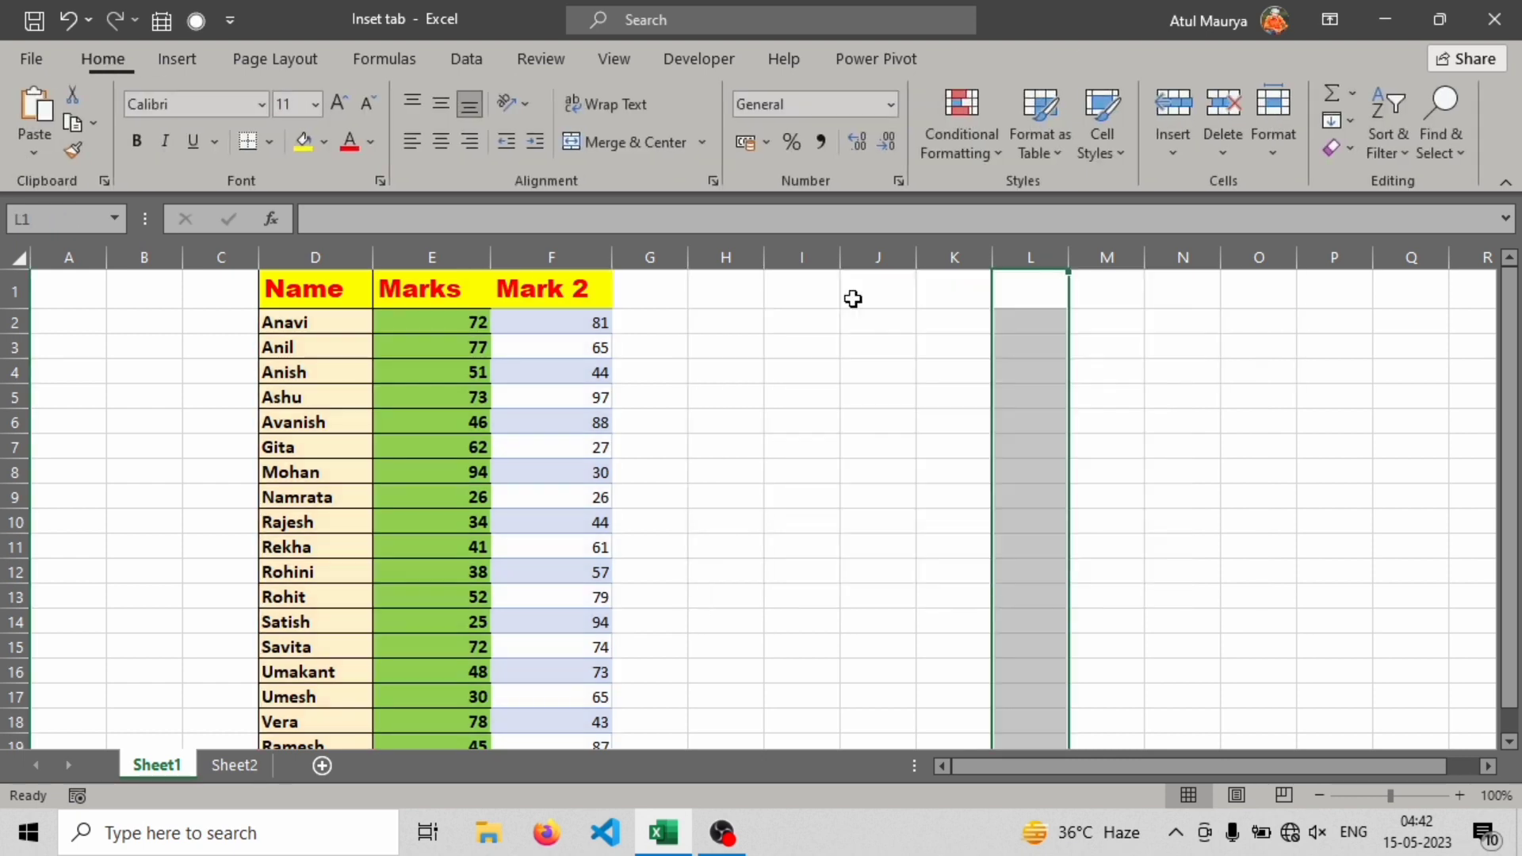
left_click(467, 321)
left_click(181, 61)
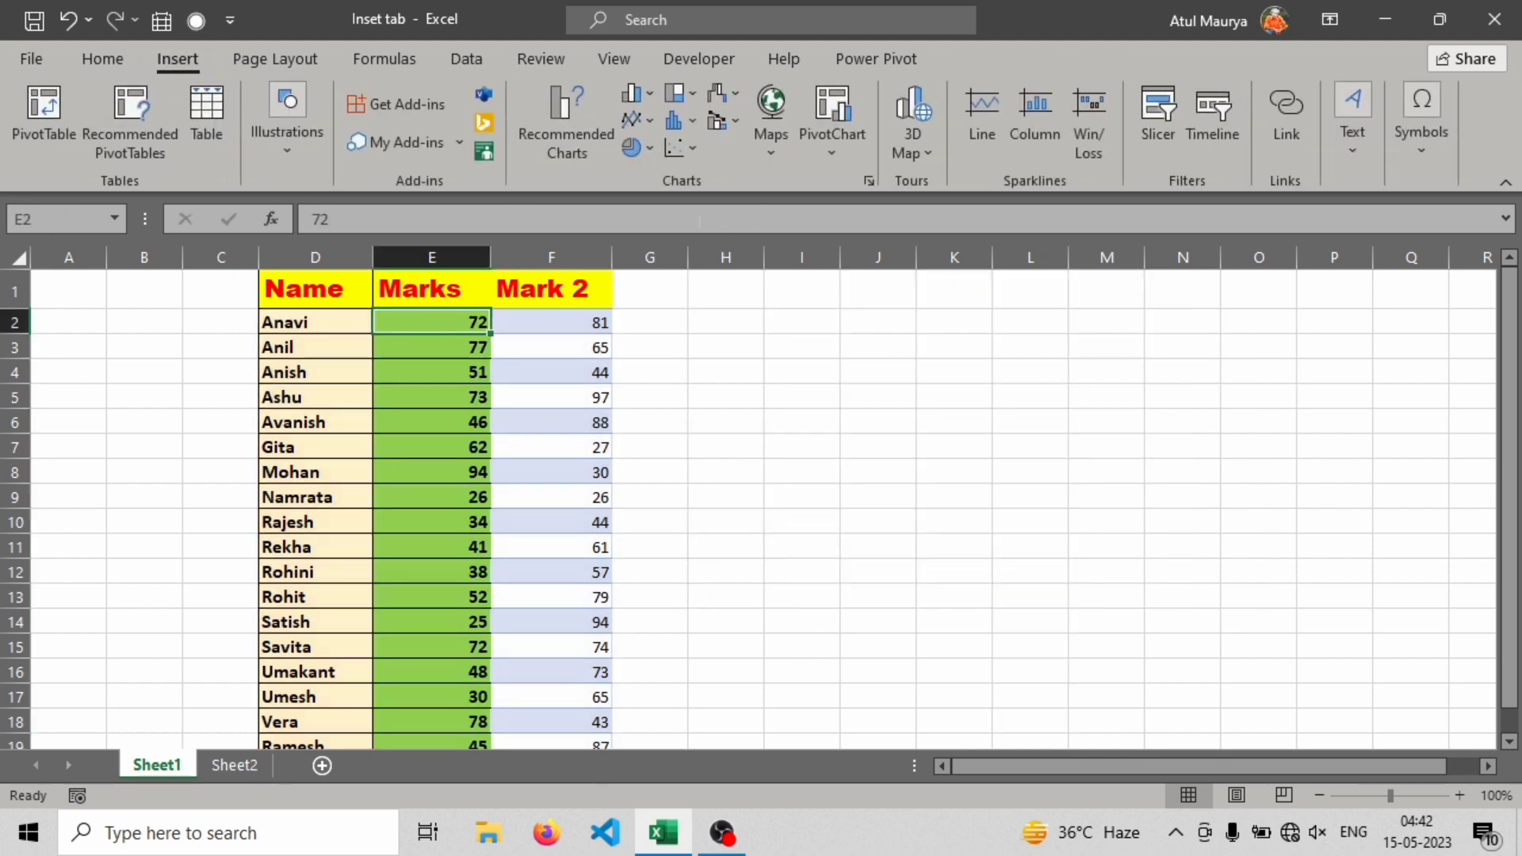
left_click(652, 152)
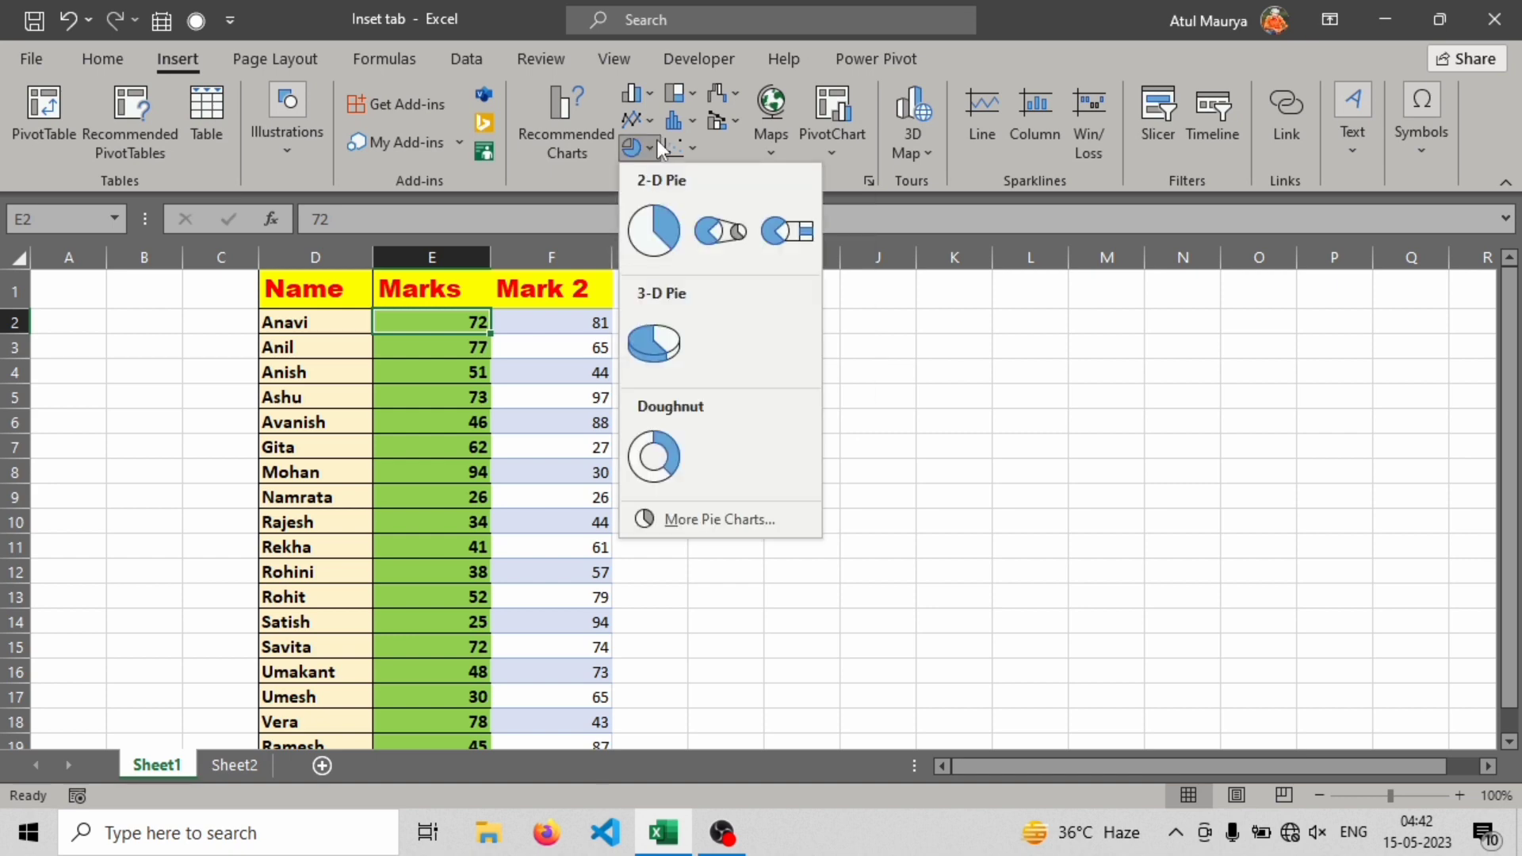
left_click(565, 346)
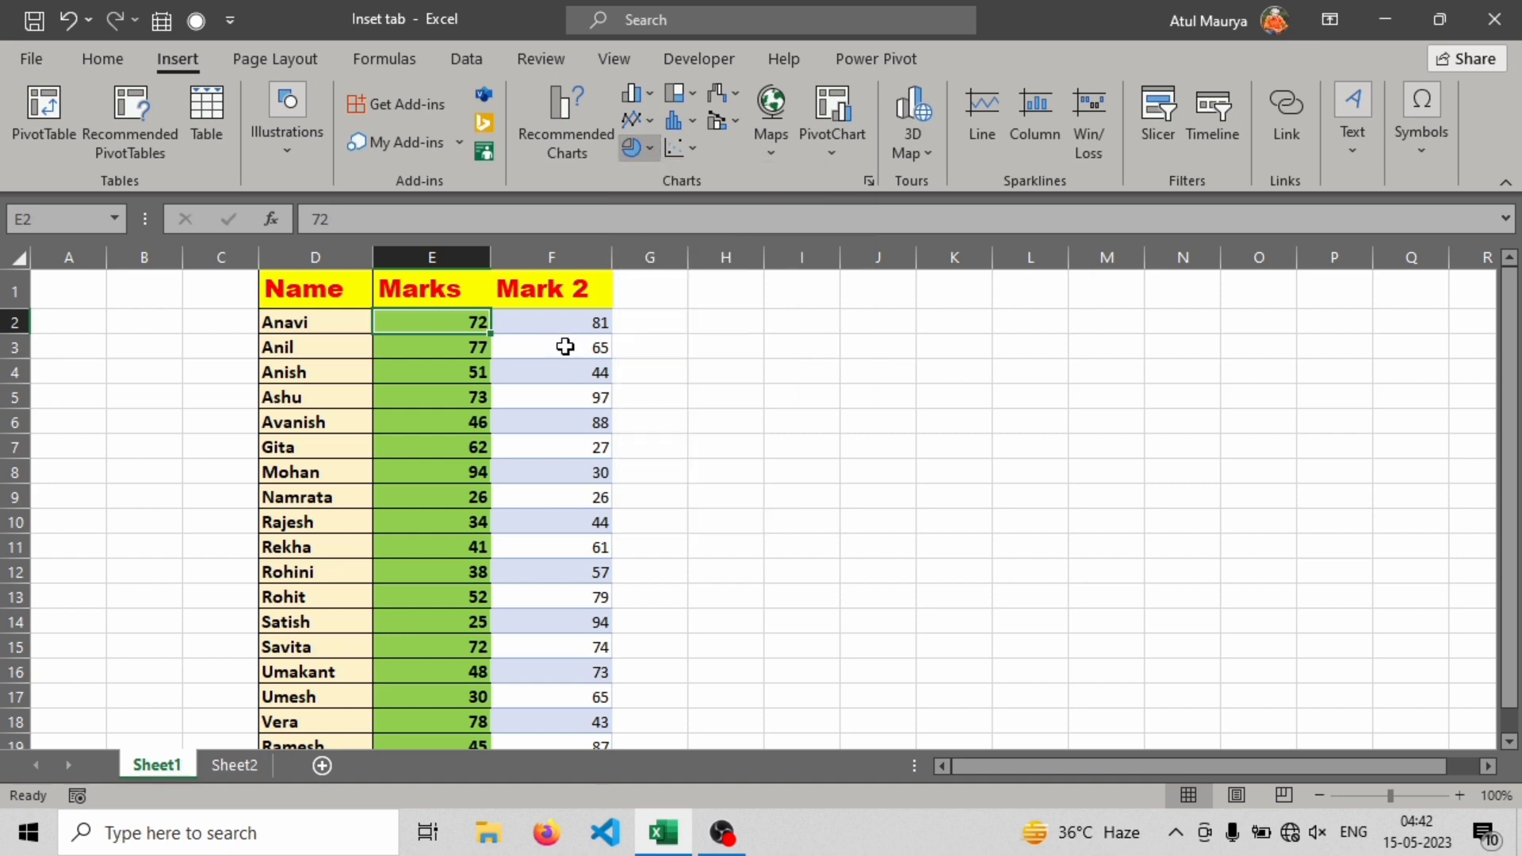
left_click(644, 152)
left_click(541, 354)
Hide the Mark 2 column in the marks table
left_click(546, 258)
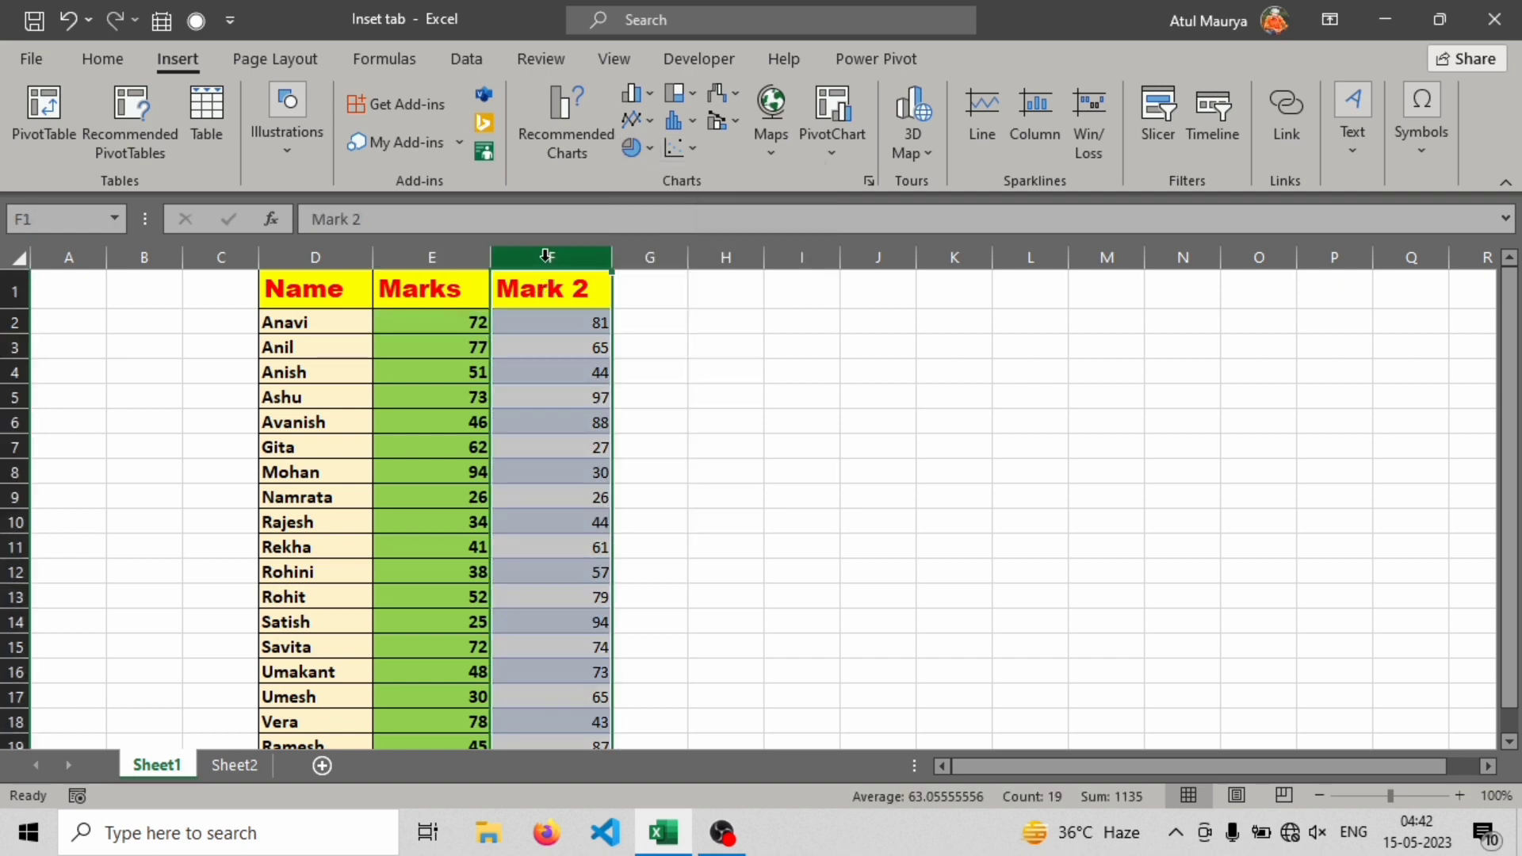
right_click(569, 262)
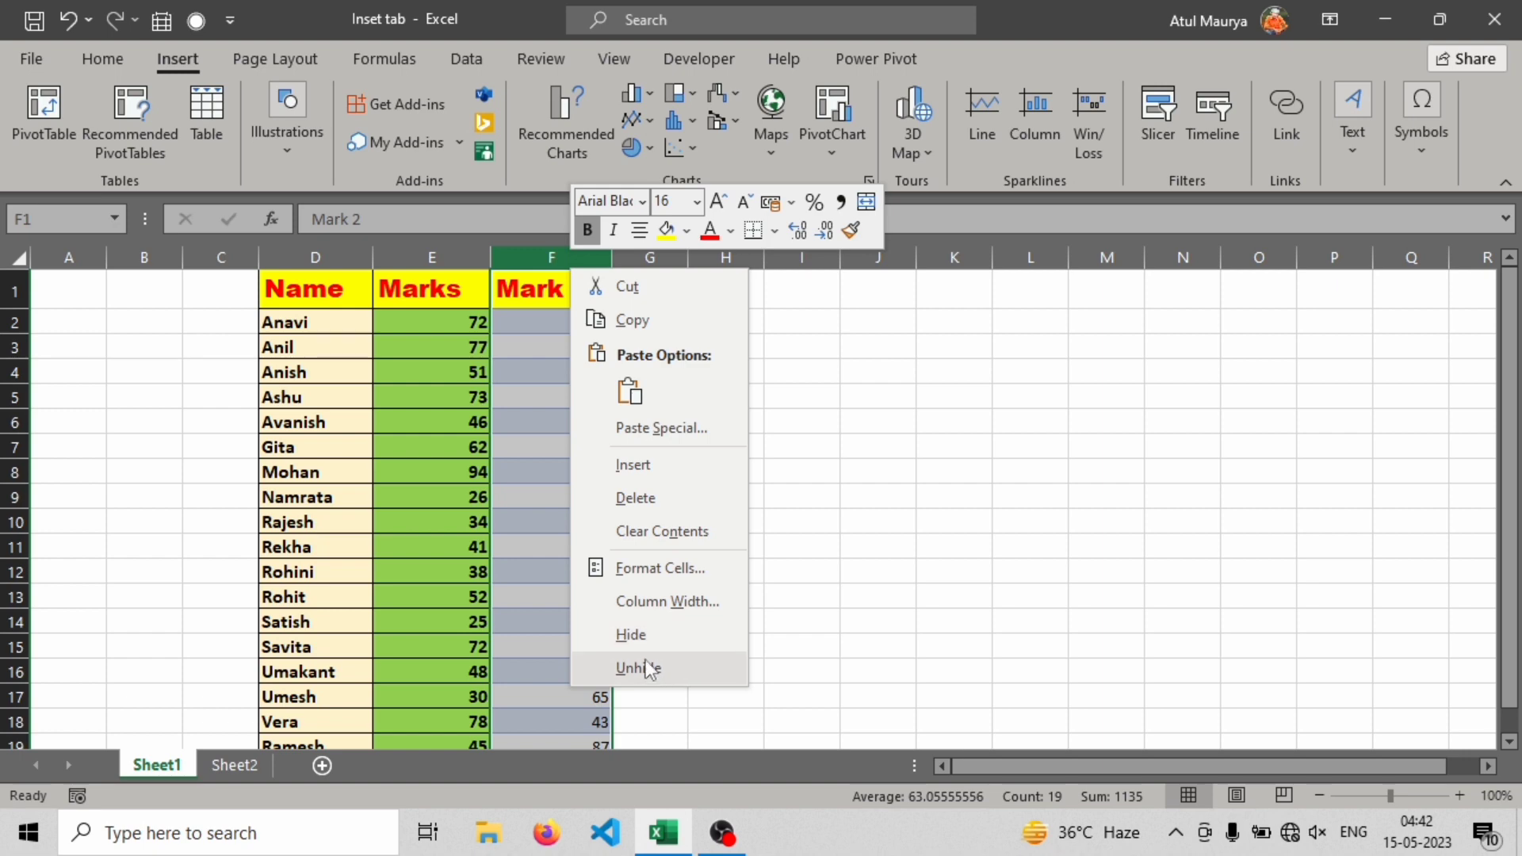
left_click(642, 636)
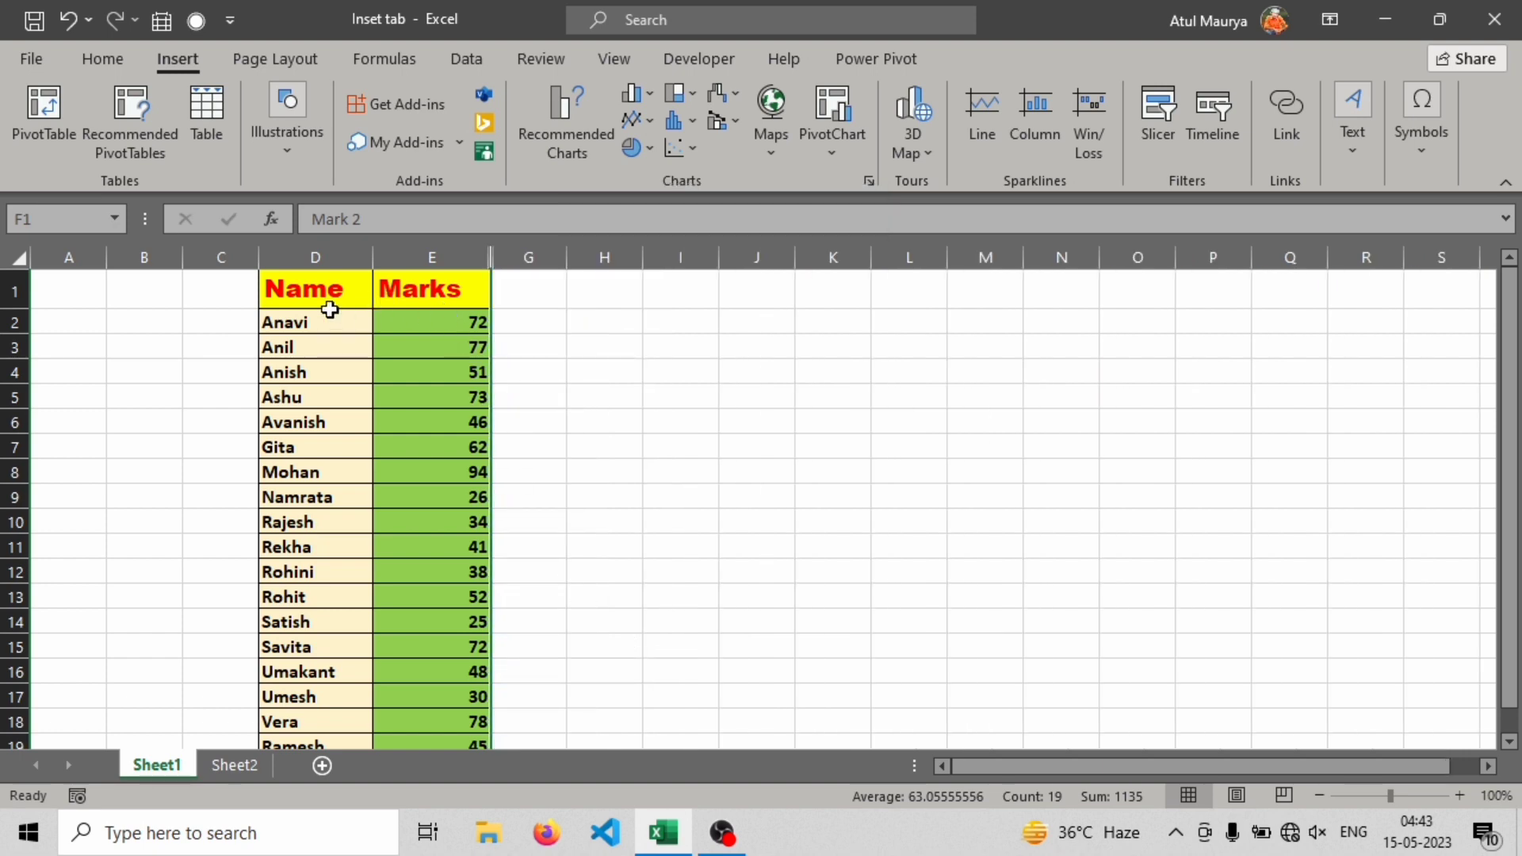
Insert a basic 2-D pie chart from the Name and Marks data in D1:E19 and place it beside the table
left_click_drag(306, 292, 462, 680)
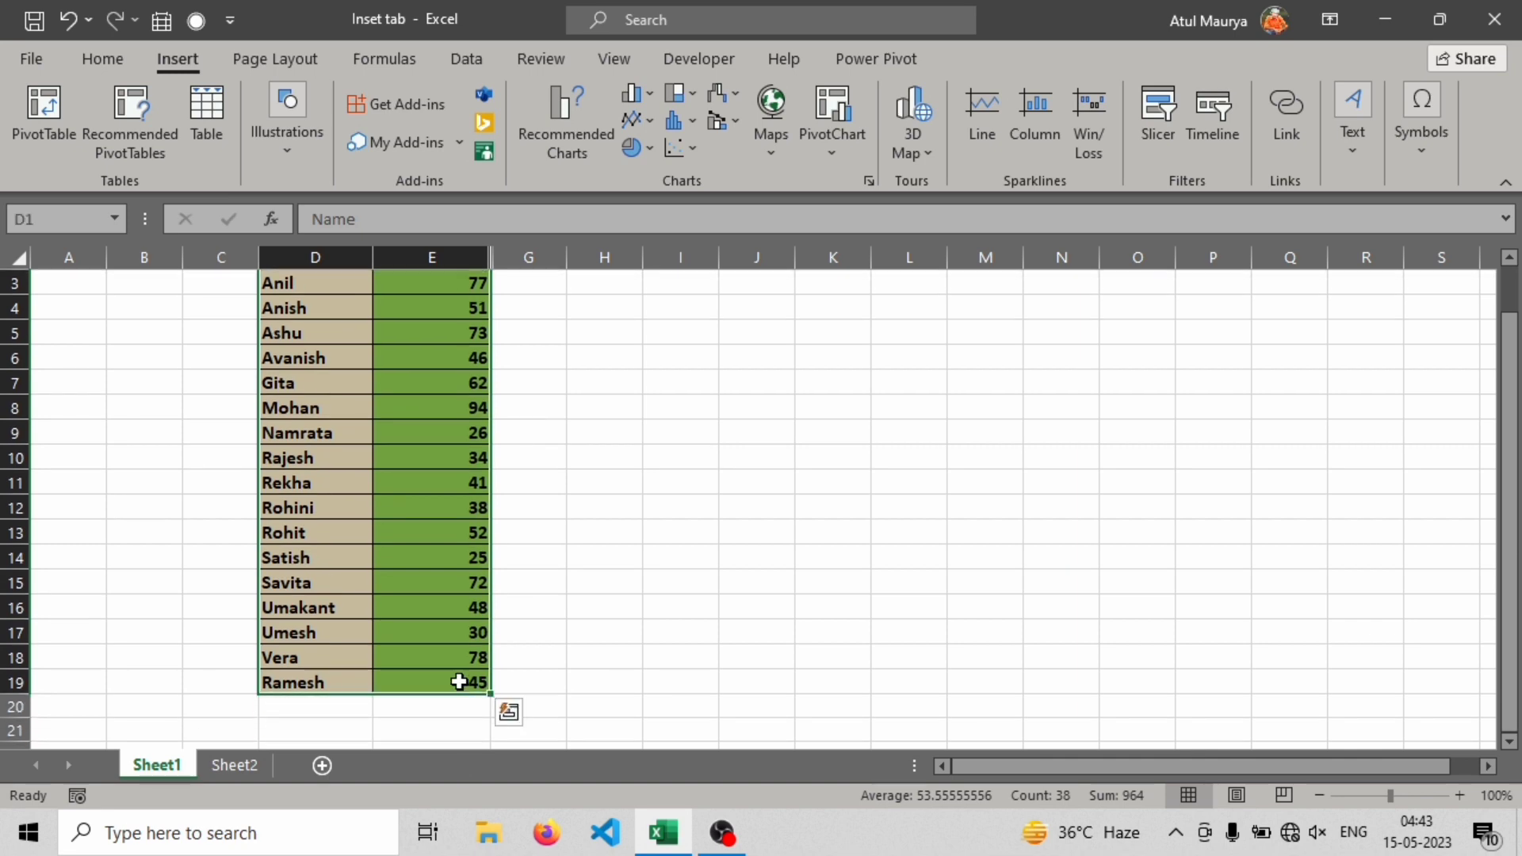
left_click(638, 148)
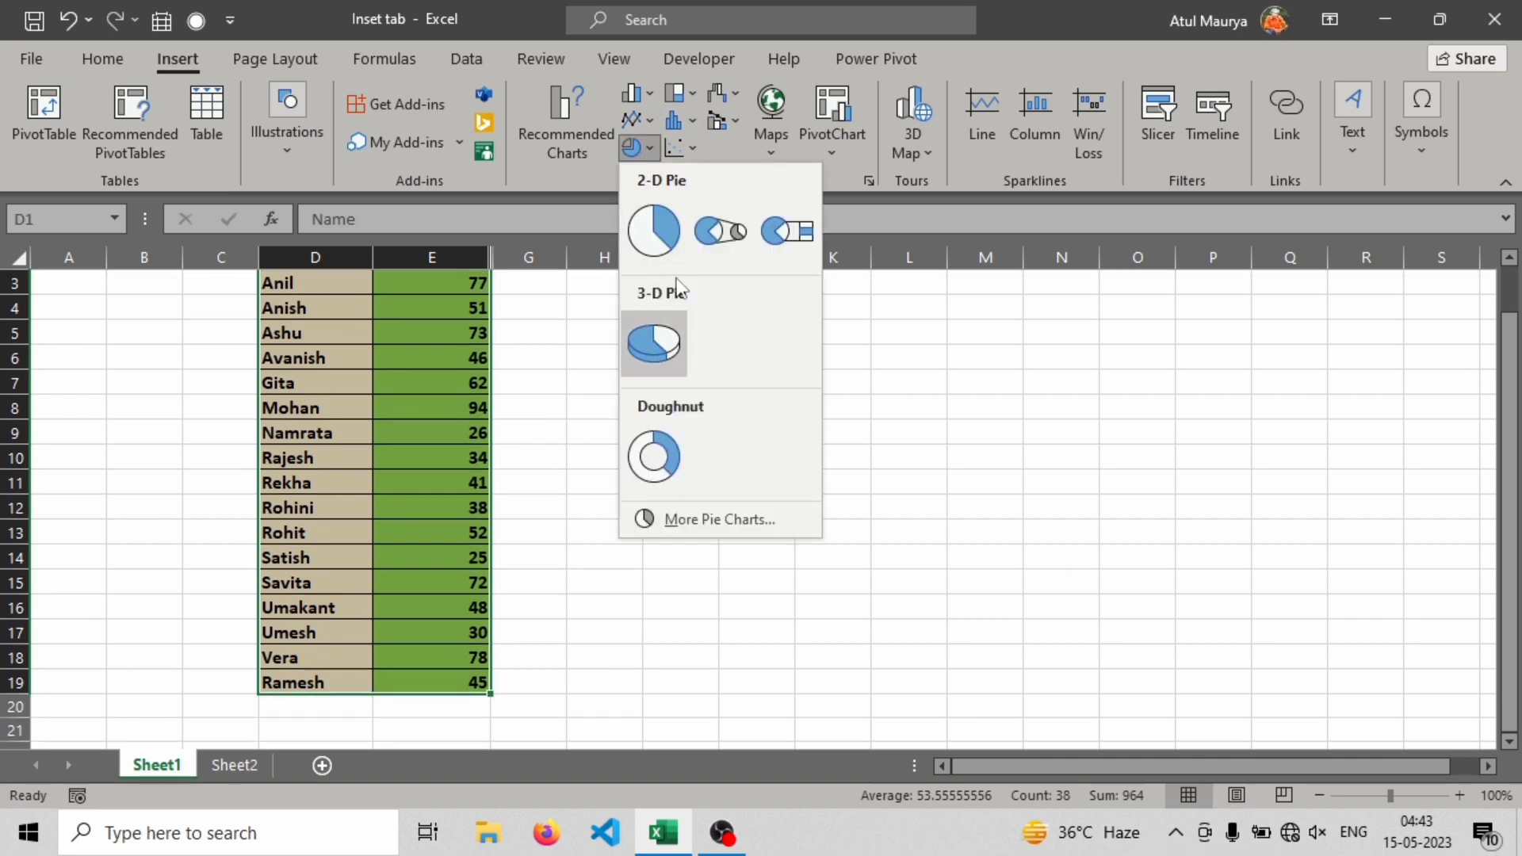
left_click(654, 230)
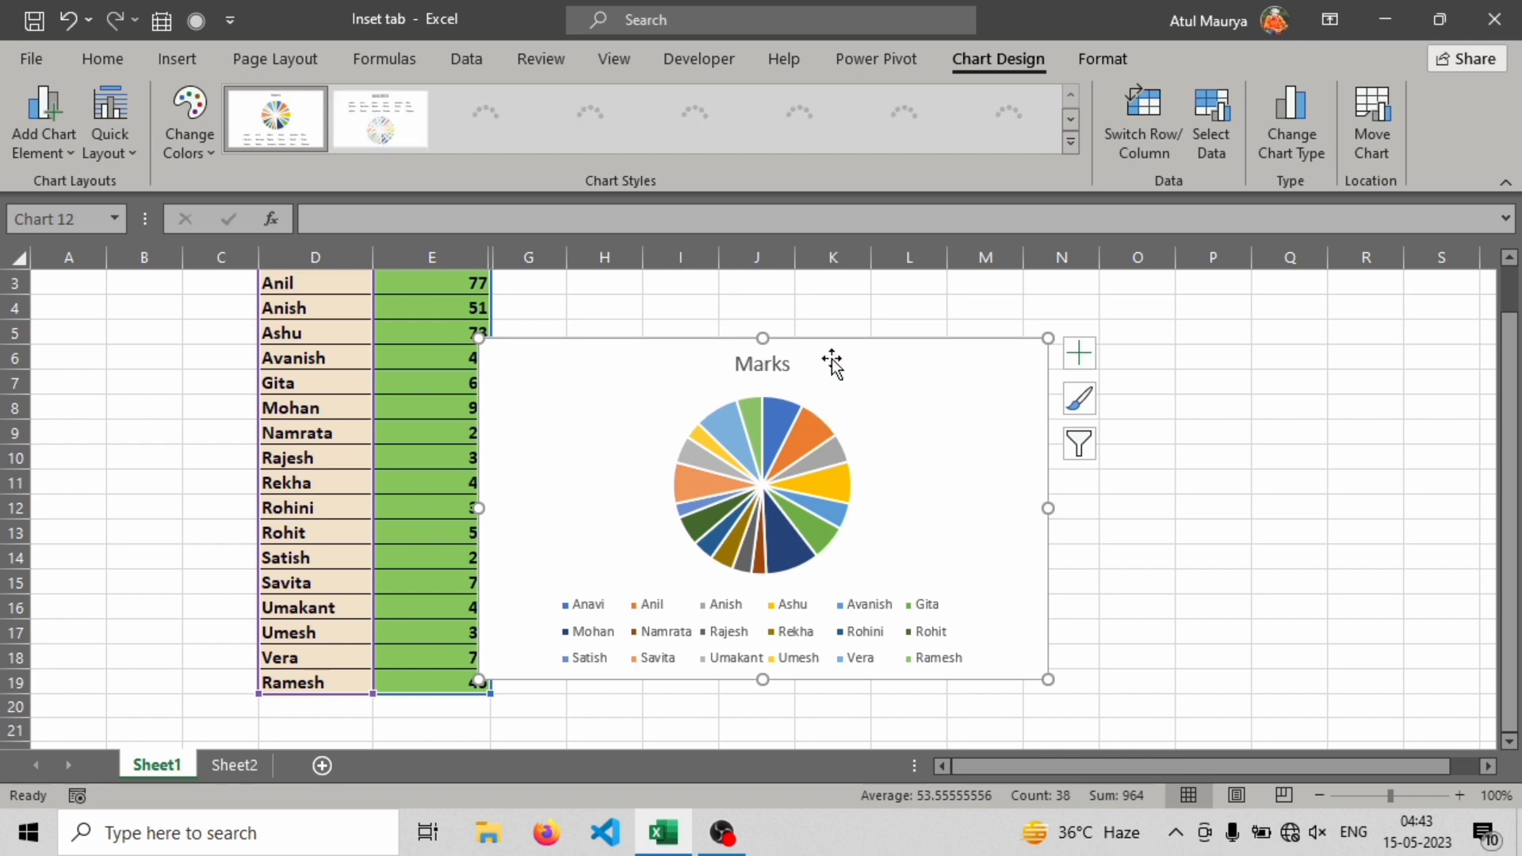
left_click_drag(832, 362, 939, 340)
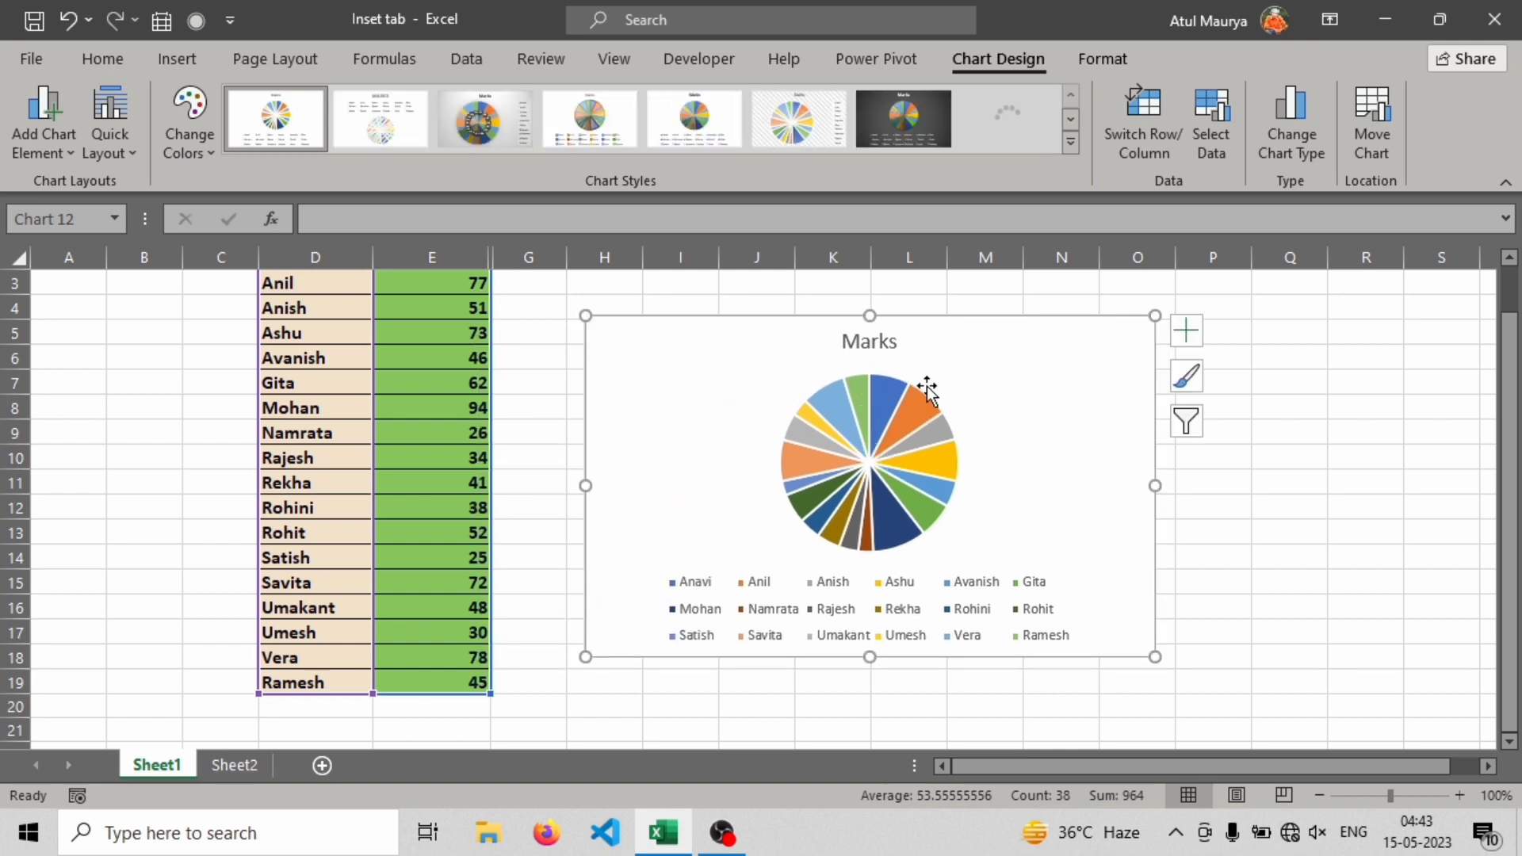
scroll(878, 407, "up", 1)
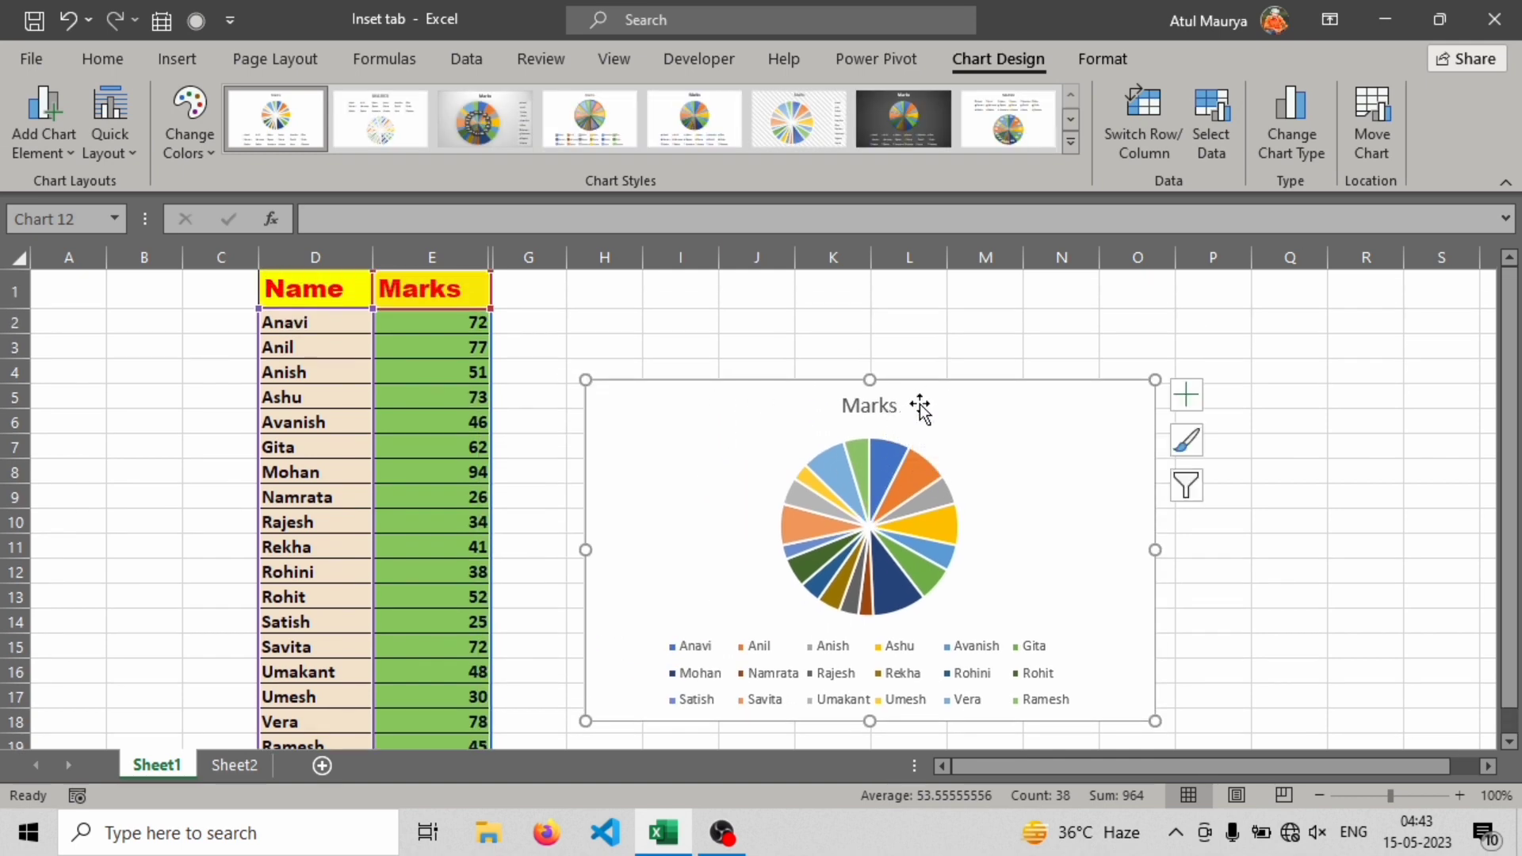
left_click_drag(920, 410, 912, 346)
Apply the dark seventh style to the pie chart and add data labels, trying Center and settling on Outside End
left_click(920, 112)
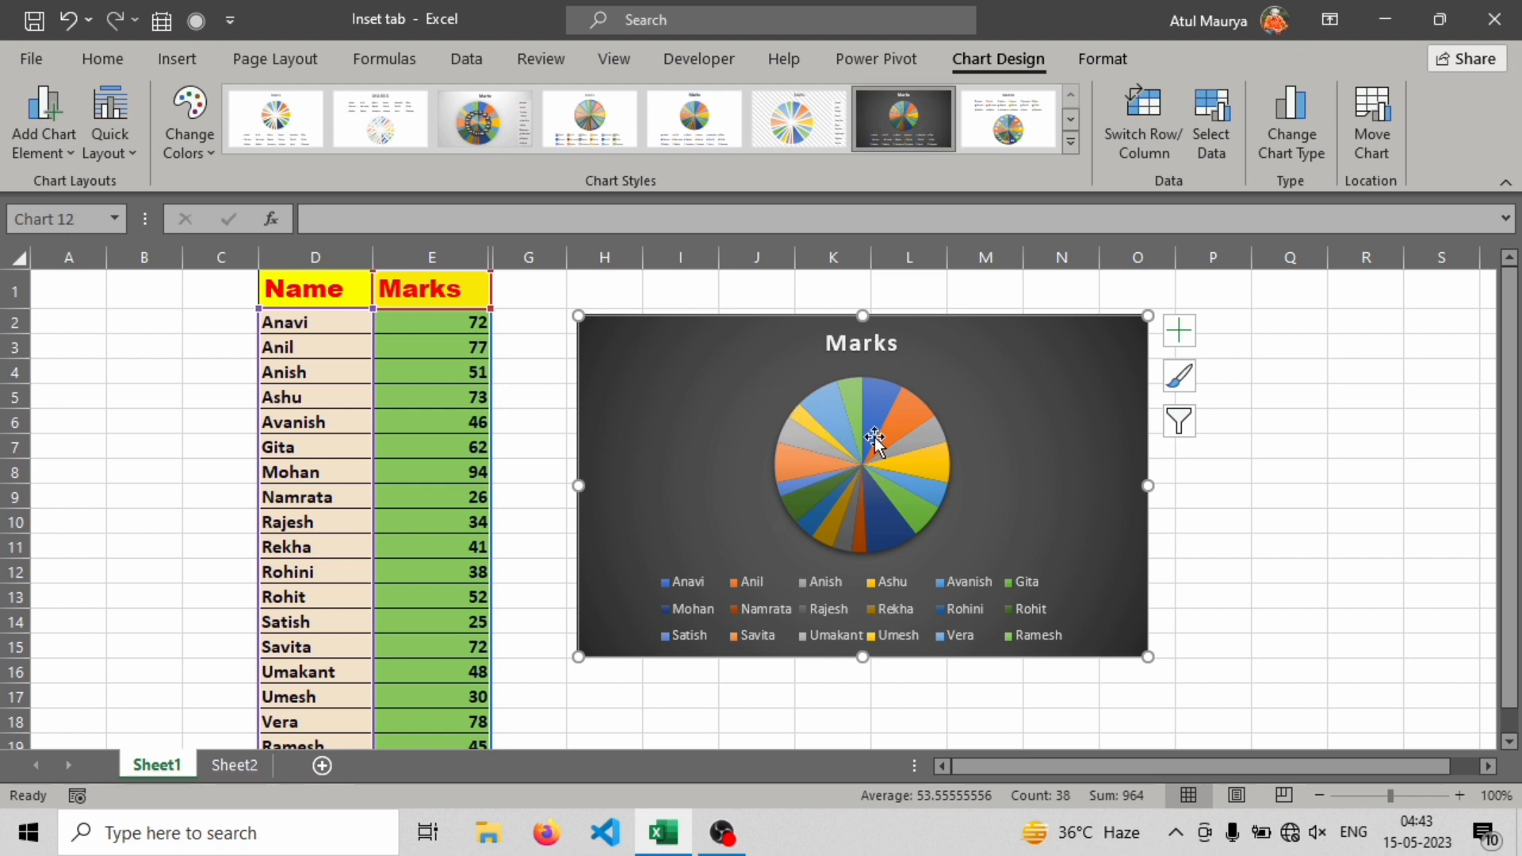
left_click(44, 127)
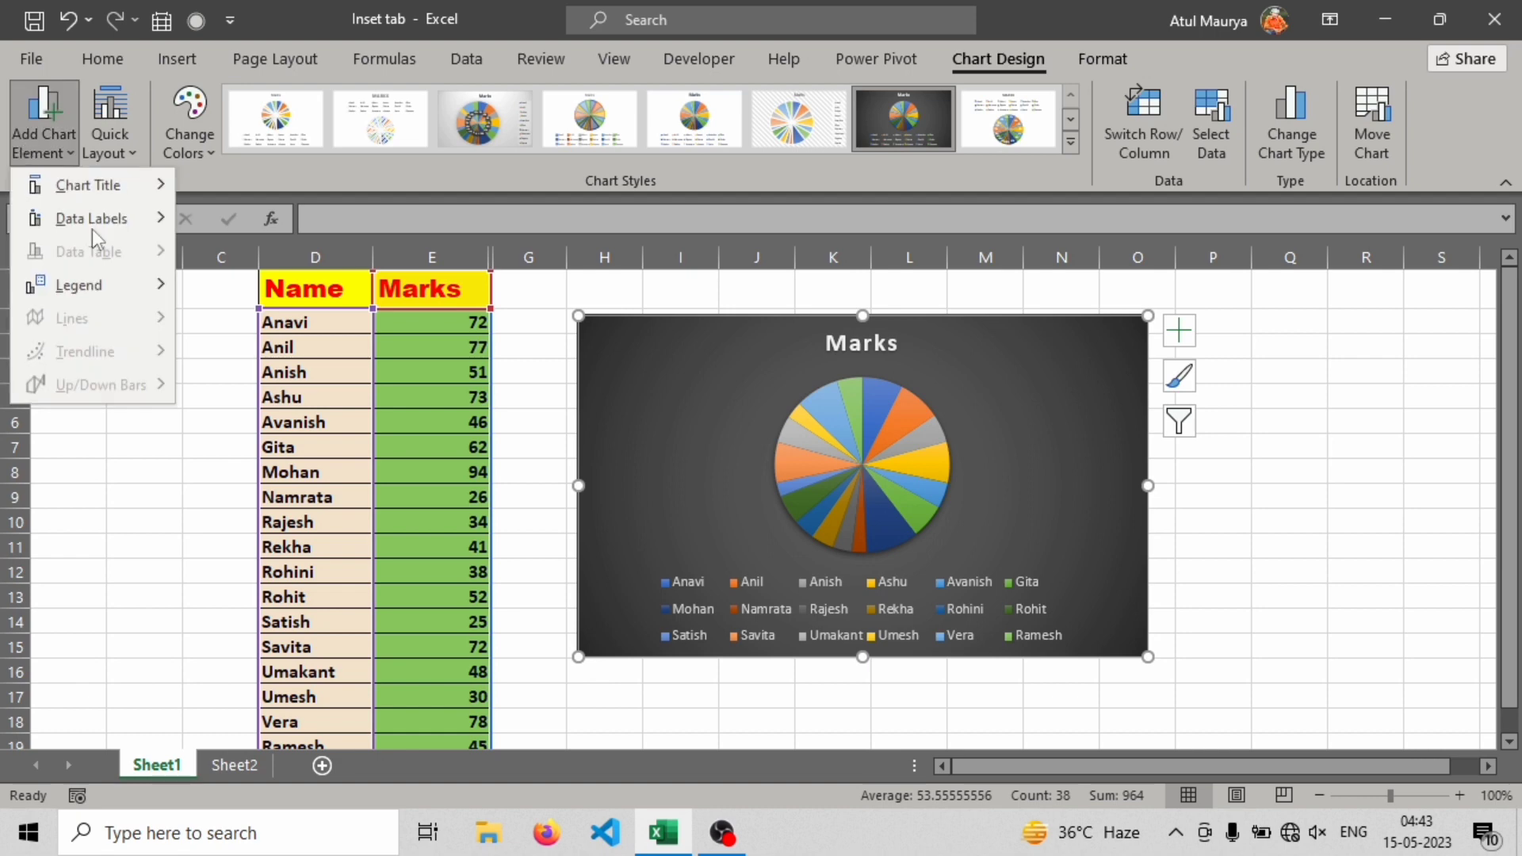
mouse_move(84, 191)
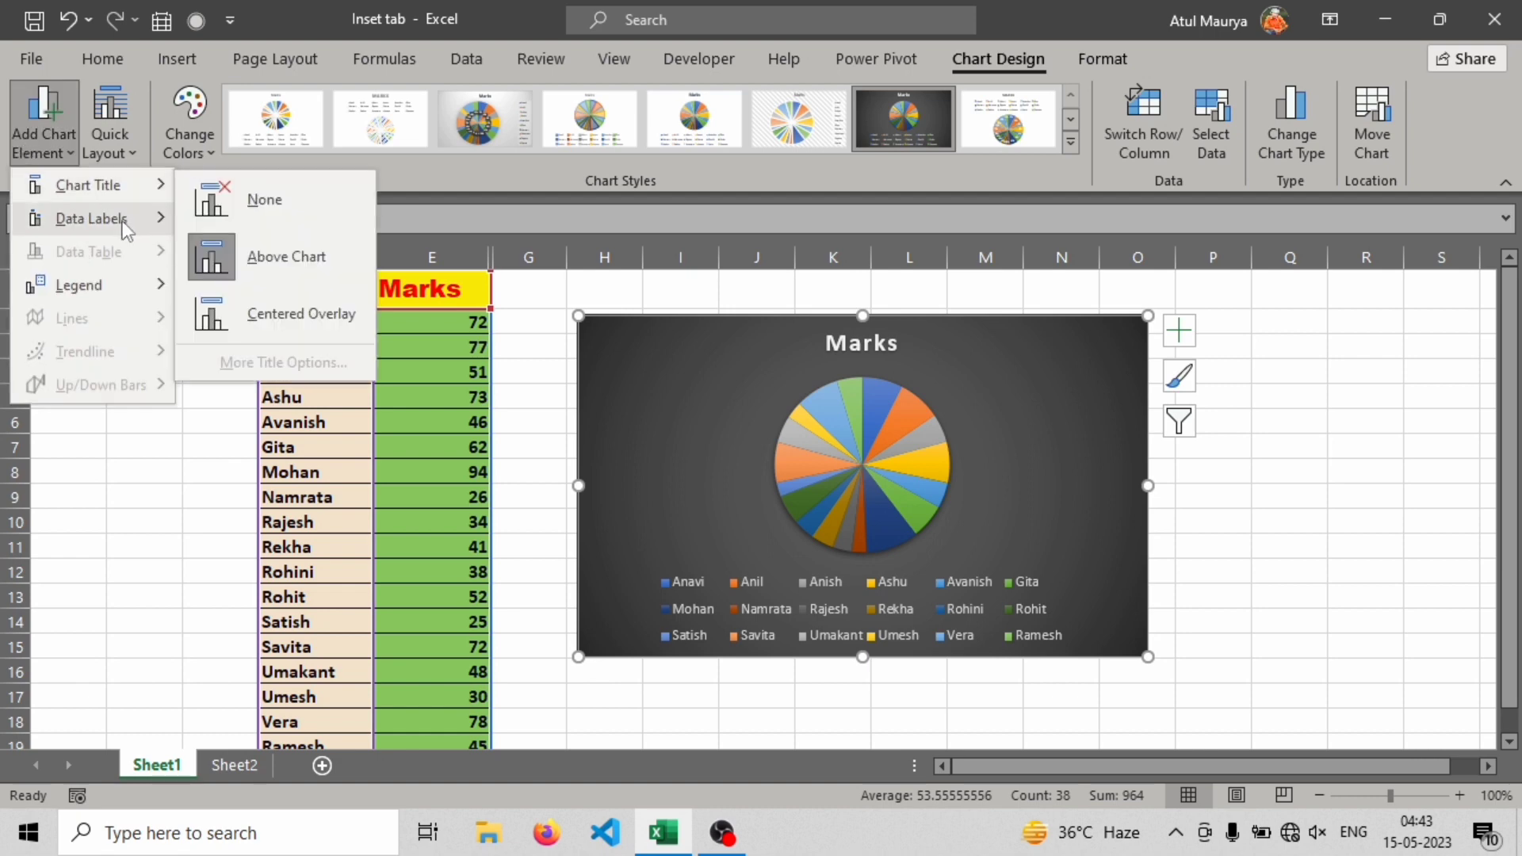
mouse_move(121, 221)
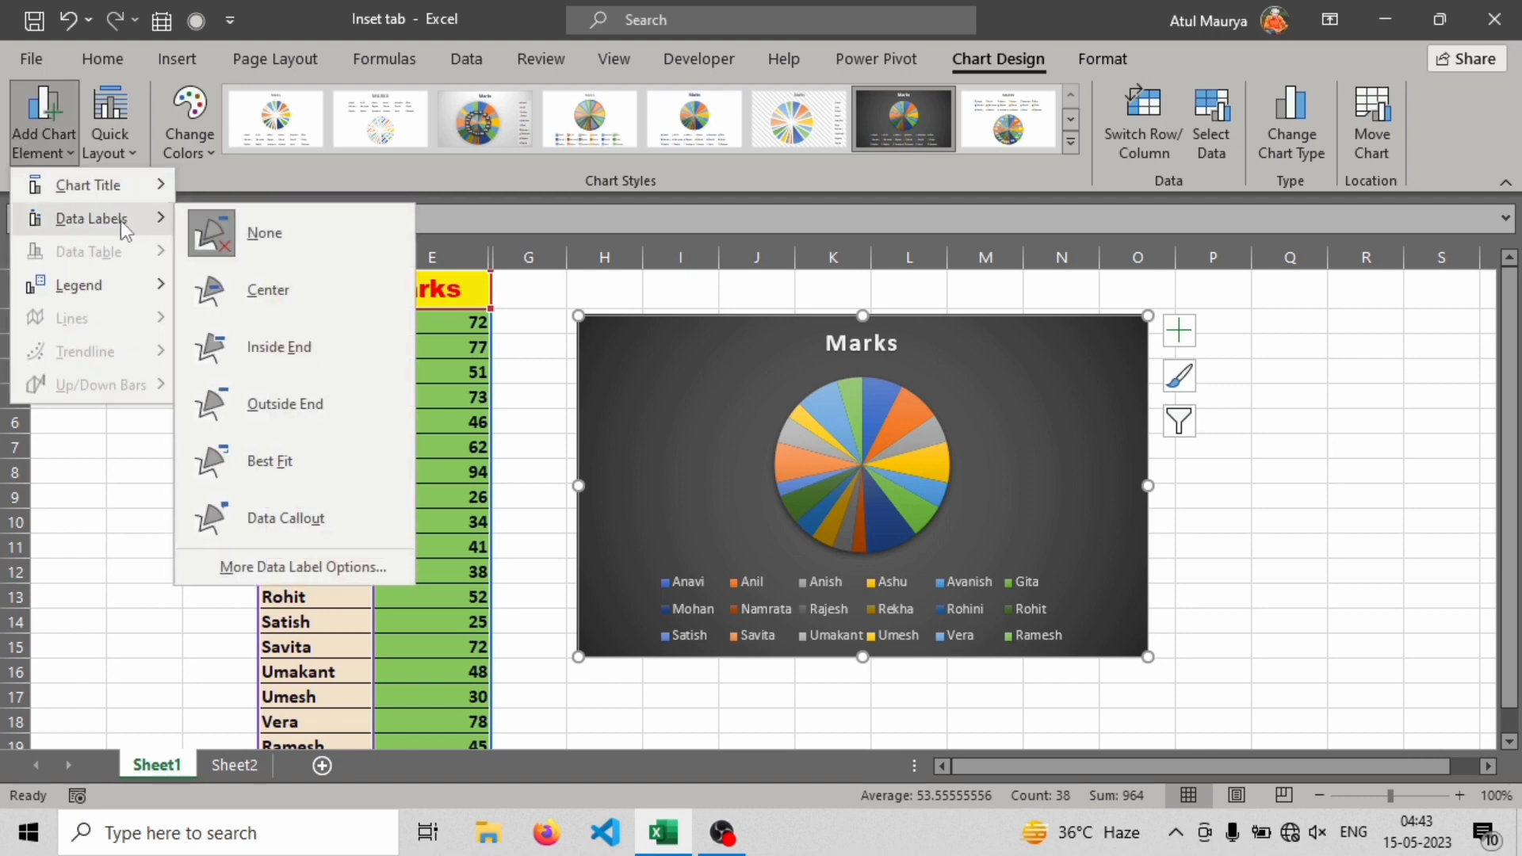
left_click(255, 293)
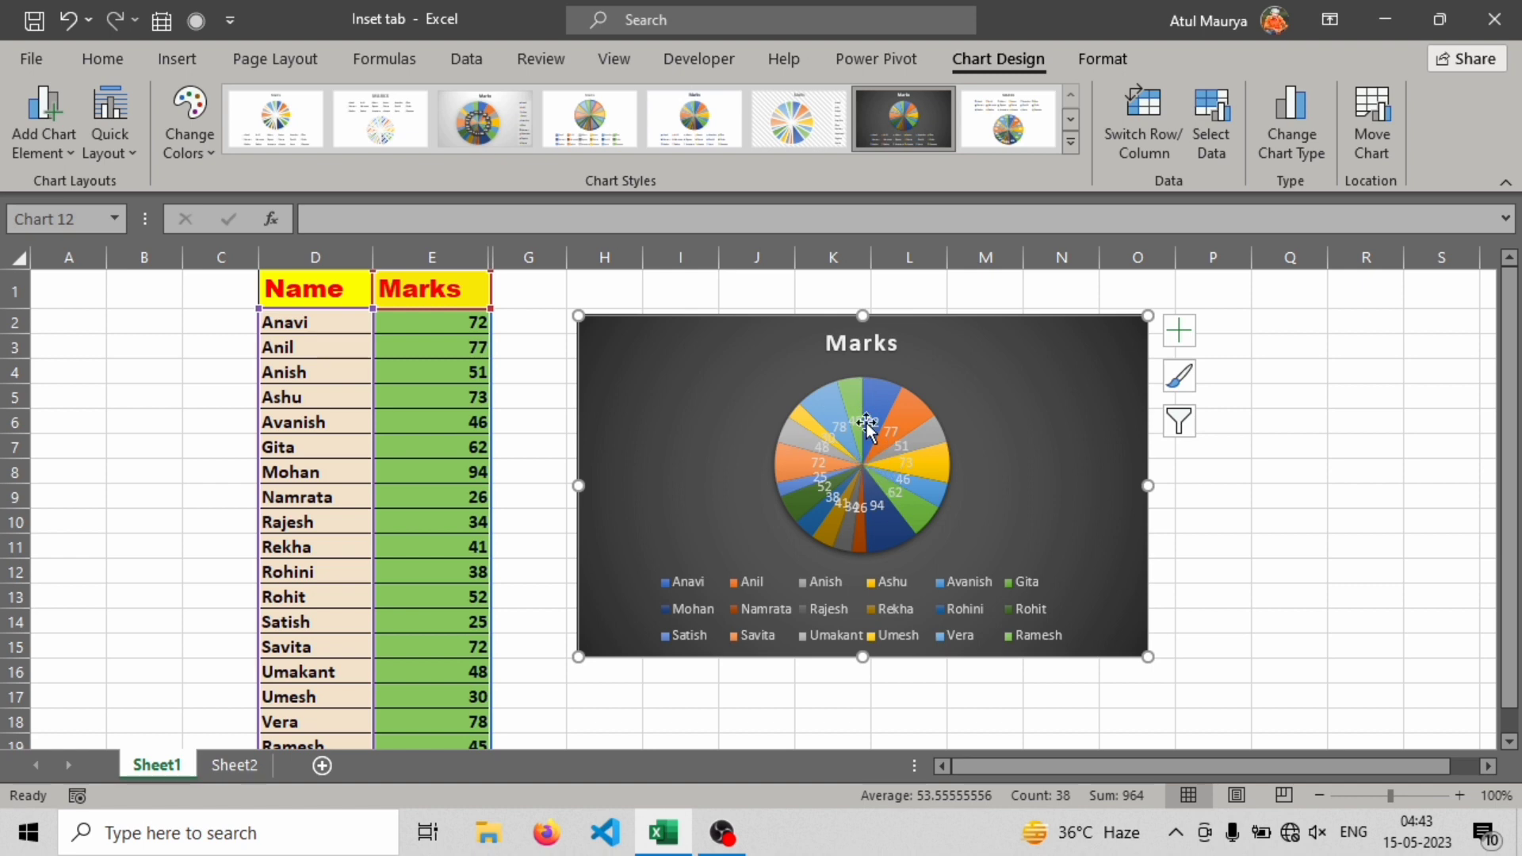
left_click(69, 155)
mouse_move(119, 220)
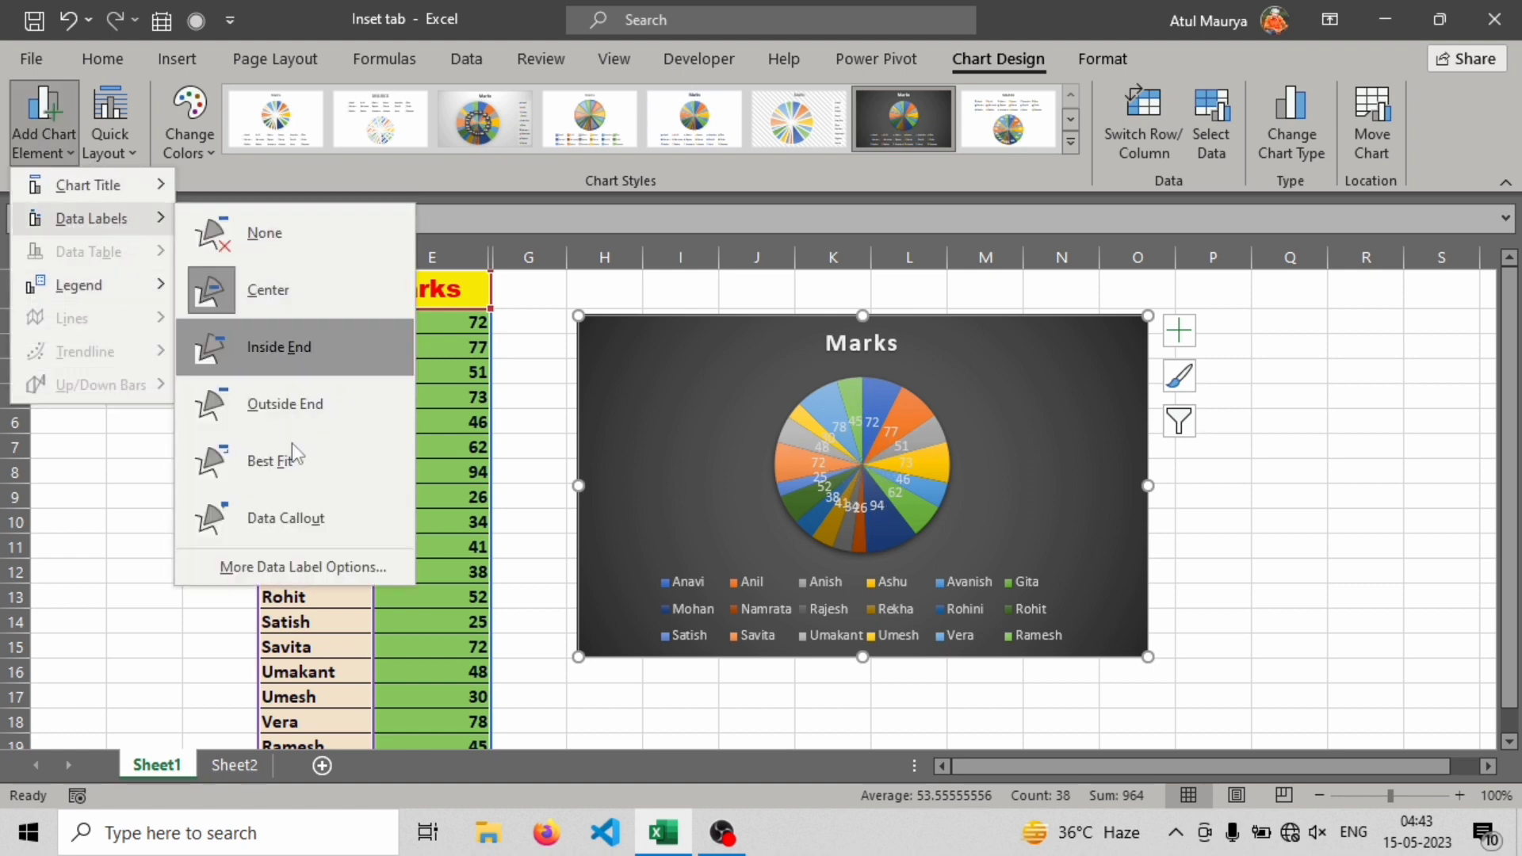
left_click(282, 390)
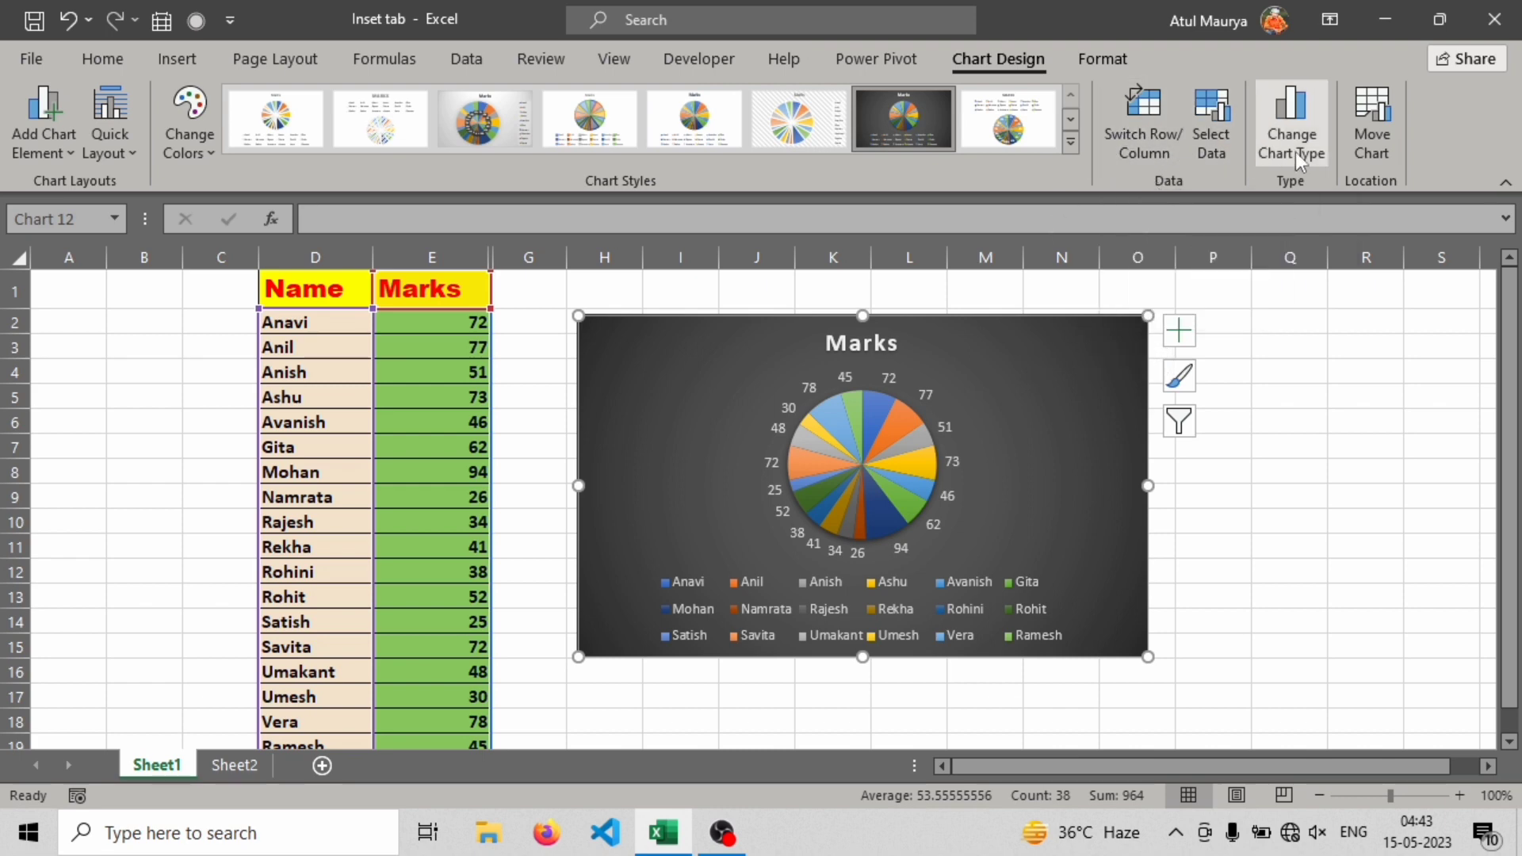
View the placement options for moving the pie chart without changing them, and delete the chart
left_click(1382, 155)
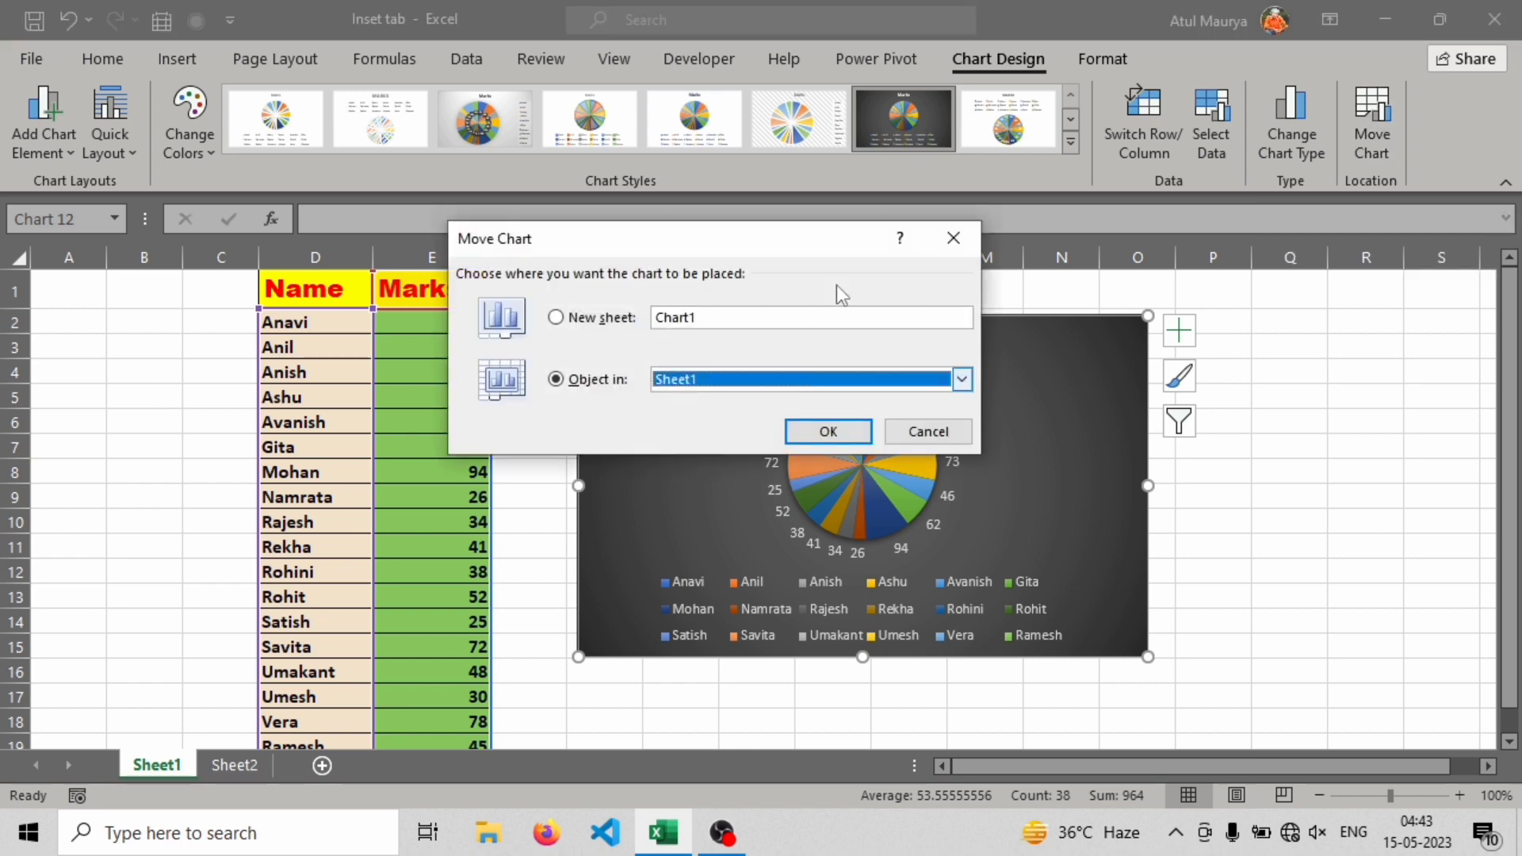
left_click(954, 238)
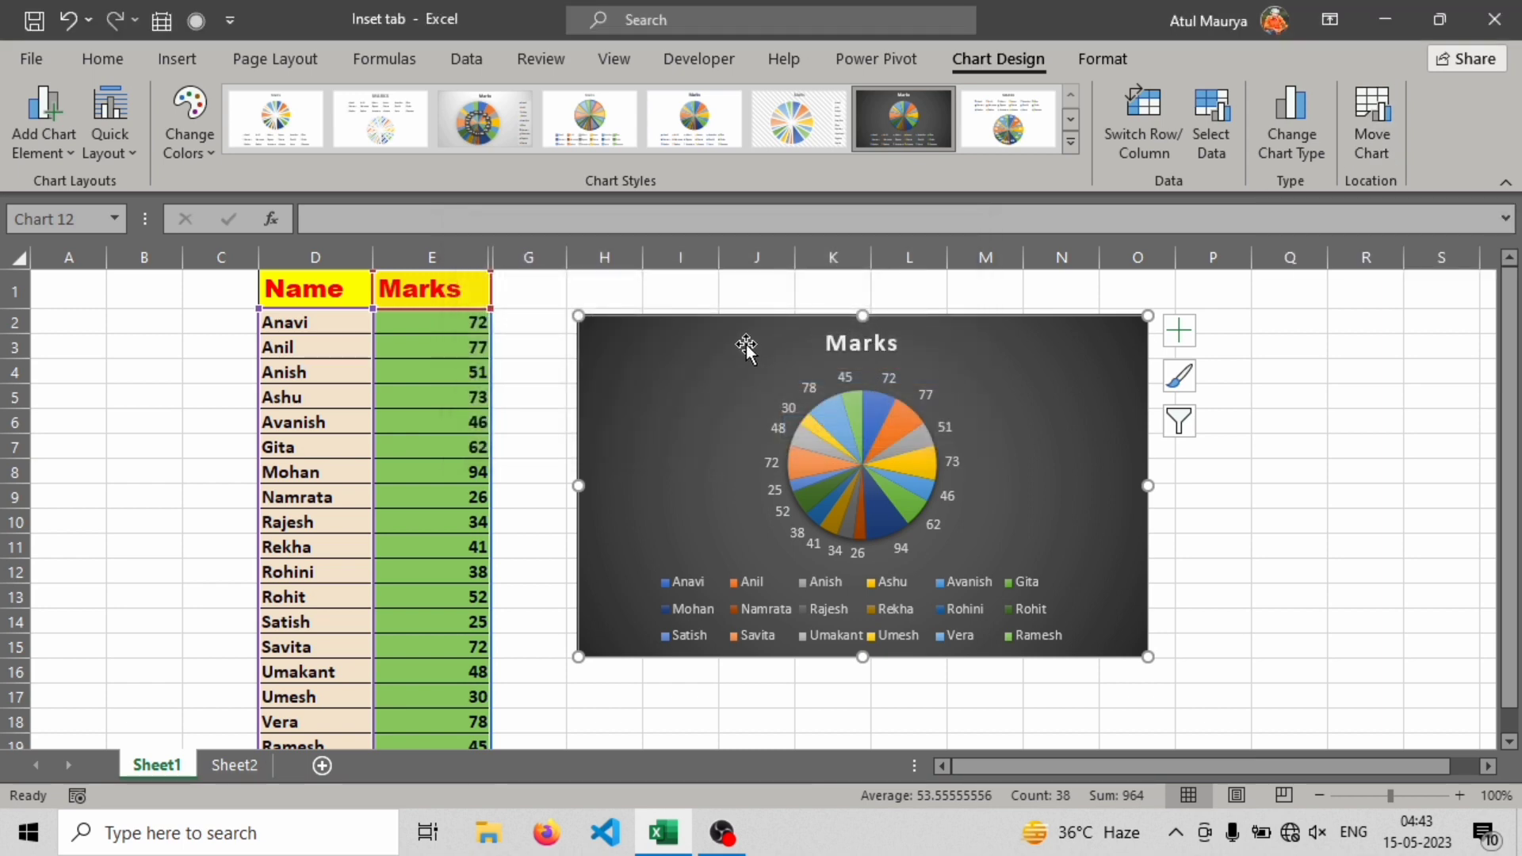
key("Delete")
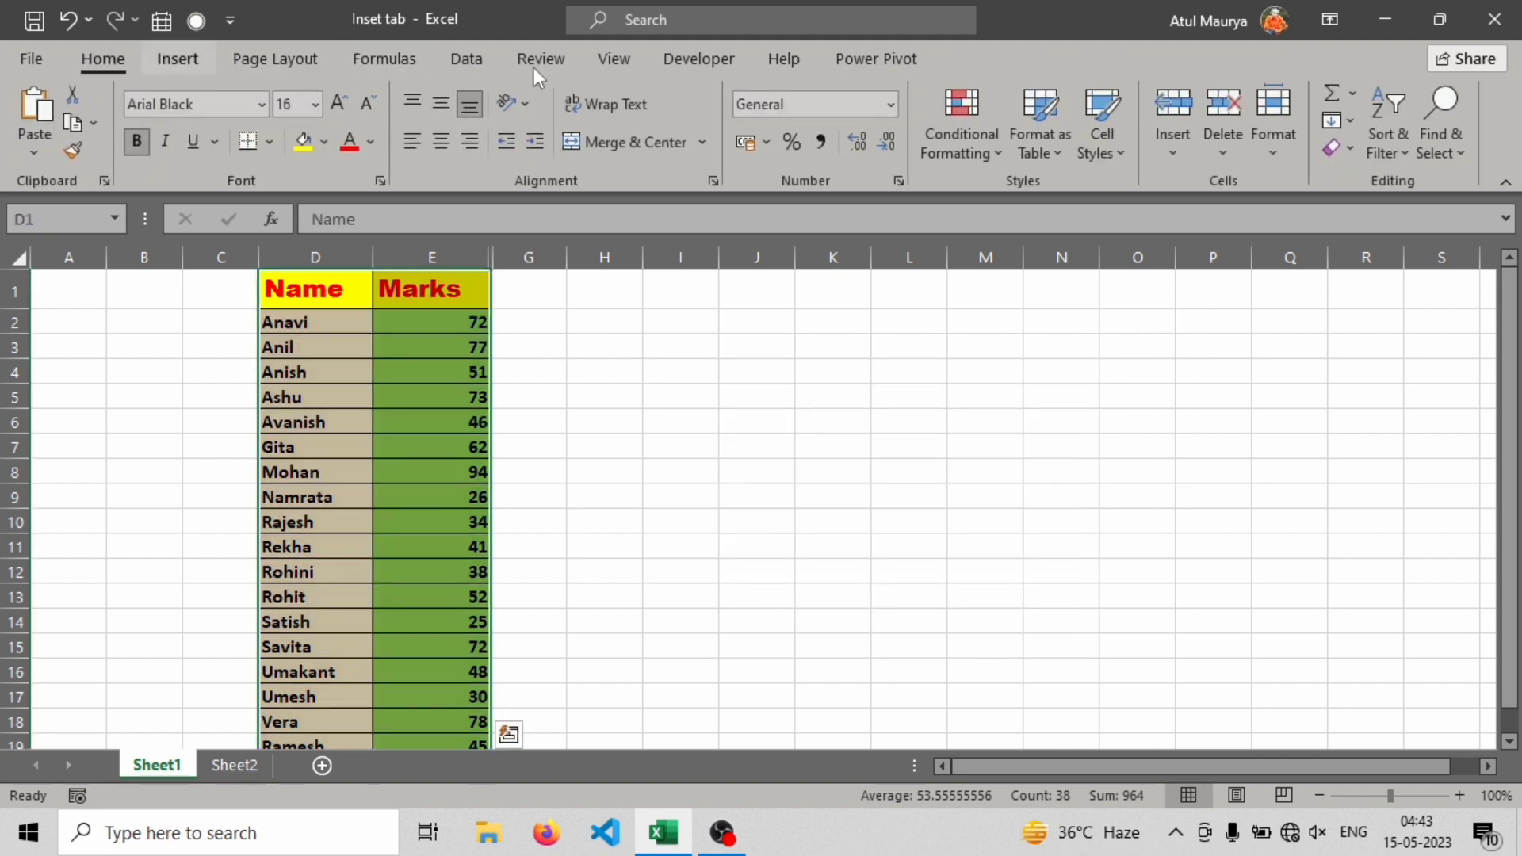
Insert a treemap of the names and marks in the dark sixth chart style, placed beside the table
key("alt+n")
left_click(691, 93)
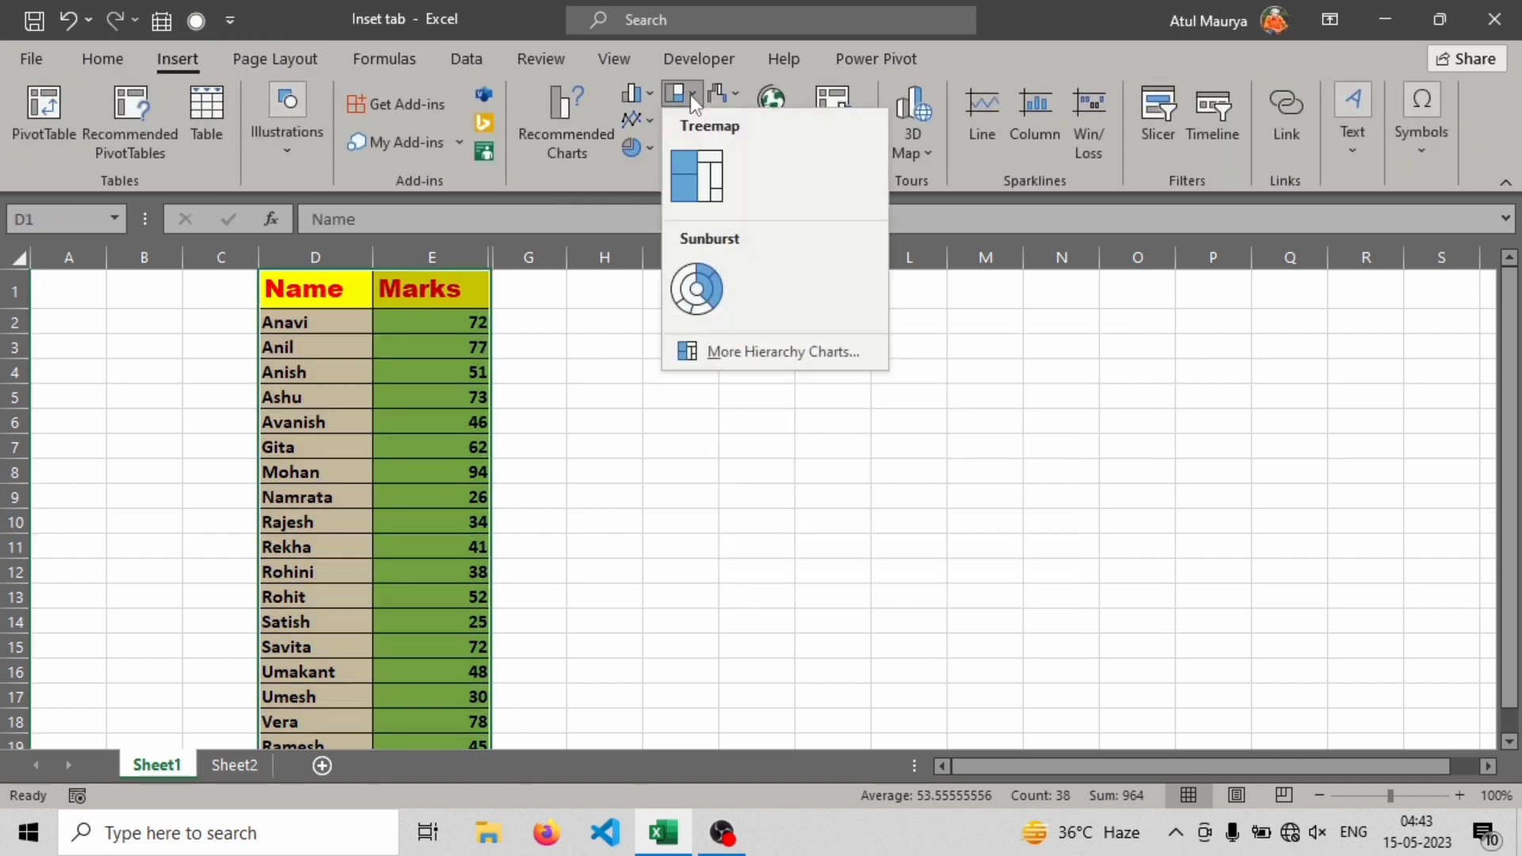
left_click(697, 177)
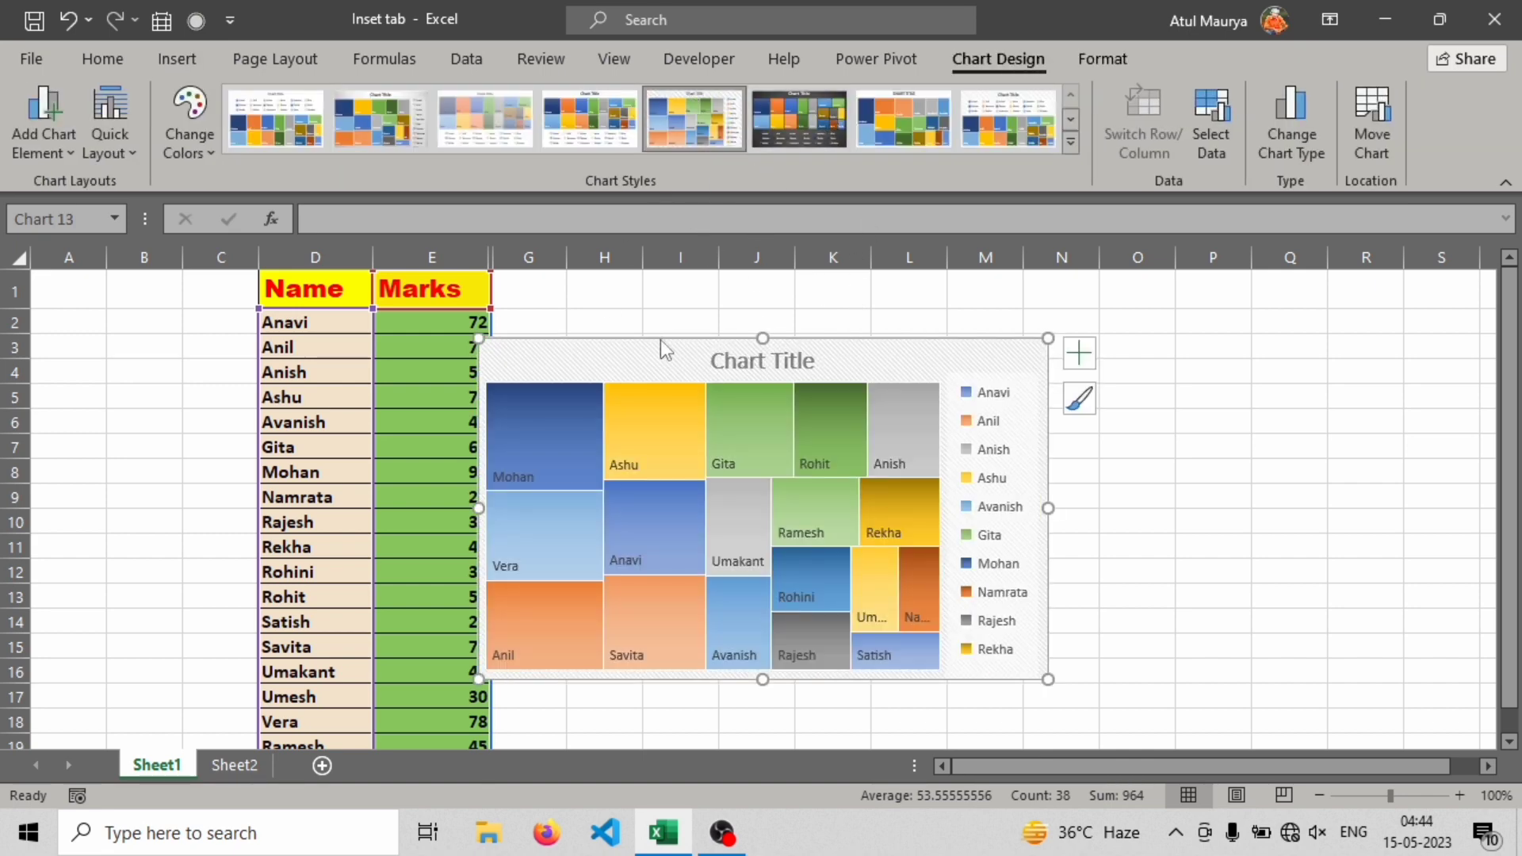
left_click(826, 130)
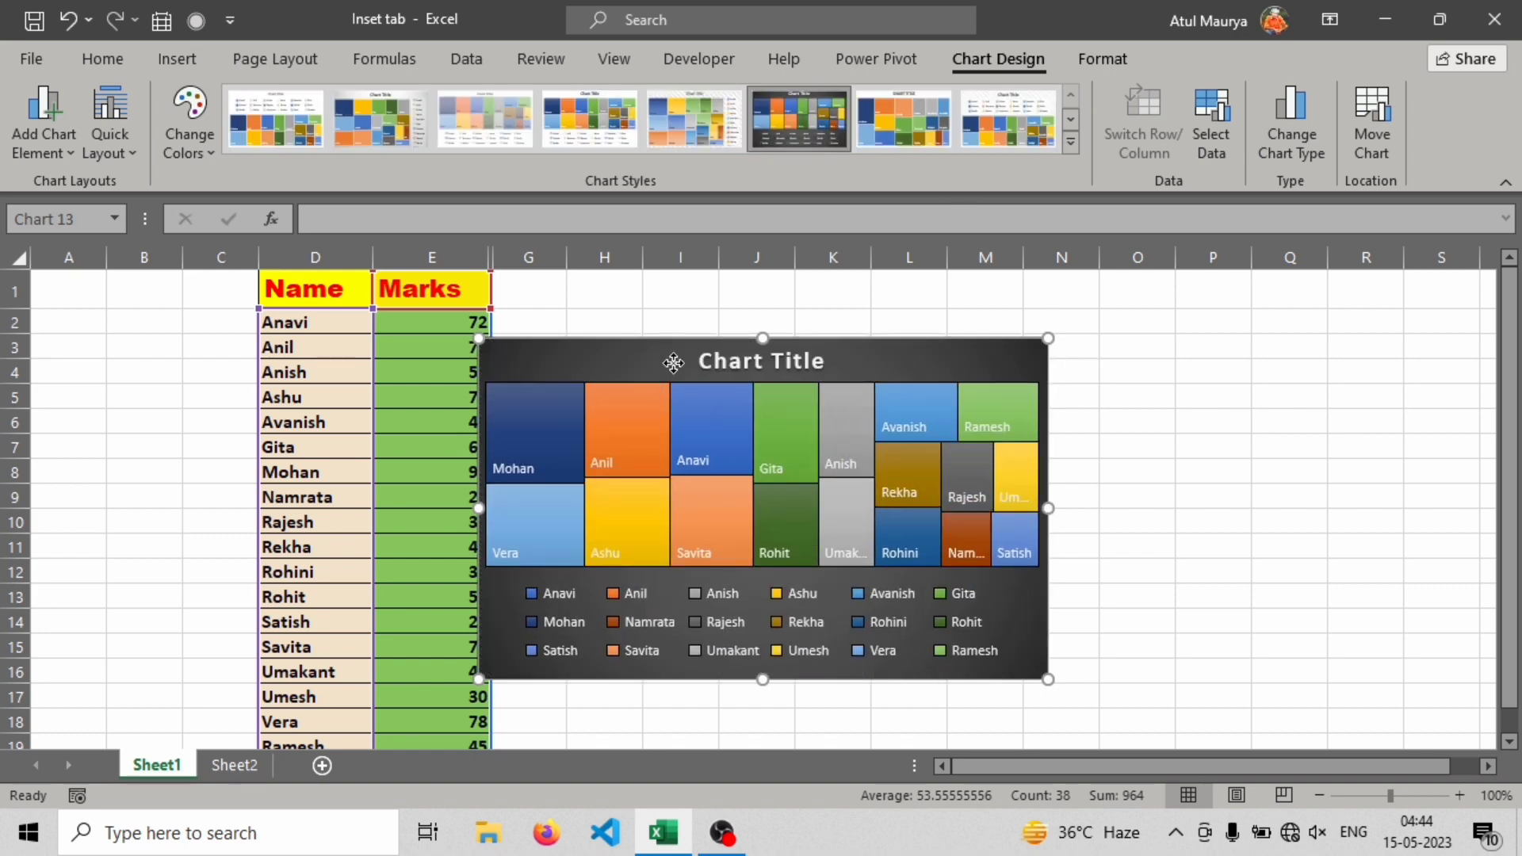
left_click_drag(673, 362, 819, 323)
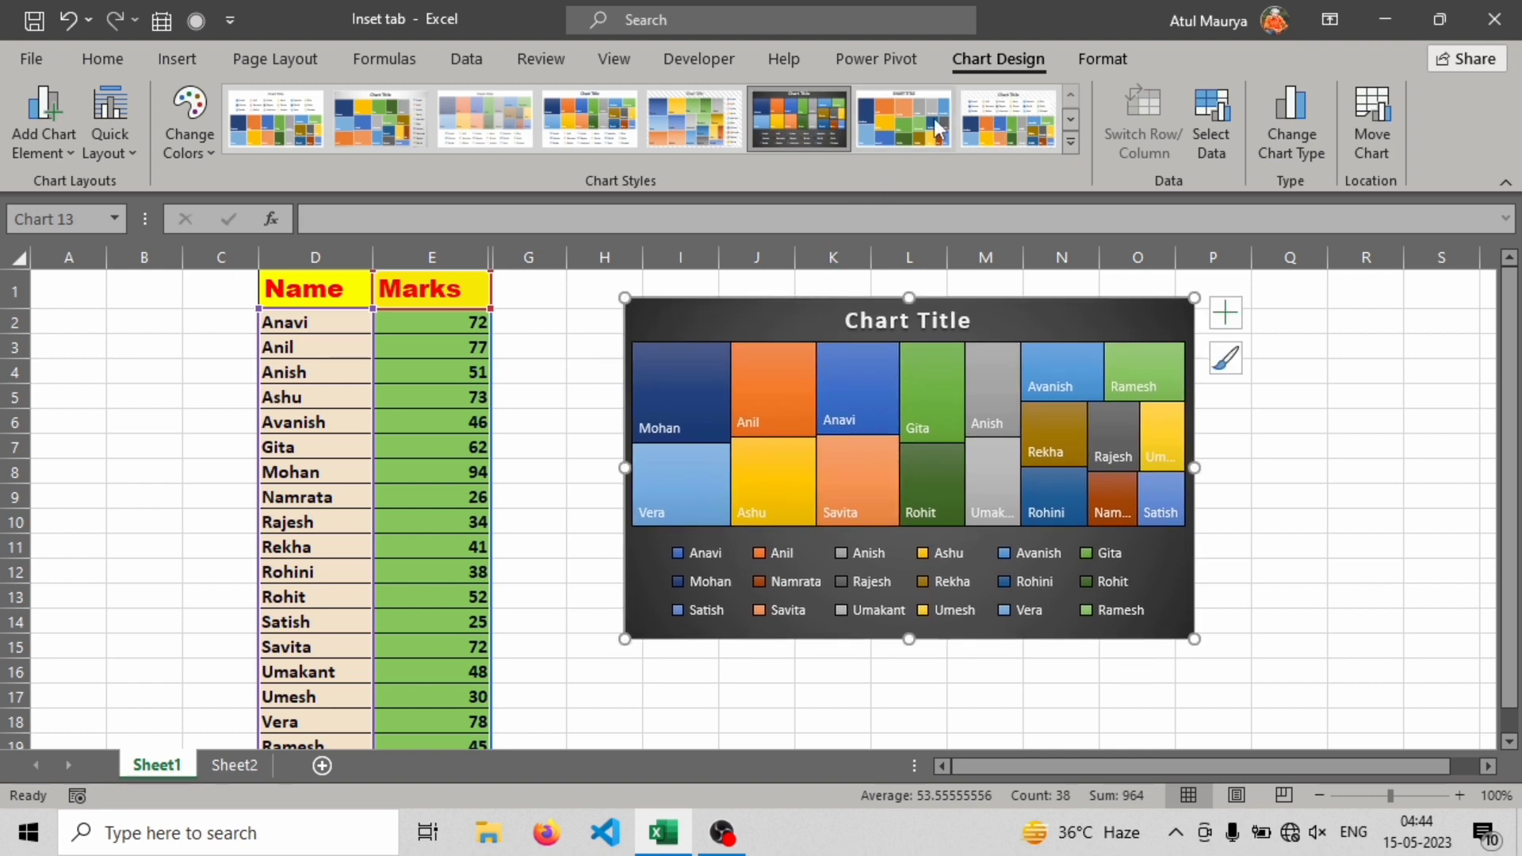
Apply the hatched ninth chart style to the treemap and delete the chart from the sheet
left_click(1072, 143)
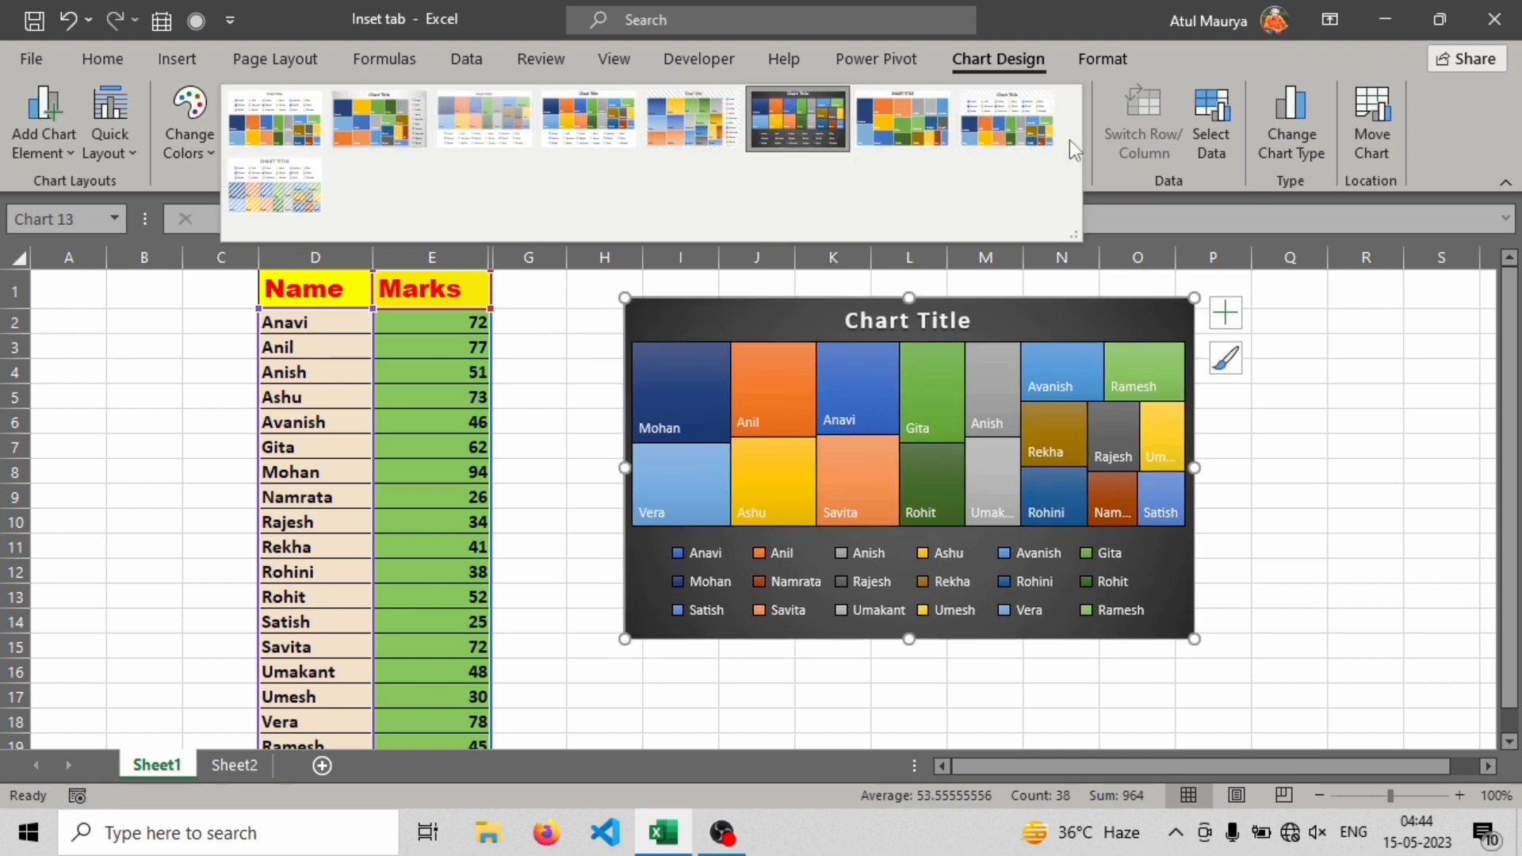
left_click(294, 194)
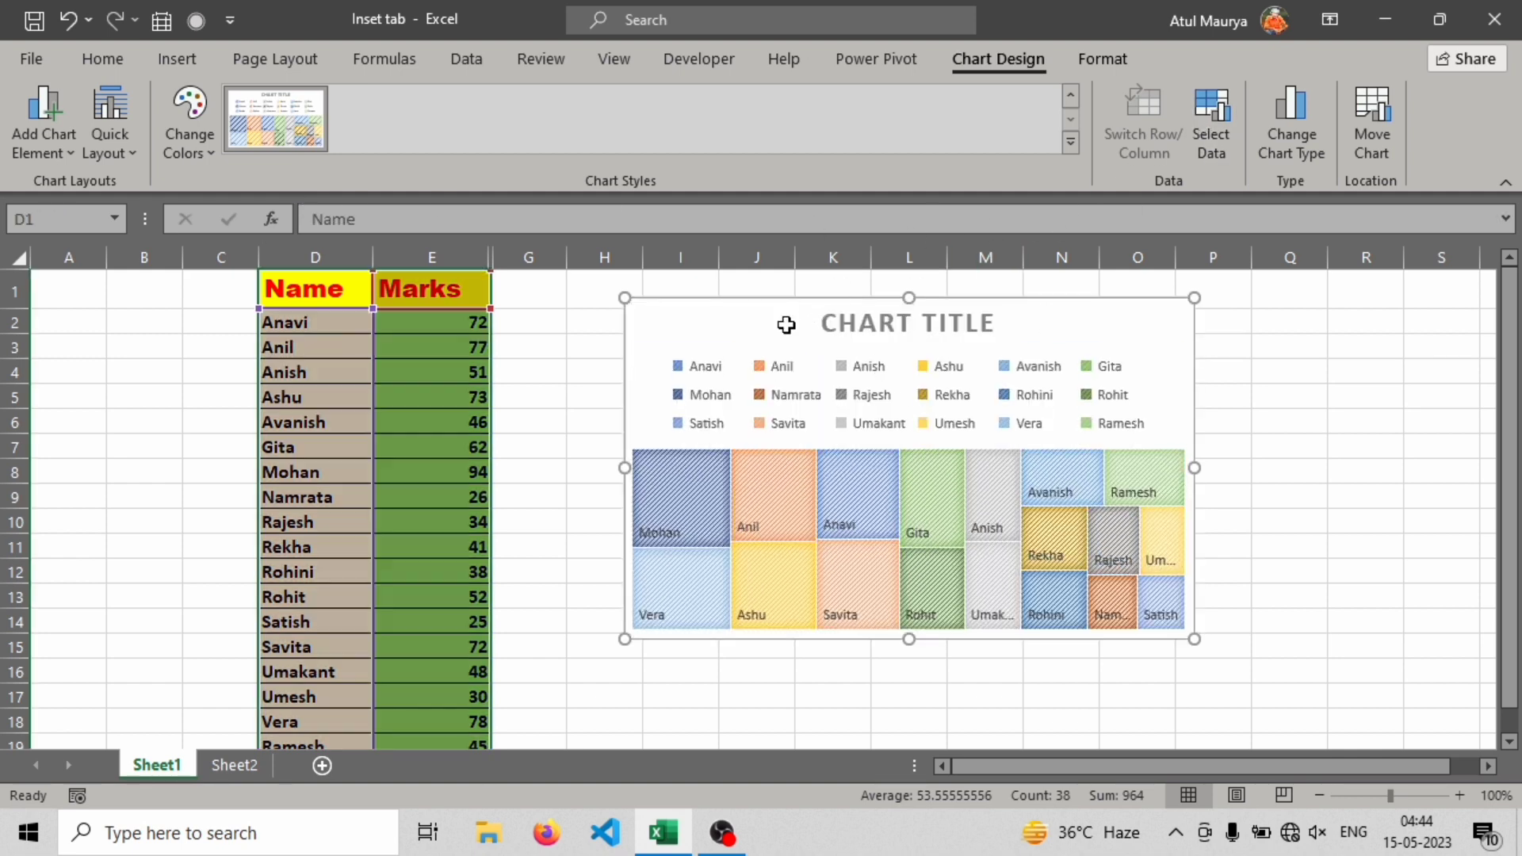
key("Delete")
Insert a Pareto histogram chart of the names and marks and place it beside the table
left_click(158, 58)
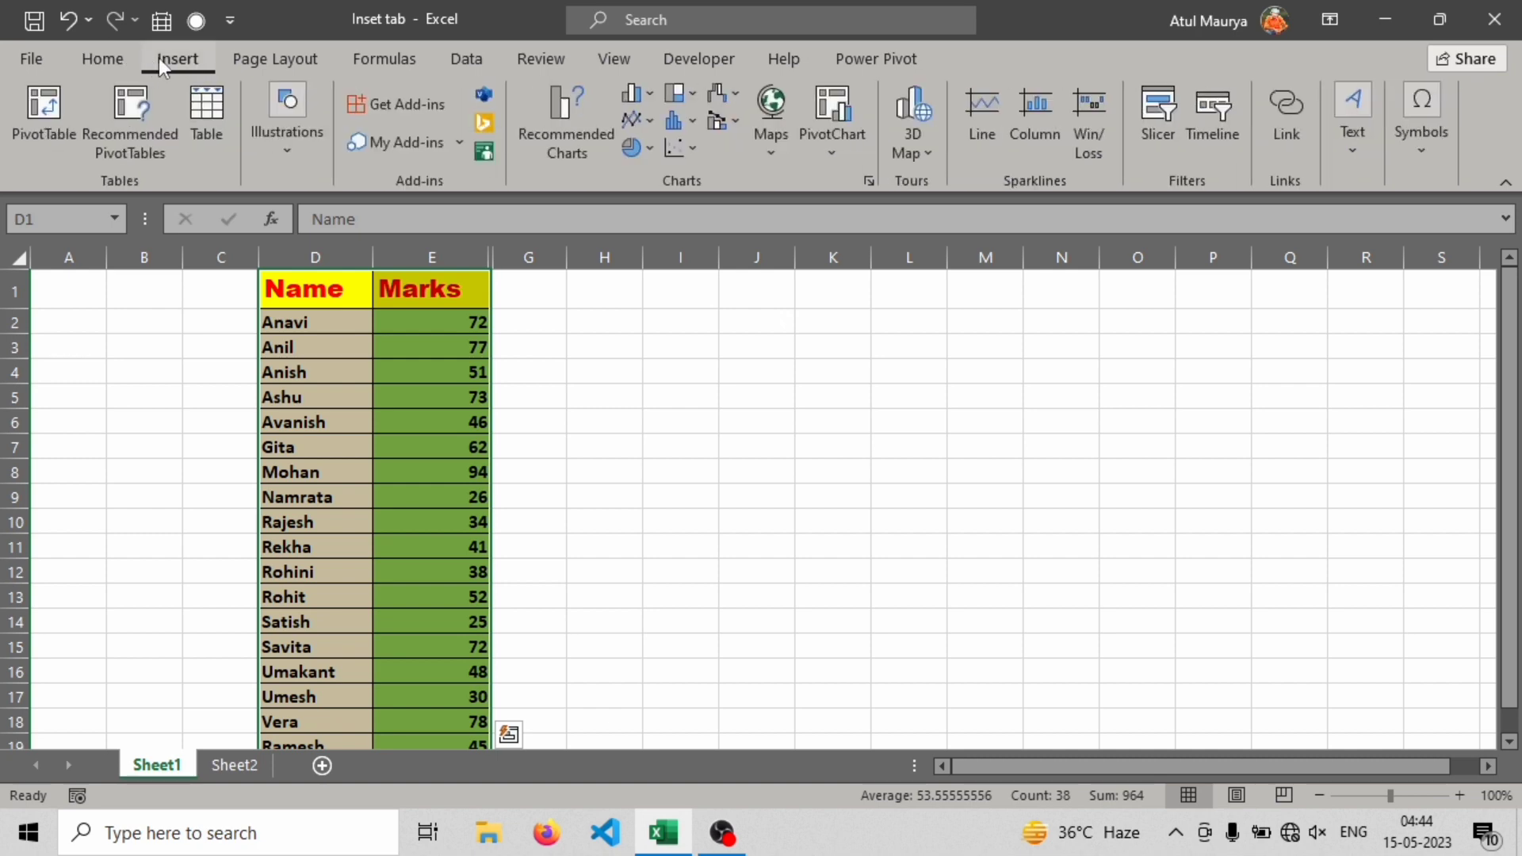
left_click(693, 122)
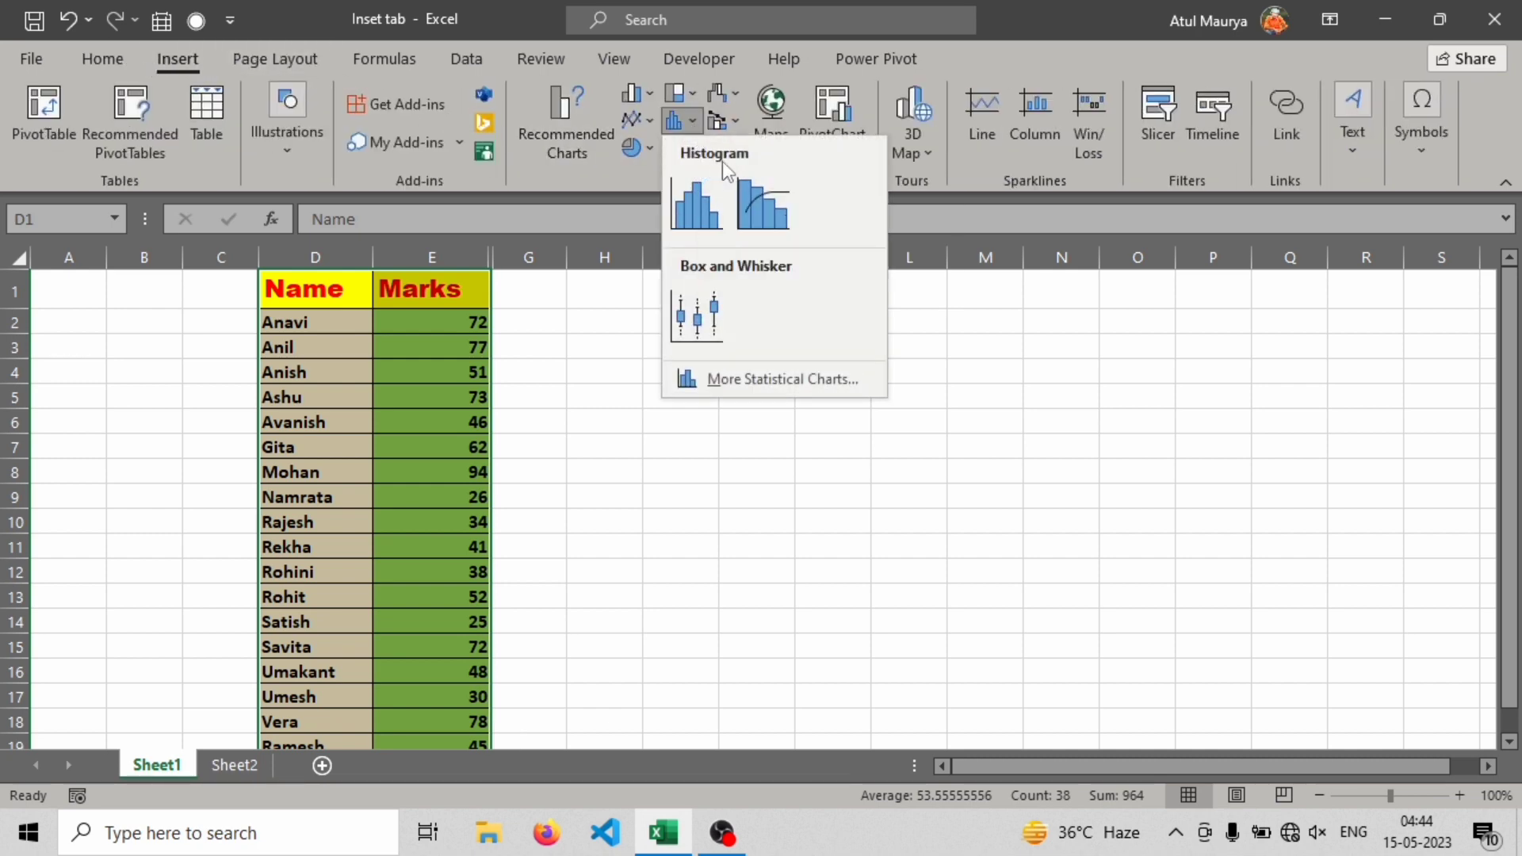
left_click(760, 211)
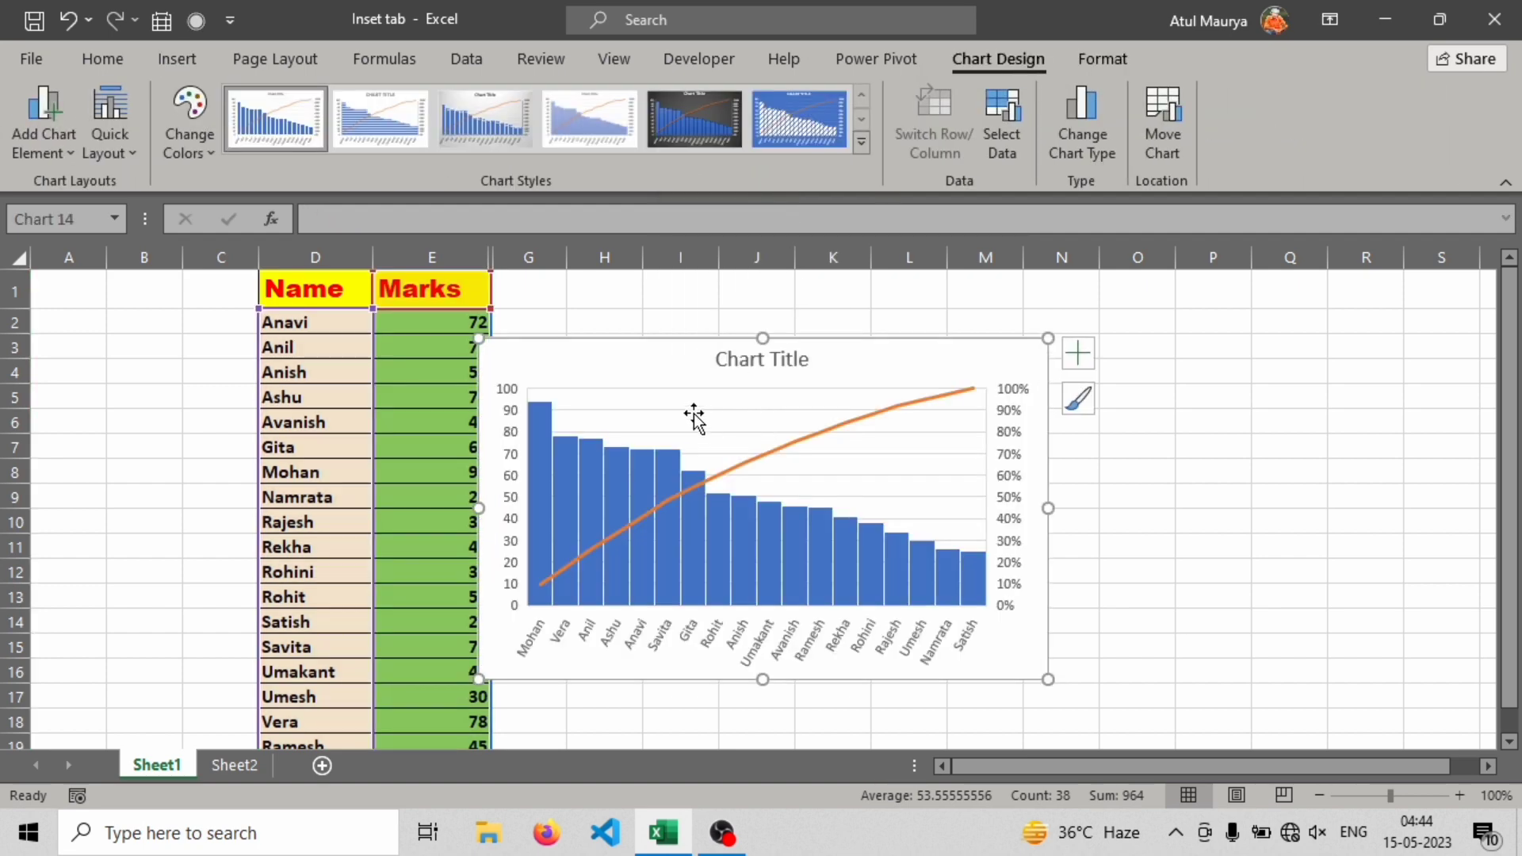
left_click_drag(700, 381, 902, 362)
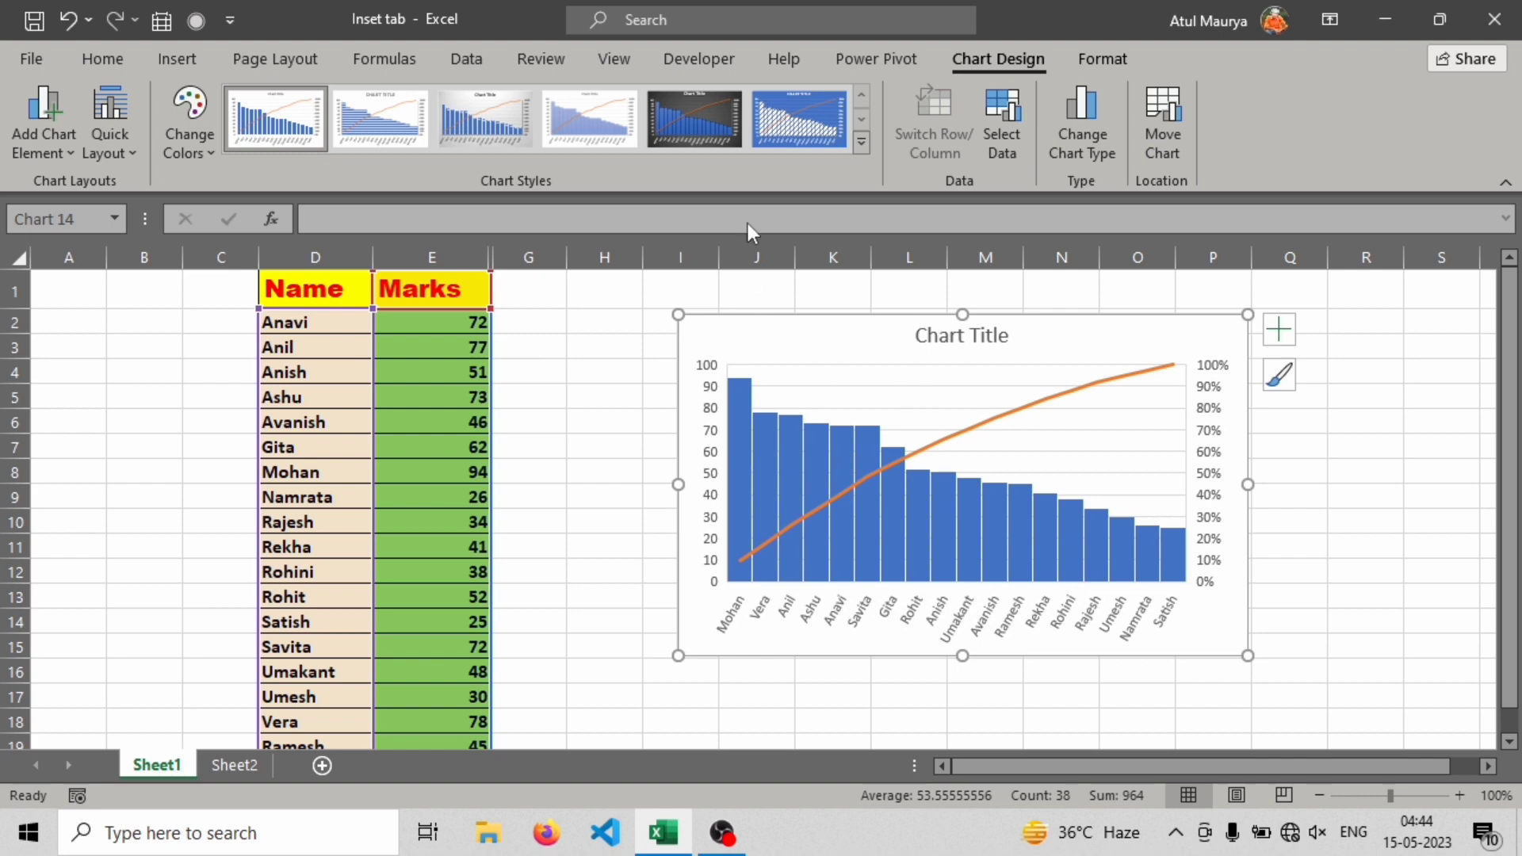
Try the blue hatched and dark styles on the Pareto chart and apply the grey third style with data labels
left_click(782, 140)
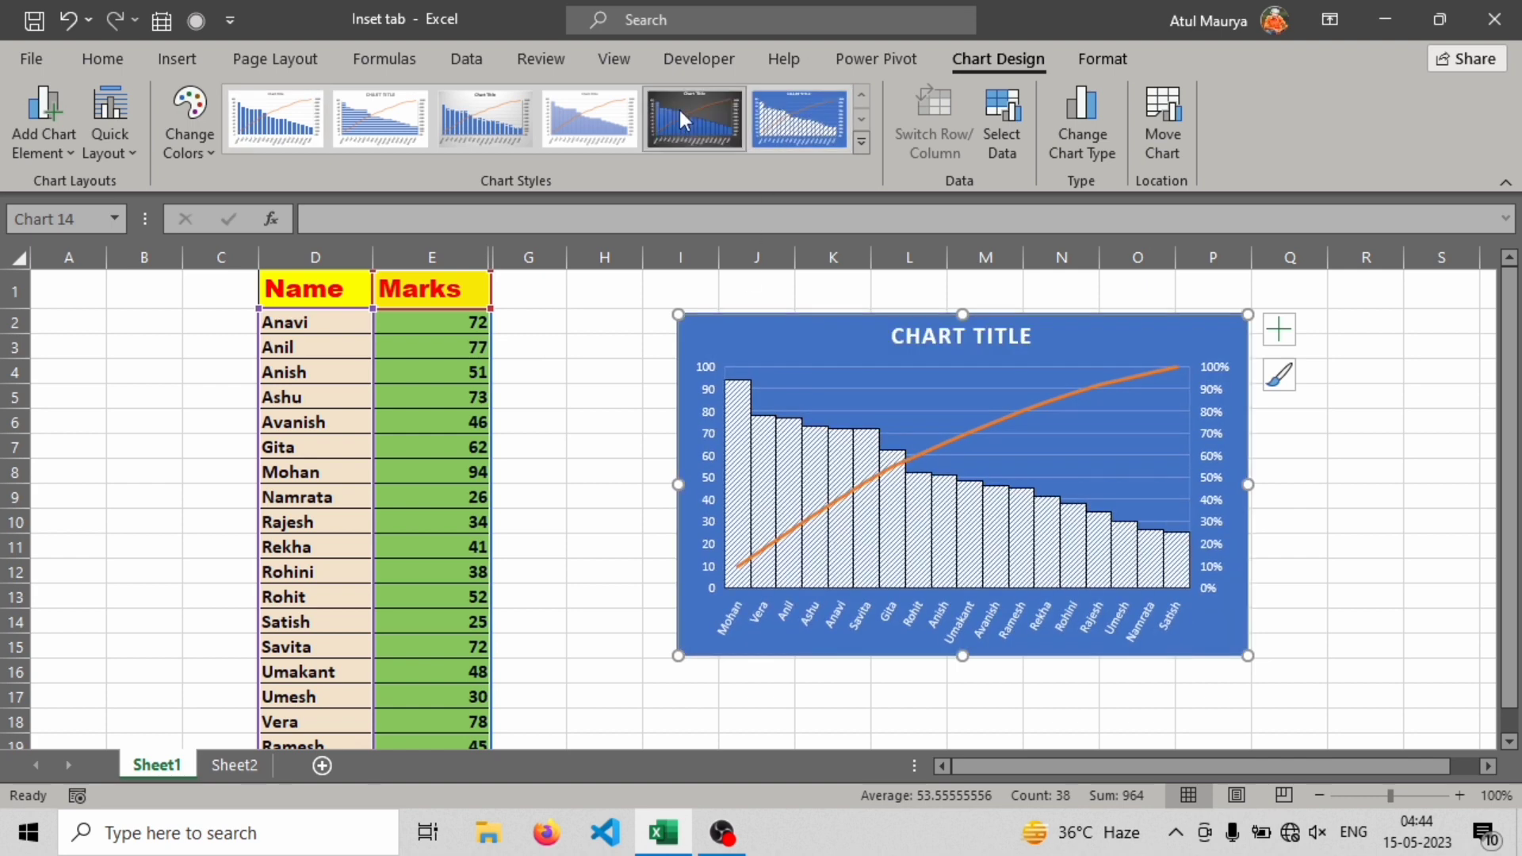
left_click(682, 119)
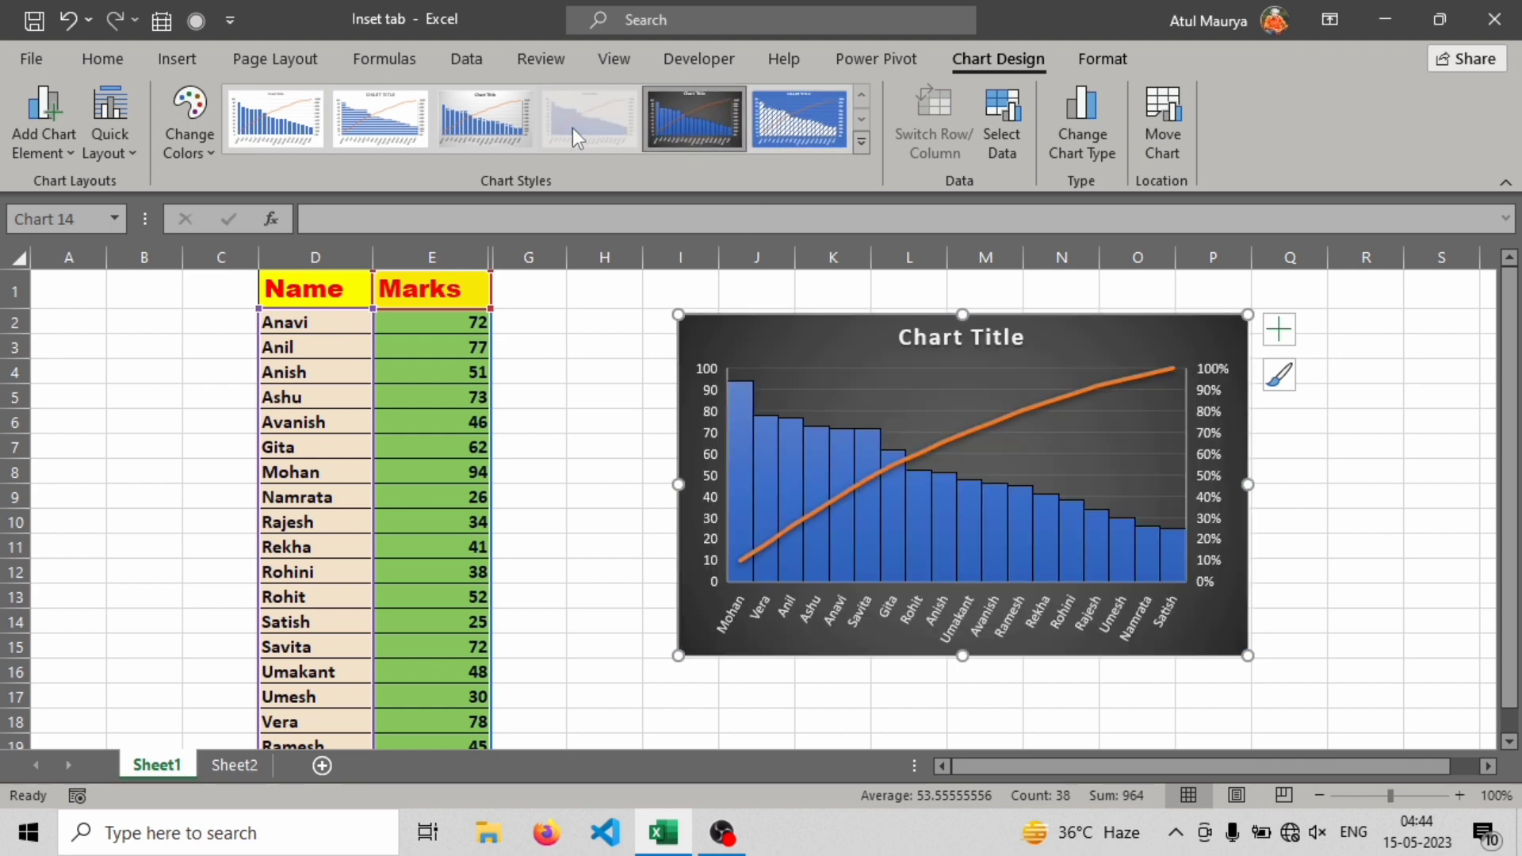
left_click(516, 122)
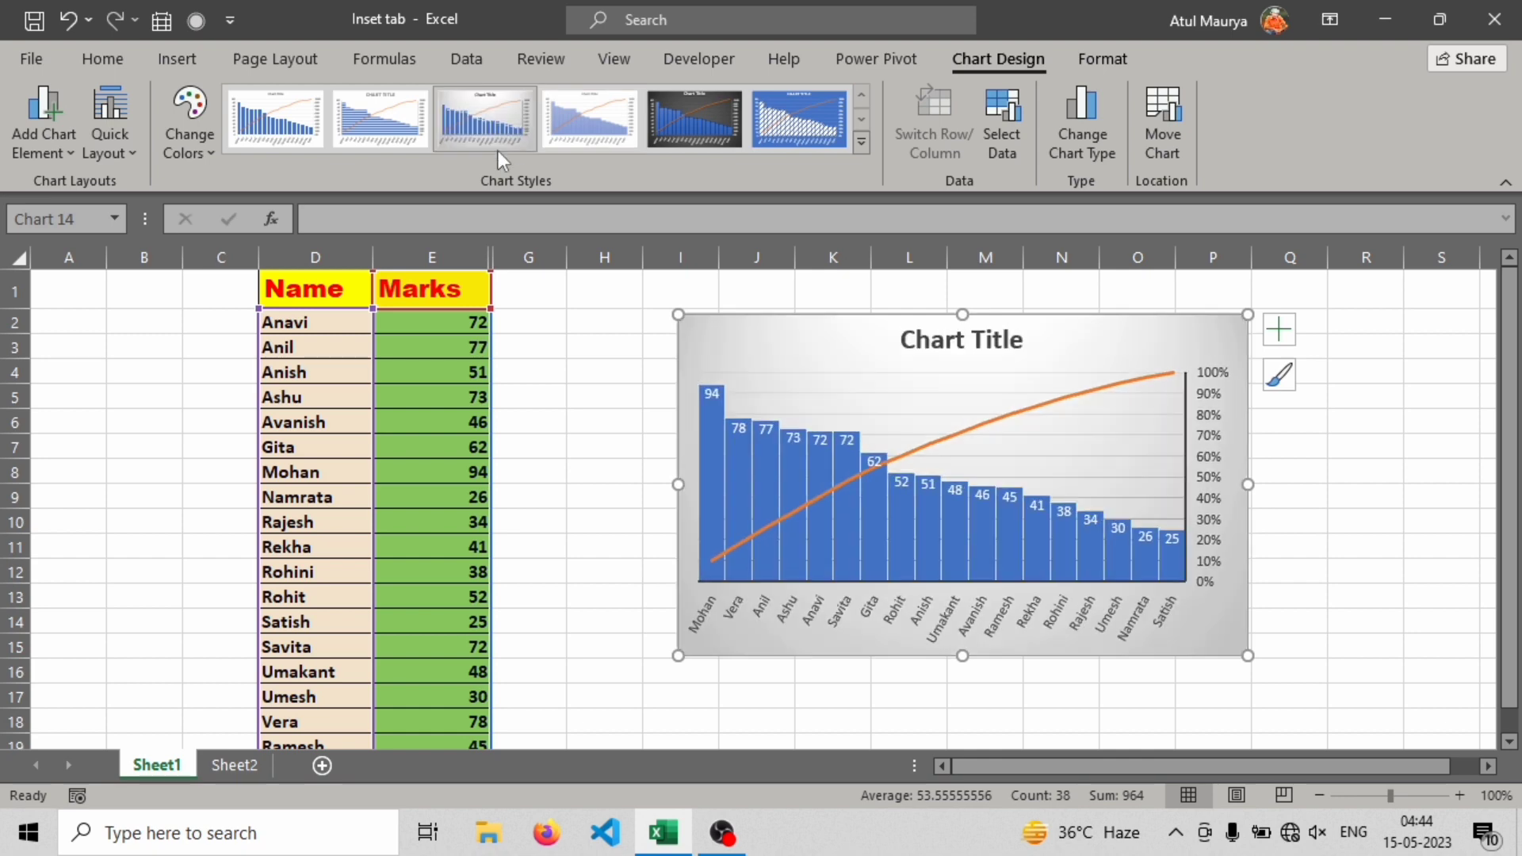
Apply the plain first chart style to the Pareto chart and delete the chart from the sheet
left_click(279, 132)
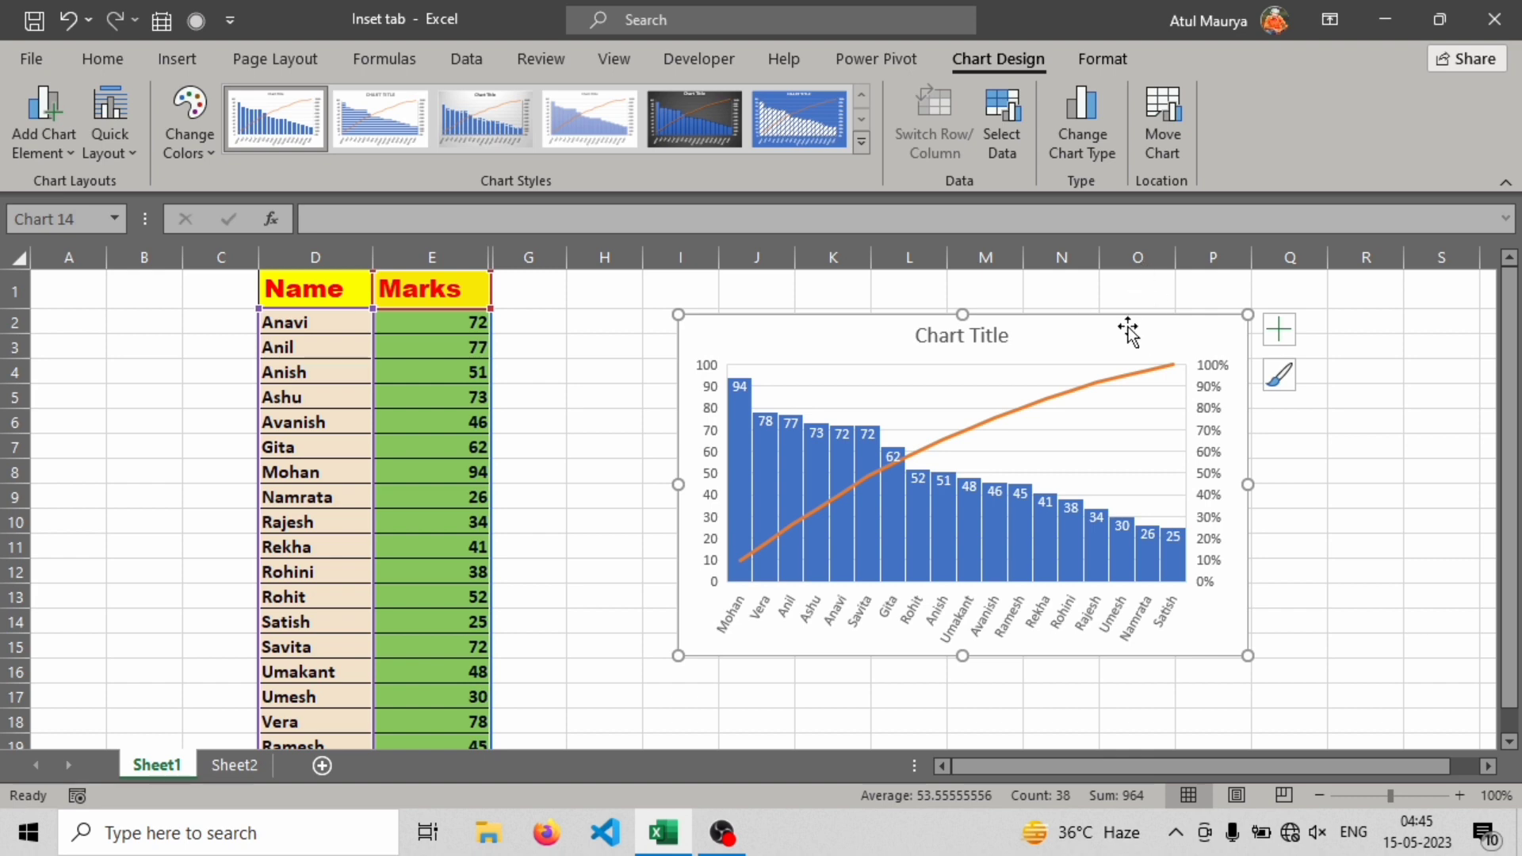
key("Delete")
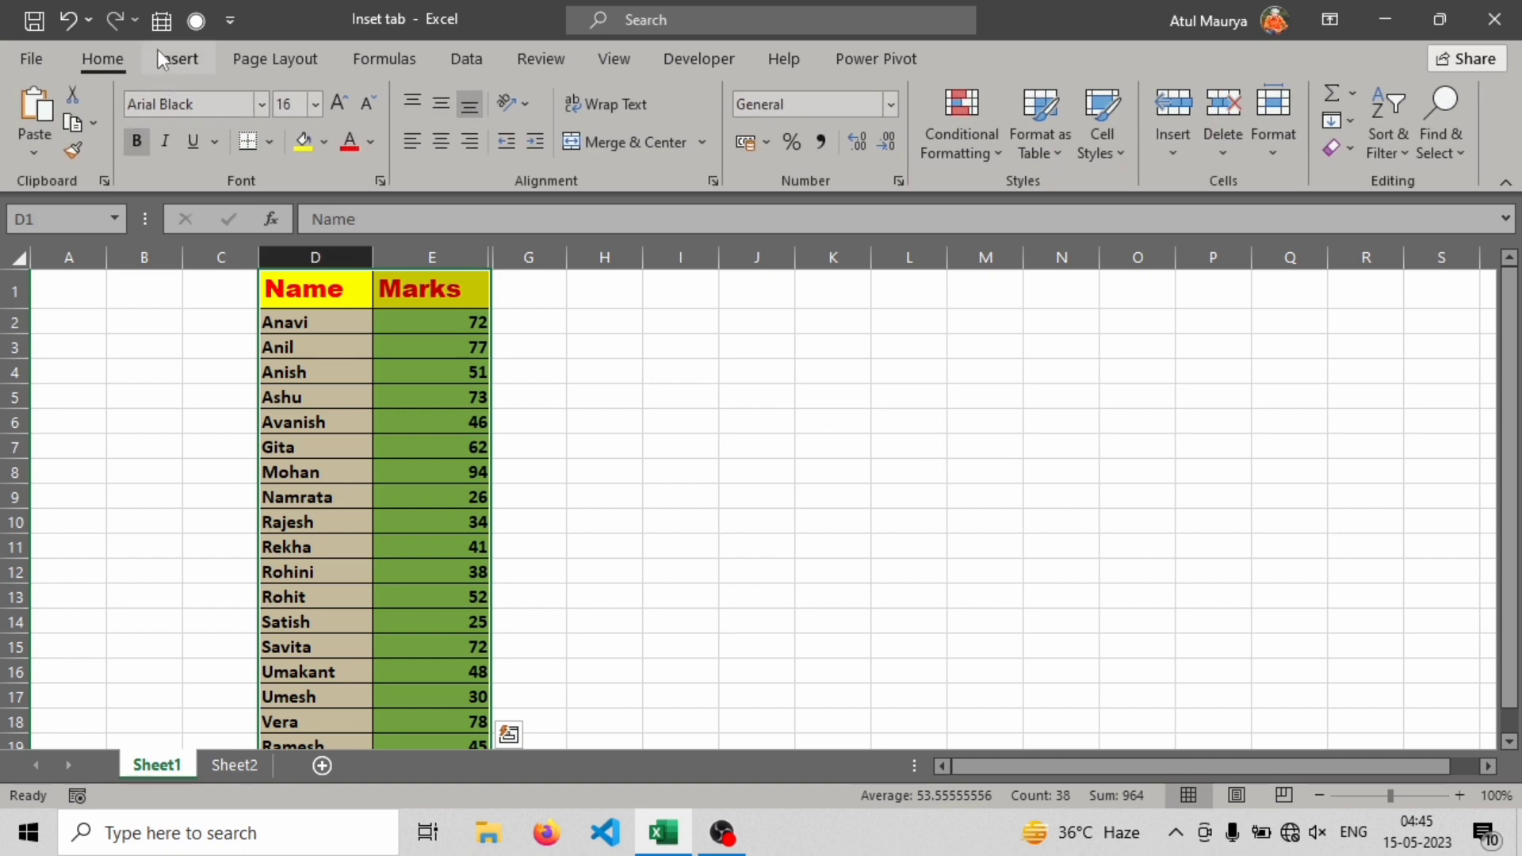
Insert a scatter chart with smooth lines and markers of the names and marks and place it beside the table
left_click(167, 58)
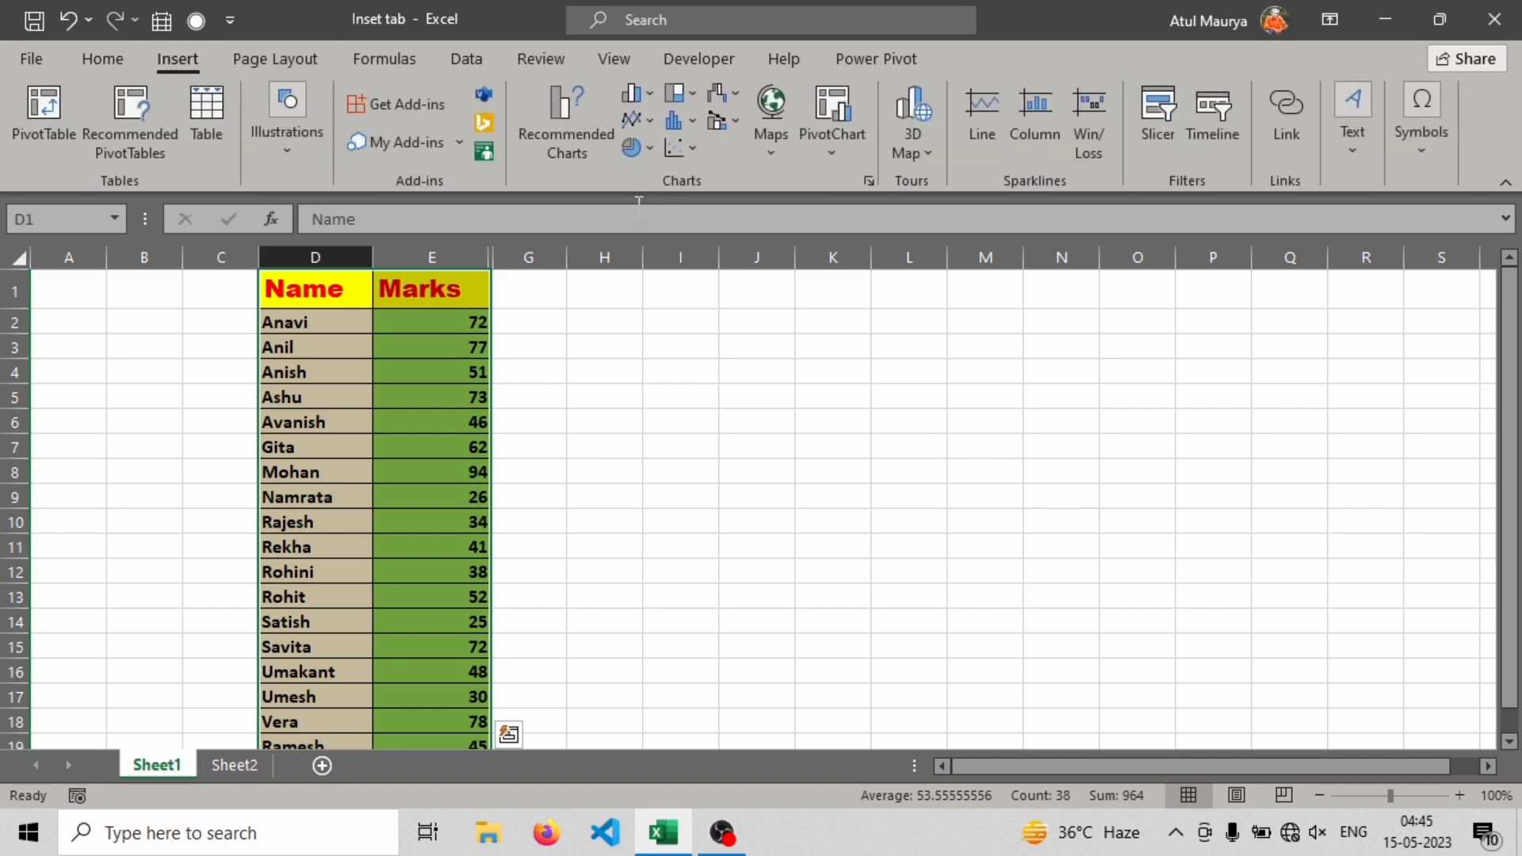
left_click(691, 145)
left_click(697, 125)
left_click(697, 125)
left_click(686, 147)
left_click(760, 265)
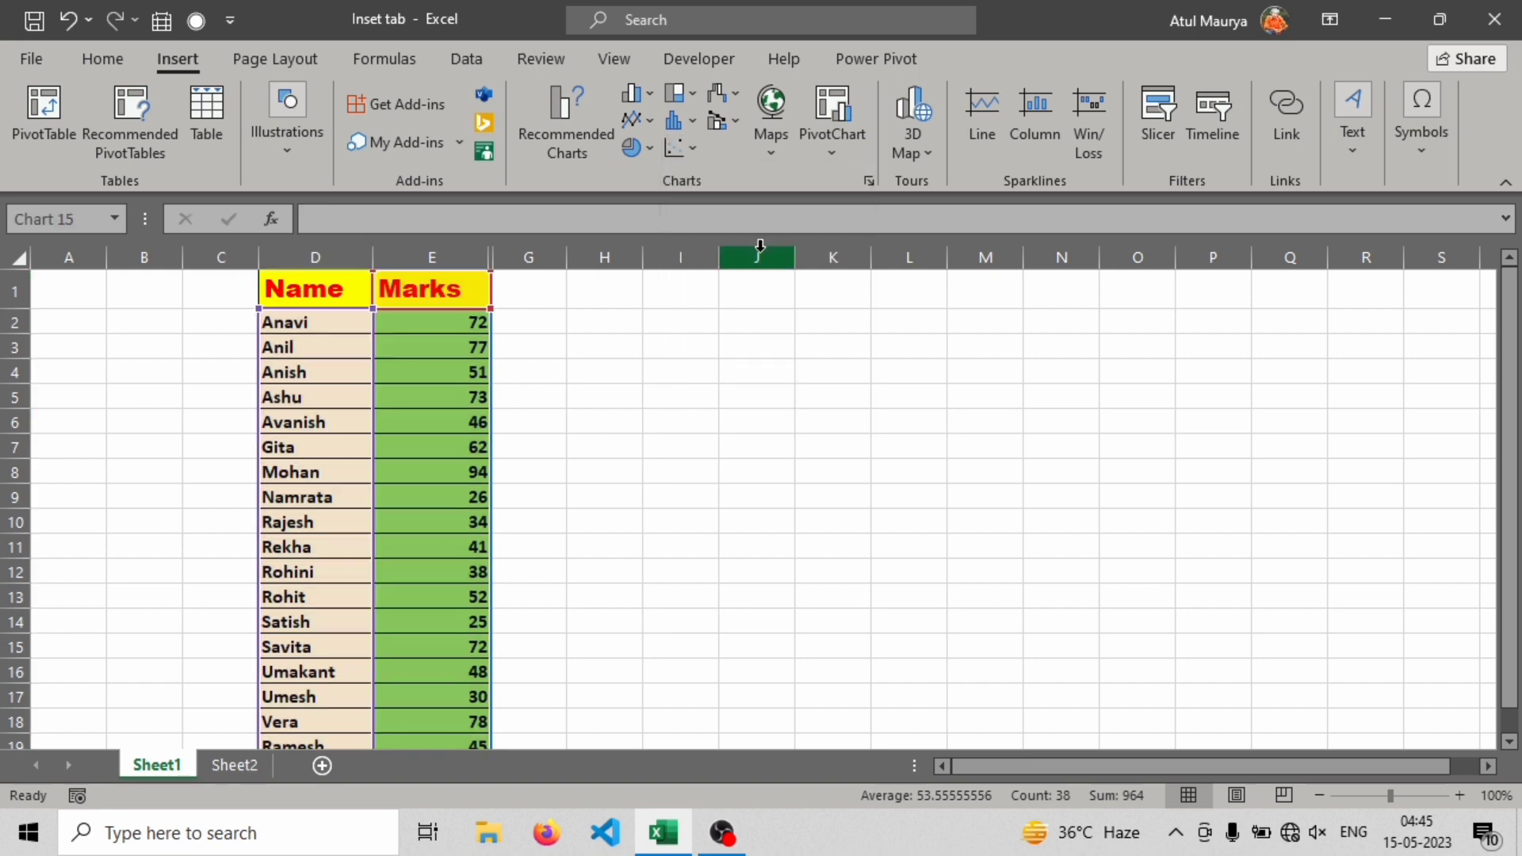
left_click_drag(807, 358, 931, 346)
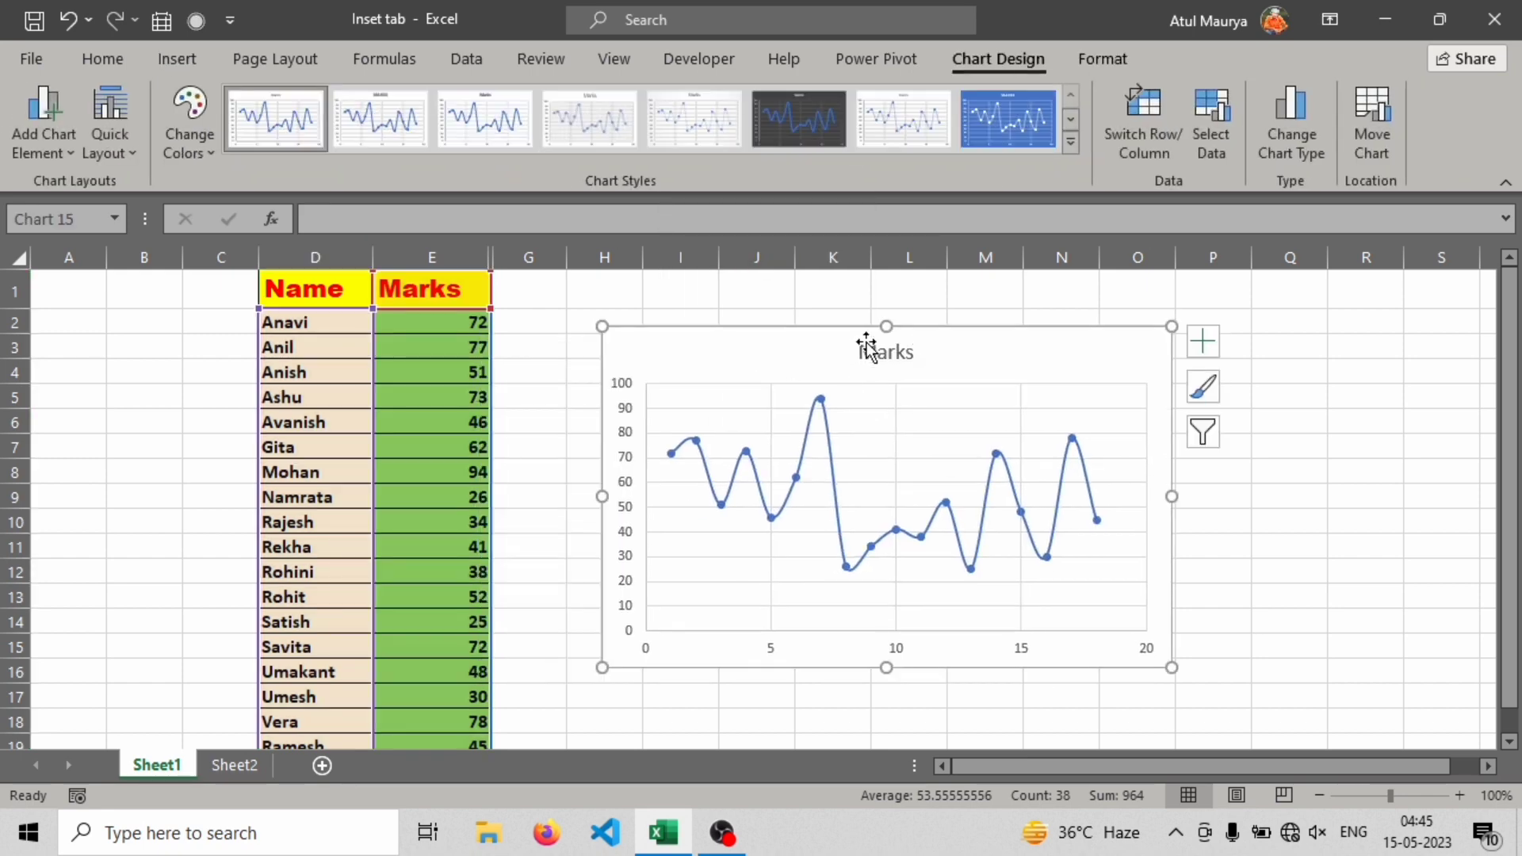
Examine the scatter chart area's formatting options for size, properties, shadow and glow
right_click(806, 366)
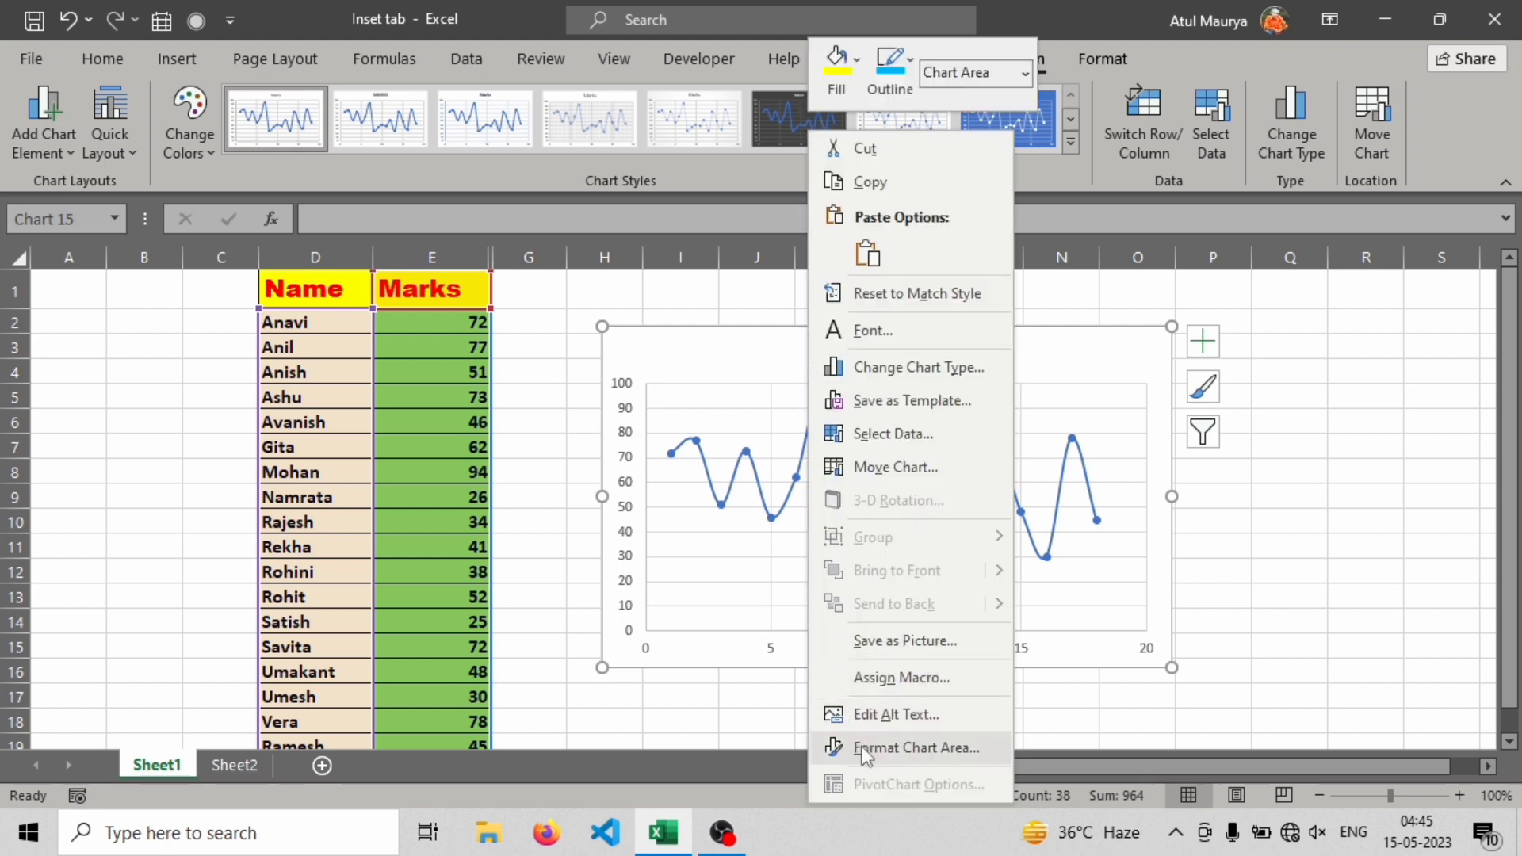
left_click(862, 749)
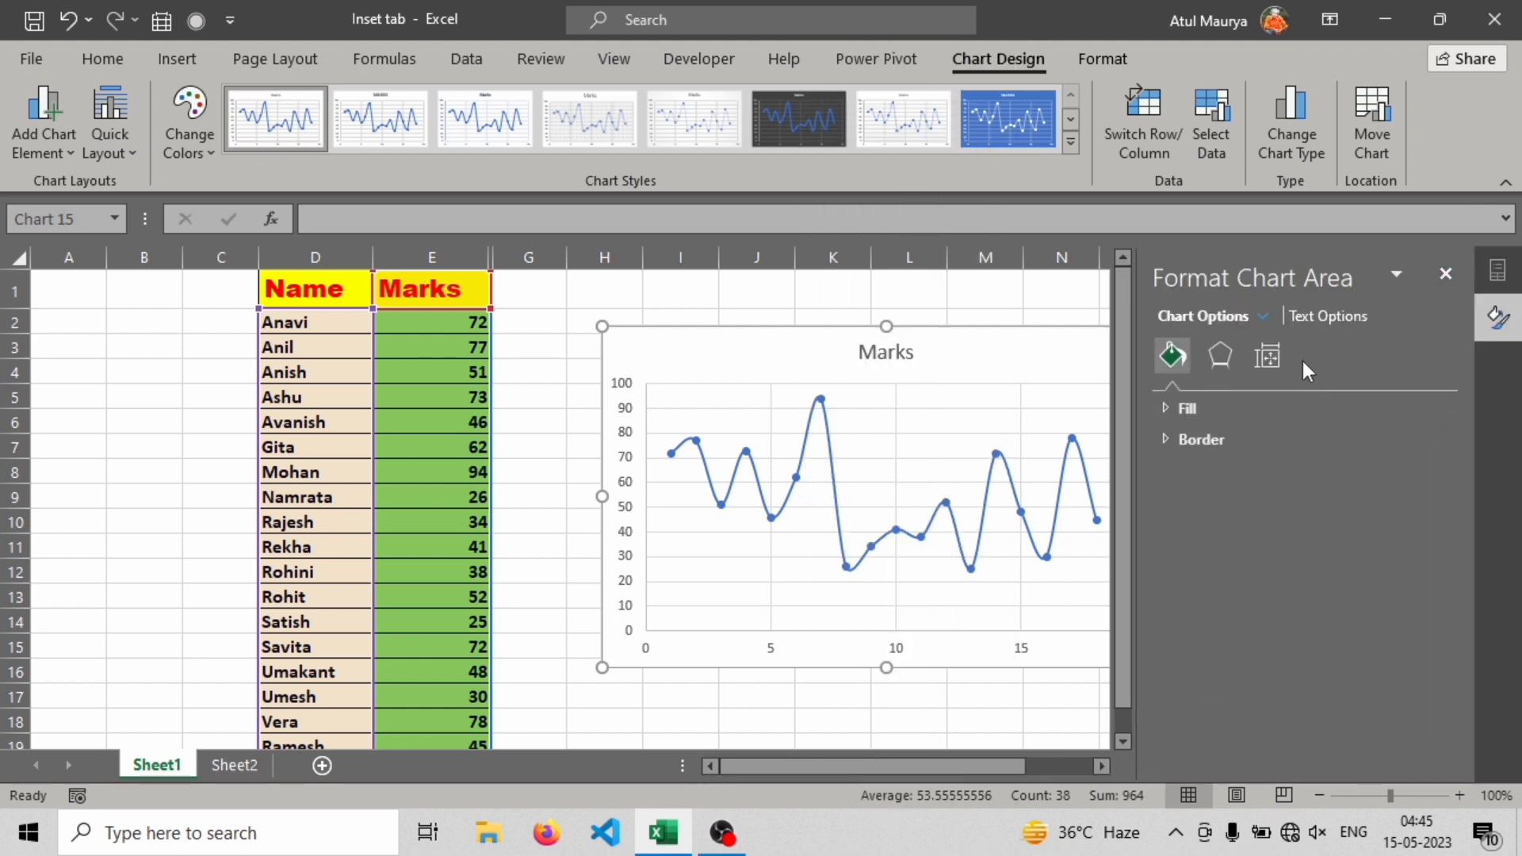
left_click(1257, 363)
left_click(1202, 412)
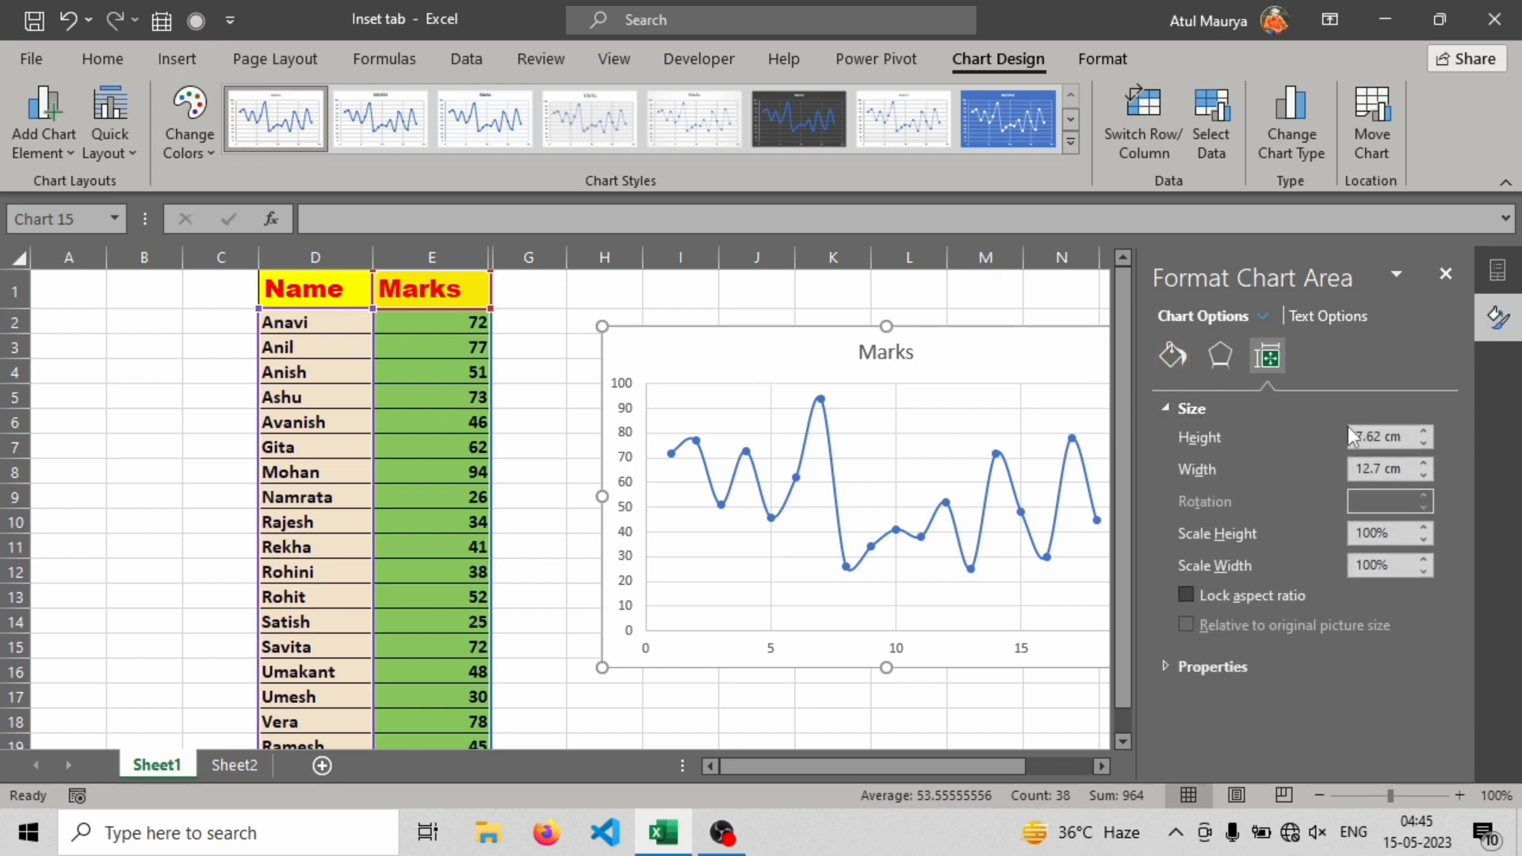
left_click(1211, 669)
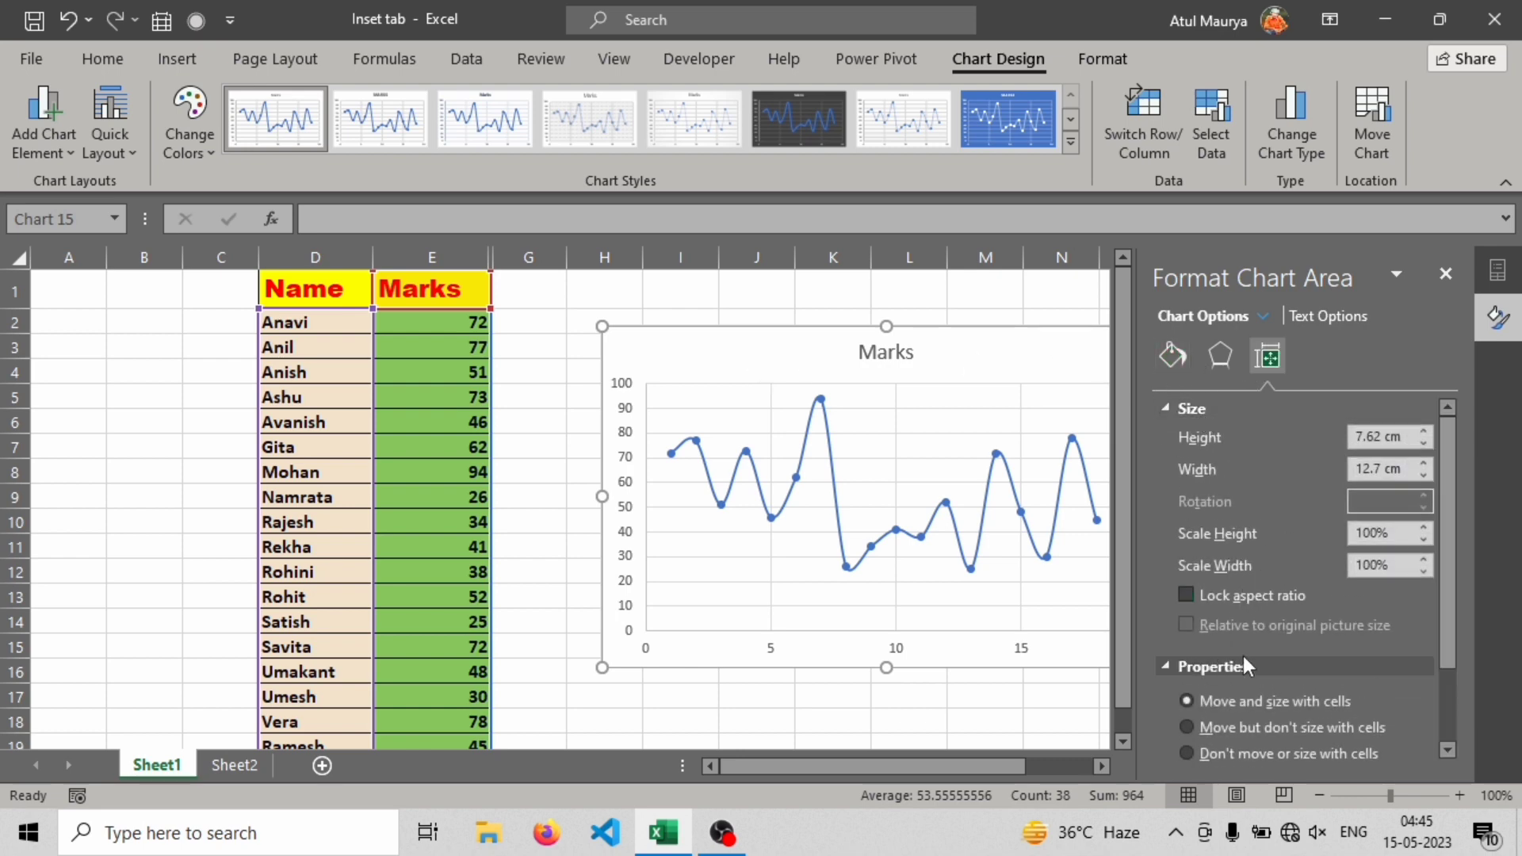
scroll(1260, 646, "down", 3)
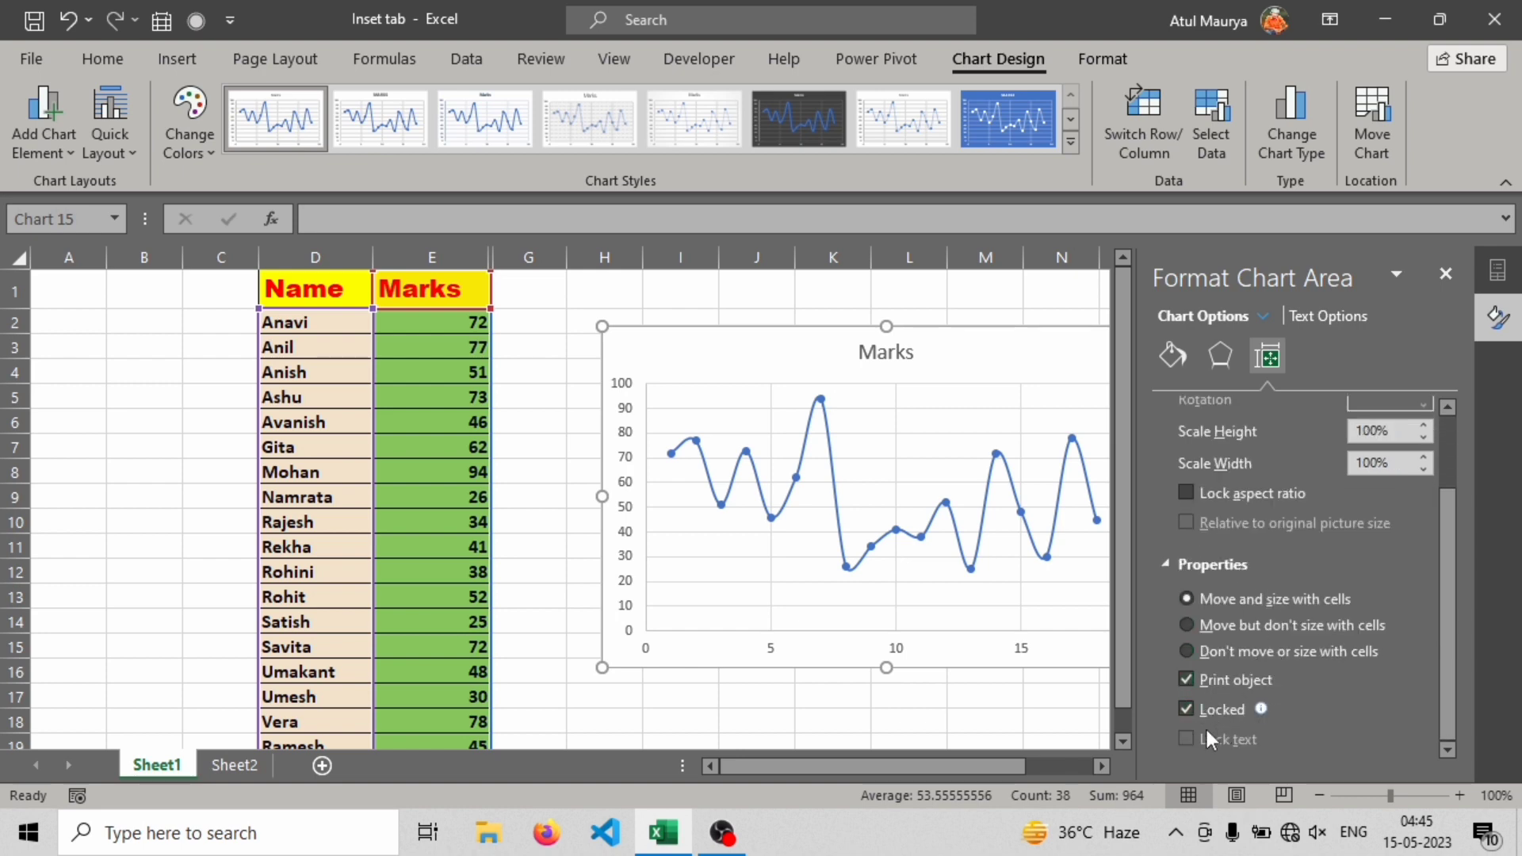
left_click(1219, 354)
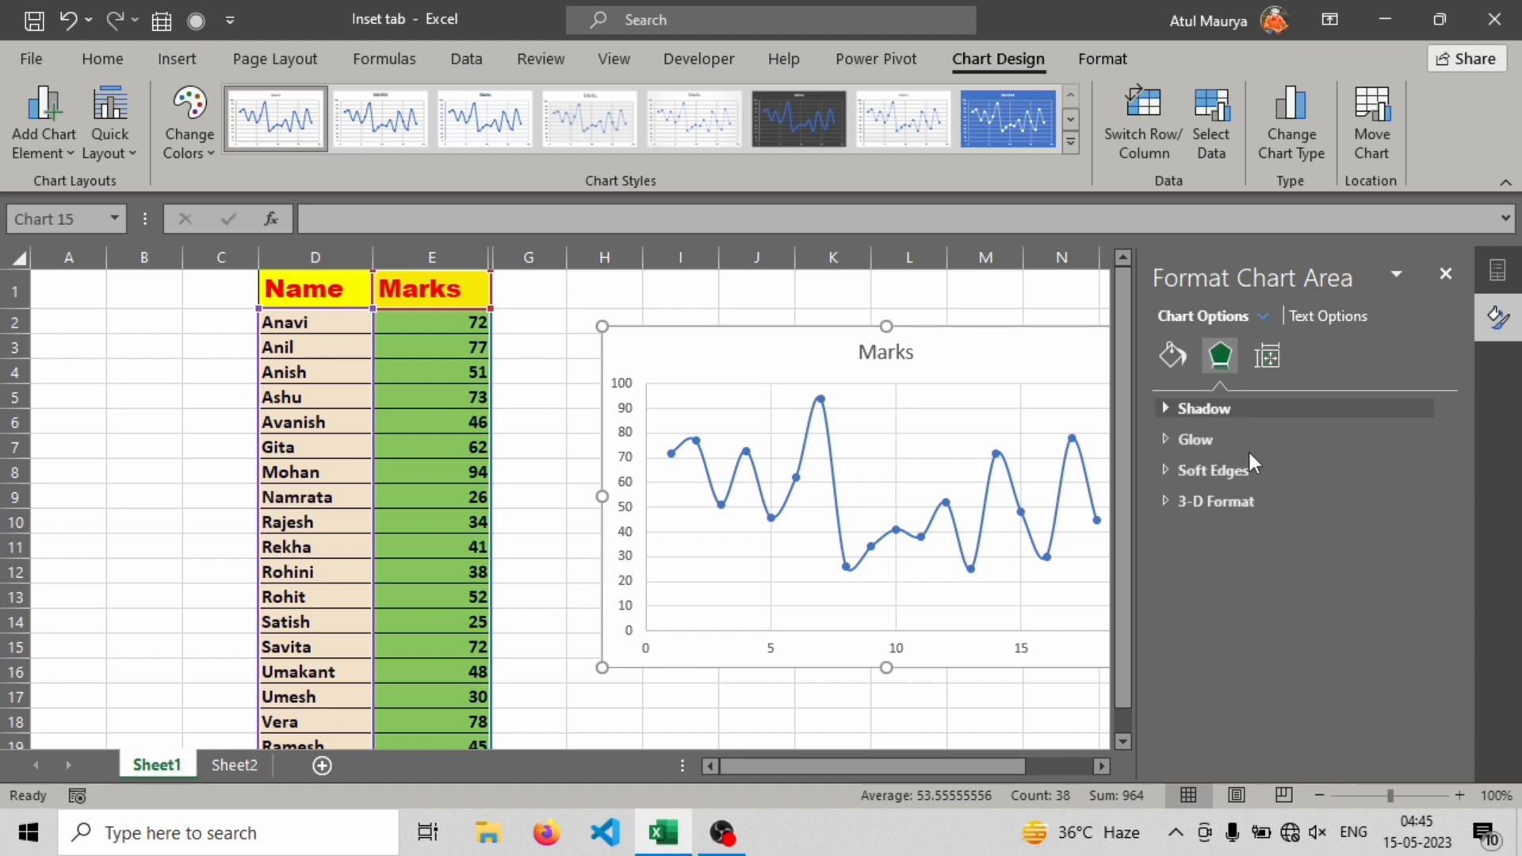
left_click(1205, 415)
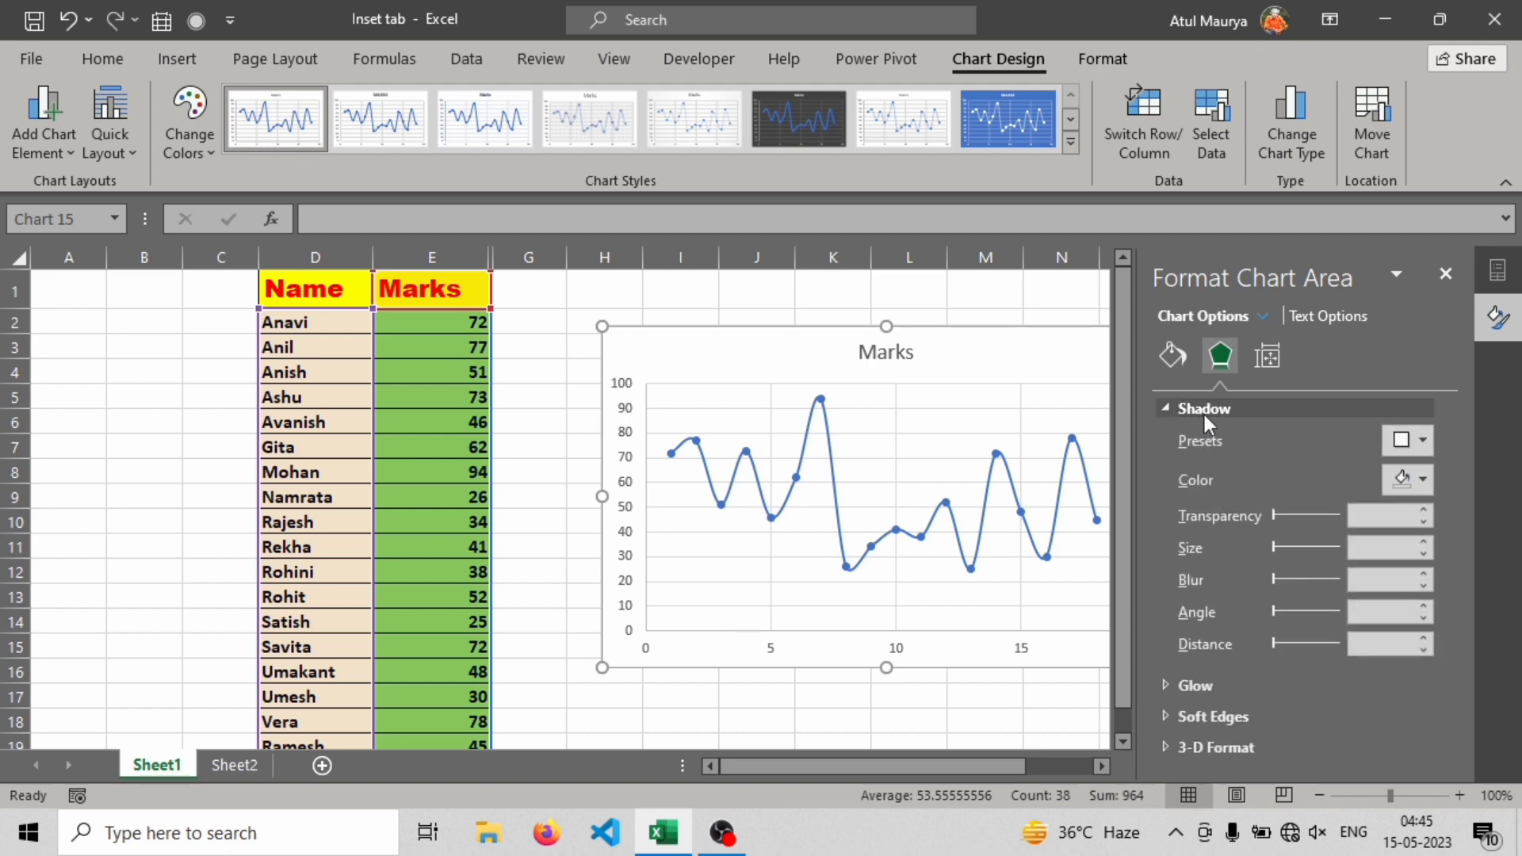
left_click(1204, 415)
left_click(1206, 441)
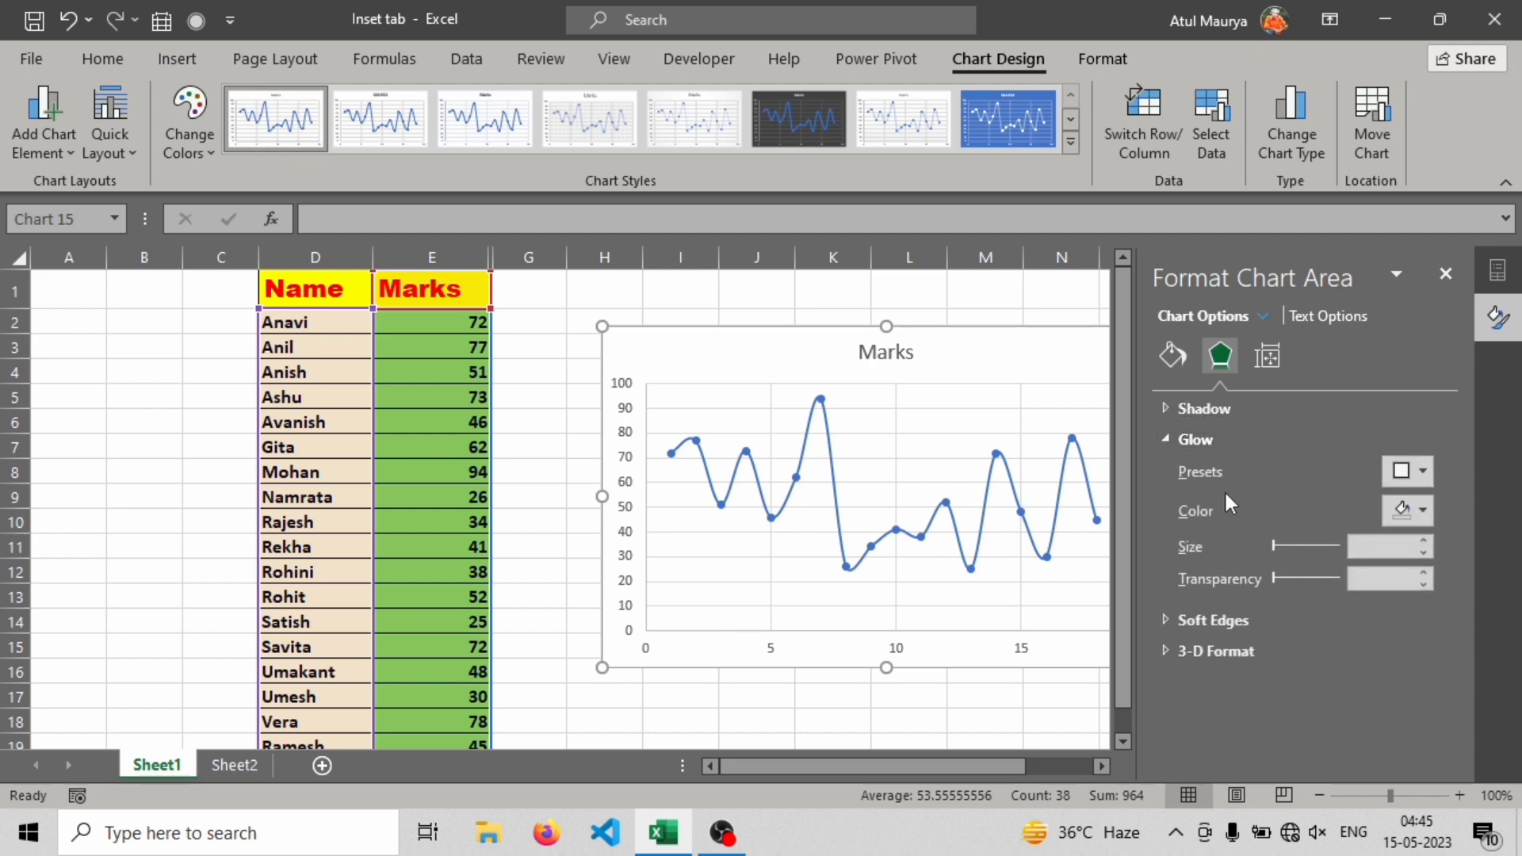
left_click(1211, 439)
left_click(1217, 437)
left_click_drag(1277, 549, 1238, 579)
Try a solid fill on the chart area, then give it a light upward-diagonal pattern fill
left_click(1172, 356)
left_click(1207, 412)
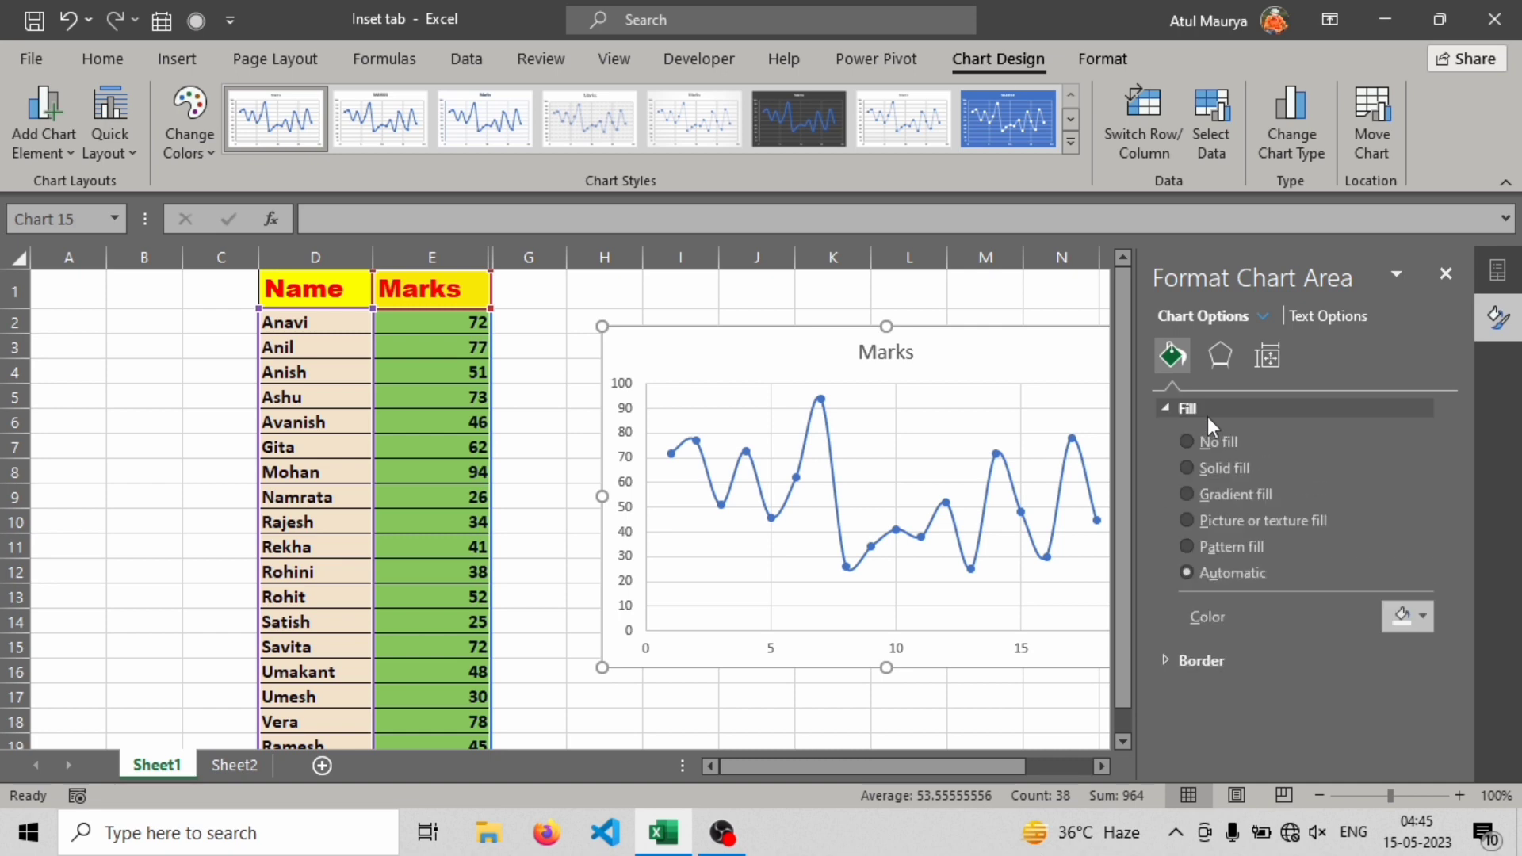
left_click(1190, 469)
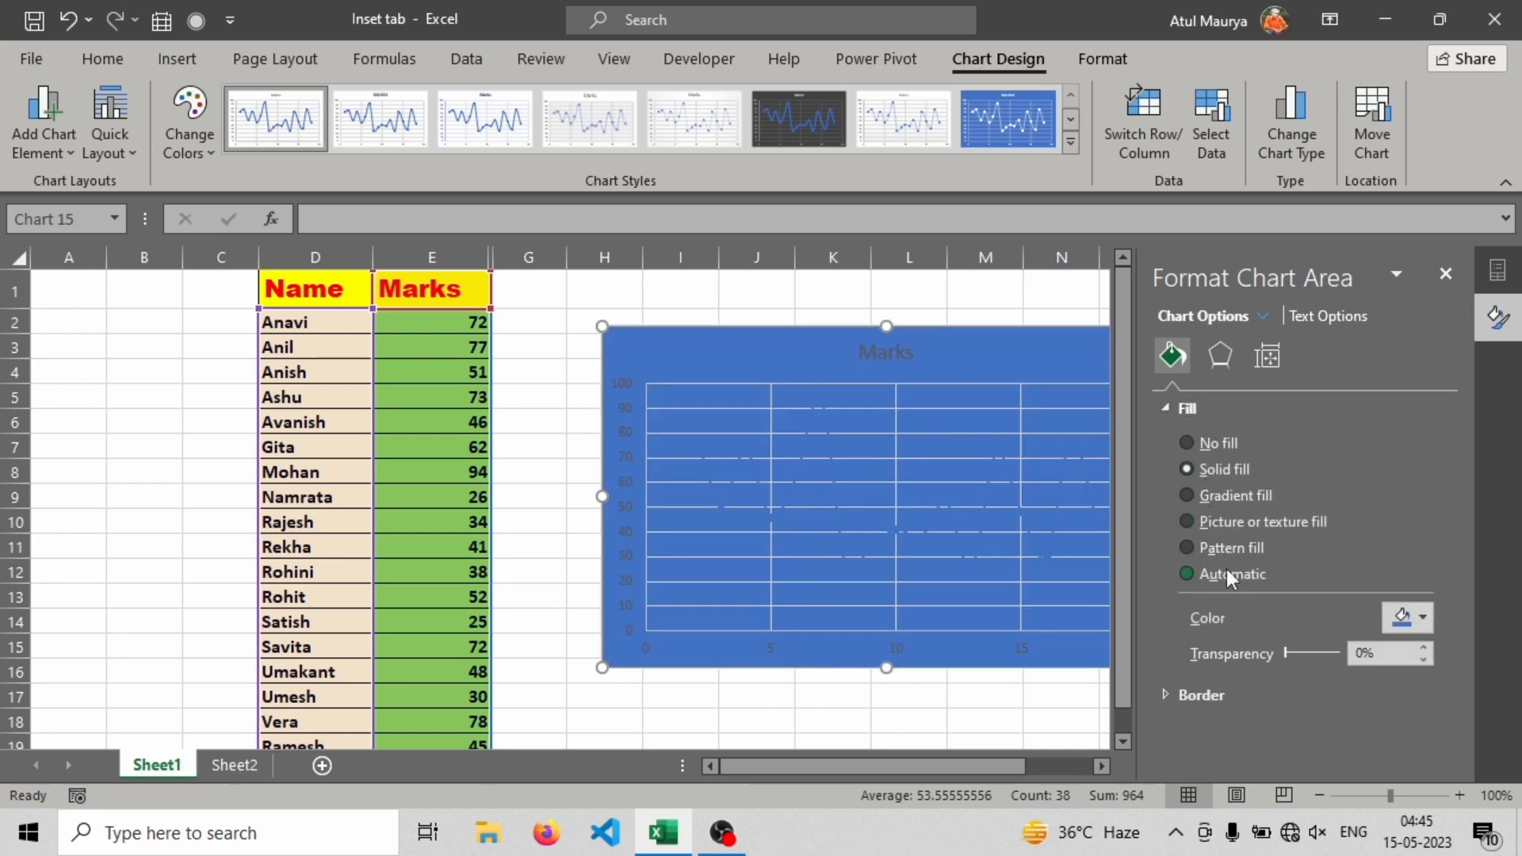
left_click(1191, 547)
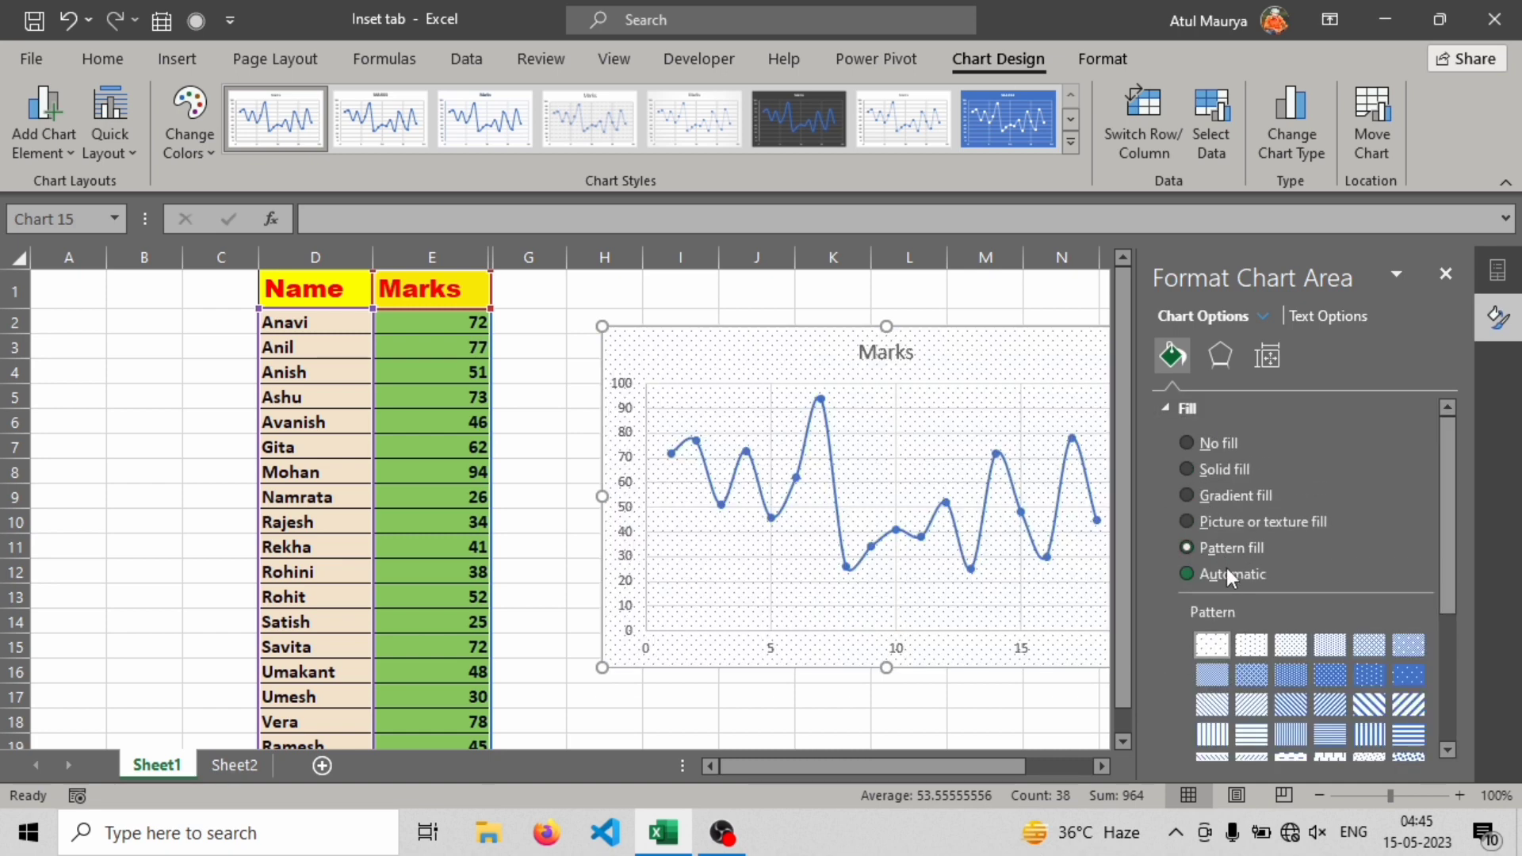
left_click(1300, 647)
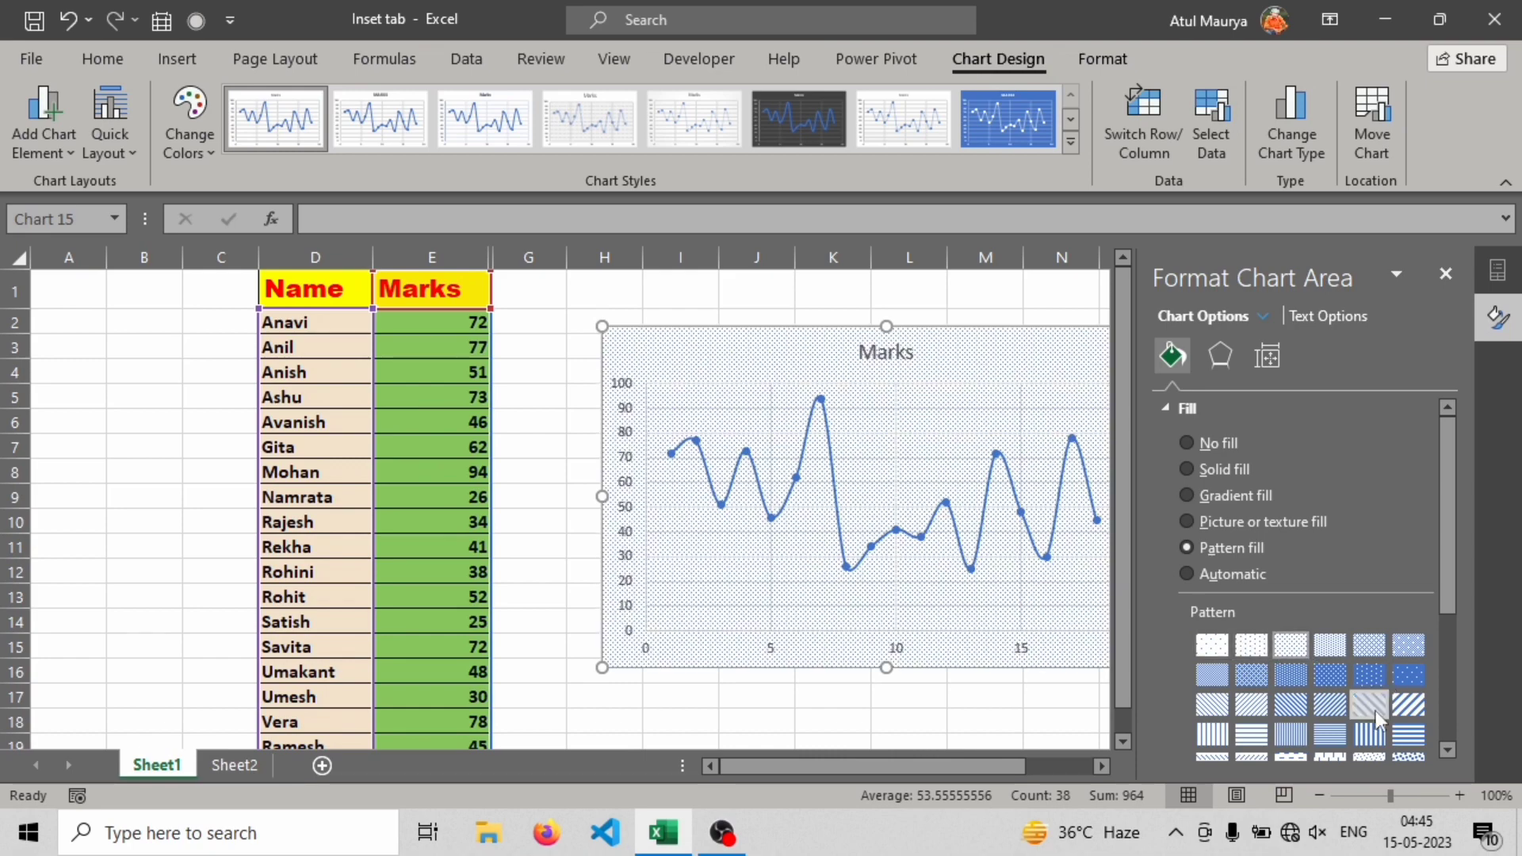
left_click(1250, 704)
left_click(1442, 274)
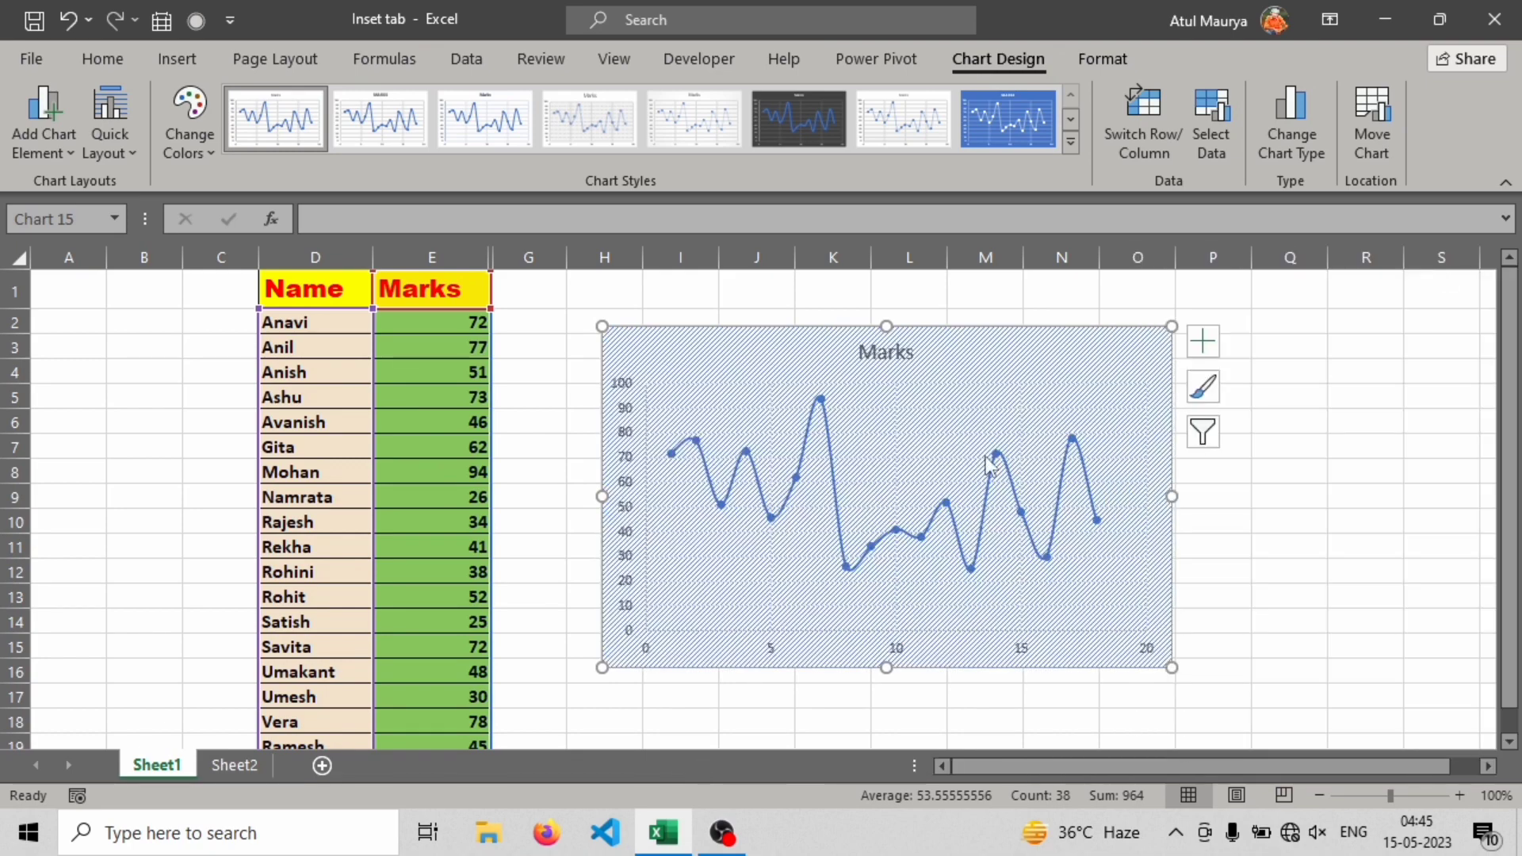
Apply the blue eighth chart style to the scatter chart and delete the chart from the sheet
left_click(995, 112)
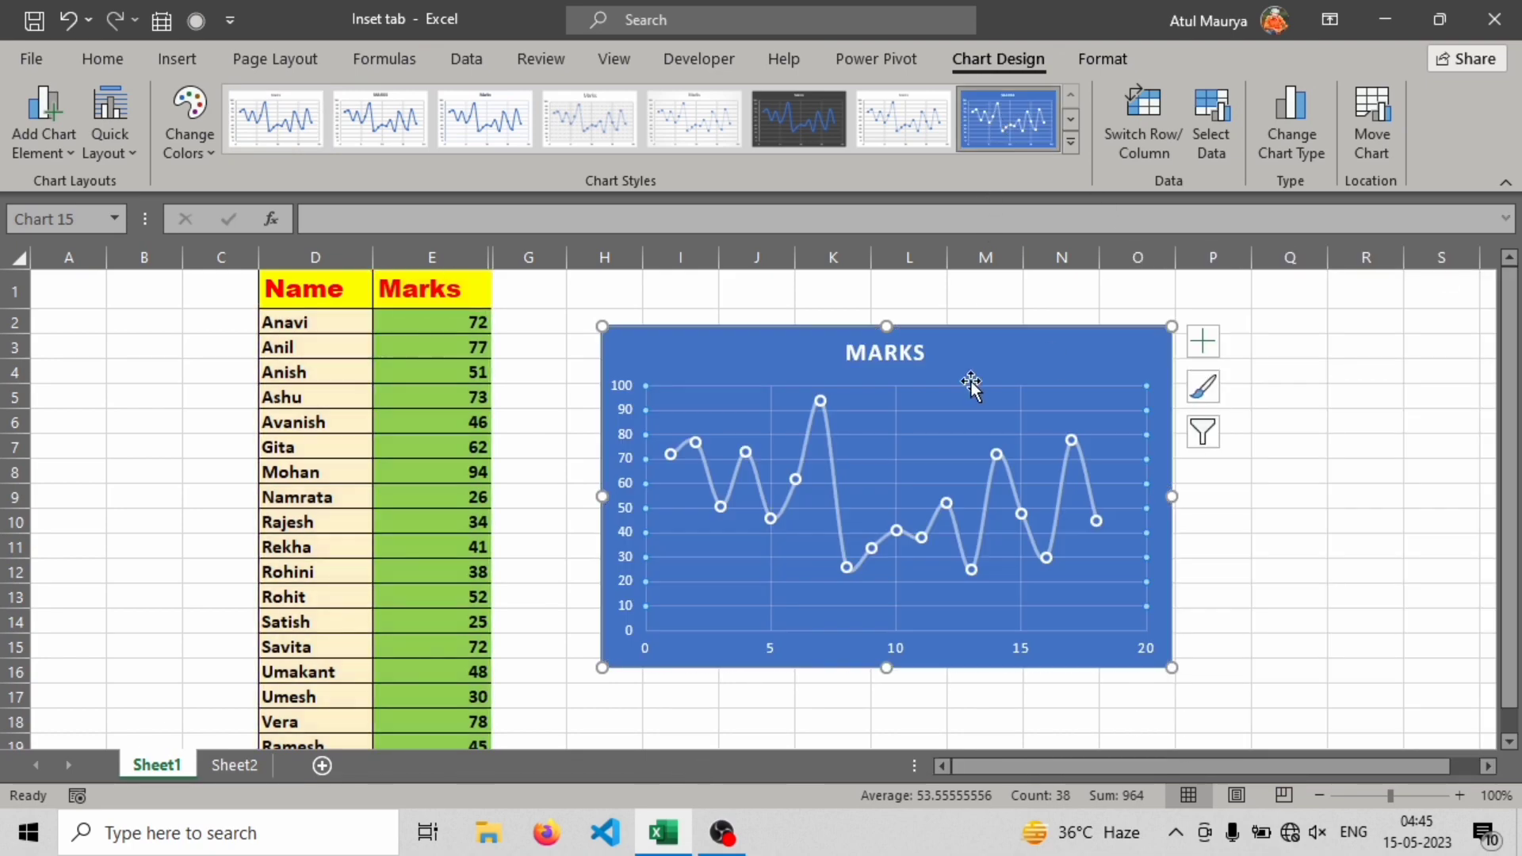
left_click(871, 372)
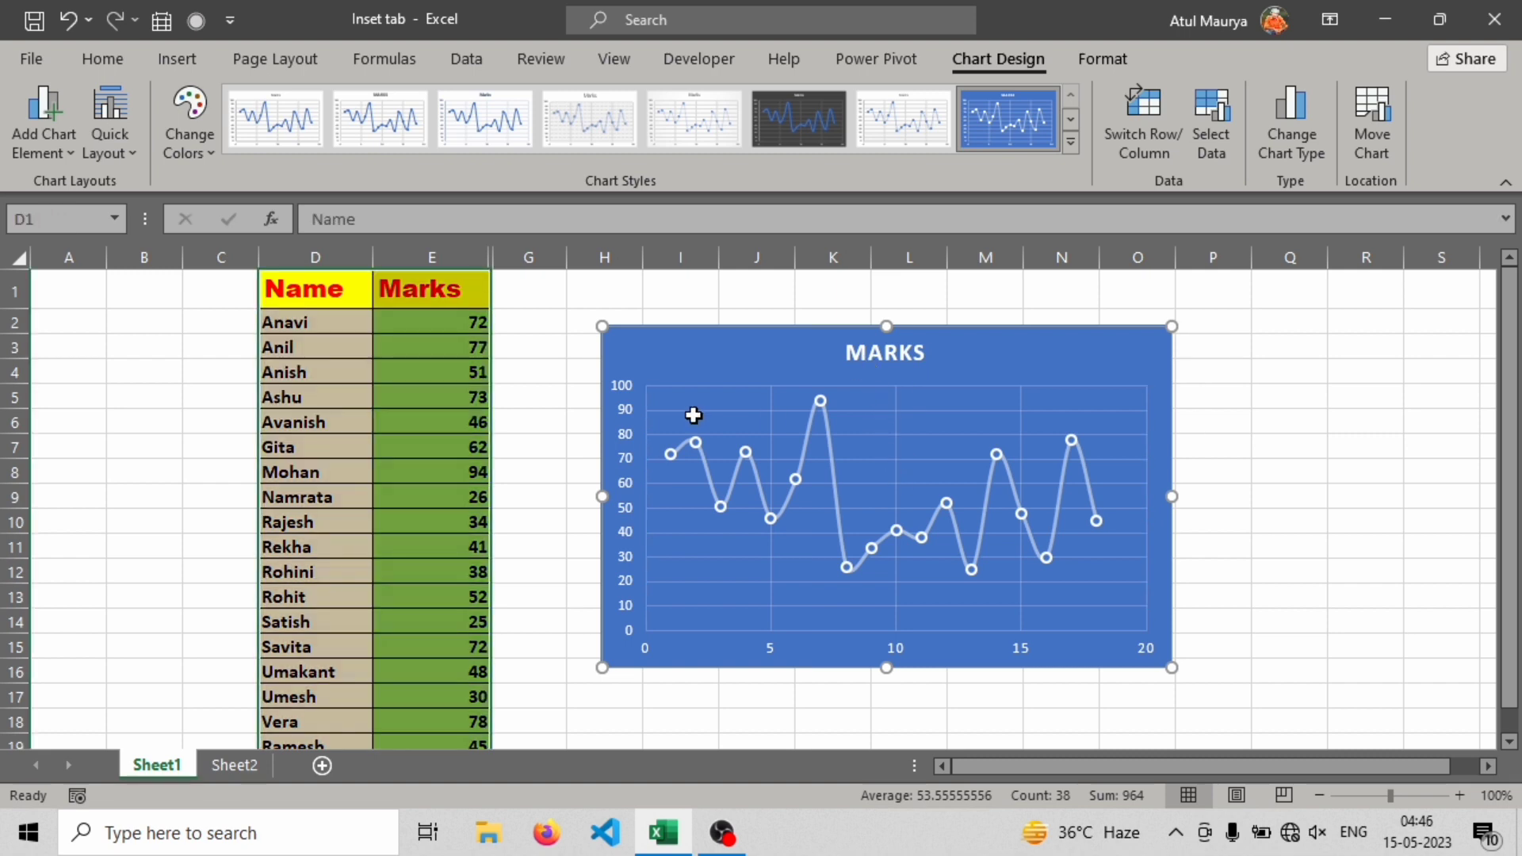
key("Delete")
Try to insert a contour surface chart from the names and the single Marks column
left_click(179, 60)
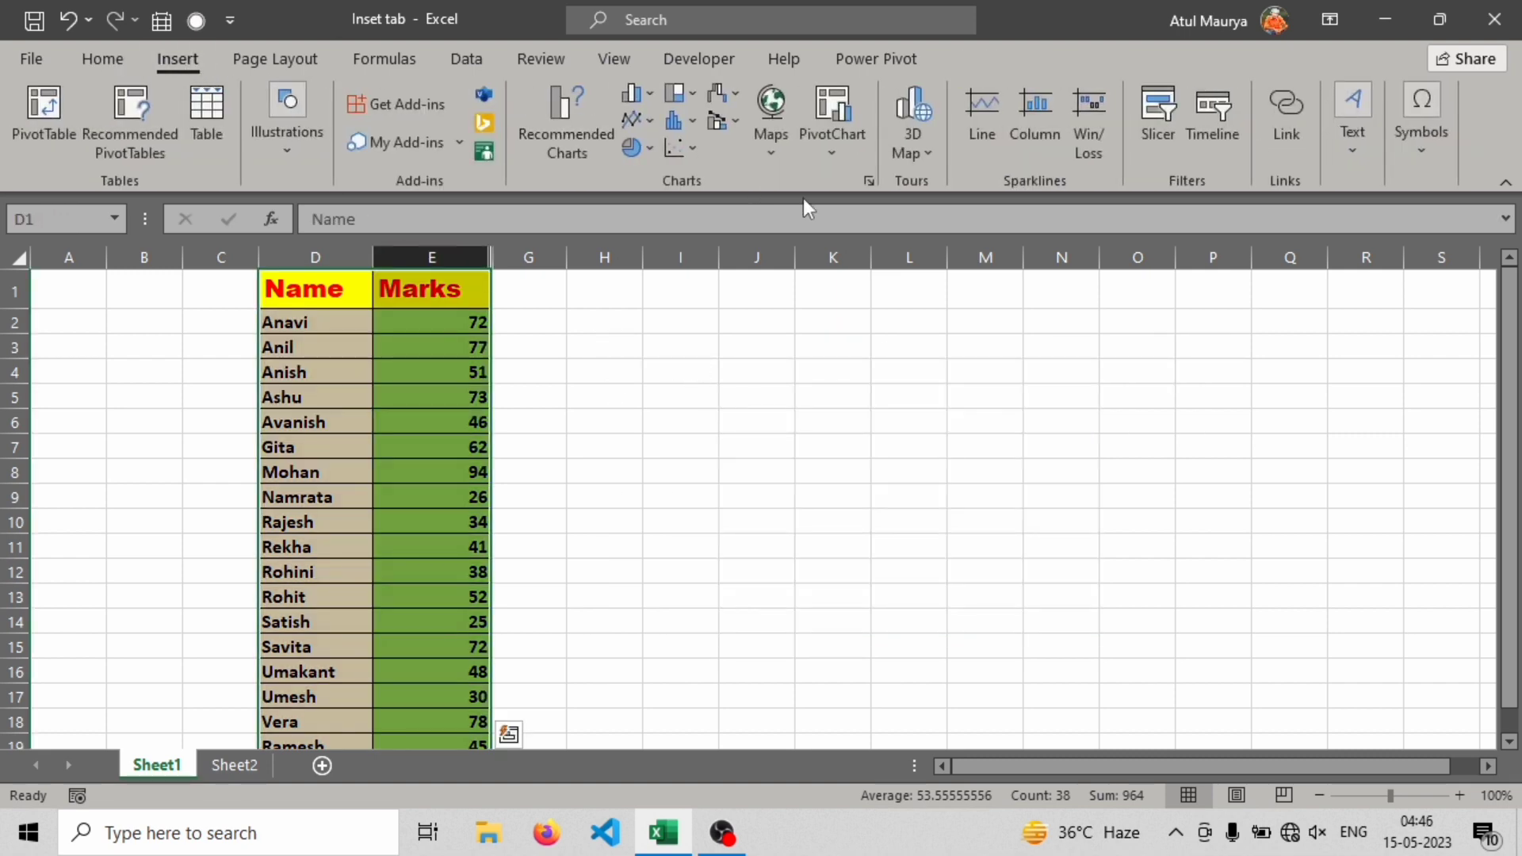
left_click(736, 93)
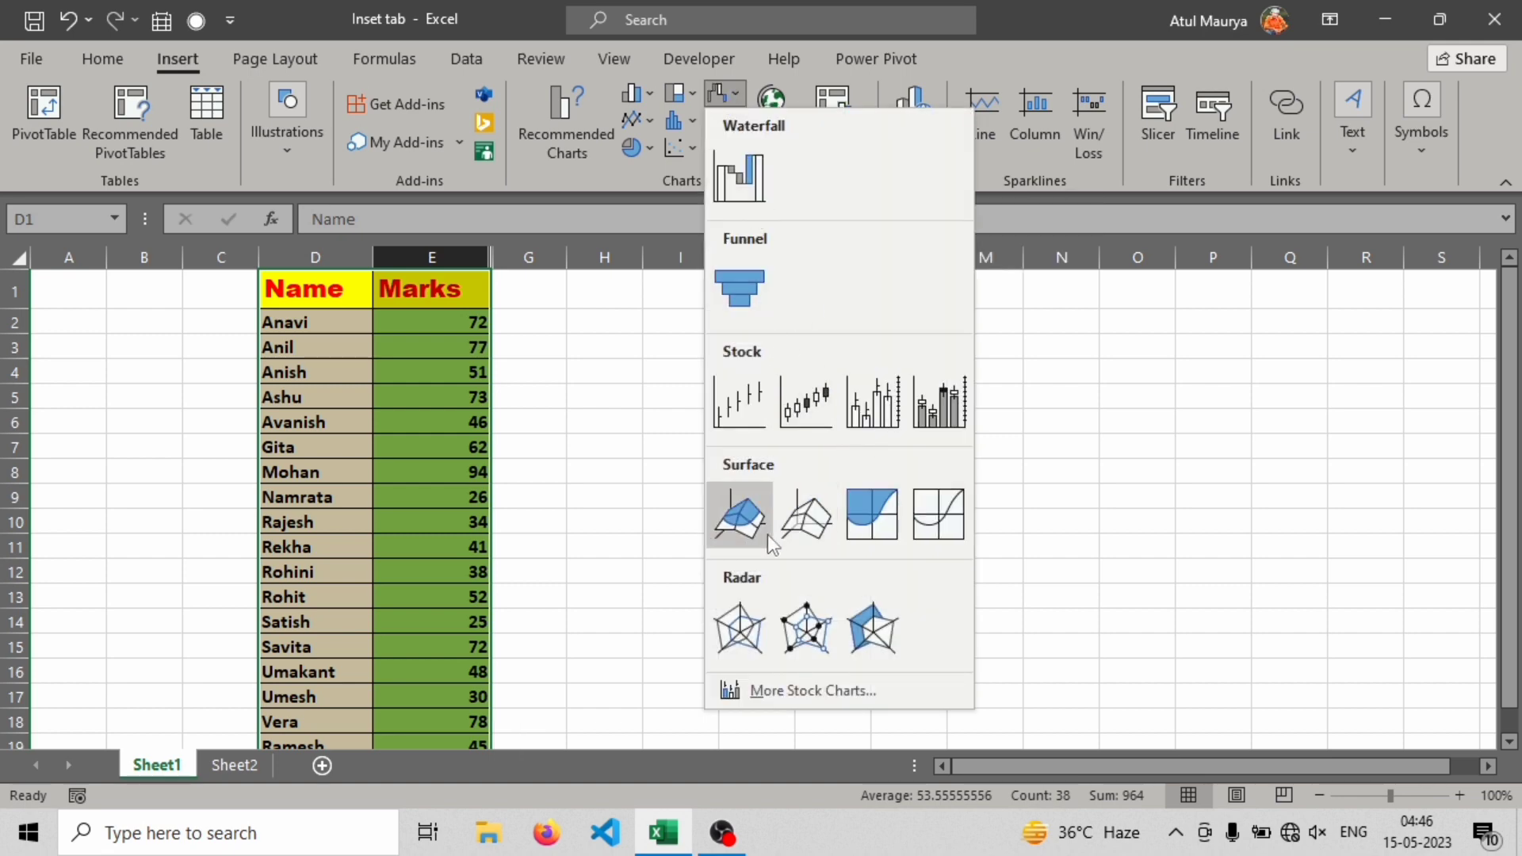
left_click(876, 534)
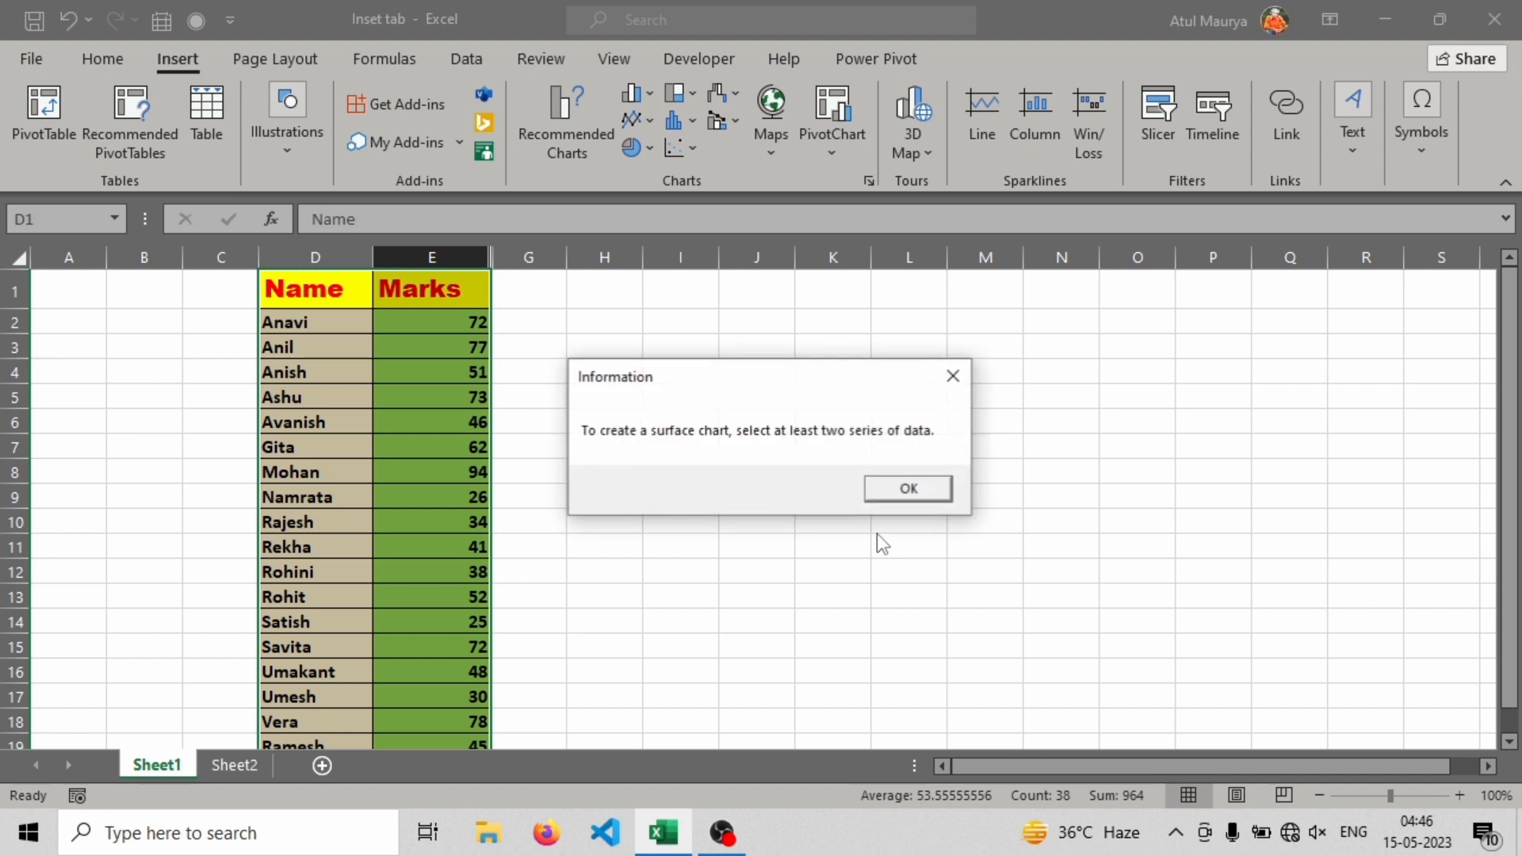
left_click(923, 490)
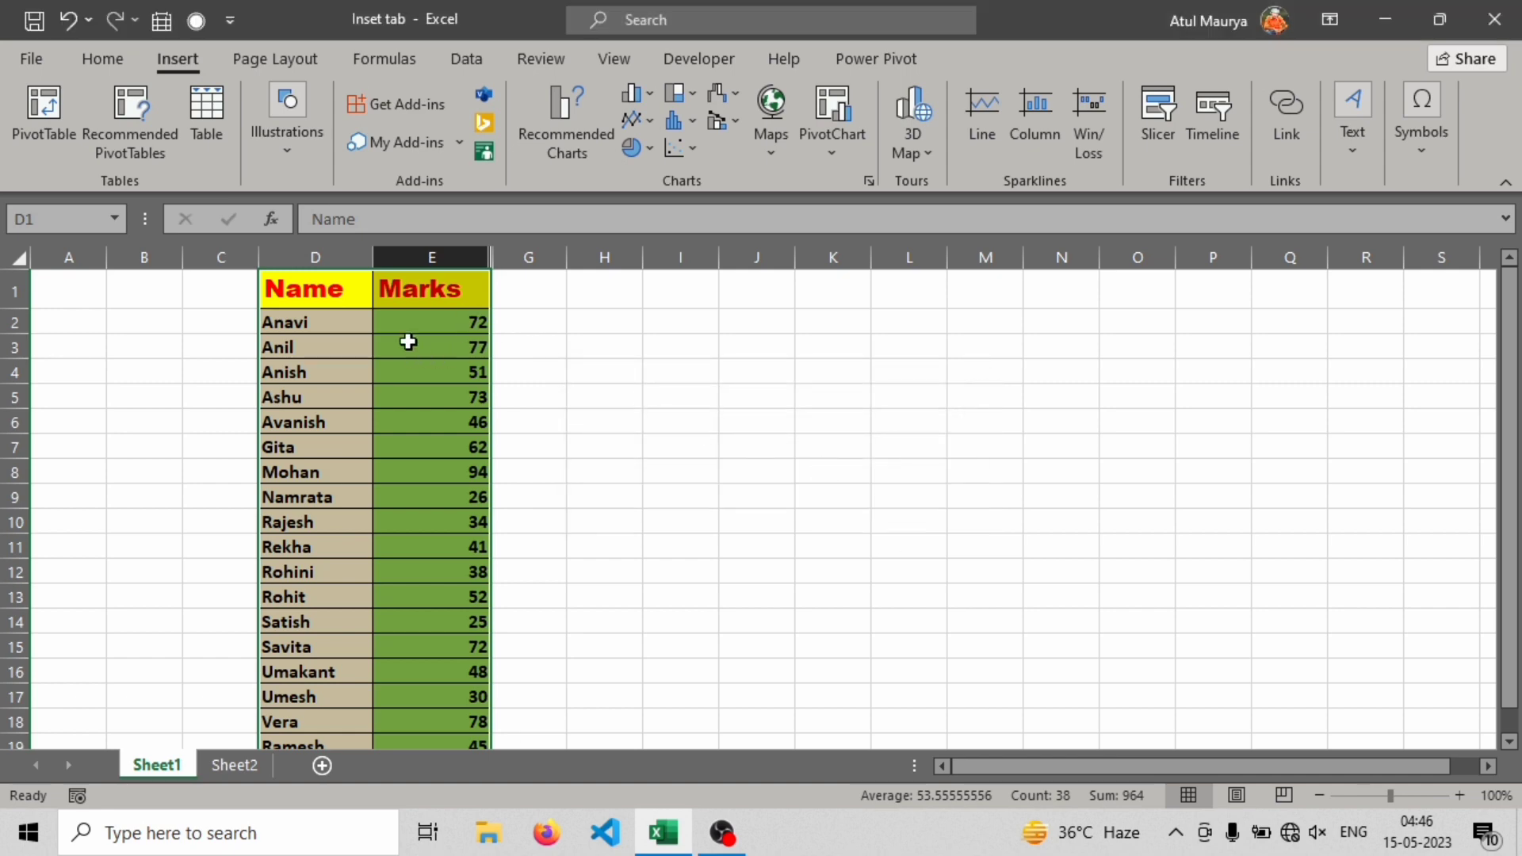
Unhide the hidden column F between columns E and G and select its Mark 2 header cell
left_click_drag(434, 258, 531, 255)
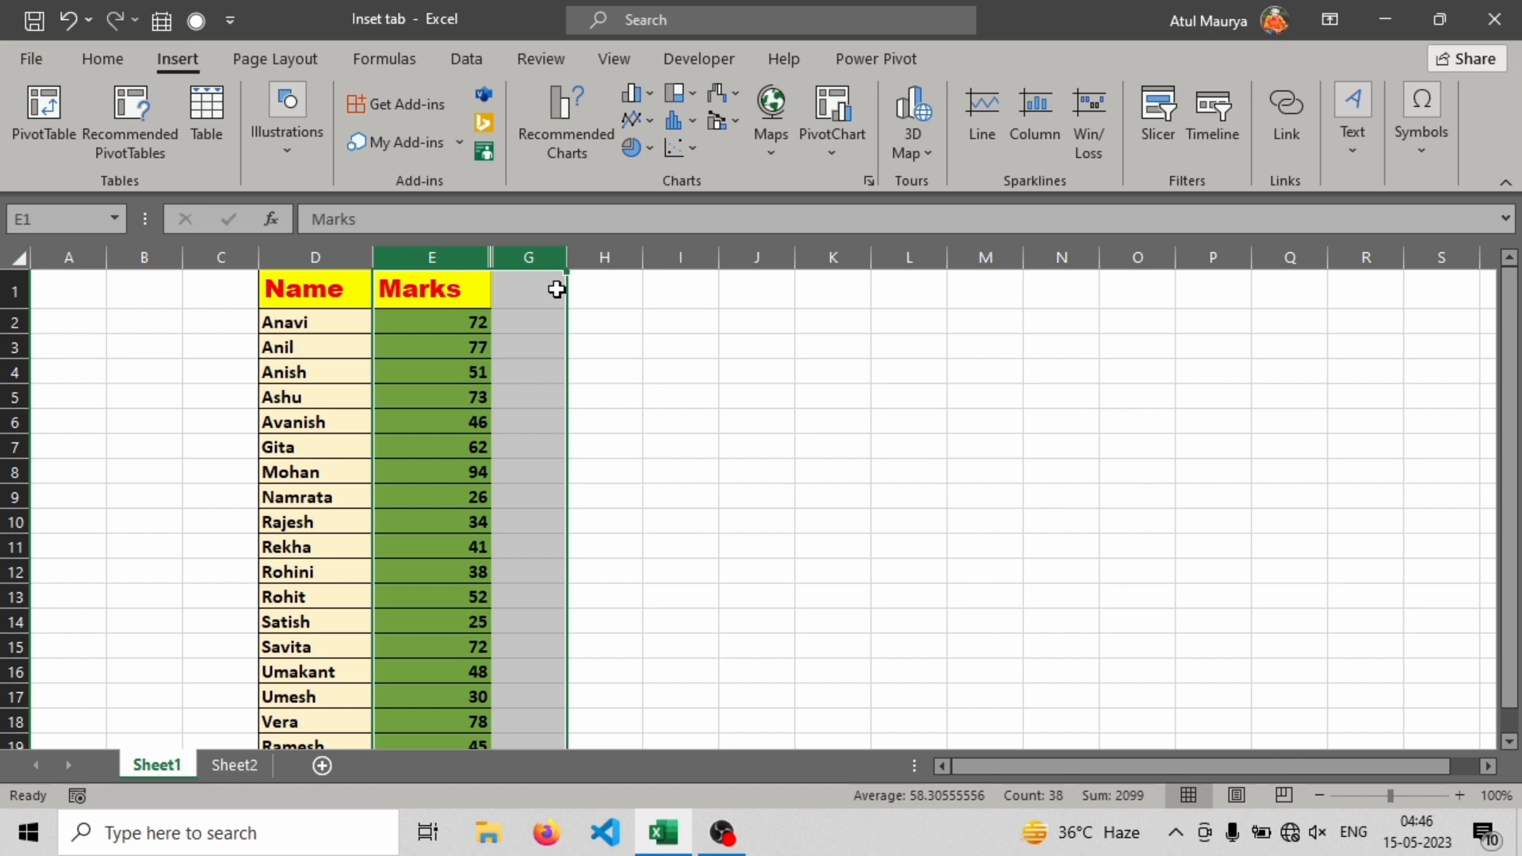
right_click(557, 290)
left_click(584, 690)
left_click(594, 298)
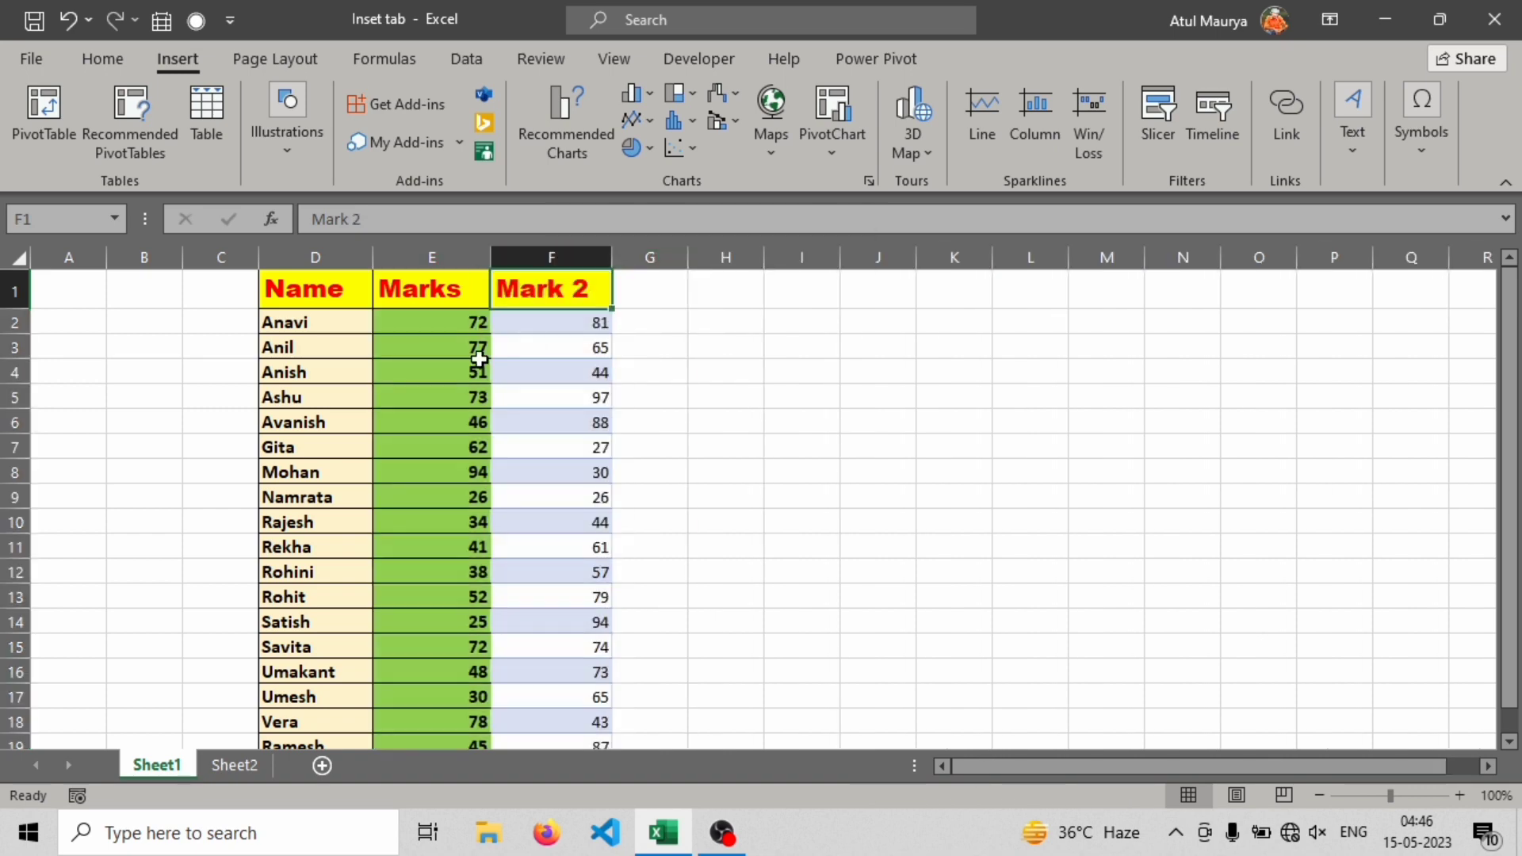
Insert a contour surface chart of the names with the Marks and Mark 2 columns and place it beside the table
left_click(734, 98)
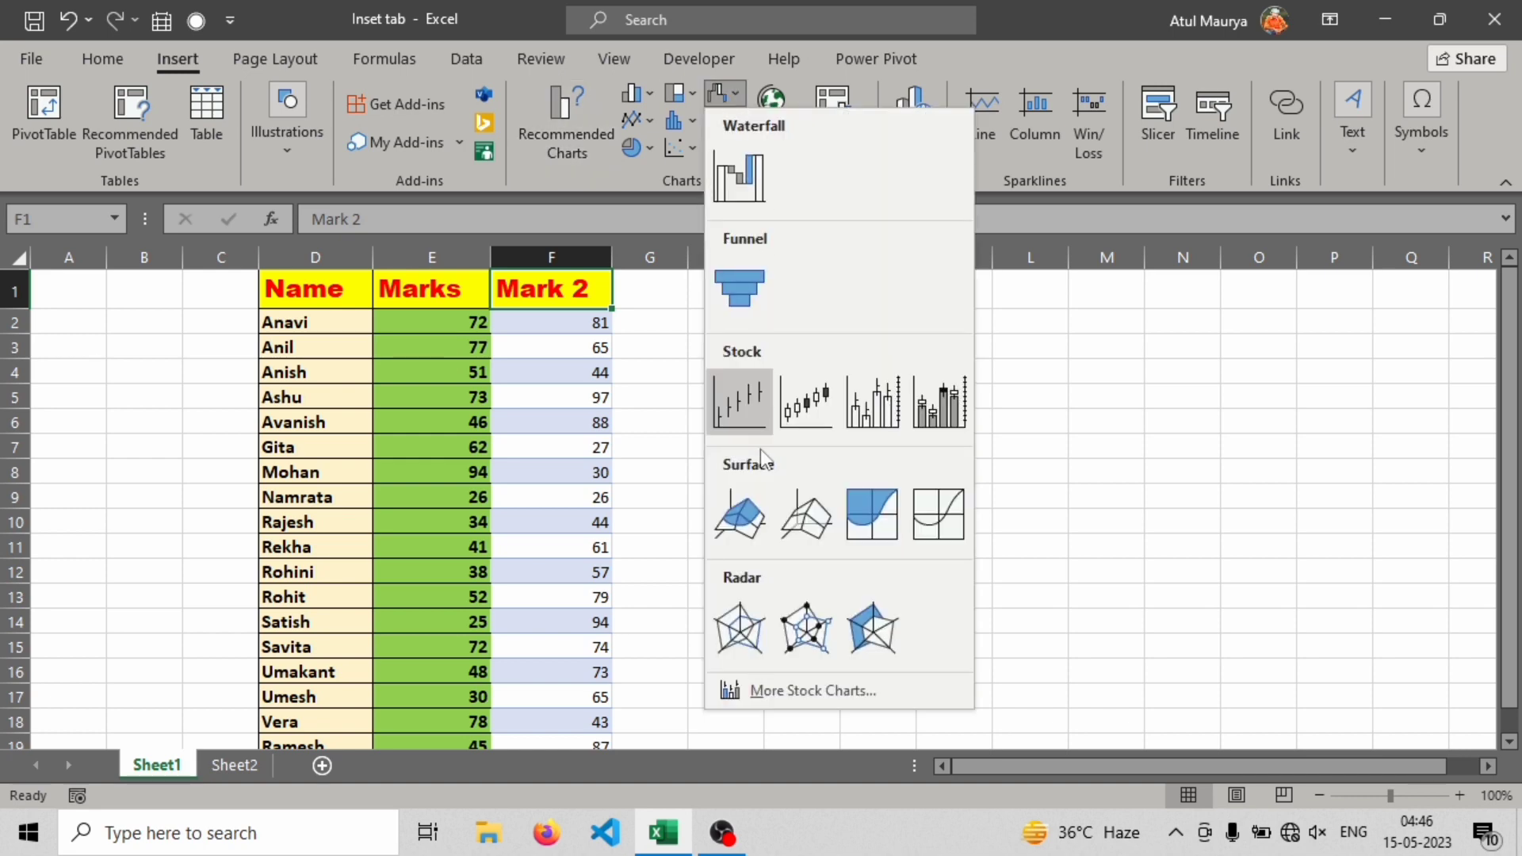
left_click(830, 519)
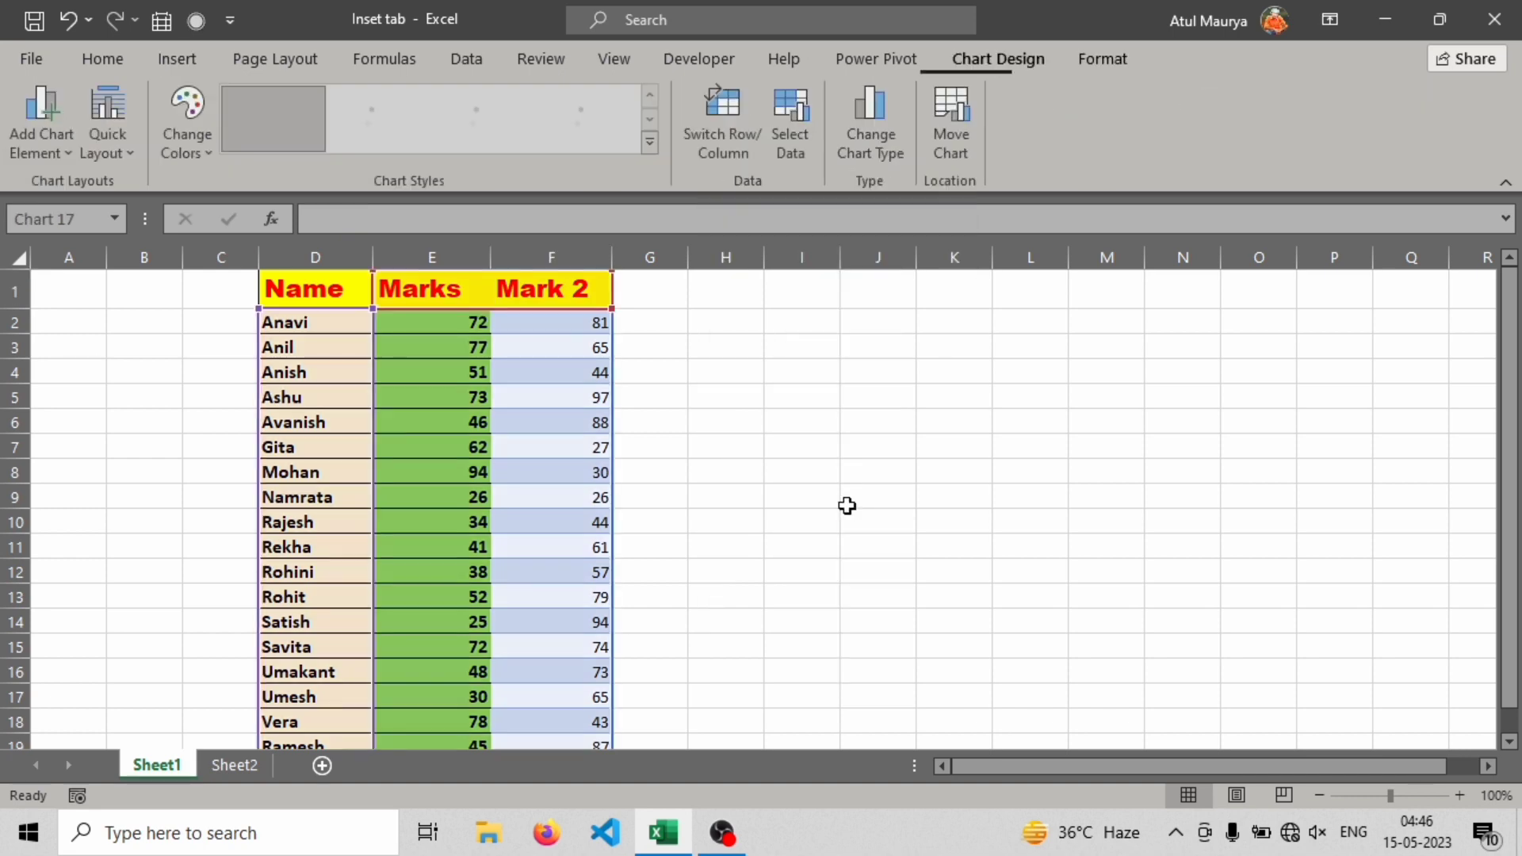
left_click_drag(869, 344, 999, 309)
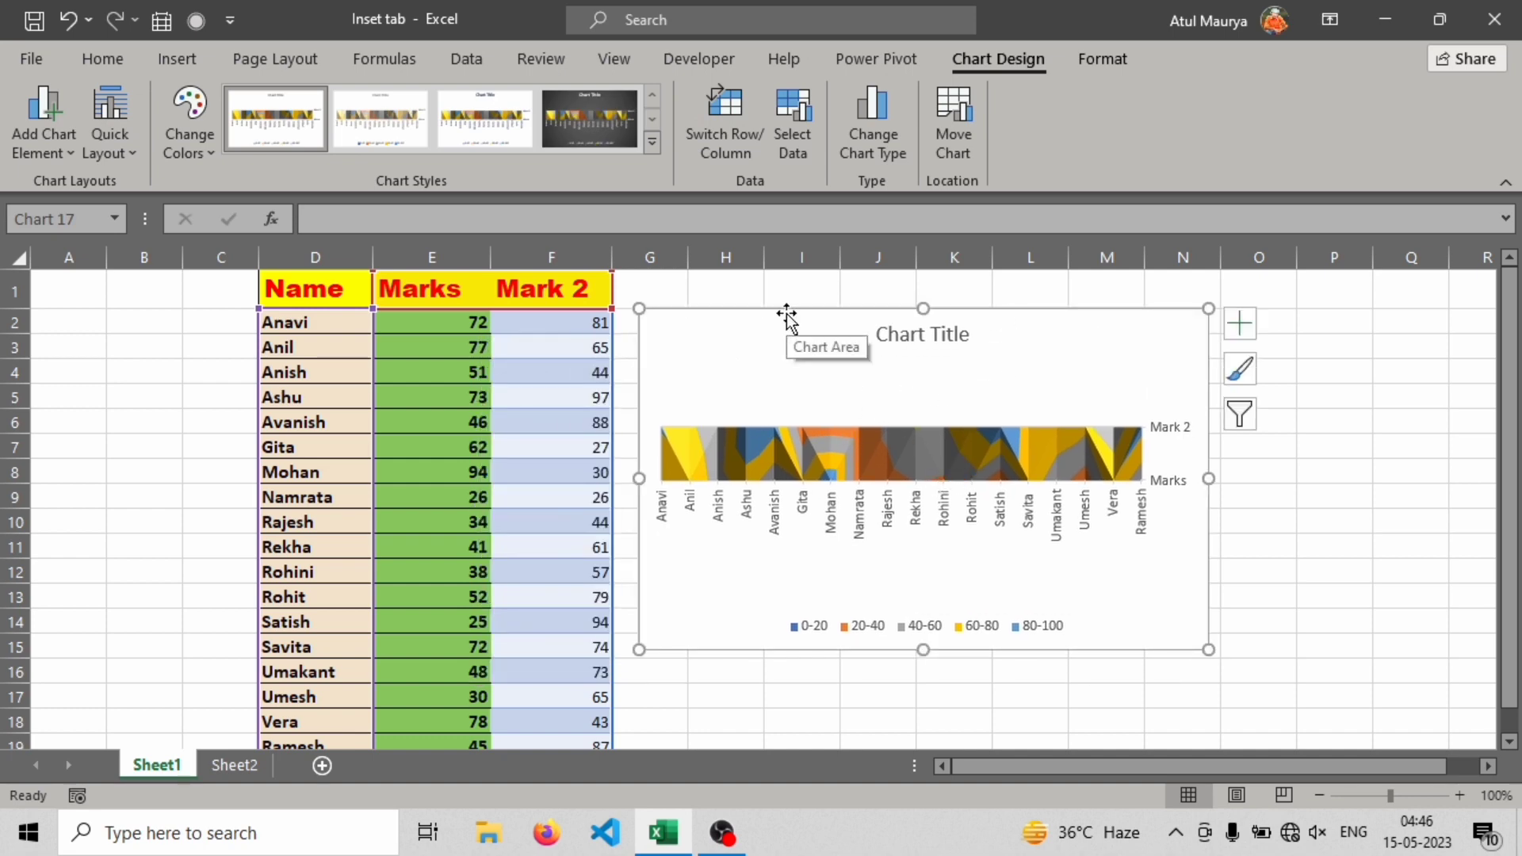
Apply the dark fourth chart style to the surface chart and delete the chart from the sheet
left_click(573, 122)
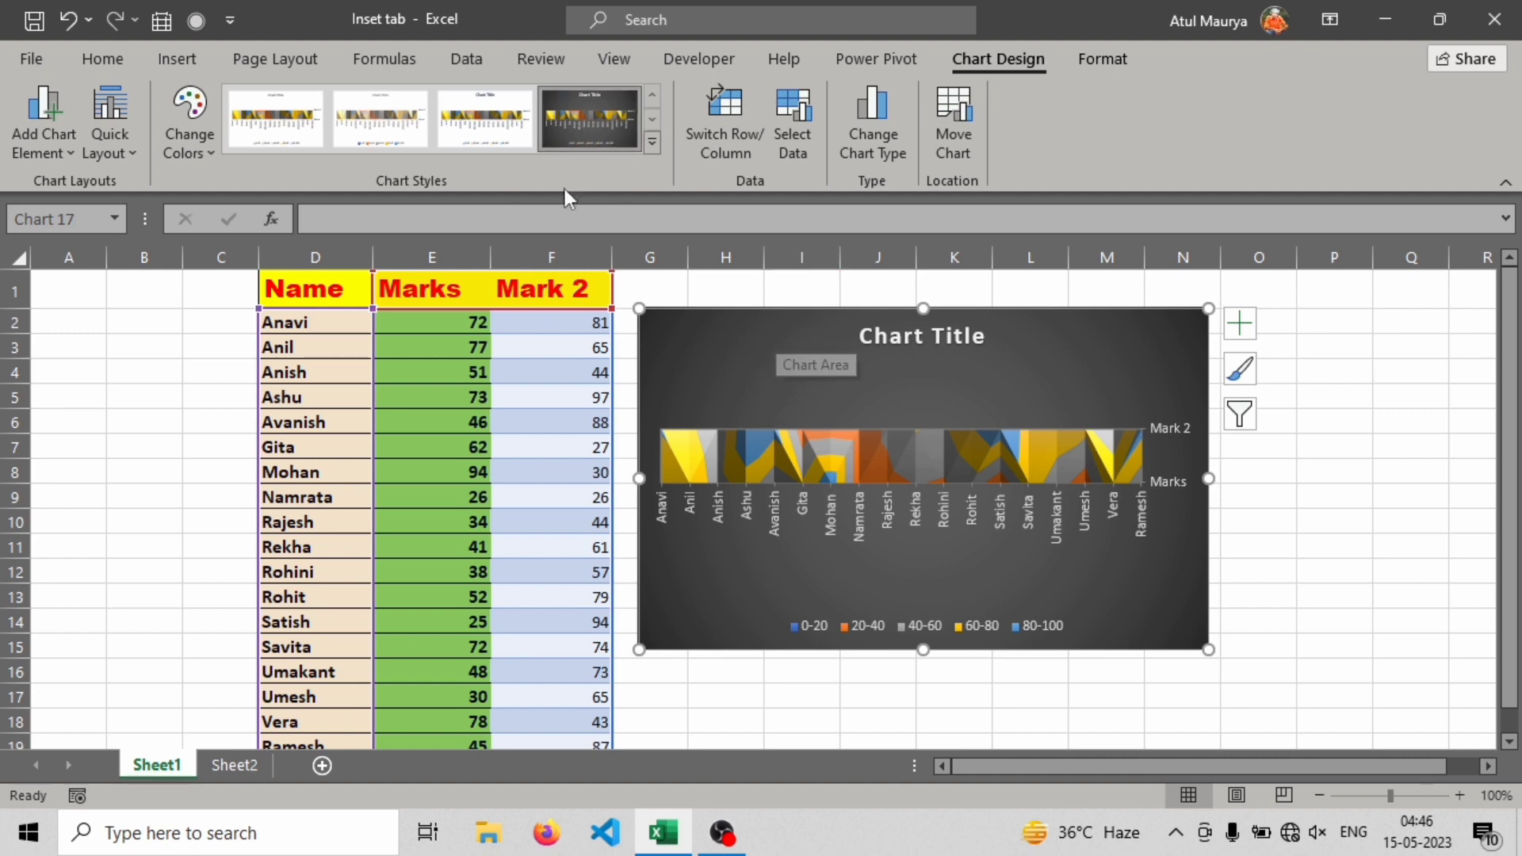
key("Delete")
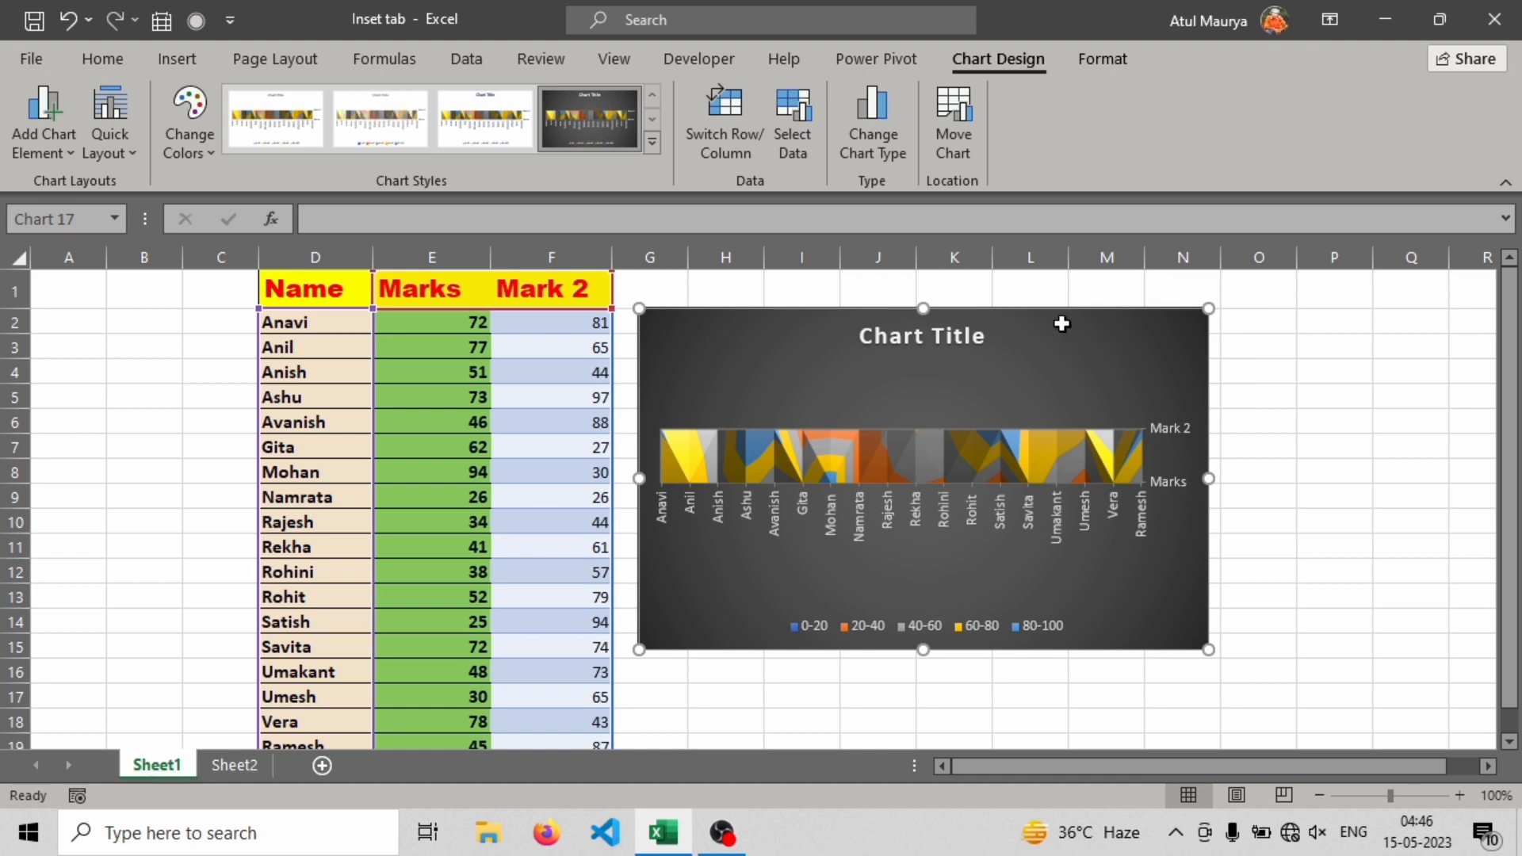
Insert a clustered column and line combo chart comparing Marks and Mark 2 for each name
left_click(174, 62)
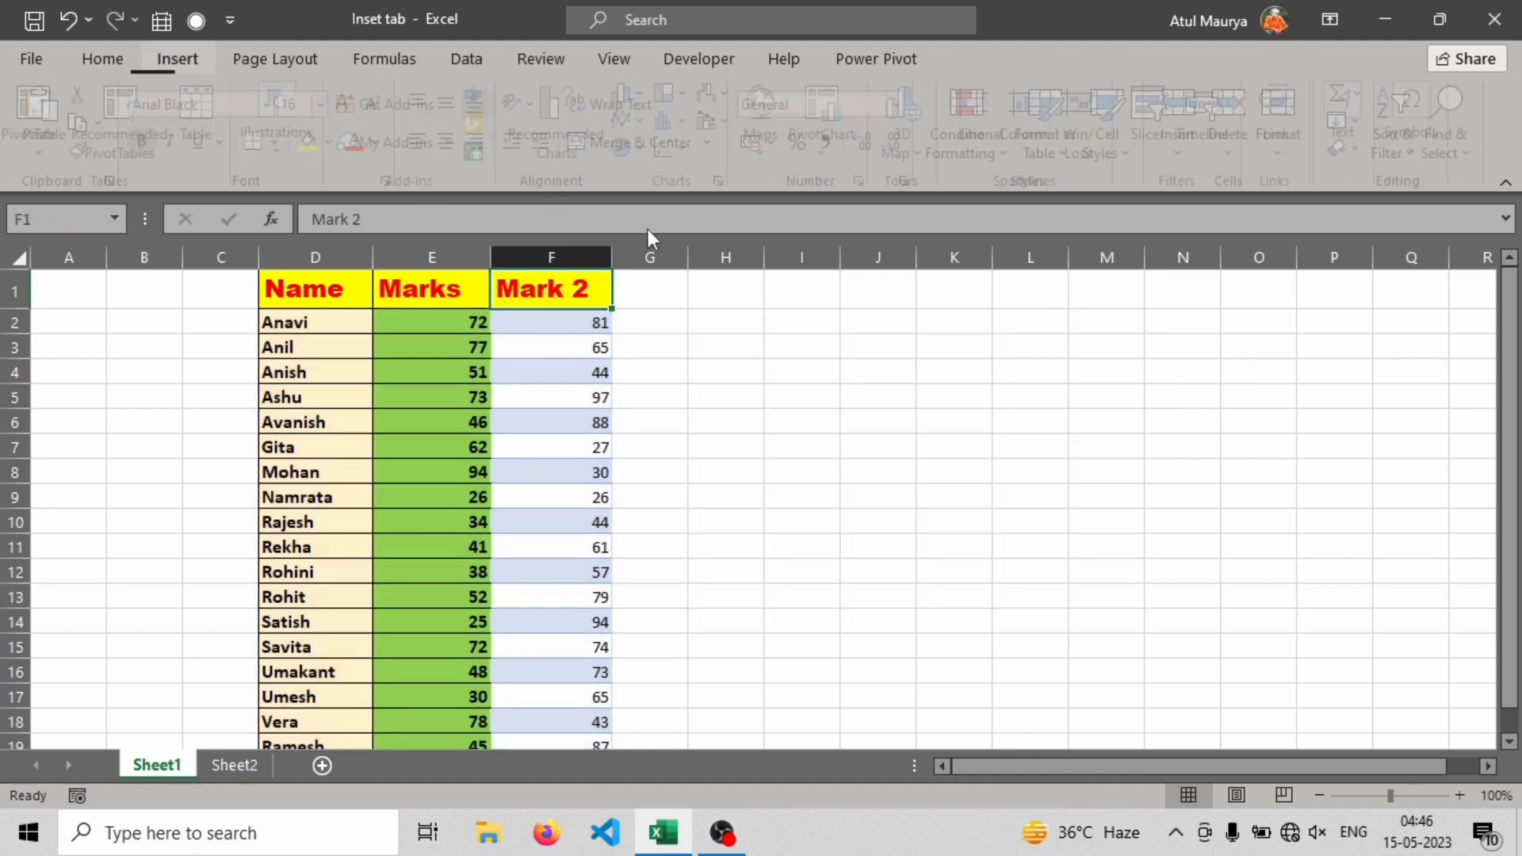
left_click(729, 120)
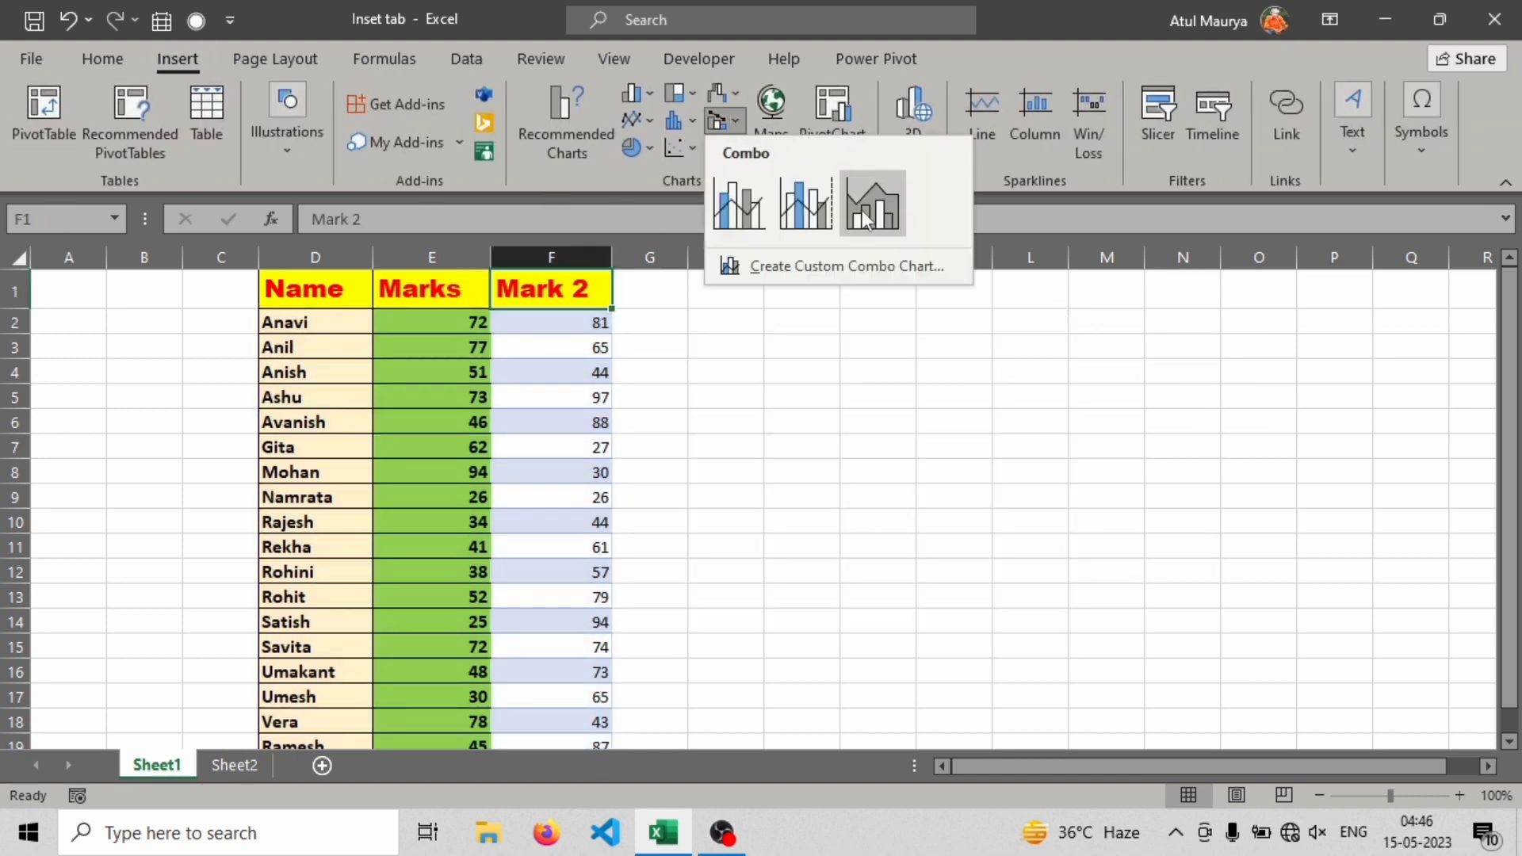
left_click(748, 358)
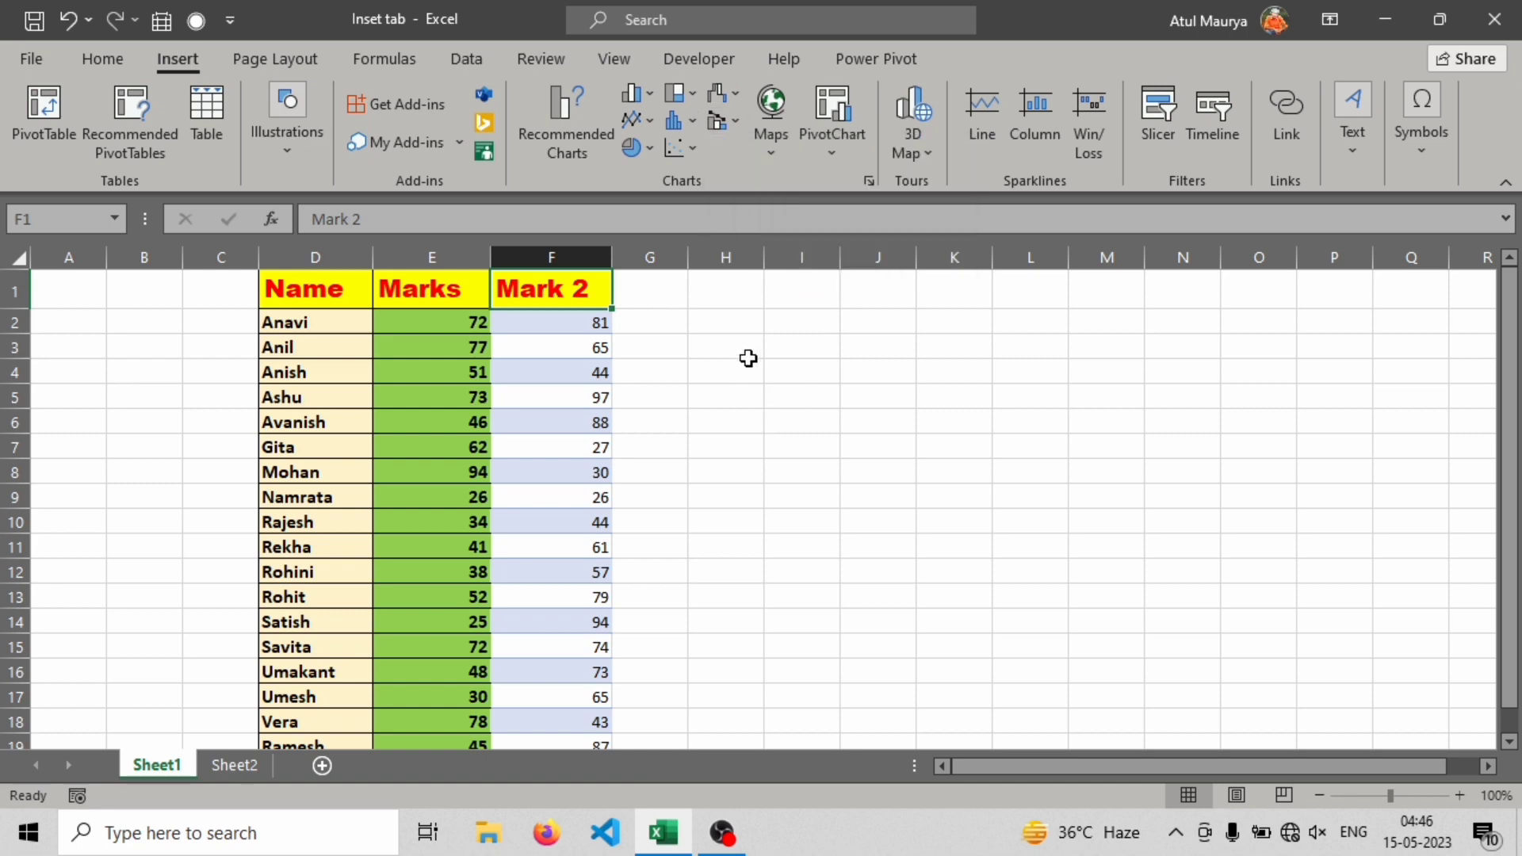
left_click(734, 121)
left_click(741, 208)
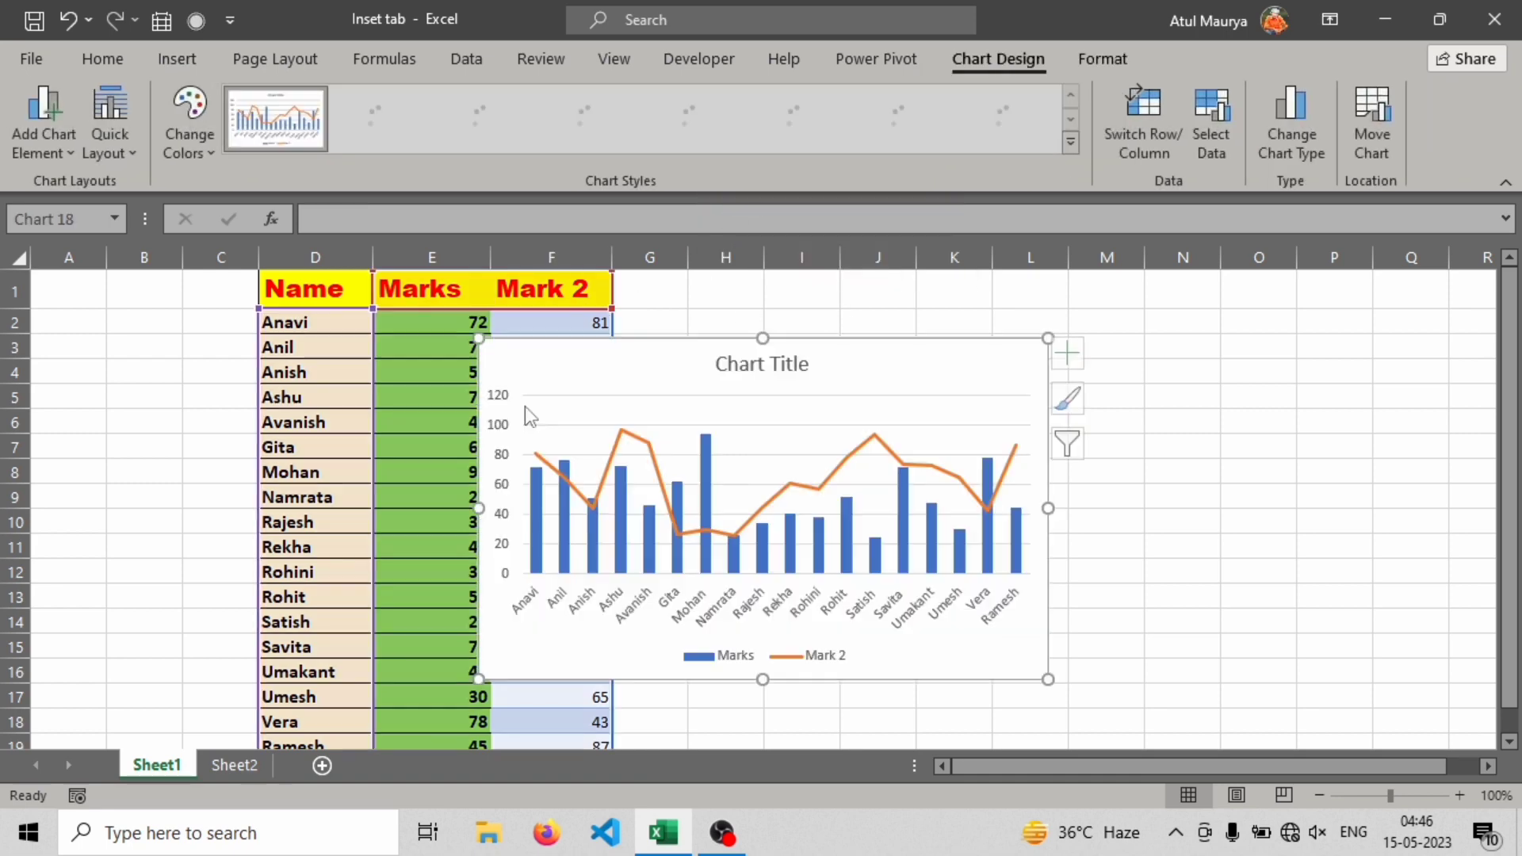
Move the combo chart beside the table with its title shifted toward the upper-right corner, and select its Mark 2 and Marks series in turn
left_click_drag(723, 360, 929, 339)
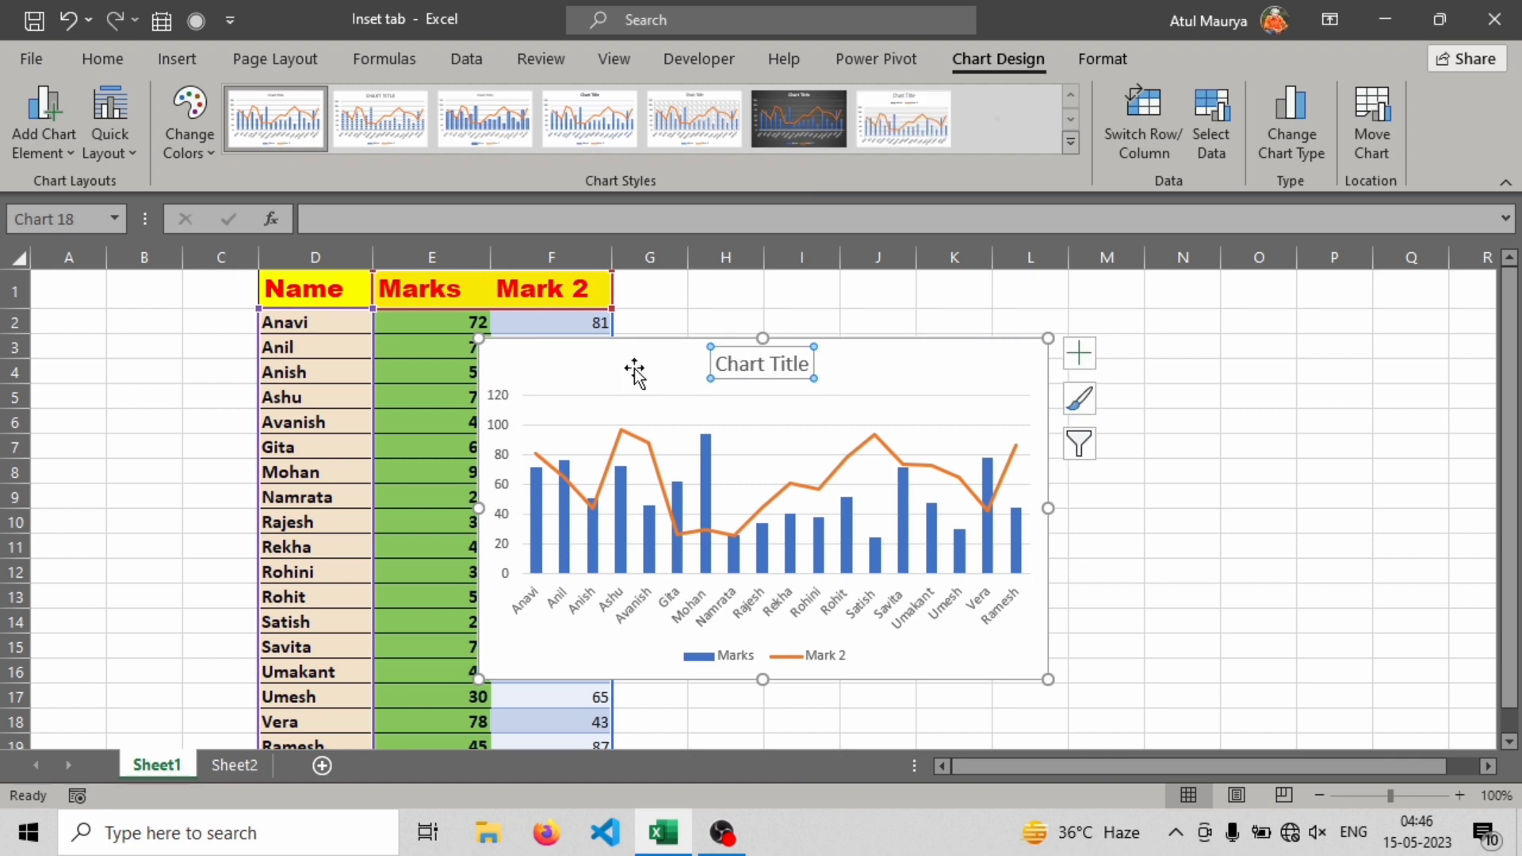
left_click_drag(633, 368, 879, 344)
left_click(909, 483)
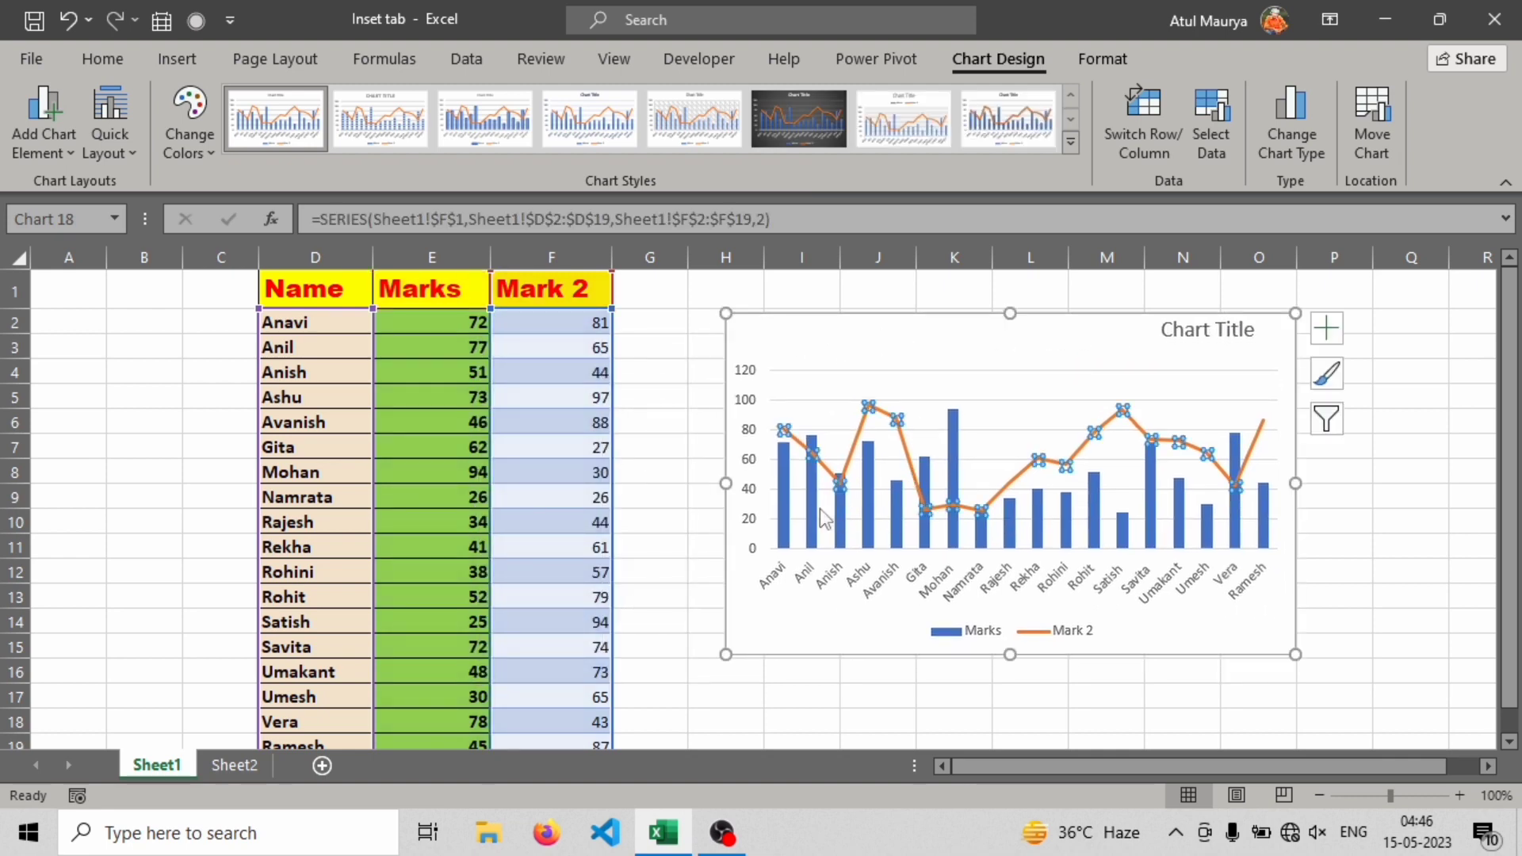
left_click(840, 523)
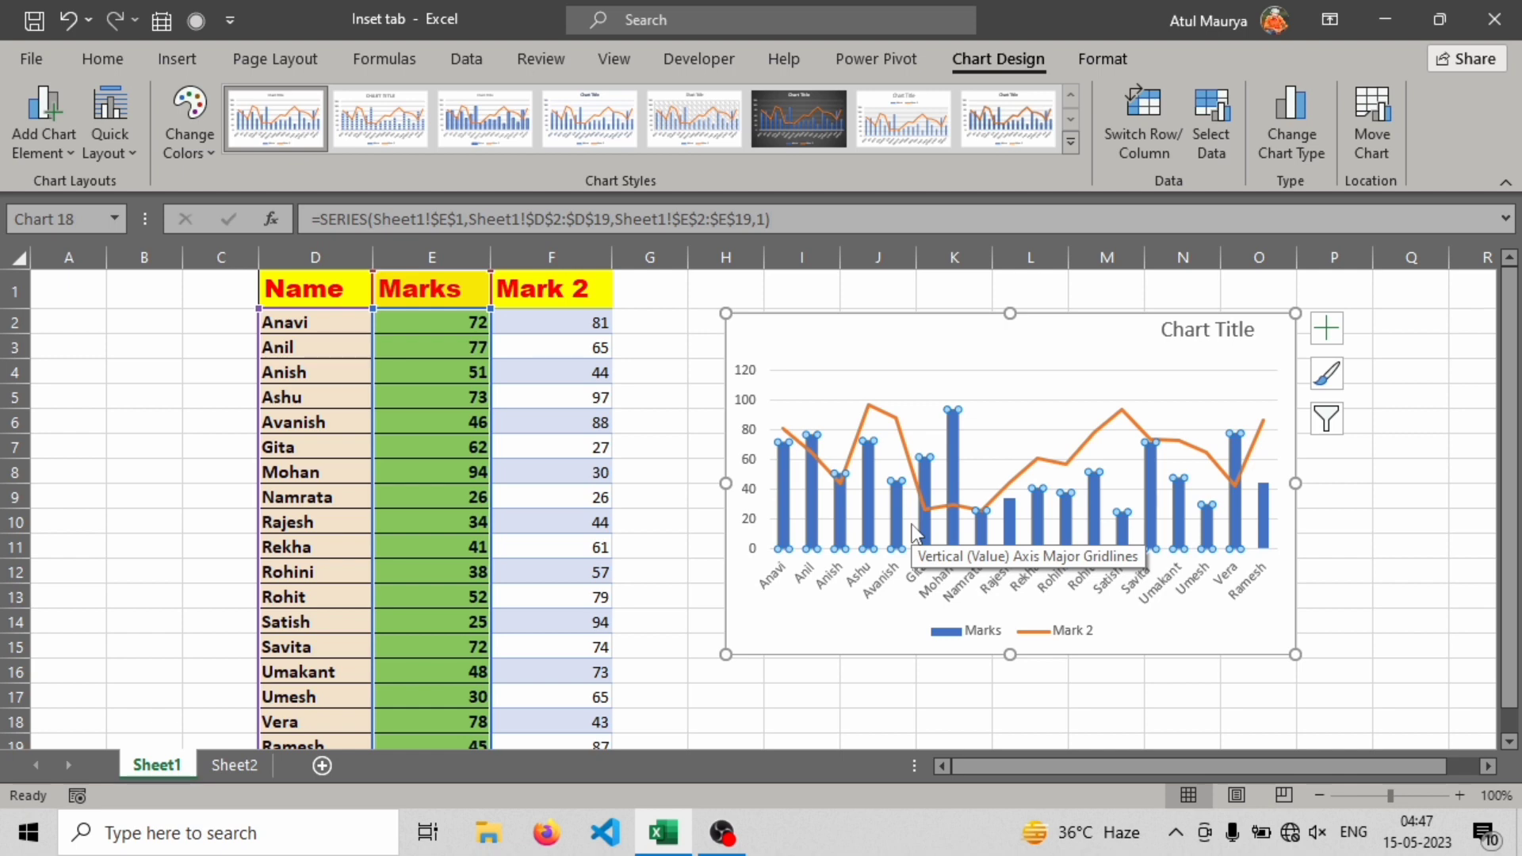
left_click(856, 349)
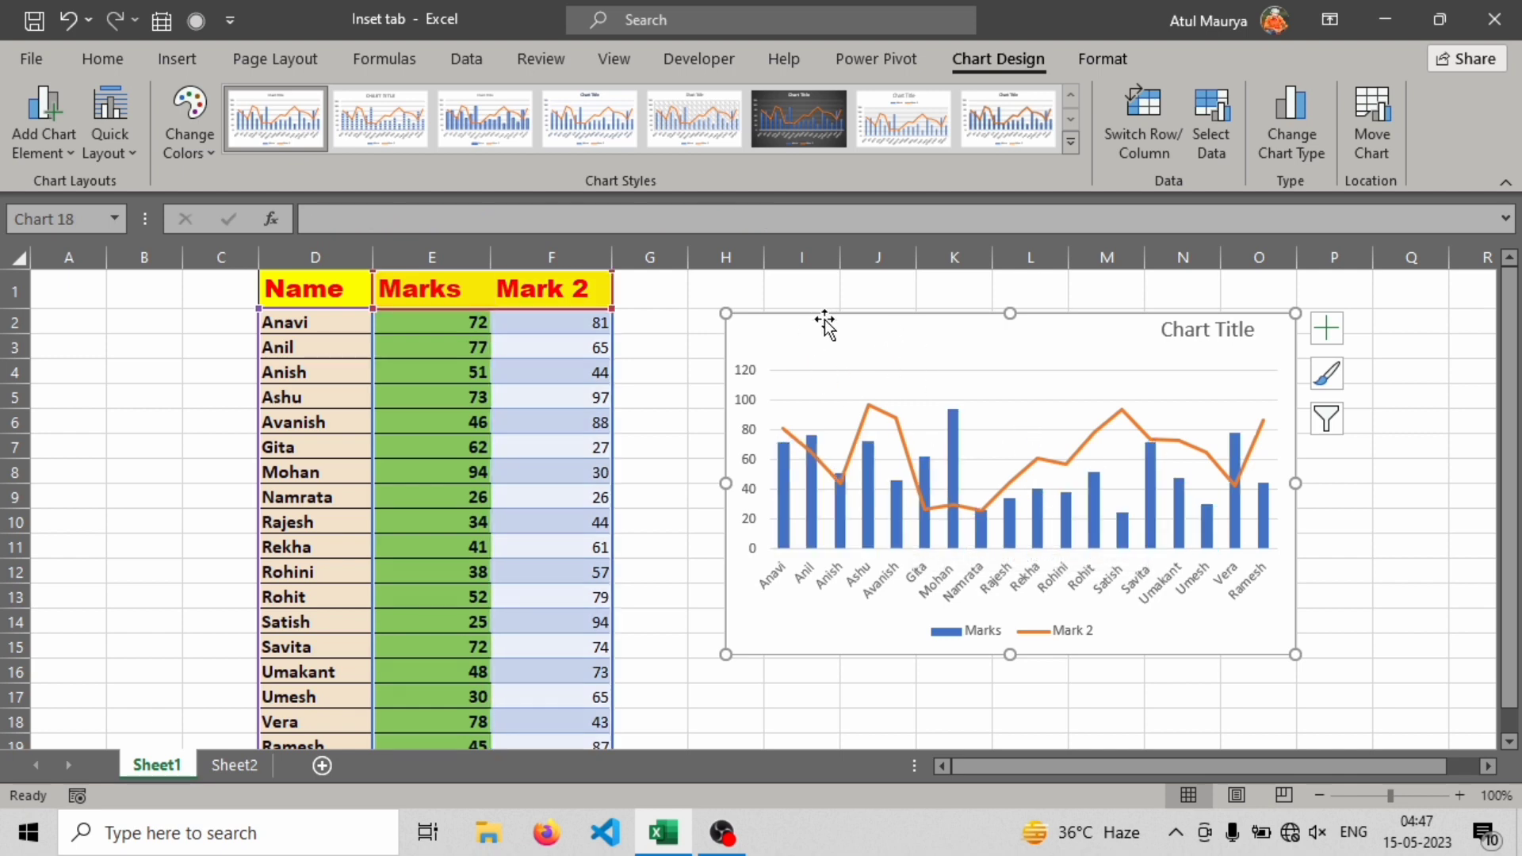
left_click(1067, 496)
Examine the formatting options for the combo chart's Marks series, chart area and plot area
right_click(955, 470)
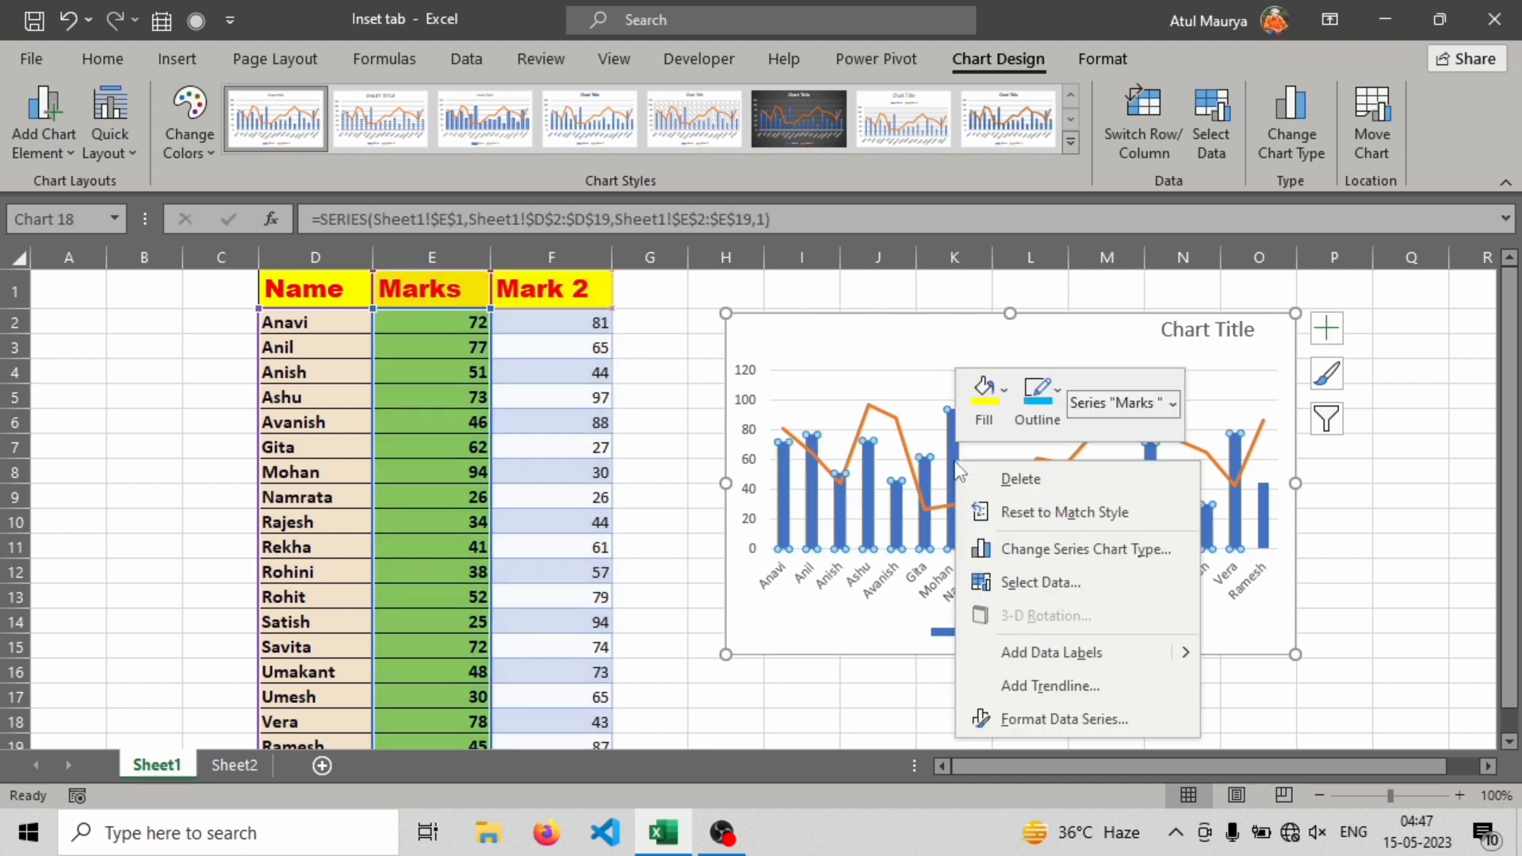
left_click(1059, 718)
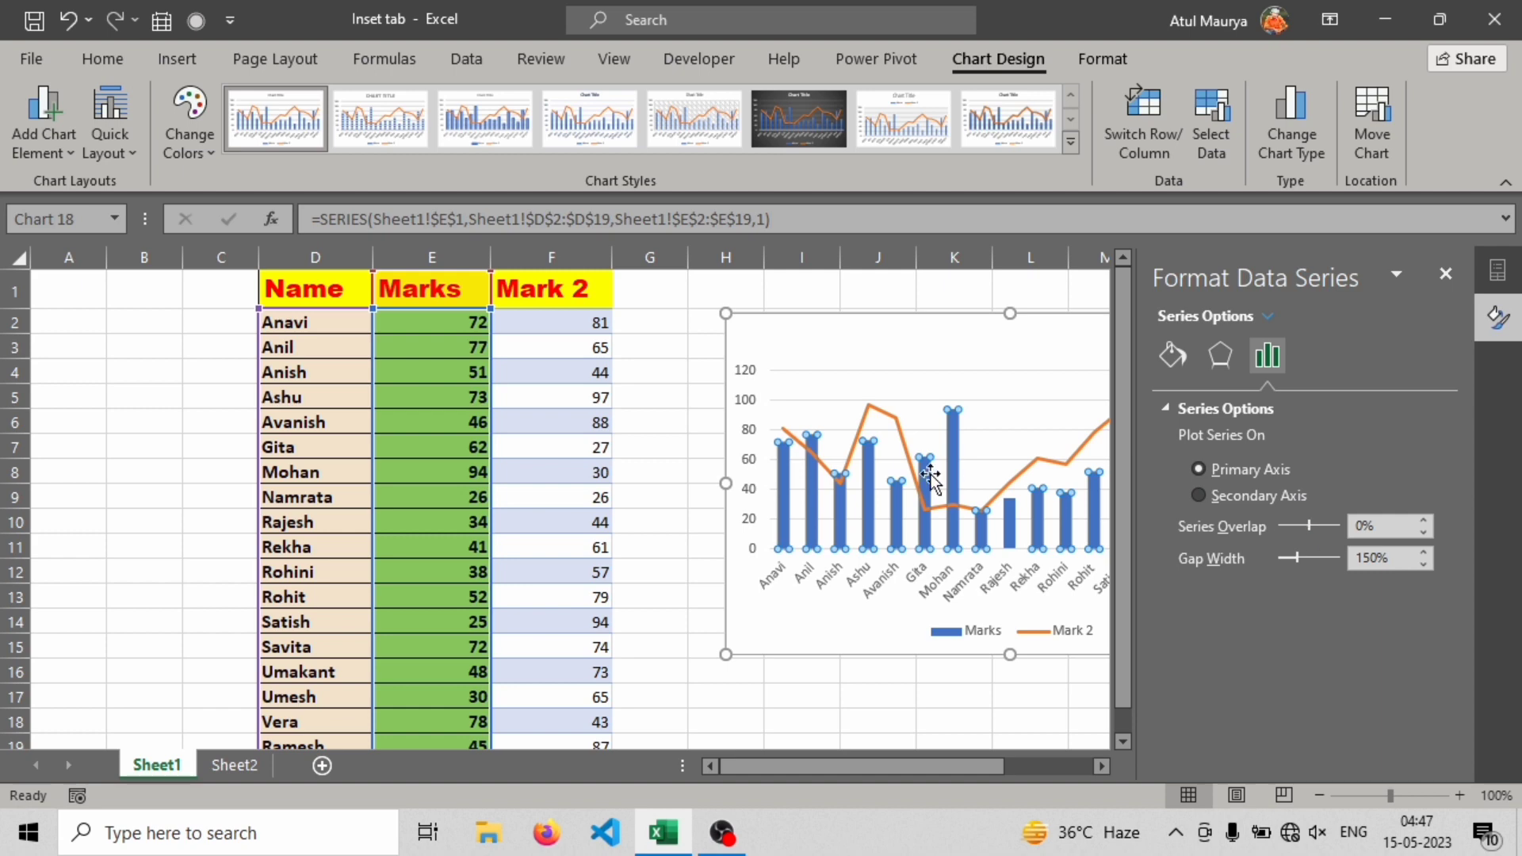
left_click(843, 470)
left_click(820, 349)
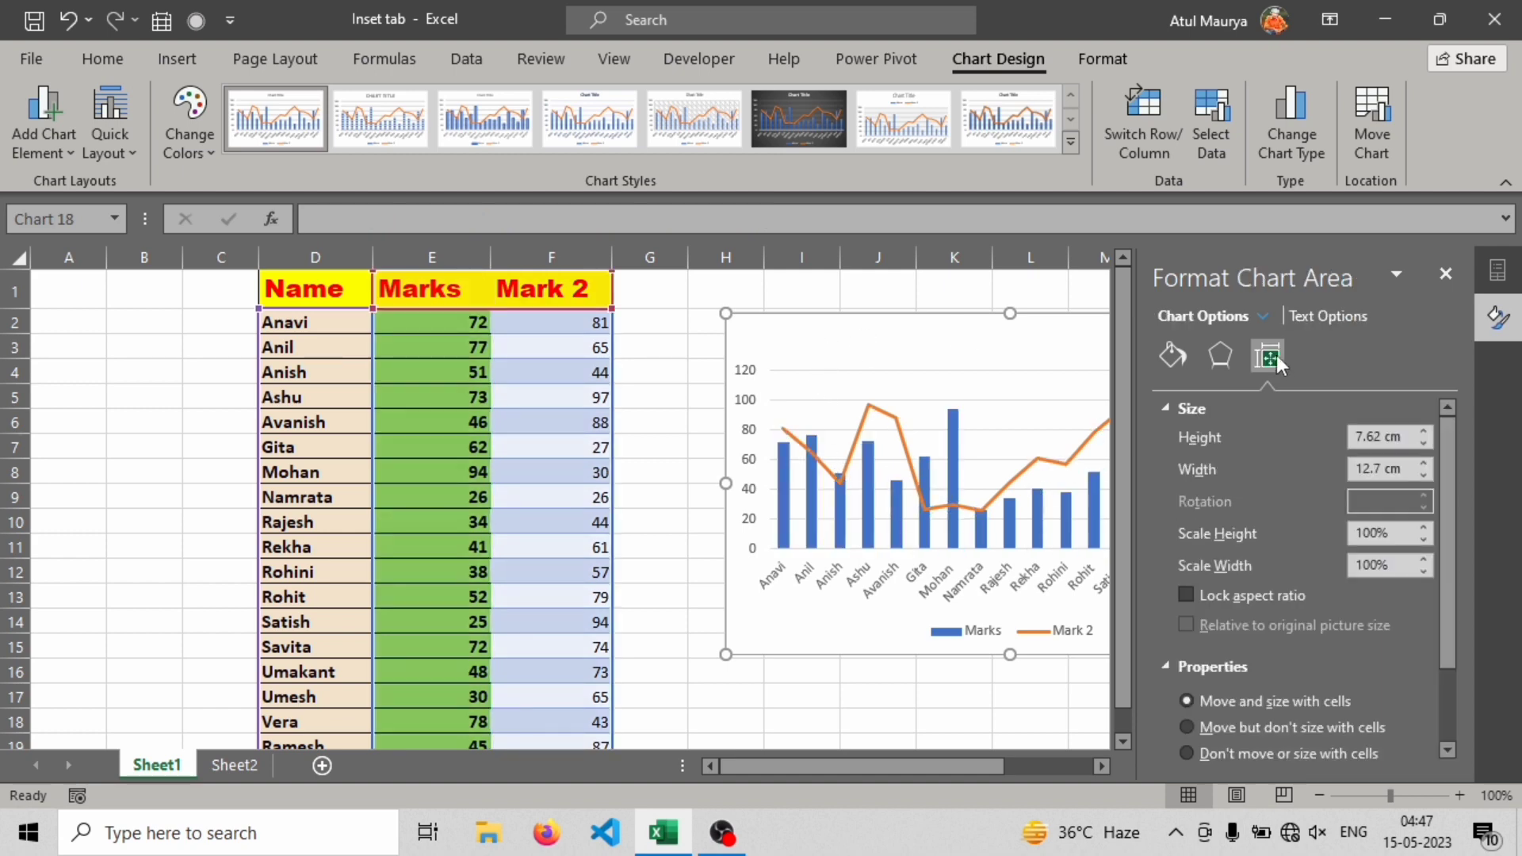
left_click(837, 440)
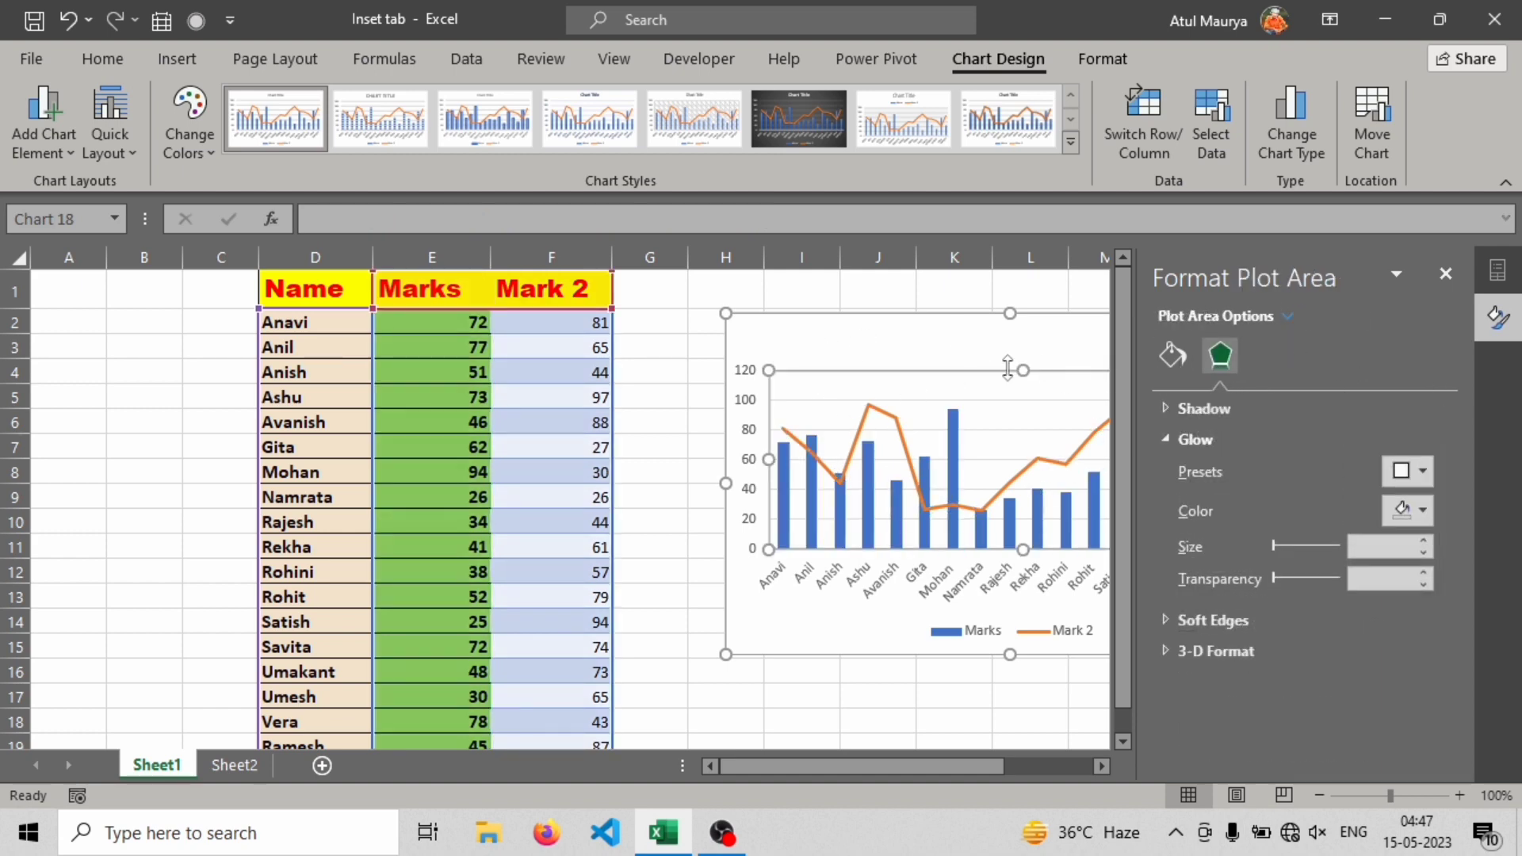
left_click(801, 343)
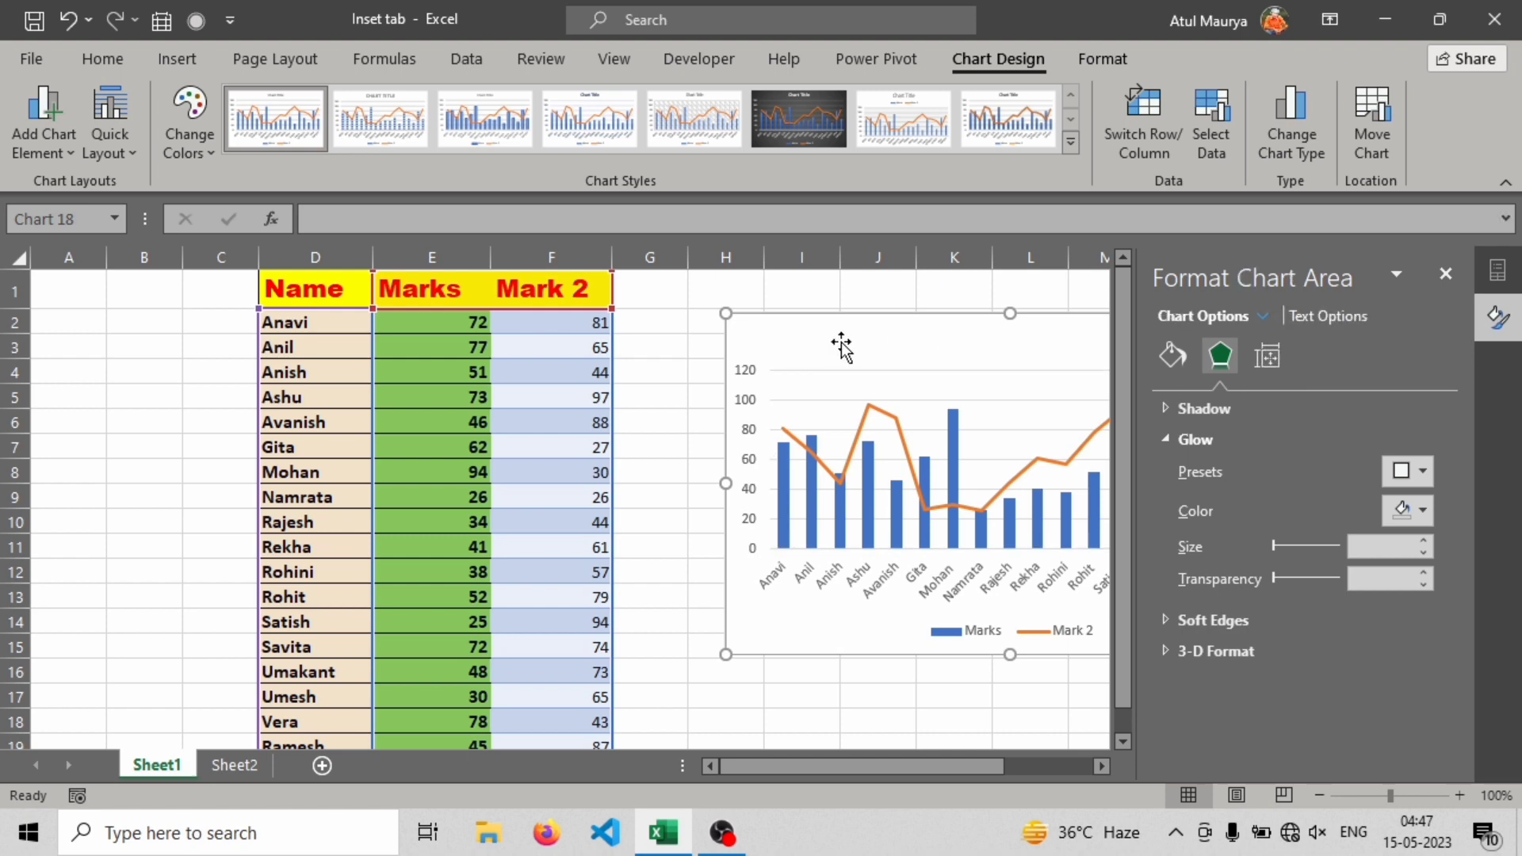
Set the combo chart's height to 8 cm and width to 12.9 cm in the chart area size options
left_click(1277, 362)
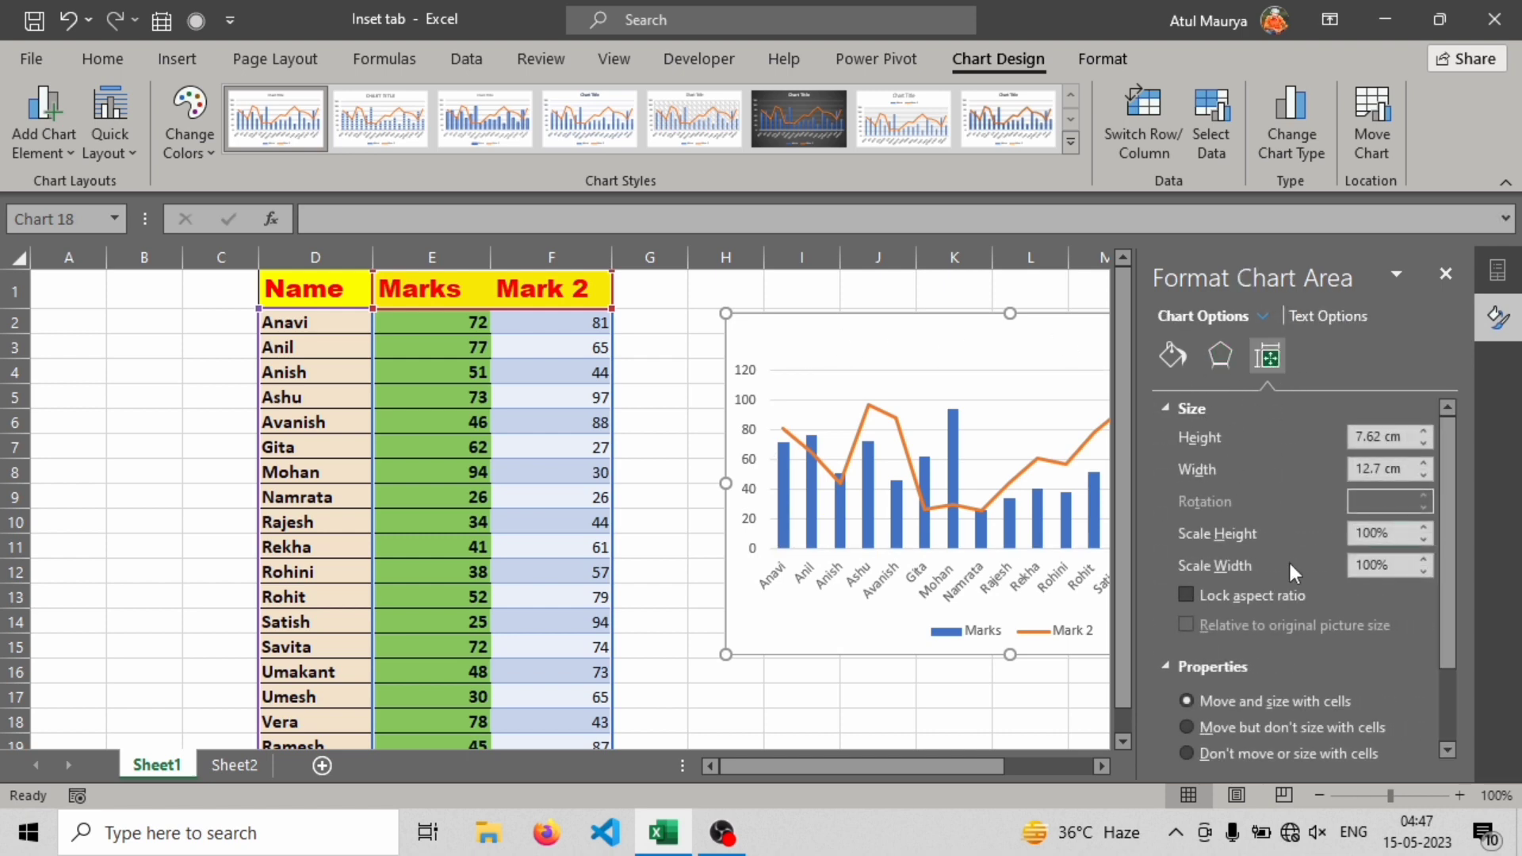
scroll(1292, 602, "down", 3)
scroll(1299, 654, "up", 3)
left_click(1426, 428)
left_click(1427, 428)
left_click(1427, 428)
left_click(1427, 428)
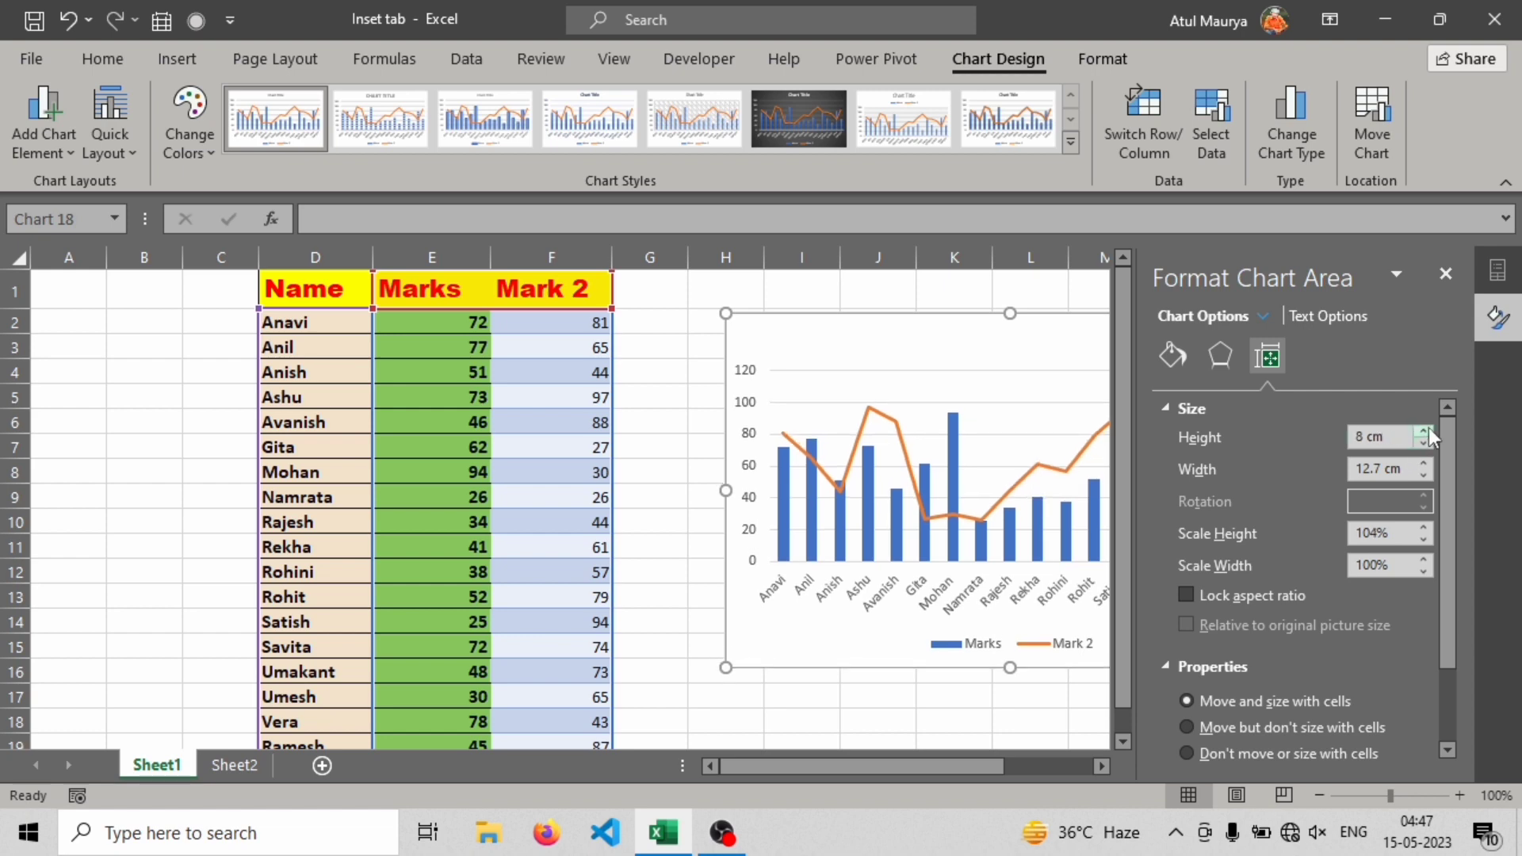
left_click(1425, 463)
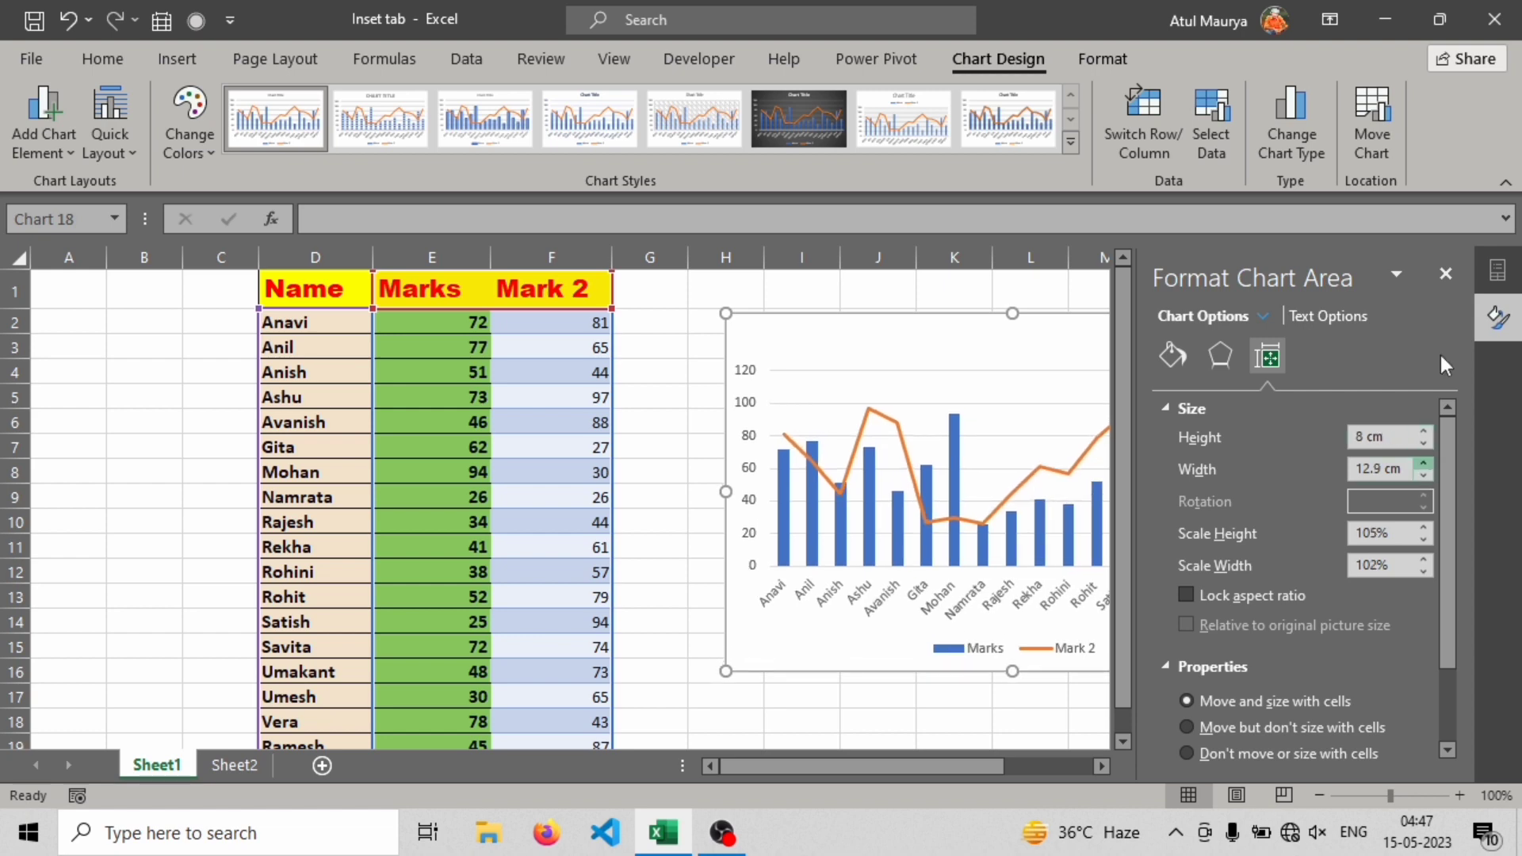
left_click(1446, 273)
Delete the Marks series and the whole combo chart from the sheet
left_click(962, 460)
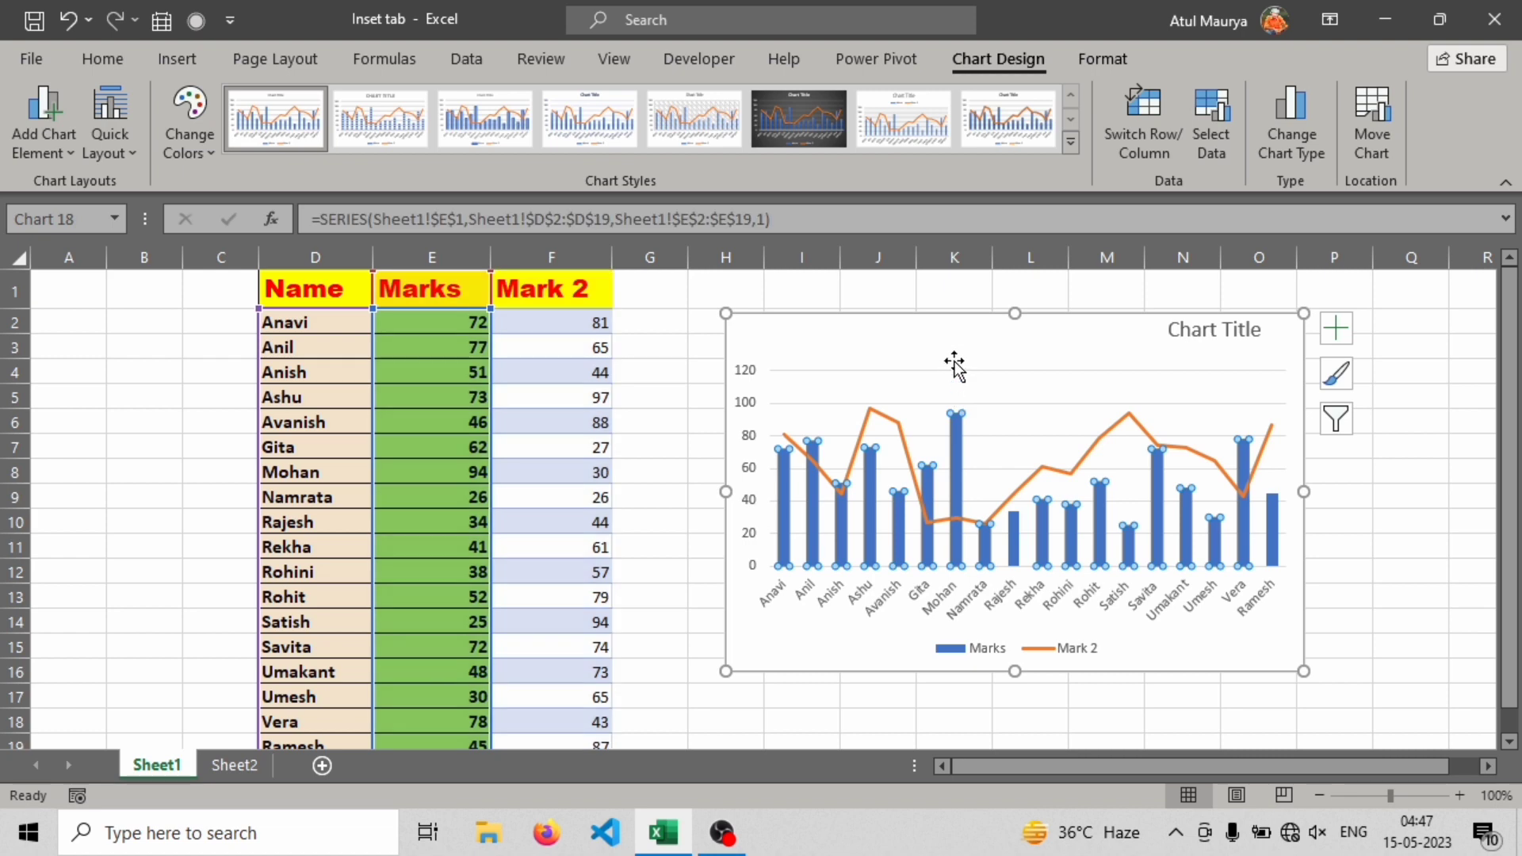
key("Delete")
left_click(955, 365)
key("Delete")
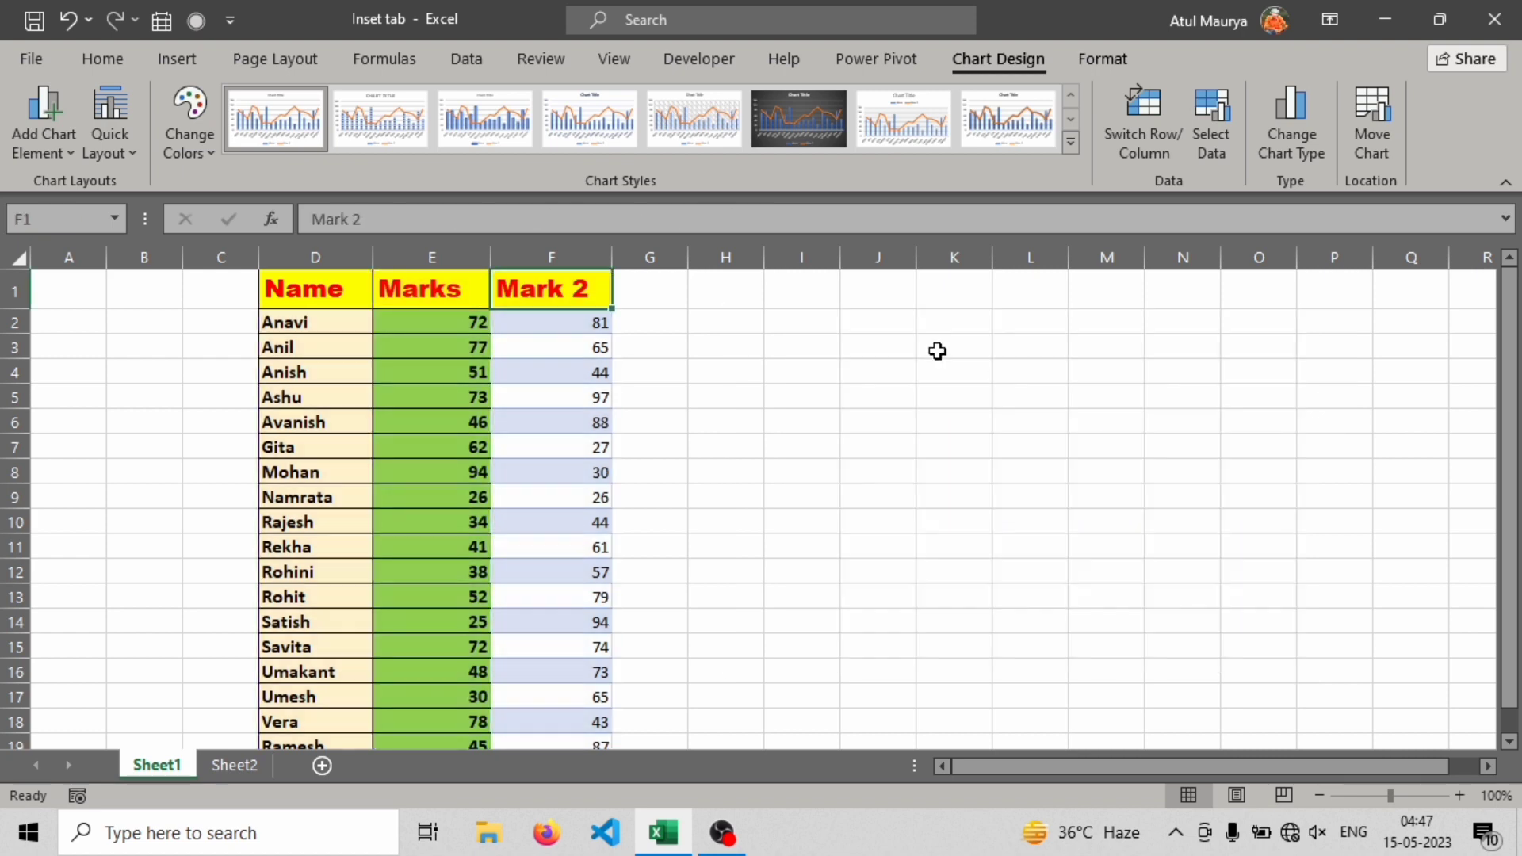
Insert a filled map chart based on the marks table
left_click(181, 59)
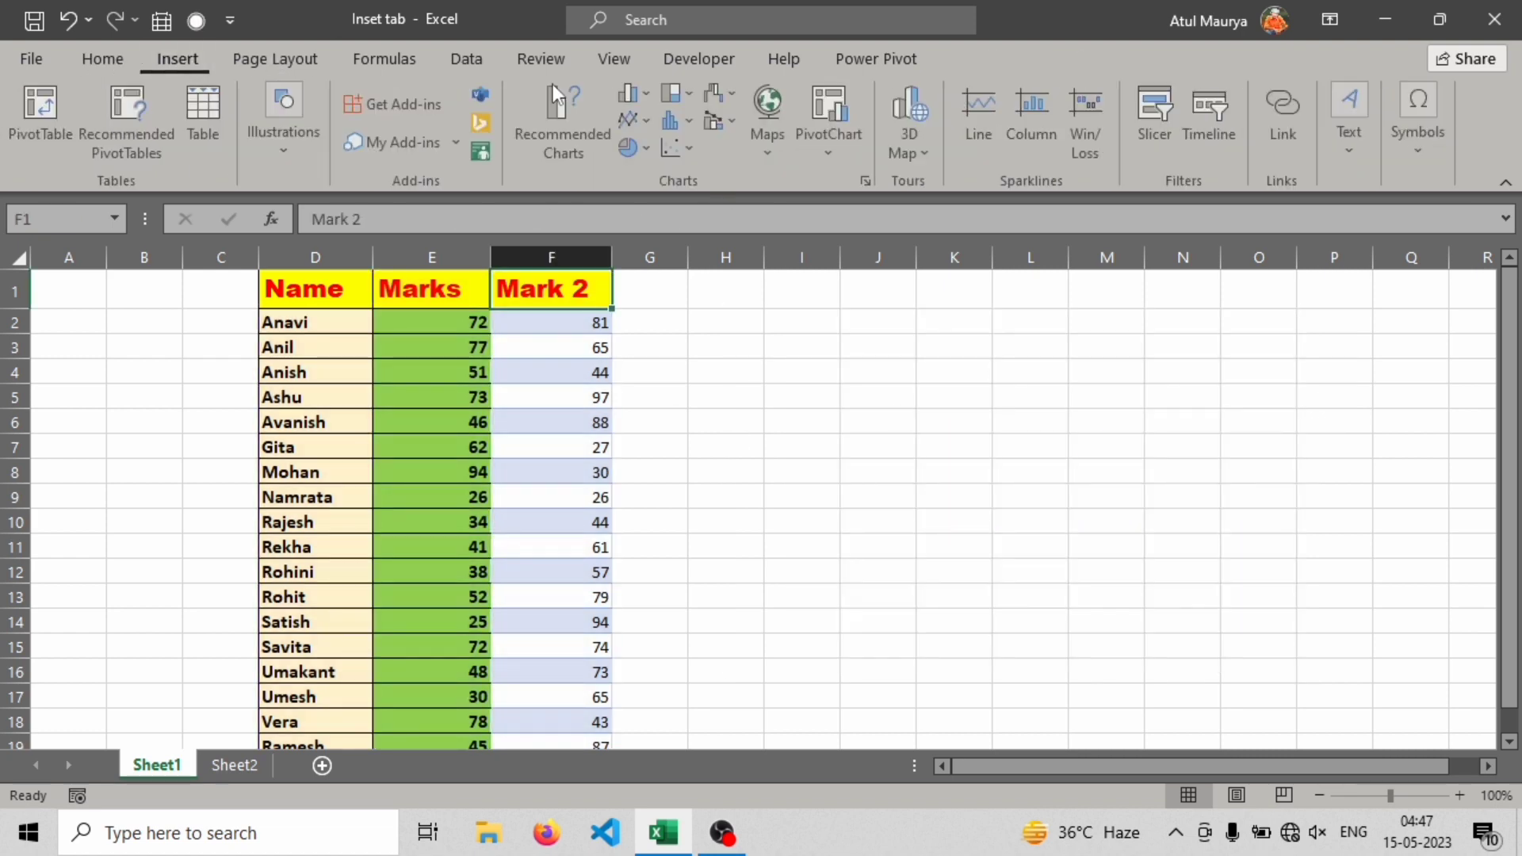
left_click(773, 154)
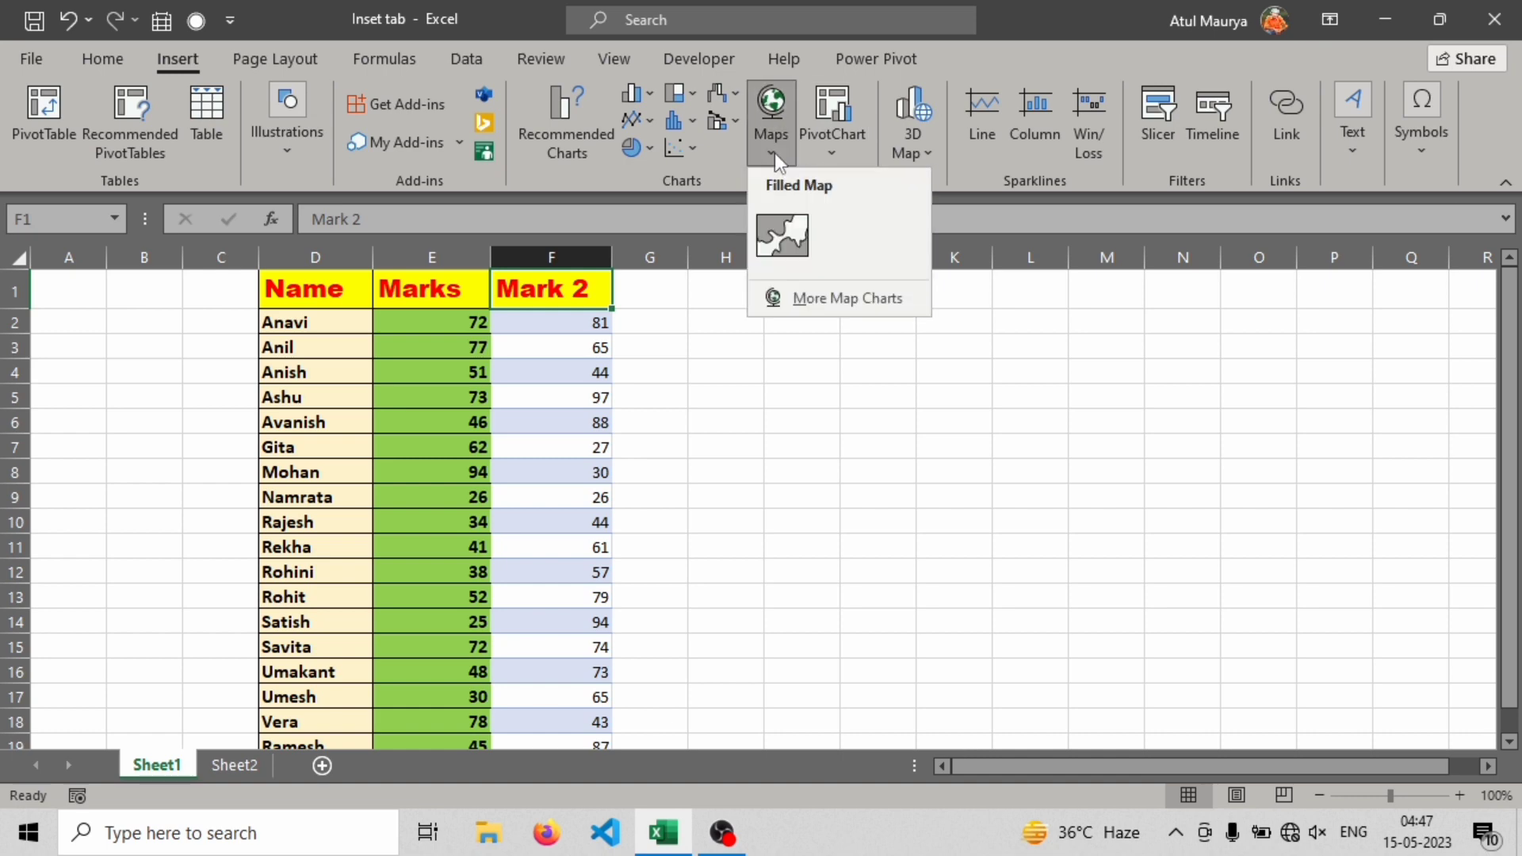
left_click(764, 230)
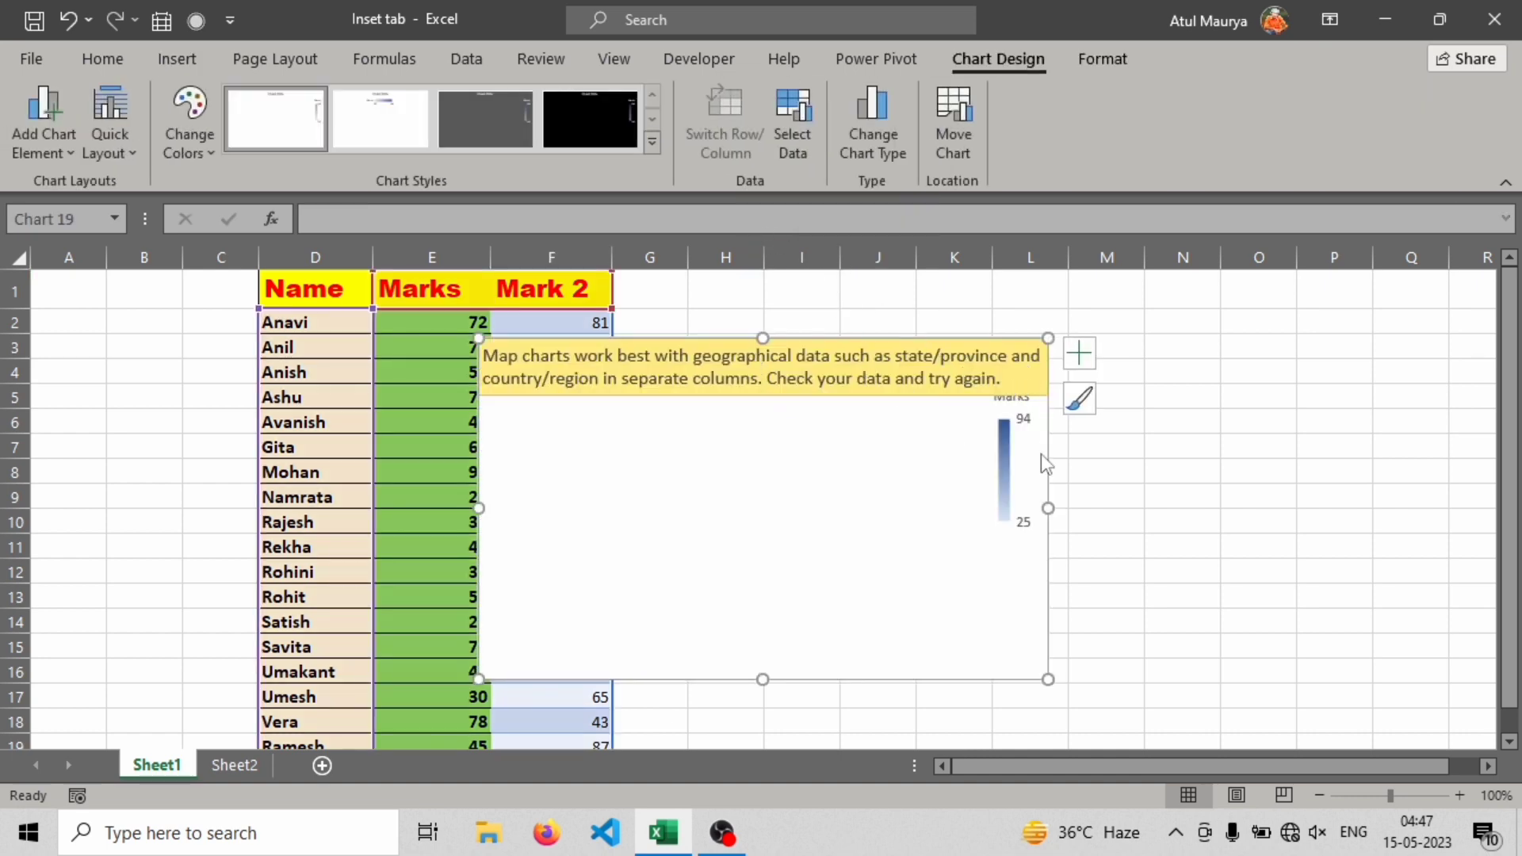
Apply the black fourth chart style to the map chart and delete the chart from the sheet
left_click(1006, 447)
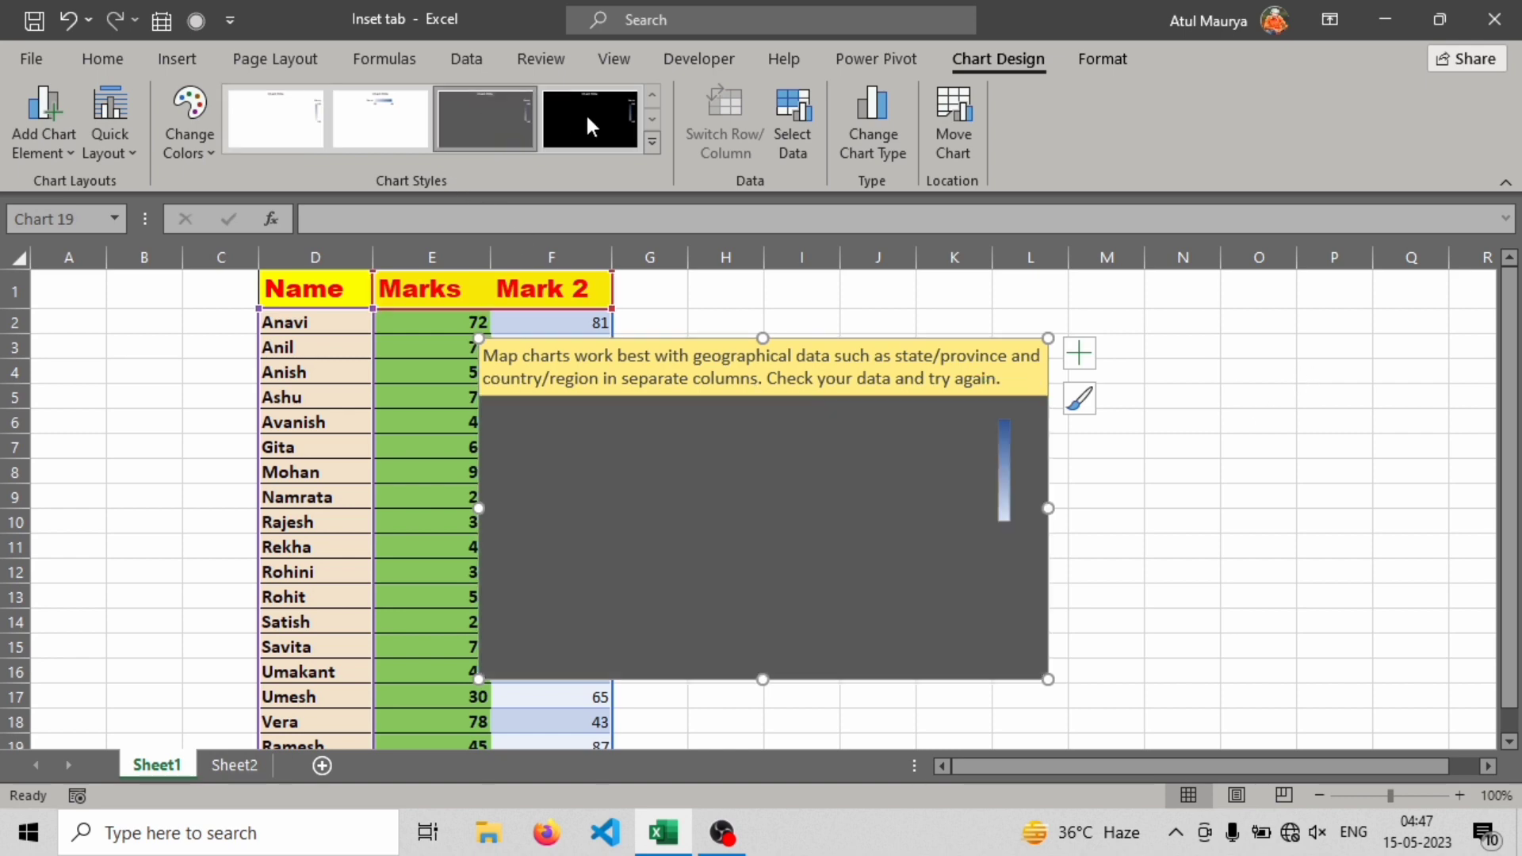
left_click(588, 116)
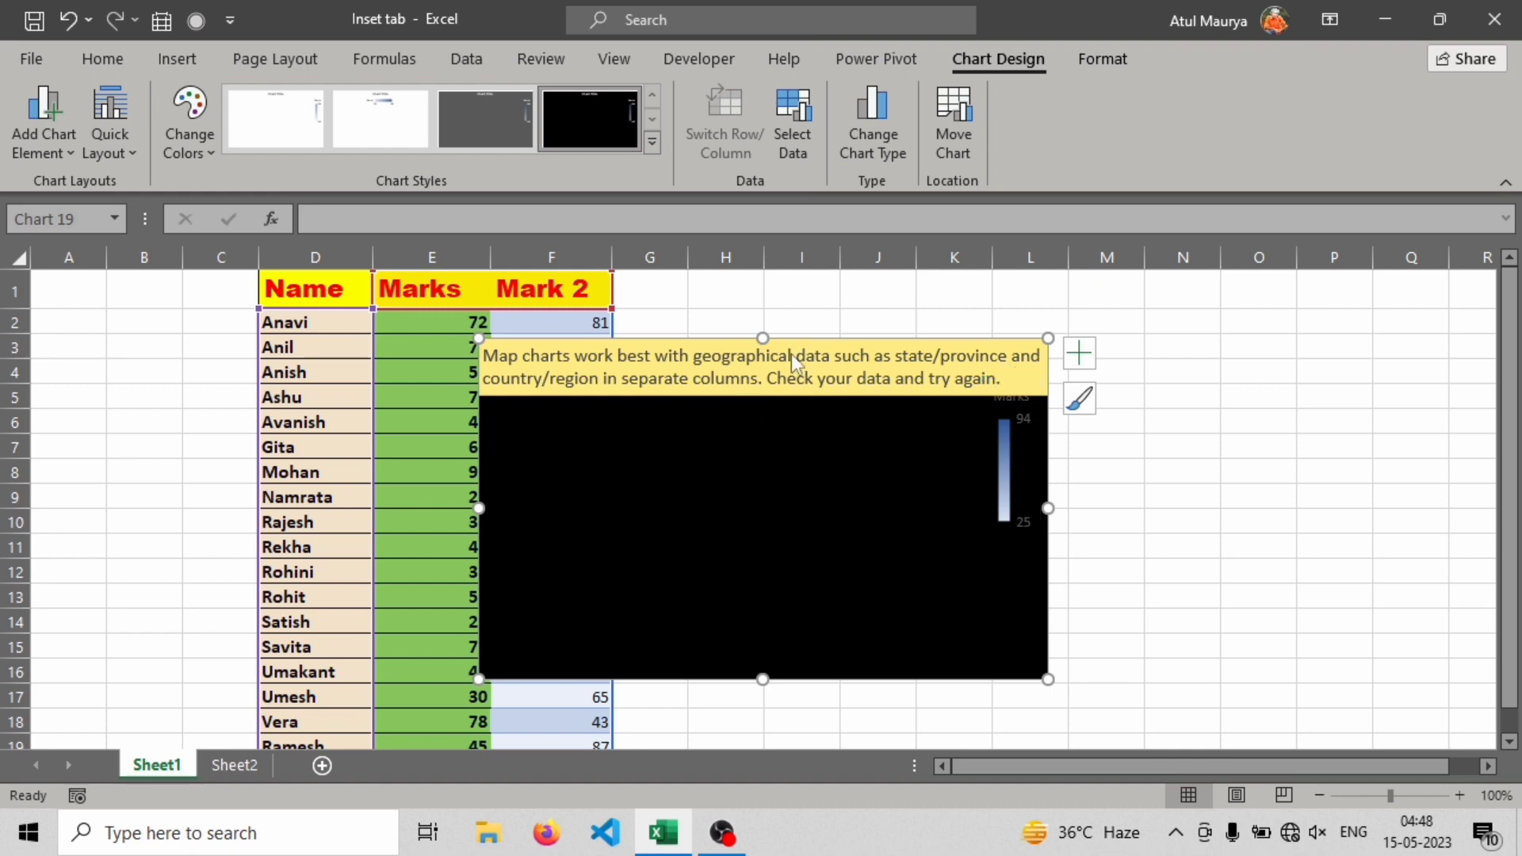
key("Delete")
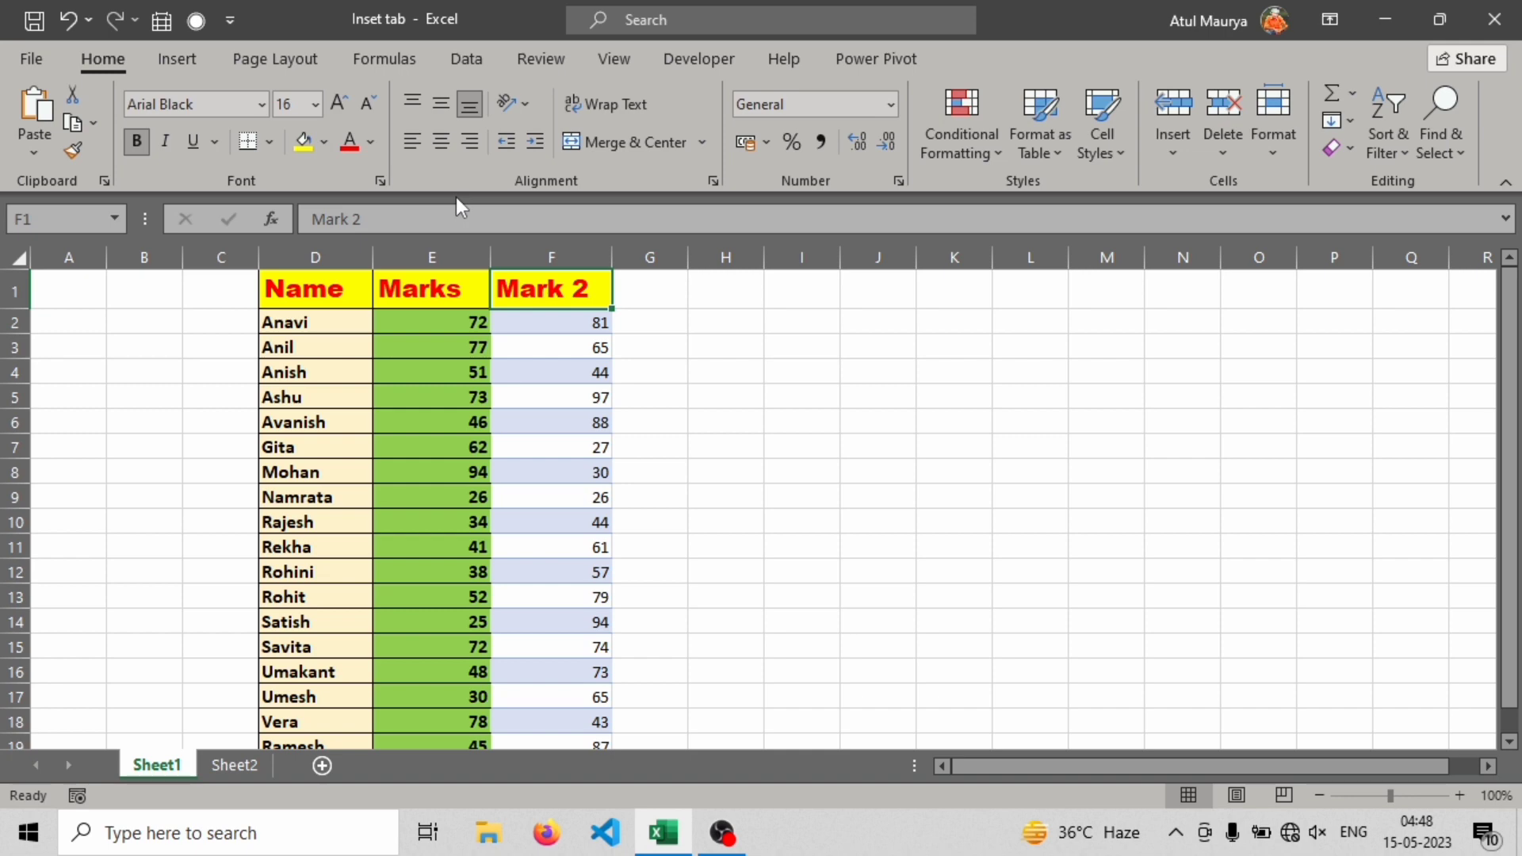
Create a PivotChart from Sheet1!$D$1:$F$19 on a new worksheet, with Name as the axis categories and Marks as the values
left_click(188, 57)
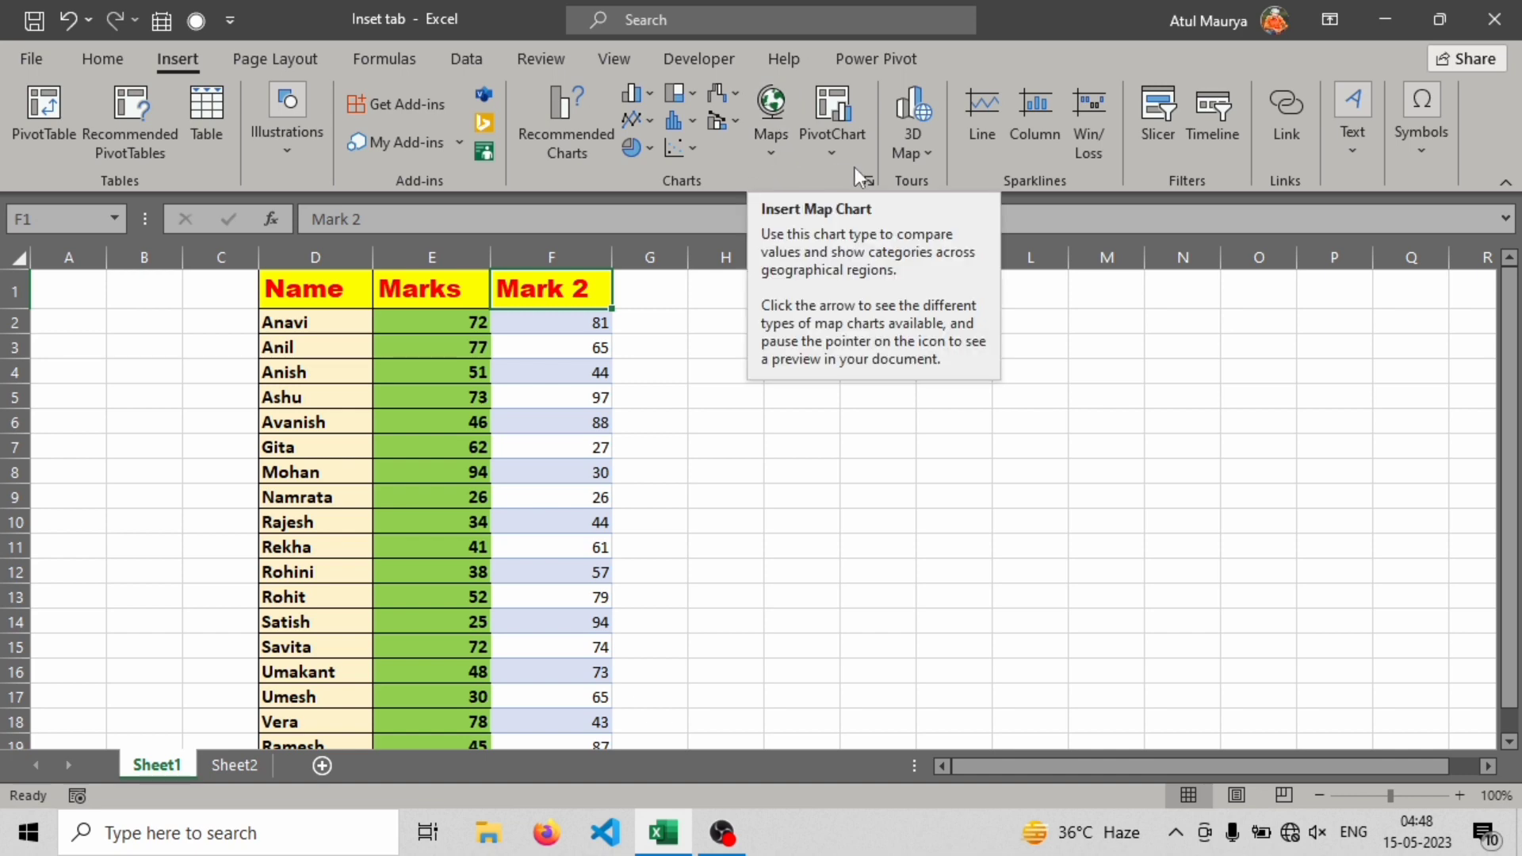
left_click(829, 162)
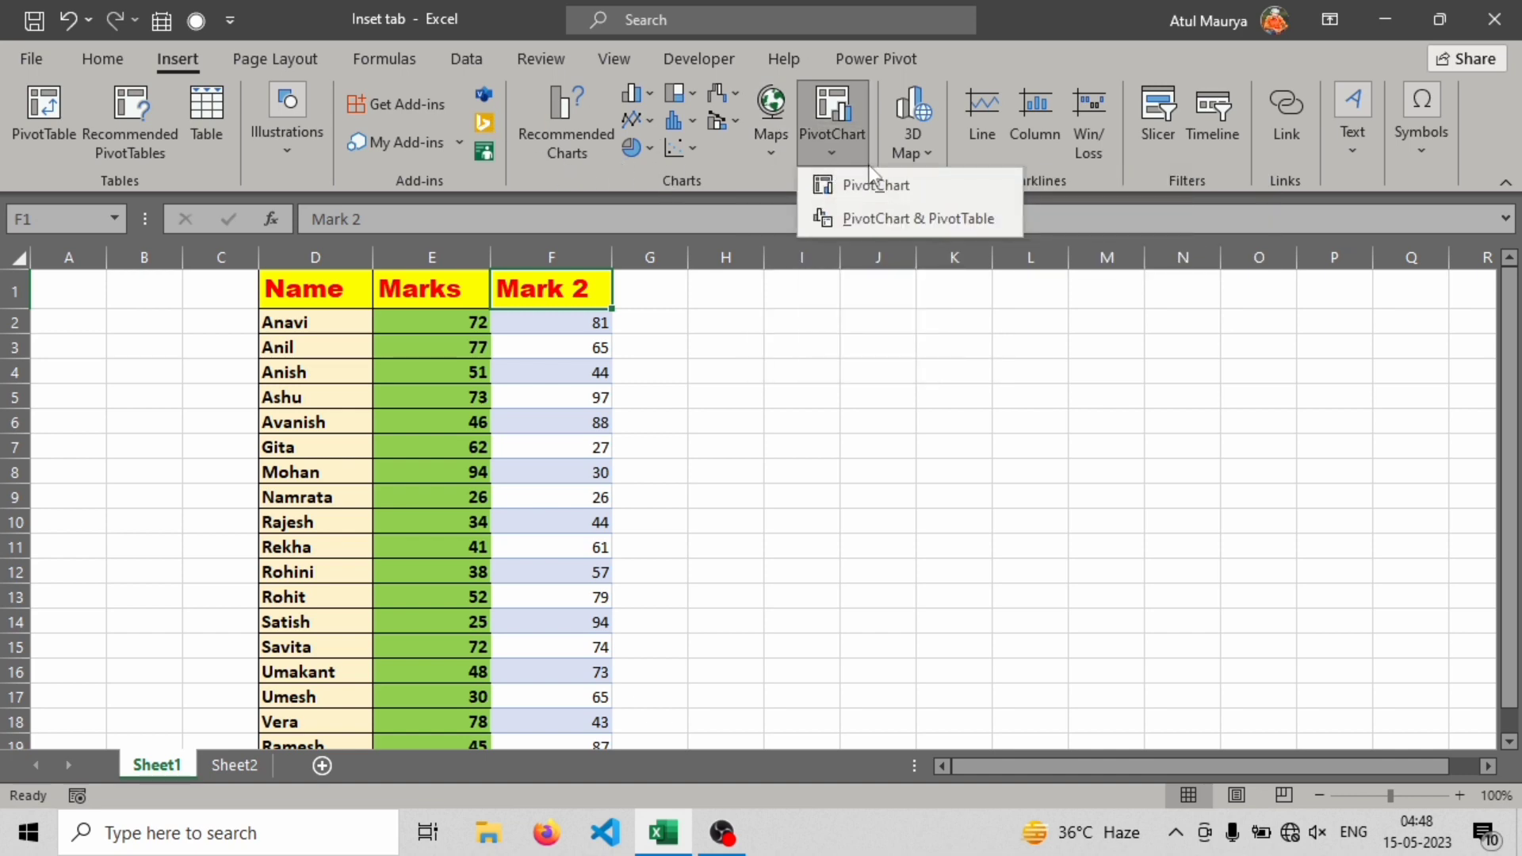
left_click(862, 192)
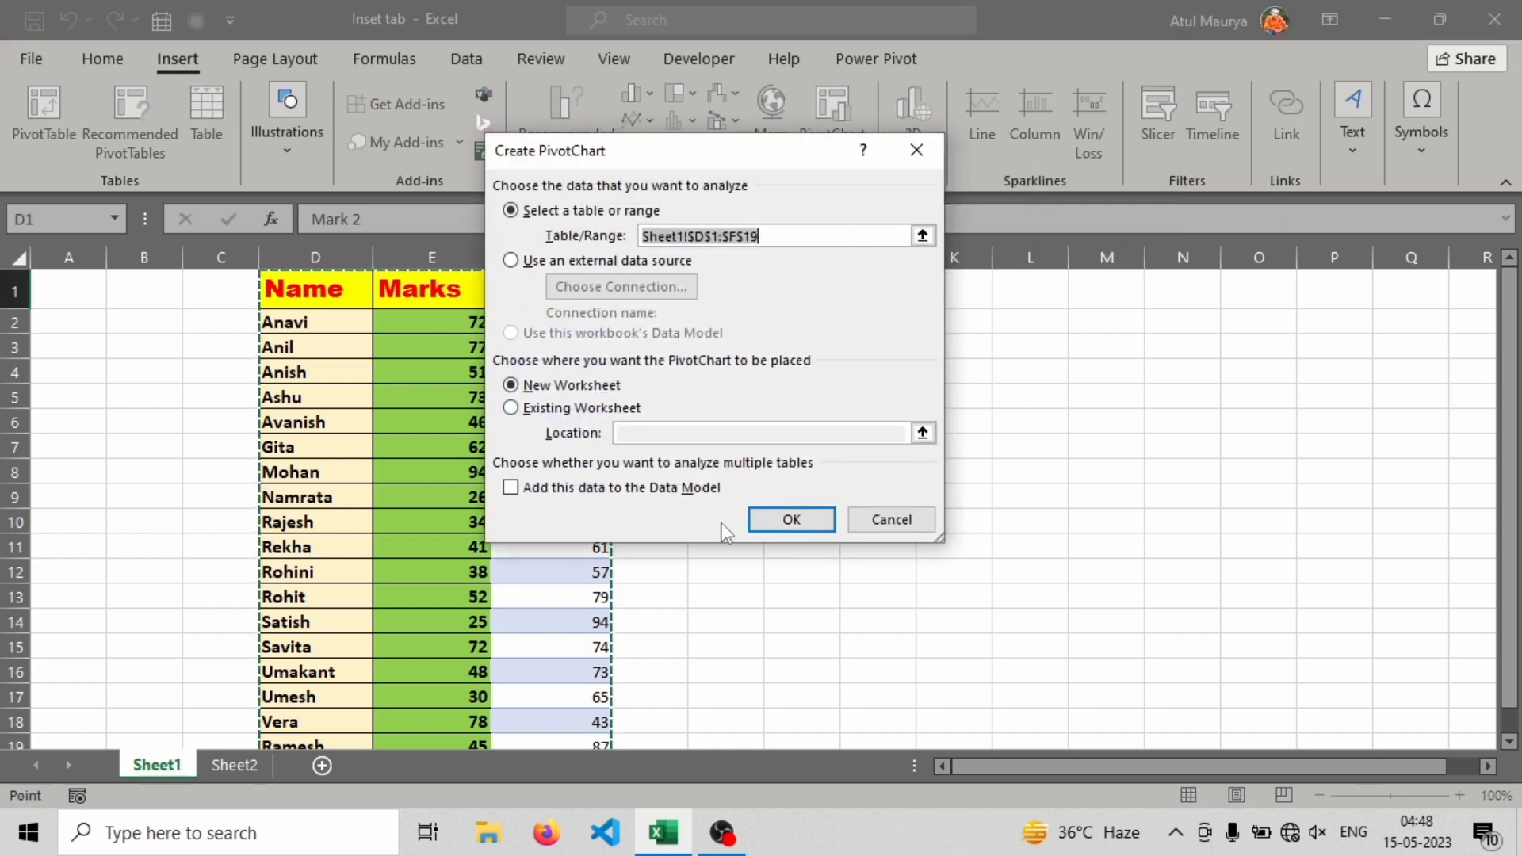
left_click(763, 523)
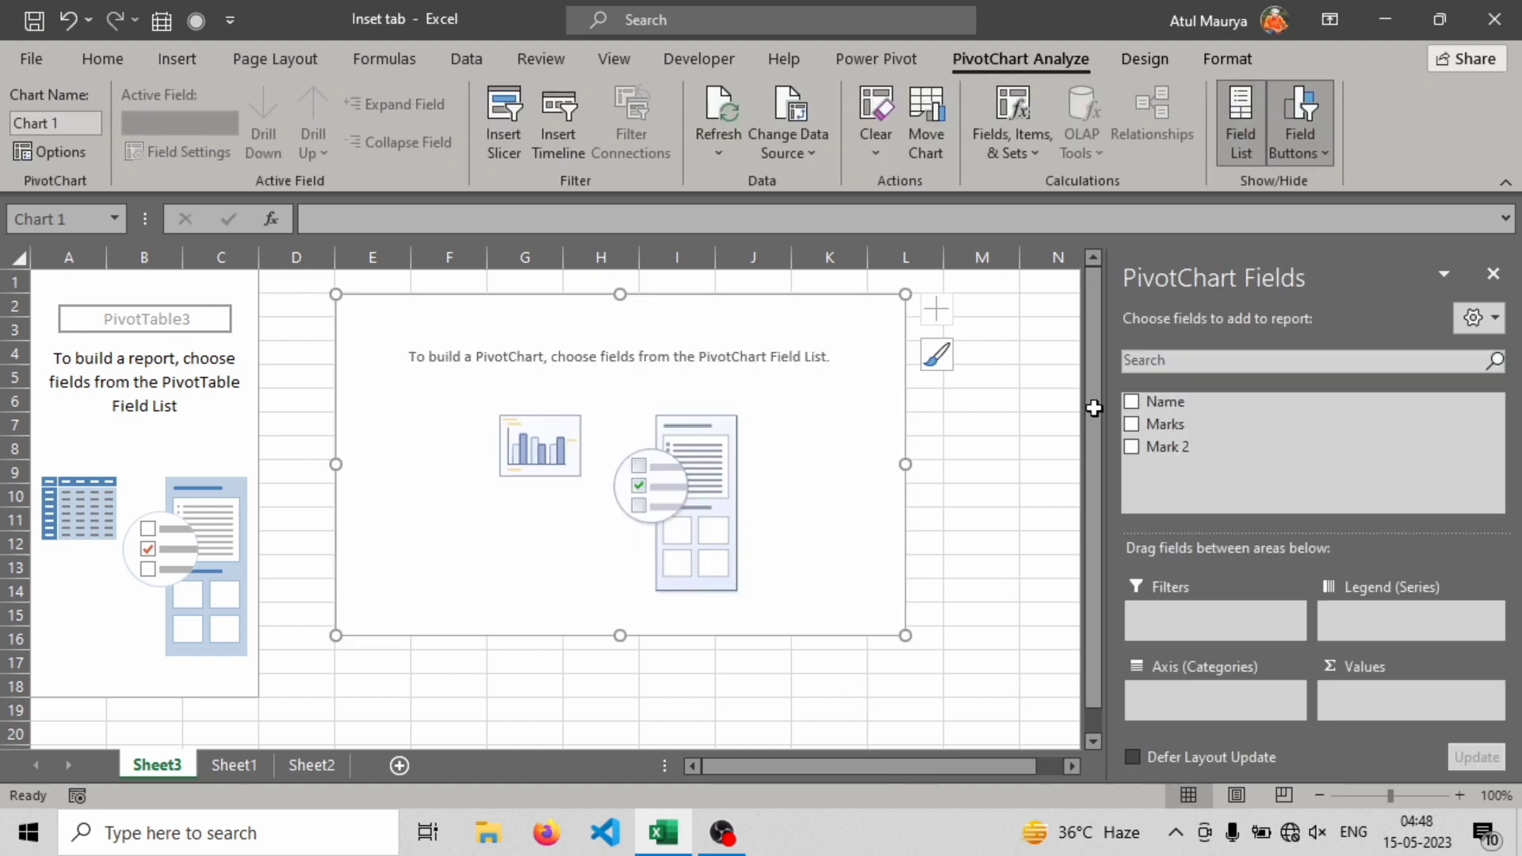
left_click_drag(1185, 408, 1213, 696)
mouse_move(1196, 425)
left_mouse_down()
mouse_move(1413, 606)
mouse_move(1392, 695)
left_mouse_up()
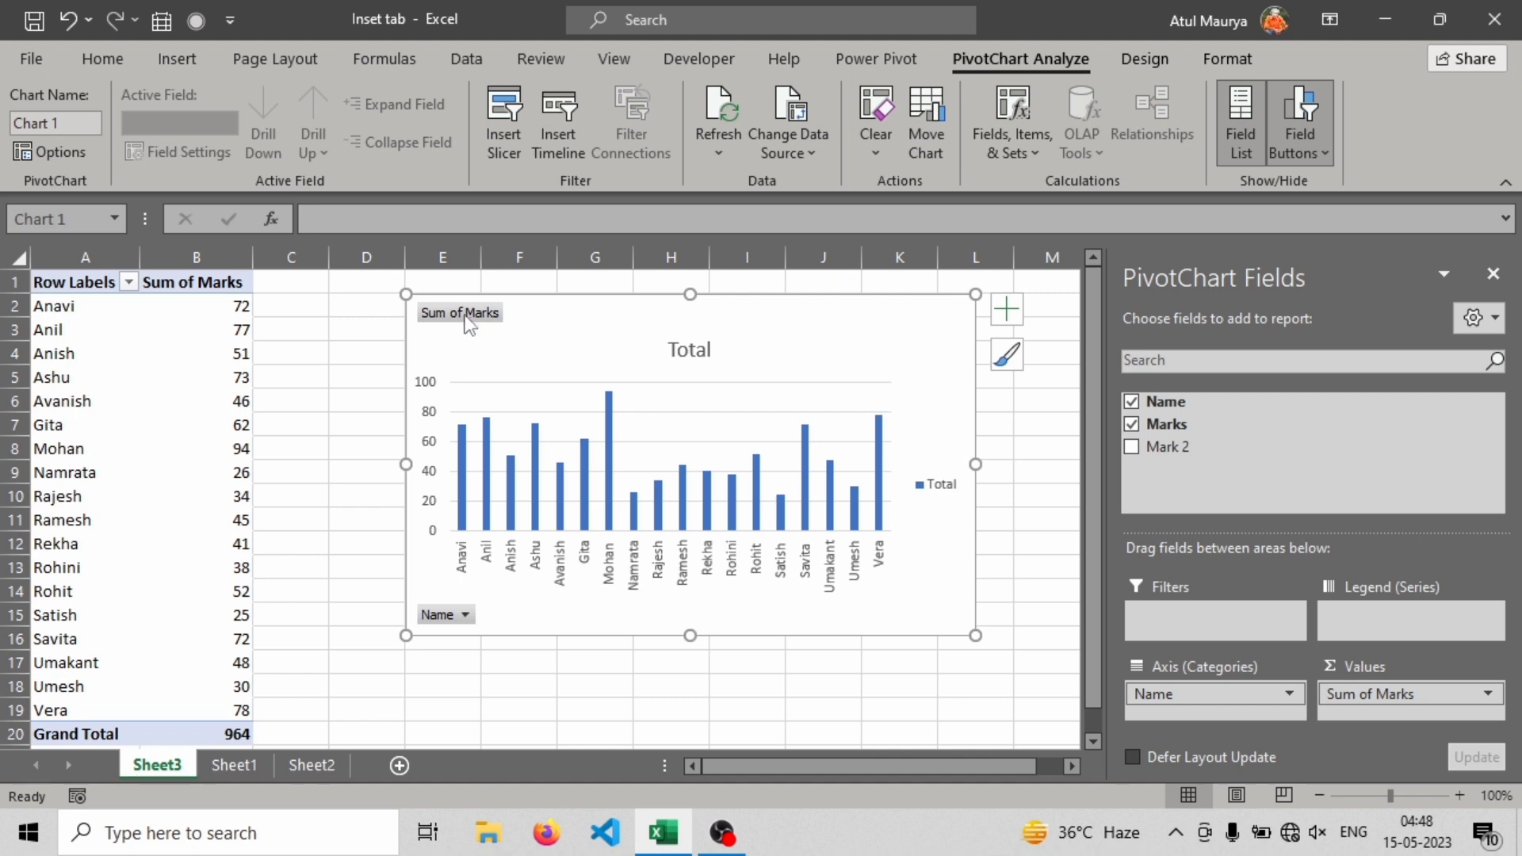
Summarize the PivotChart's Marks values by Max, close the field list and return to Sheet1
left_click(1482, 694)
left_click(1395, 667)
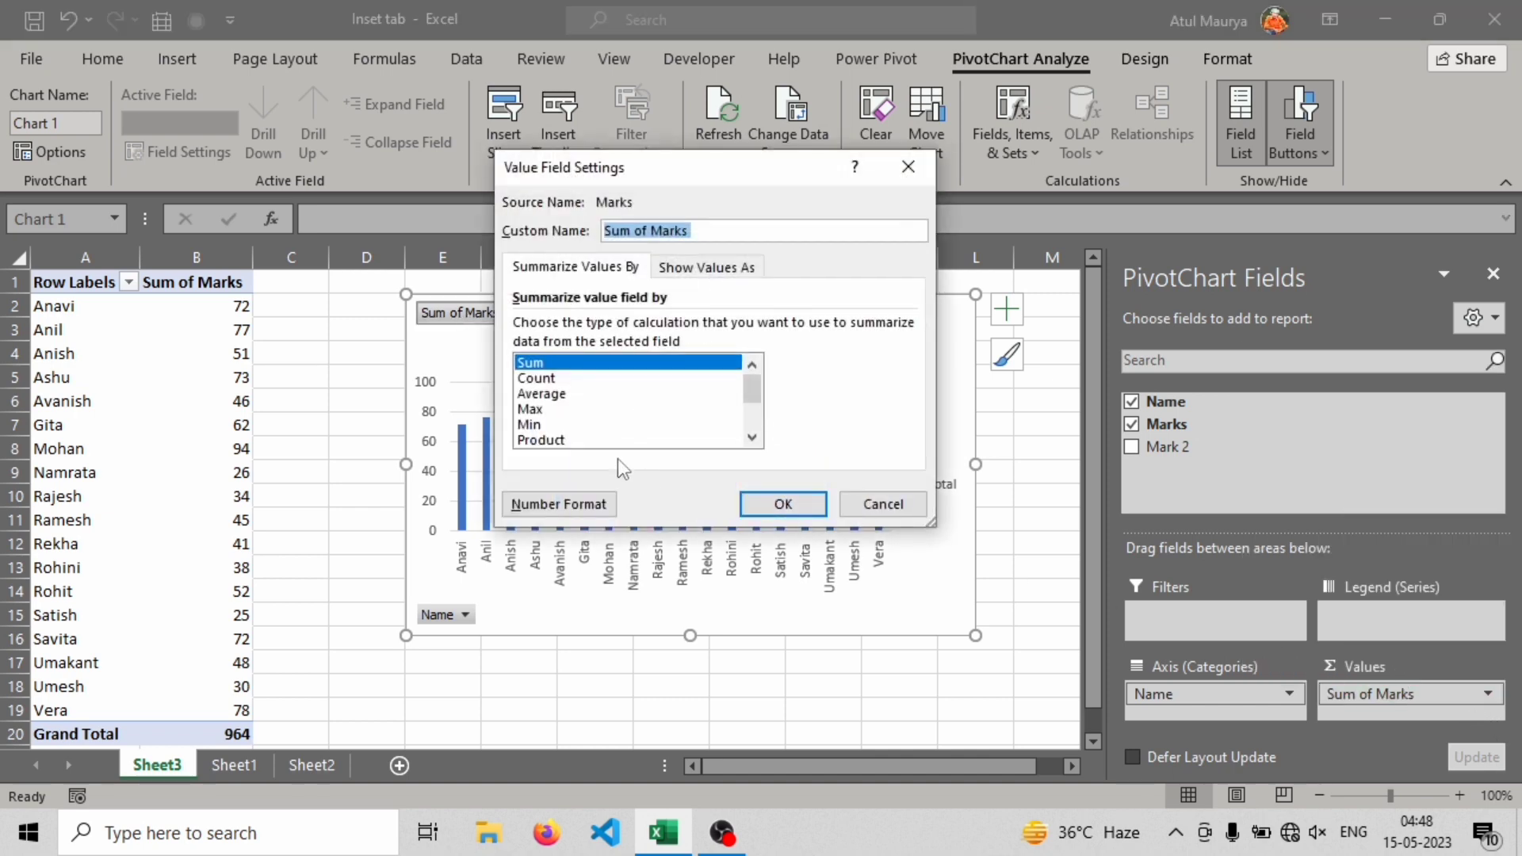
left_click(555, 409)
left_click(782, 505)
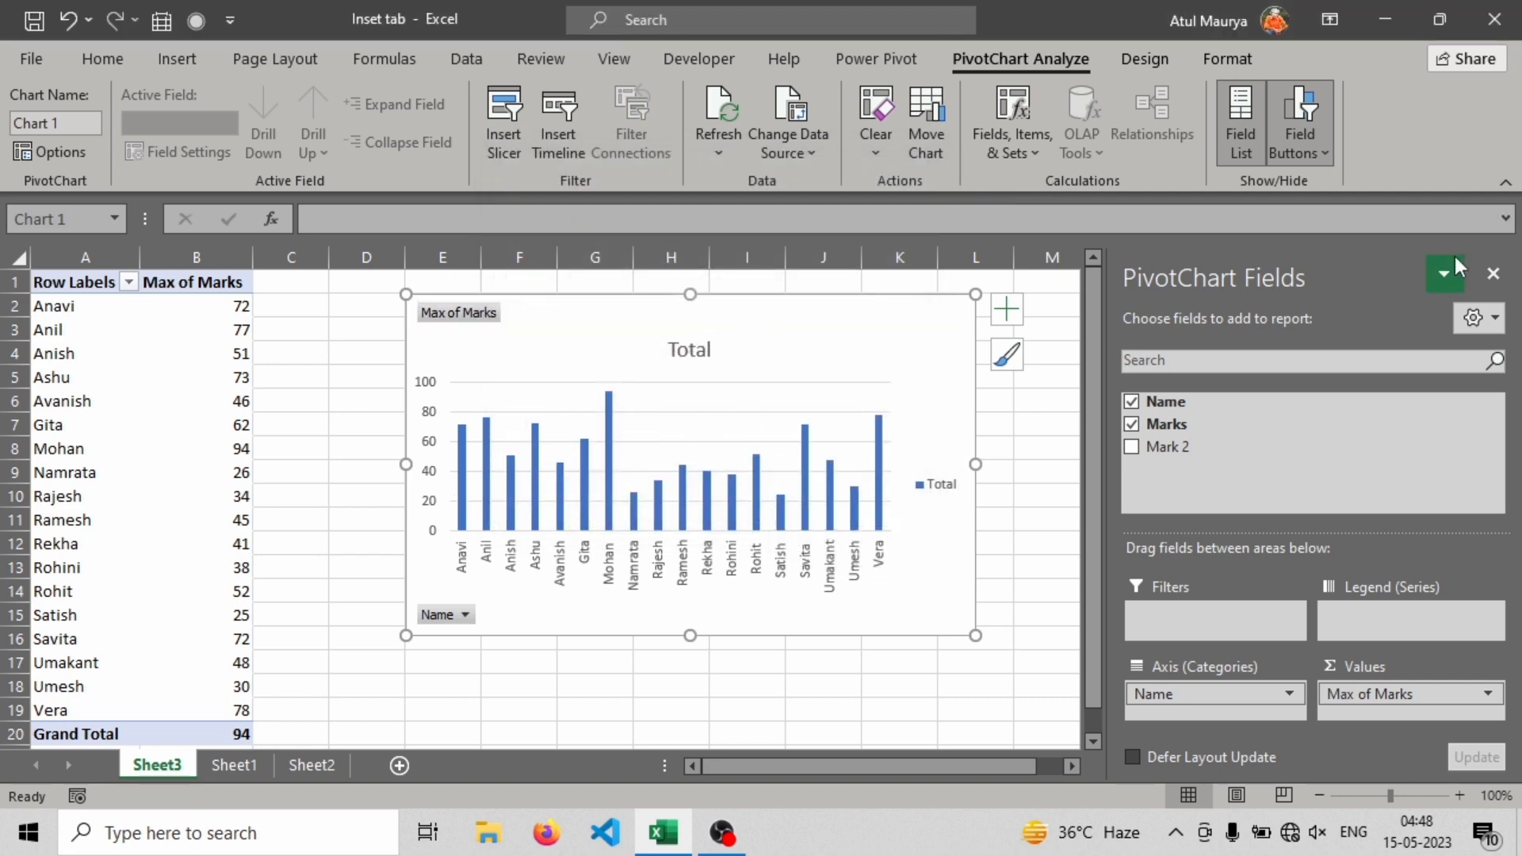
left_click(1493, 274)
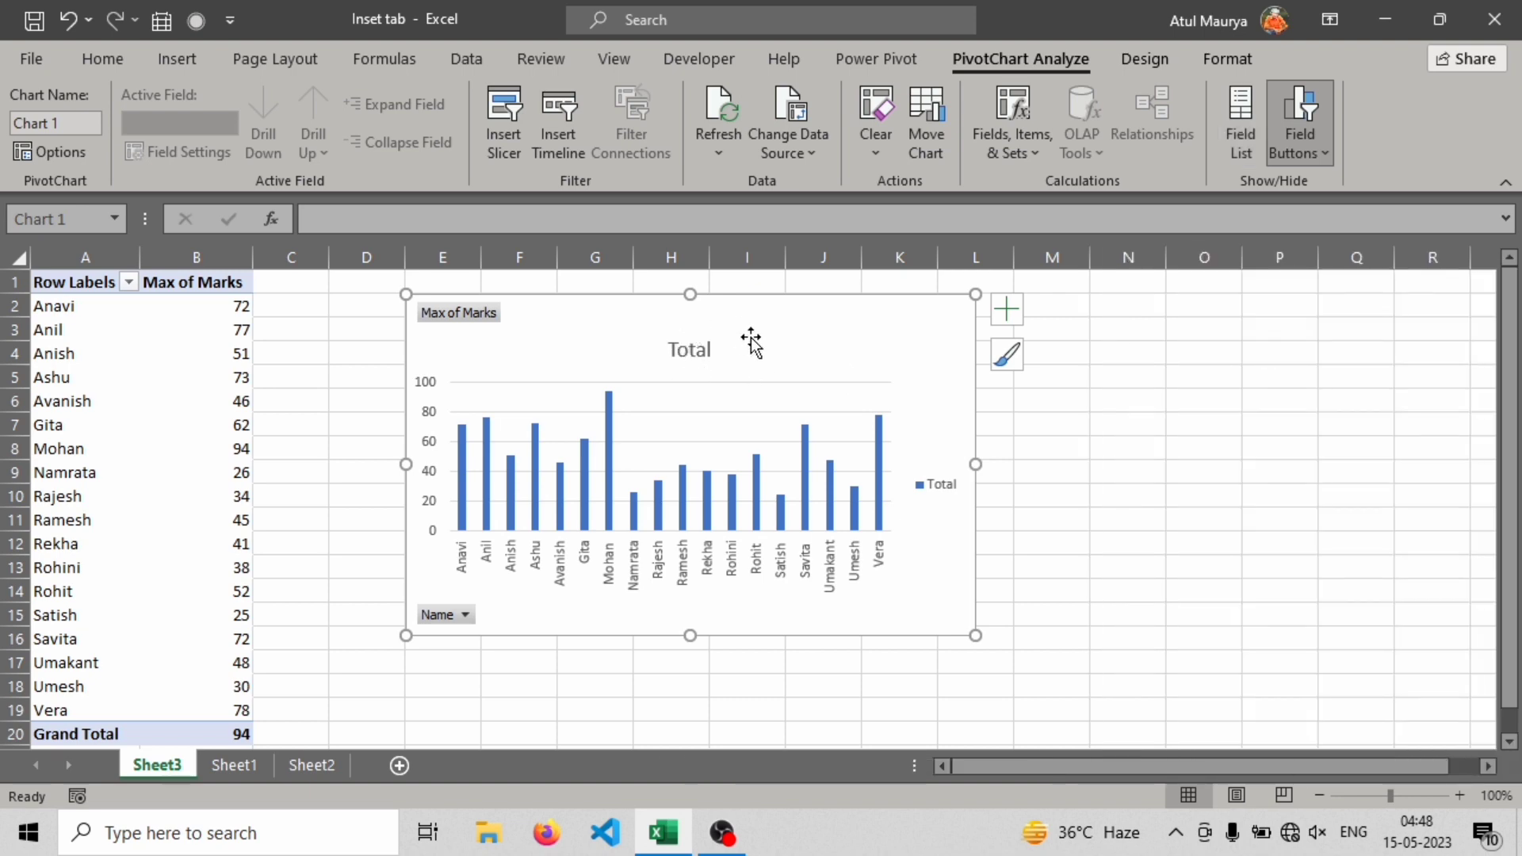
left_click(236, 765)
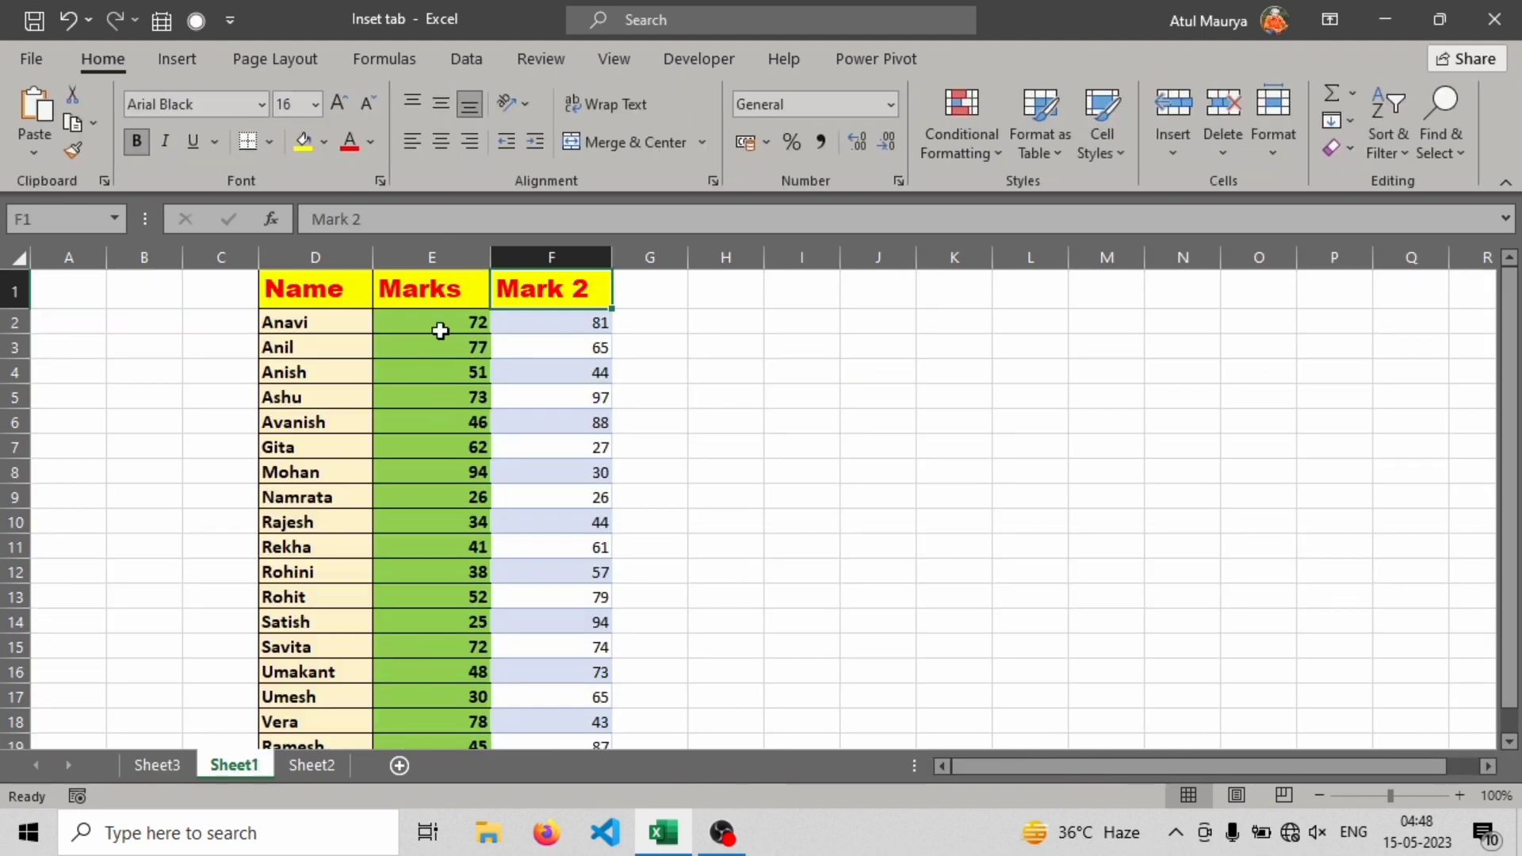
Try to open 3D Maps for the marks table and dismiss the dialog
left_click(176, 59)
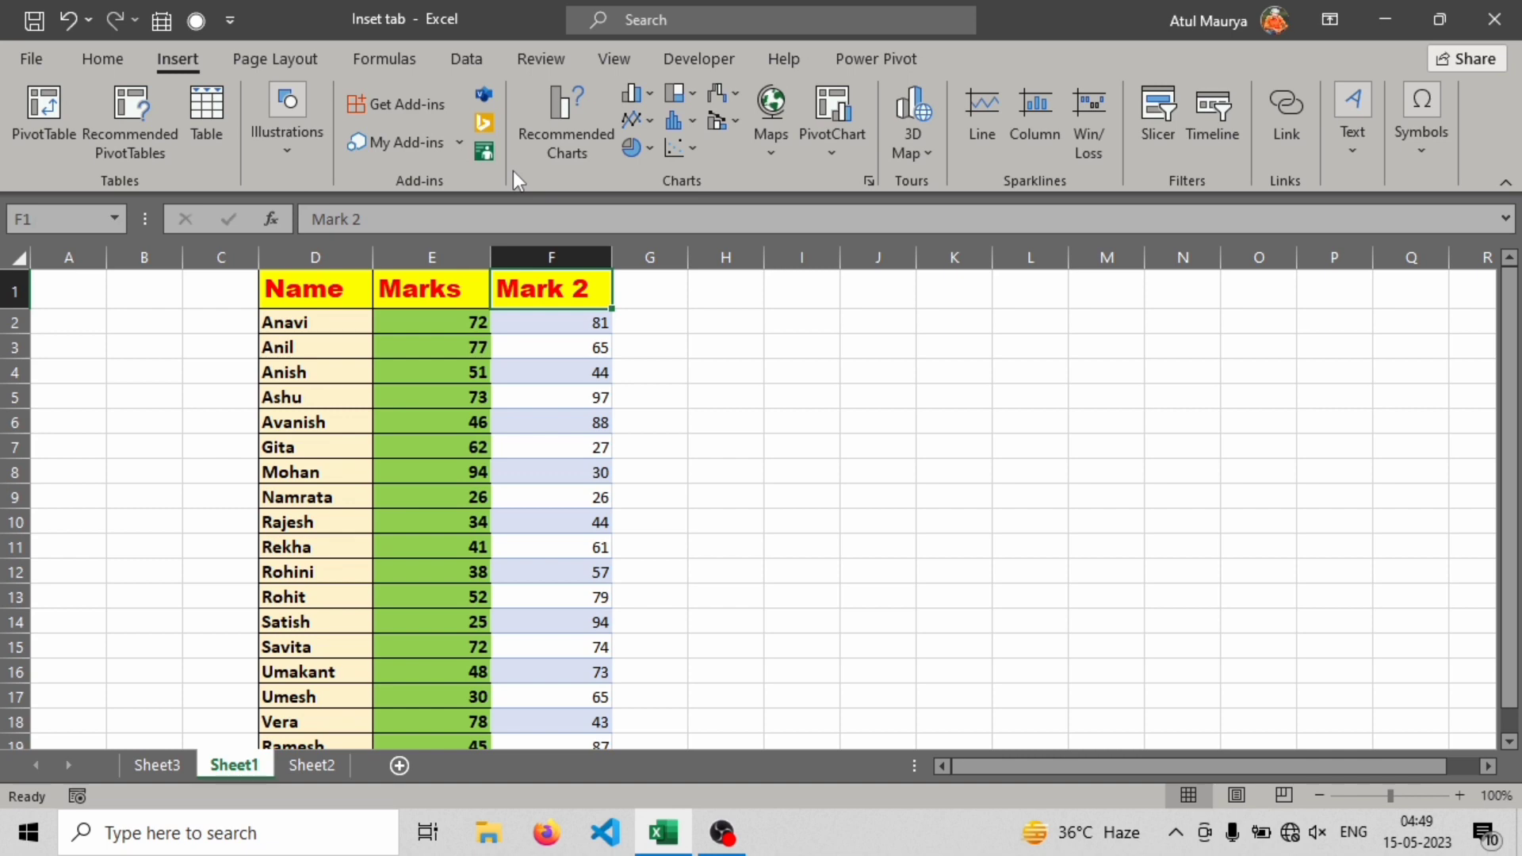
left_click(924, 151)
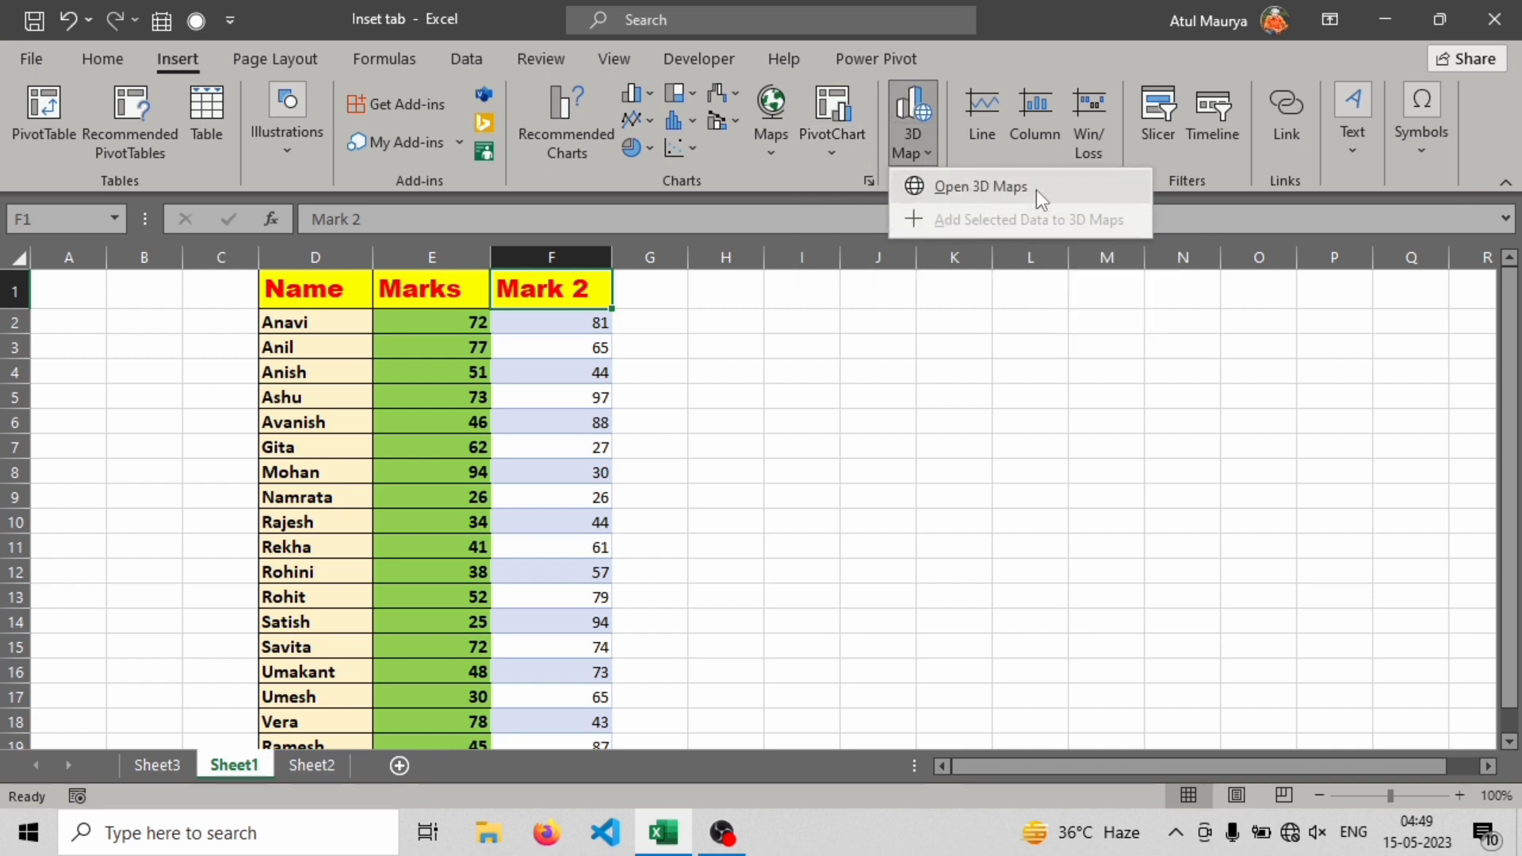
left_click(979, 186)
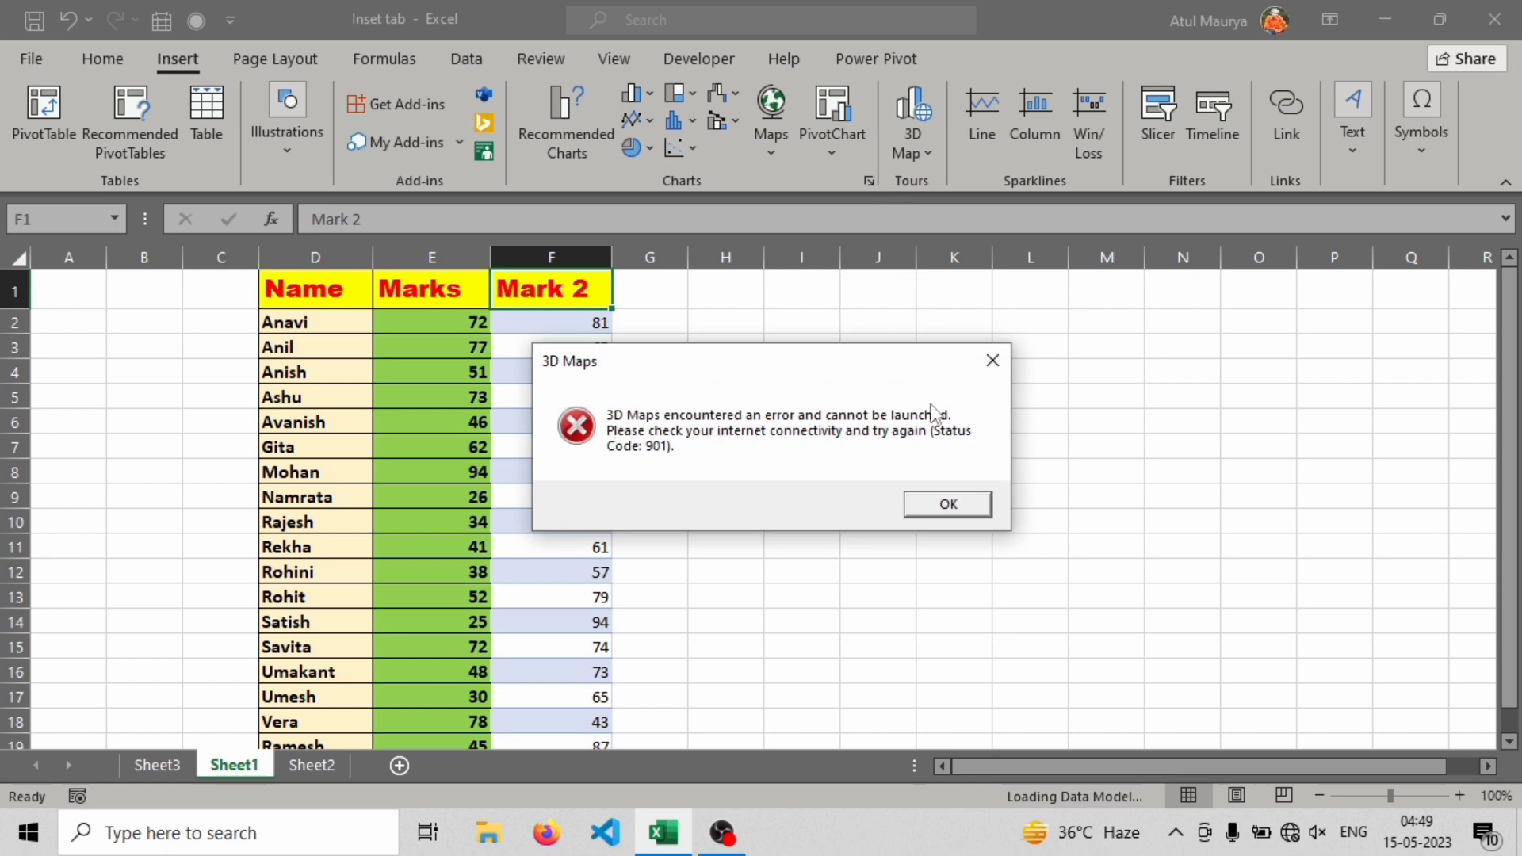
left_click(991, 362)
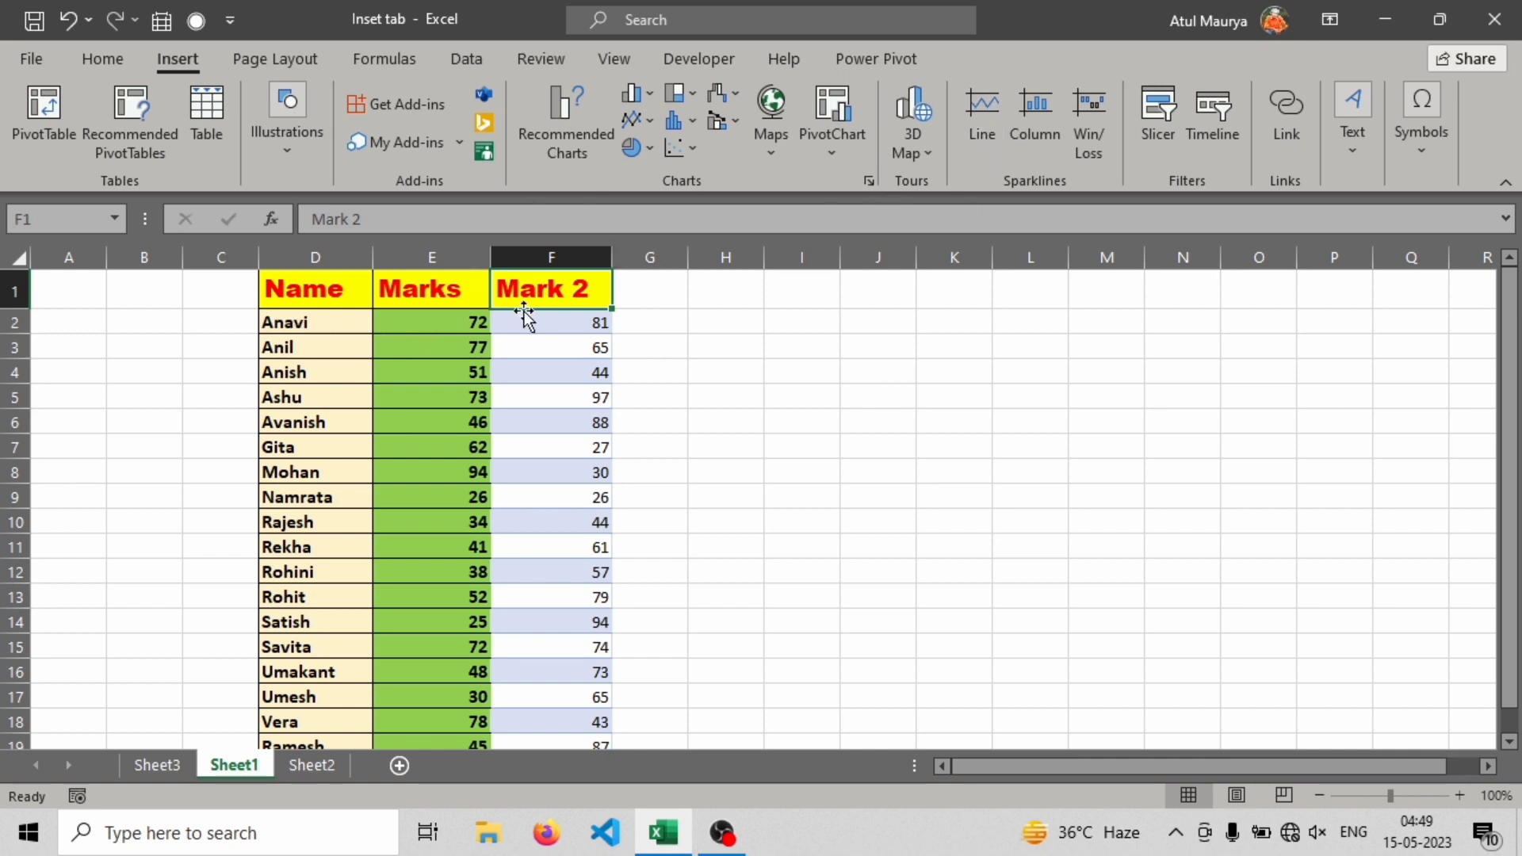
Insert a line sparkline in G2 from the data range E2:F2 and fill it down column G alongside the marks table
left_click_drag(412, 320, 607, 319)
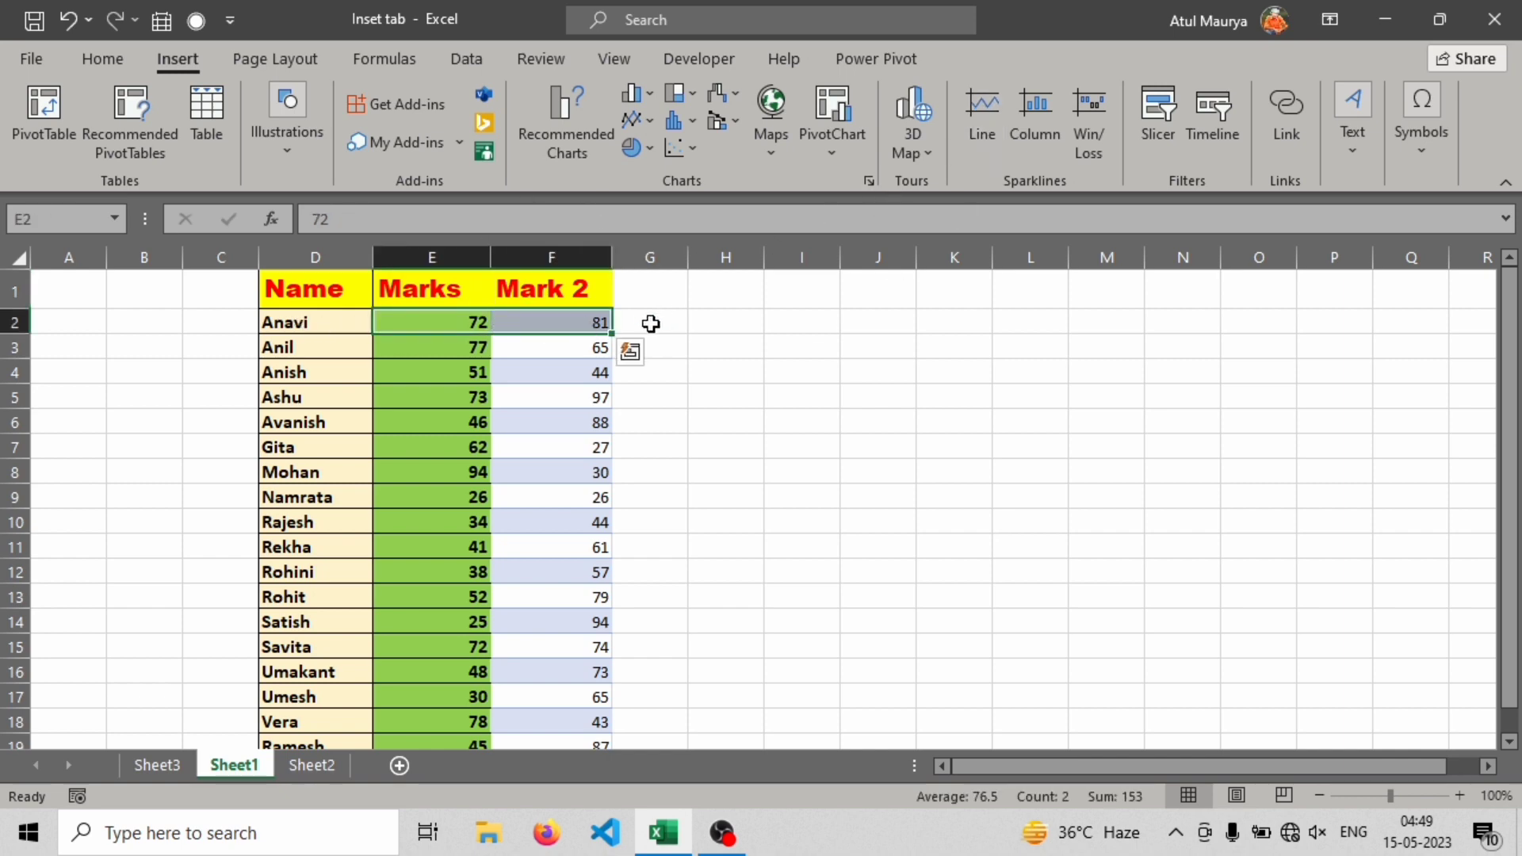
left_click(476, 315)
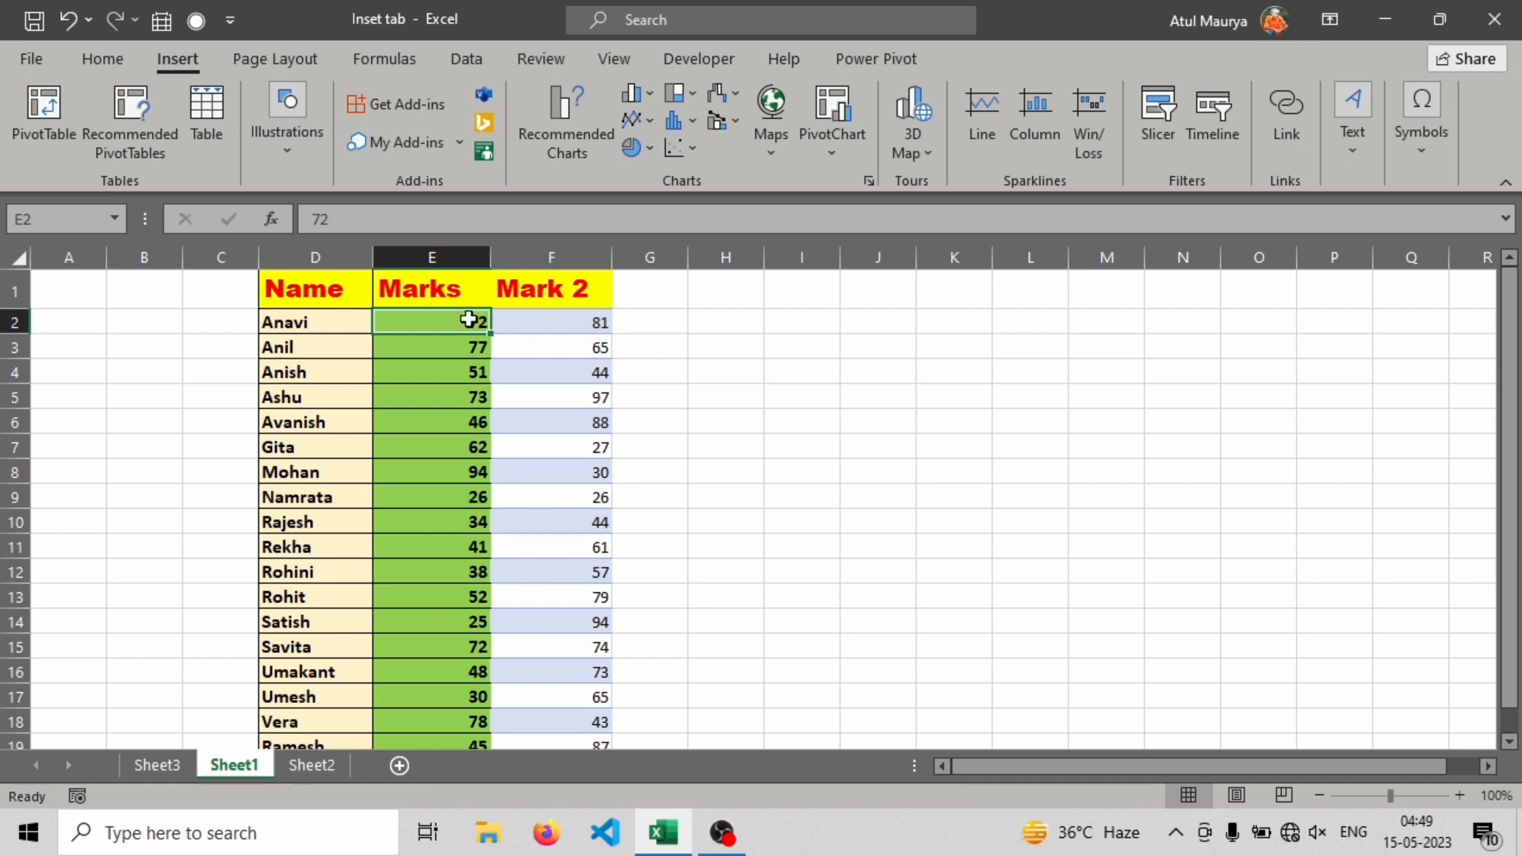
left_click_drag(469, 320, 569, 325)
left_click(986, 136)
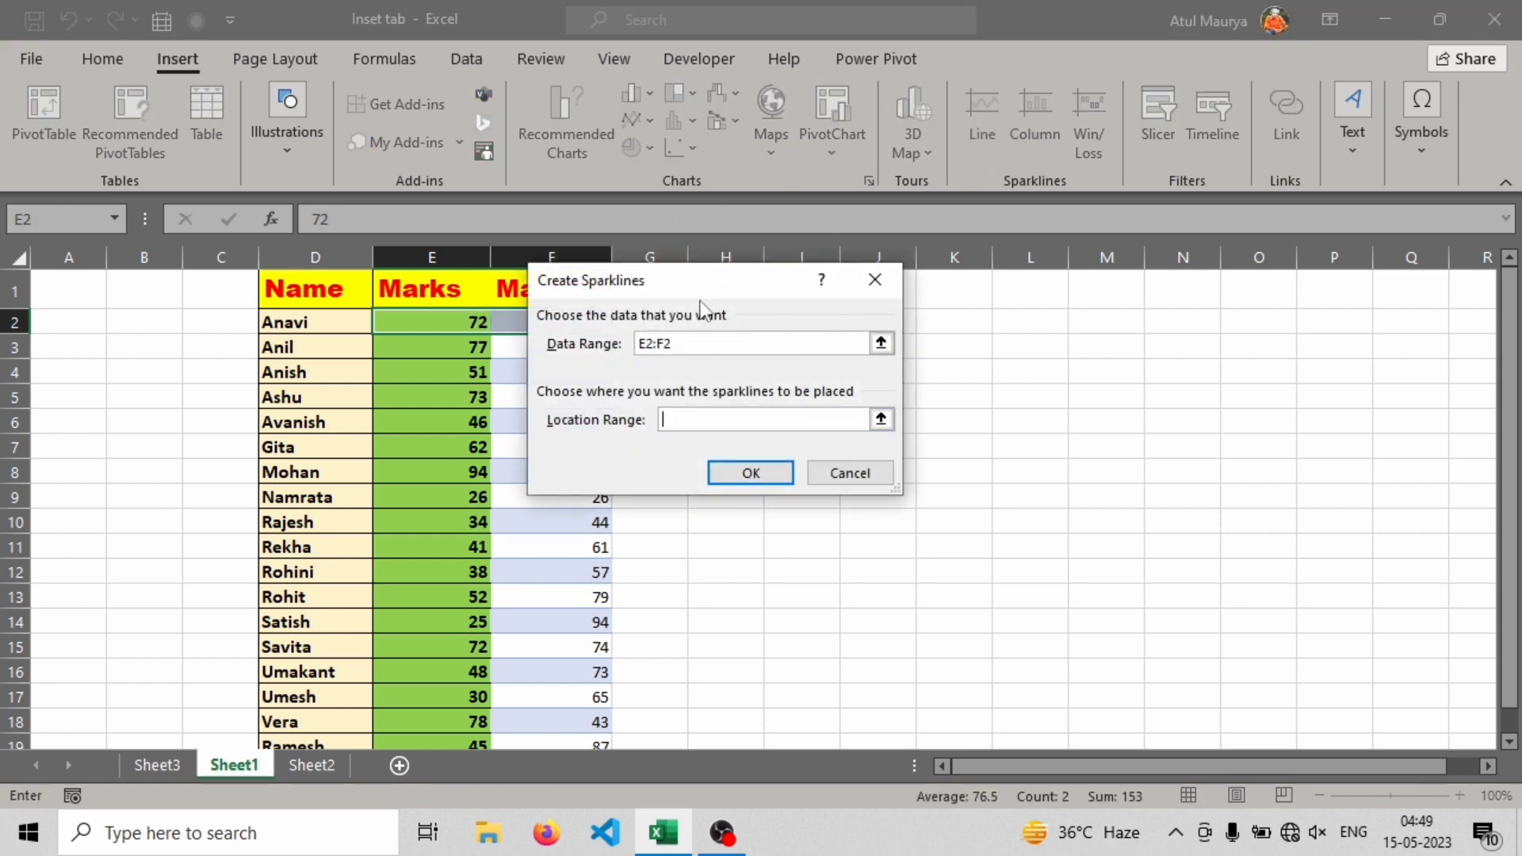
left_click_drag(677, 293, 1024, 275)
left_click(621, 321)
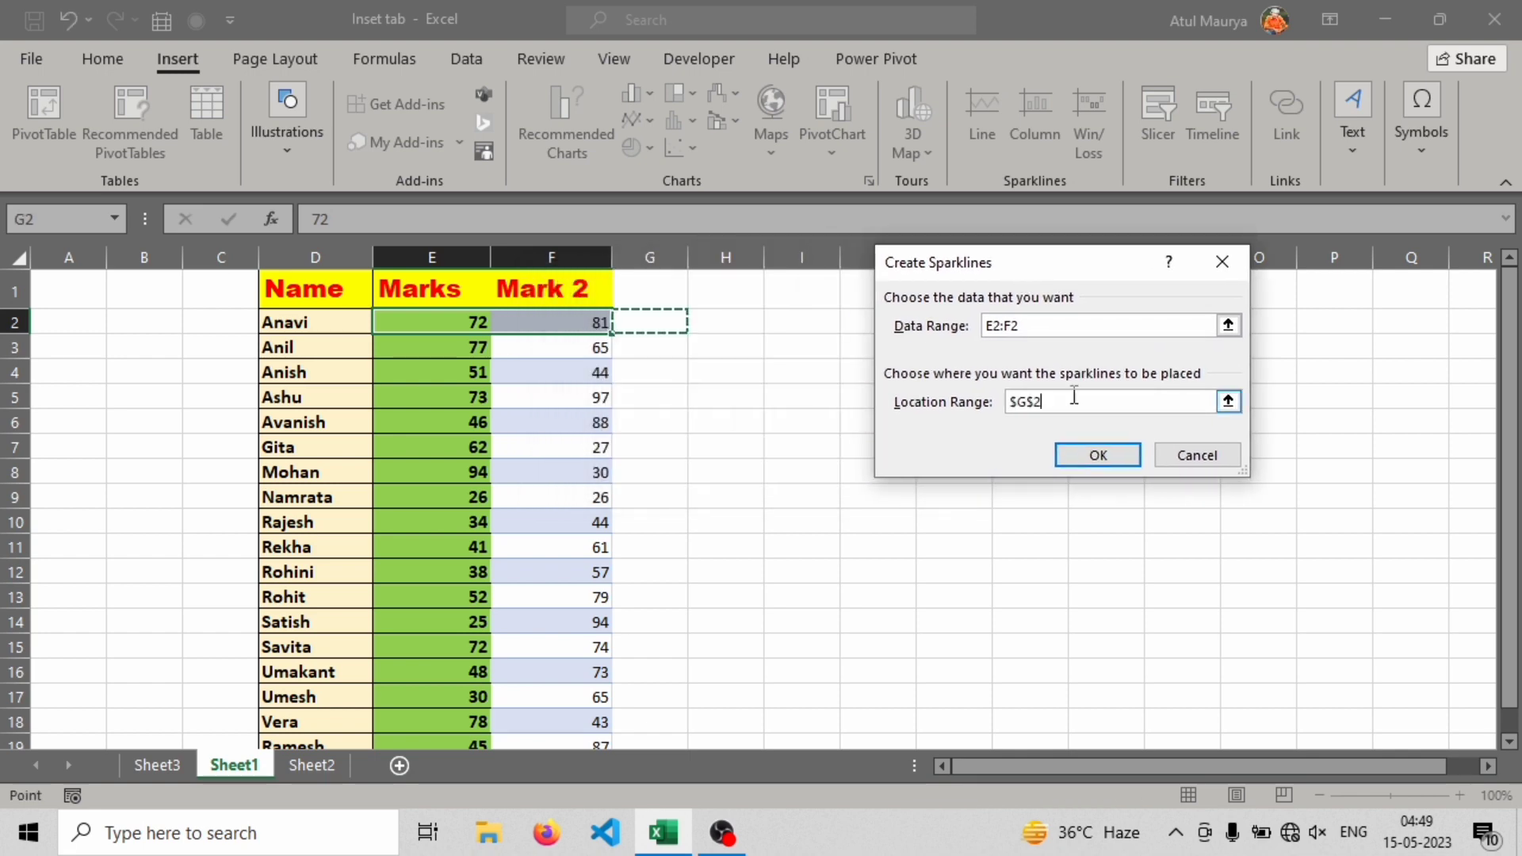
left_click(1096, 454)
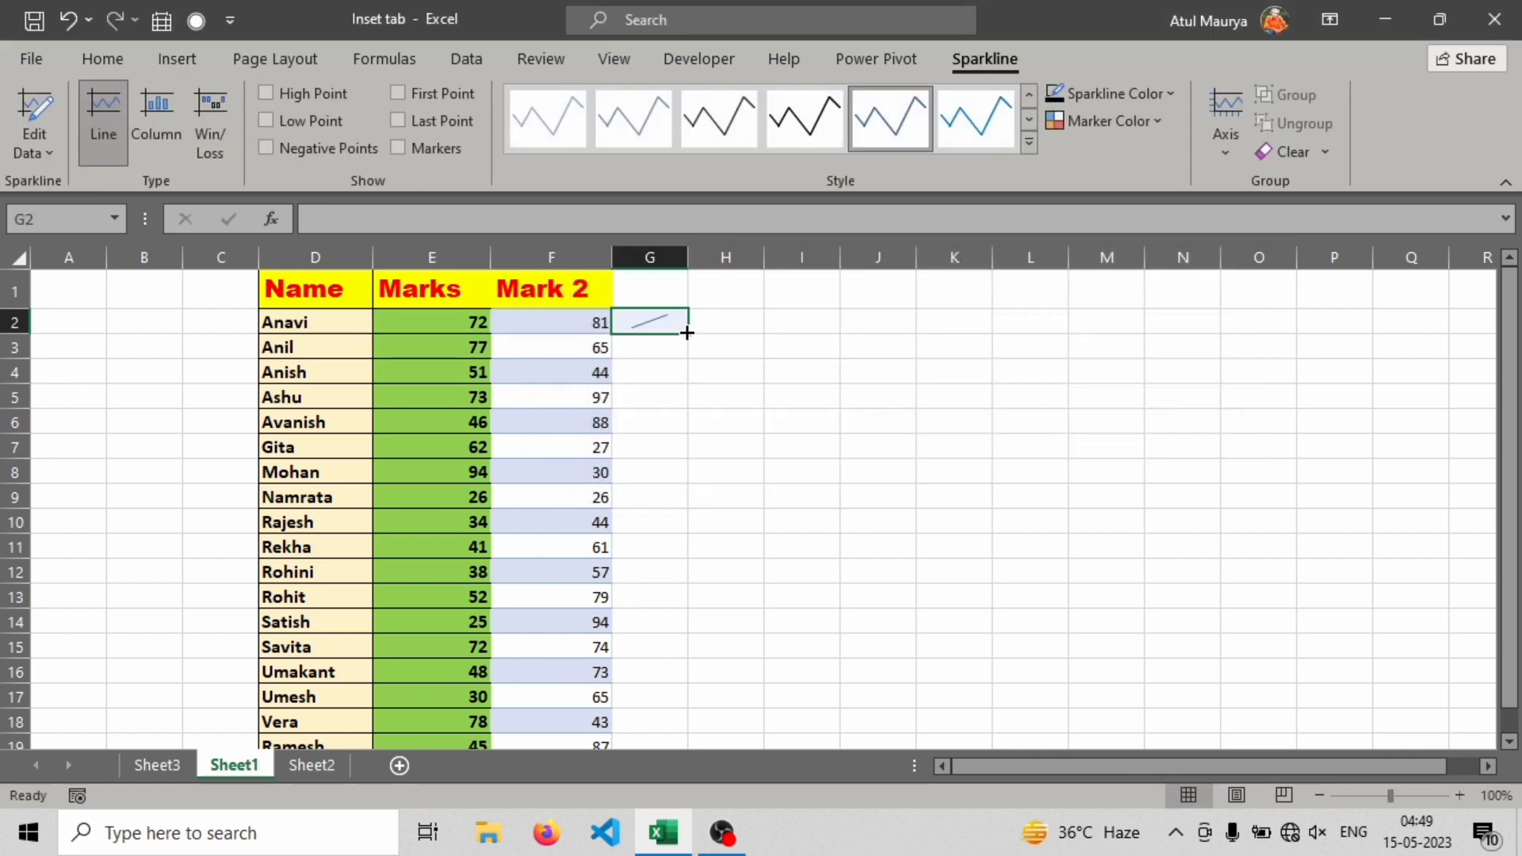
left_click_drag(686, 332, 697, 700)
scroll(710, 598, "up", 1)
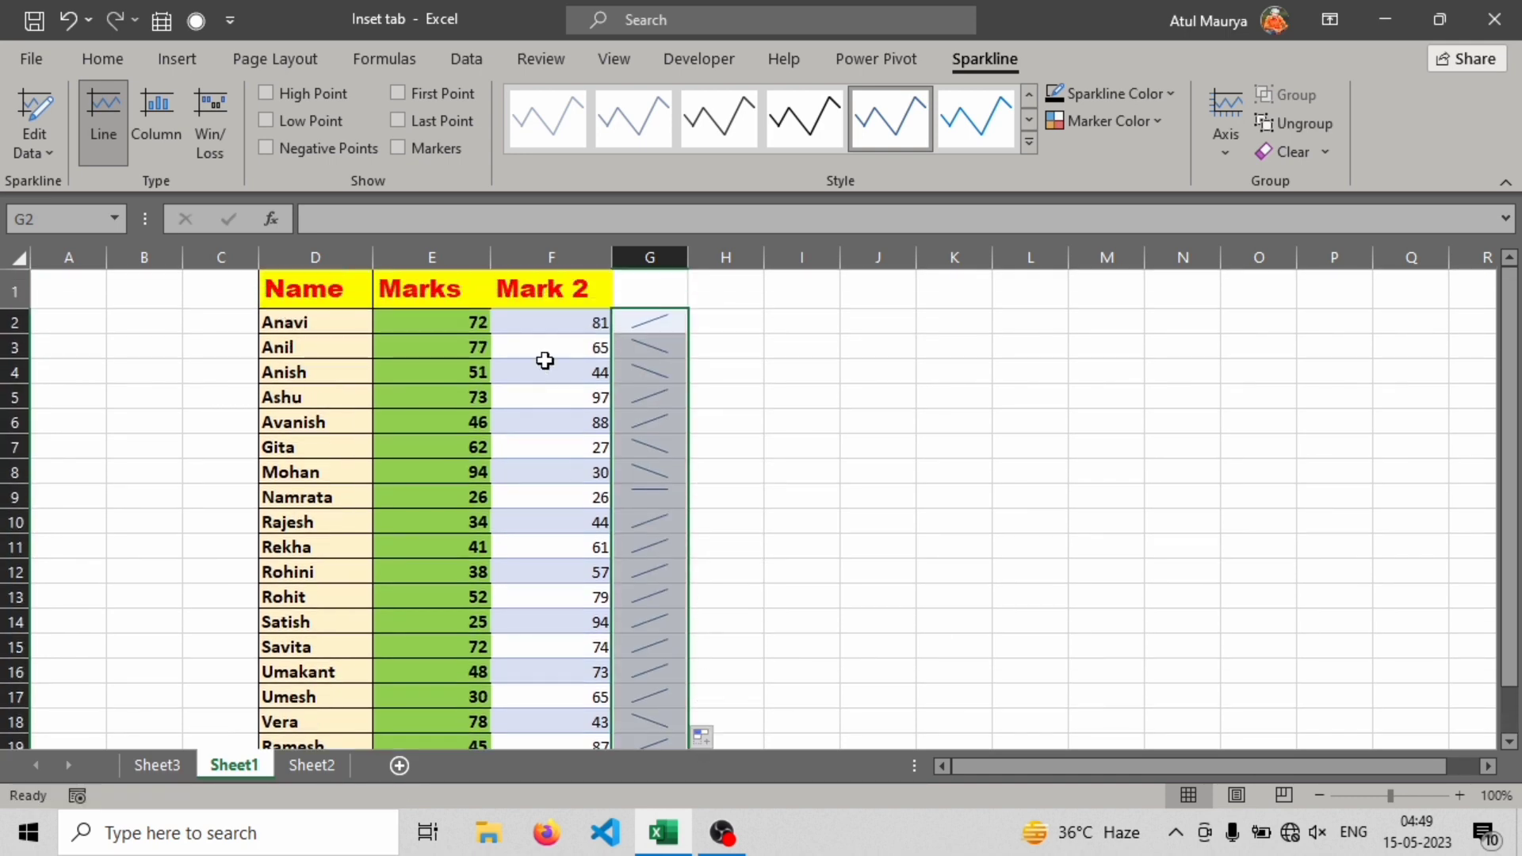
Change the first row's marks to test its line sparkline, setting F2 to 100 and E2 to 200
left_click(565, 329)
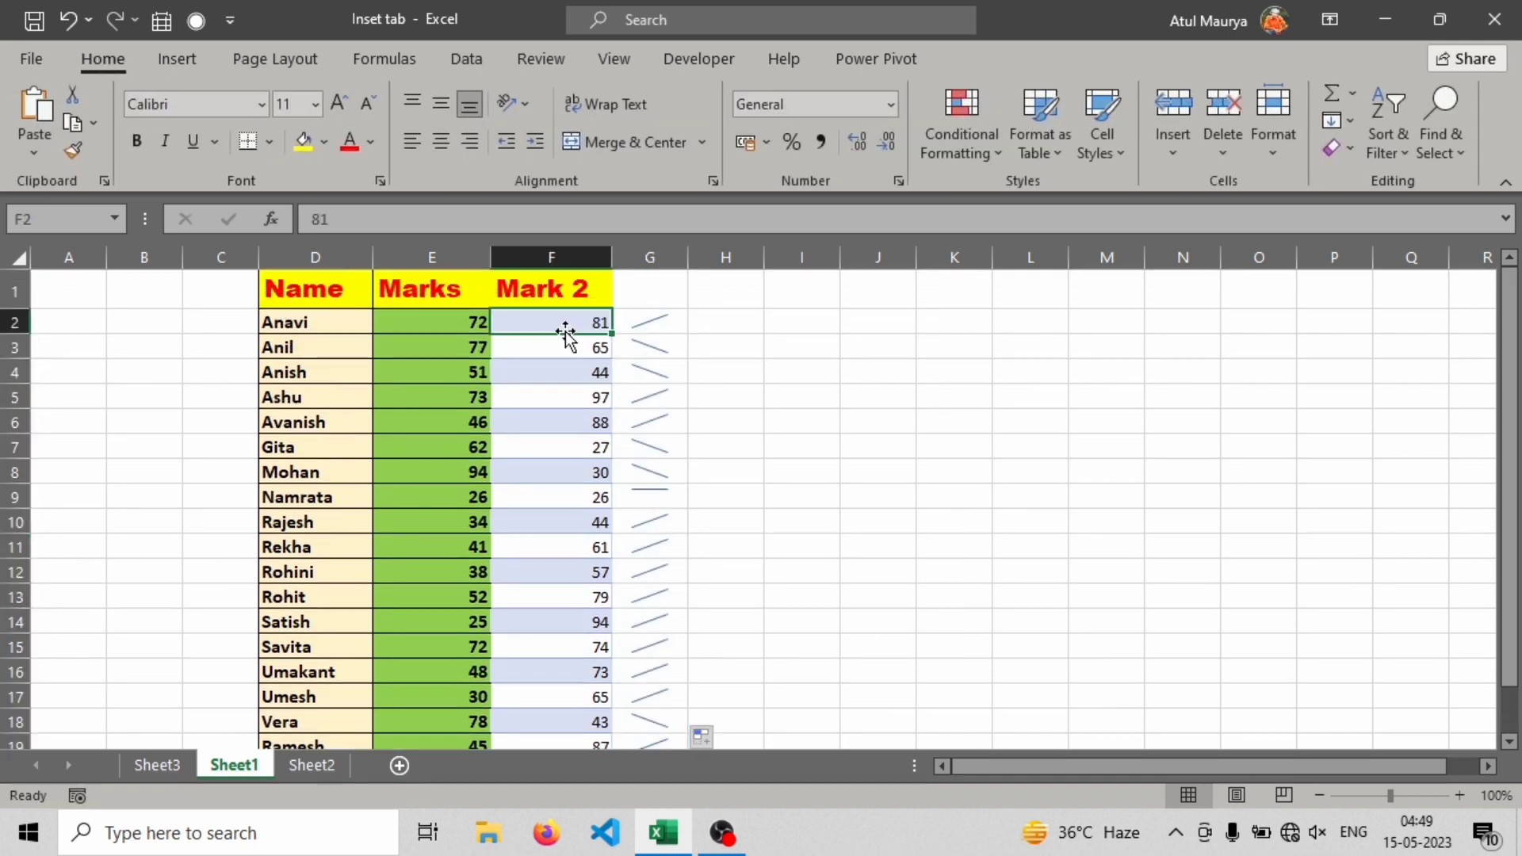
type("100")
key("Return")
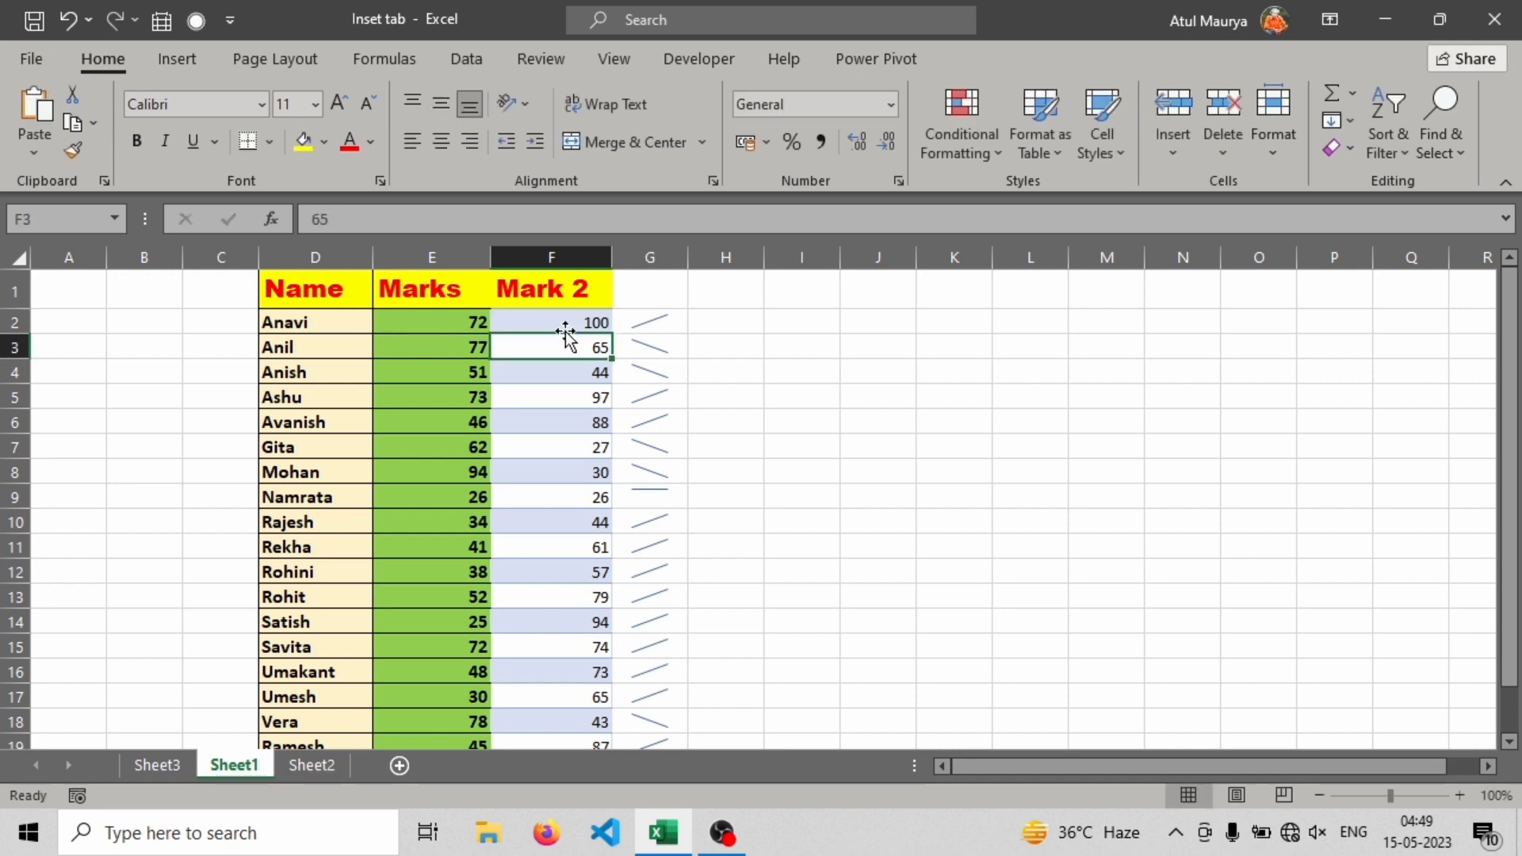
left_click(479, 325)
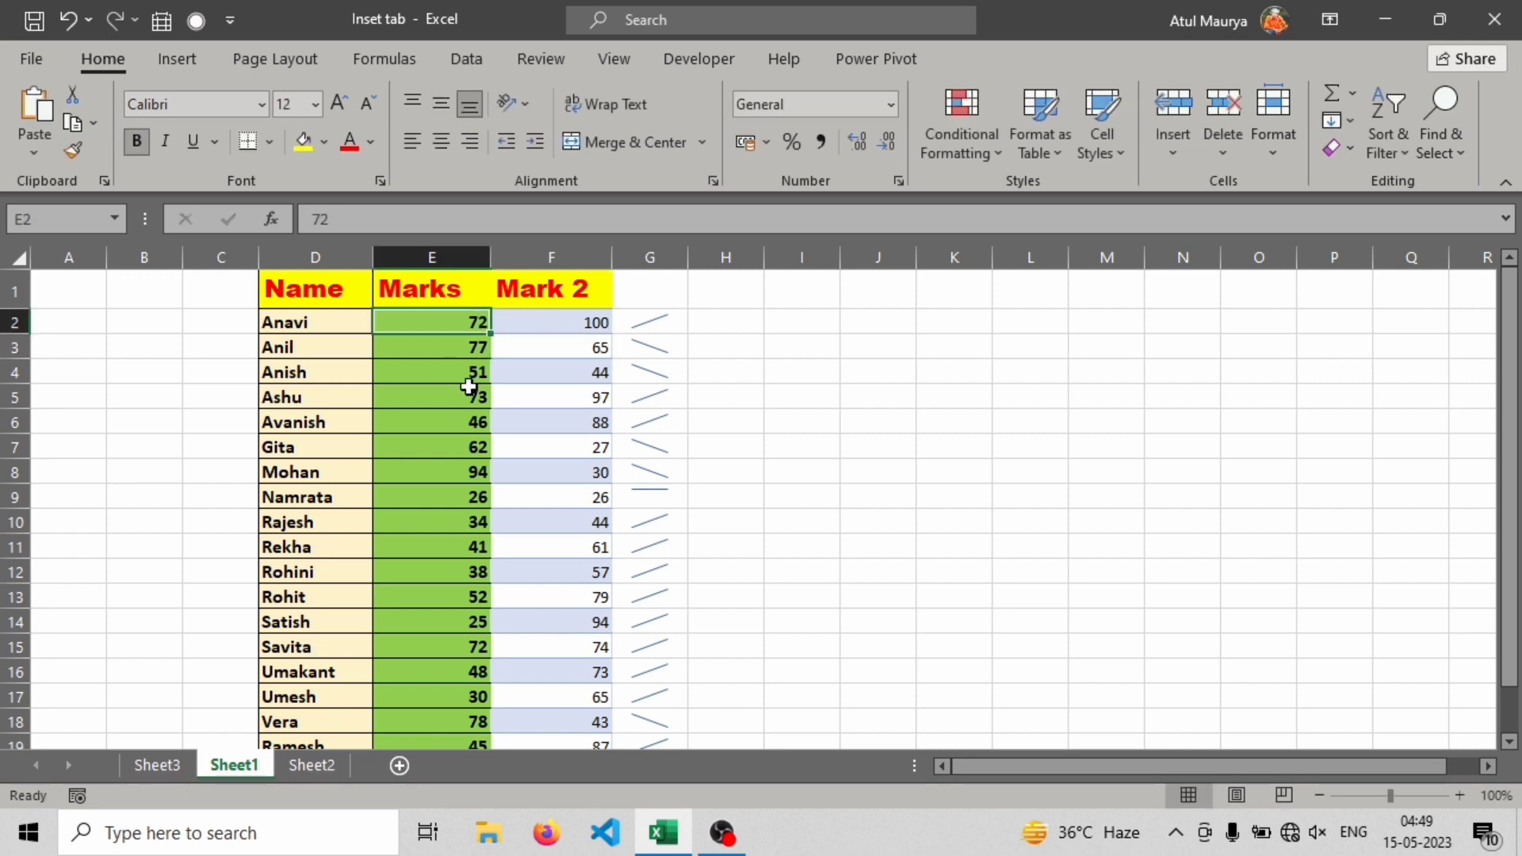
type("200")
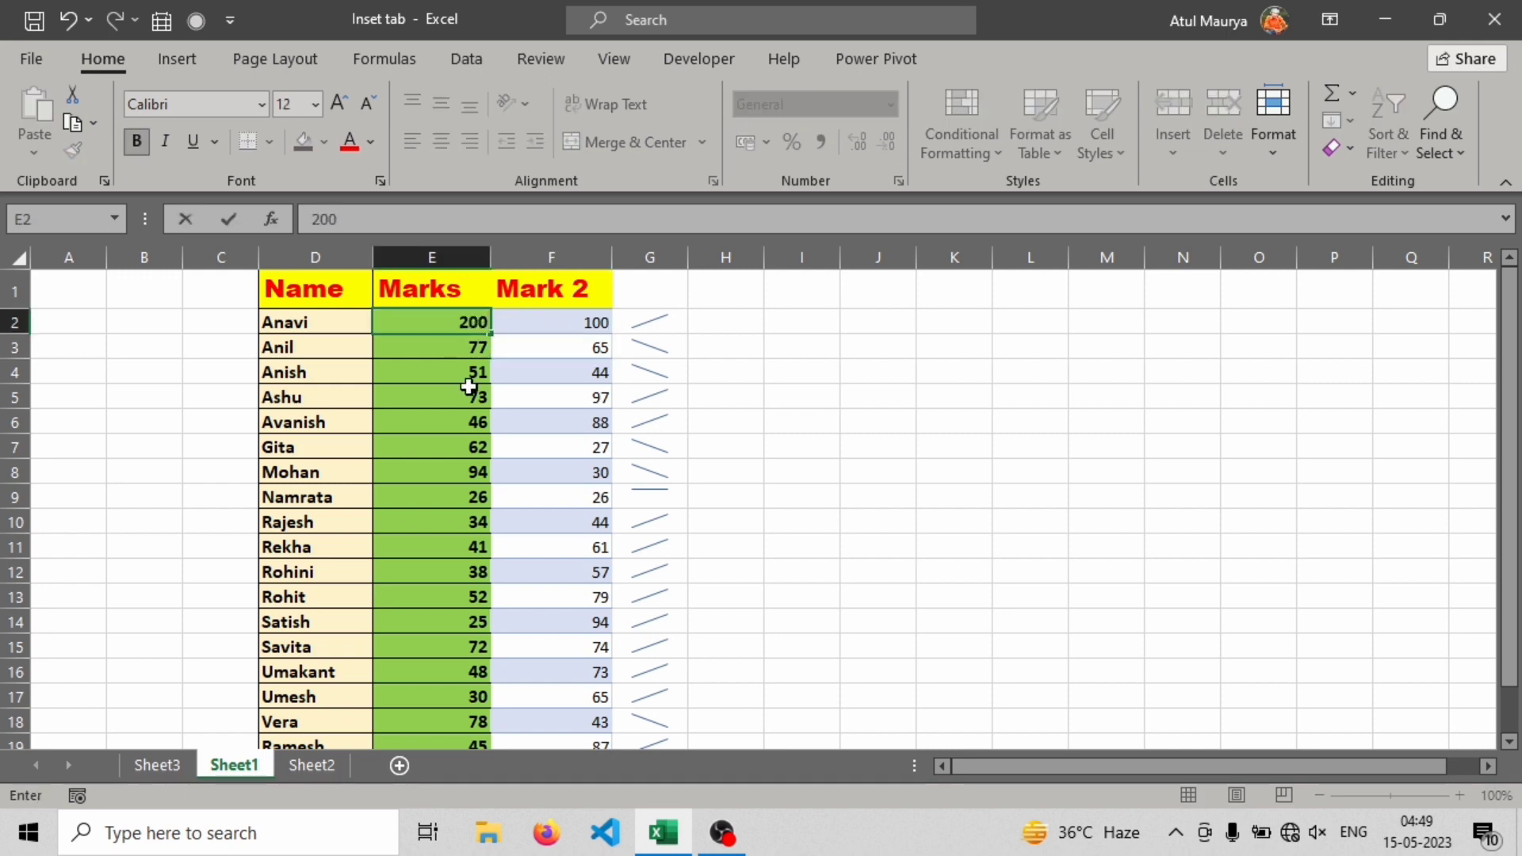
key("Return")
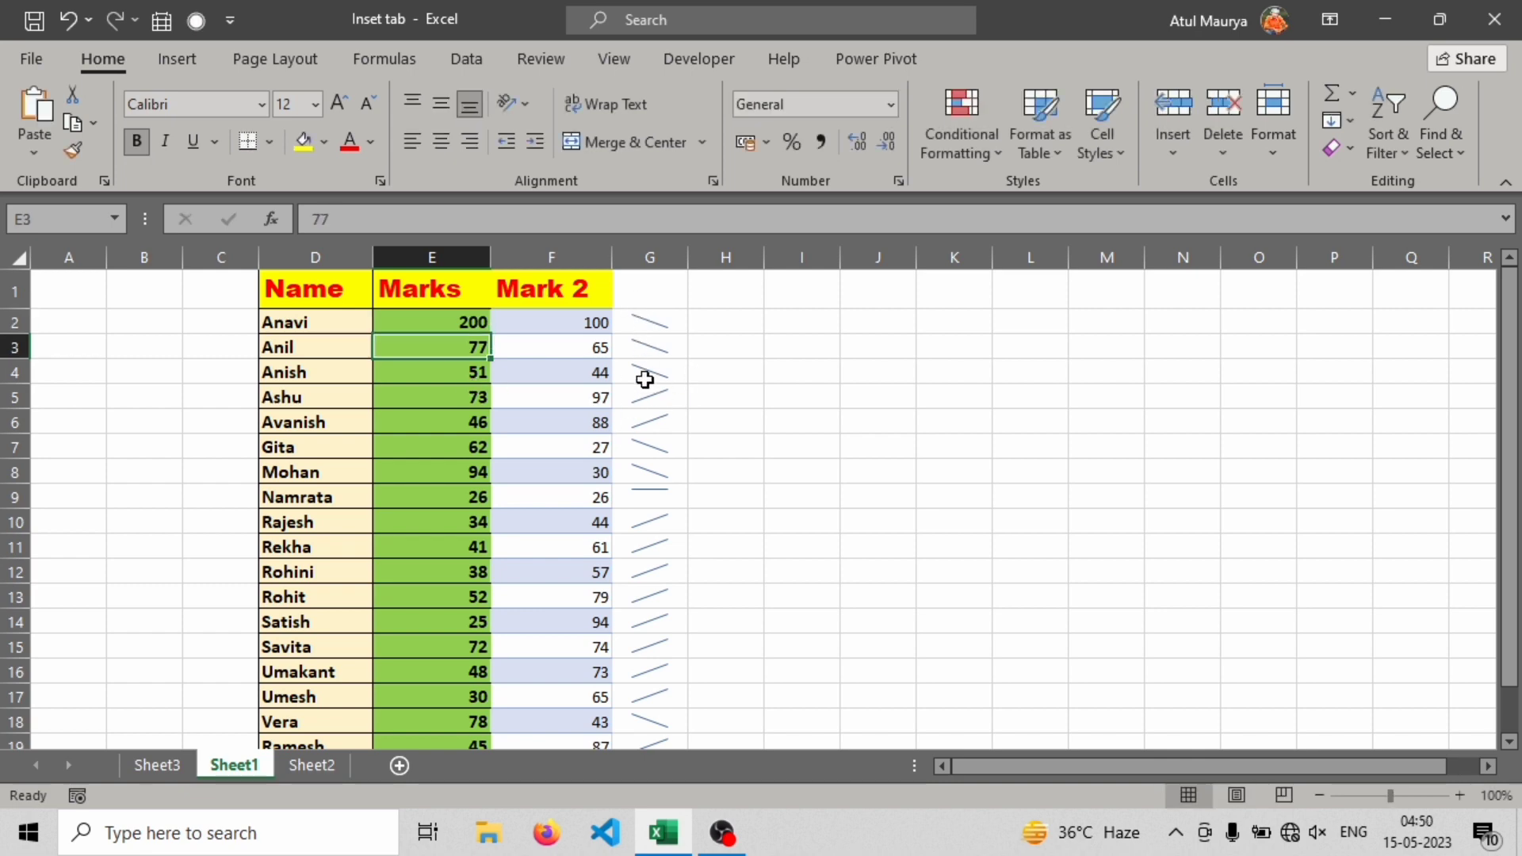
scroll(643, 379, "down", 1)
scroll(644, 379, "up", 1)
left_click(585, 367)
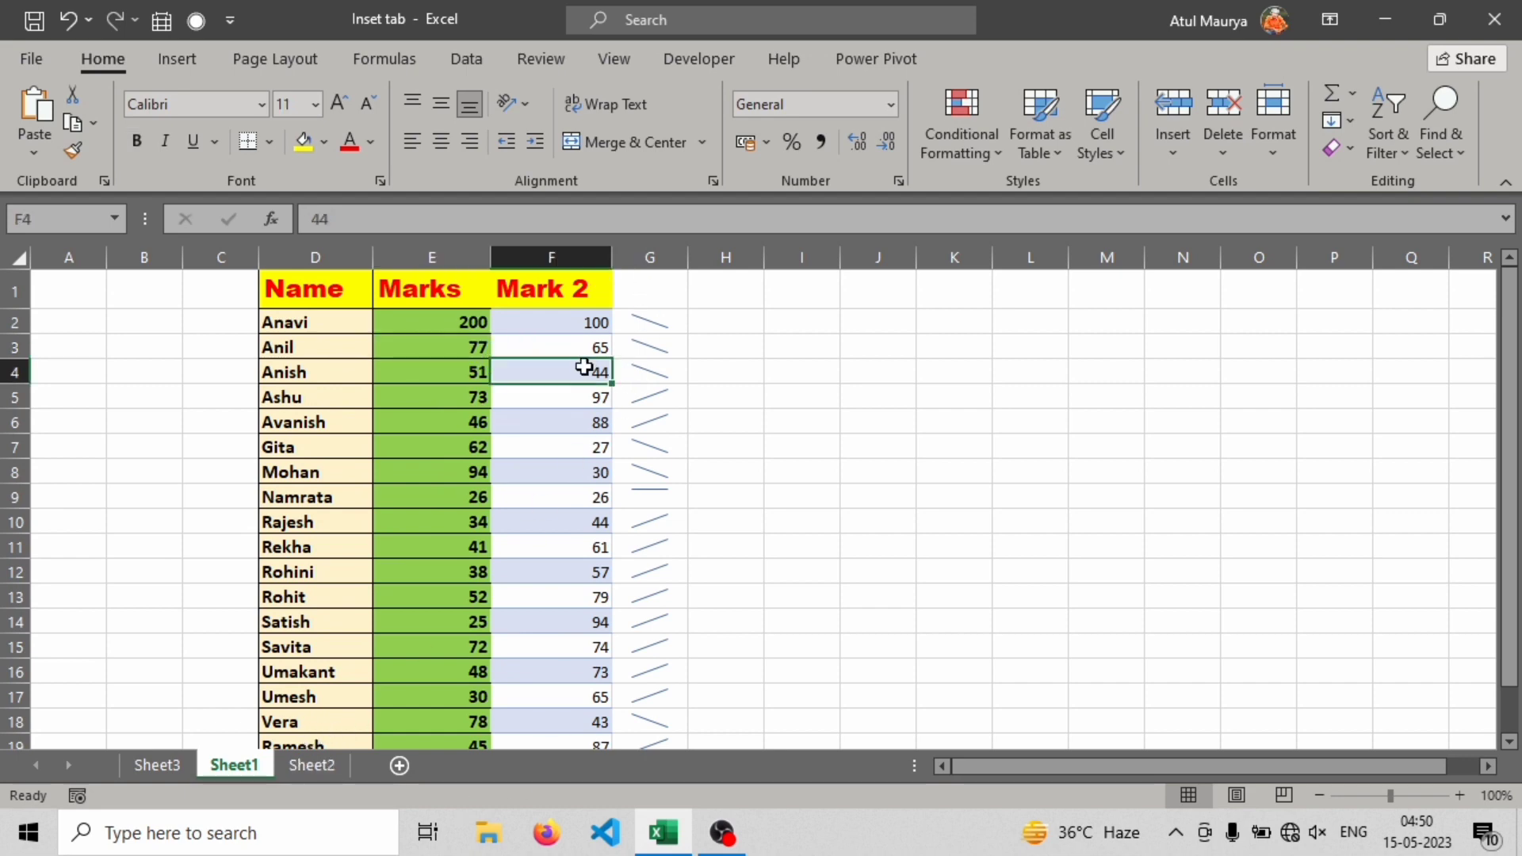
Insert a column sparkline in H2 from the data range E2:F2 and fill it down to H21
left_click(161, 63)
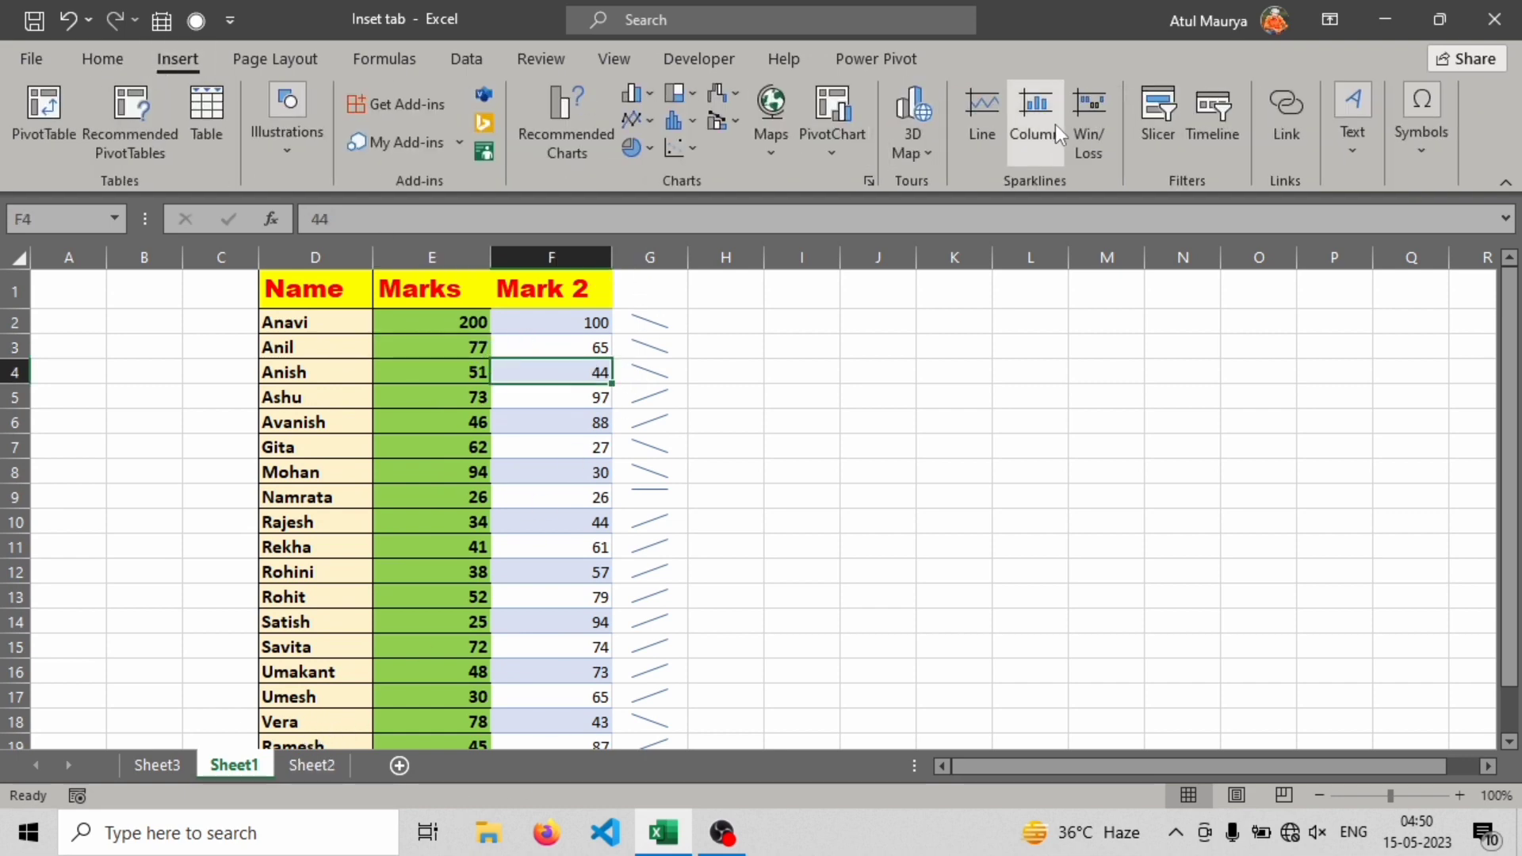
left_click(714, 318)
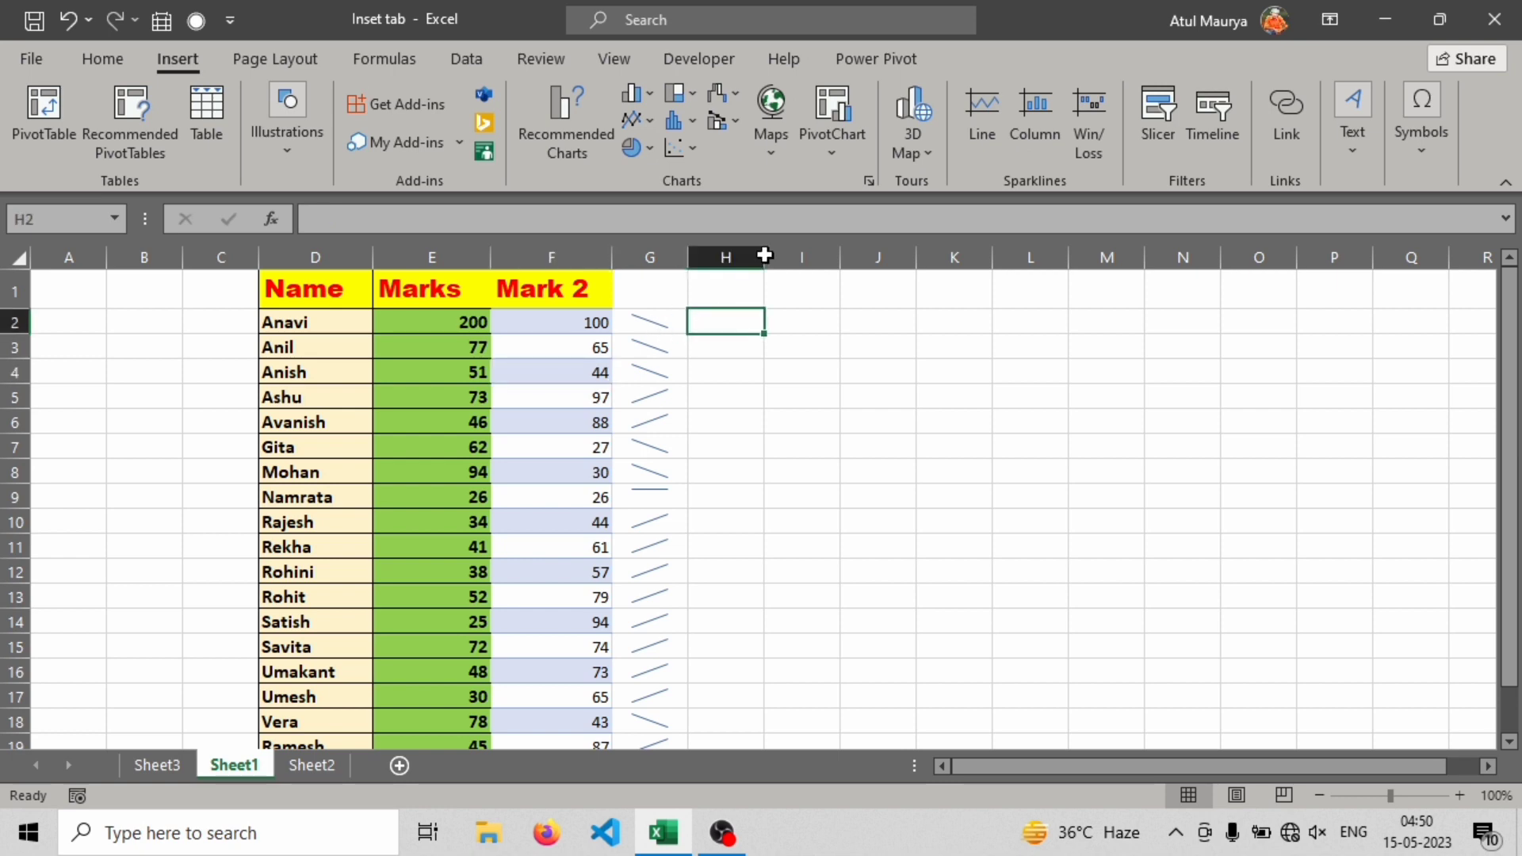
left_click(1029, 127)
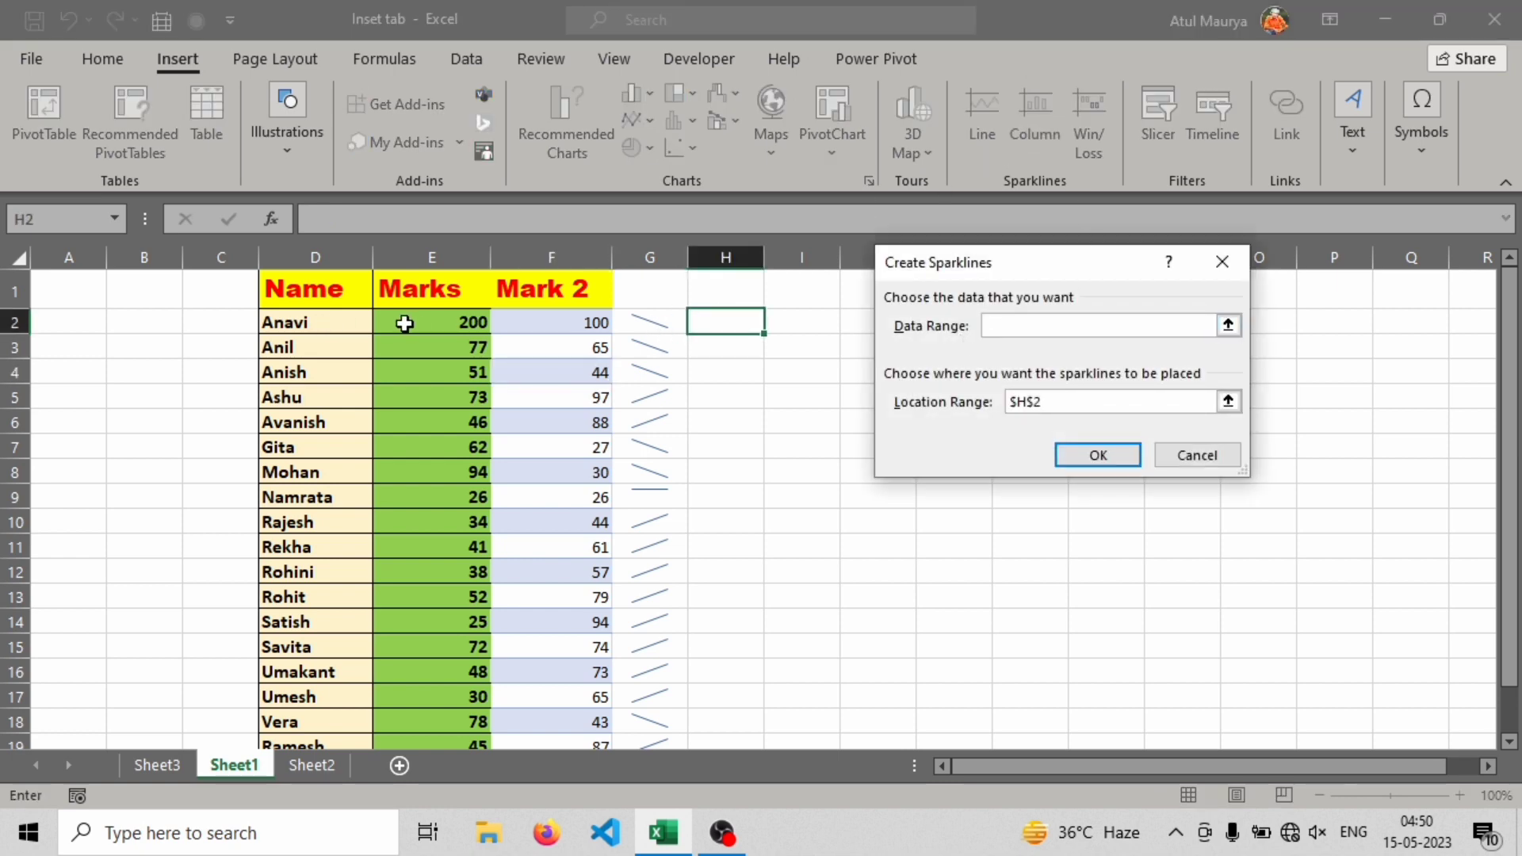
left_click_drag(409, 323, 577, 330)
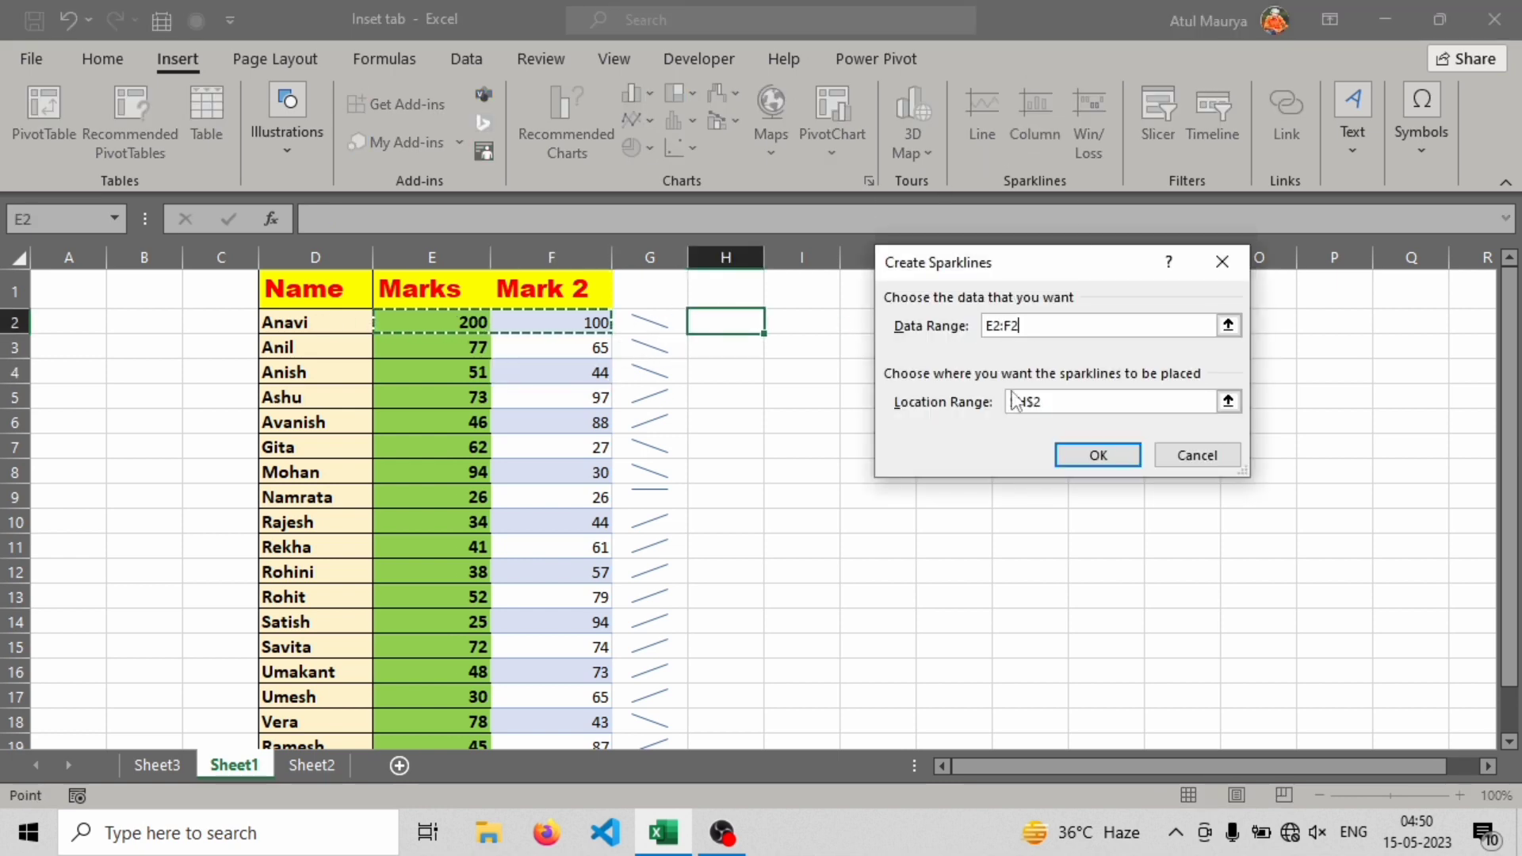
left_click(1100, 450)
left_click_drag(765, 338, 778, 702)
scroll(772, 565, "up", 1)
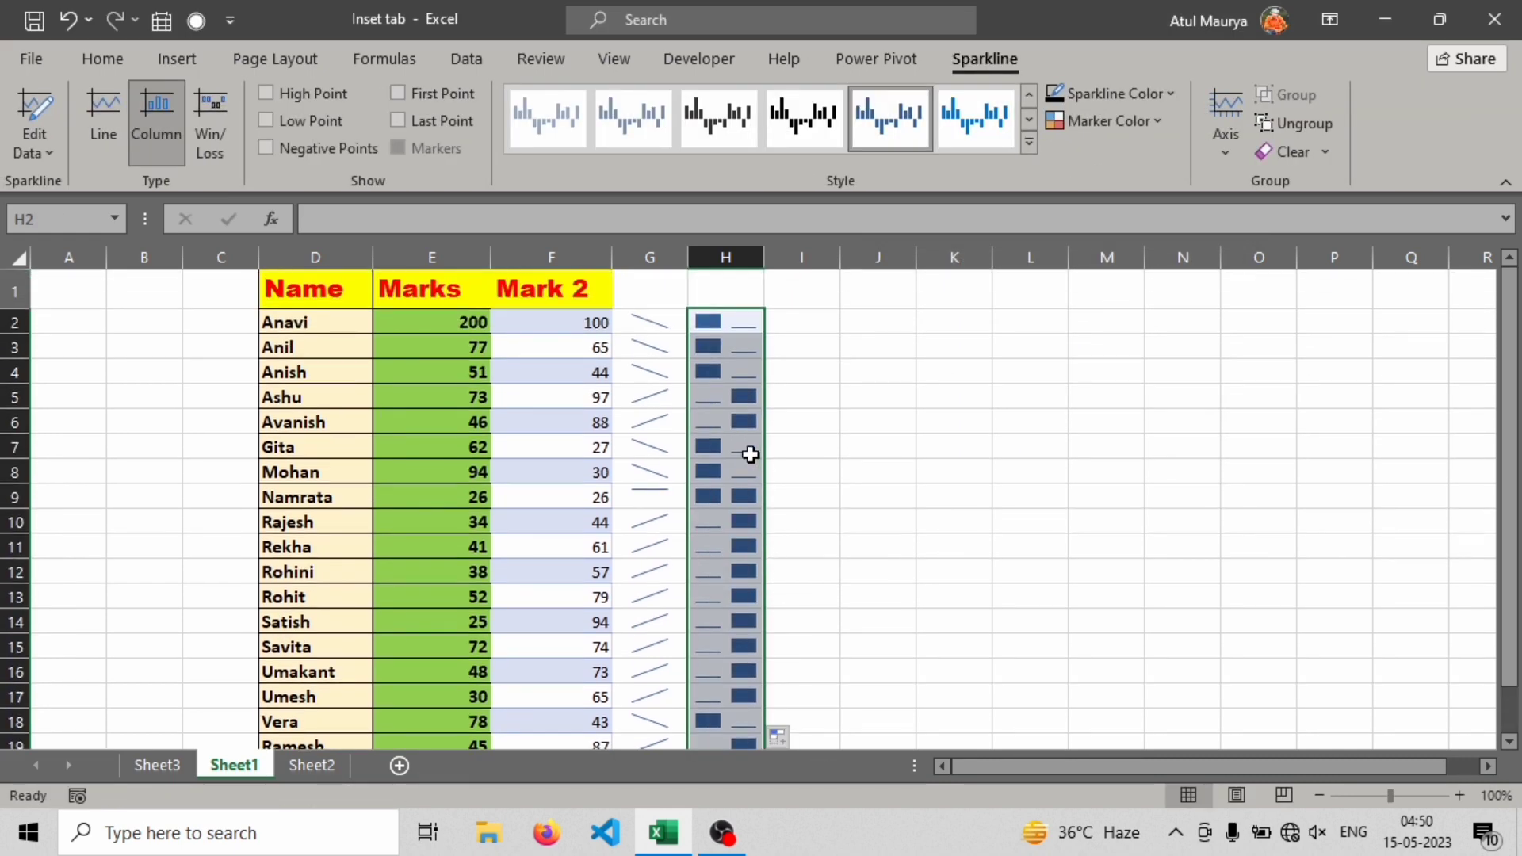
Try several preset styles on the column sparklines in column H, finishing with the bright blue sixth style
left_click(718, 118)
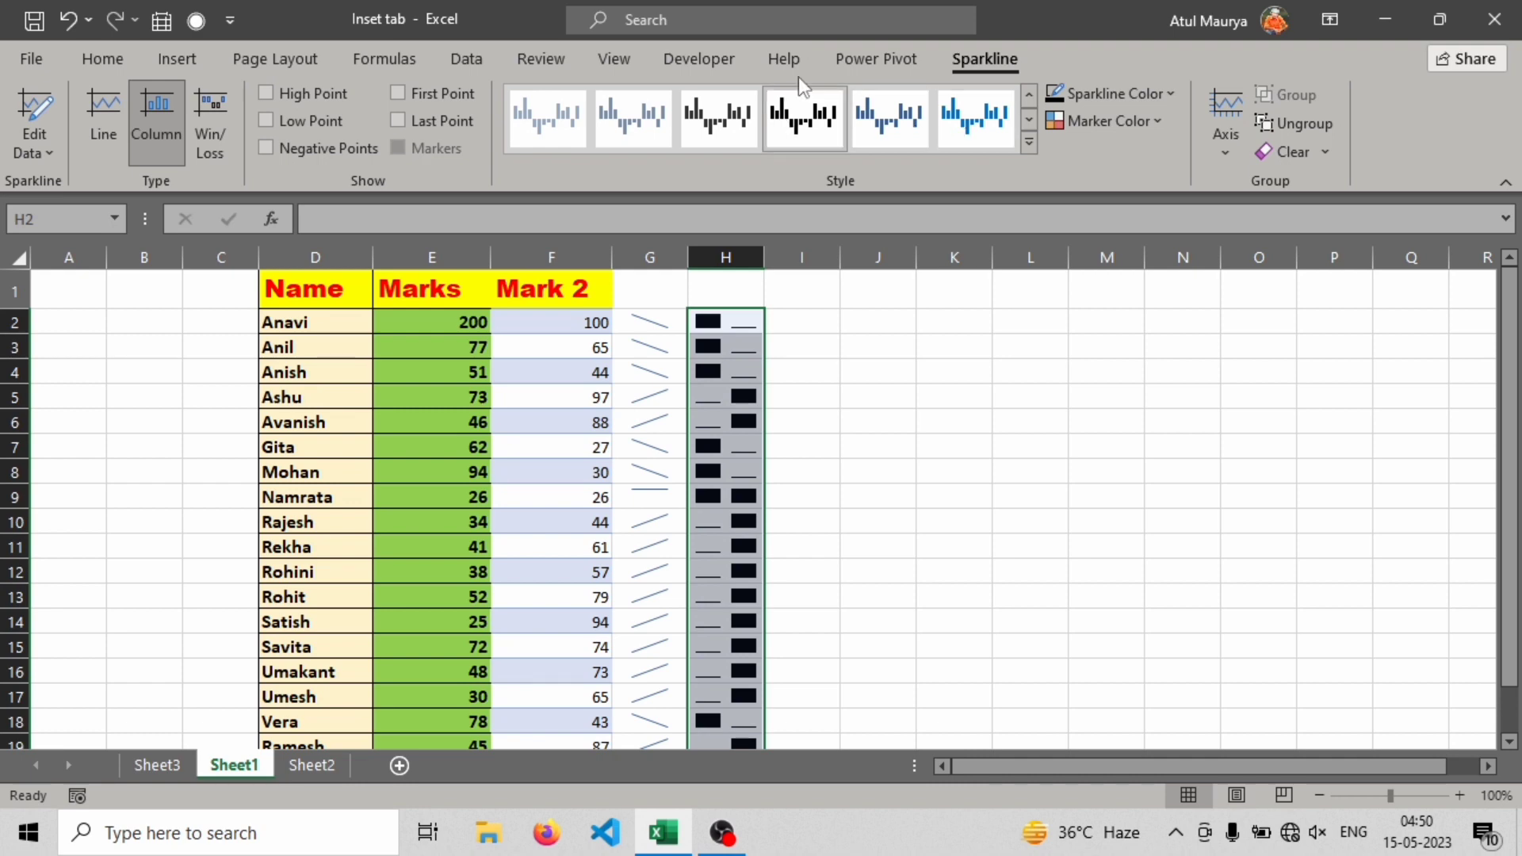
left_click(642, 117)
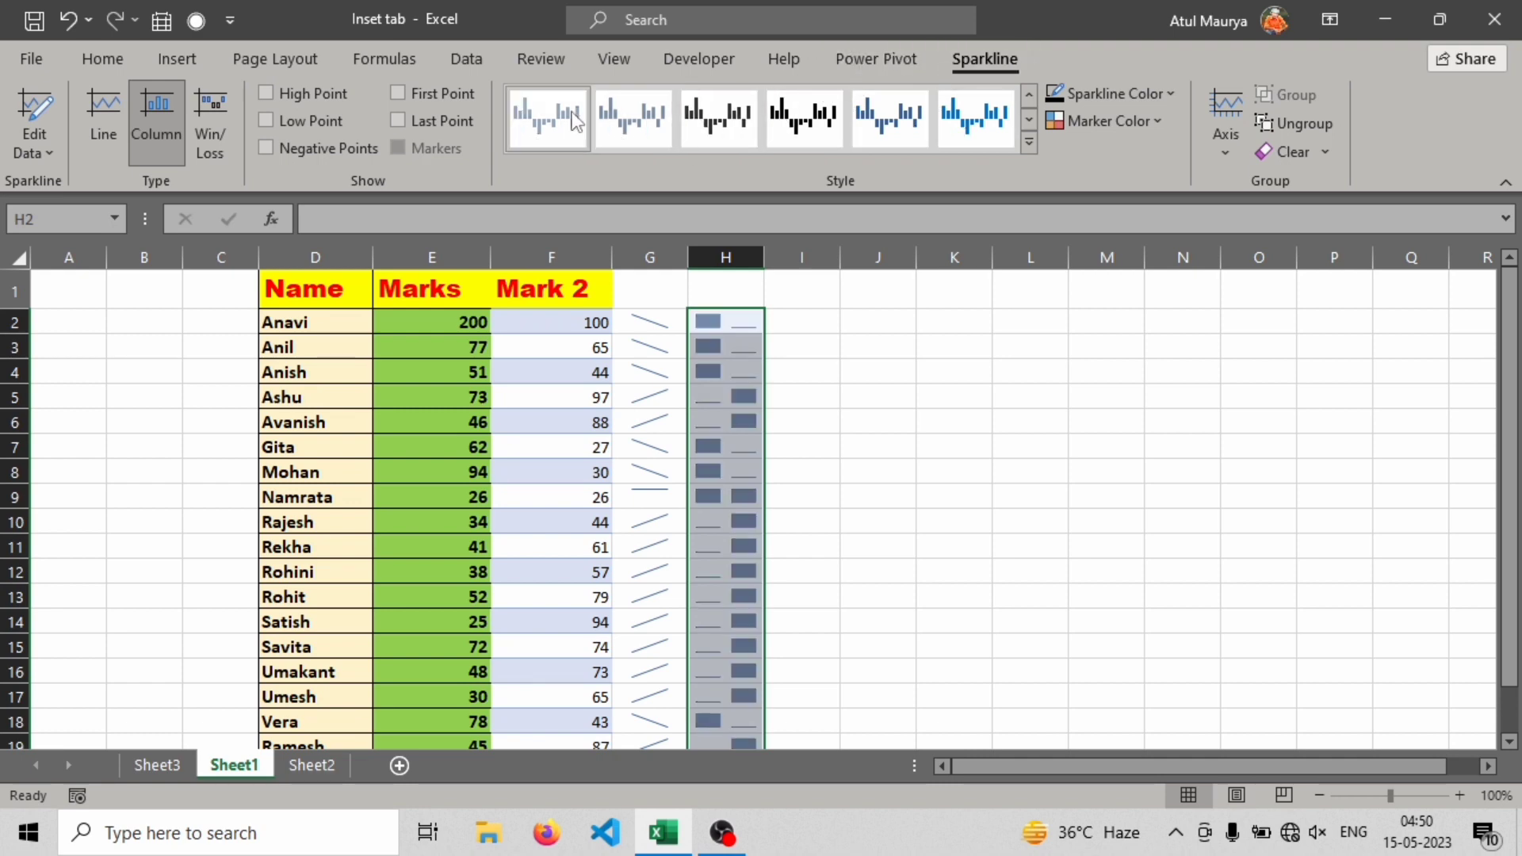
left_click(547, 119)
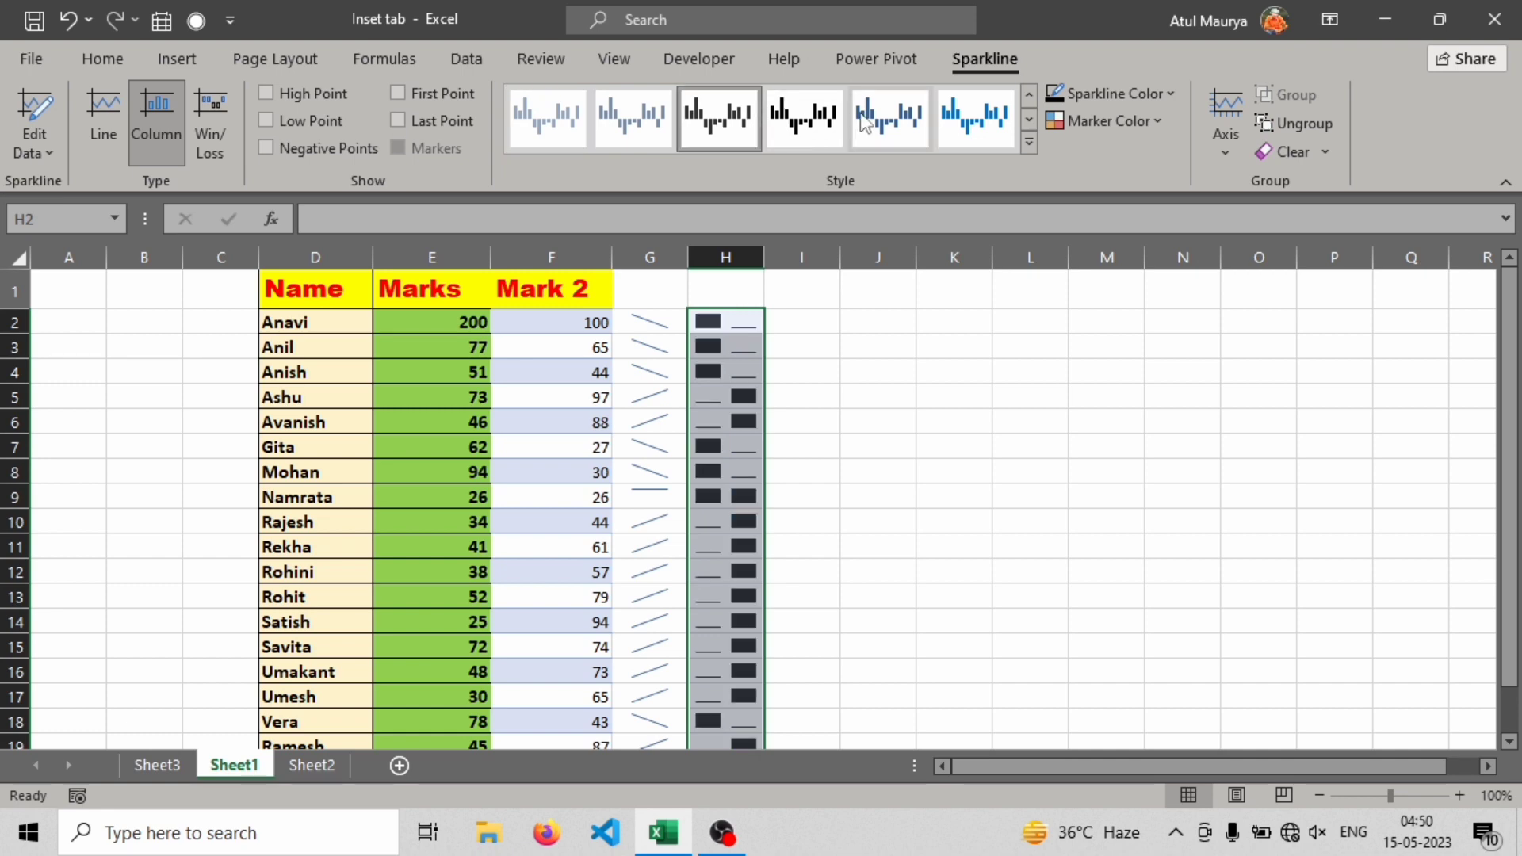
left_click(889, 117)
left_click(975, 118)
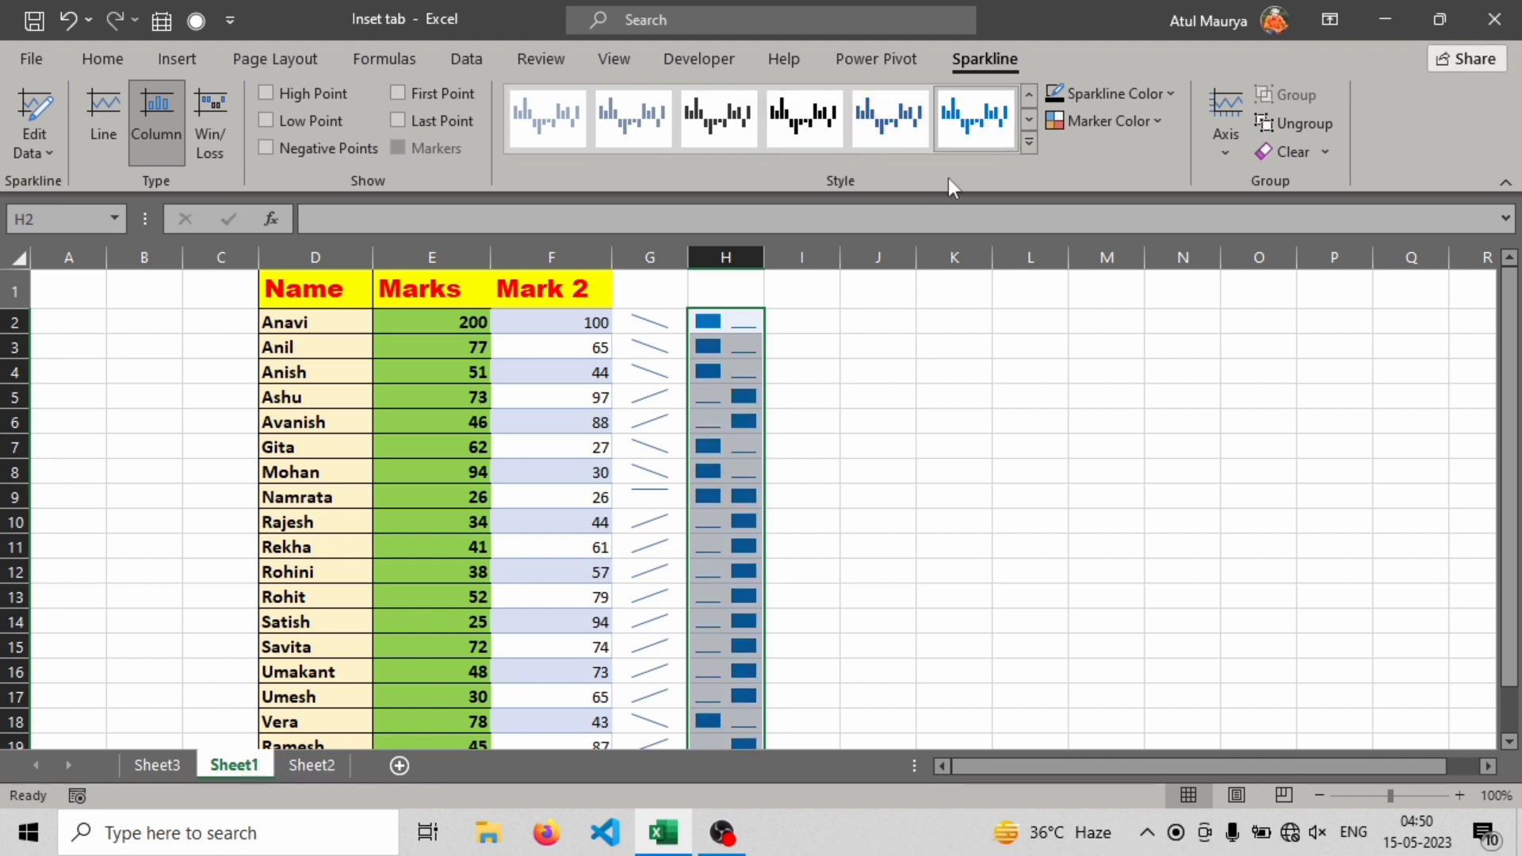
Highlight the high, first, low and last points in the column H sparklines
left_click(265, 93)
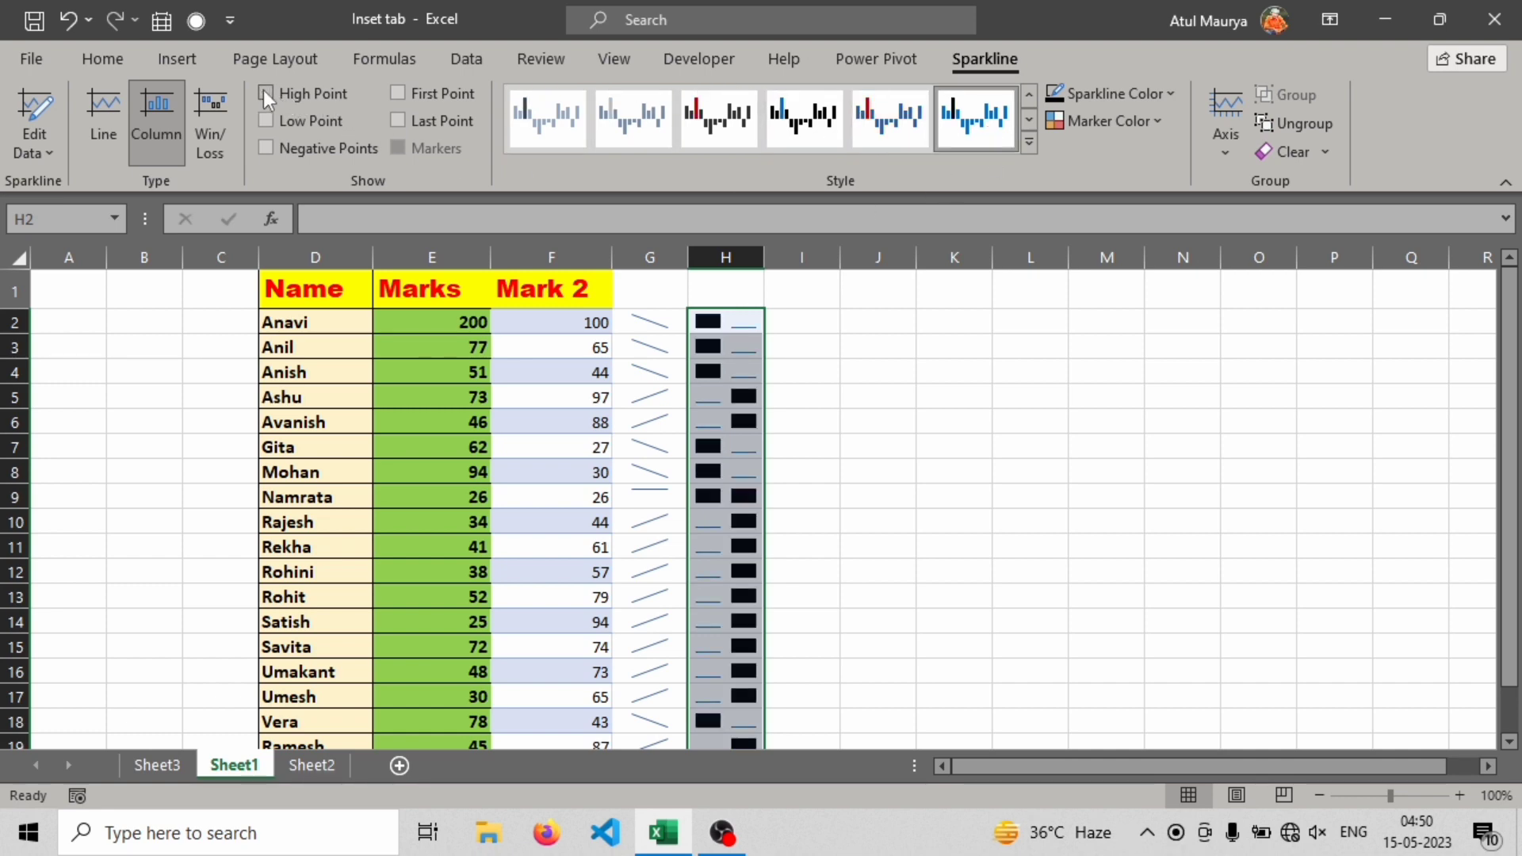
left_click(266, 93)
left_click(397, 94)
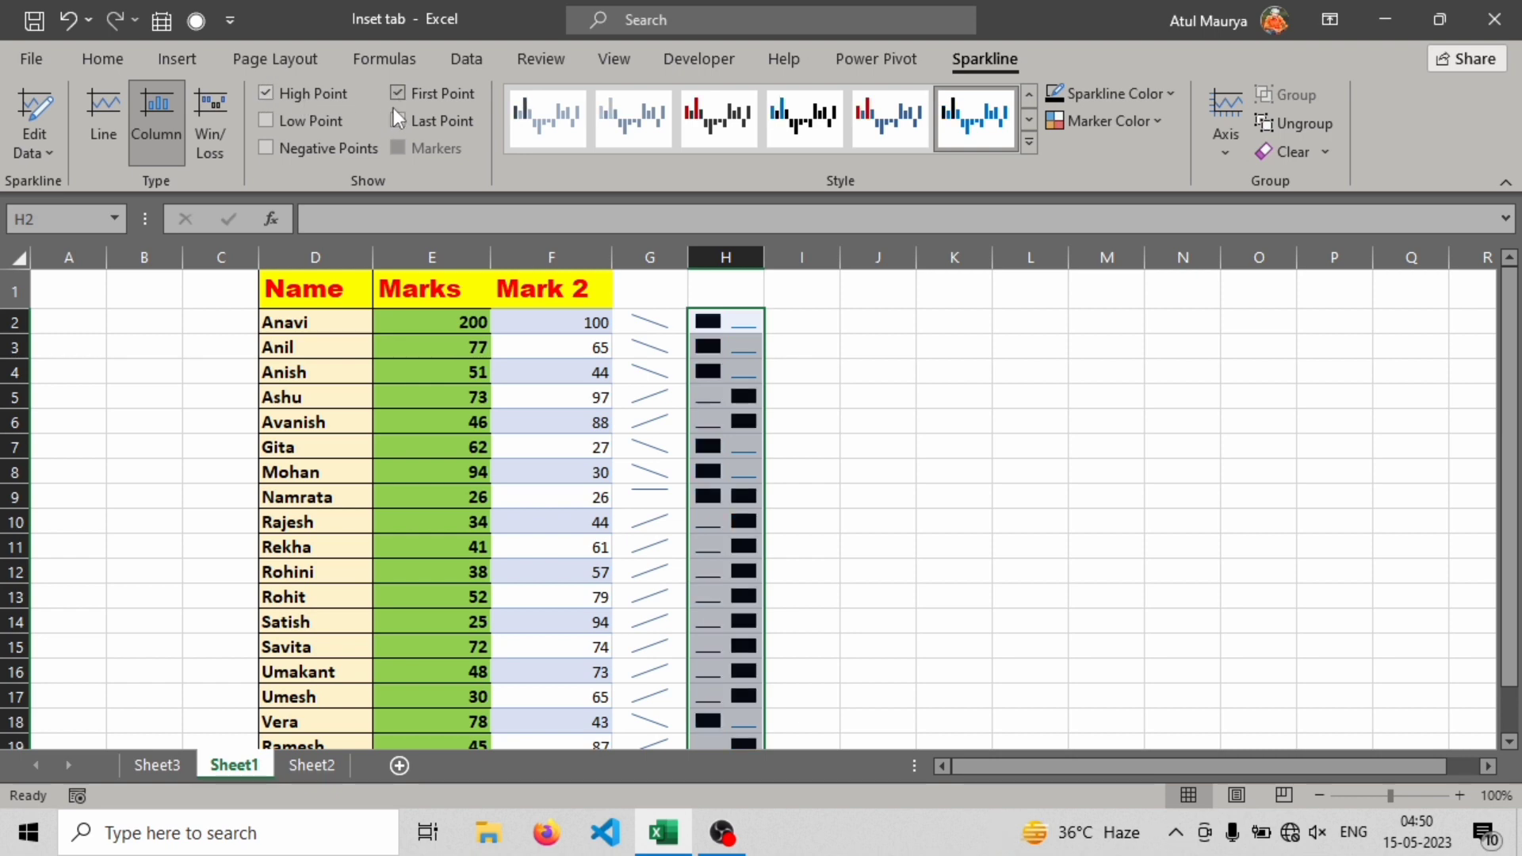
left_click(270, 121)
left_click(401, 125)
Insert a win/loss sparkline in I2 from the data range E2:F2
left_click(175, 60)
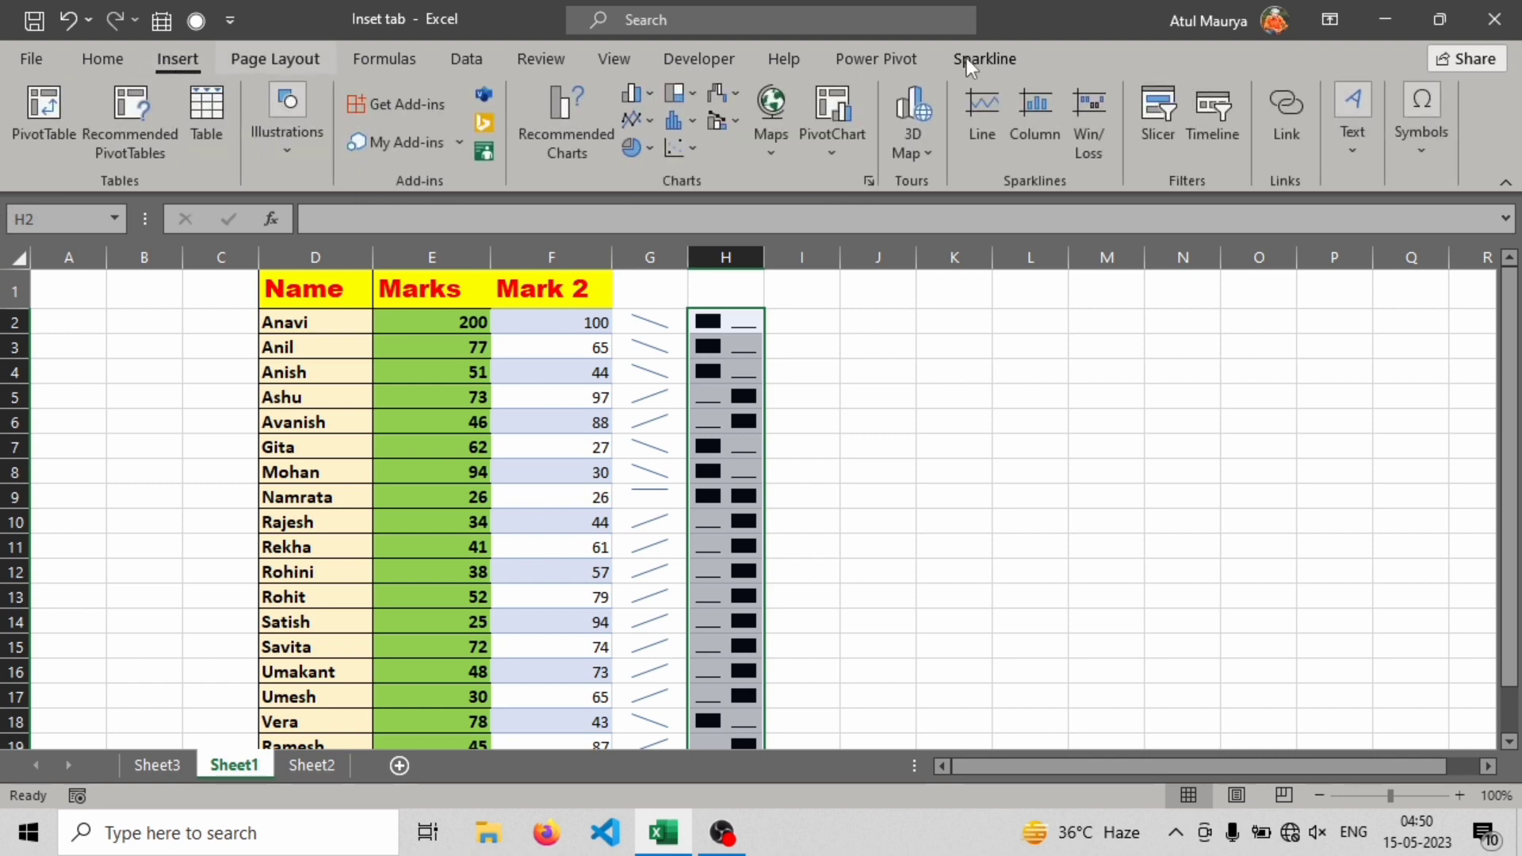
left_click(1092, 158)
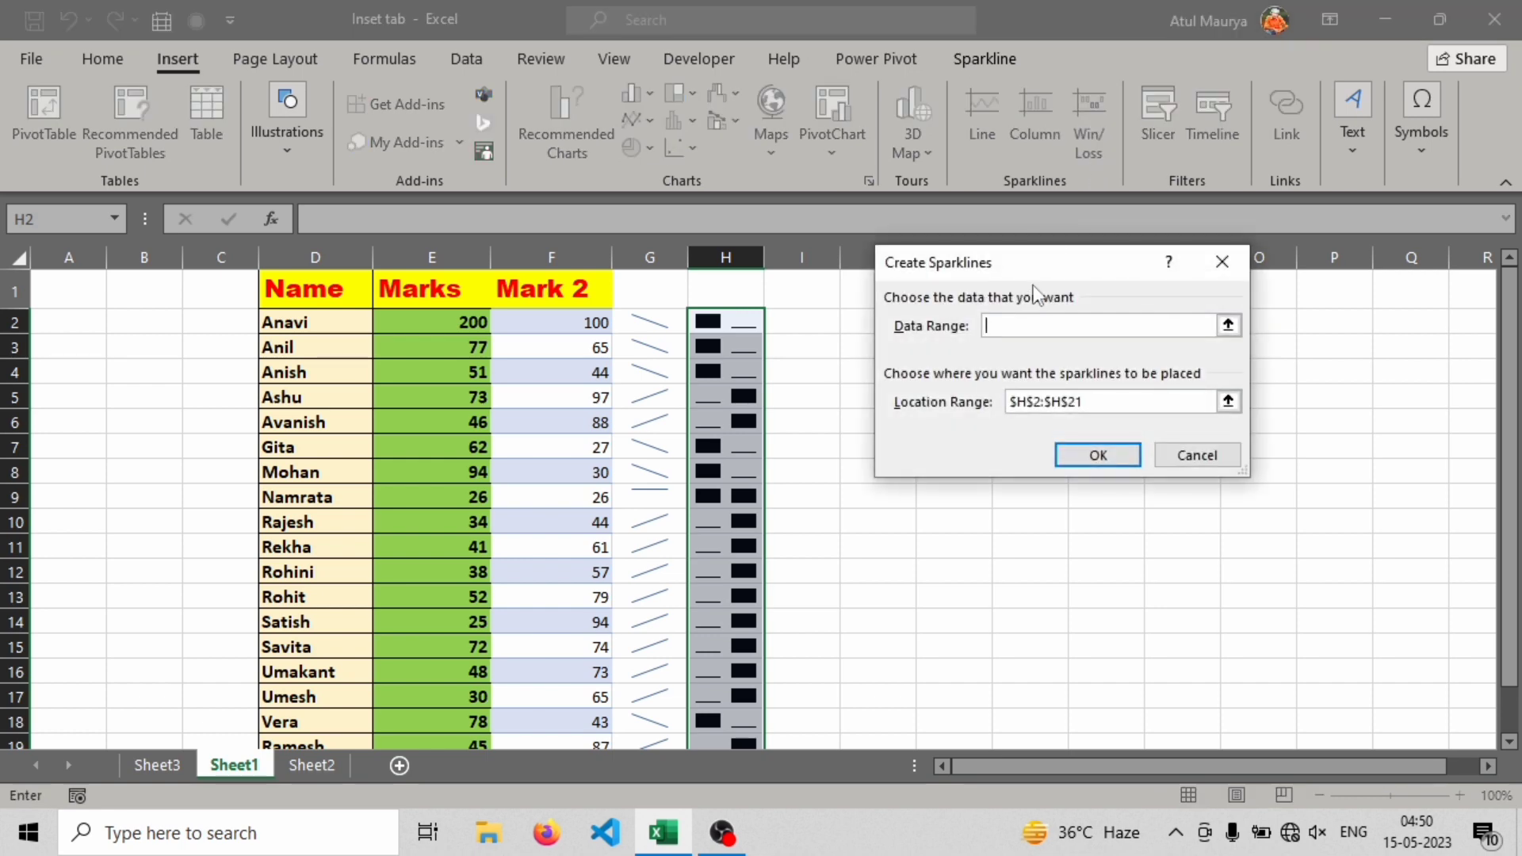
left_click(1238, 271)
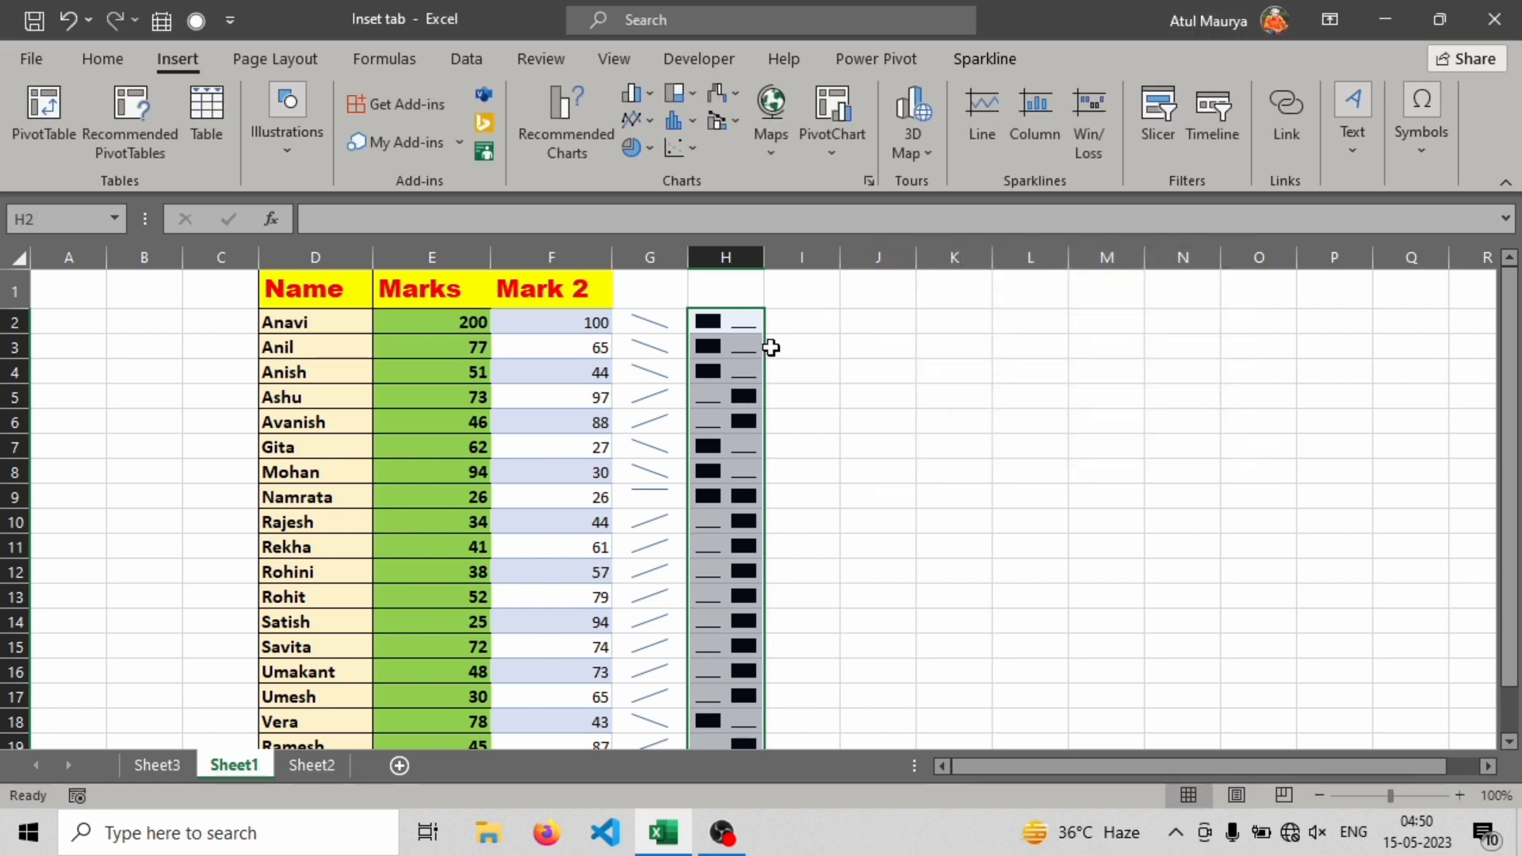
left_click(781, 322)
left_click(1107, 135)
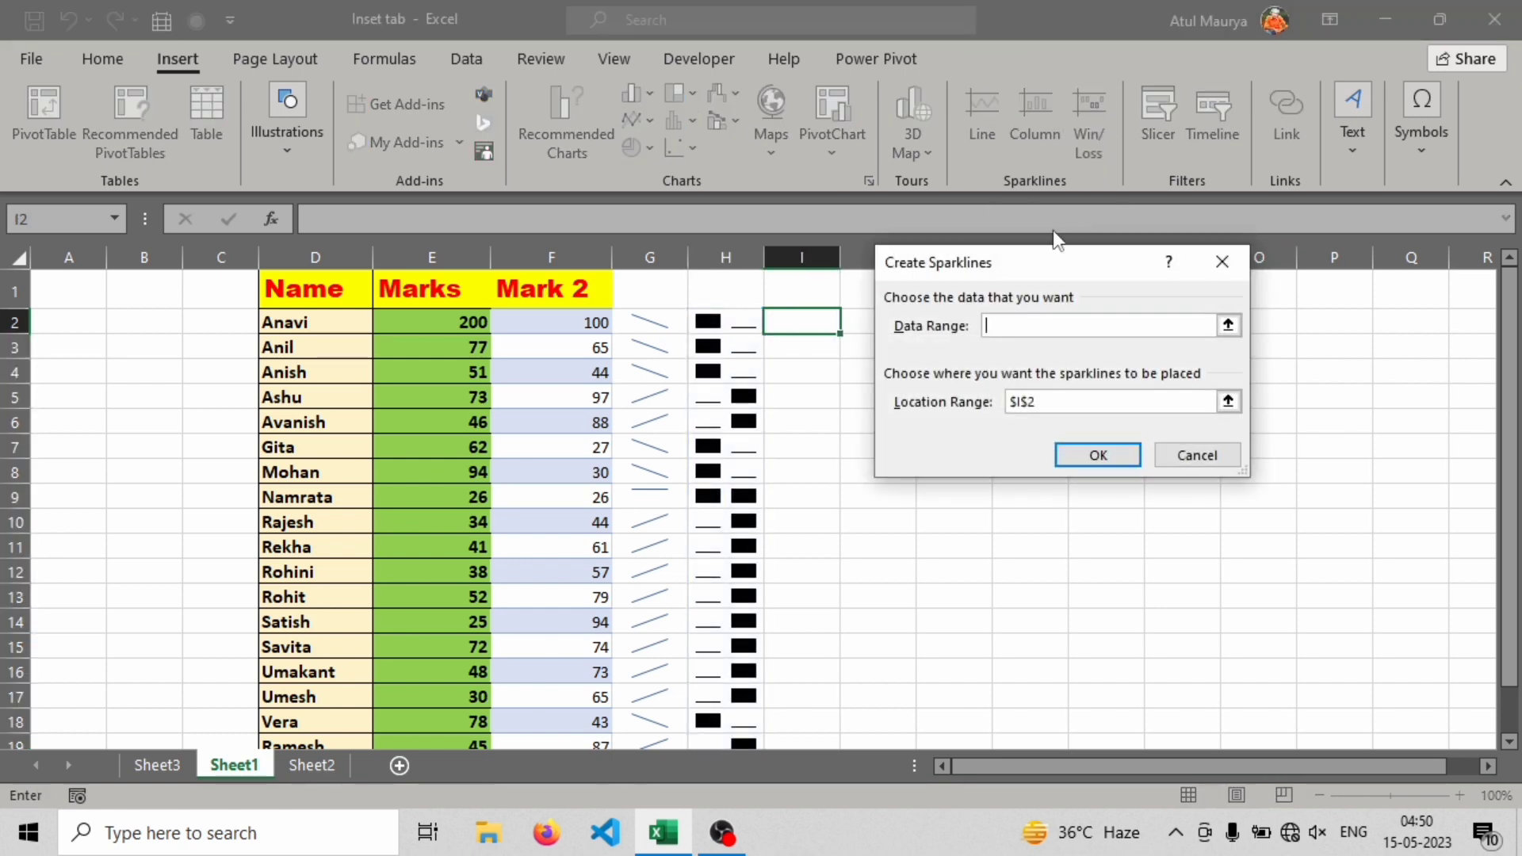
left_click_drag(428, 329, 604, 328)
left_click(1096, 451)
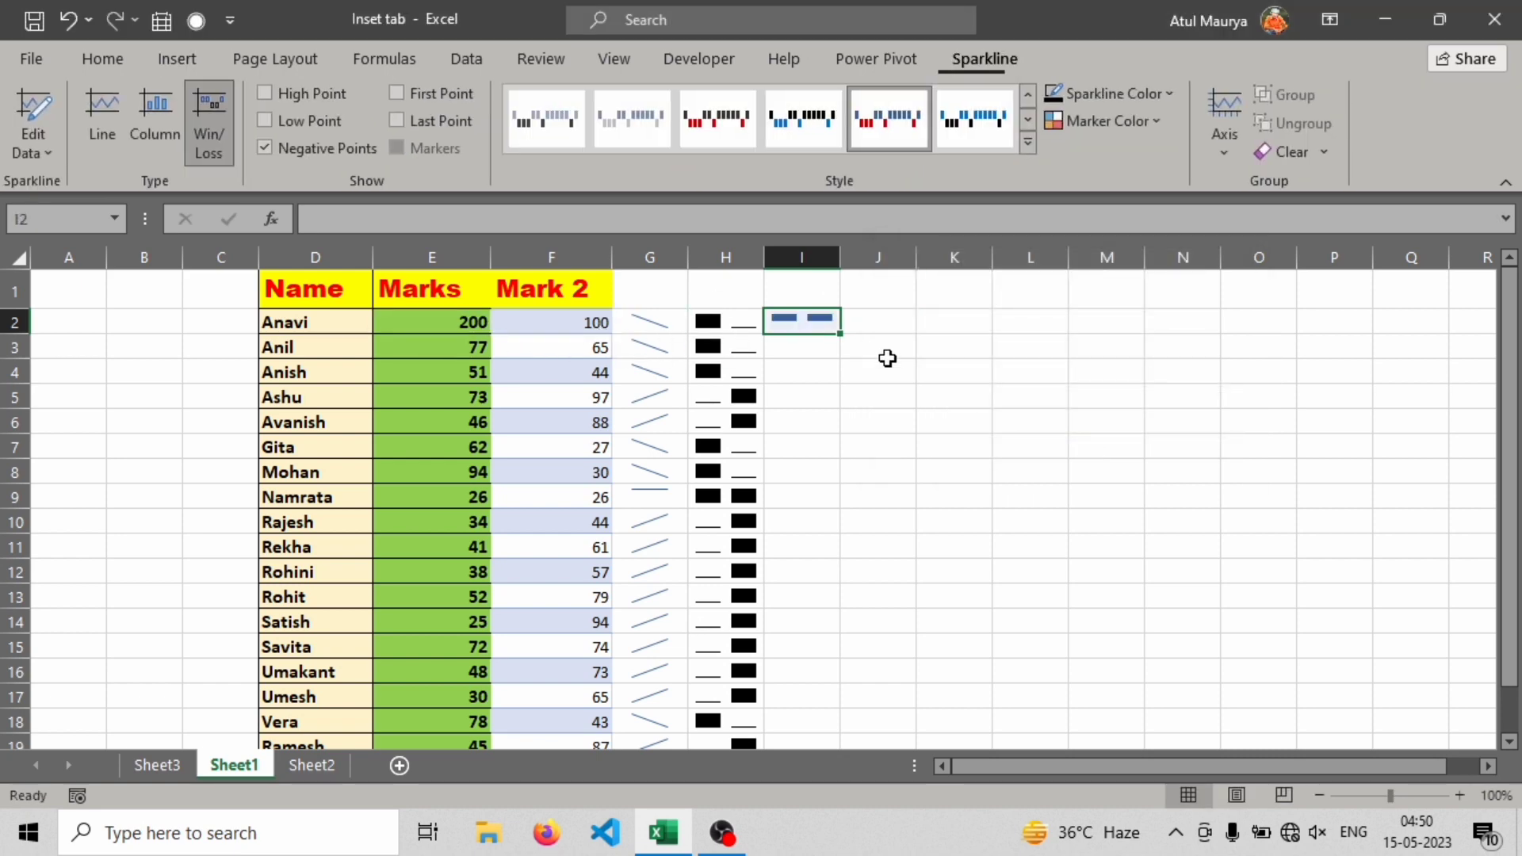
Fill the win/loss sparkline down column I alongside the table and apply the dark third preset style
left_click_drag(838, 336, 841, 714)
scroll(847, 575, "up", 1)
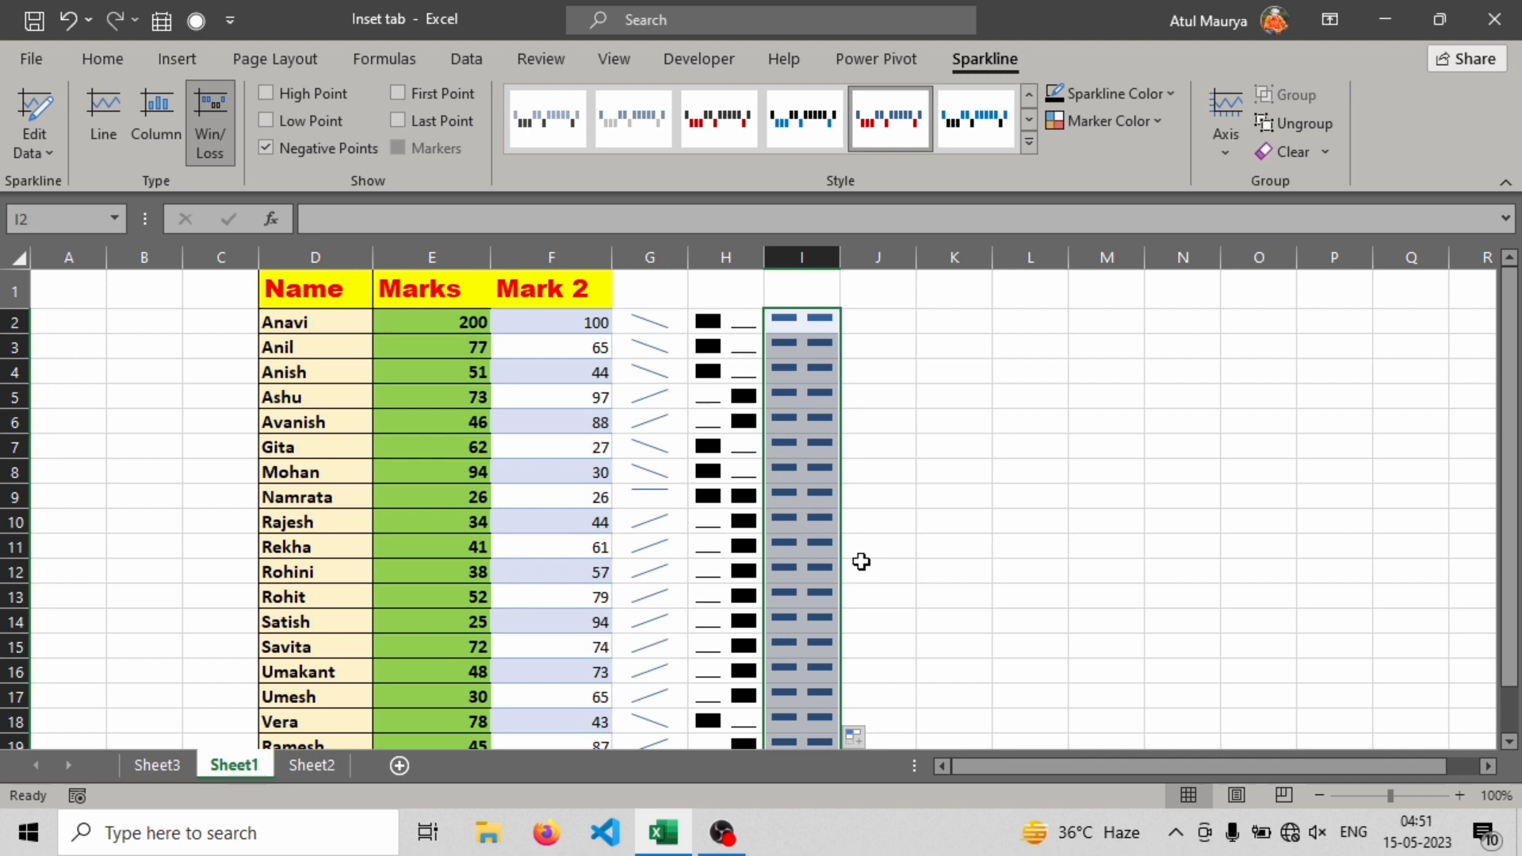
left_click(825, 147)
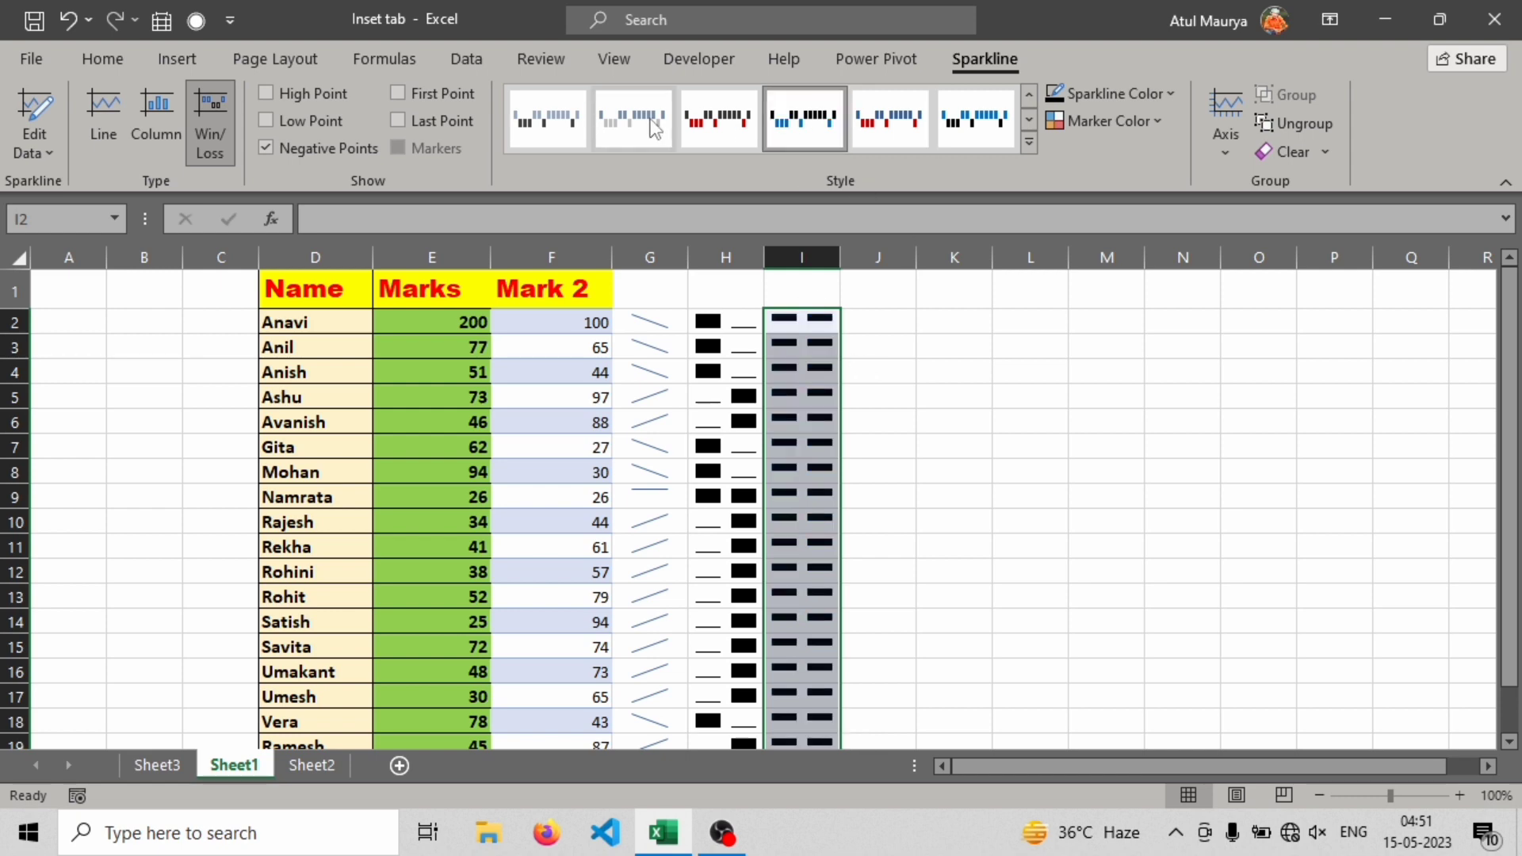
left_click(718, 121)
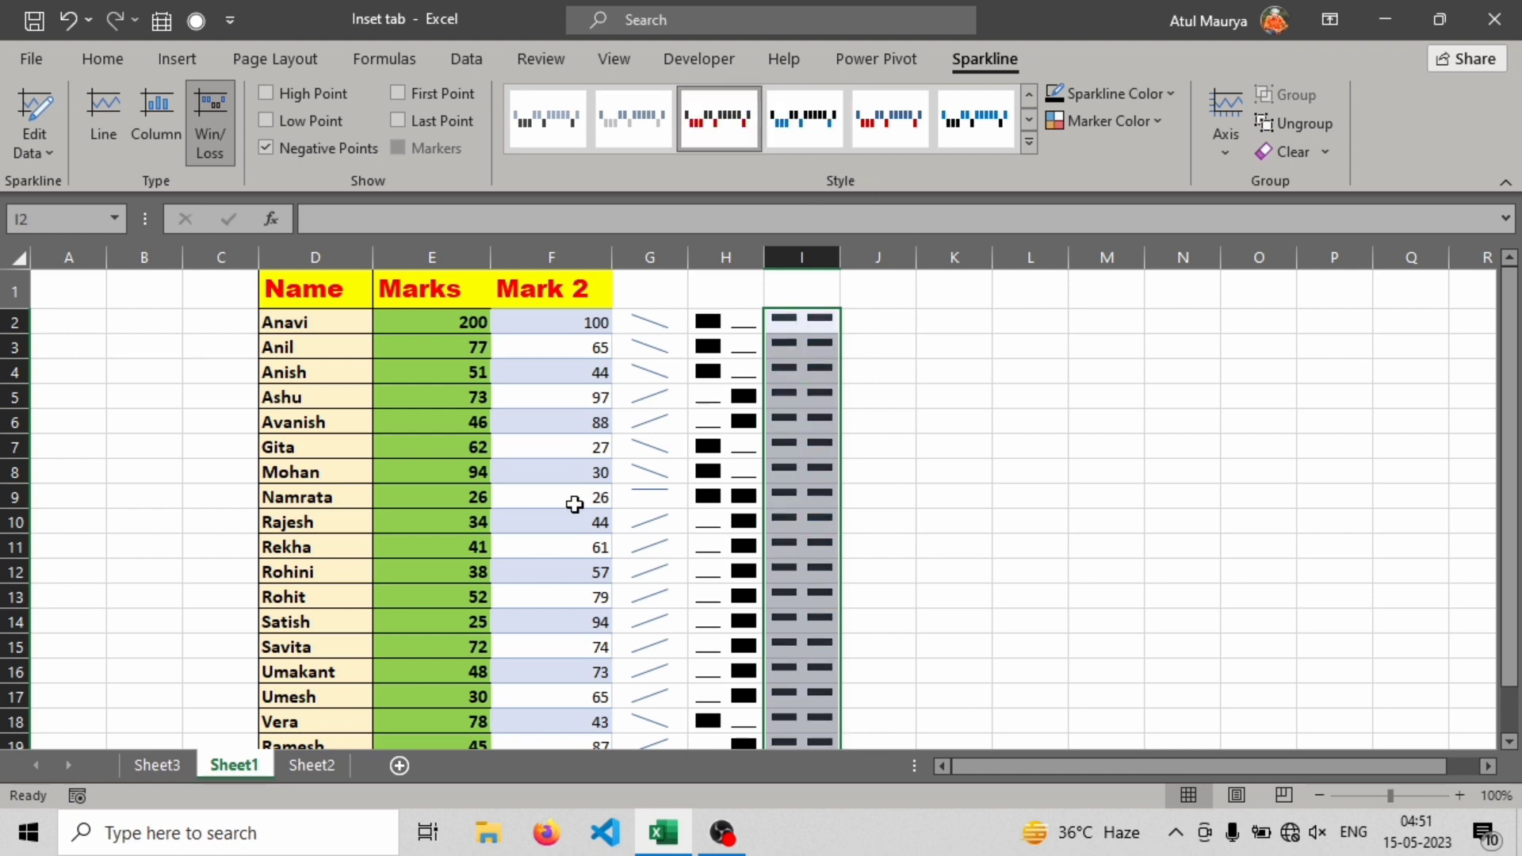
Enter the formula =RANDBETWEEN(25,98) in cell J2
left_click(891, 315)
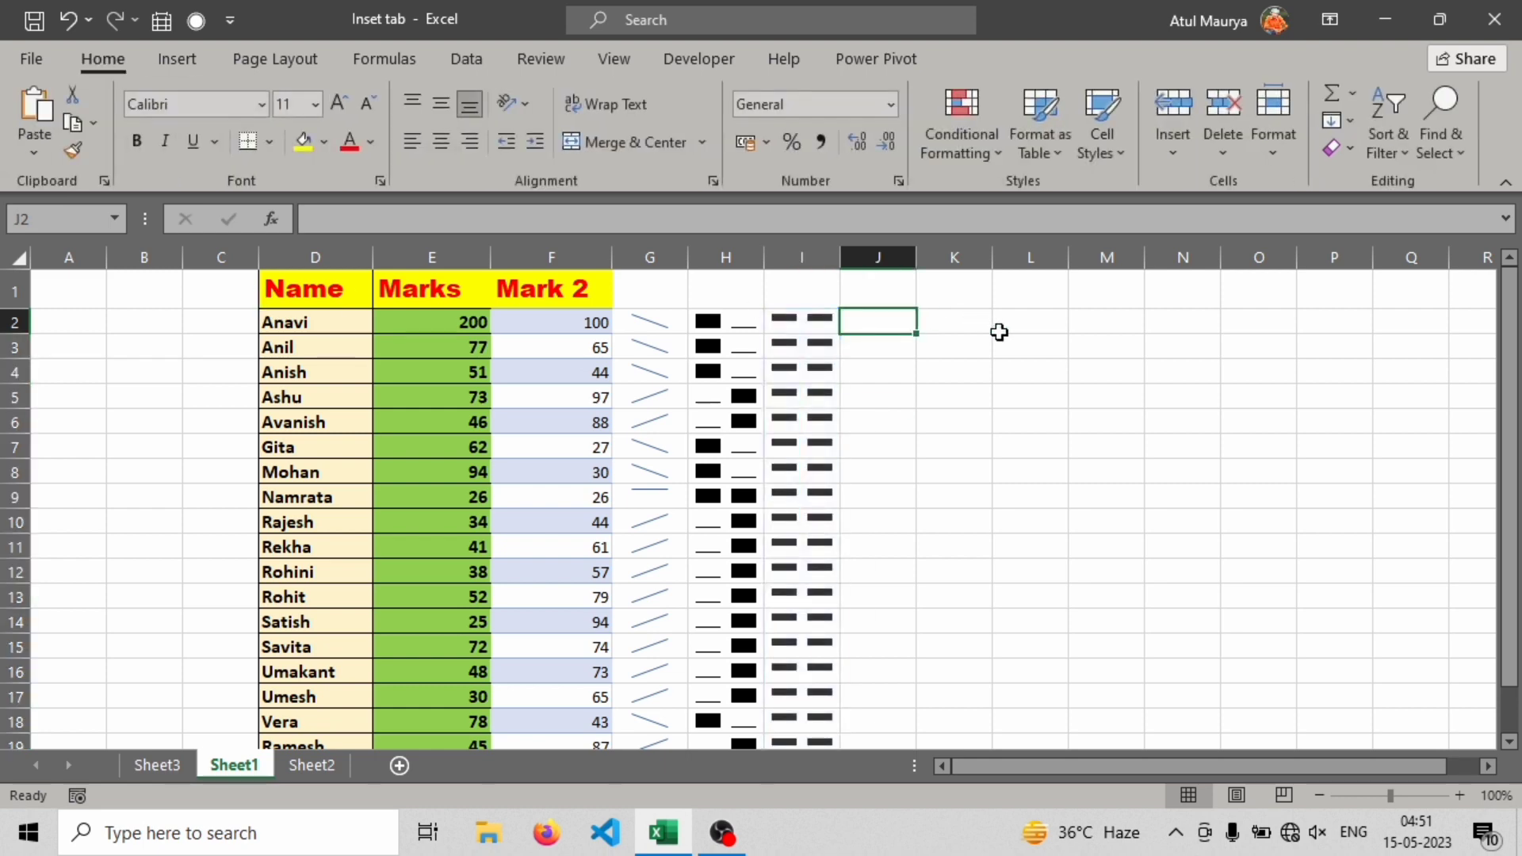
type("=rand")
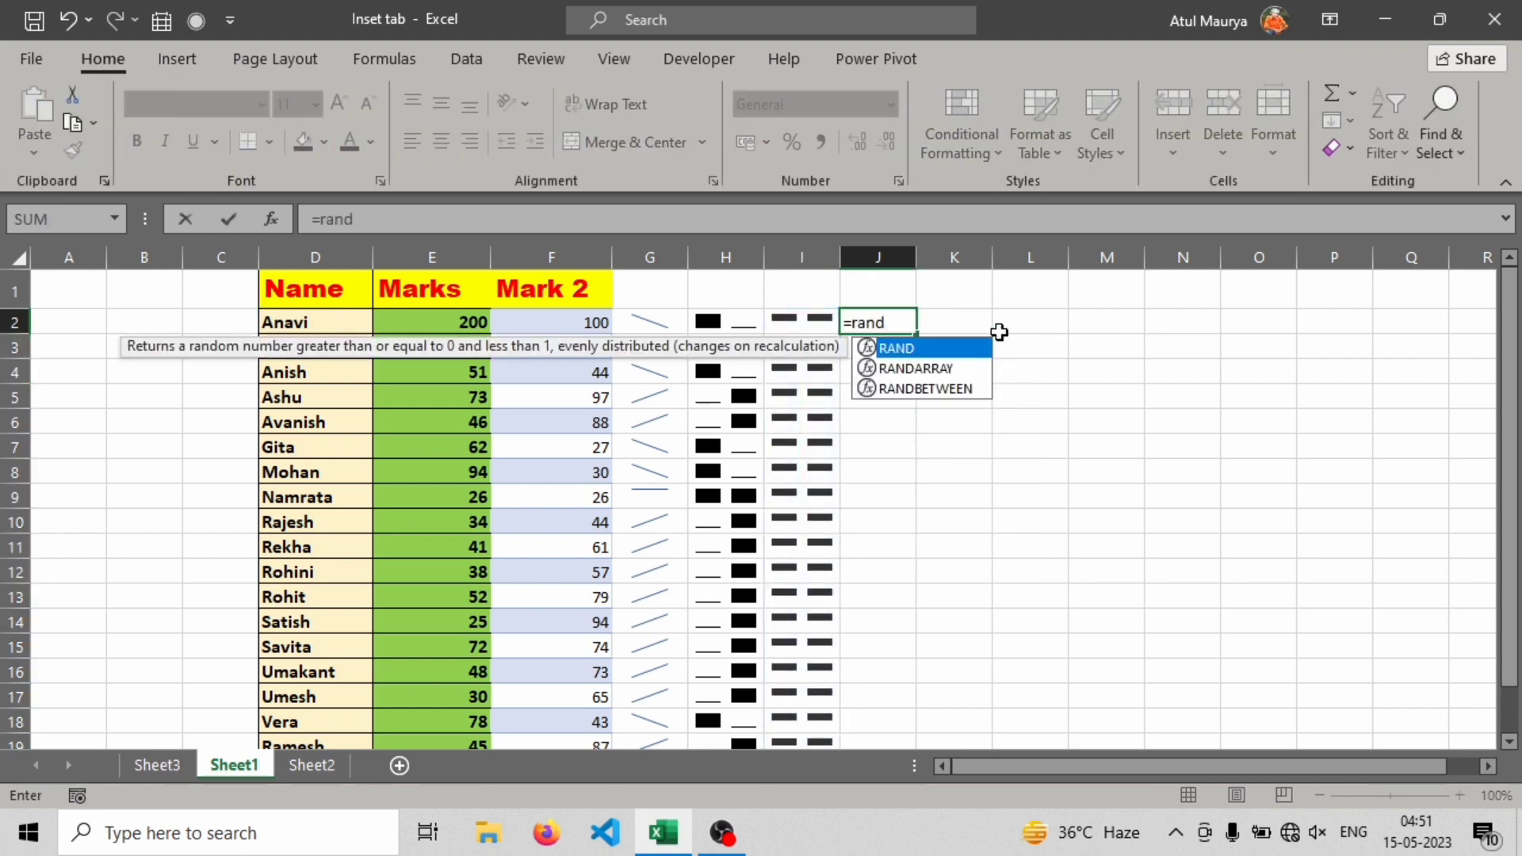
key("Down")
key("Down")
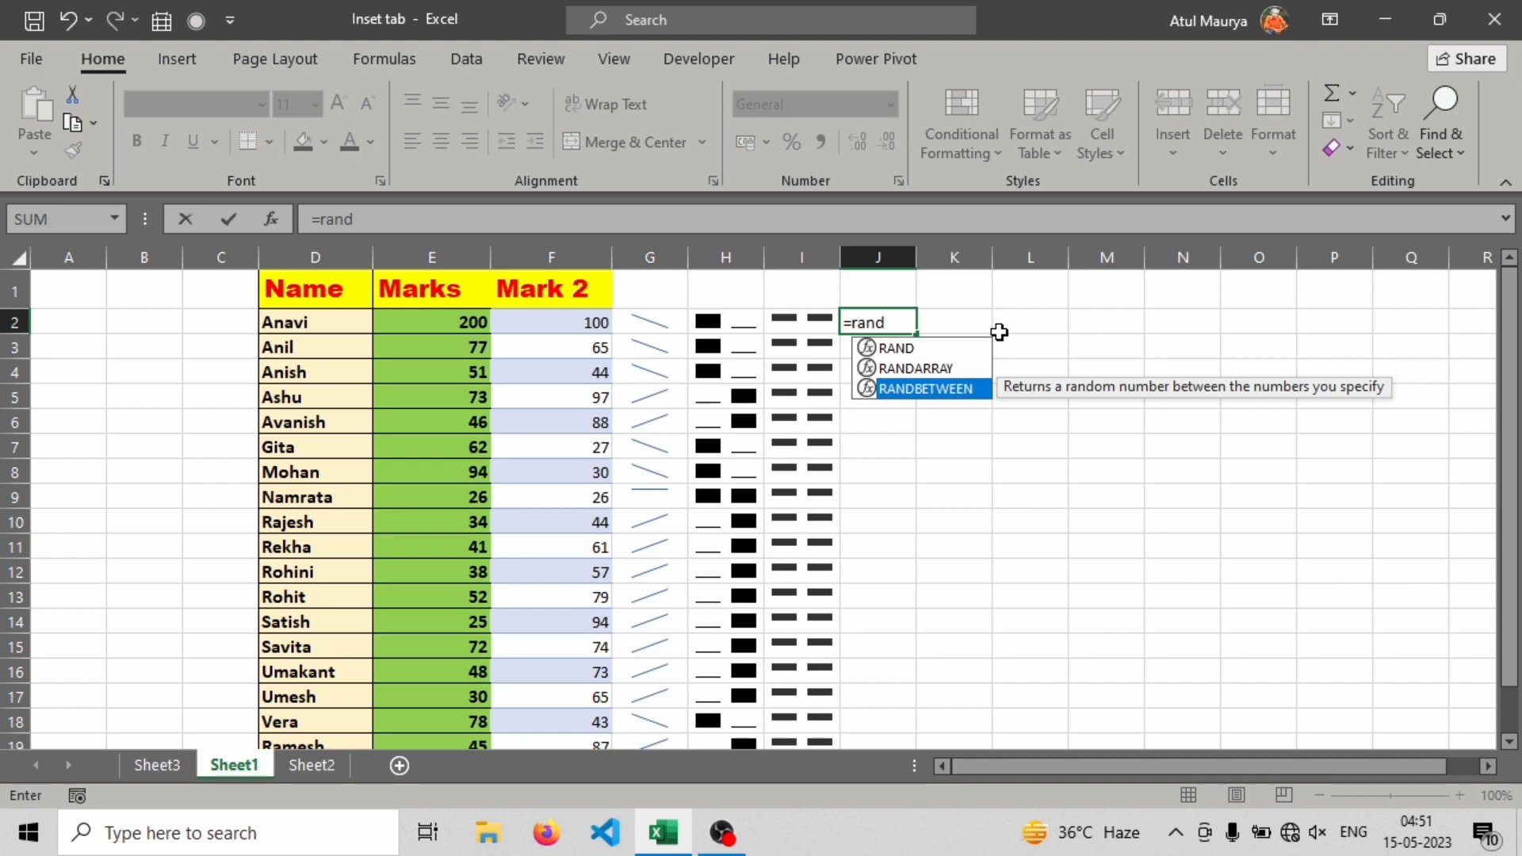
key("Tab")
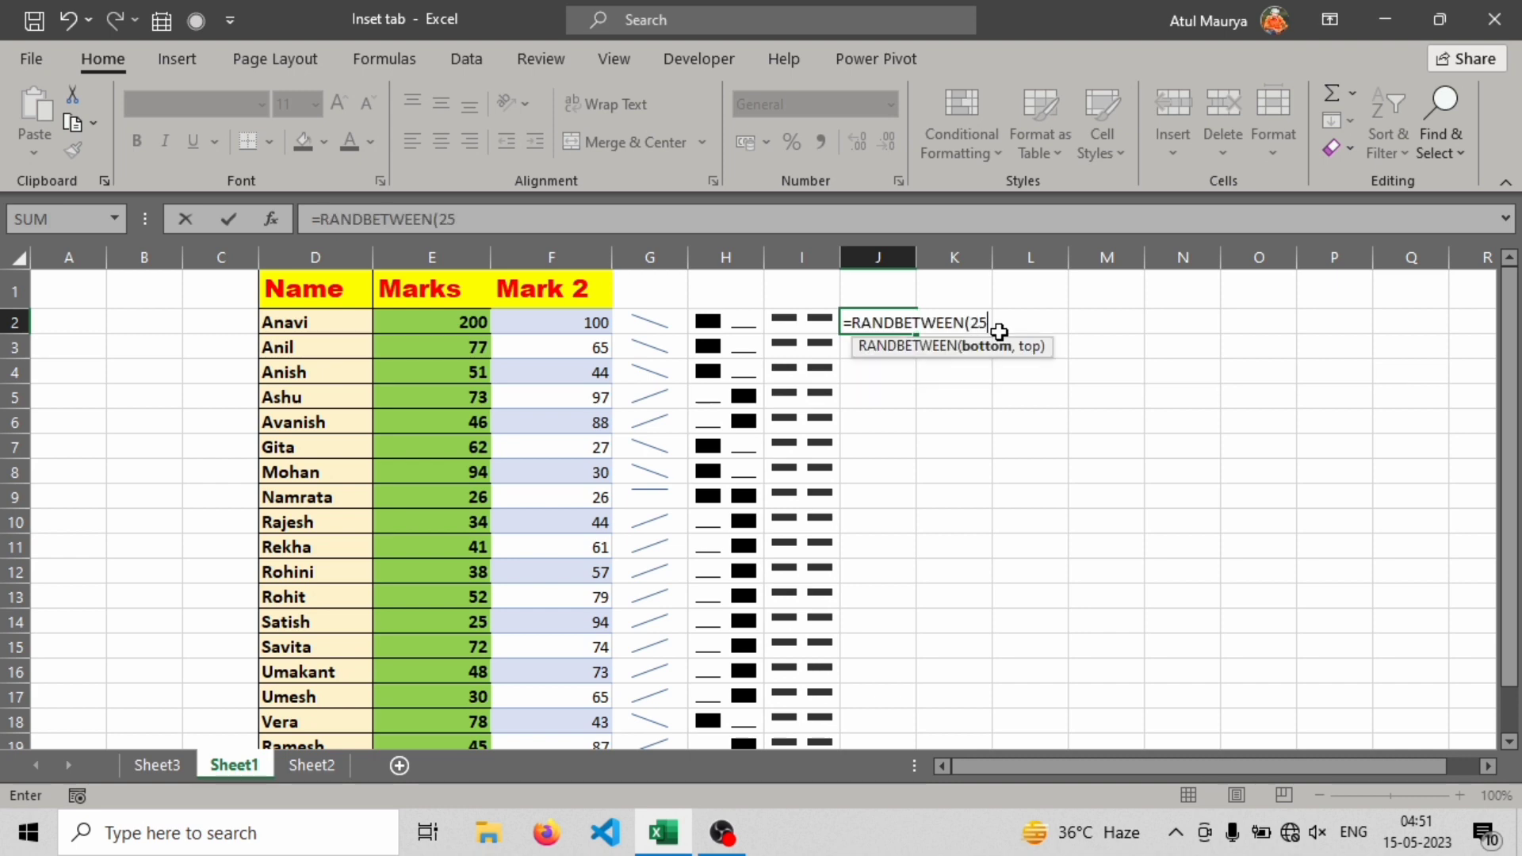
type("25,98")
key("Return")
Fill the random-number formula from J2 across and down to cover J2:P16
left_click(893, 327)
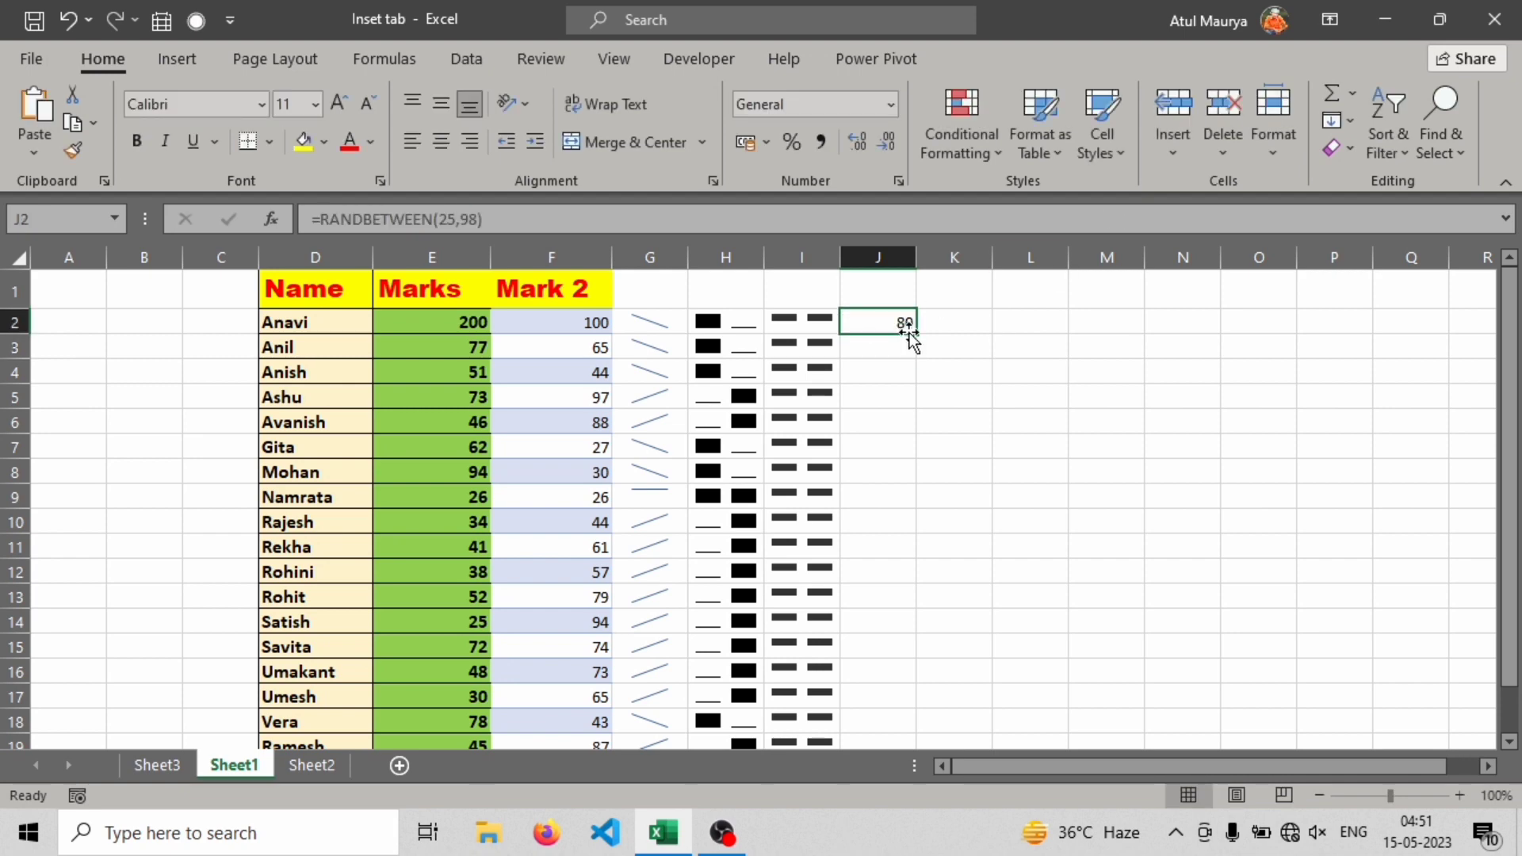
left_click_drag(918, 334, 1349, 675)
left_click_drag(1173, 768, 1252, 768)
Insert a column sparkline in Q2 from the data range J2:P2
left_click(1316, 330)
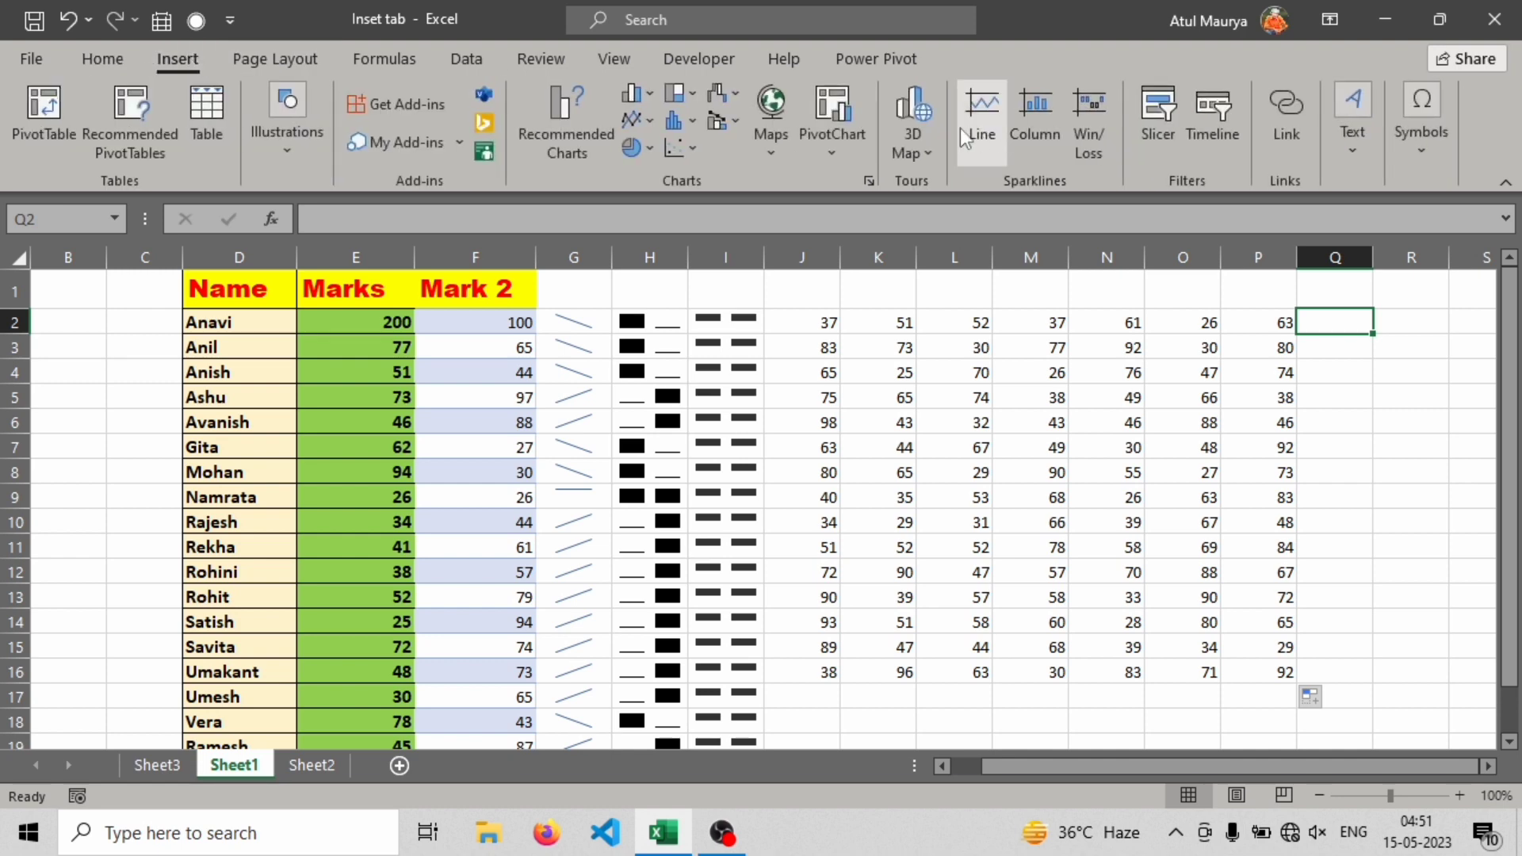
left_click(1048, 135)
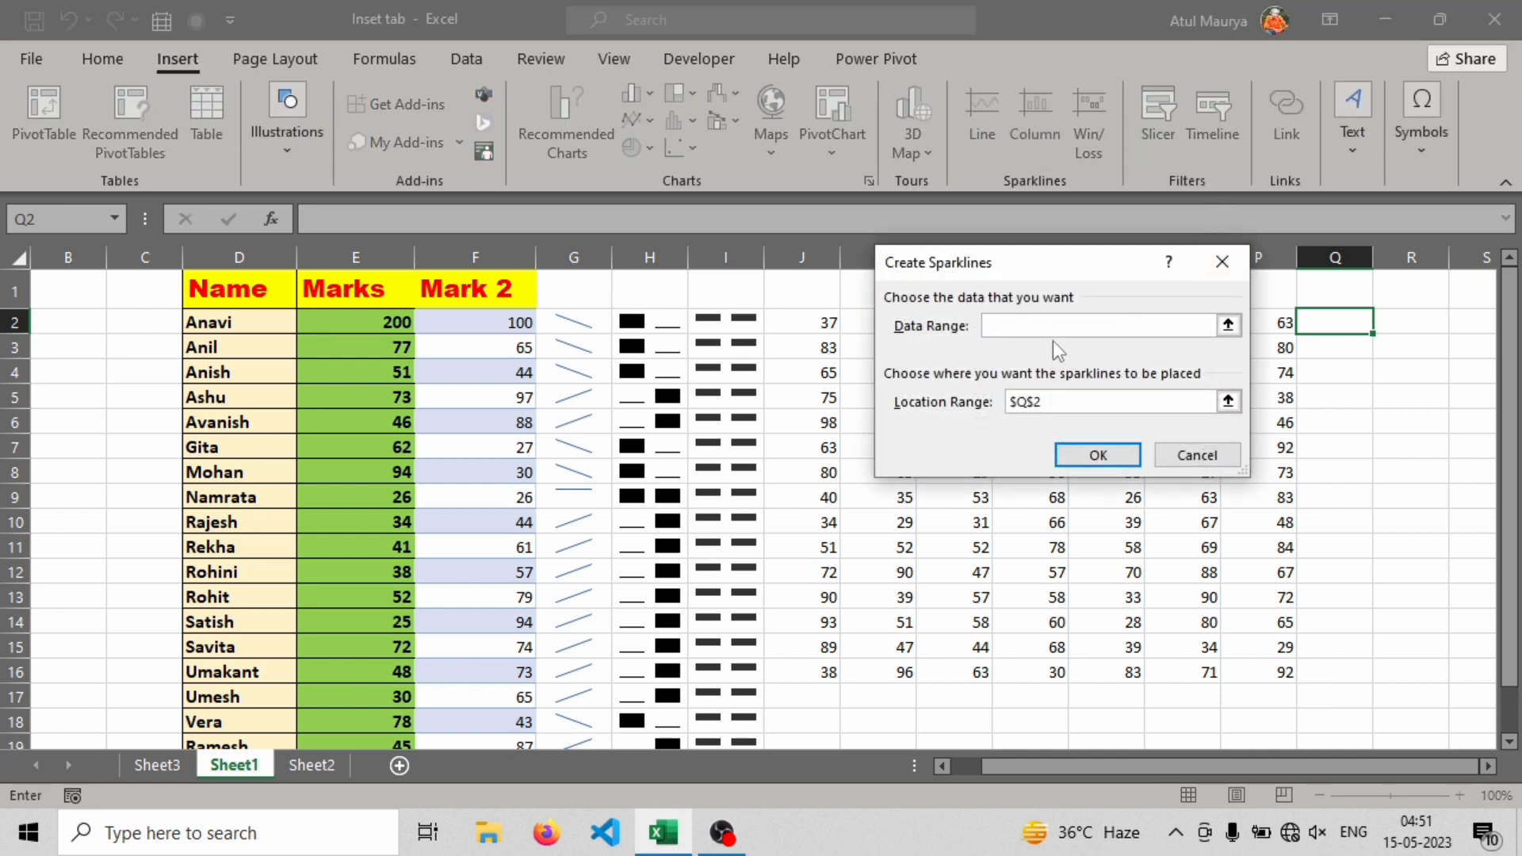
left_click_drag(1039, 266, 570, 101)
left_click(840, 323)
left_click_drag(840, 323, 1292, 317)
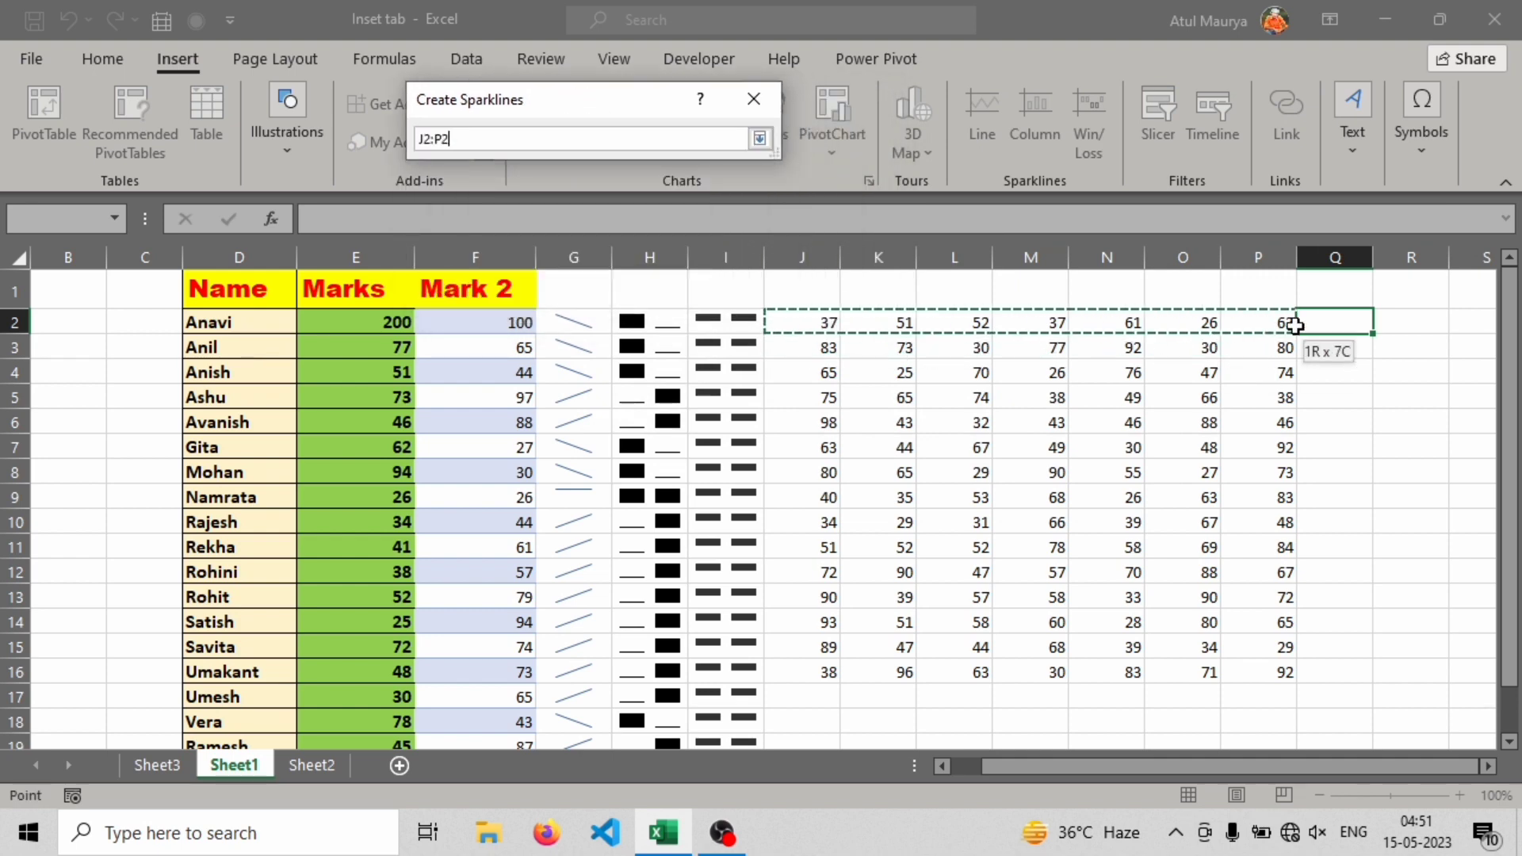
left_click(1257, 323)
left_click_drag(832, 323, 1256, 323)
left_click(626, 291)
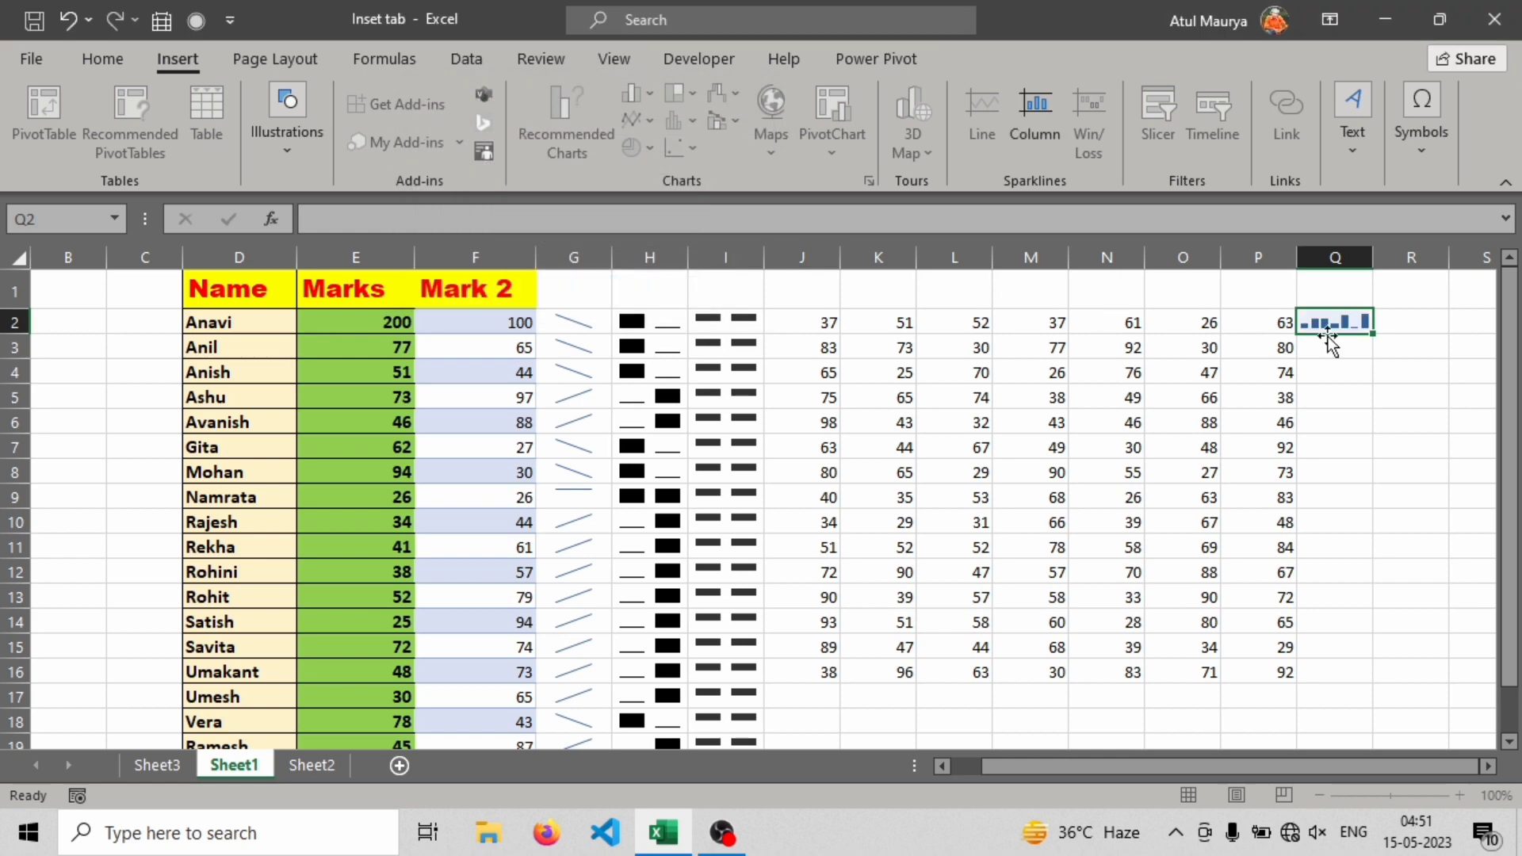
Fill the column sparkline down to Q16 and apply the black fourth preset style to the group
left_click_drag(1374, 335, 1380, 687)
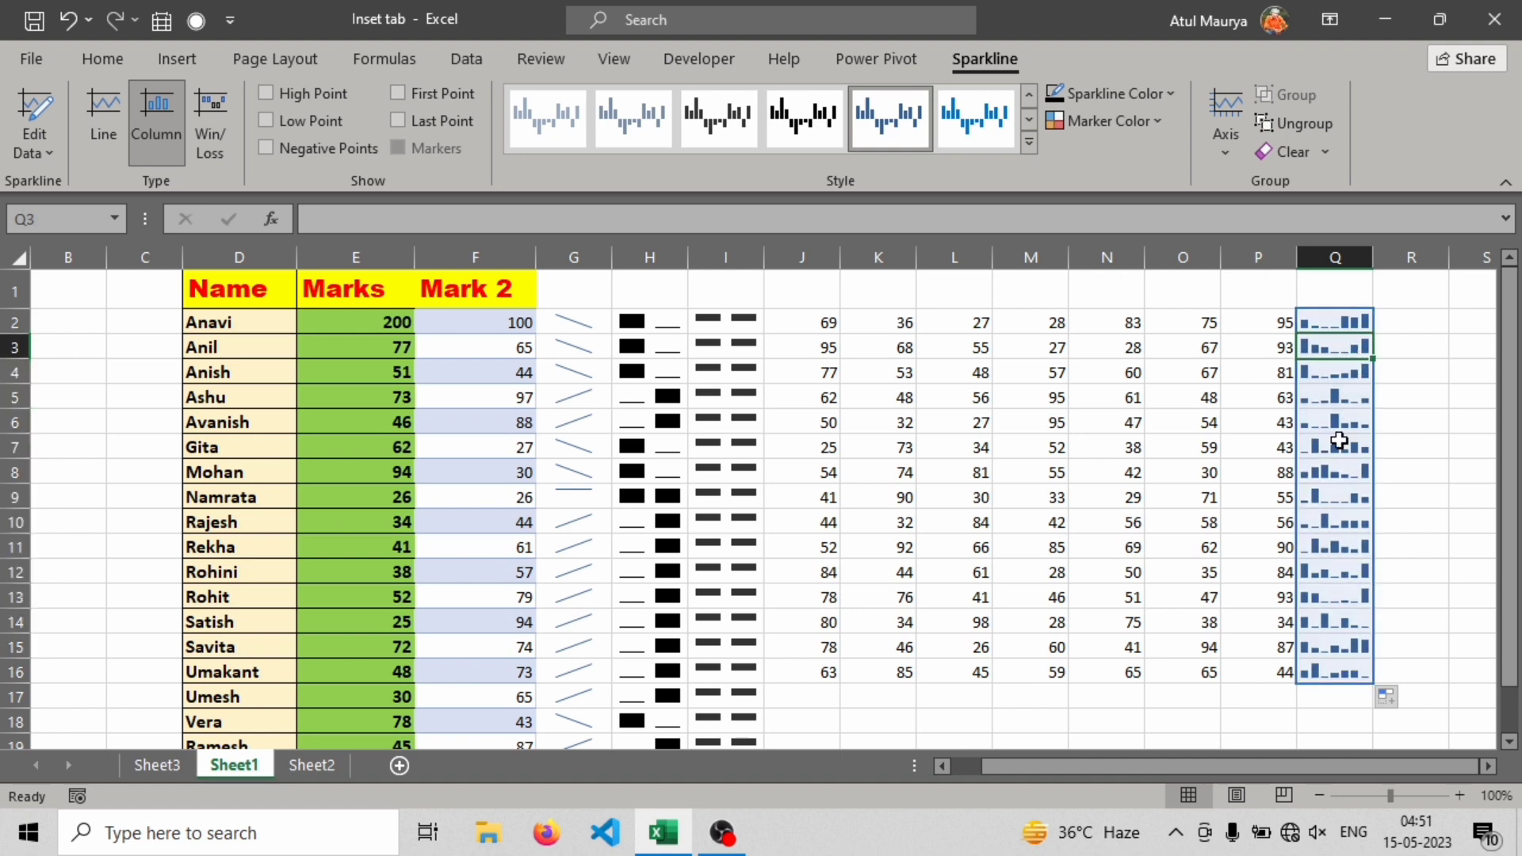
left_click(1340, 571)
left_click(1326, 343)
left_click(1345, 529)
left_click(1345, 569)
left_click(1342, 378)
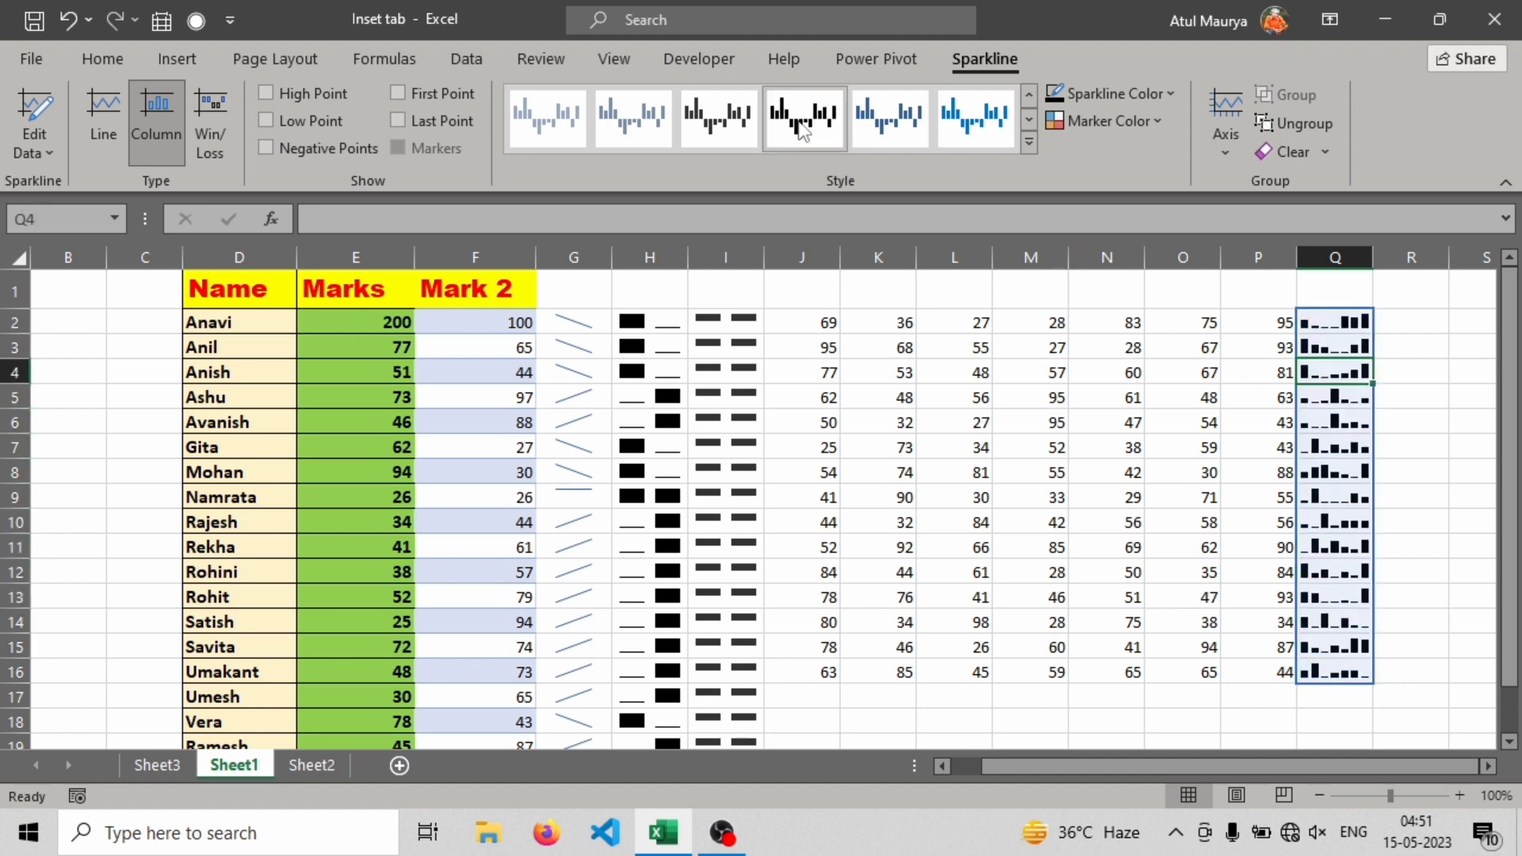
Try negative bounds in L6 by changing its formula to =RANDBETWEEN(-25,-98)
double_click(951, 424)
left_click(1038, 423)
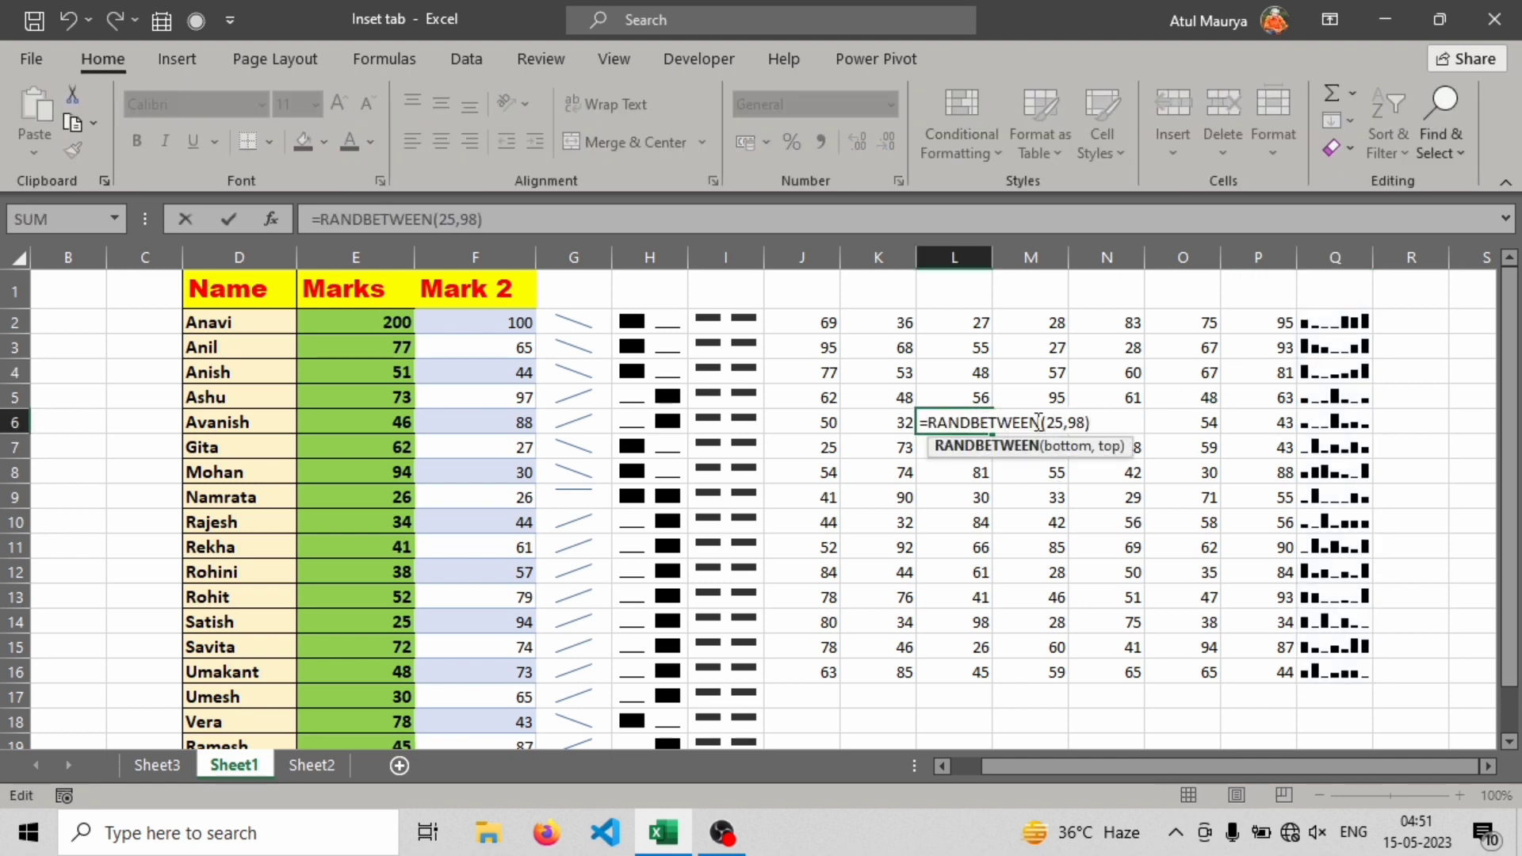
left_click(1095, 420)
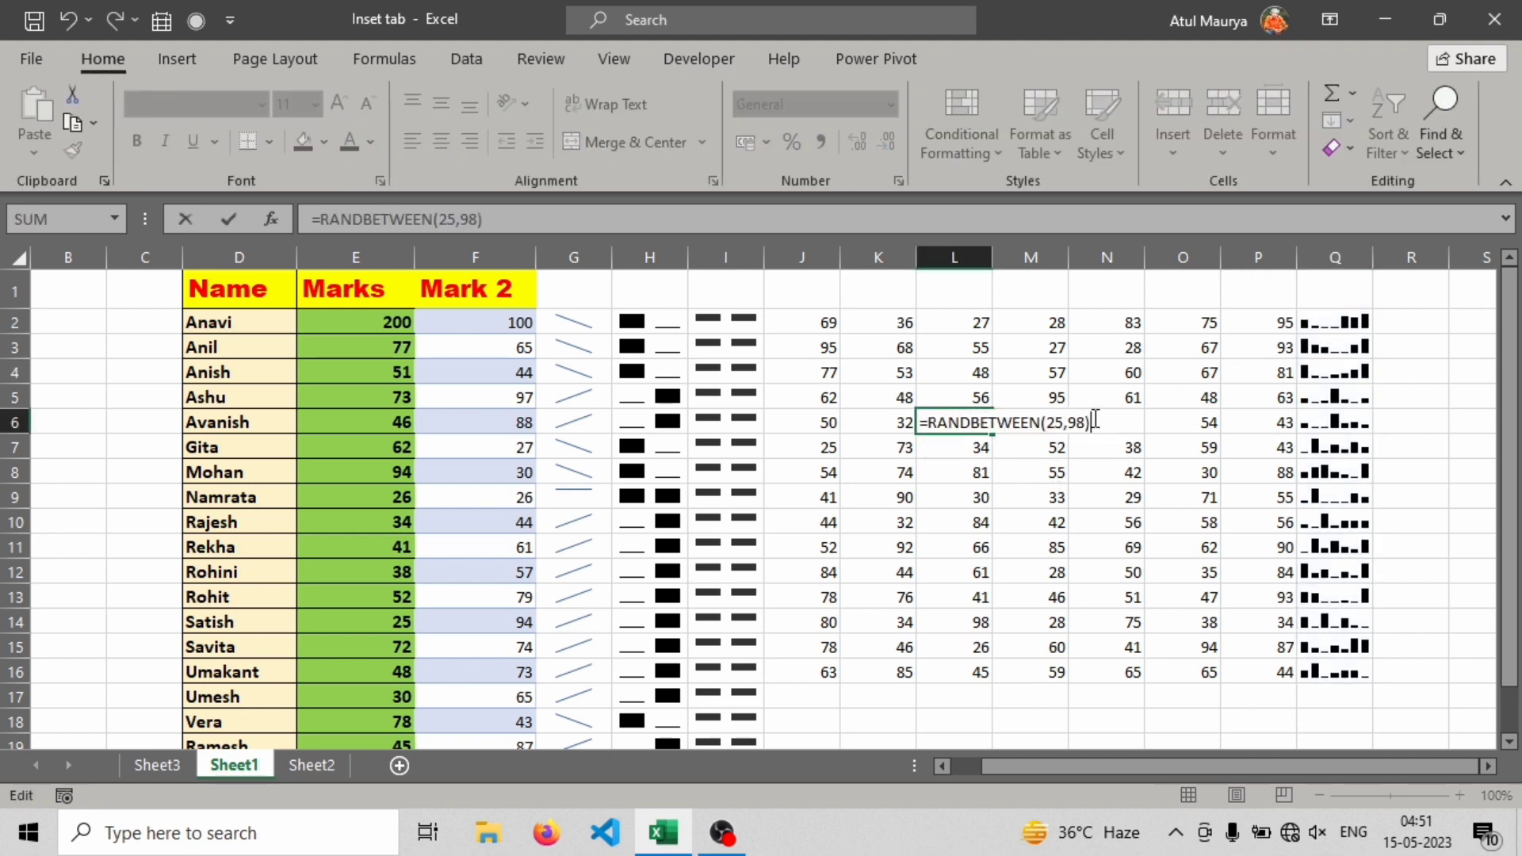
left_click(1072, 420)
left_click(1050, 421)
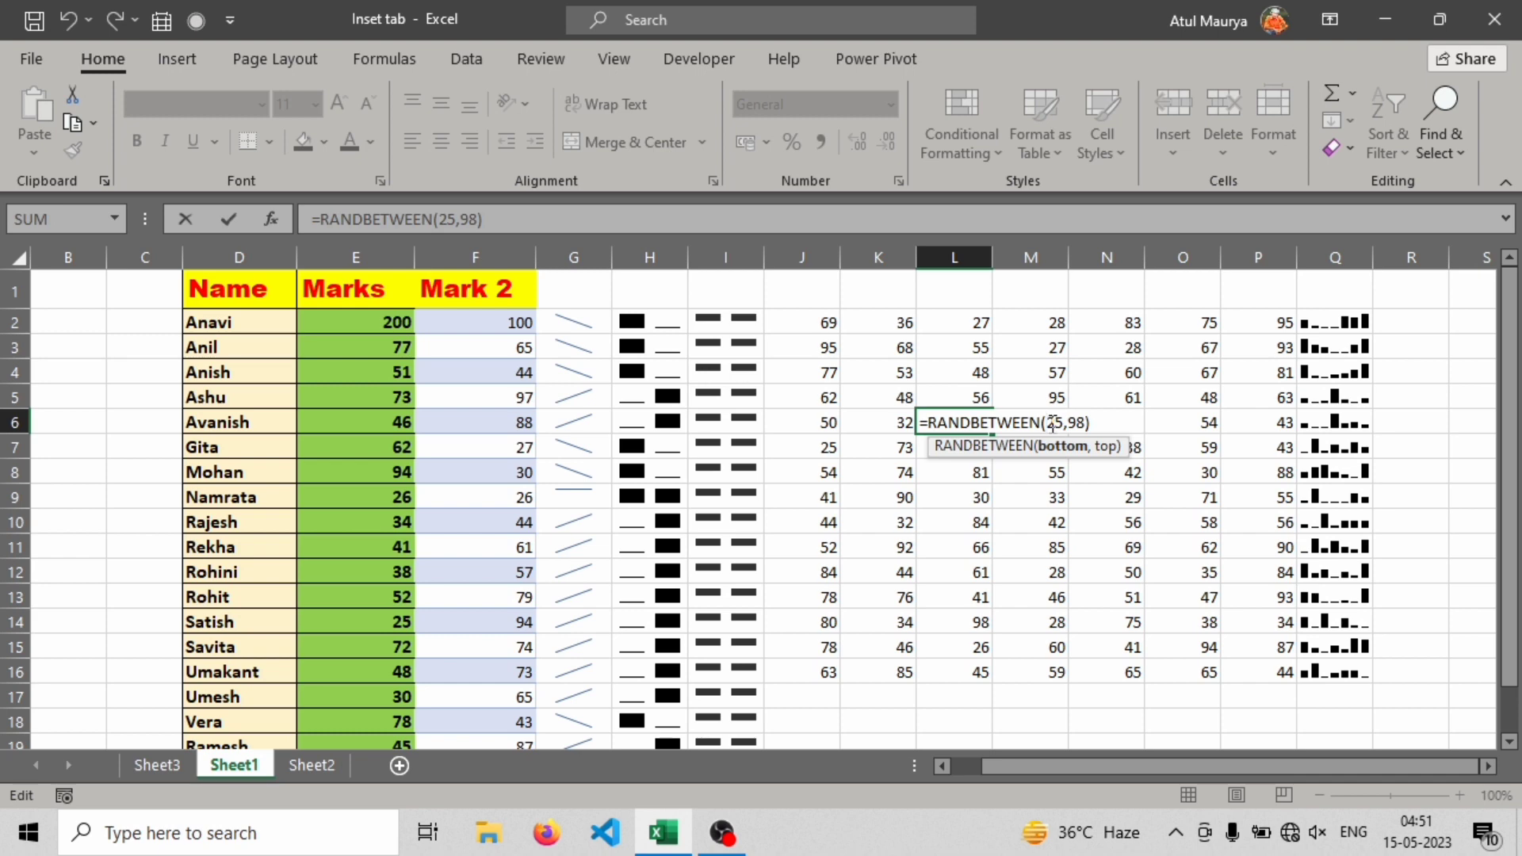
type("-")
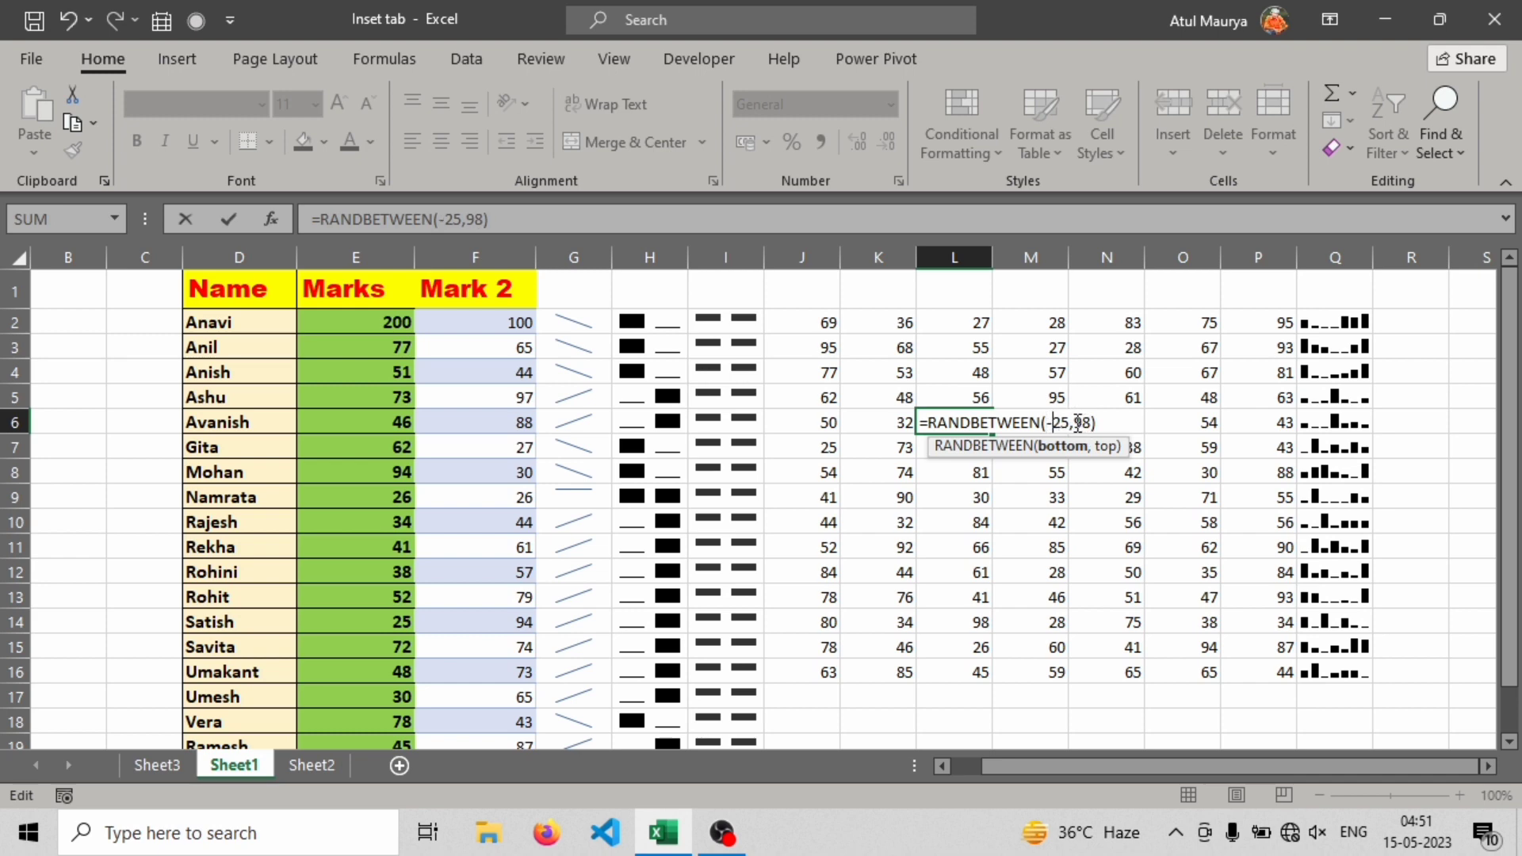
left_click(1078, 422)
type("-")
key("Return")
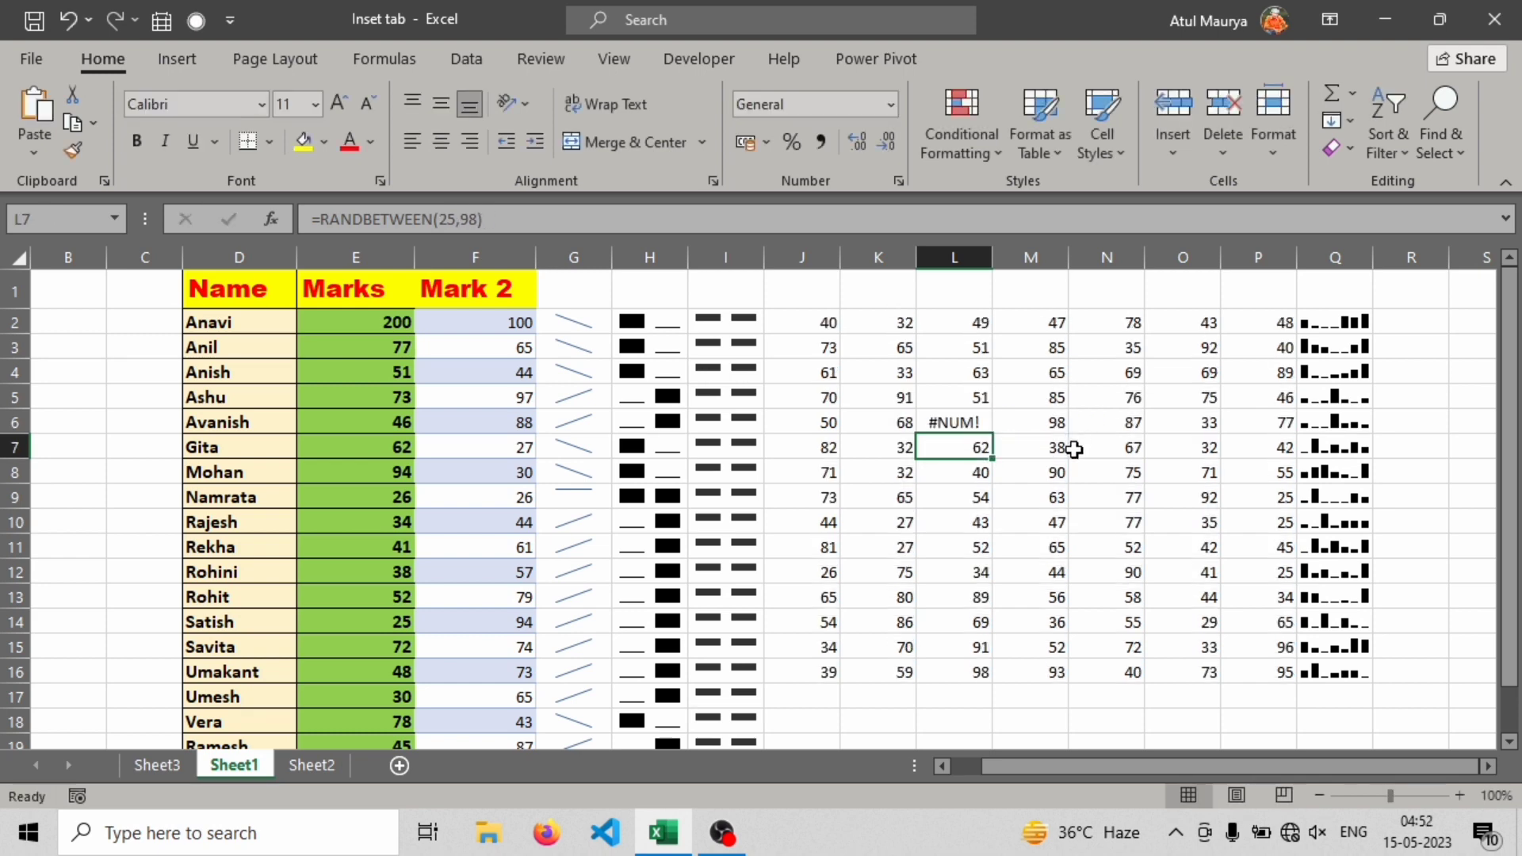
Swap the bounds in L6 so its formula reads =RANDBETWEEN(-98,-25), and check the sparkline in Q6
left_click(974, 425)
double_click(973, 426)
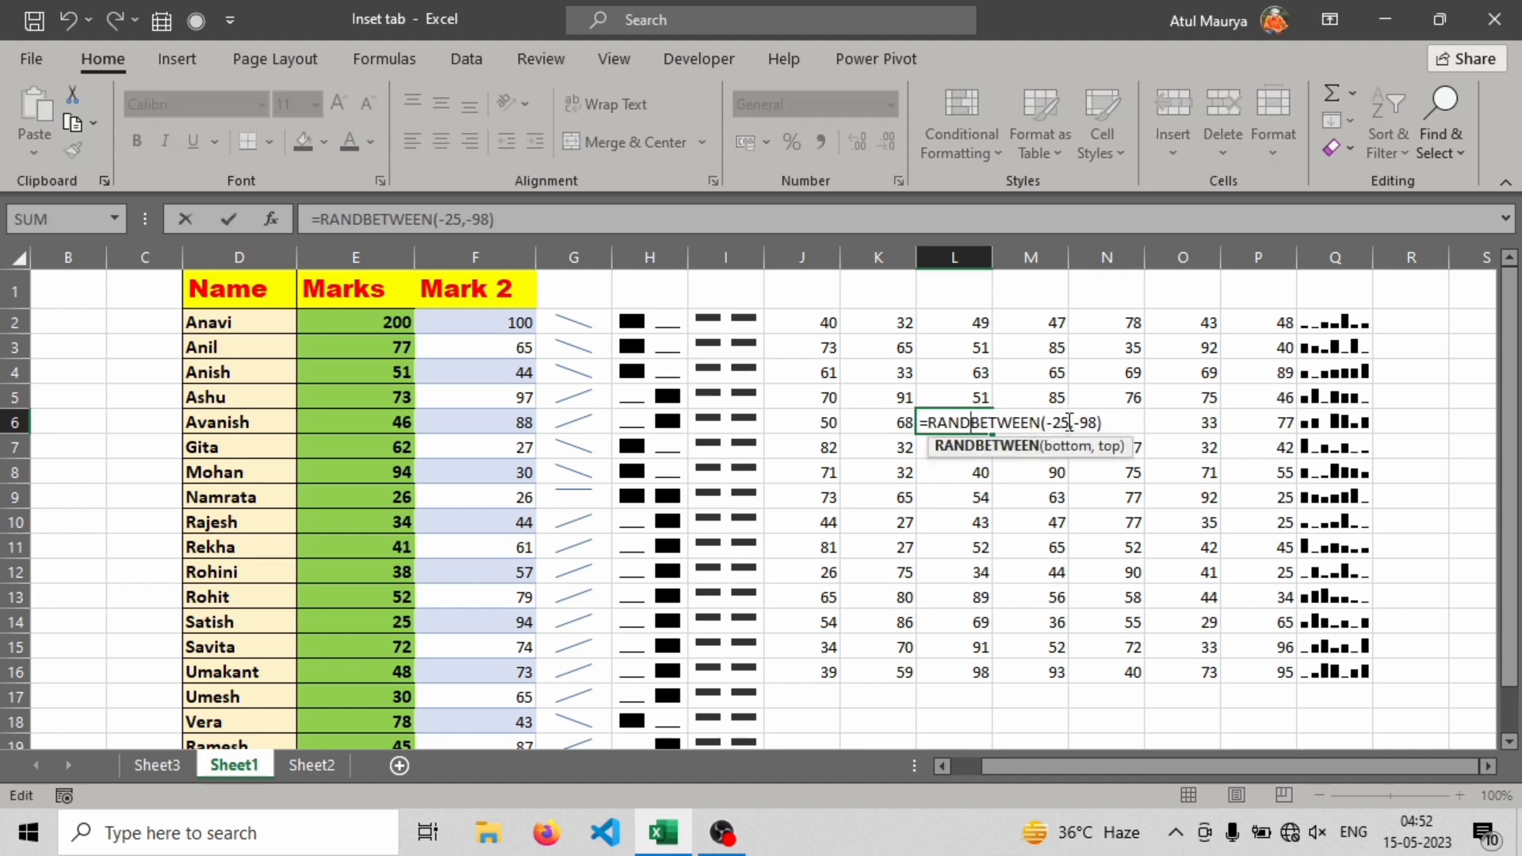
left_click(1052, 422)
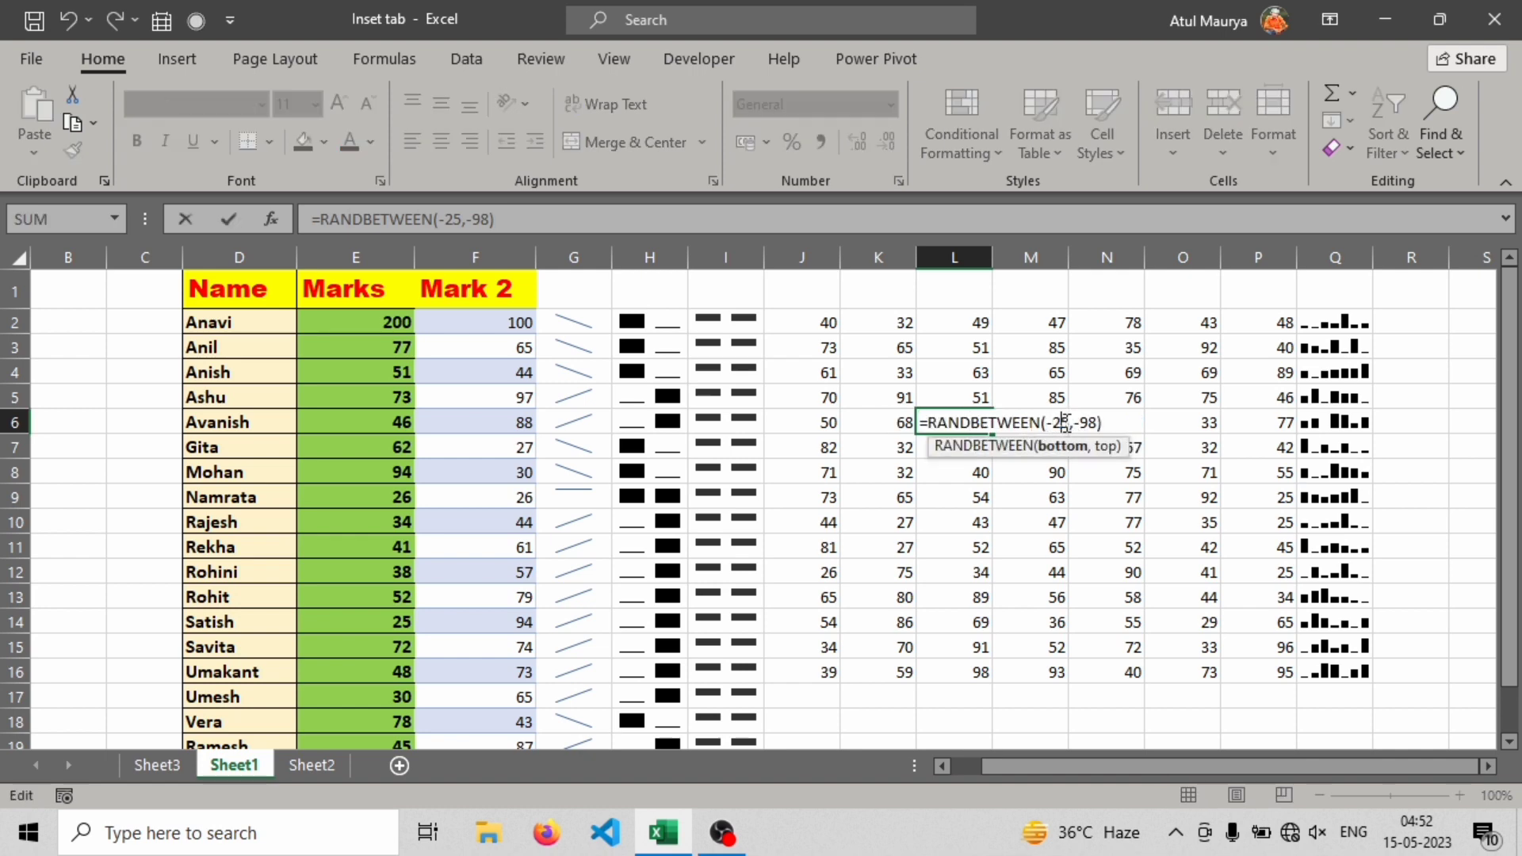
type("98,-")
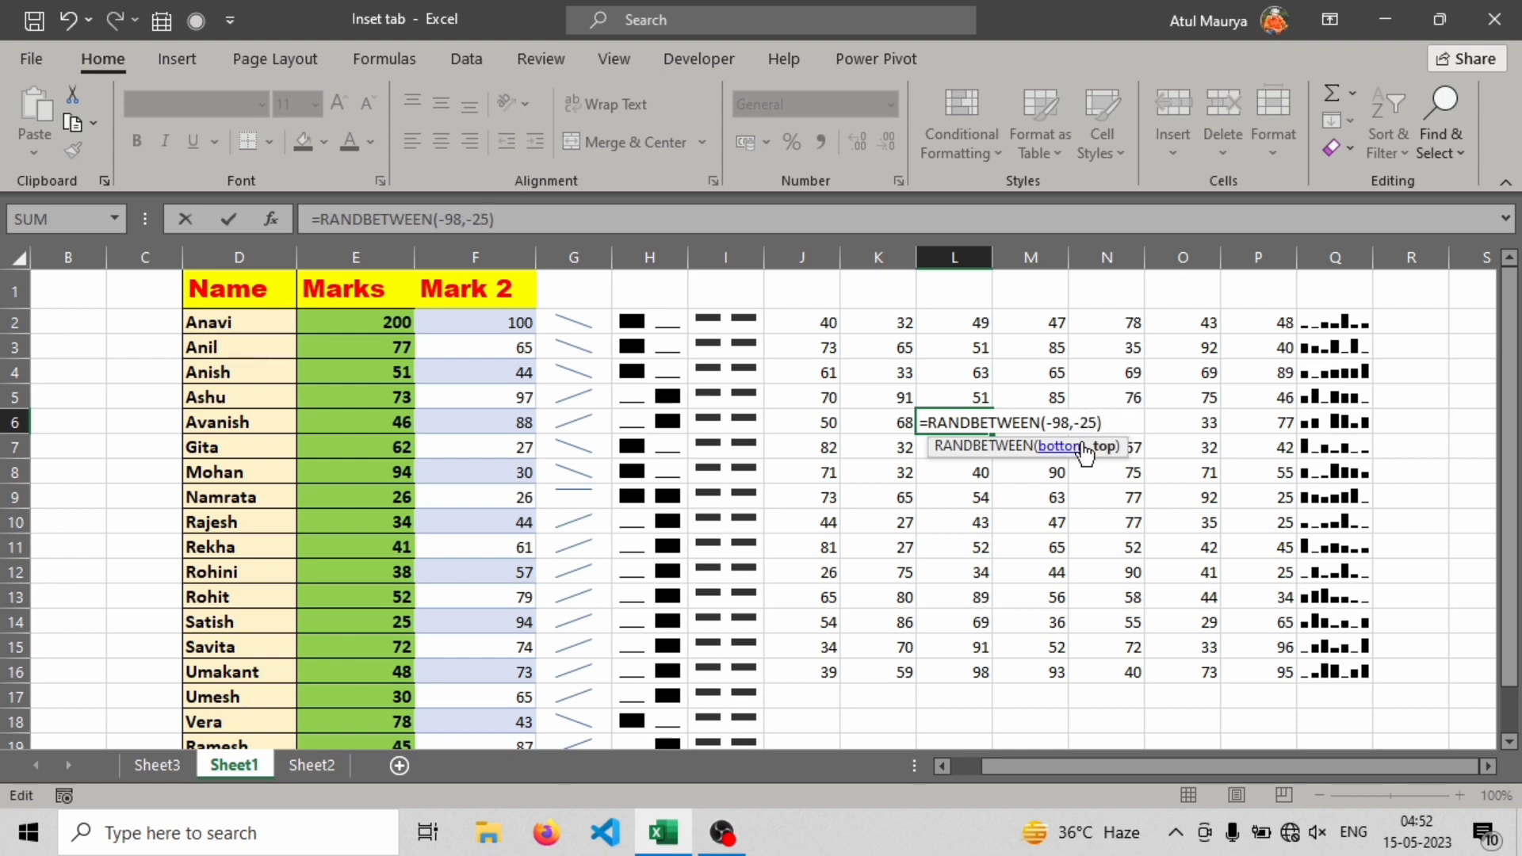
key("ctrl+Return")
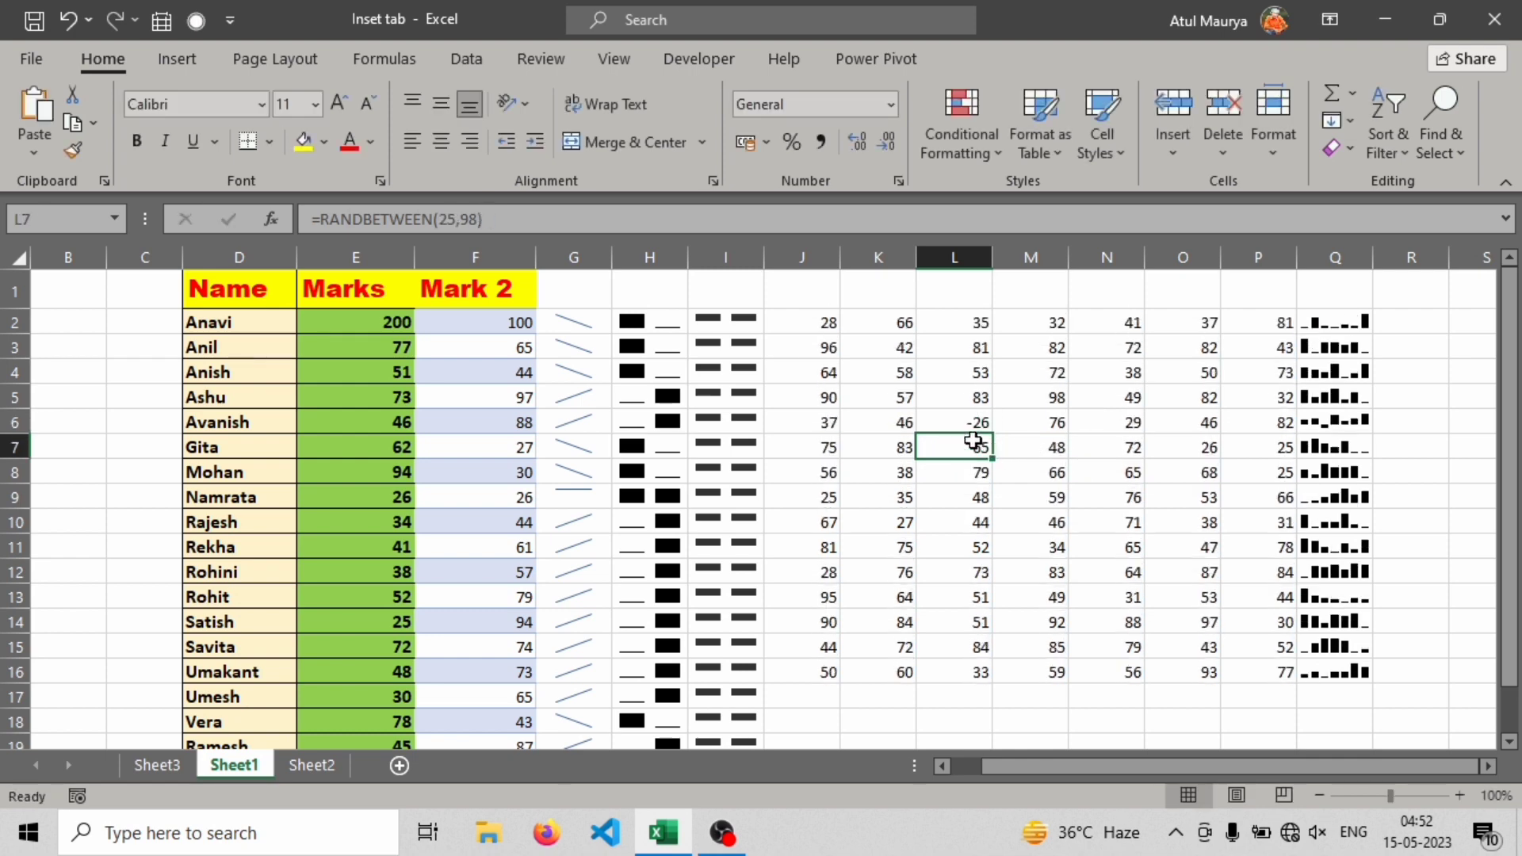
left_click(1268, 424)
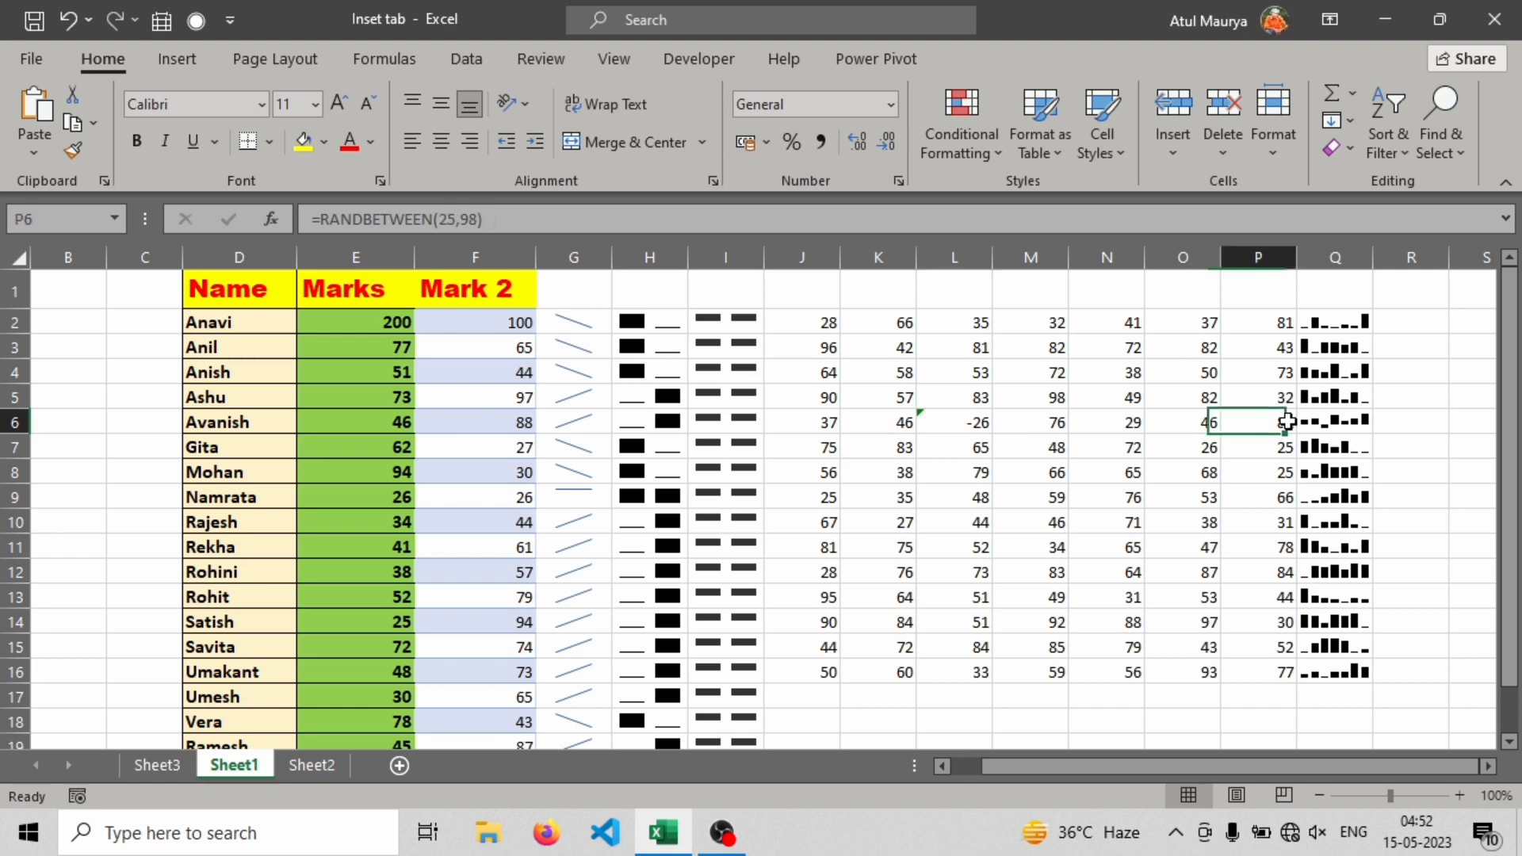
left_click(1335, 429)
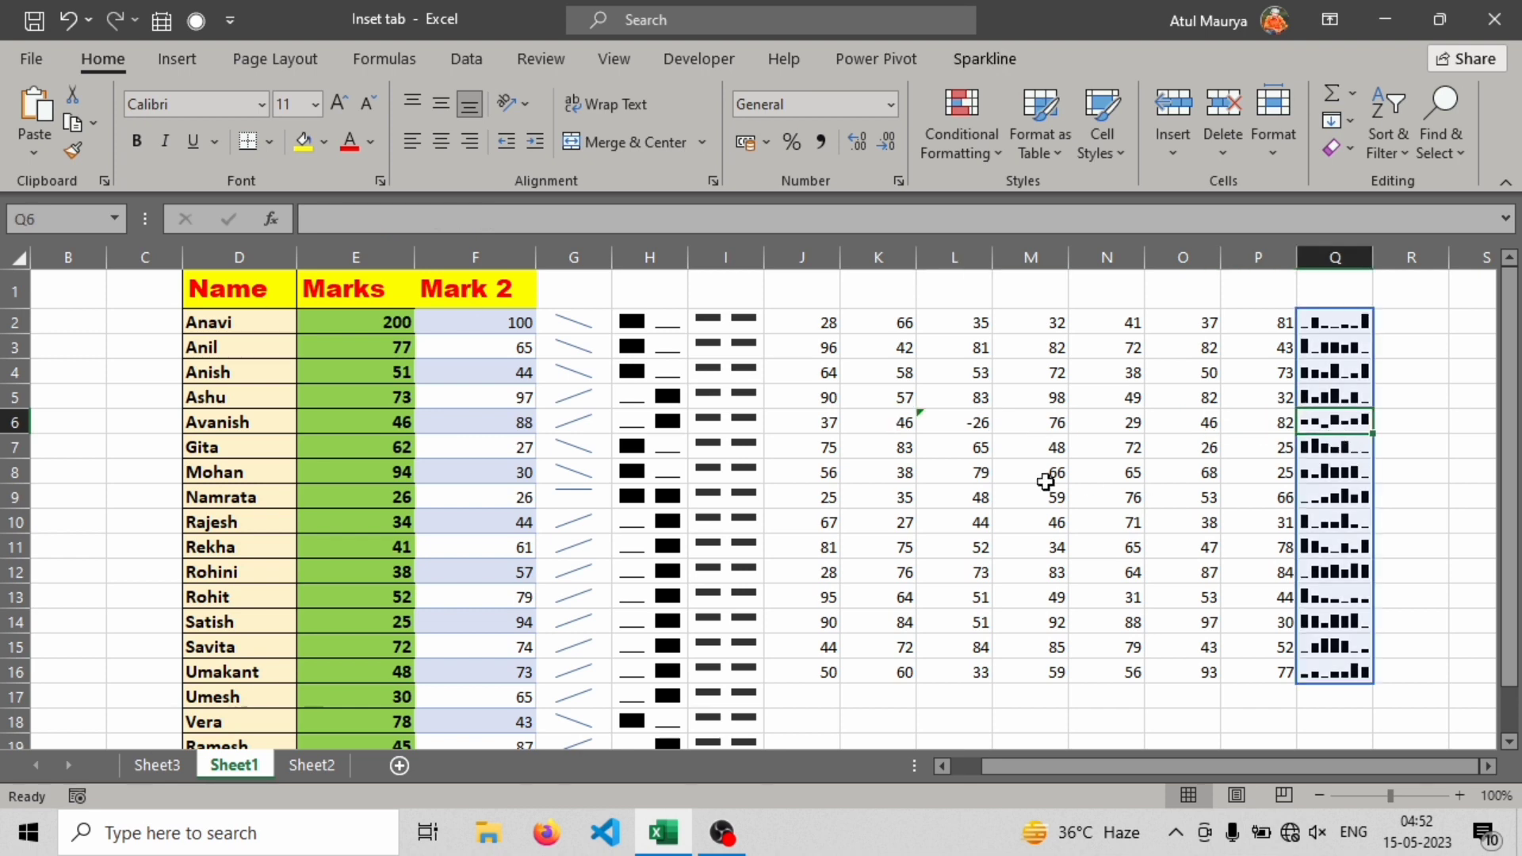
left_click(939, 432)
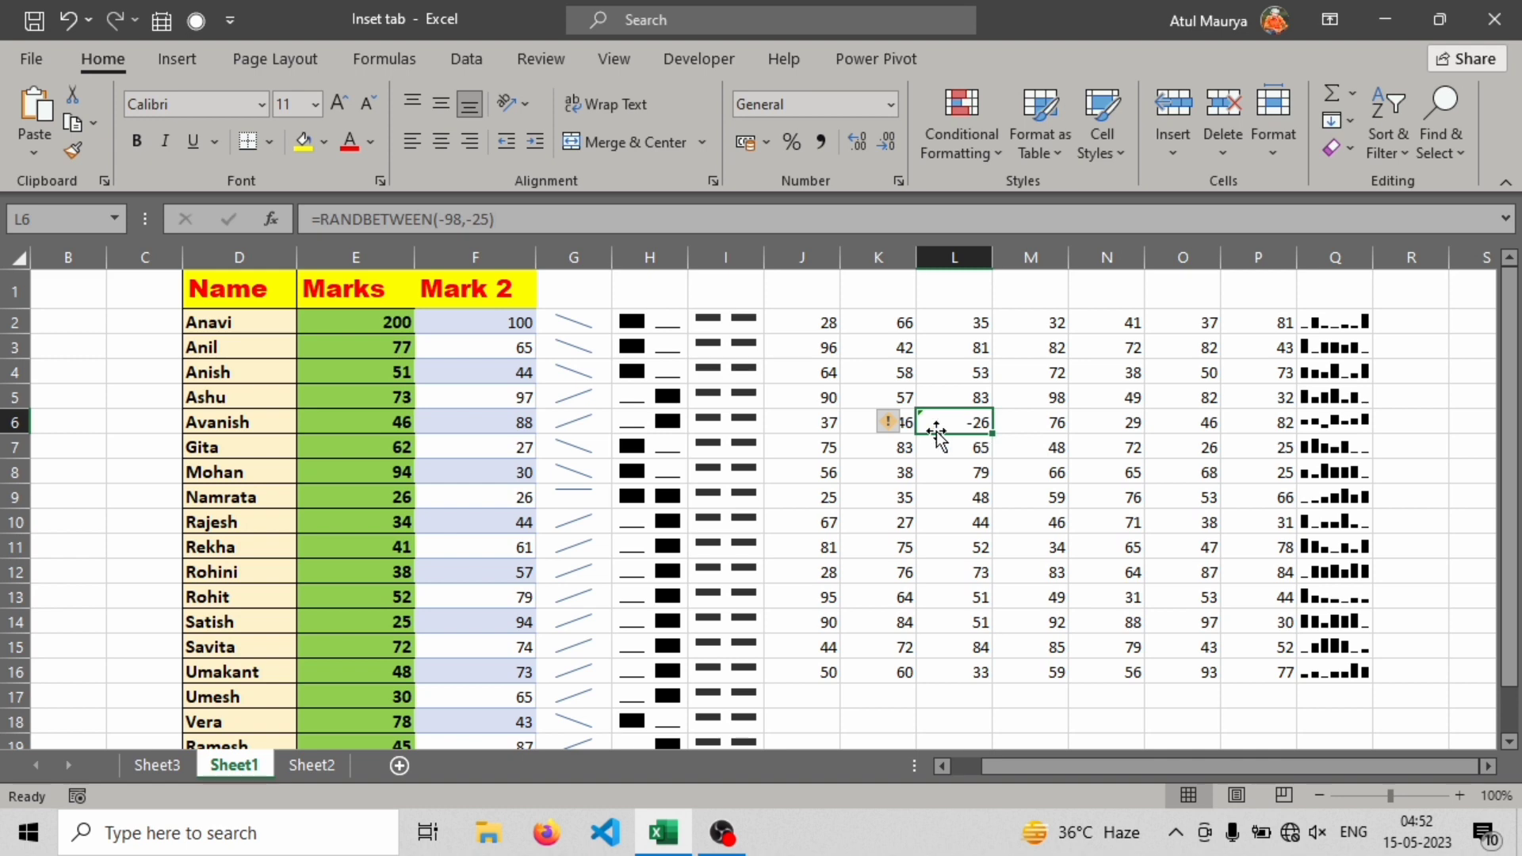
Insert a line sparkline in R2 from the data range J2:P2
left_click(155, 59)
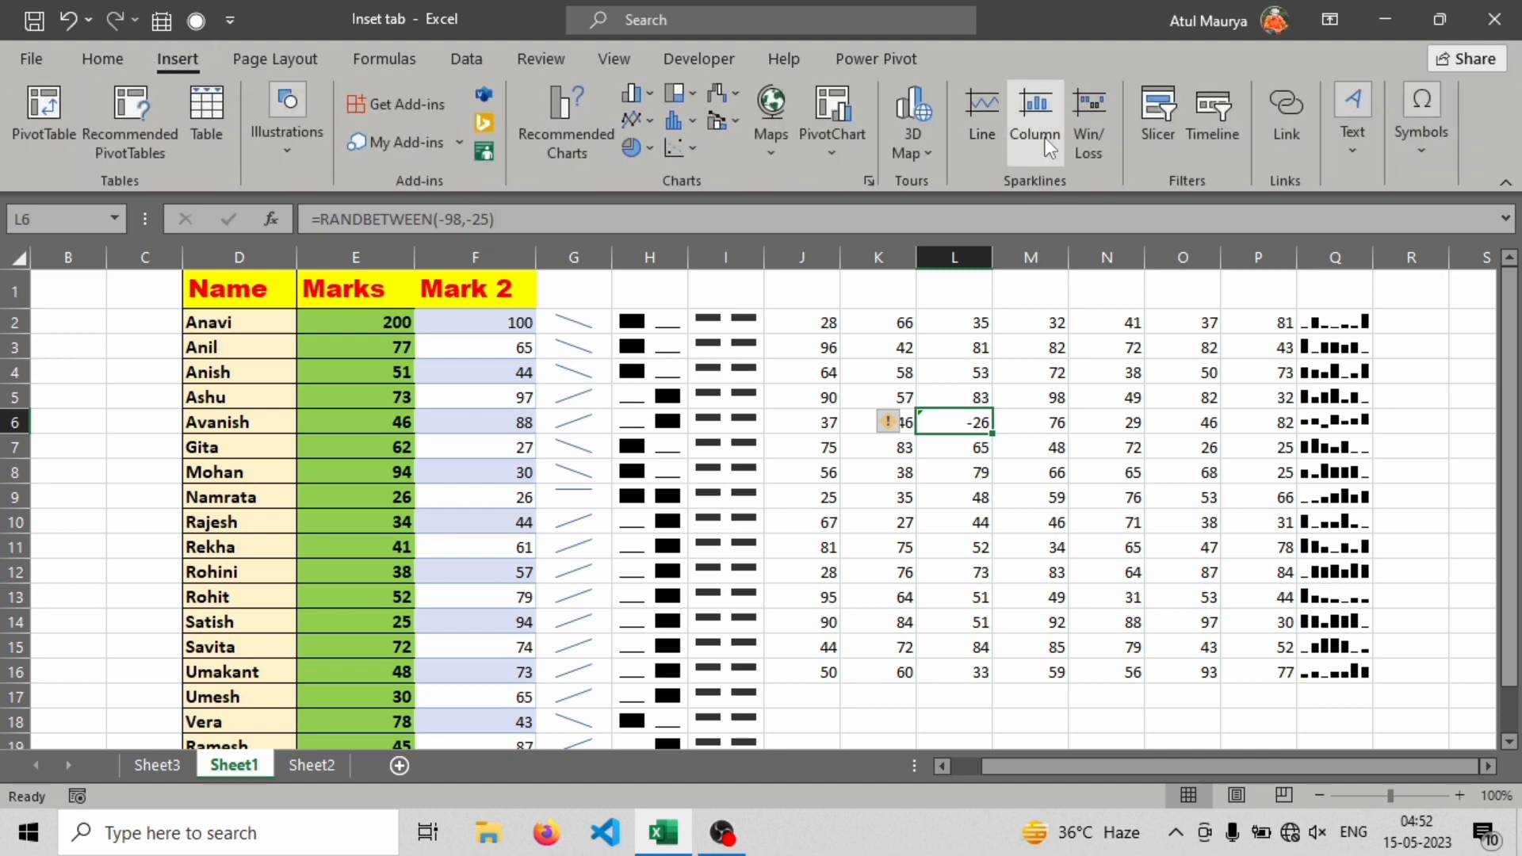
left_click(986, 132)
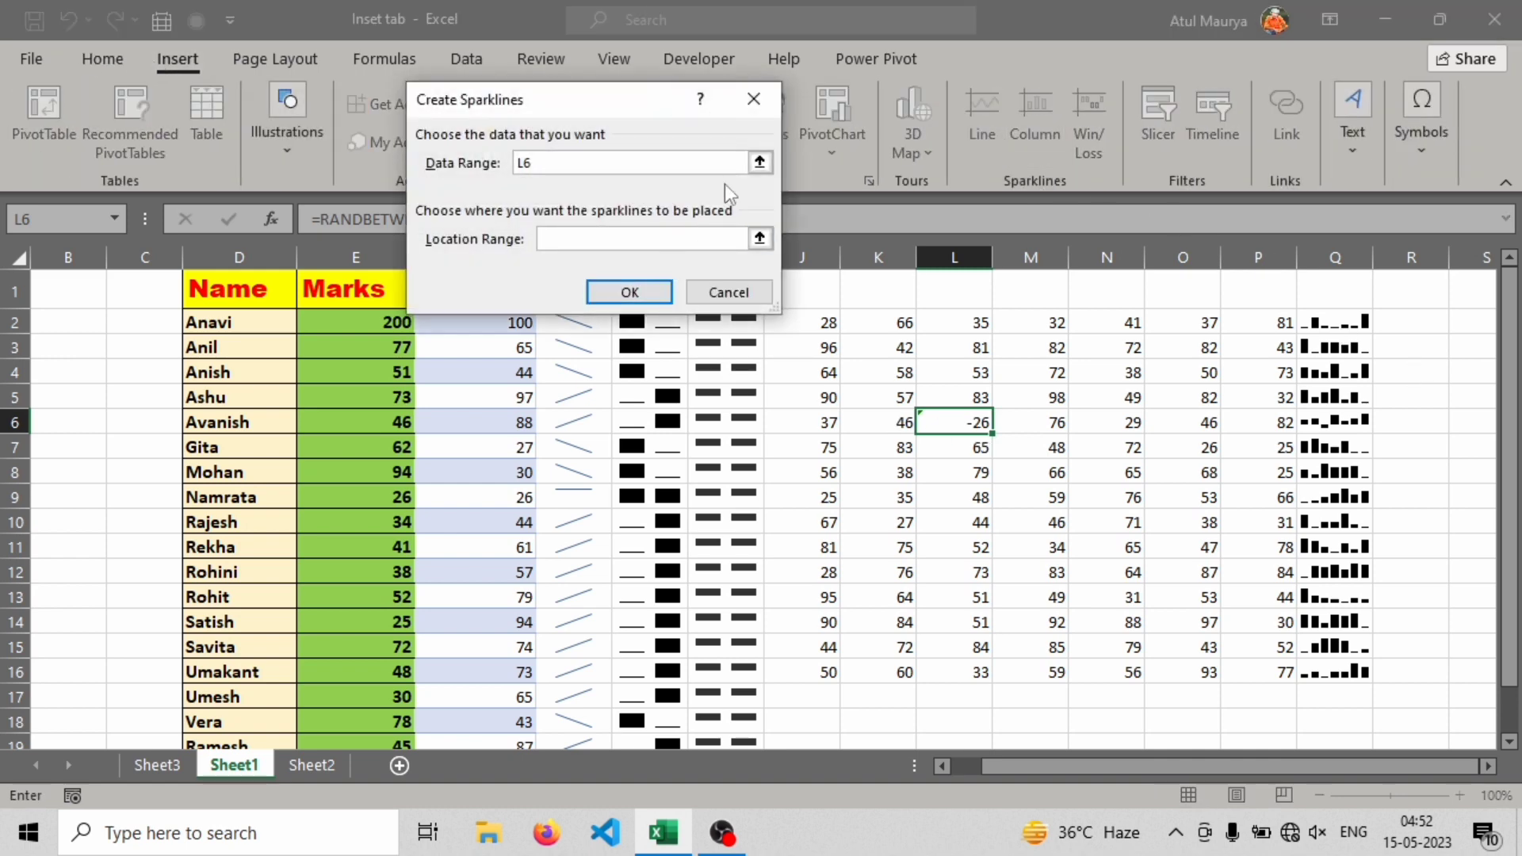
left_click(1418, 320)
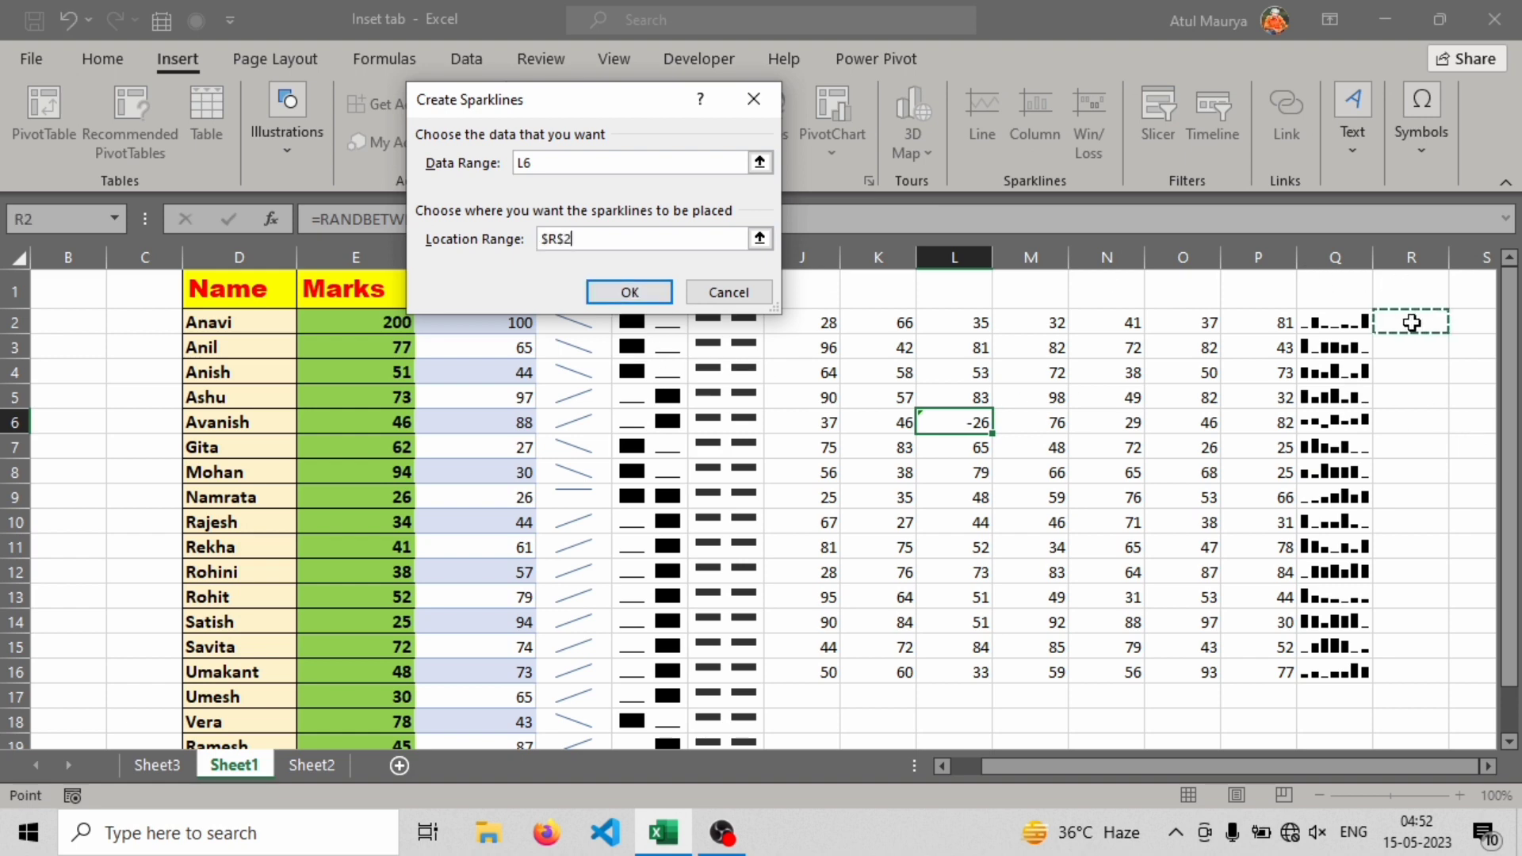
left_click_drag(601, 238, 542, 240)
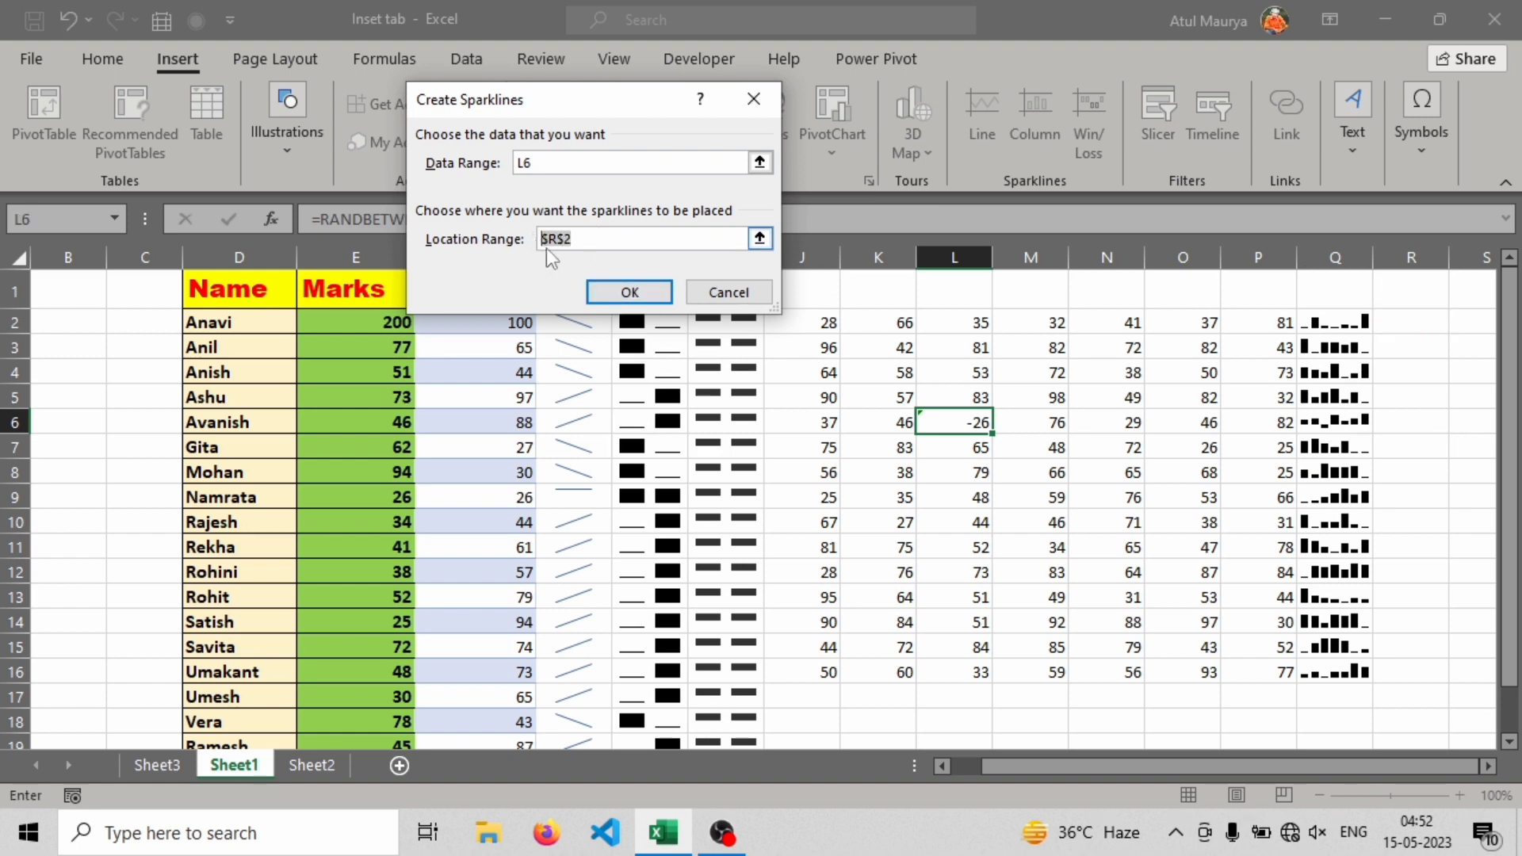
left_click(1417, 318)
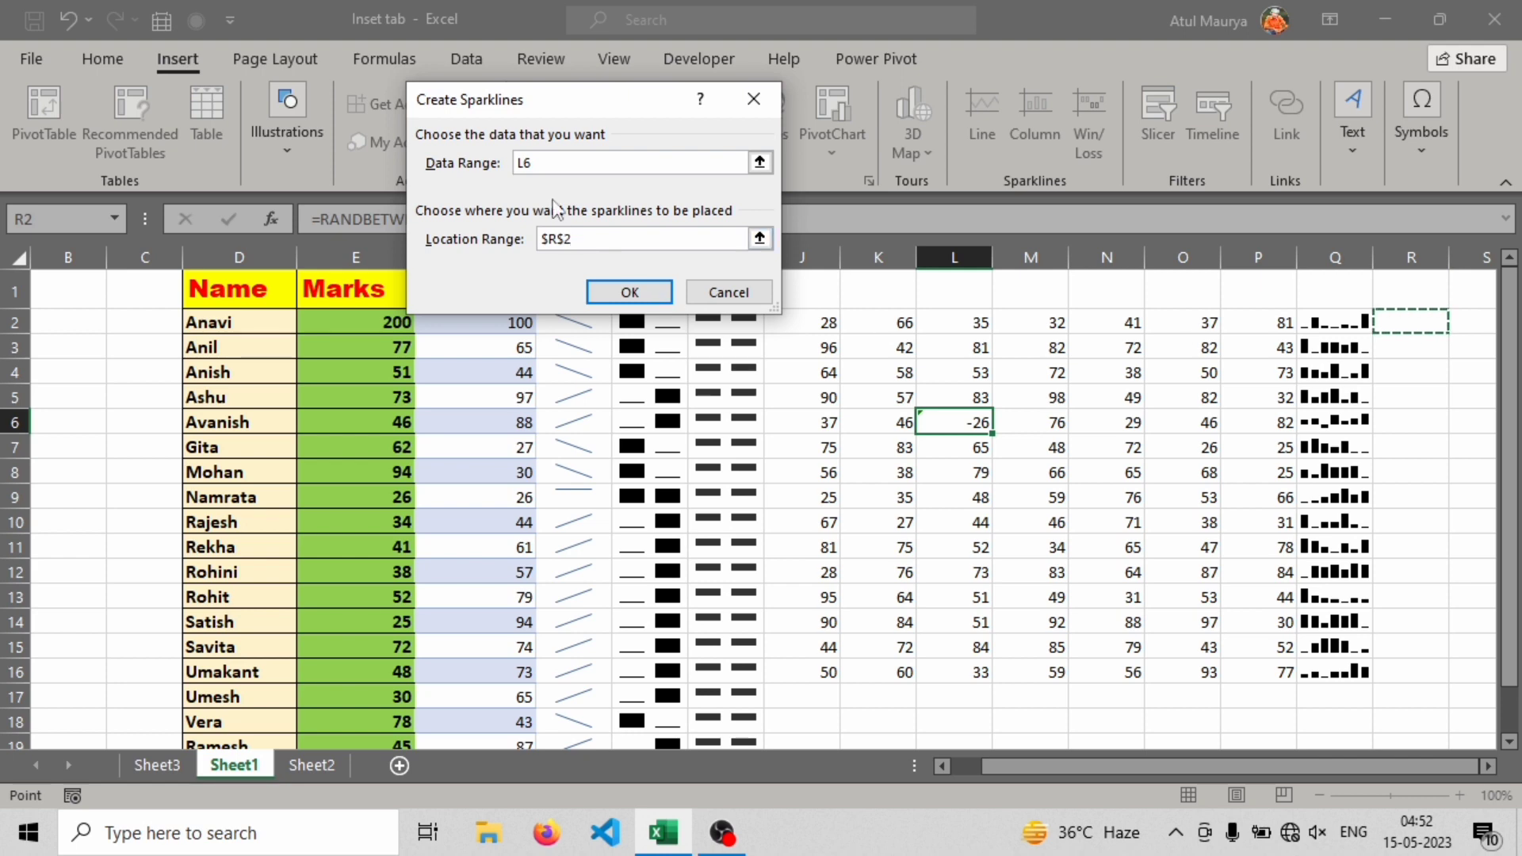
left_click_drag(545, 163, 502, 165)
left_click_drag(549, 110, 288, 179)
left_click_drag(799, 321, 1265, 322)
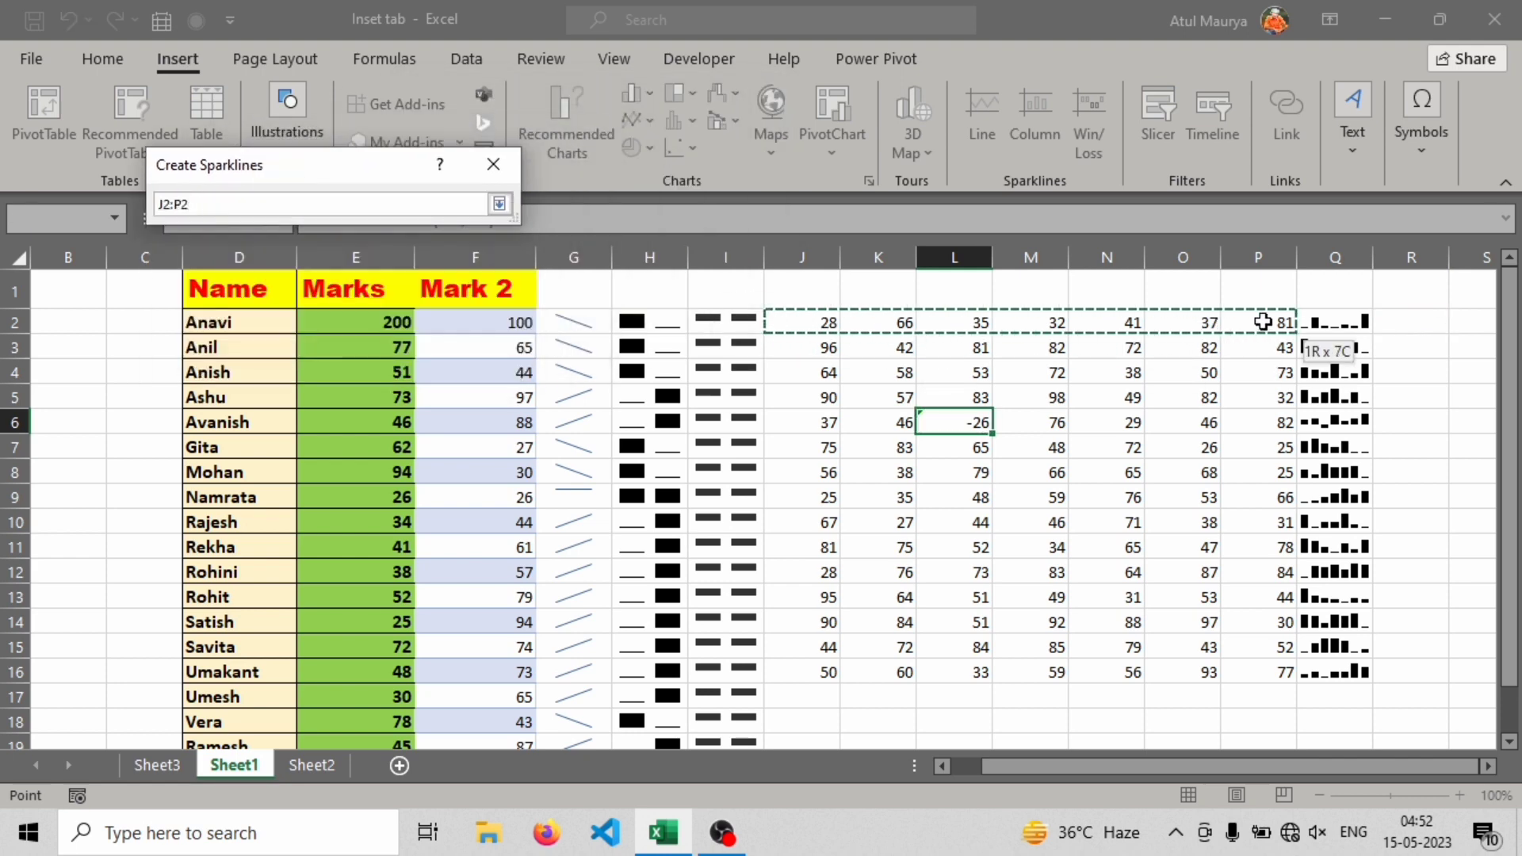
left_click(366, 356)
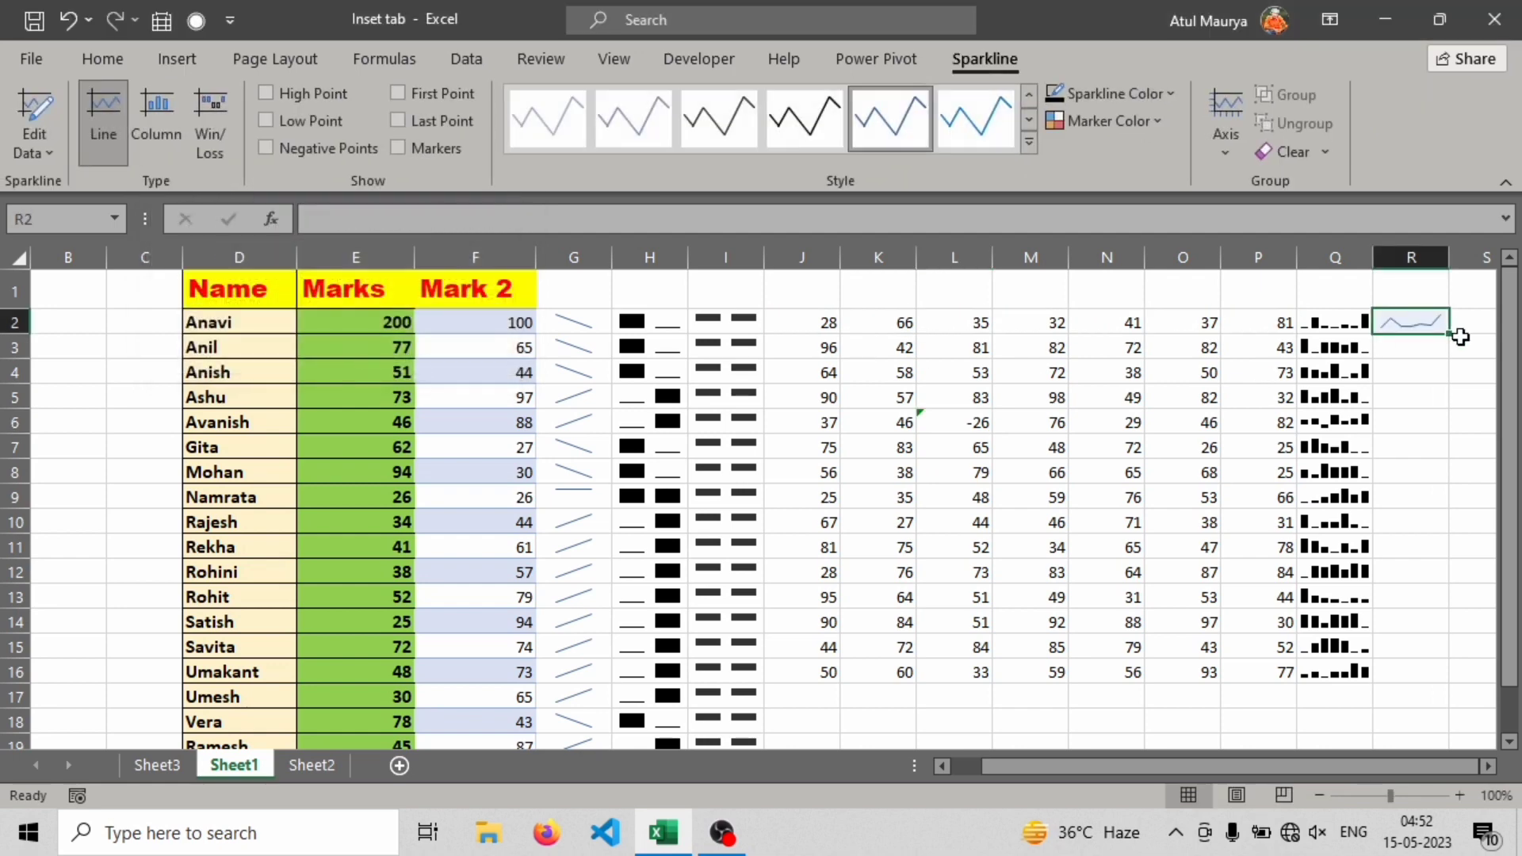
Fill the line sparkline from R2 down to R16
left_click_drag(1452, 337, 1461, 675)
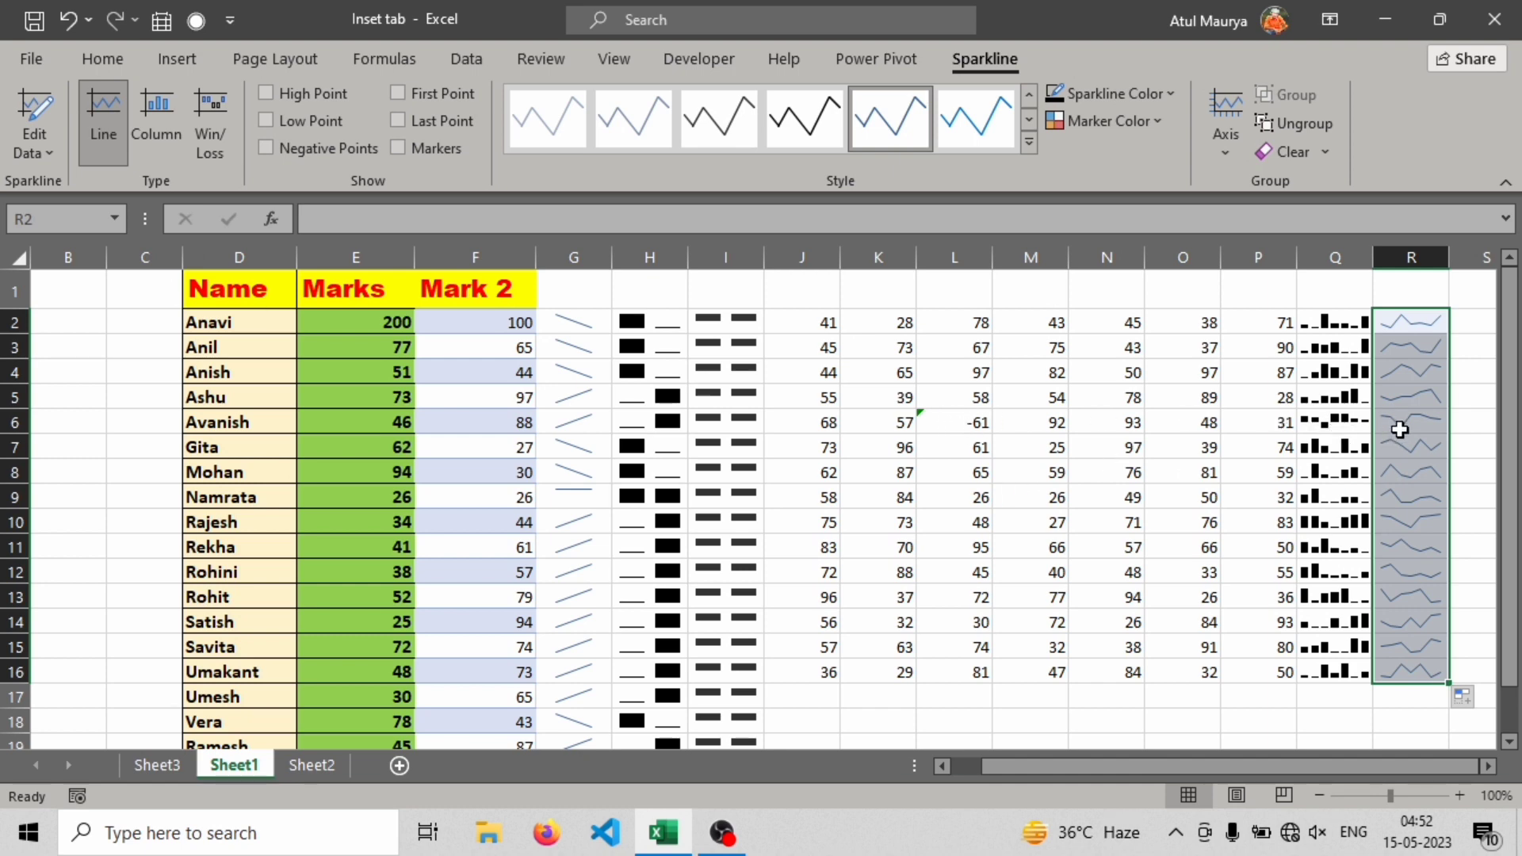
left_click(1062, 410)
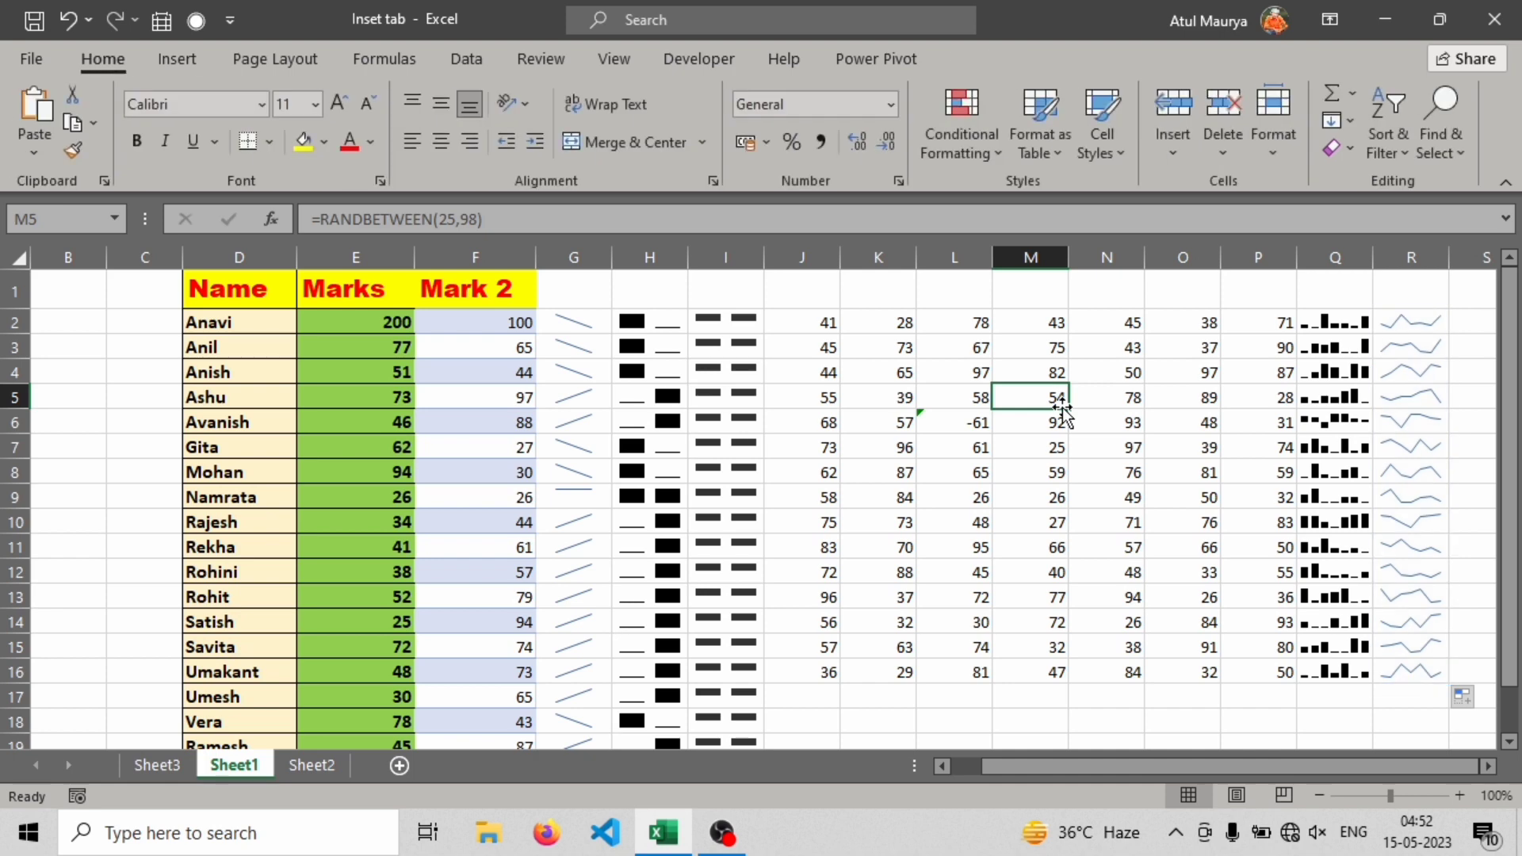
key("Down")
key("Down")
key("Down")
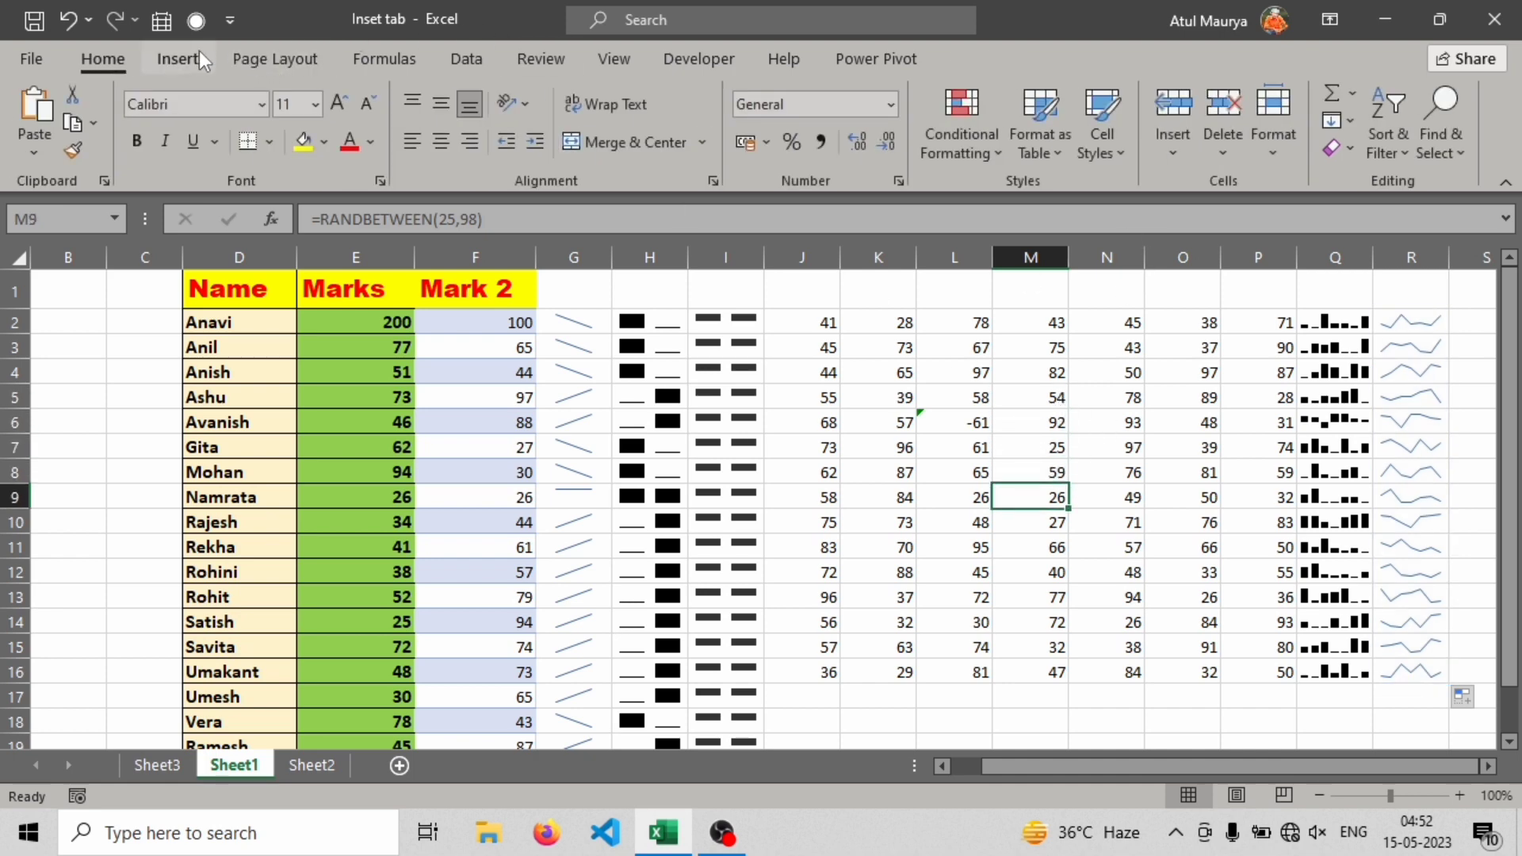
Delete the cell contents from G1 across the sparkline and random-number area beside the table
left_click(178, 58)
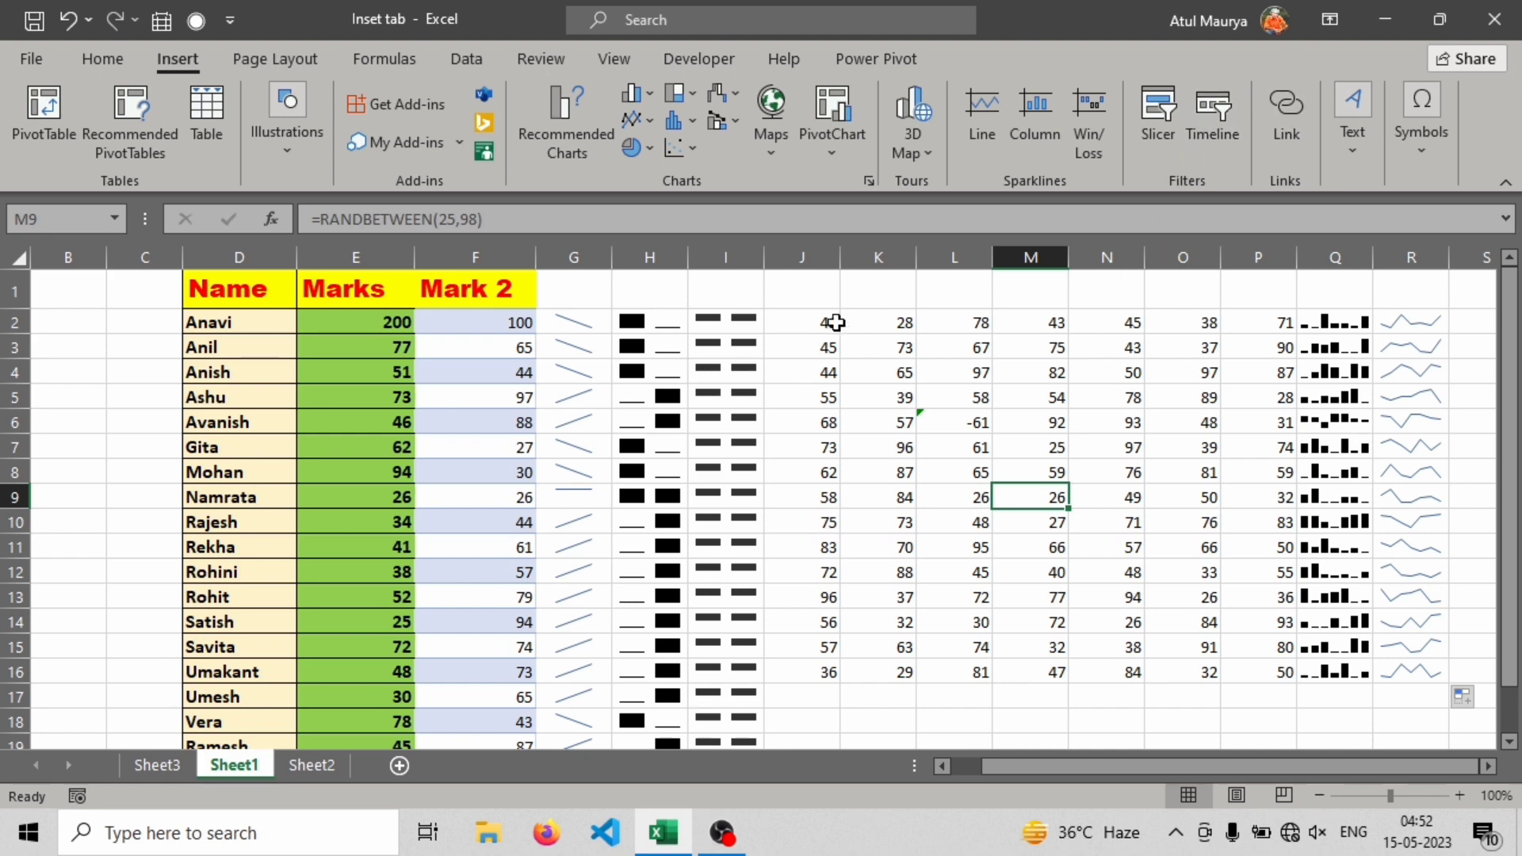
left_click_drag(554, 278, 1466, 734)
key("Delete")
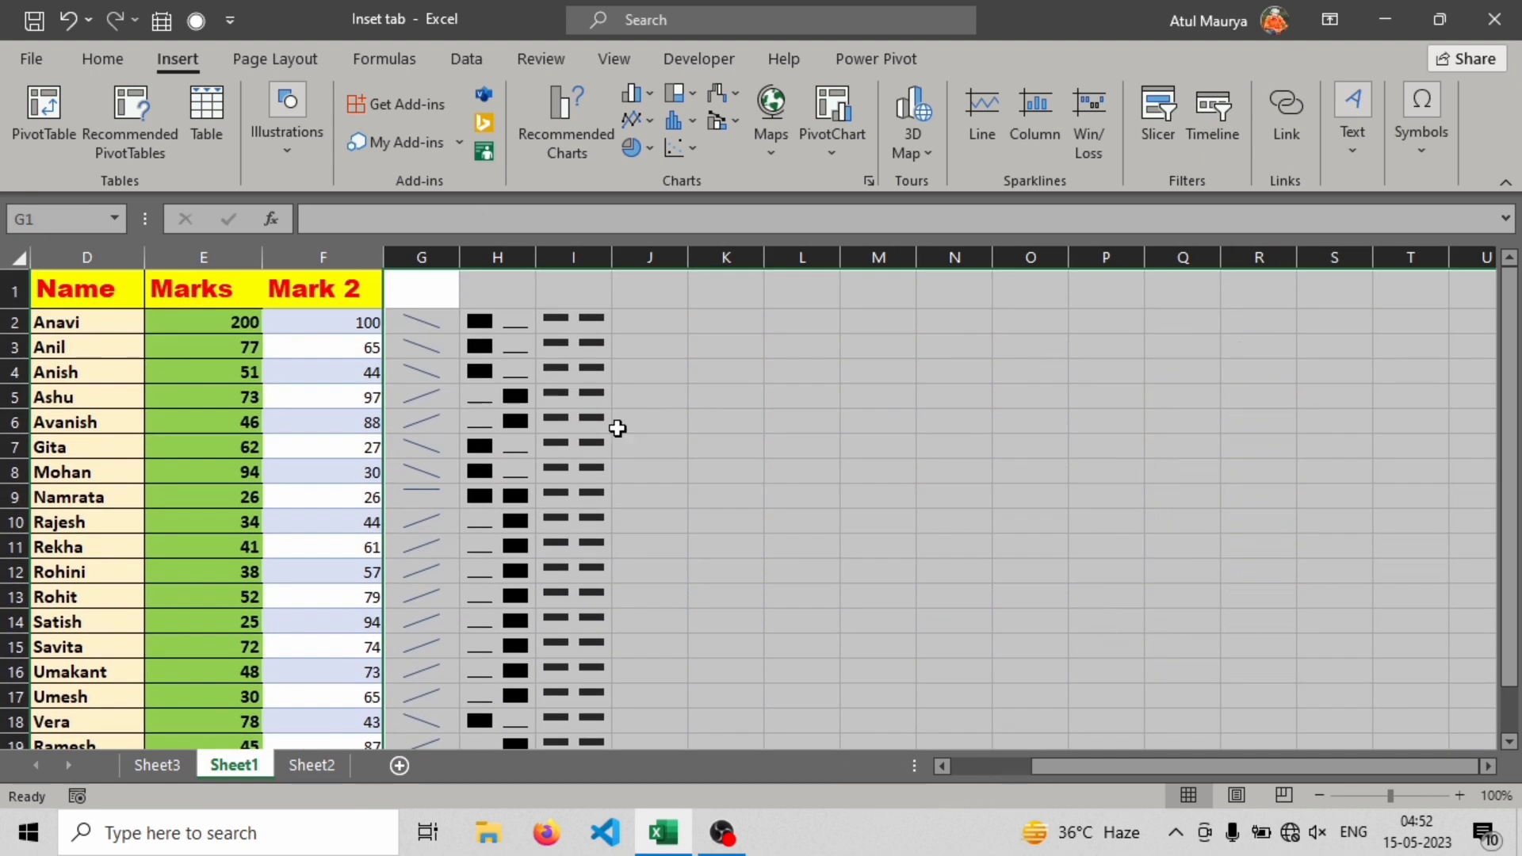
left_click(747, 486)
left_click_drag(401, 282, 643, 741)
left_click(802, 521)
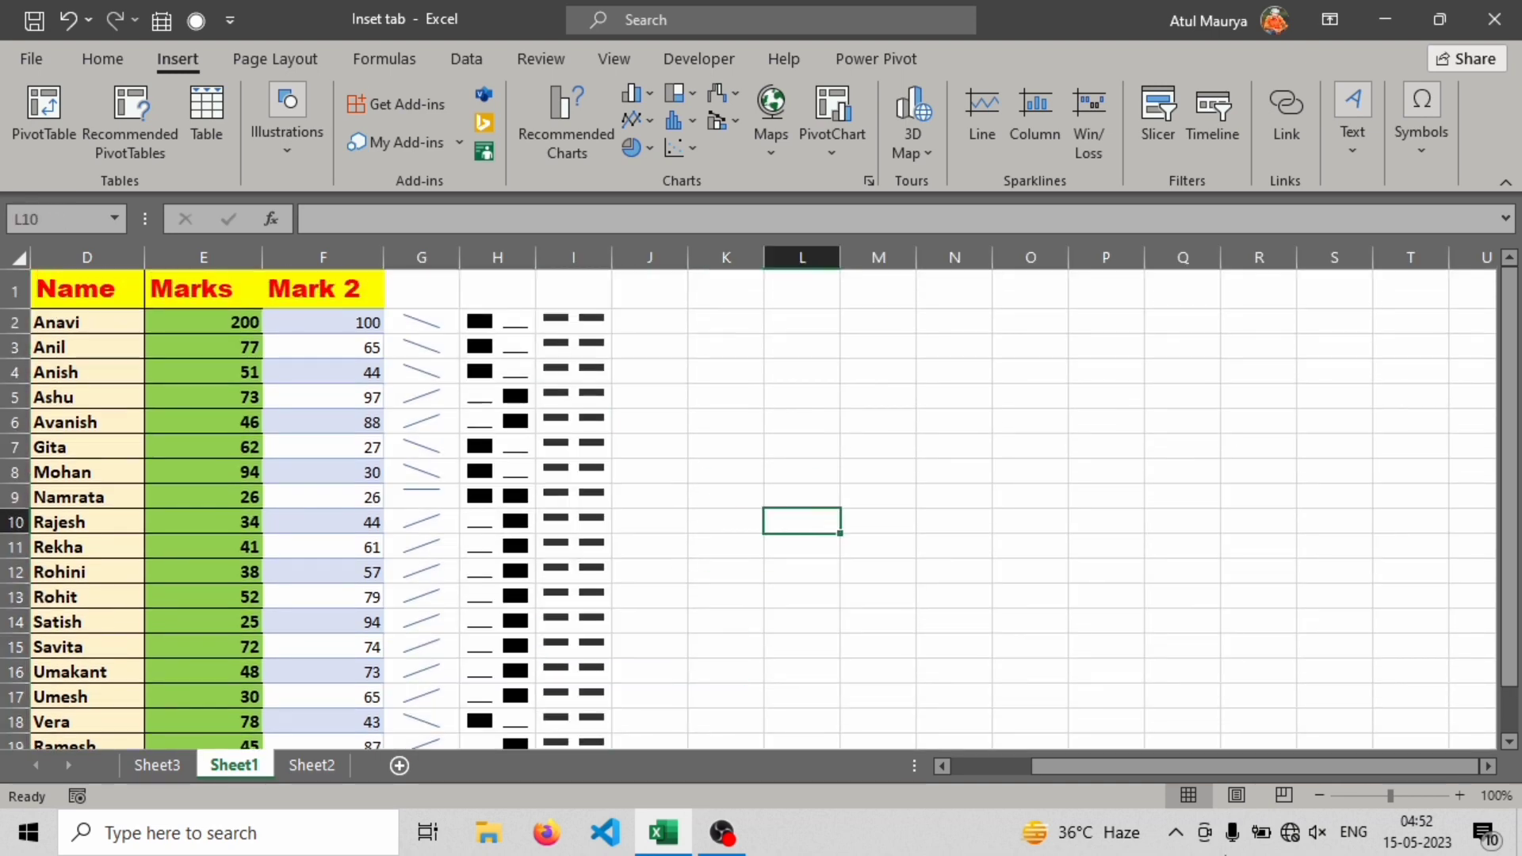
left_click_drag(1181, 766, 1094, 768)
left_click(509, 378)
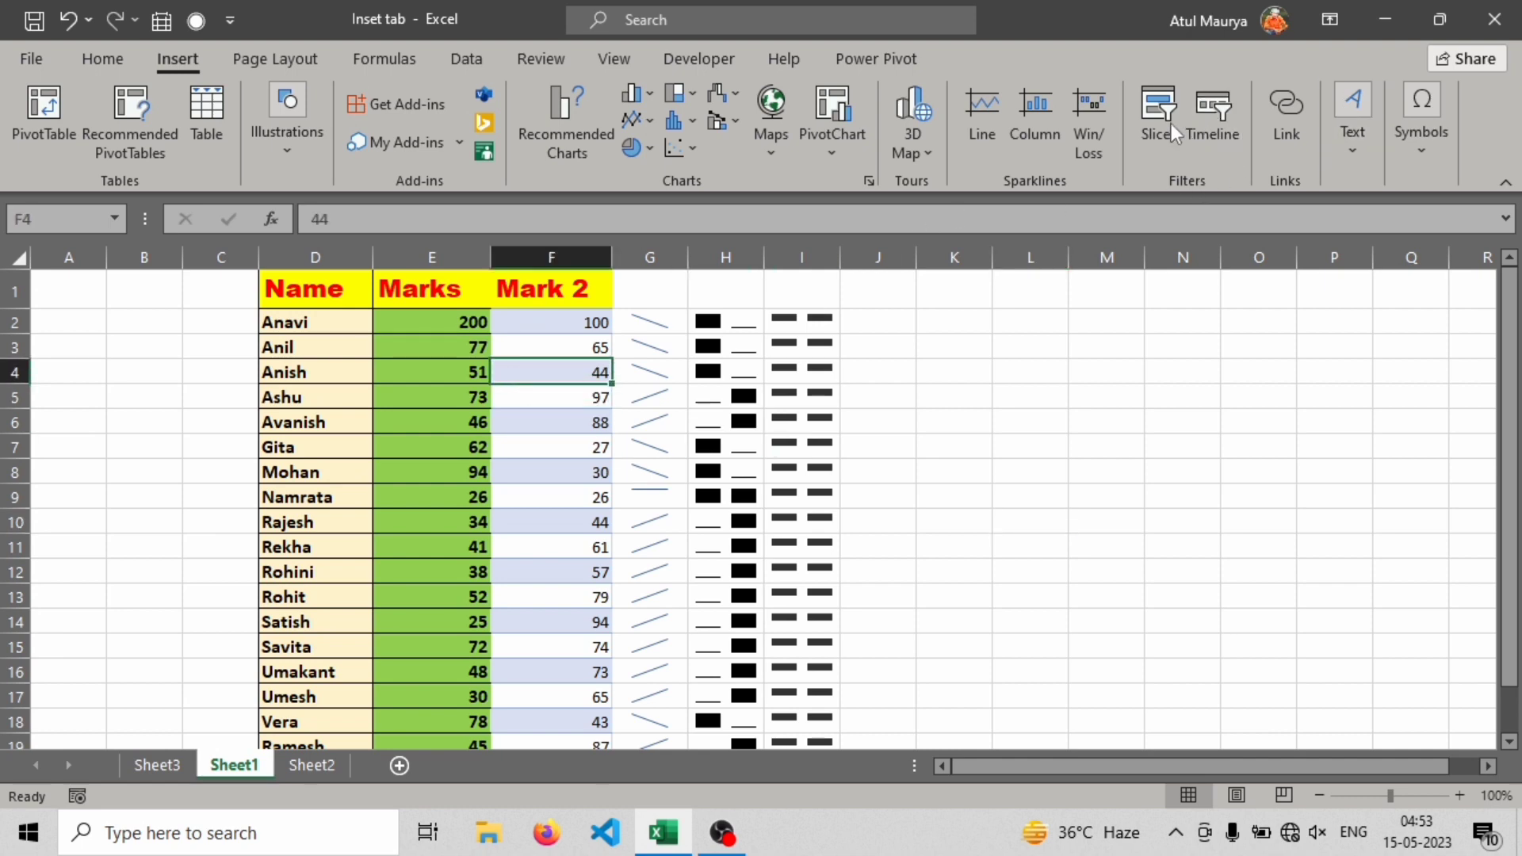
left_click(1278, 144)
left_click_drag(393, 30, 1101, 156)
left_click(1384, 21)
left_click(436, 343)
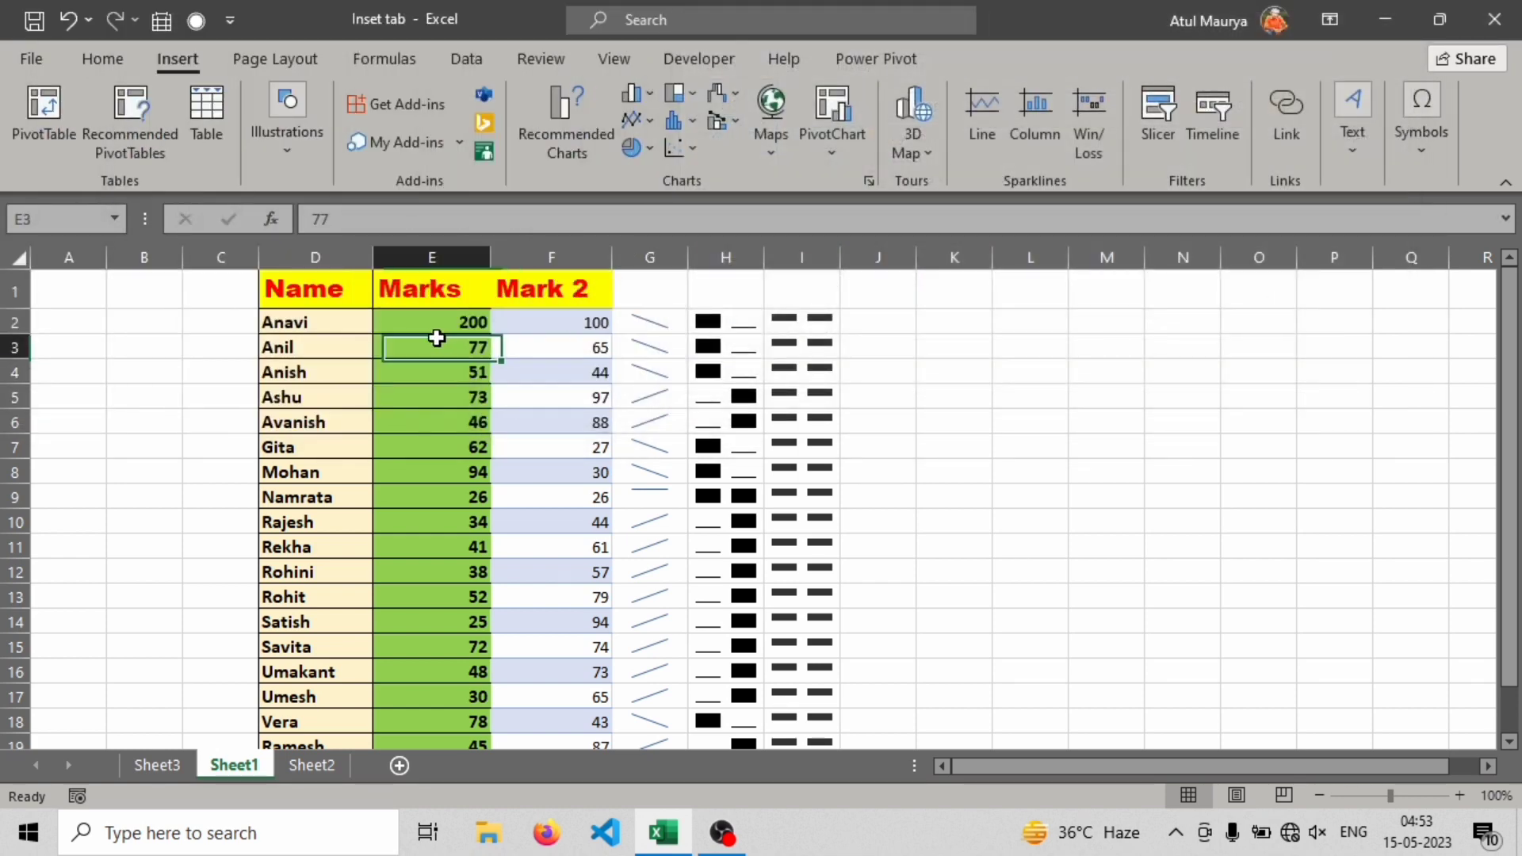
Insert a hyperlink in D2 to the existing Excel shortcut on the Desktop
left_click(271, 325)
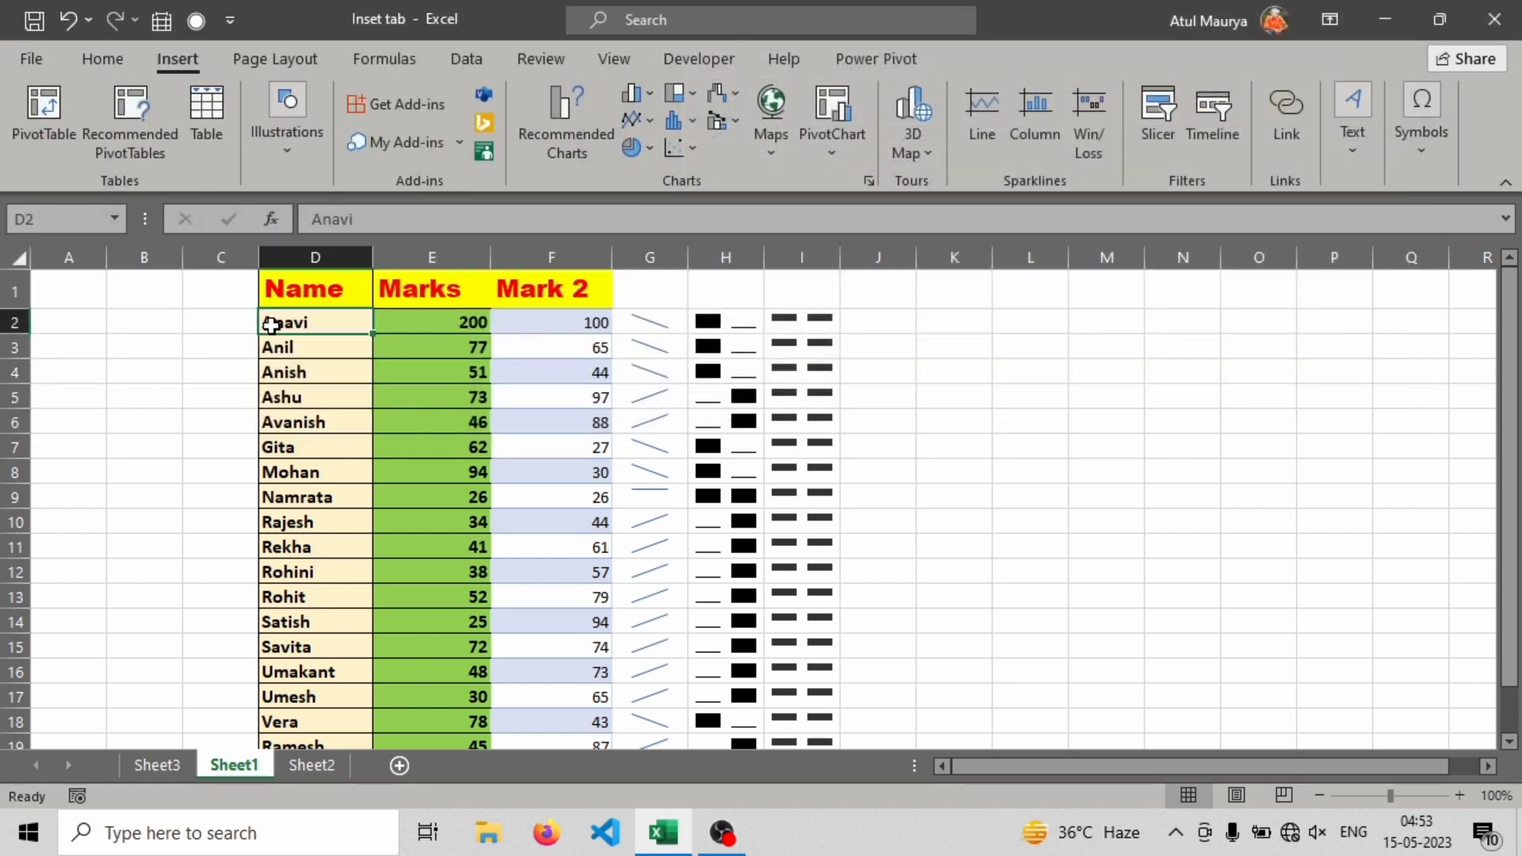
left_click(1283, 131)
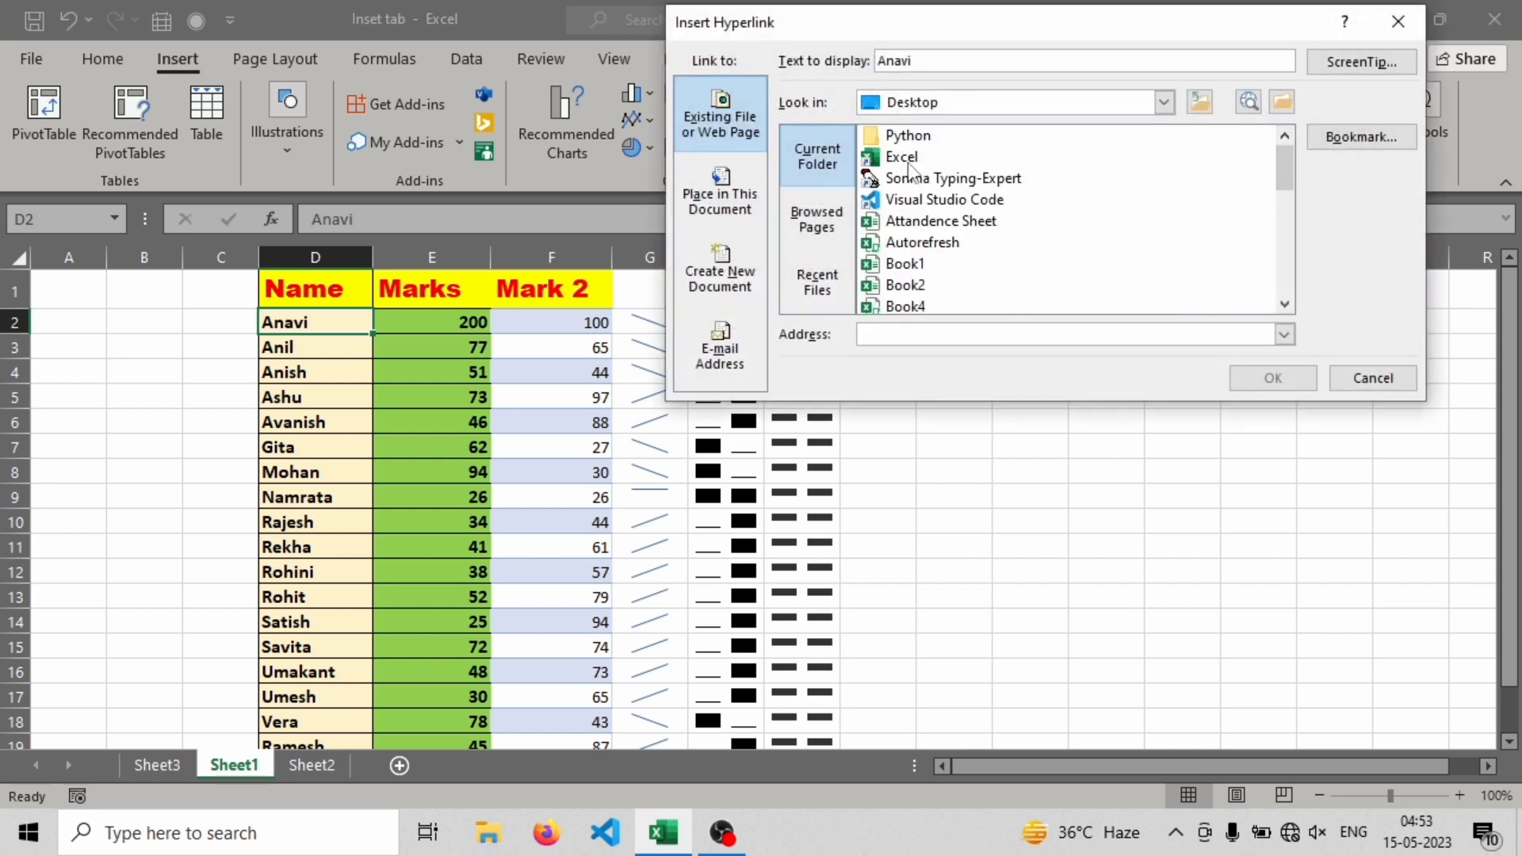
left_click(901, 162)
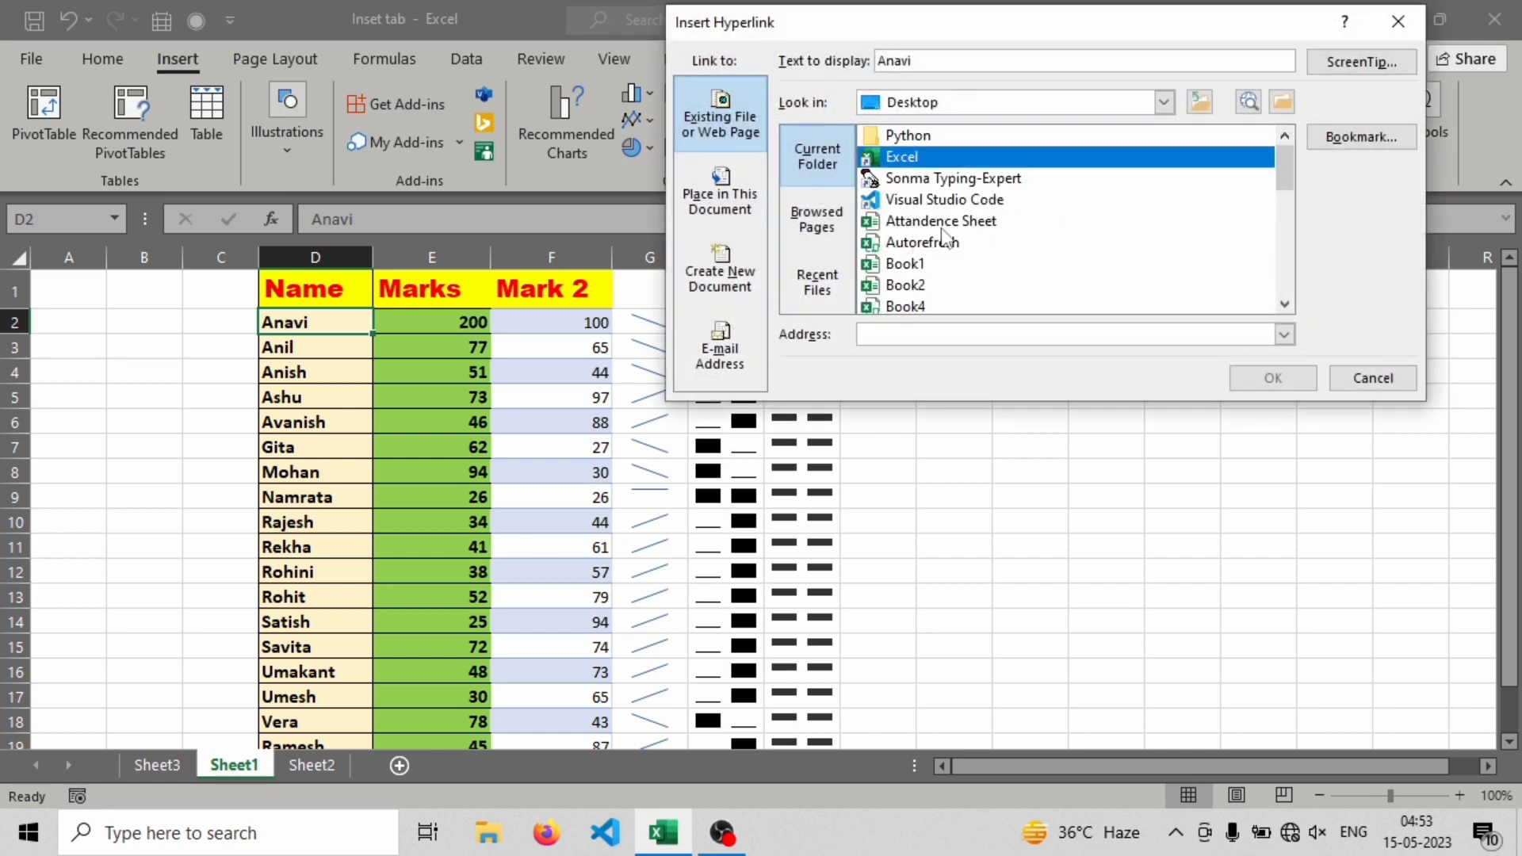
left_click(1273, 377)
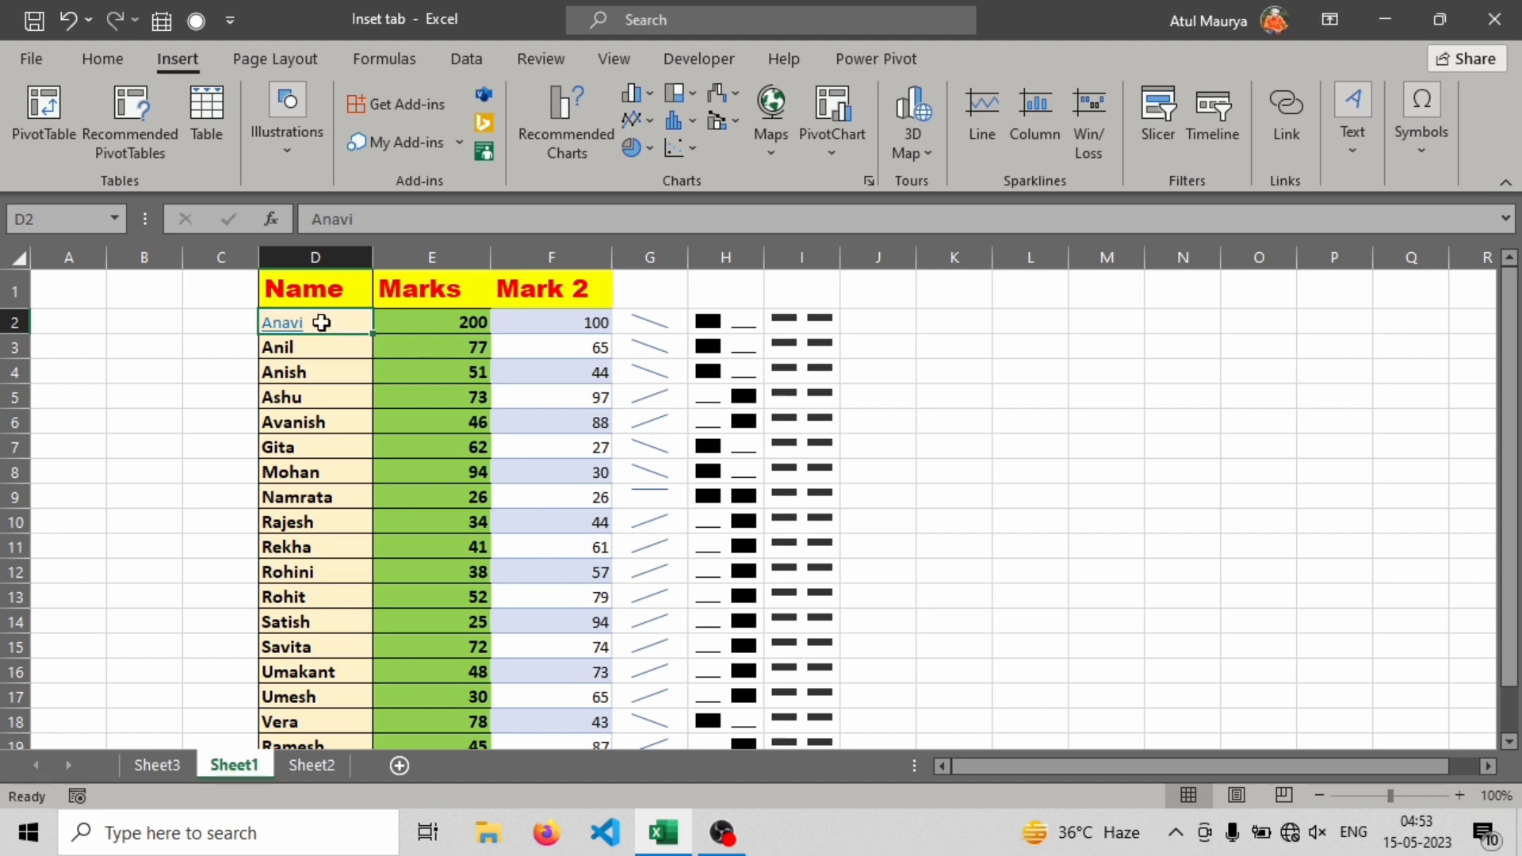
Test the hyperlink in D2 by allowing its file to open, and return to the Inset tab workbook
left_click(279, 322)
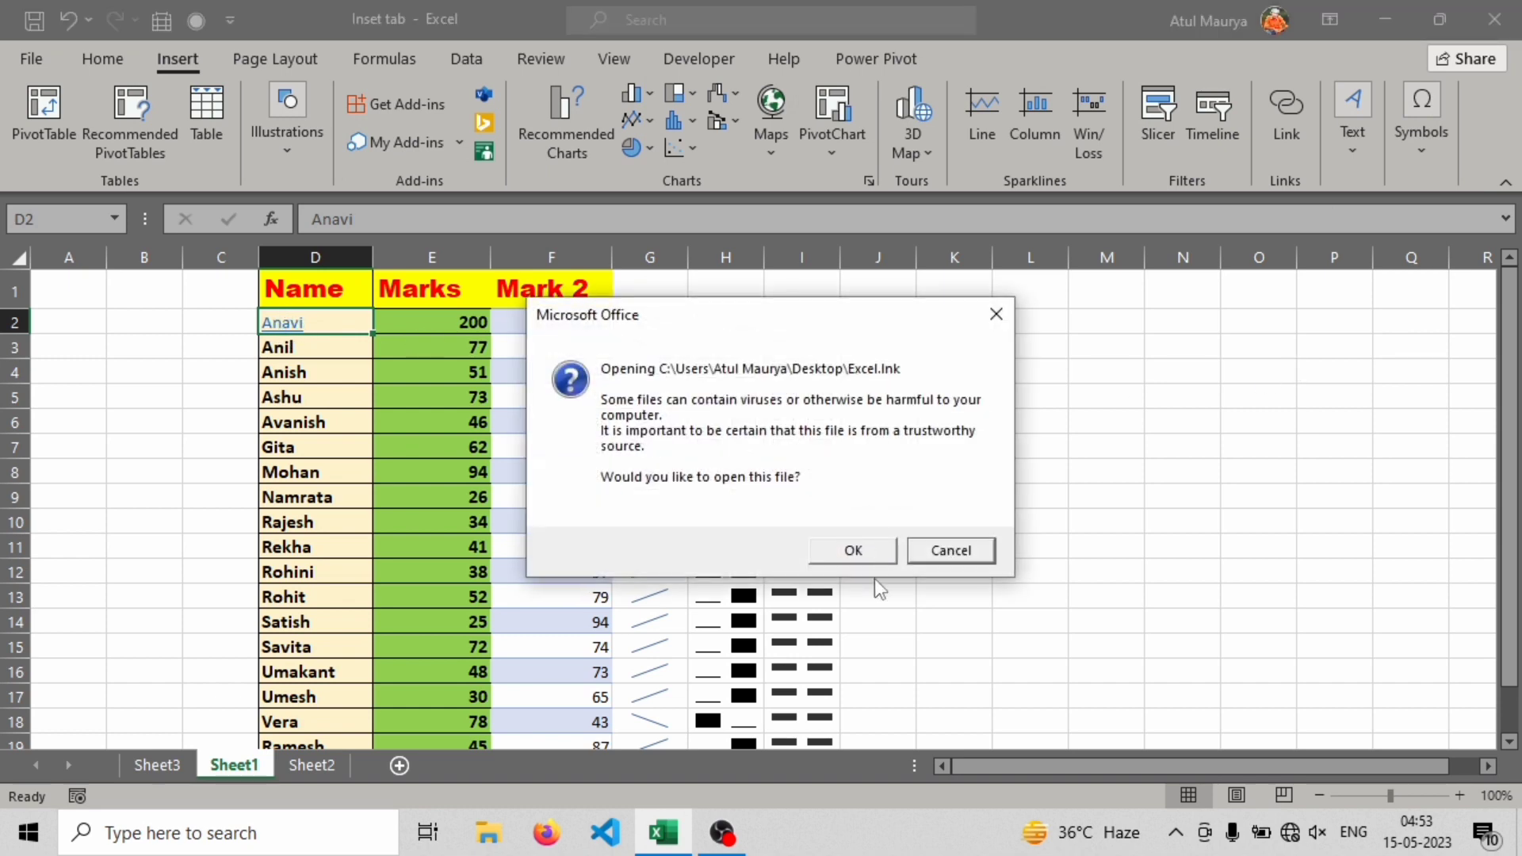
left_click(859, 551)
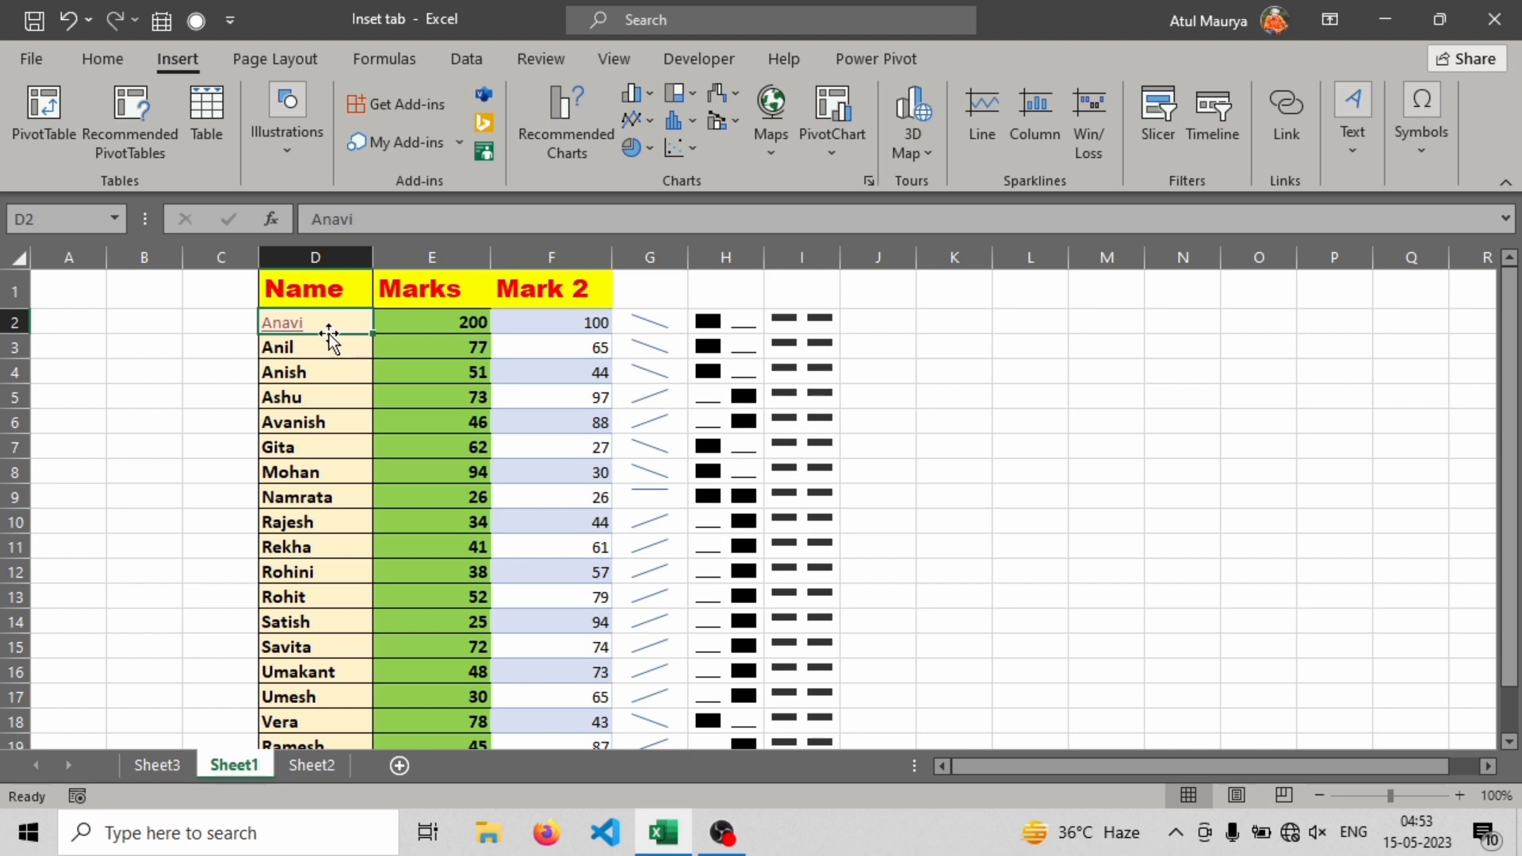
left_click(297, 332)
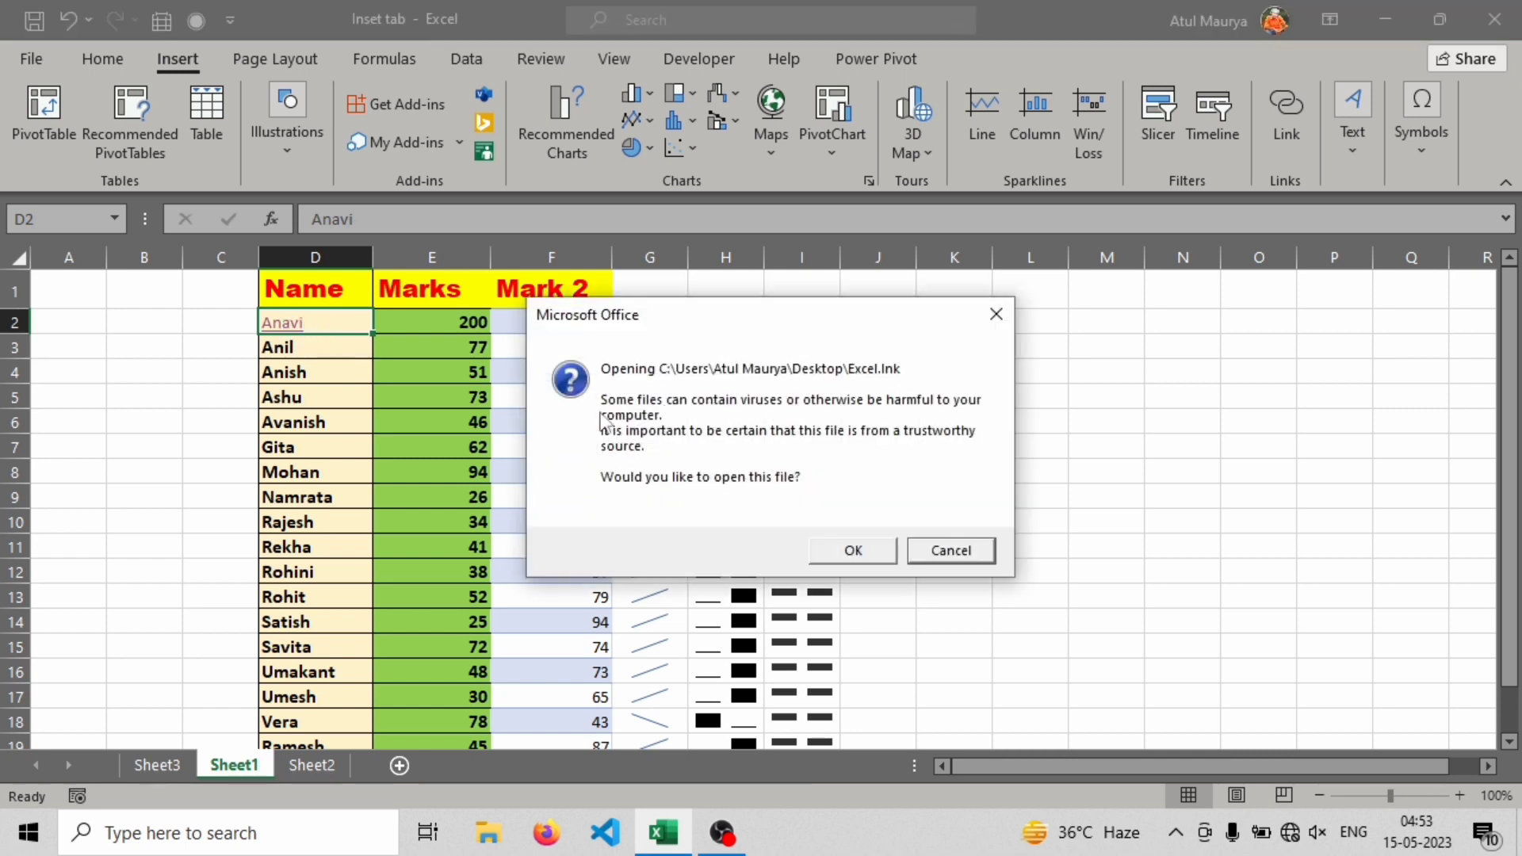
left_click(994, 315)
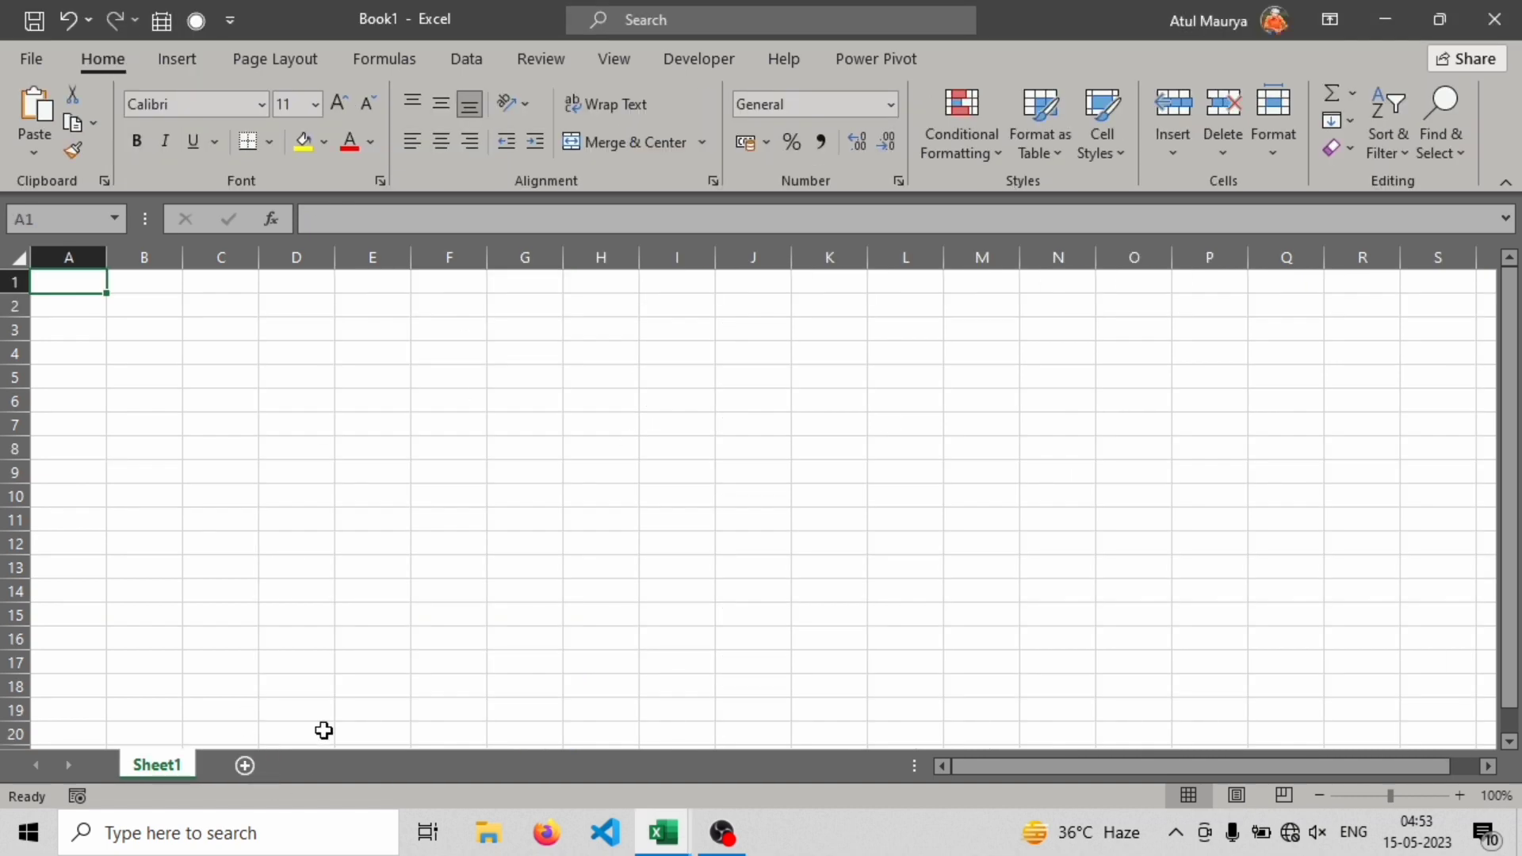
mouse_move(660, 839)
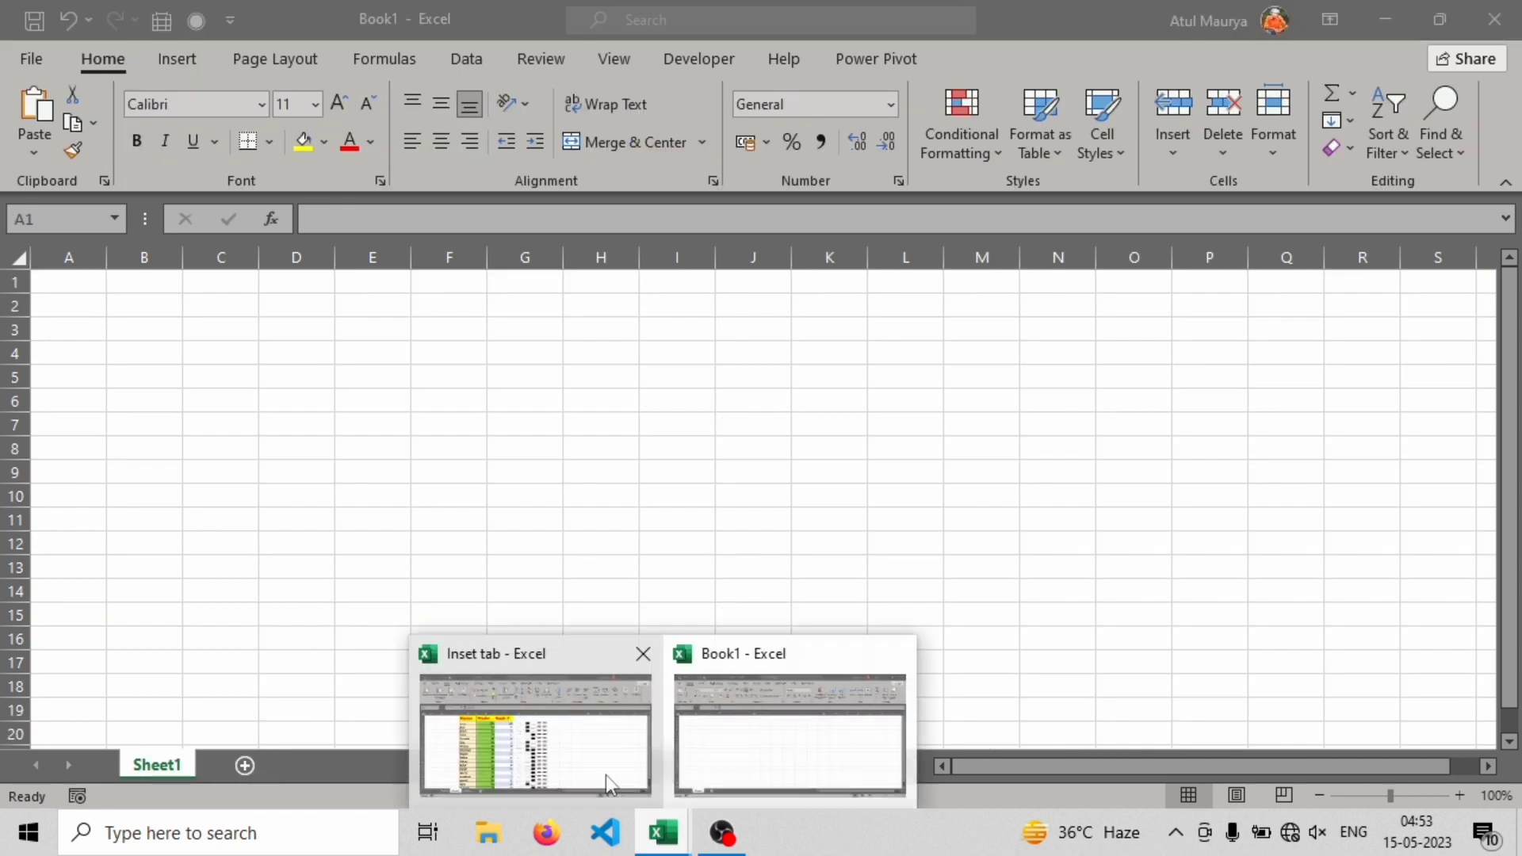
left_click(591, 761)
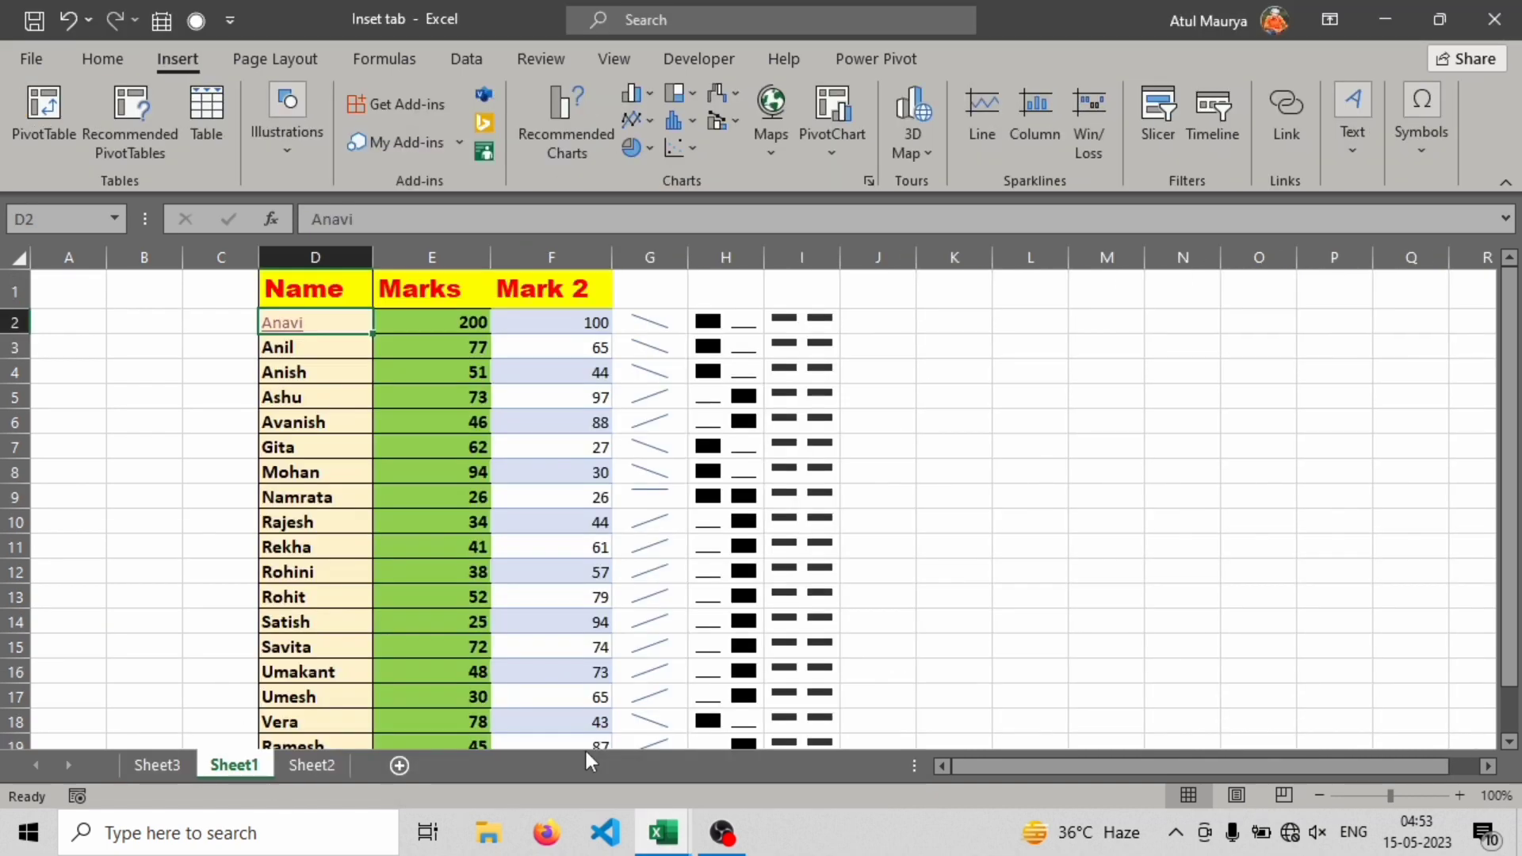
Insert a hyperlink in D3 to the existing Desktop file Book1.xlsx
left_click(334, 344)
left_click(1266, 120)
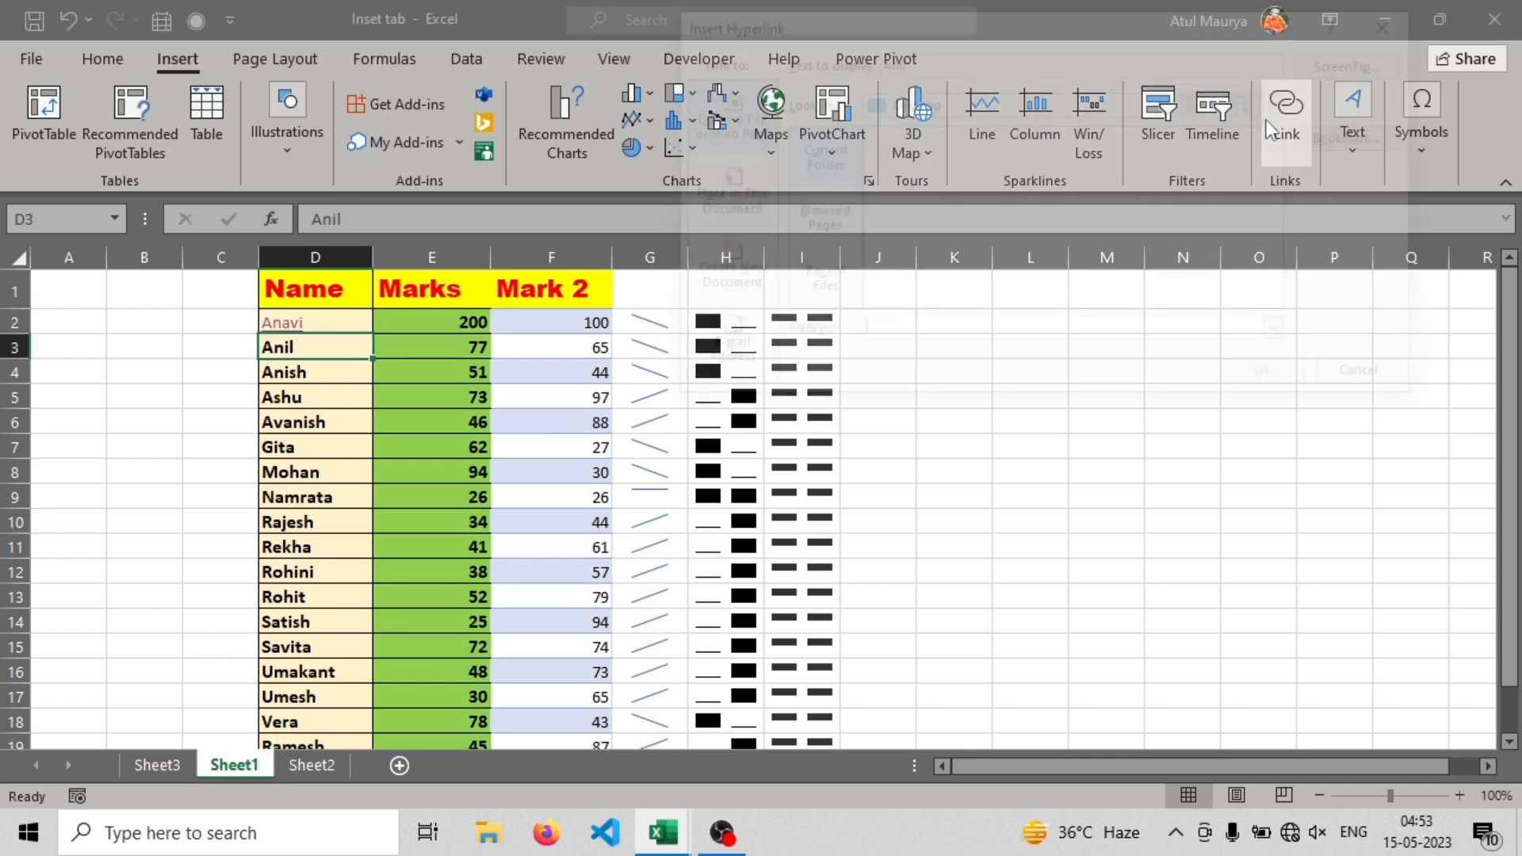
scroll(1009, 255, "down", 2)
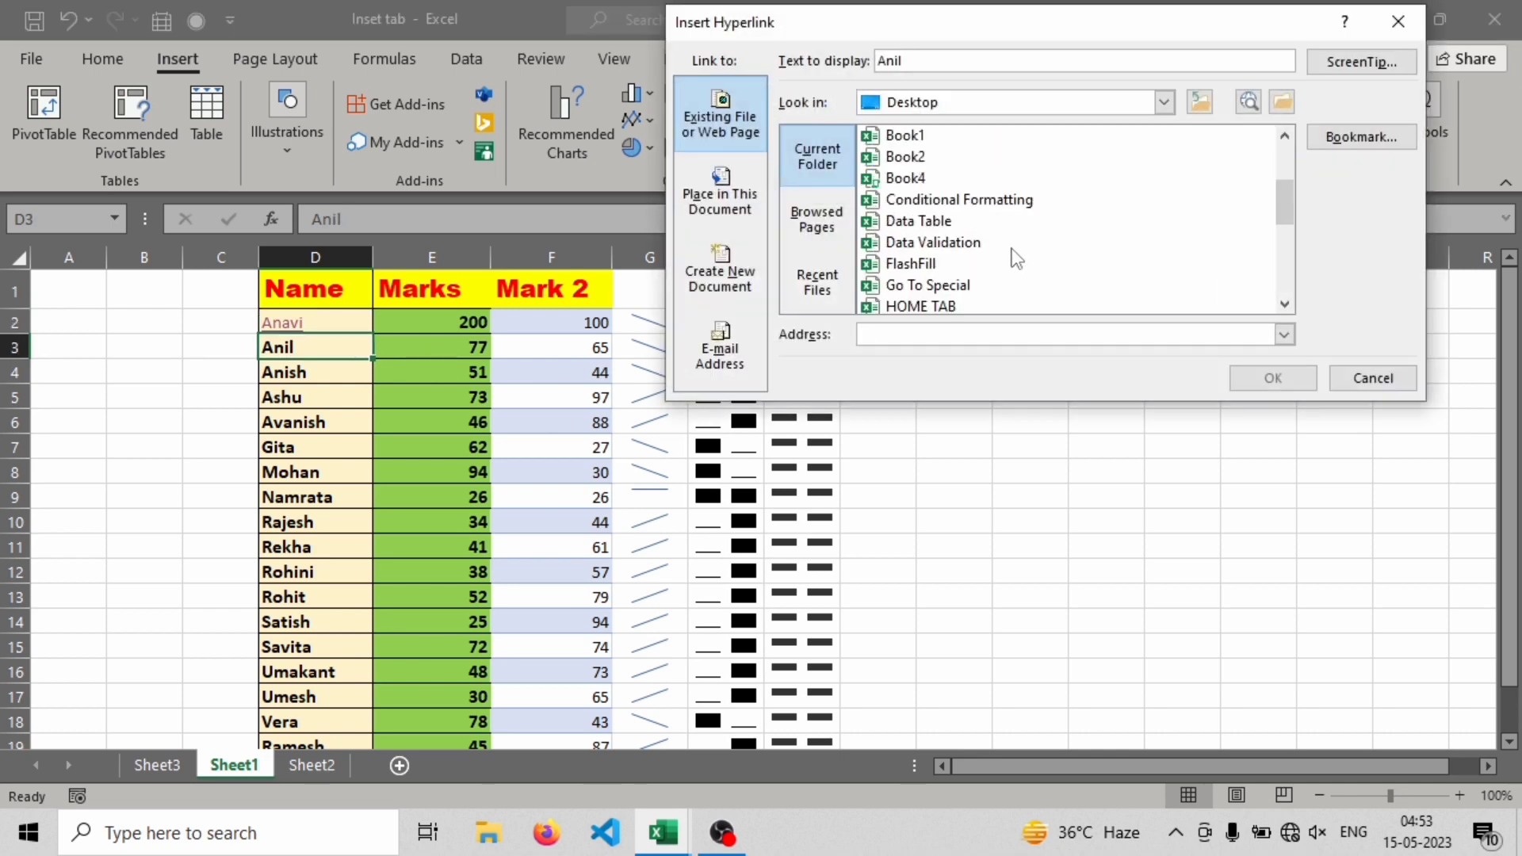
scroll(1009, 255, "up", 2)
left_click(951, 268)
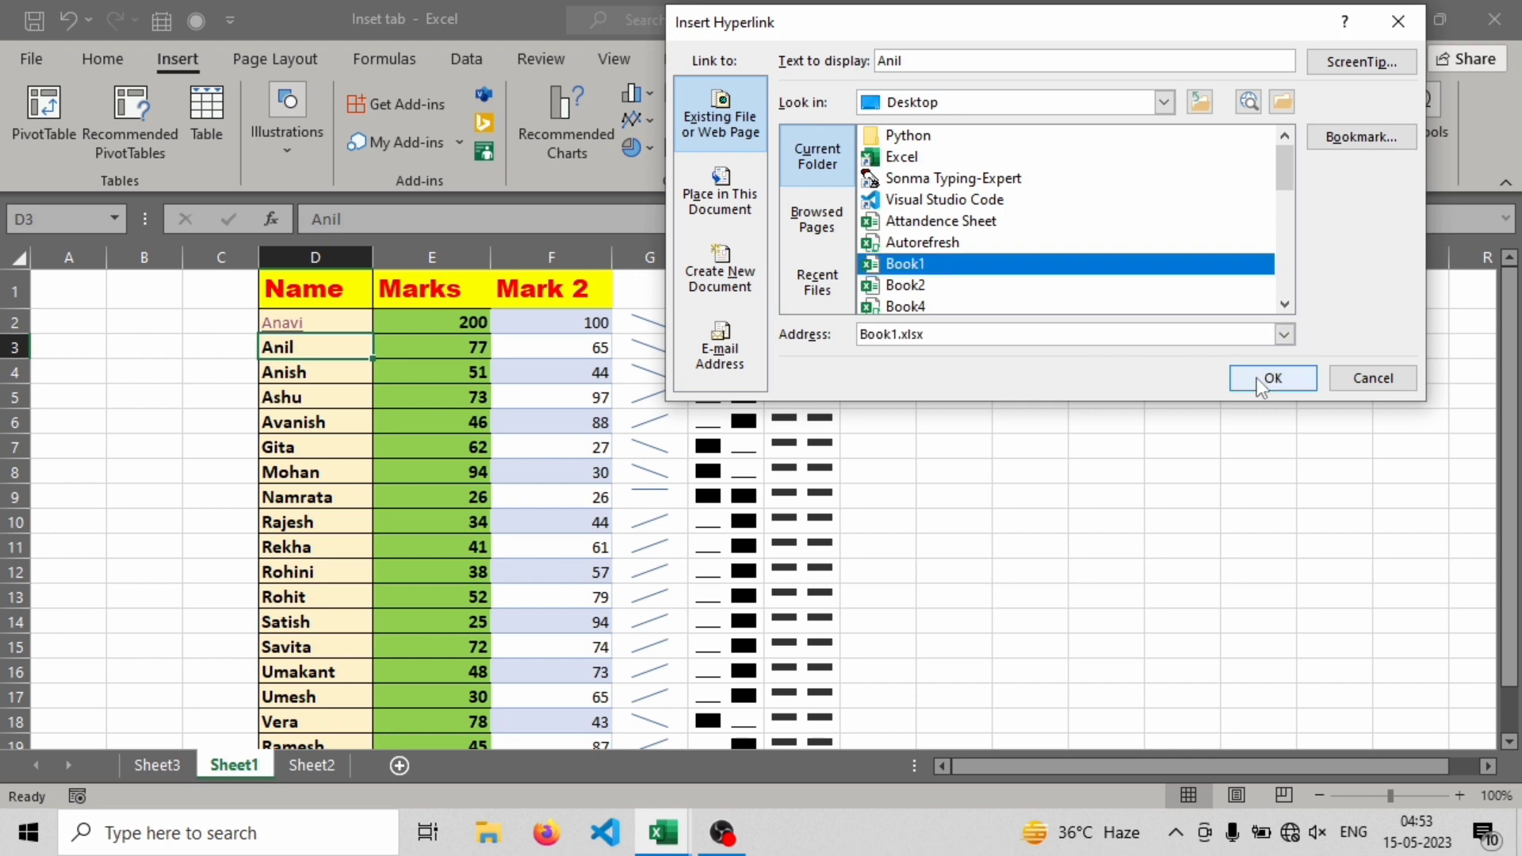
left_click(1258, 377)
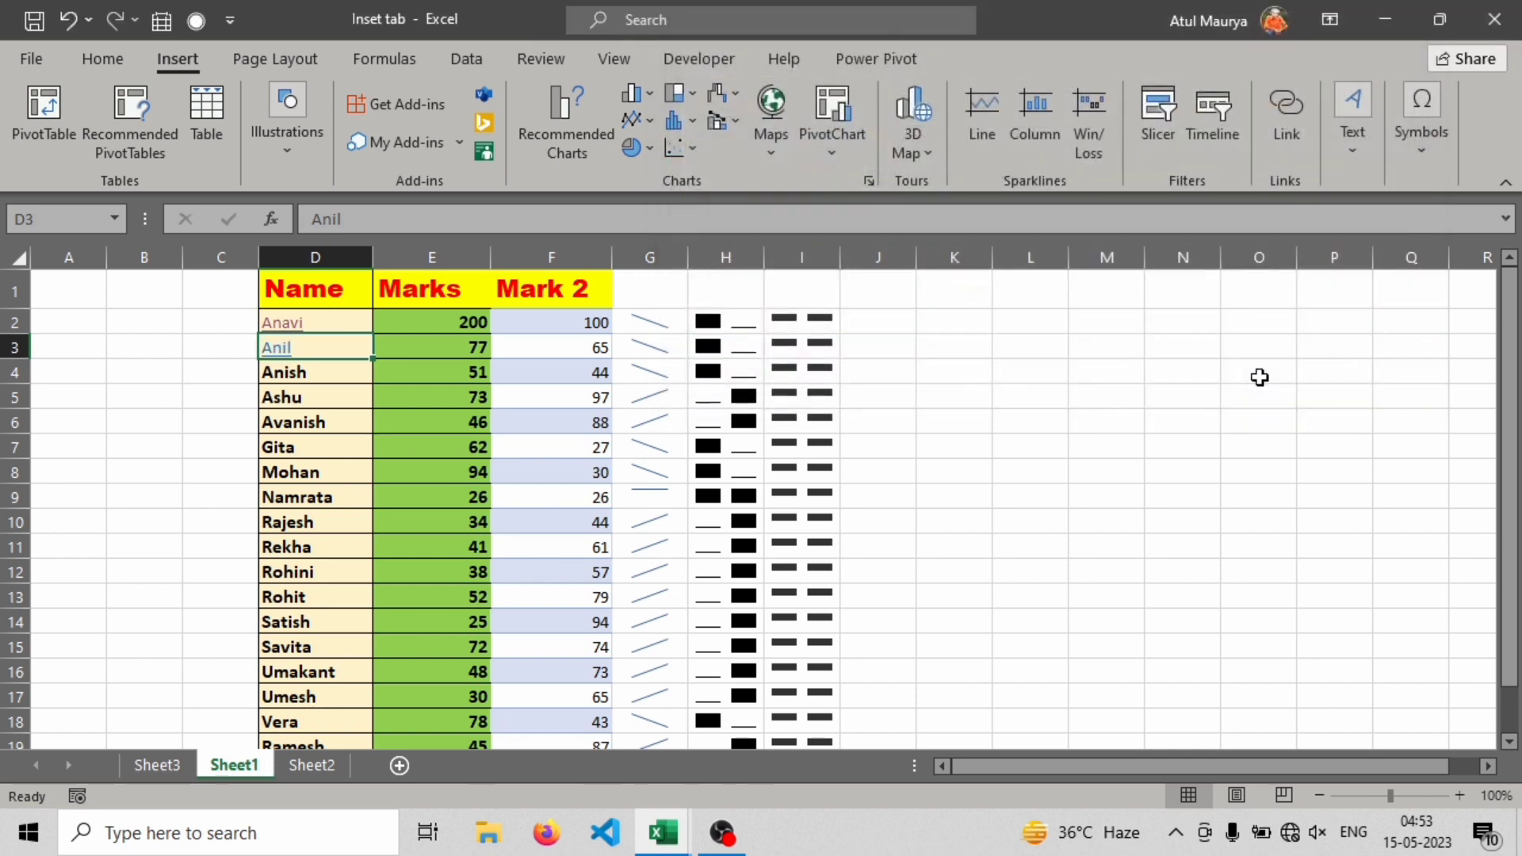
Follow the hyperlink in D3 to its linked workbook and return to the Inset tab workbook
left_click(281, 347)
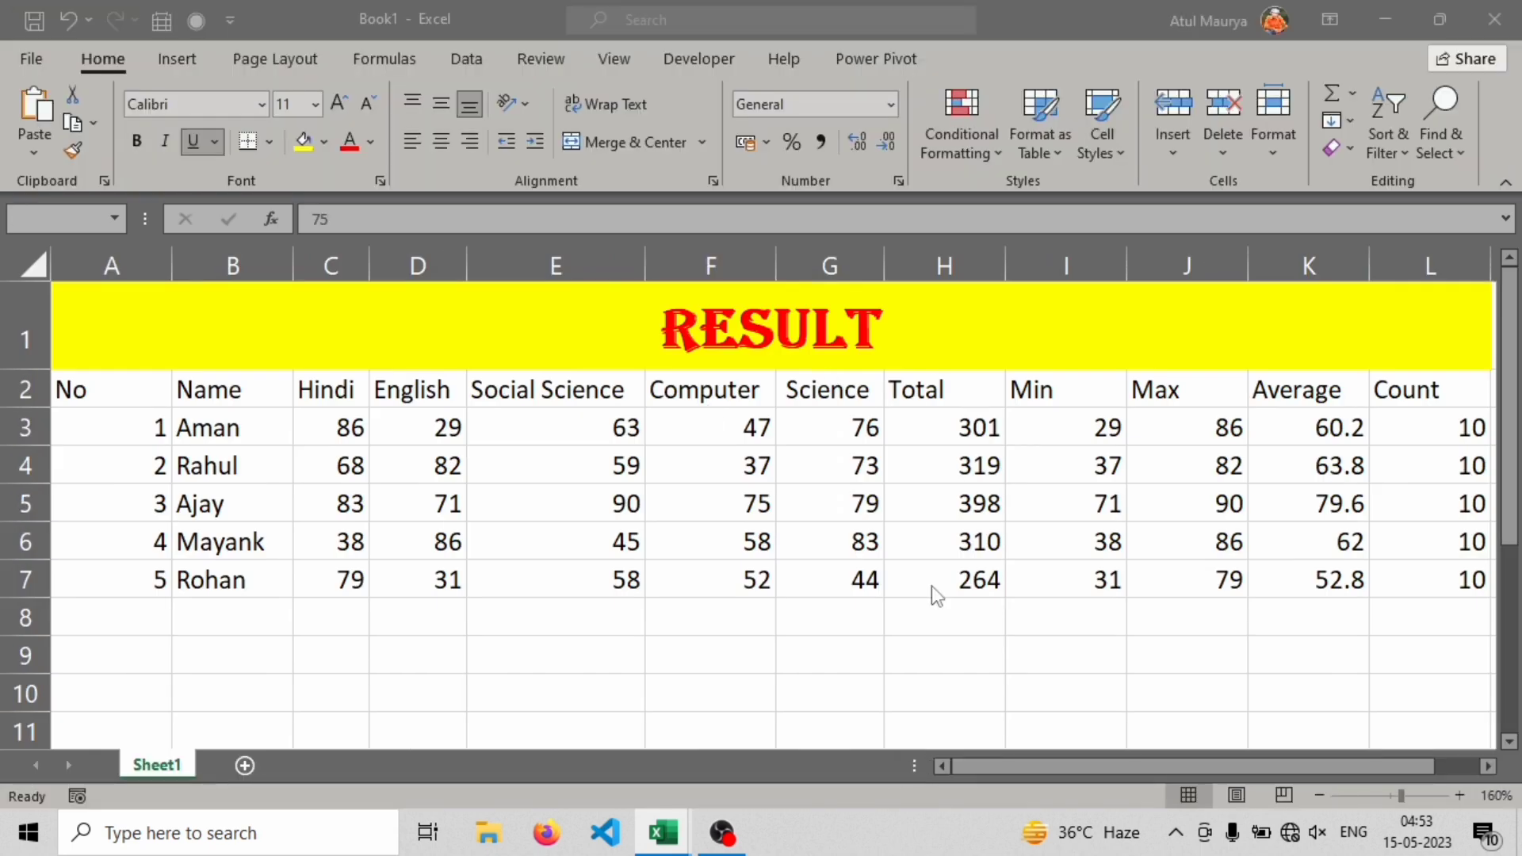
mouse_move(663, 832)
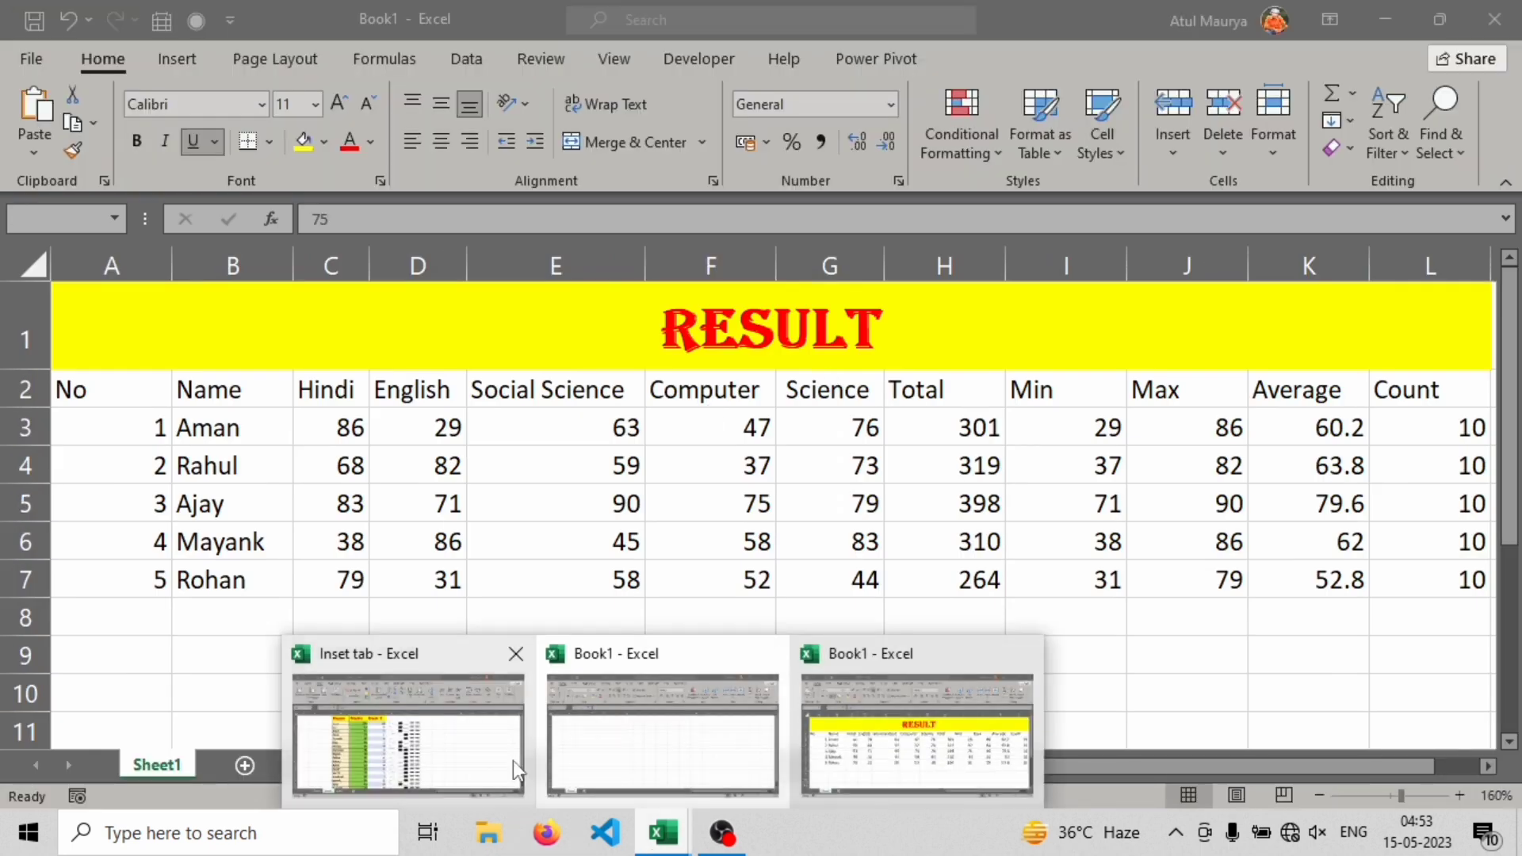
left_click(408, 731)
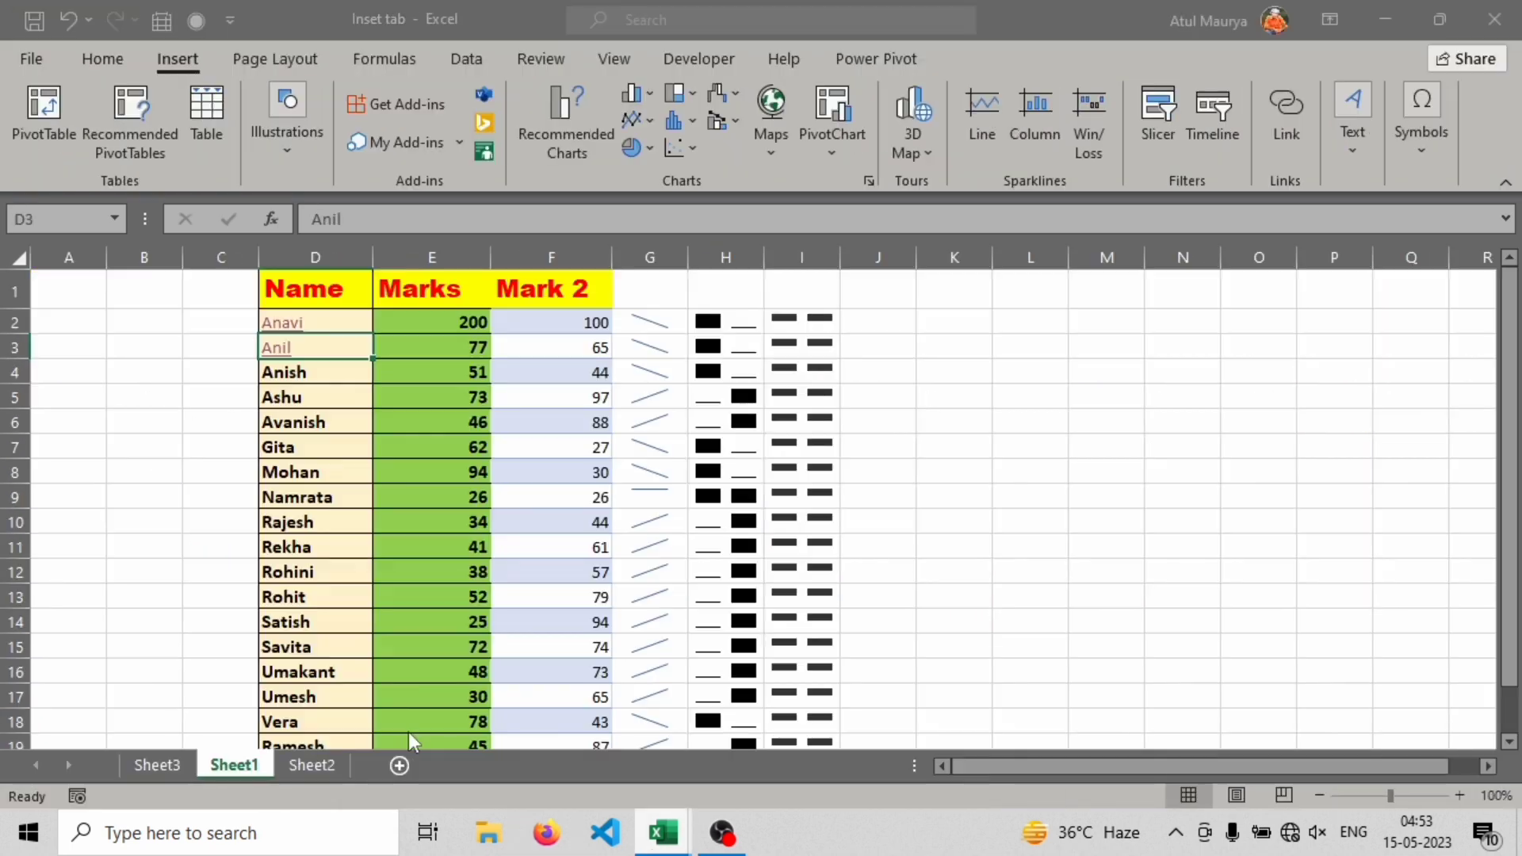
Review the link options for D3, covering existing file, place in this document, new document and e-mail address, without changing the link
left_click(1273, 144)
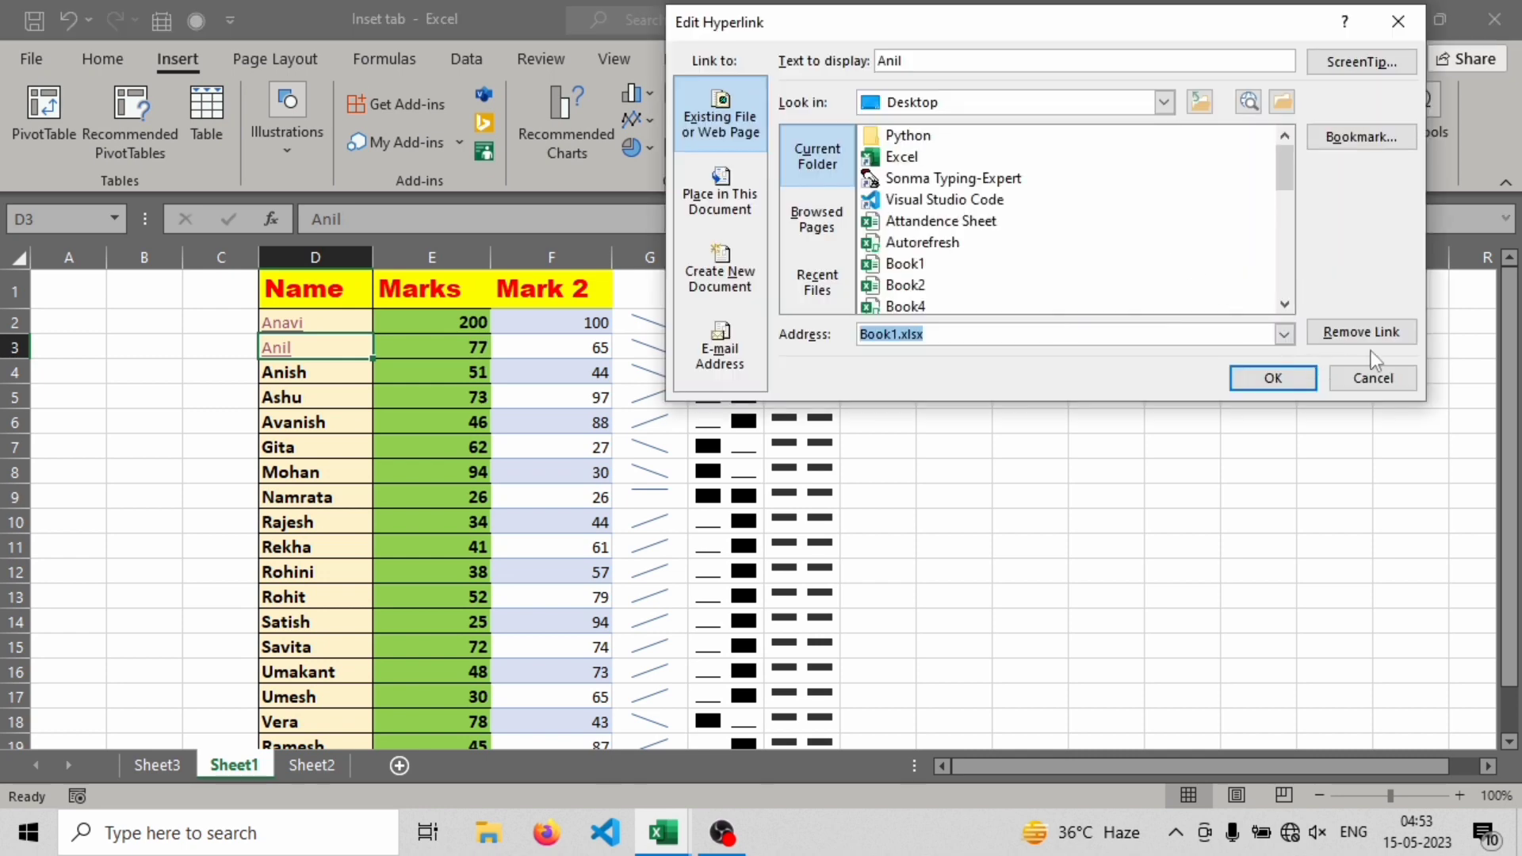
scroll(1140, 246, "down", 6)
scroll(1140, 246, "up", 8)
left_click(739, 211)
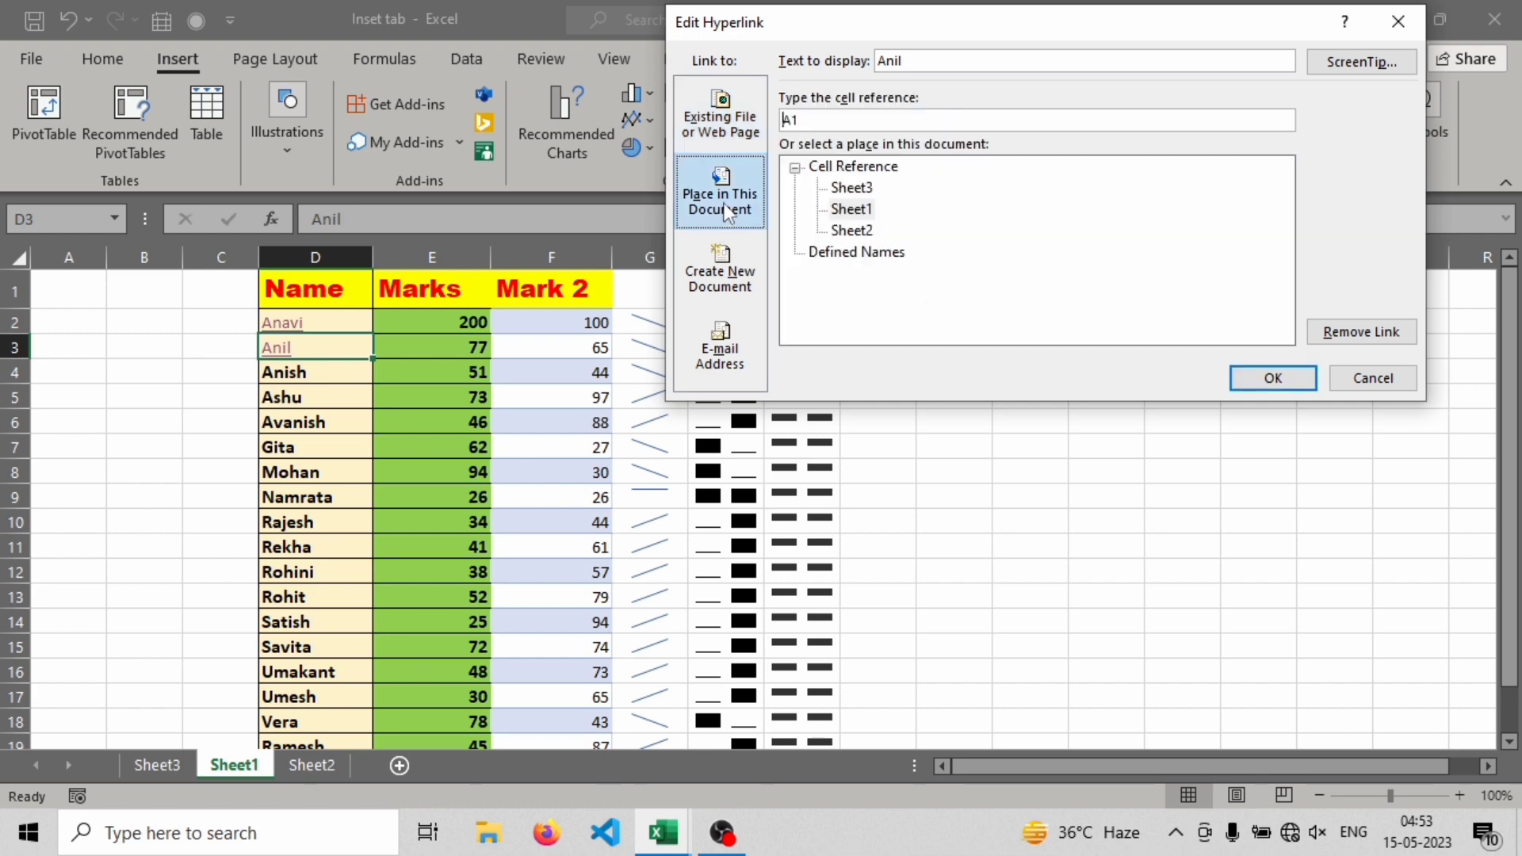
left_click(727, 294)
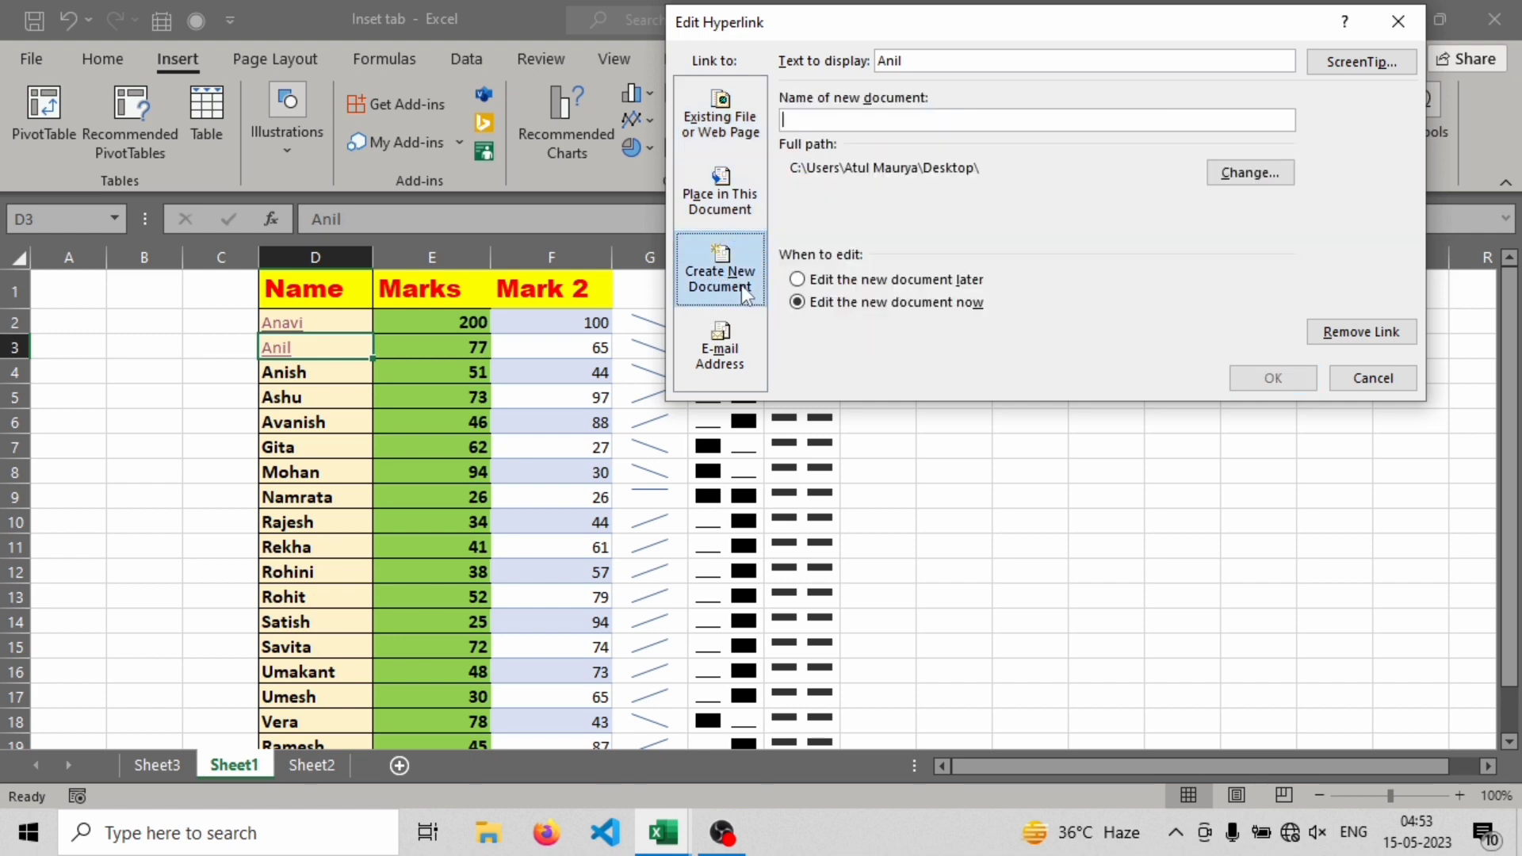
left_click(722, 356)
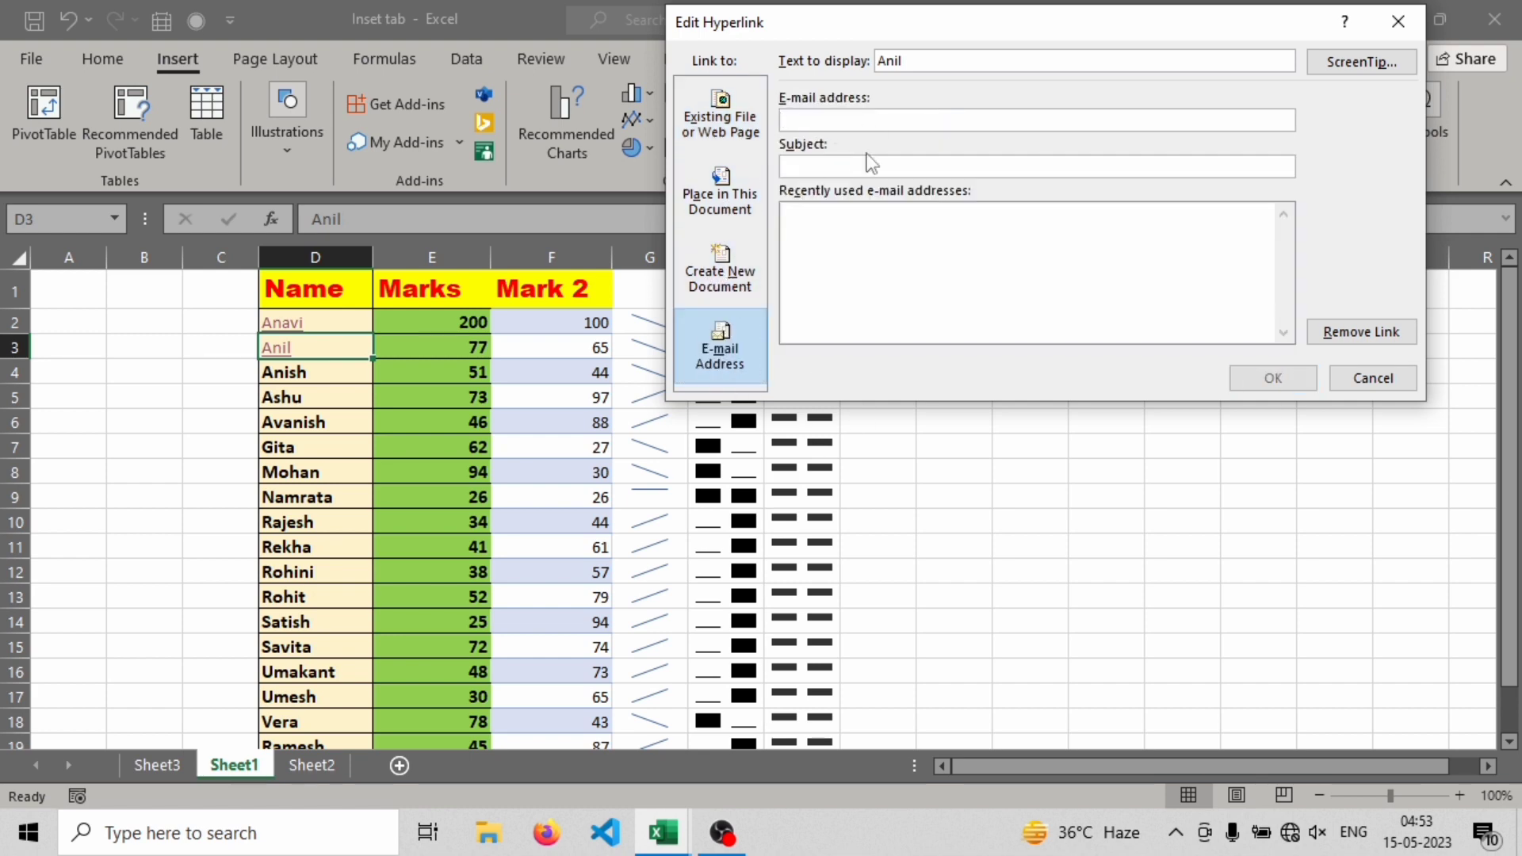
left_click(1398, 21)
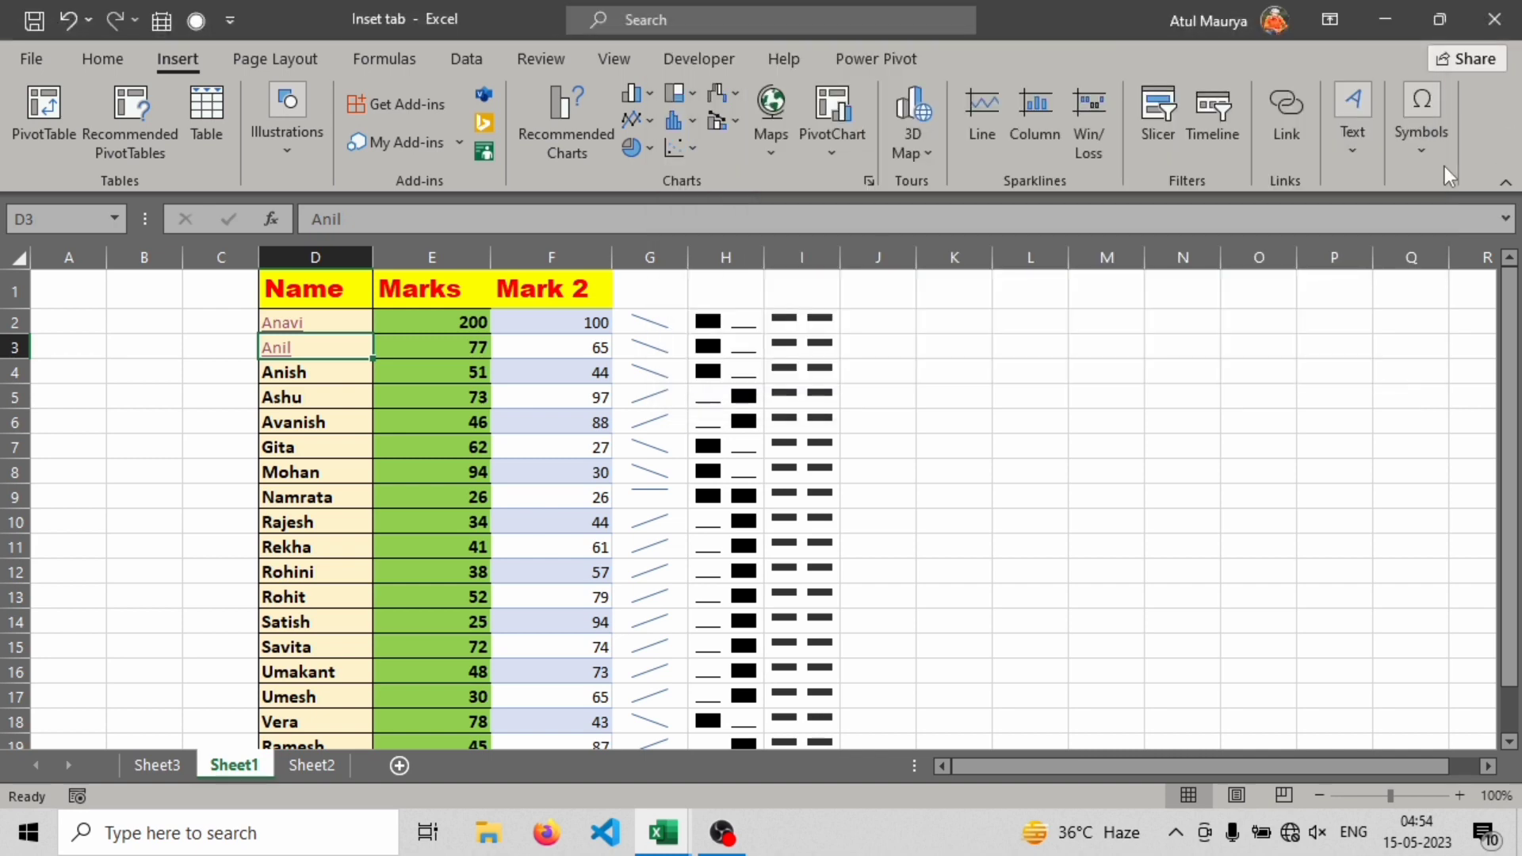
Draw a text box across columns K to P, rows 3 to 12, and enter a "my name is" sentence with the author's full name
left_click(1352, 168)
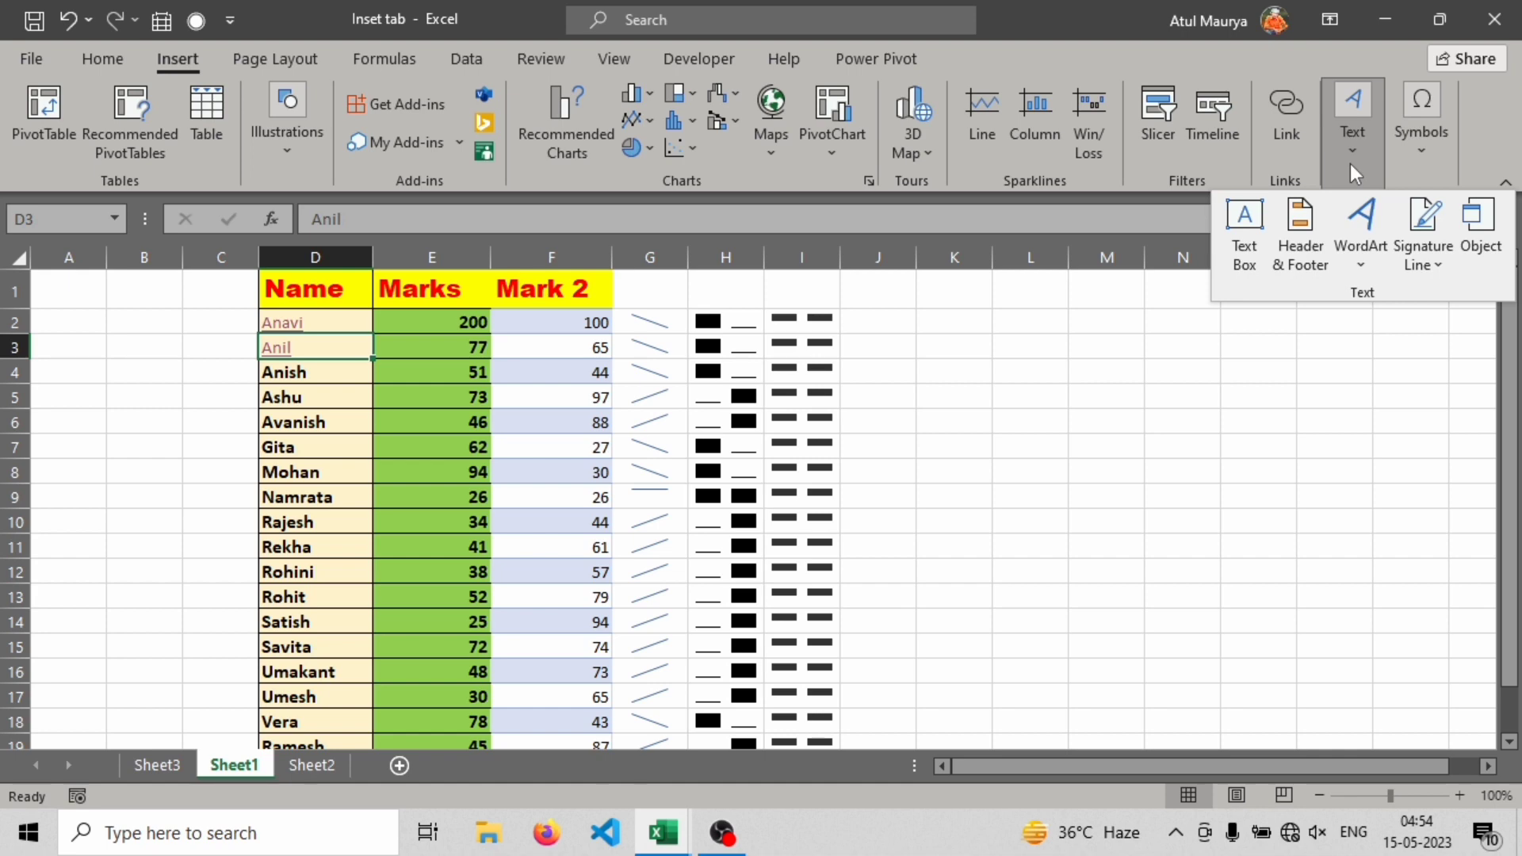
left_click(1248, 270)
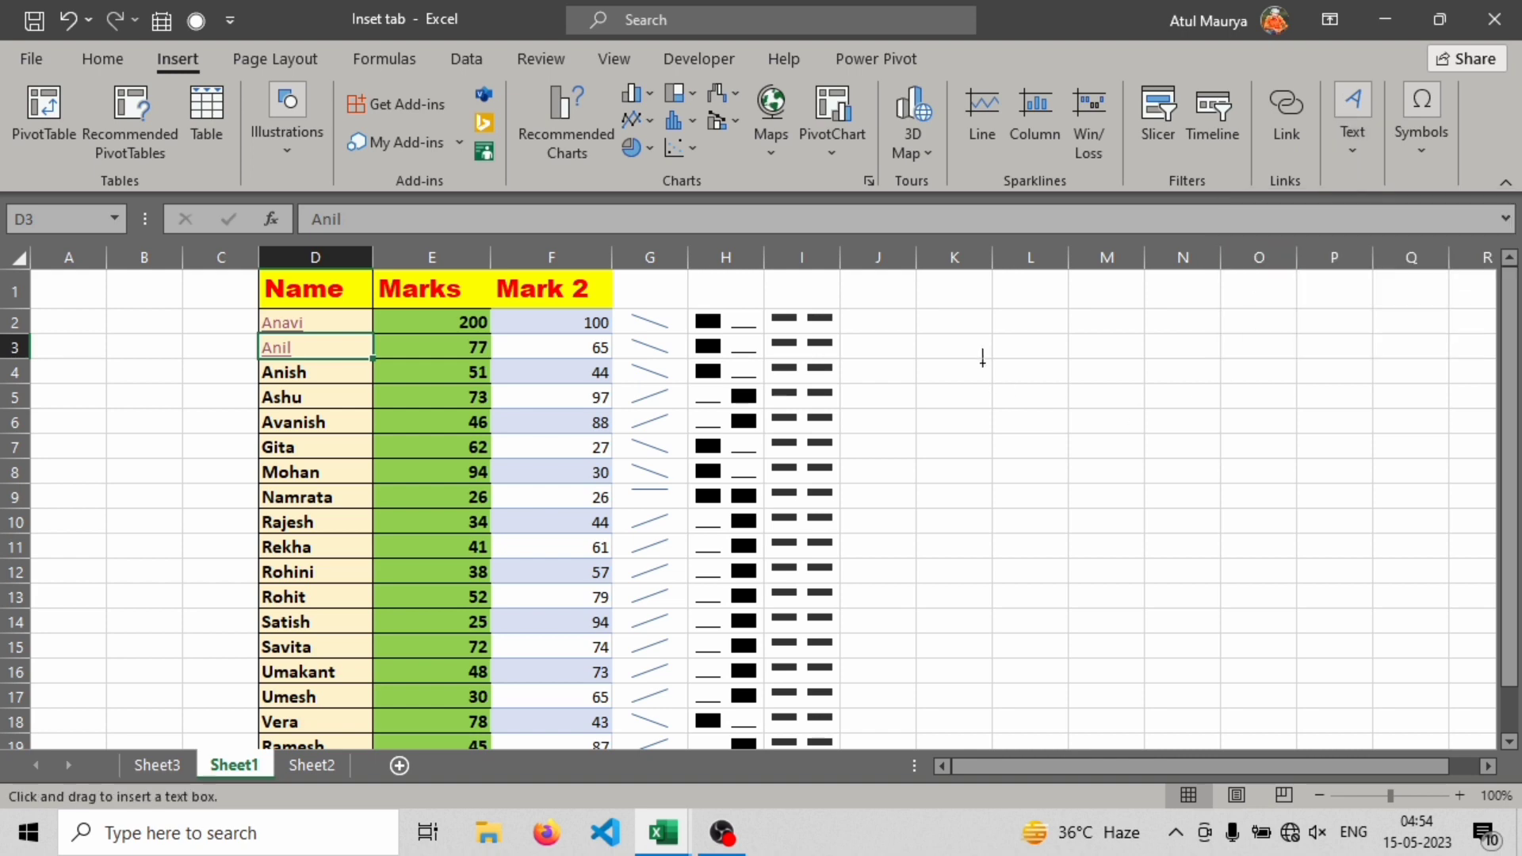
left_click_drag(950, 351, 1313, 584)
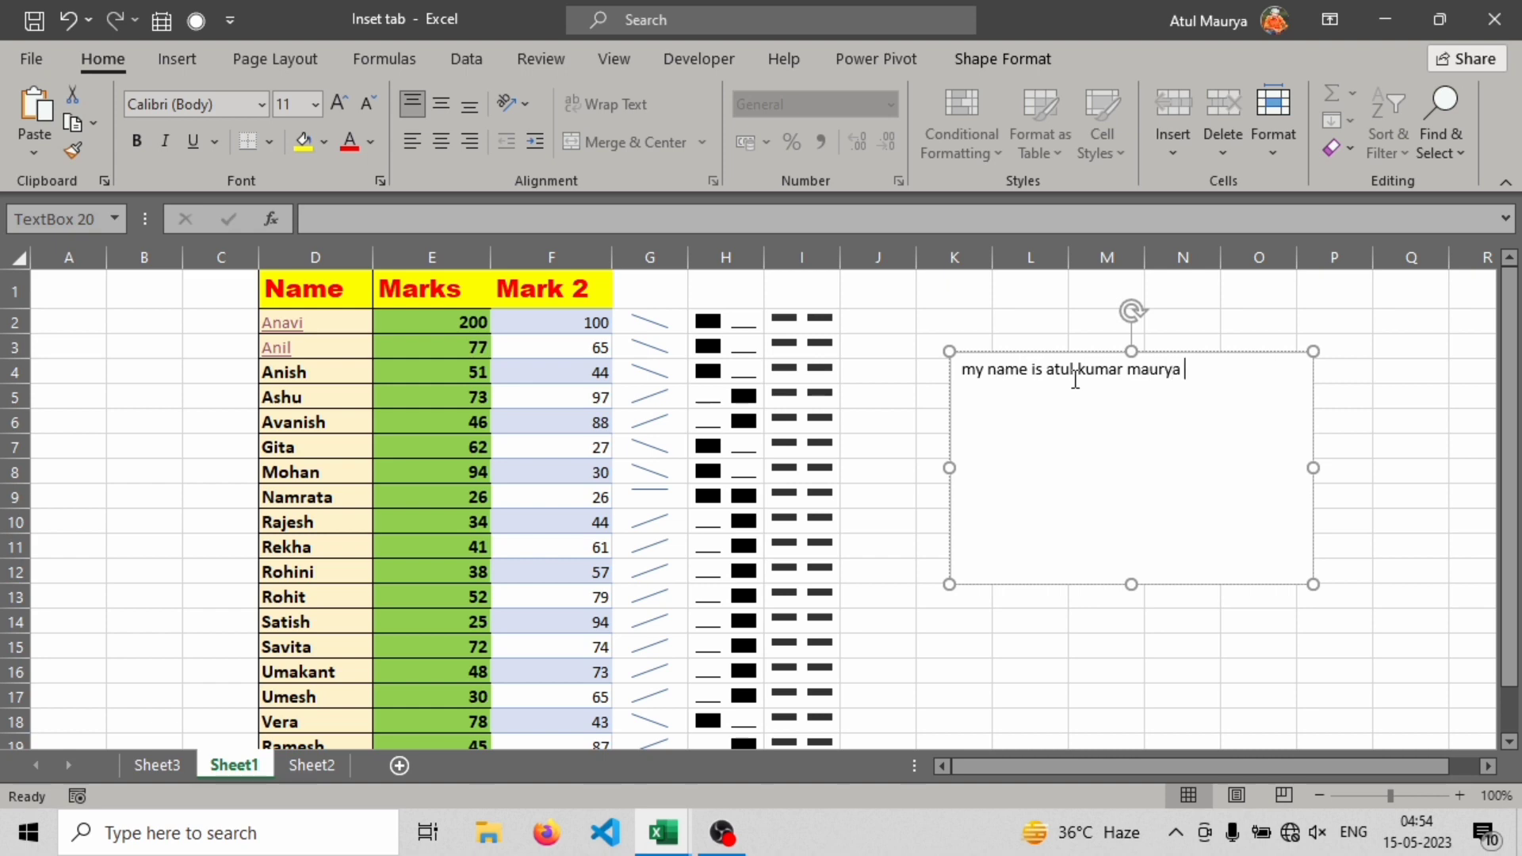
Fill the text box with yellow and set its text colour to red
left_click_drag(1248, 372, 834, 369)
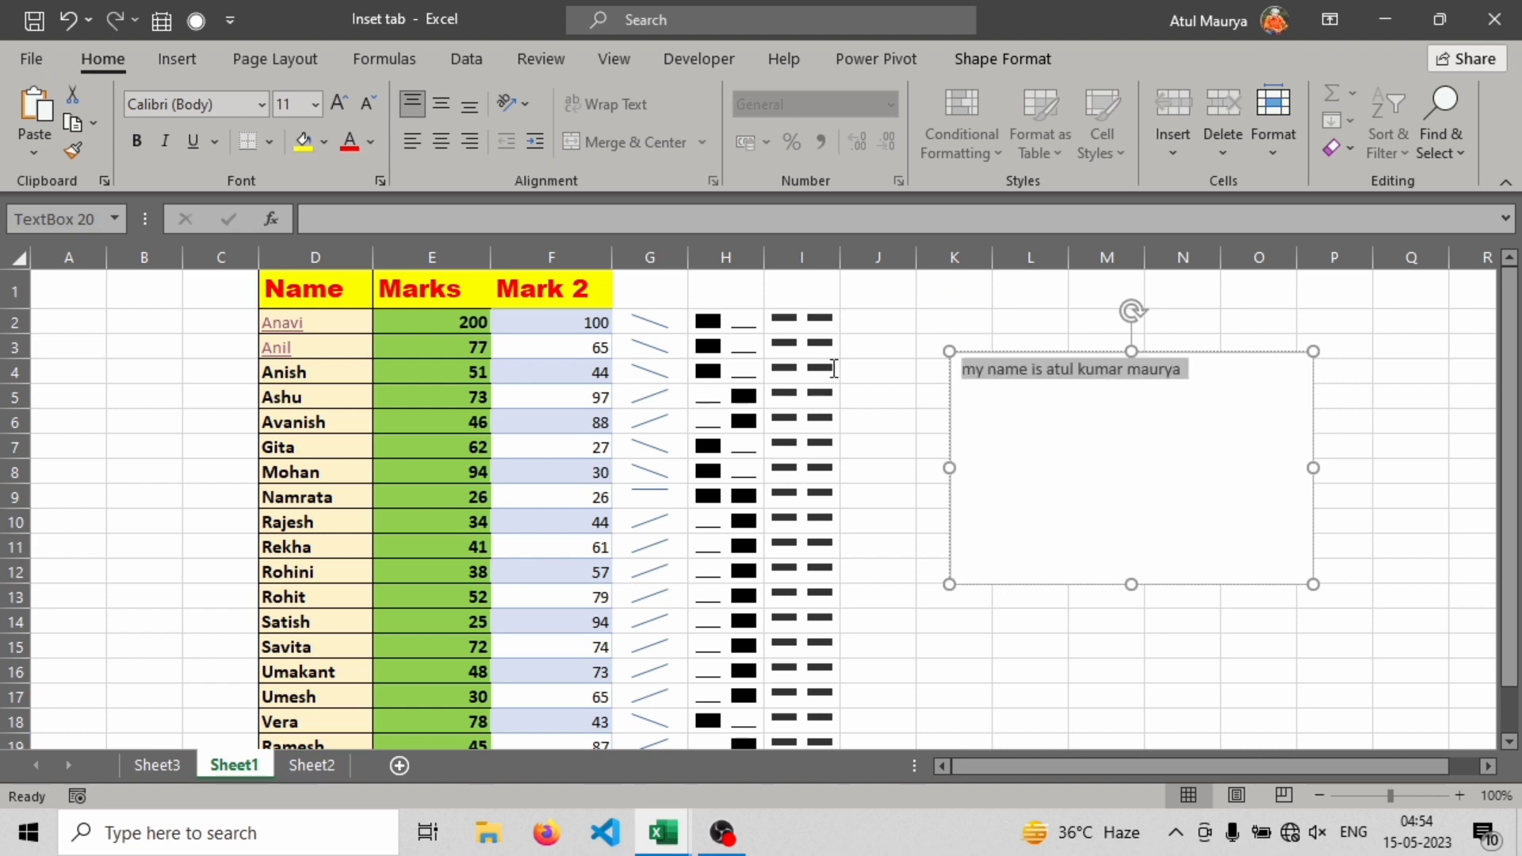
left_click(1085, 371)
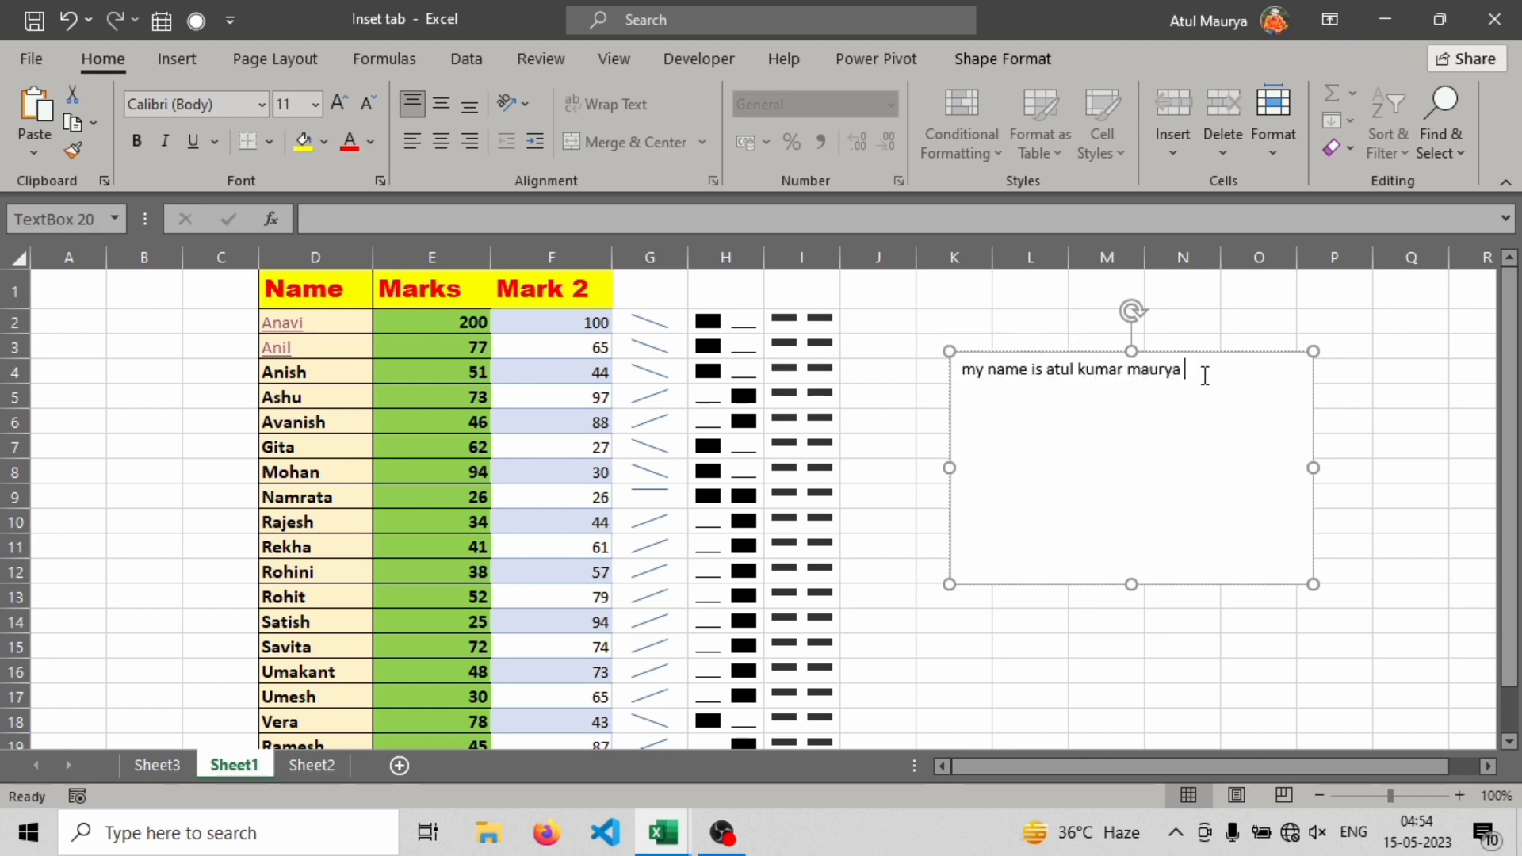
left_click_drag(1205, 375, 954, 394)
left_click(303, 141)
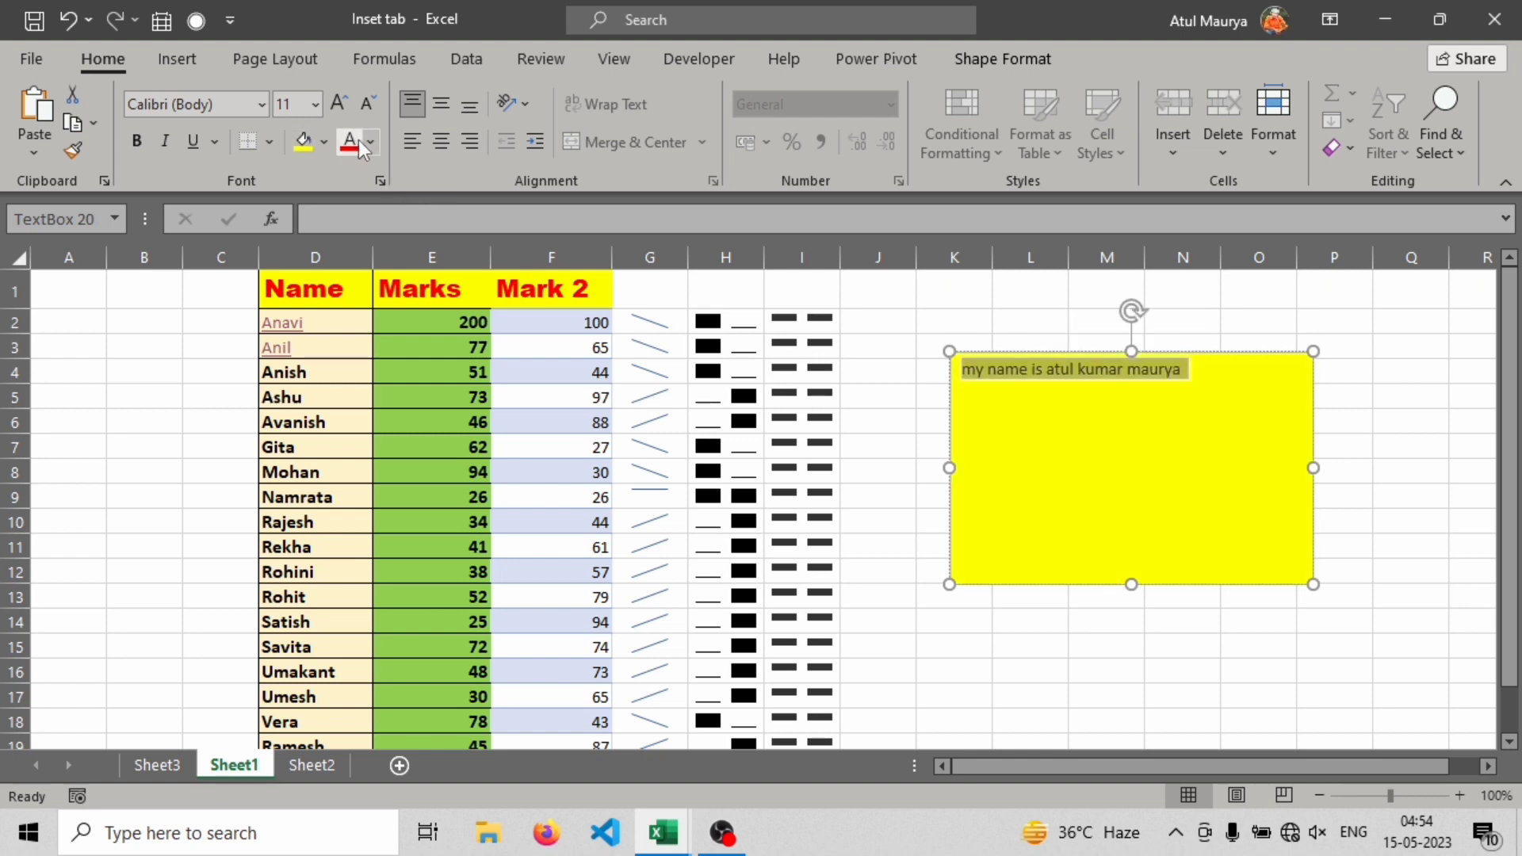
left_click(350, 143)
left_click(1014, 444)
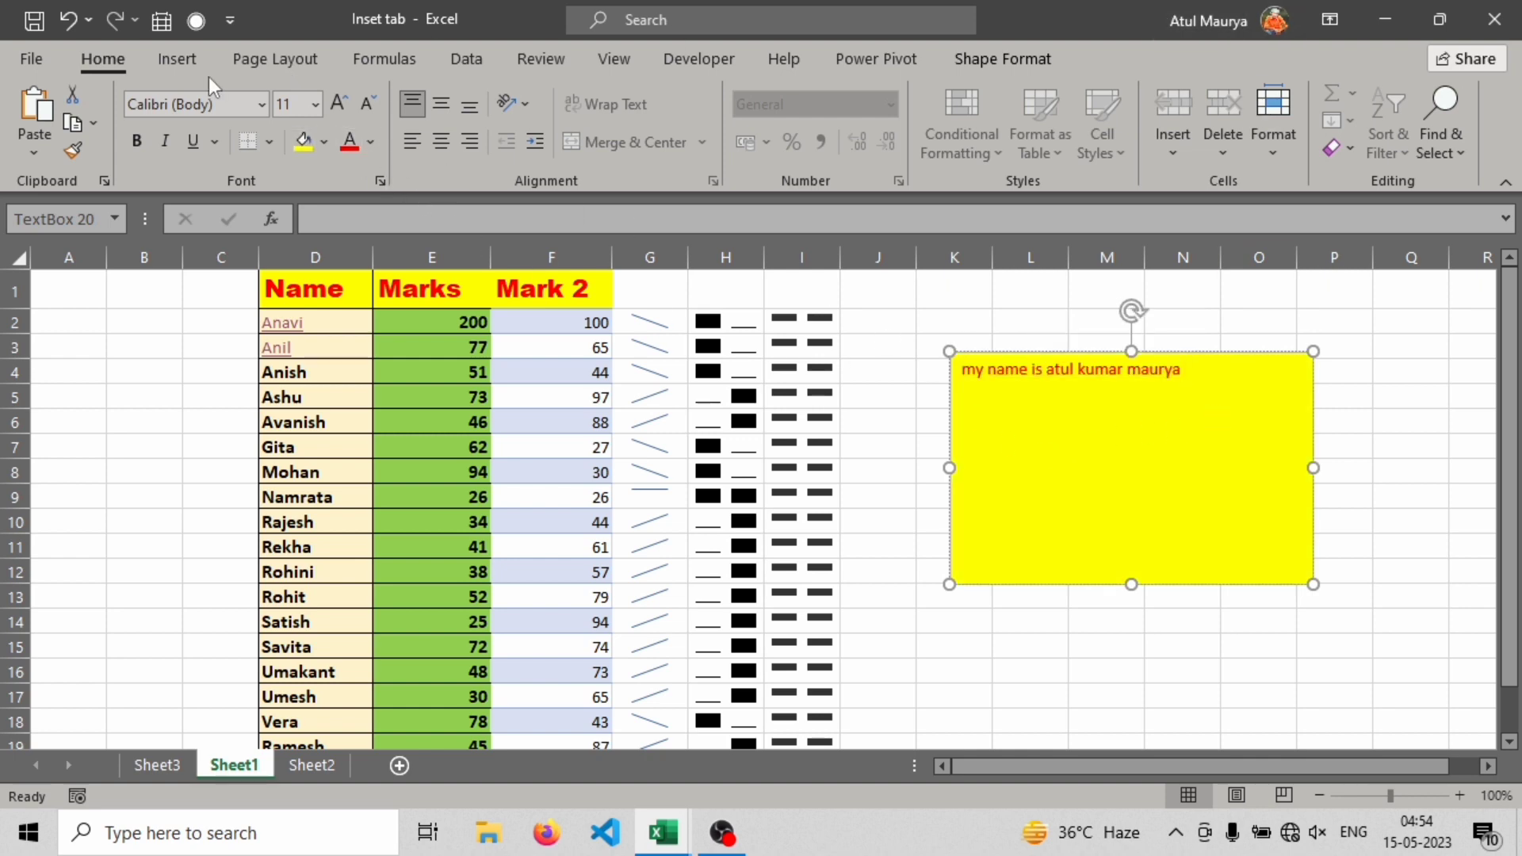
Open Sheet1's header area for editing and examine the page layout of the marks table without entering header text
left_click(177, 59)
left_click(1368, 144)
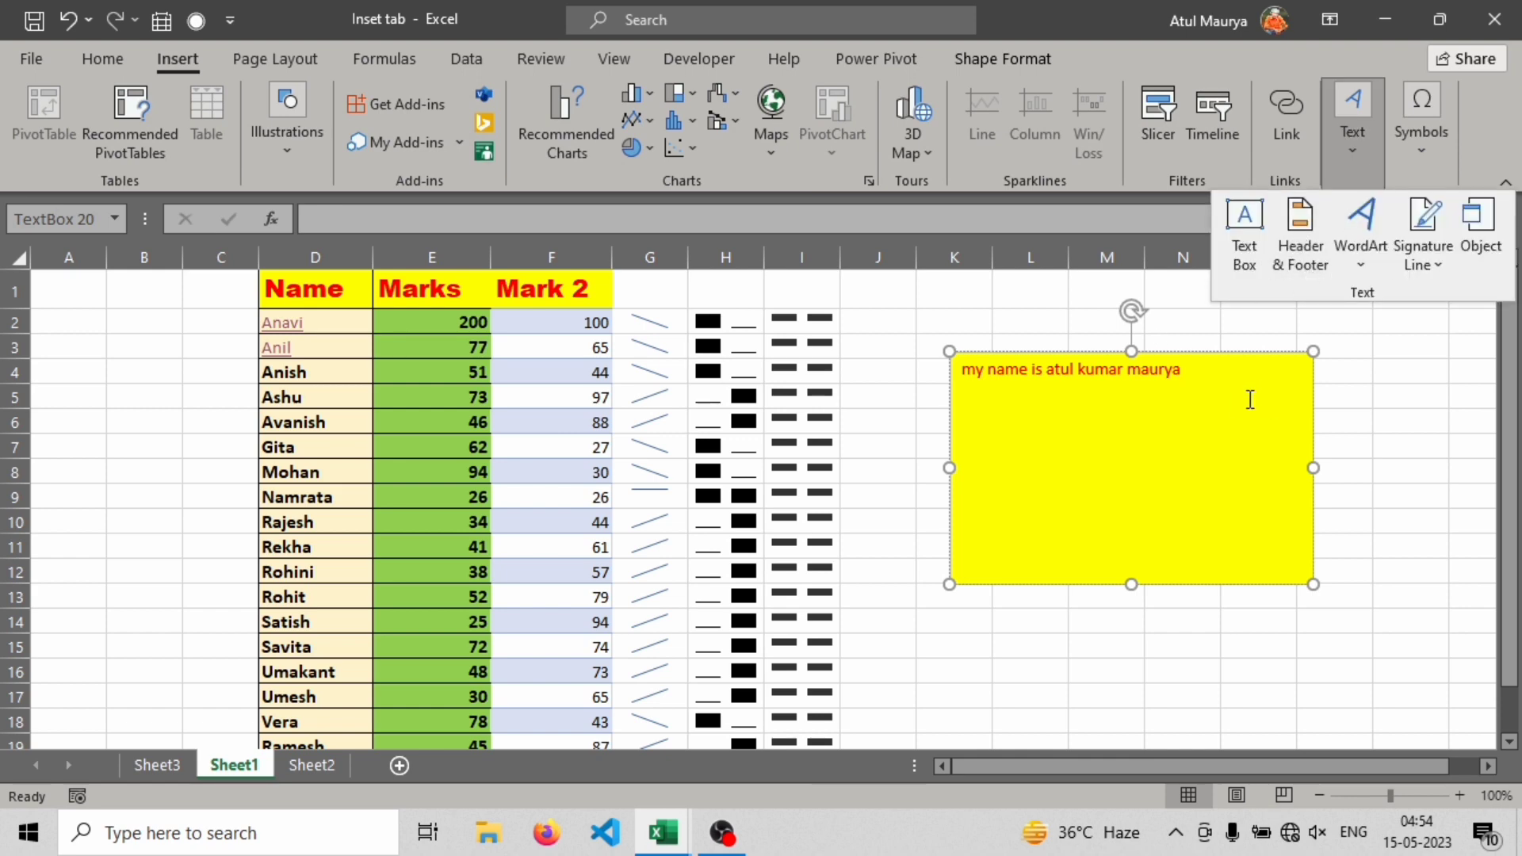
left_click(1305, 264)
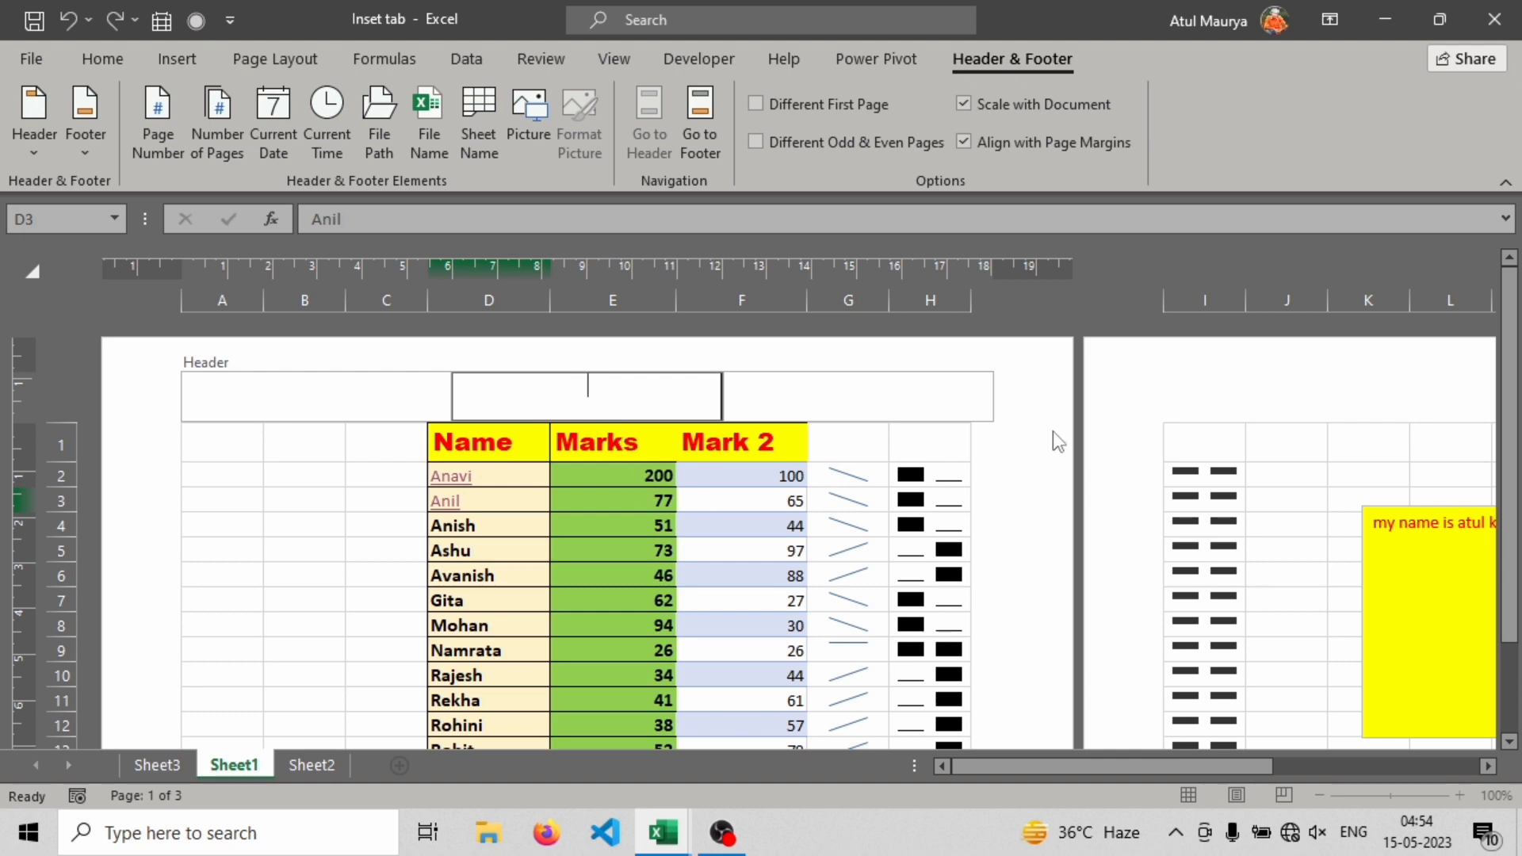
left_click(1506, 662)
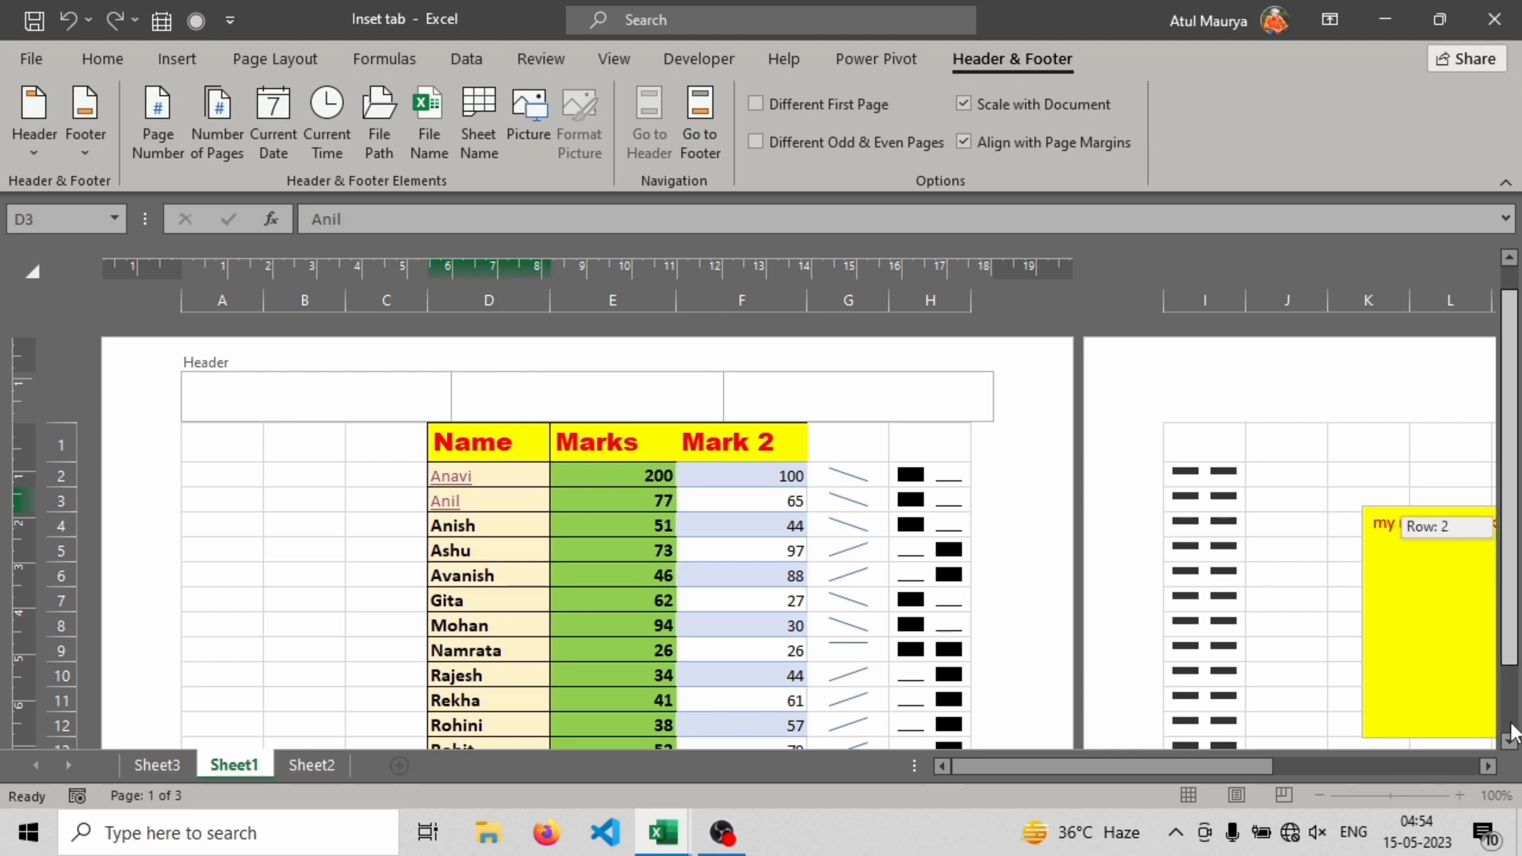
left_click_drag(1514, 733, 1514, 739)
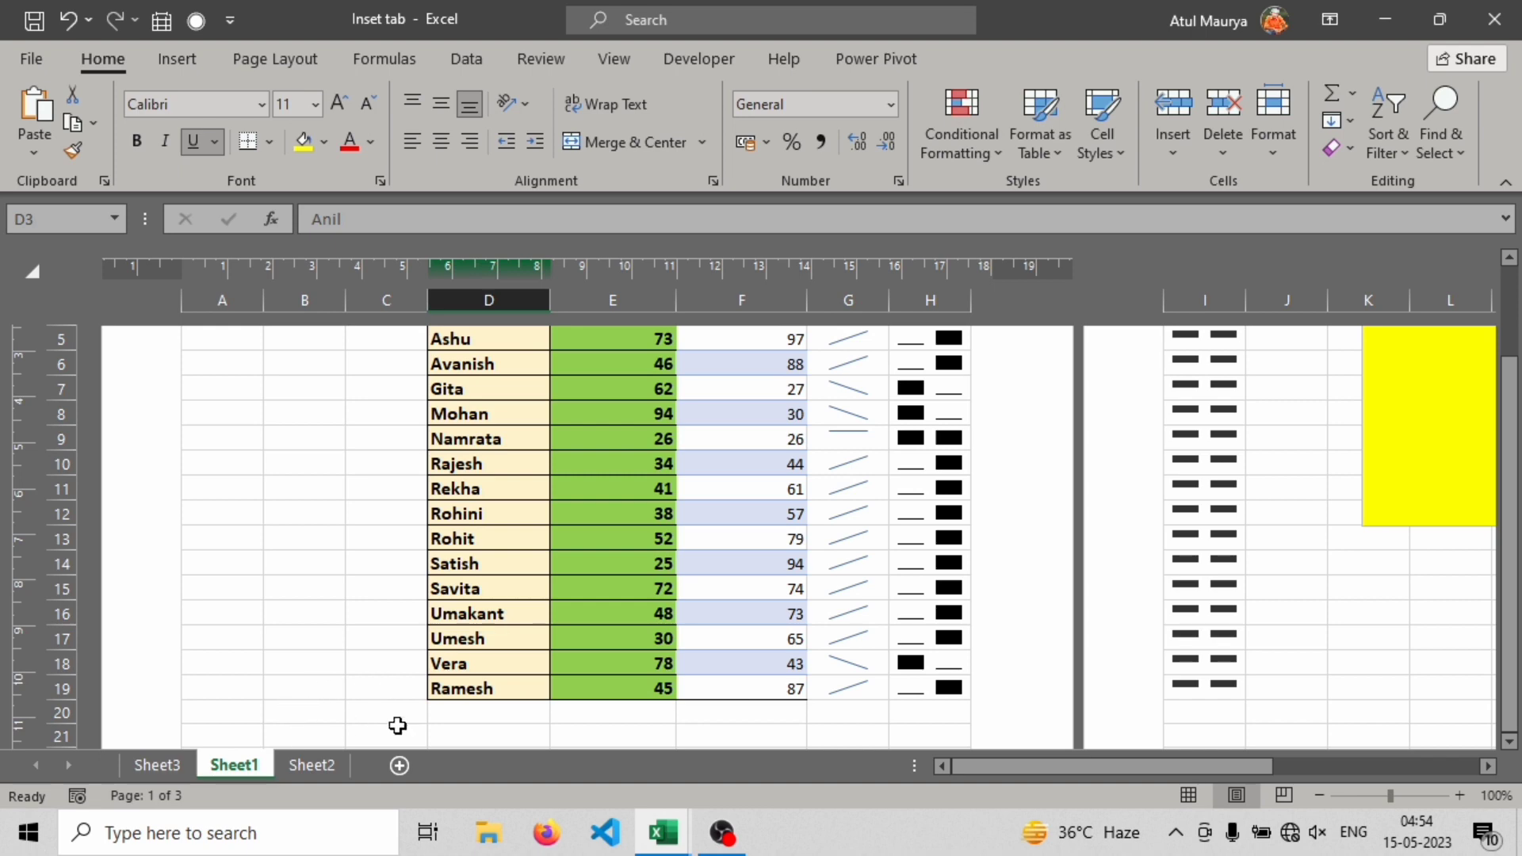
left_click_drag(1511, 587, 1510, 579)
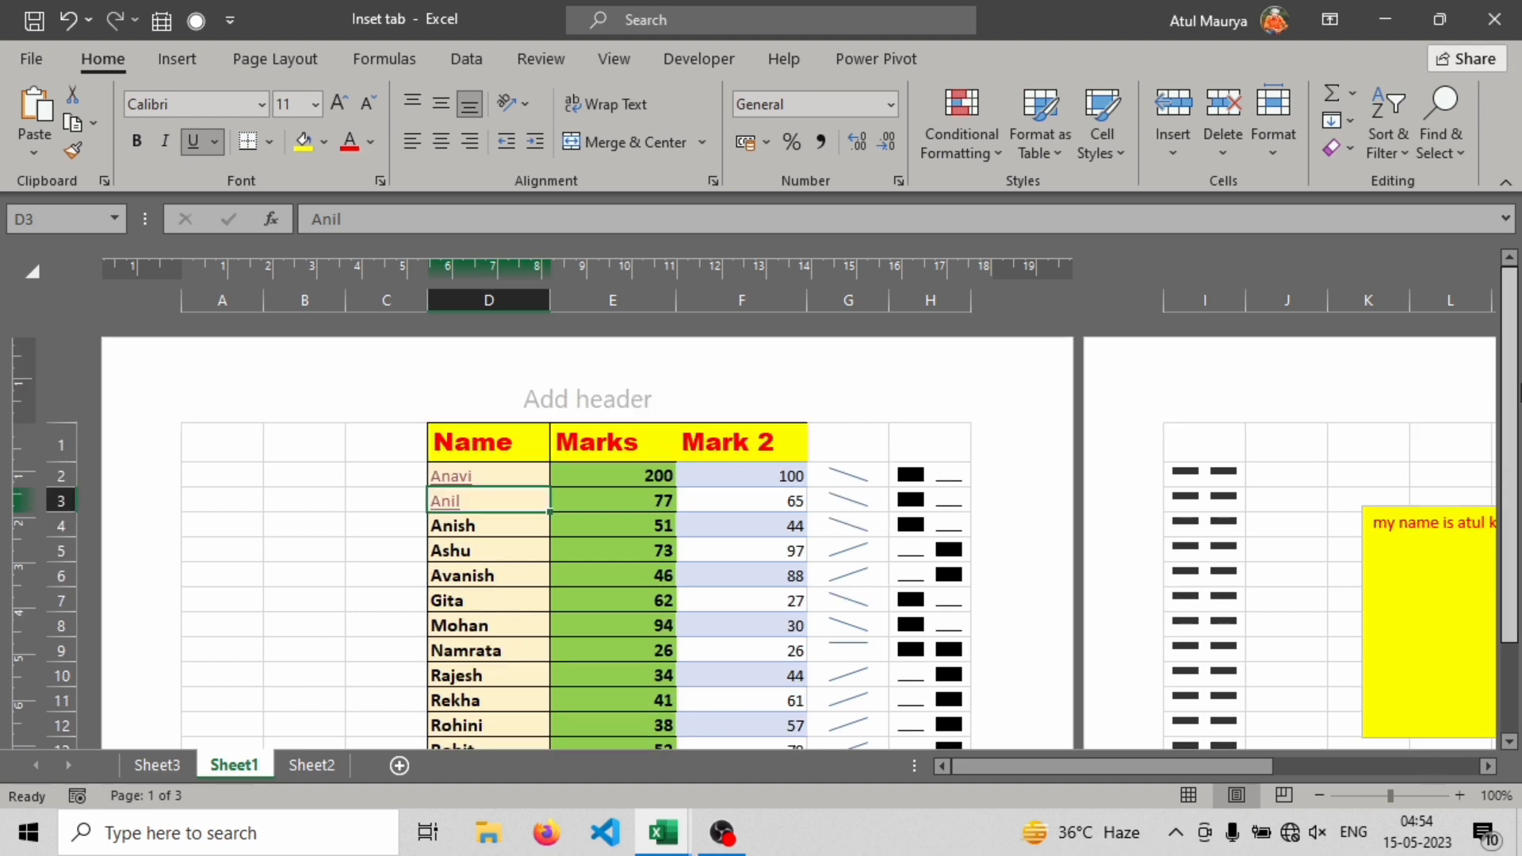
Compare Sheet1 in Page Break Preview, Page Layout and Normal views
left_click(1283, 795)
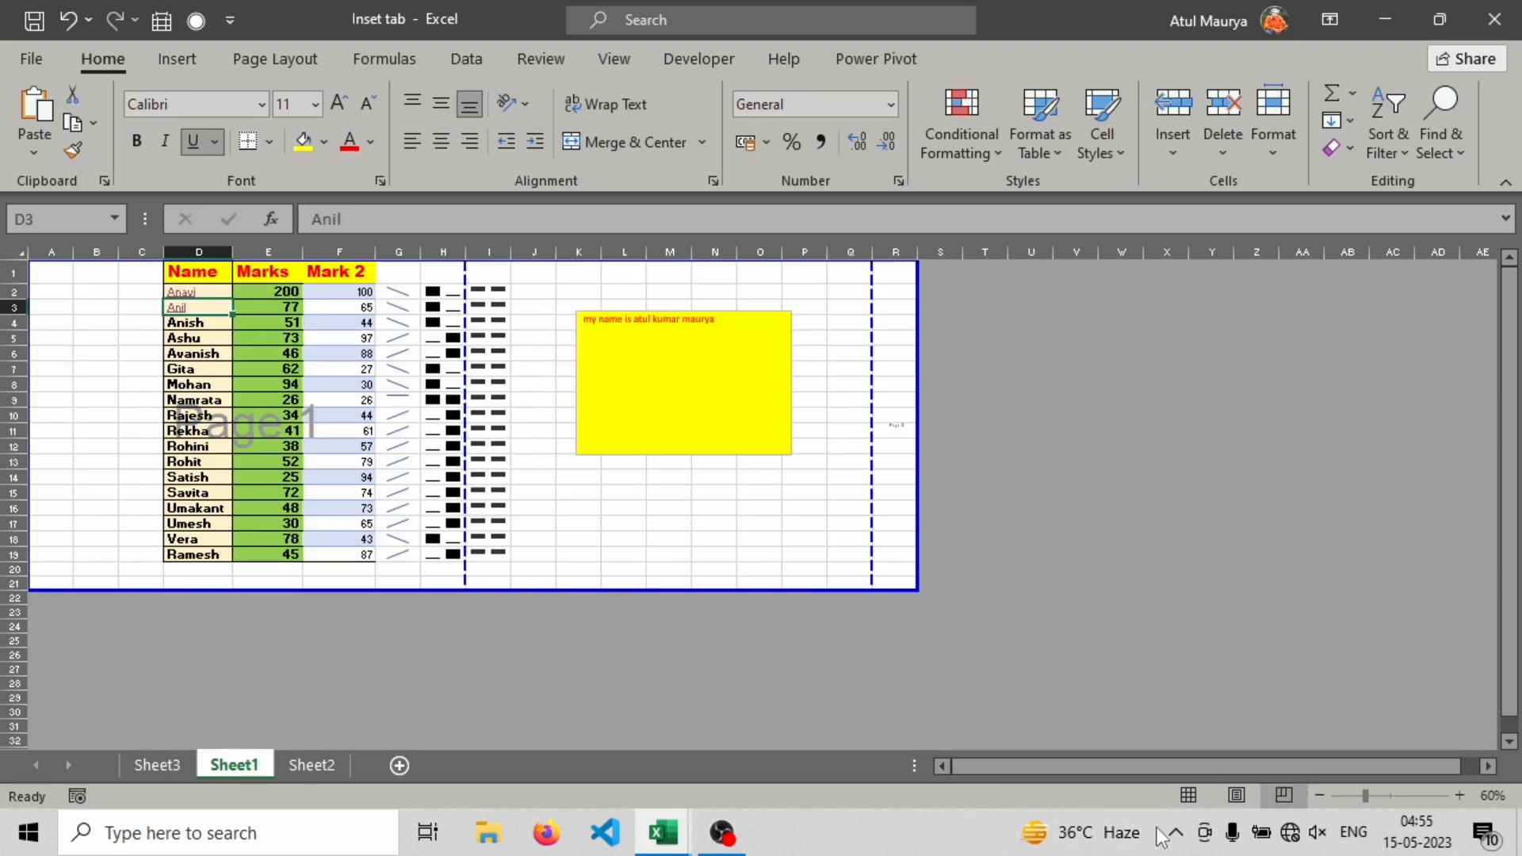
left_click(1236, 794)
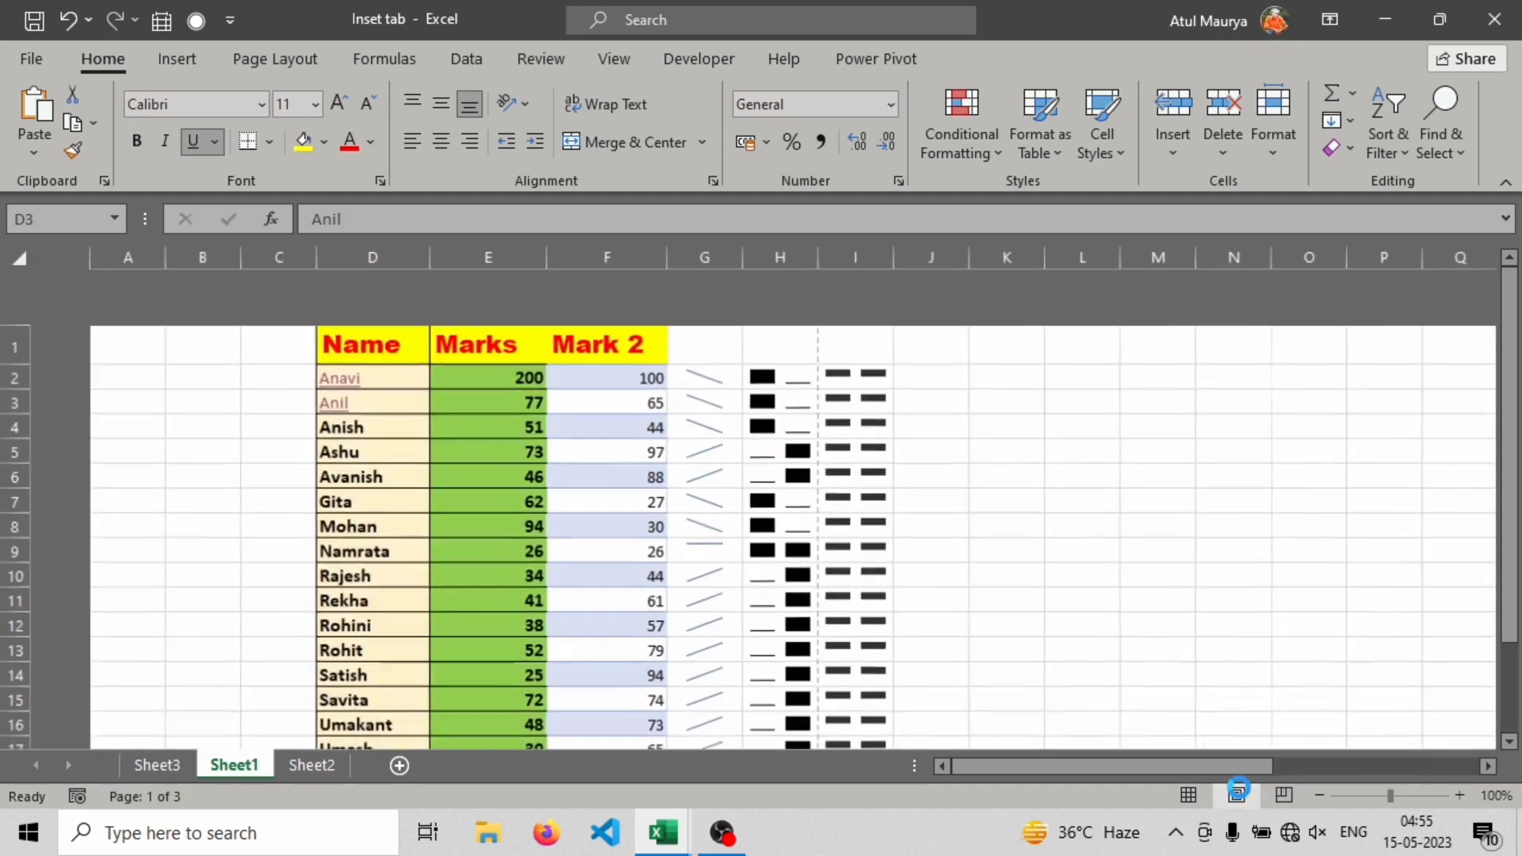
left_click(1178, 796)
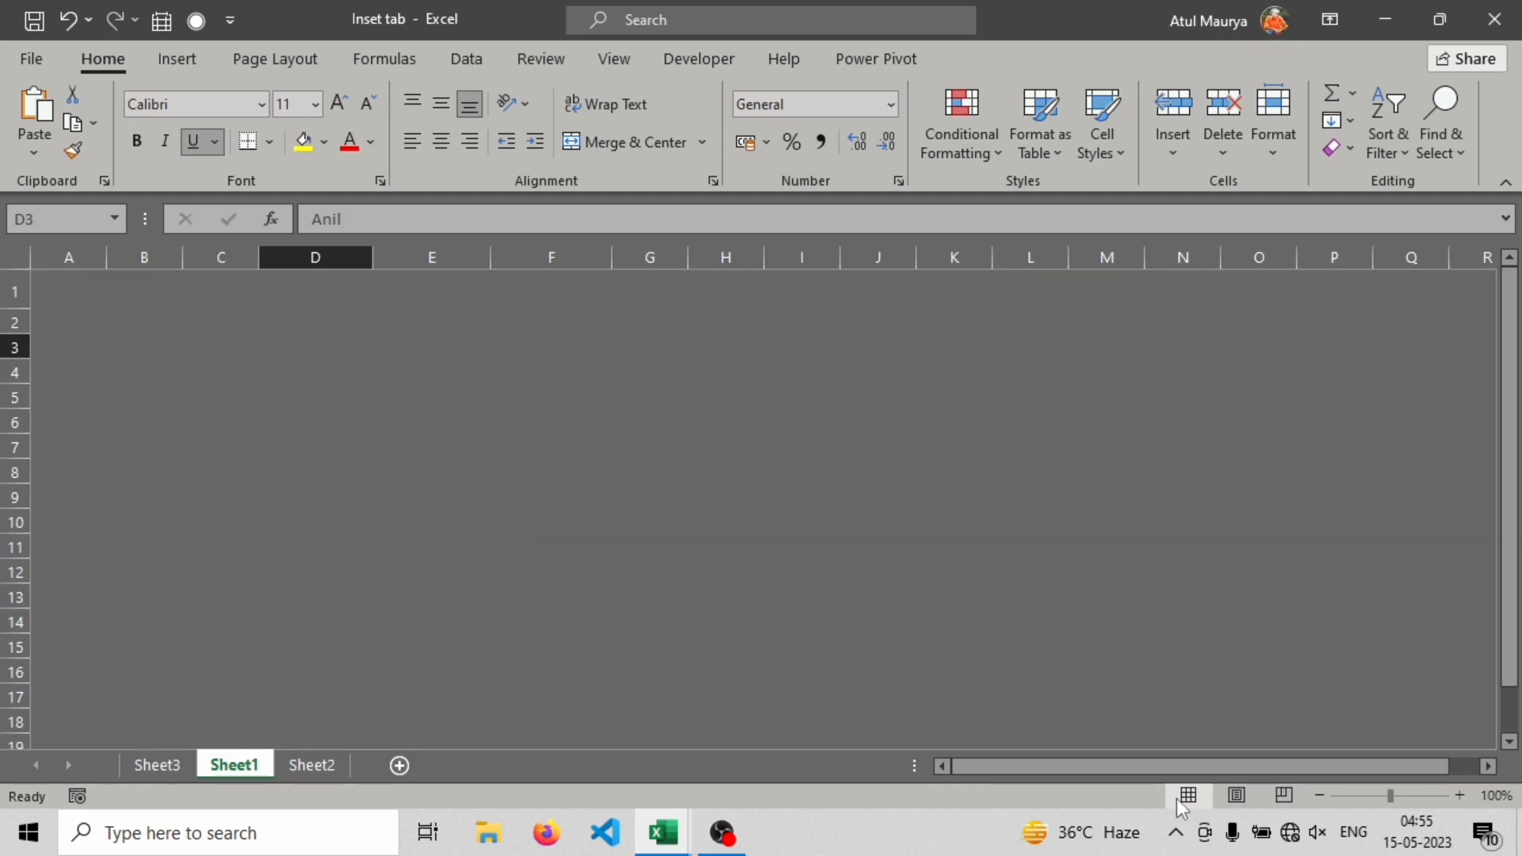
scroll(790, 490, "down", 4)
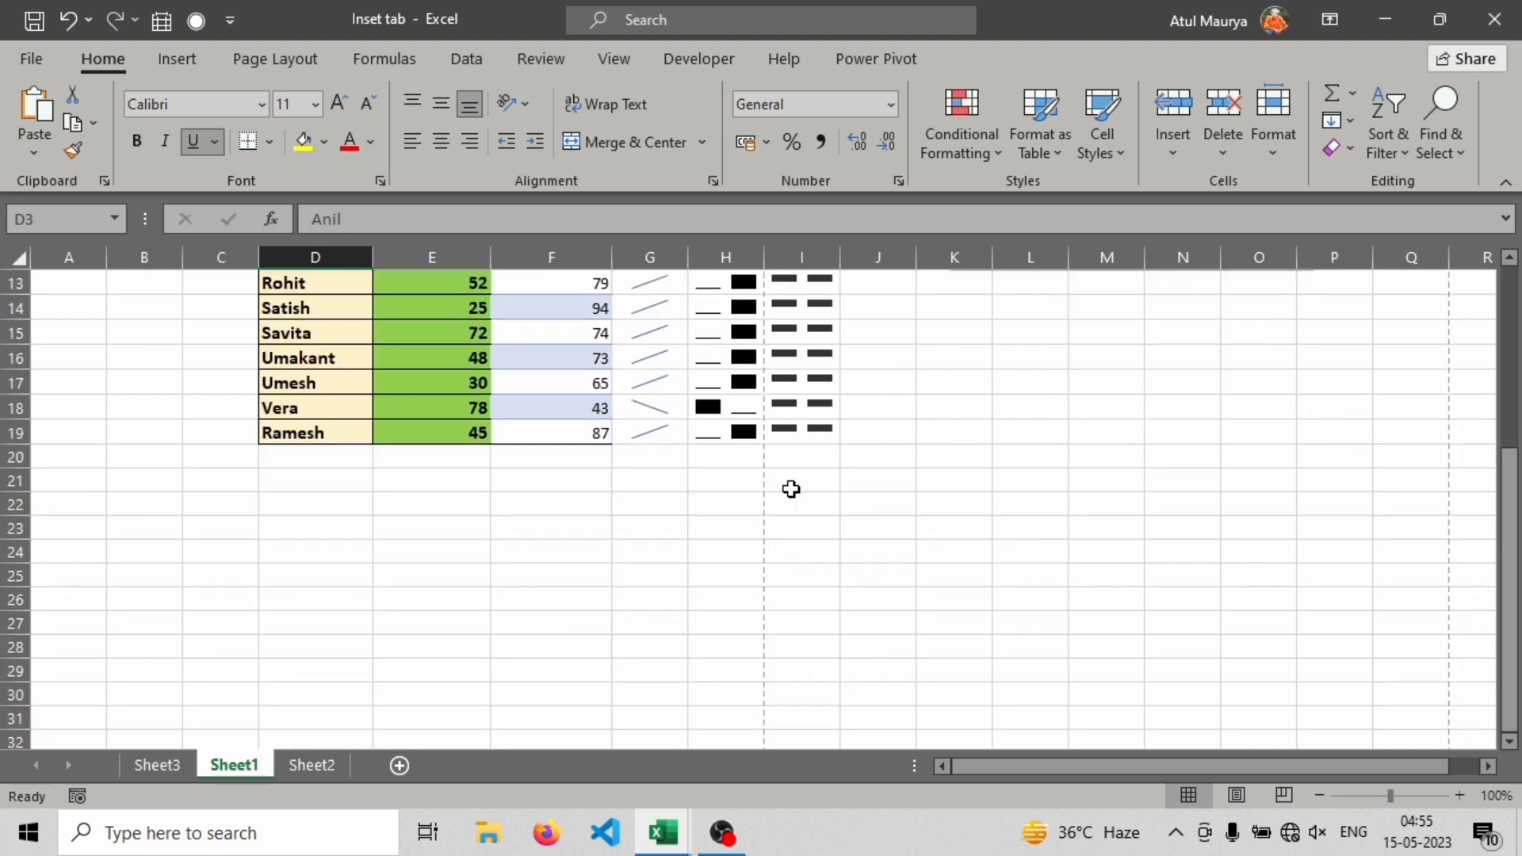
scroll(777, 476, "up", 4)
left_click(564, 441)
left_click(504, 322)
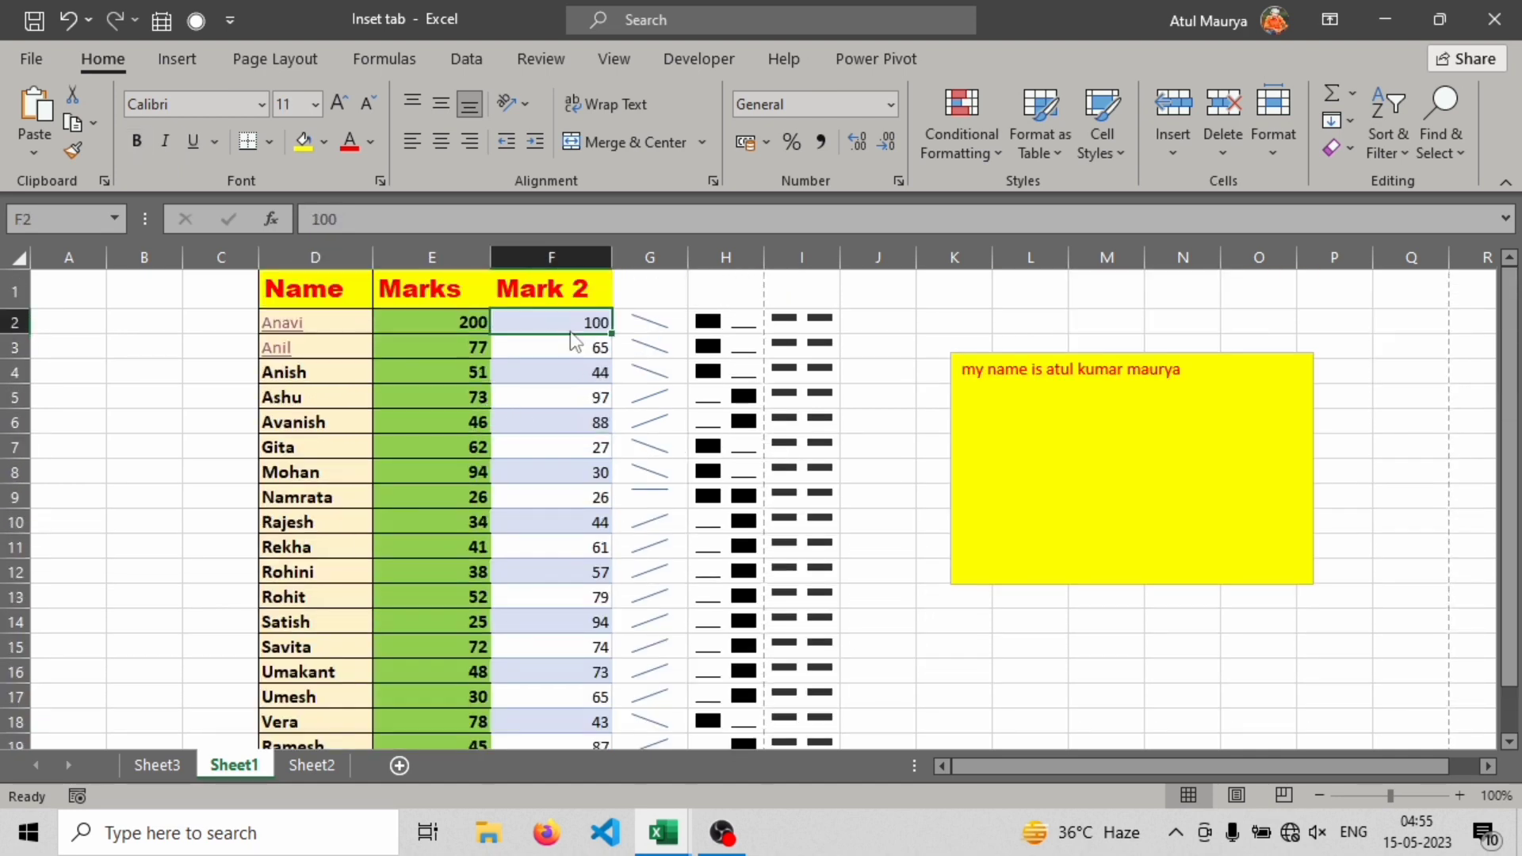
left_click(572, 397)
left_click(1235, 795)
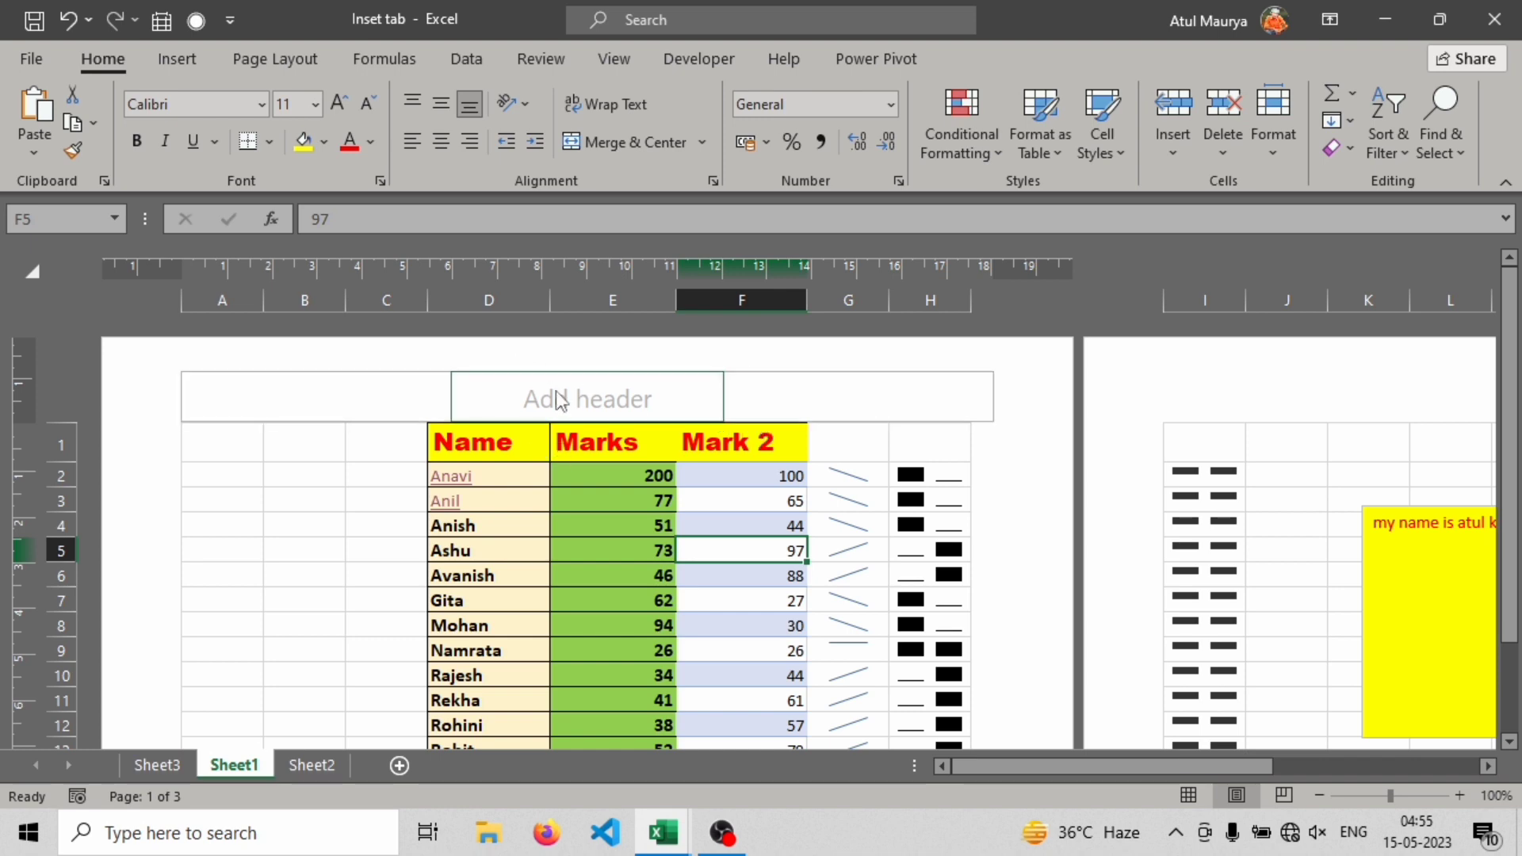
left_click(1192, 798)
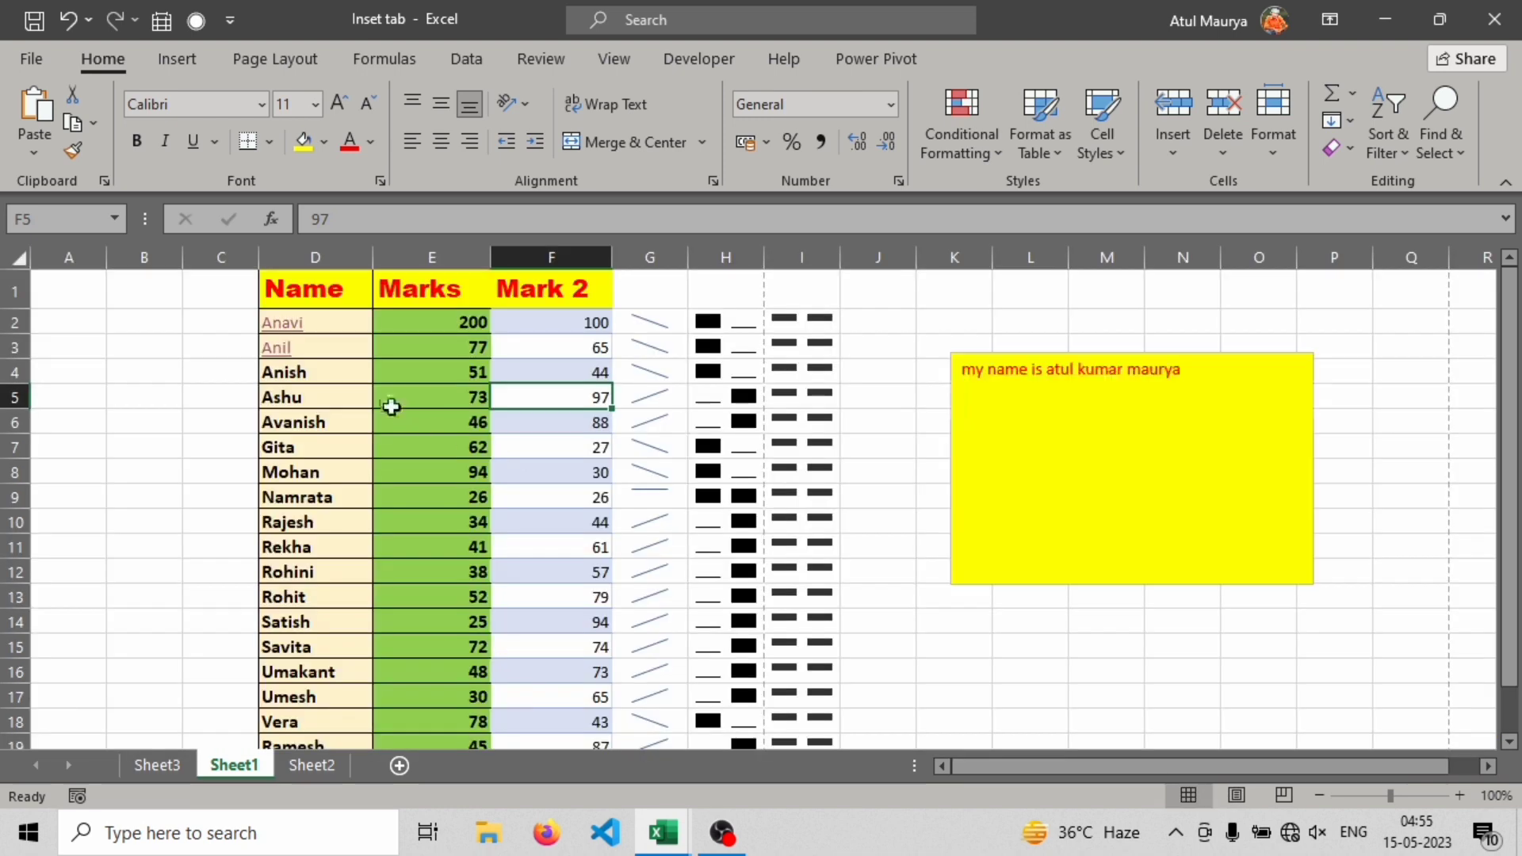
left_click(1236, 795)
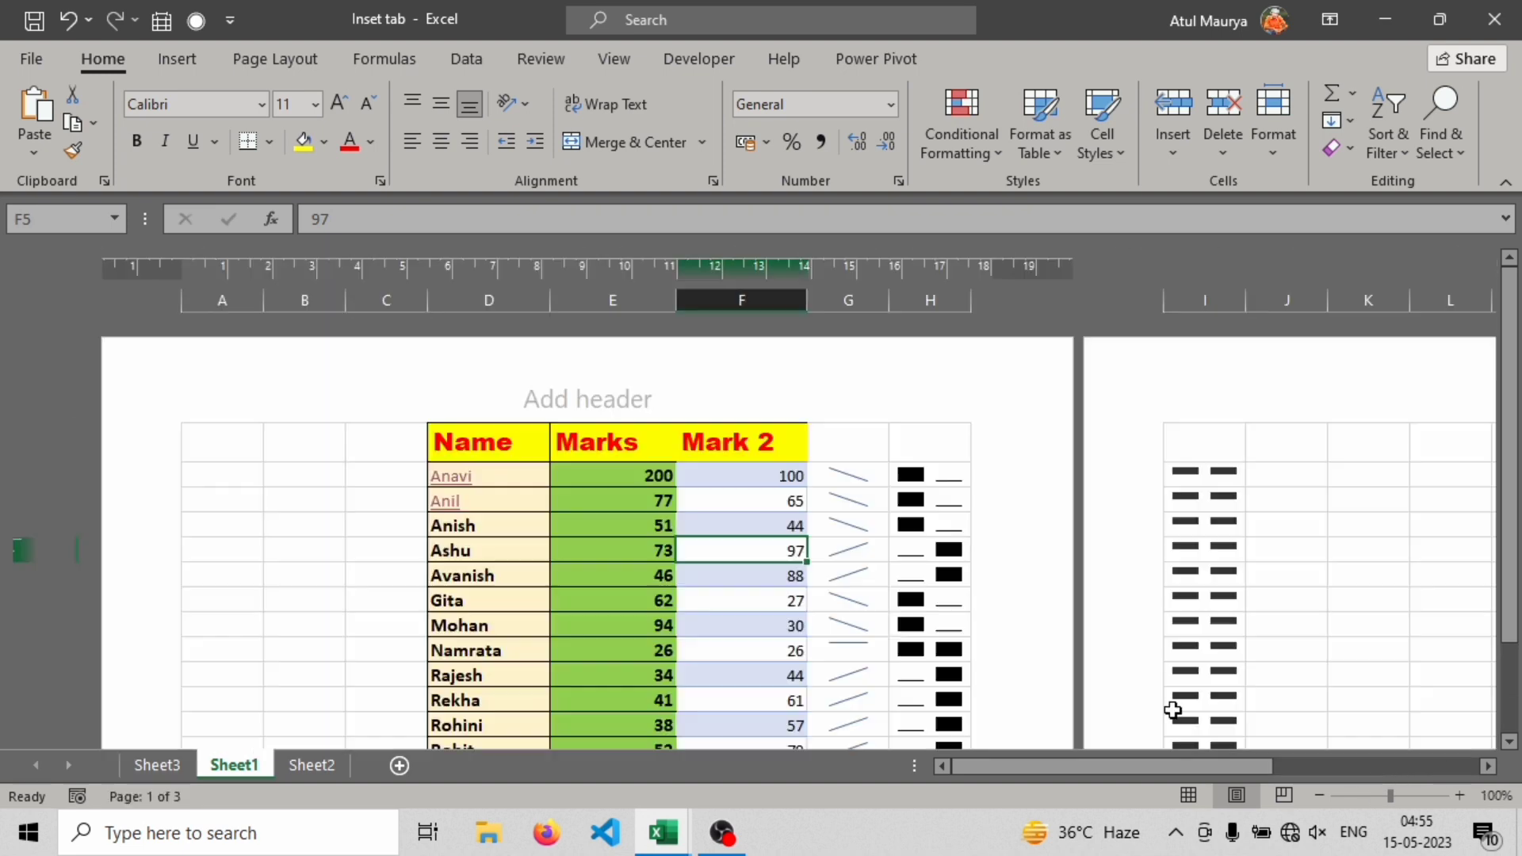
Undo the text box's recent formatting and typing, and delete the text box from Sheet1
key("ctrl+z")
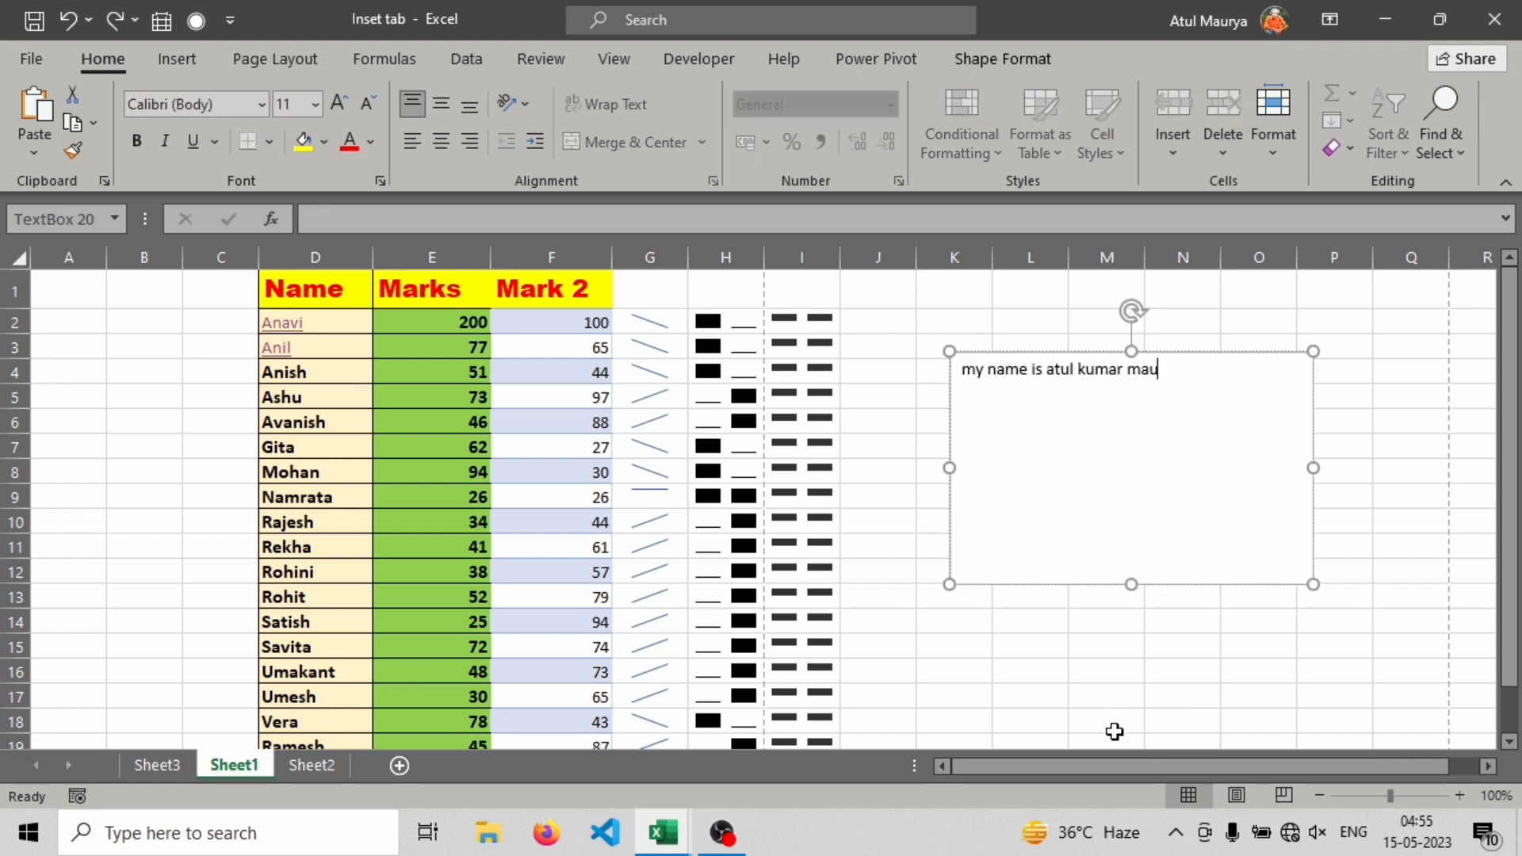
left_click(1202, 353)
key("Delete")
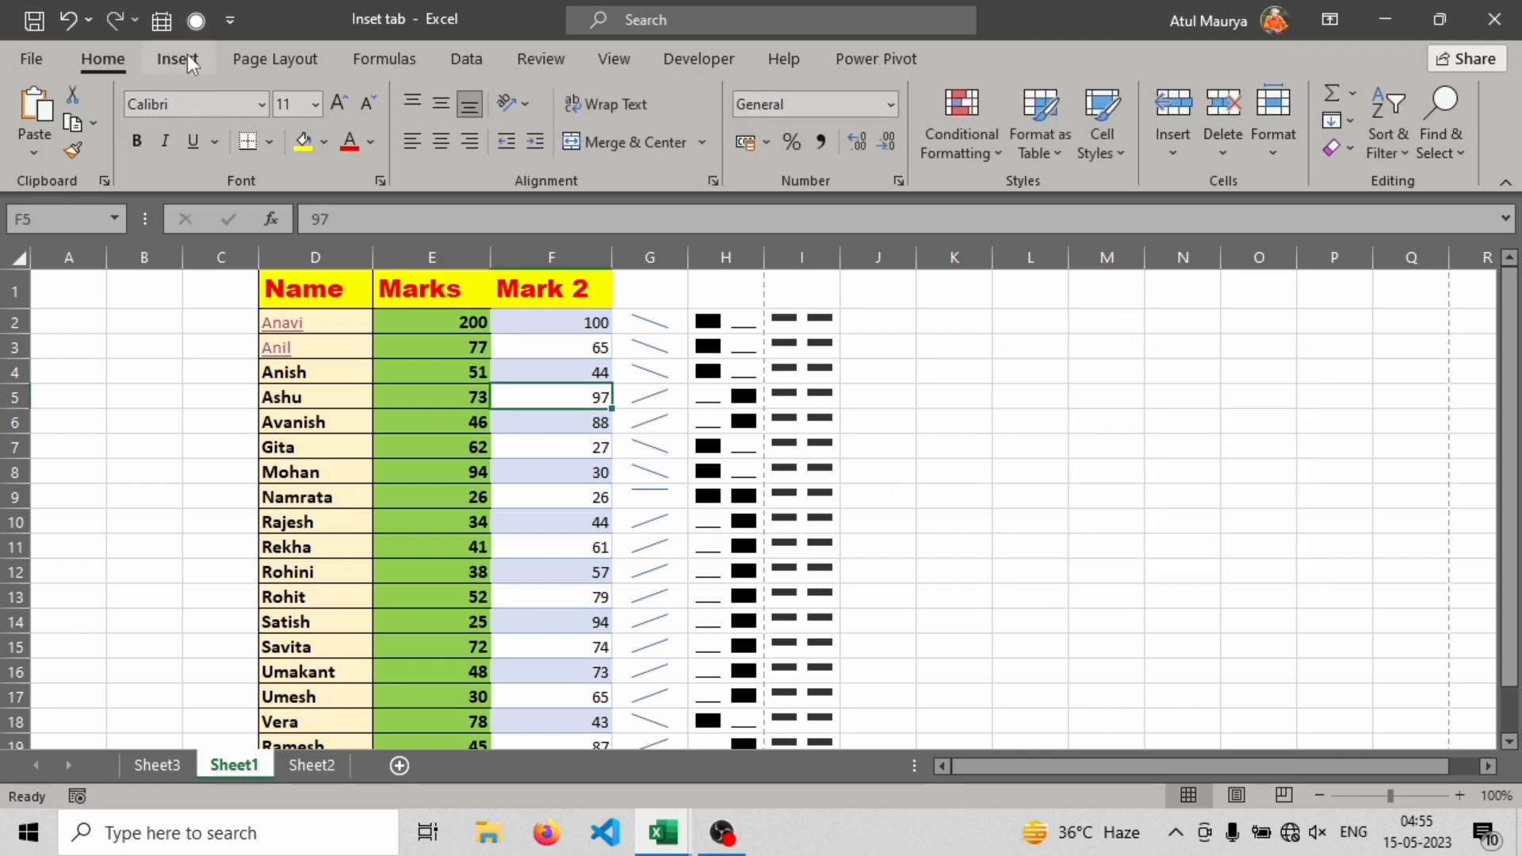
Insert a WordArt object on Sheet1 using the blue shaded style from the gallery's last row
left_click(182, 59)
left_click(1343, 154)
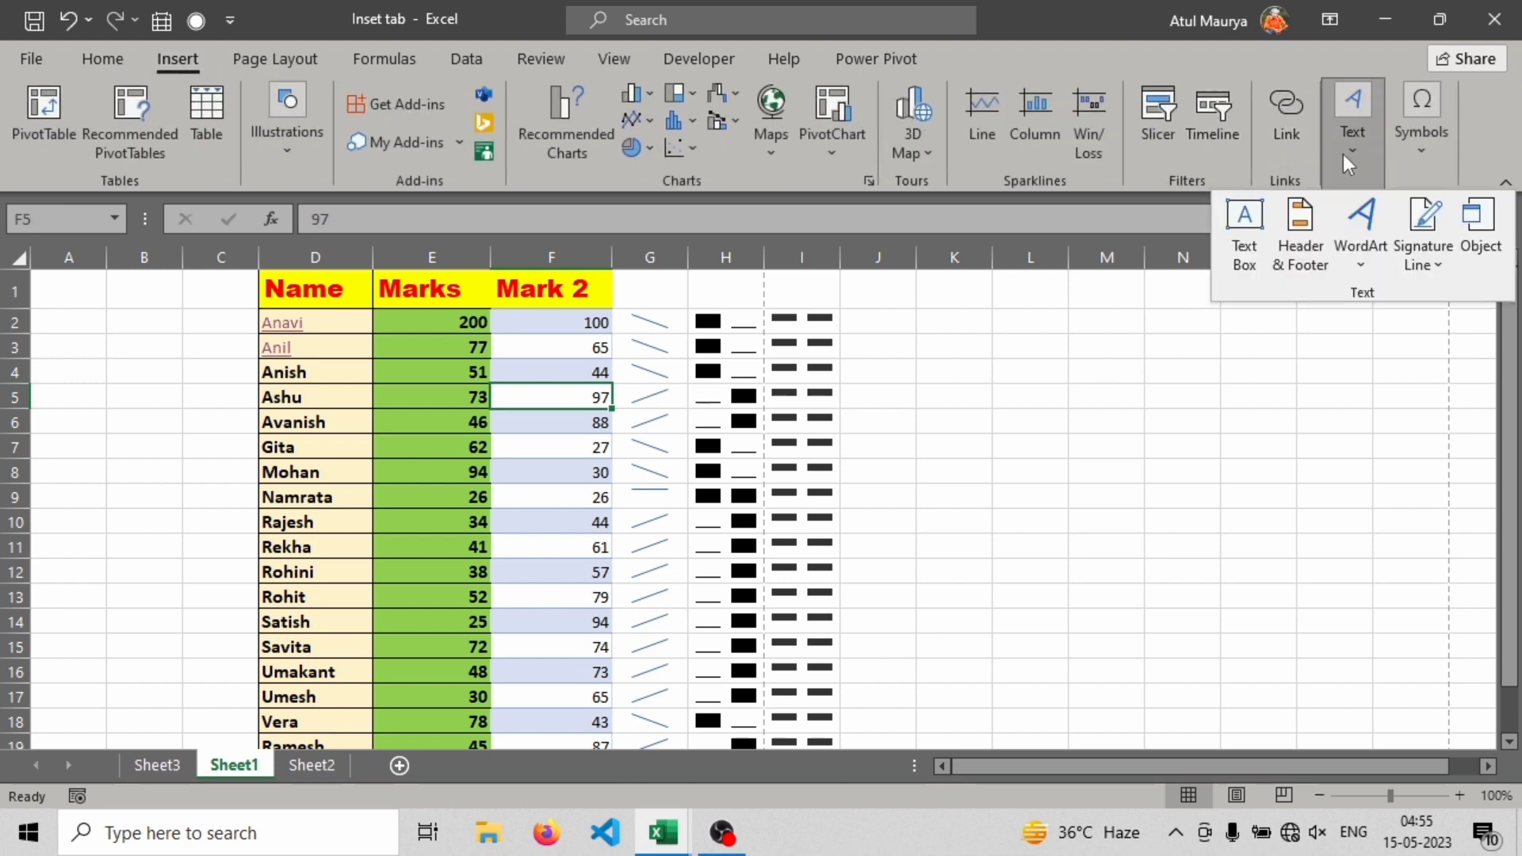
left_click(1374, 246)
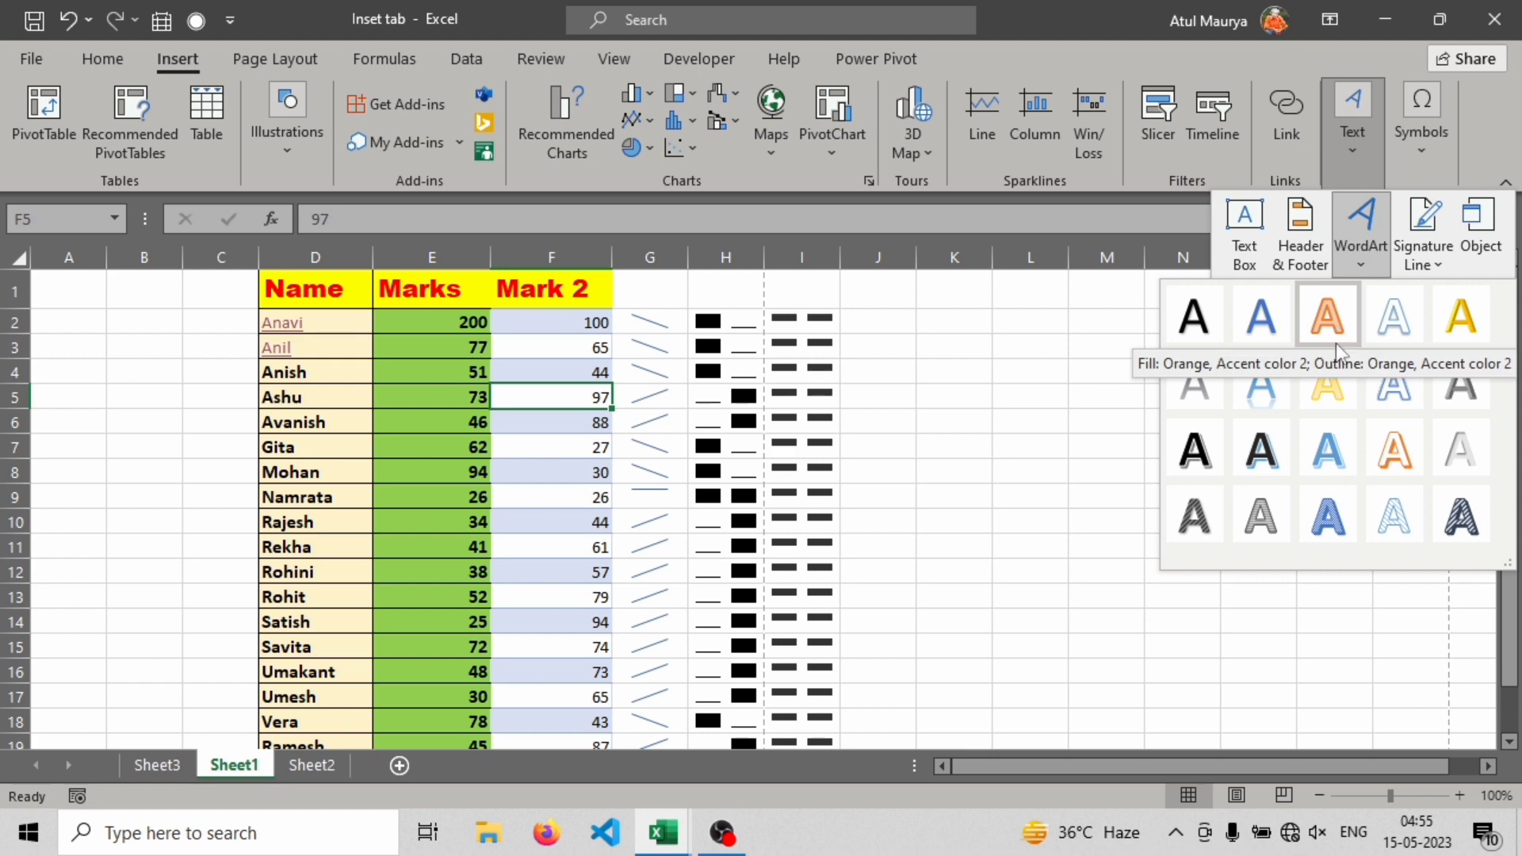
left_click(1333, 506)
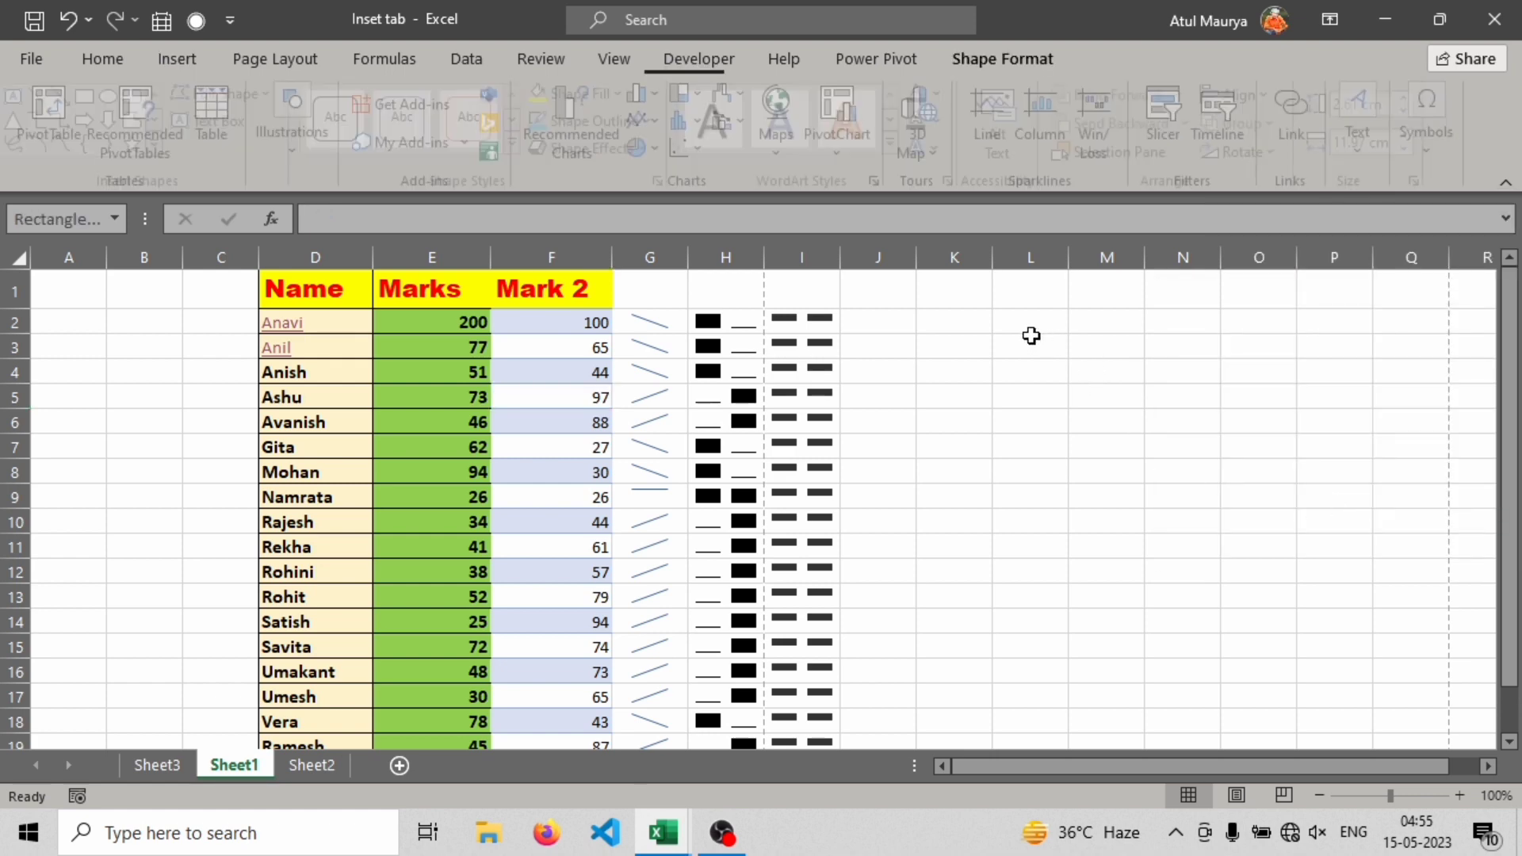
left_click_drag(802, 476, 1009, 411)
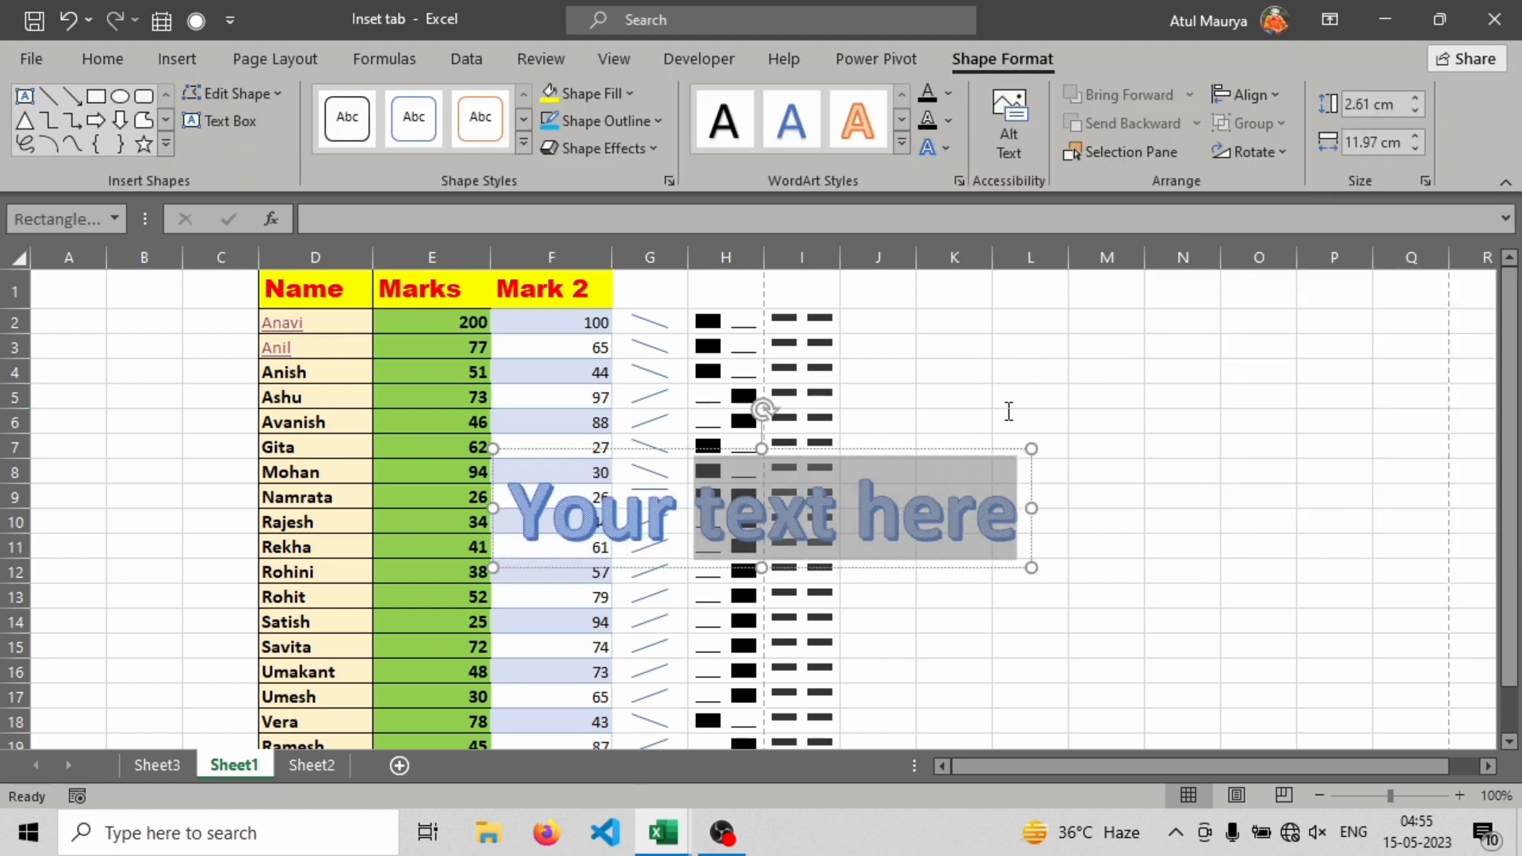
Delete the "Your text here" WordArt from the sheet
left_click(951, 485)
key("Delete")
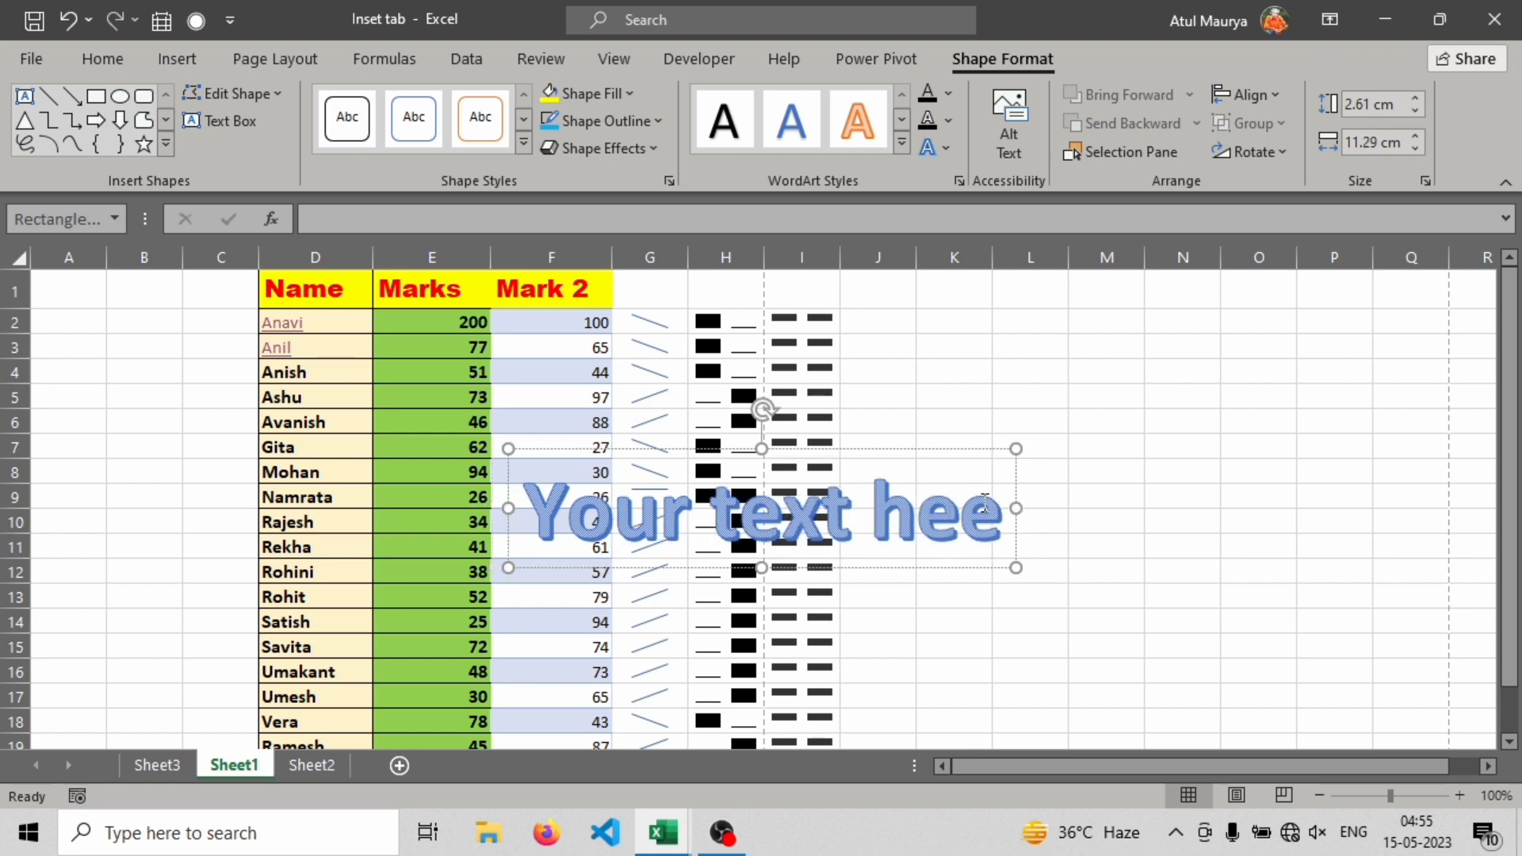
key("Delete")
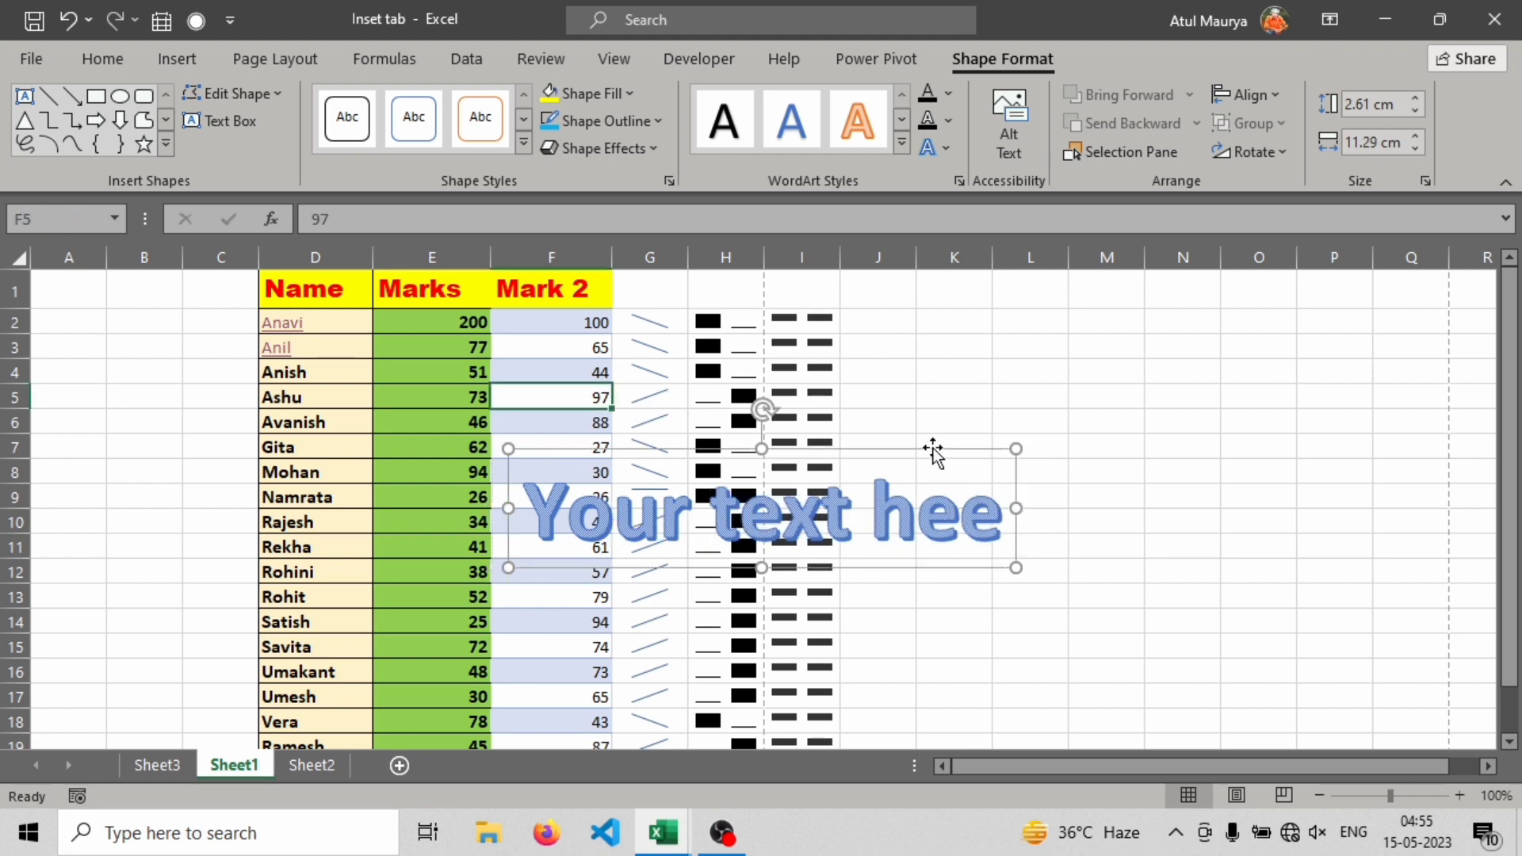
Review the object types available for embedding, both newly created and from a file, without inserting one
left_click(175, 56)
left_click(1369, 146)
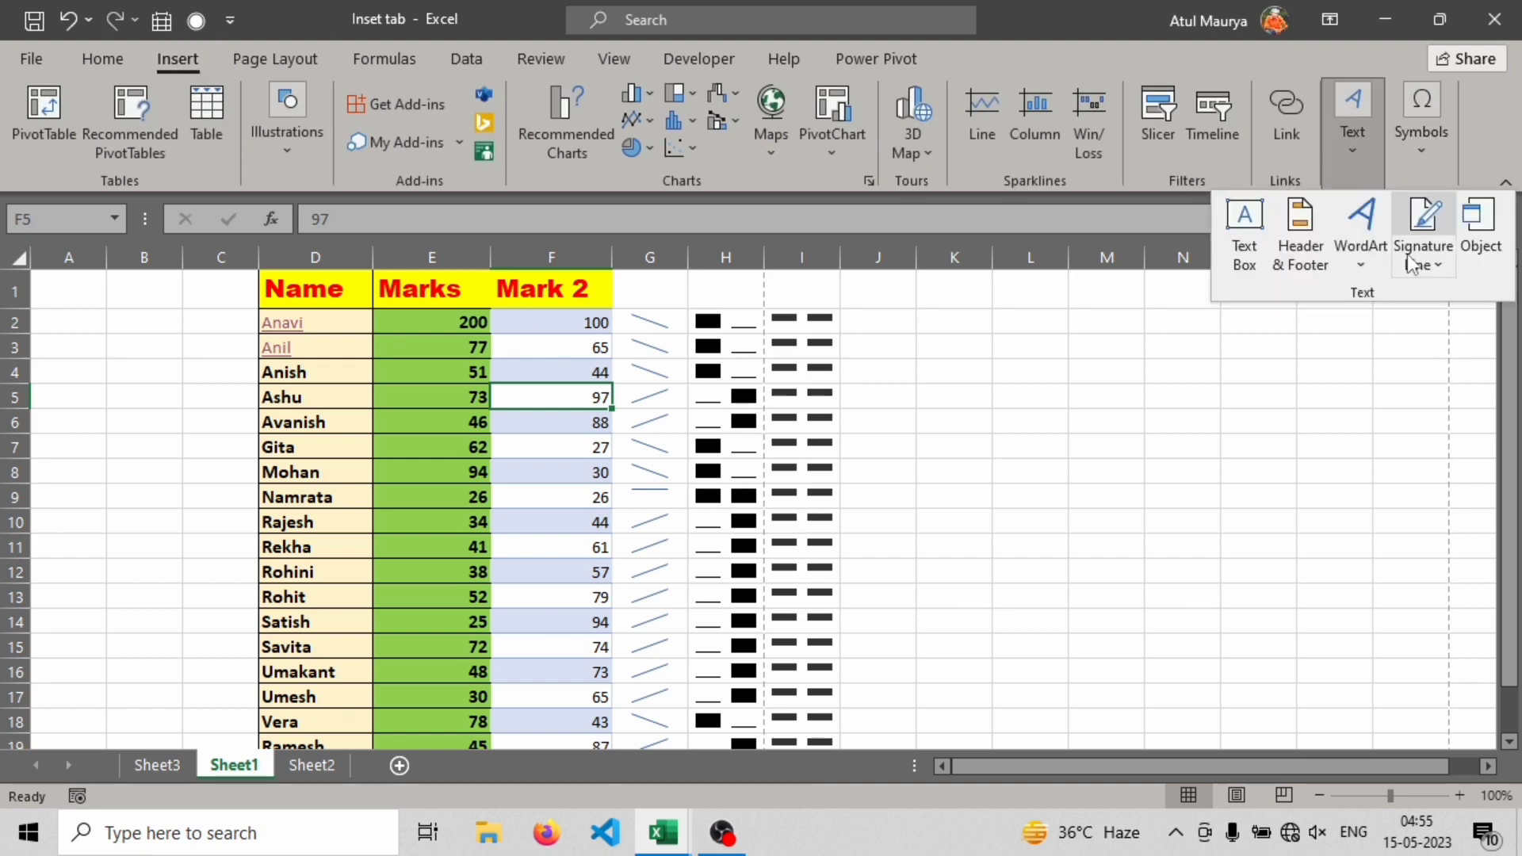
left_click(1427, 270)
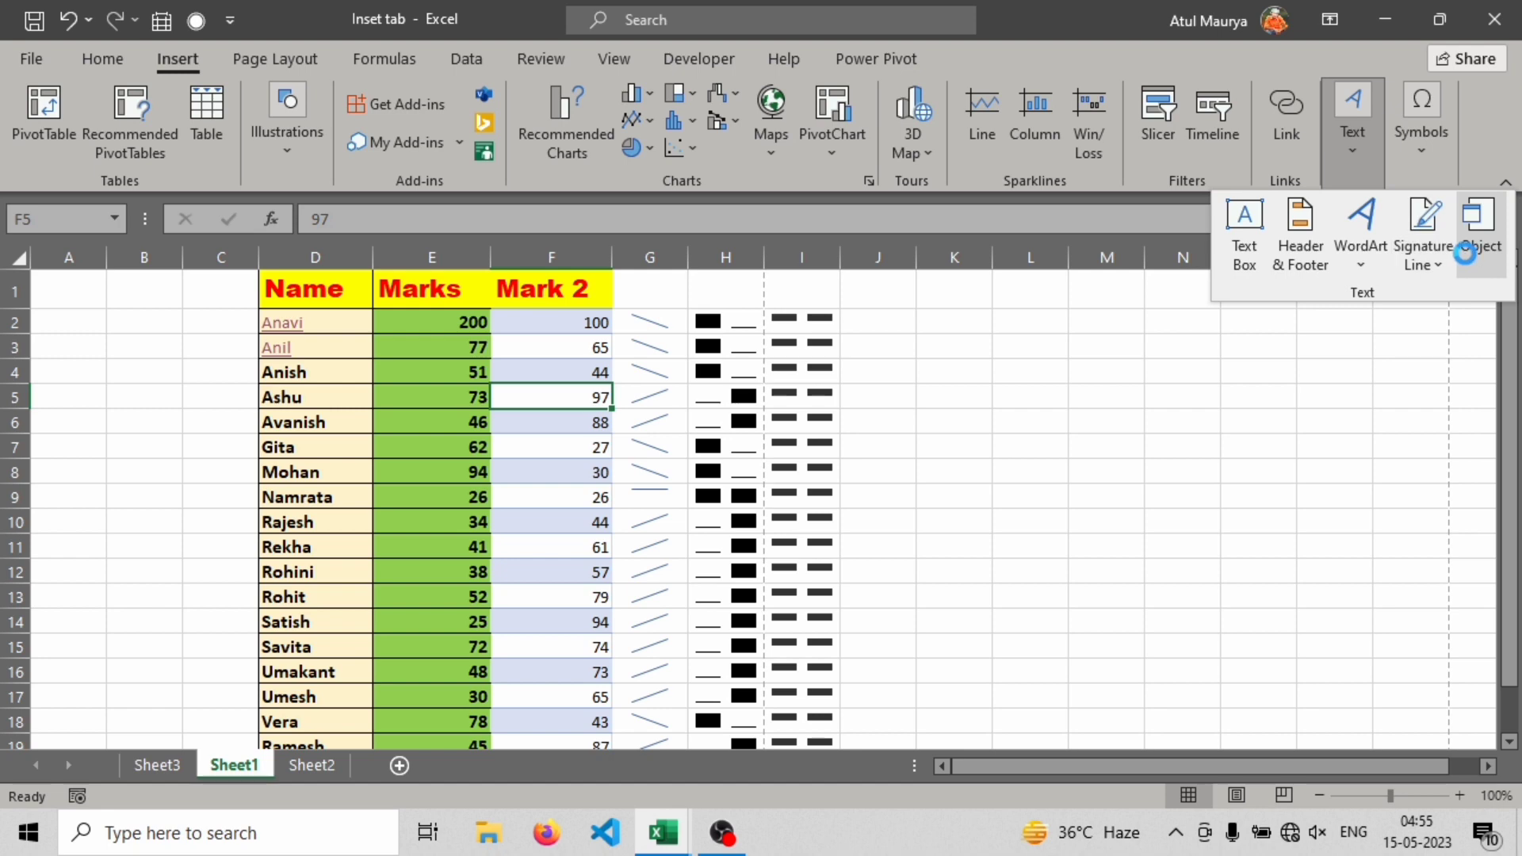
left_click(1471, 252)
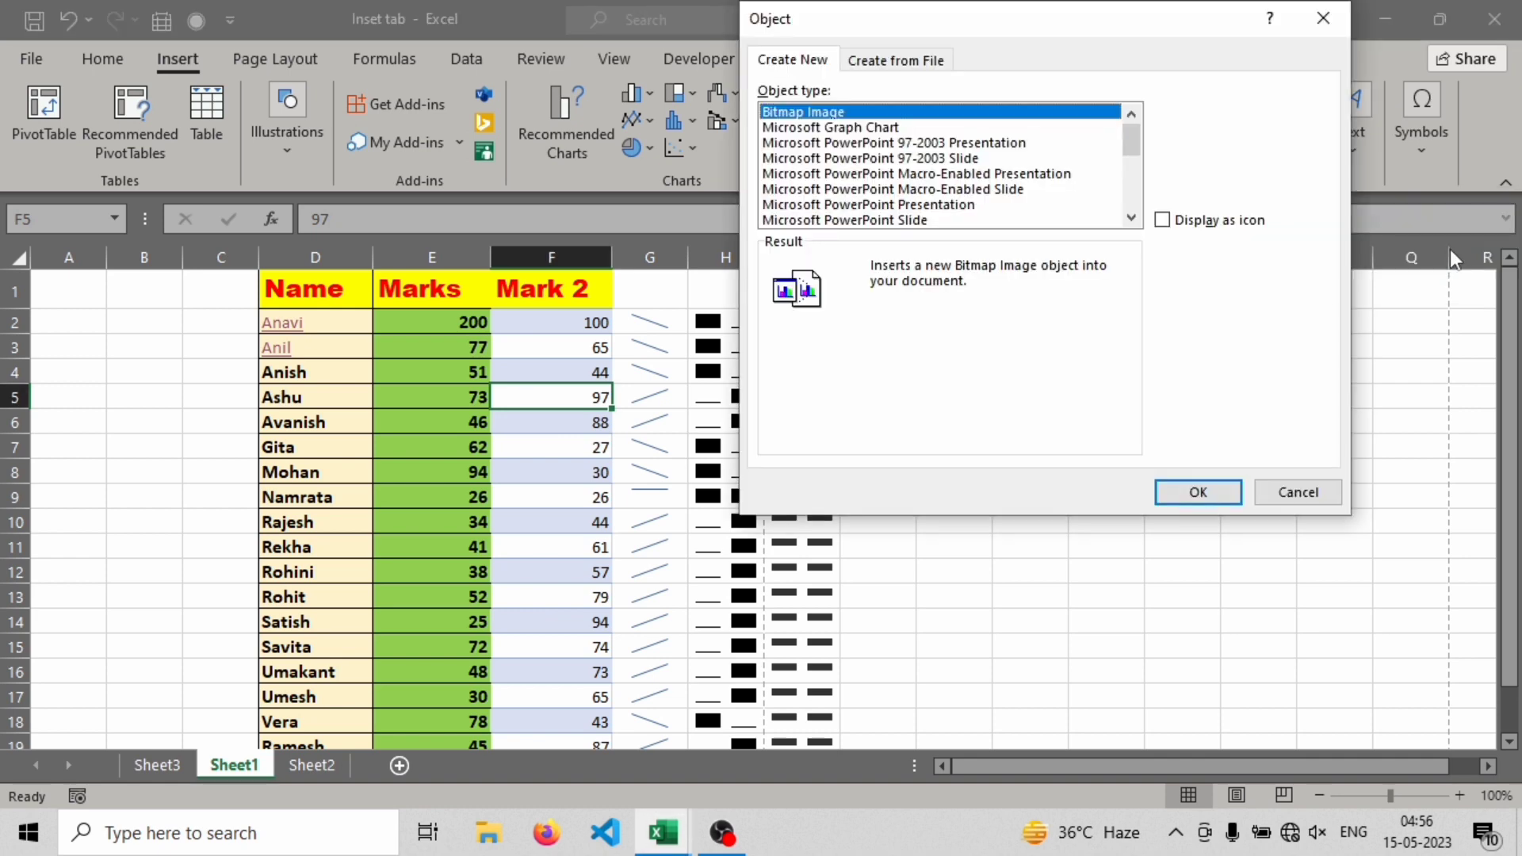
scroll(922, 186, "down", 2)
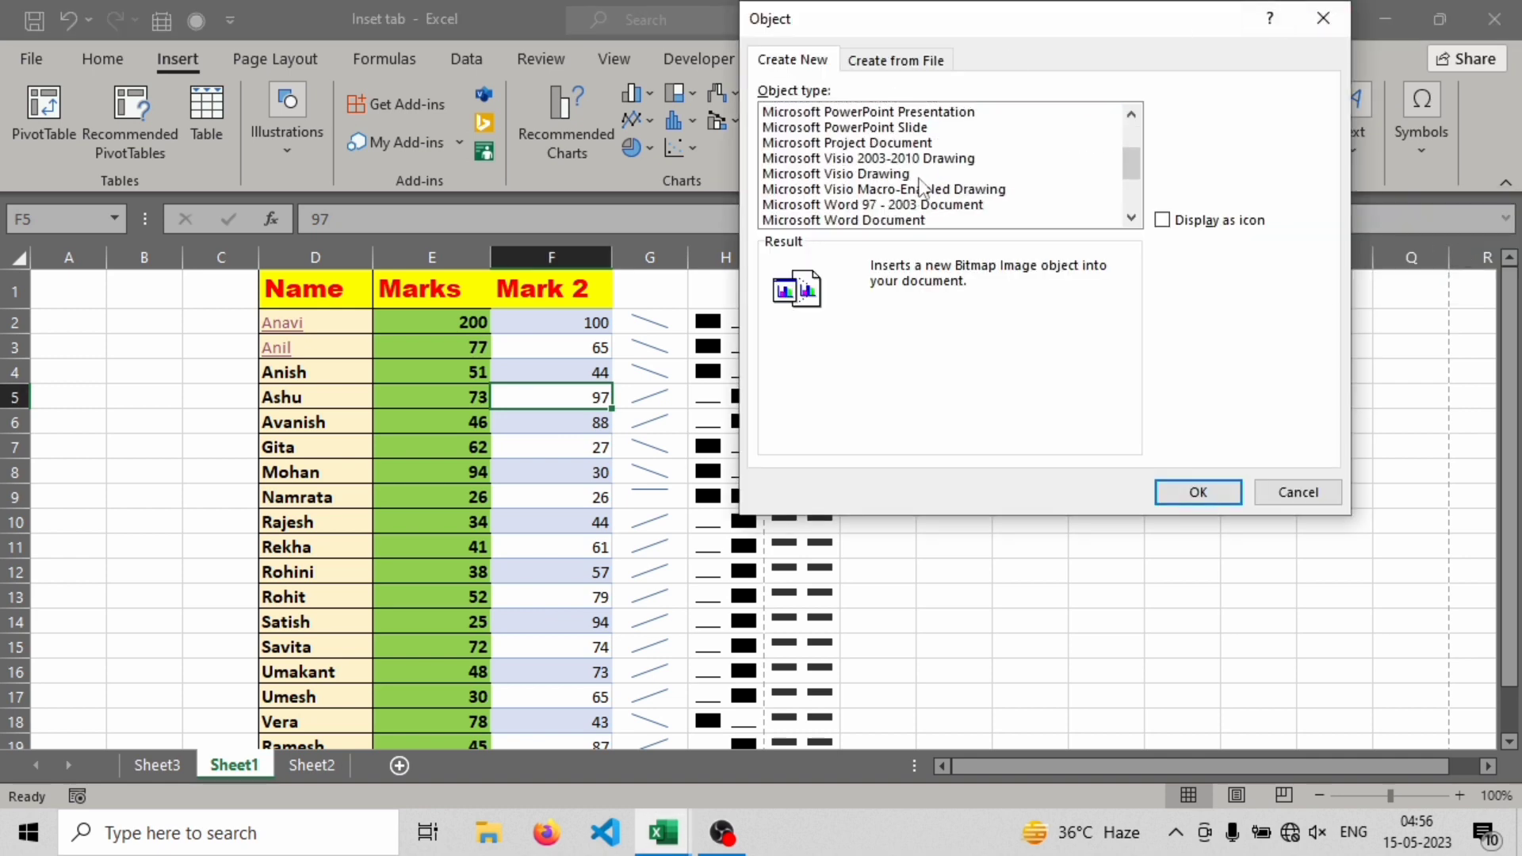
scroll(922, 186, "up", 2)
left_click(891, 63)
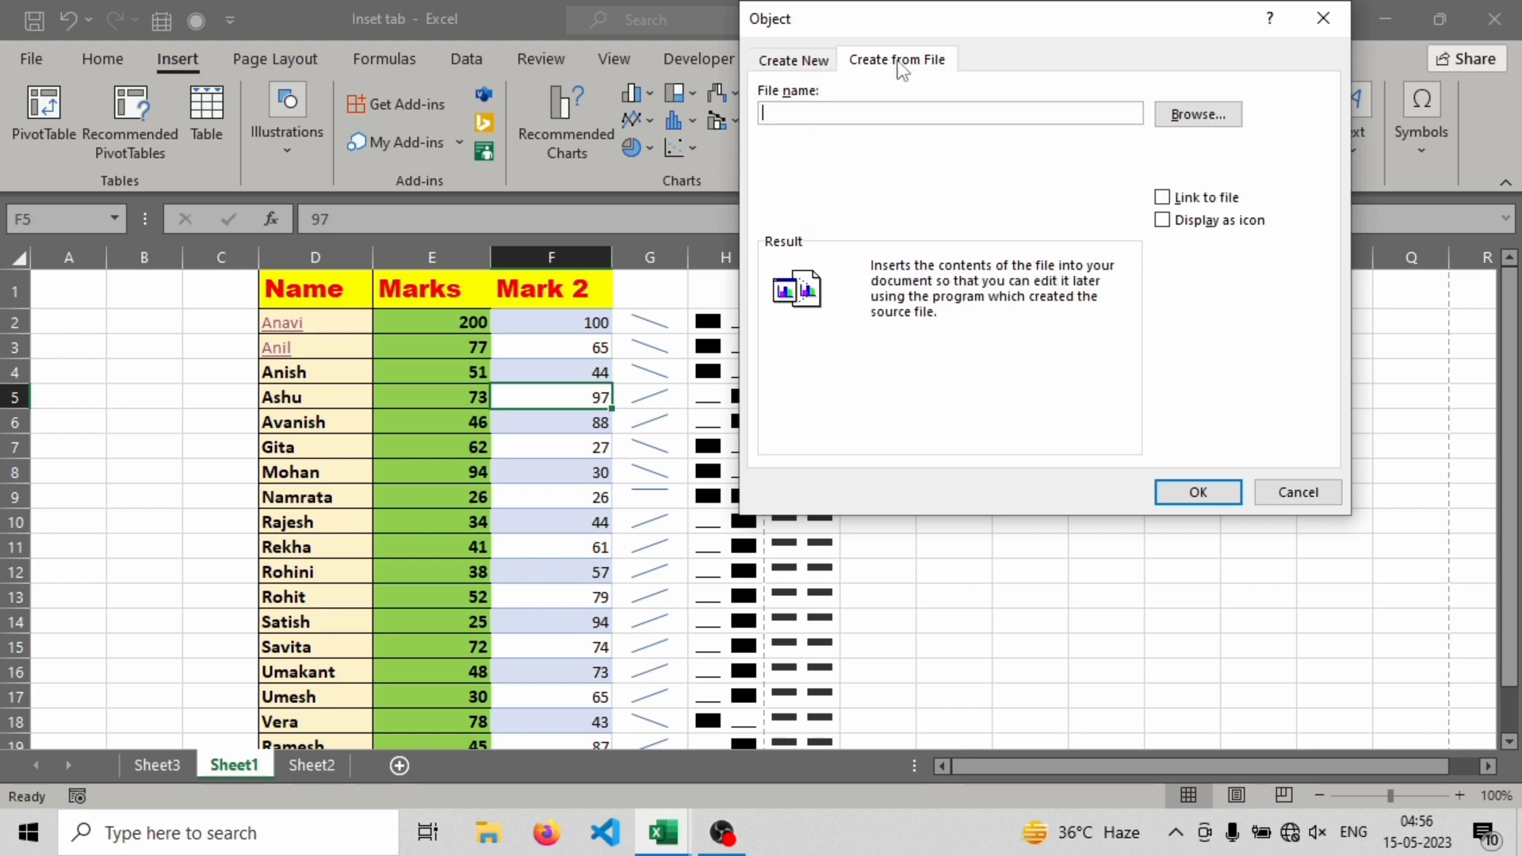
left_click(806, 65)
scroll(896, 186, "down", 4)
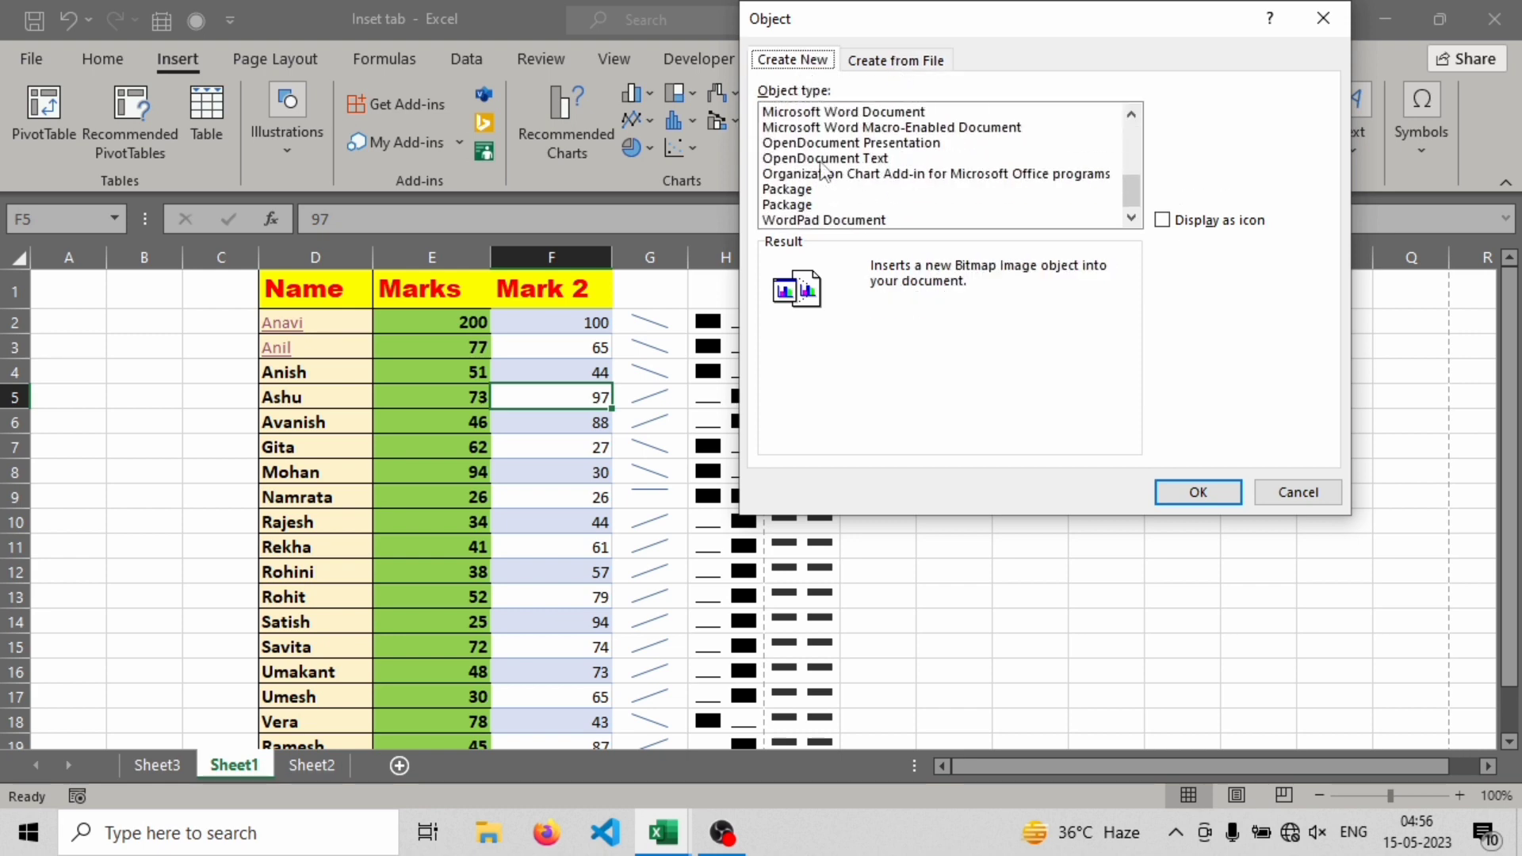
left_click(1316, 493)
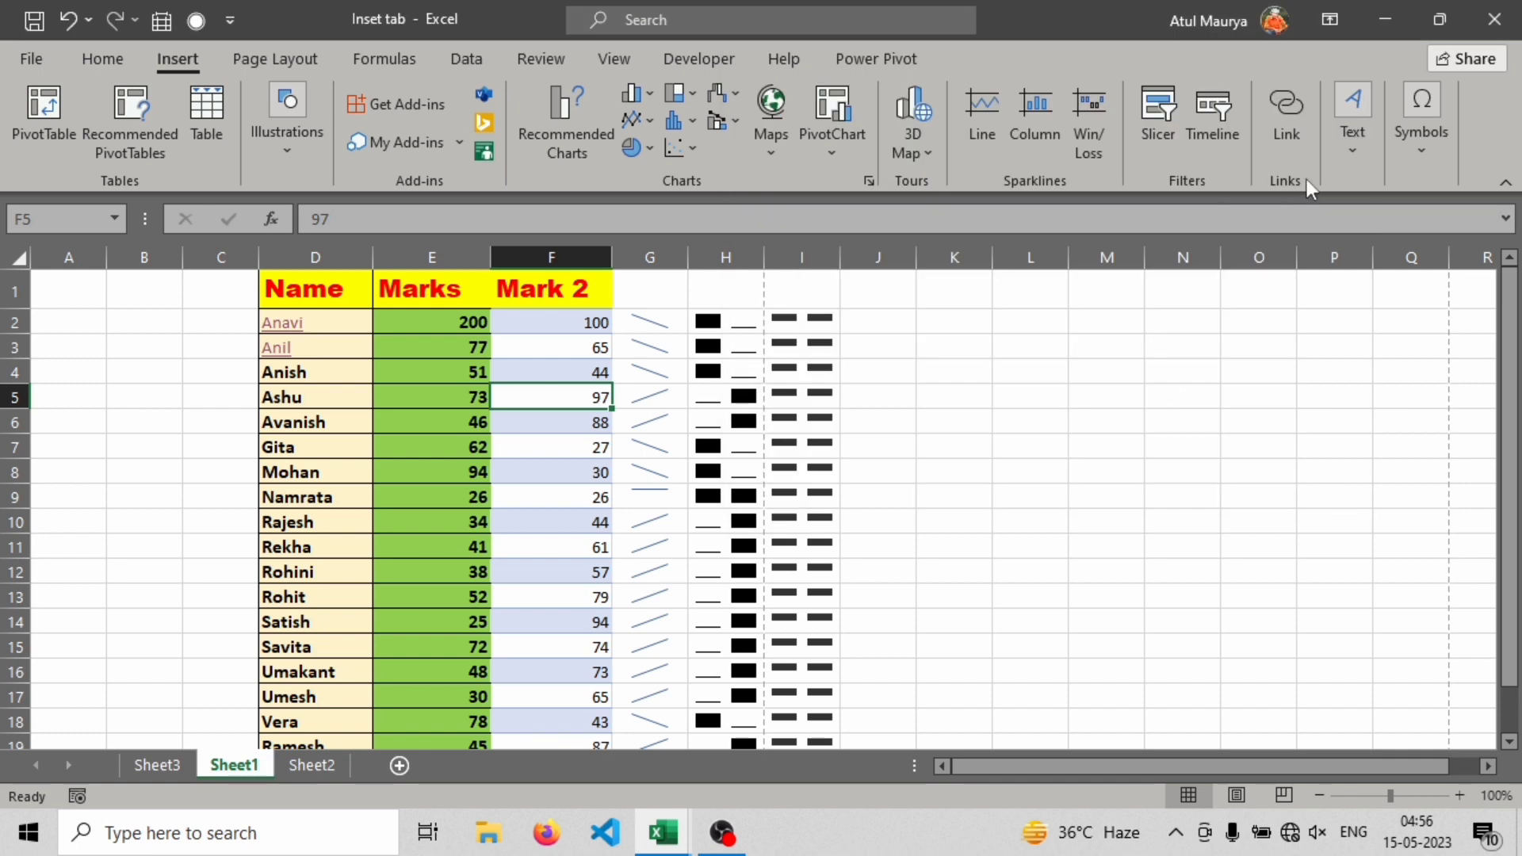
Insert the built-in Binomial Theorem equation and place it in the blank area across columns L to P, rows 4 to 6
left_click(1408, 137)
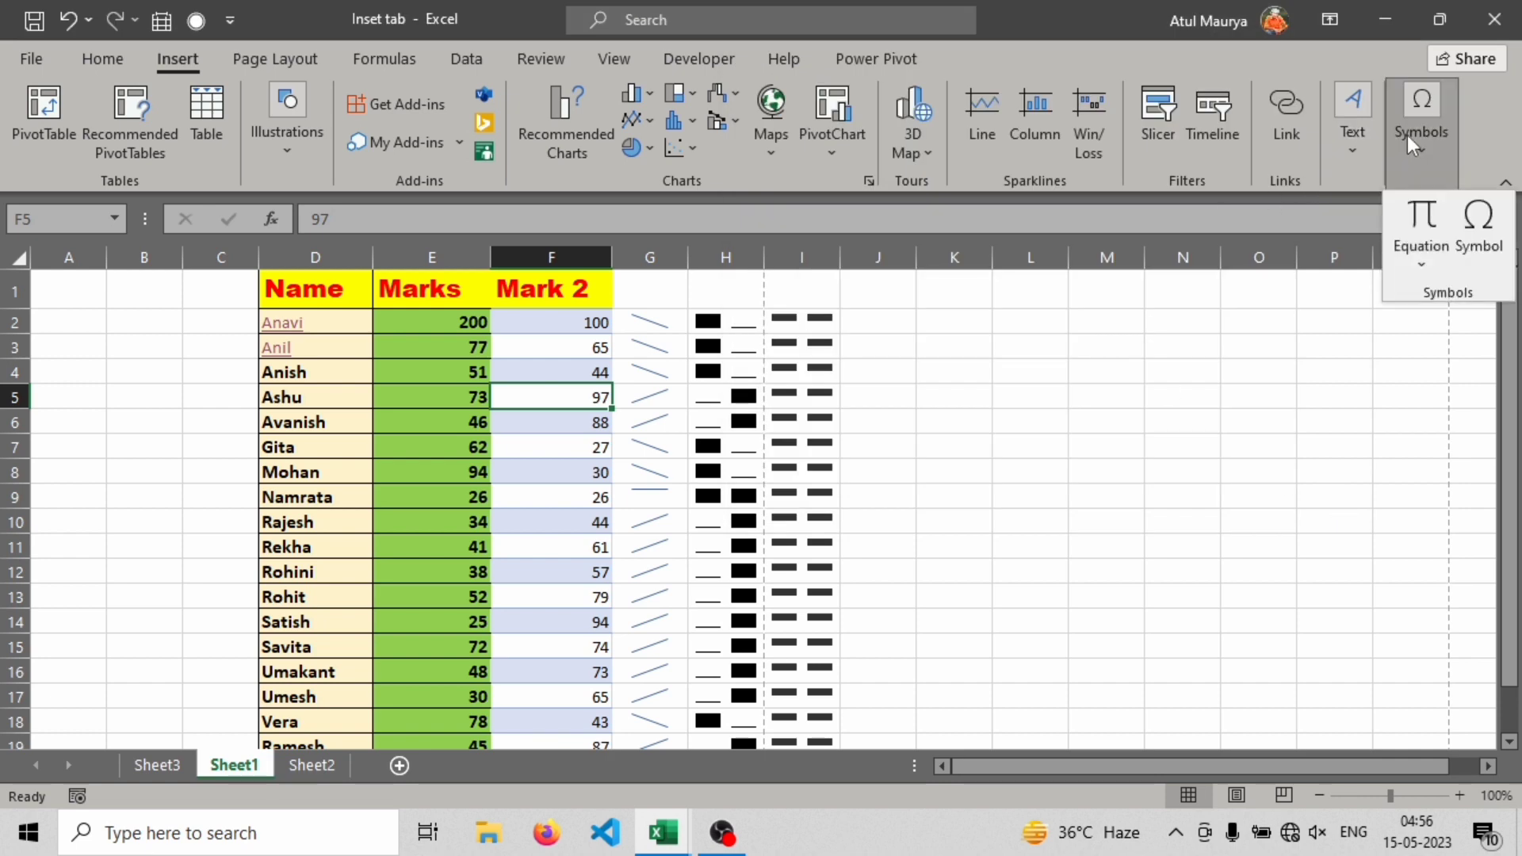
left_click(1424, 260)
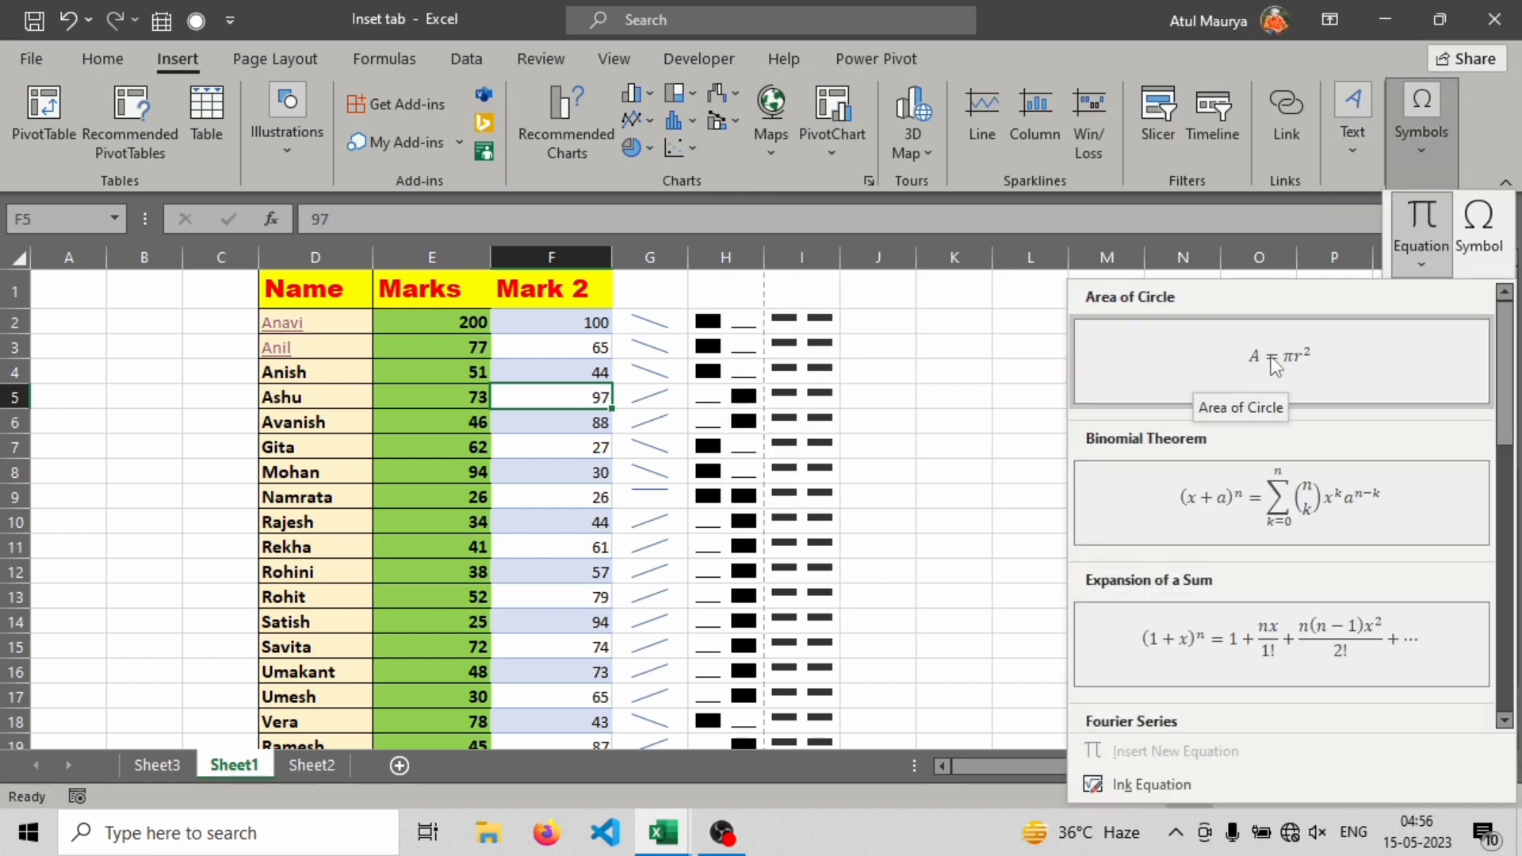
left_click(1292, 496)
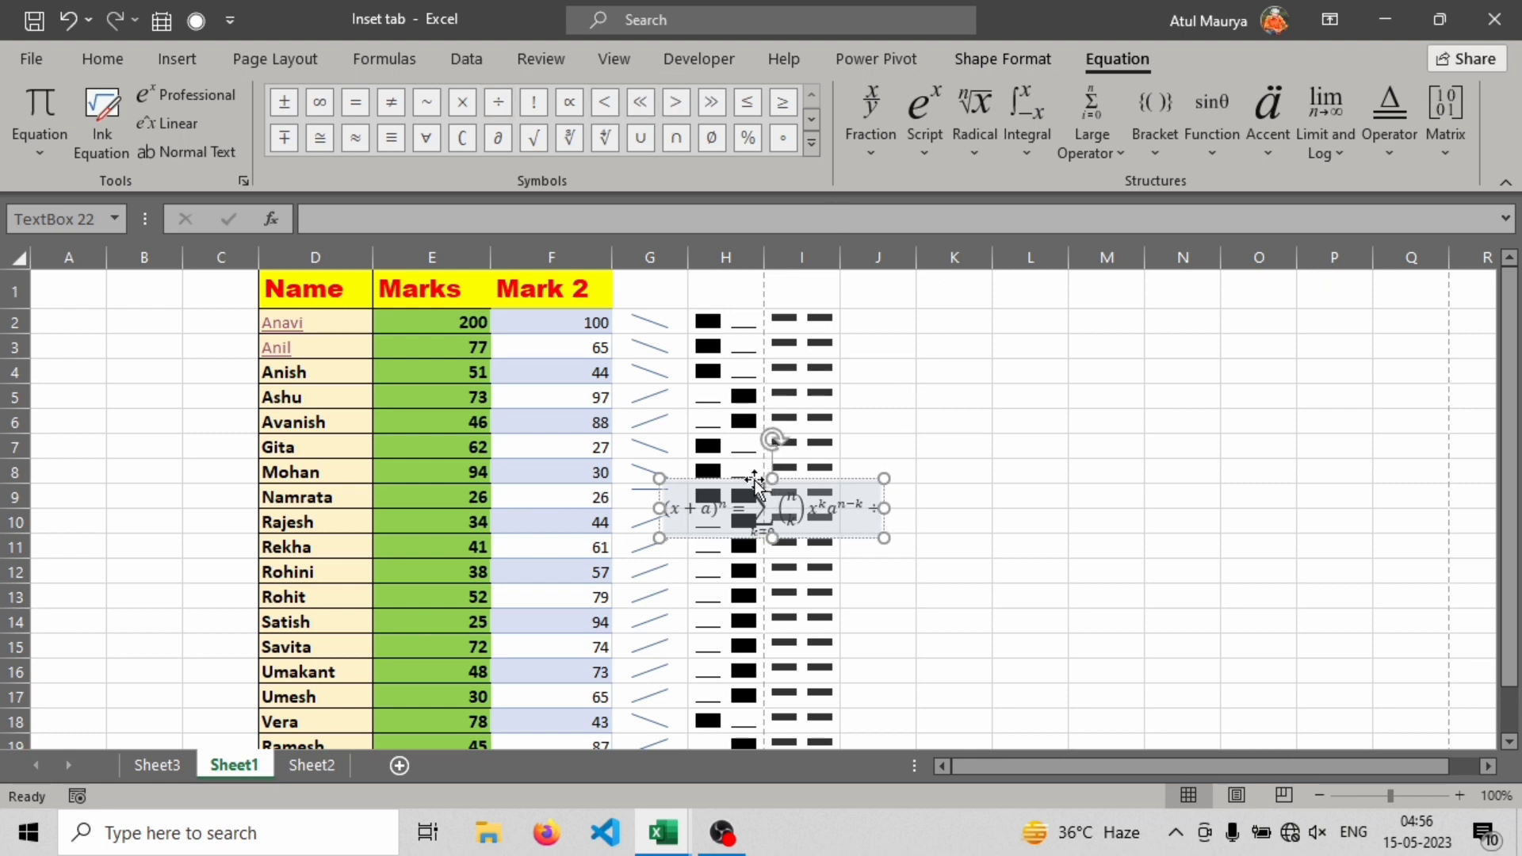
left_click_drag(755, 480, 1084, 369)
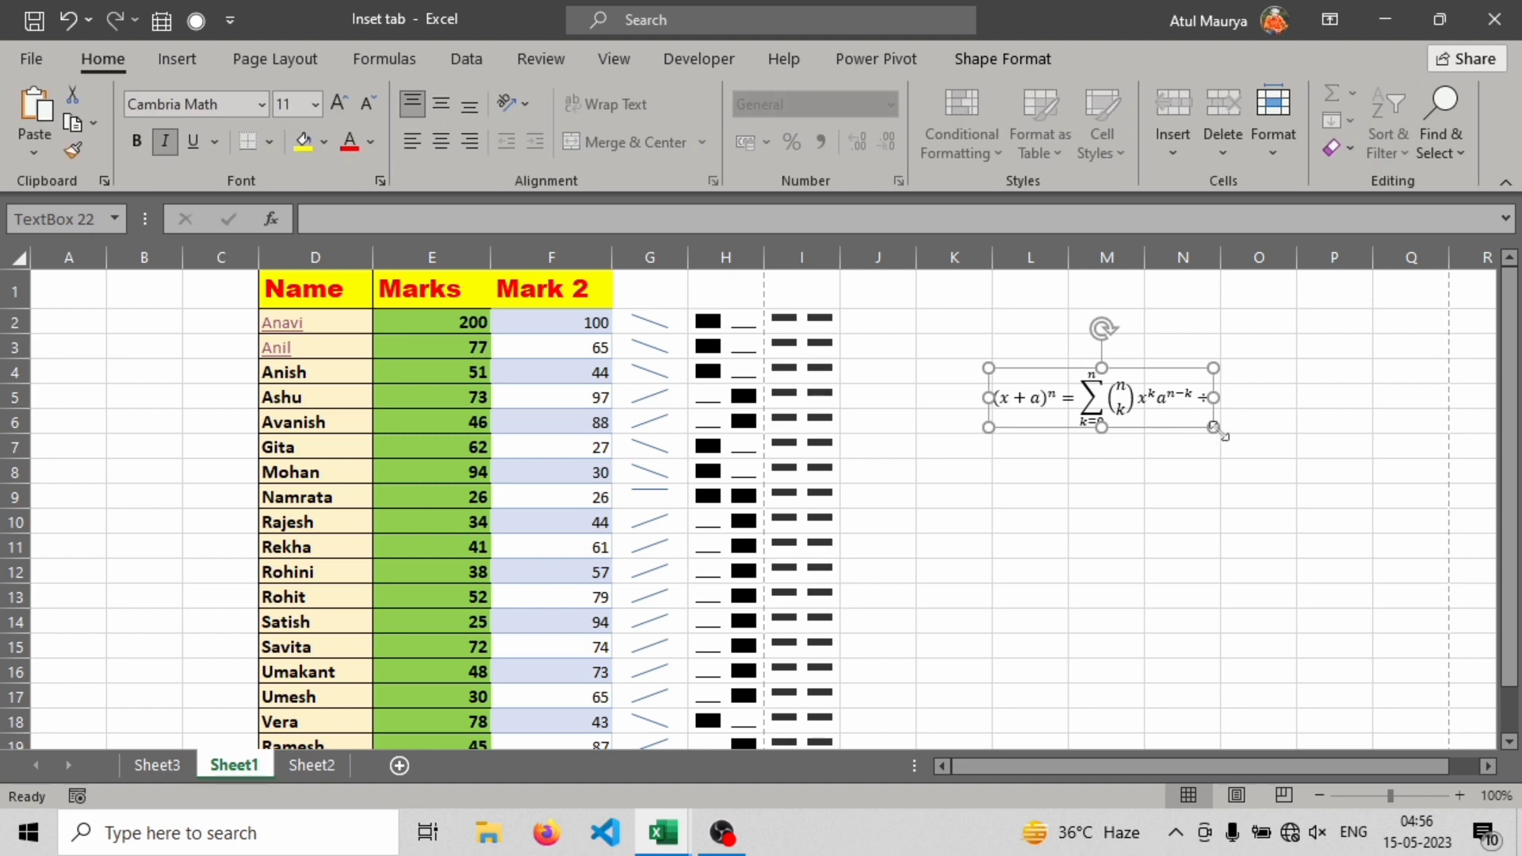
left_click_drag(1212, 428, 1346, 476)
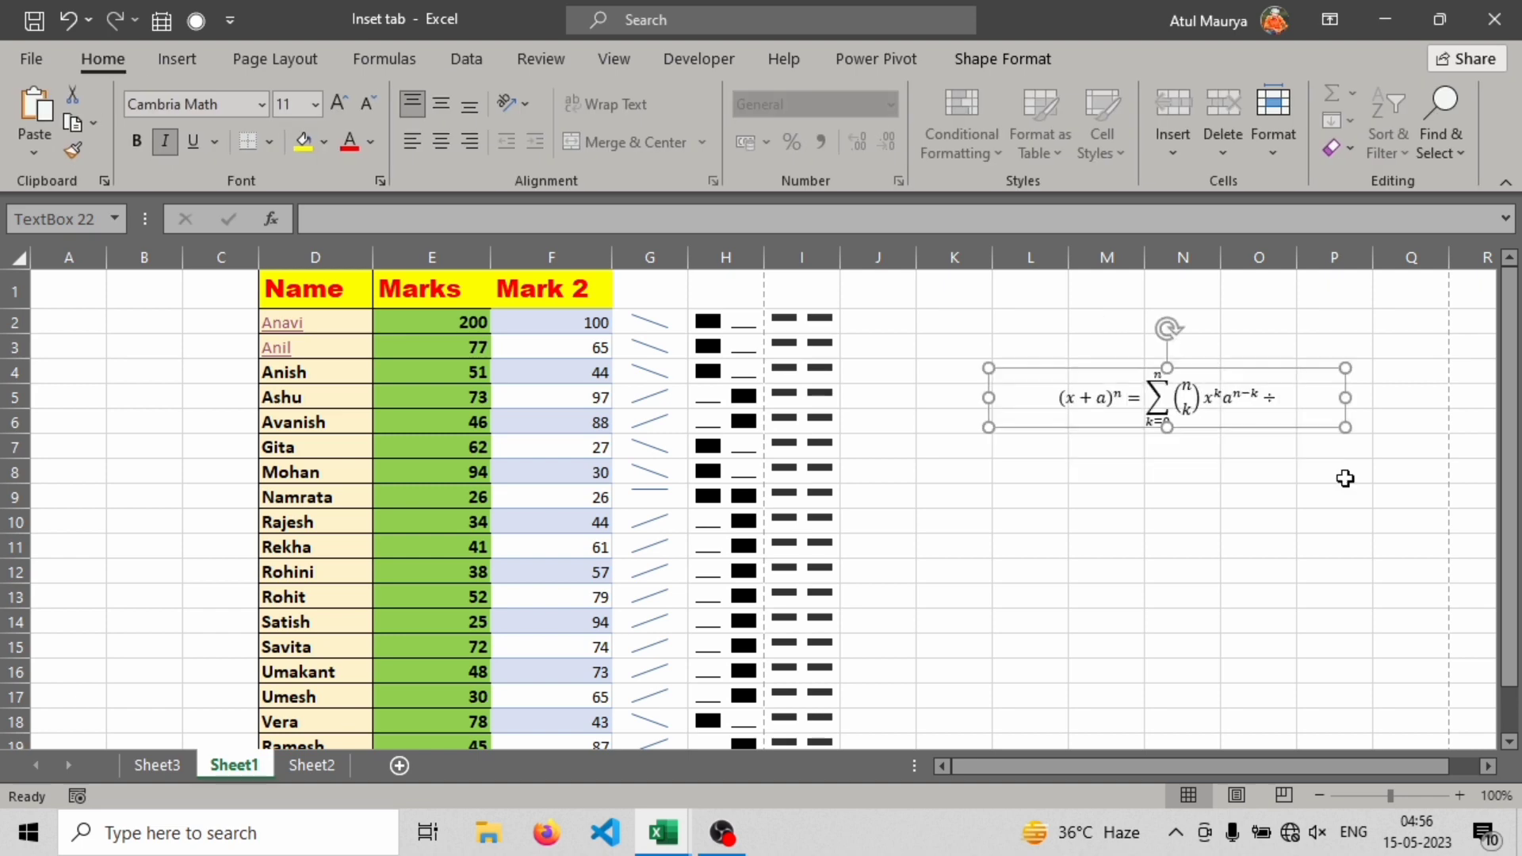
Browse the gallery of built-in equations down to the Trig Identity entries without inserting one
left_click(165, 65)
left_click(1408, 154)
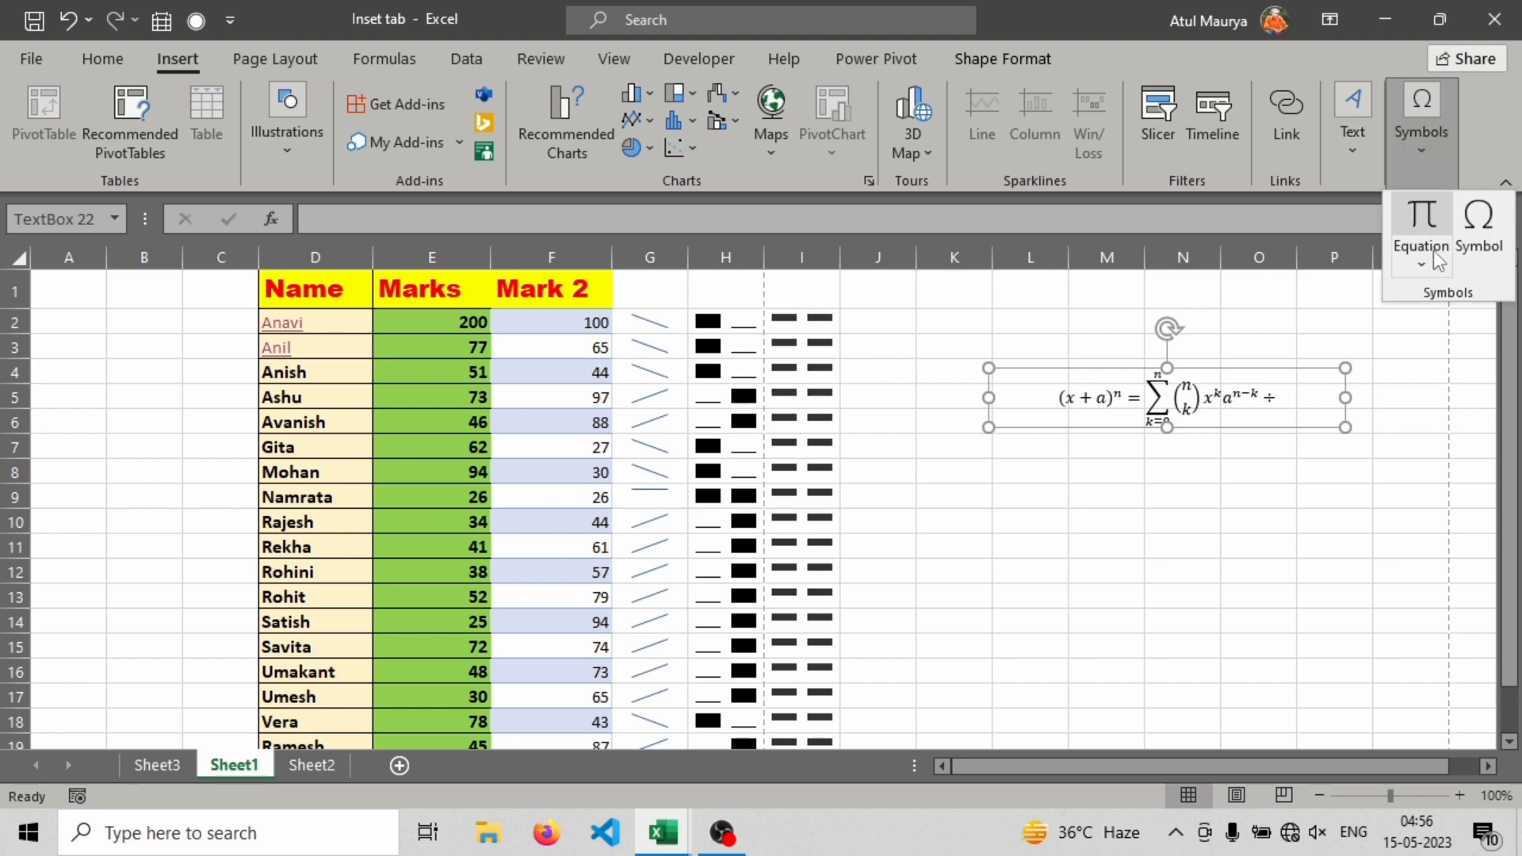
left_click(1429, 263)
scroll(1338, 536, "down", 4)
scroll(1338, 535, "down", 2)
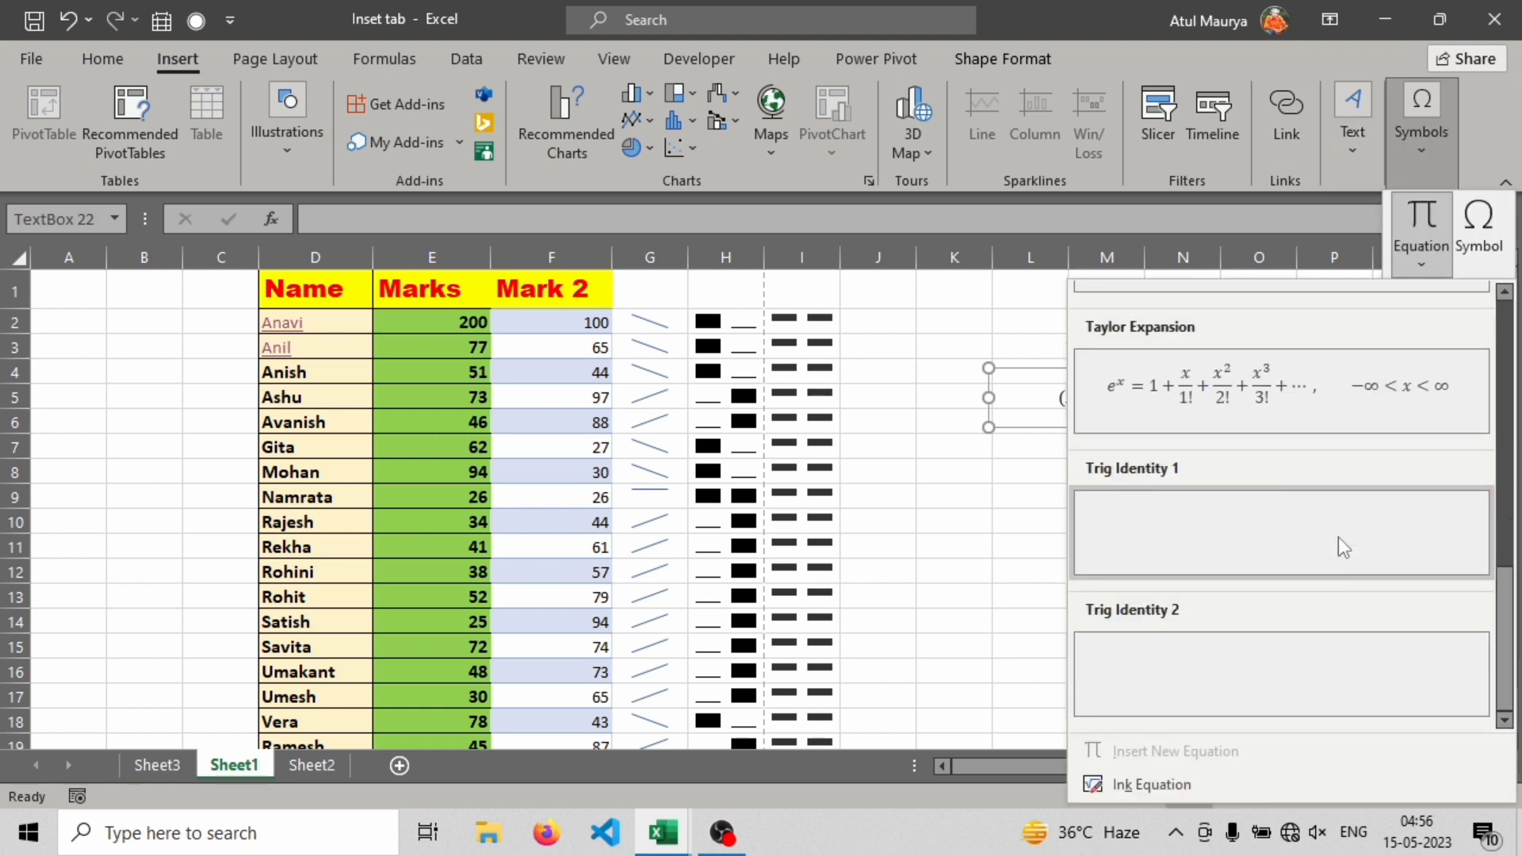
scroll(1338, 535, "up", 6)
Try to insert the Trade Mark Sign from the recently used symbols while the equation's text box is selected
left_click(1479, 269)
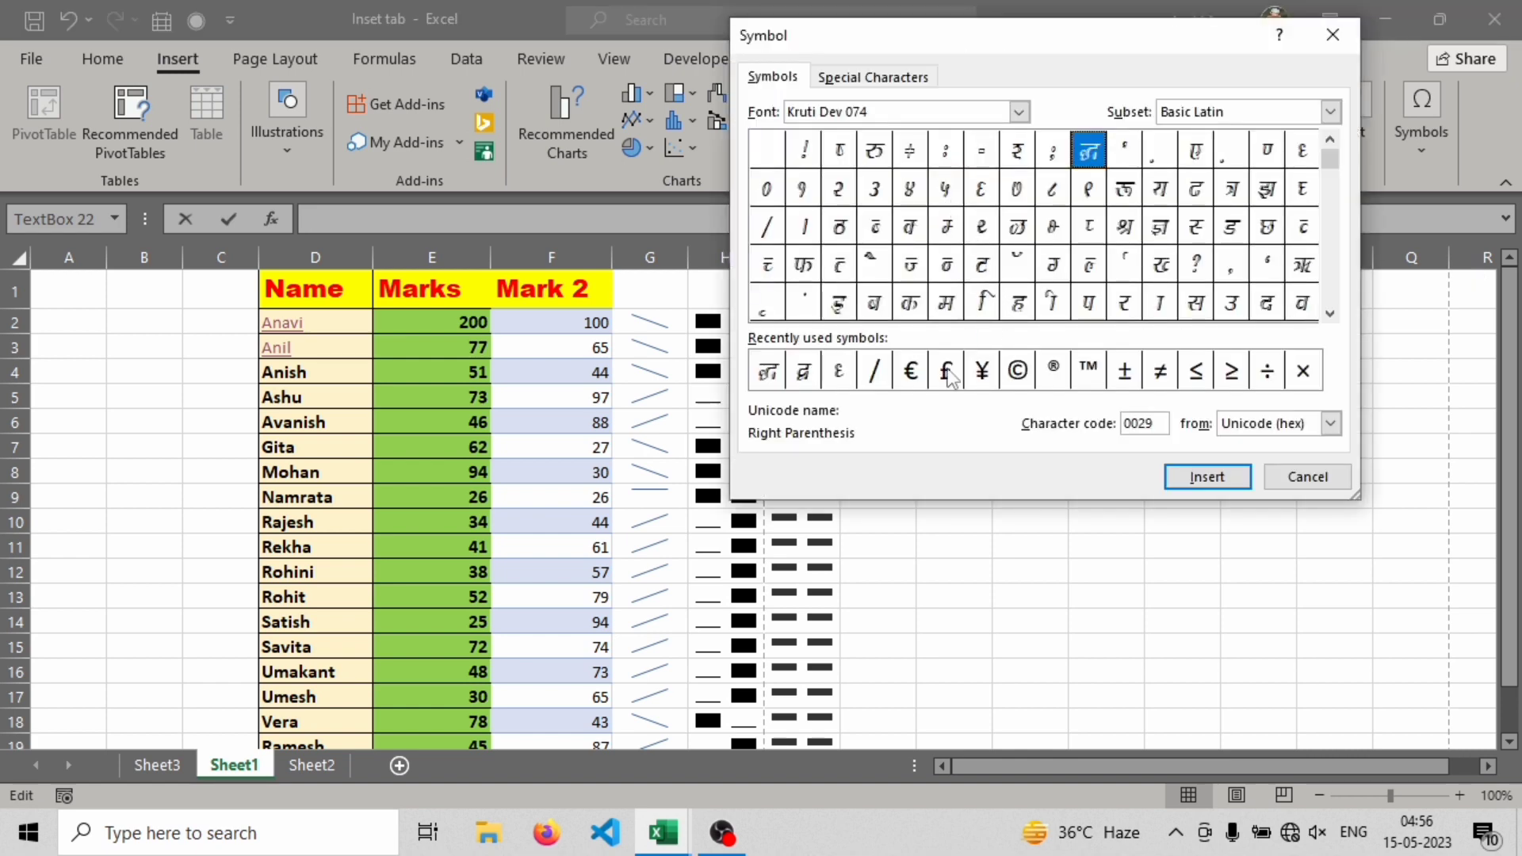
left_click(1303, 370)
left_click(1088, 370)
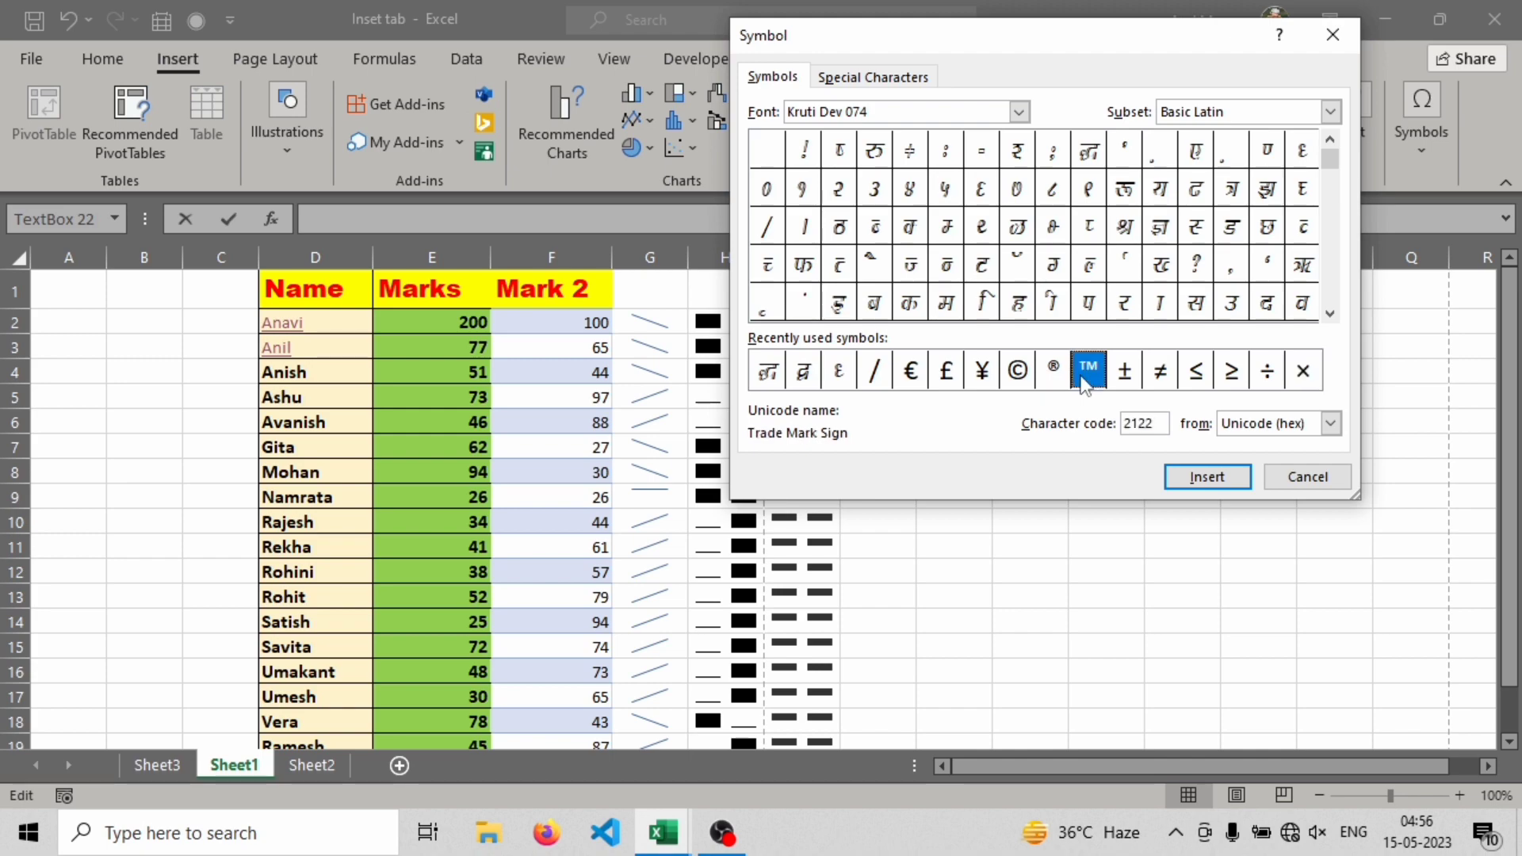
left_click(1204, 478)
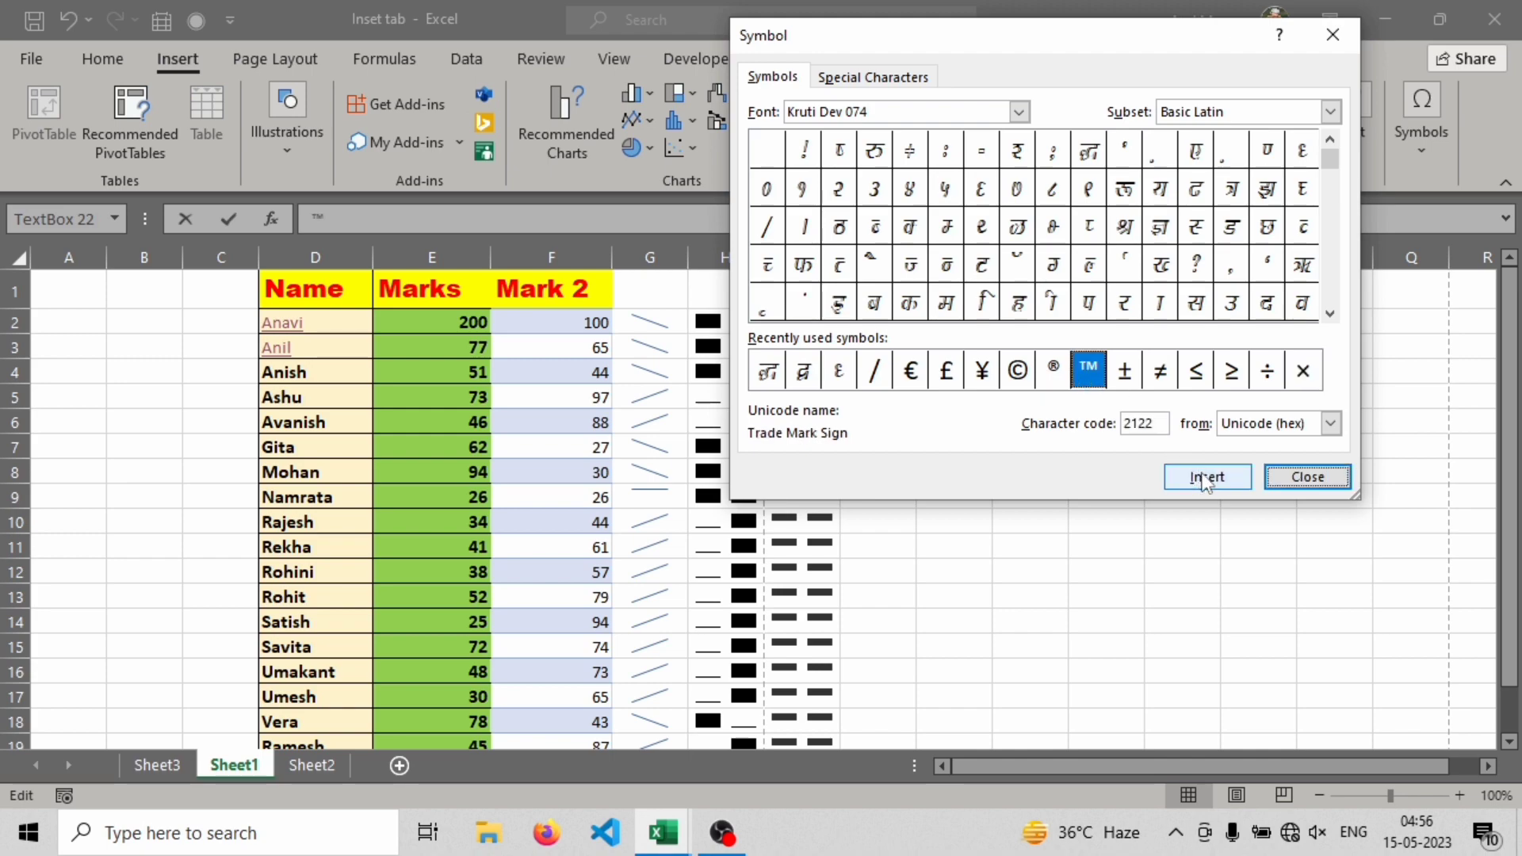
left_click_drag(964, 50, 1033, 24)
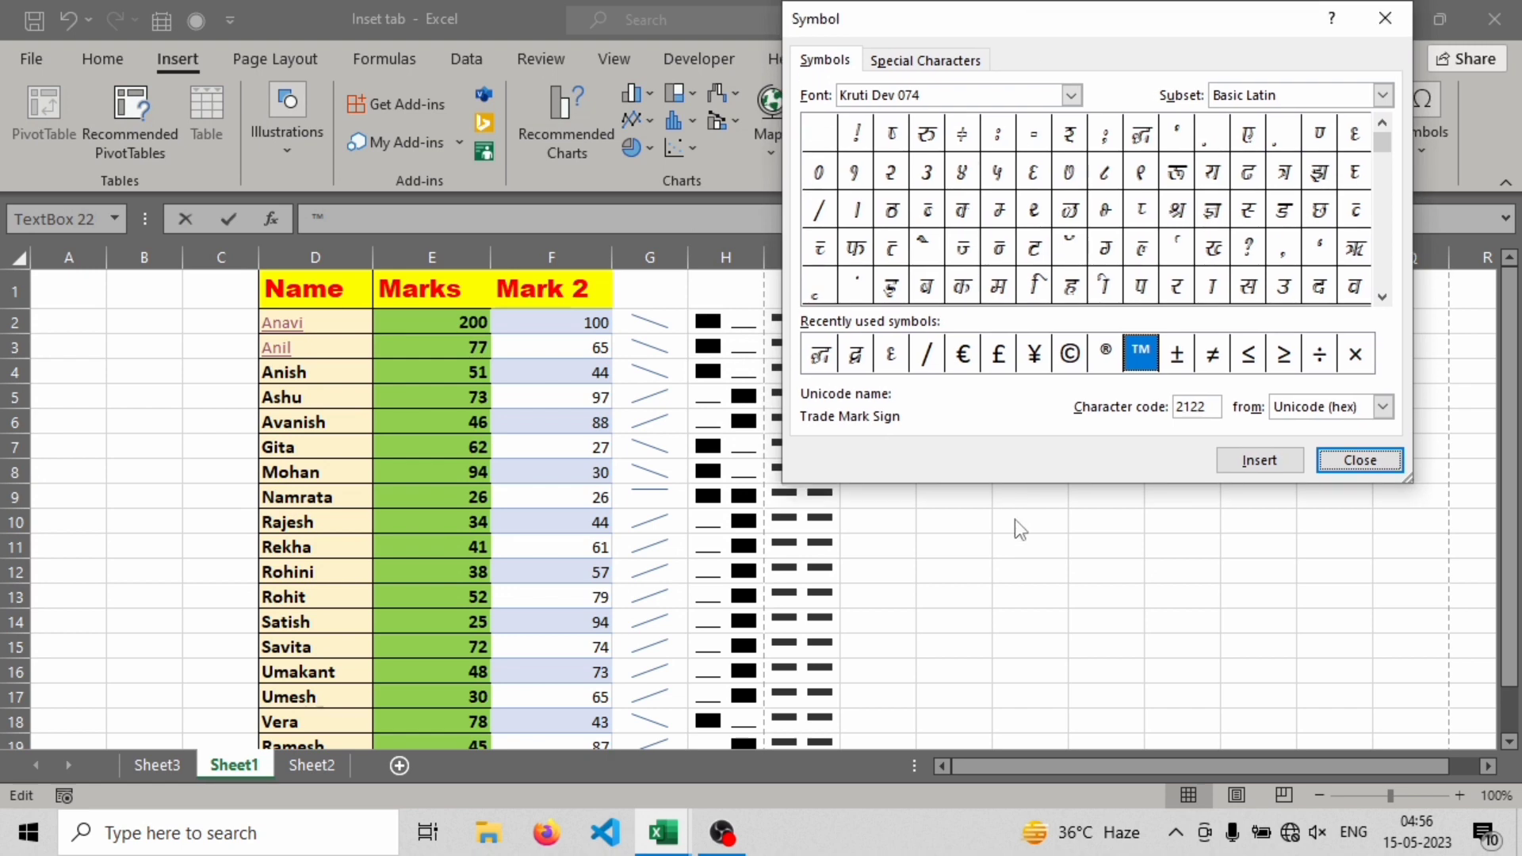
left_click(1385, 18)
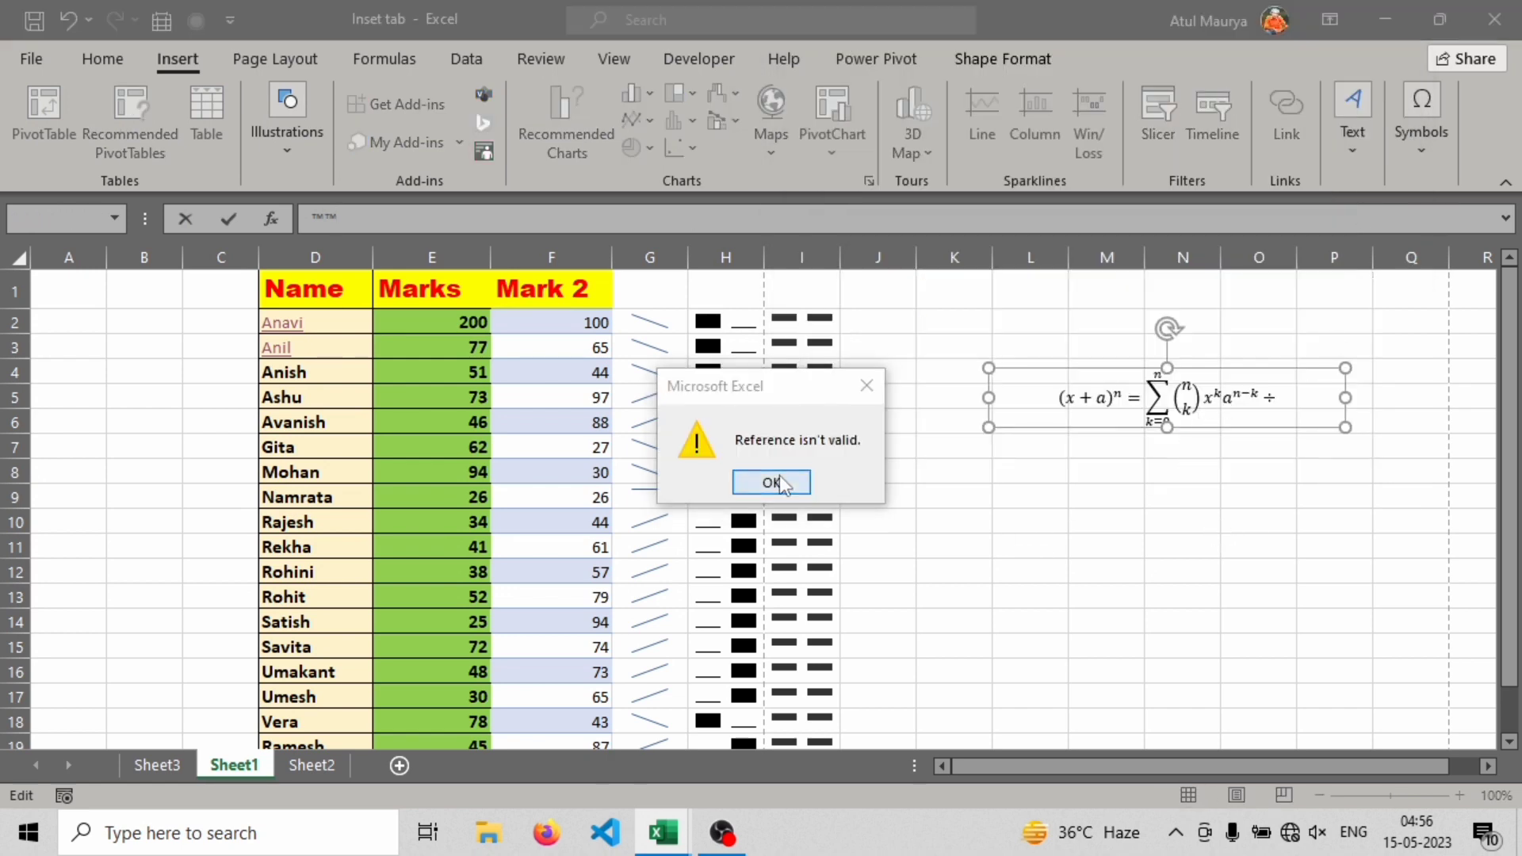
Dismiss the reference errors and discard the pending trade mark characters from the formula bar
left_click(775, 479)
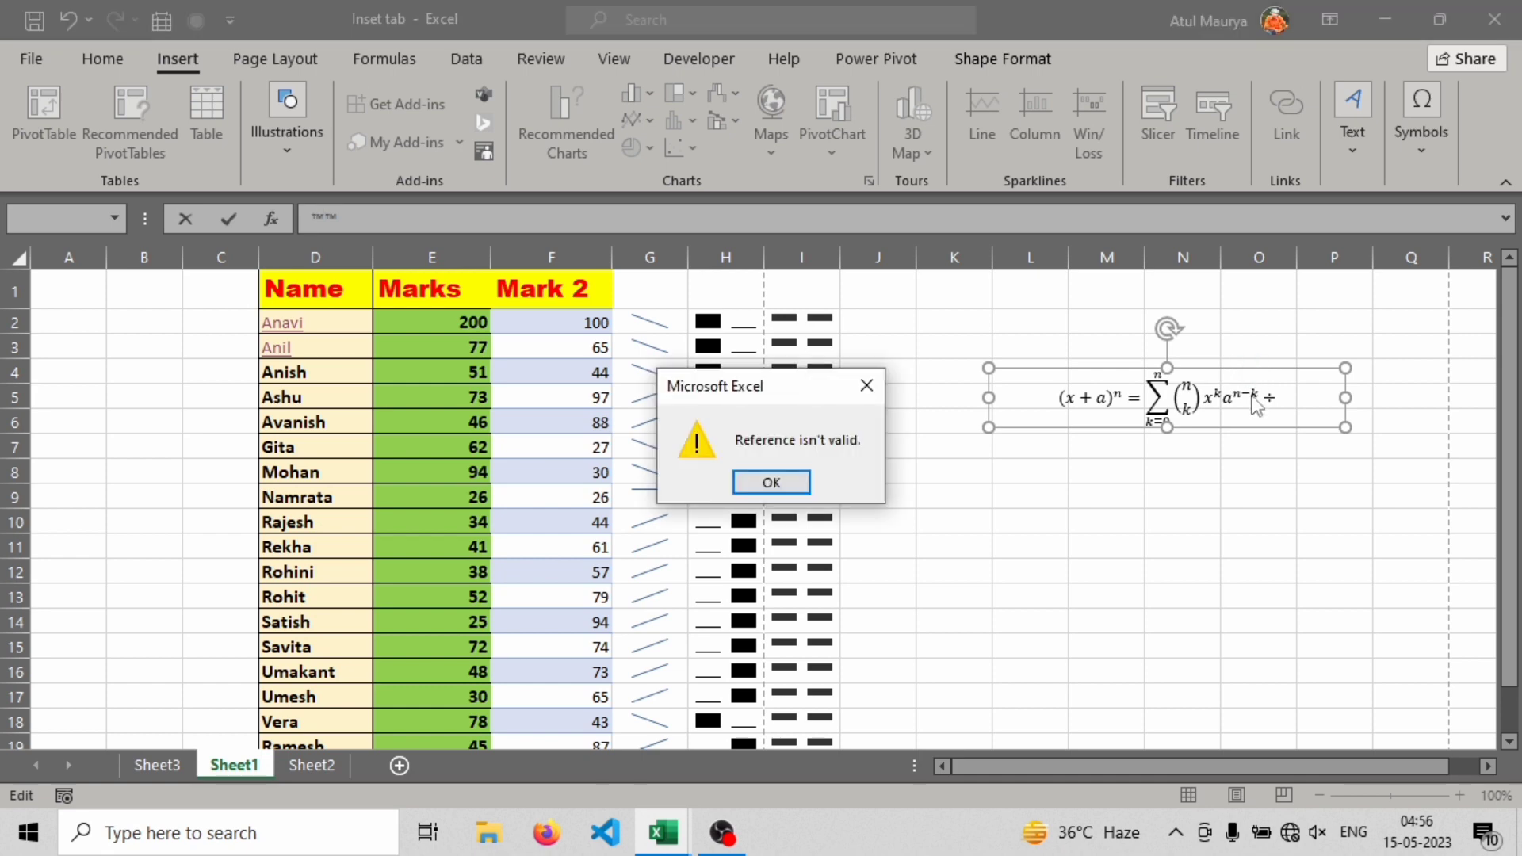
left_click(771, 481)
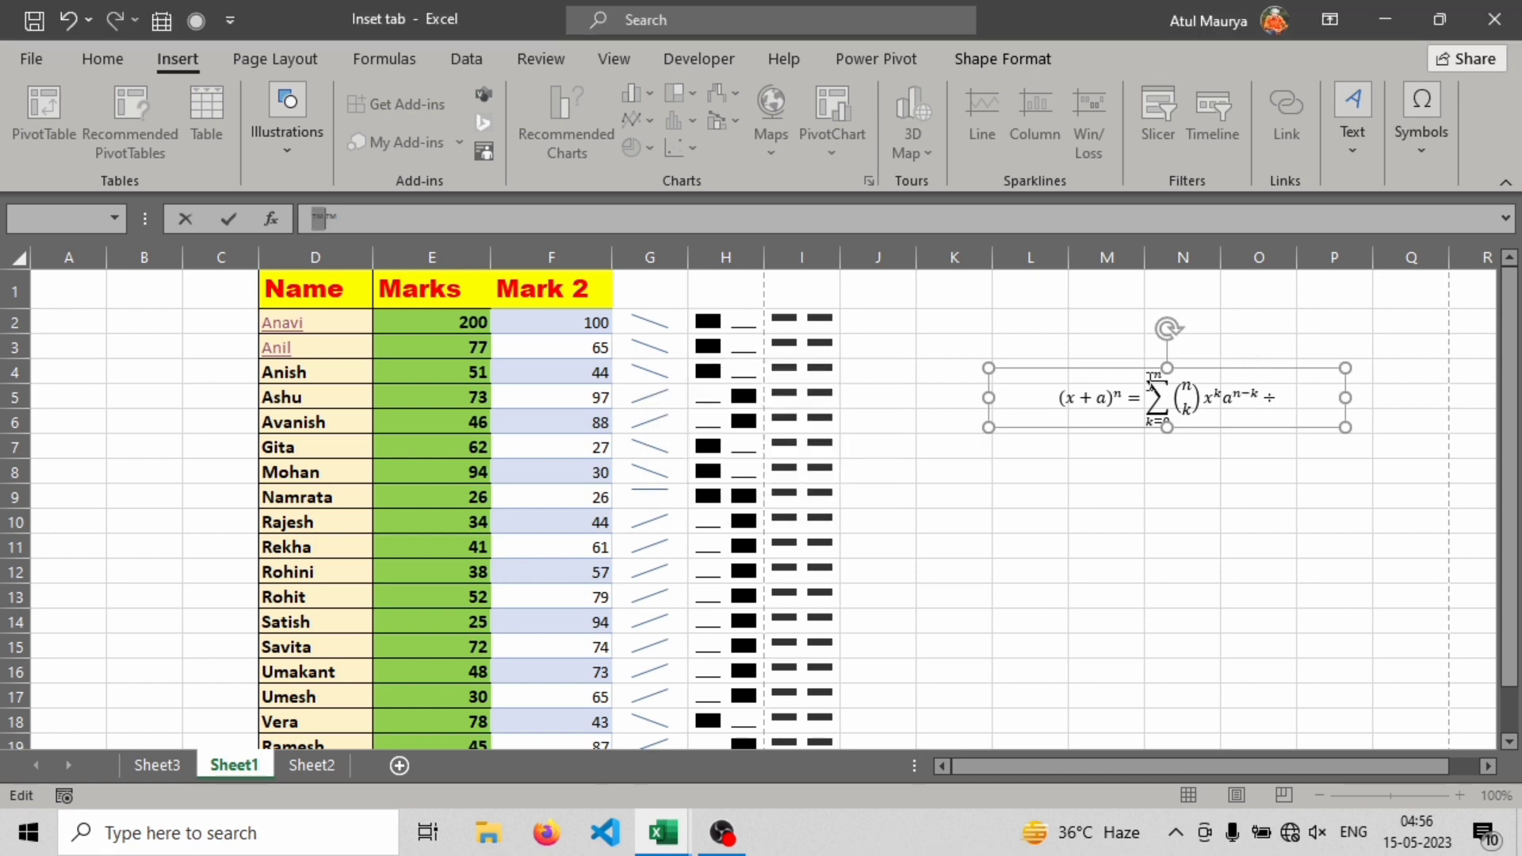
left_click(1097, 369)
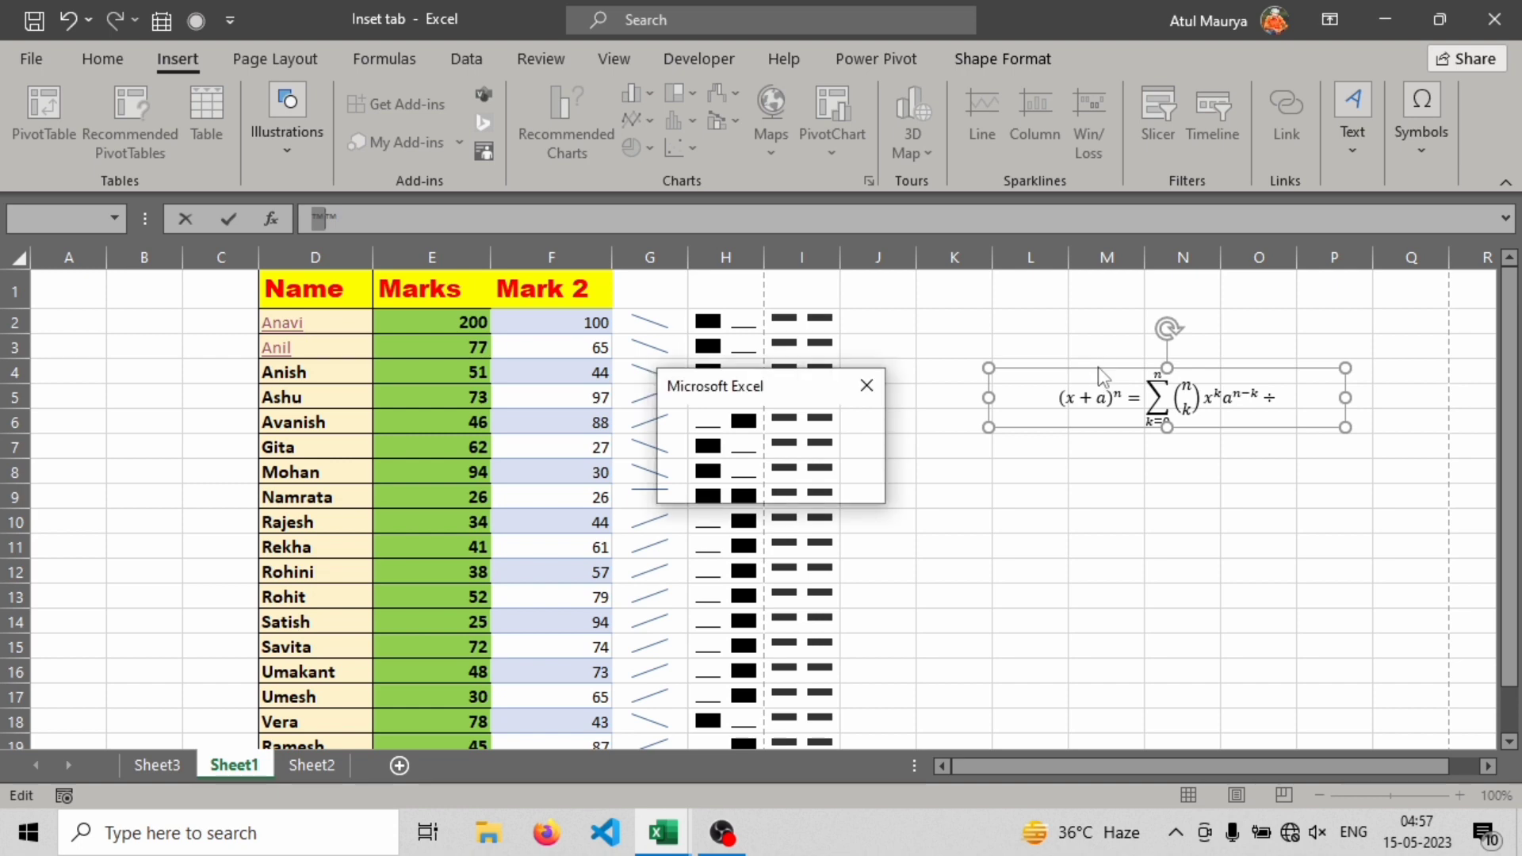
left_click(867, 387)
left_click(1101, 578)
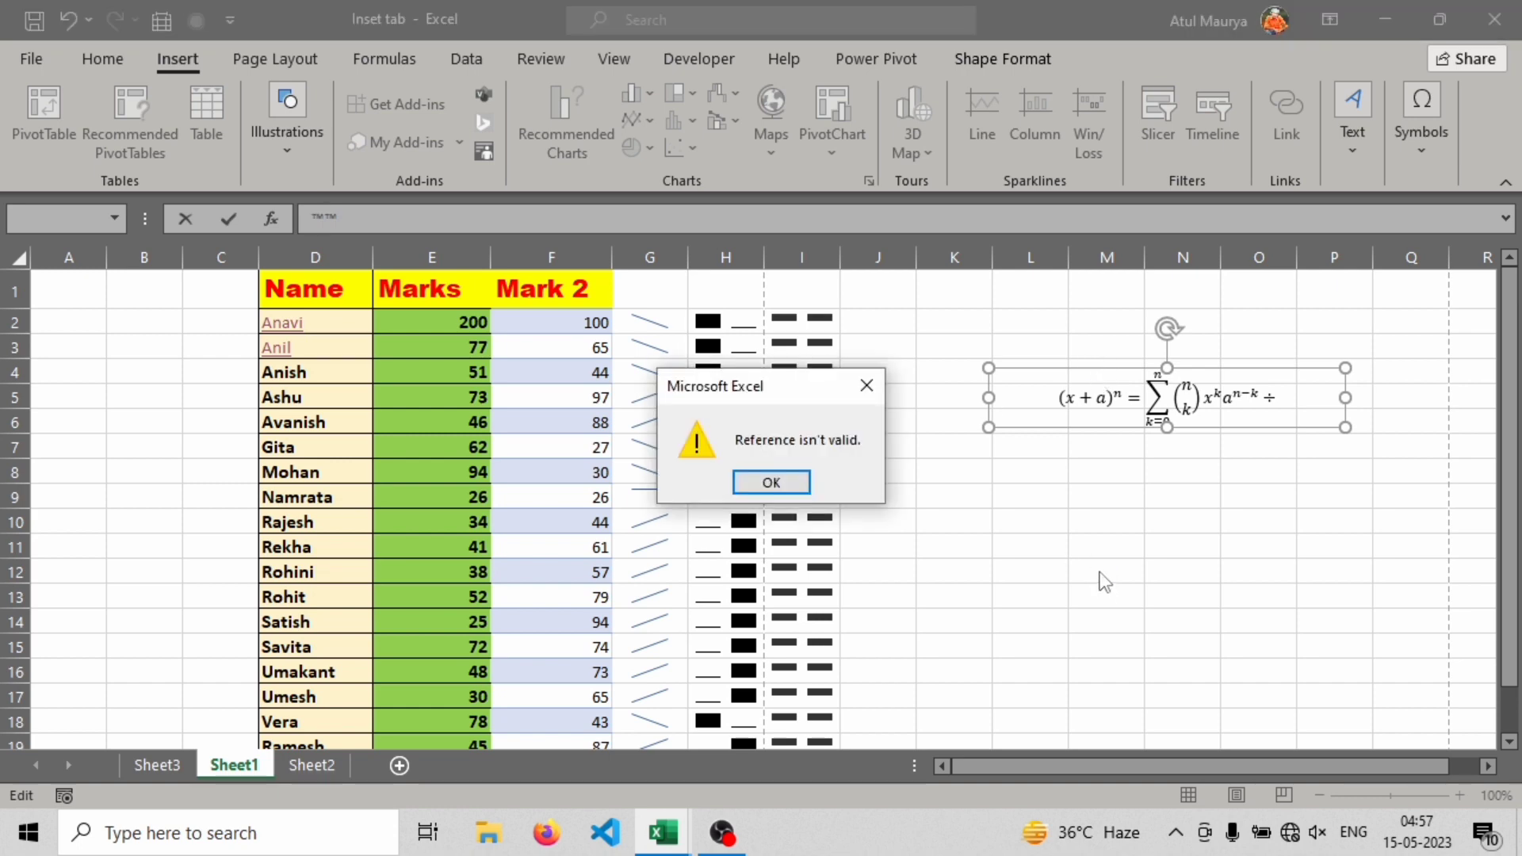
left_click(805, 483)
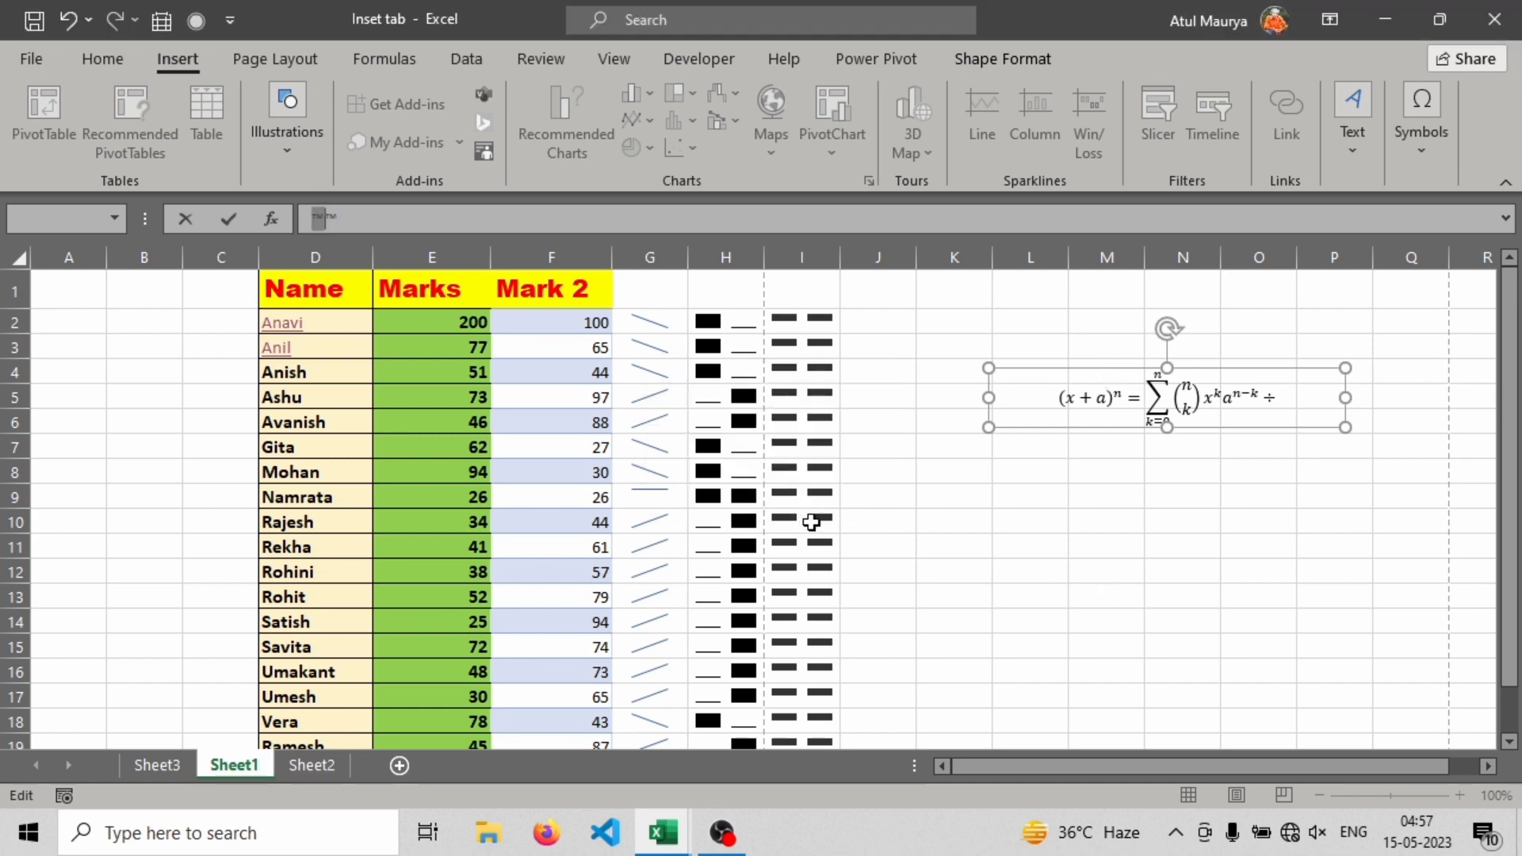
left_click(740, 617)
double_click(352, 220)
left_click(1032, 459)
left_click(866, 386)
left_click(333, 773)
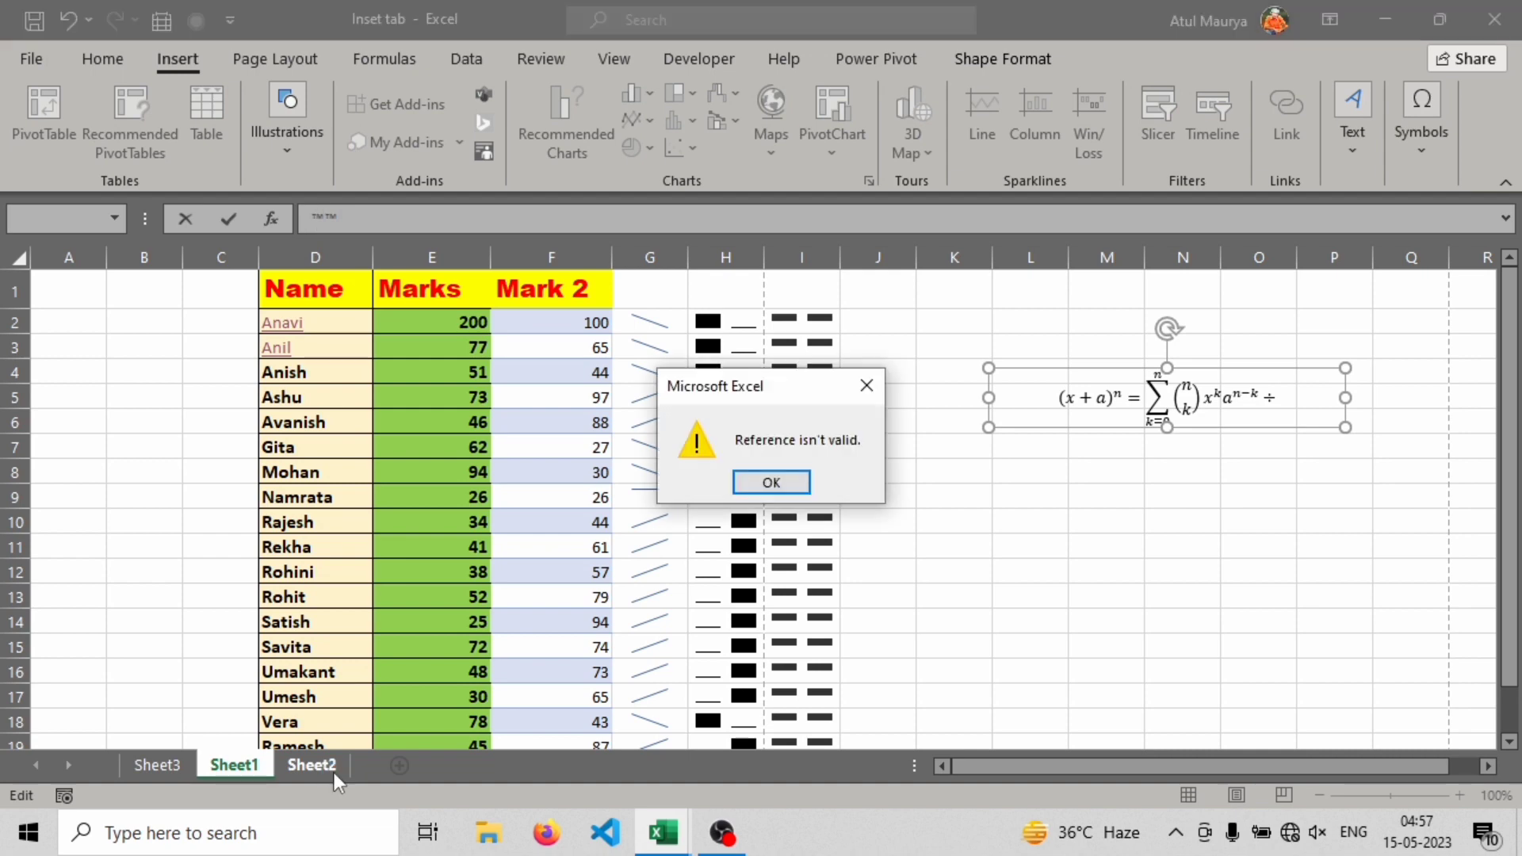
left_click(771, 482)
left_click(359, 228)
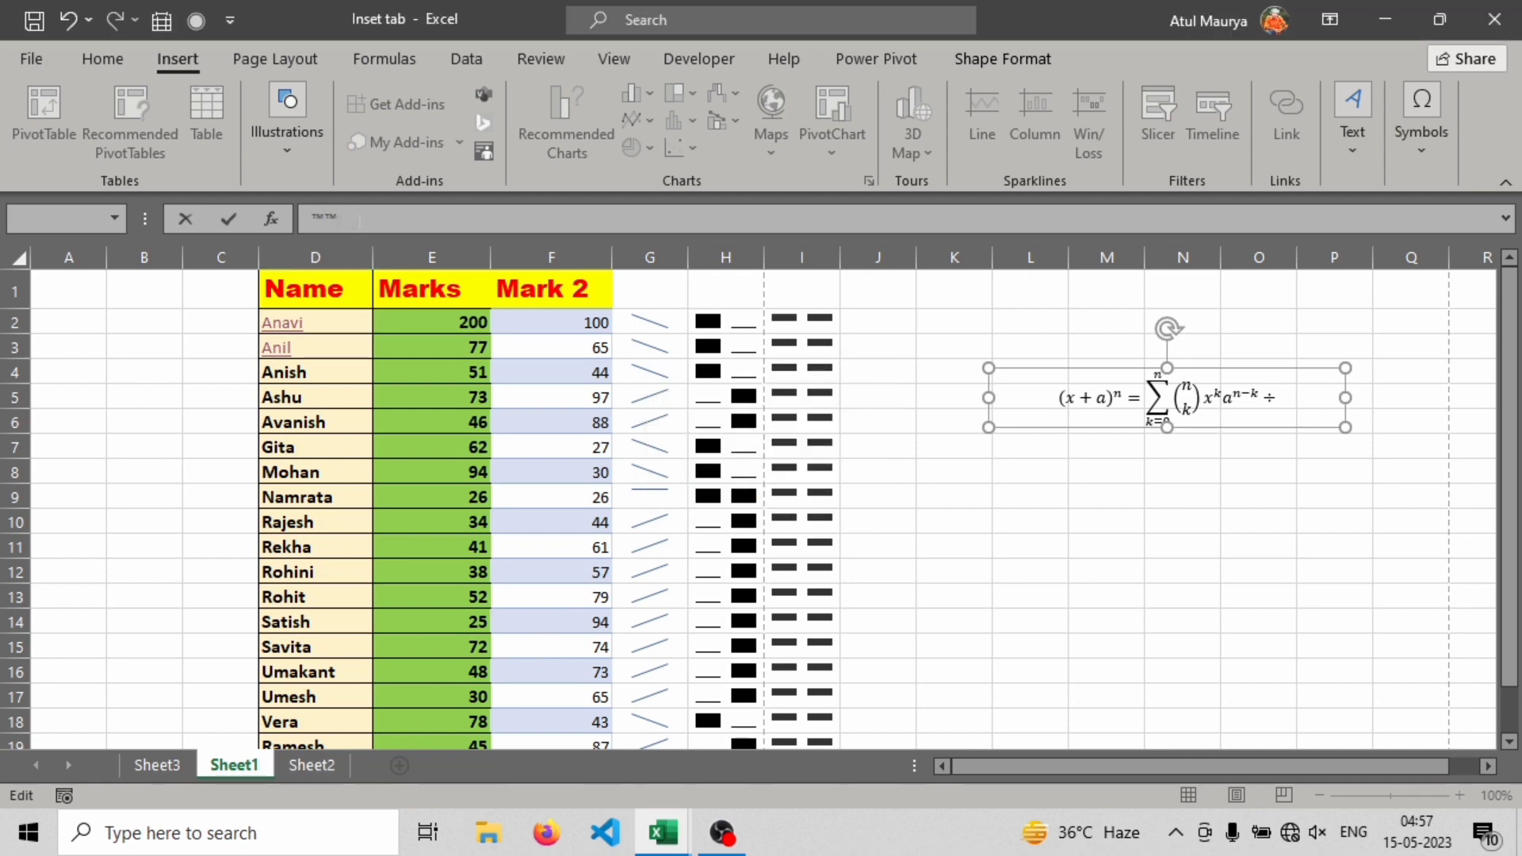
Insert the South East Arrow and South West Arrow symbols in cell L10
left_click(1063, 521)
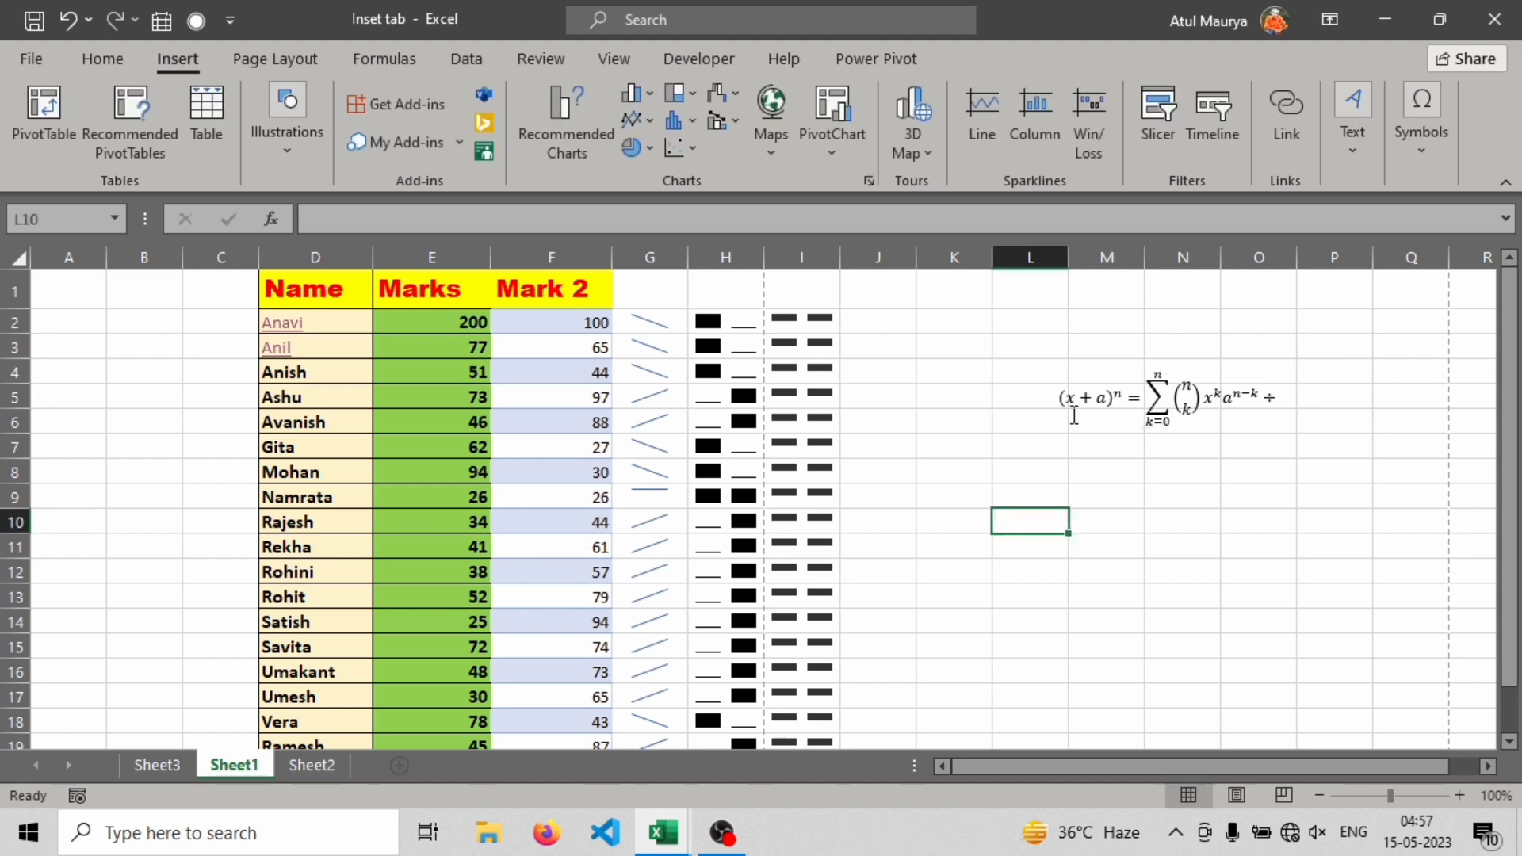
left_click(1411, 157)
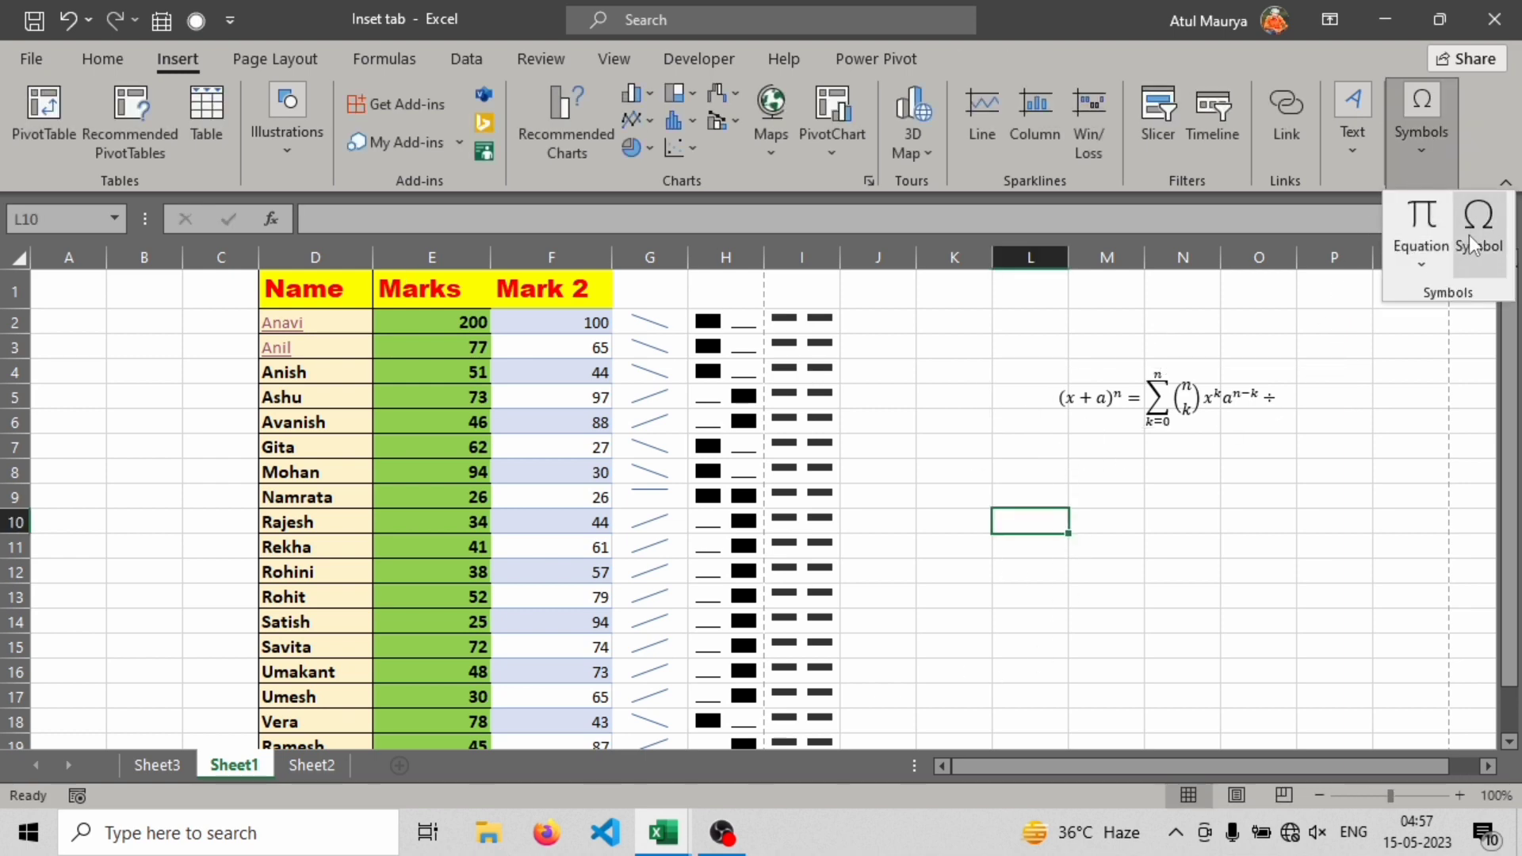
left_click(1467, 234)
left_click(874, 211)
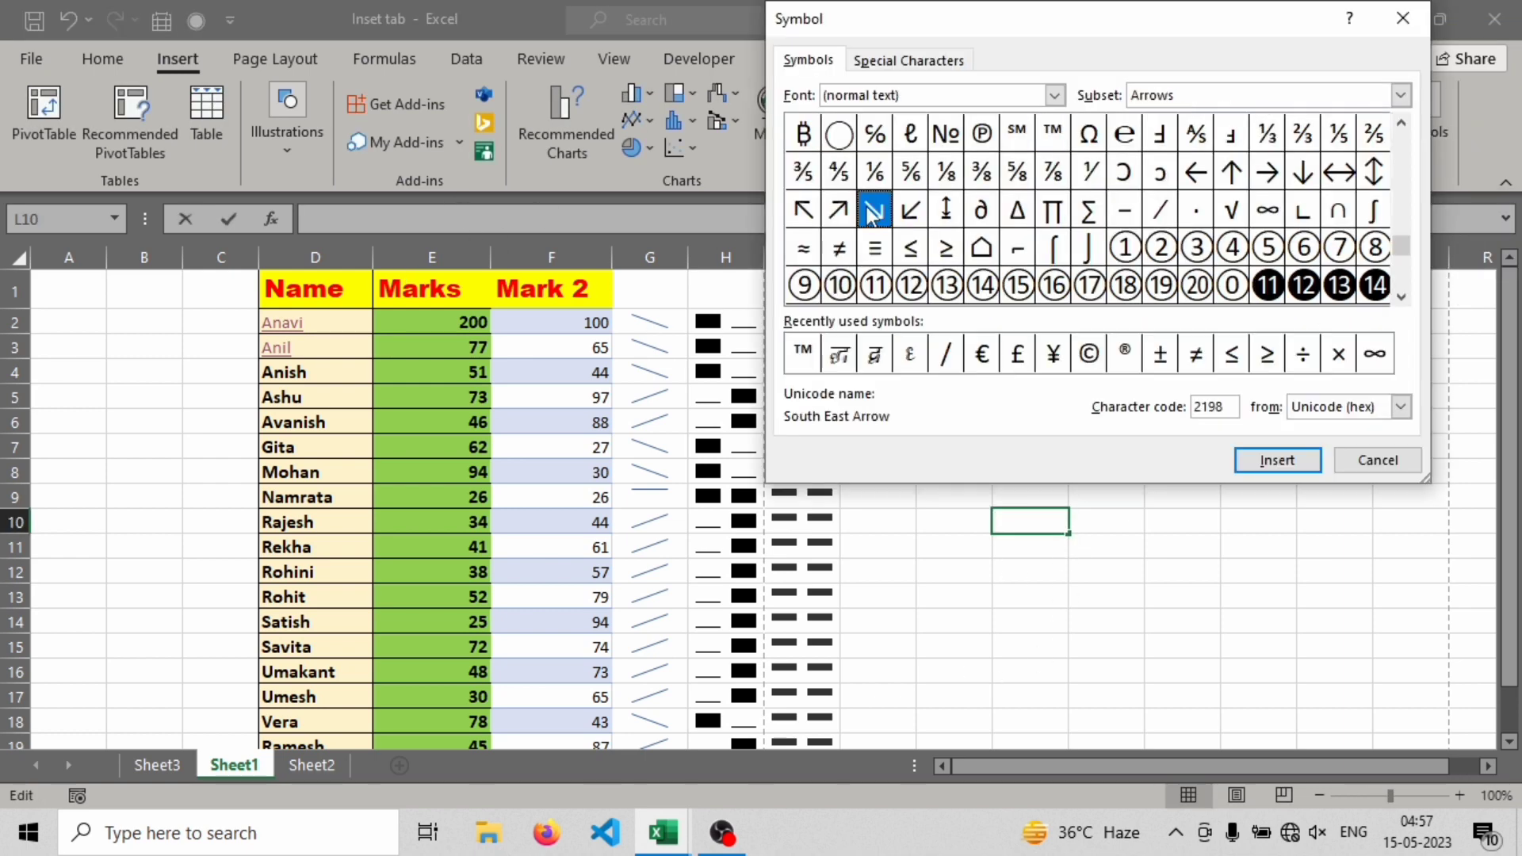
left_click(1284, 459)
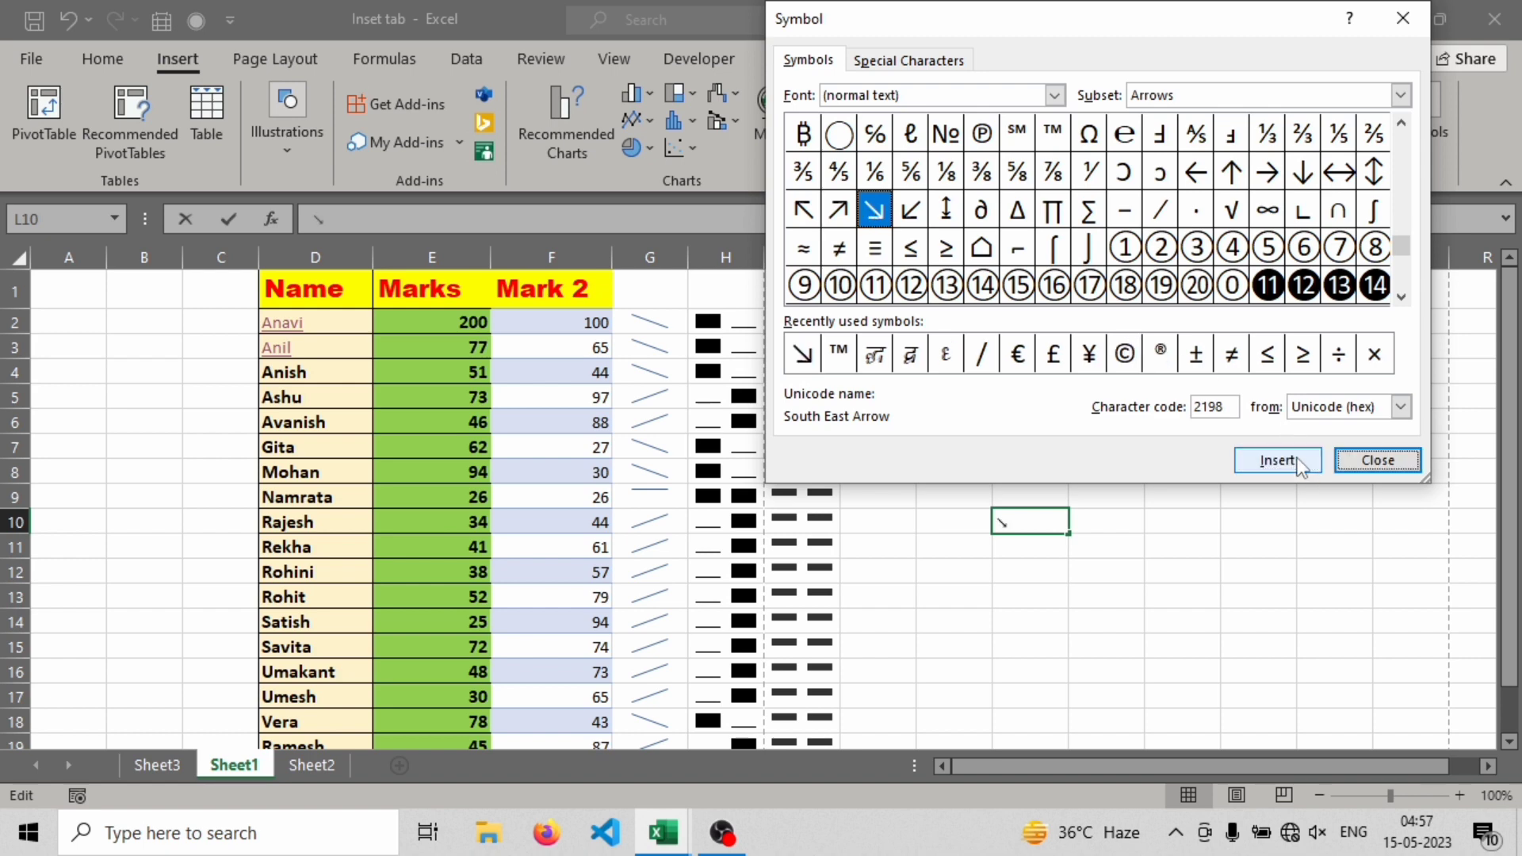
left_click(910, 211)
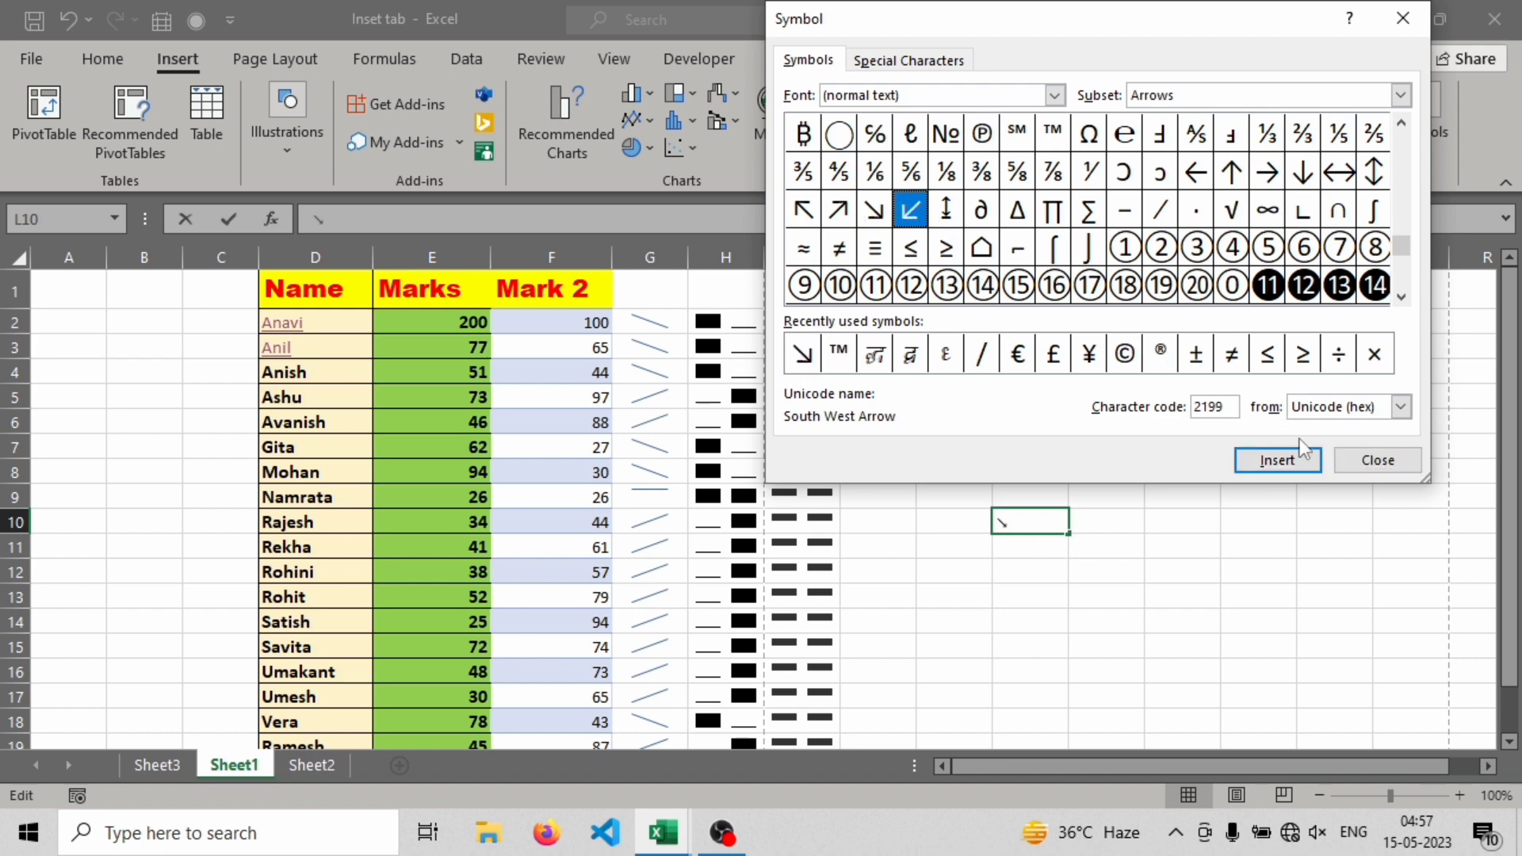
left_click(1296, 458)
Append the Right Curly Bracket, Right Parenthesis and Trade Mark Sign from the recently used symbols to cell L10
left_click(946, 353)
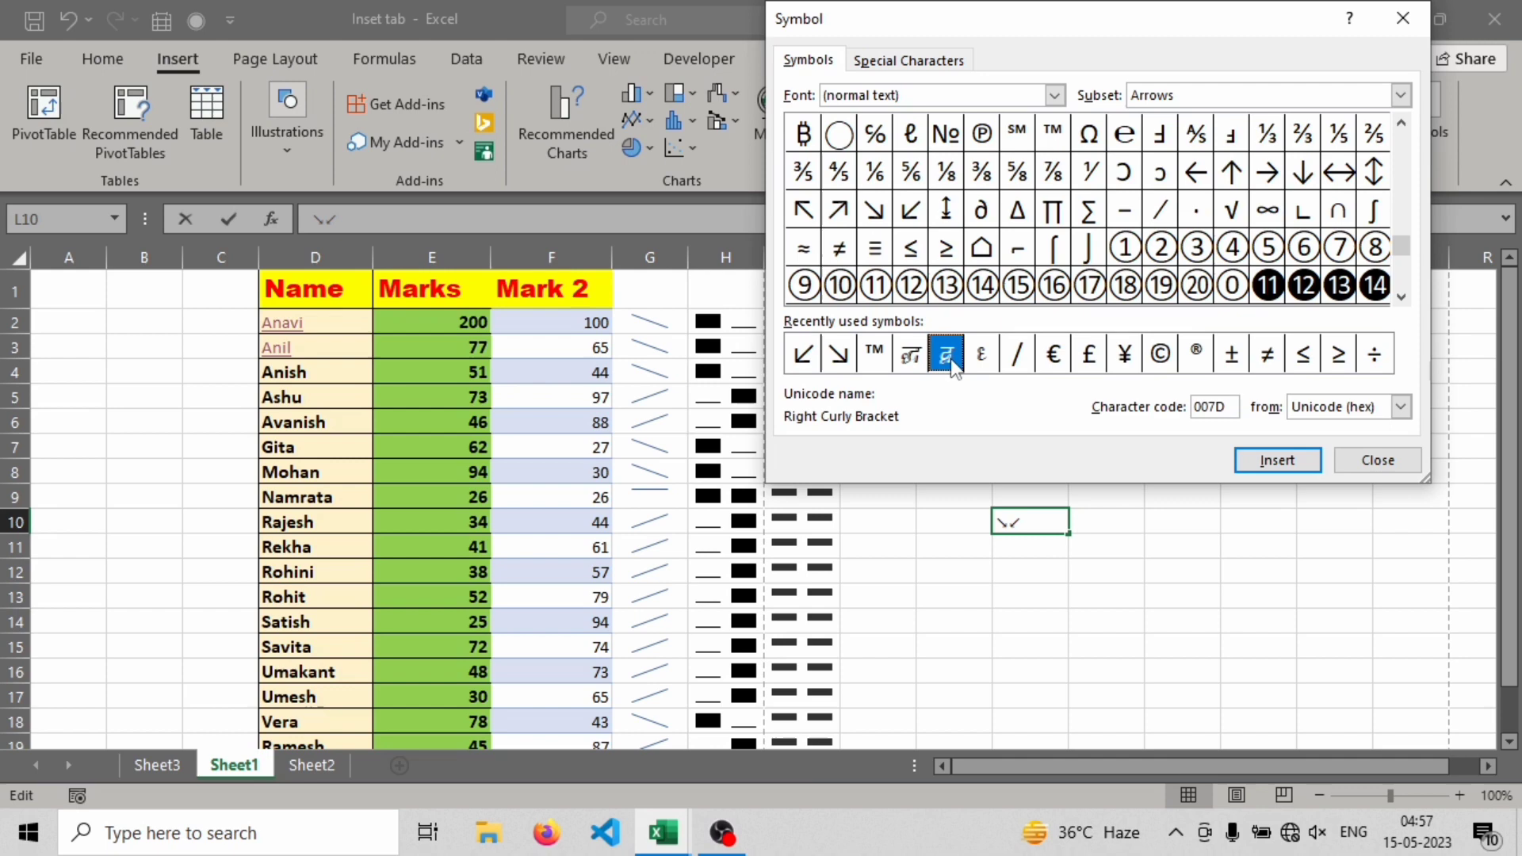
left_click(1284, 461)
left_click(908, 358)
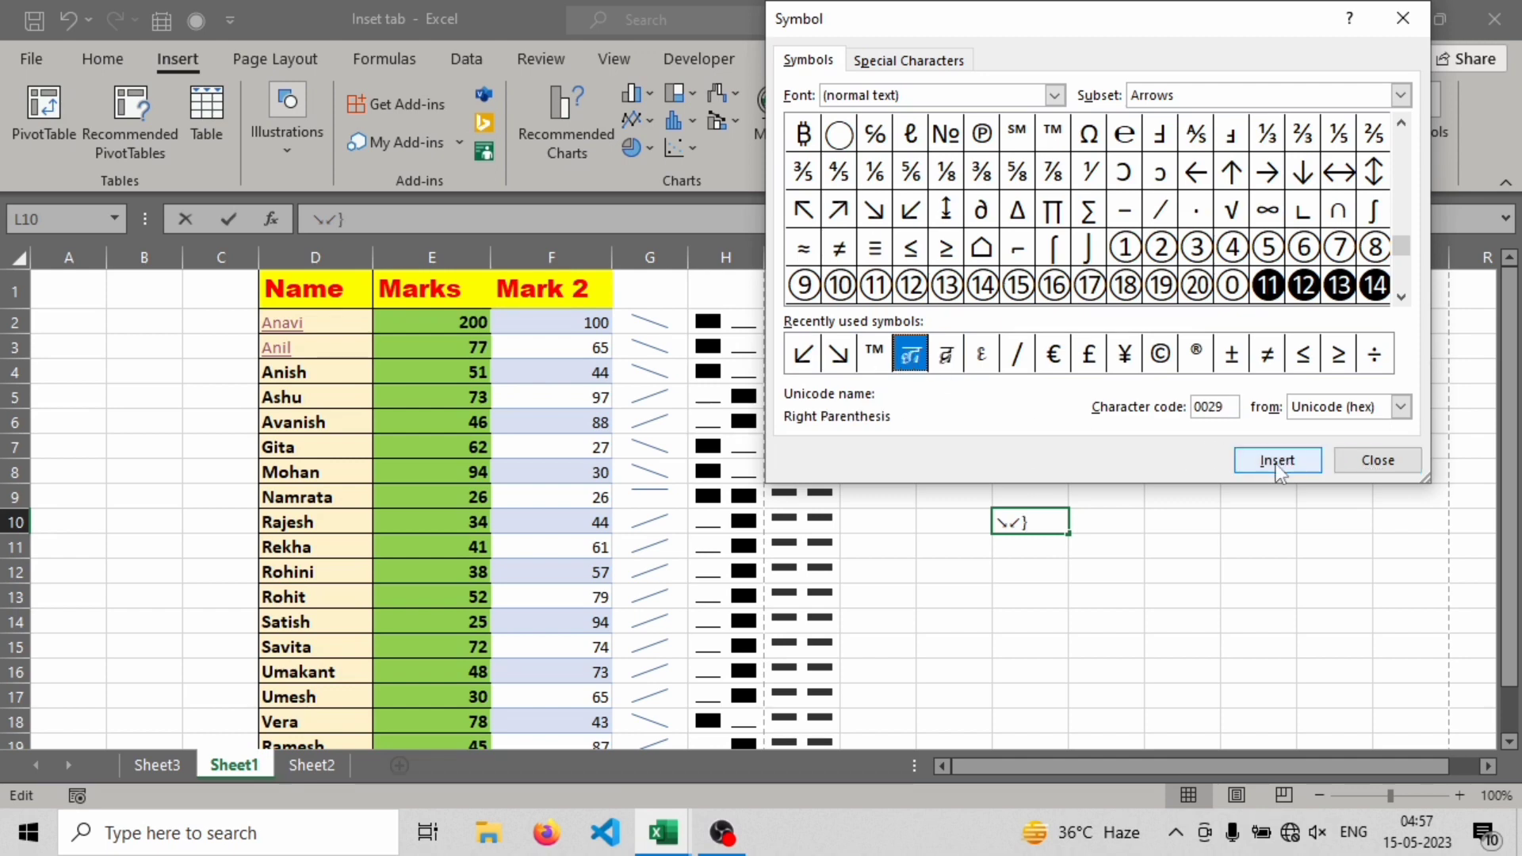
left_click(1279, 466)
left_click(868, 354)
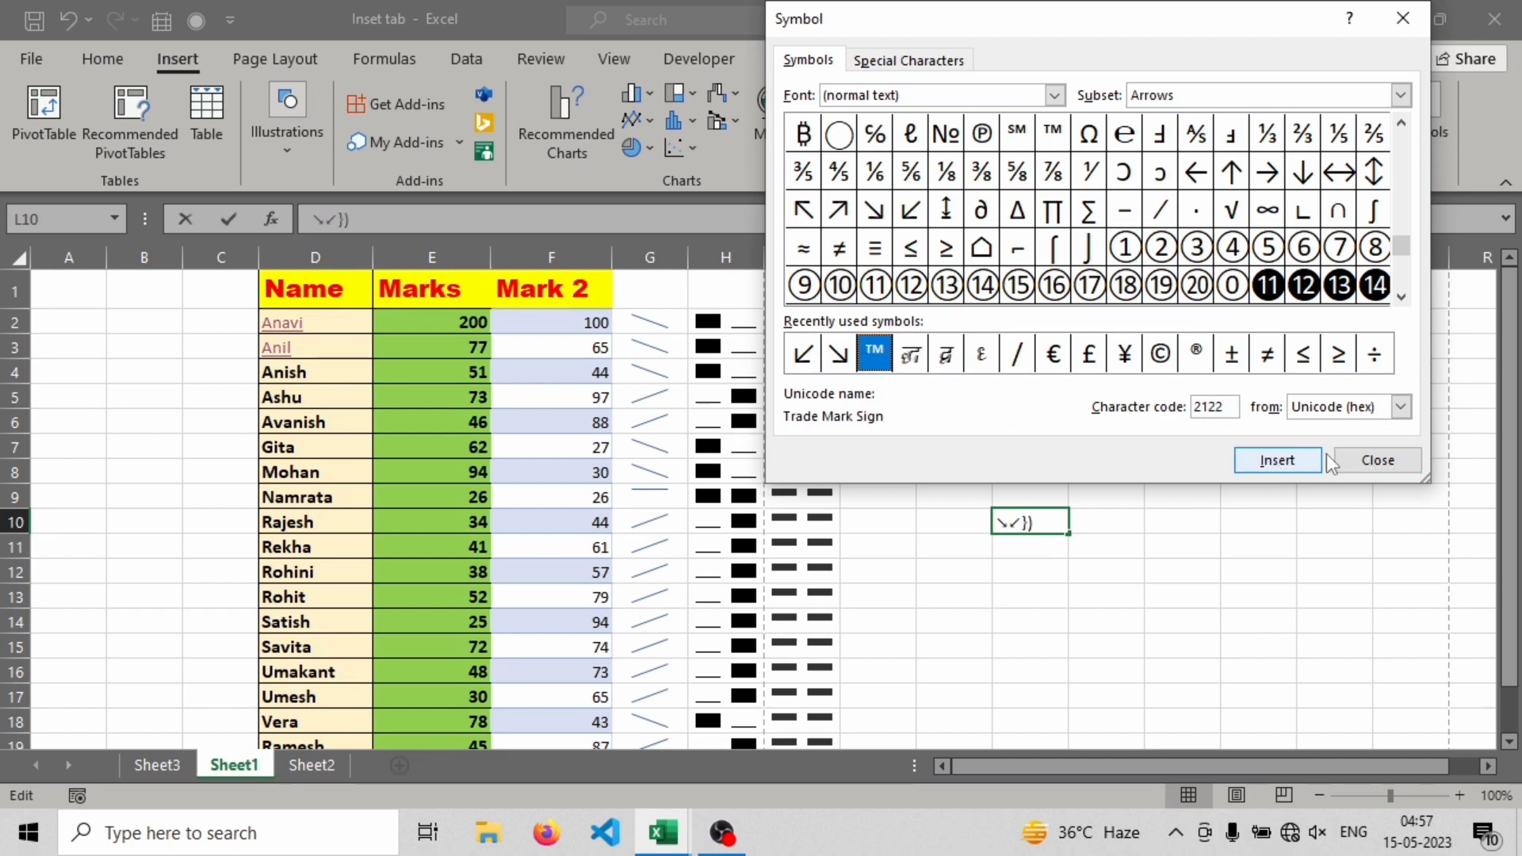
left_click(1308, 462)
Append another South East Arrow and the Copyright Sign to cell L10, and close the symbol picker
left_click(839, 357)
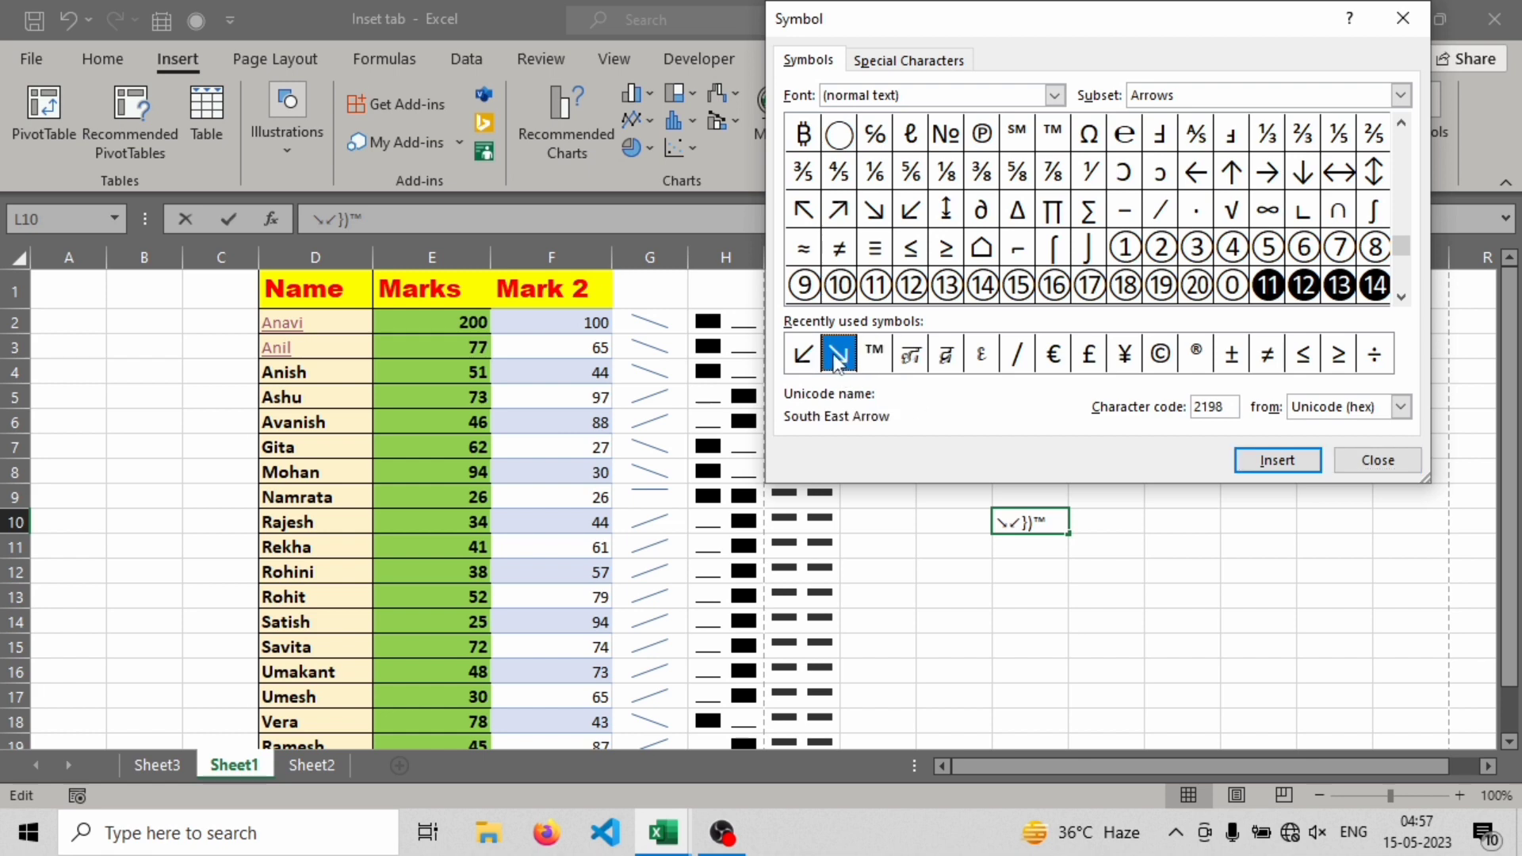
left_click(1306, 464)
left_click(1159, 366)
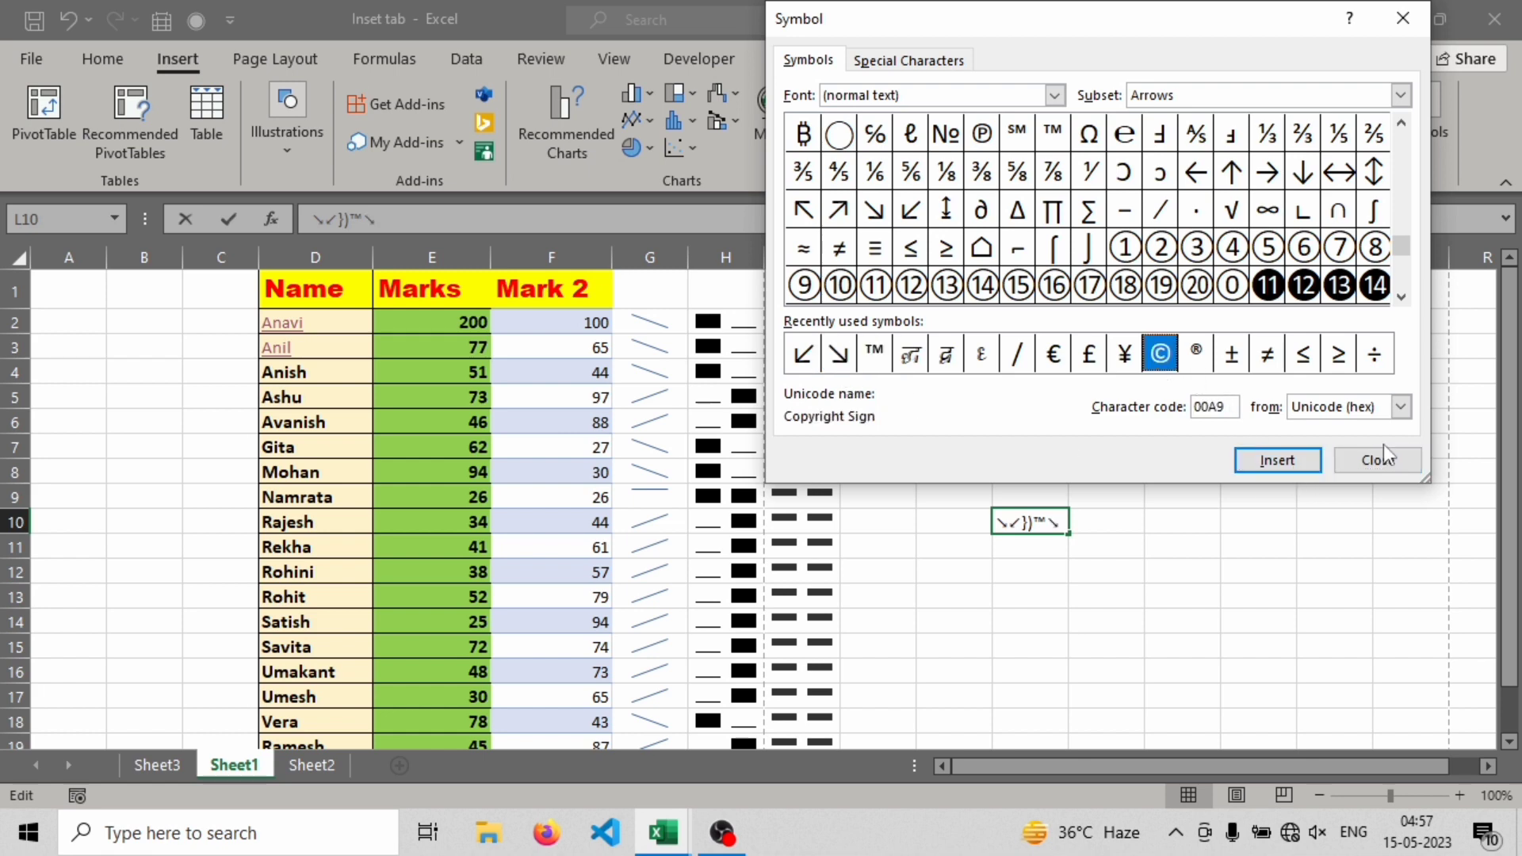
left_click(1307, 460)
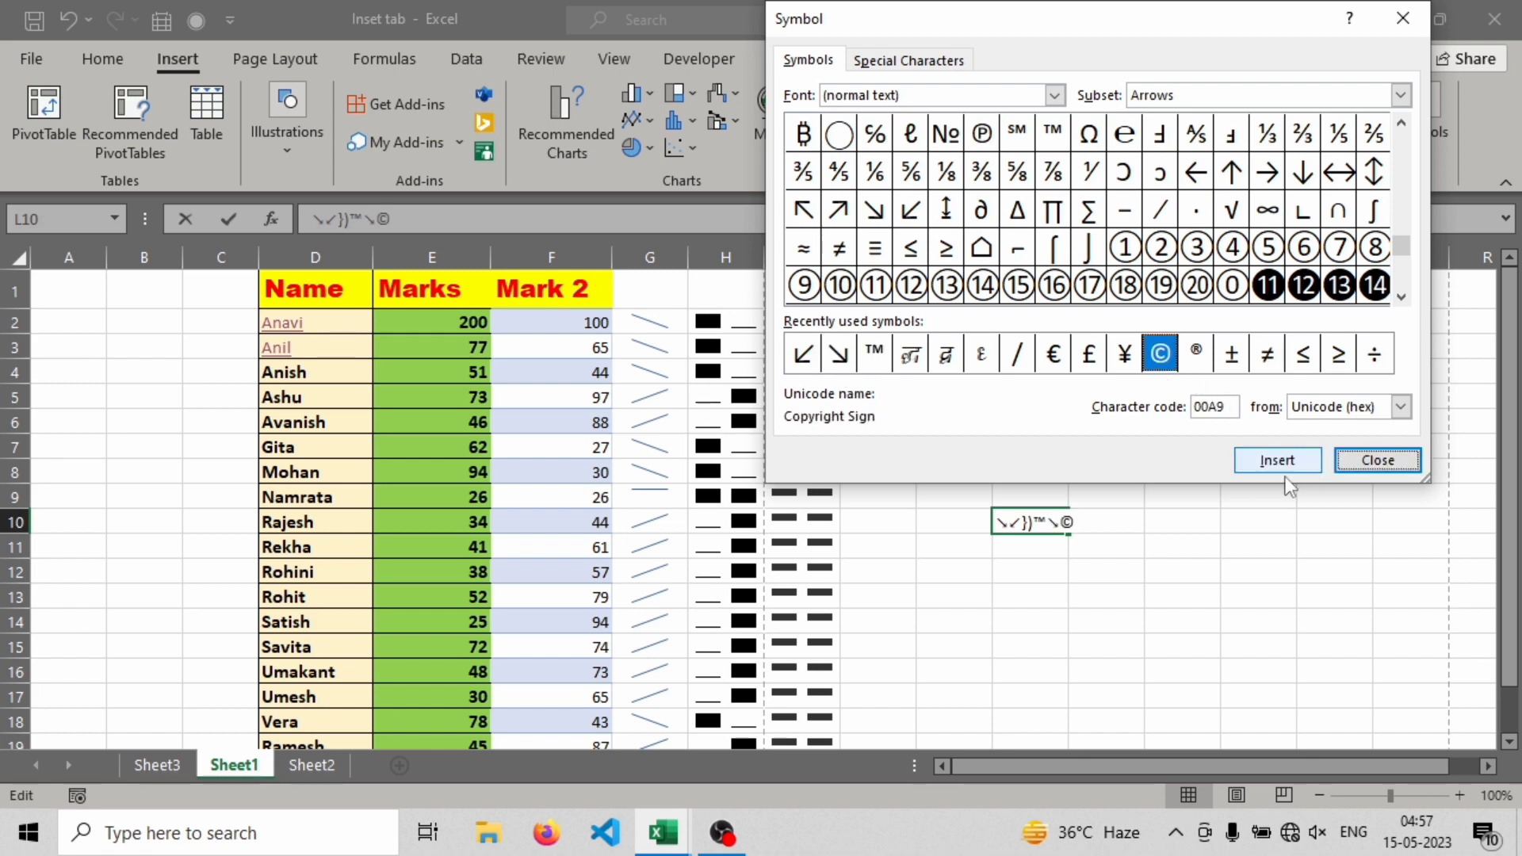
left_click(1393, 17)
left_click(1415, 115)
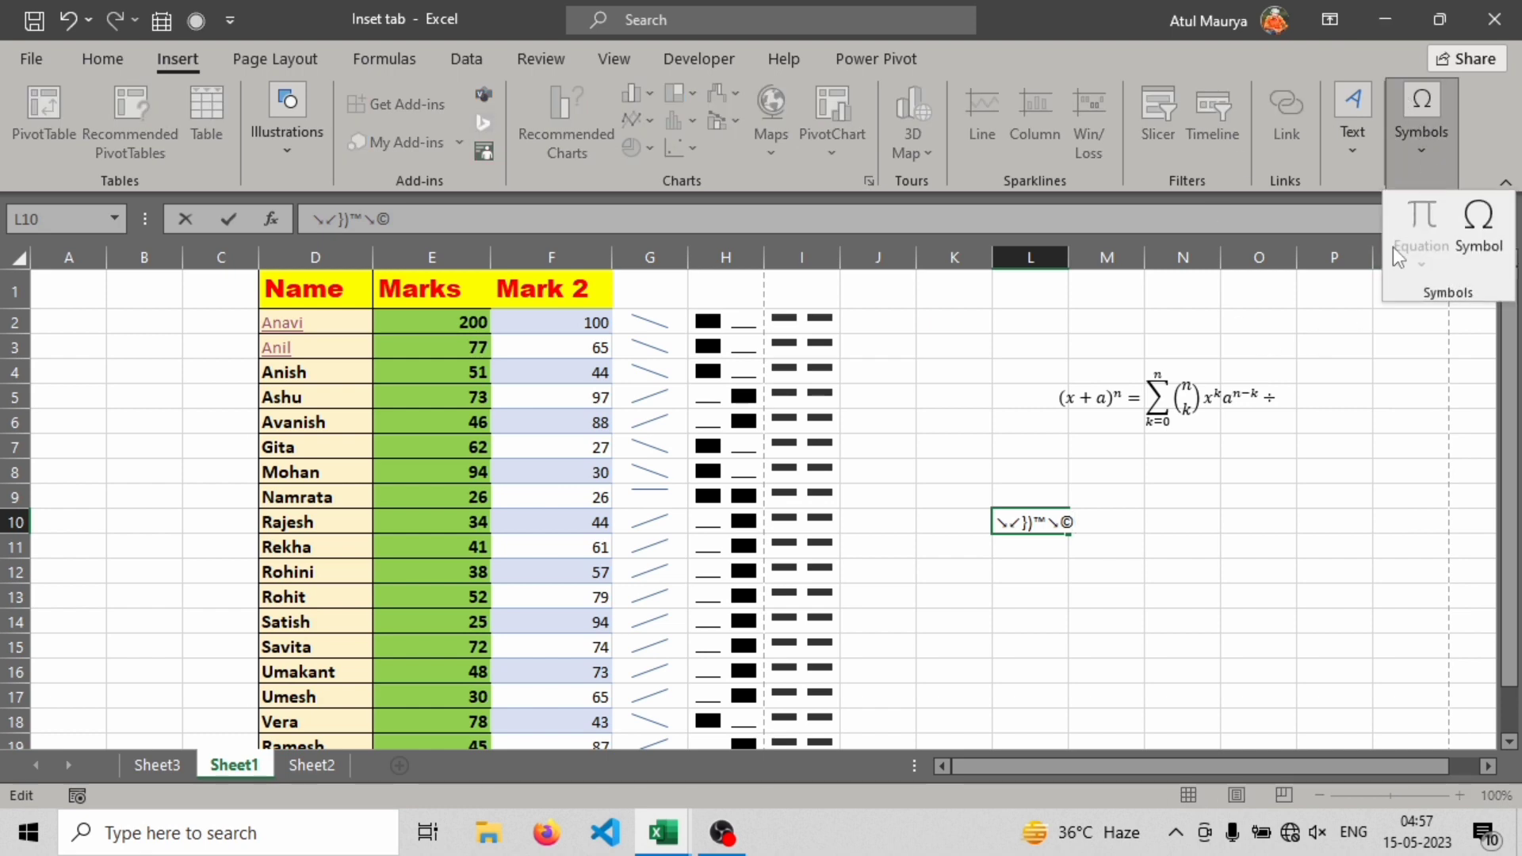